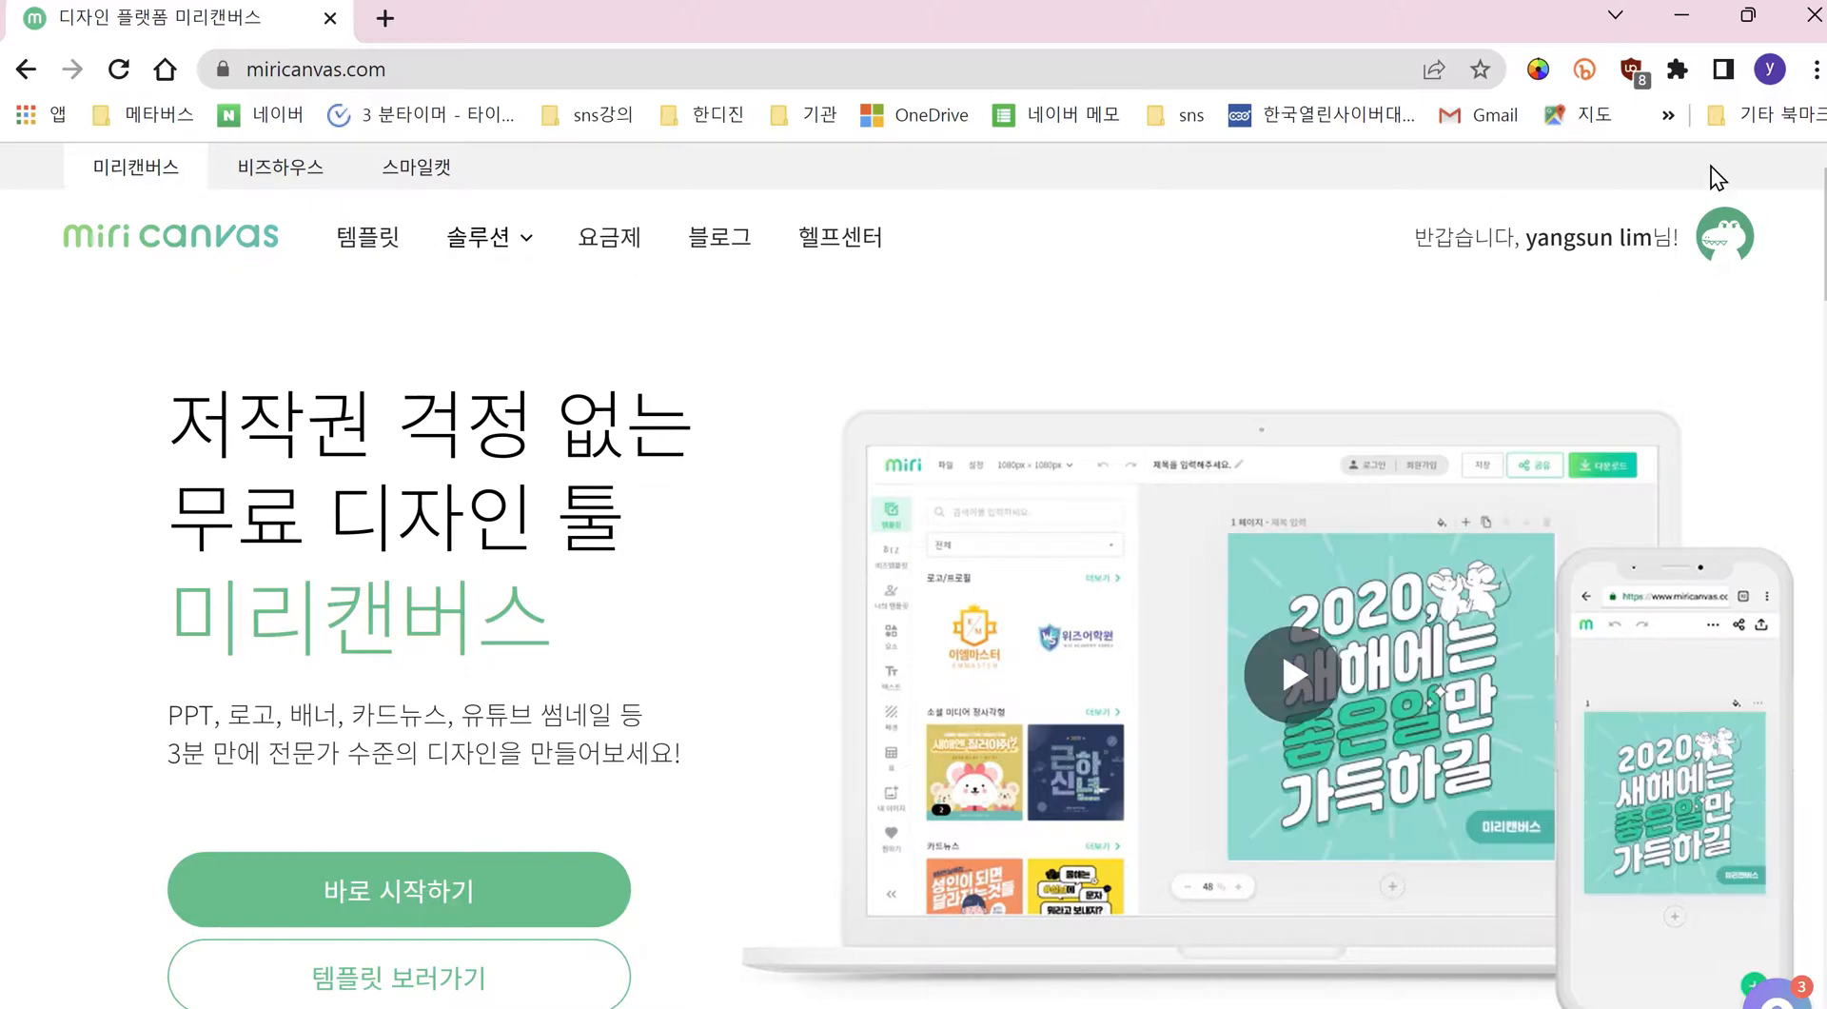
Step: Log out of the current account and confirm the logout
left_click(1732, 245)
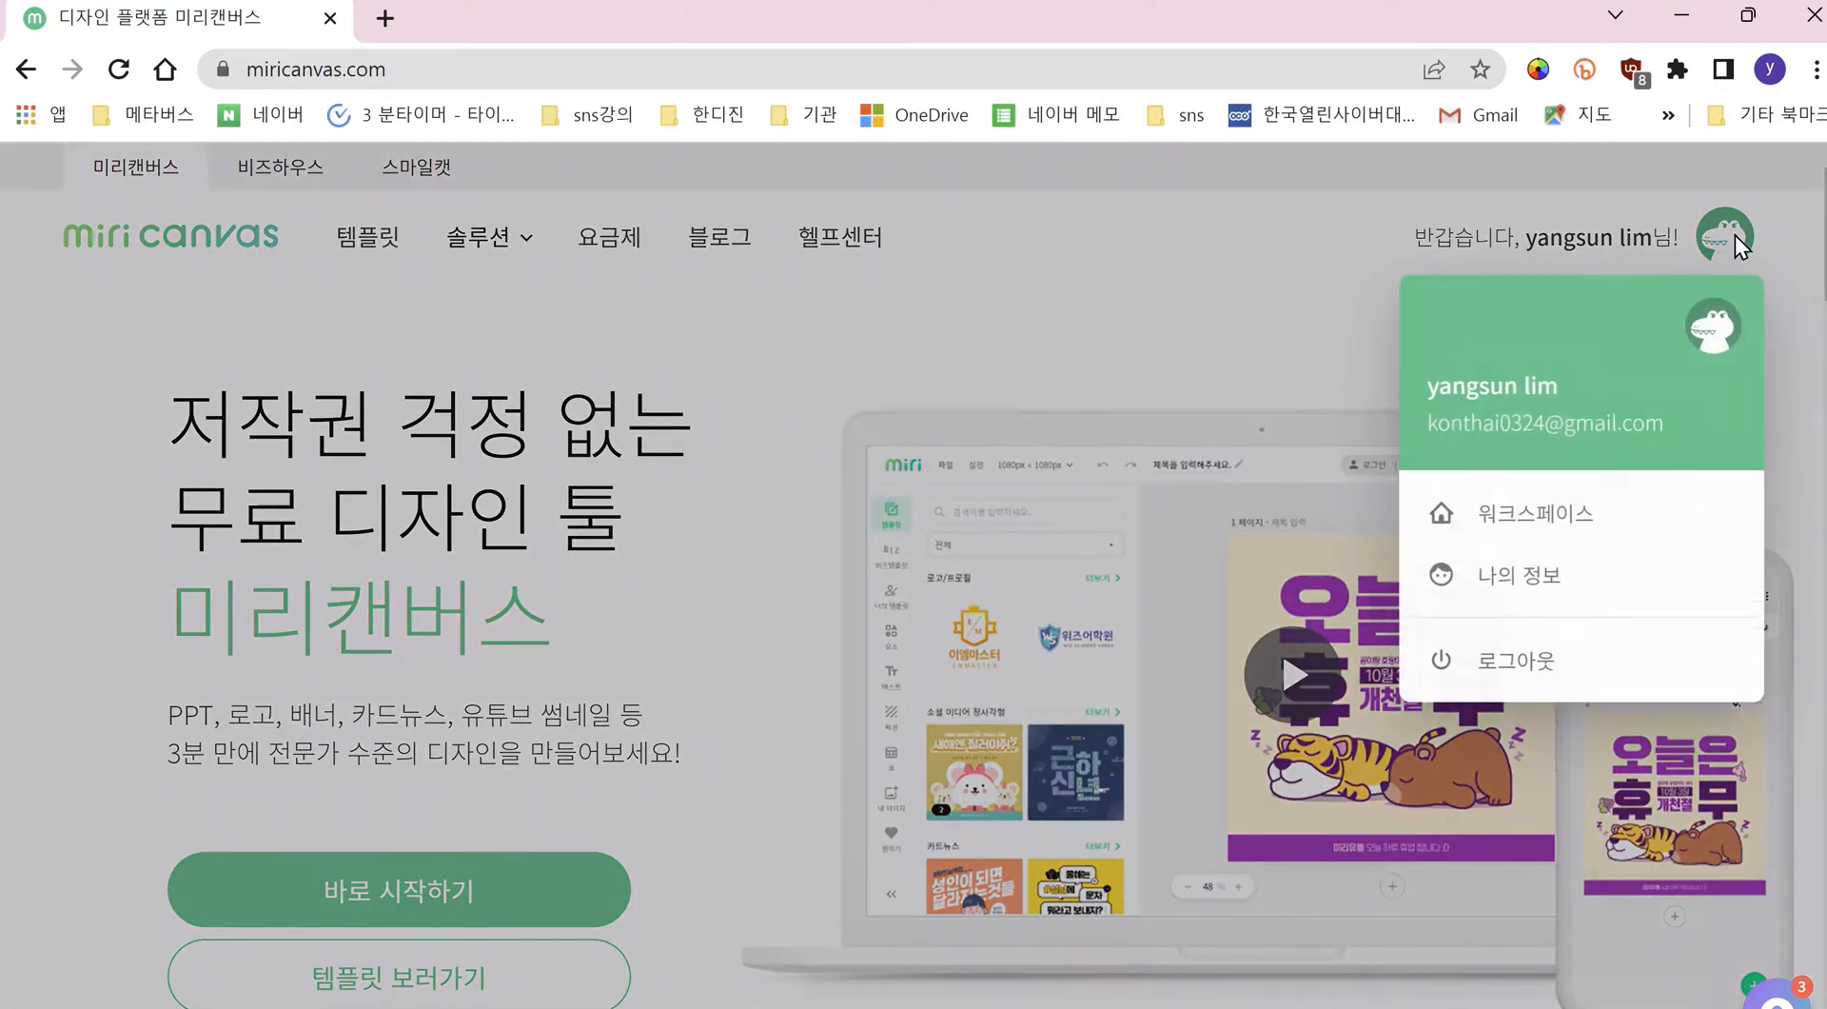
left_click(1584, 687)
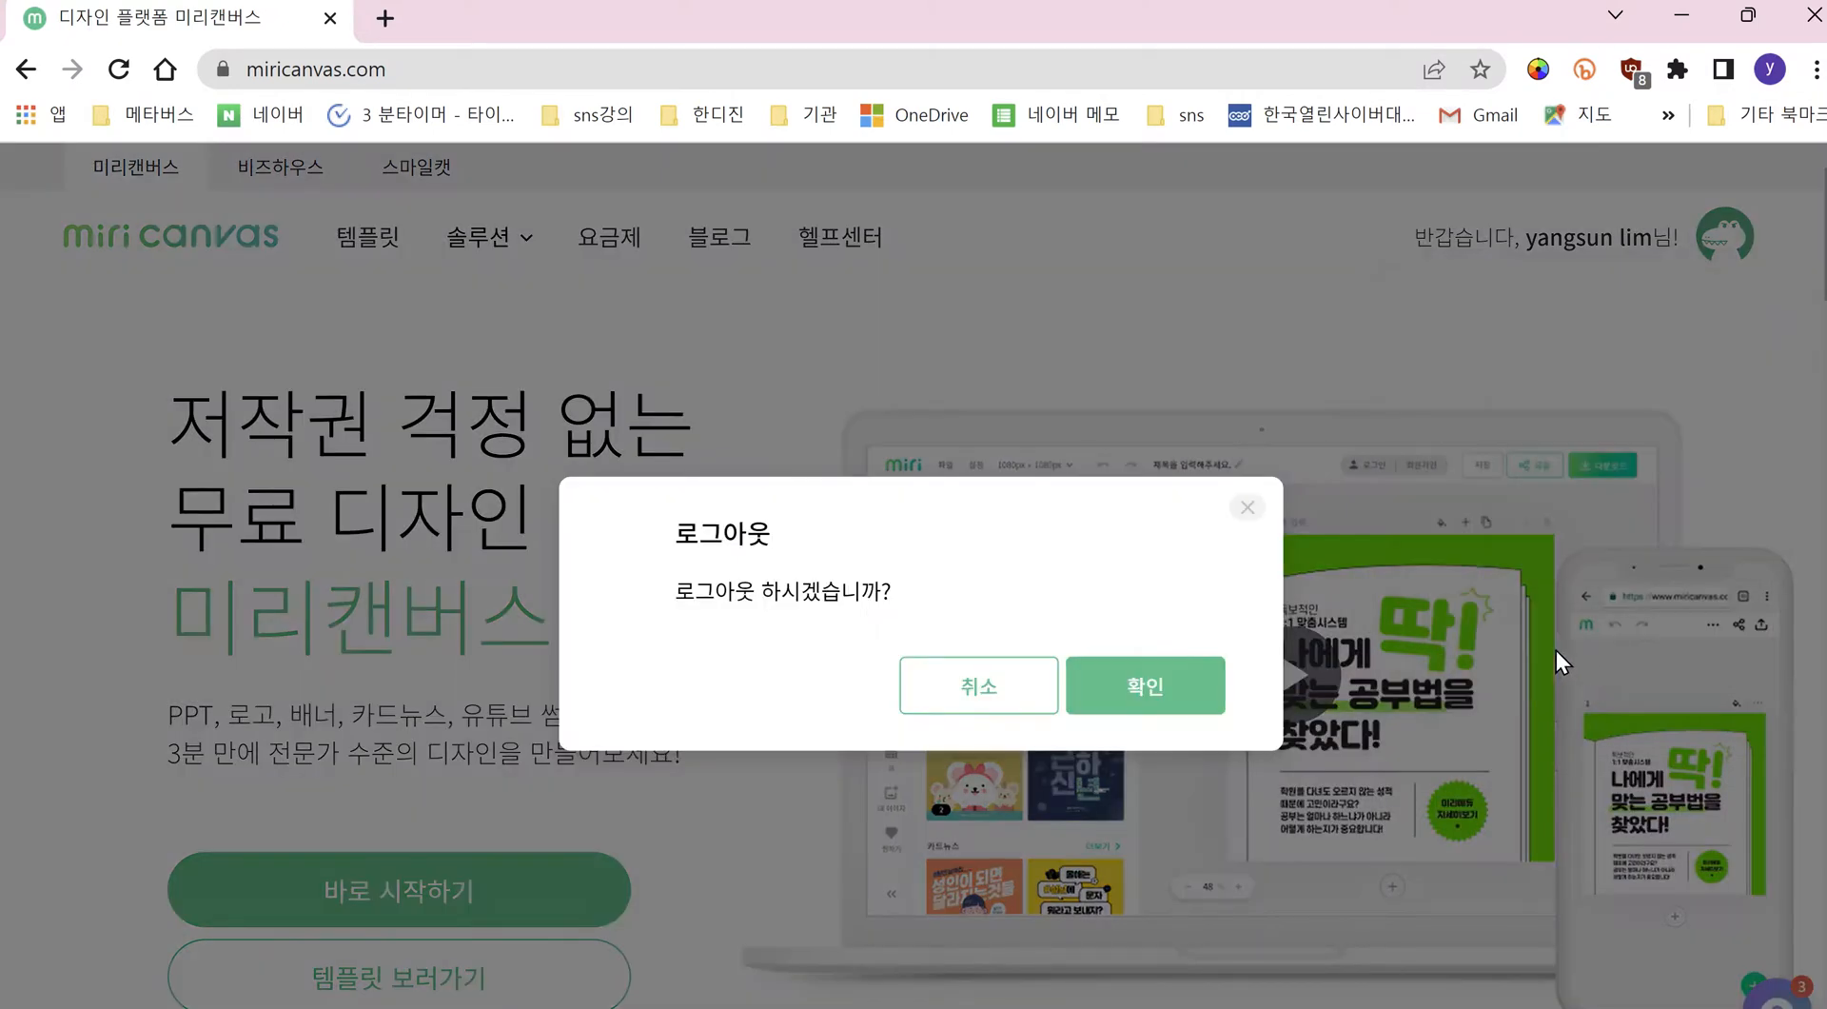
left_click(1163, 706)
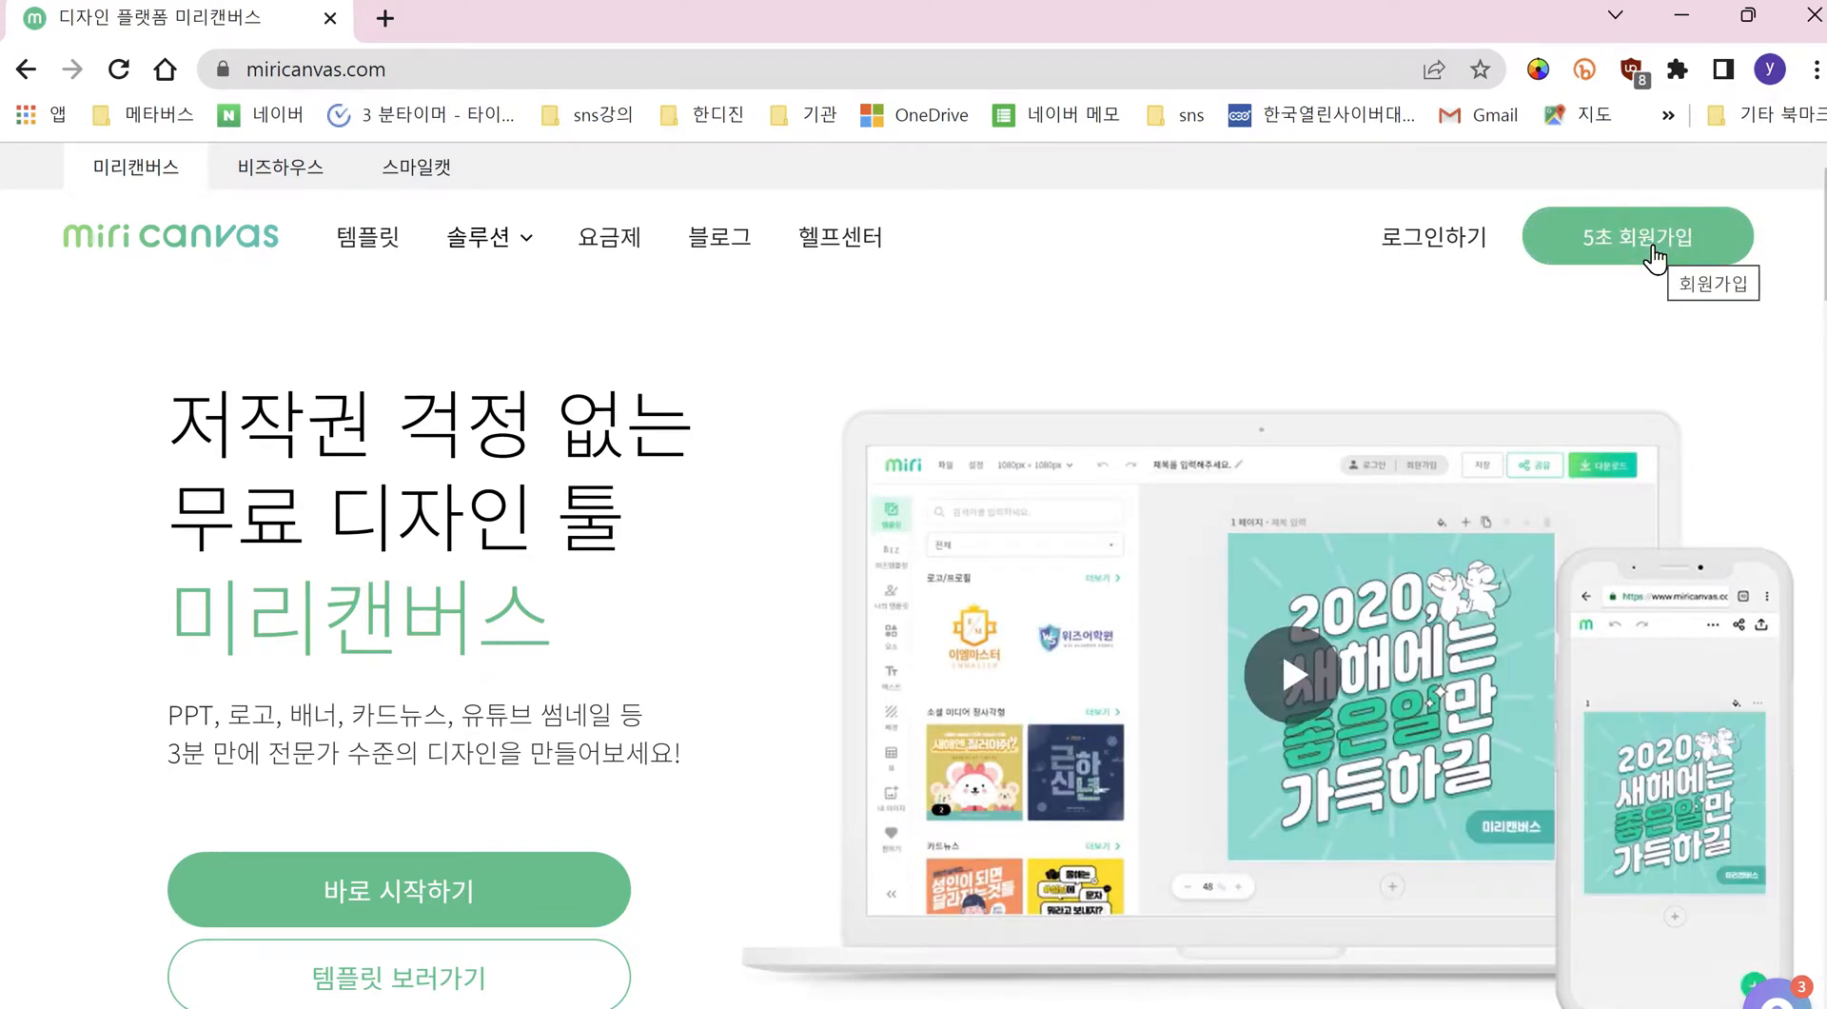
Step: Sign in through the sign-up window with the Google account and choose to stay logged in
left_click(1654, 249)
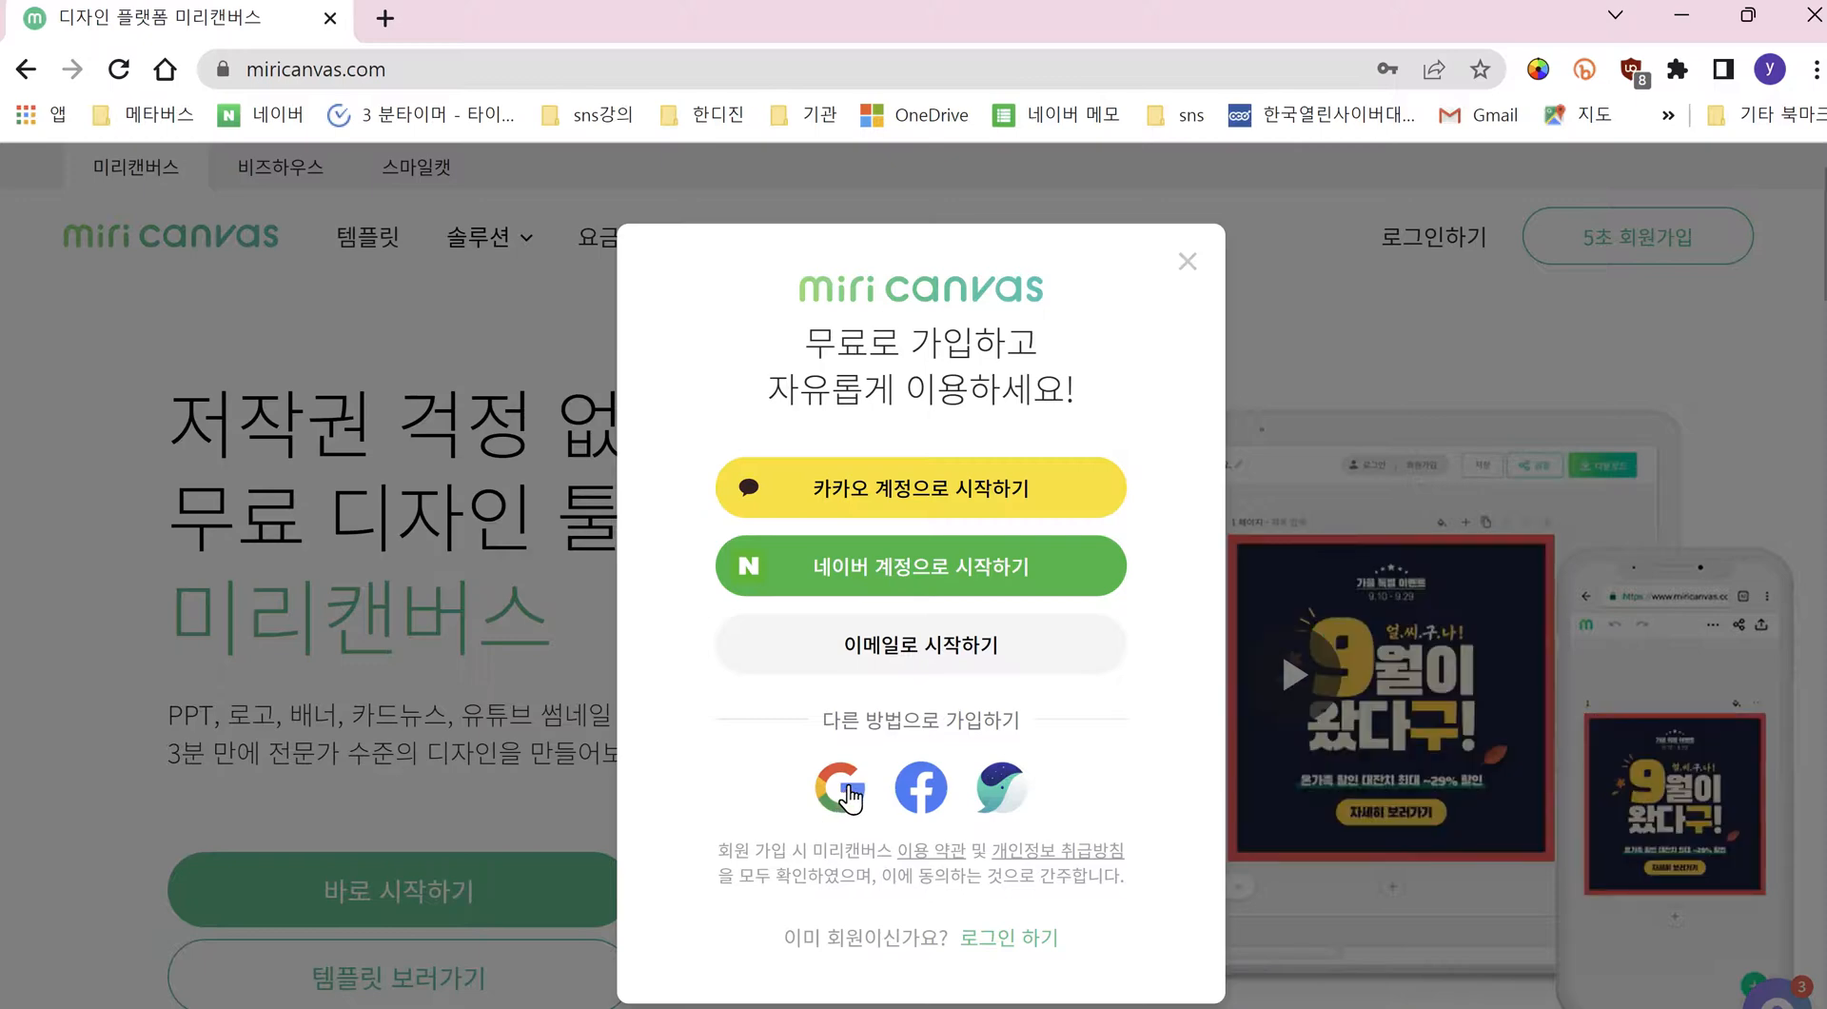
left_click(849, 798)
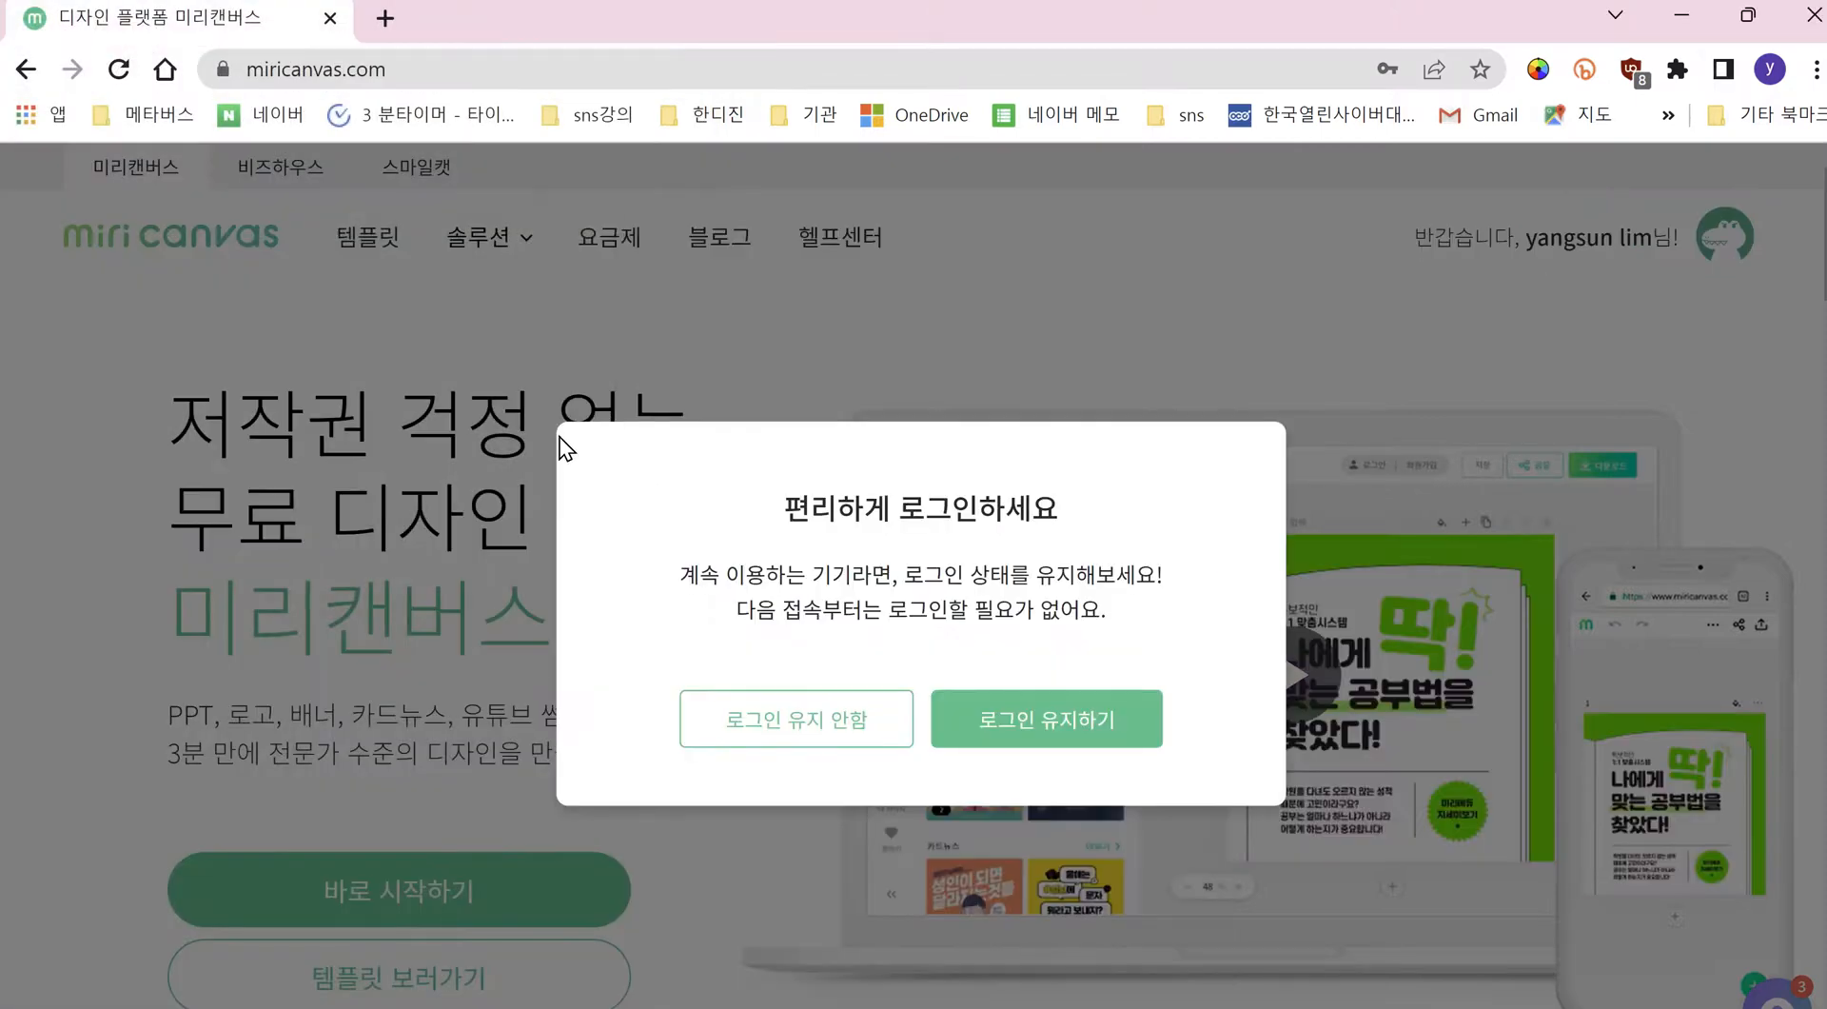
left_click(1058, 725)
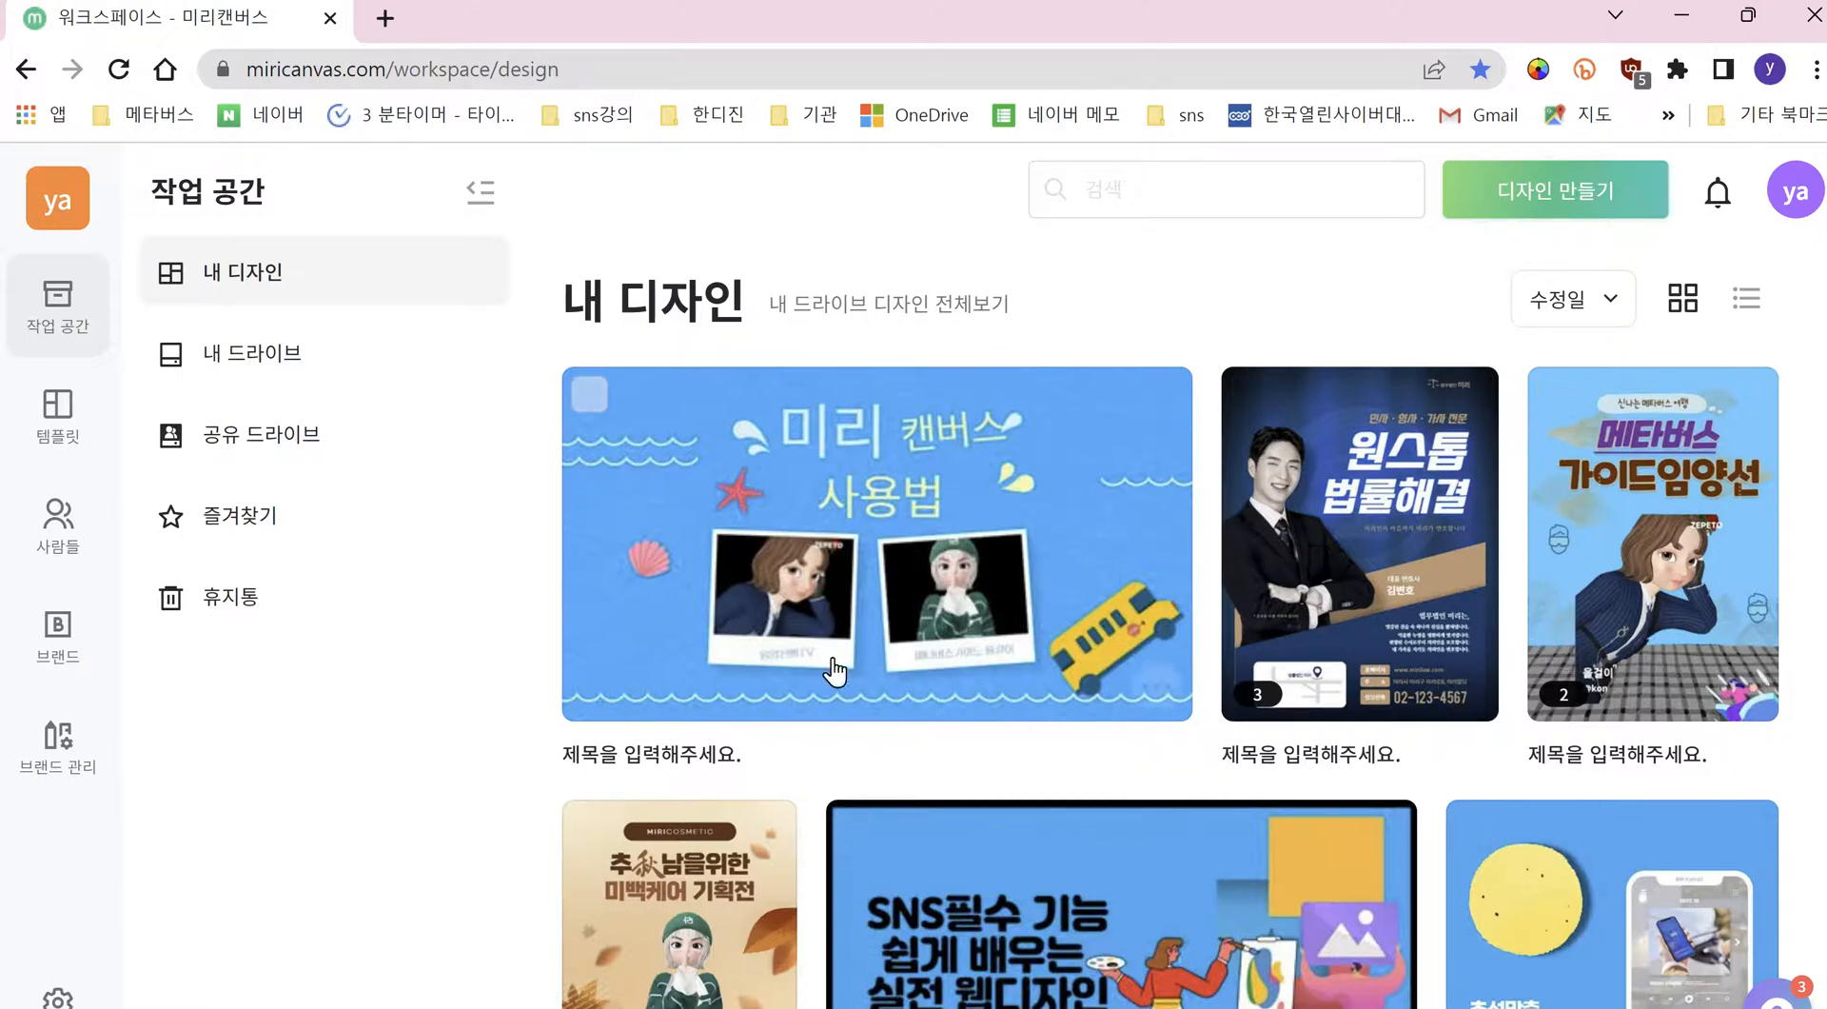
Step: Examine the web and print design sizes available for creating a new design
left_click(1543, 196)
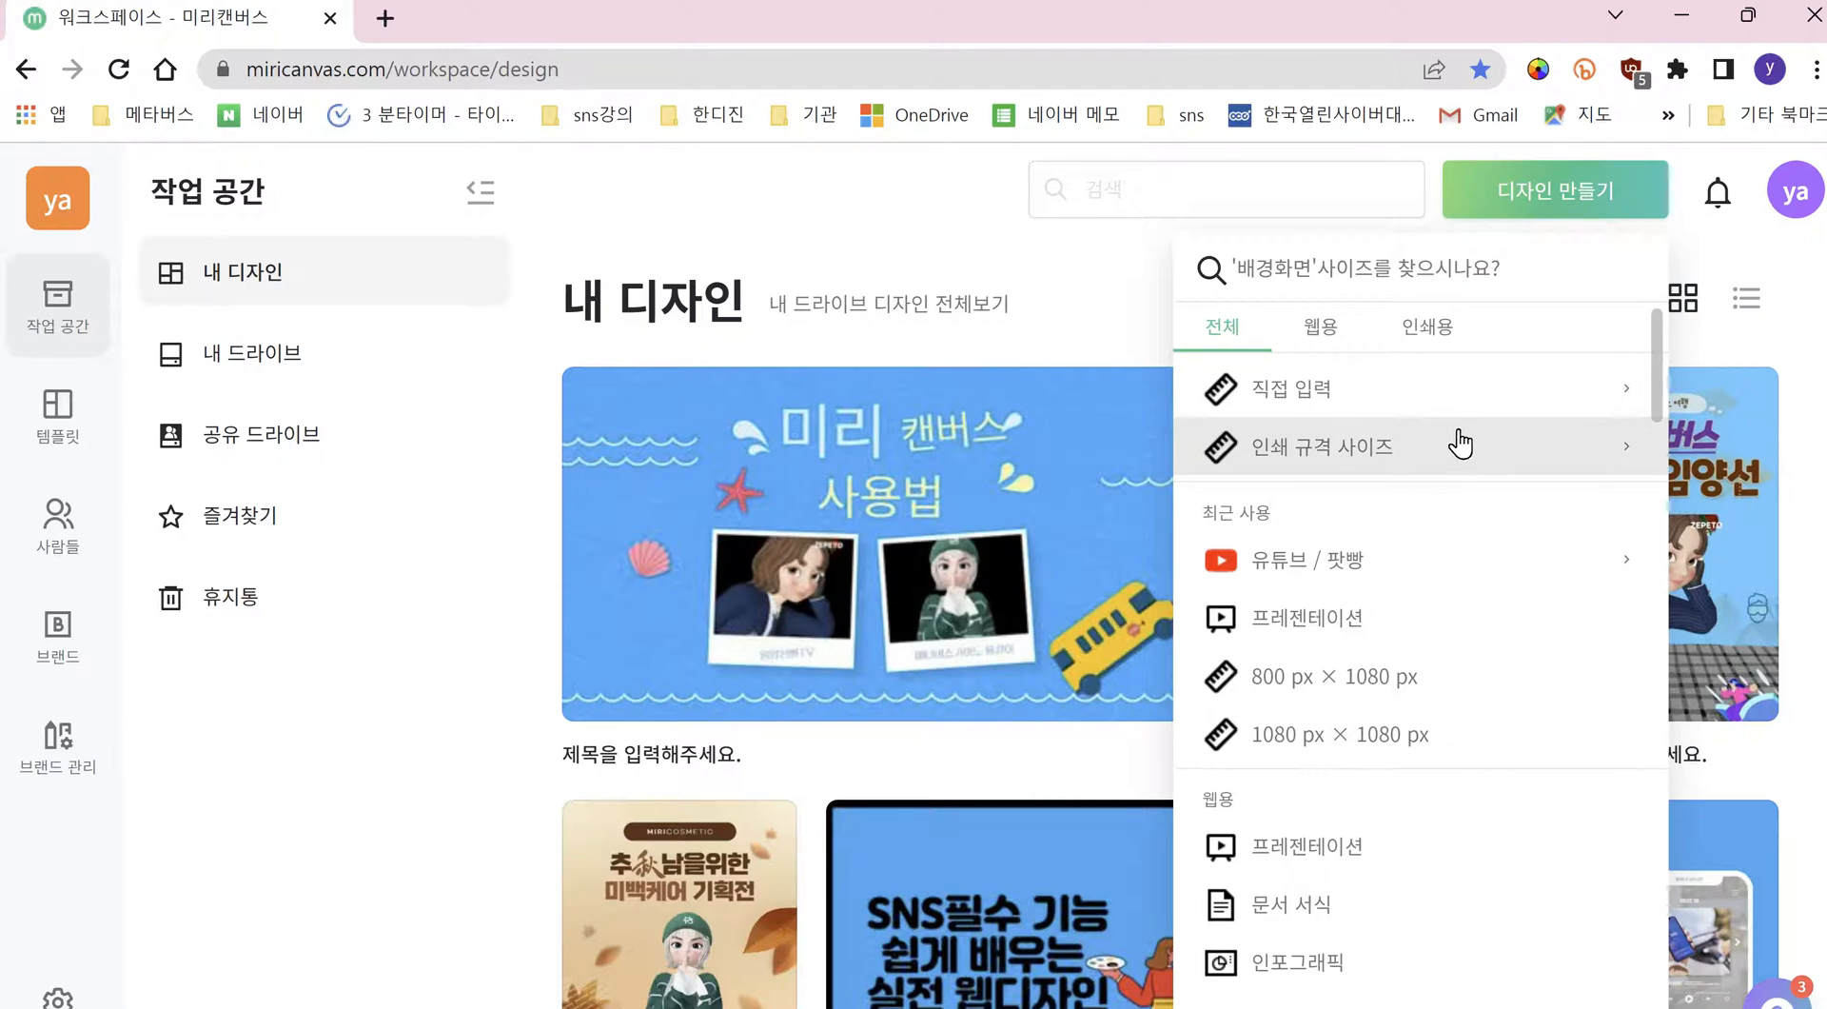
scroll(1440, 489, "down", 6)
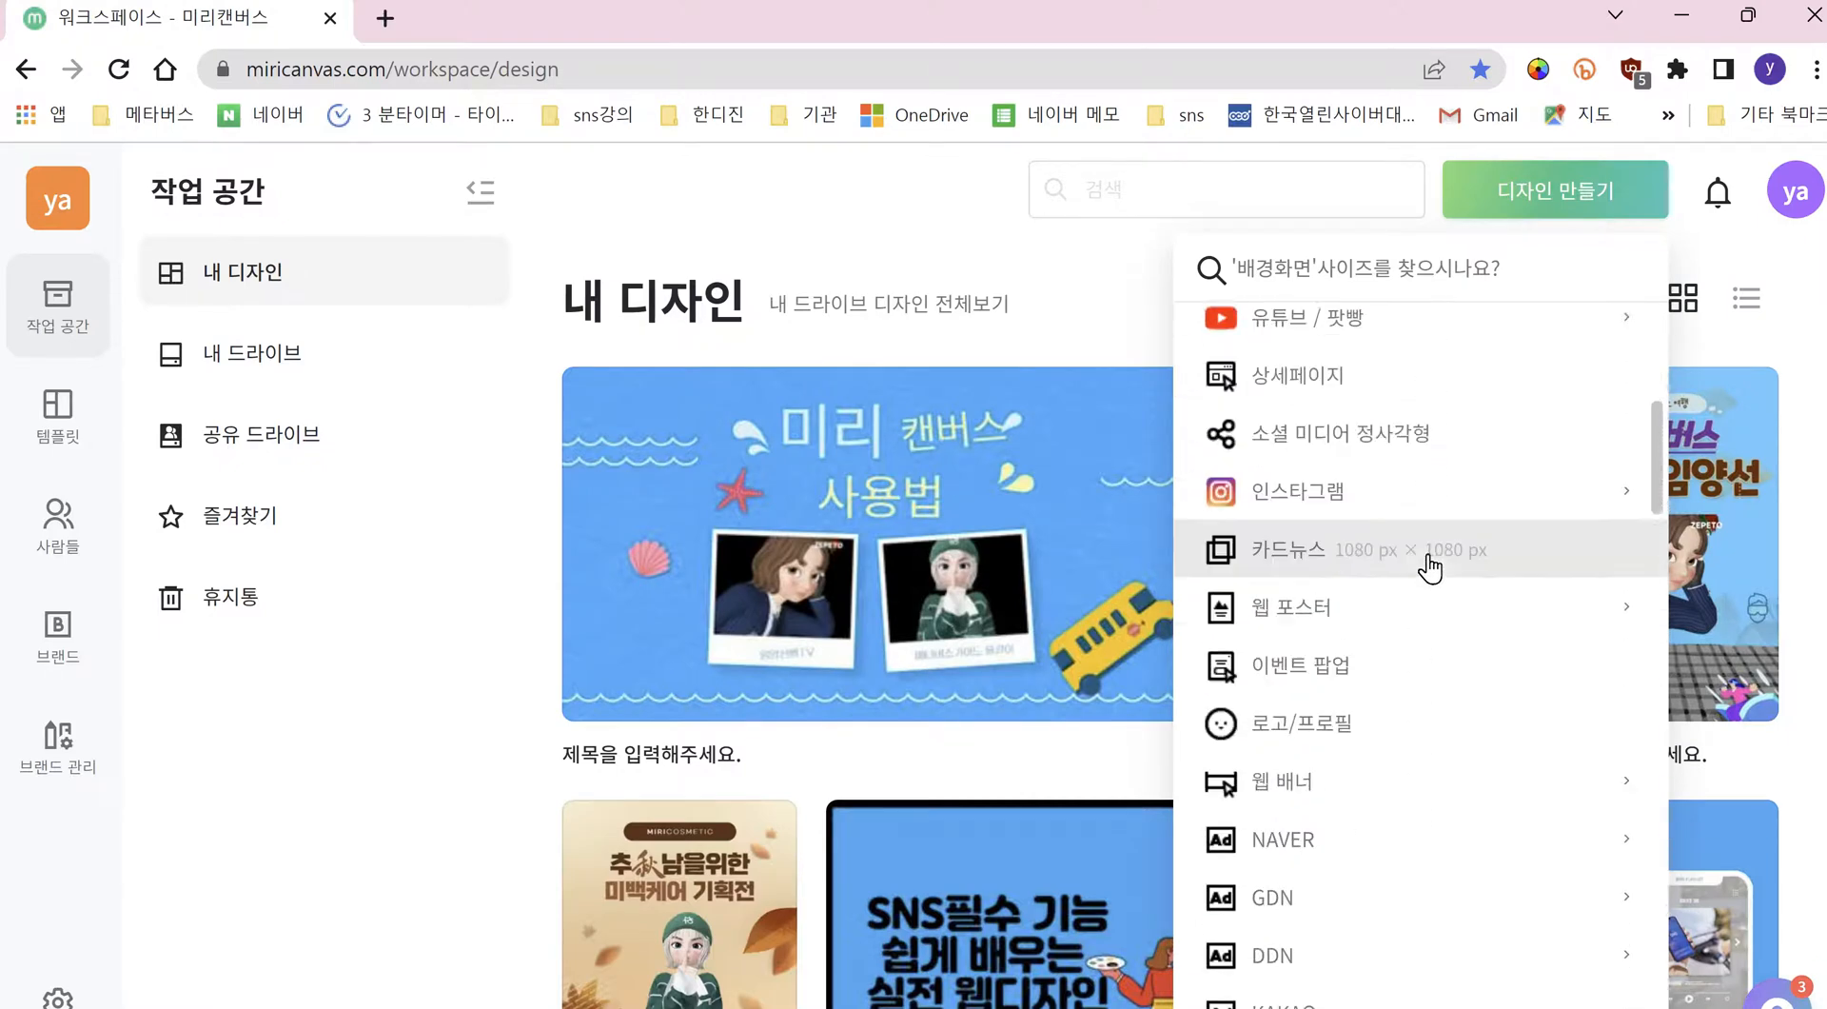
scroll(1430, 562, "down", 10)
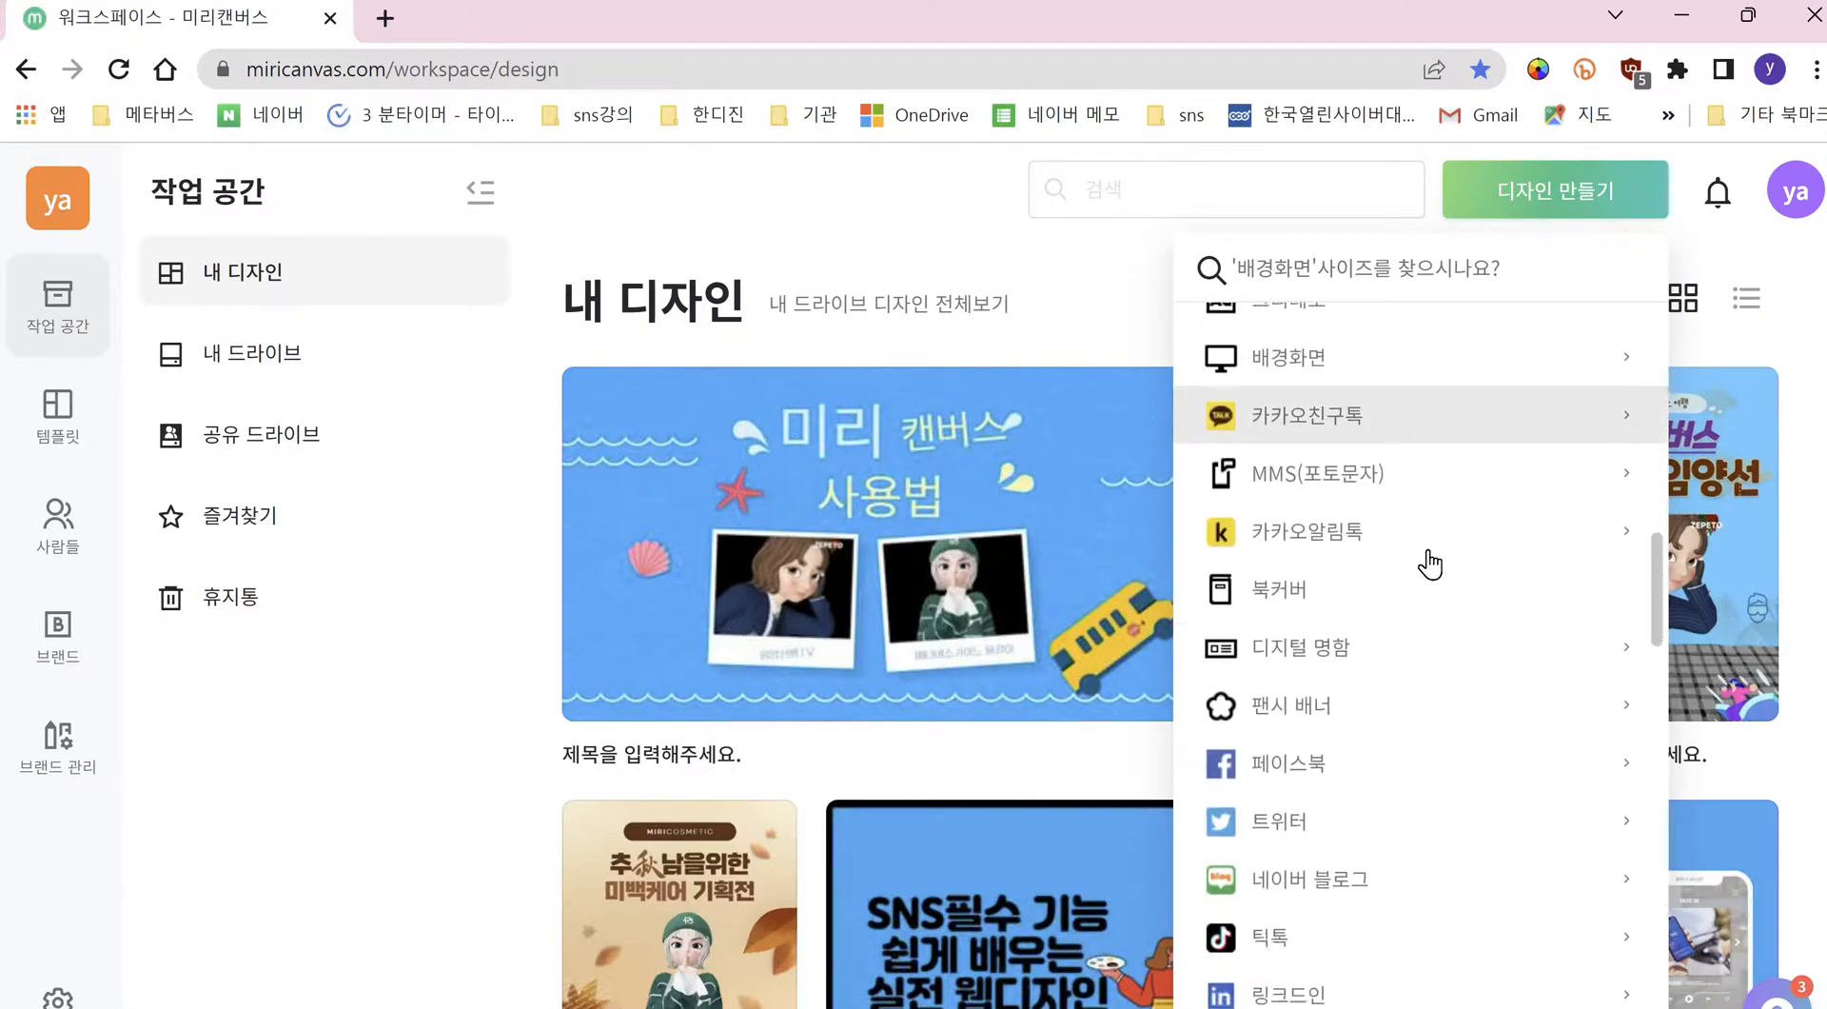
scroll(1430, 563, "down", 10)
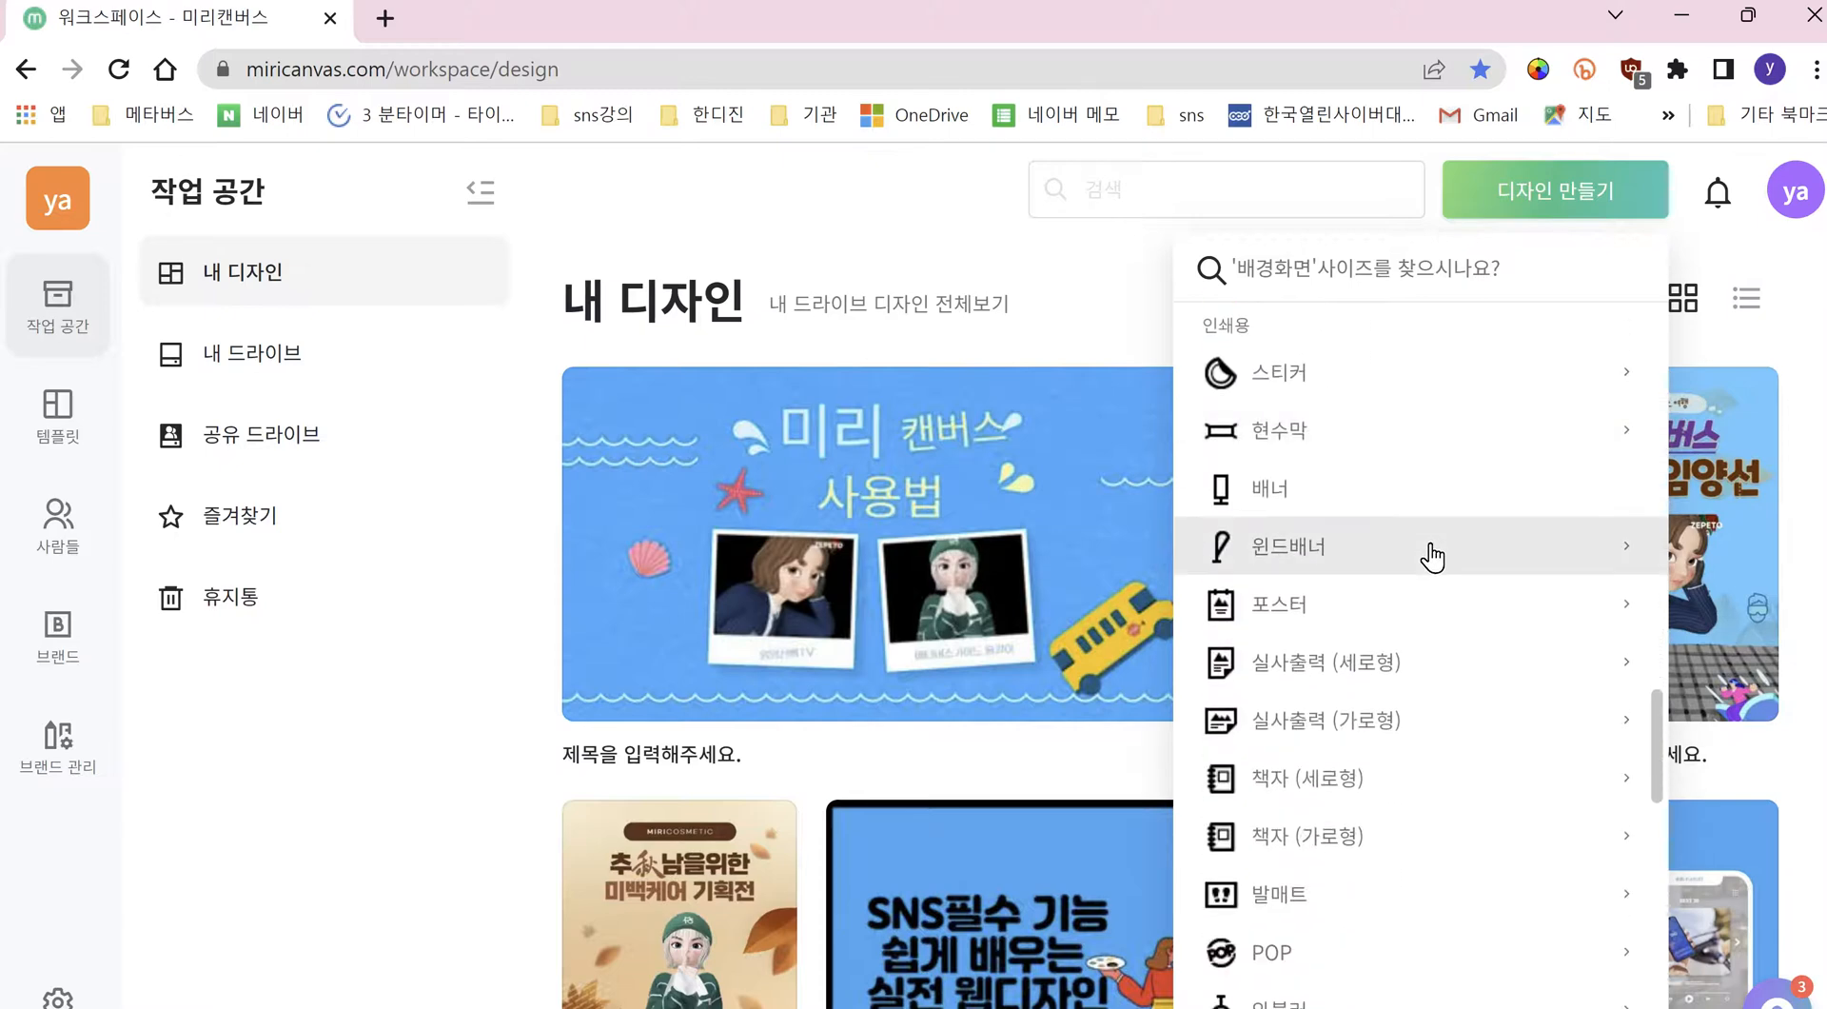
scroll(1430, 557, "down", 10)
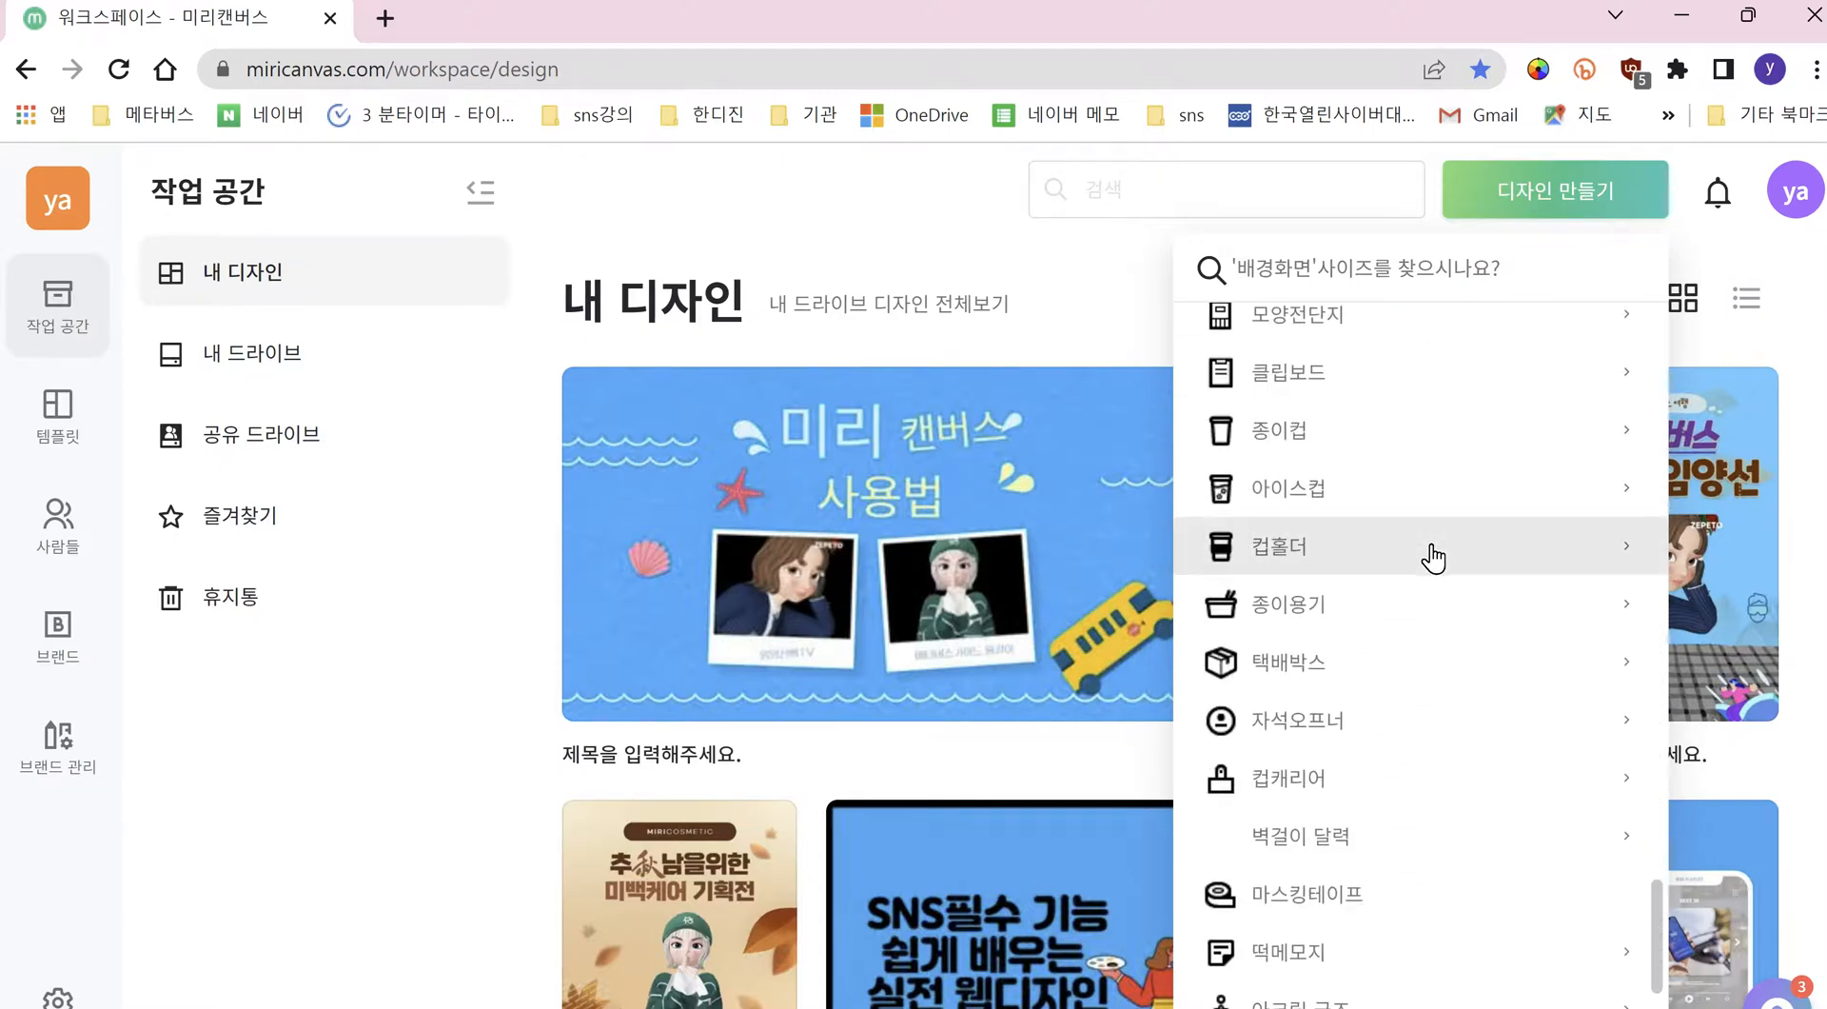
scroll(1432, 559, "down", 6)
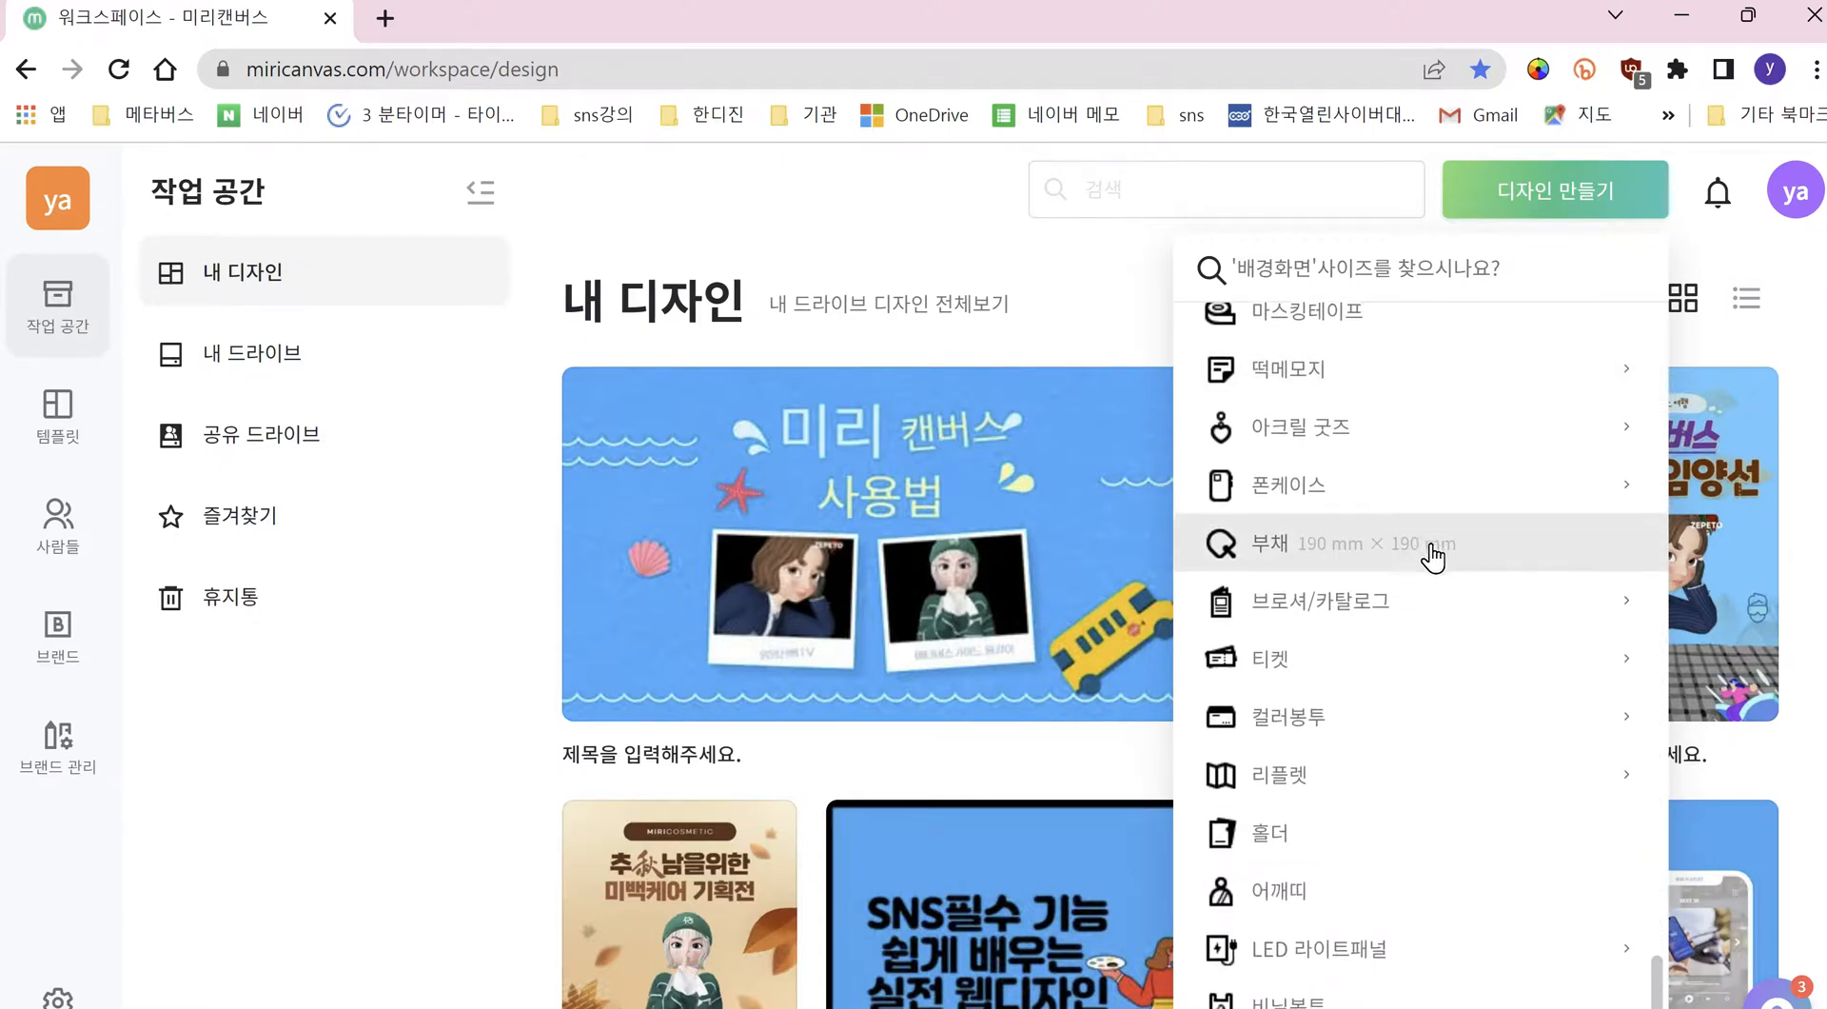
scroll(1432, 559, "down", 5)
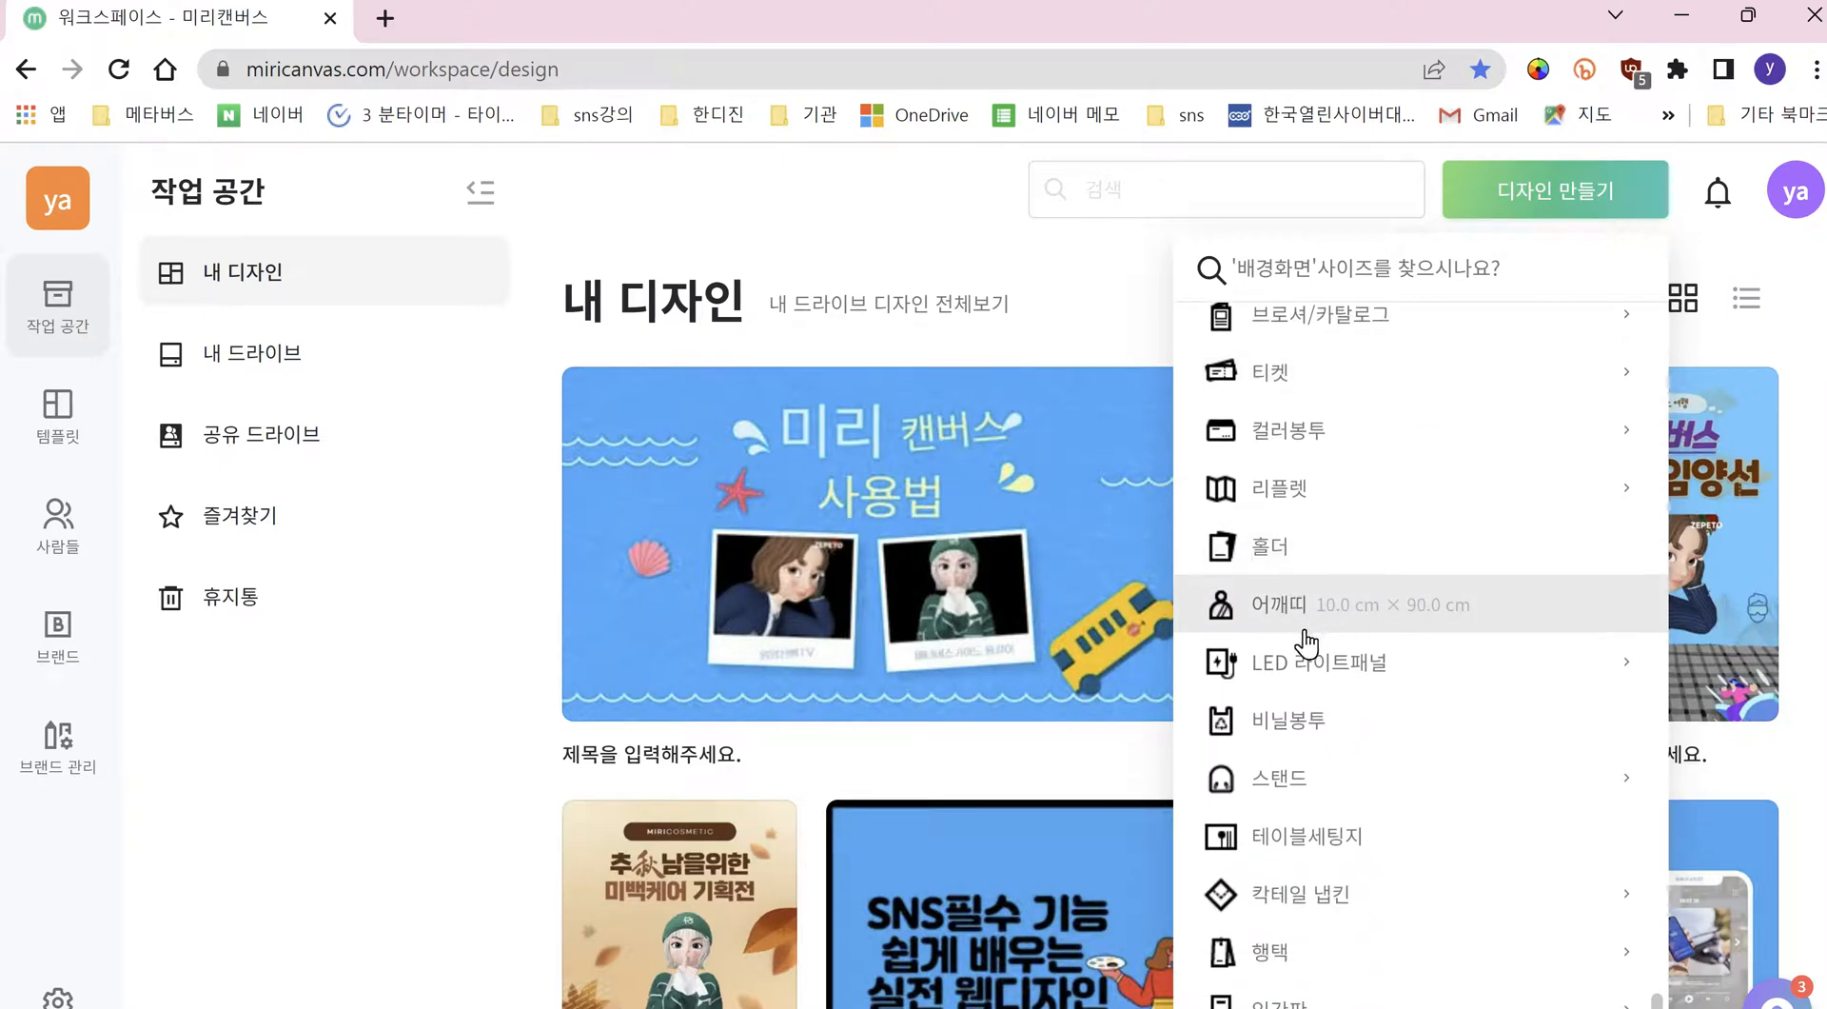
scroll(1304, 656, "down", 6)
scroll(1311, 687, "down", 2)
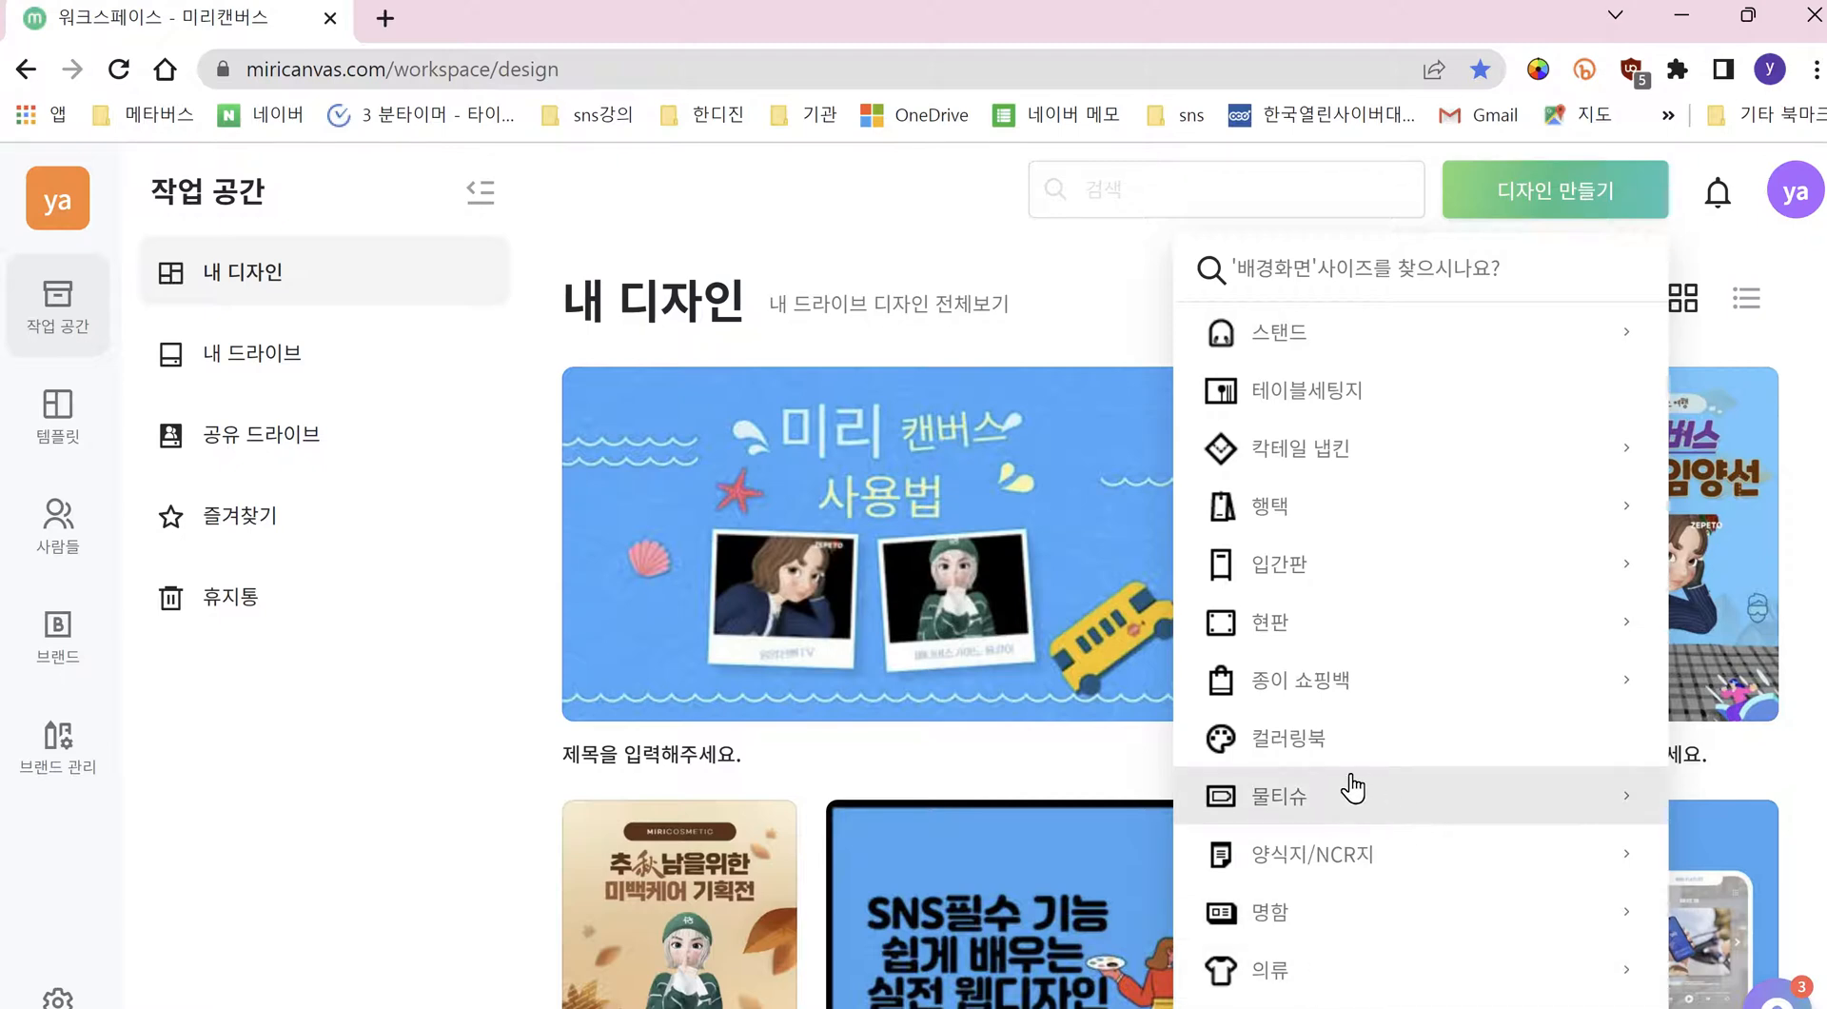
scroll(1316, 646, "up", 6)
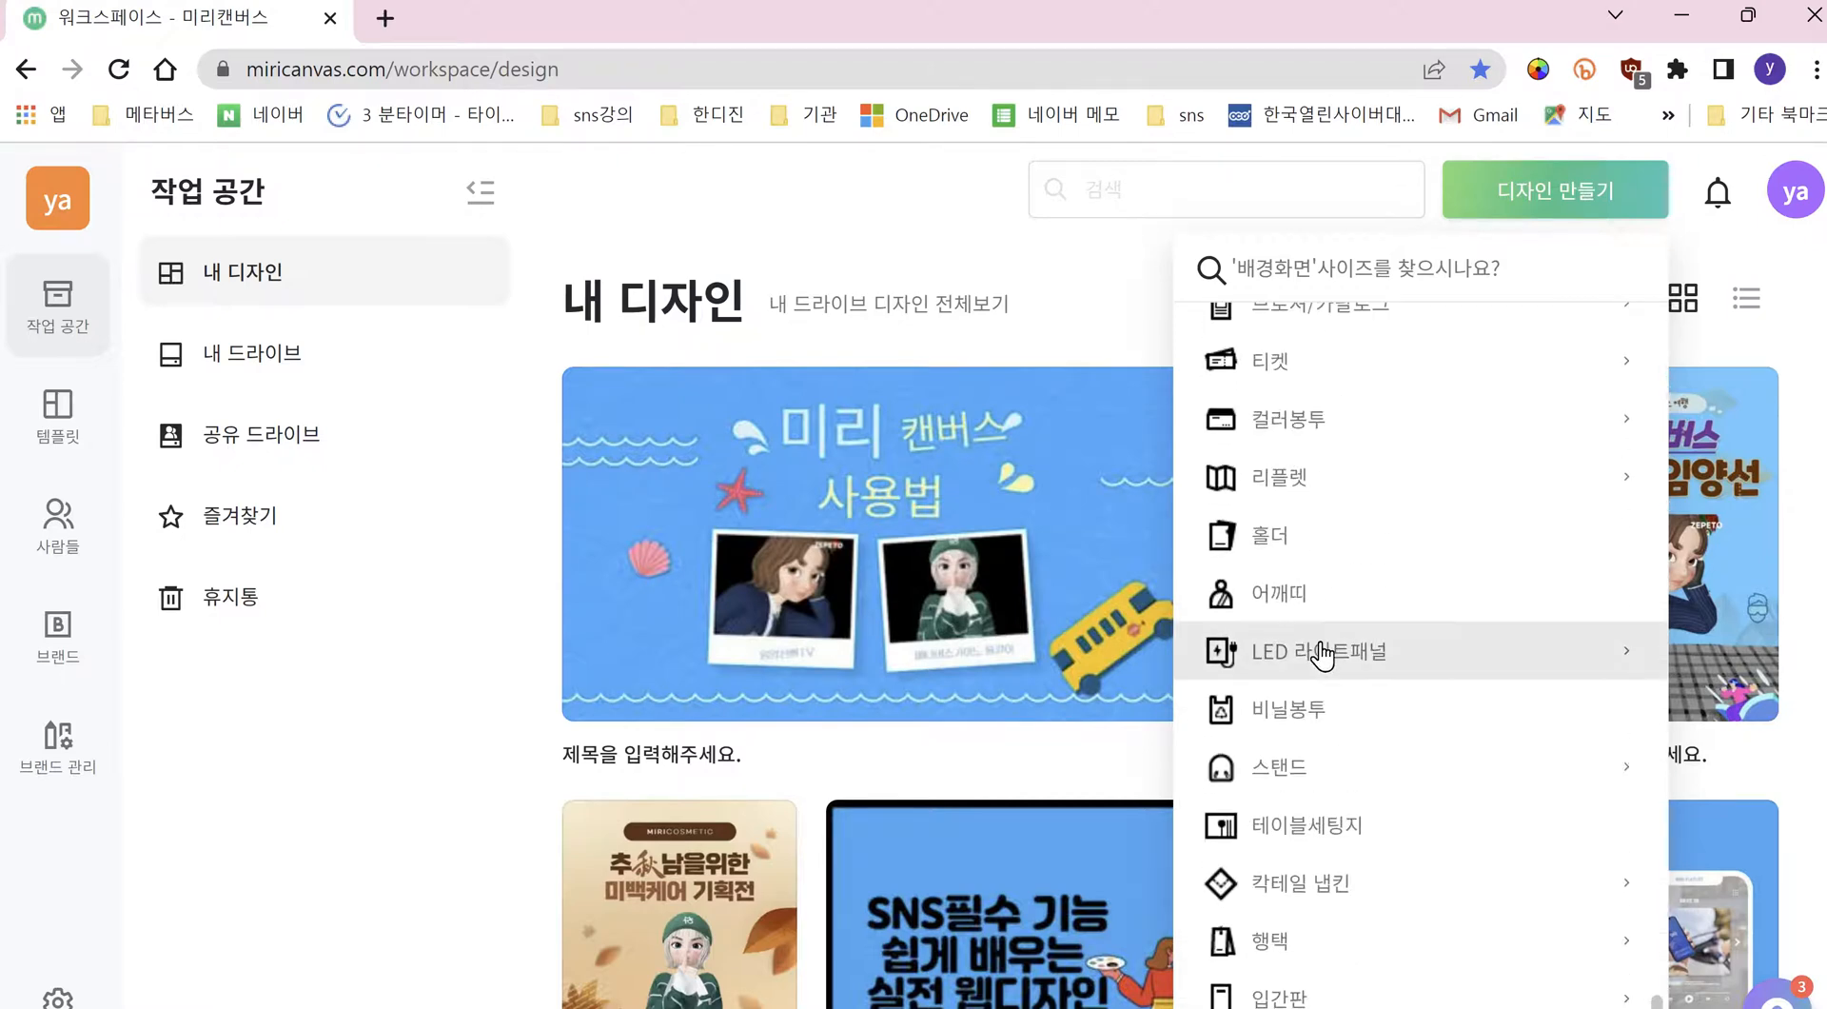
scroll(1317, 647, "up", 10)
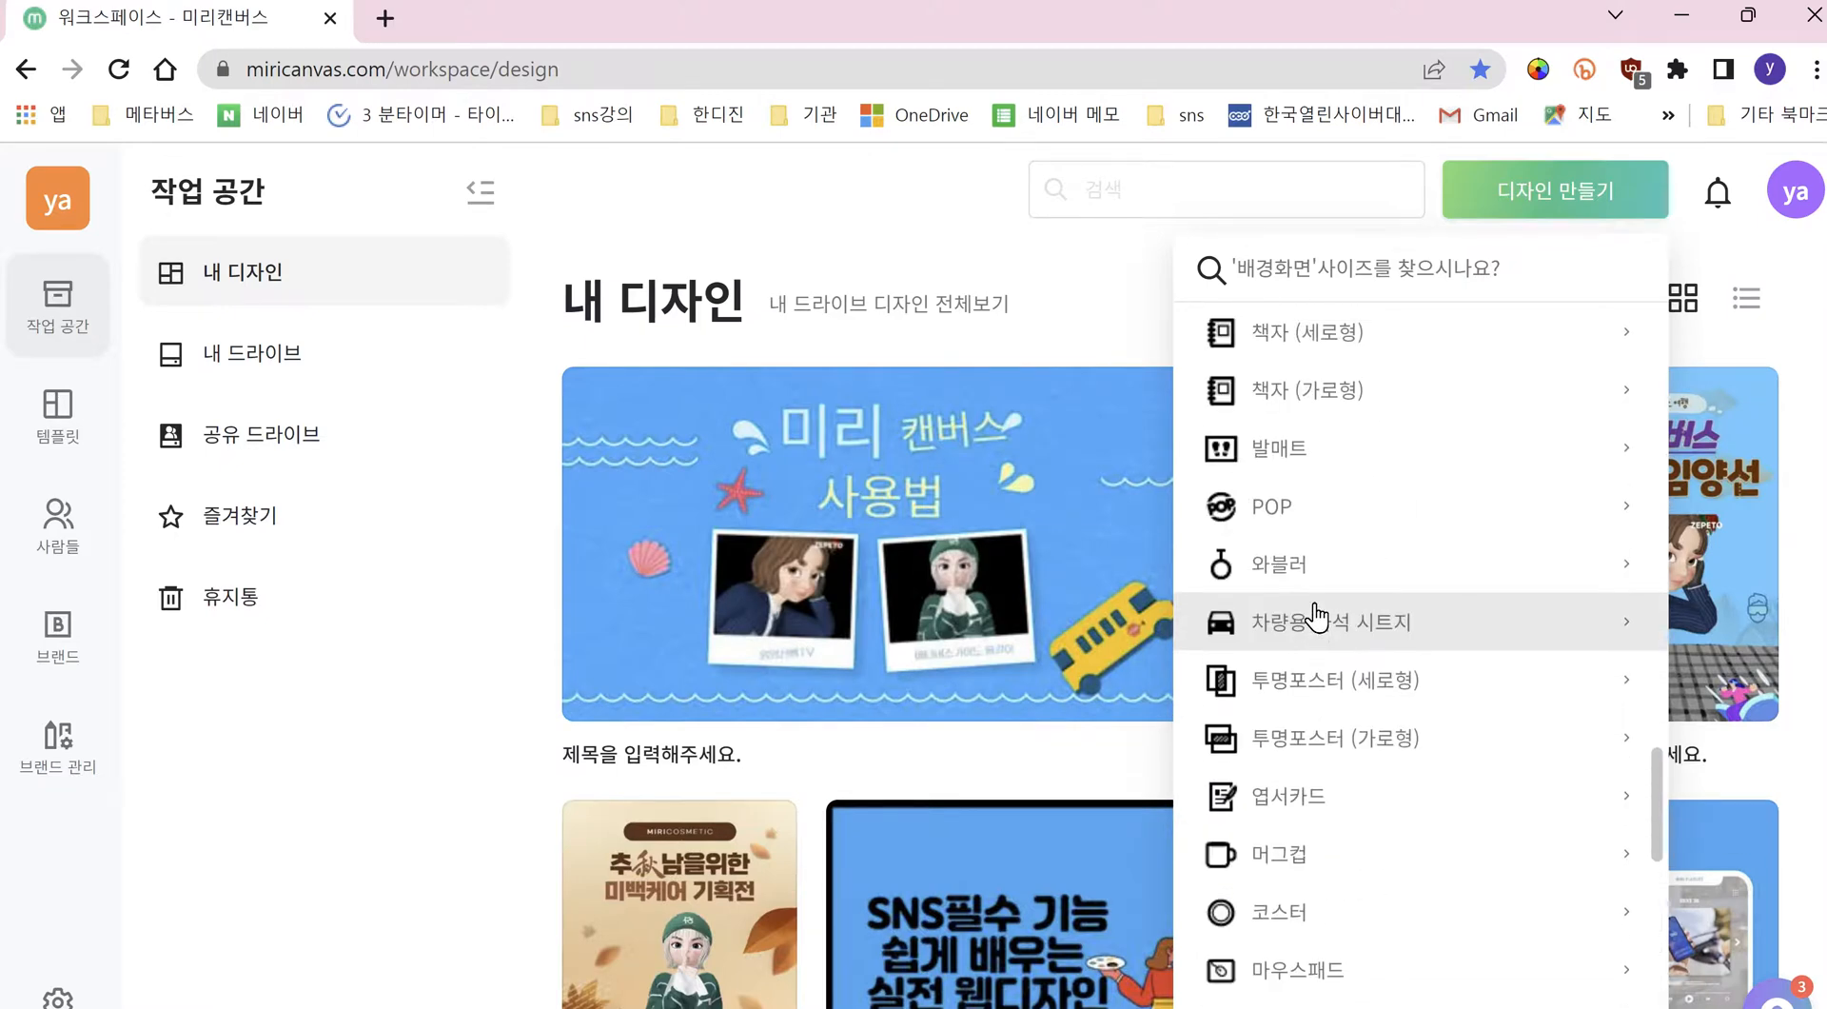
scroll(1325, 604, "up", 6)
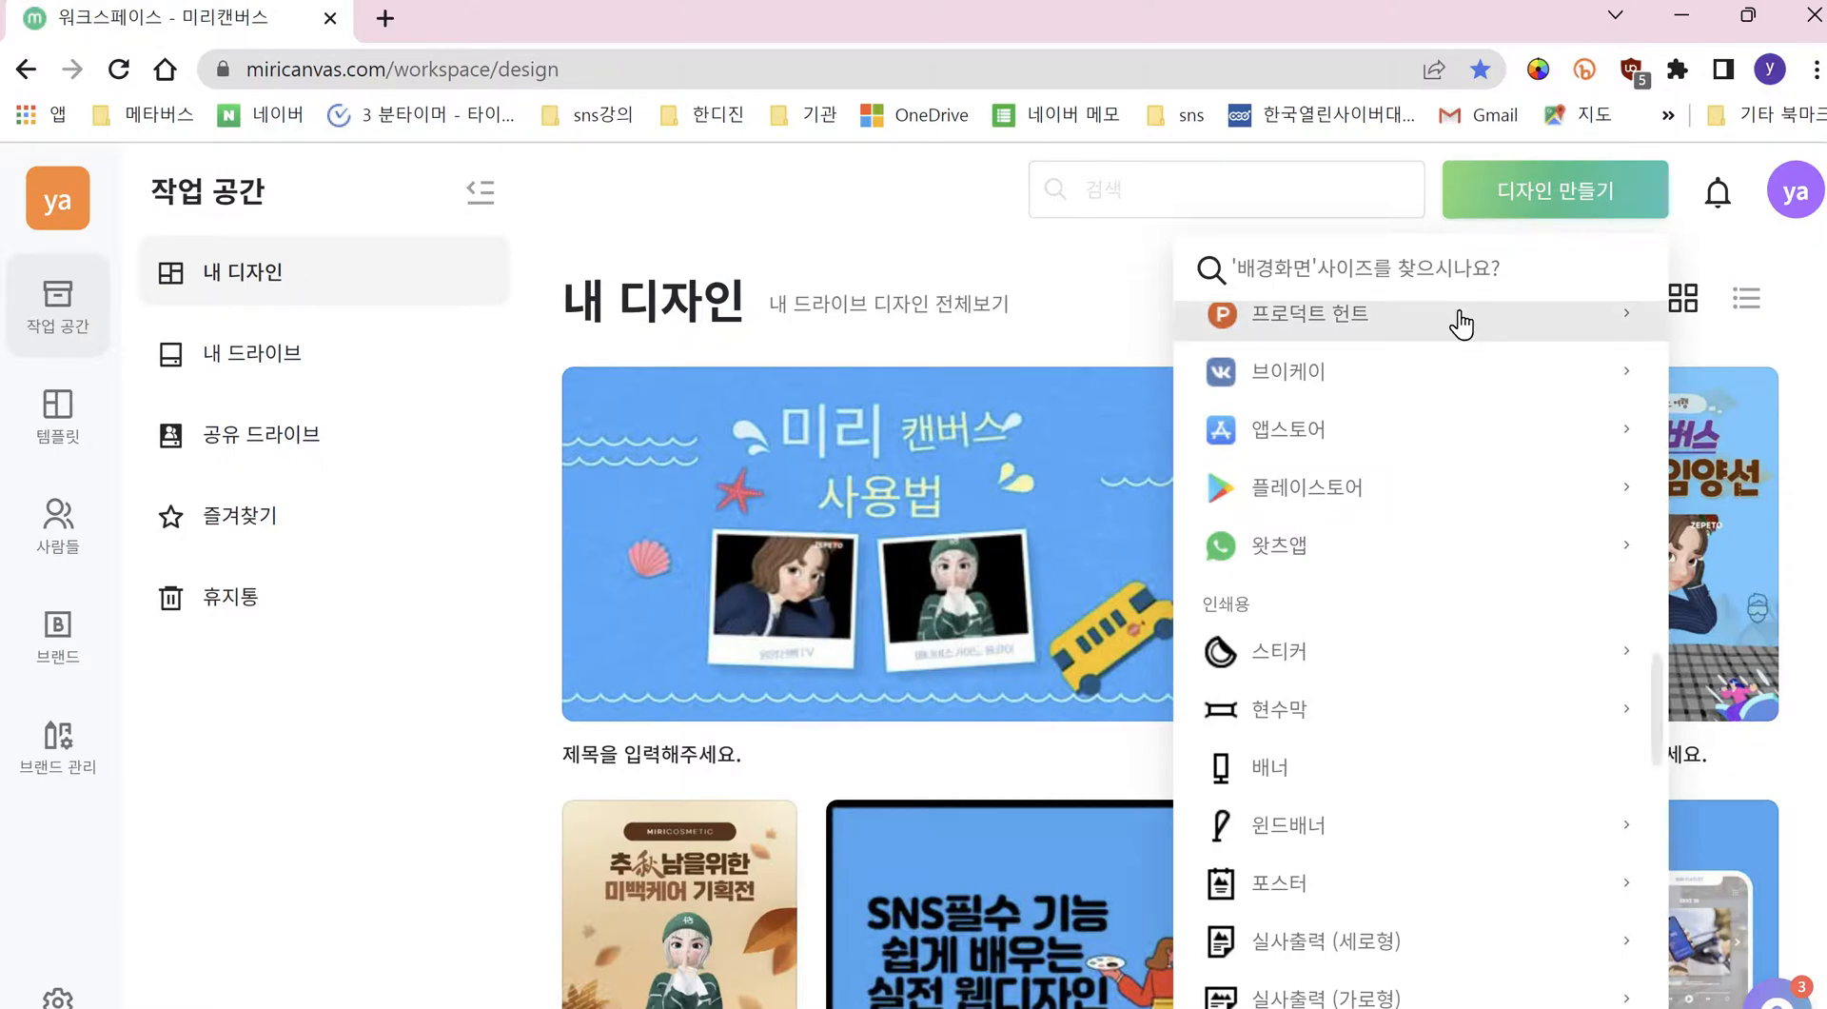
scroll(1500, 390, "up", 10)
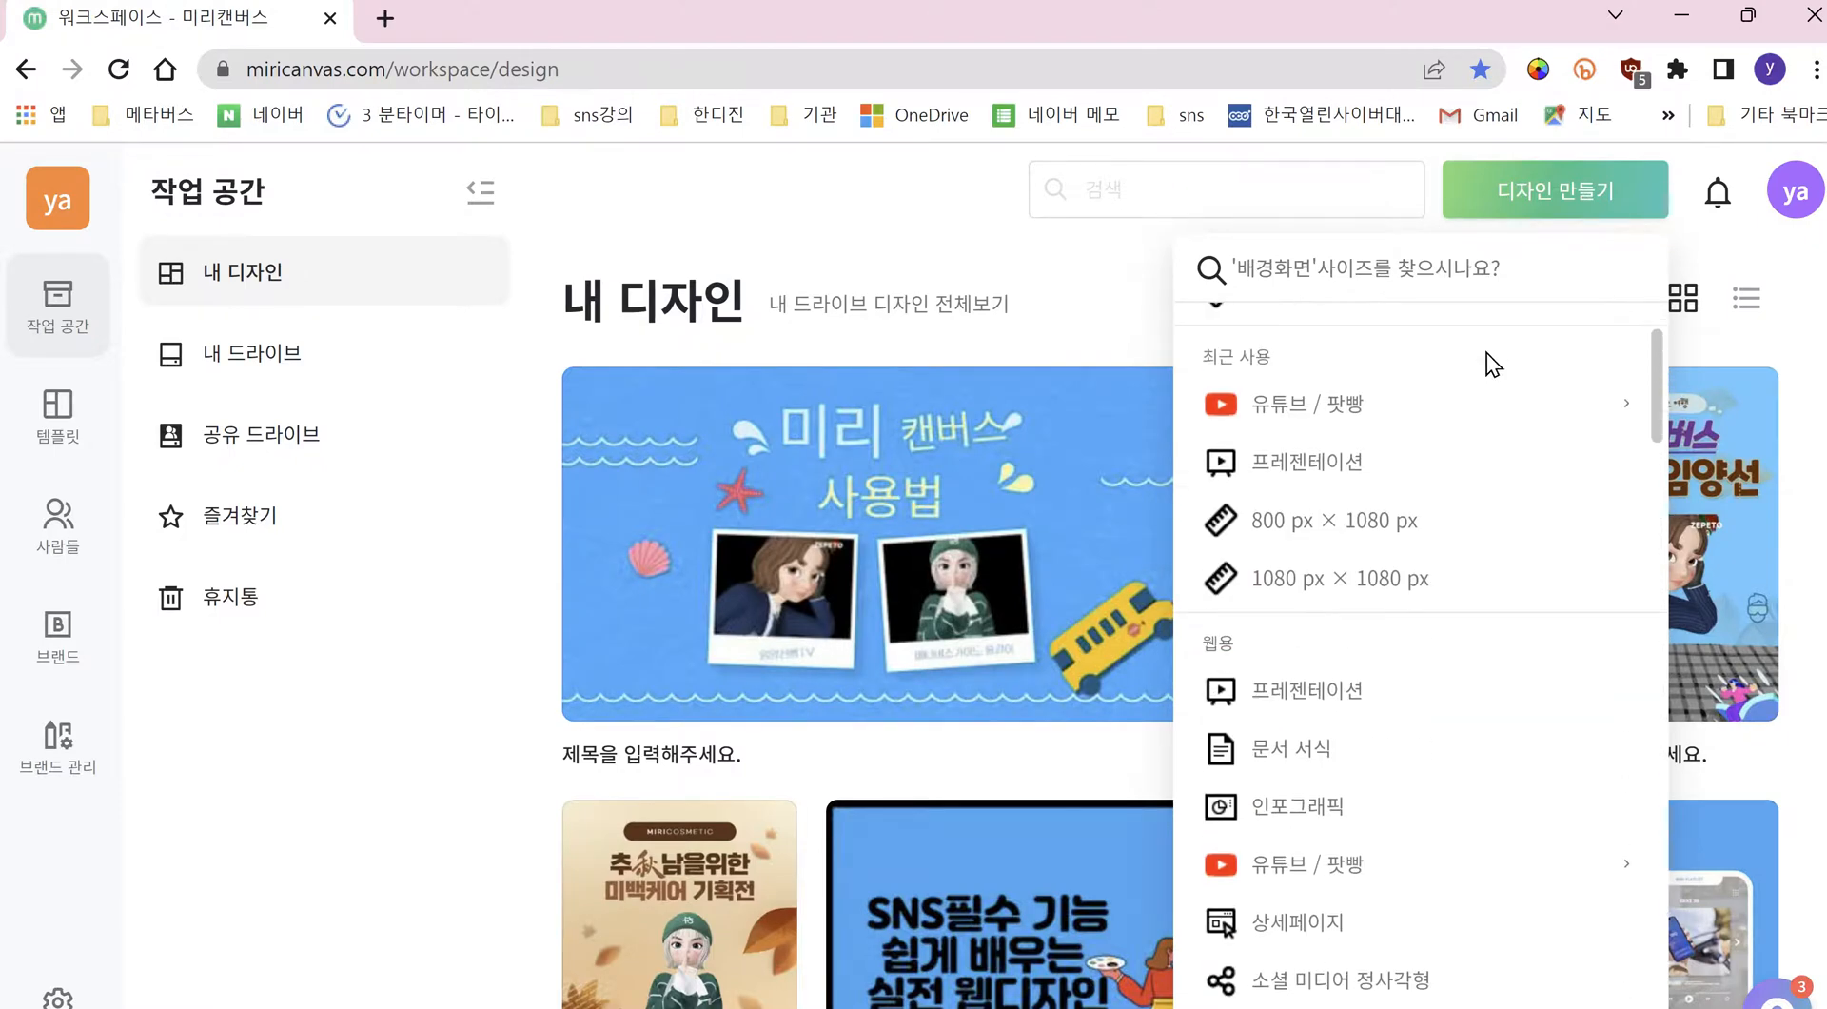
Step: Open a blank vertical web poster (웹 포스터 세로형) design and go back to the workspace from it
scroll(1446, 418, "down", 3)
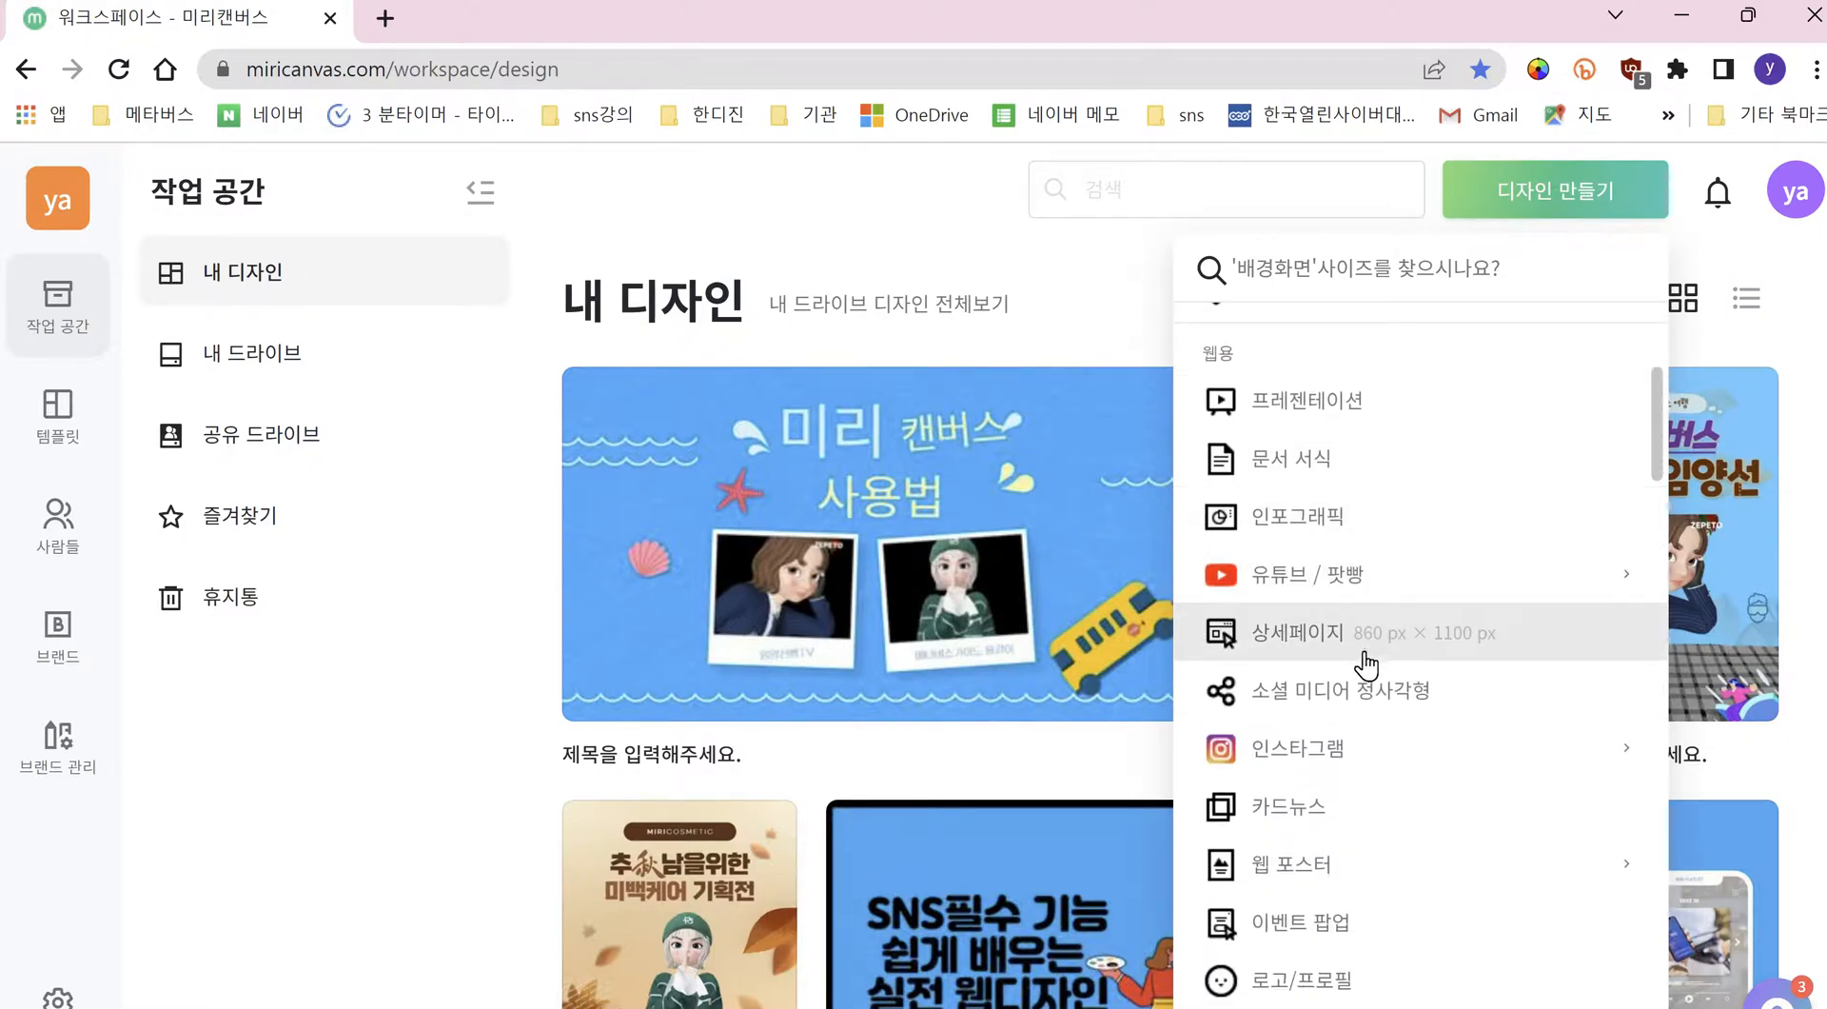
left_click(1353, 881)
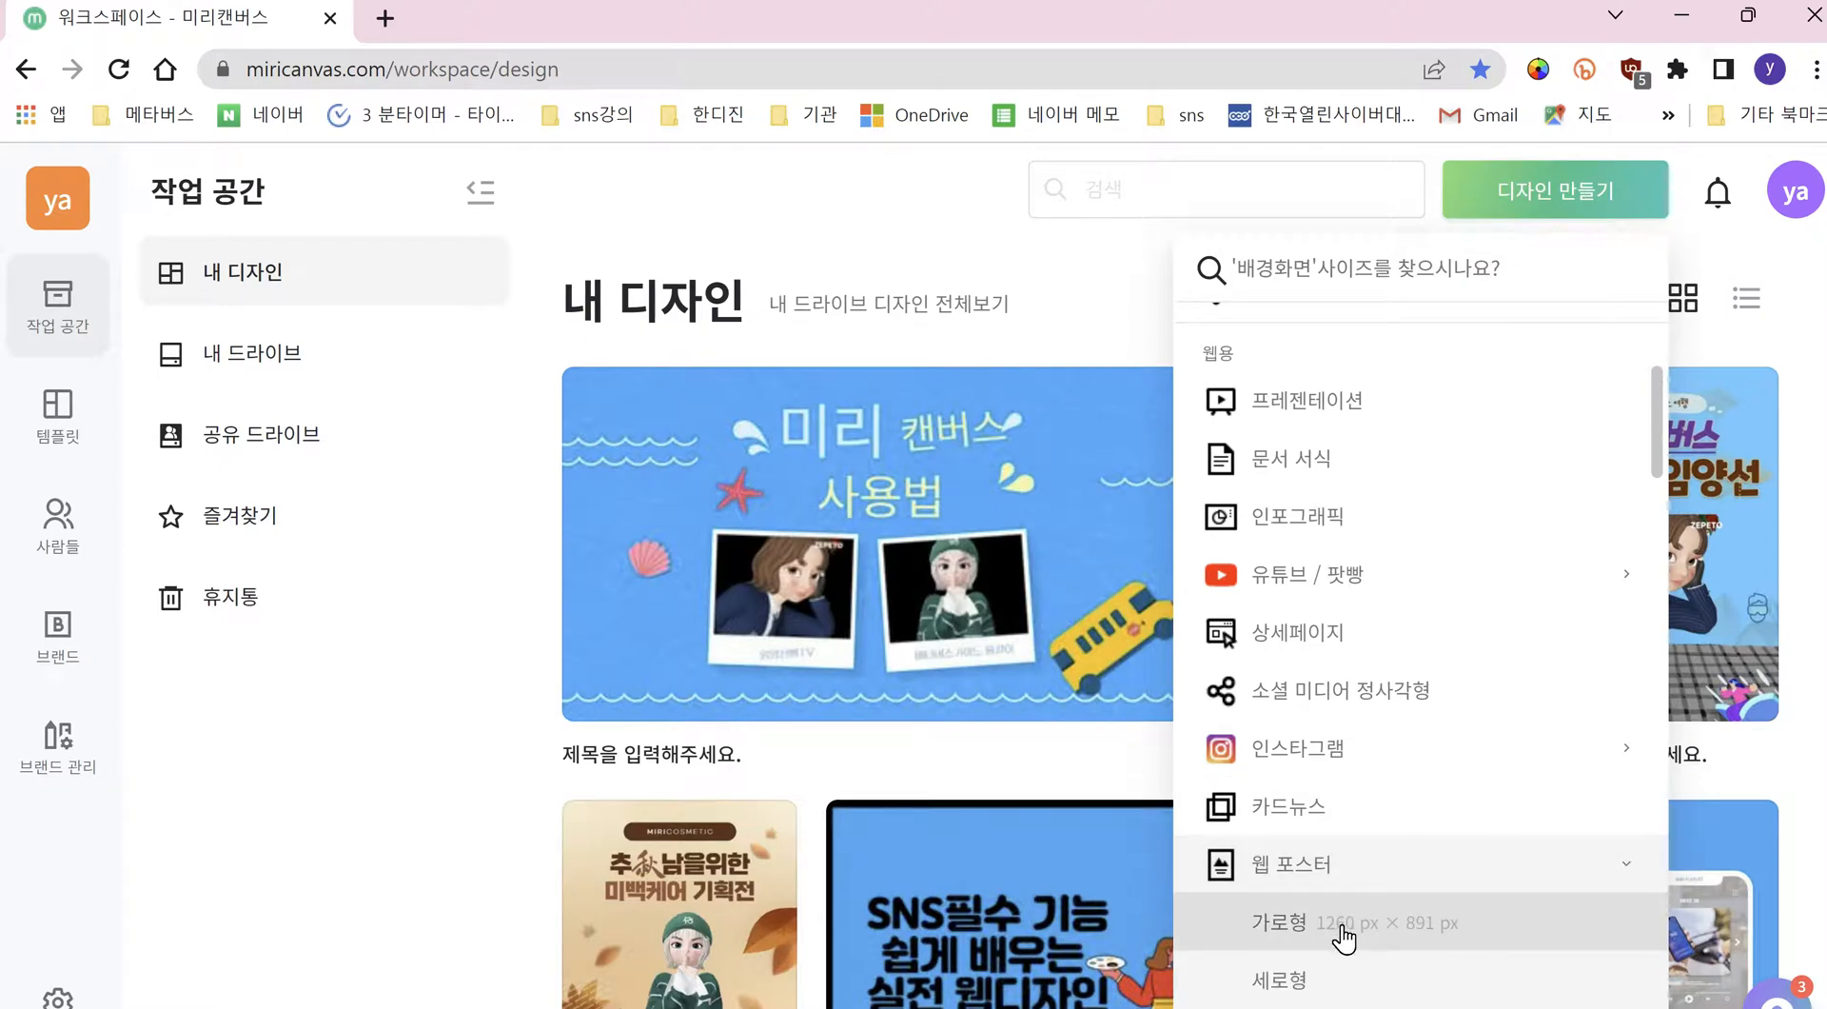
left_click(1380, 980)
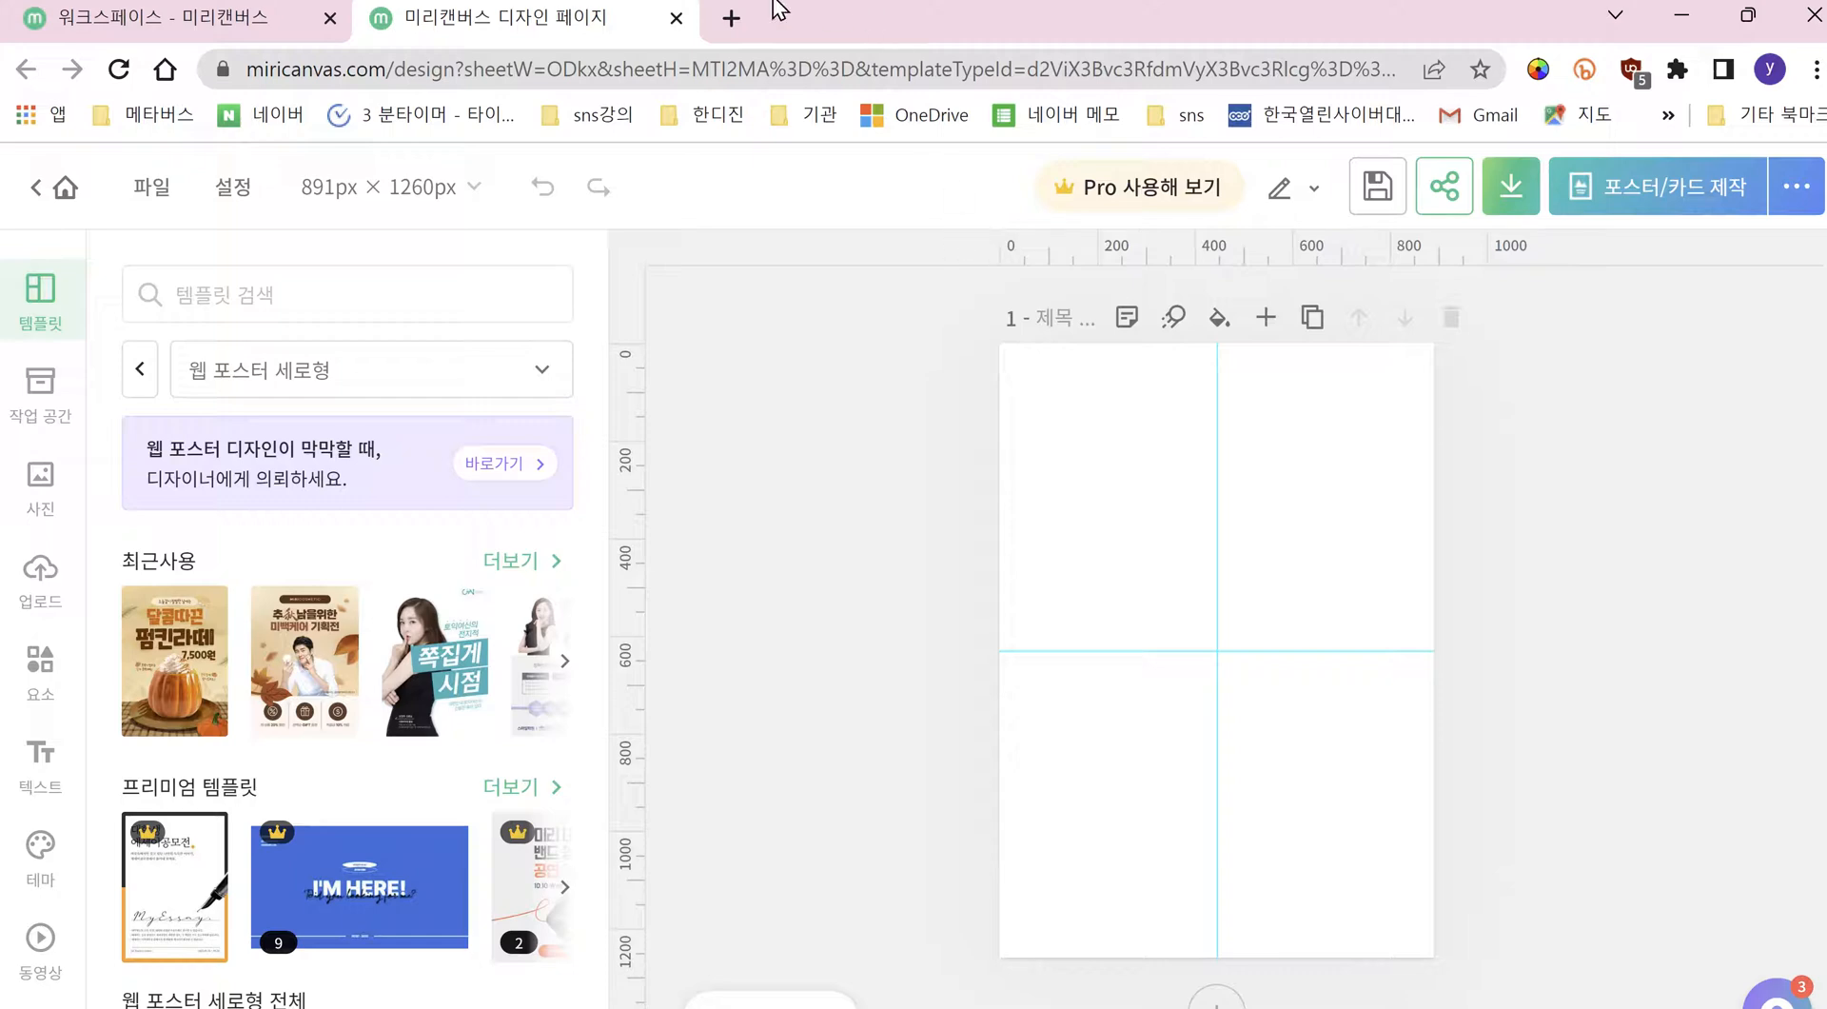
left_click(68, 190)
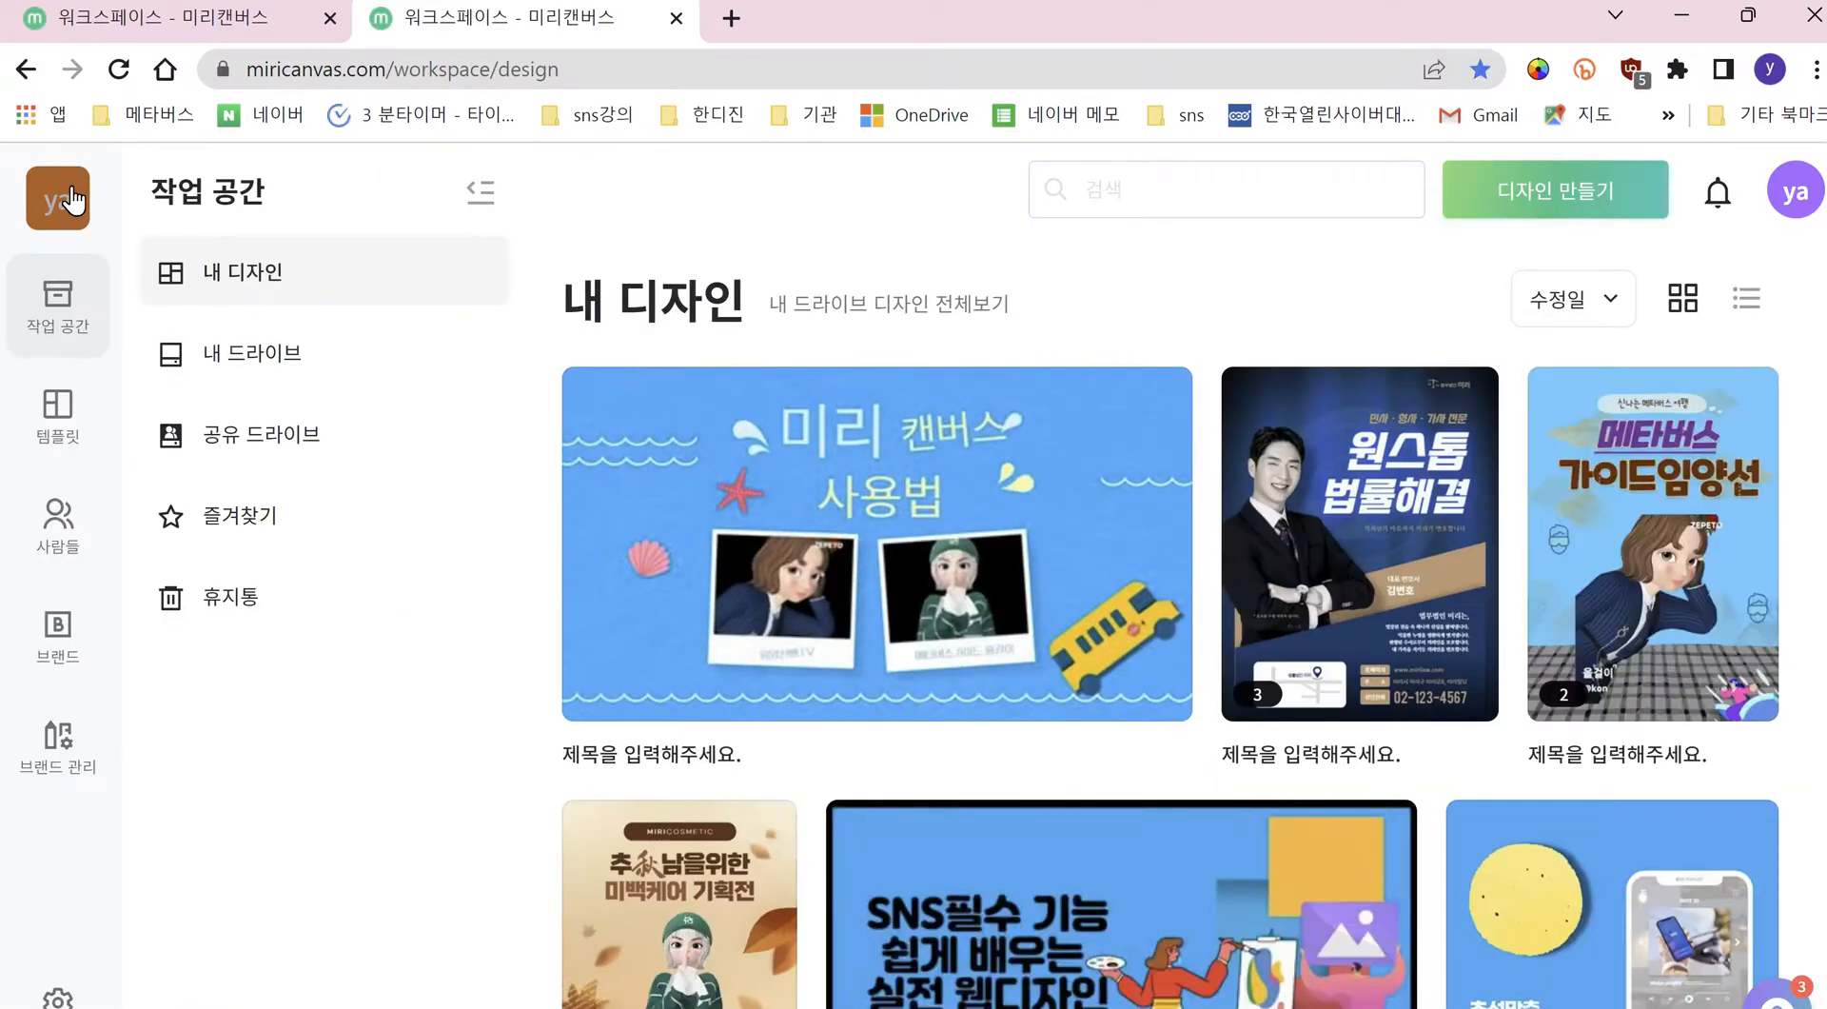
Step: Create a new web poster (웹 포스터) design in the vertical 세로형 format and close the extra workspace tab
left_click(1579, 203)
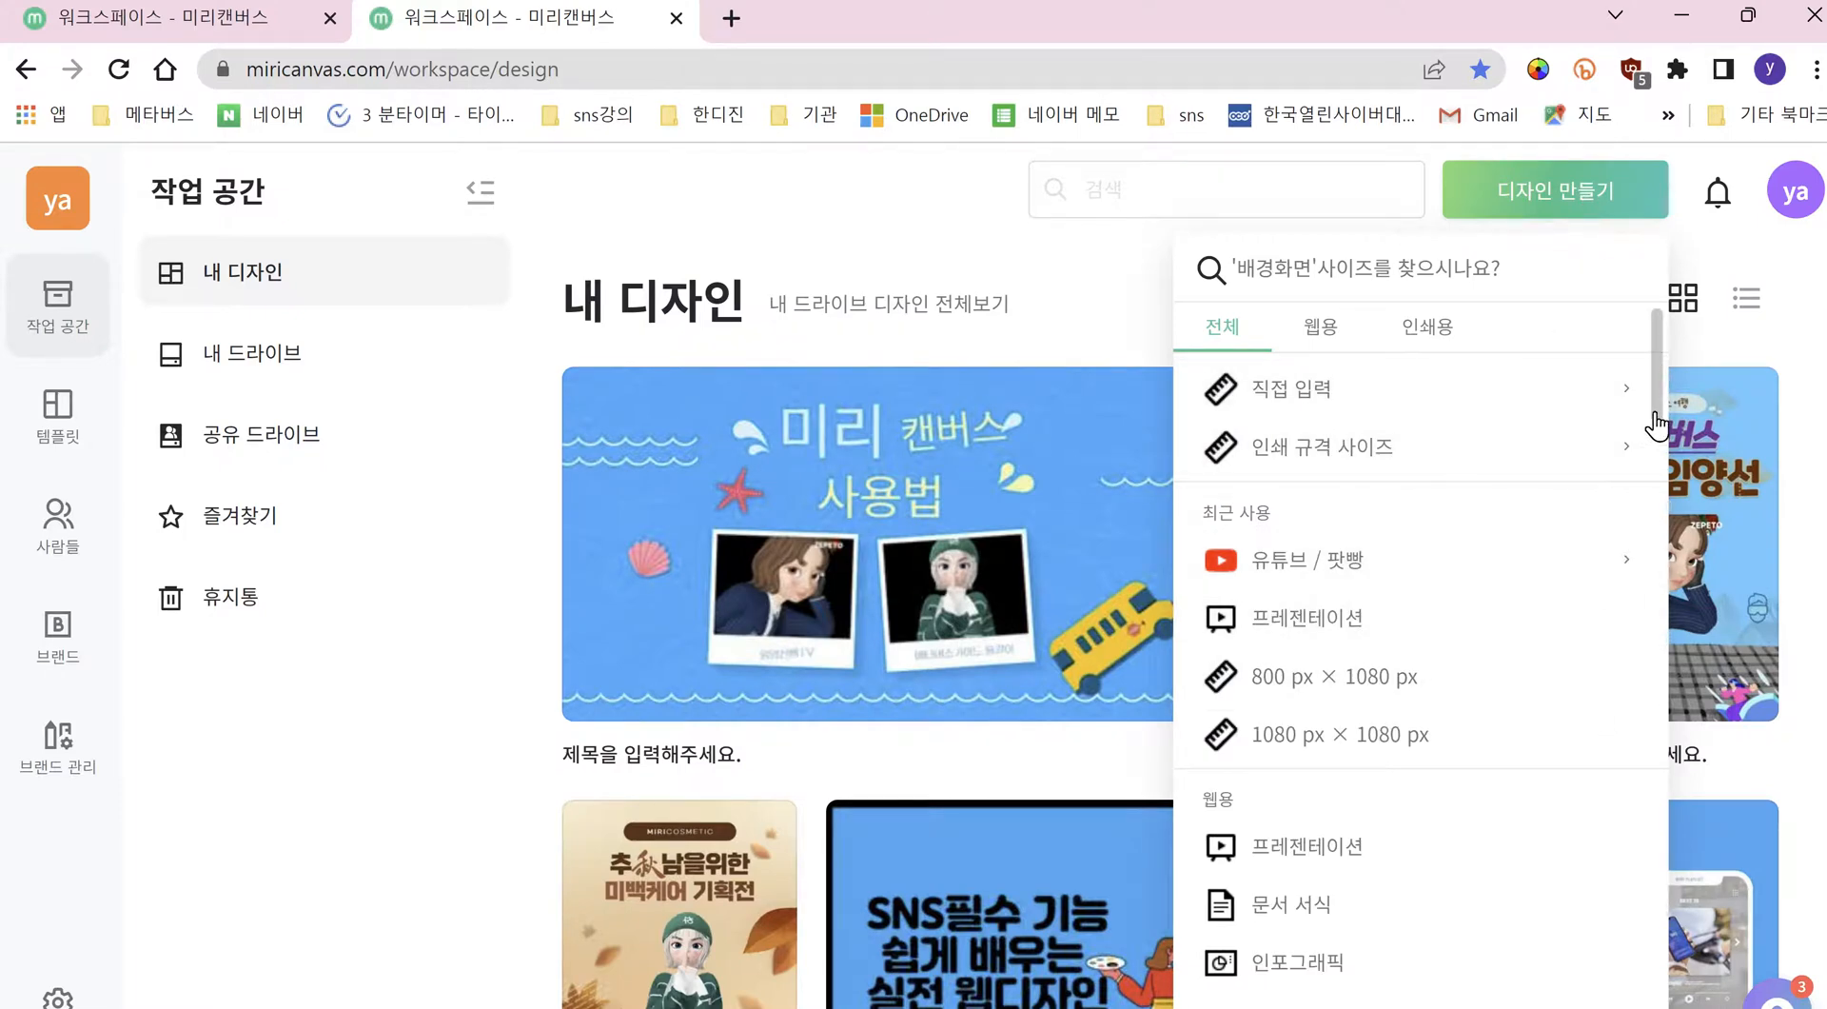
left_click_drag(1656, 423, 1652, 498)
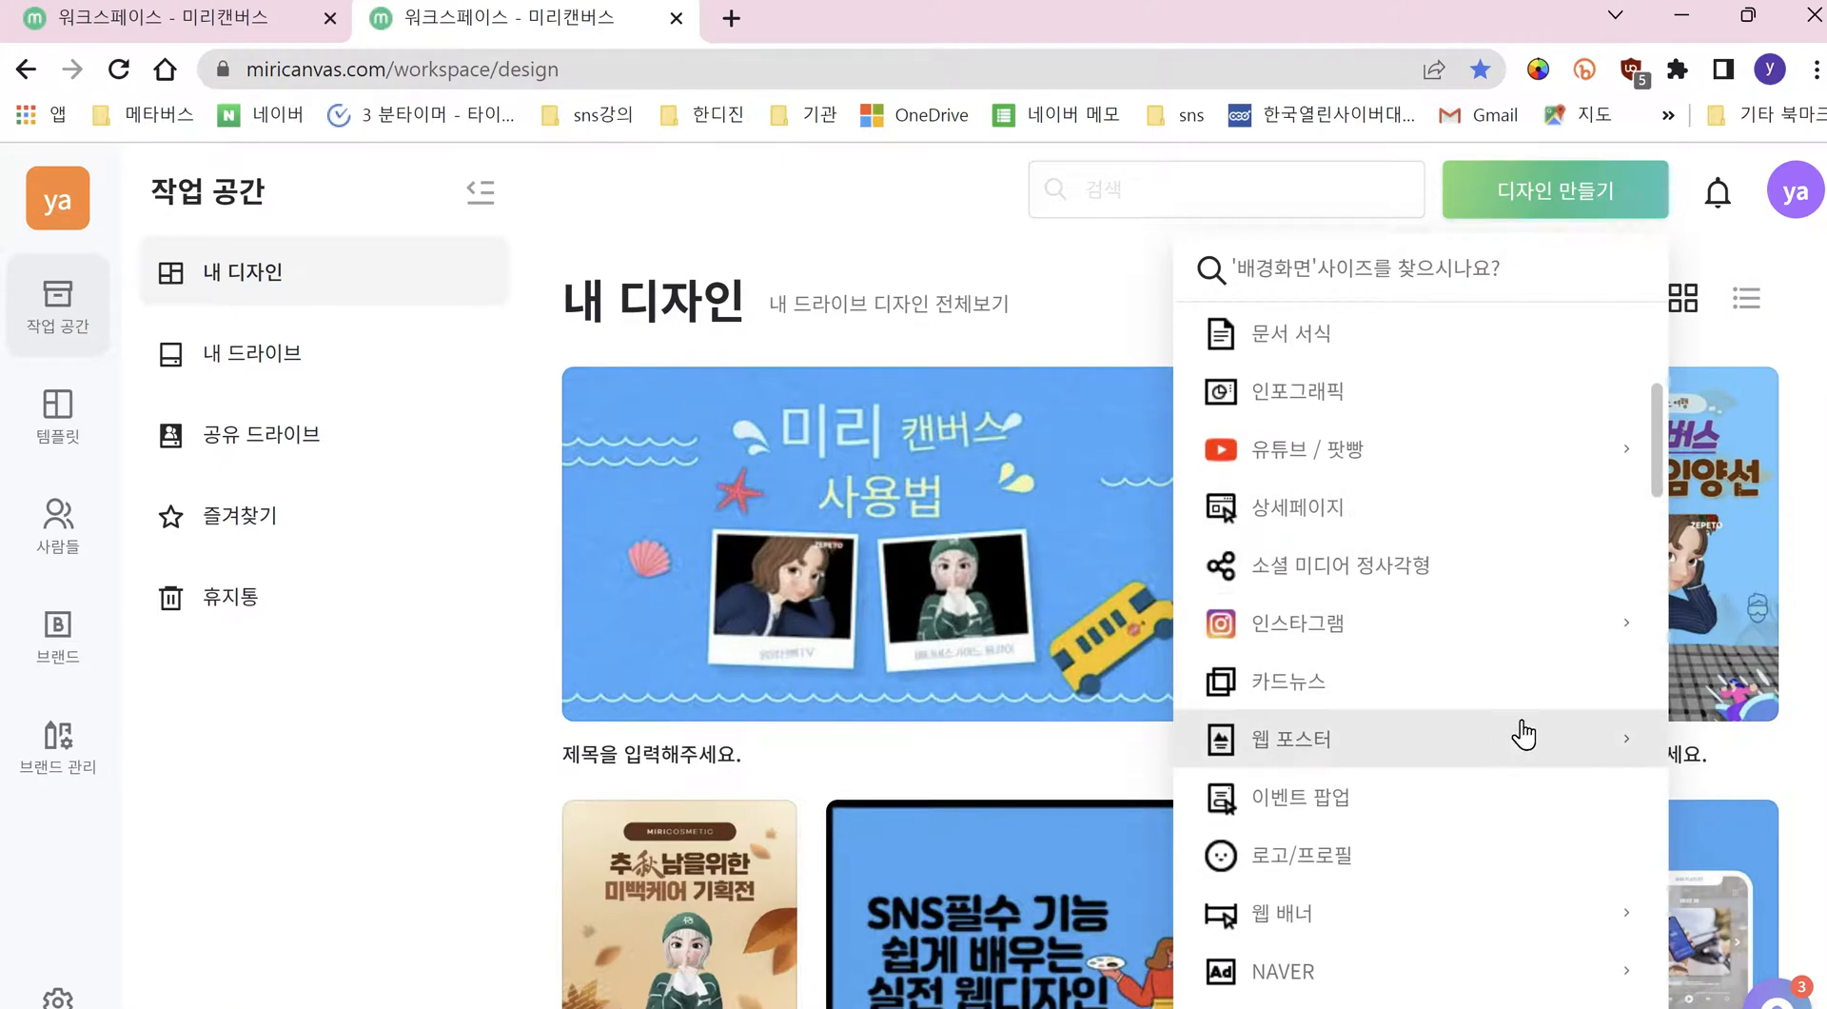
left_click(1577, 742)
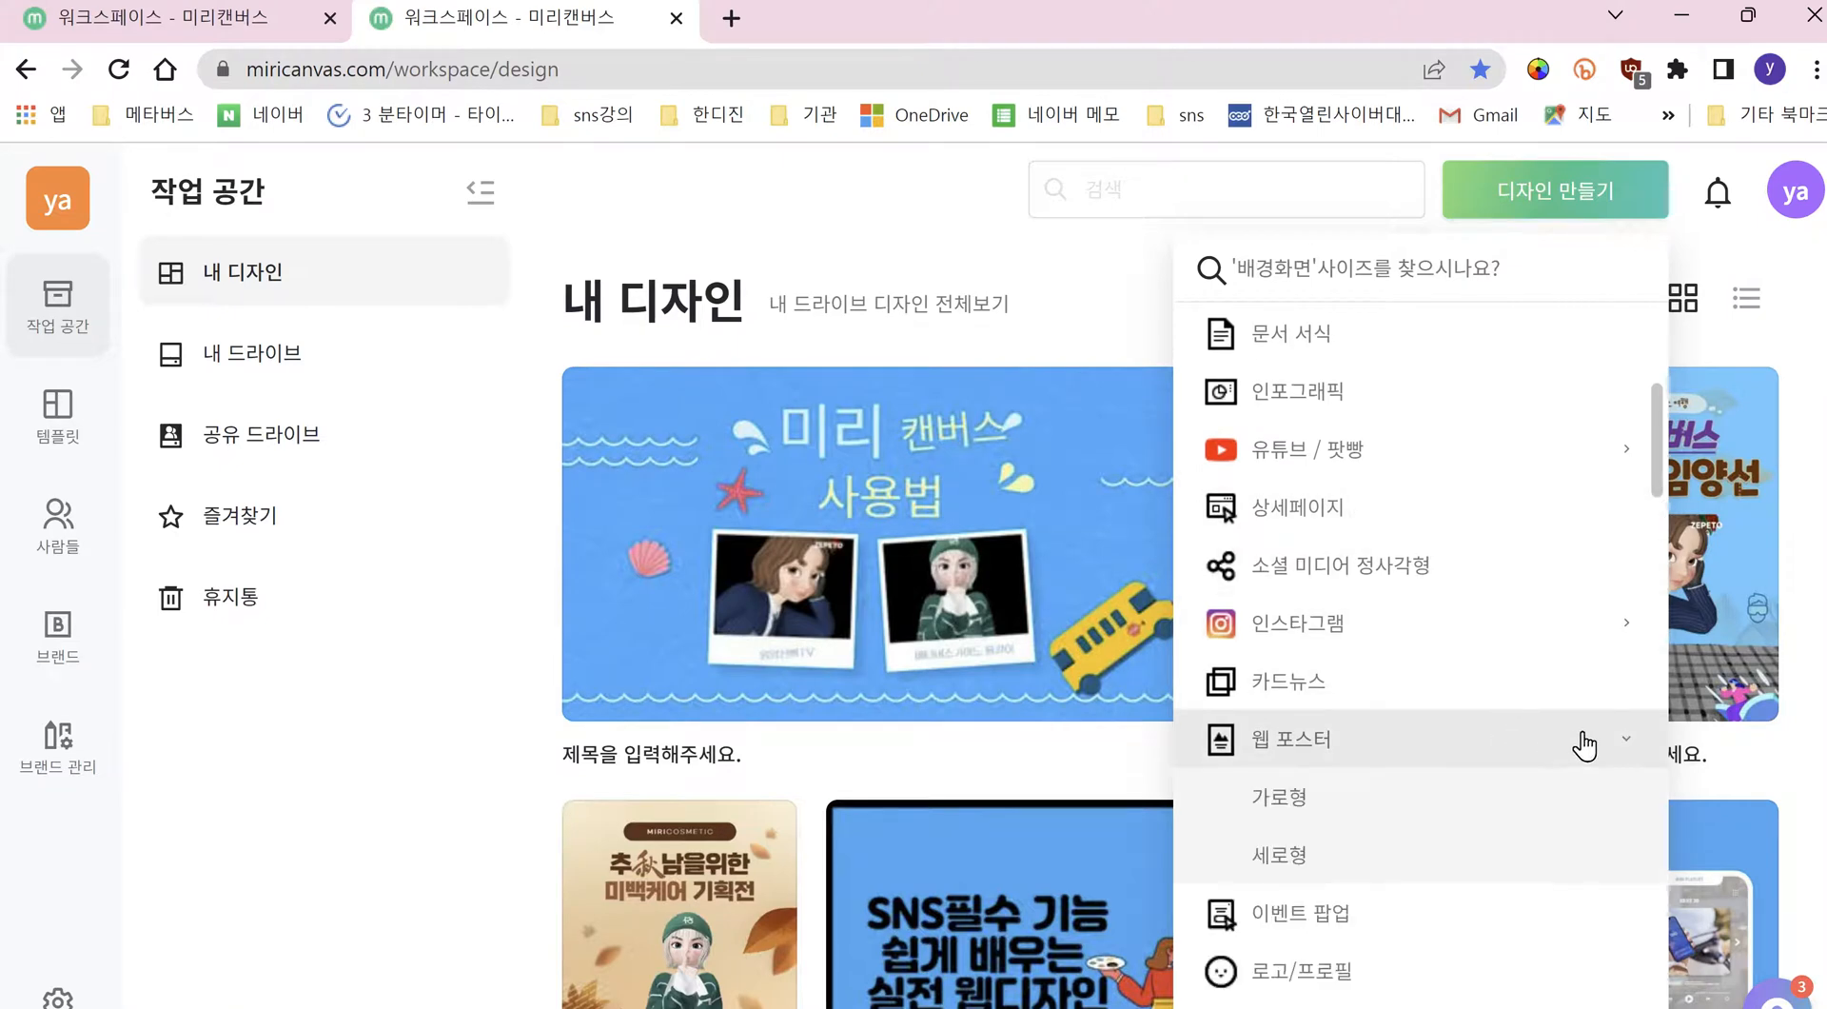
left_click(1424, 856)
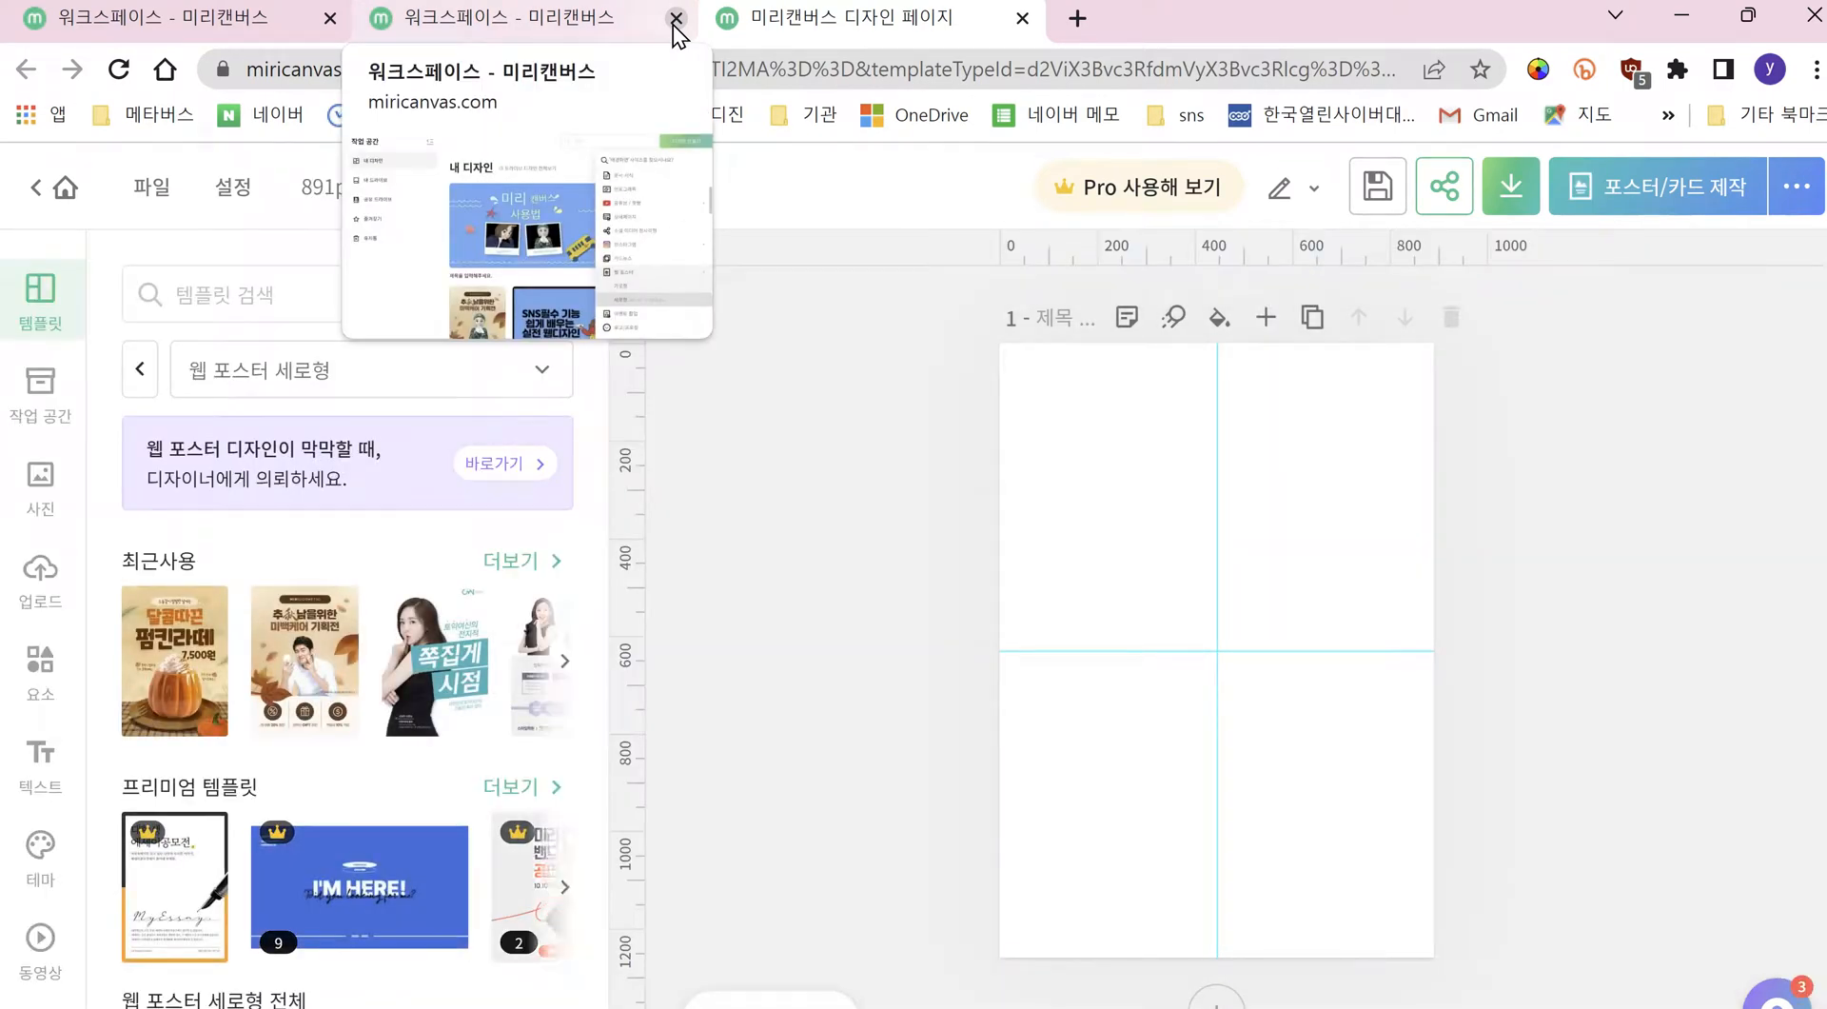
left_click(515, 30)
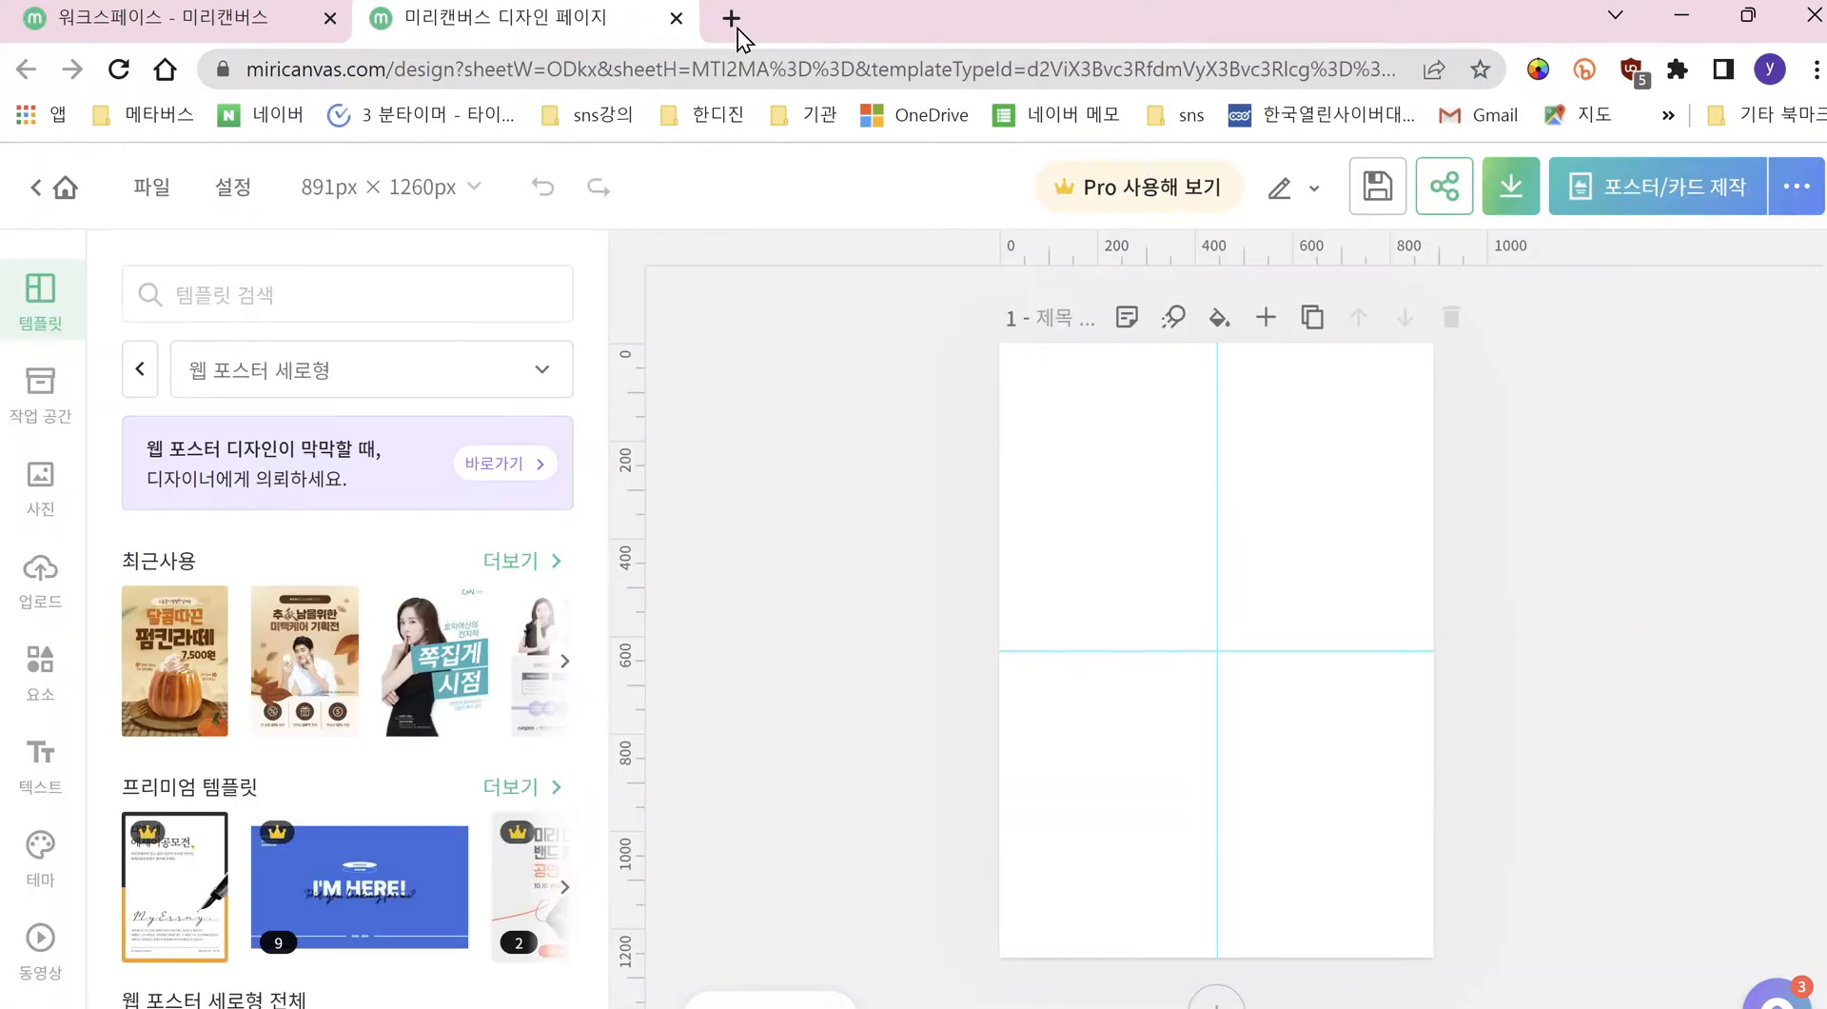
left_click(672, 18)
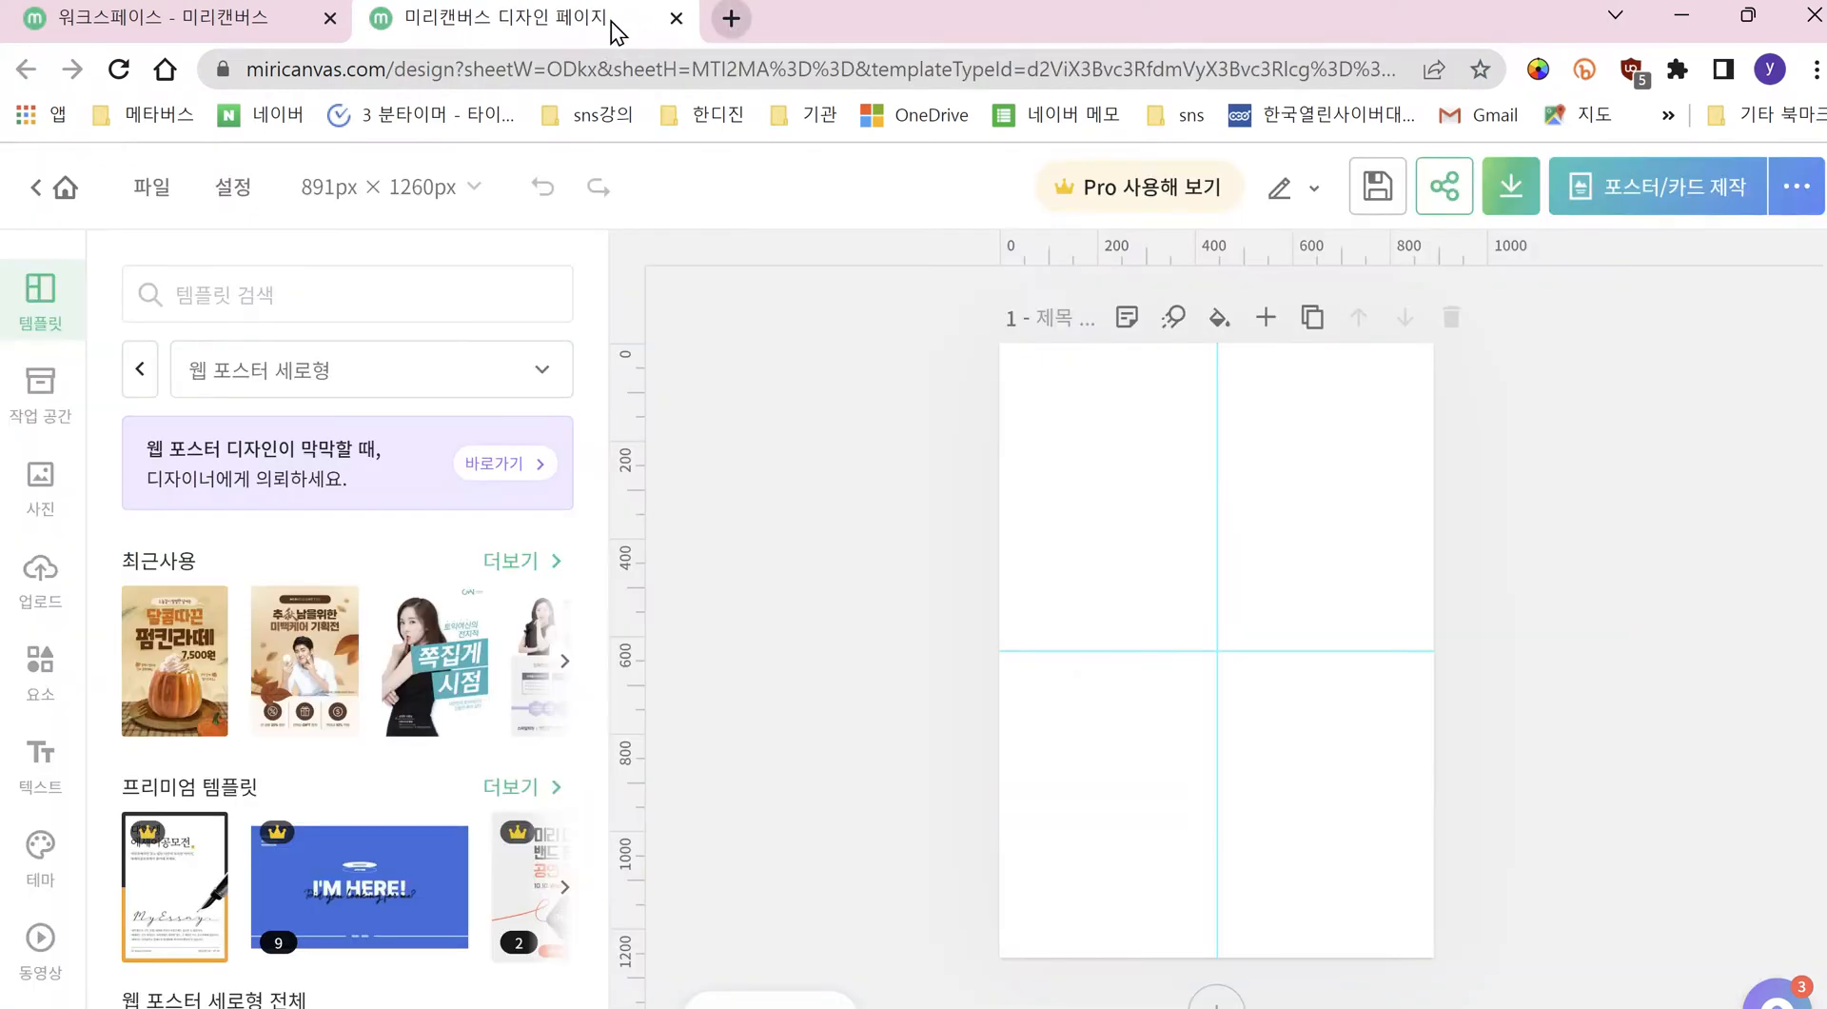
Step: Set the design's title to 메타버스
left_click(152, 190)
left_click(227, 190)
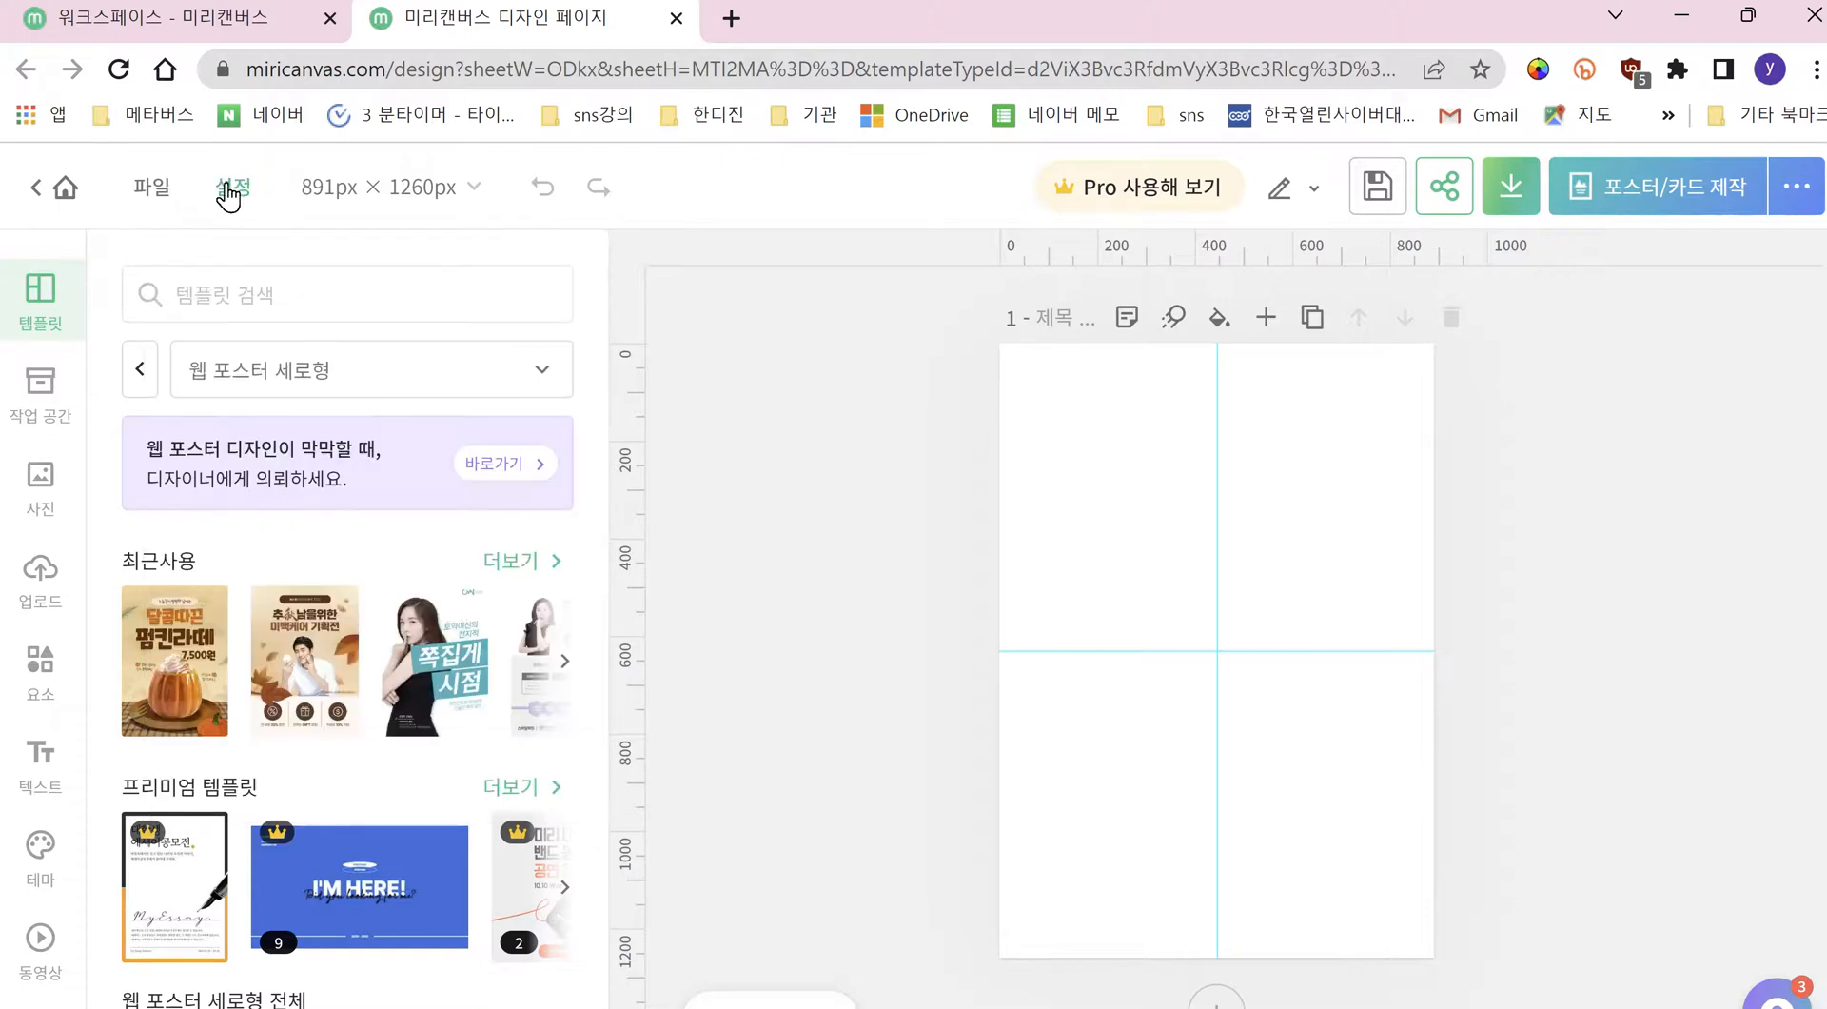
left_click(153, 195)
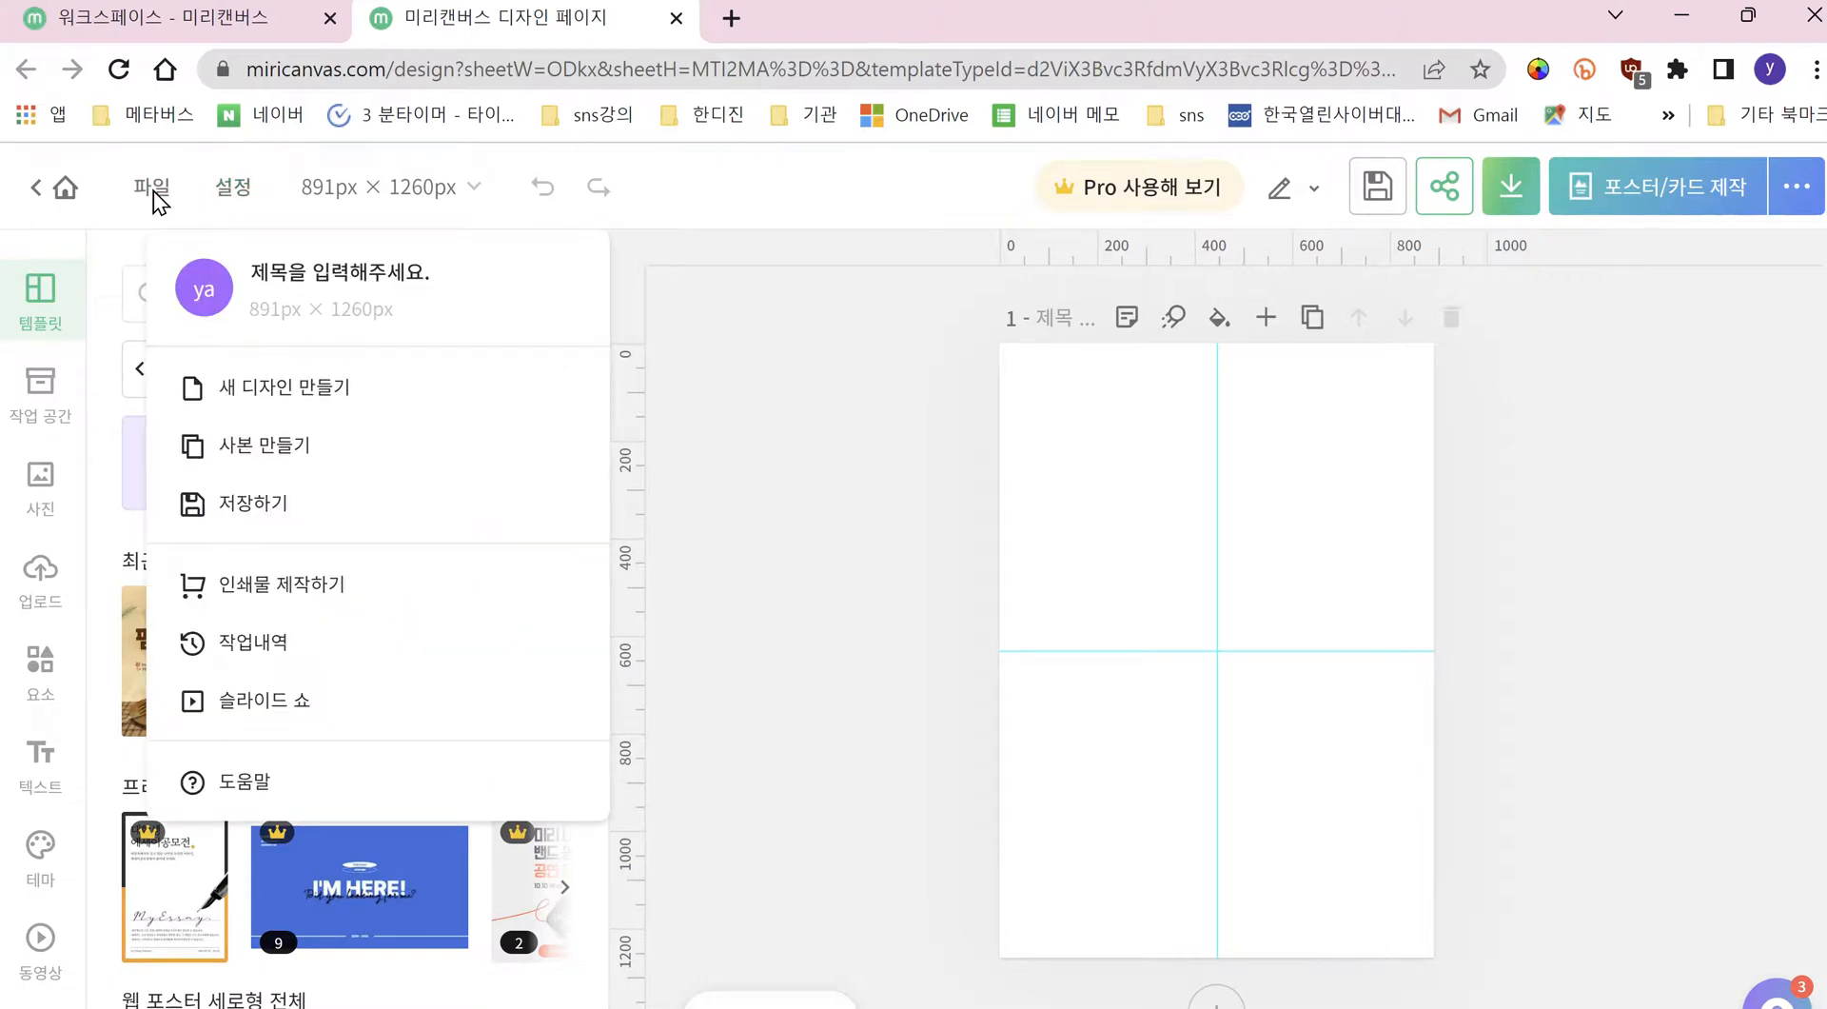
left_click(343, 275)
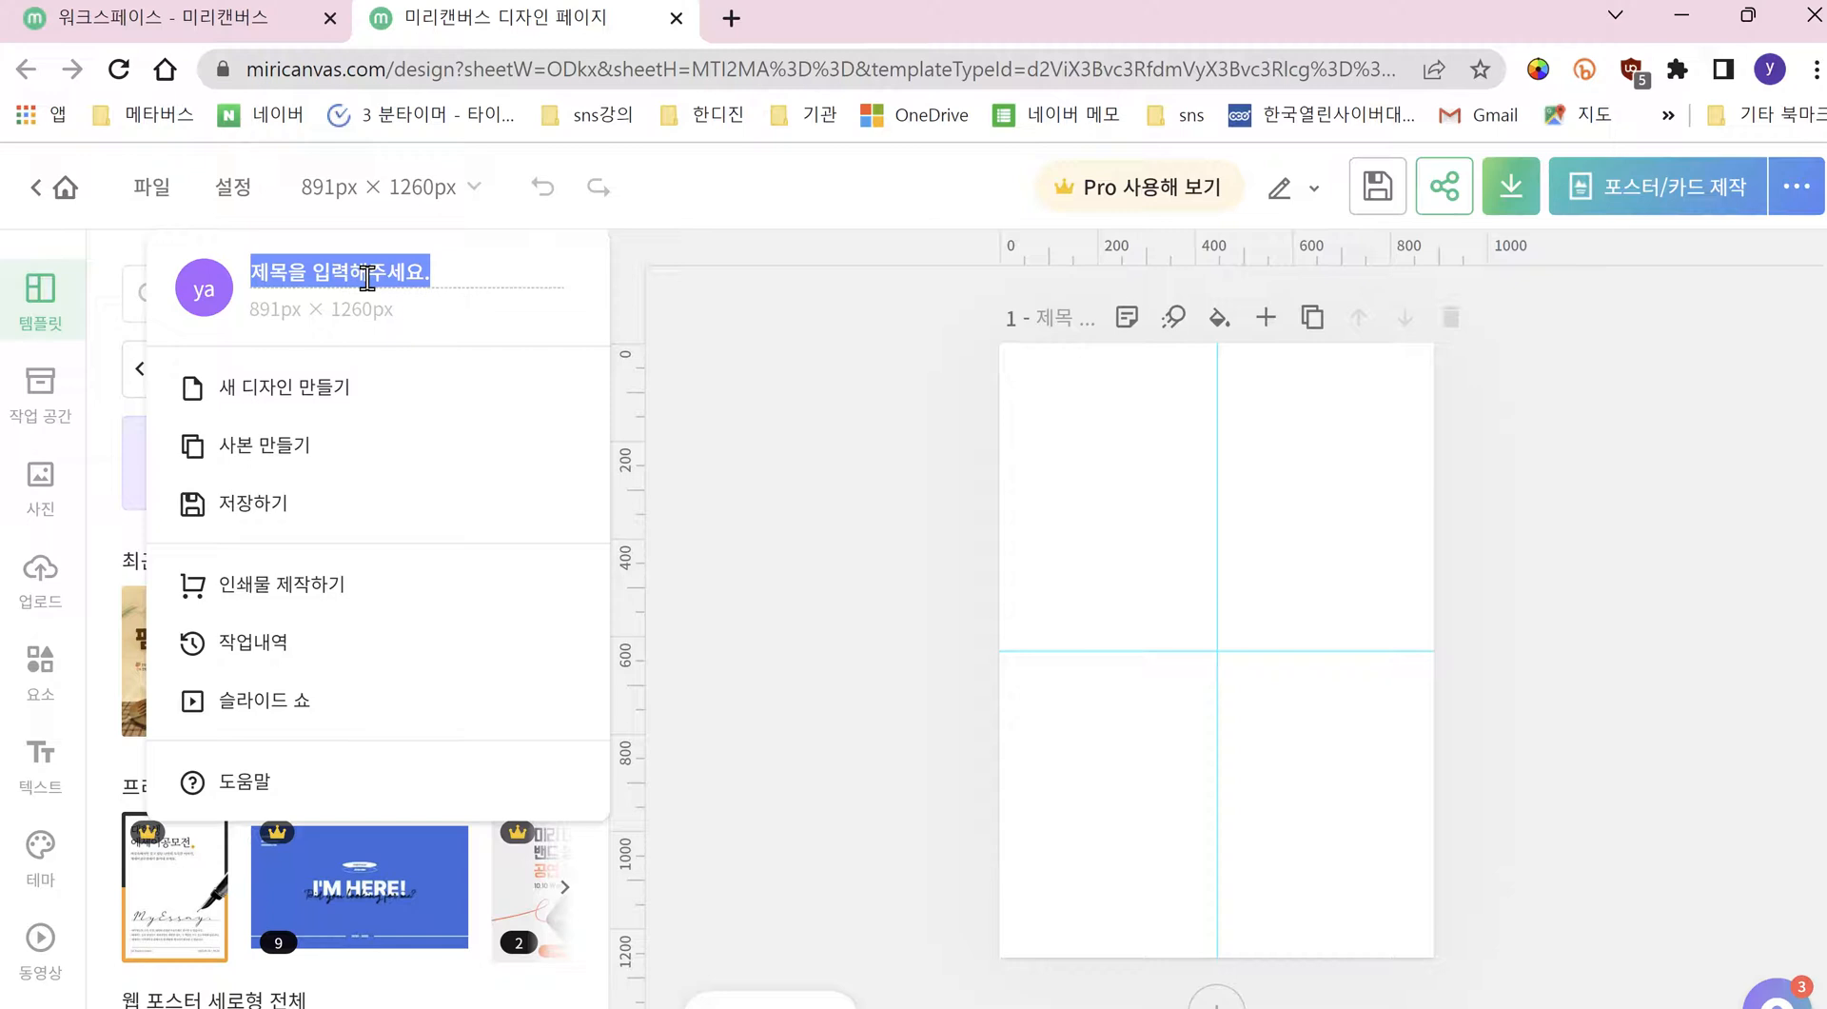
type("메타버스")
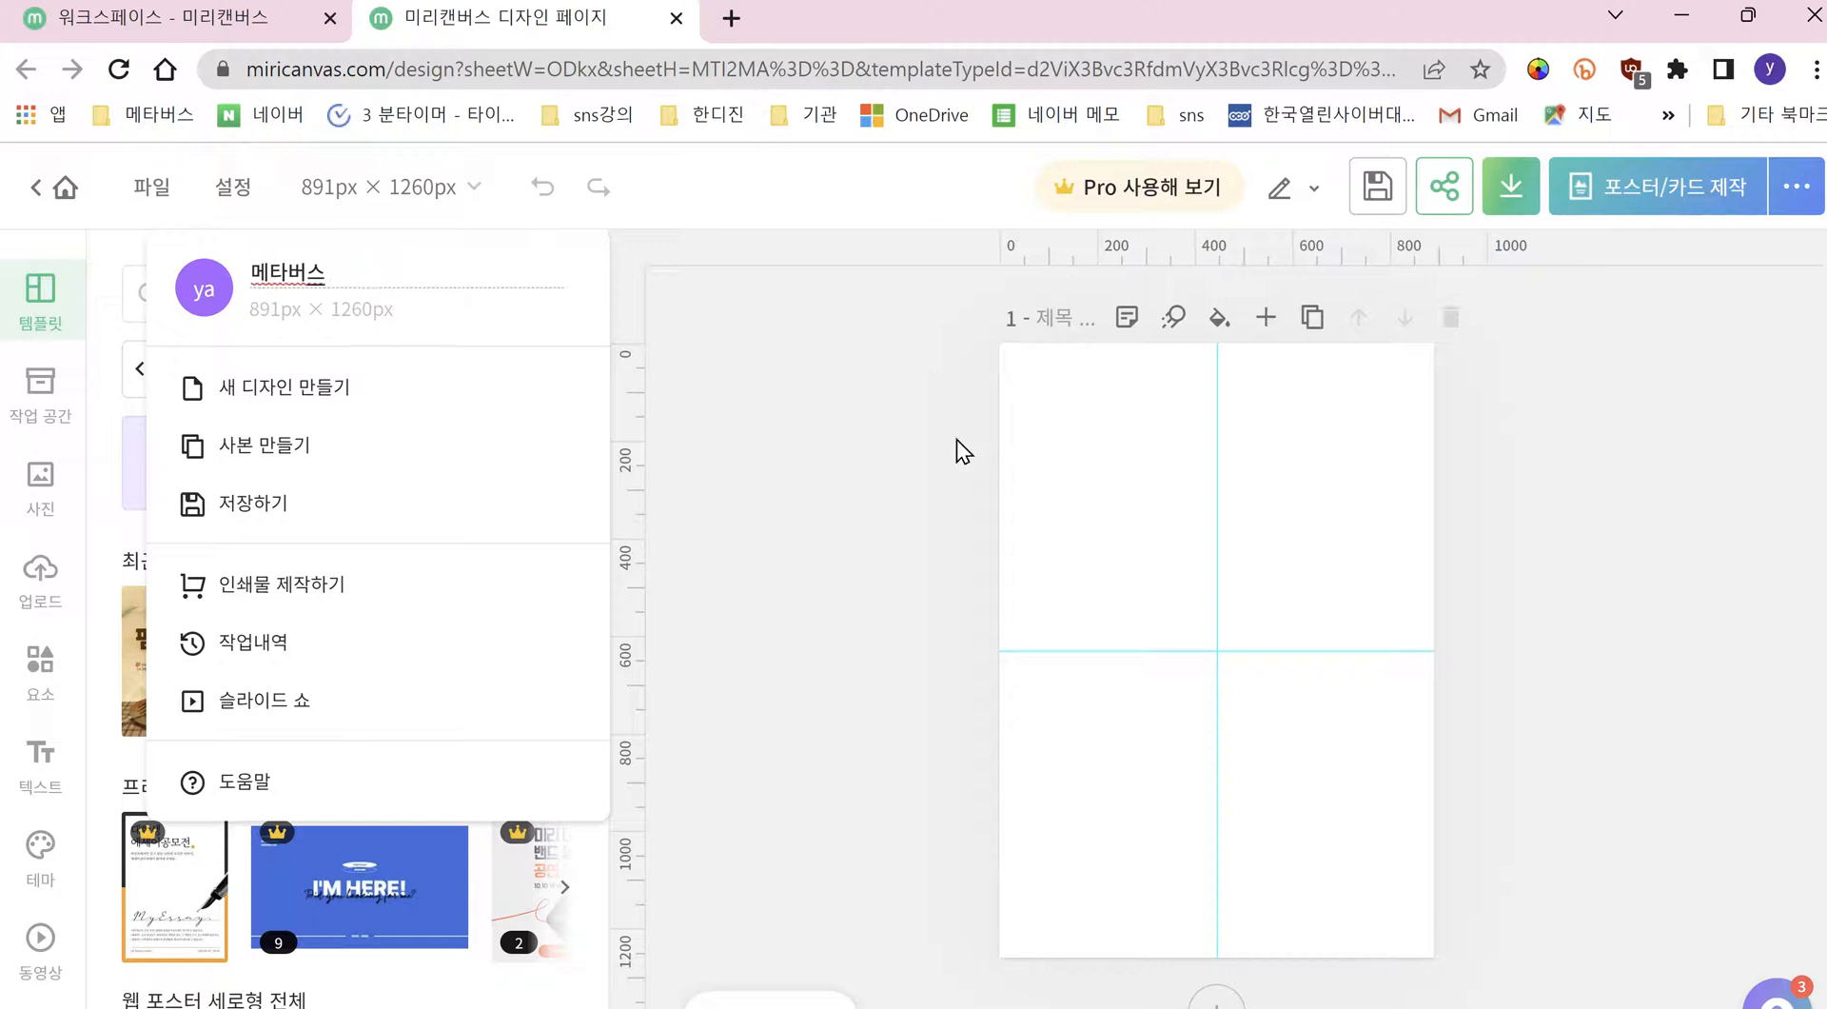
left_click(806, 397)
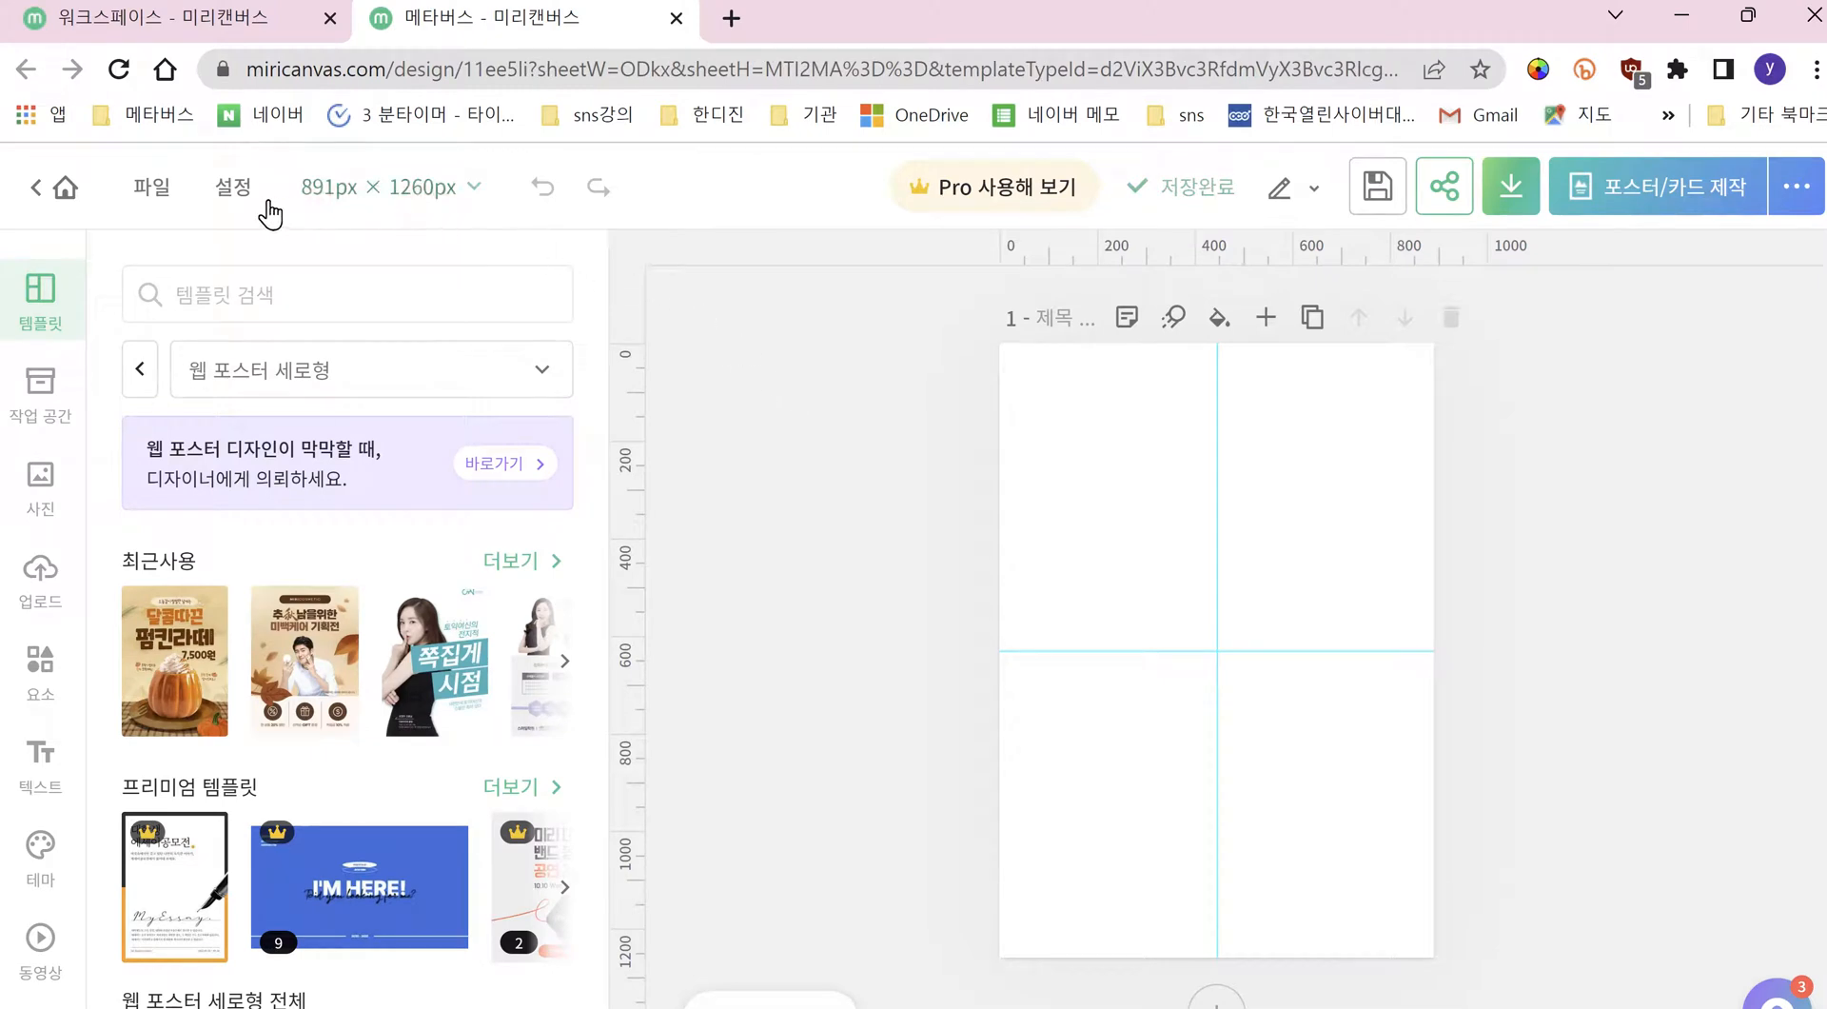
Step: Turn on dark mode (다크모드) in the editor settings
left_click(231, 191)
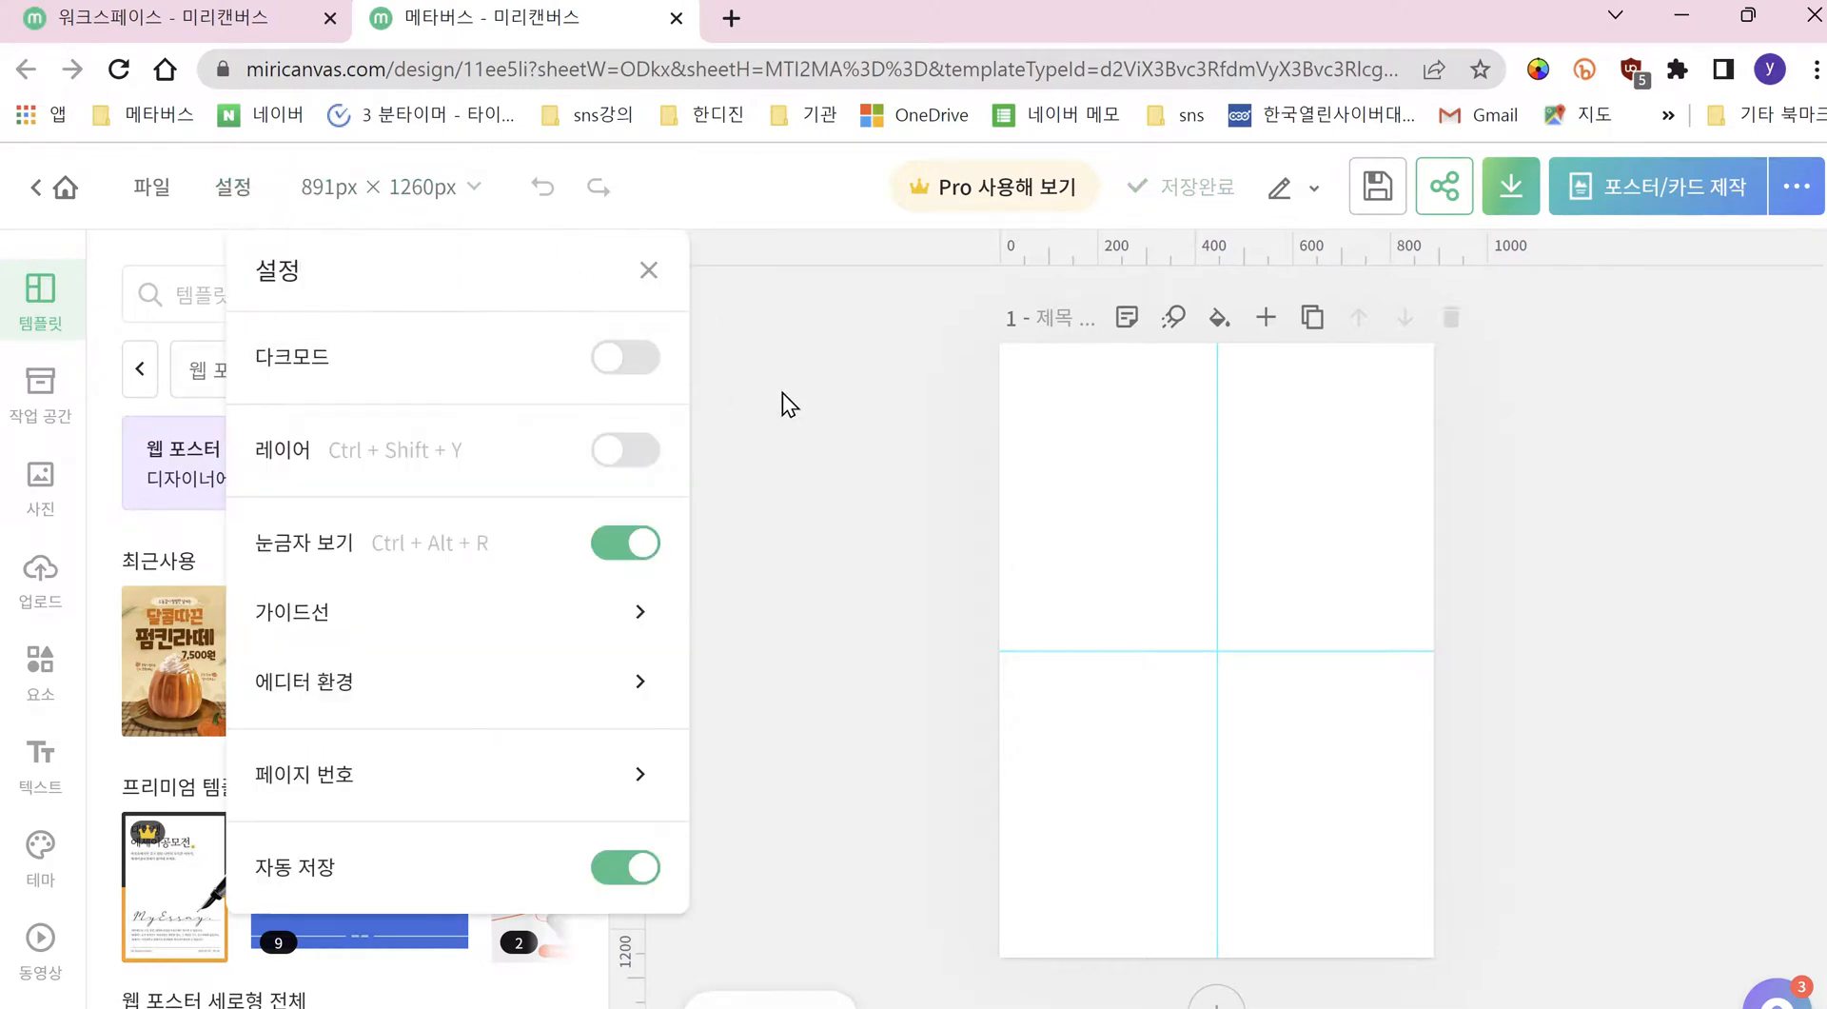
left_click(630, 359)
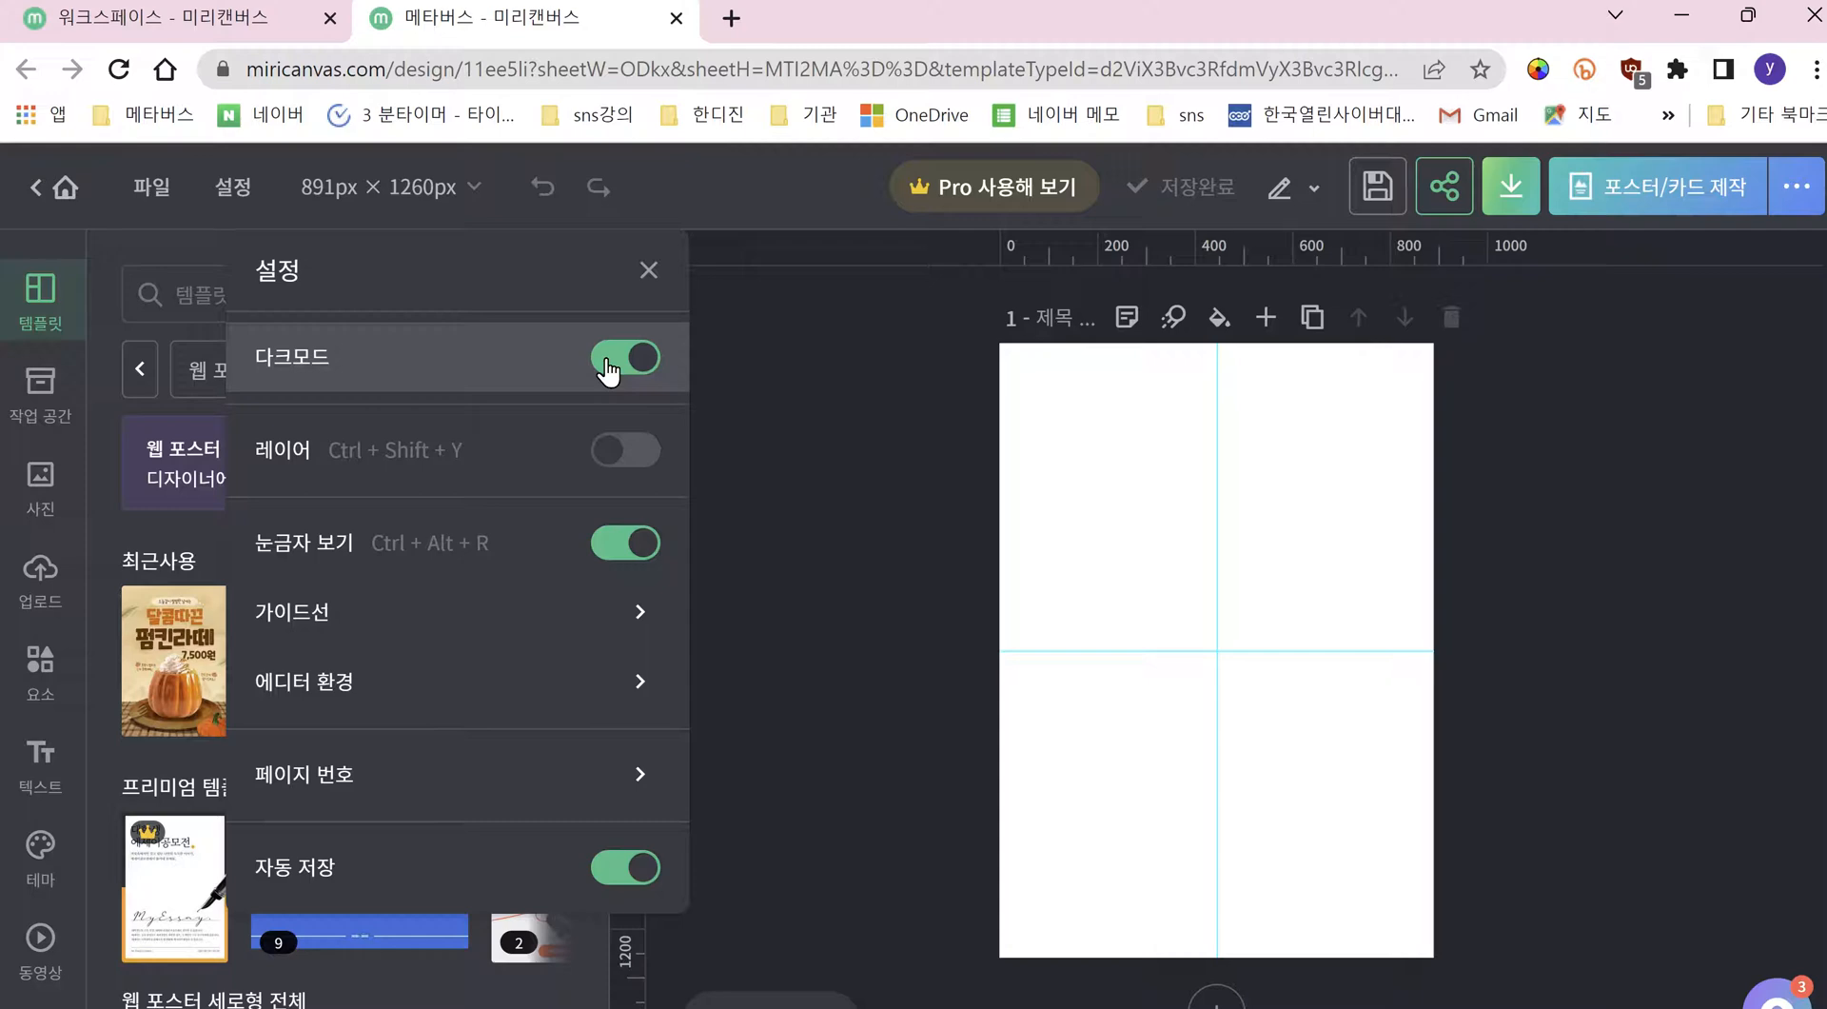
Step: Turn off dark mode (다크모드) and switch the ruler display (눈금자 보기) off and back on
left_click(607, 371)
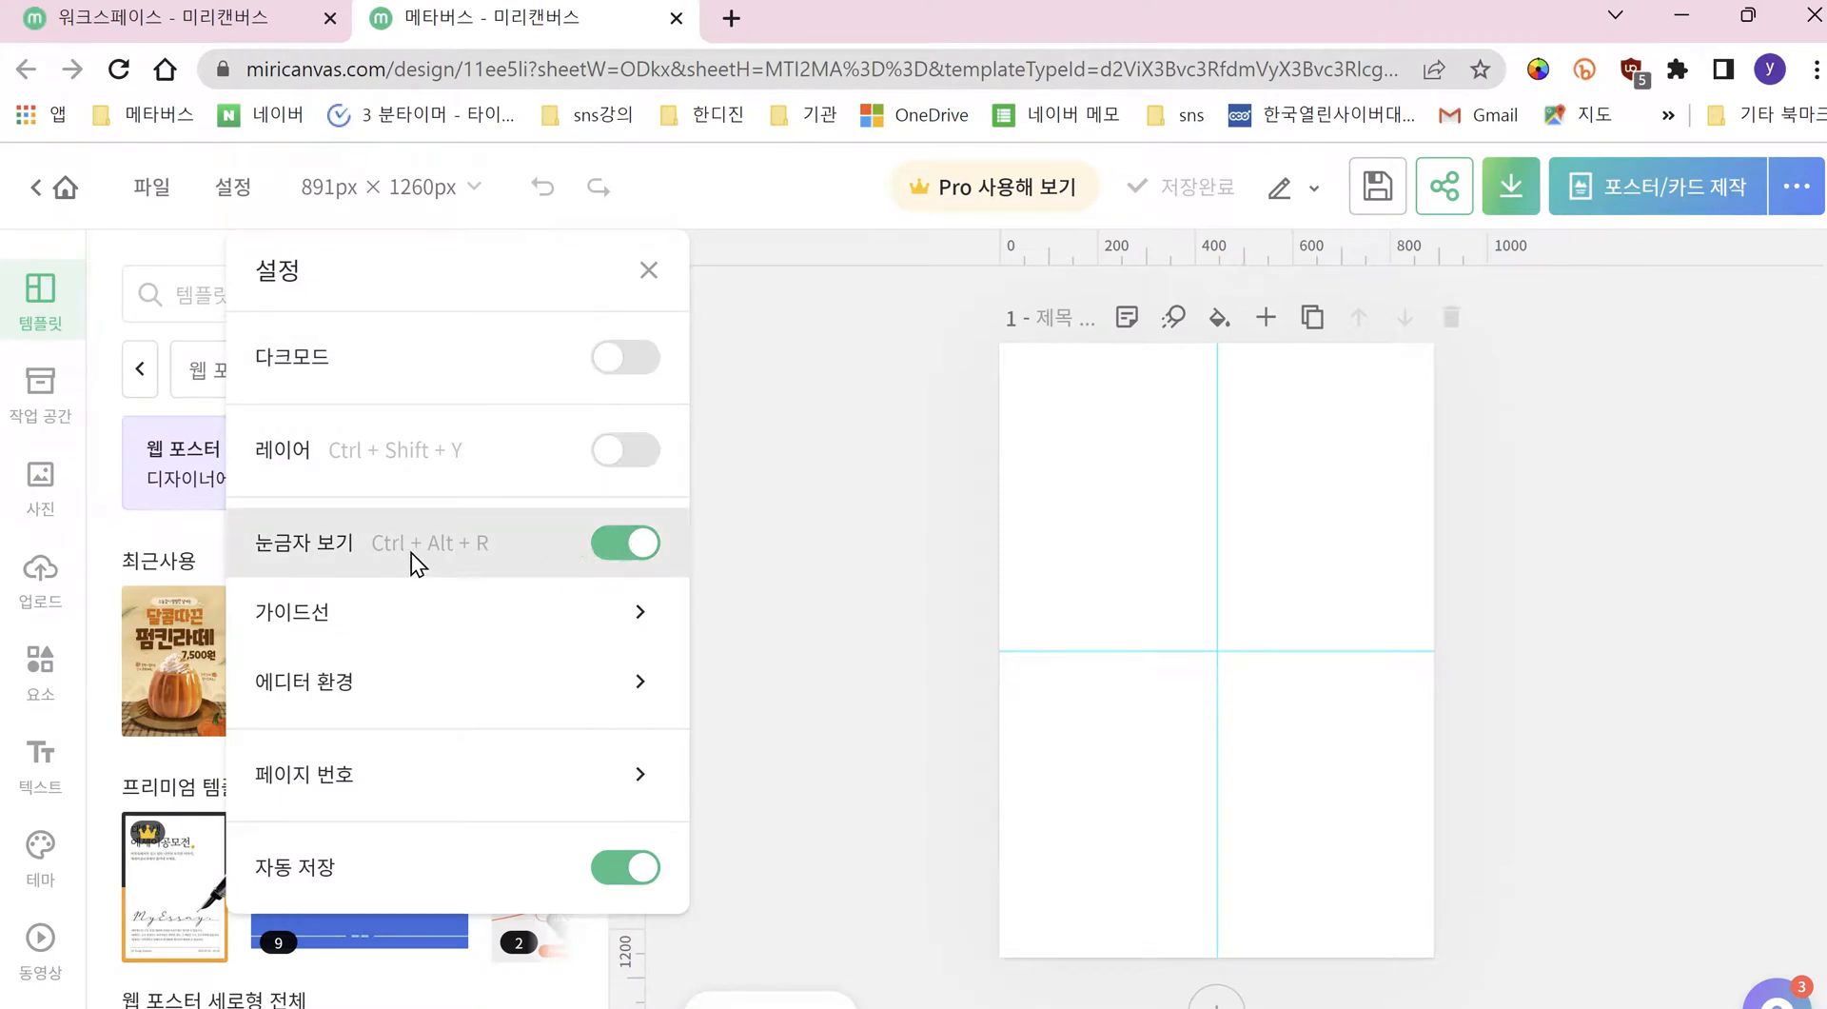
left_click(601, 557)
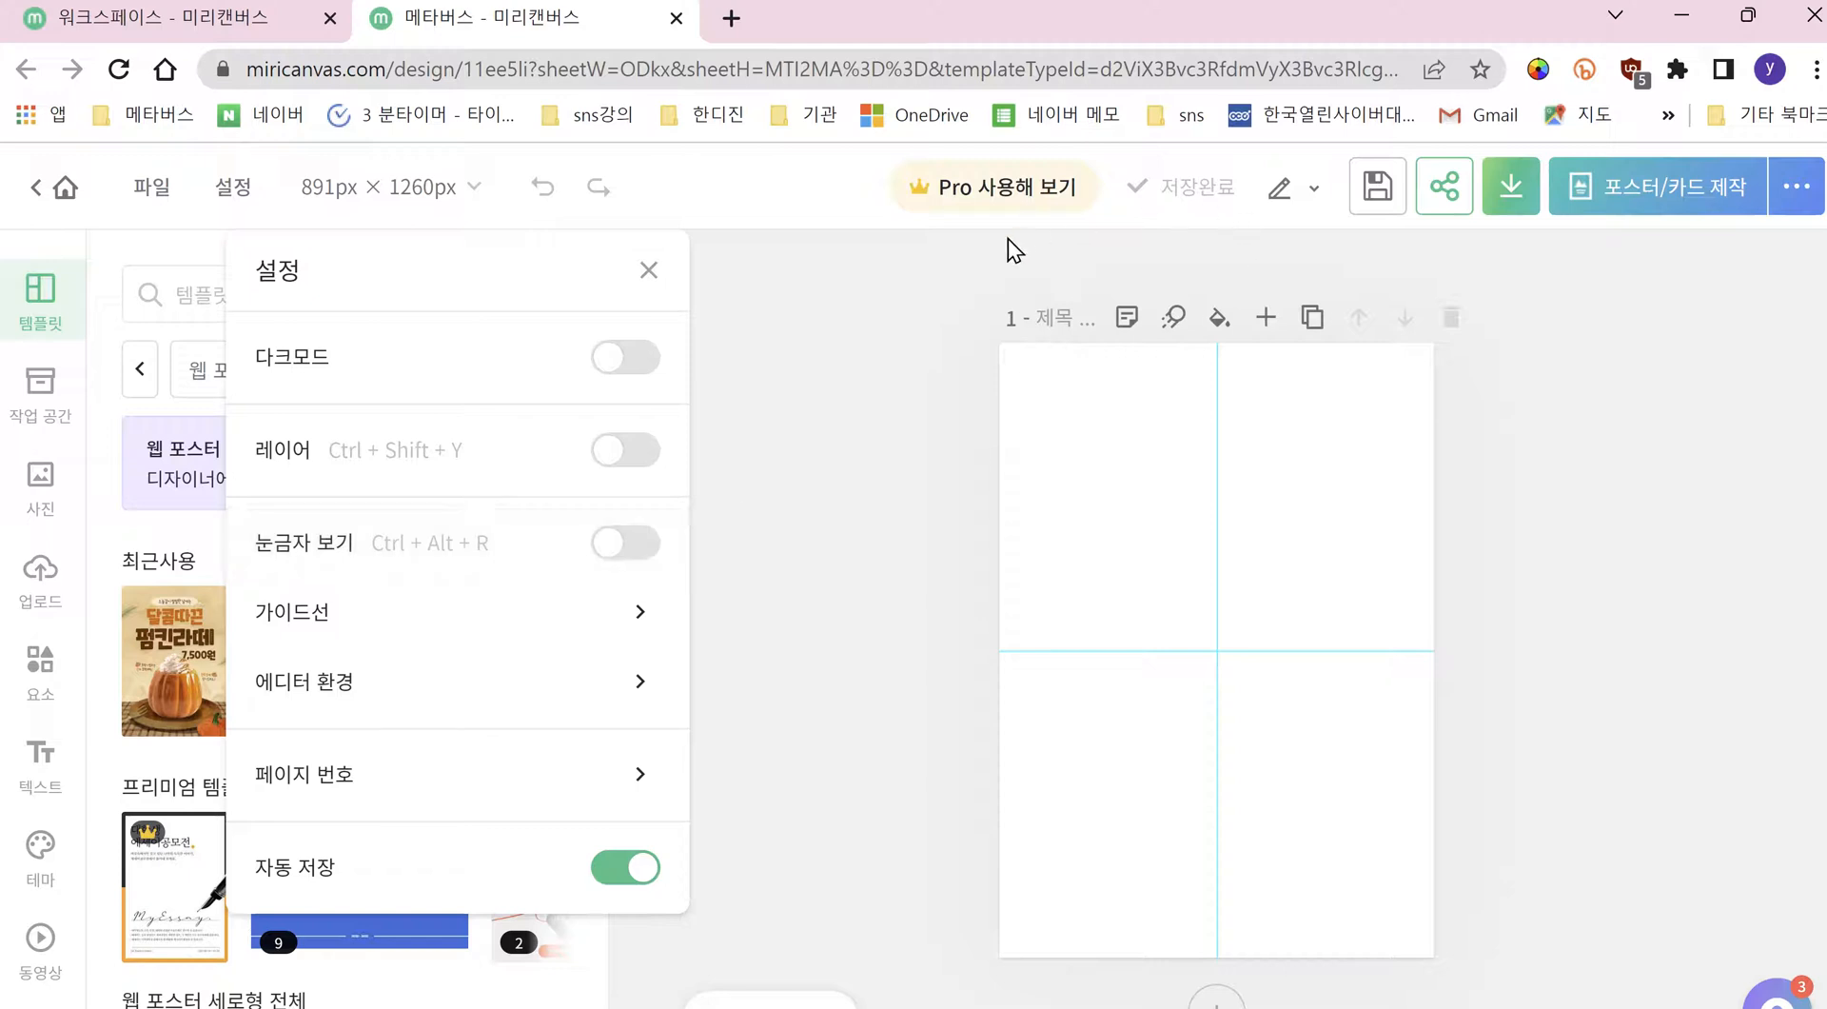
left_click(641, 557)
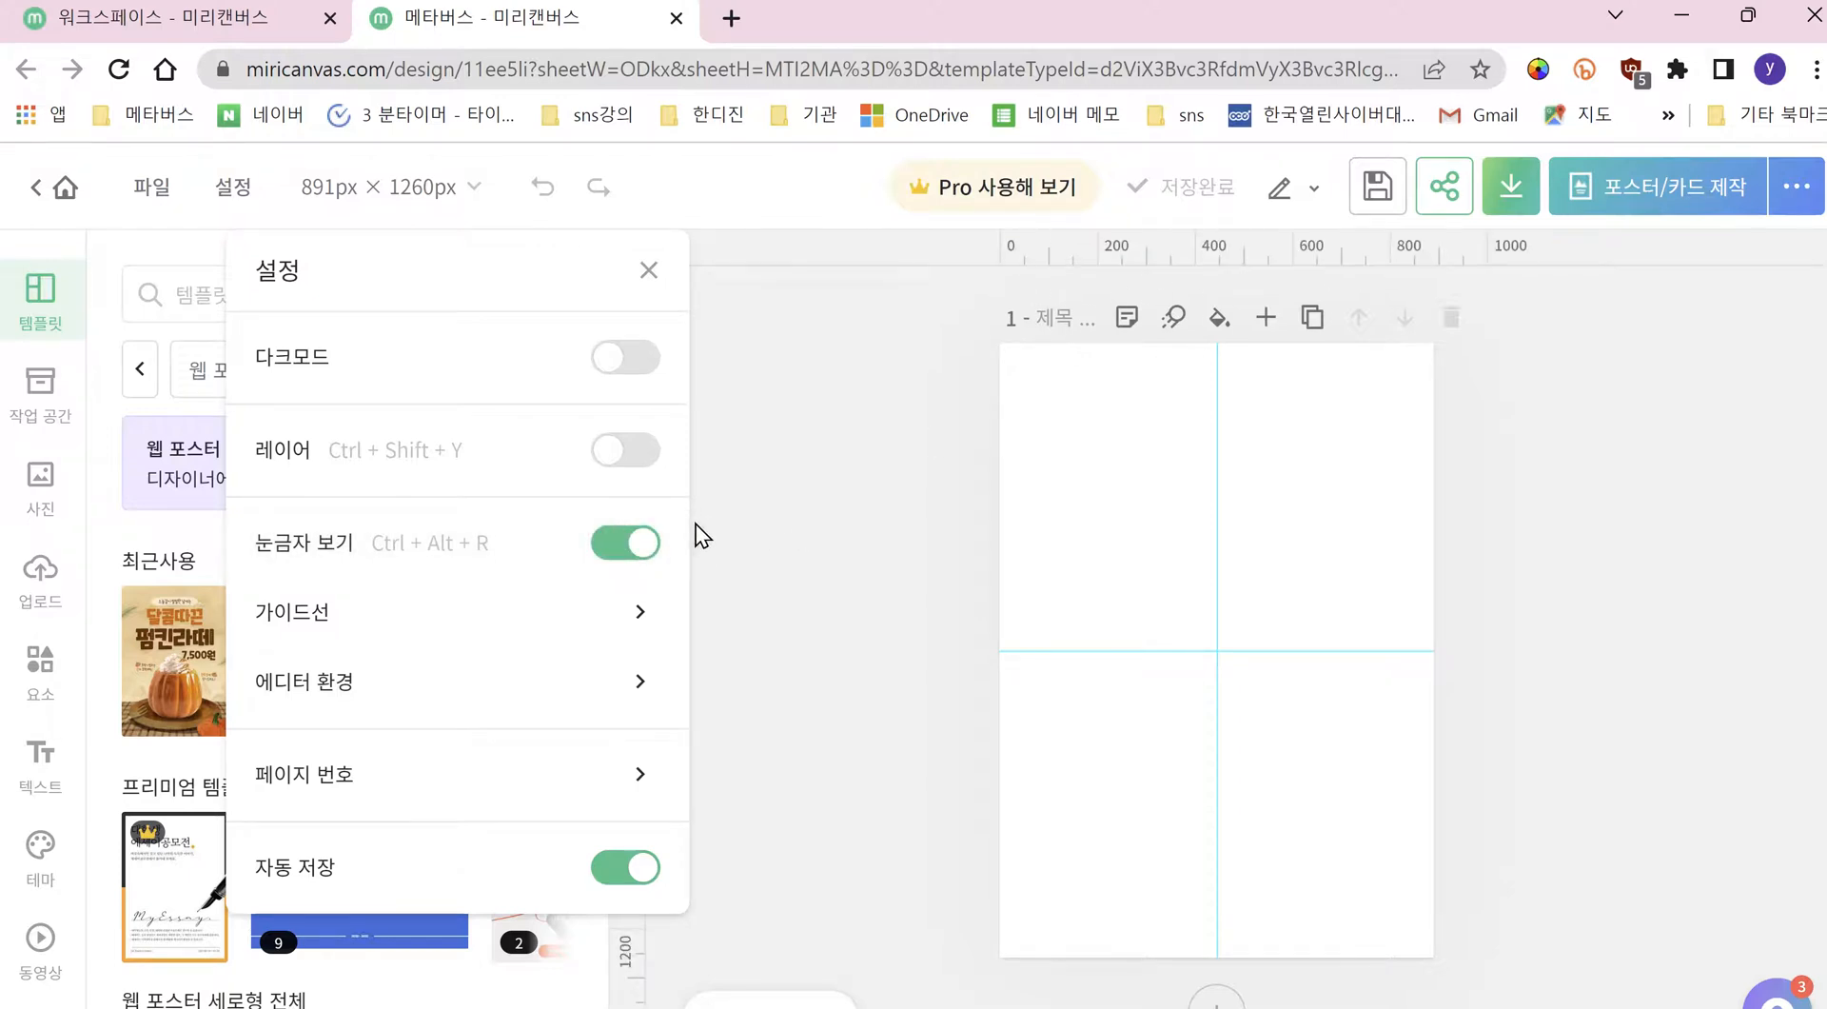
Step: Switch the guide display (가이드선 보기) and guide lock (가이드선 잠금) off and back on, and close the settings
left_click(635, 626)
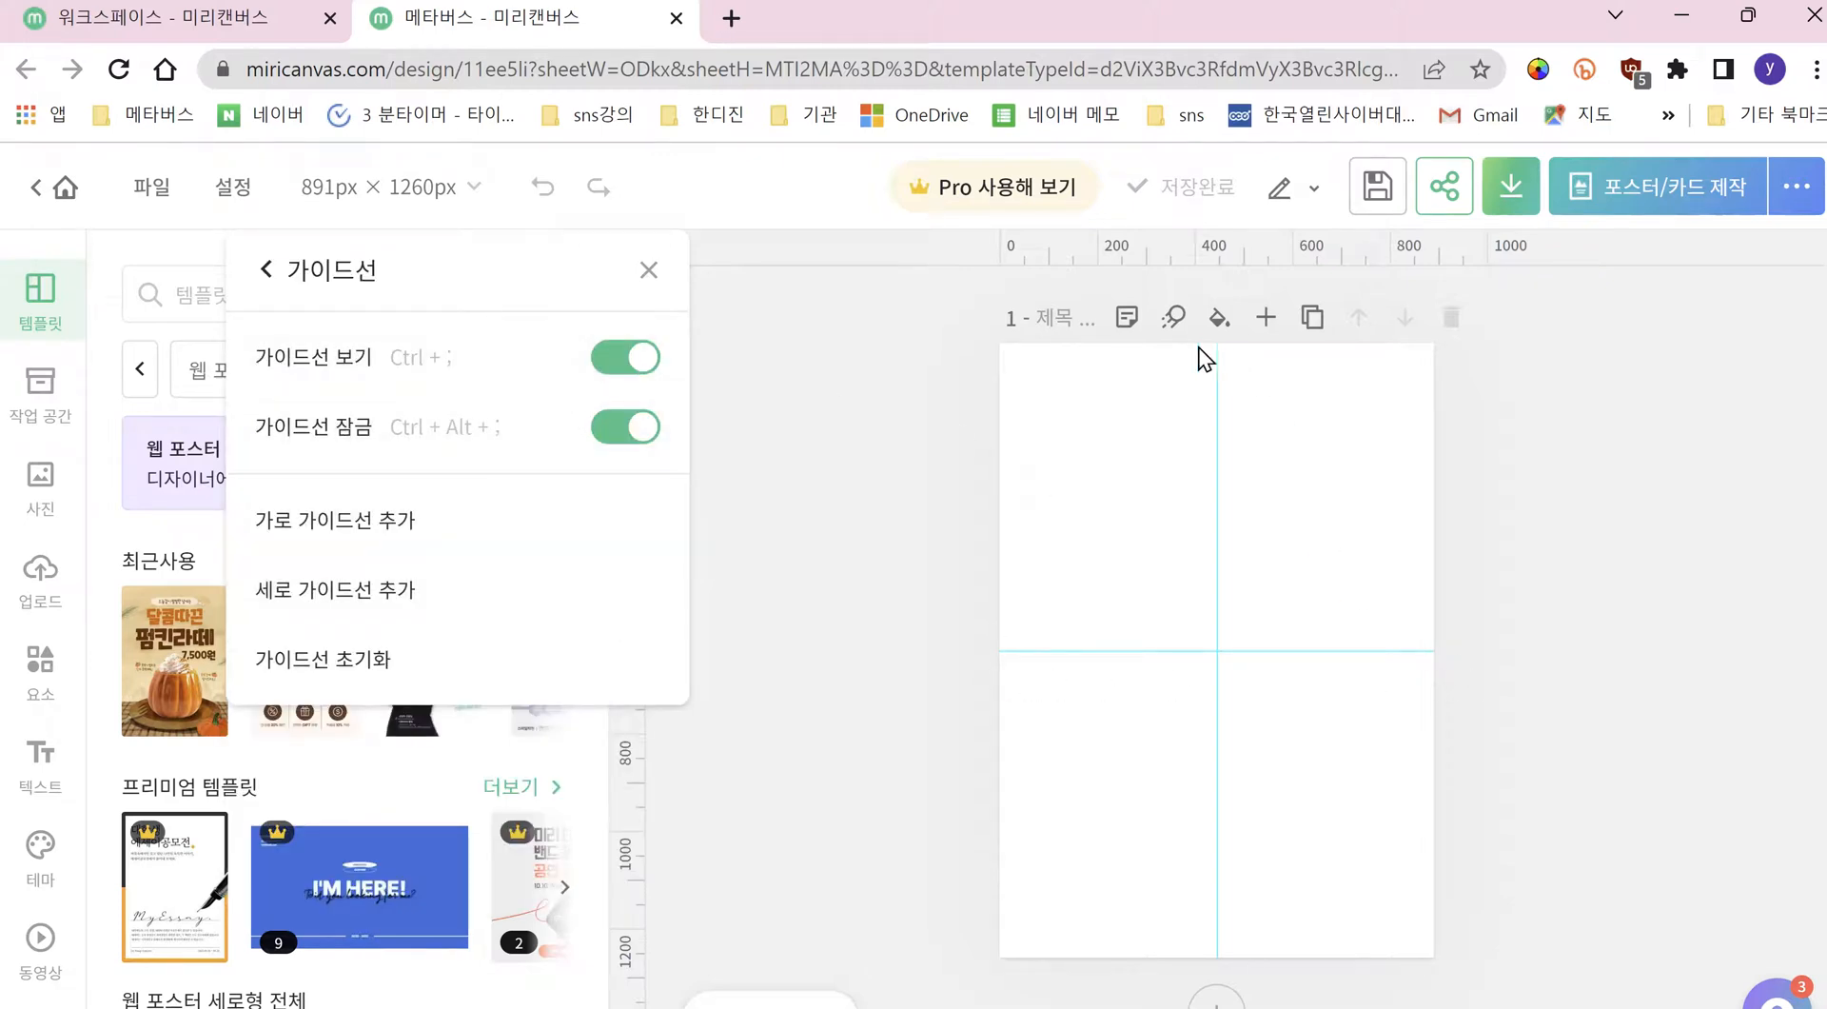
left_click(600, 356)
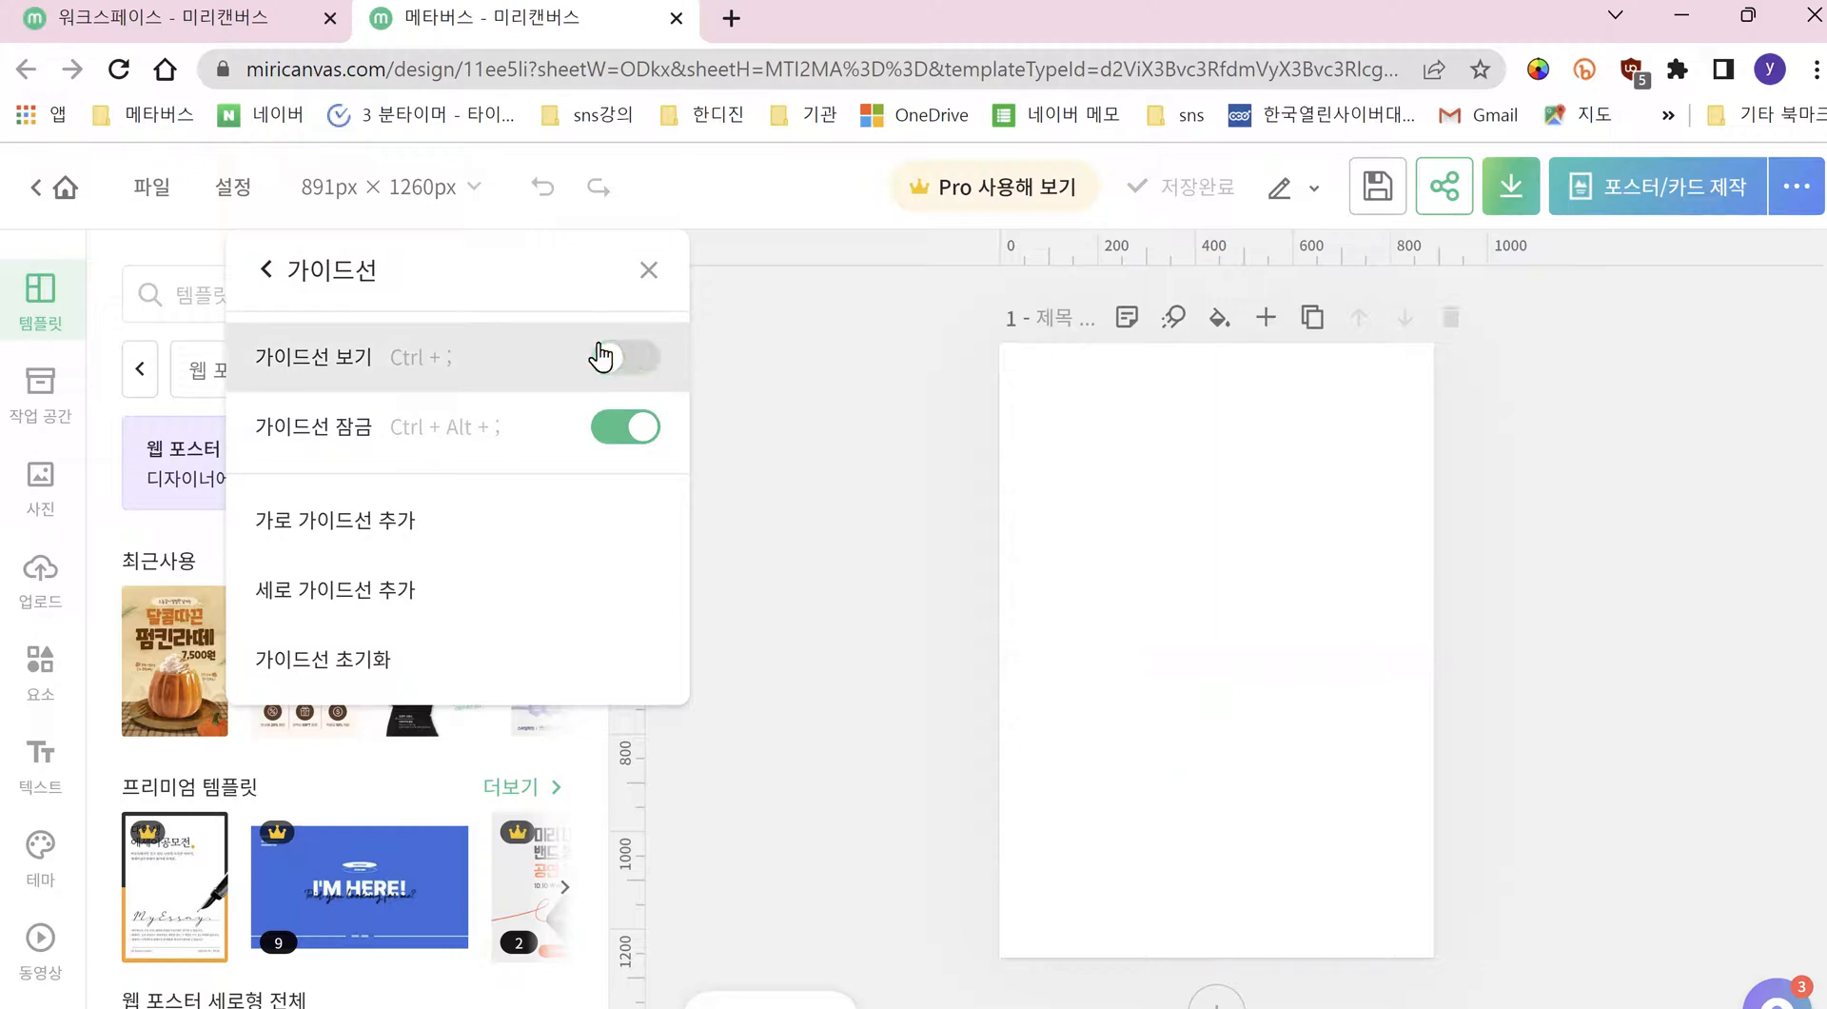
left_click(646, 362)
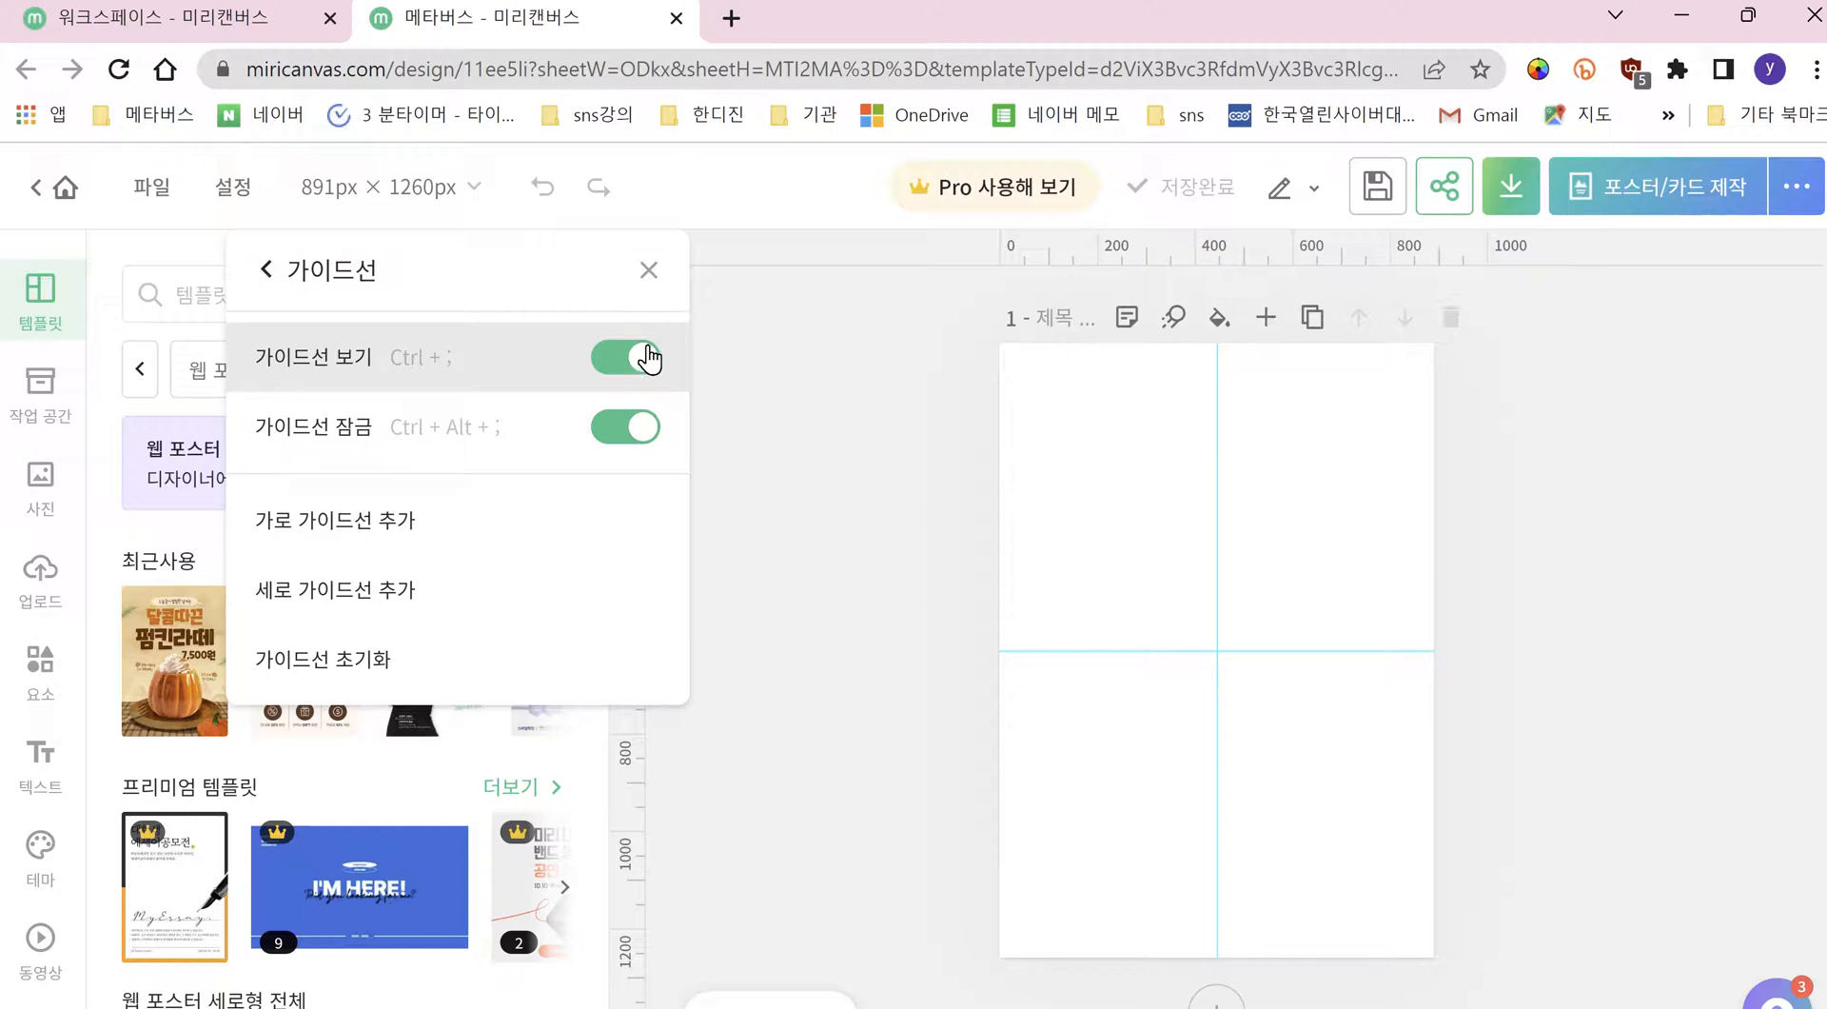
left_click(623, 433)
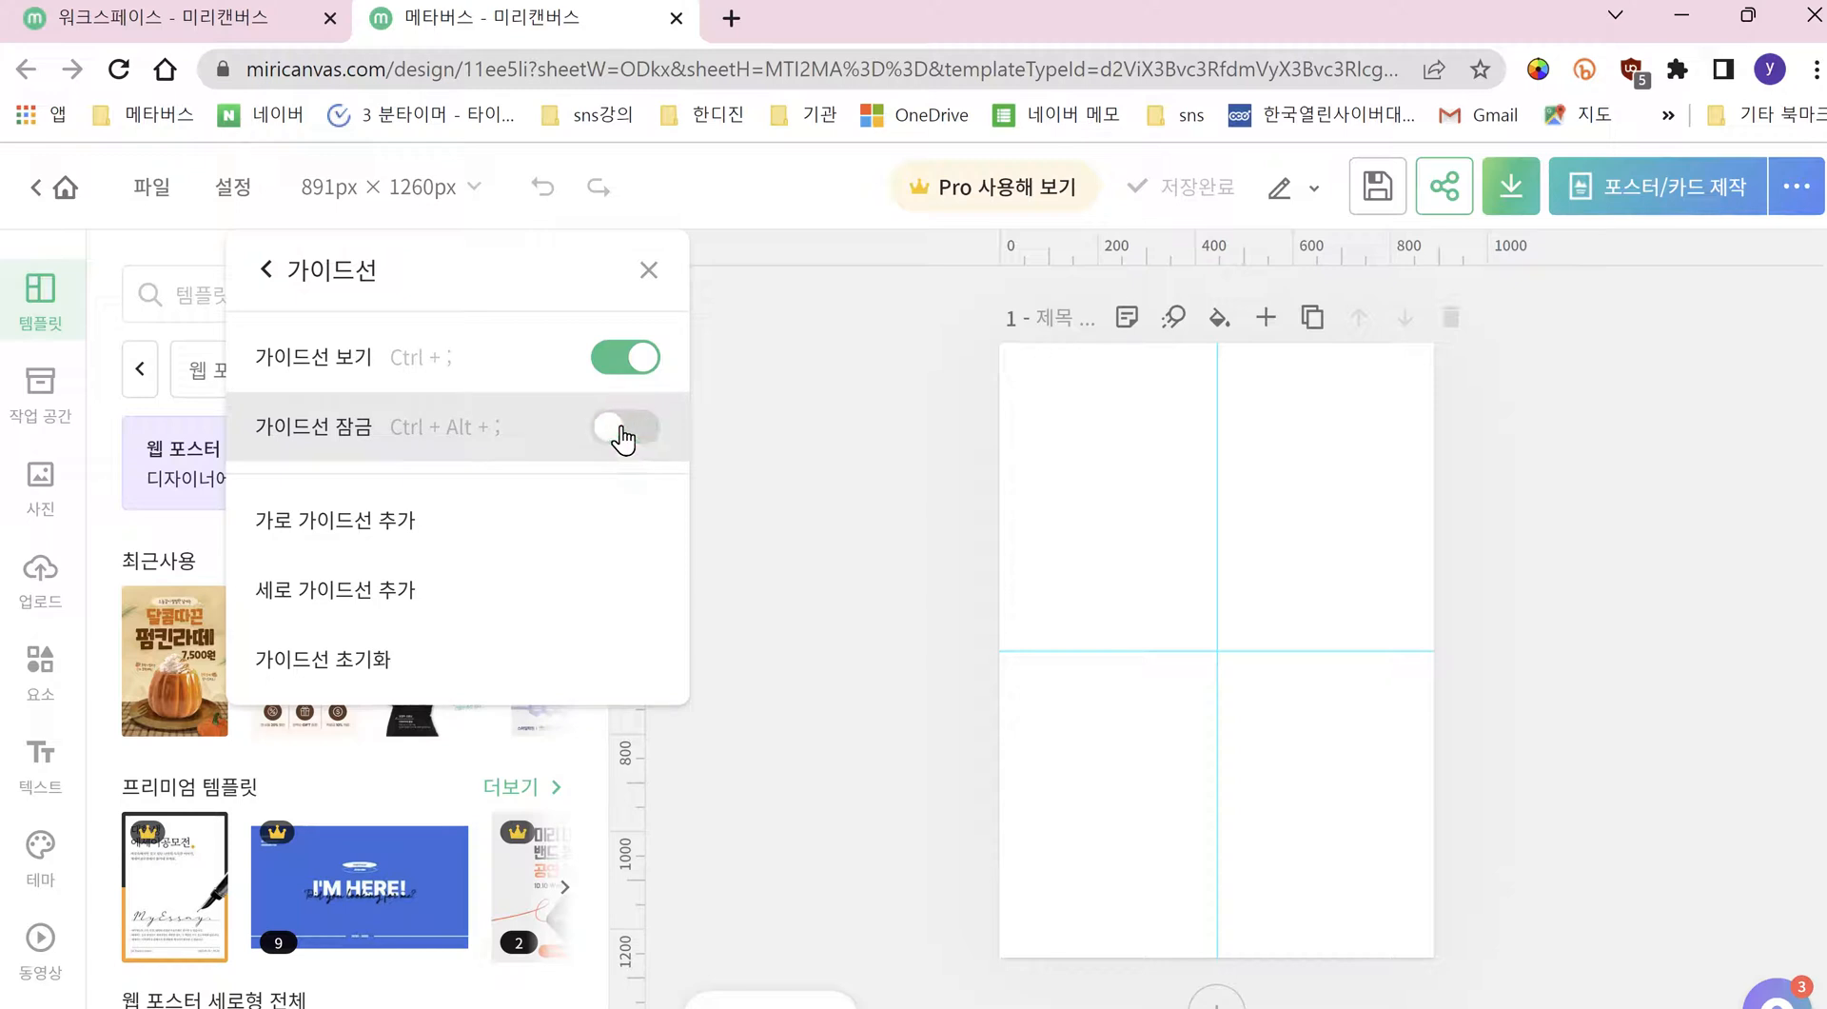
left_click(621, 433)
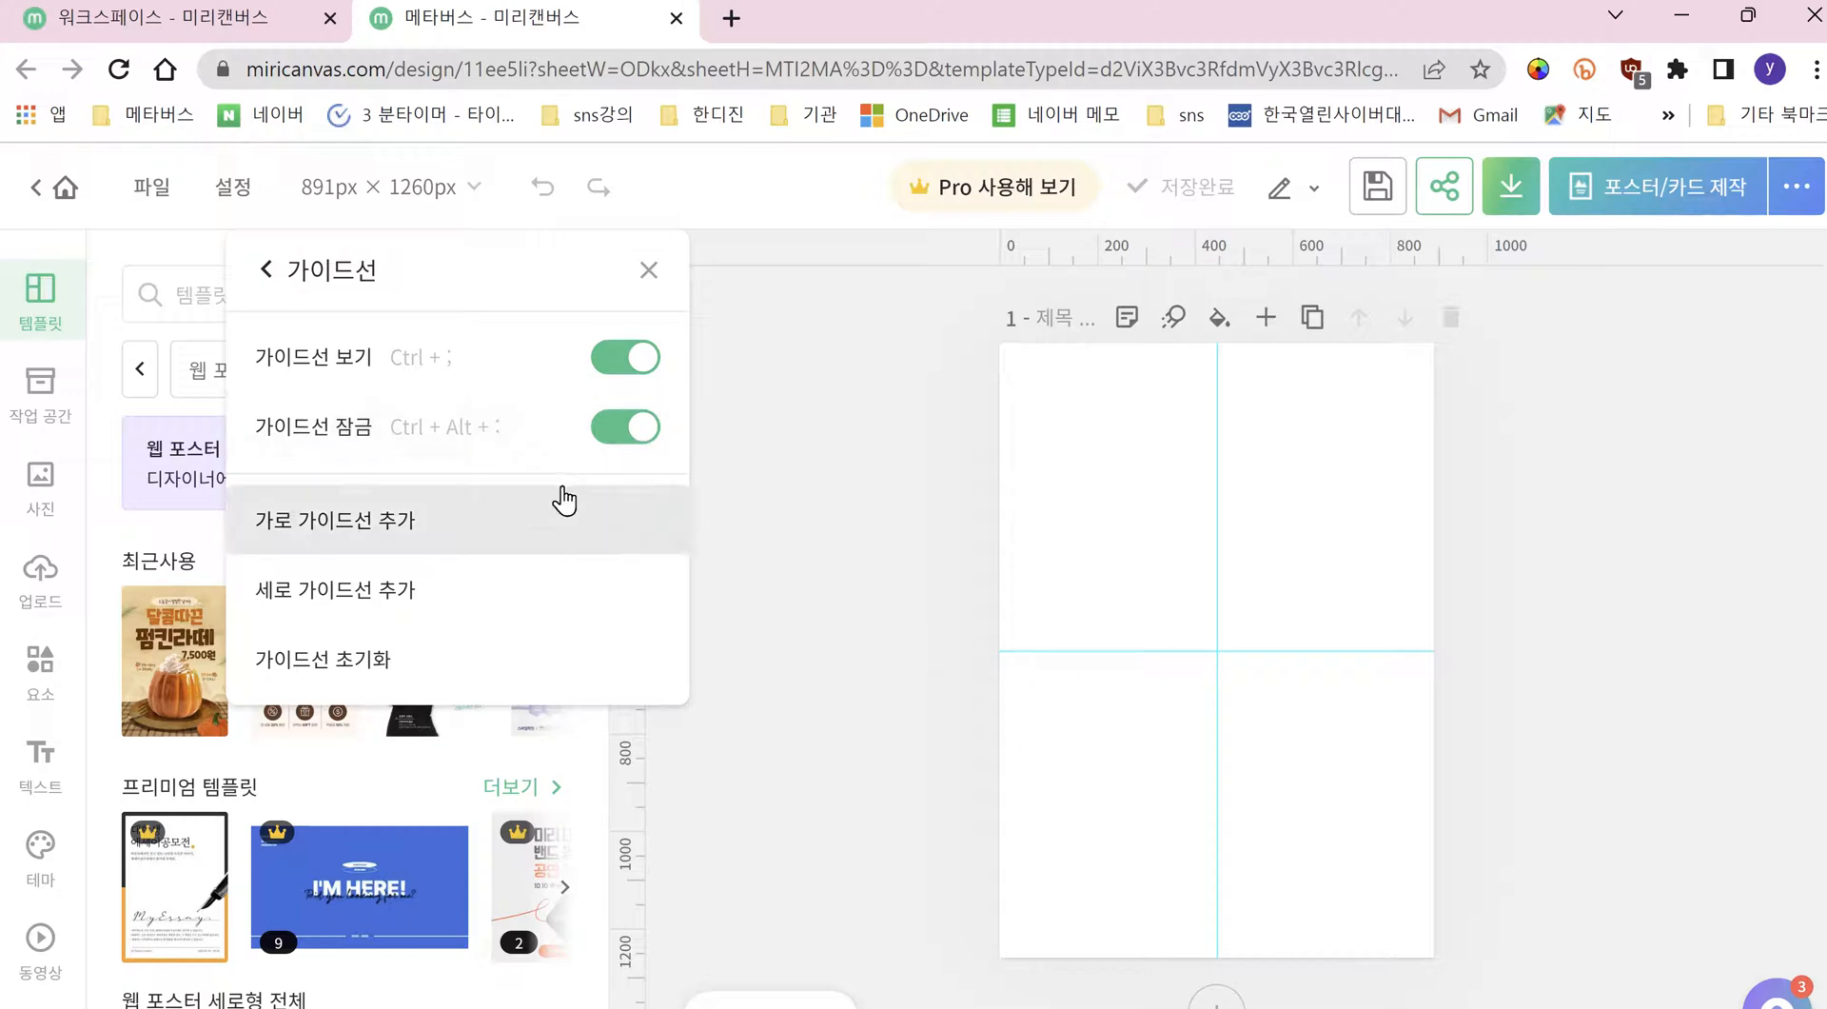
left_click(265, 276)
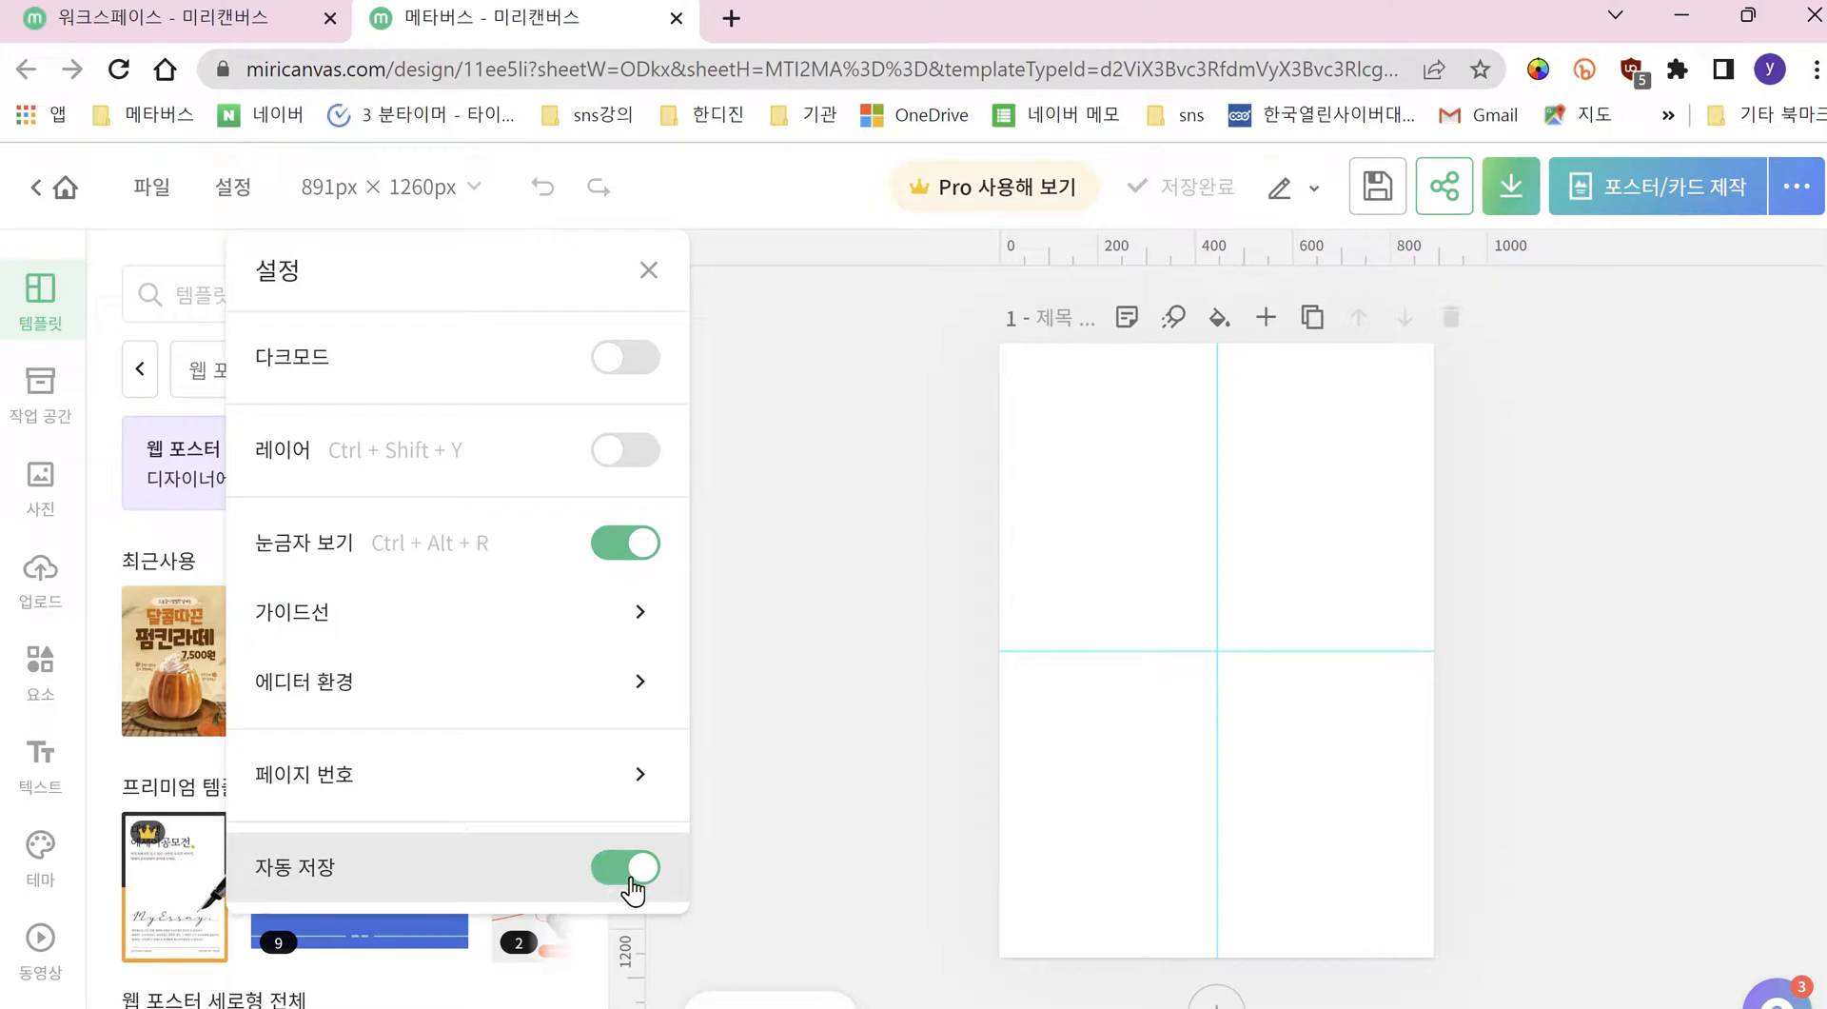
left_click(651, 271)
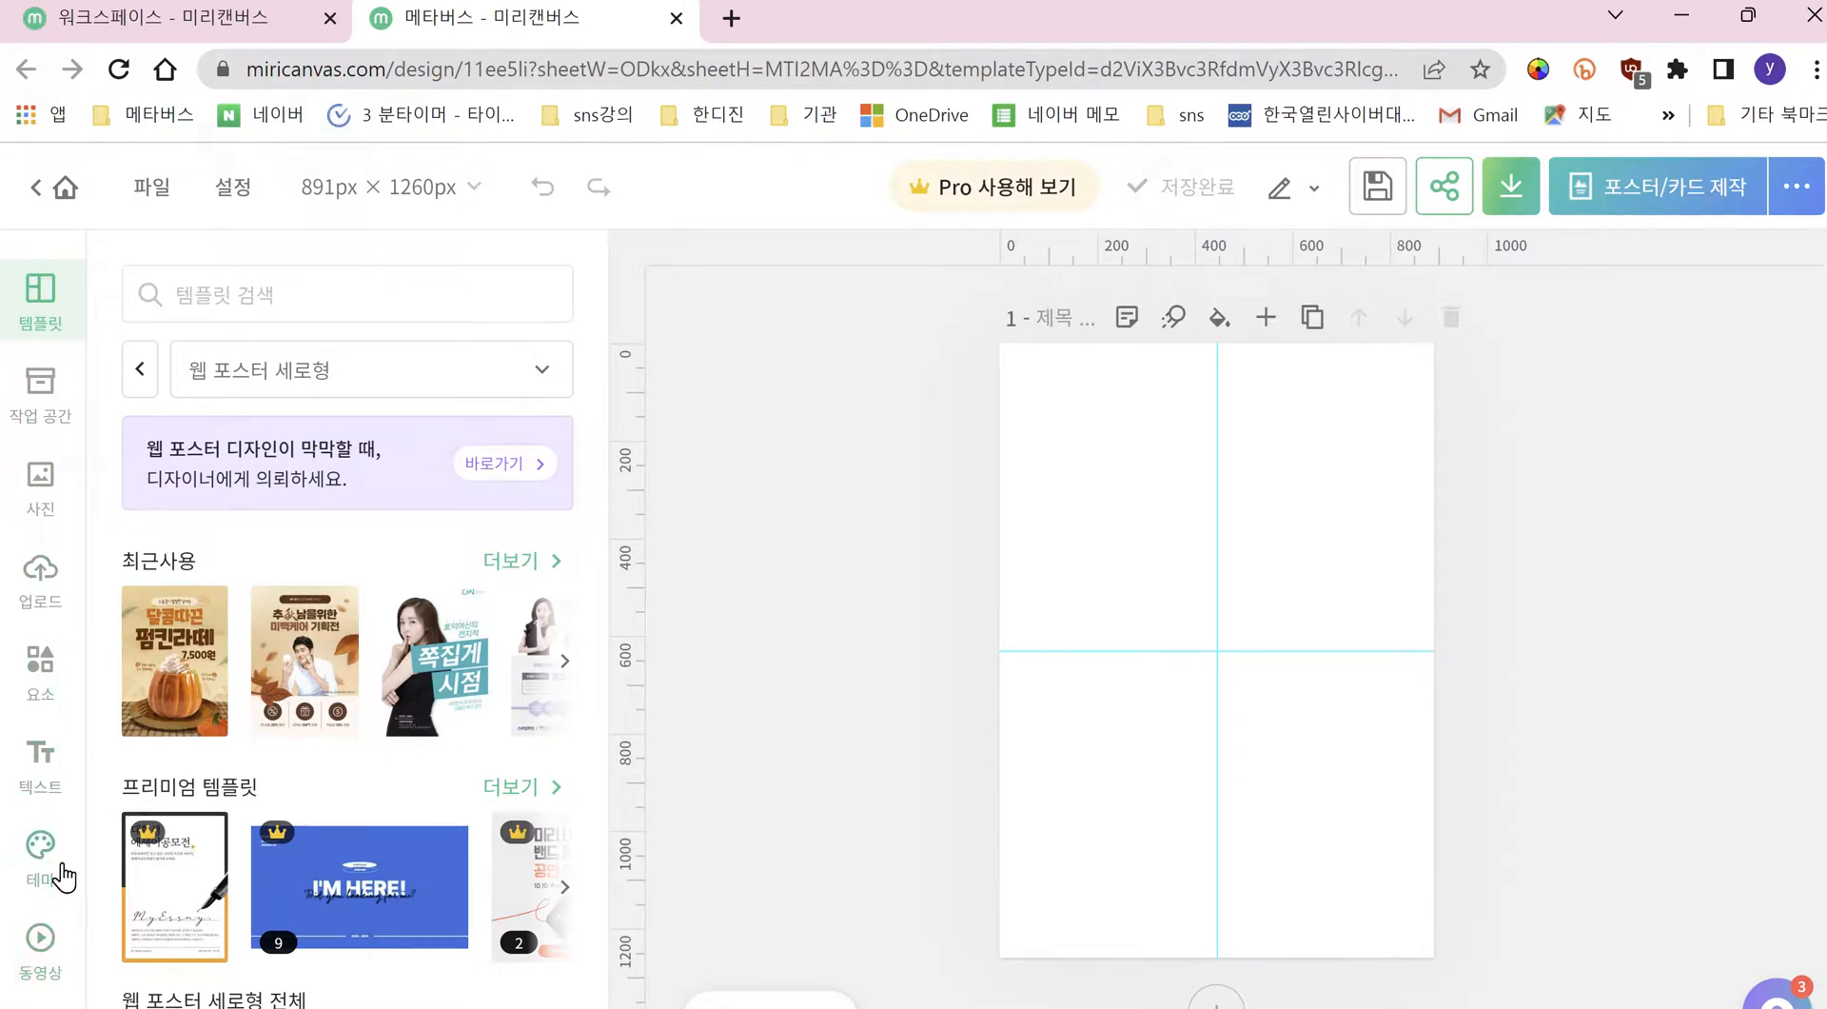
scroll(62, 431, "down", 3)
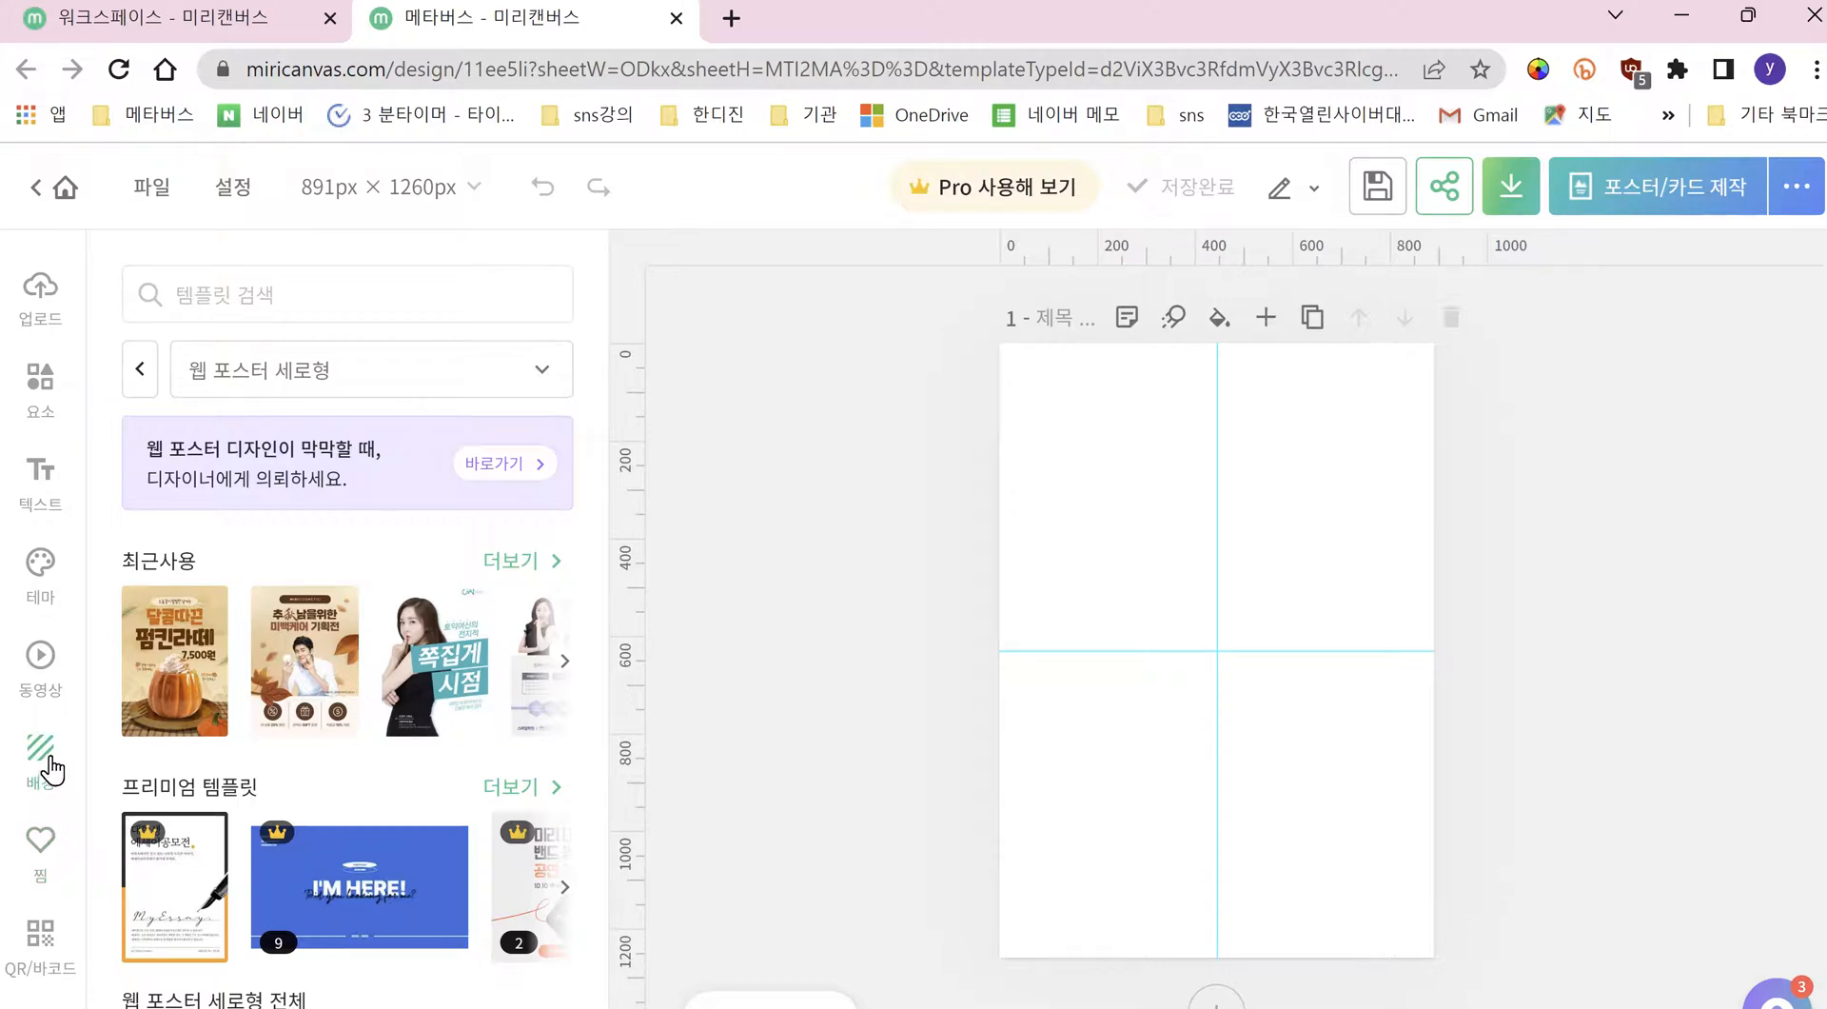
scroll(48, 433, "up", 2)
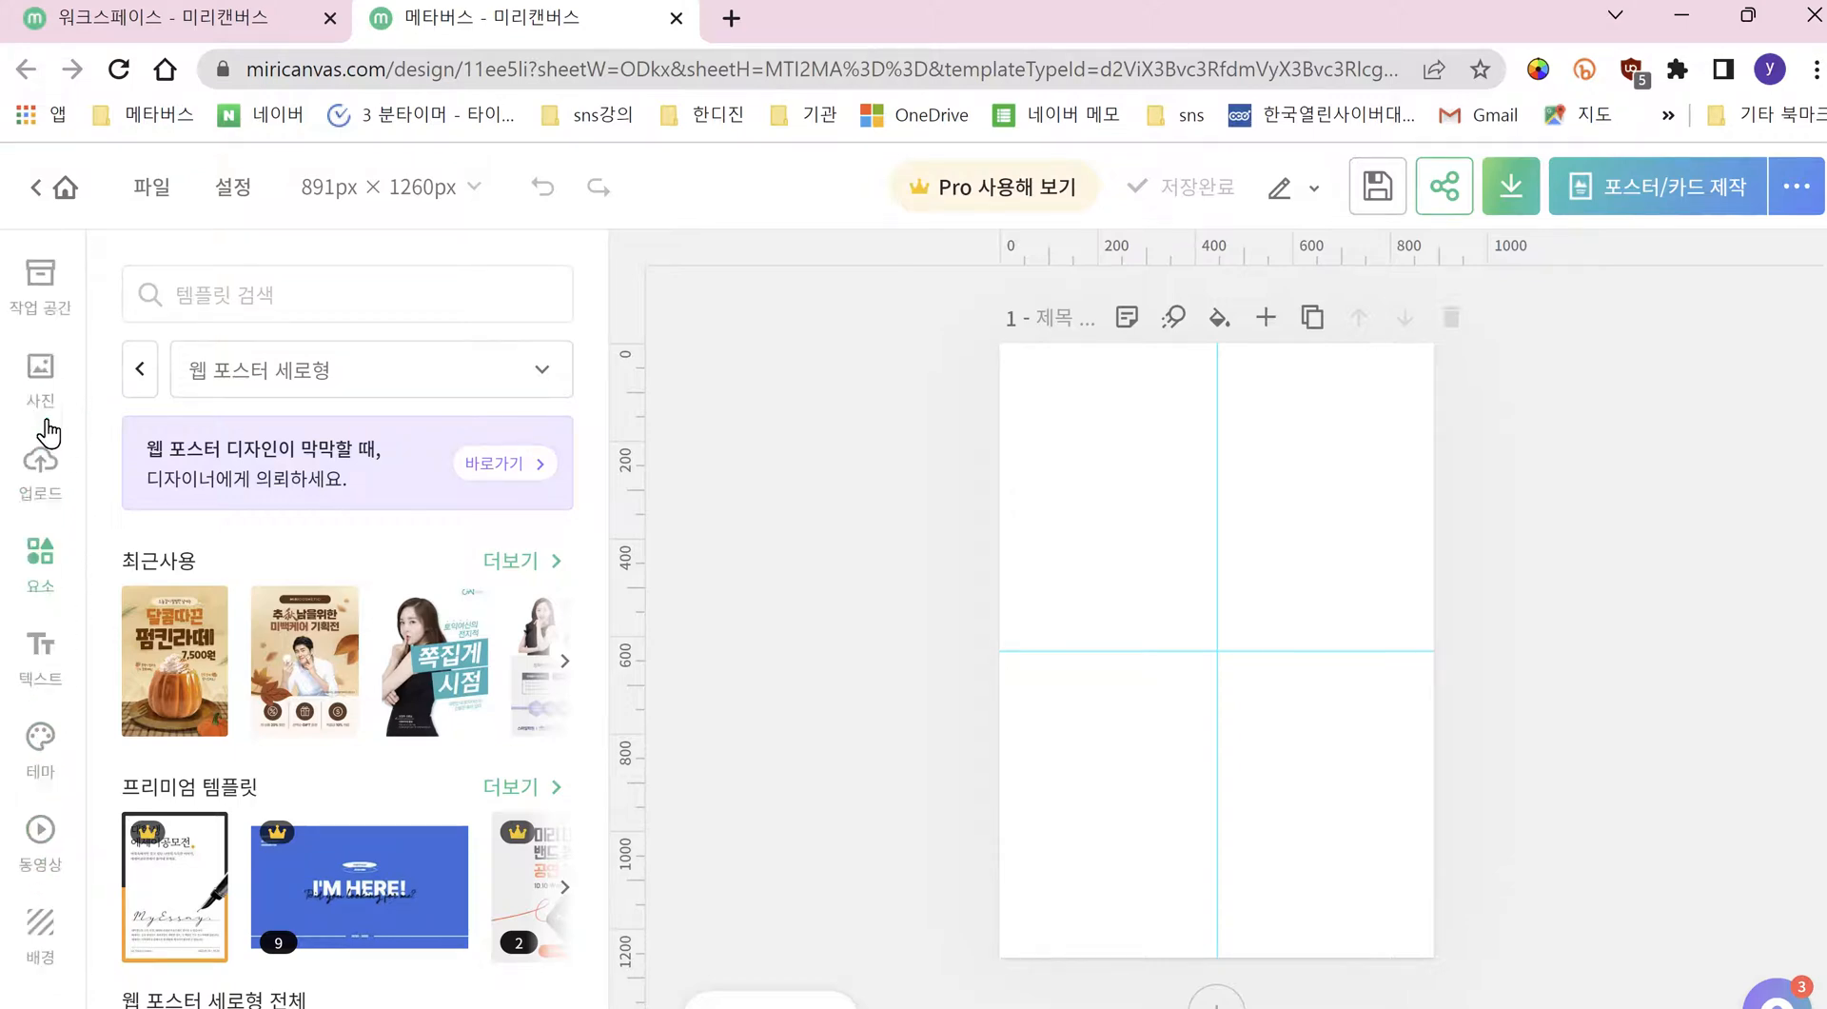
scroll(47, 433, "up", 1)
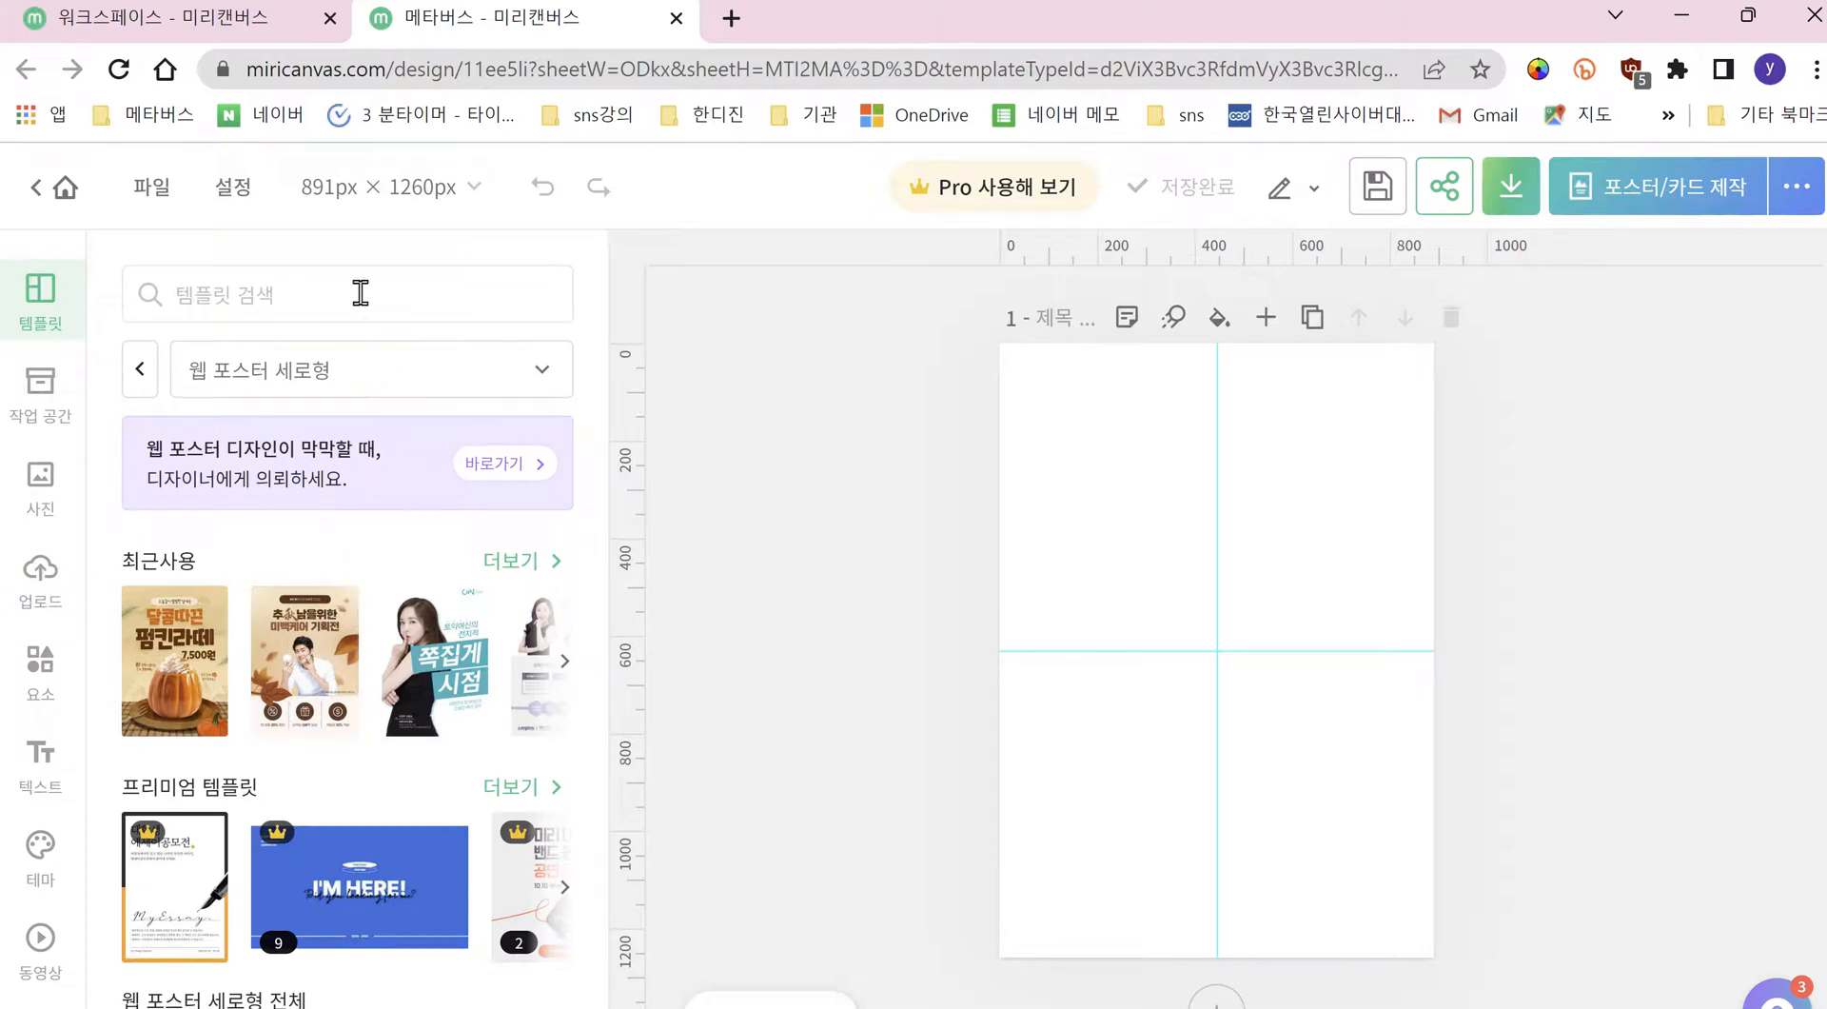
Step: Search the vertical web poster (웹 포스터 세로형) templates for 강의
left_click(266, 294)
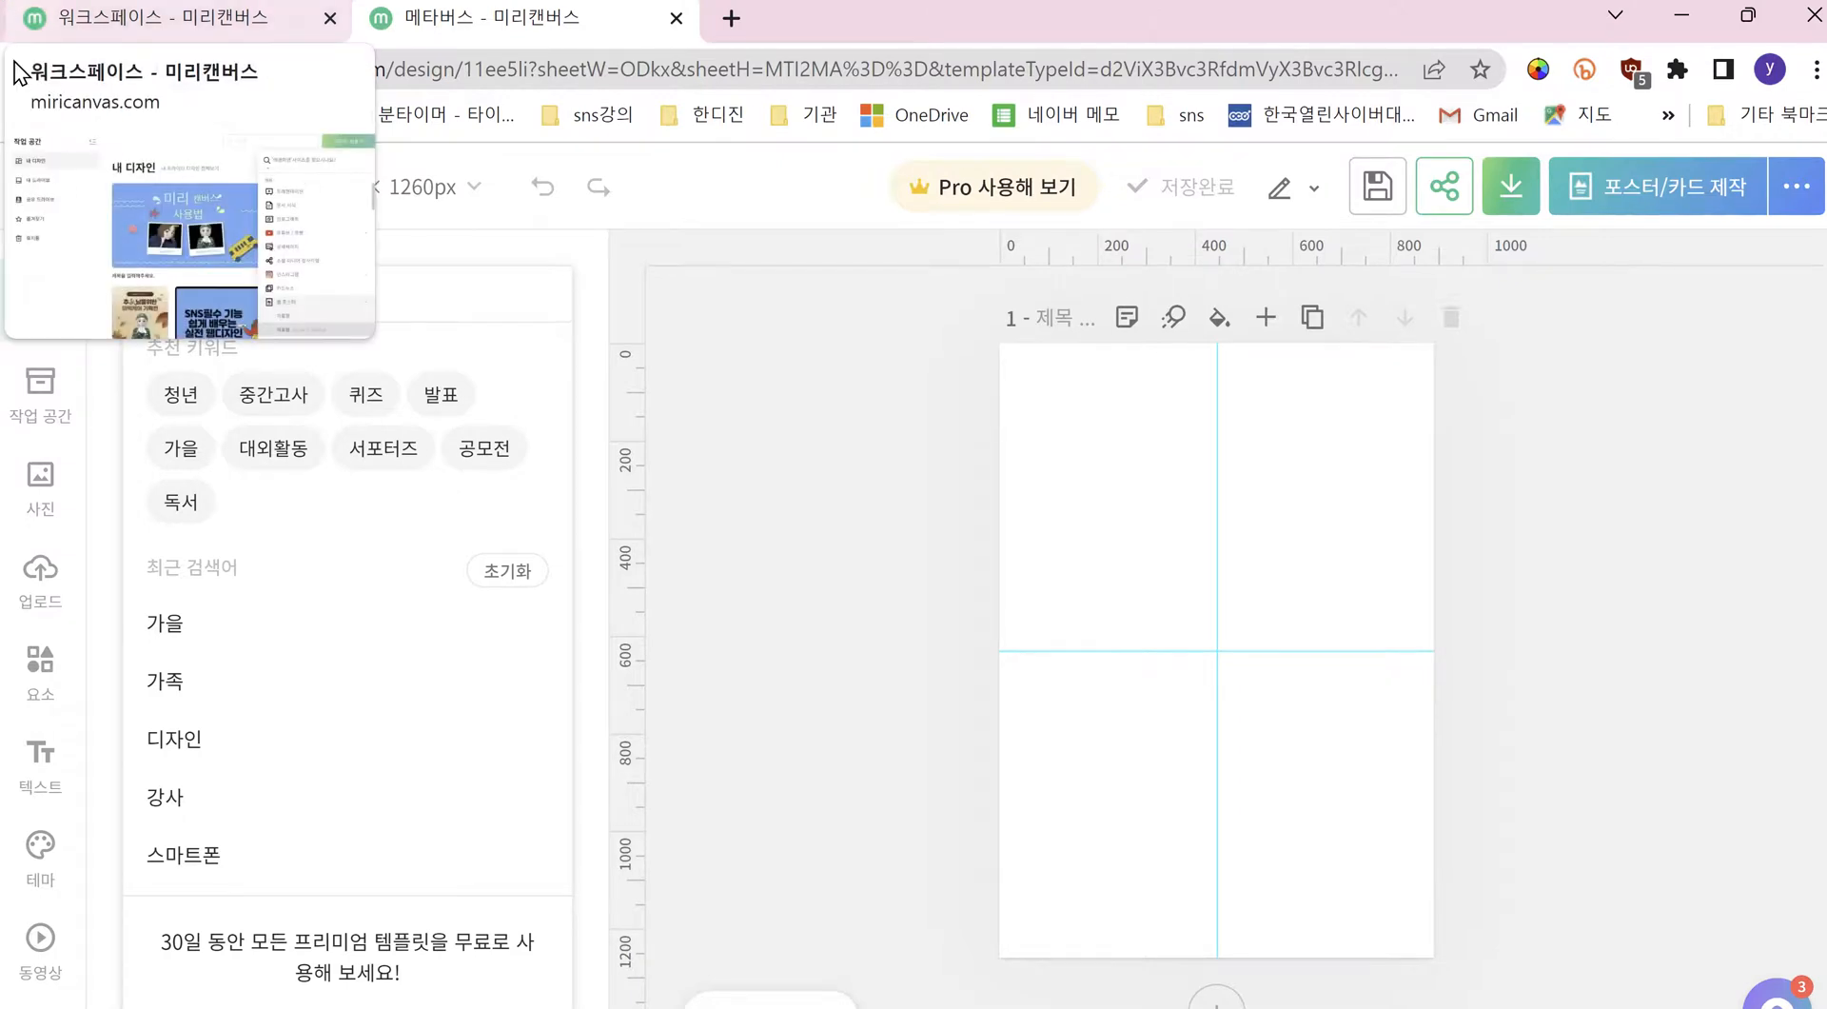
type("강의")
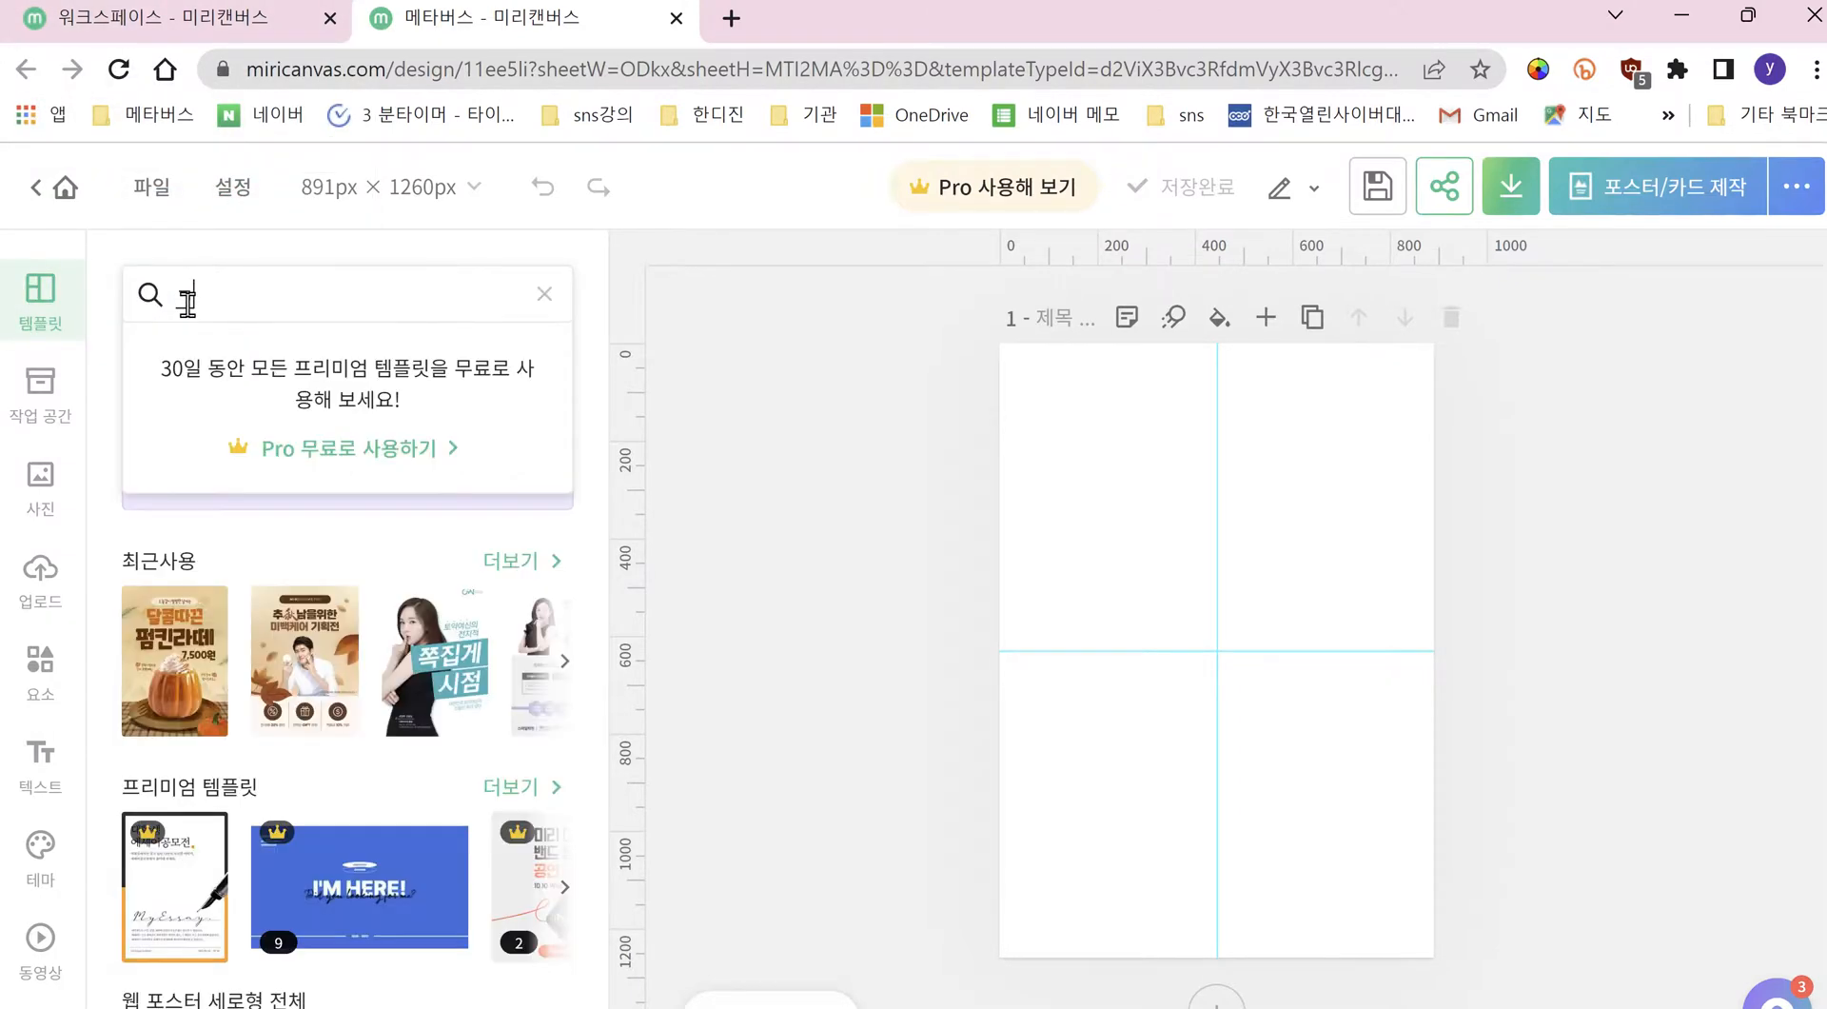
key("Return")
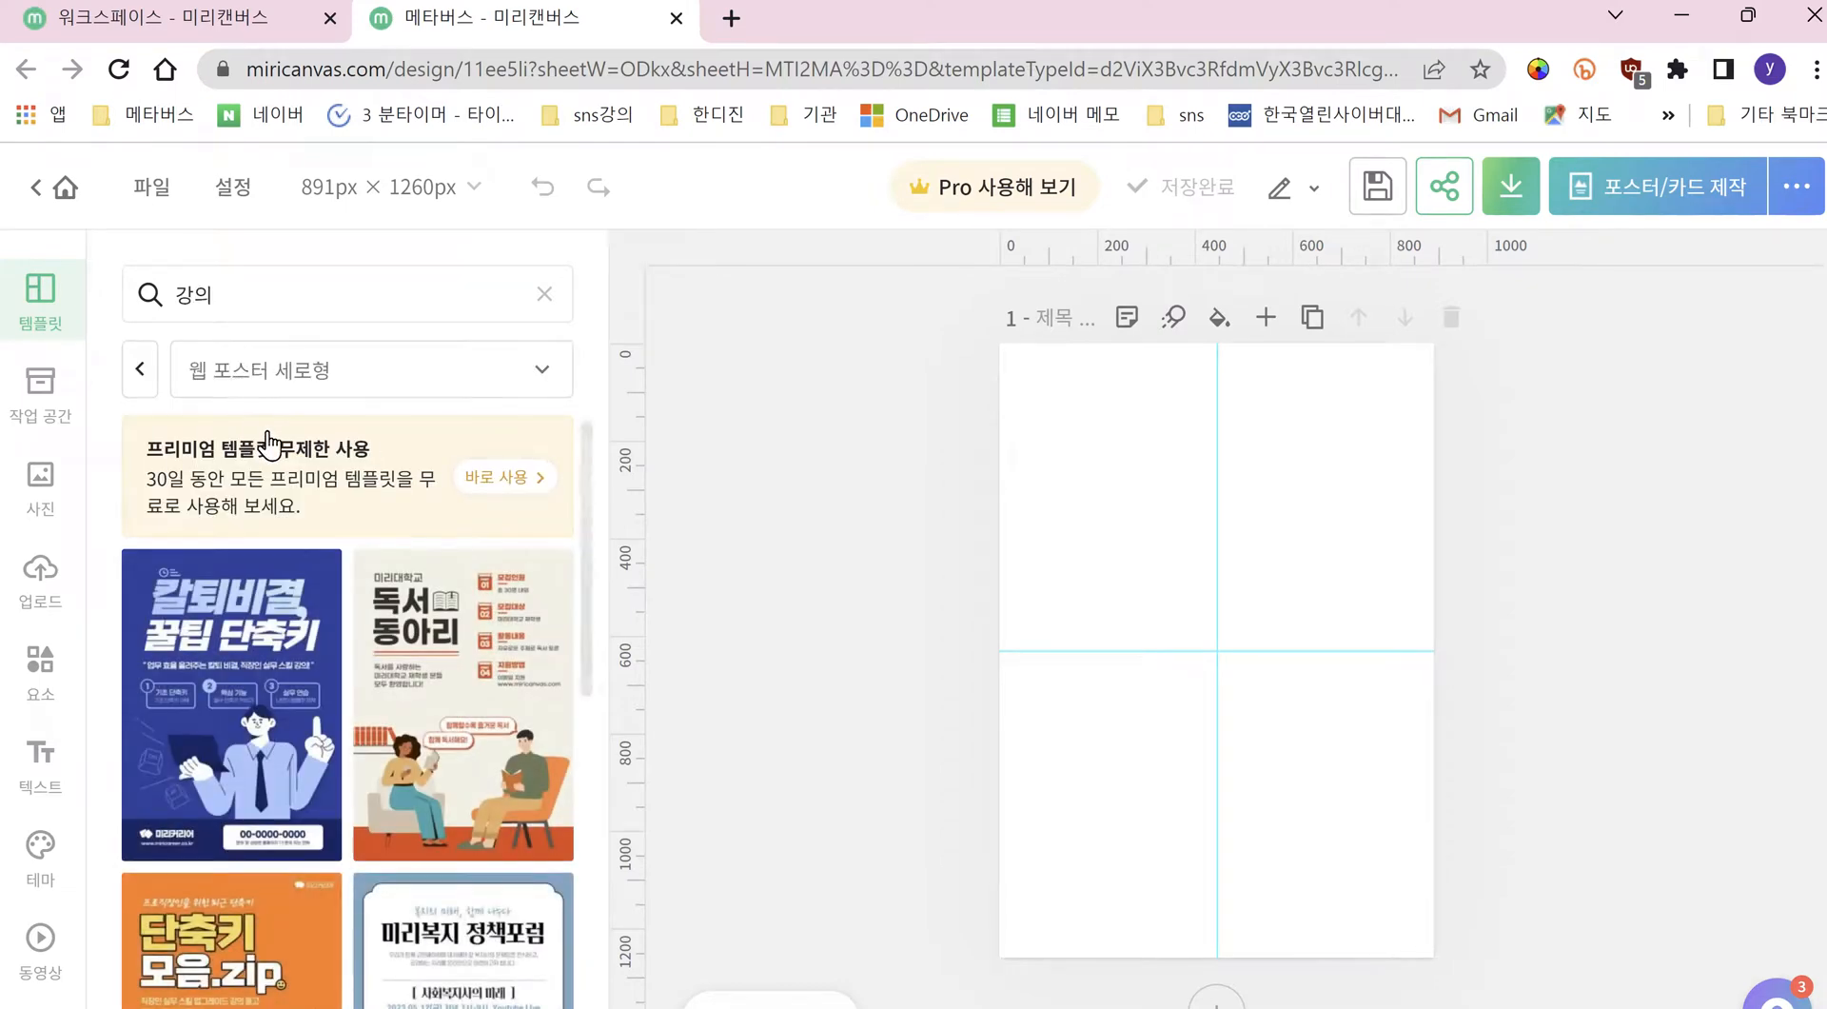
Step: Apply the first page of the two-page 수능특강을 부탁해! chalkboard template to the blank poster
scroll(298, 492, "down", 2)
scroll(297, 492, "down", 8)
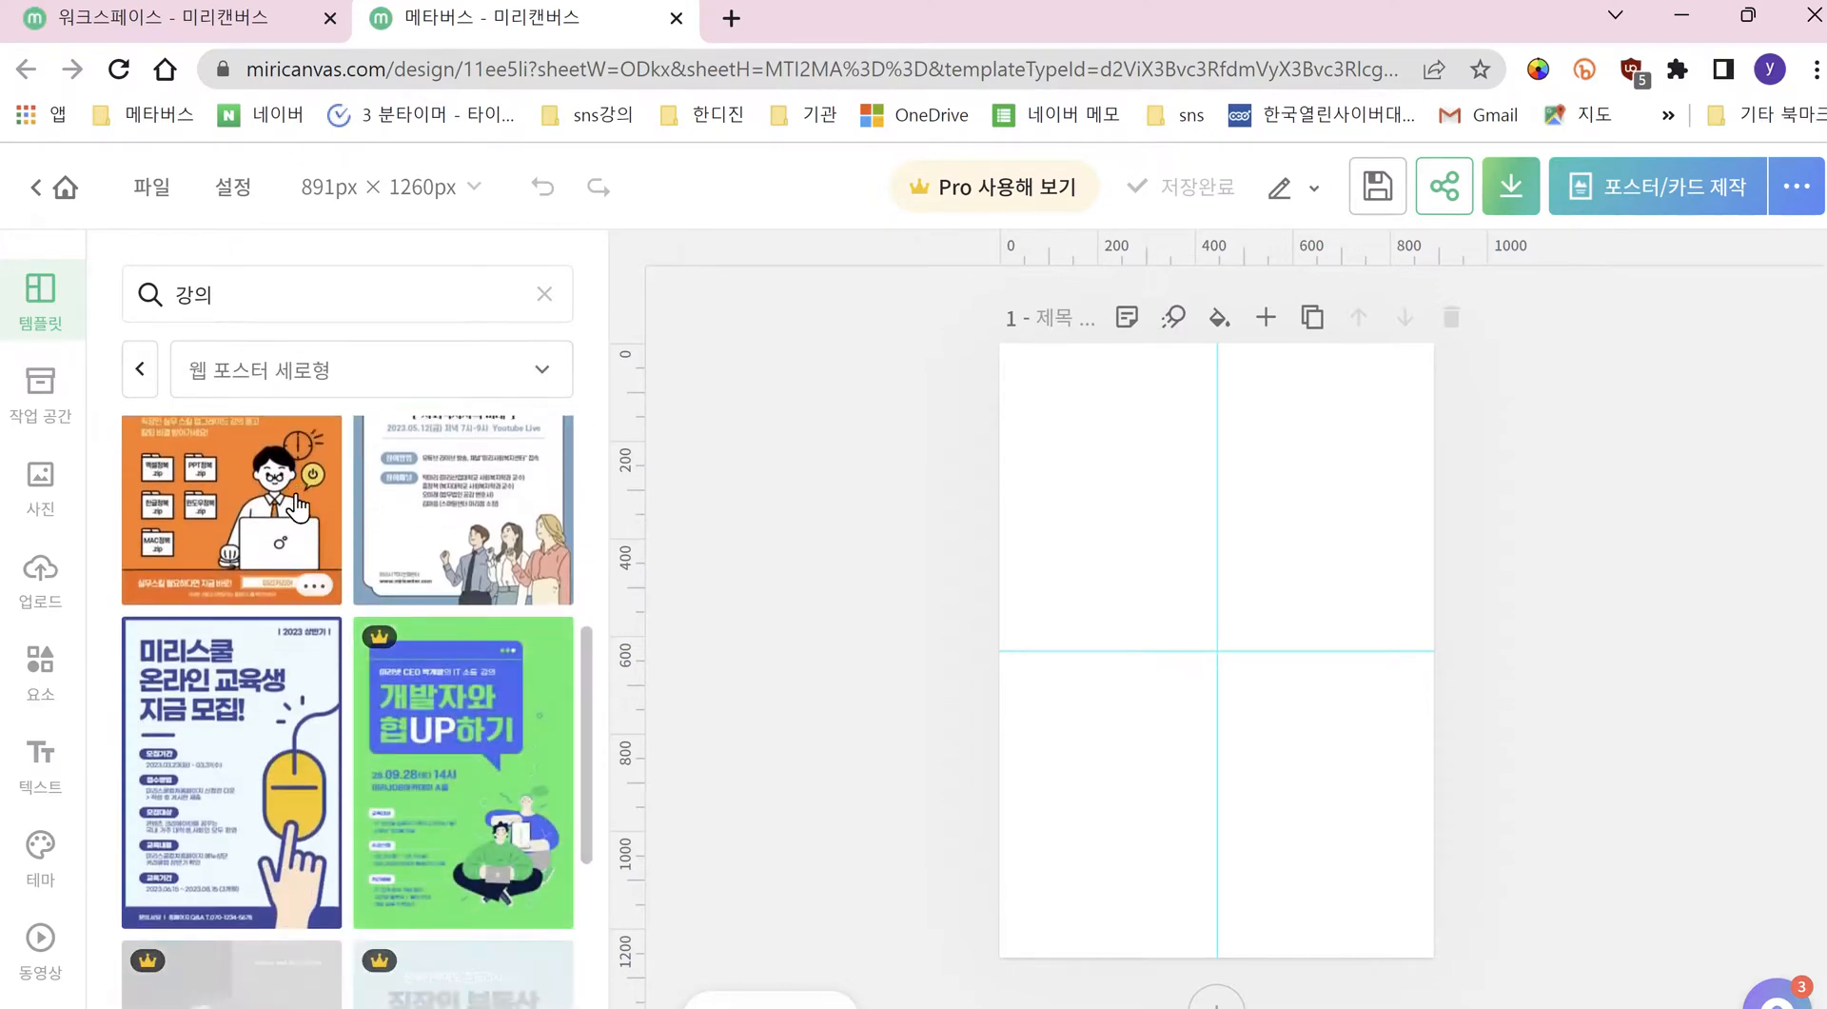
scroll(292, 497, "down", 10)
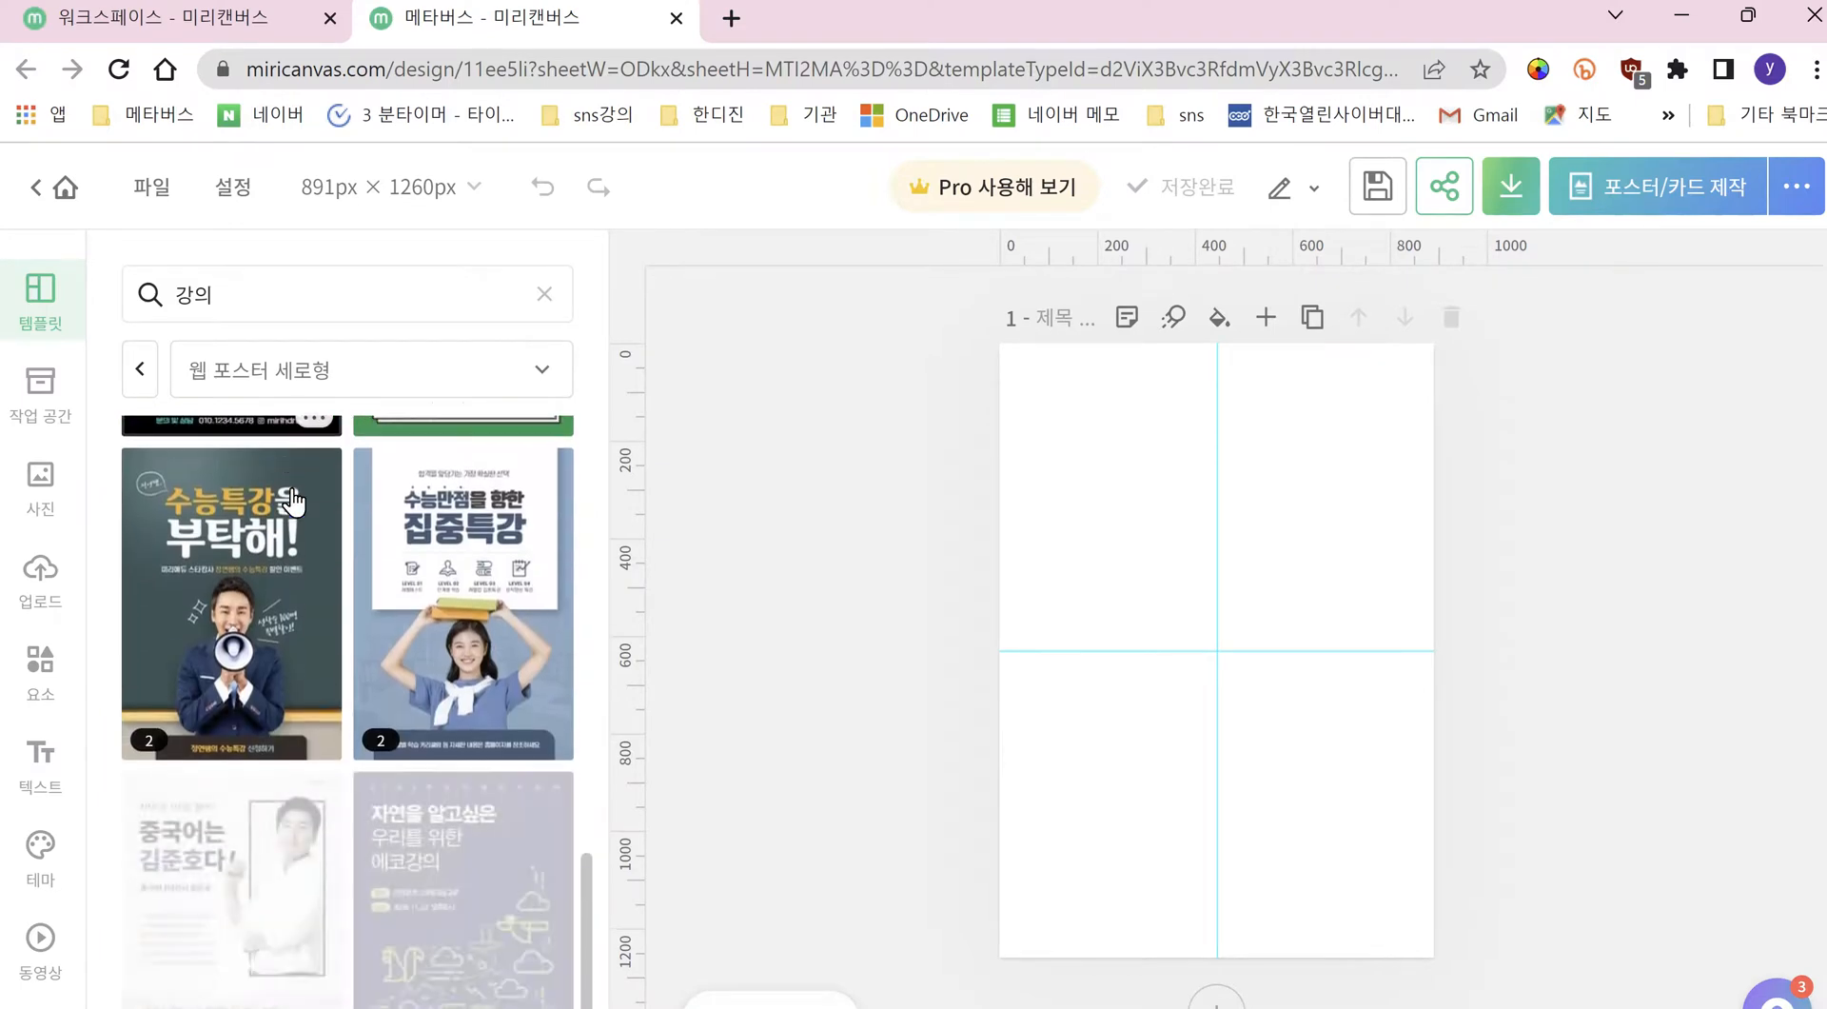
scroll(292, 499, "down", 10)
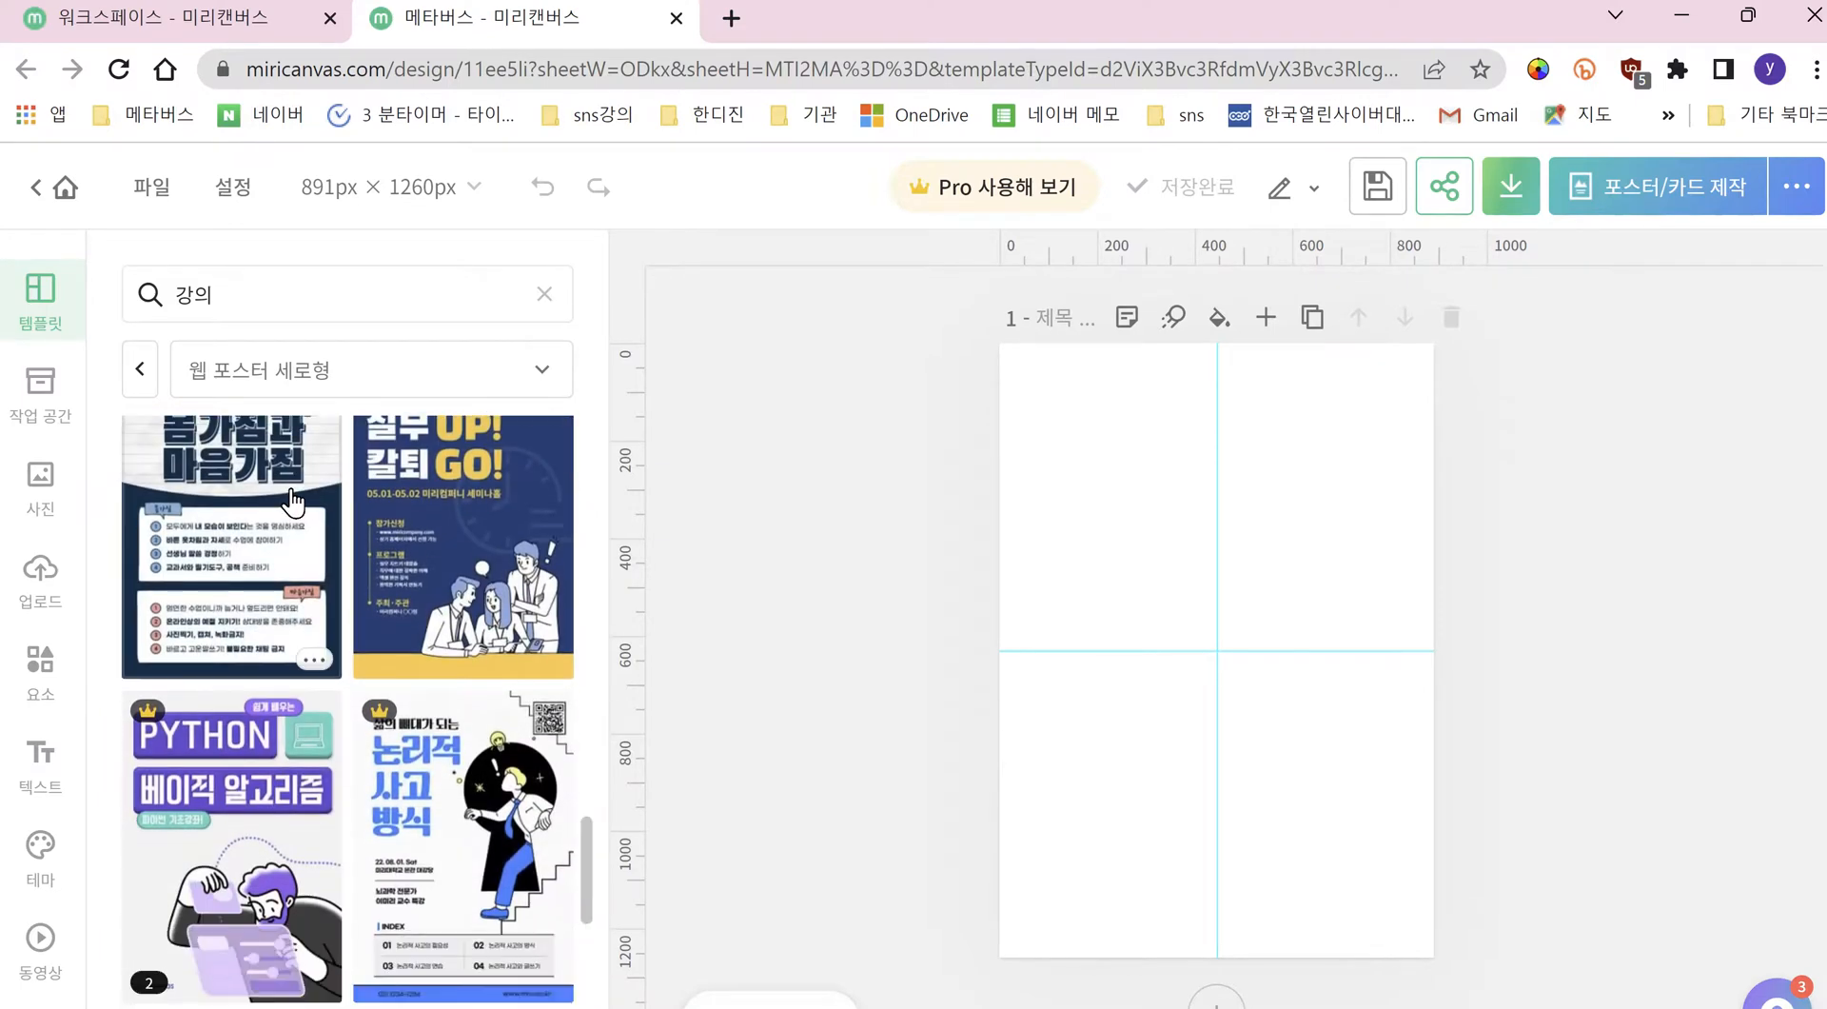
scroll(292, 500, "up", 10)
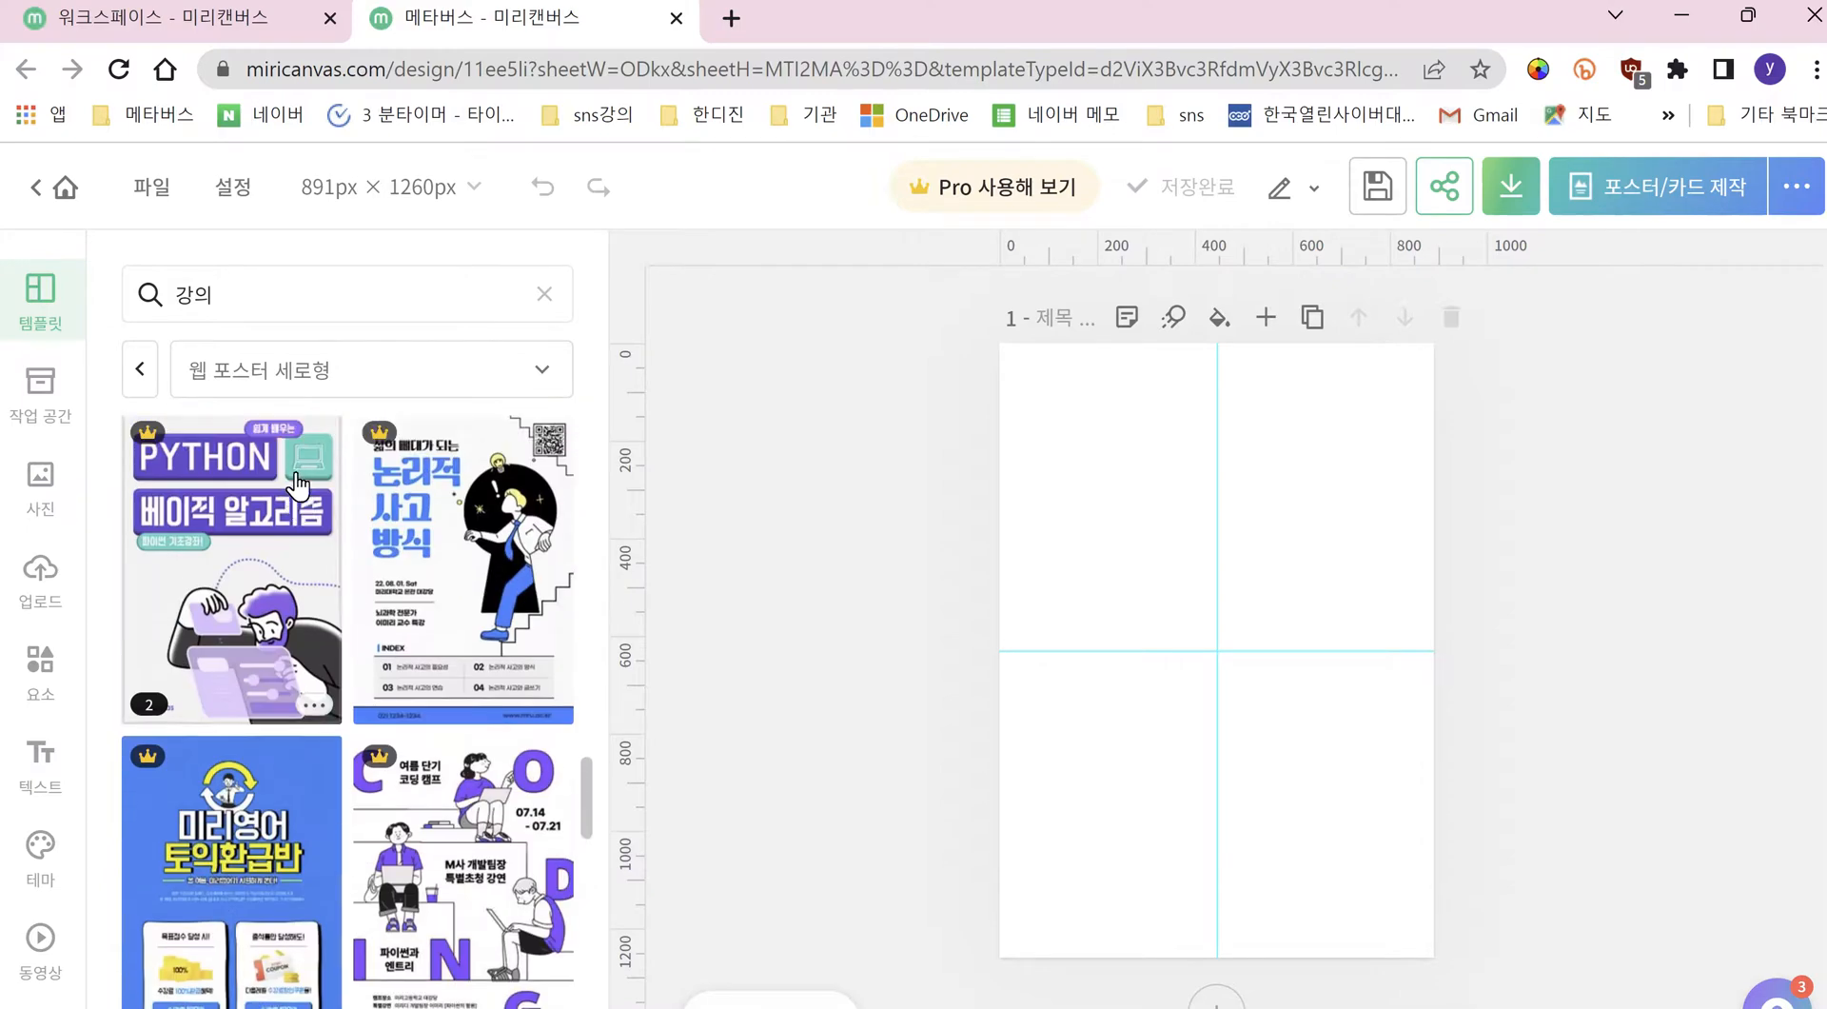
scroll(317, 473, "up", 8)
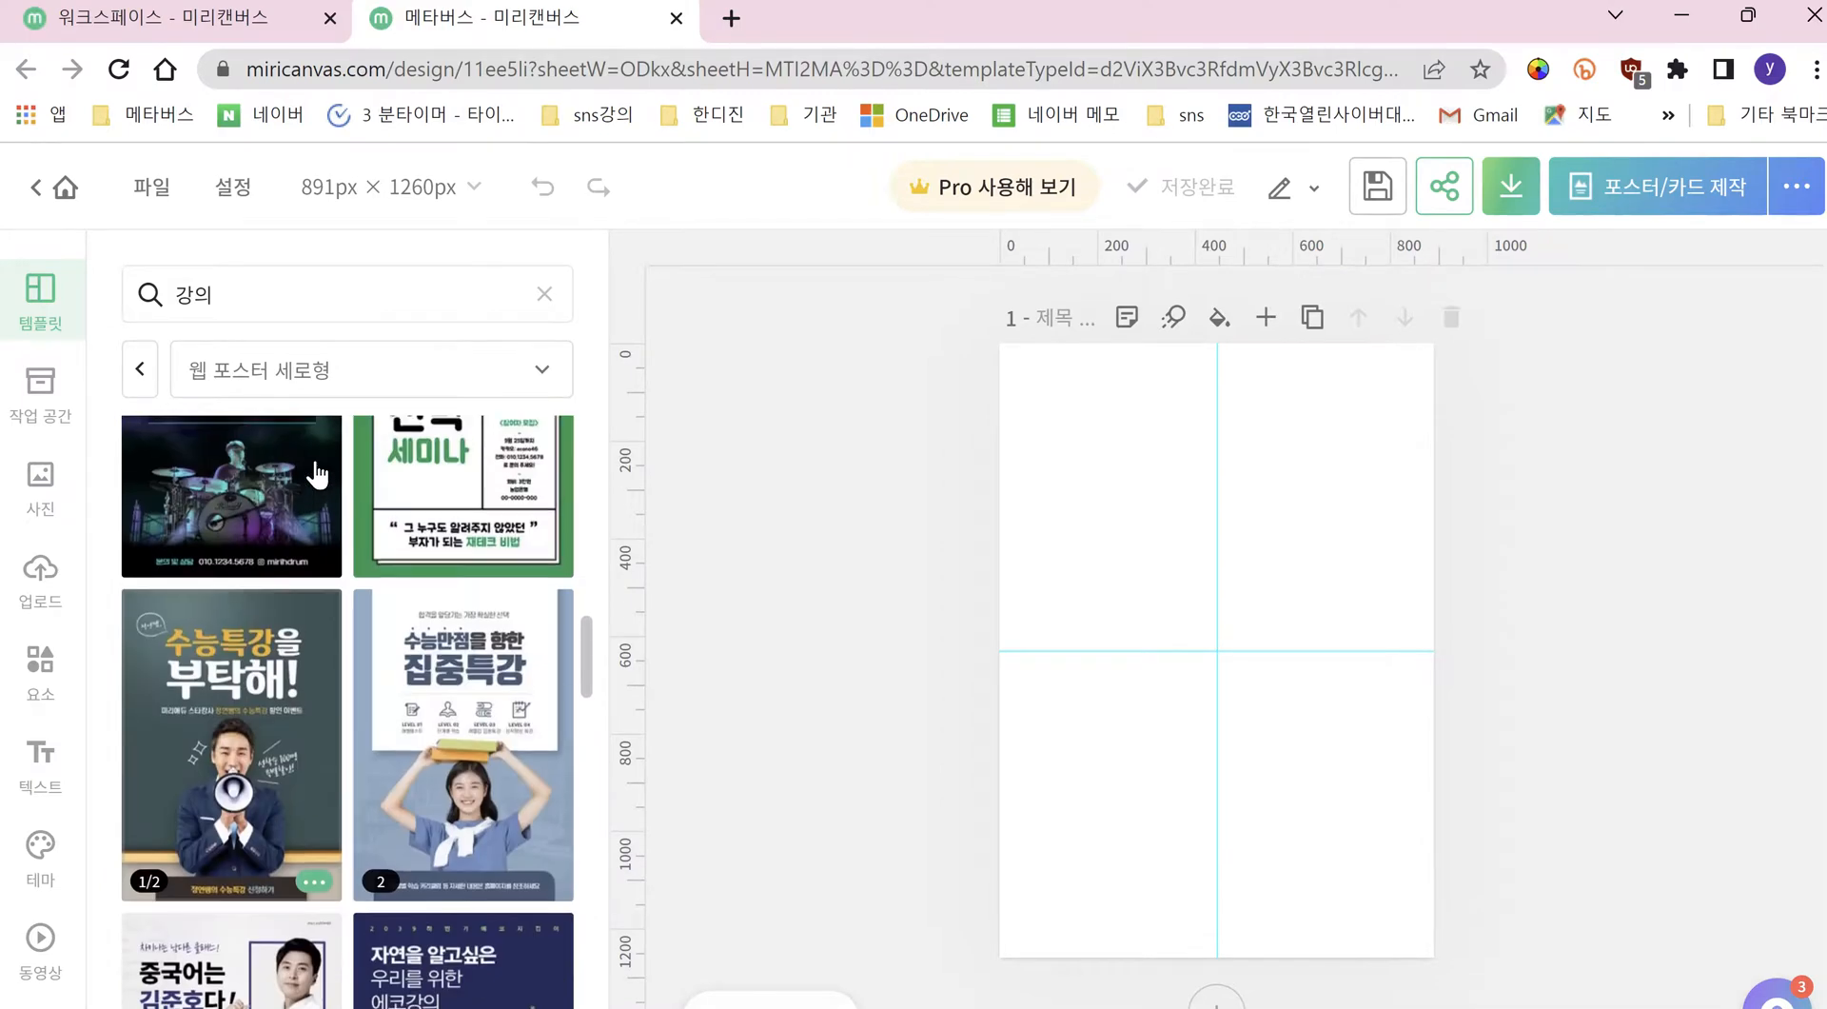
scroll(318, 473, "down", 3)
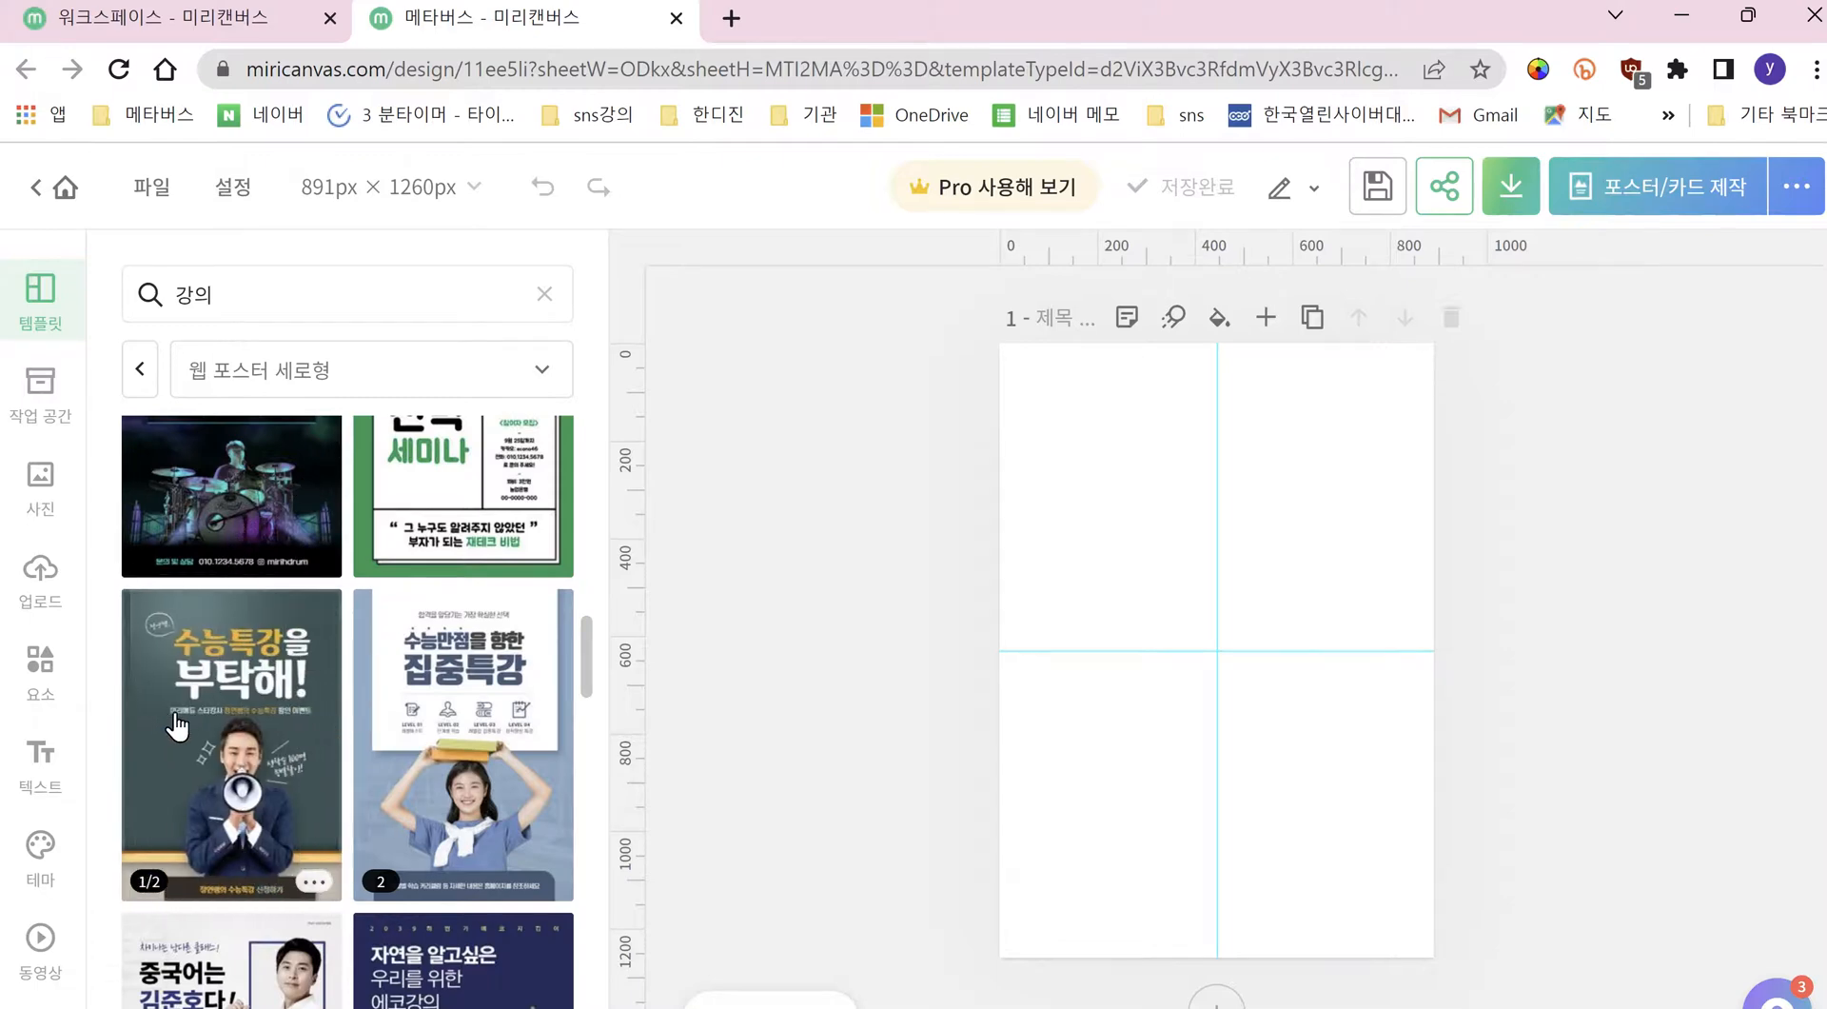
left_click(254, 766)
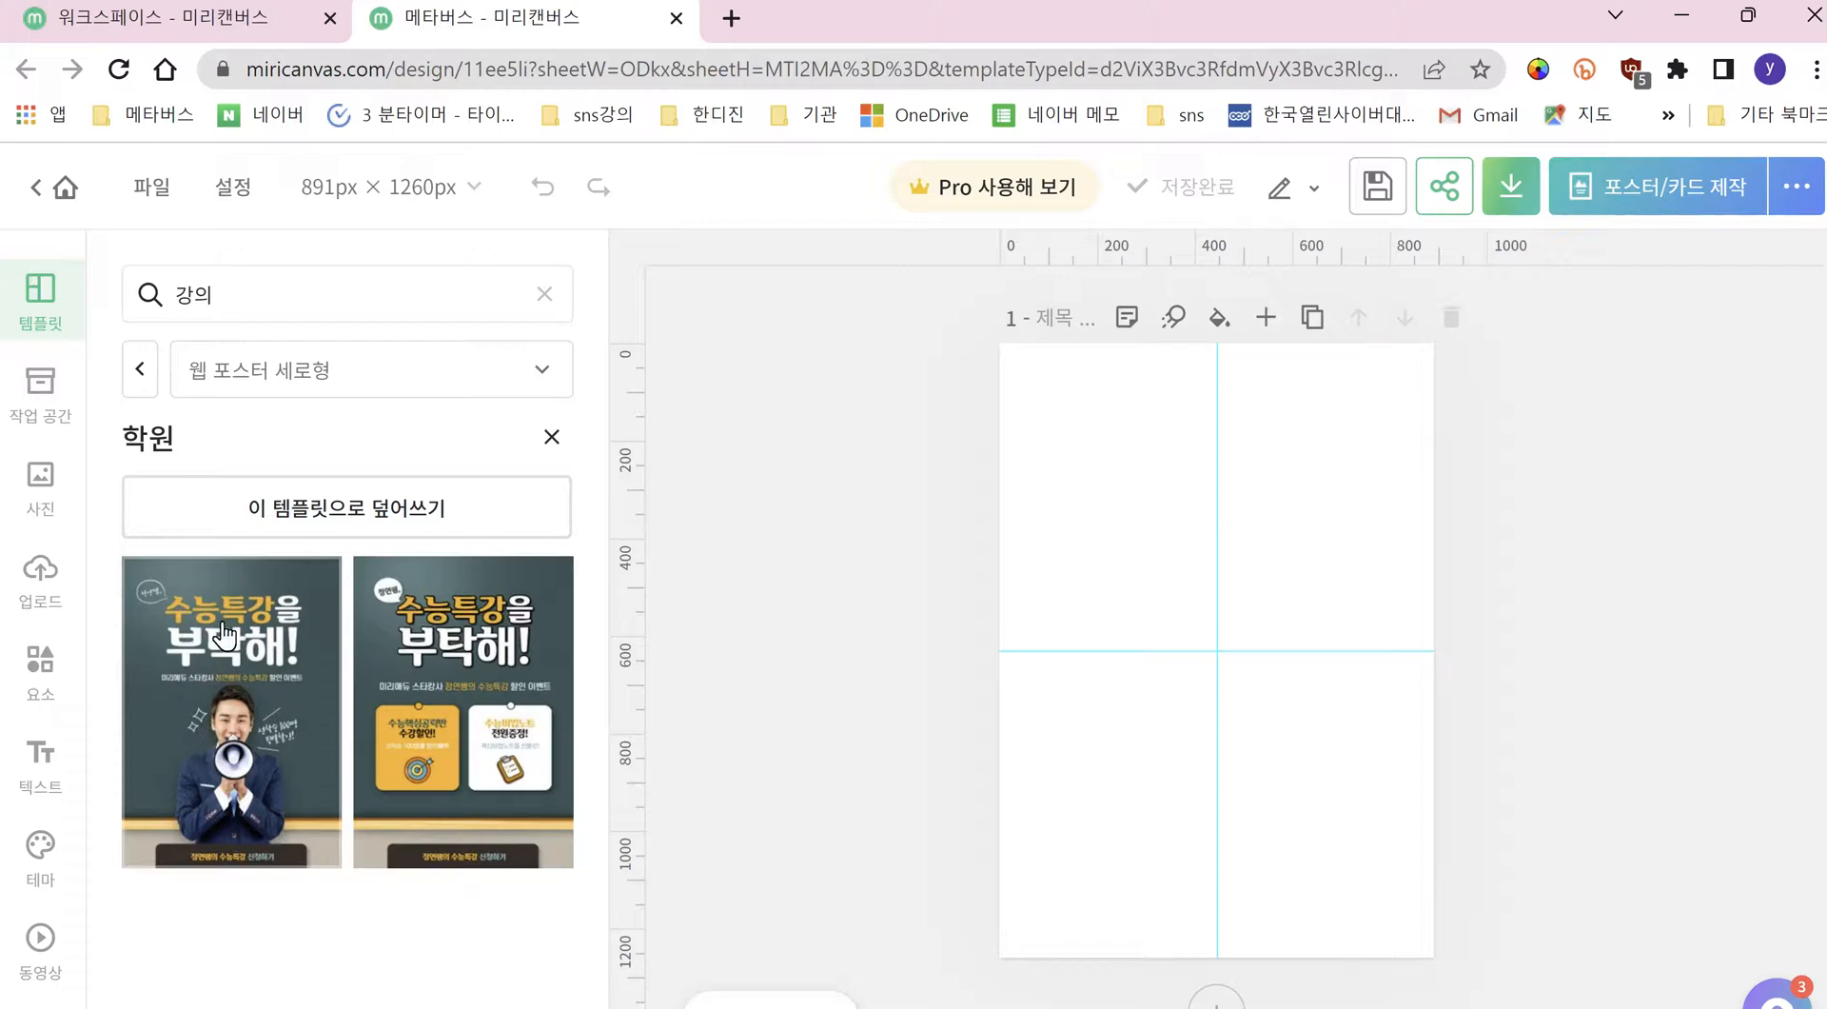
left_click(240, 673)
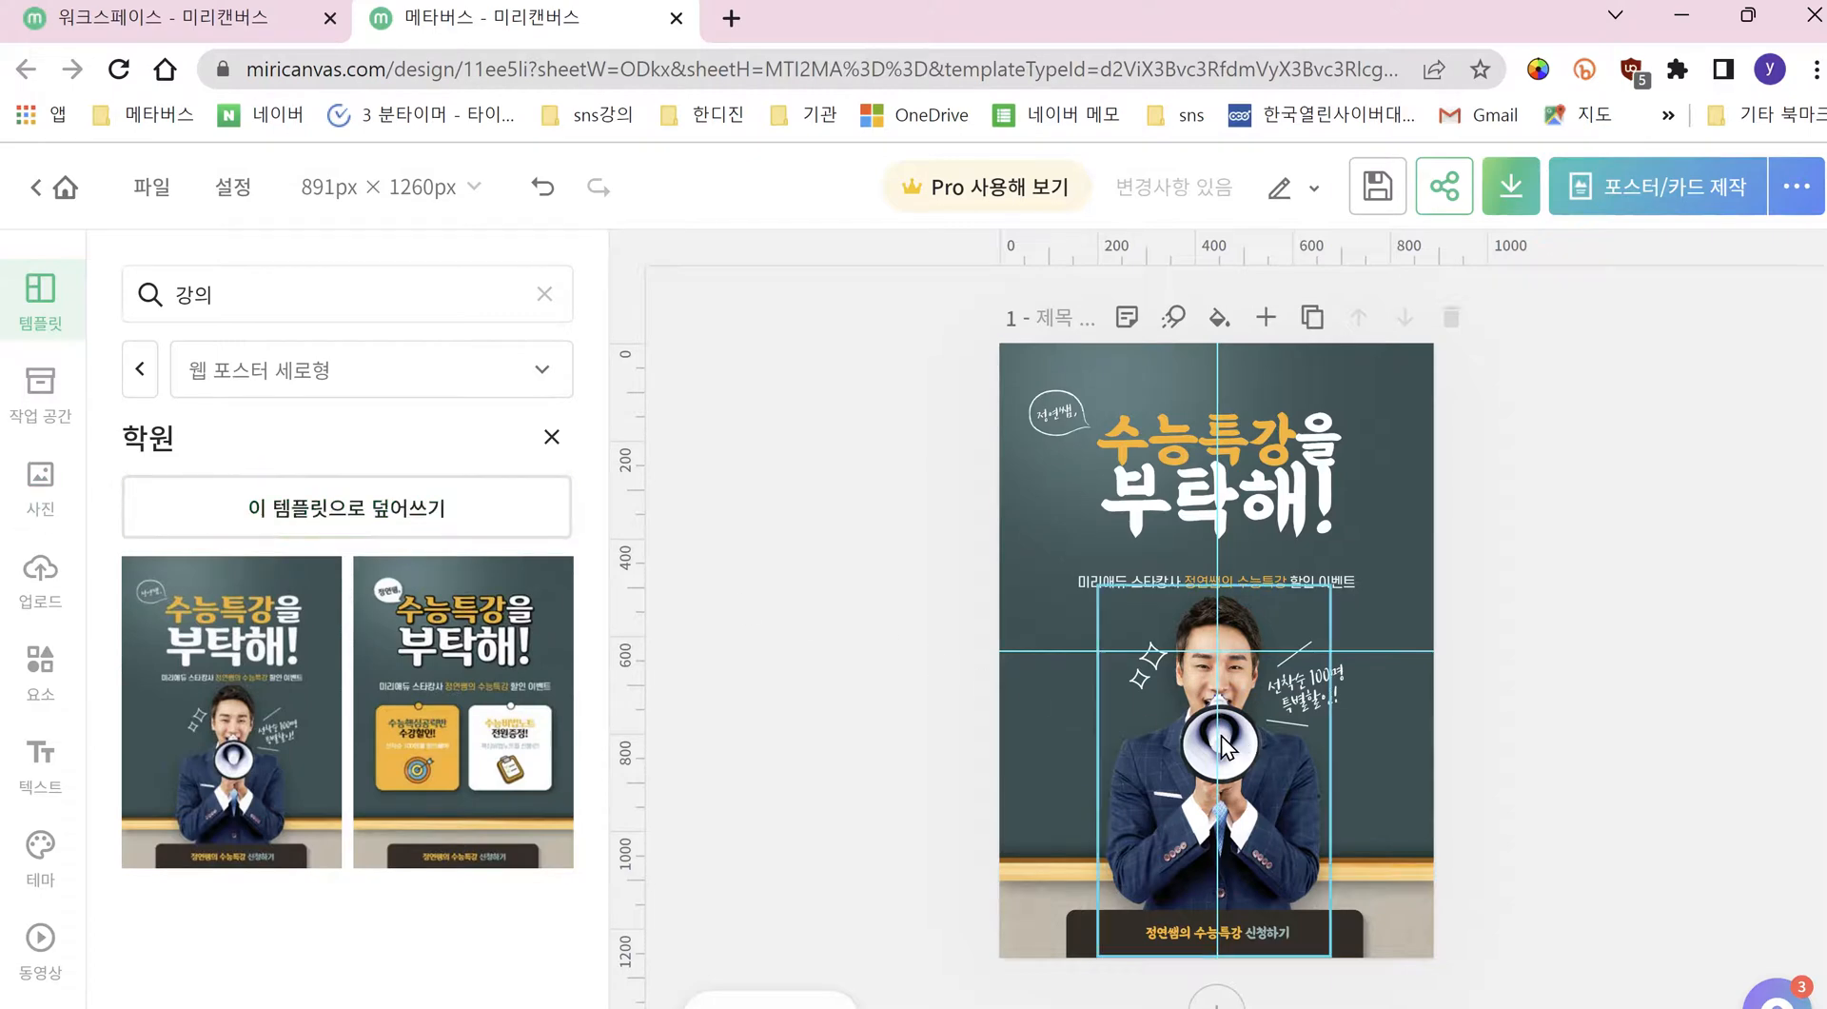
left_click(38, 483)
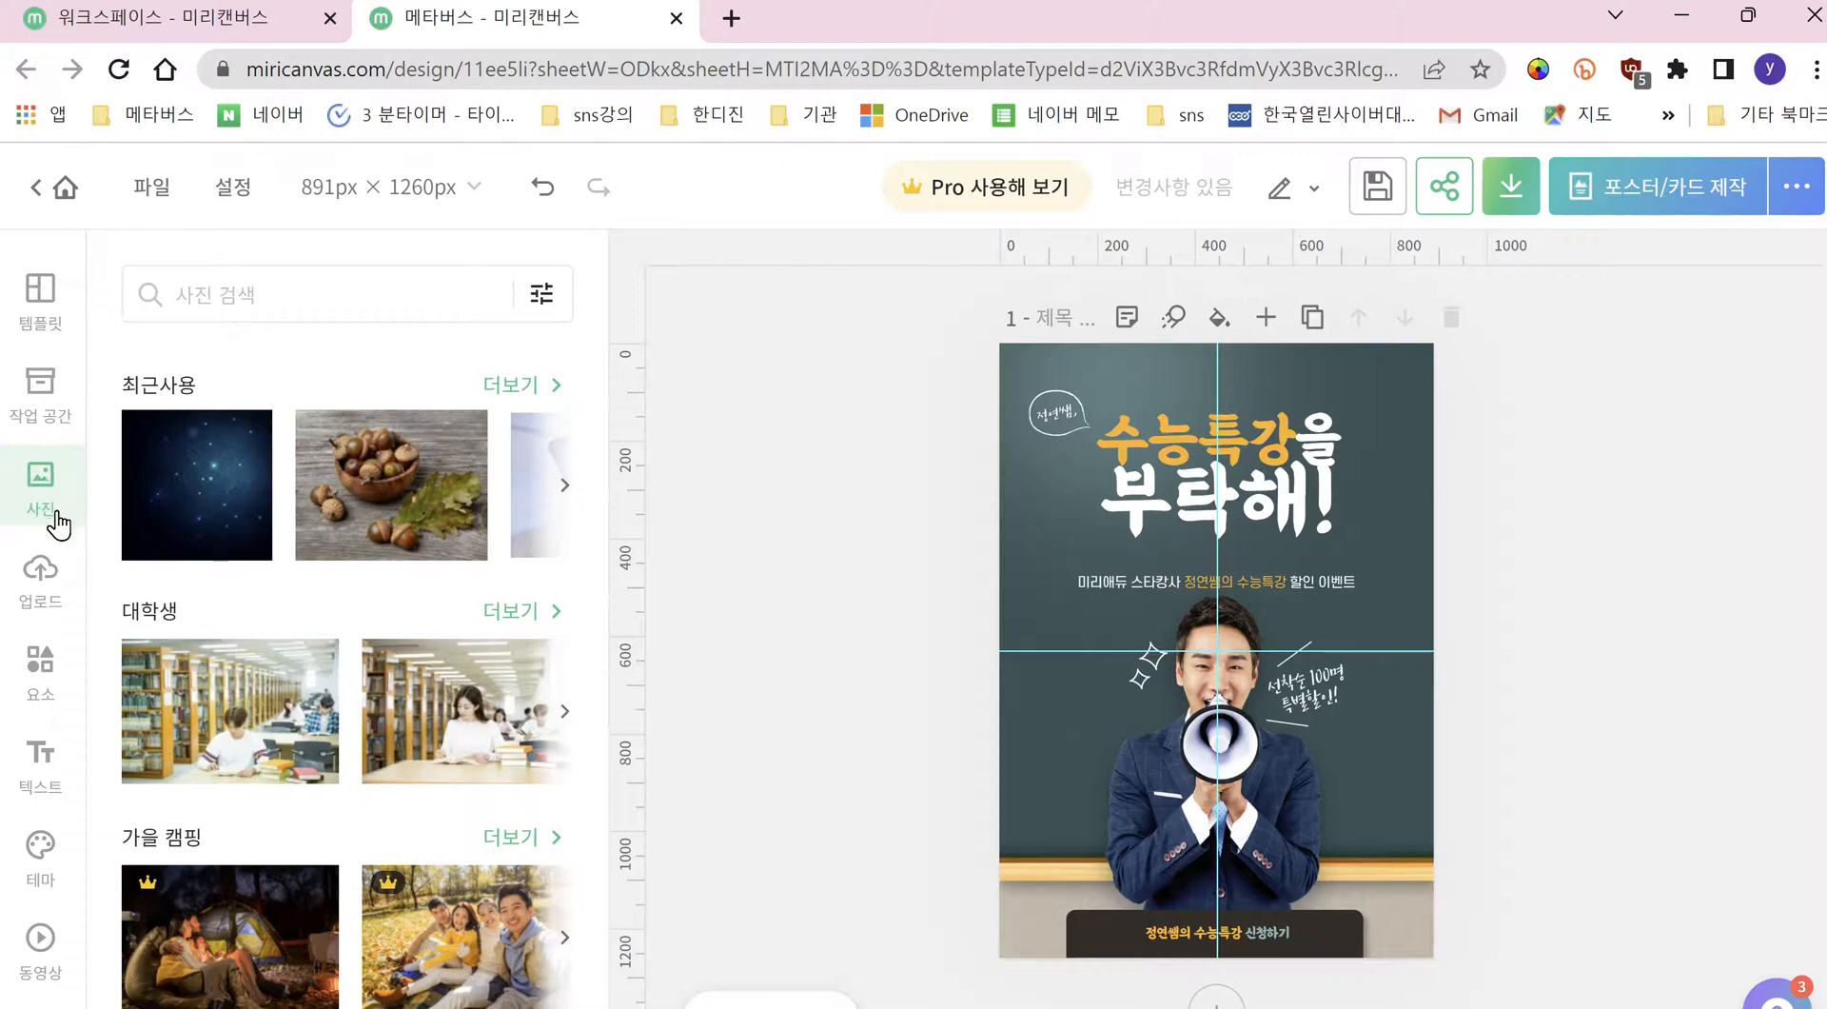
left_click(41, 577)
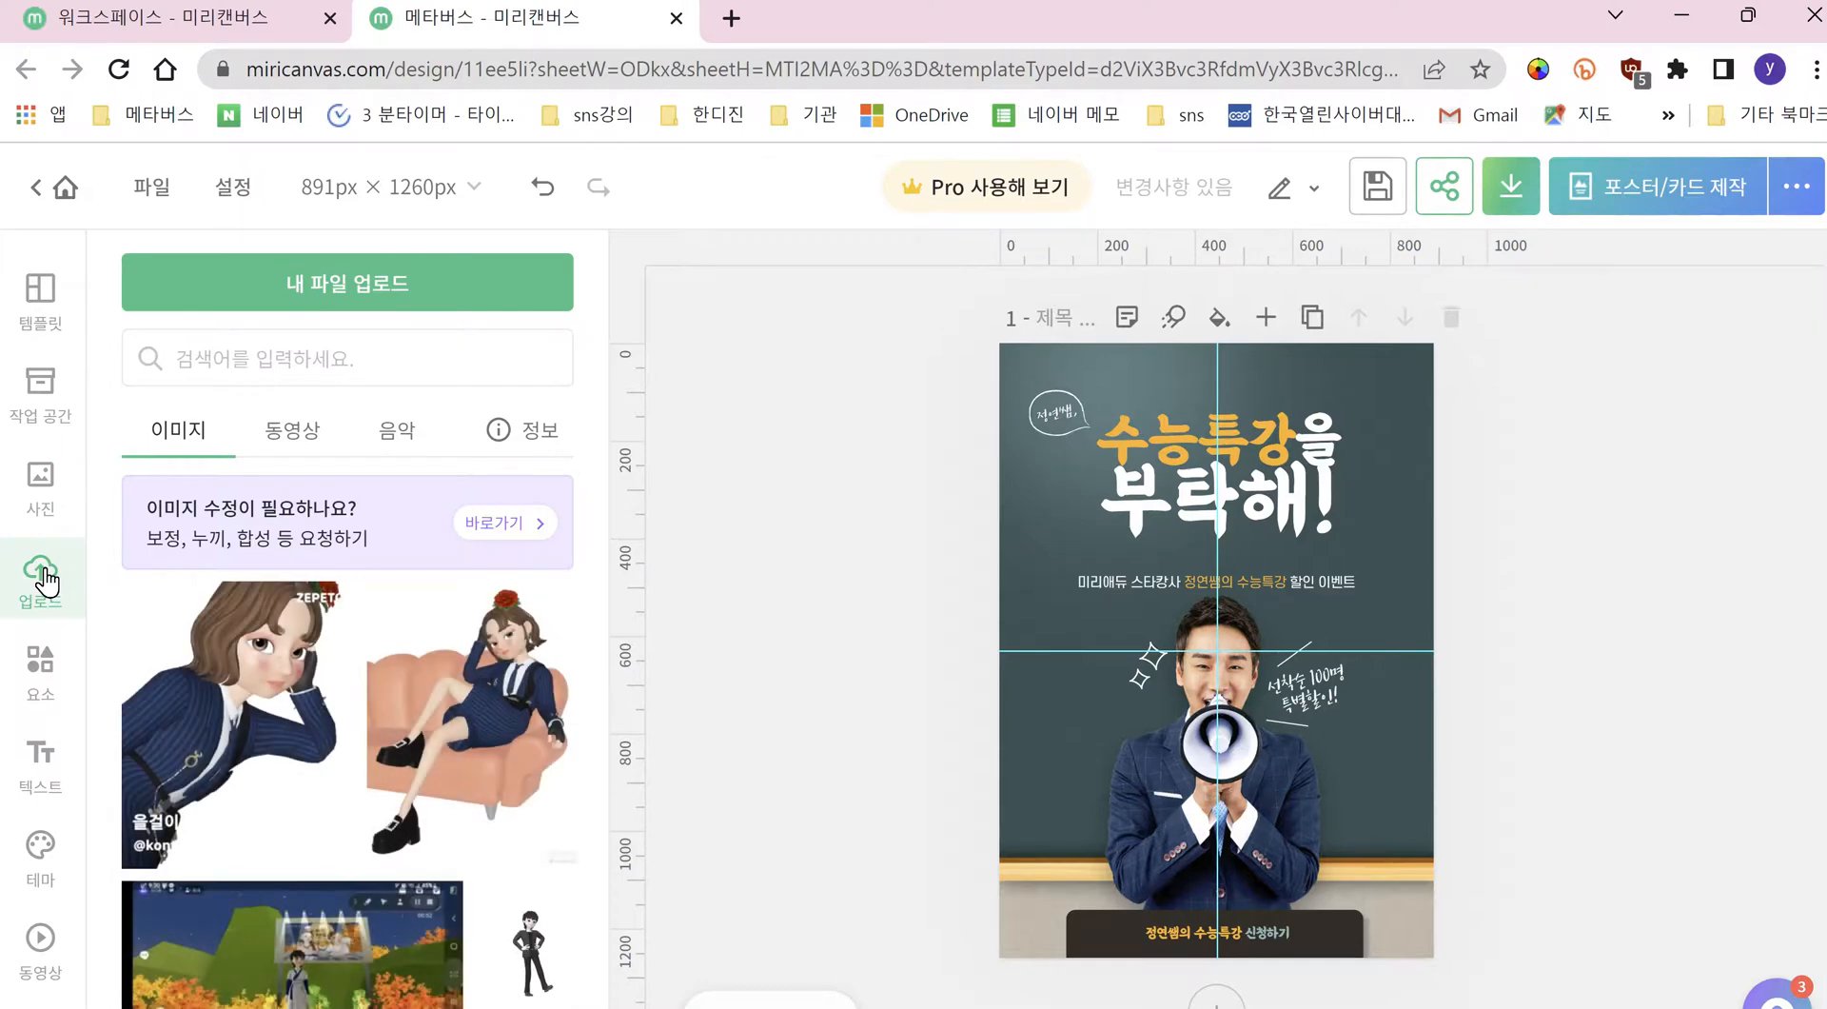
left_click(37, 484)
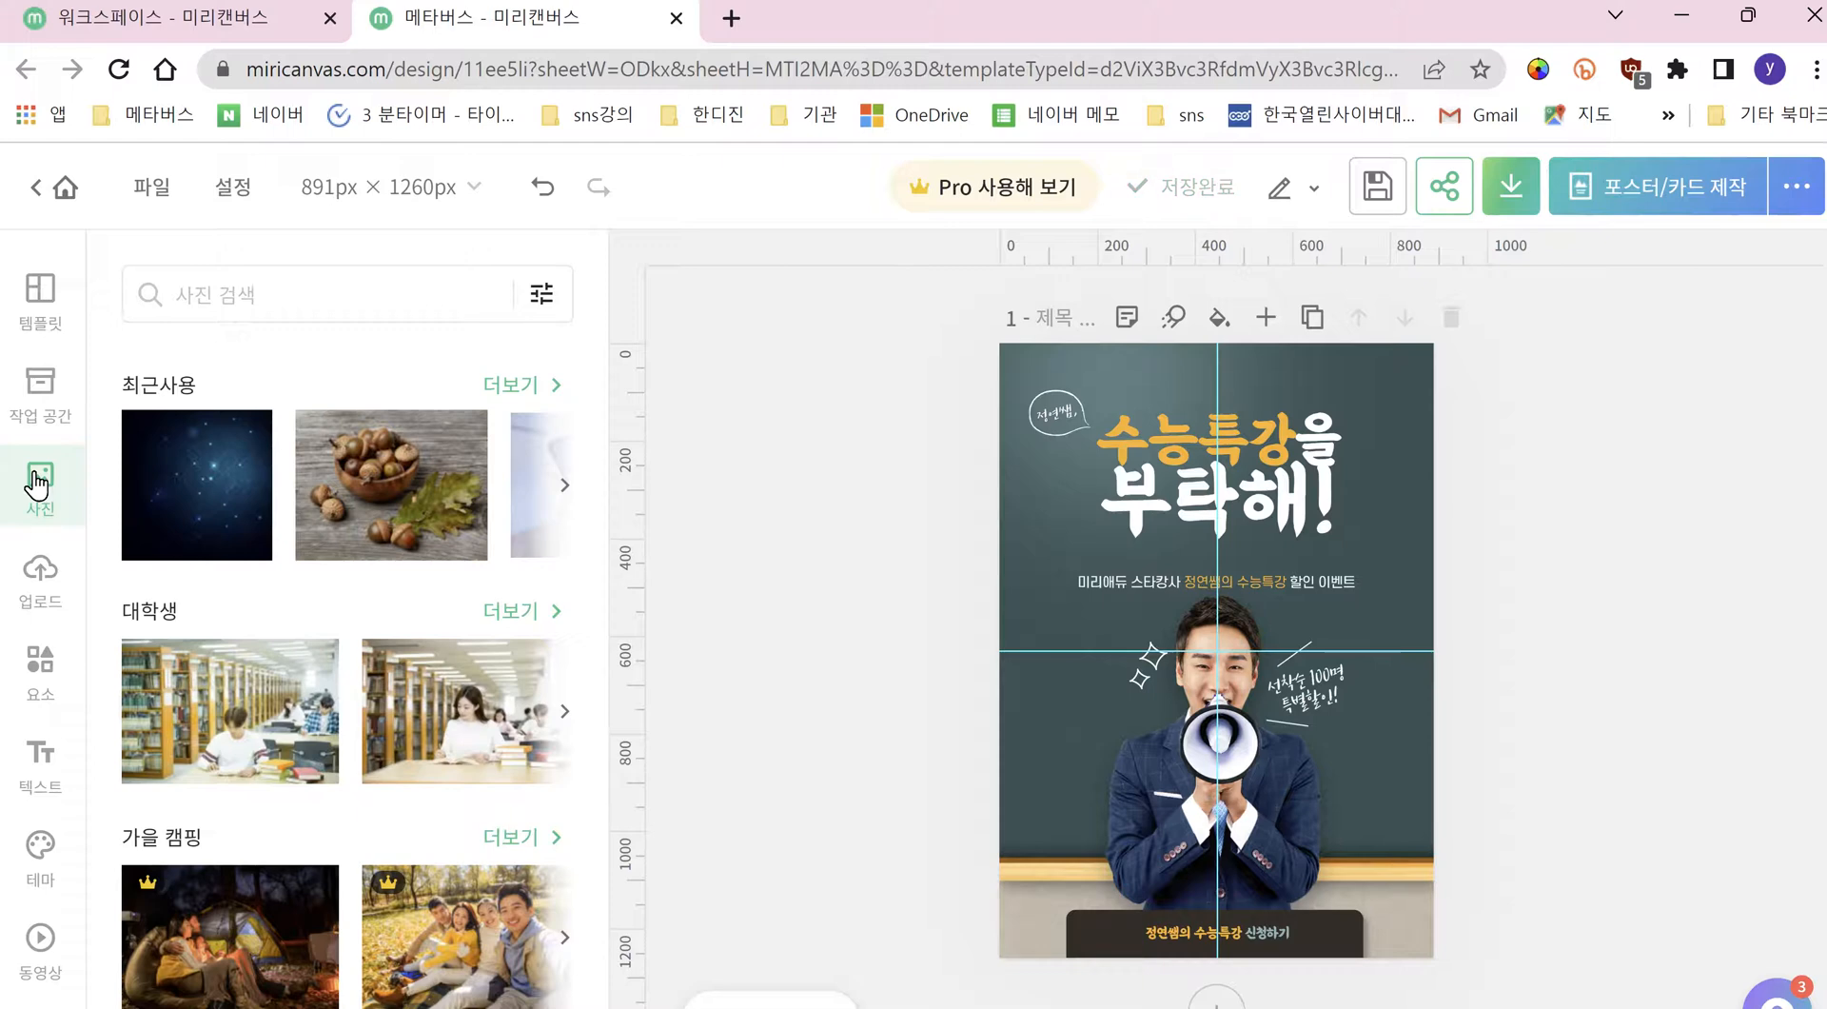
left_click(39, 579)
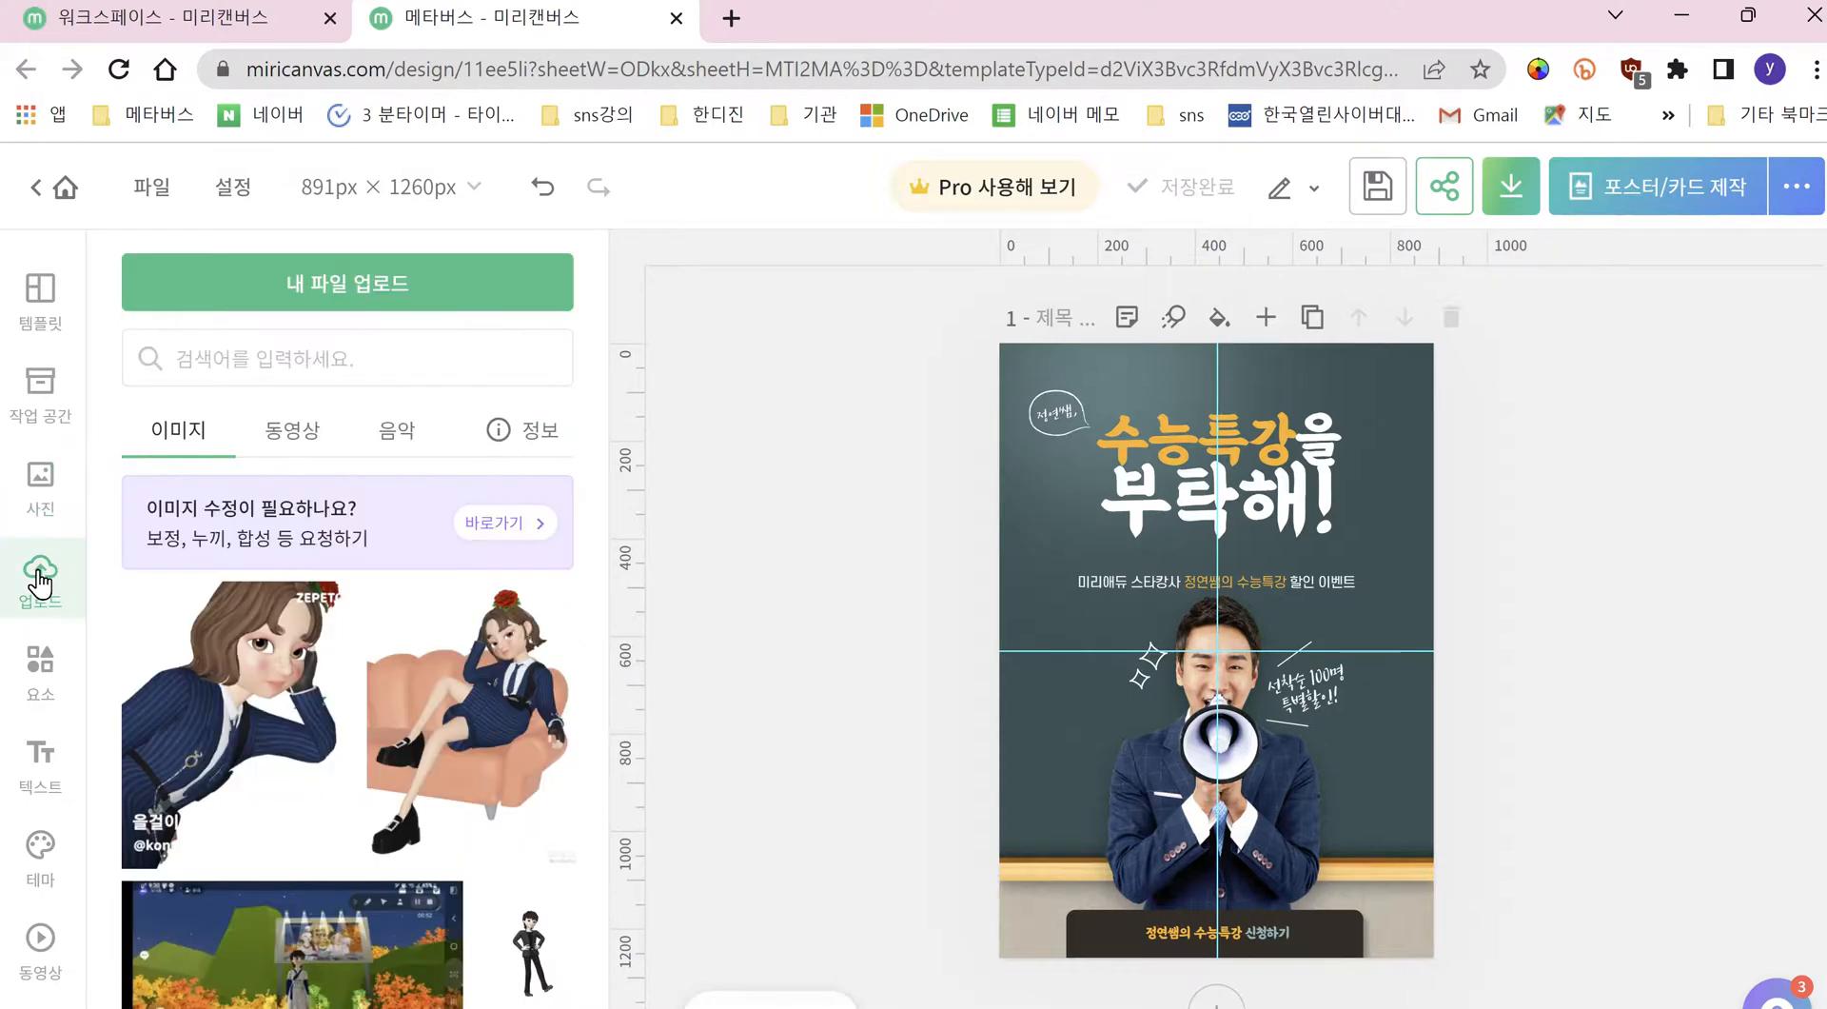
Step: Search the photo library (사진) for 메타버스 and browse the resulting images
left_click(39, 478)
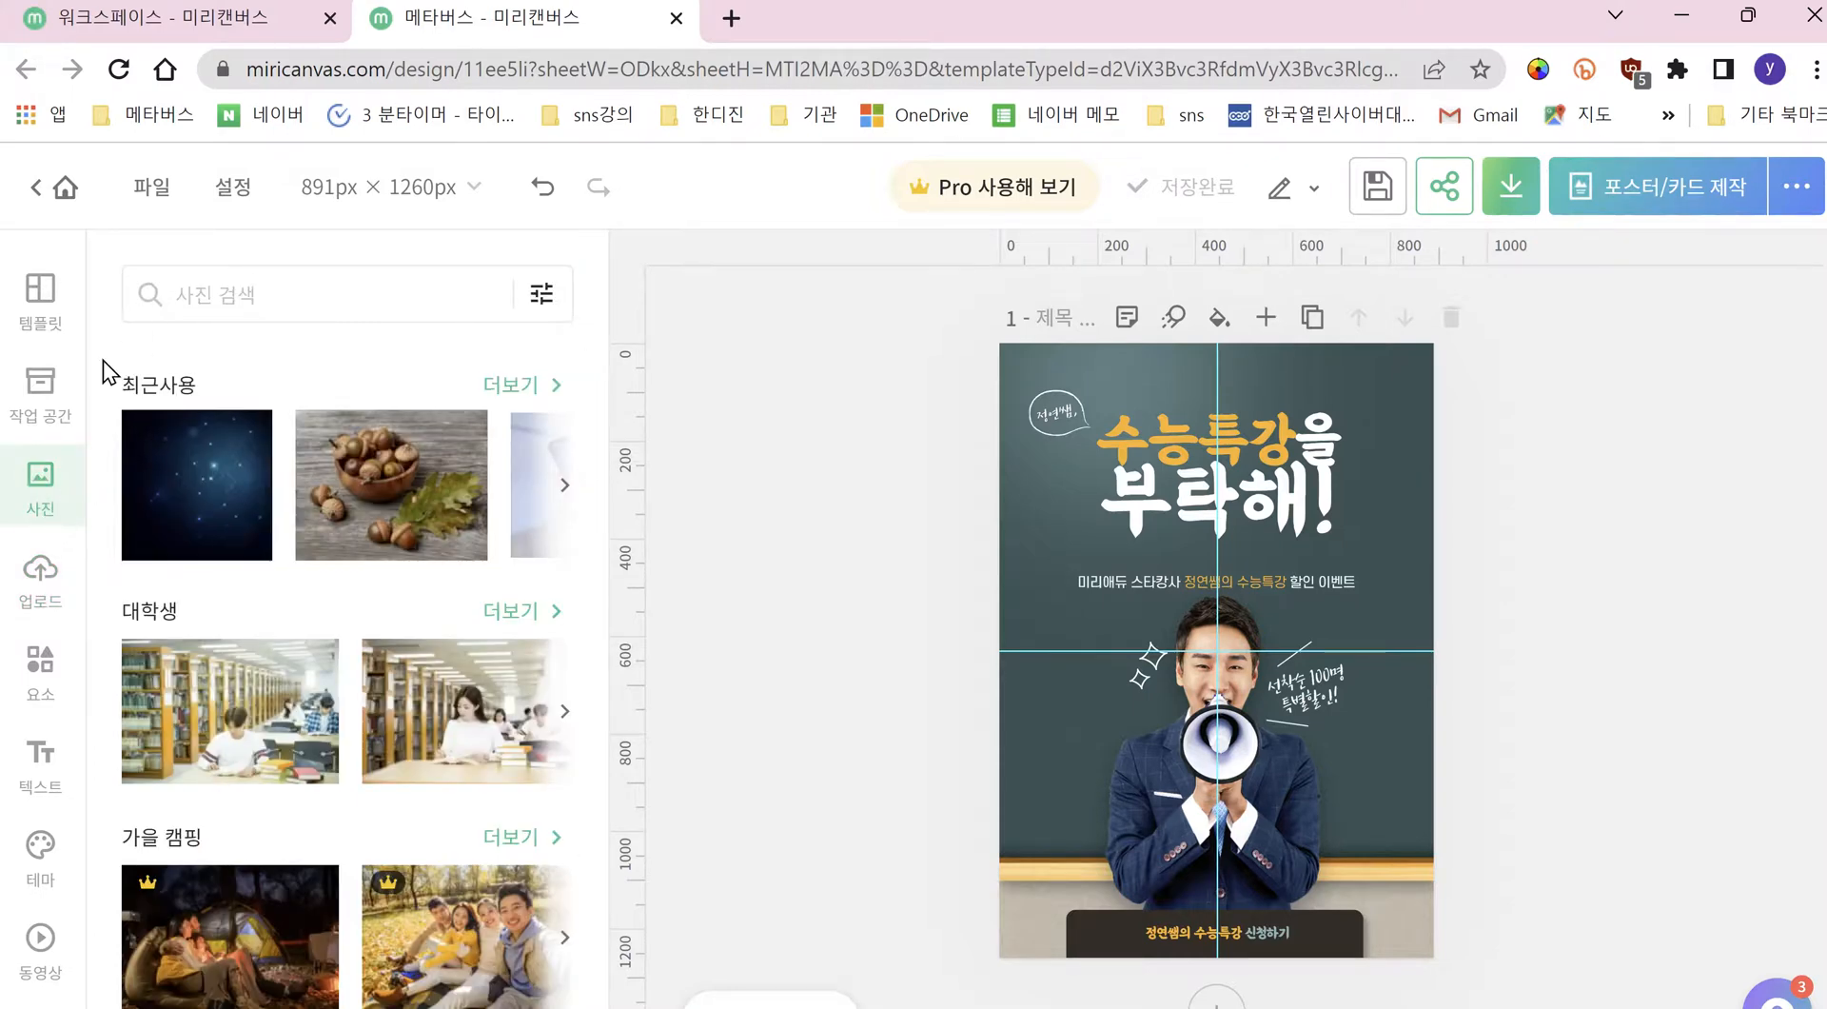
left_click(264, 296)
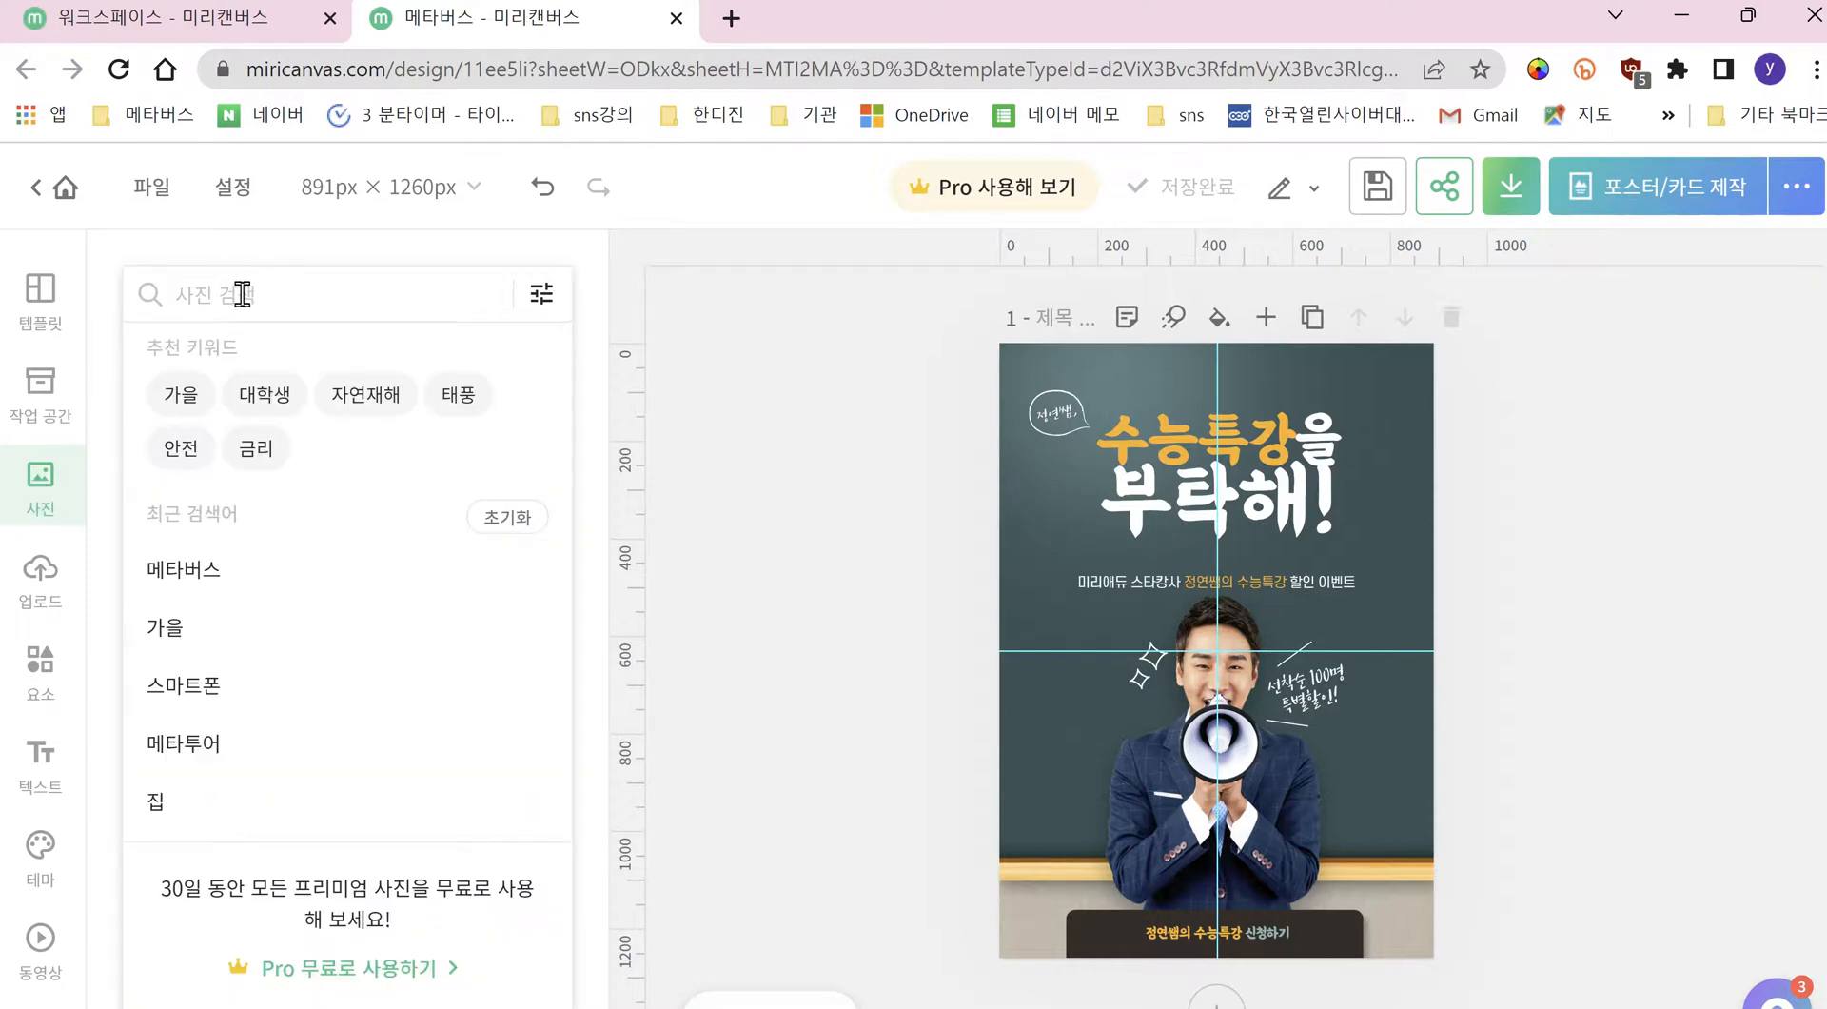
type("메타버스")
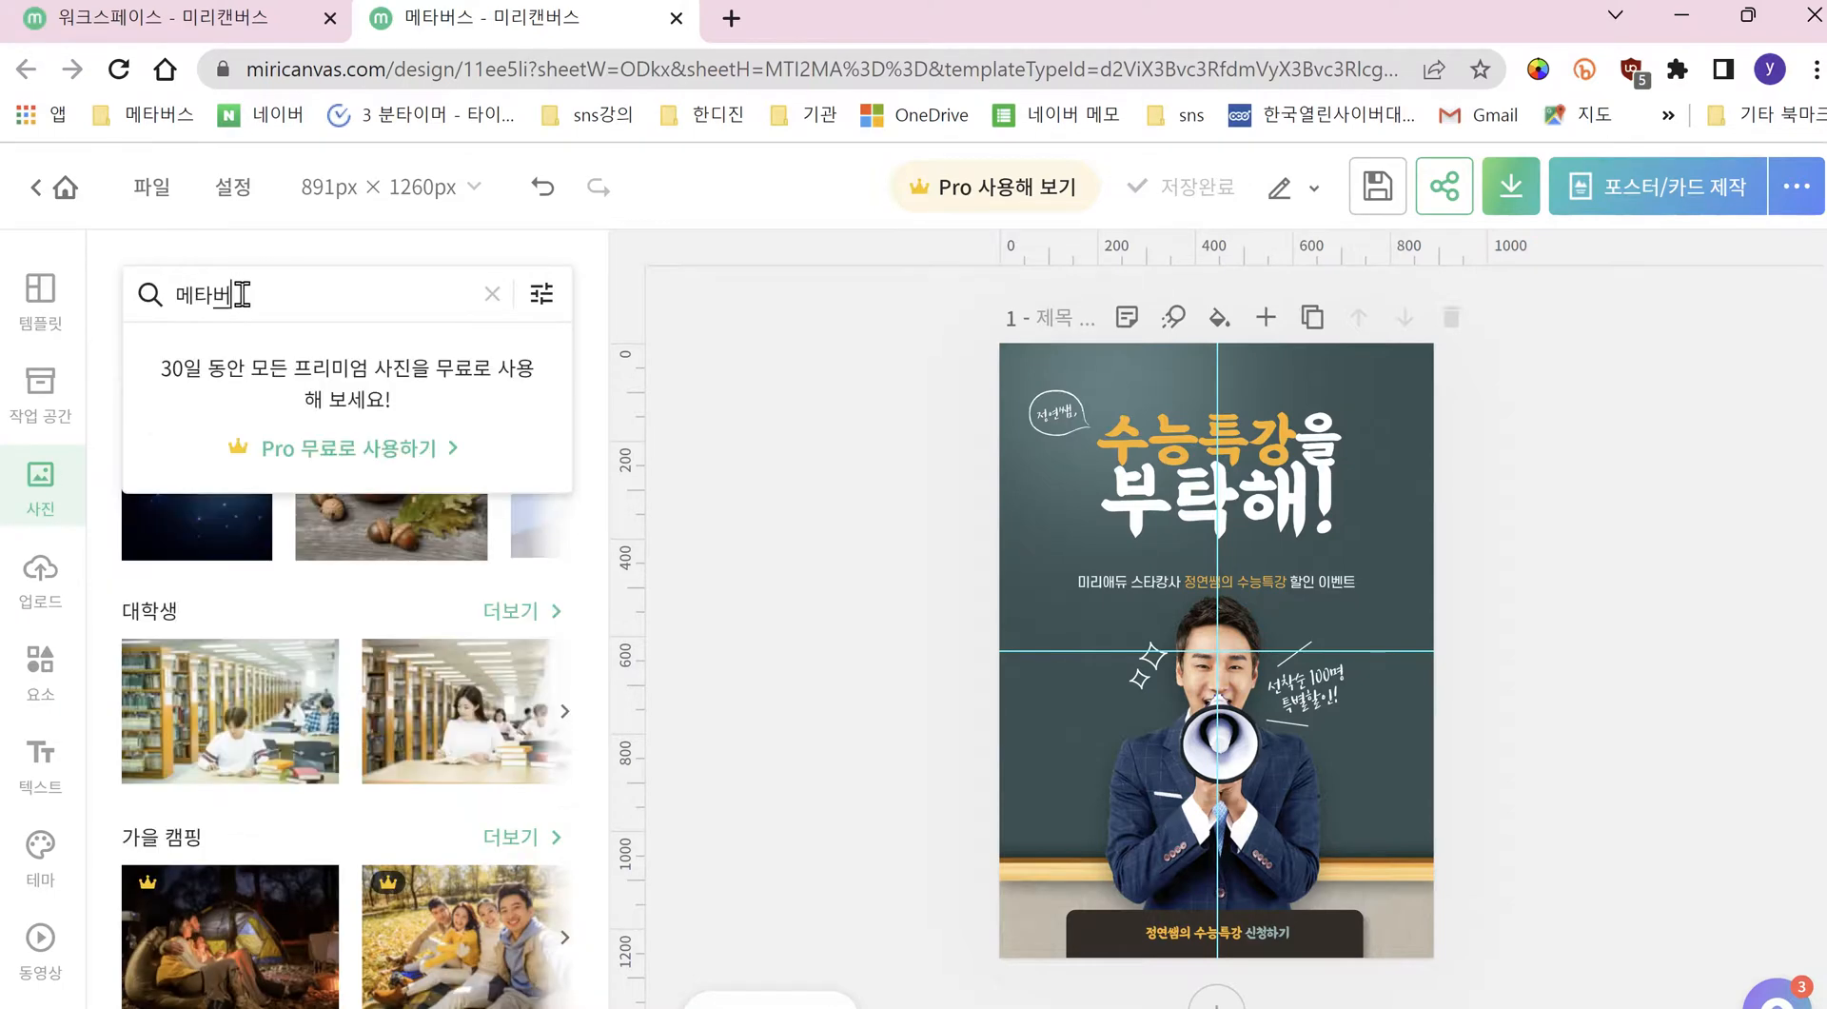
key("Return")
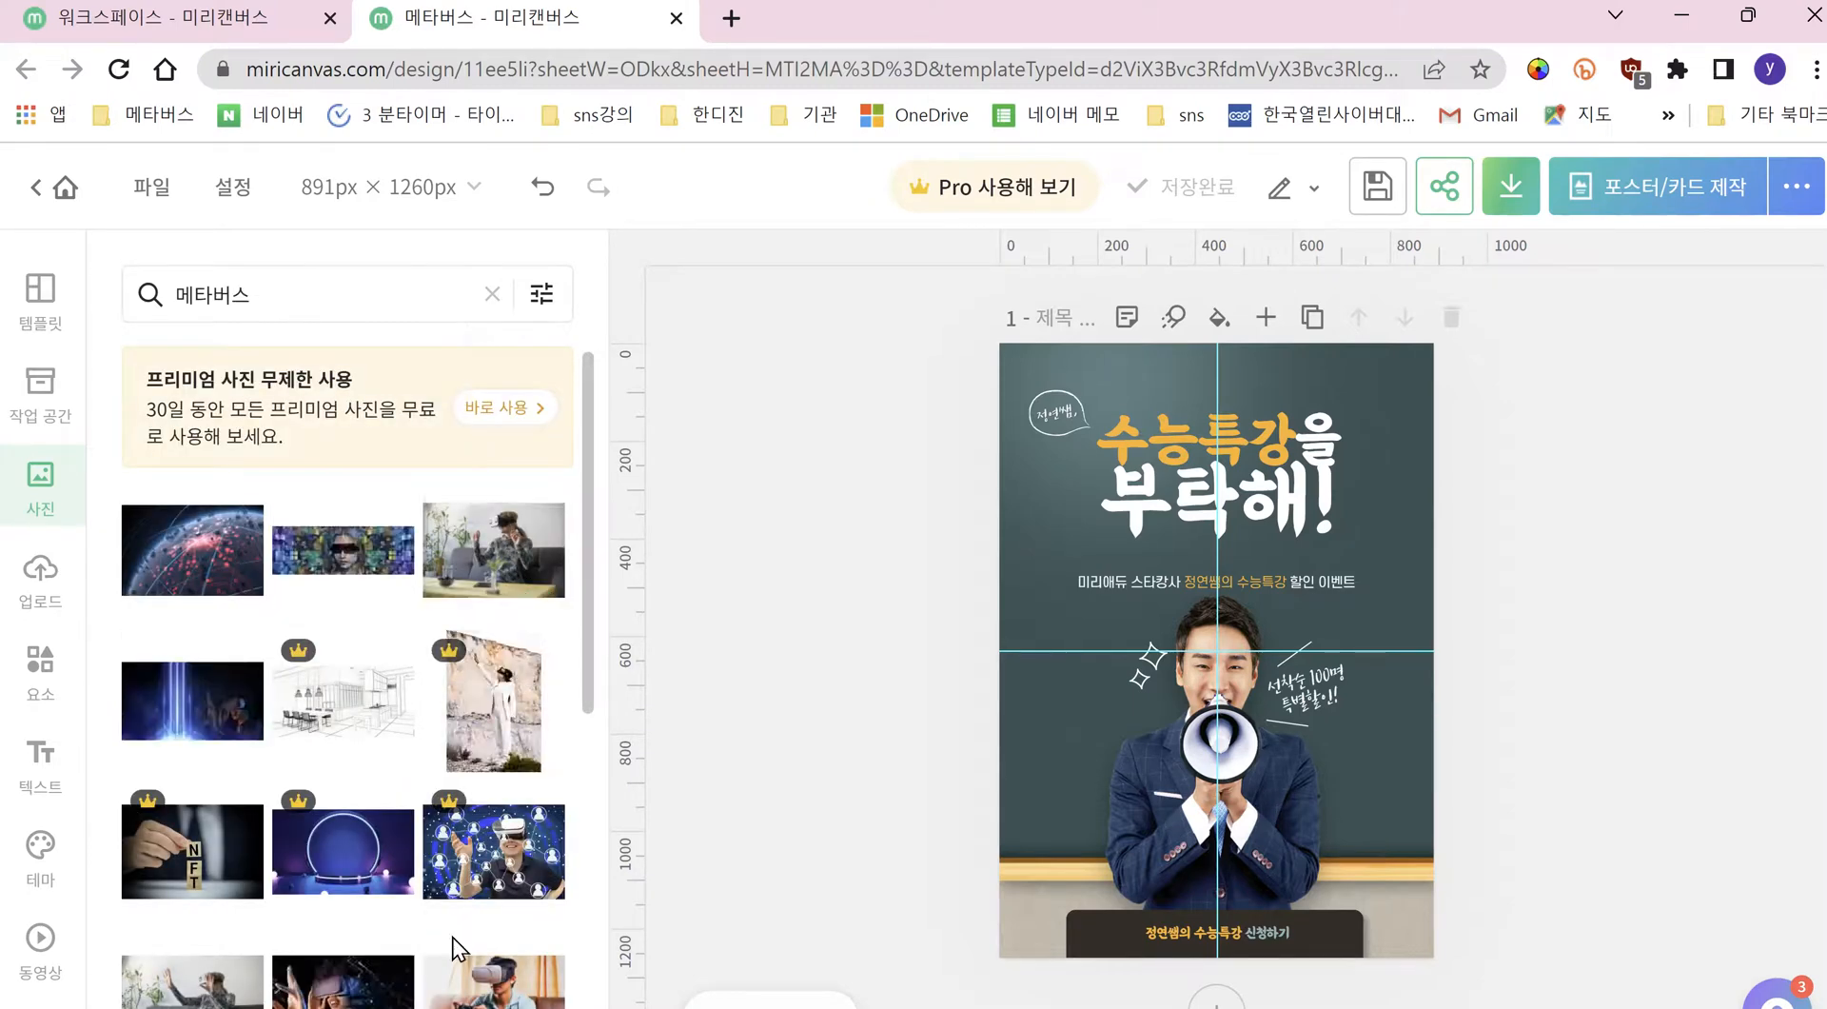
scroll(481, 604, "down", 5)
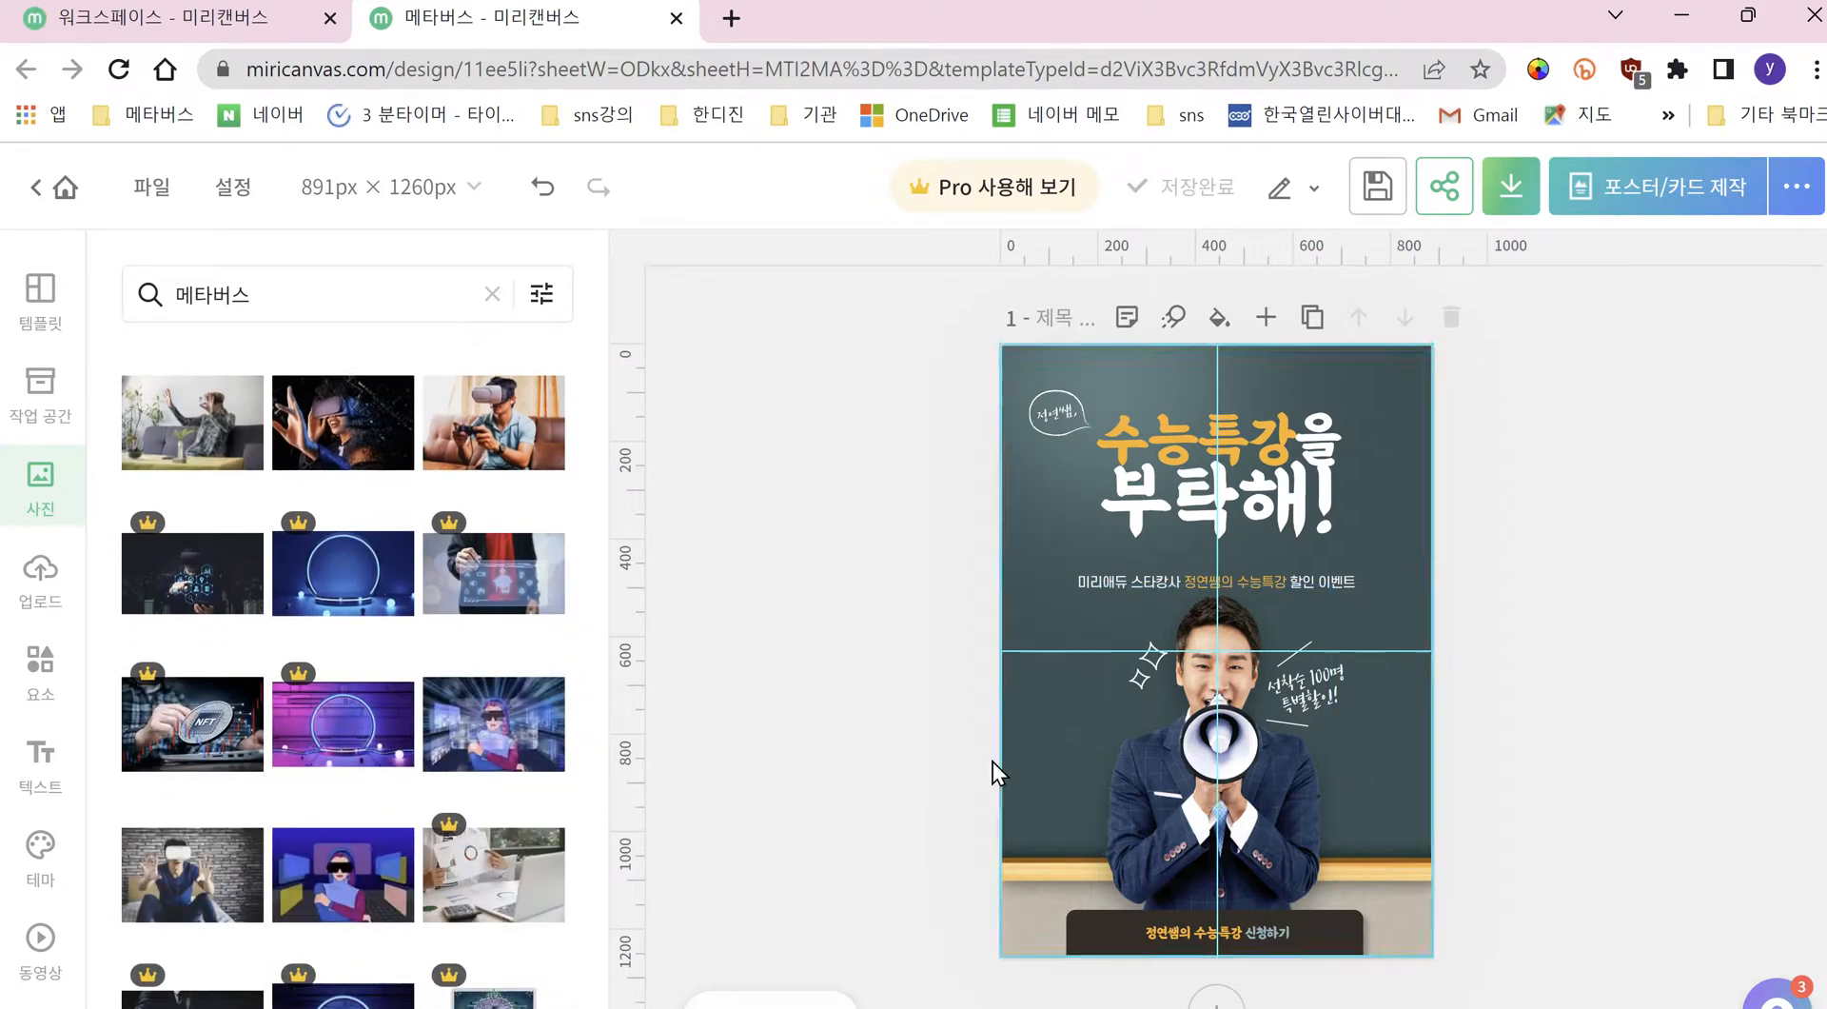
Step: Look through the images in the uploaded files (업로드)
left_click(40, 575)
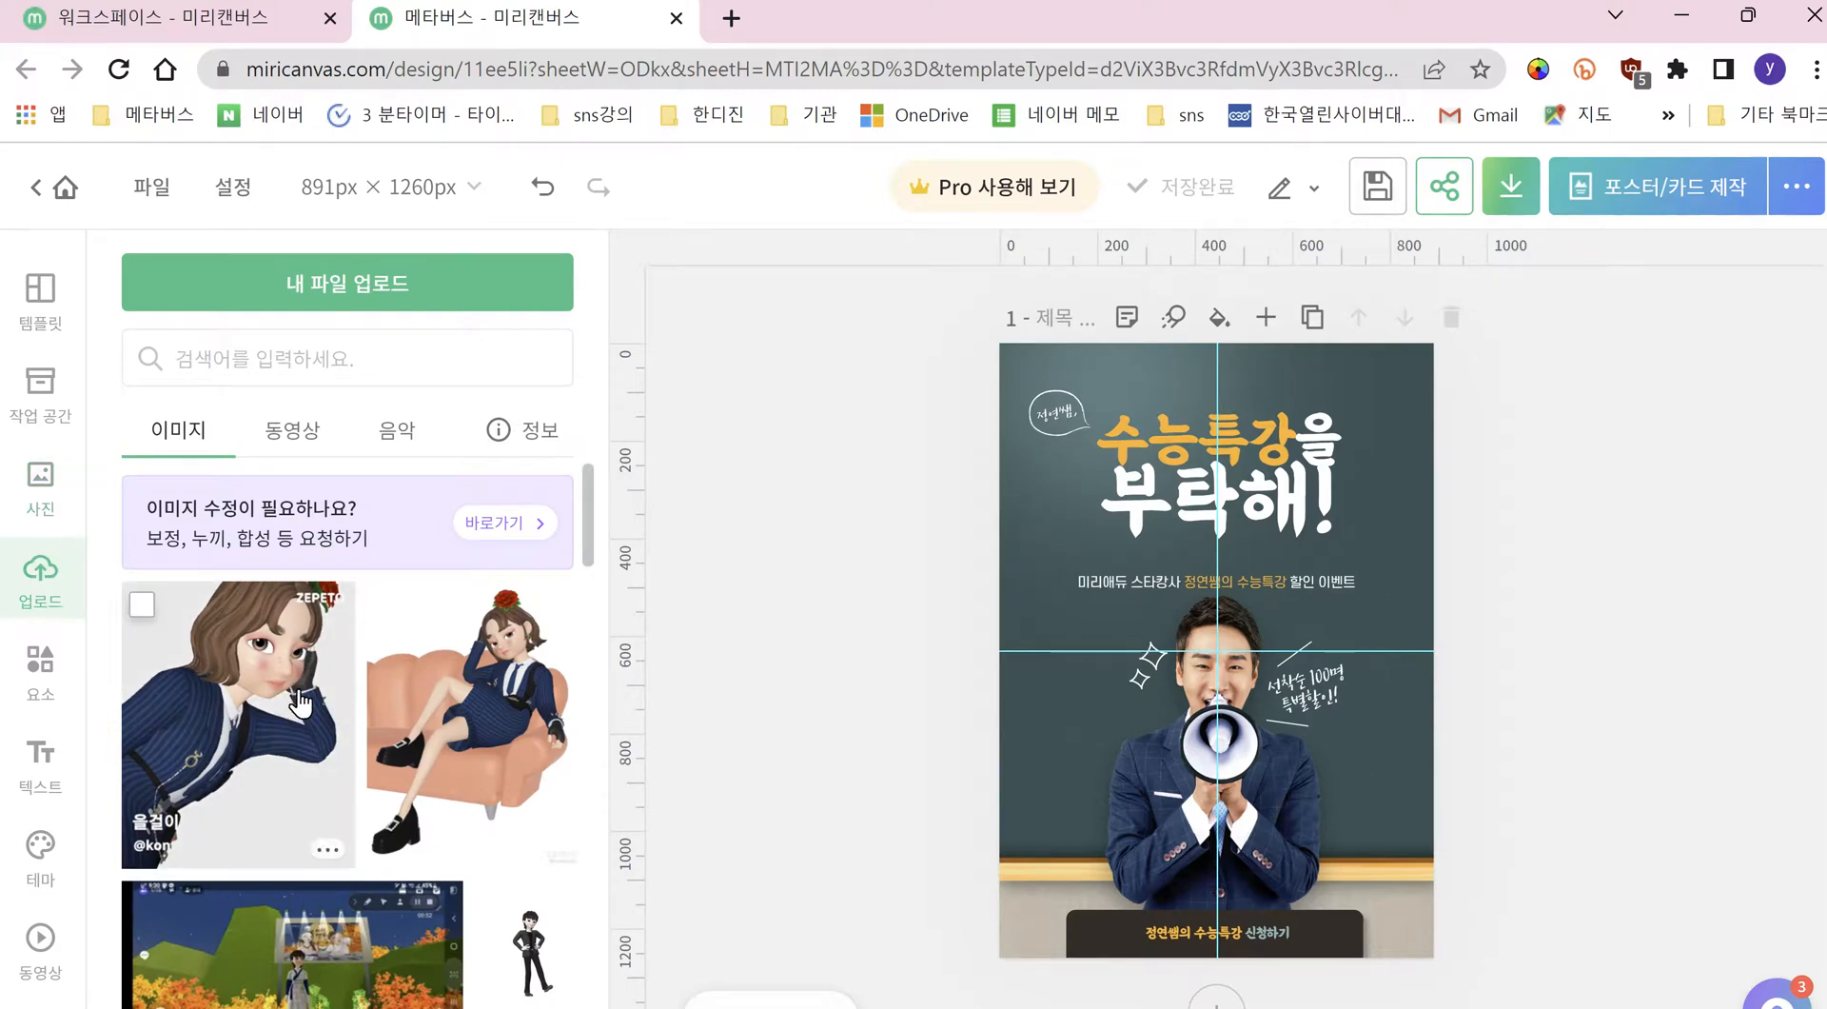
scroll(323, 709, "down", 5)
scroll(343, 761, "up", 10)
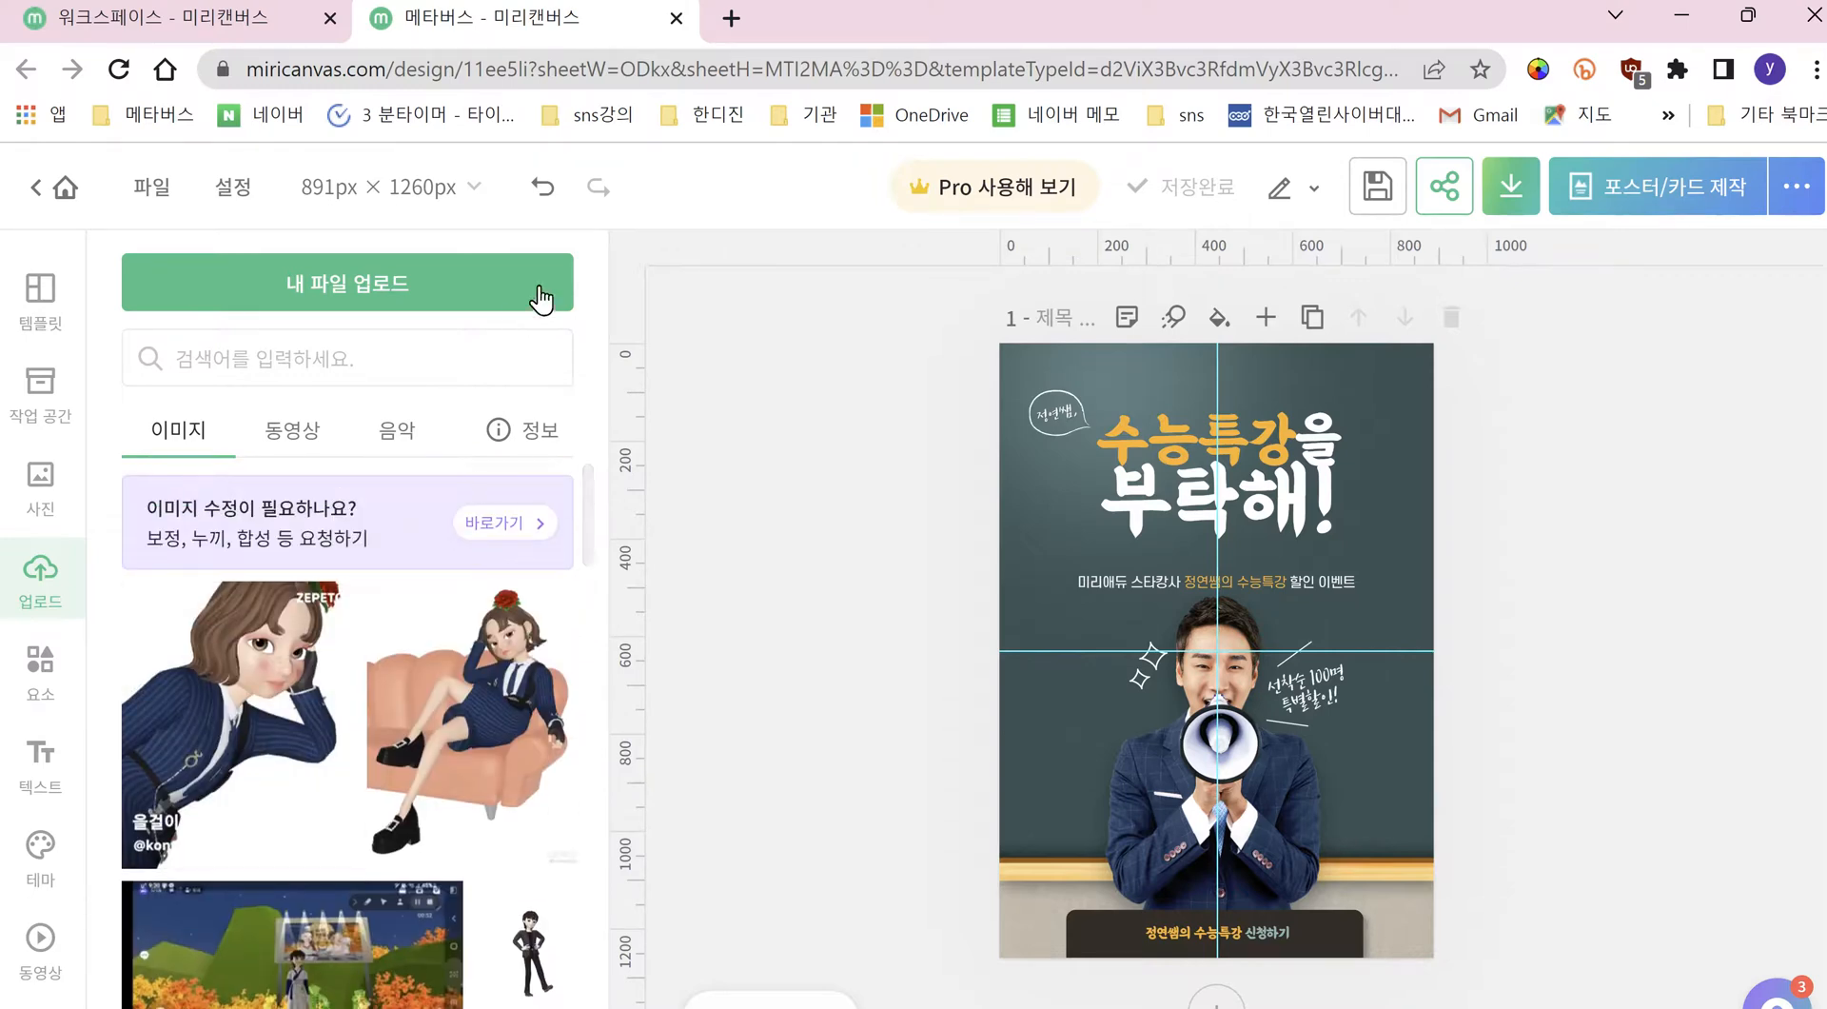
Step: Upload the portrait KakaoTalk_20211225_220414417_04 from the 저장된 사진 subfolder of the 제페토포토 folder on drive D
left_click(369, 282)
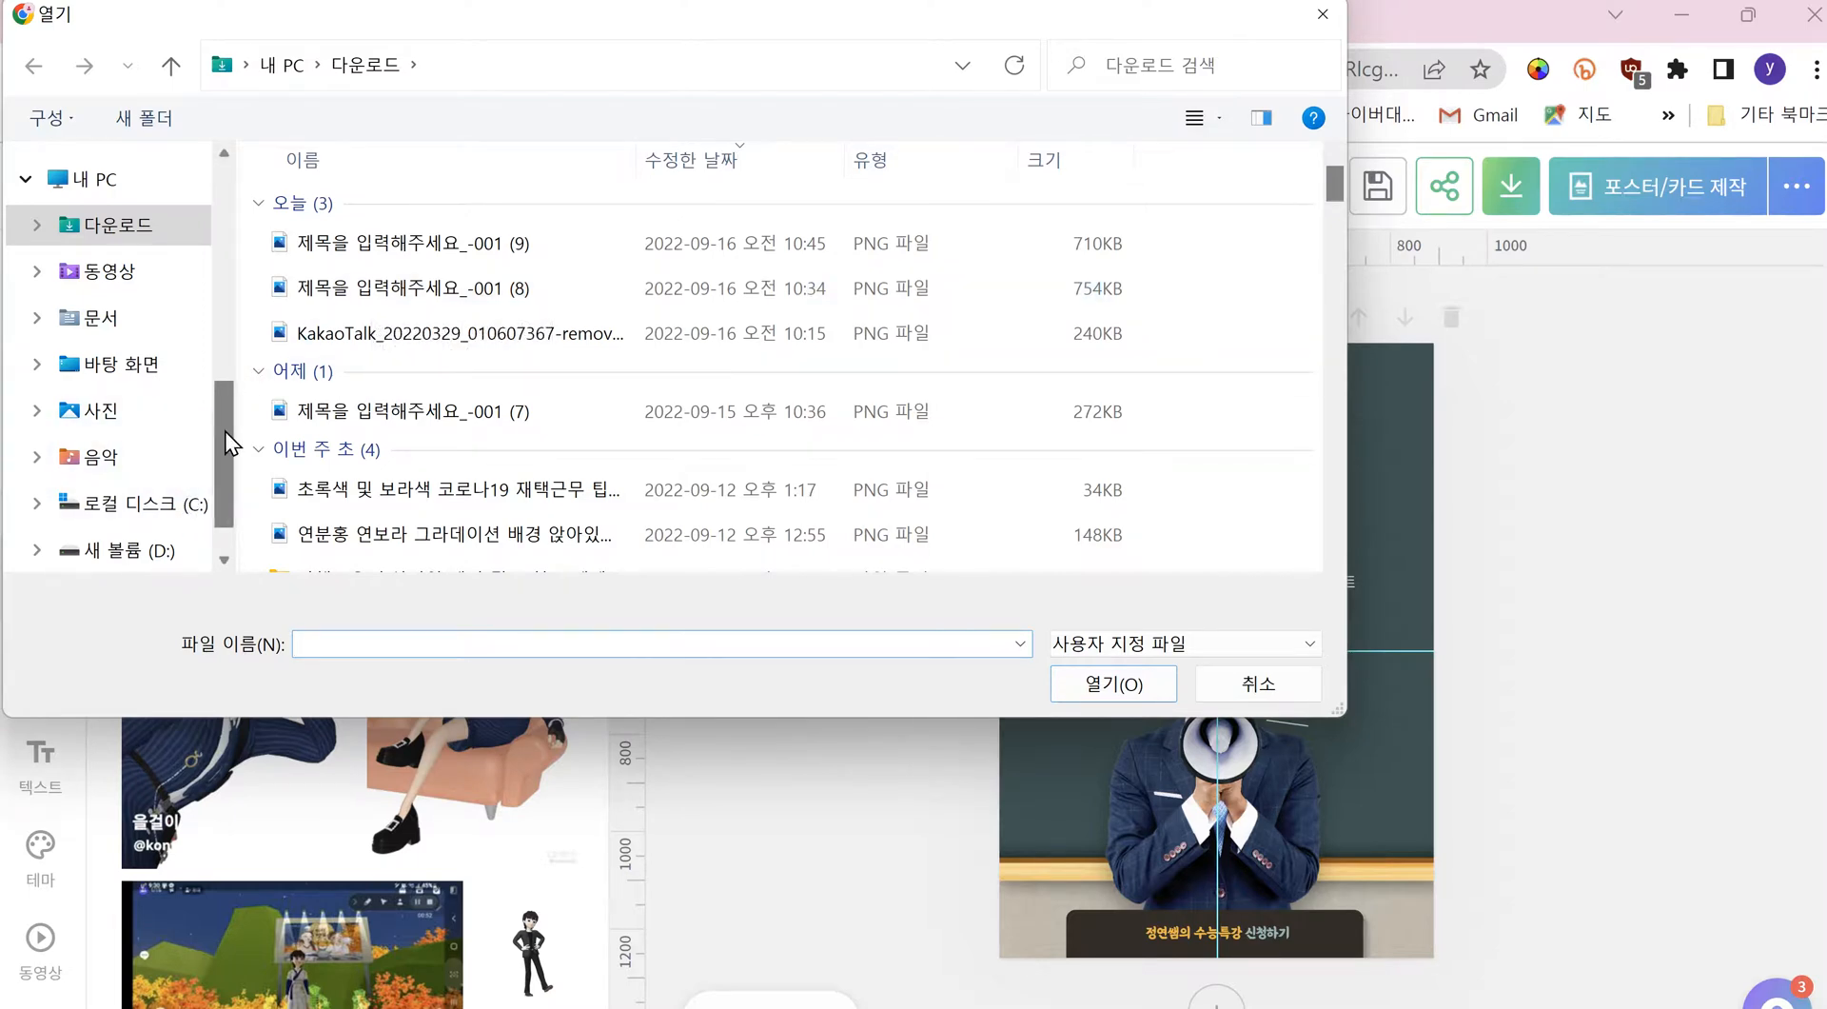
scroll(226, 431, "down", 1)
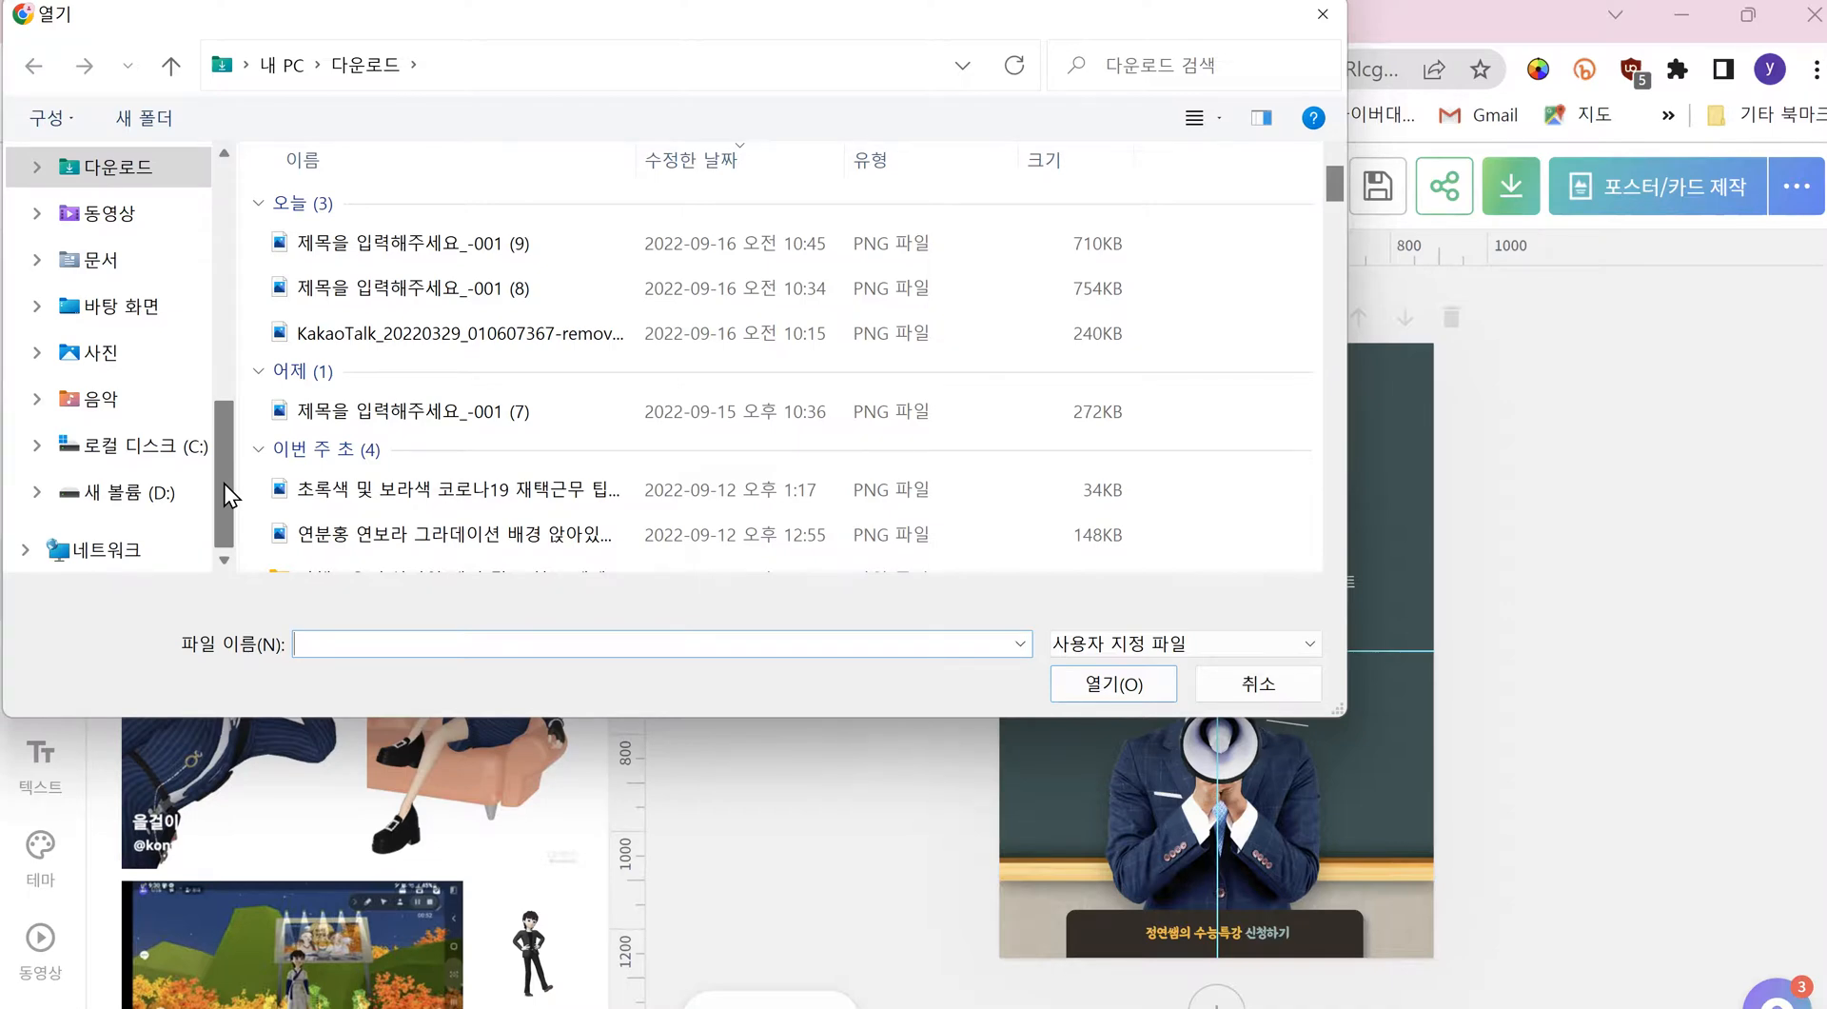
left_click(143, 497)
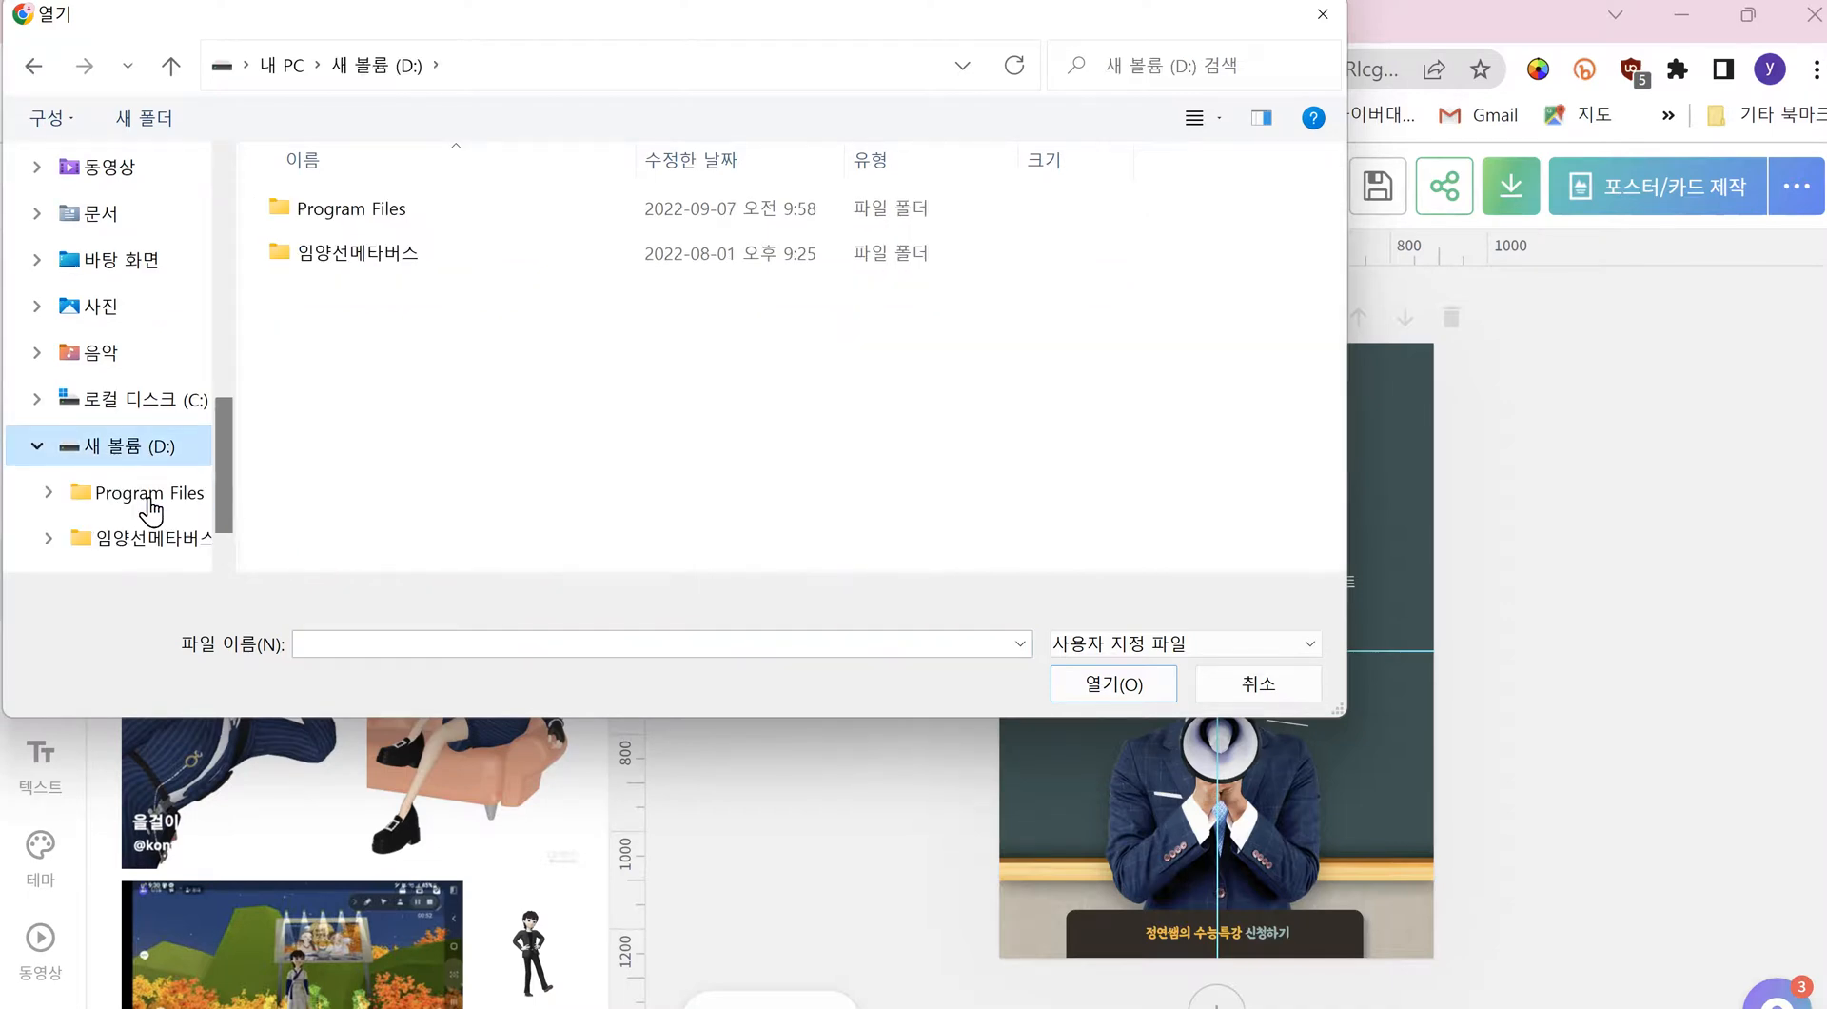
double_click(393, 254)
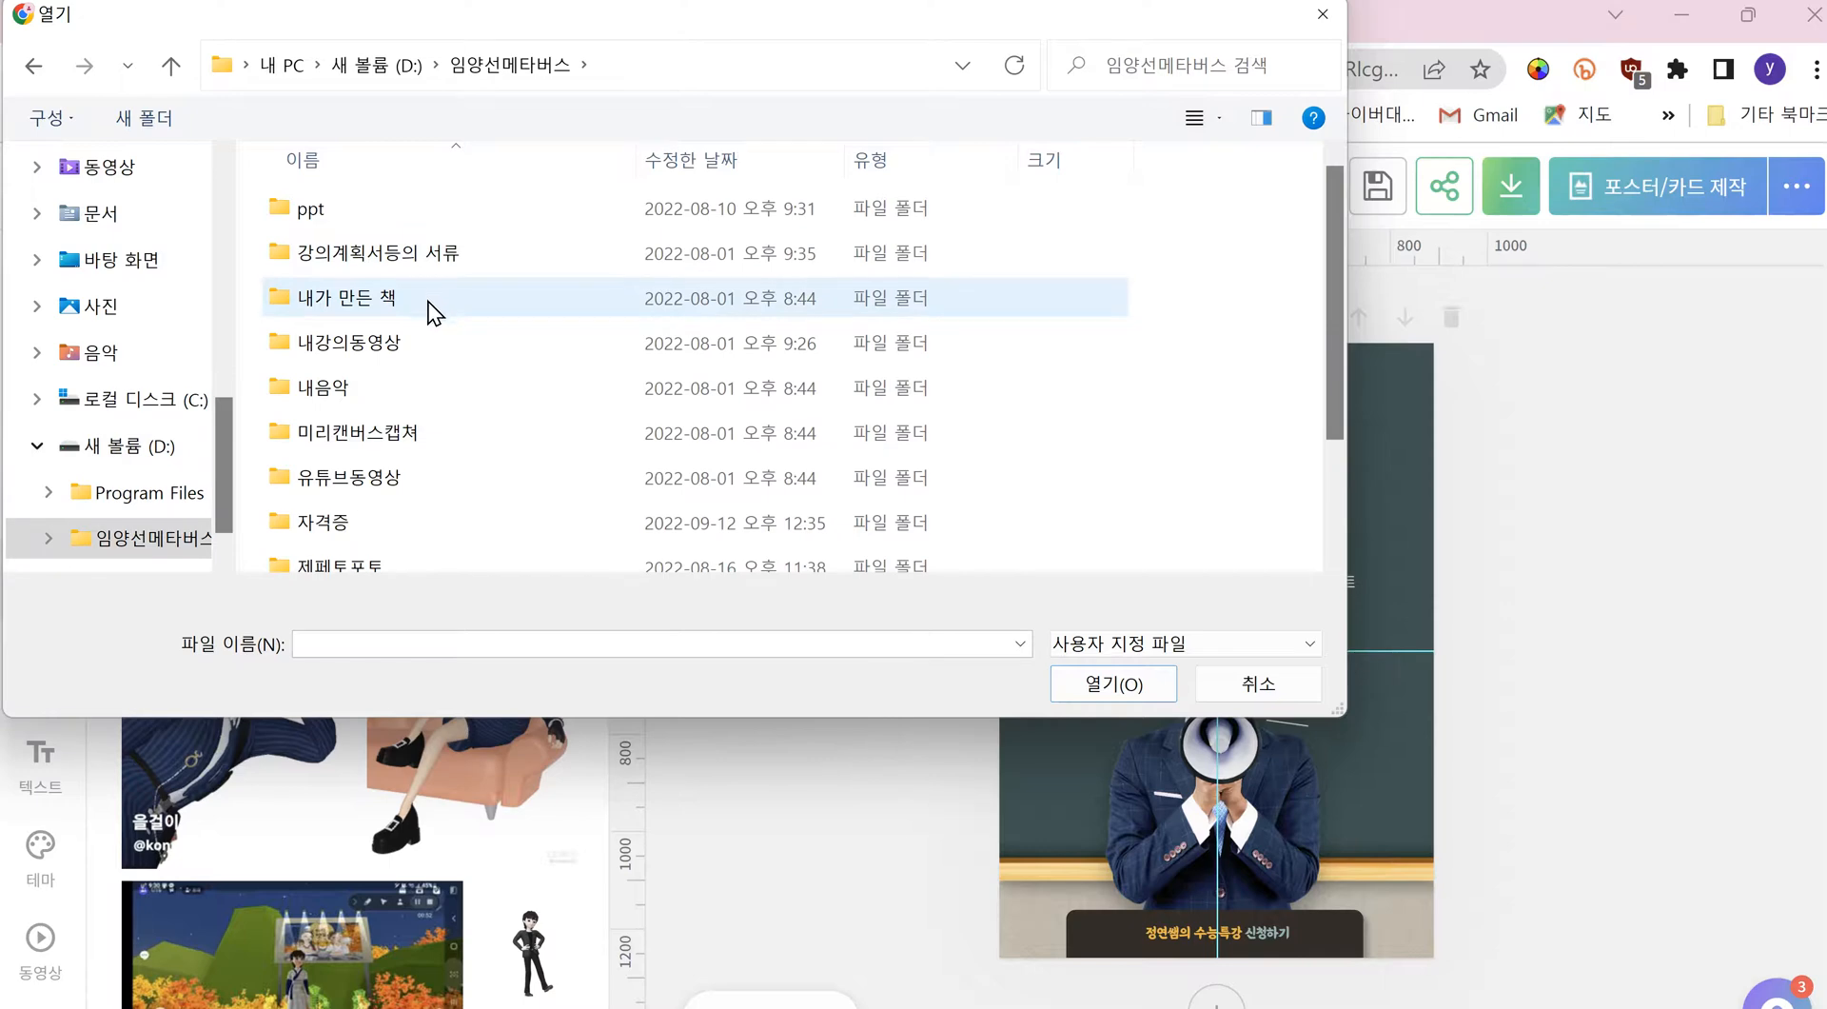
scroll(429, 301, "down", 1)
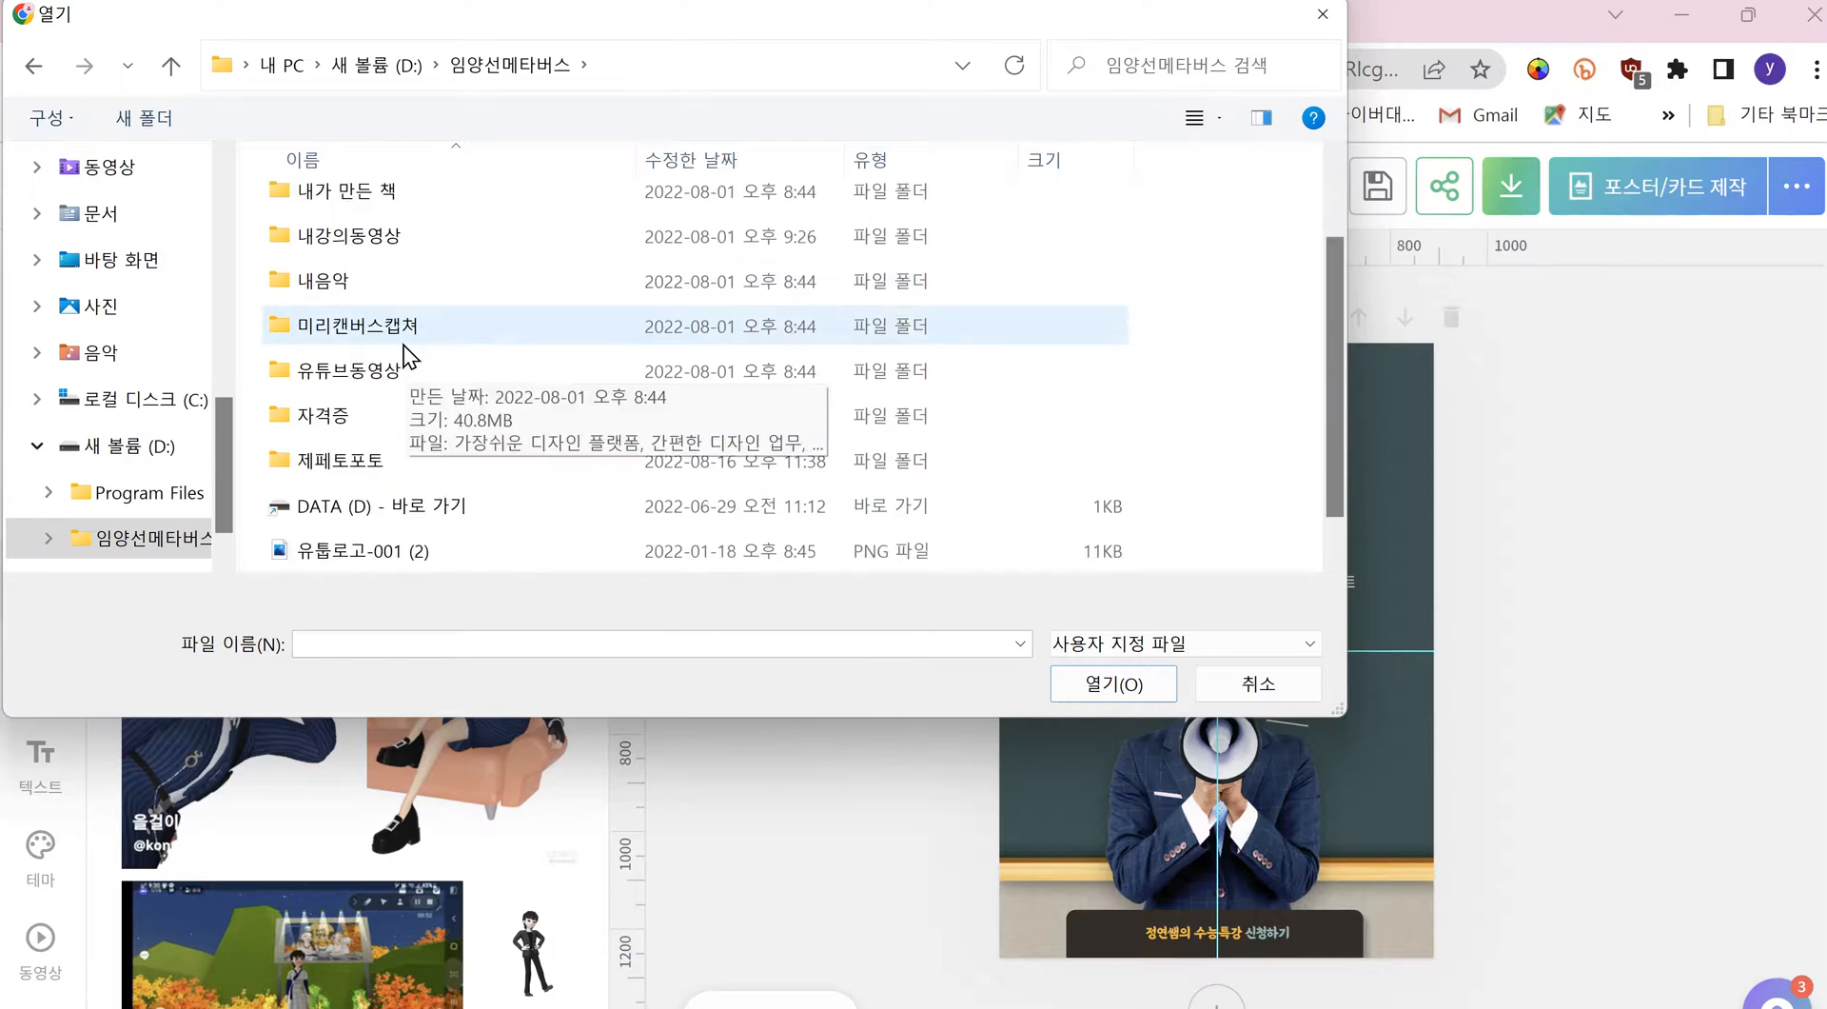
double_click(364, 466)
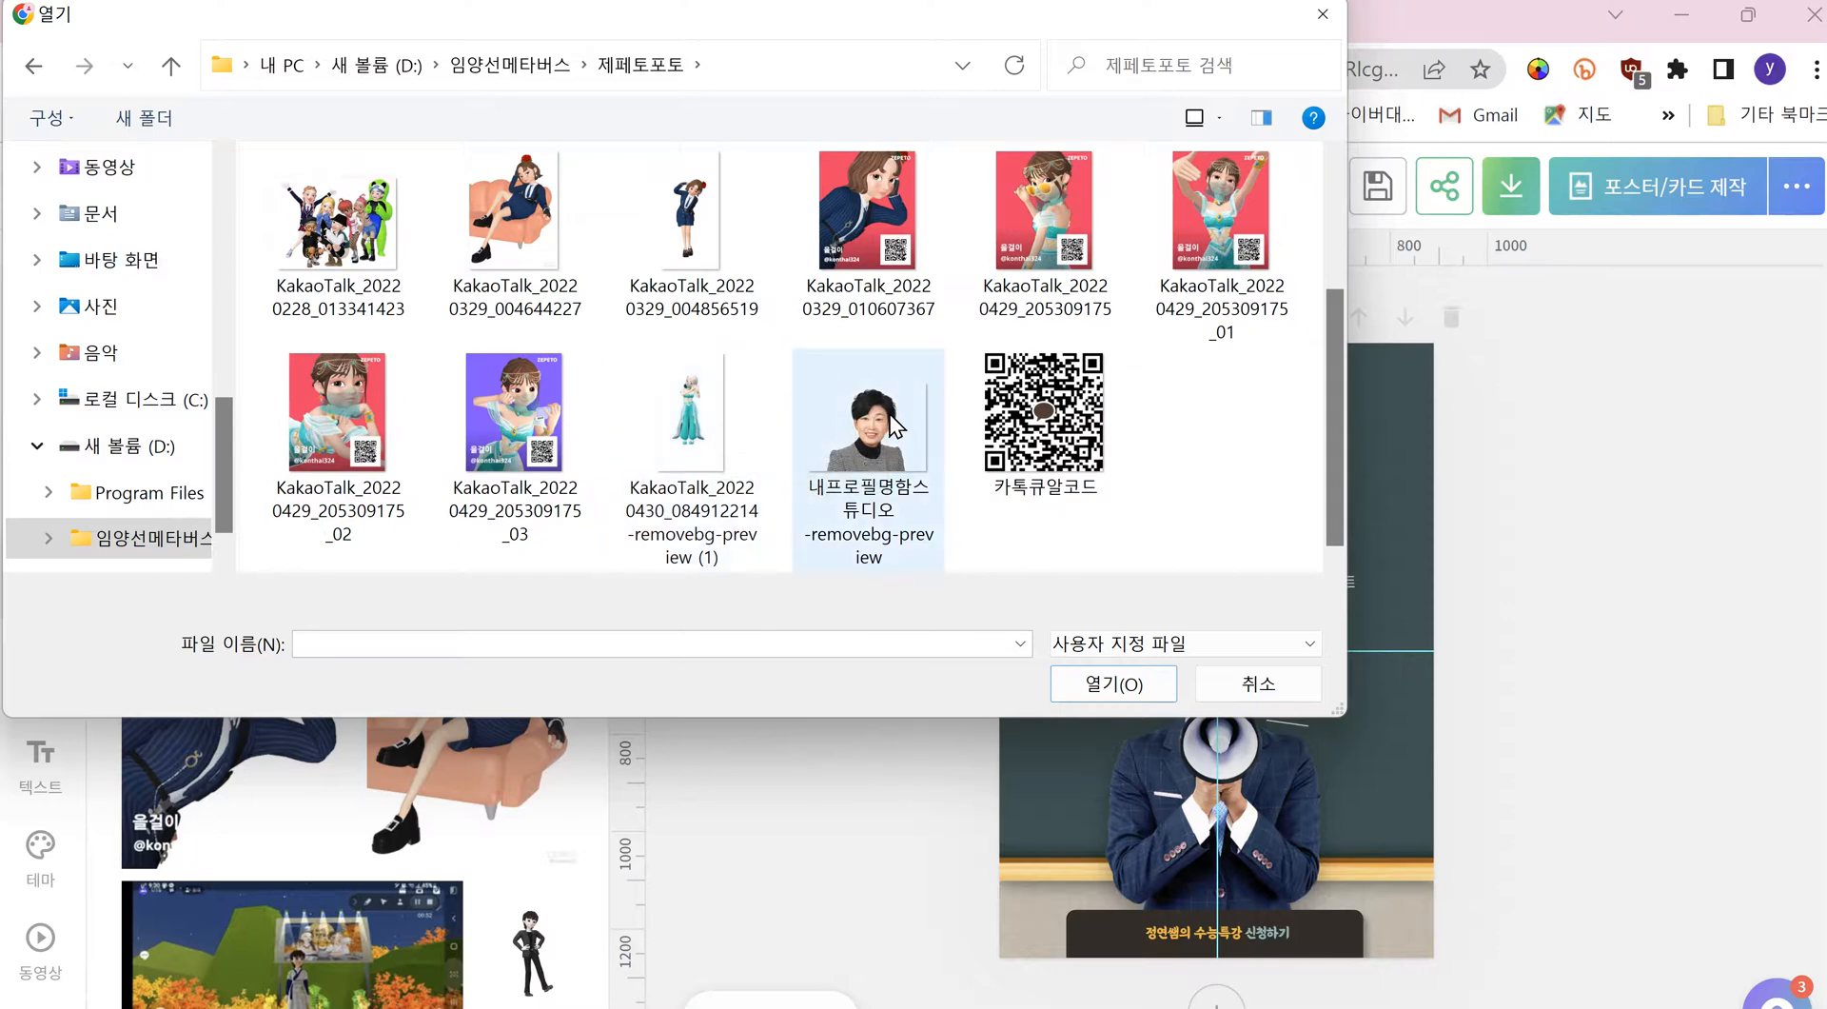
scroll(894, 429, "up", 2)
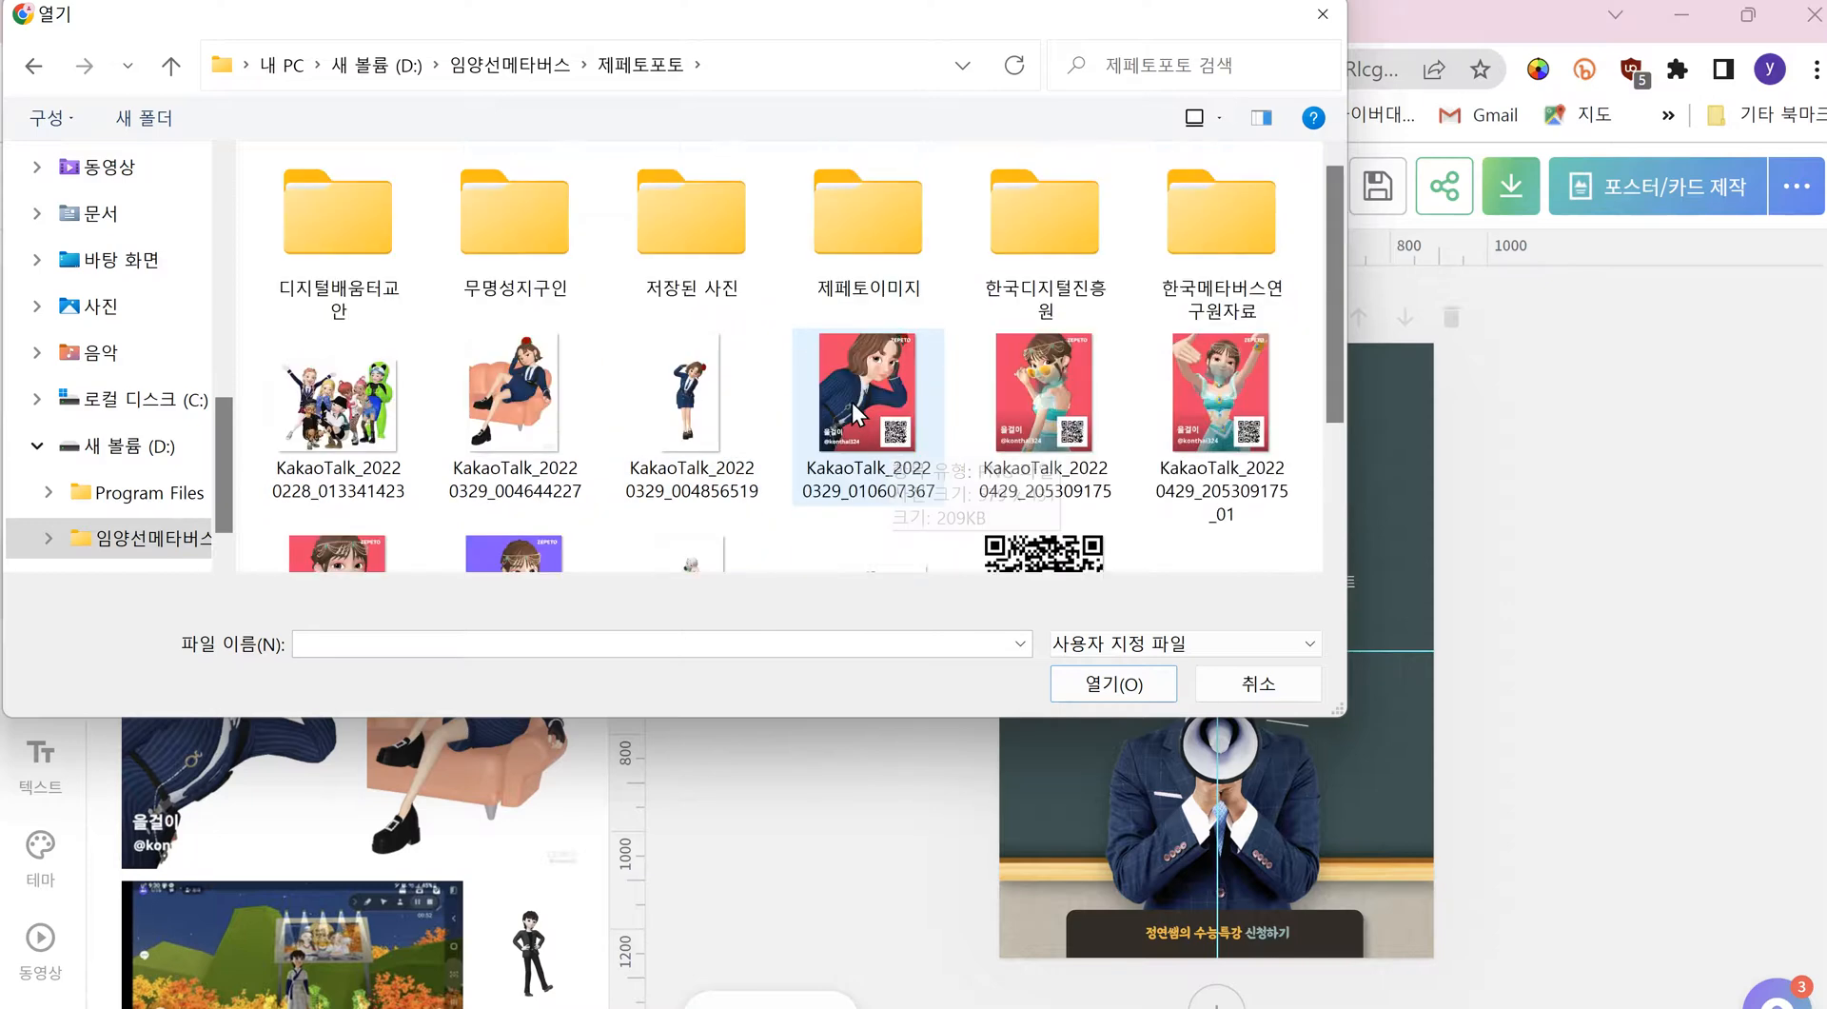
double_click(689, 237)
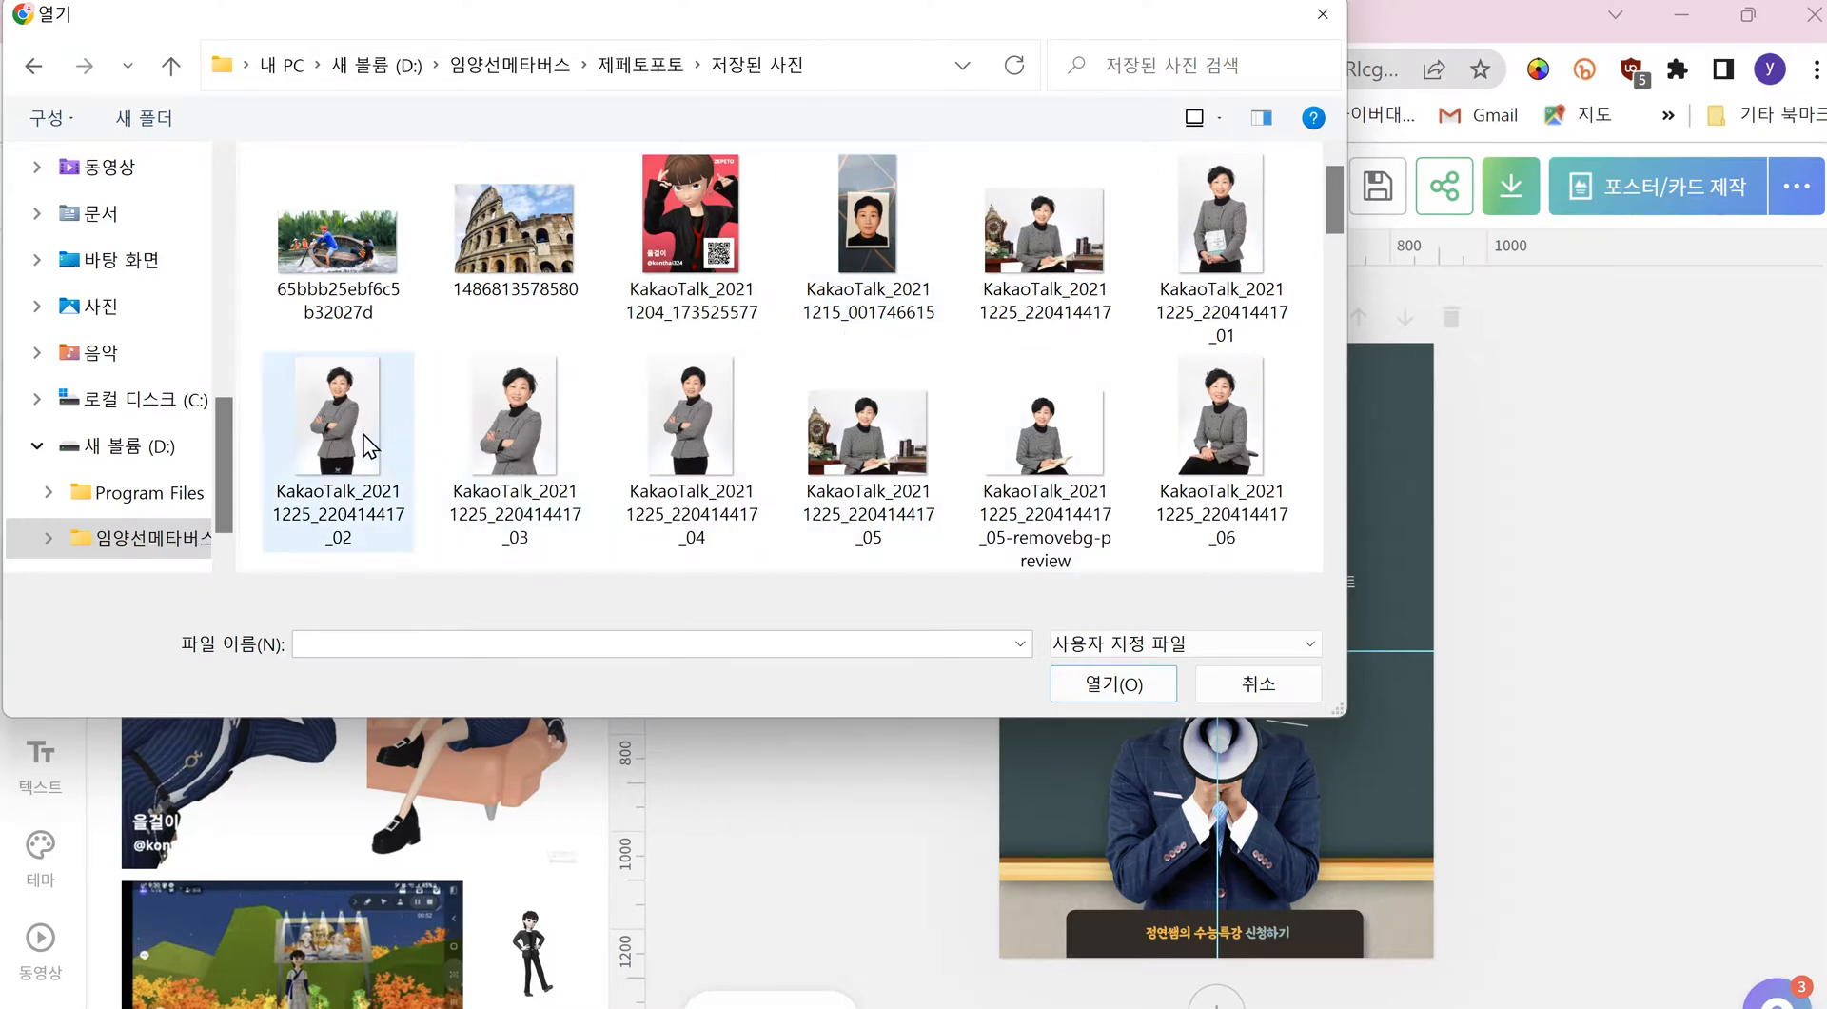
left_click(708, 426)
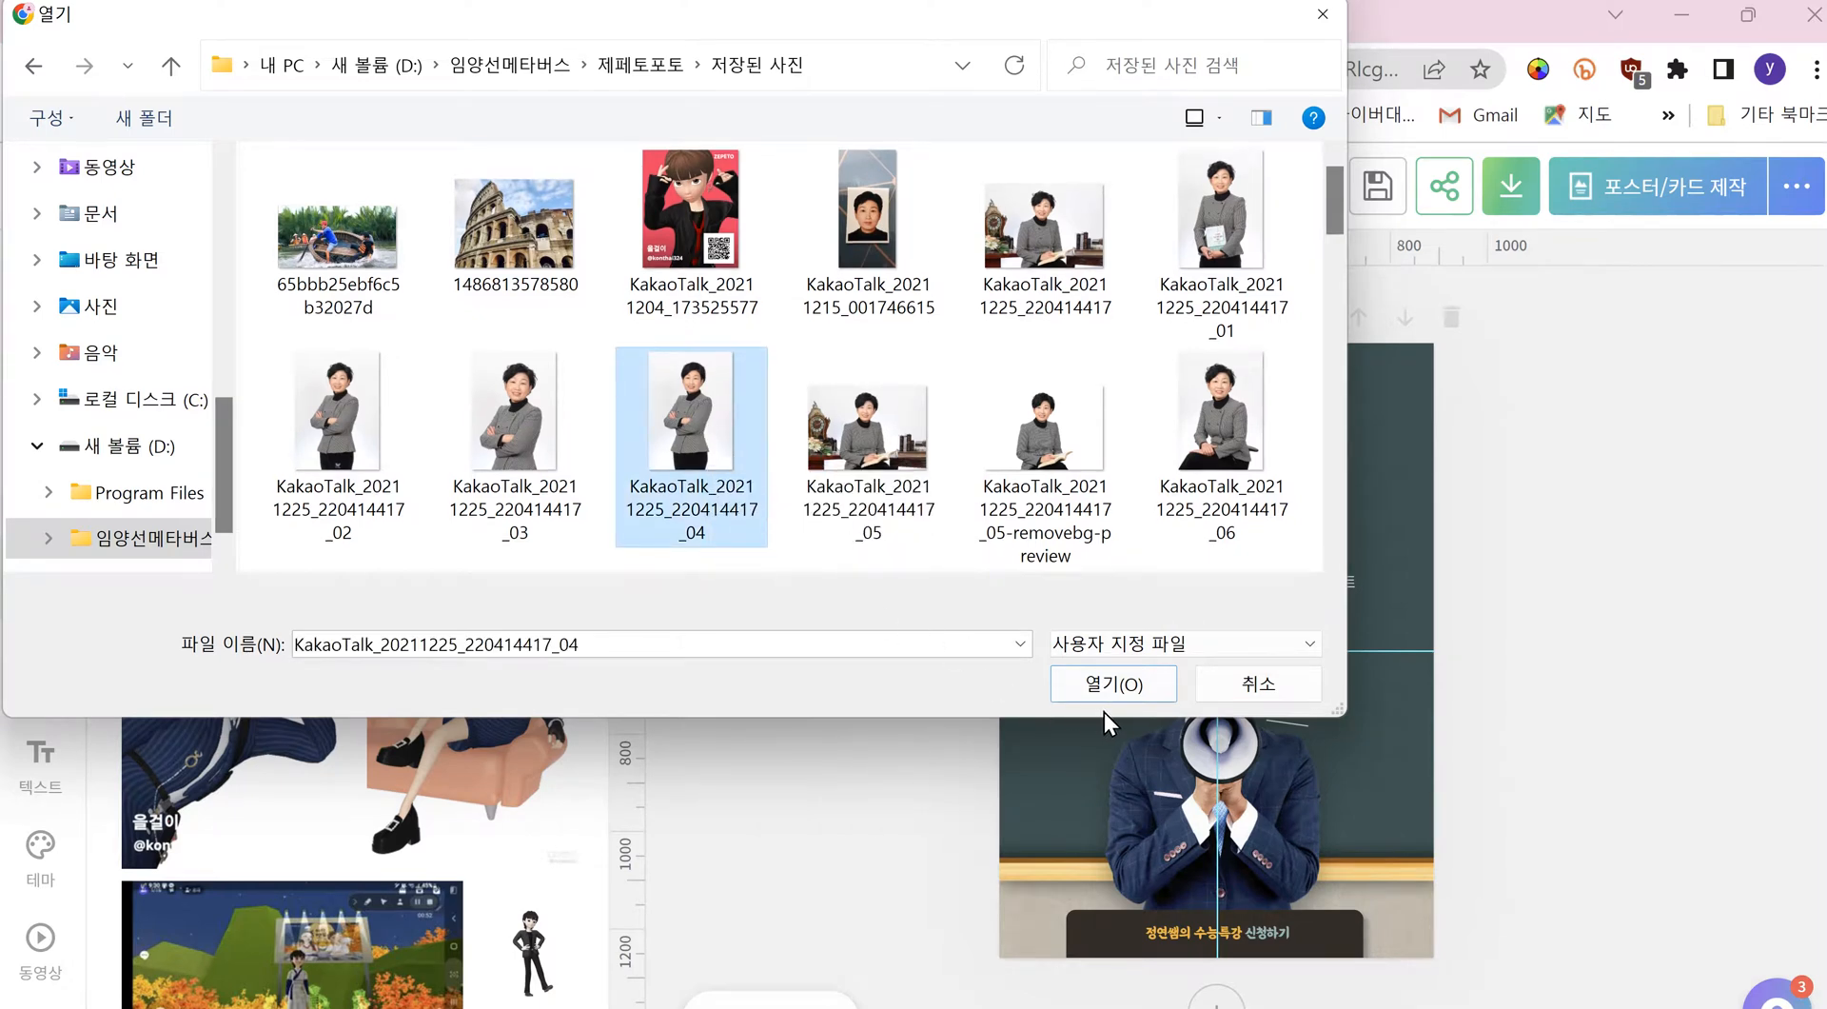
left_click(1110, 678)
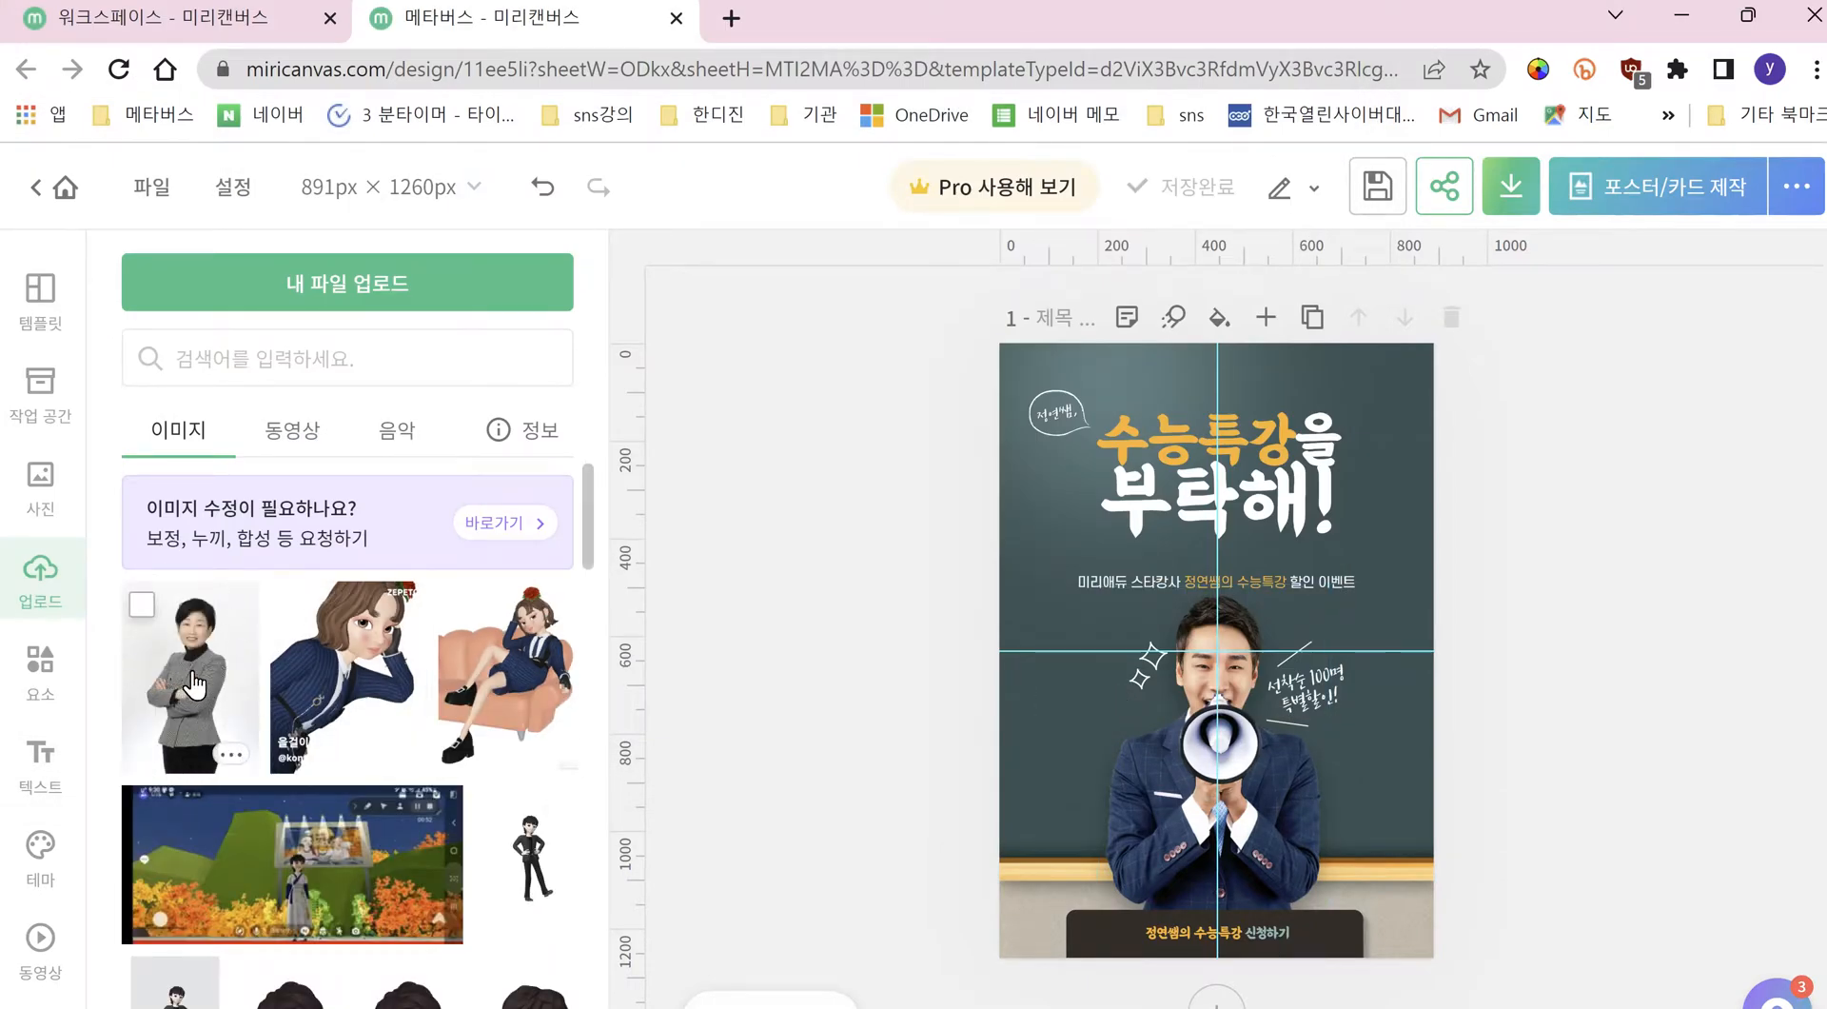
Step: Replace the template's photo of the man with the megaphone by the uploaded portrait of the woman in the grey jacket
left_click_drag(194, 683, 1197, 799)
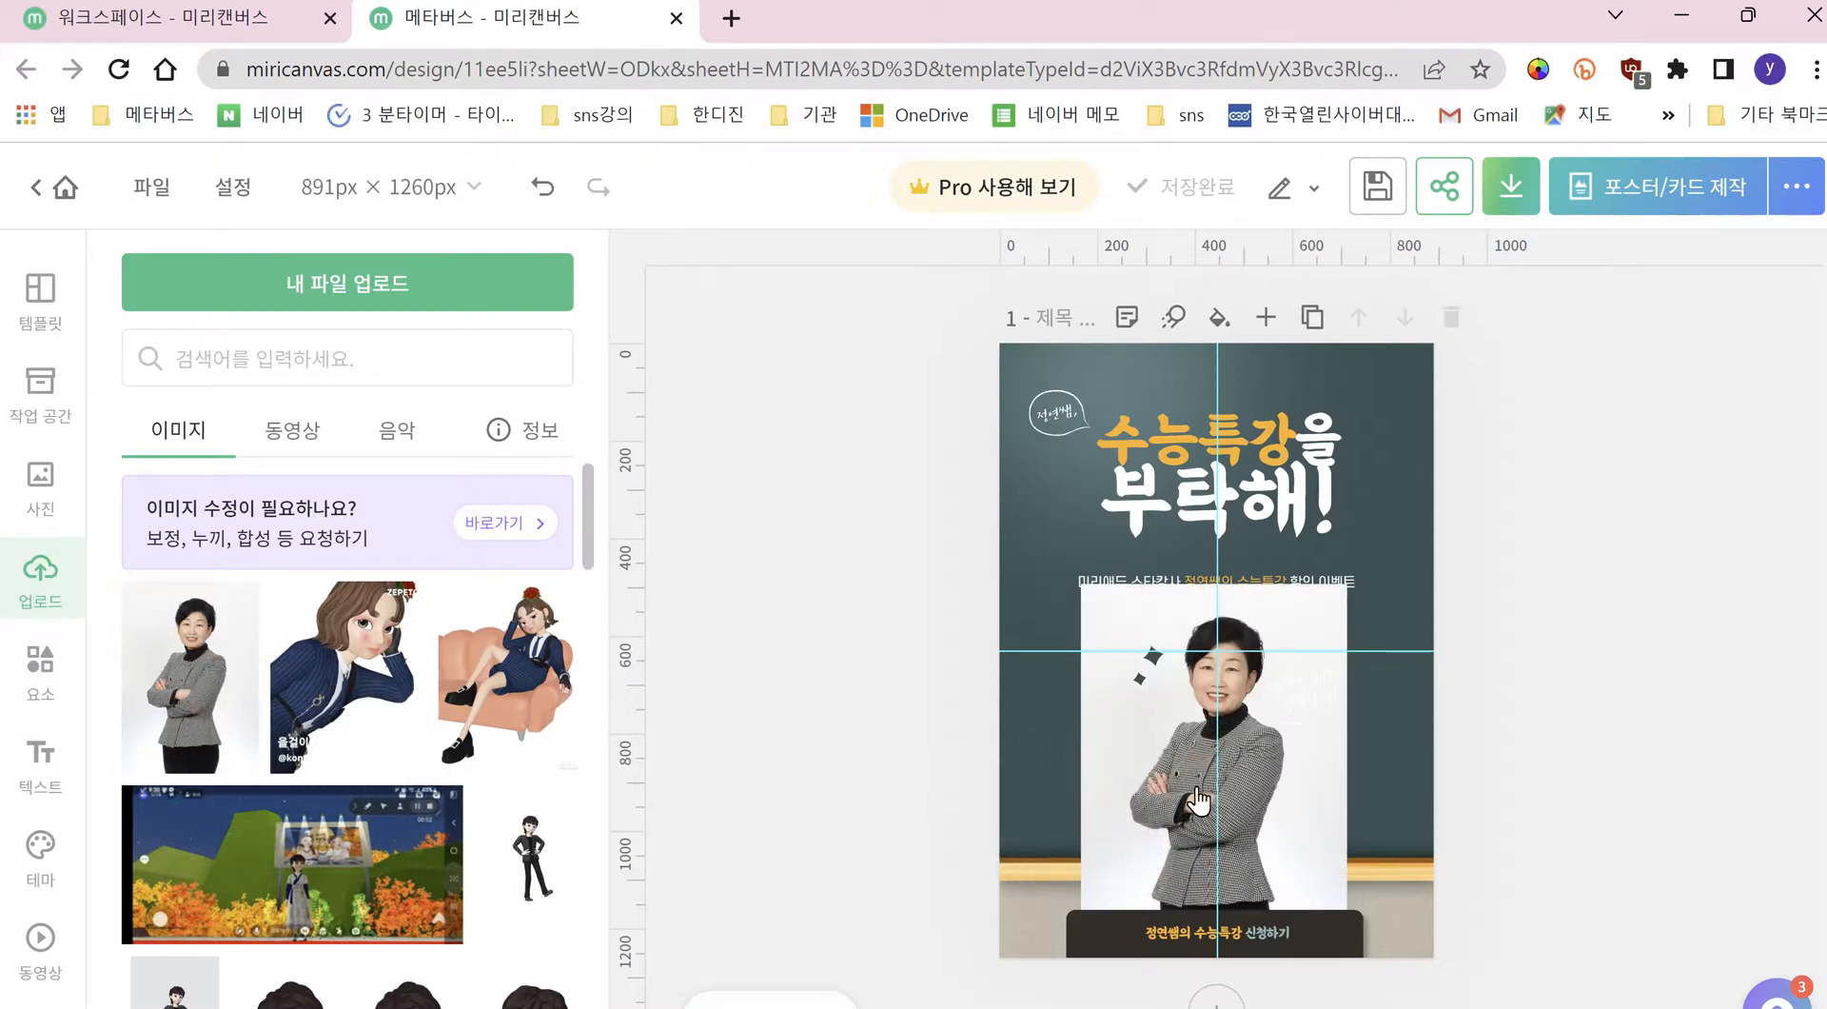
left_click(1198, 799)
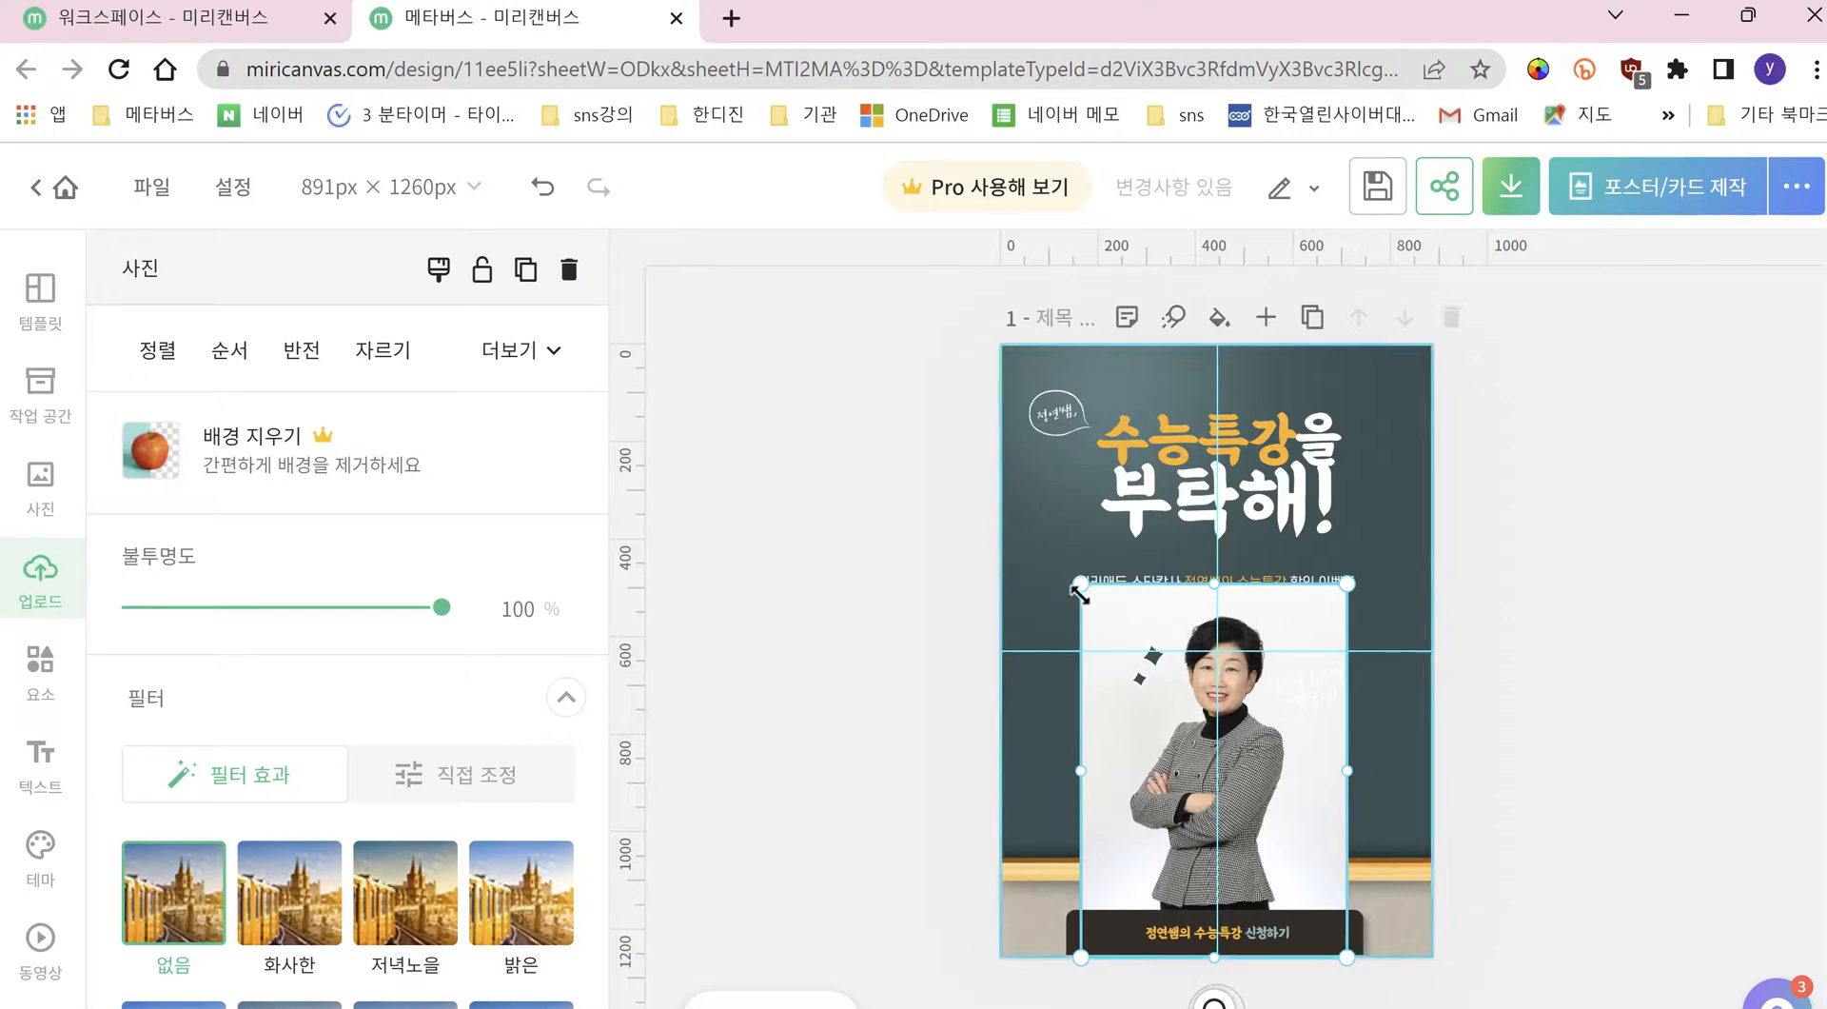
left_click(963, 555)
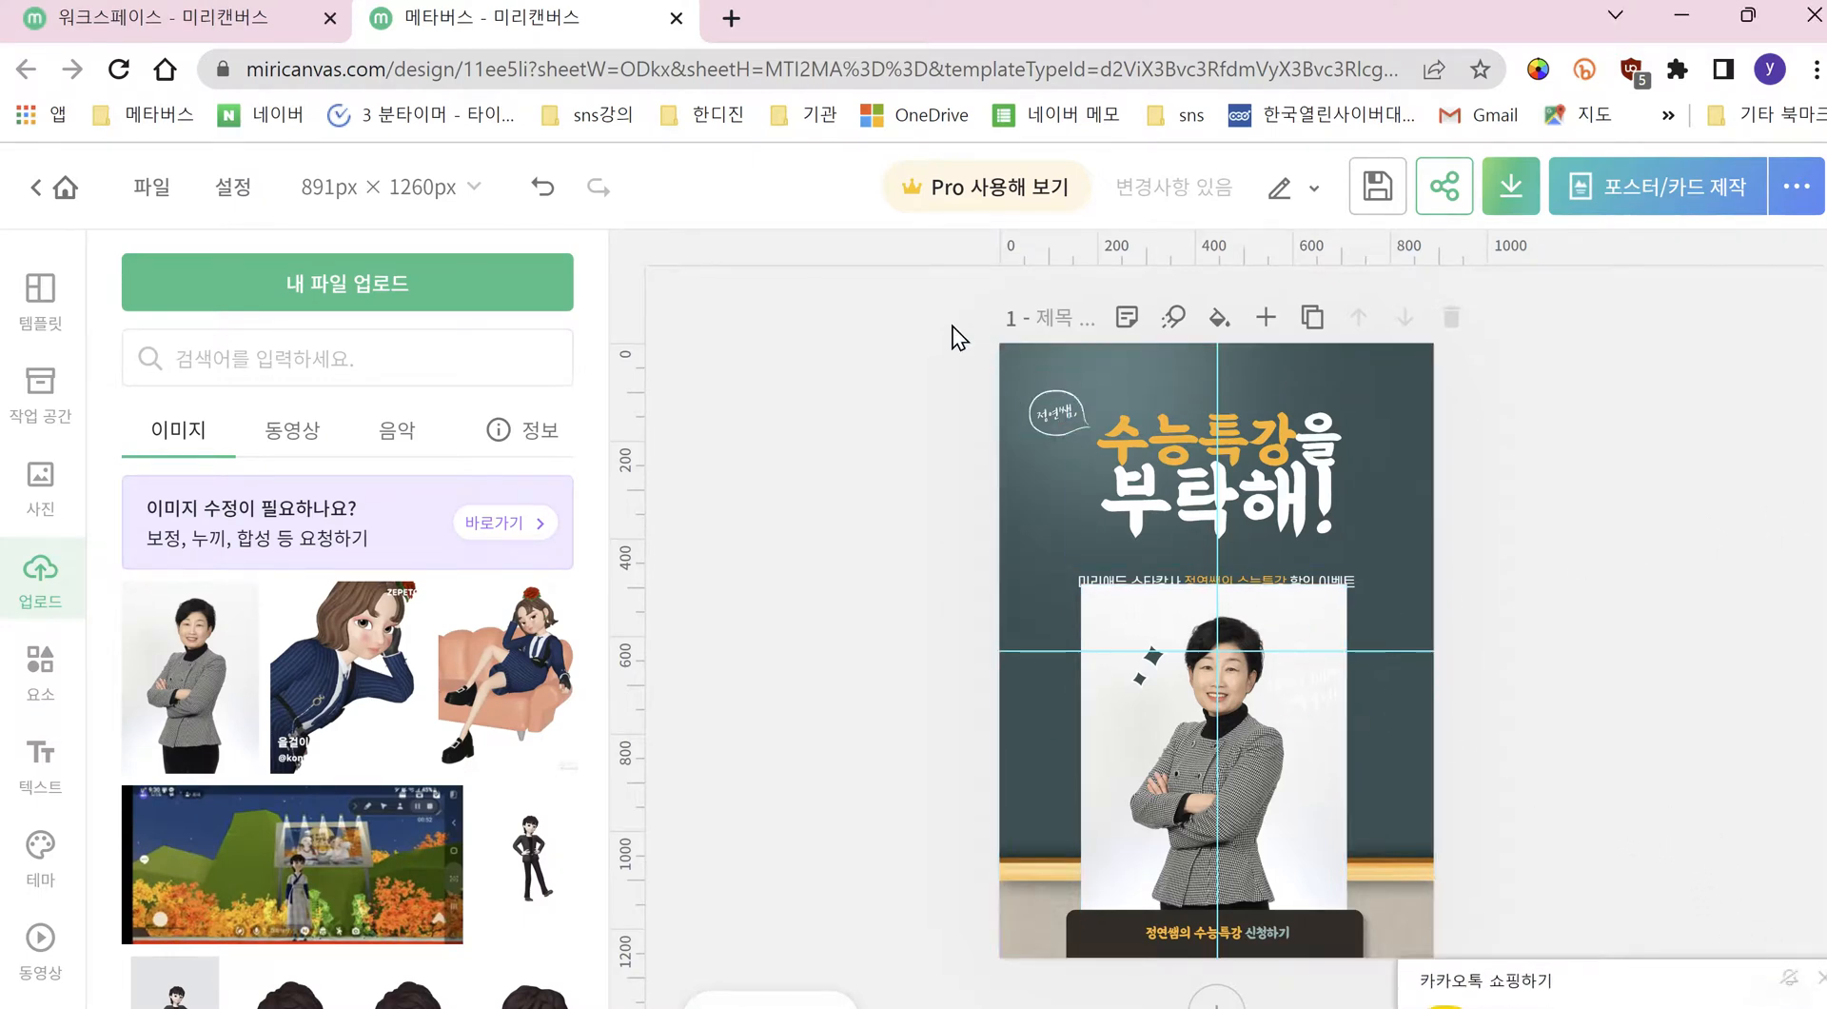
Step: Delete the placed portrait from the poster, then undo both the deletion and the photo replacement
left_click(1190, 618)
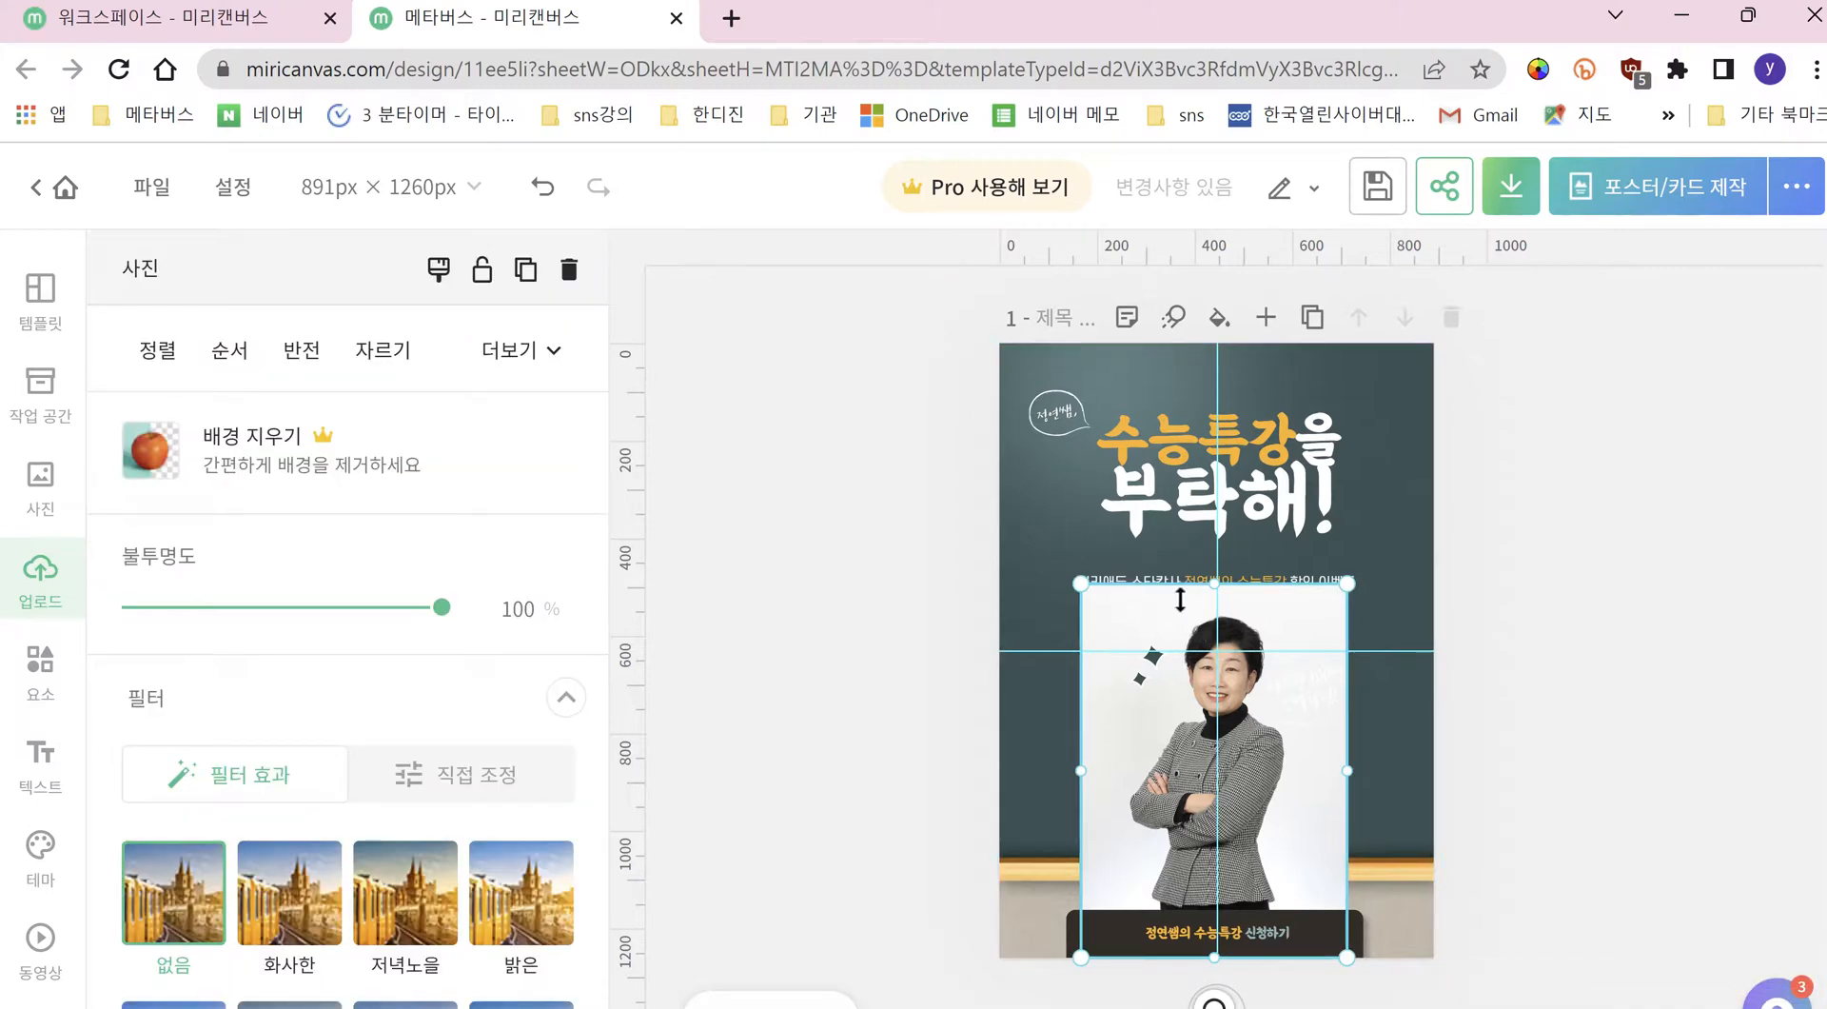
left_click(569, 269)
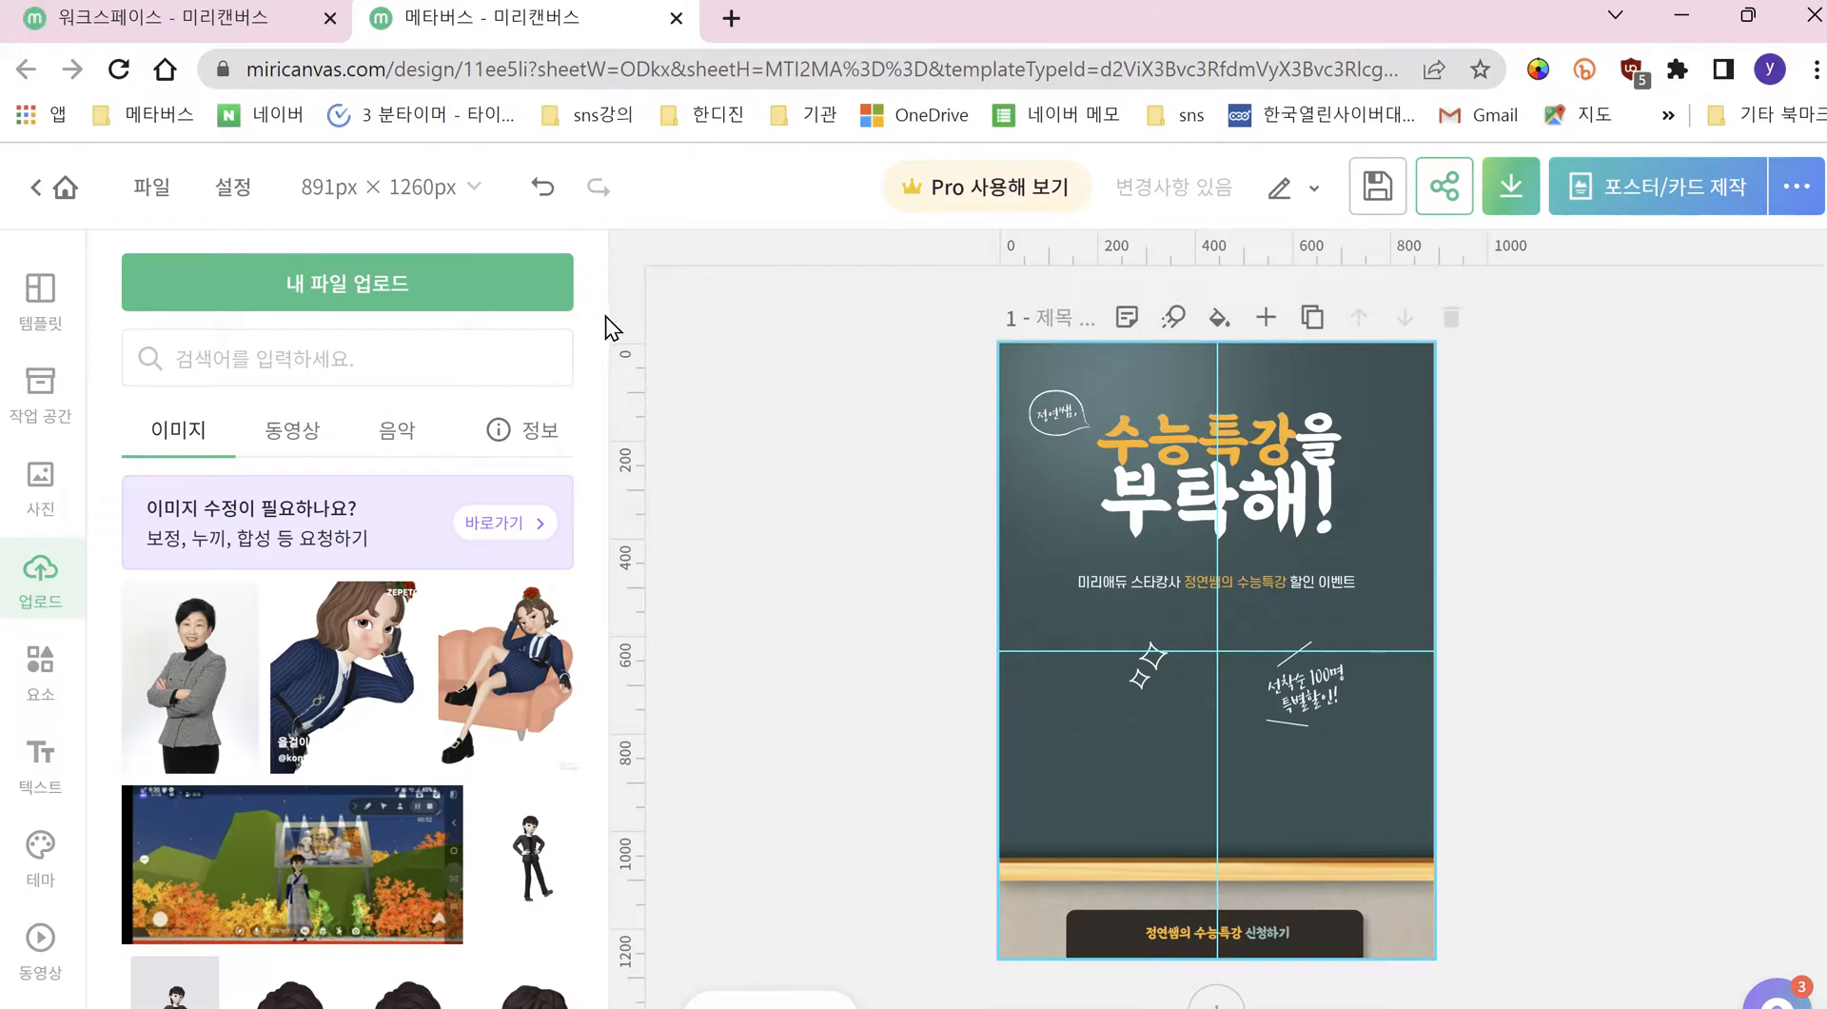
left_click(746, 325)
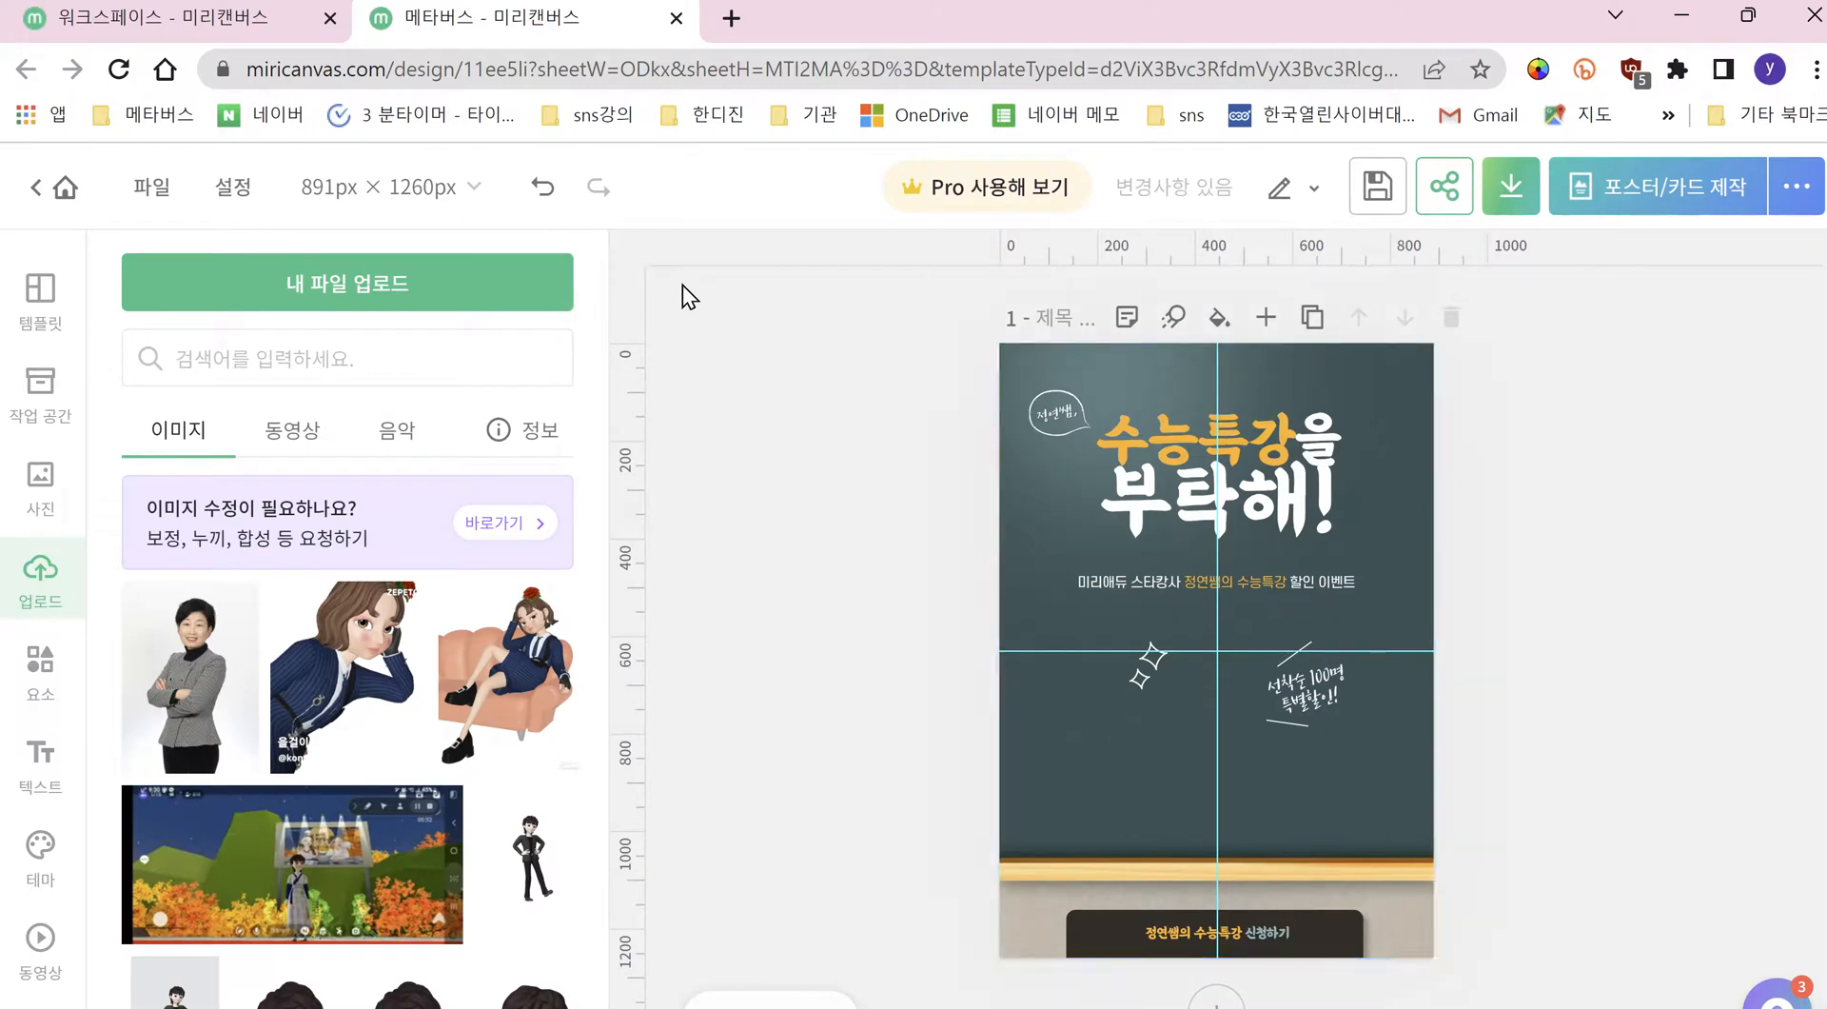
left_click(546, 196)
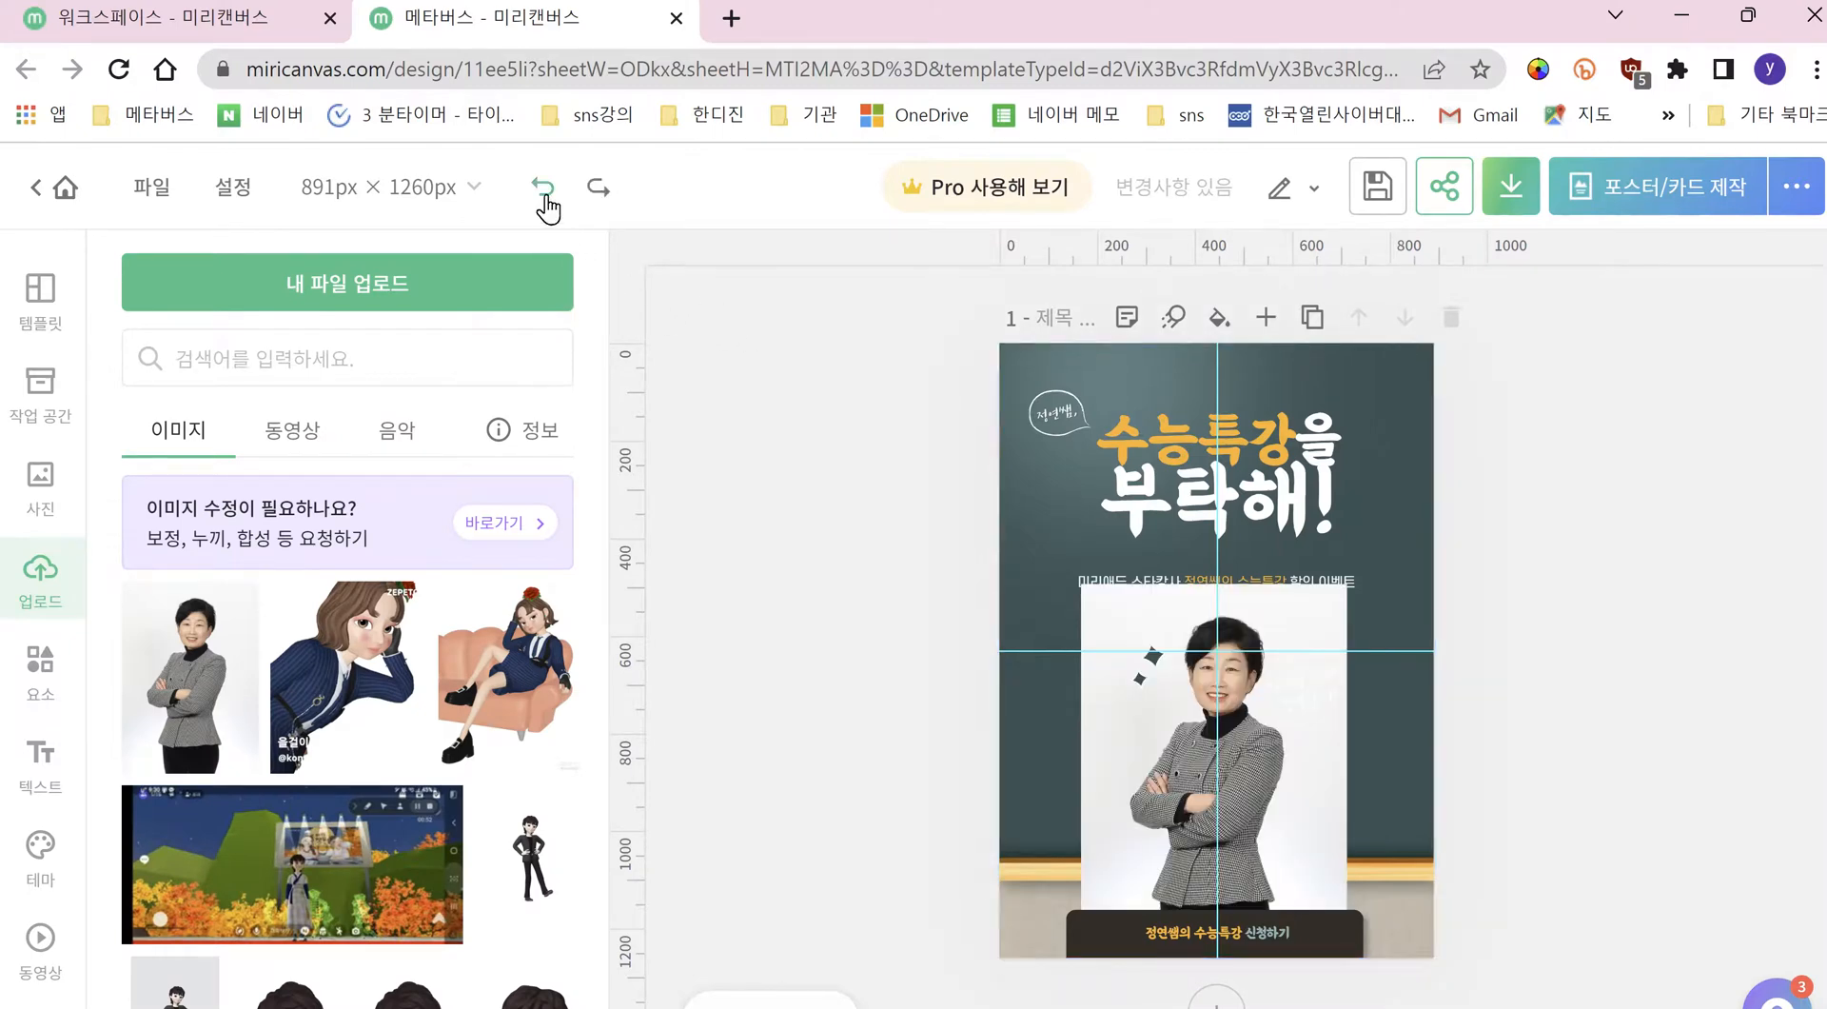
left_click(546, 198)
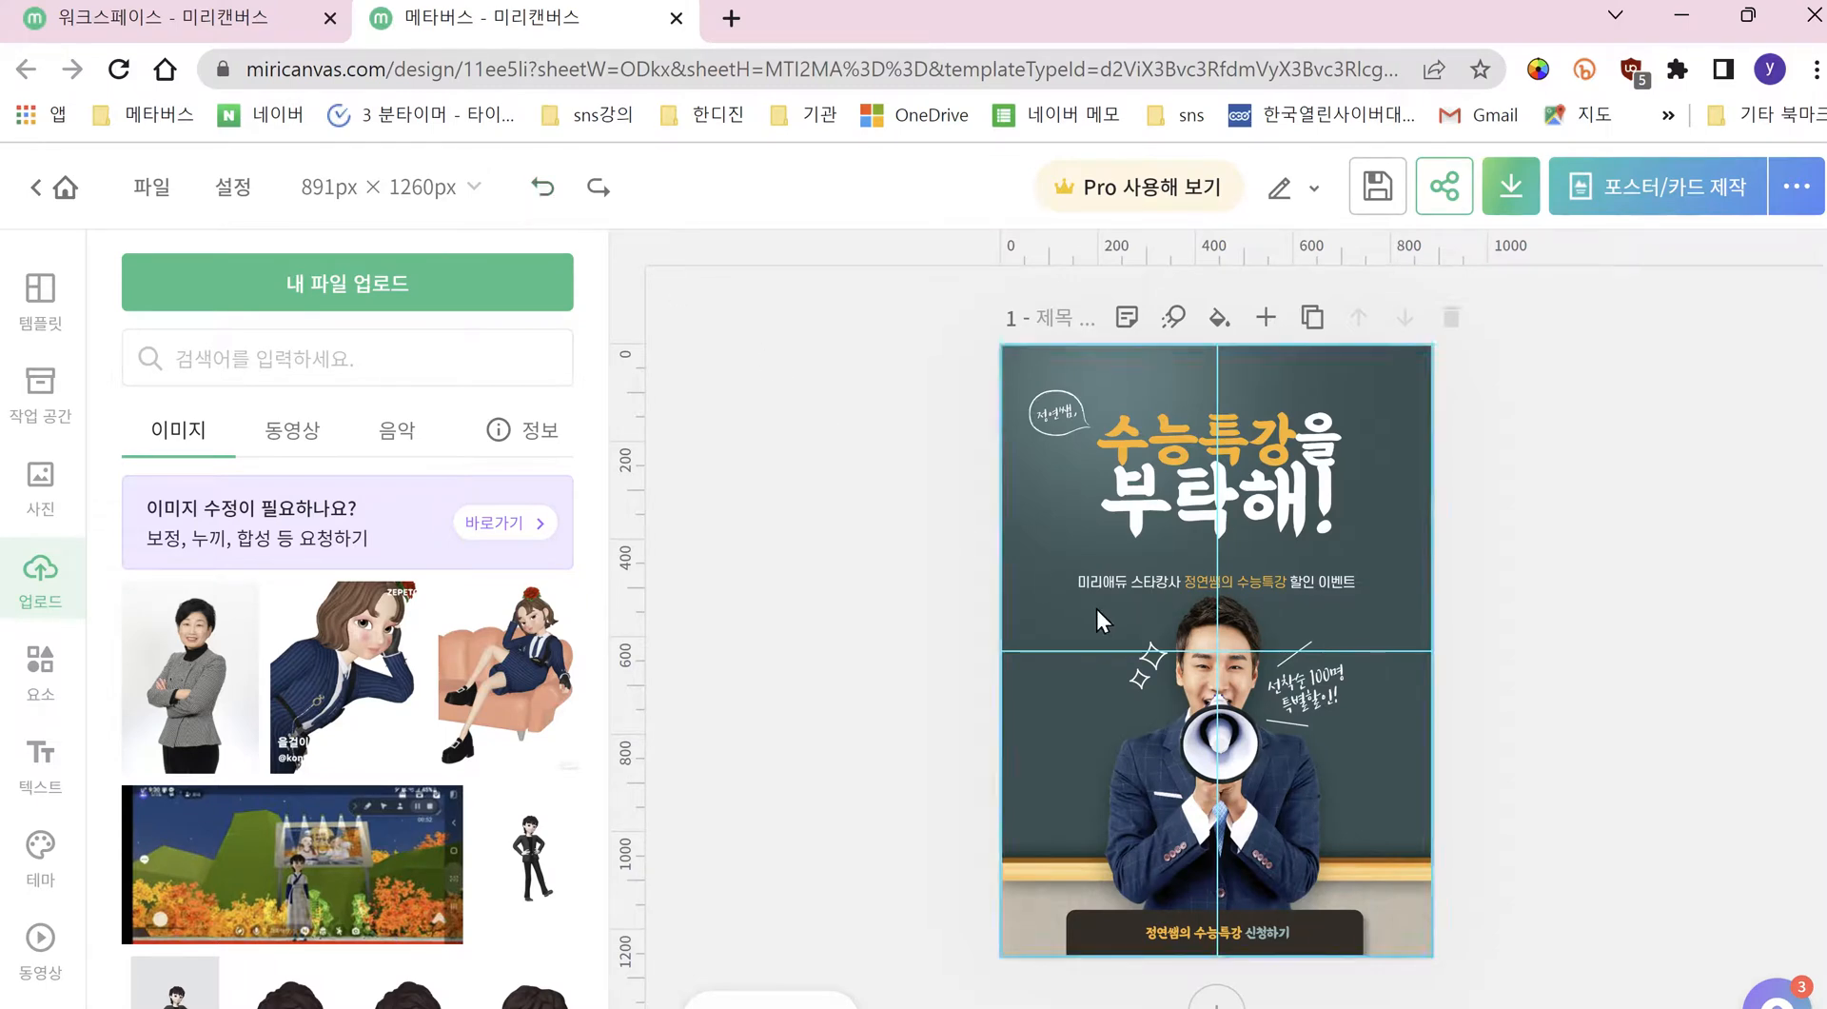
Step: Delete the photo of the man with the megaphone and undo the deletion, doing this twice
left_click(1233, 676)
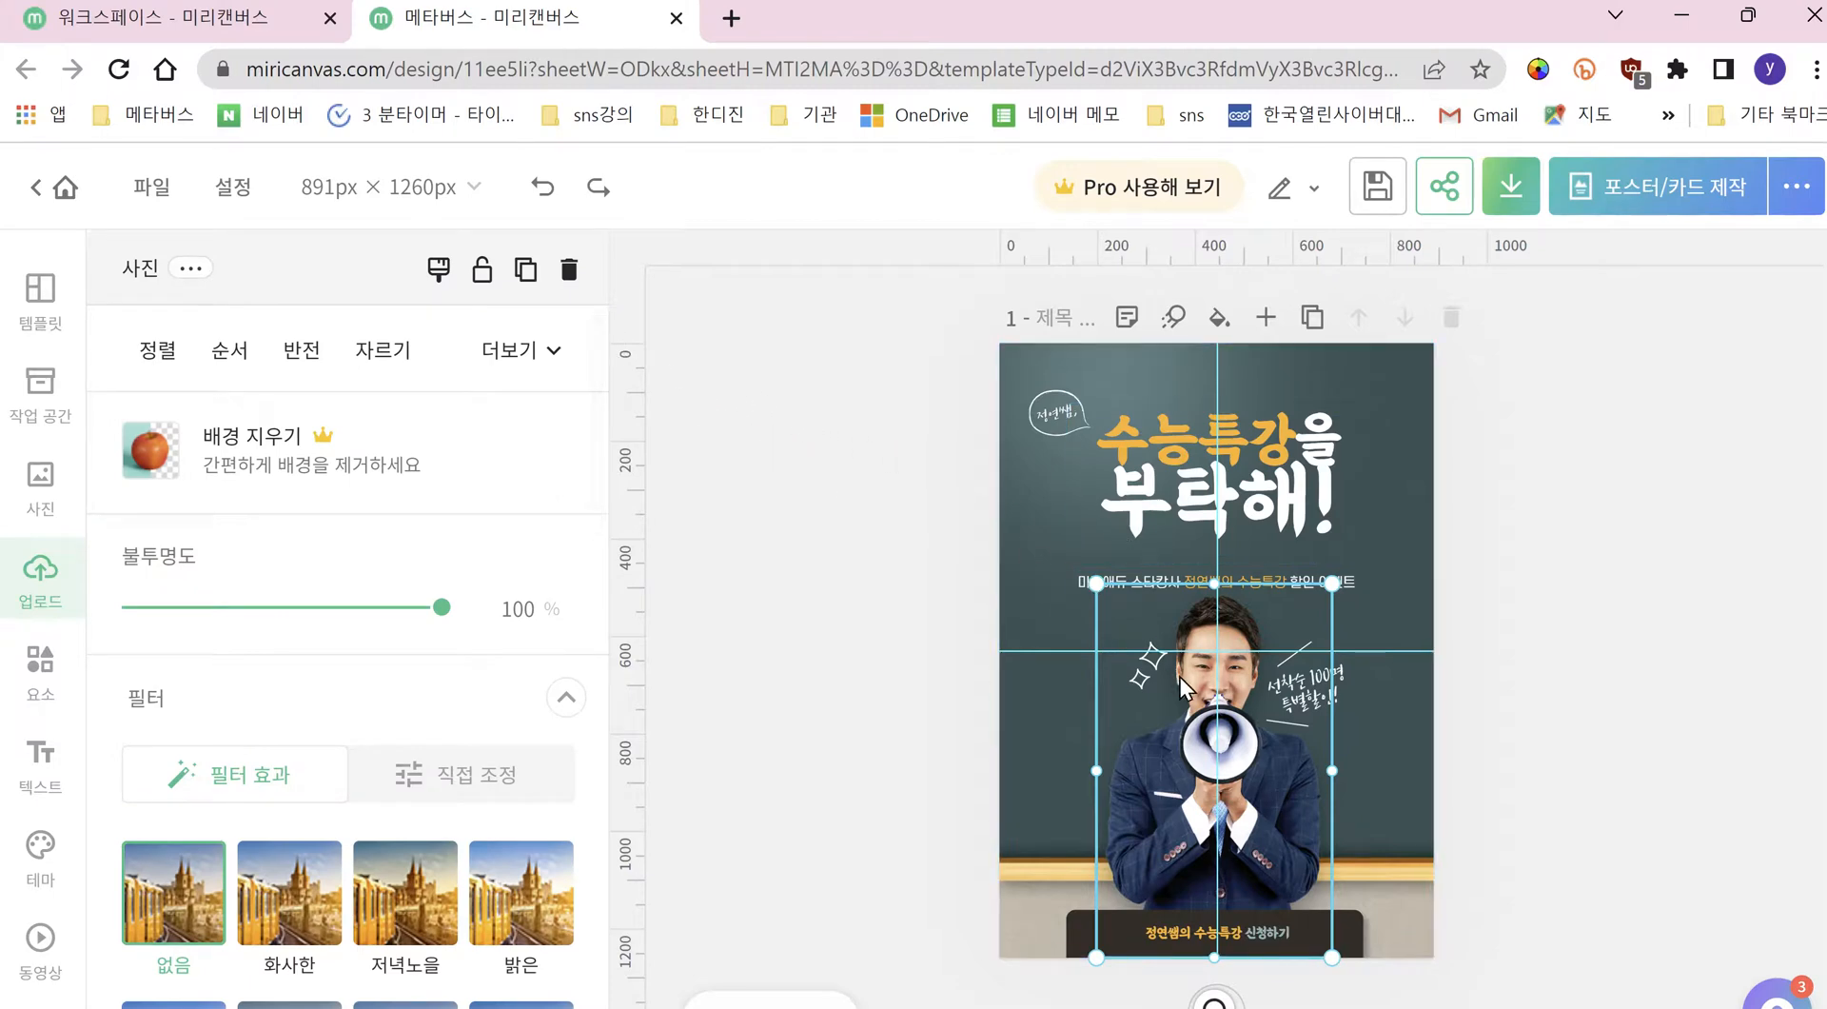
key("Delete")
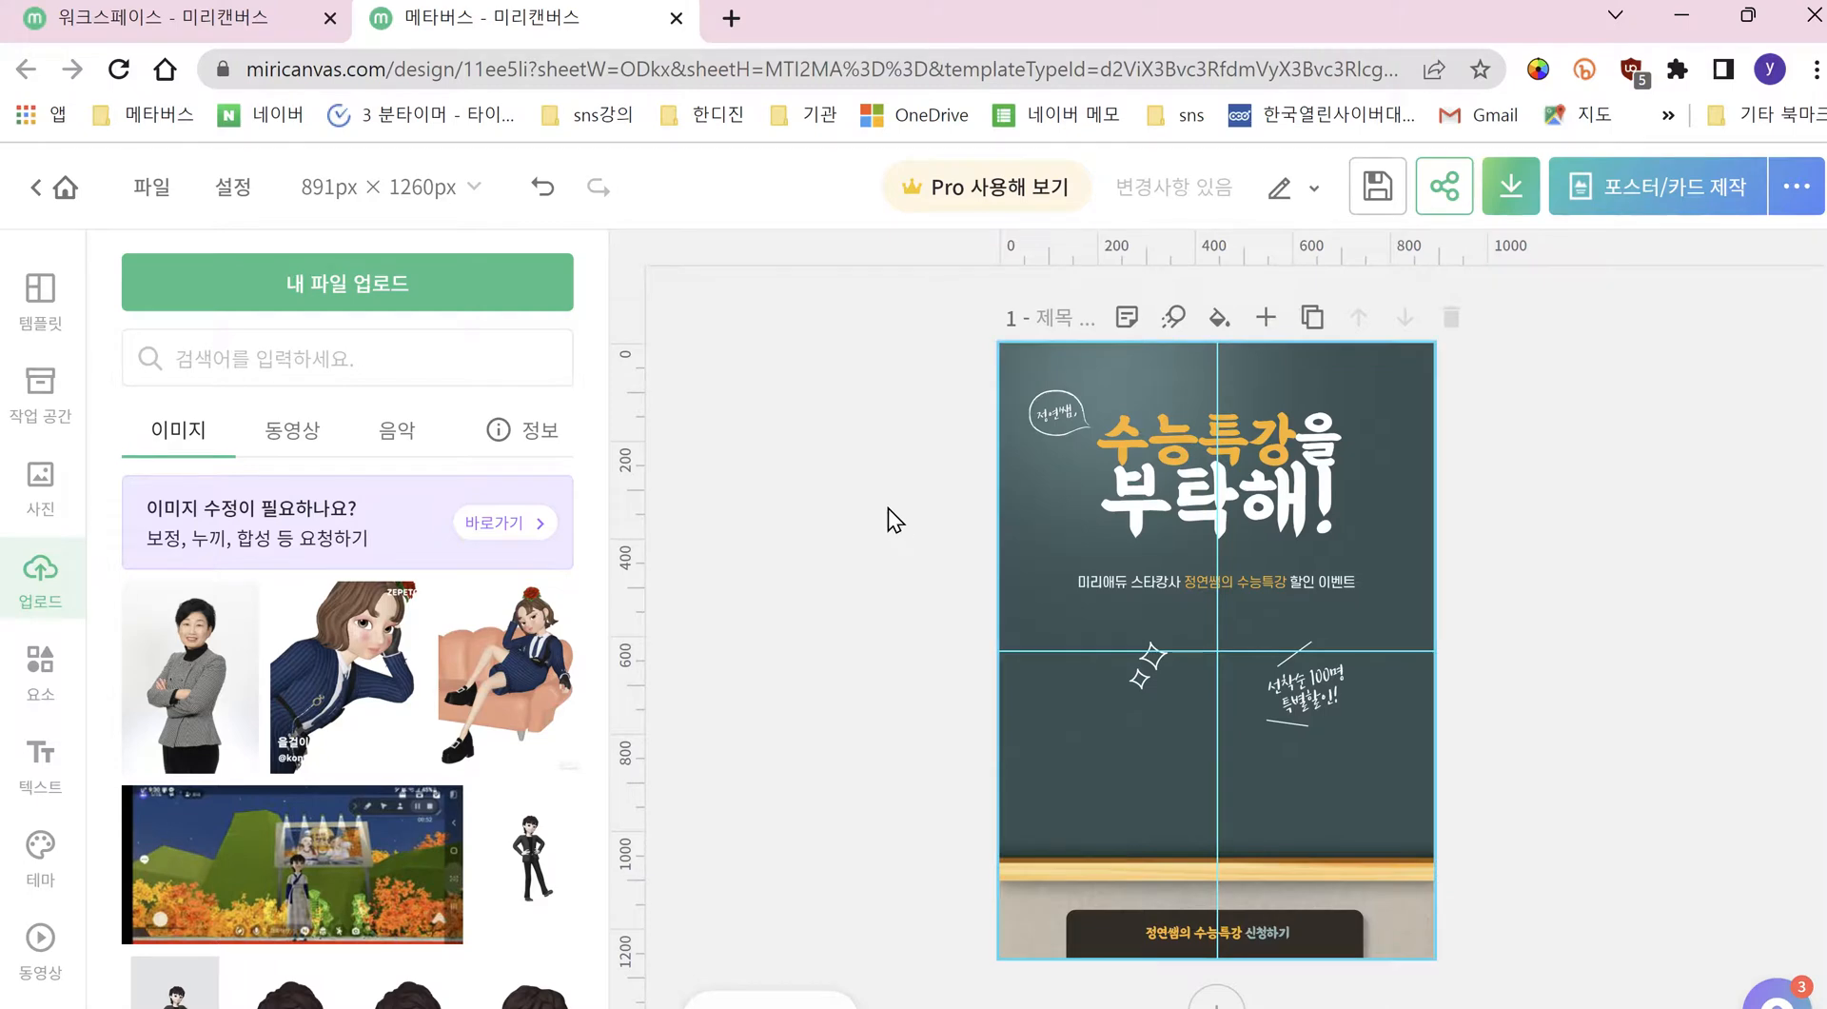
left_click(542, 187)
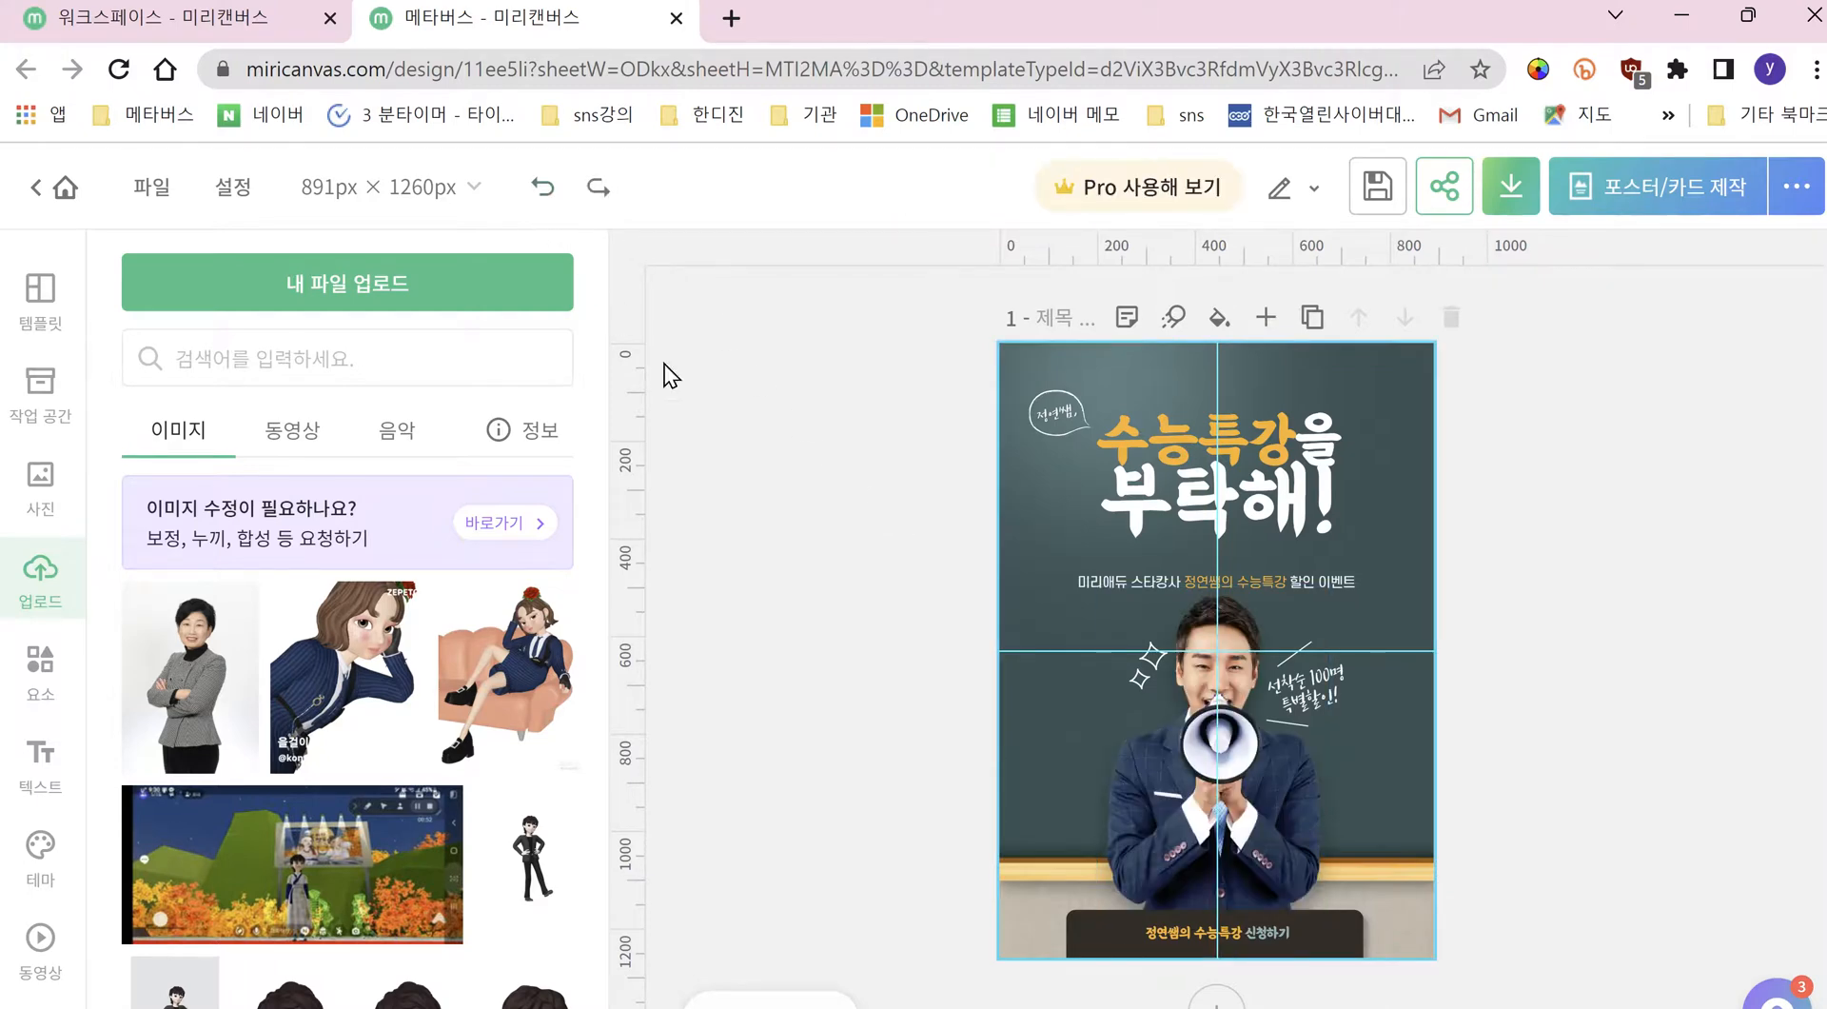
right_click(1214, 765)
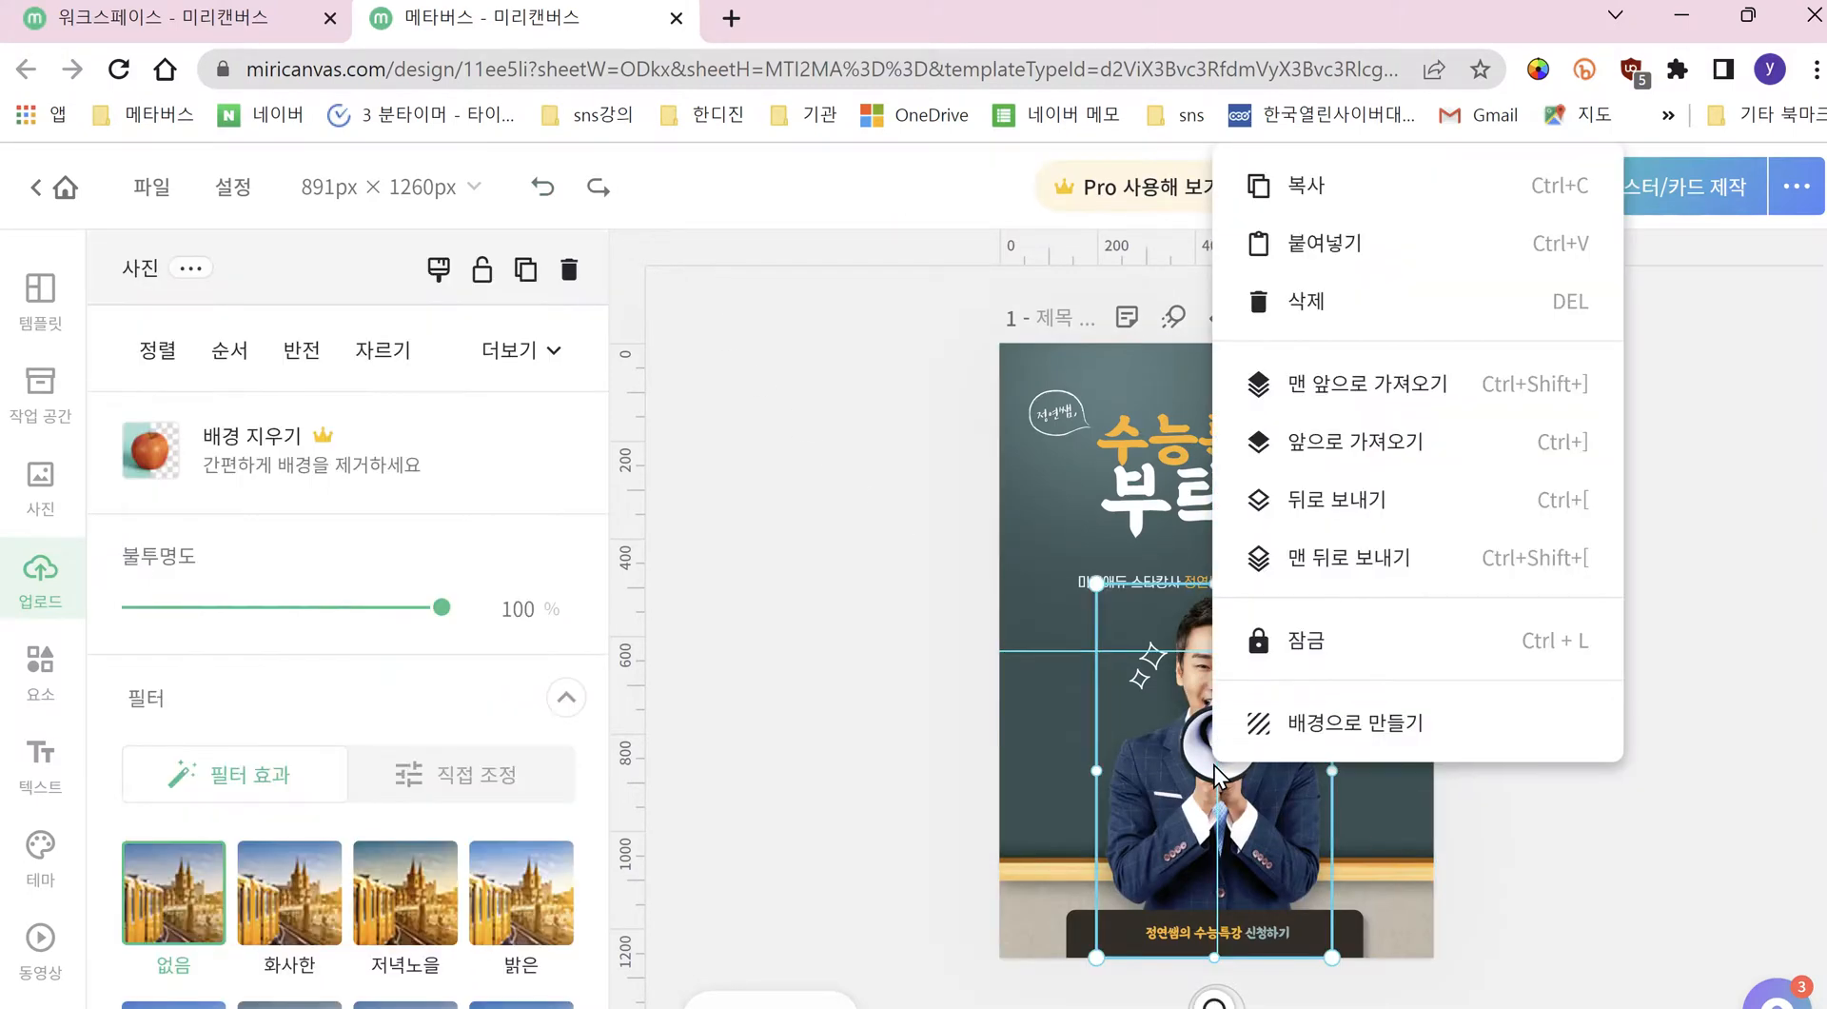
left_click(1322, 323)
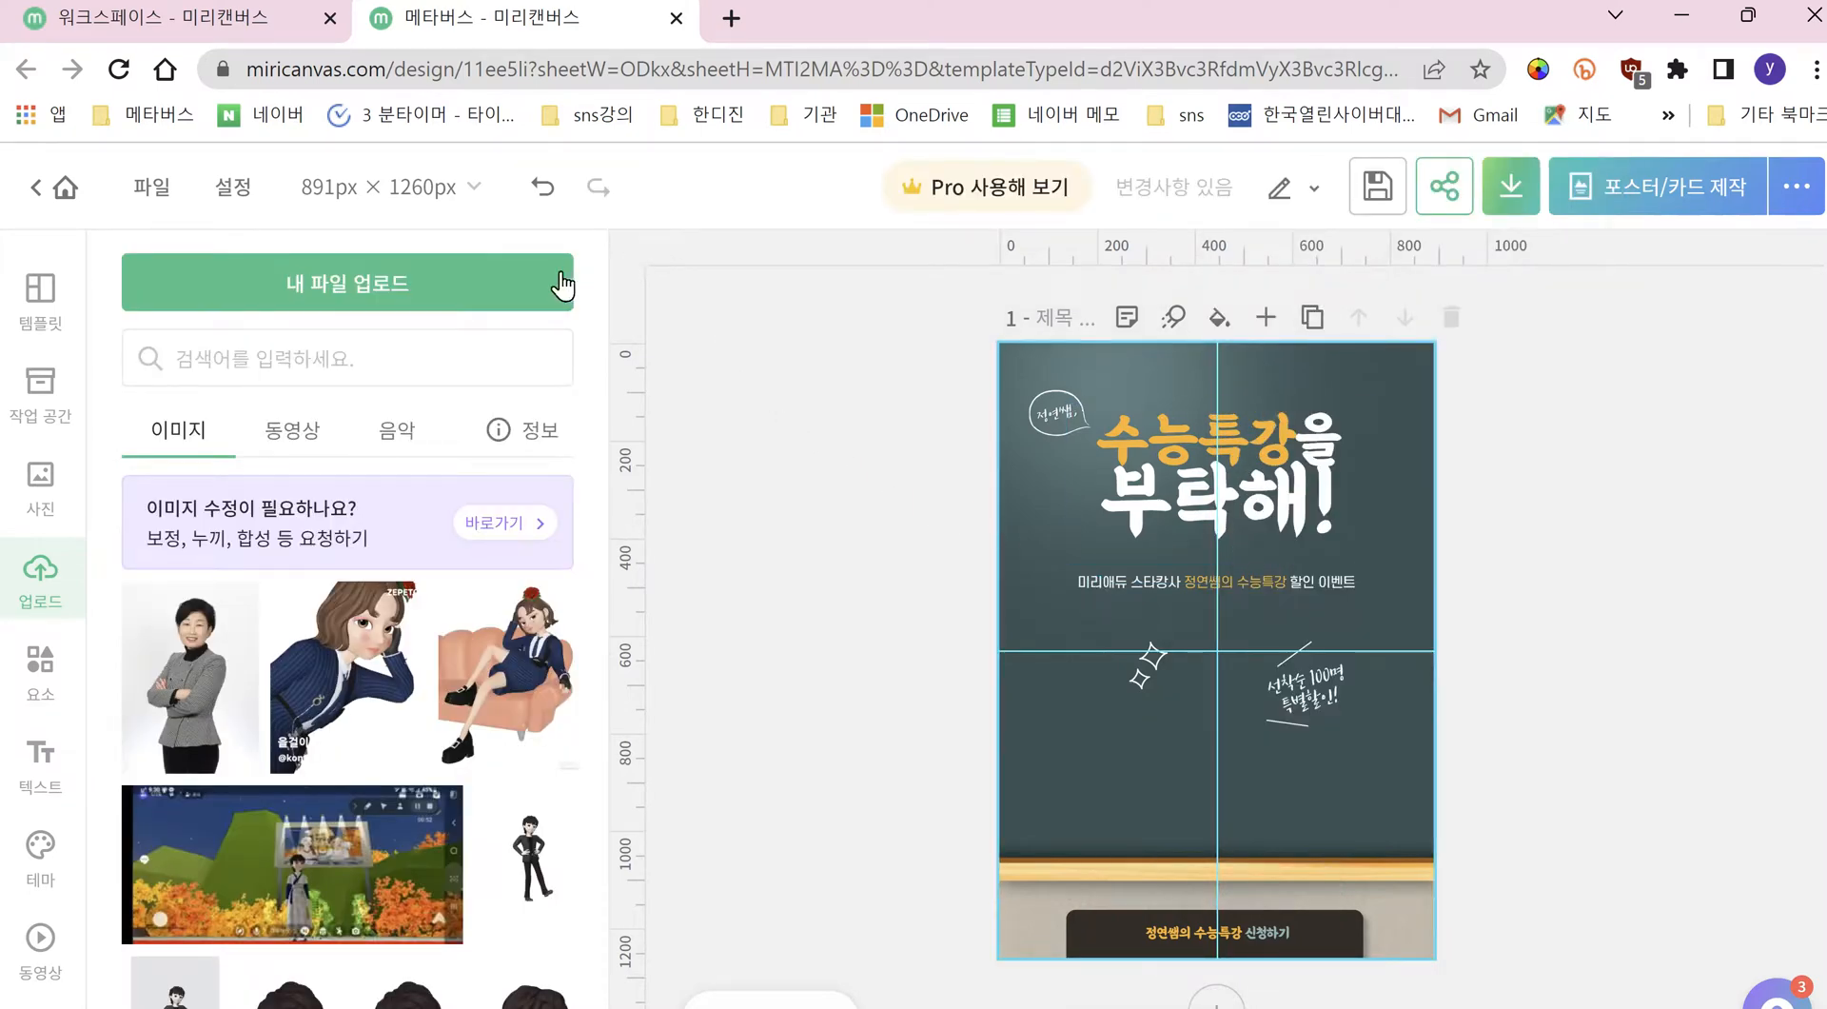
left_click(554, 196)
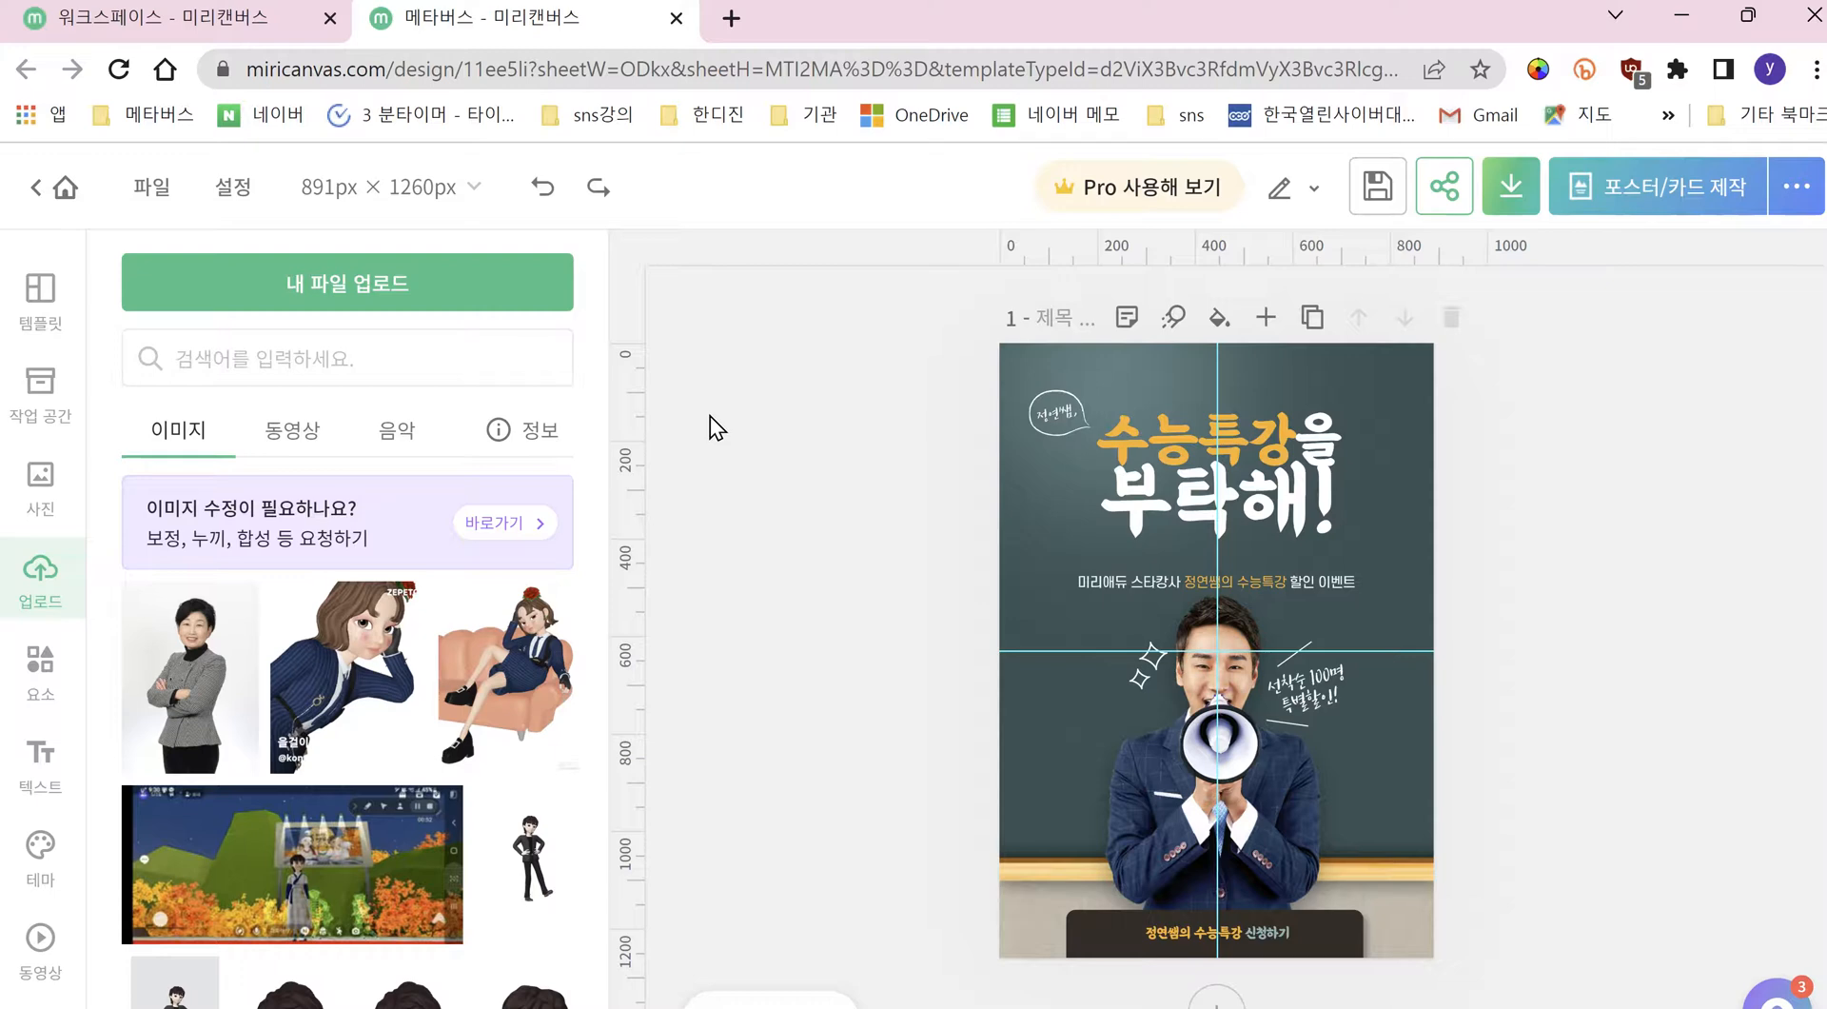
Step: Open remove.bg in a new browser tab through a Google search for 리무브bg and sign in with the Google account
left_click(733, 19)
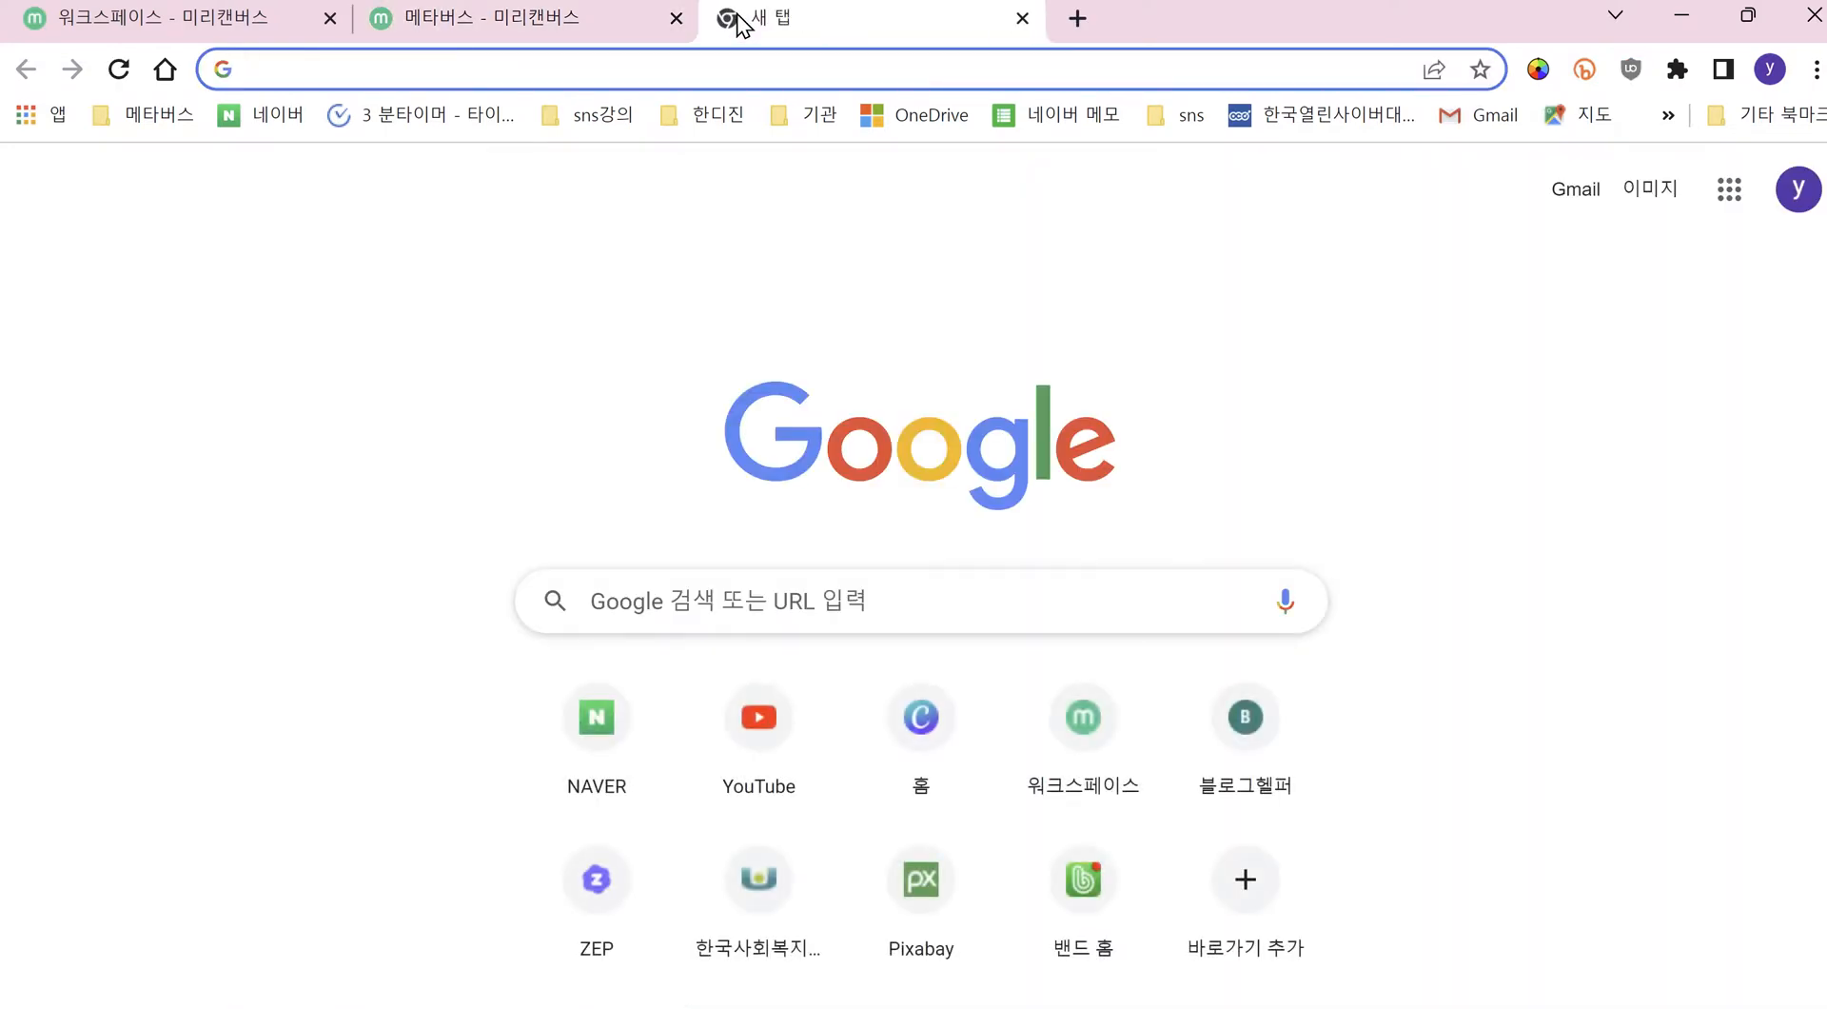
left_click(969, 599)
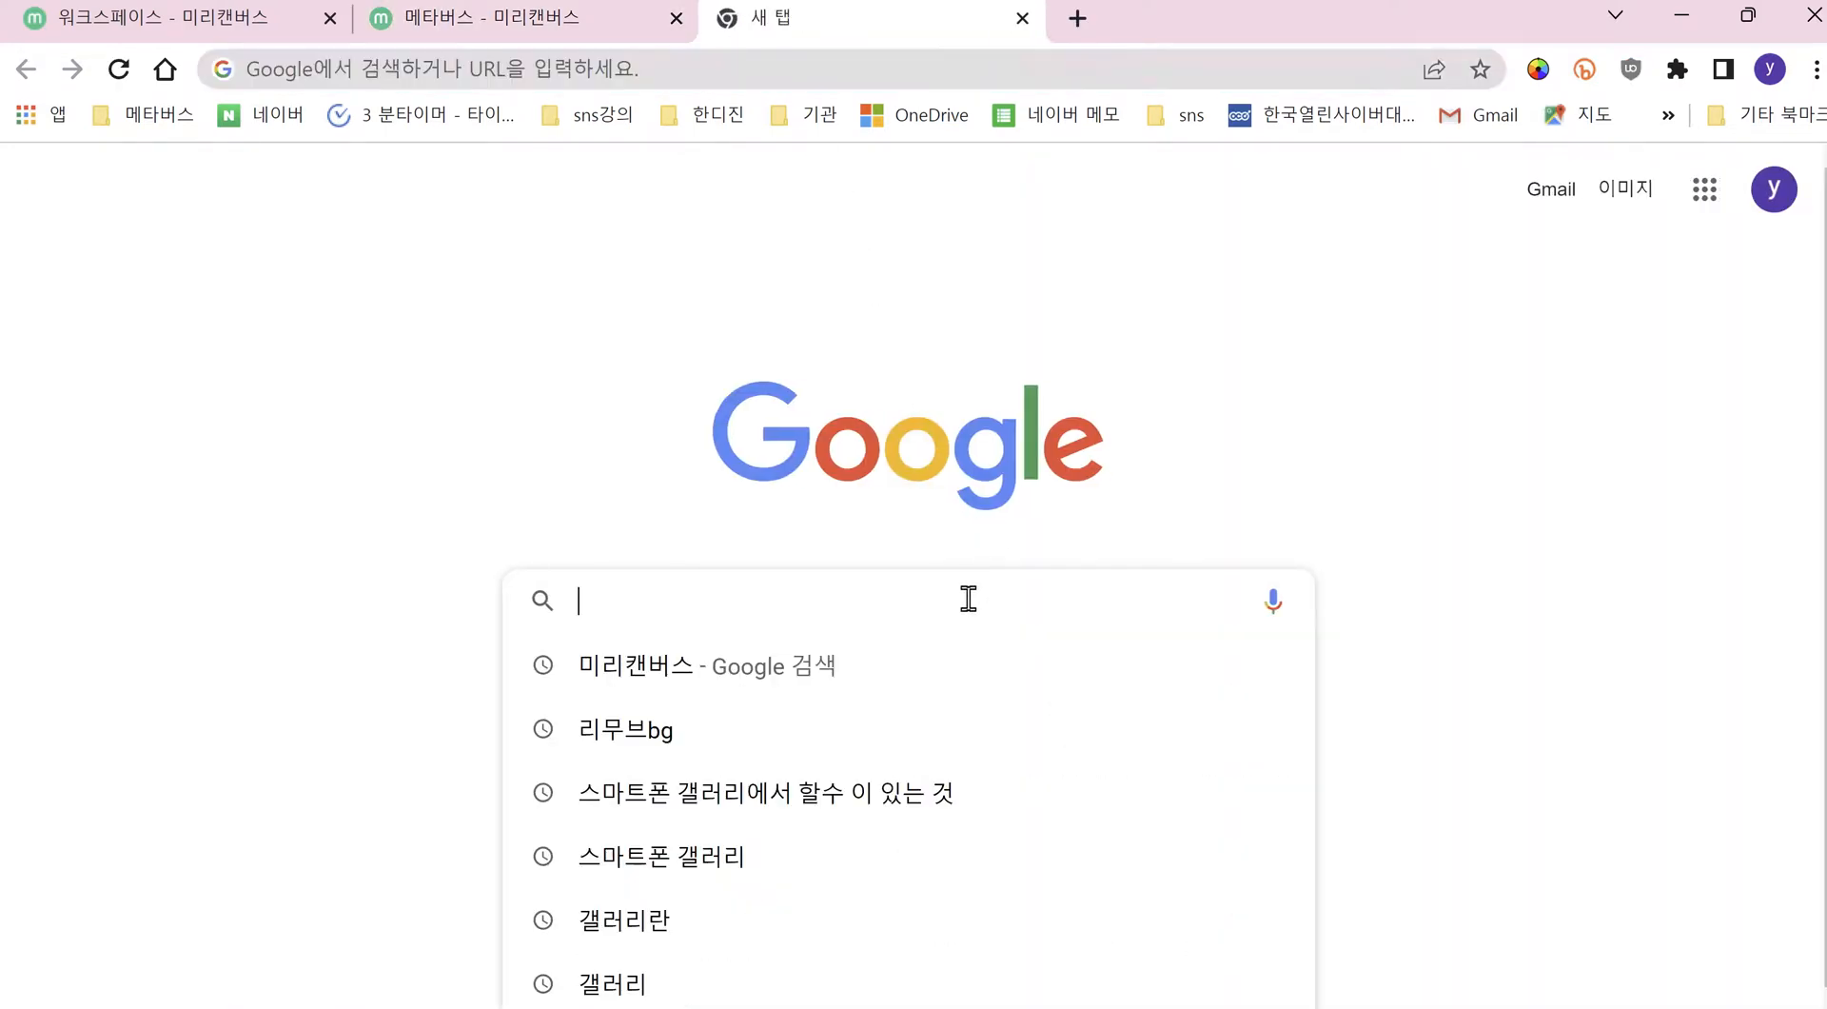
left_click(723, 752)
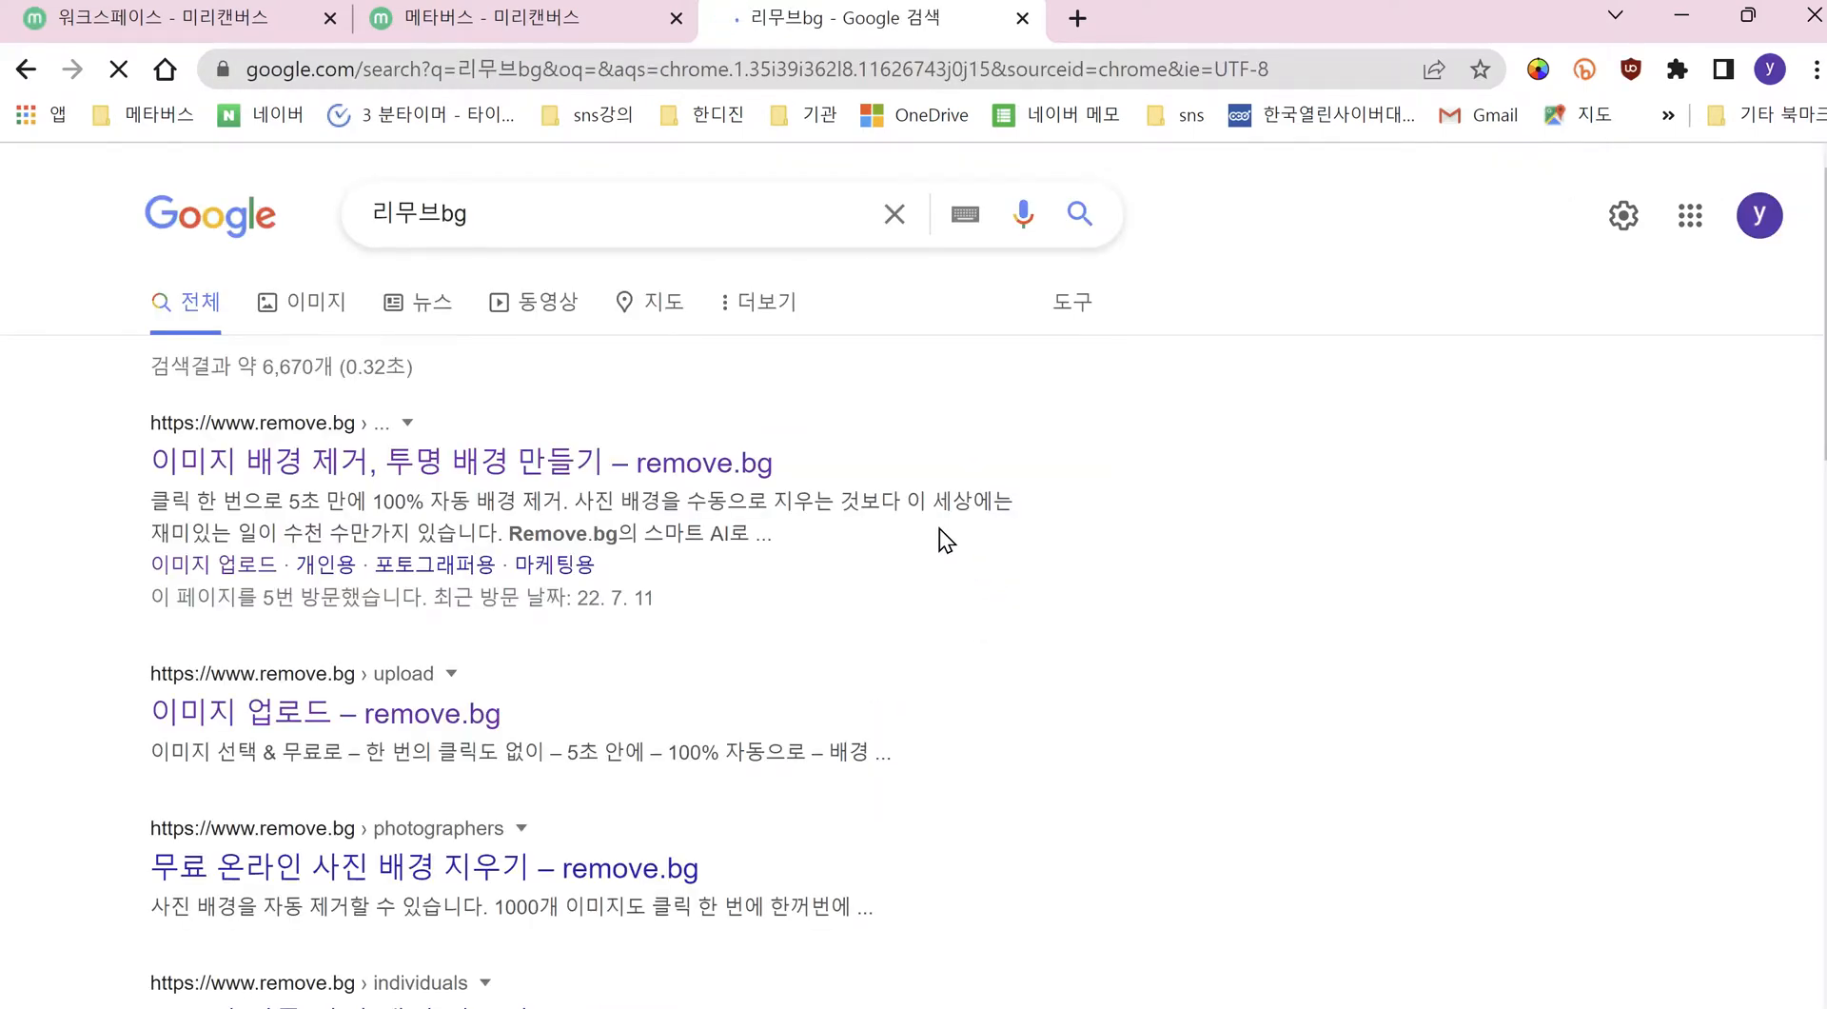
left_click(328, 466)
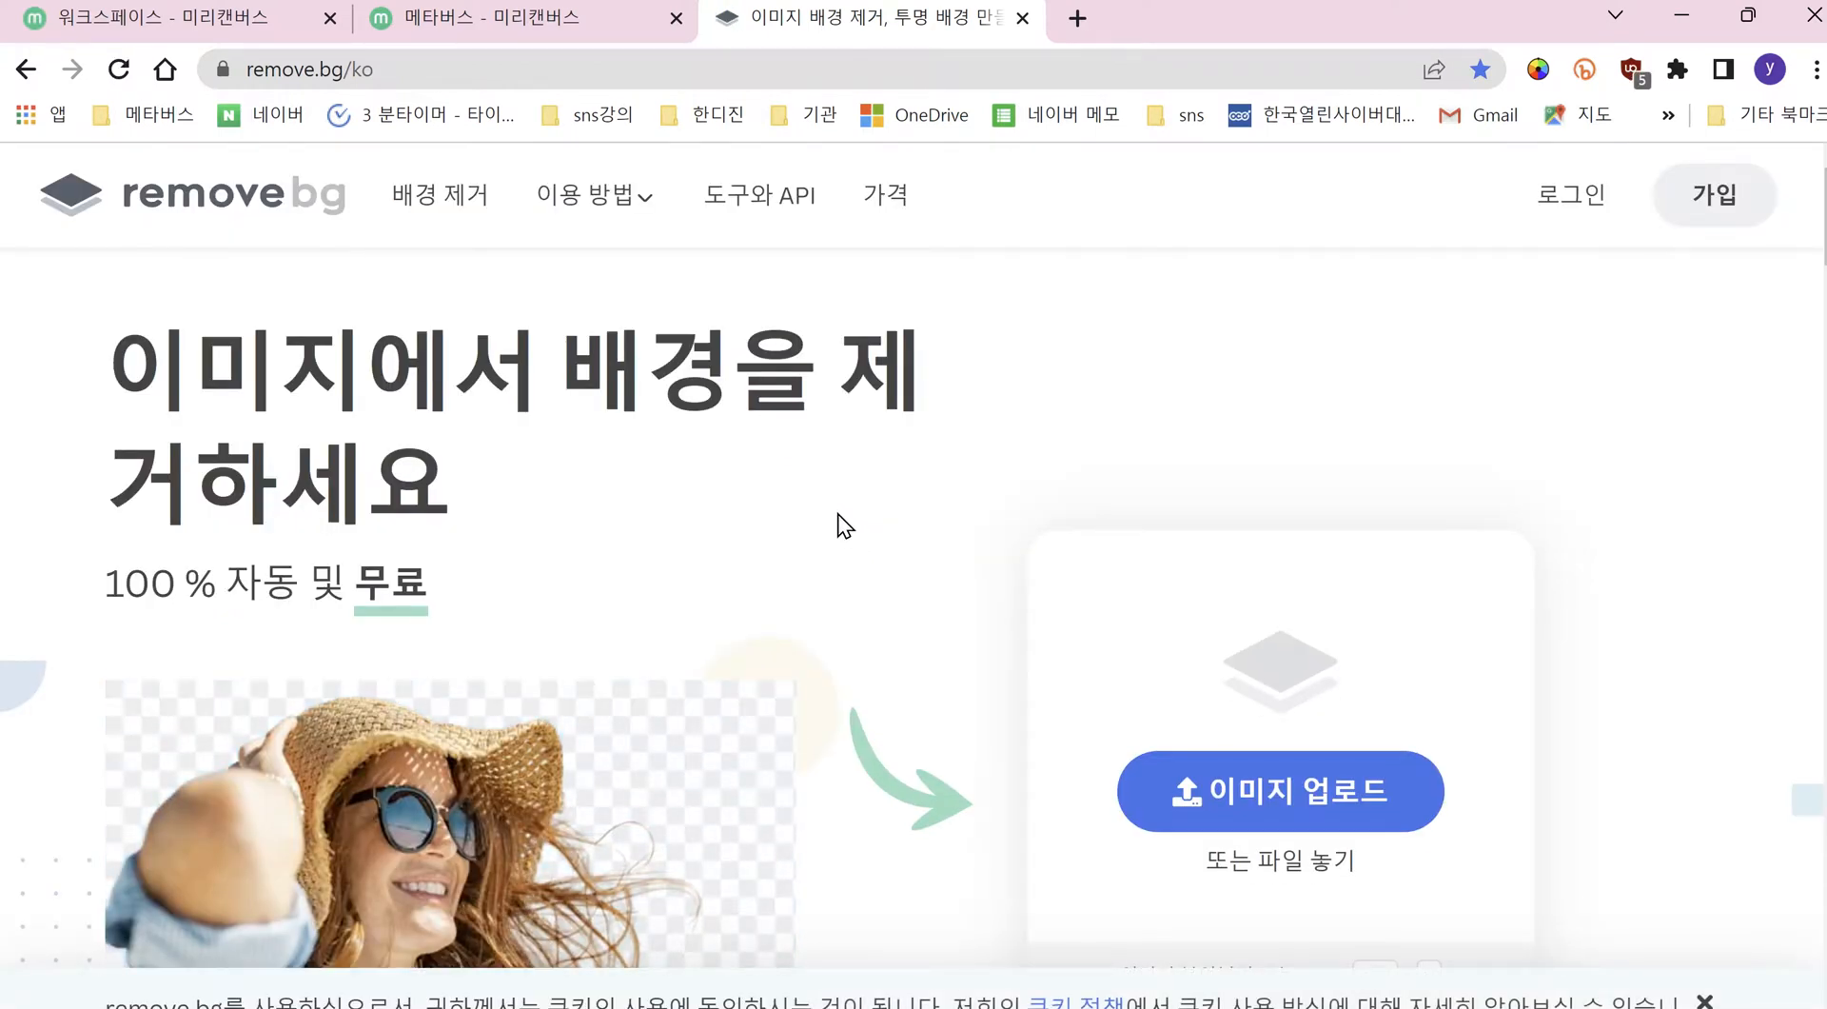
left_click(1564, 196)
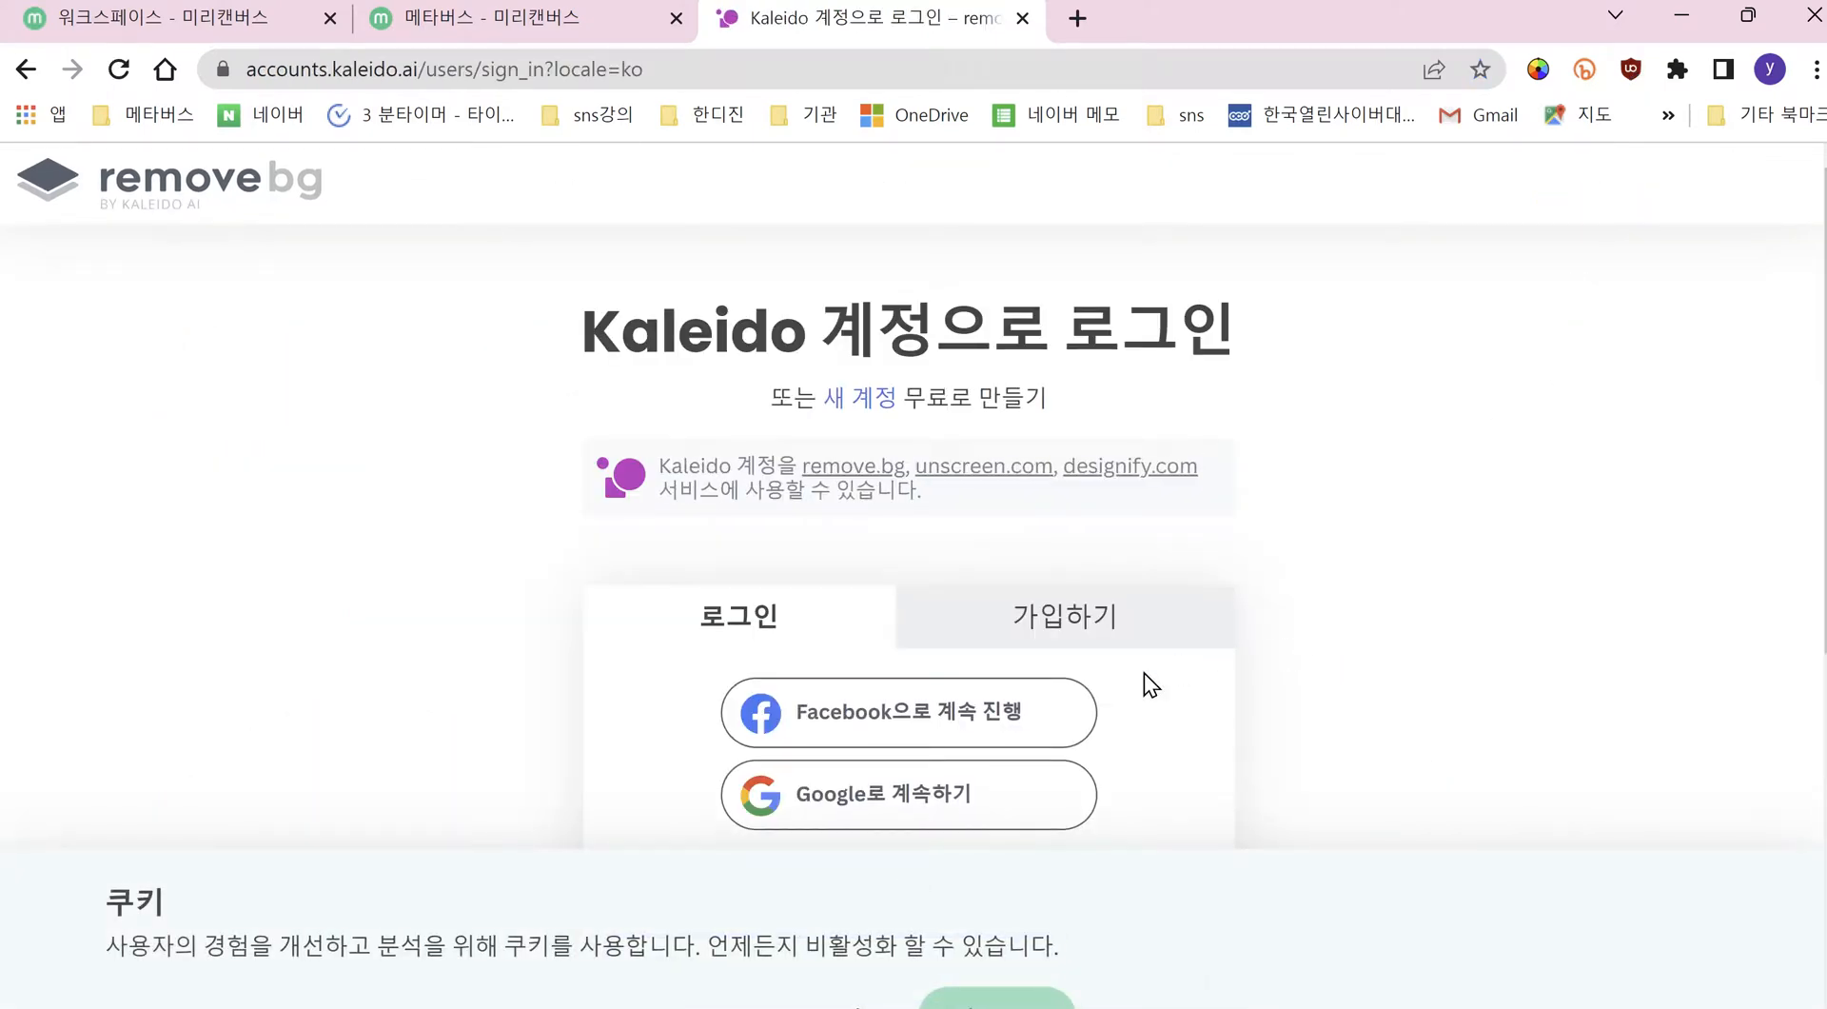
left_click(964, 793)
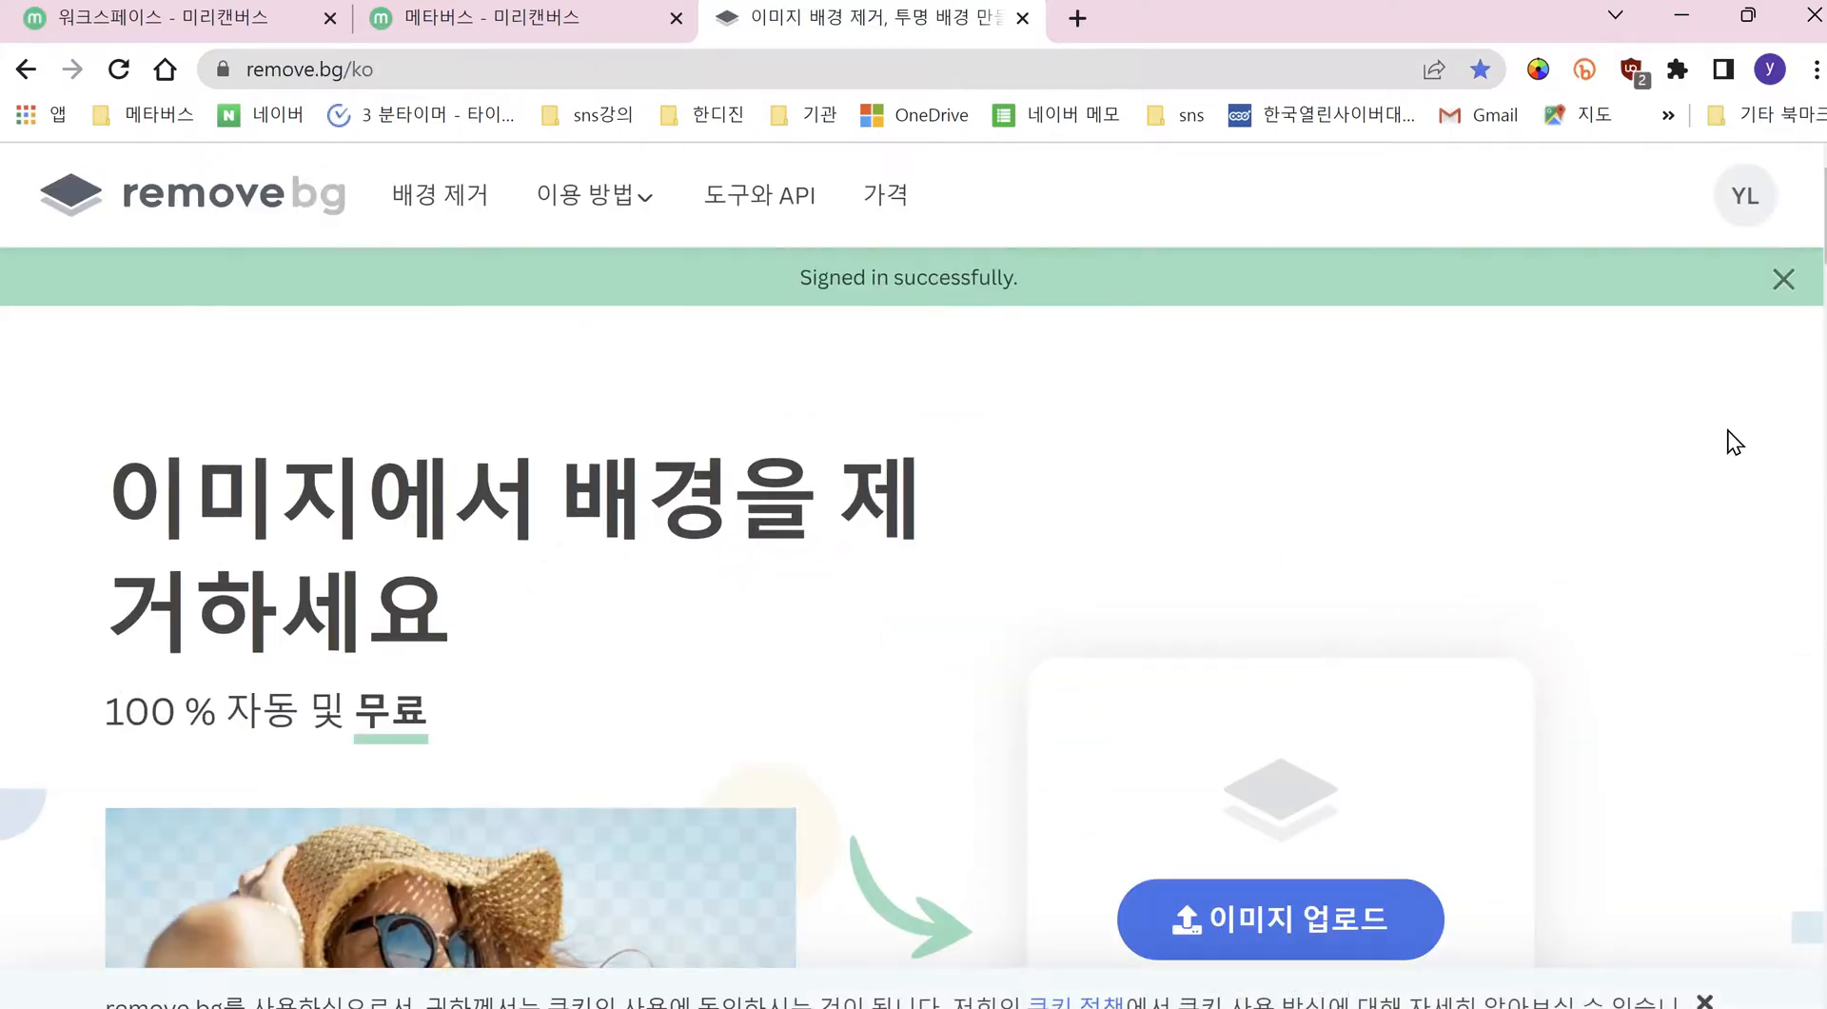
Step: Remove the background from KakaoTalk_20211225_220414417_04 in remove.bg and download the 422 × 591 preview image
scroll(1456, 685, "down", 2)
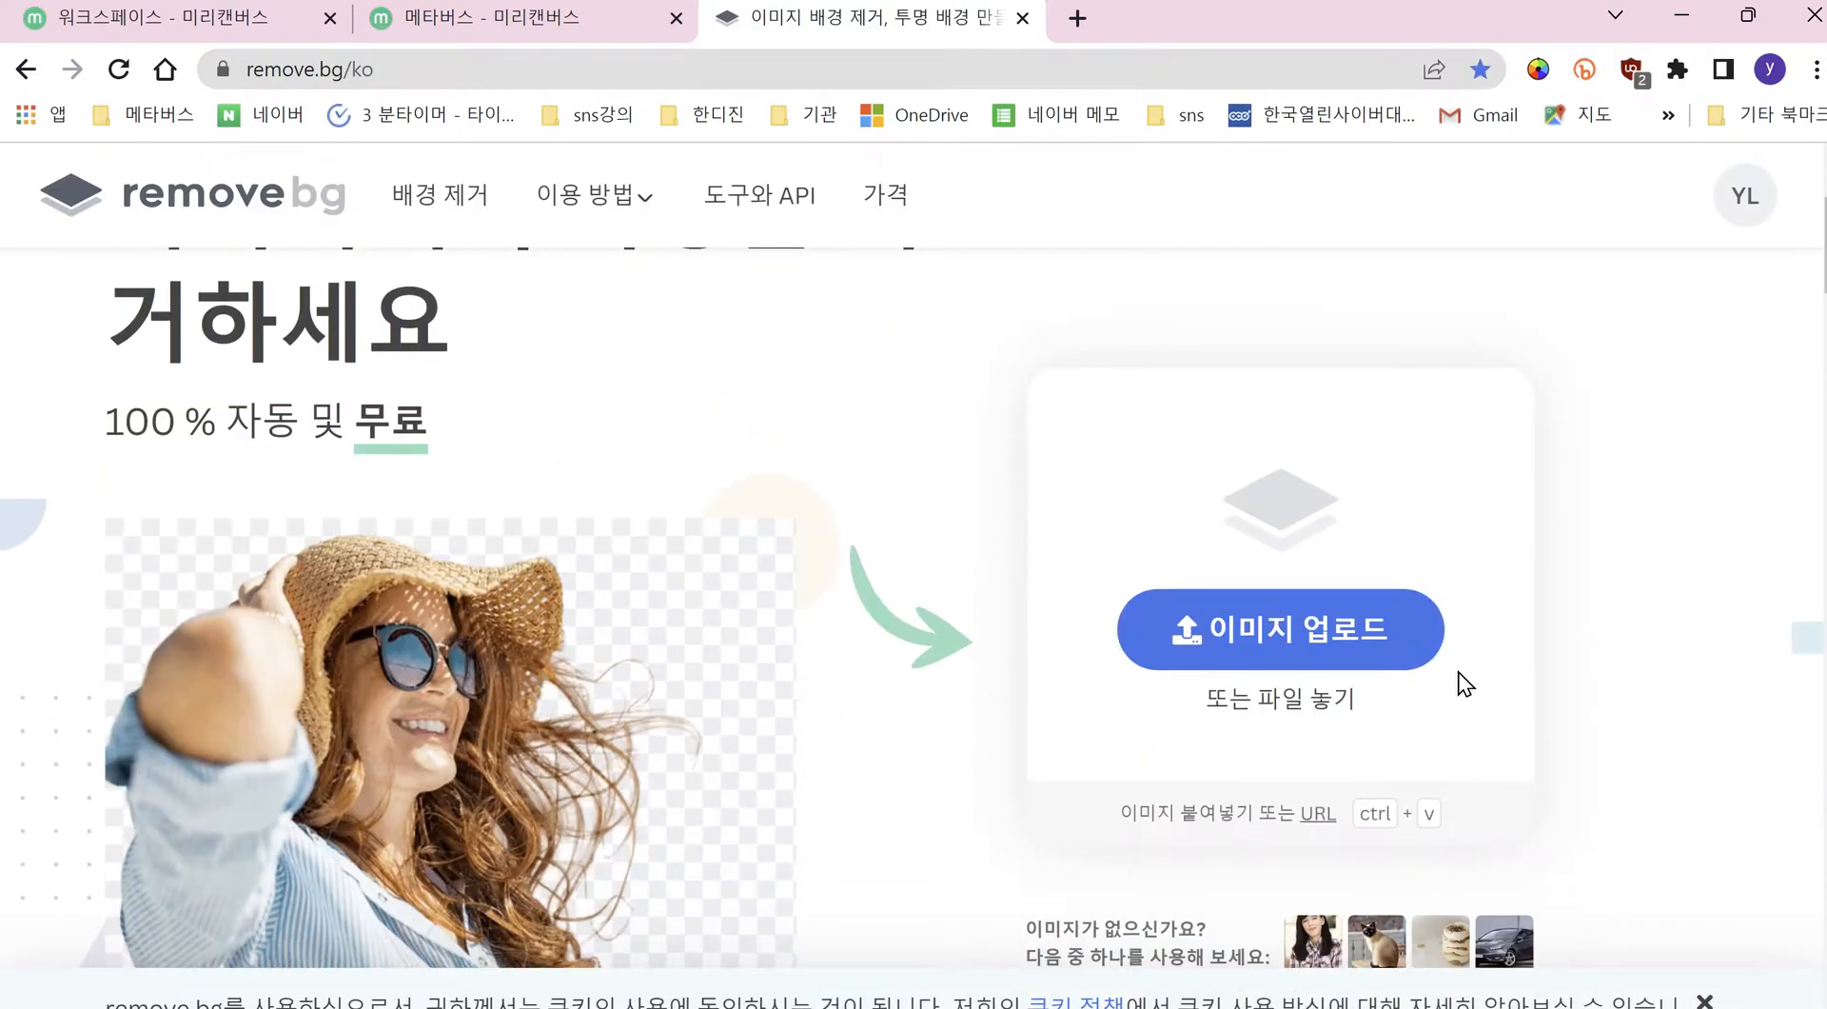
left_click(1342, 645)
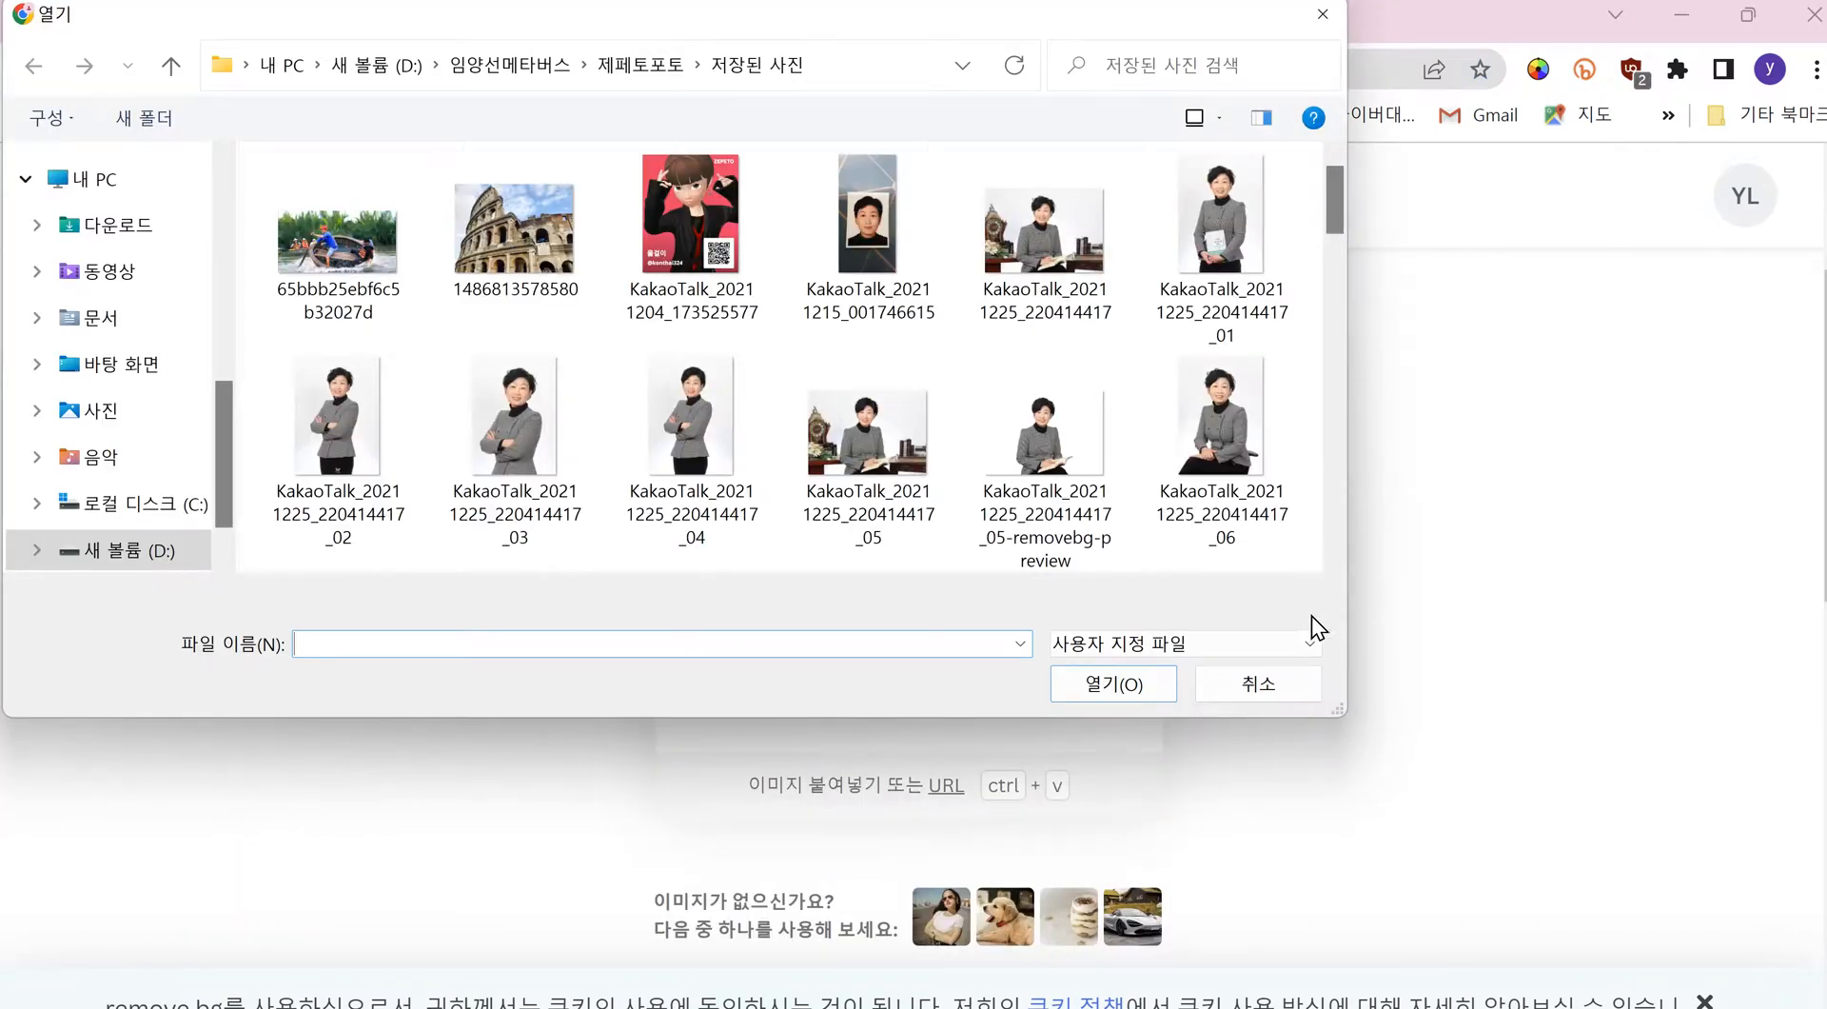
left_click(693, 426)
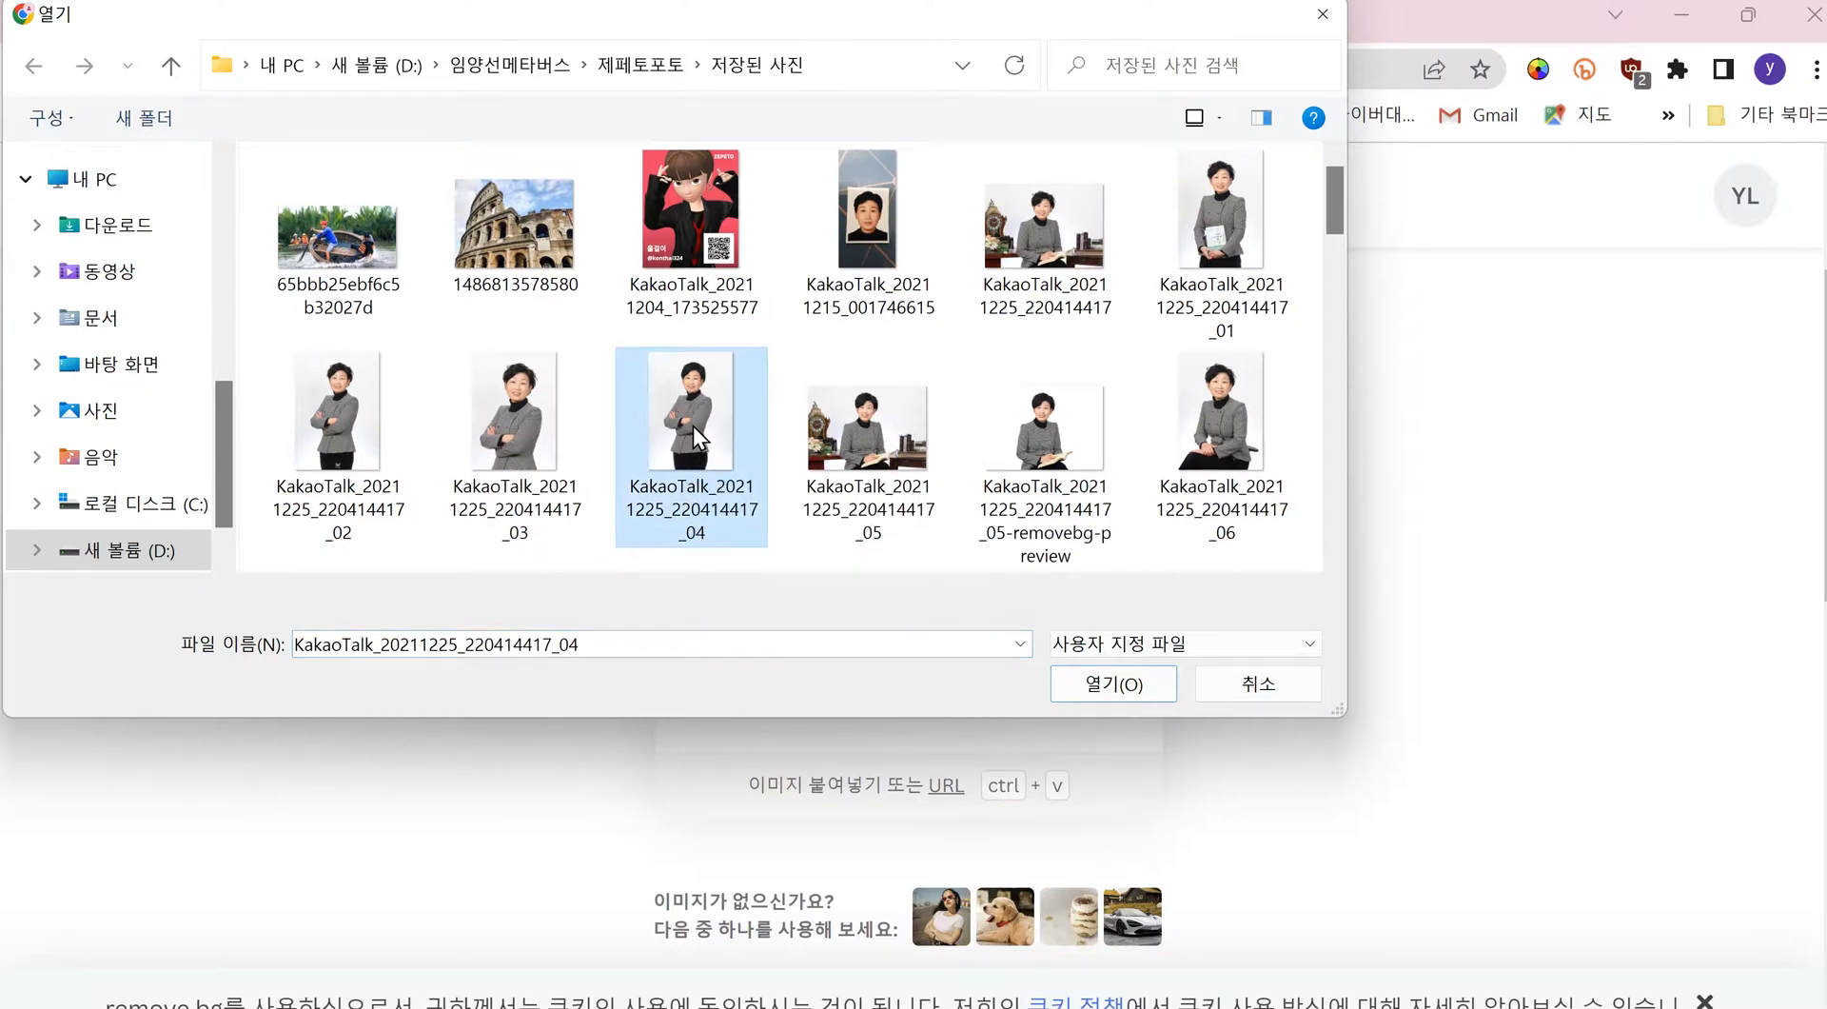
left_click(1084, 689)
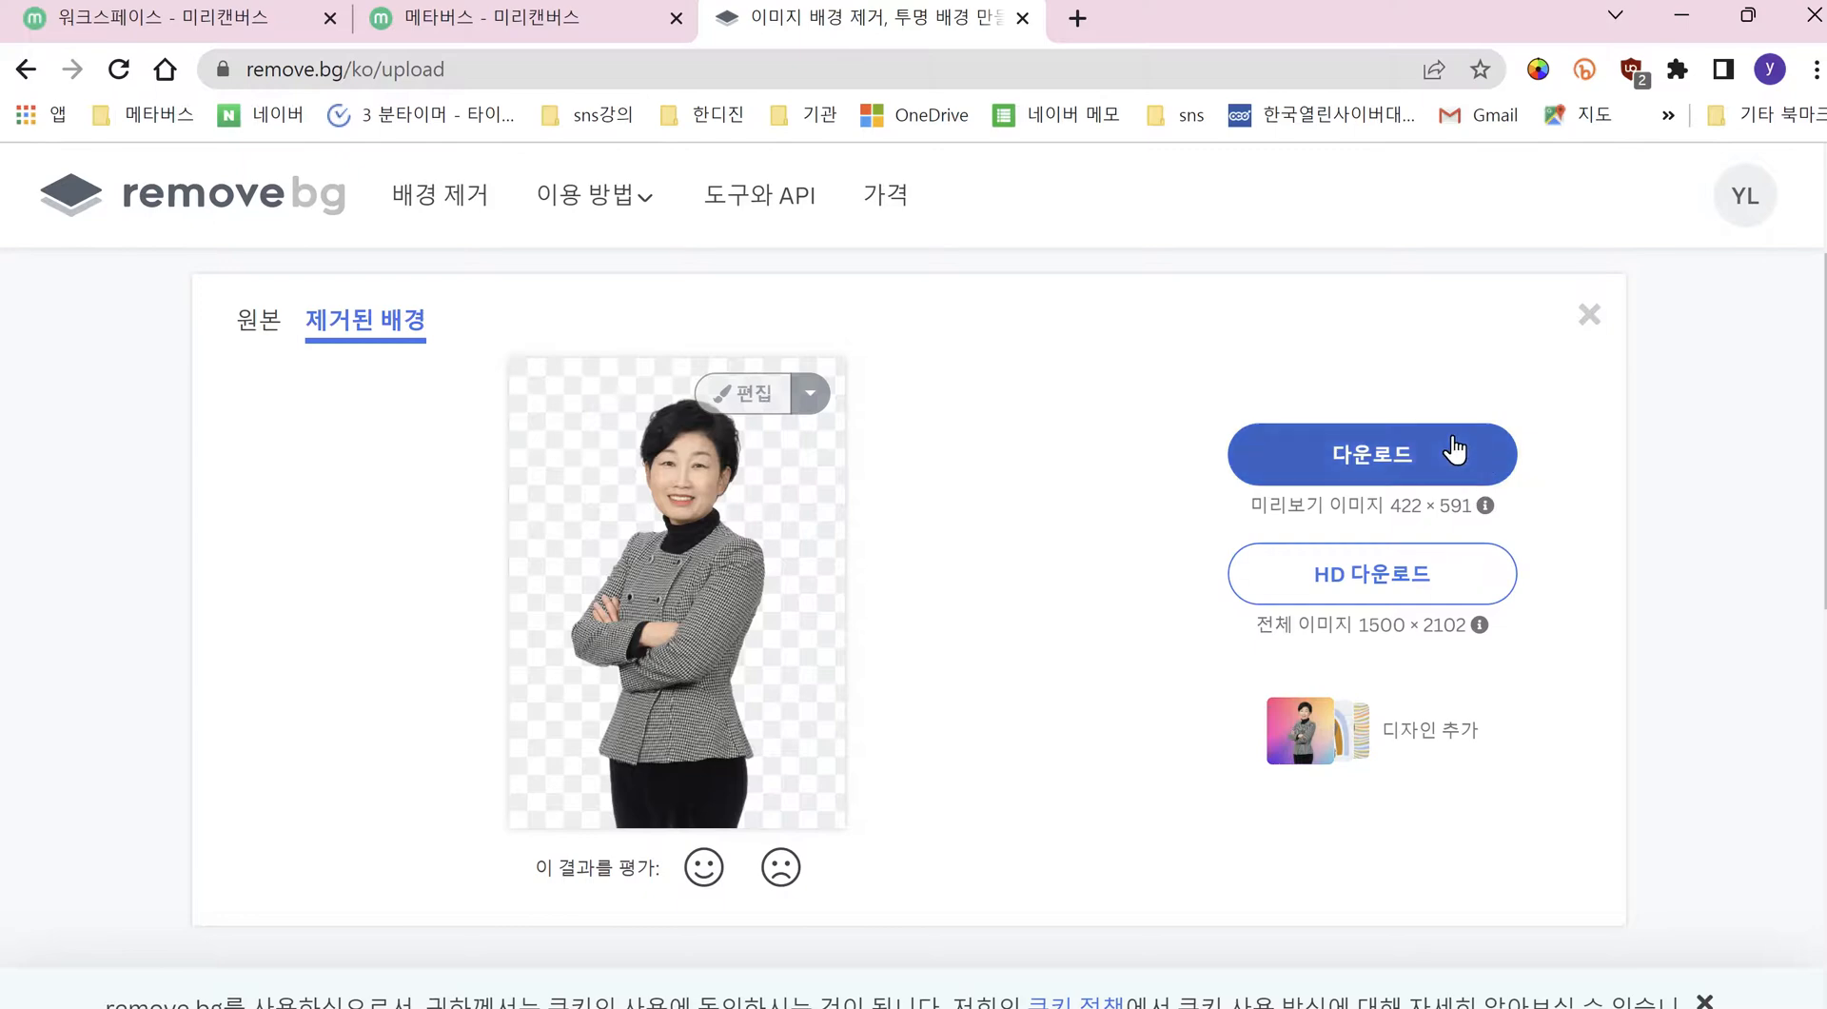
left_click(1405, 468)
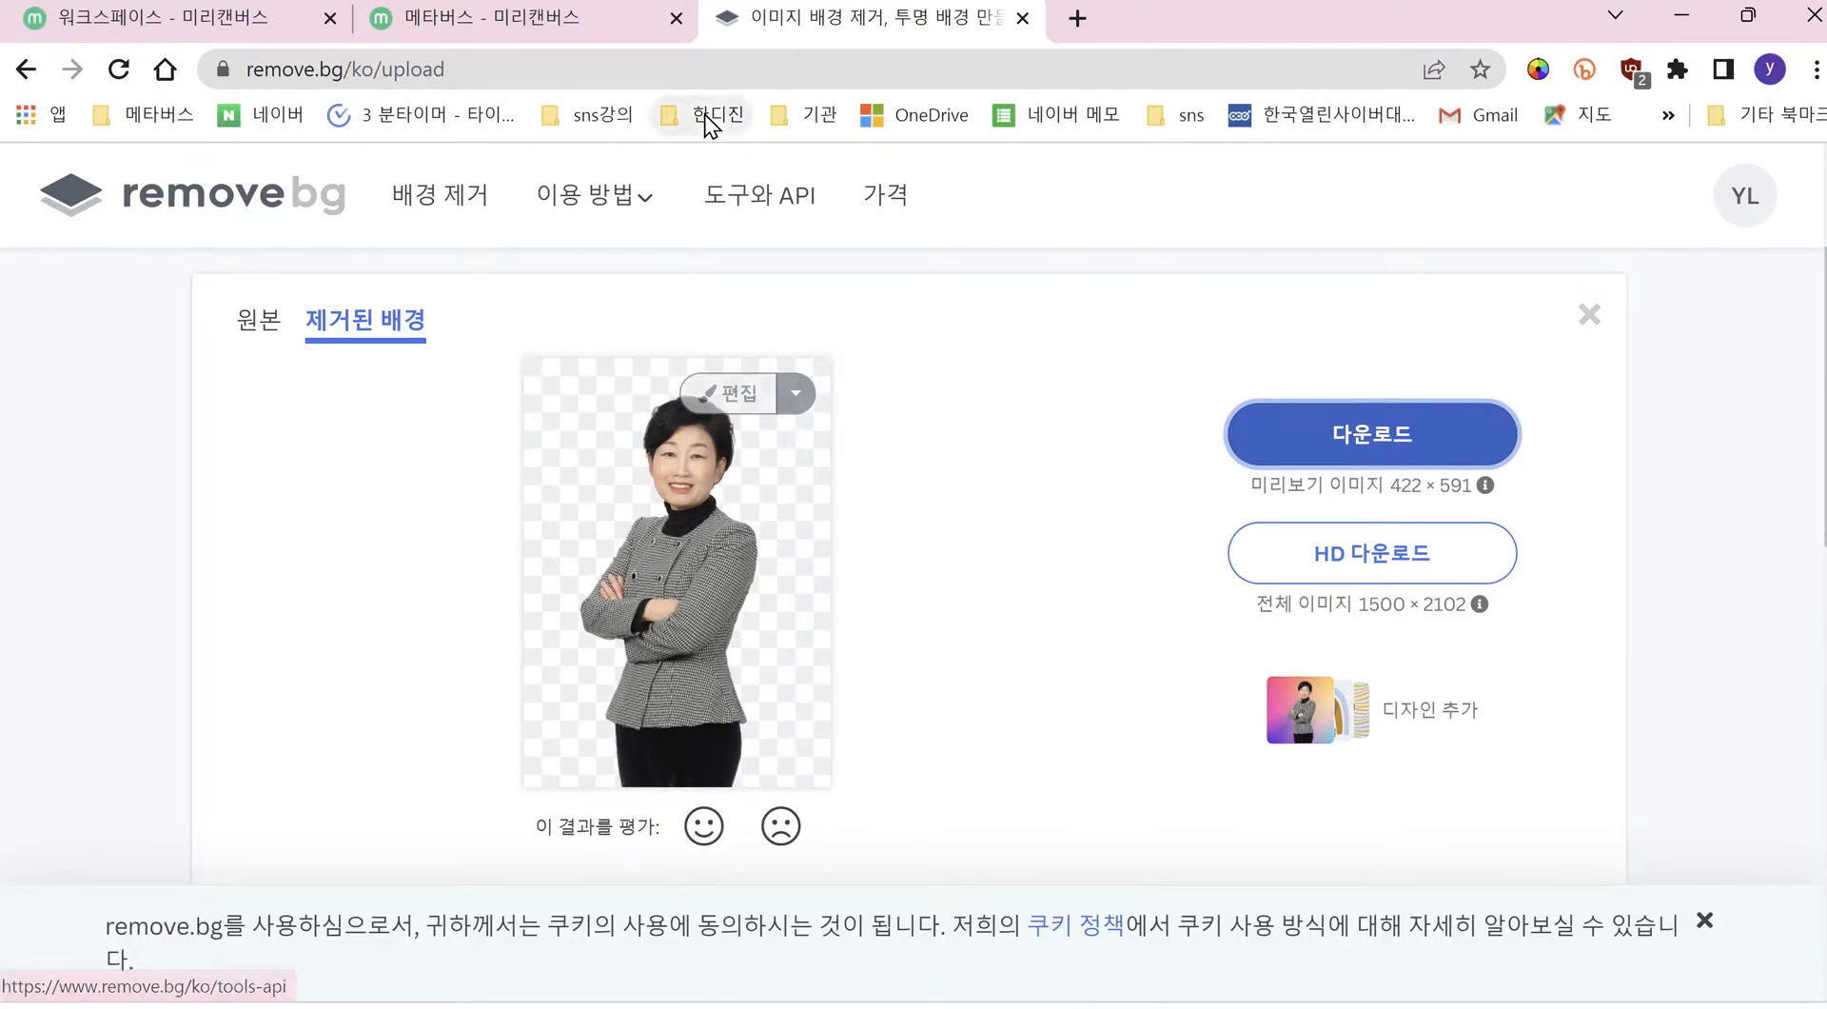
Step: Return to the 메타버스 design in Miricanvas and upload KakaoTalk_20211225_220414417_04-removebg-preview from the 다운로드 folder
left_click(552, 31)
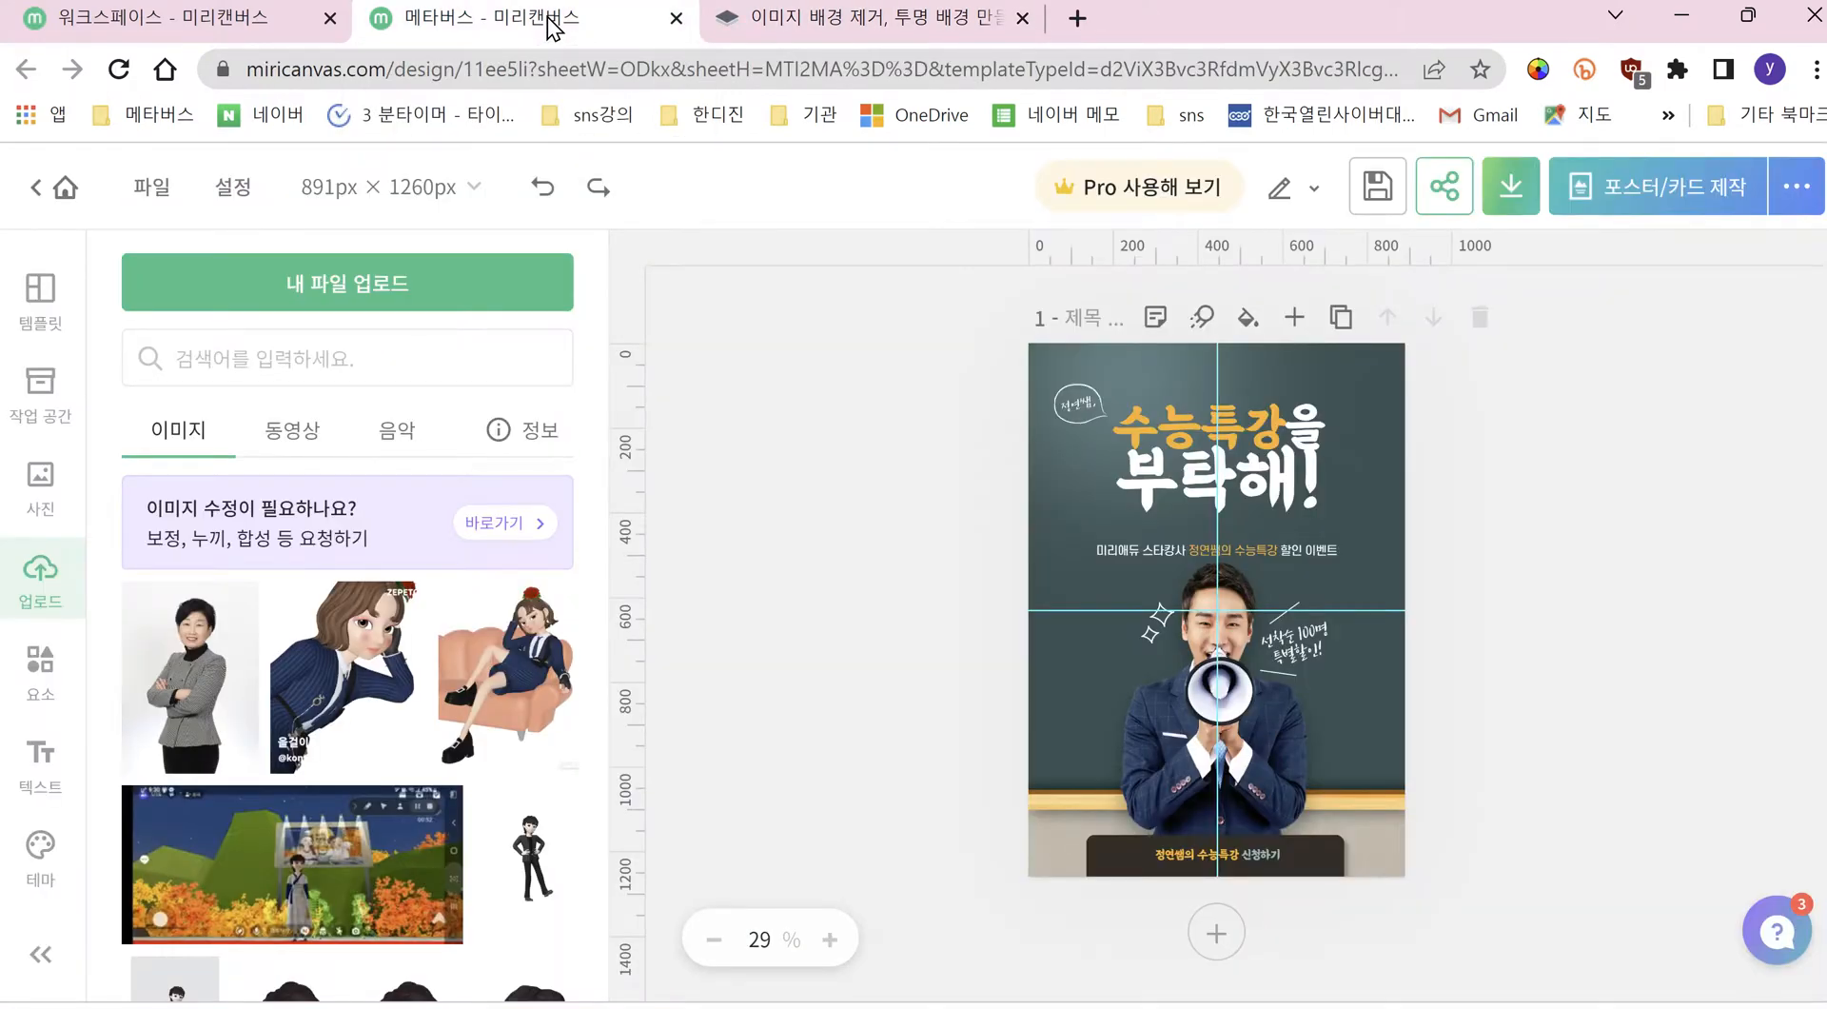
left_click(397, 285)
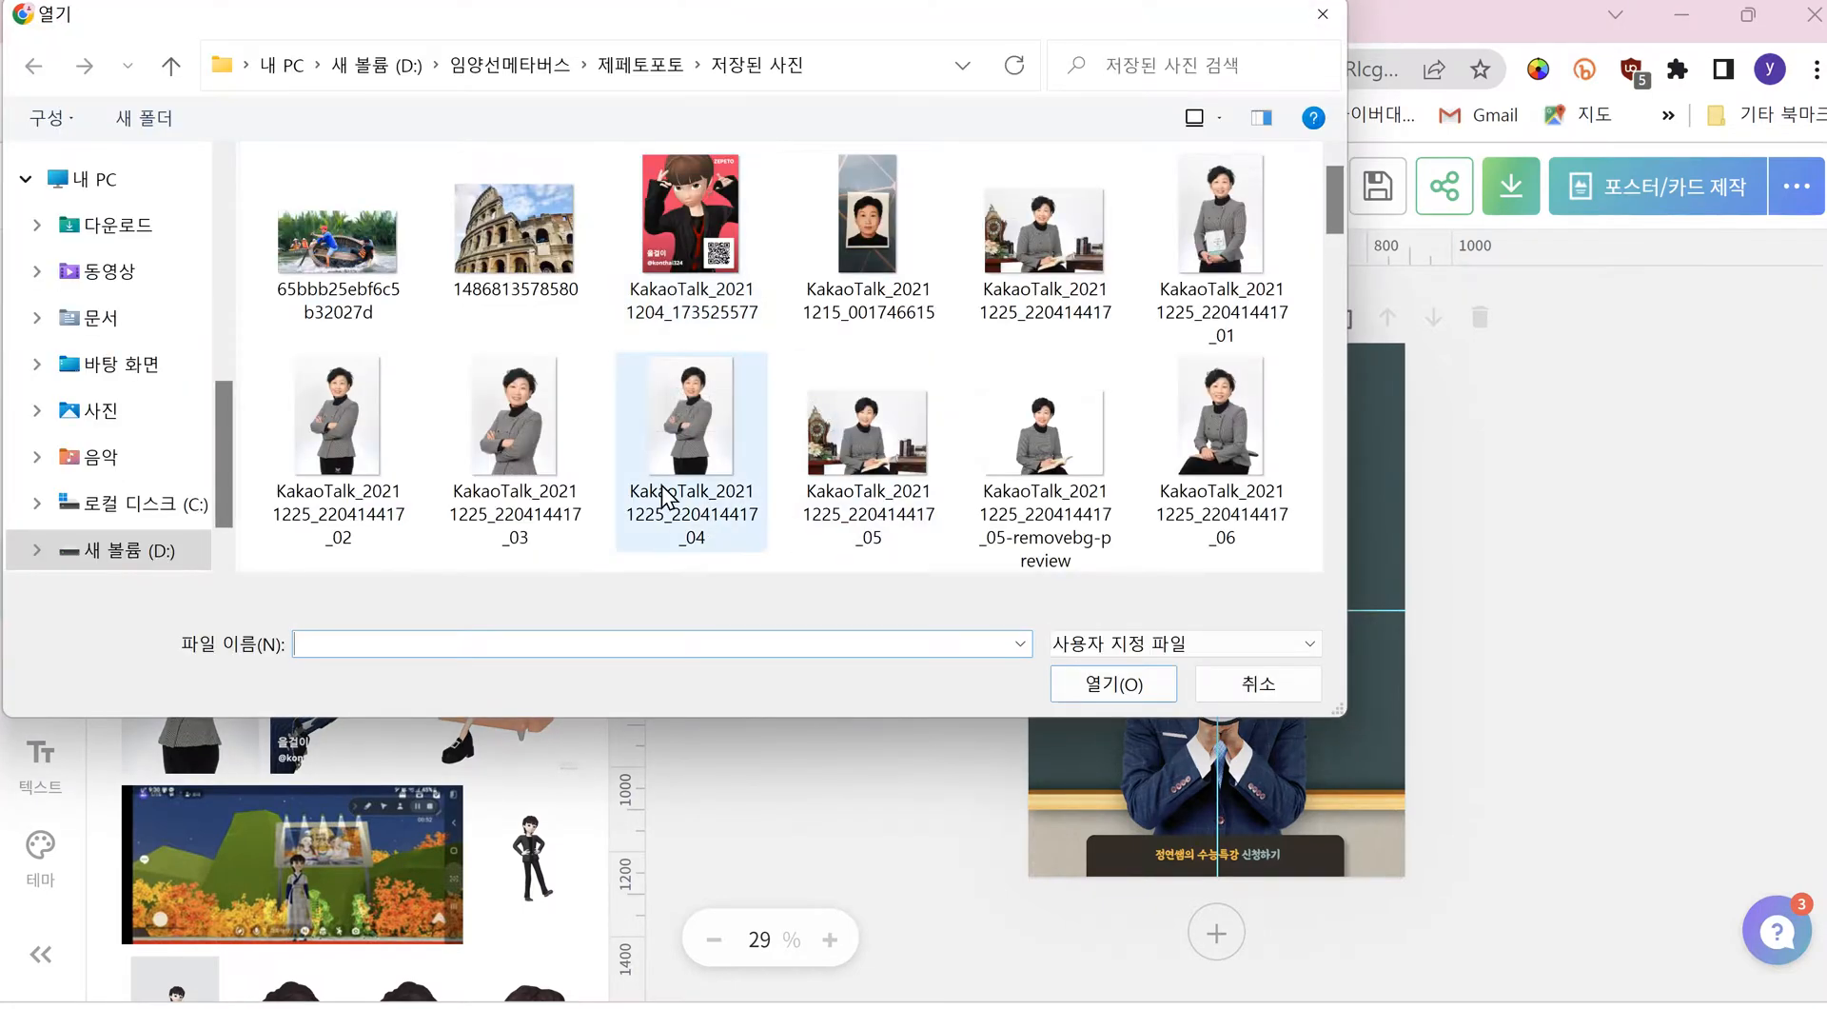
left_click(118, 227)
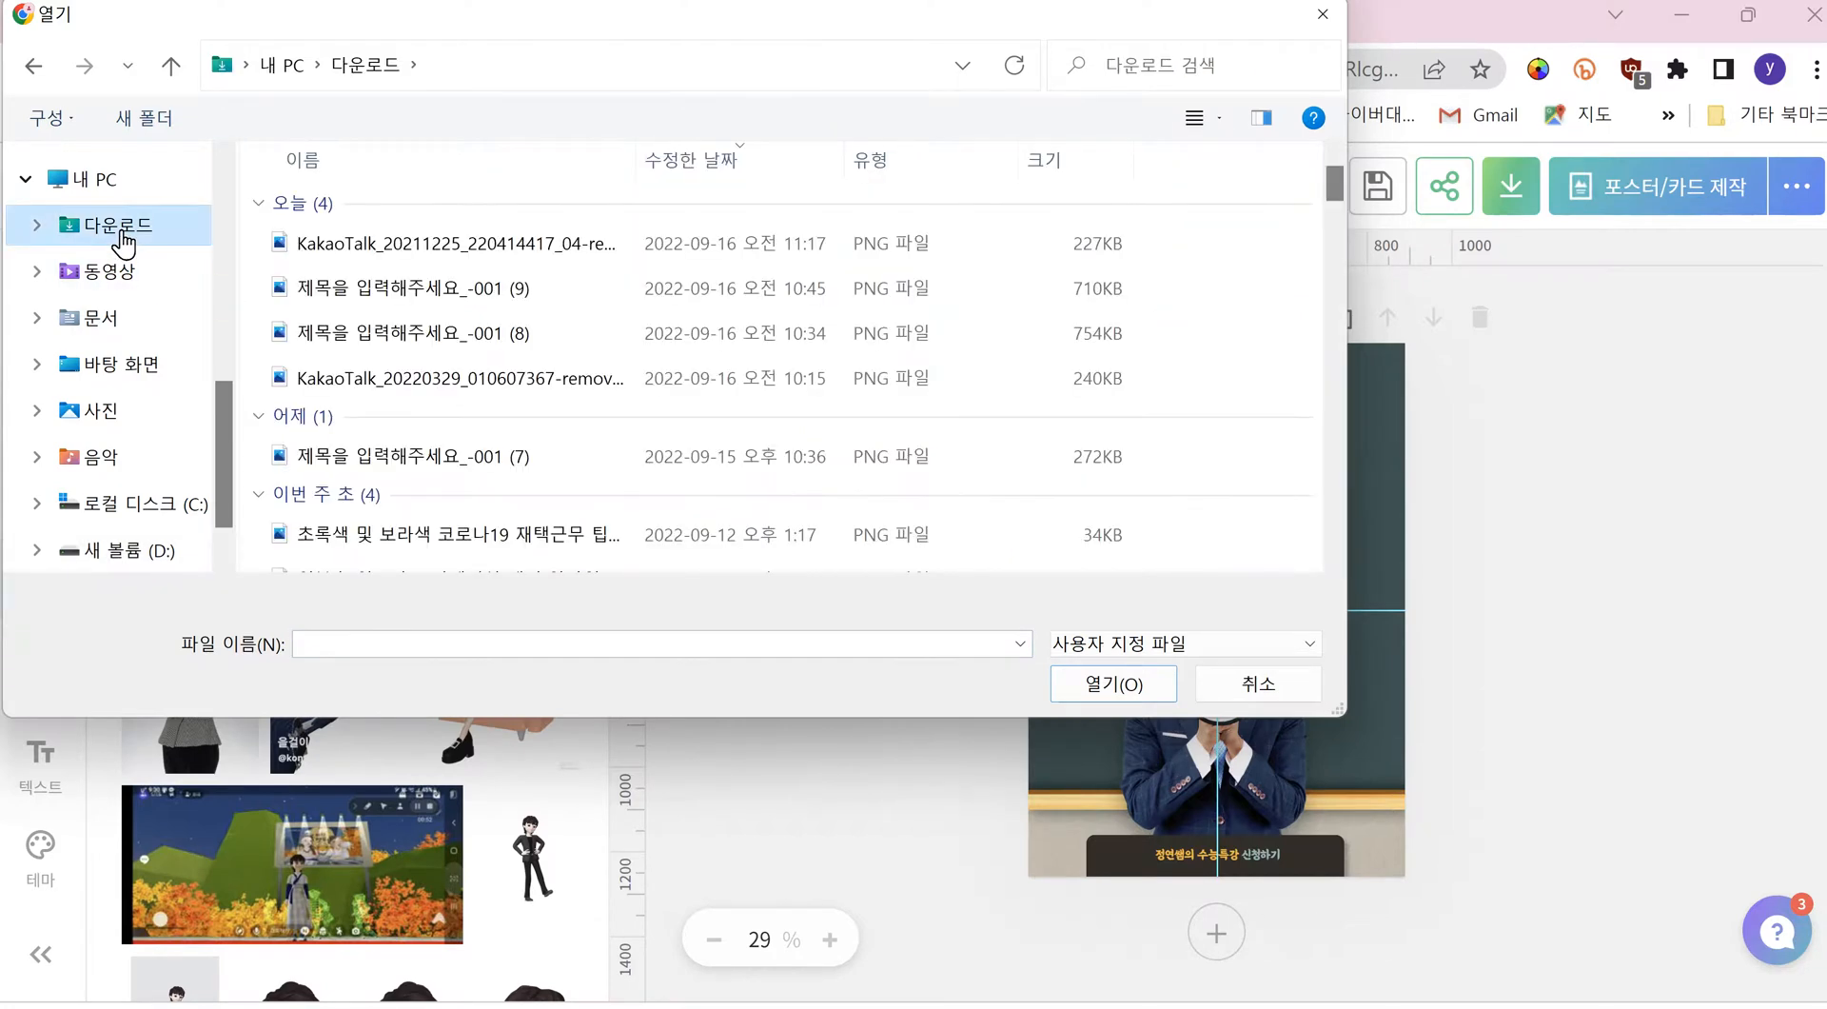
left_click(348, 245)
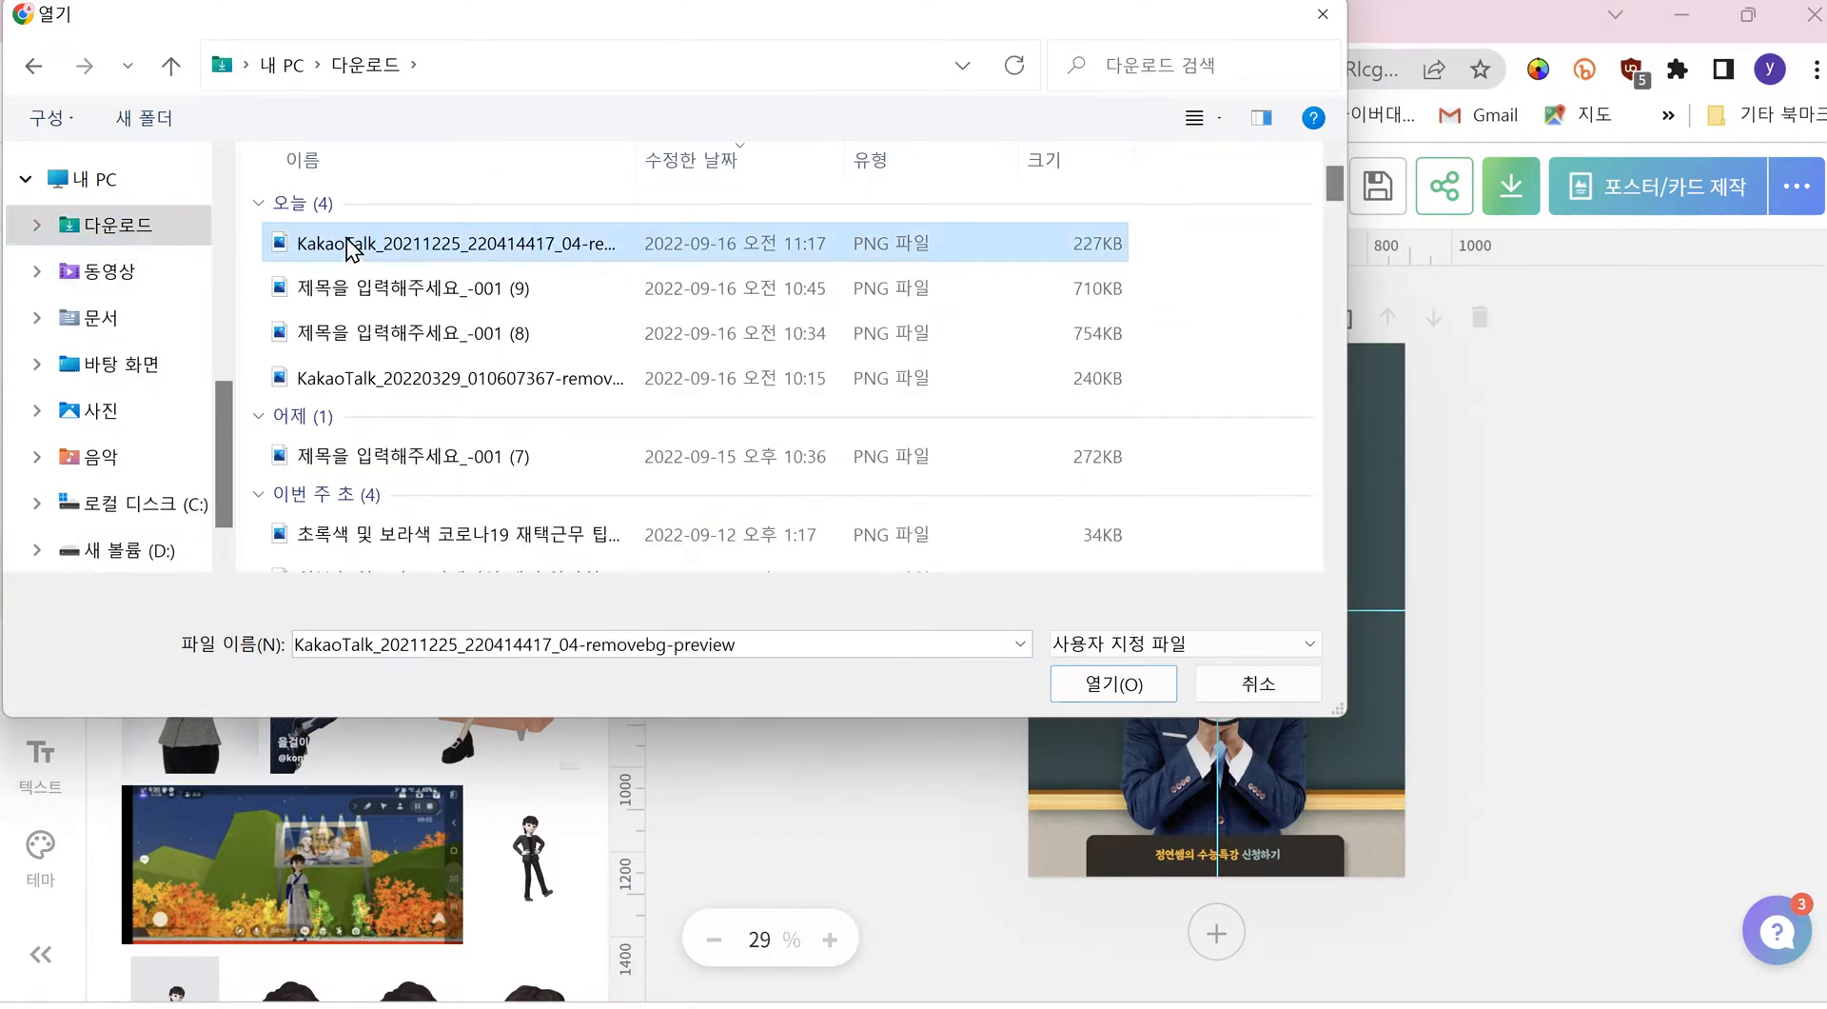
left_click(481, 242)
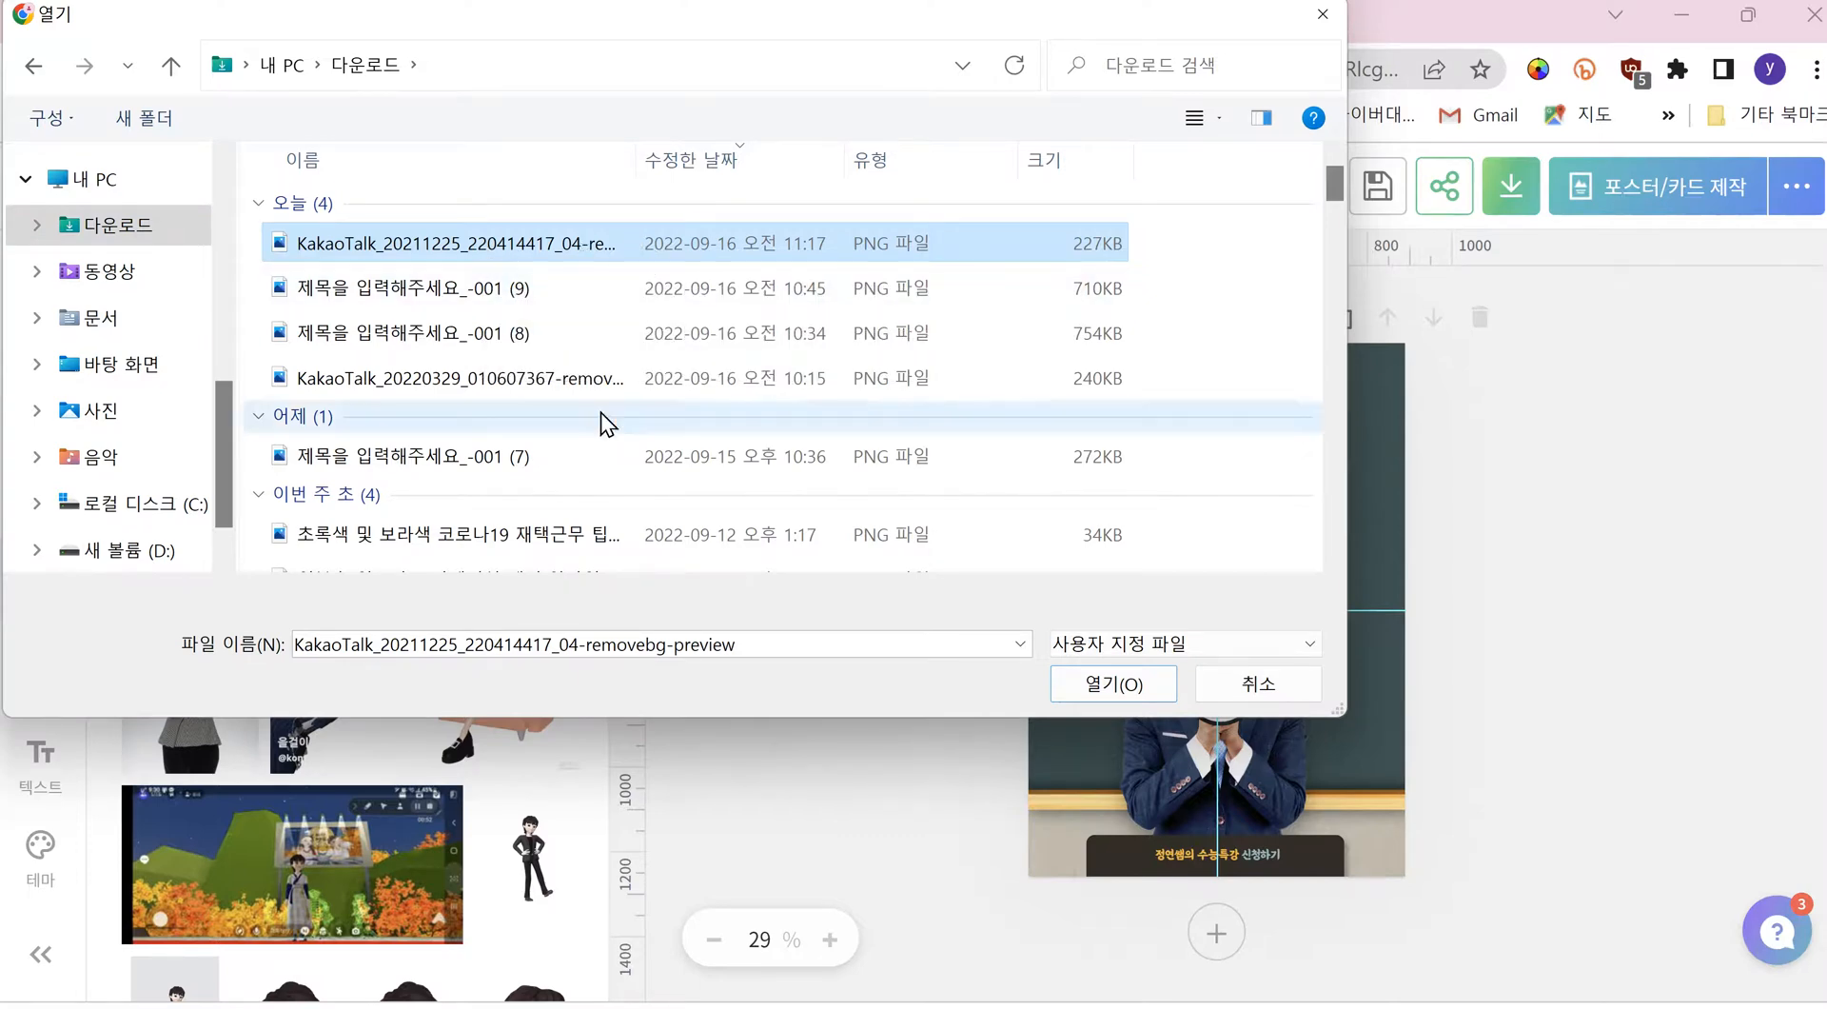
left_click(1099, 685)
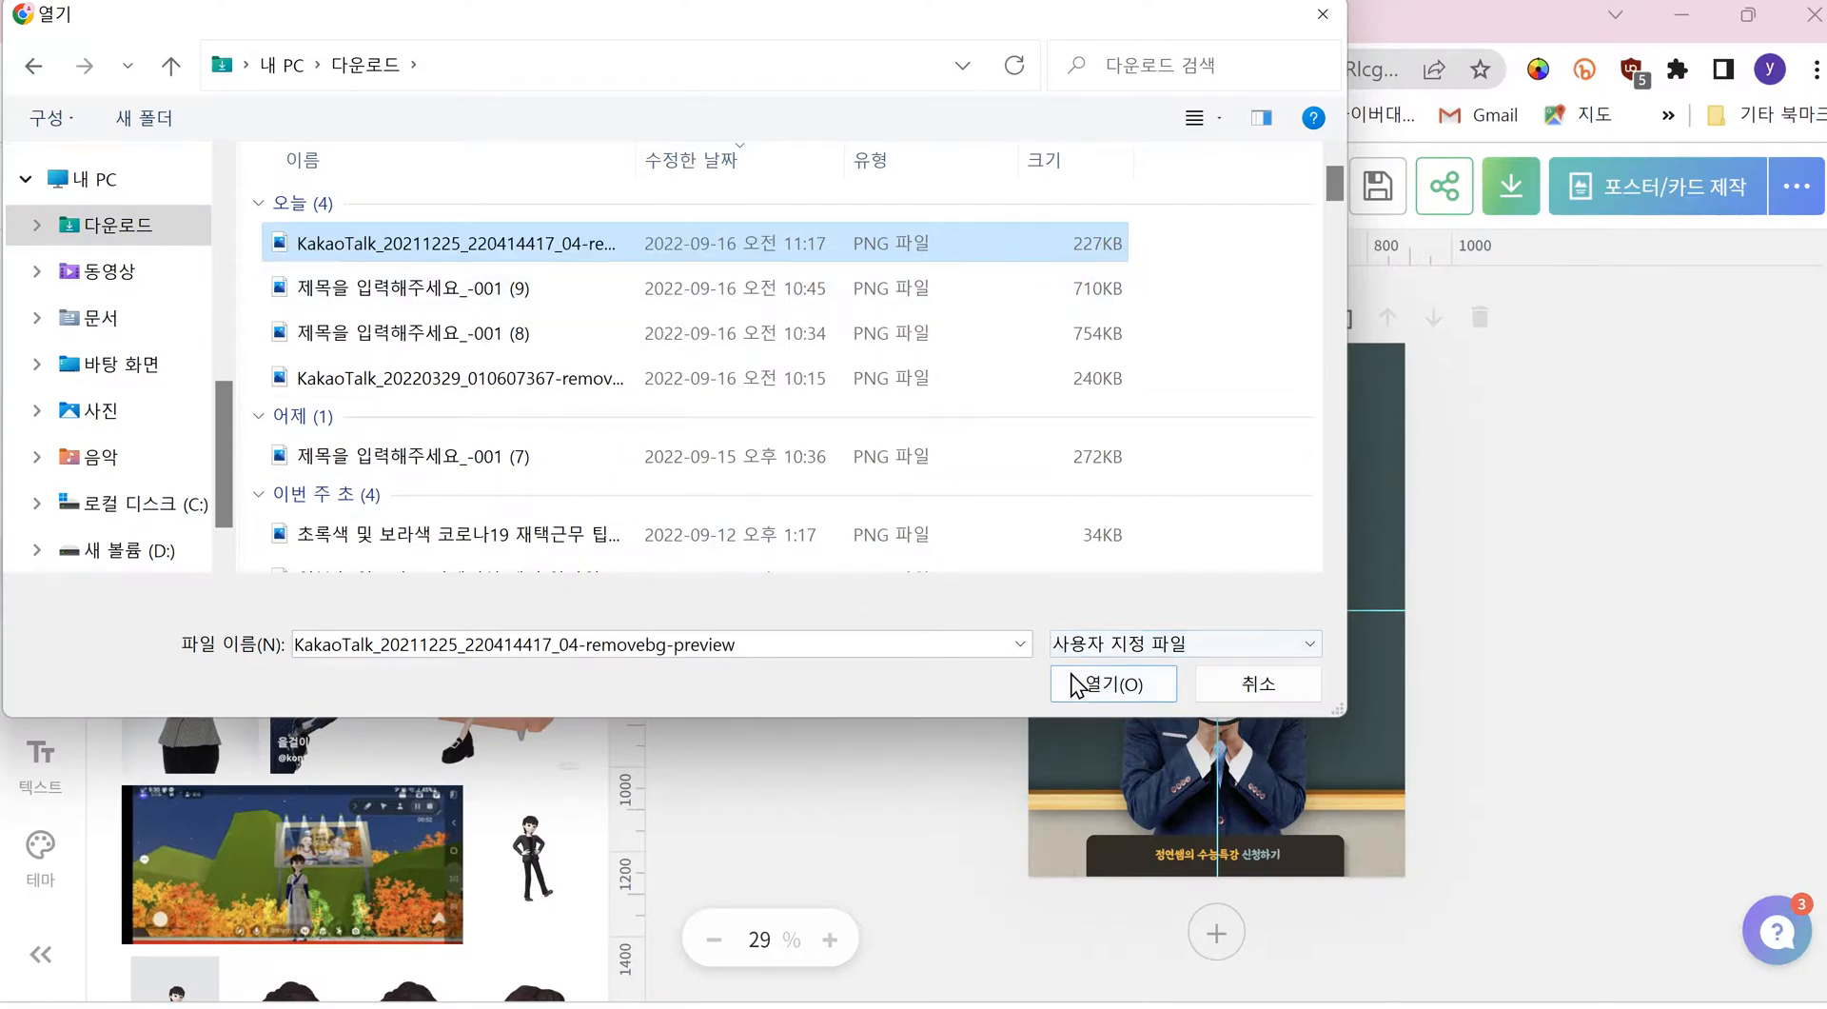
left_click(1075, 683)
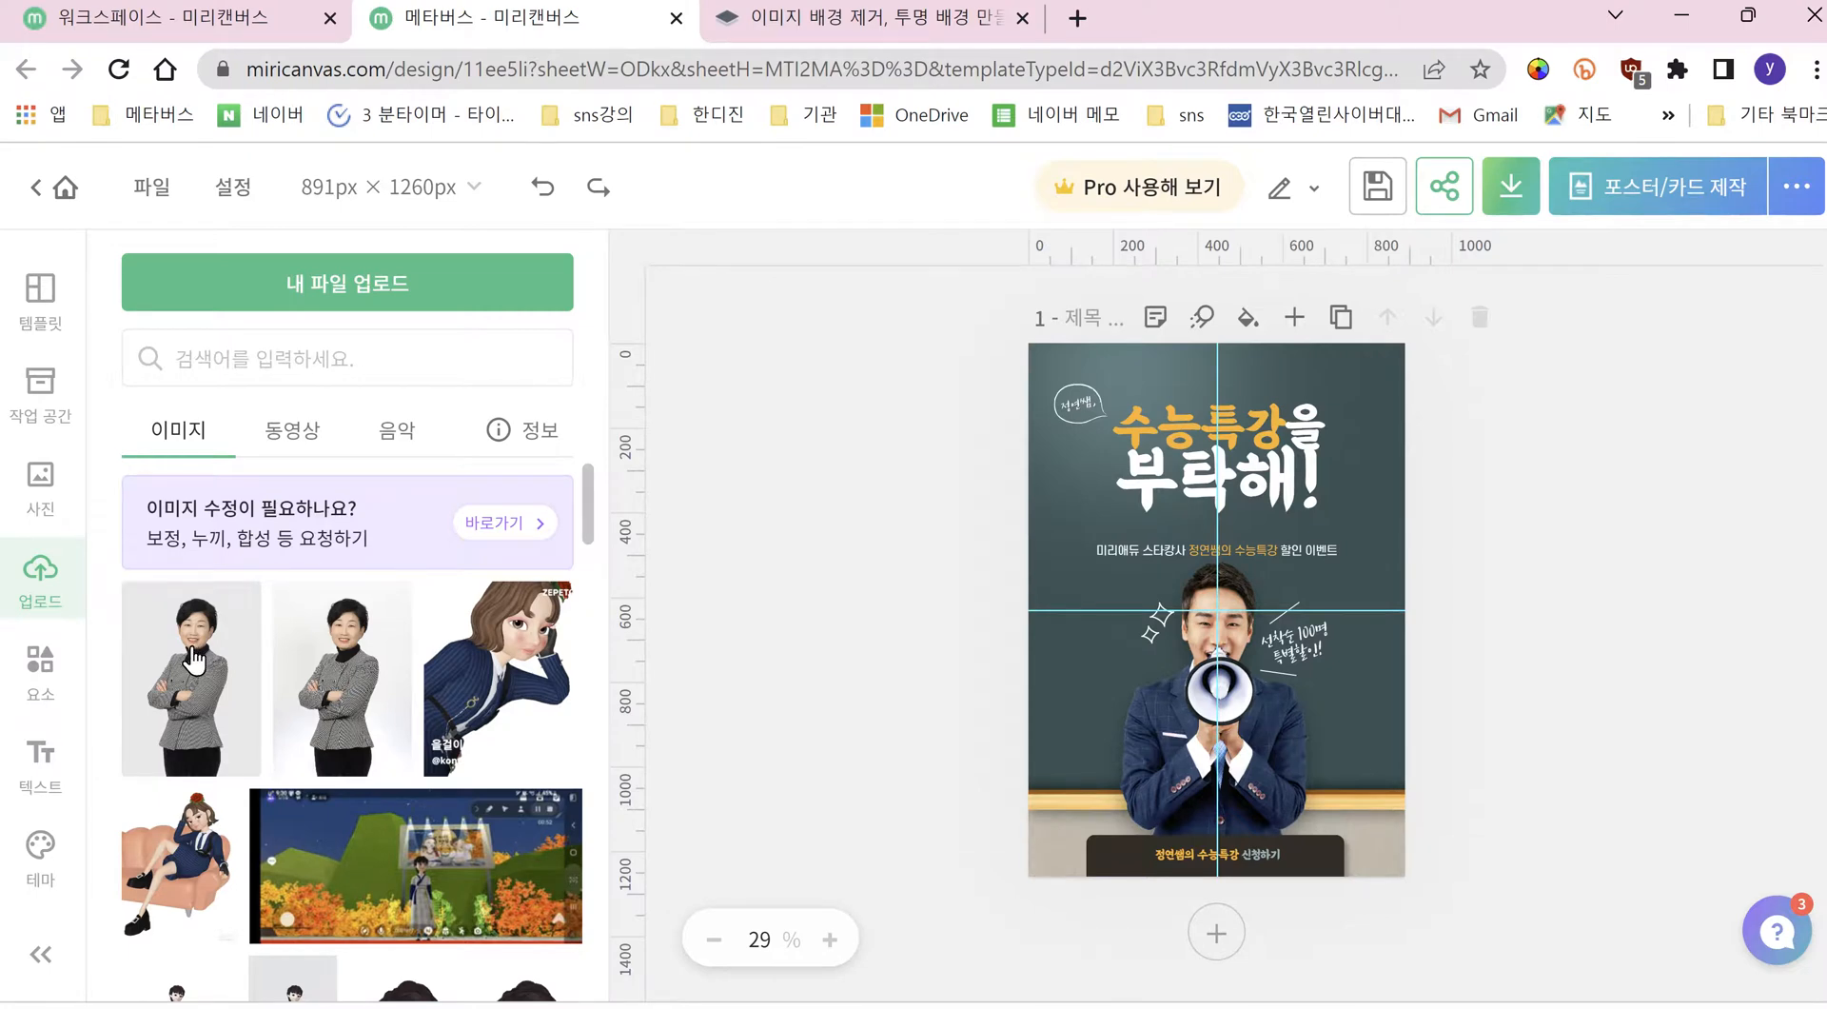
Step: Replace the man with the megaphone with the background-free portrait, enlarge it and position it below the headline
left_click_drag(194, 647, 1214, 710)
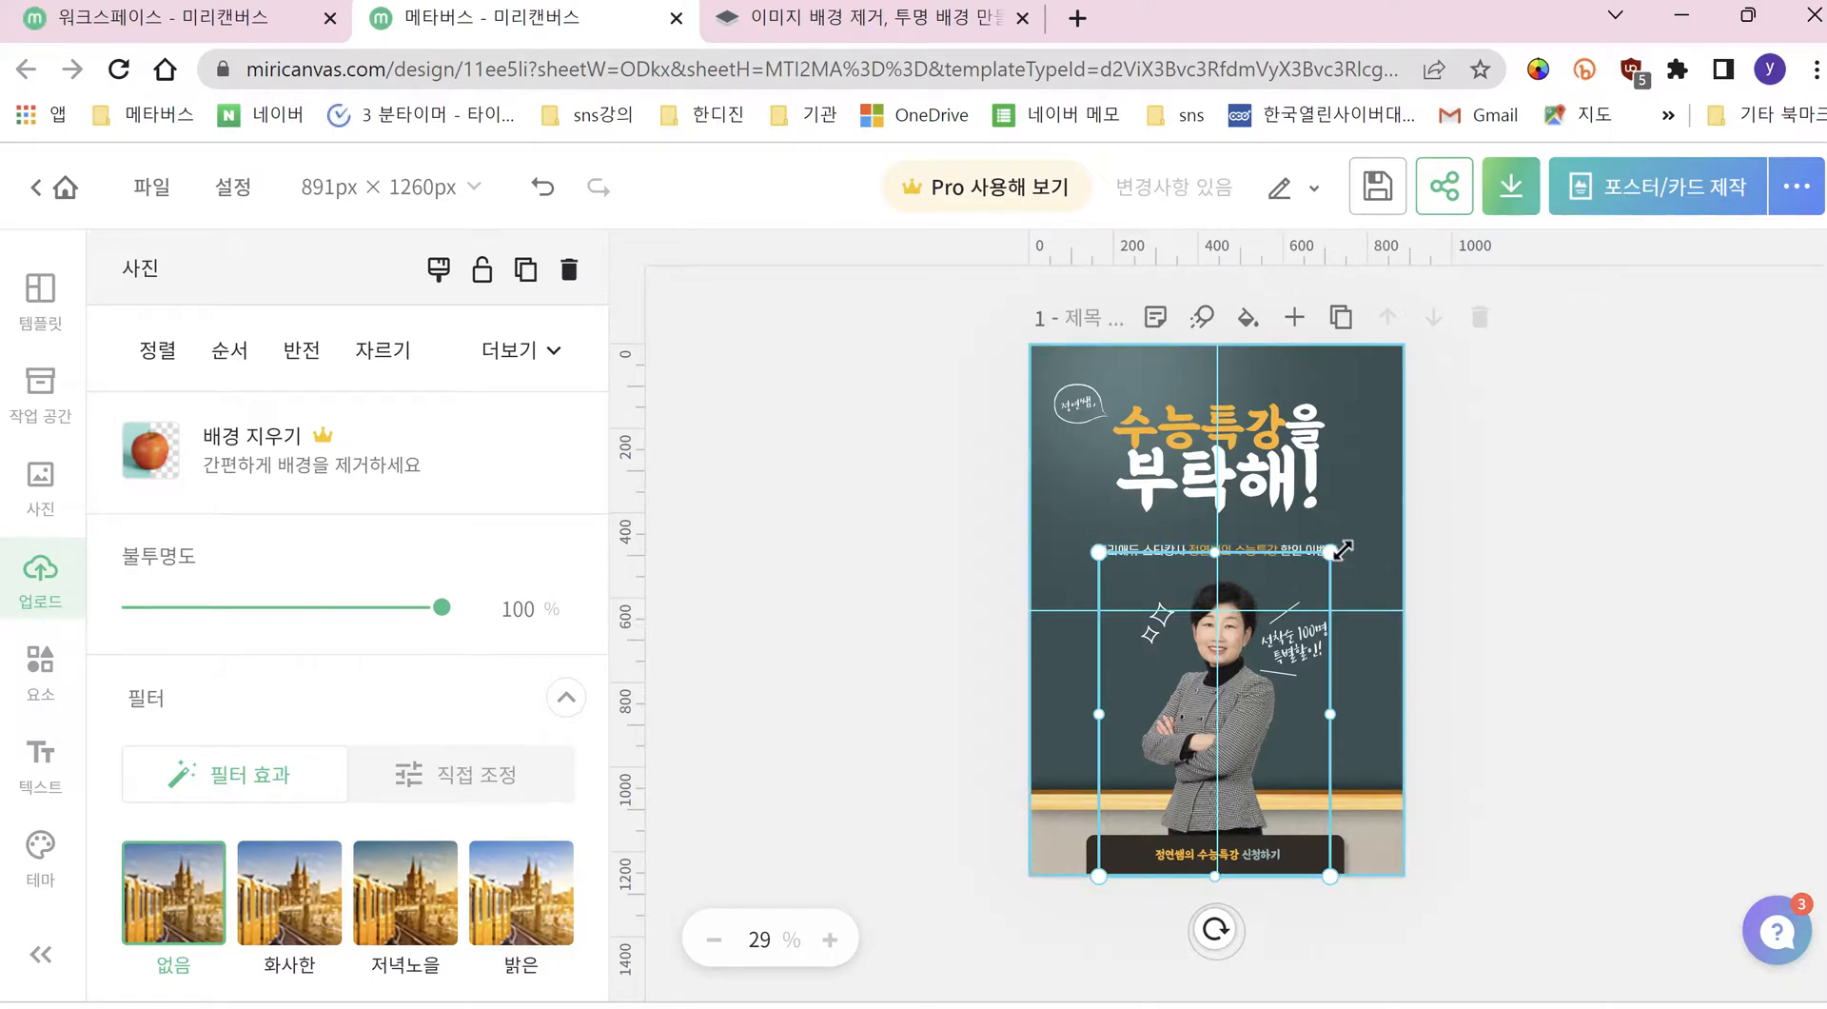
mouse_move(1339, 548)
left_mouse_down()
mouse_move(1441, 468)
mouse_move(1355, 592)
mouse_move(1477, 446)
mouse_move(1314, 574)
mouse_move(1376, 490)
mouse_move(1344, 538)
left_mouse_up()
left_click_drag(1242, 573, 1226, 599)
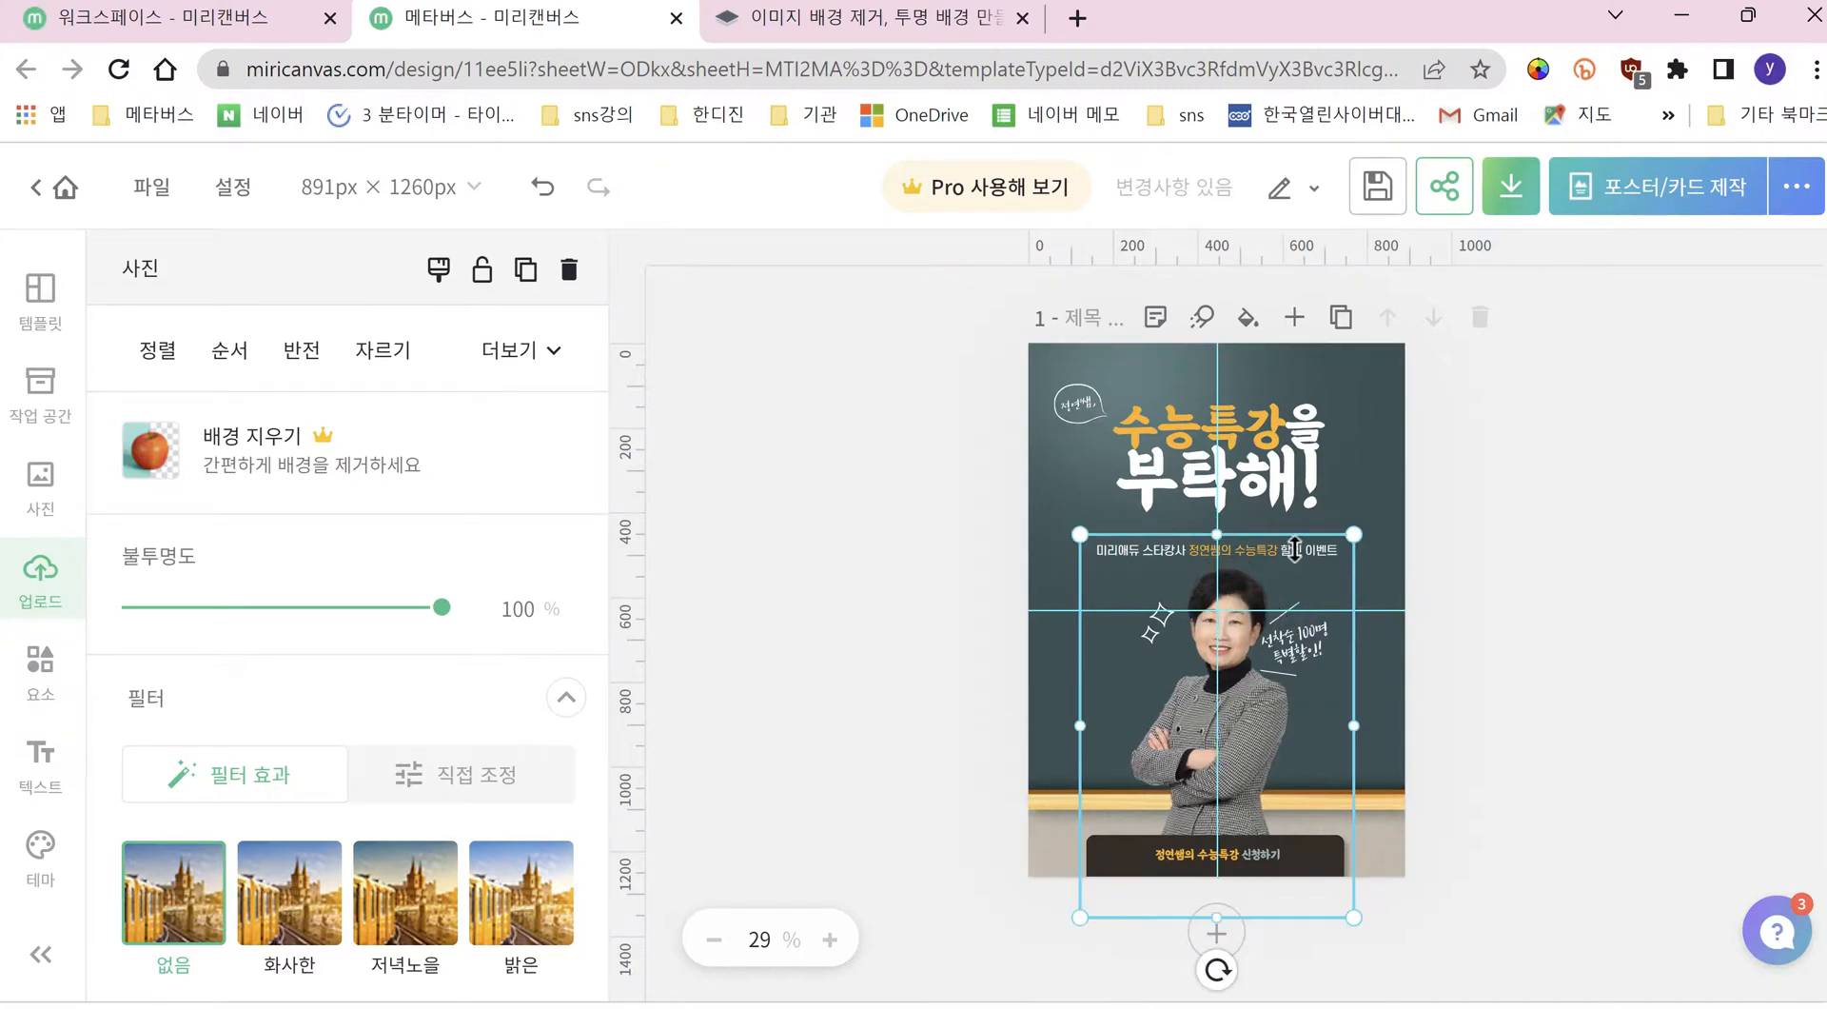
left_click_drag(1353, 538, 1366, 514)
left_click_drag(1264, 587, 1266, 586)
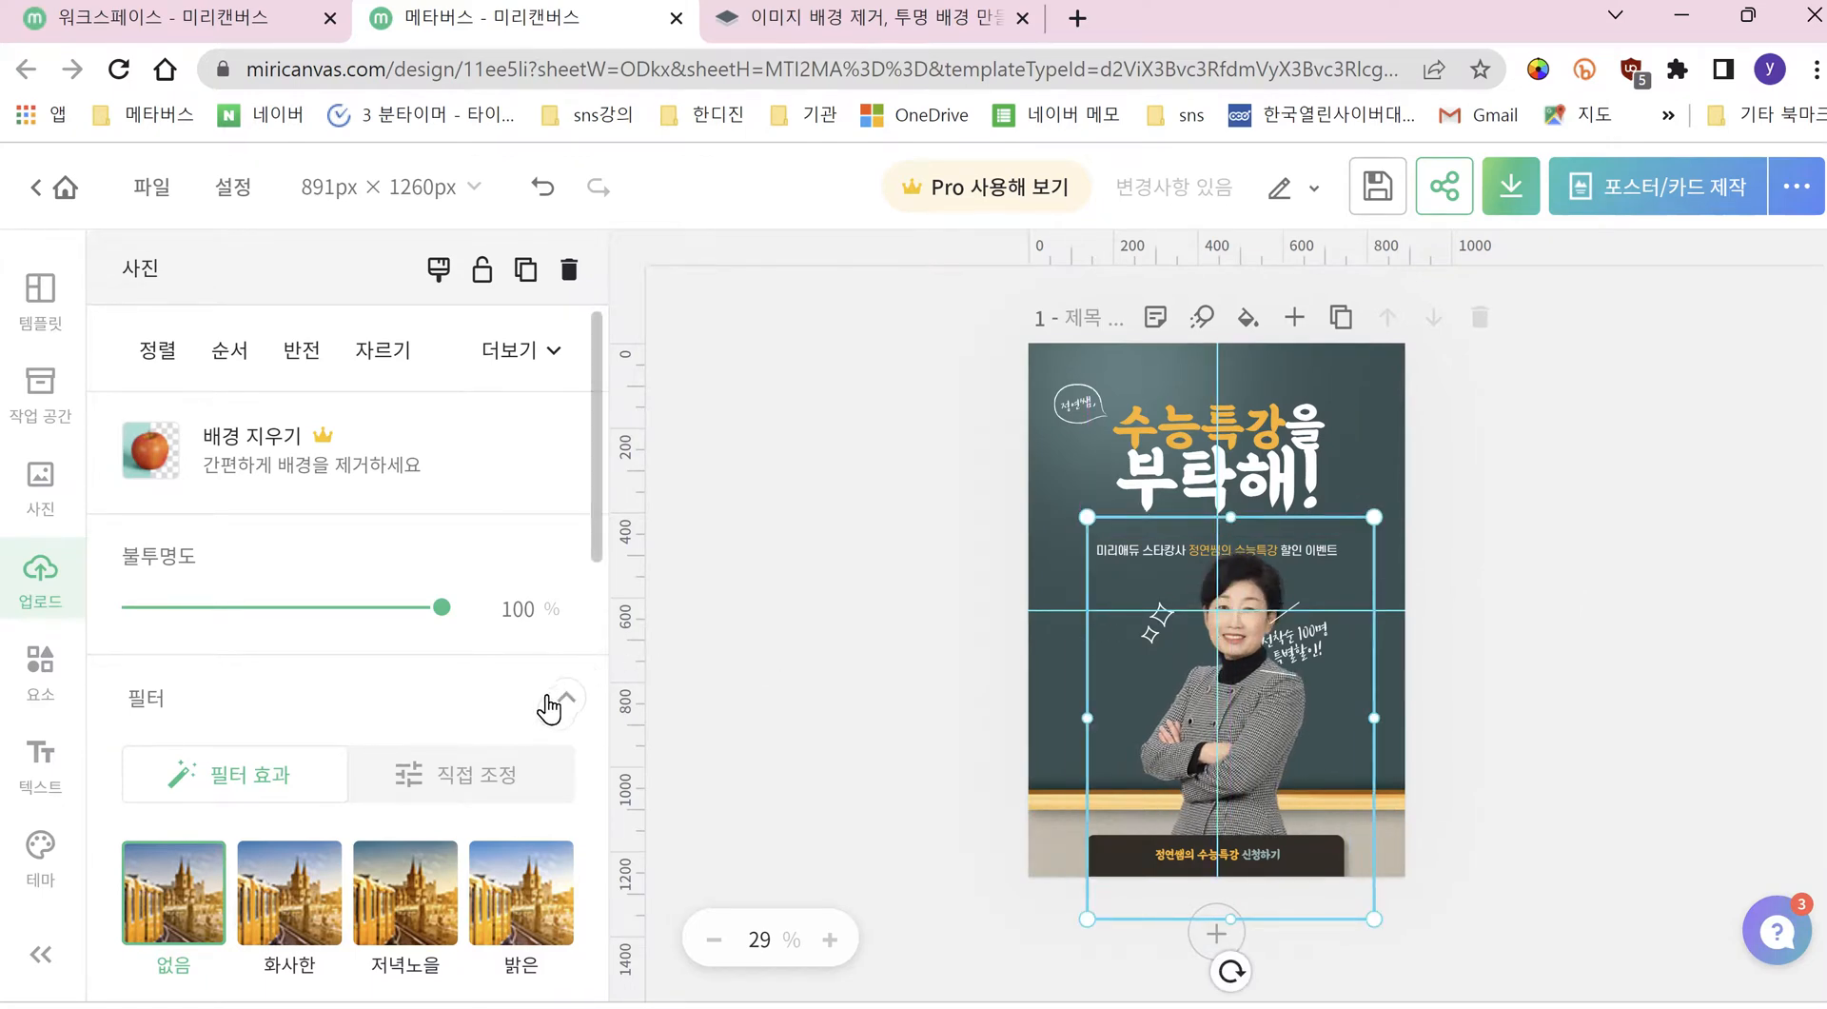
Step: Try the 로맨틱 and 이른새벽 filters on the portrait and apply the 대비 filter
scroll(387, 751, "down", 5)
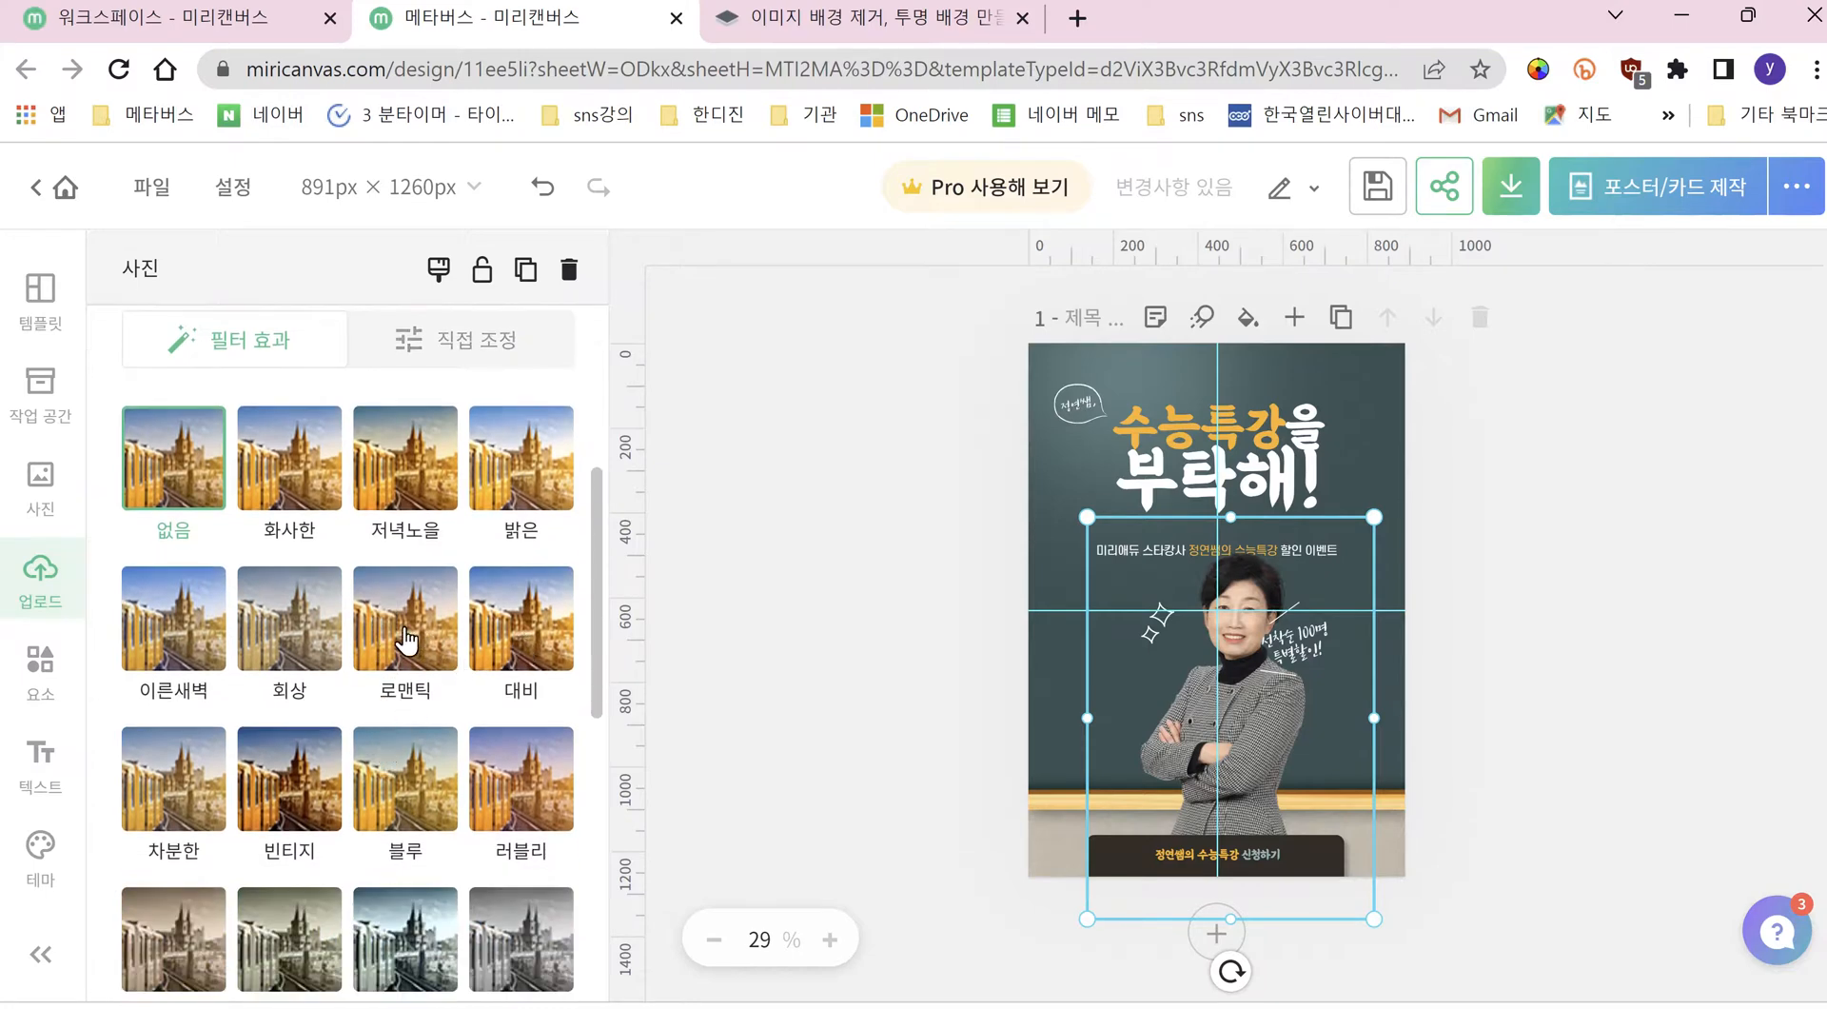
left_click(403, 632)
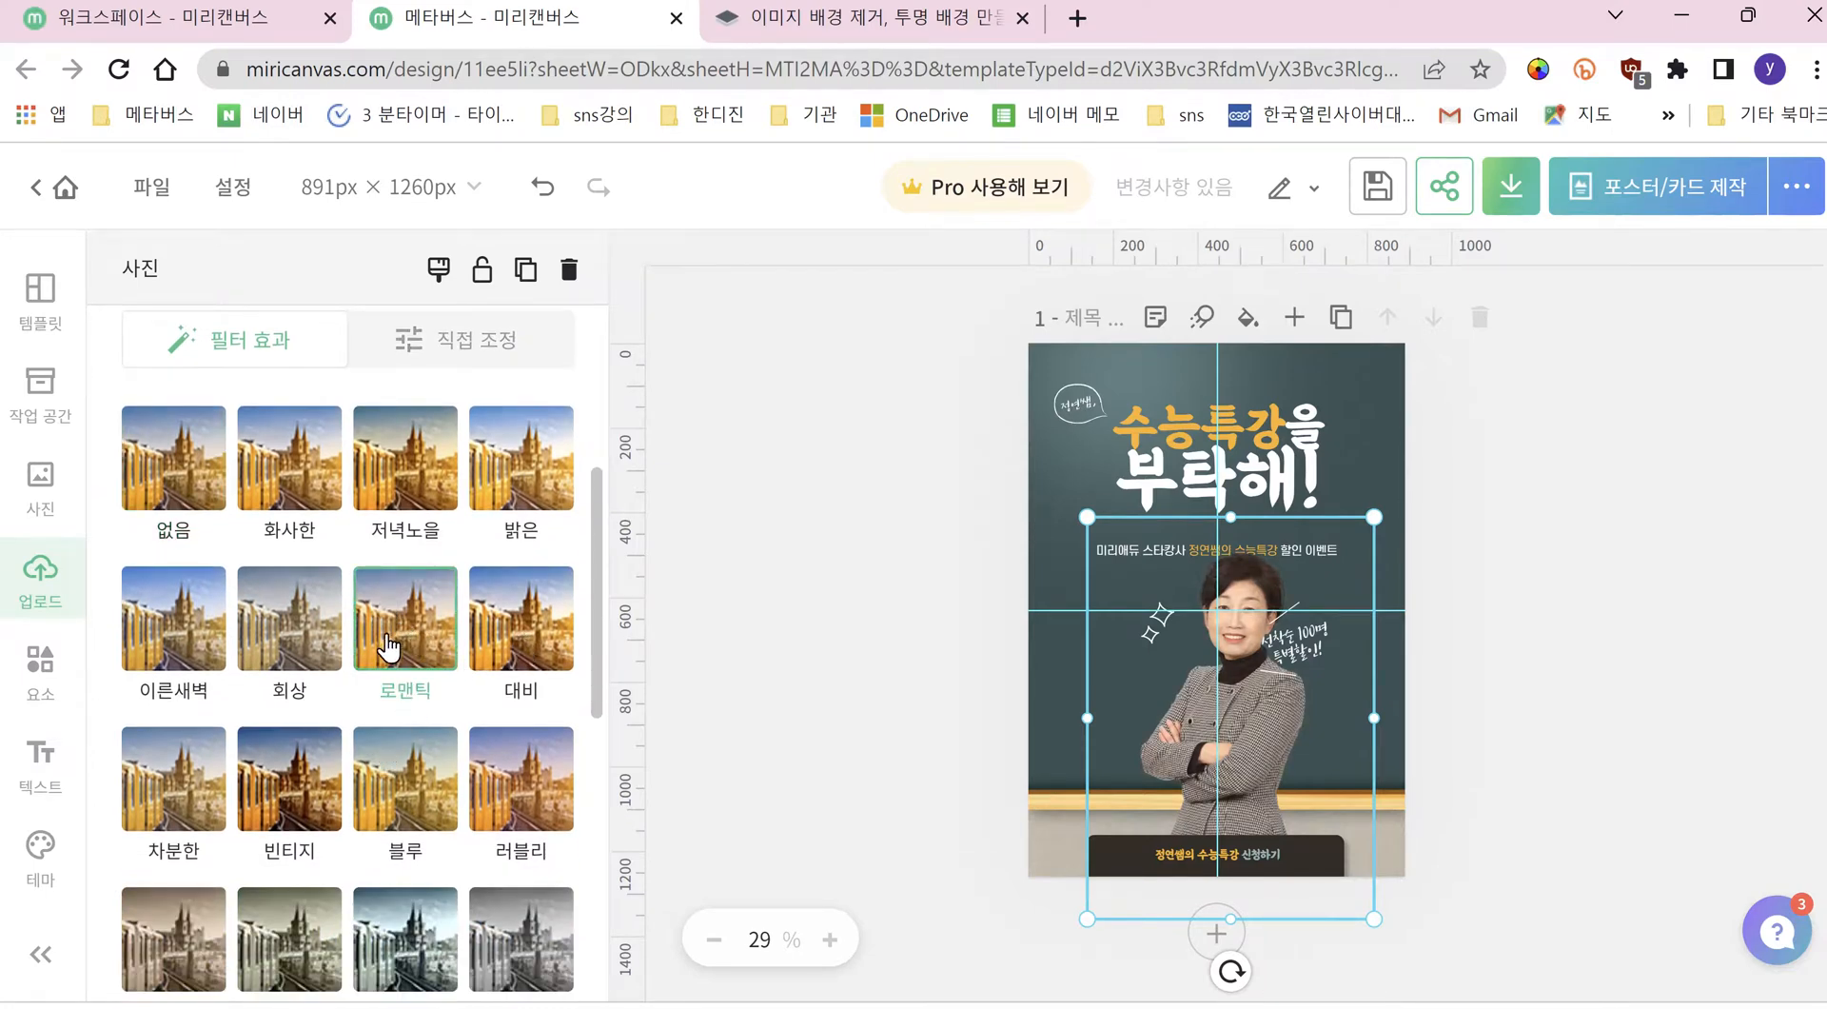
left_click(177, 647)
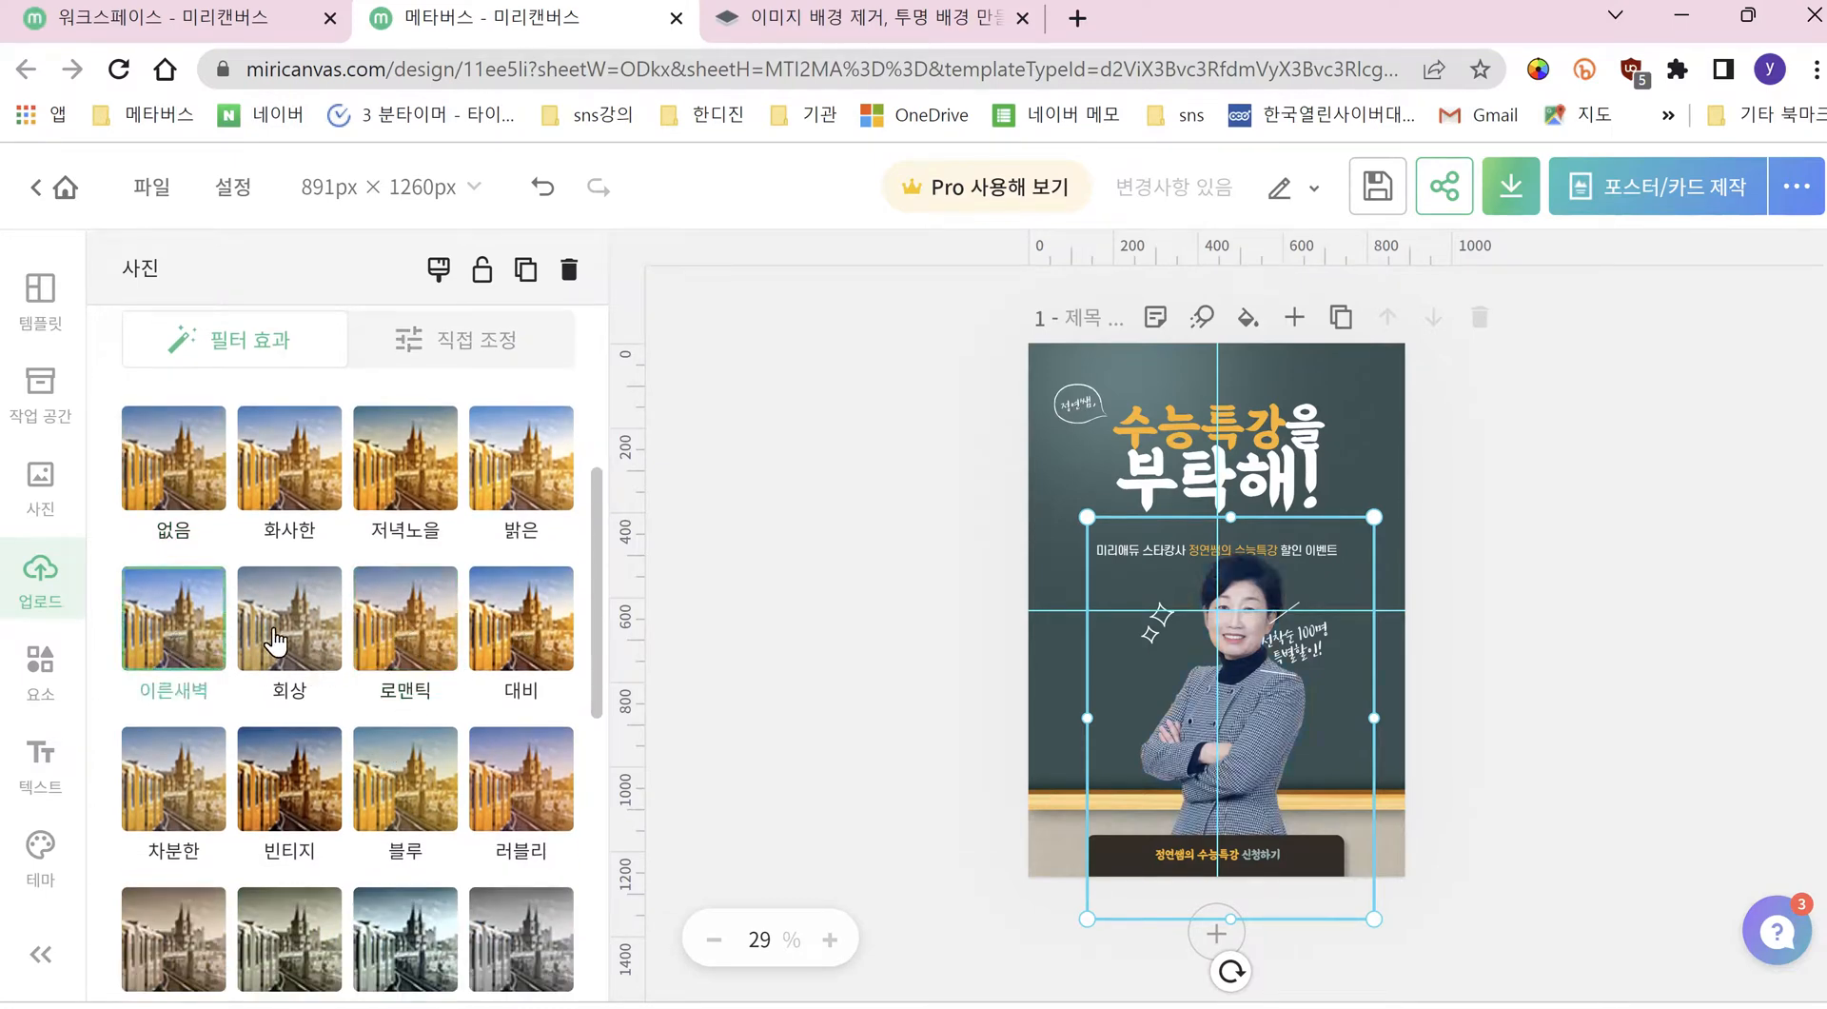
scroll(358, 651, "up", 5)
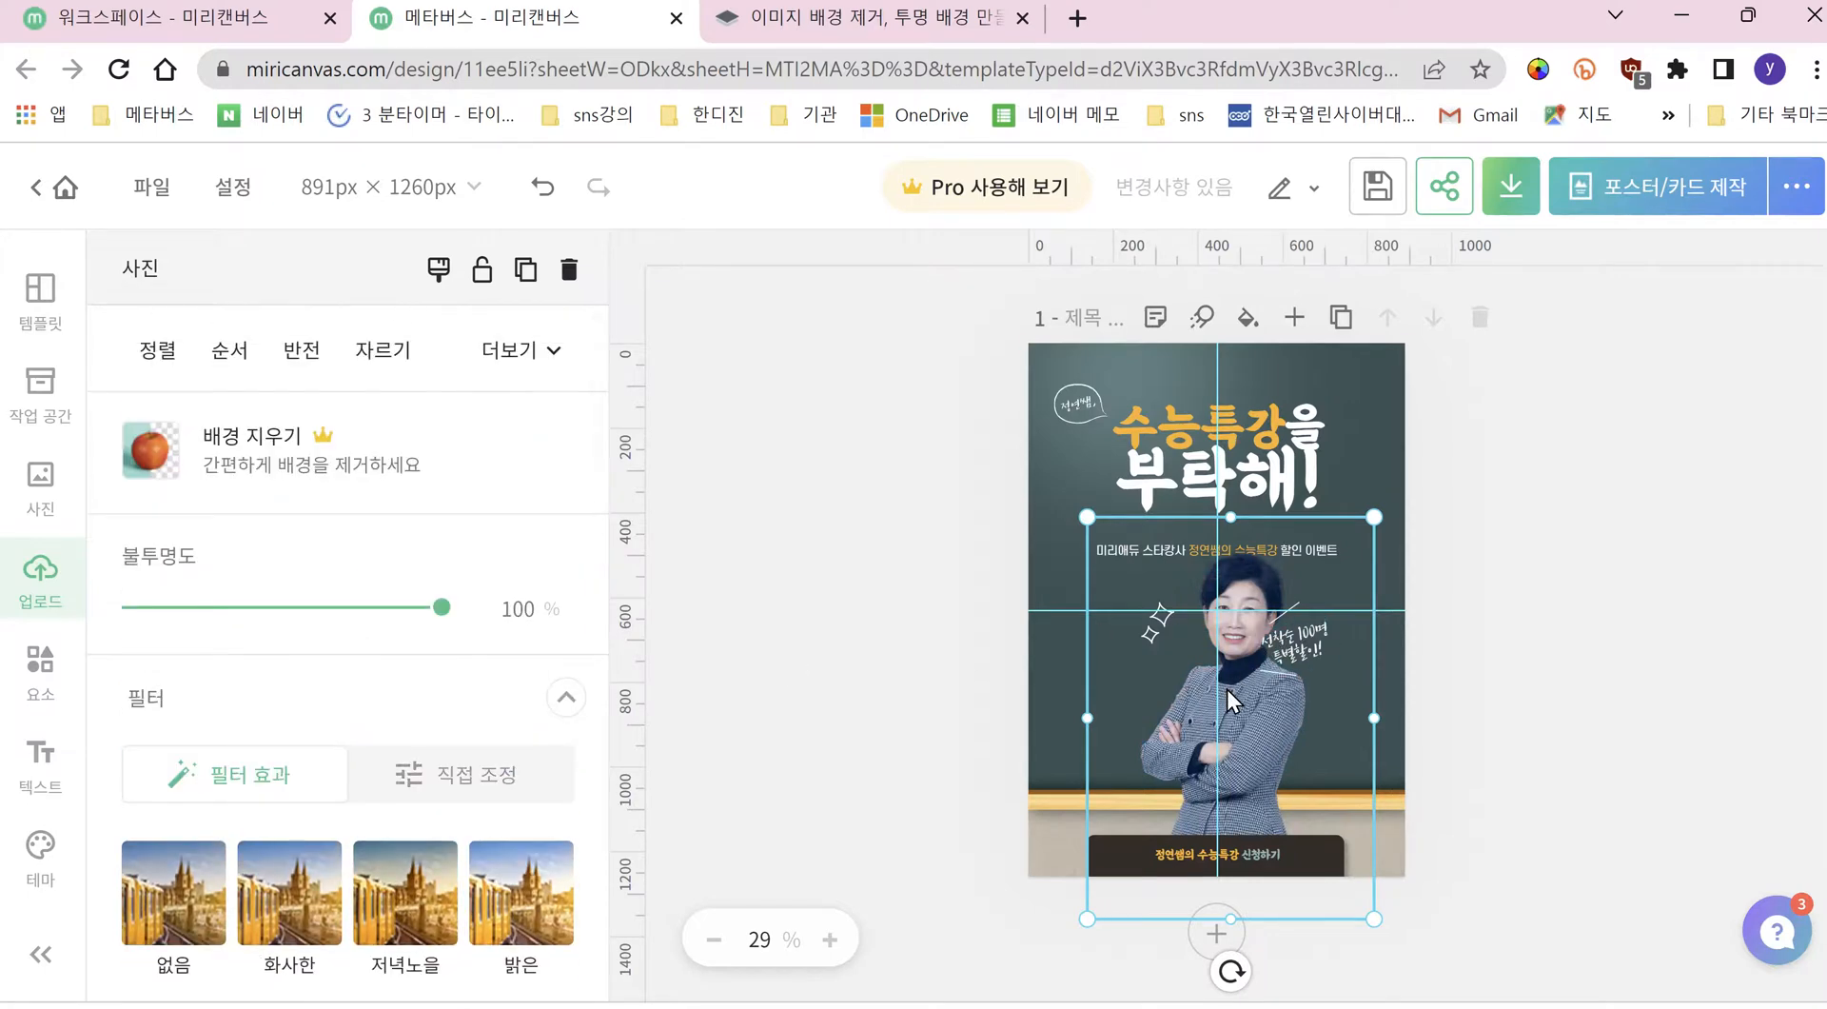
scroll(469, 835, "down", 5)
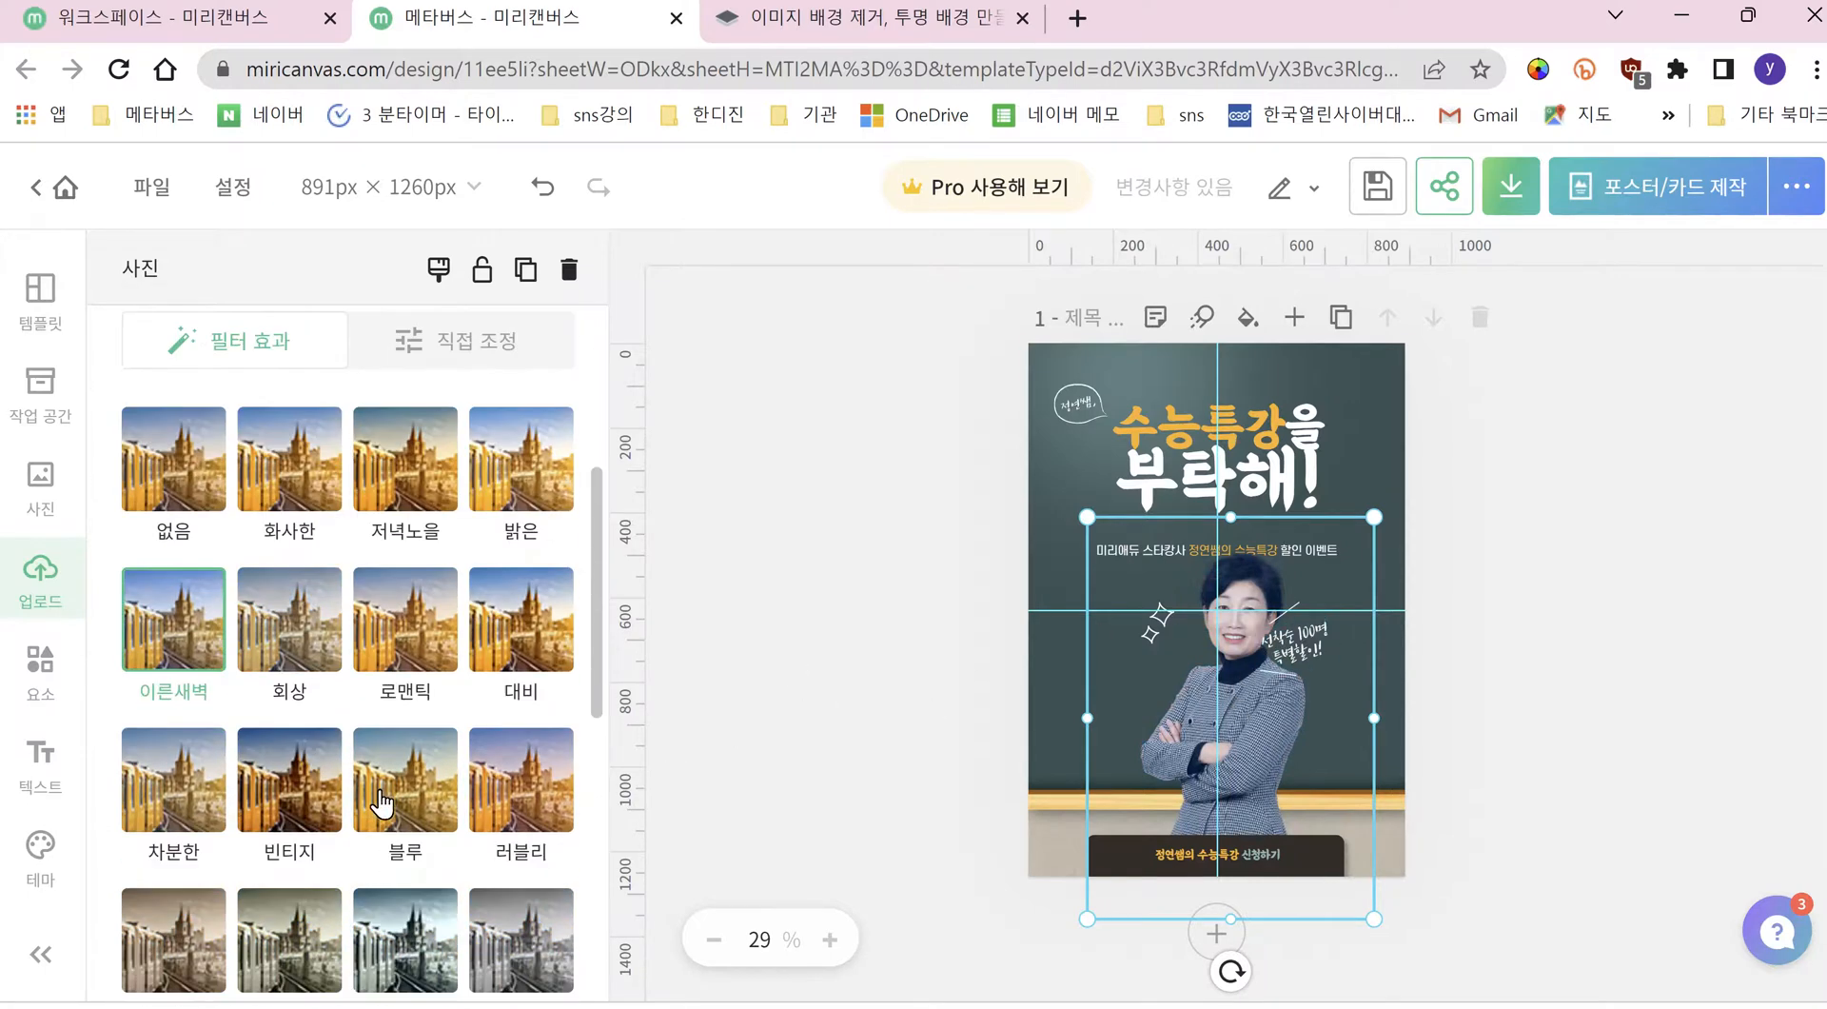
left_click(528, 656)
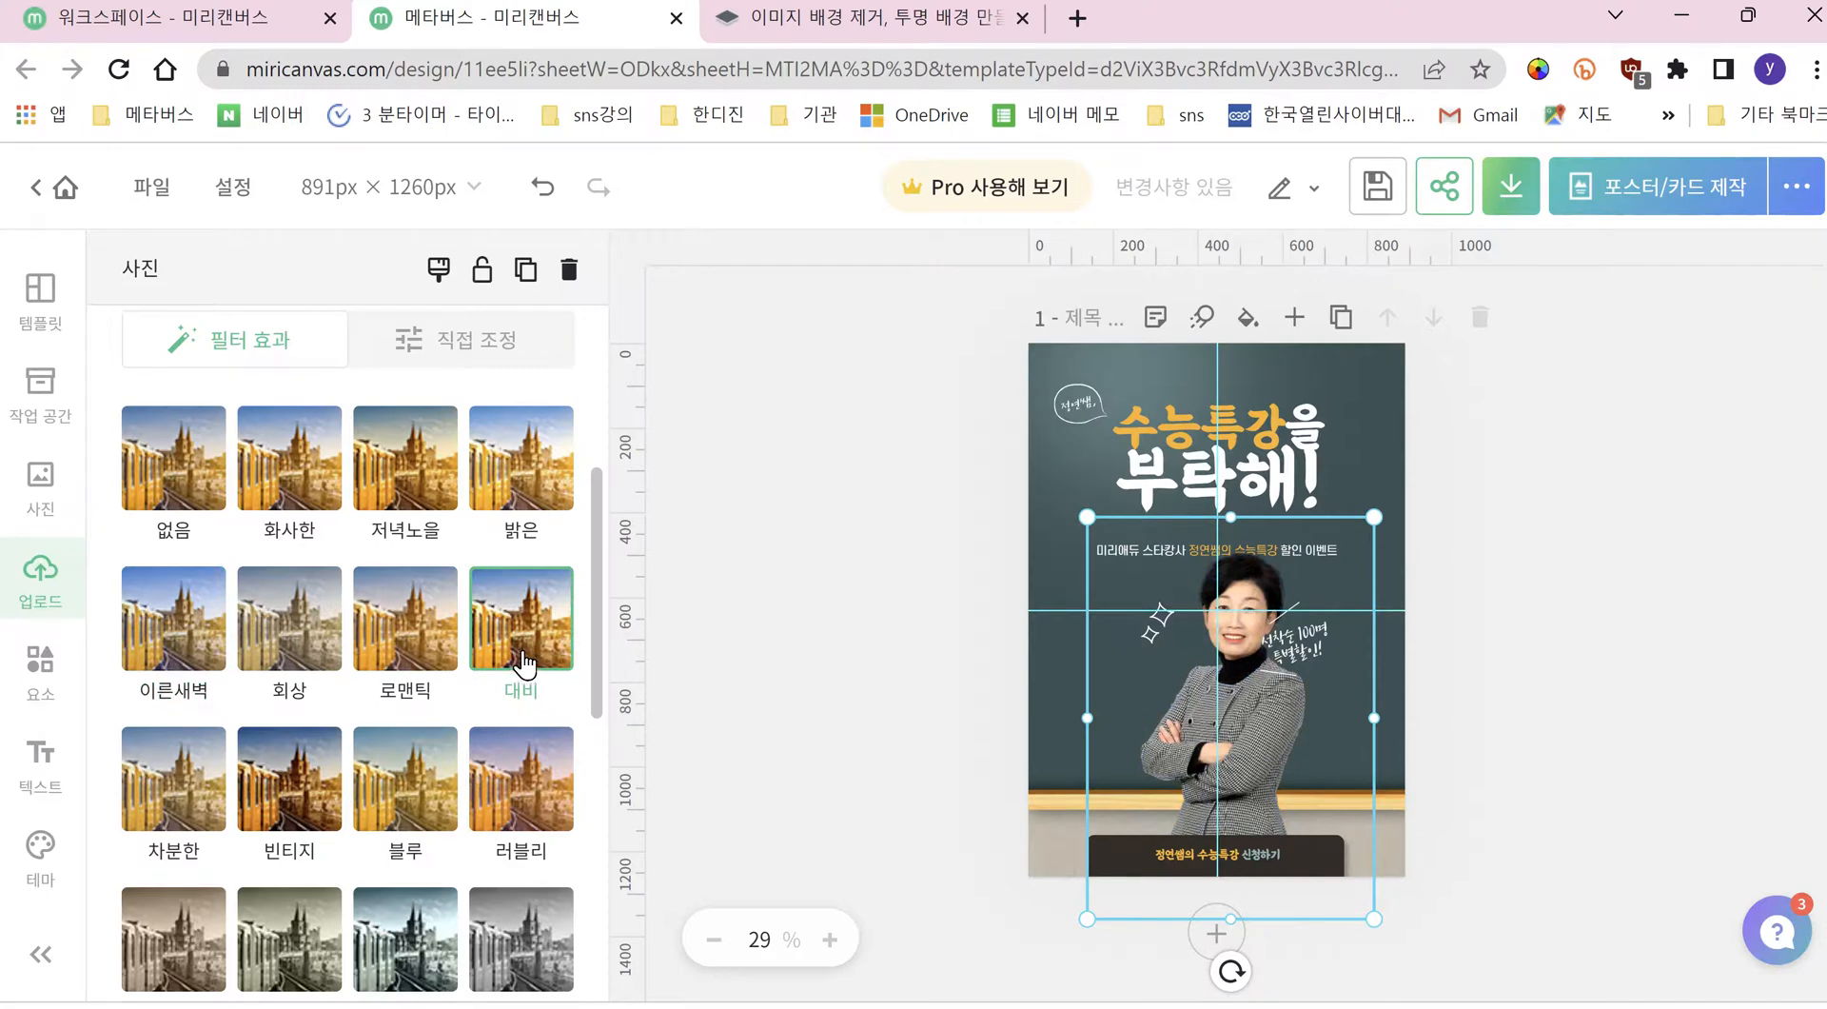
scroll(522, 662, "down", 3)
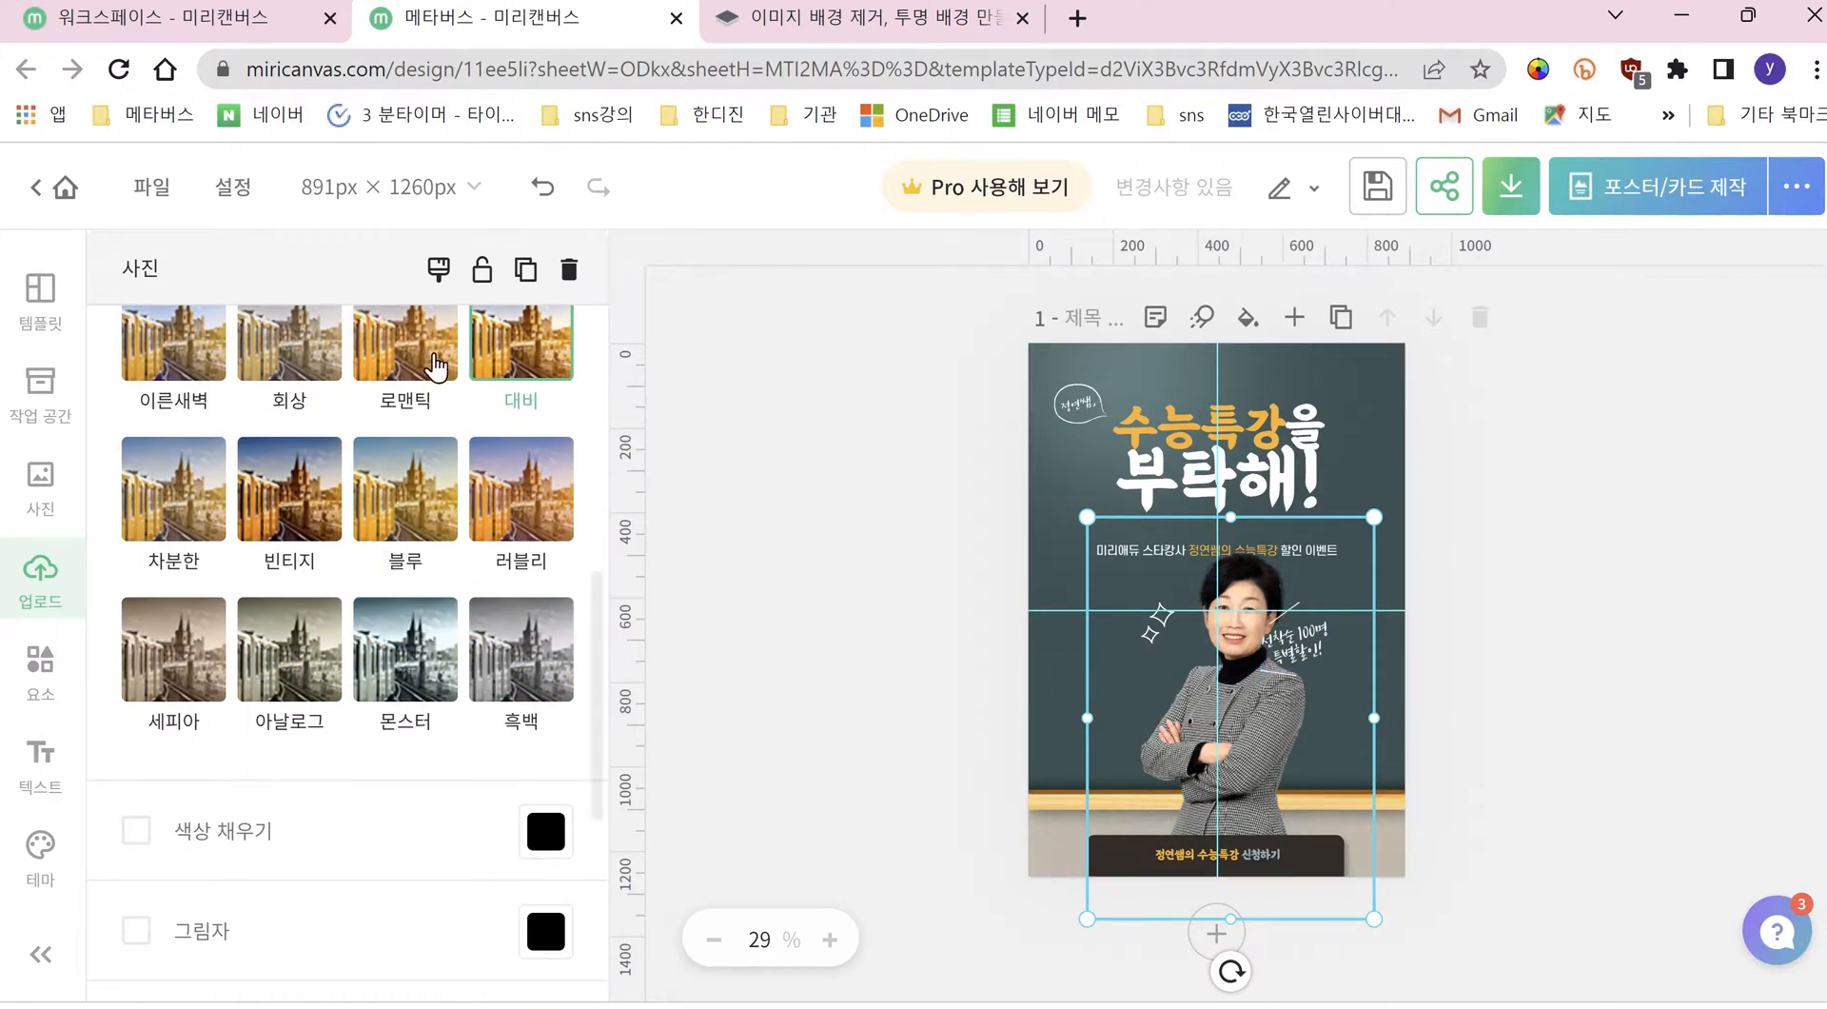
scroll(430, 651, "up", 5)
scroll(430, 652, "up", 2)
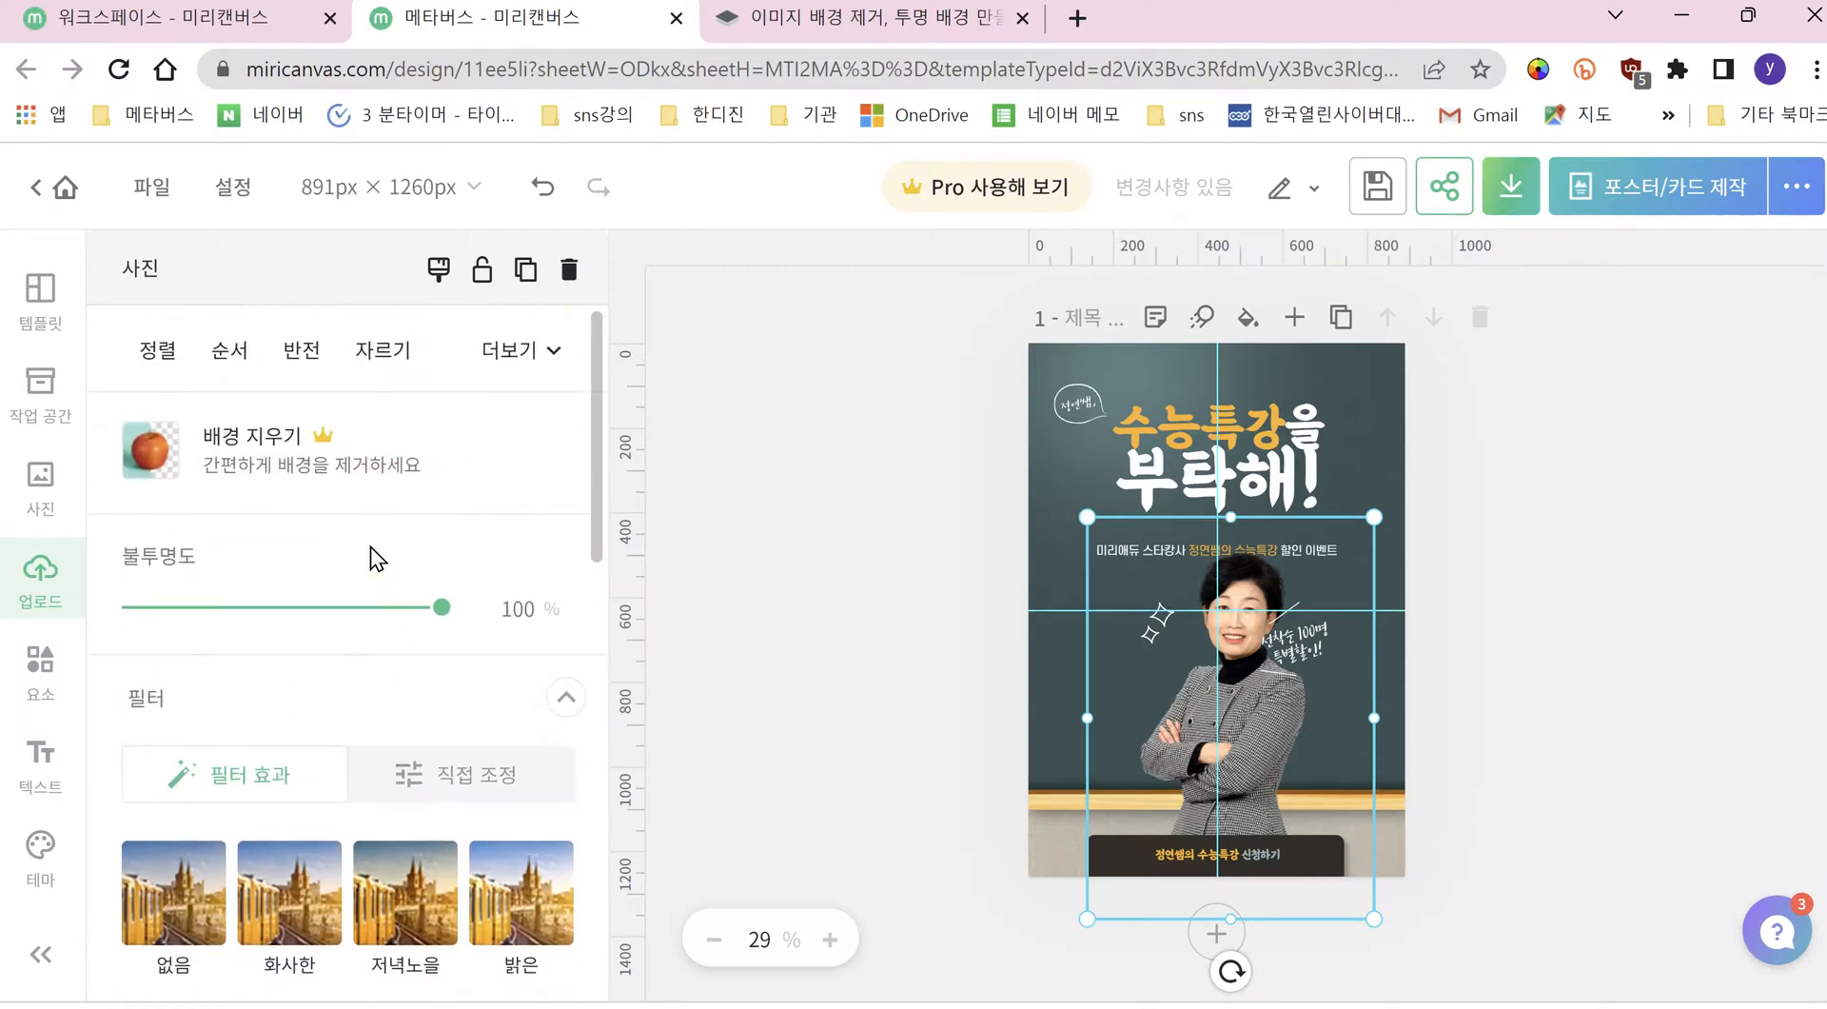
left_click(161, 359)
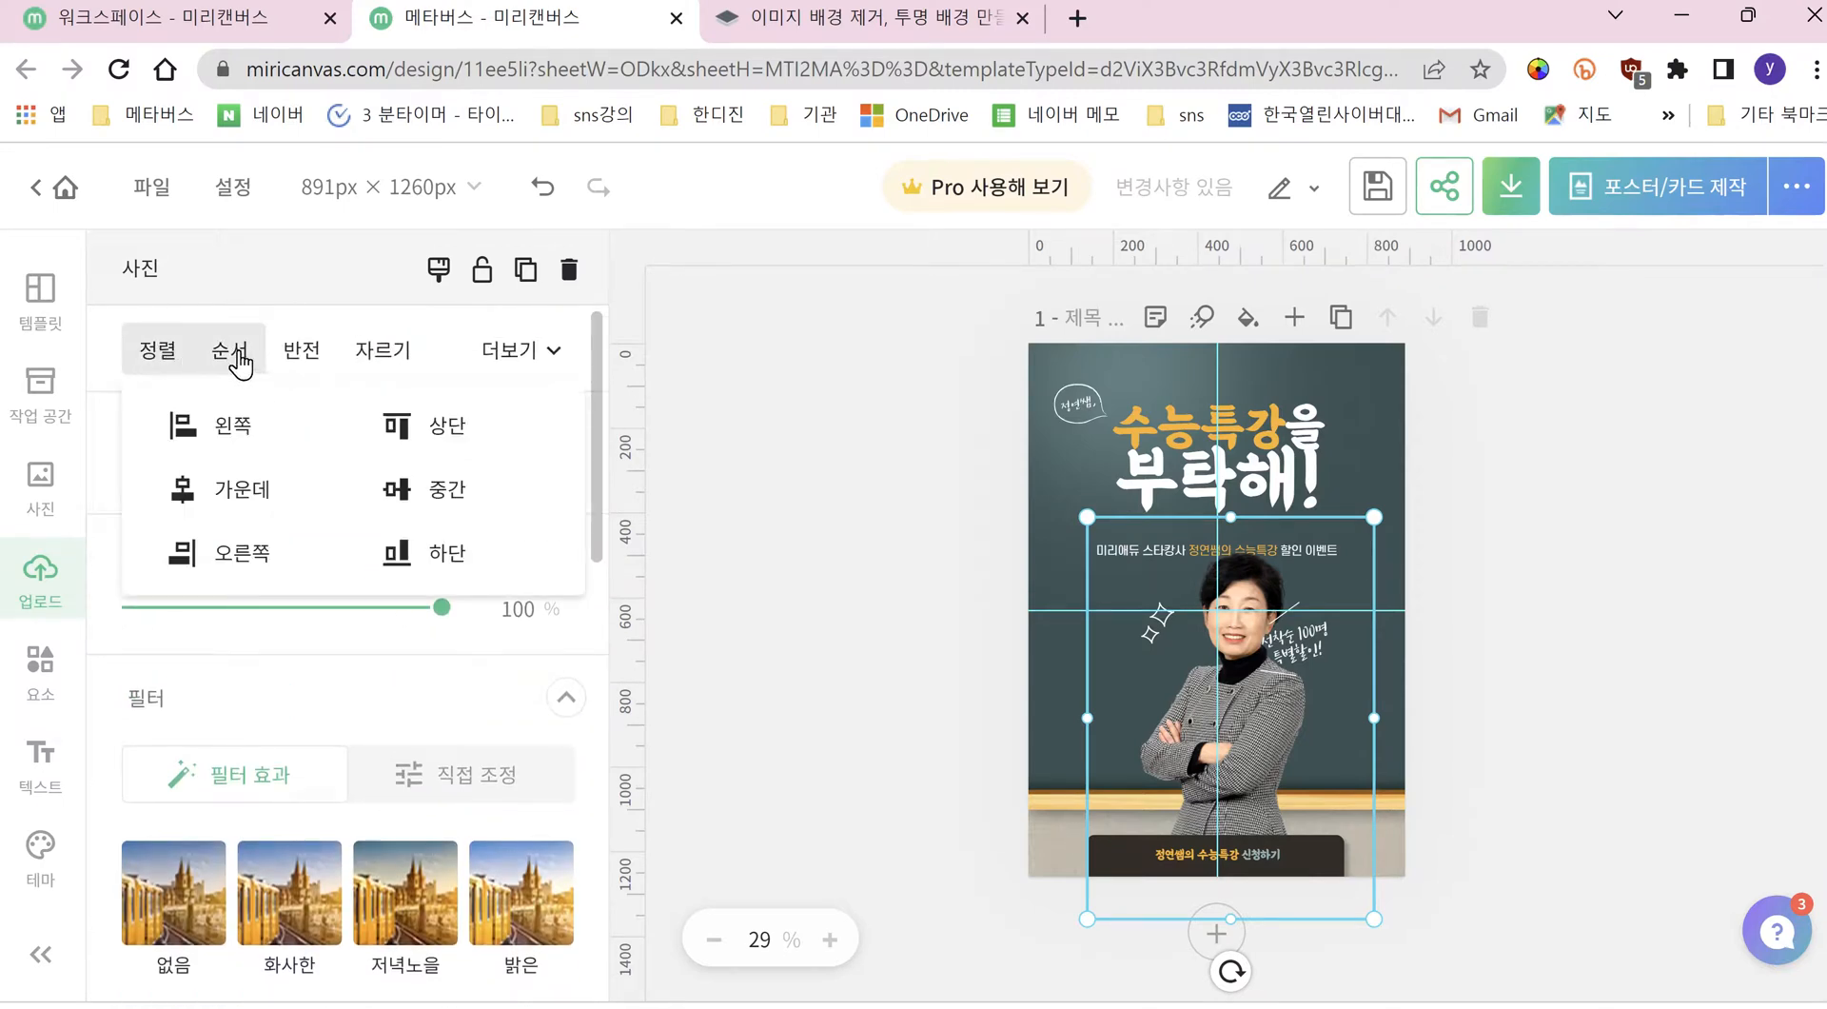
left_click(232, 356)
left_click(300, 359)
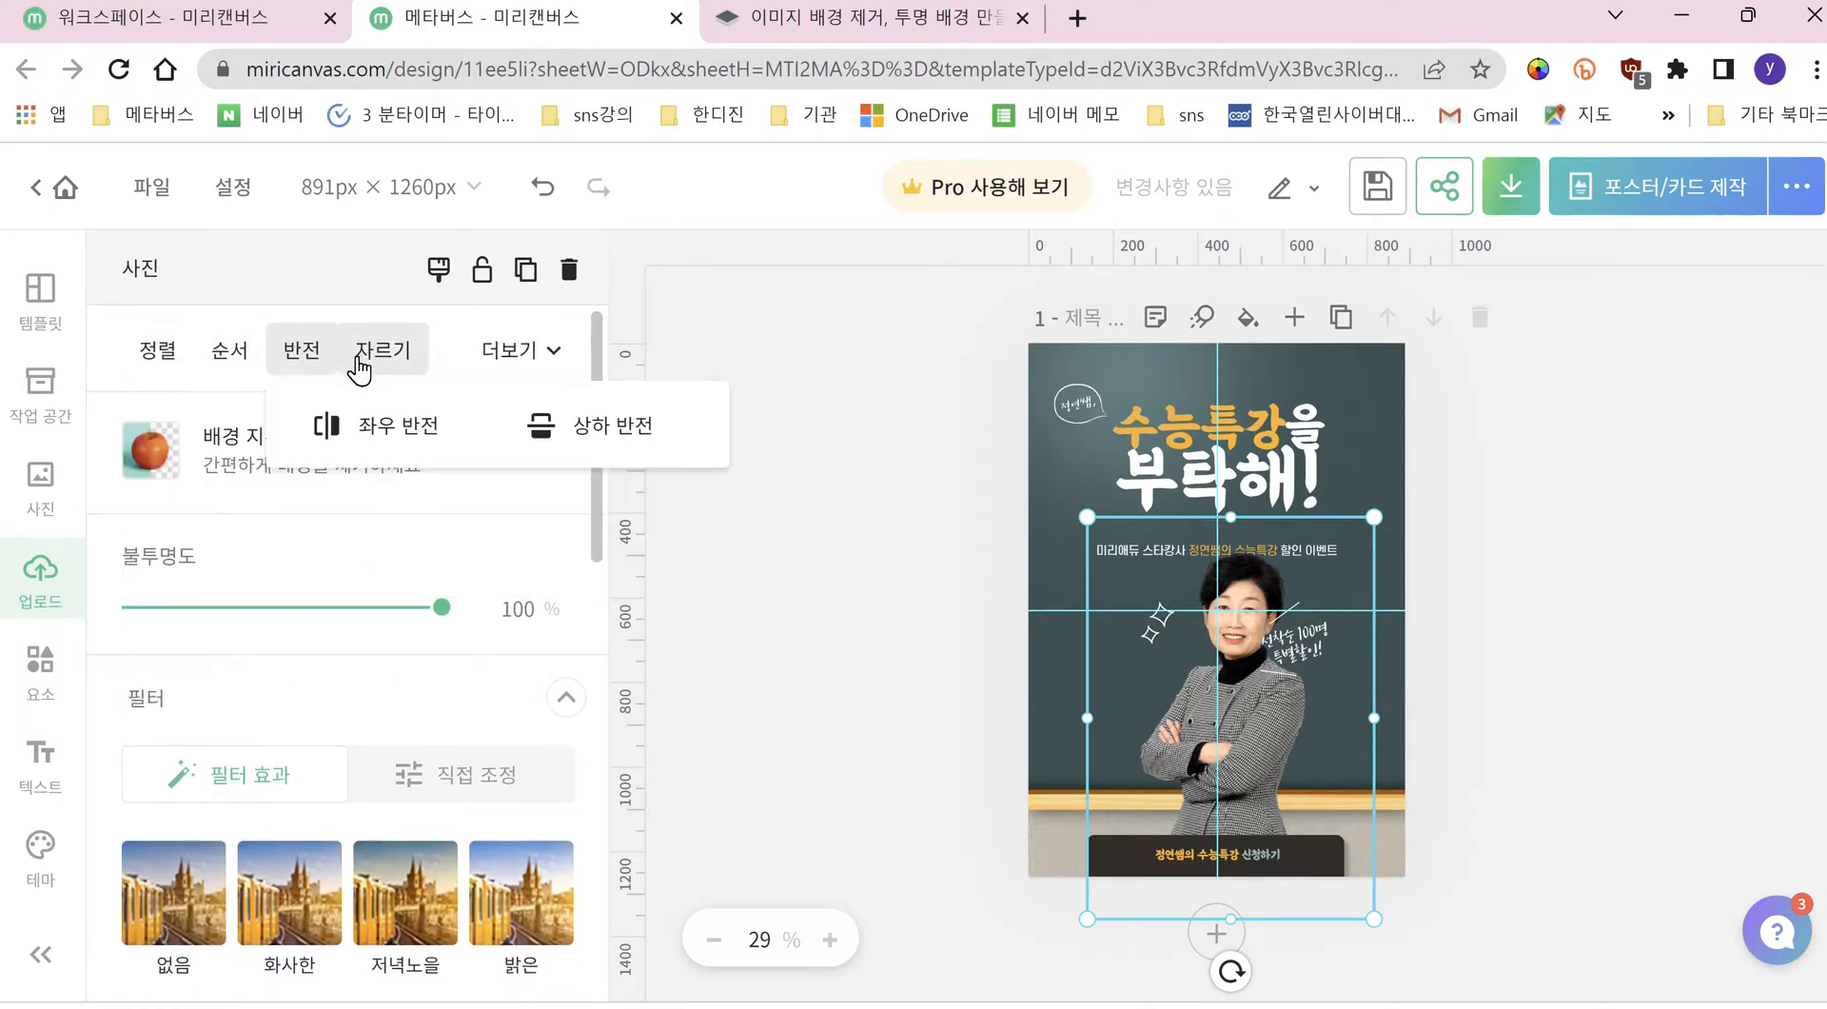
Step: Crop the portrait closely around the figure, from just above the head down to the jacket's hem
left_click(385, 356)
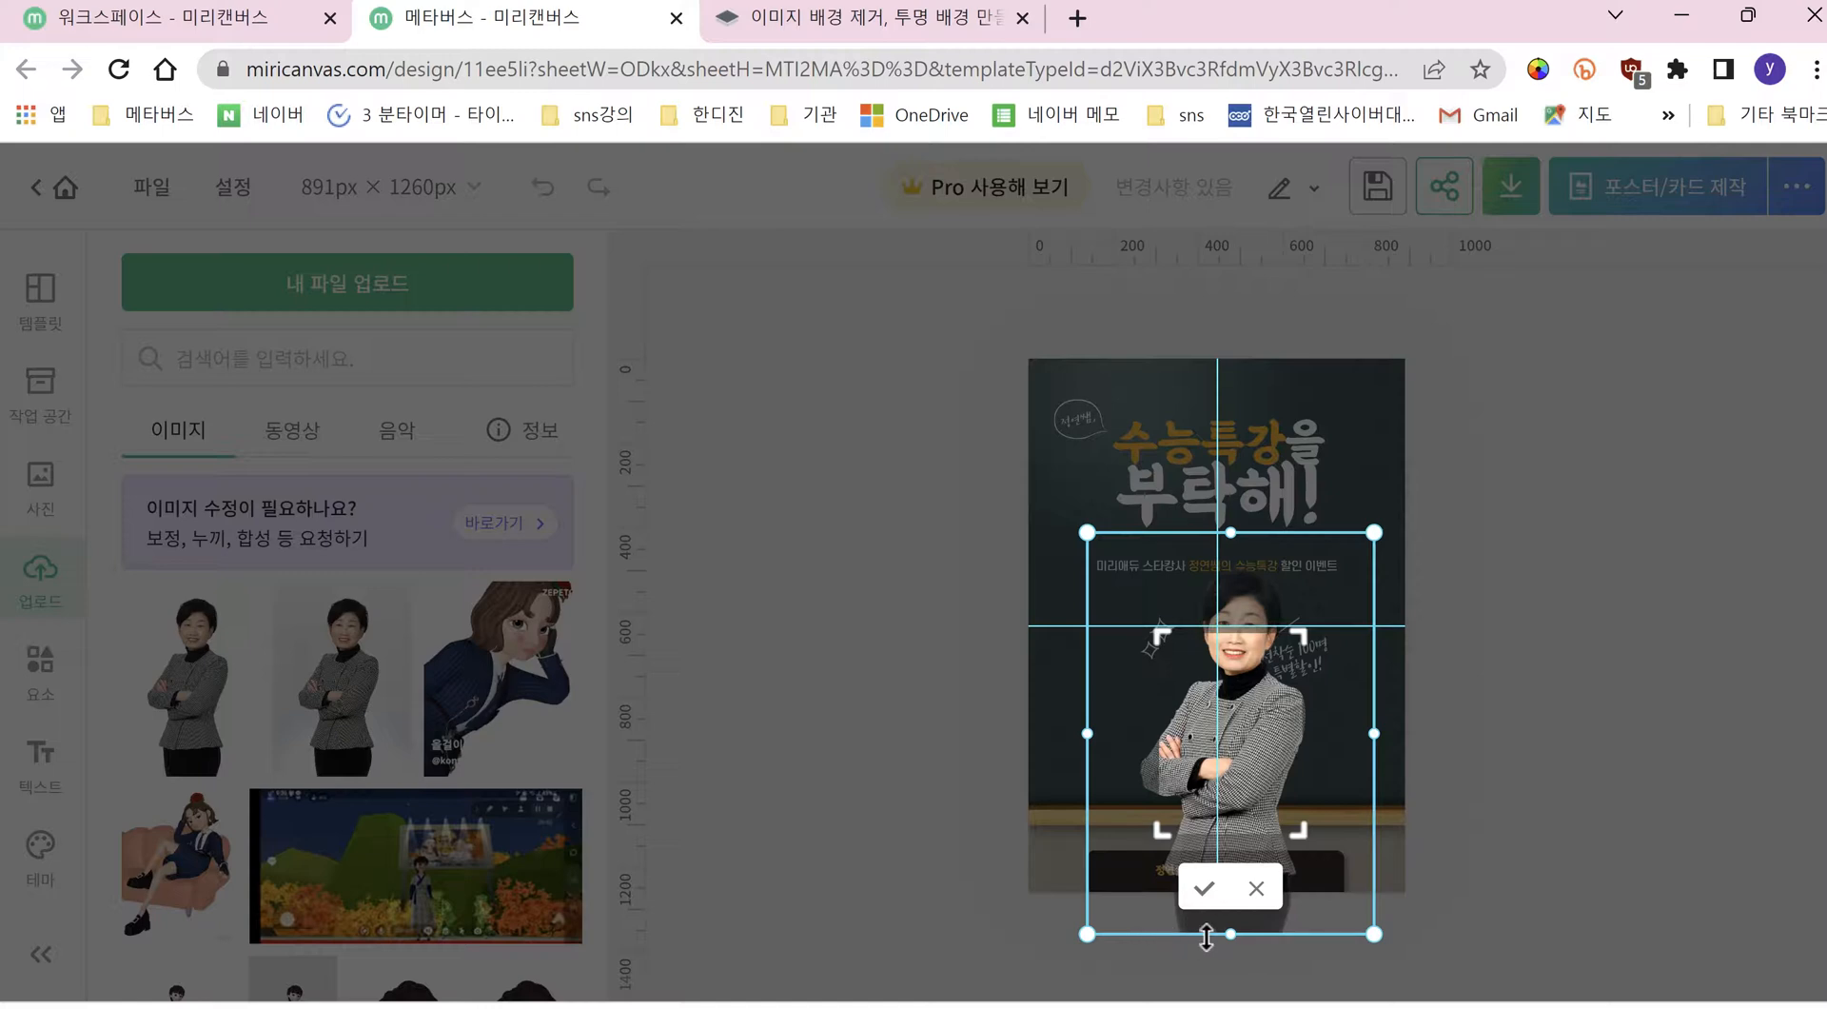
mouse_move(1229, 934)
left_mouse_down()
mouse_move(1231, 897)
mouse_move(1230, 934)
left_mouse_up()
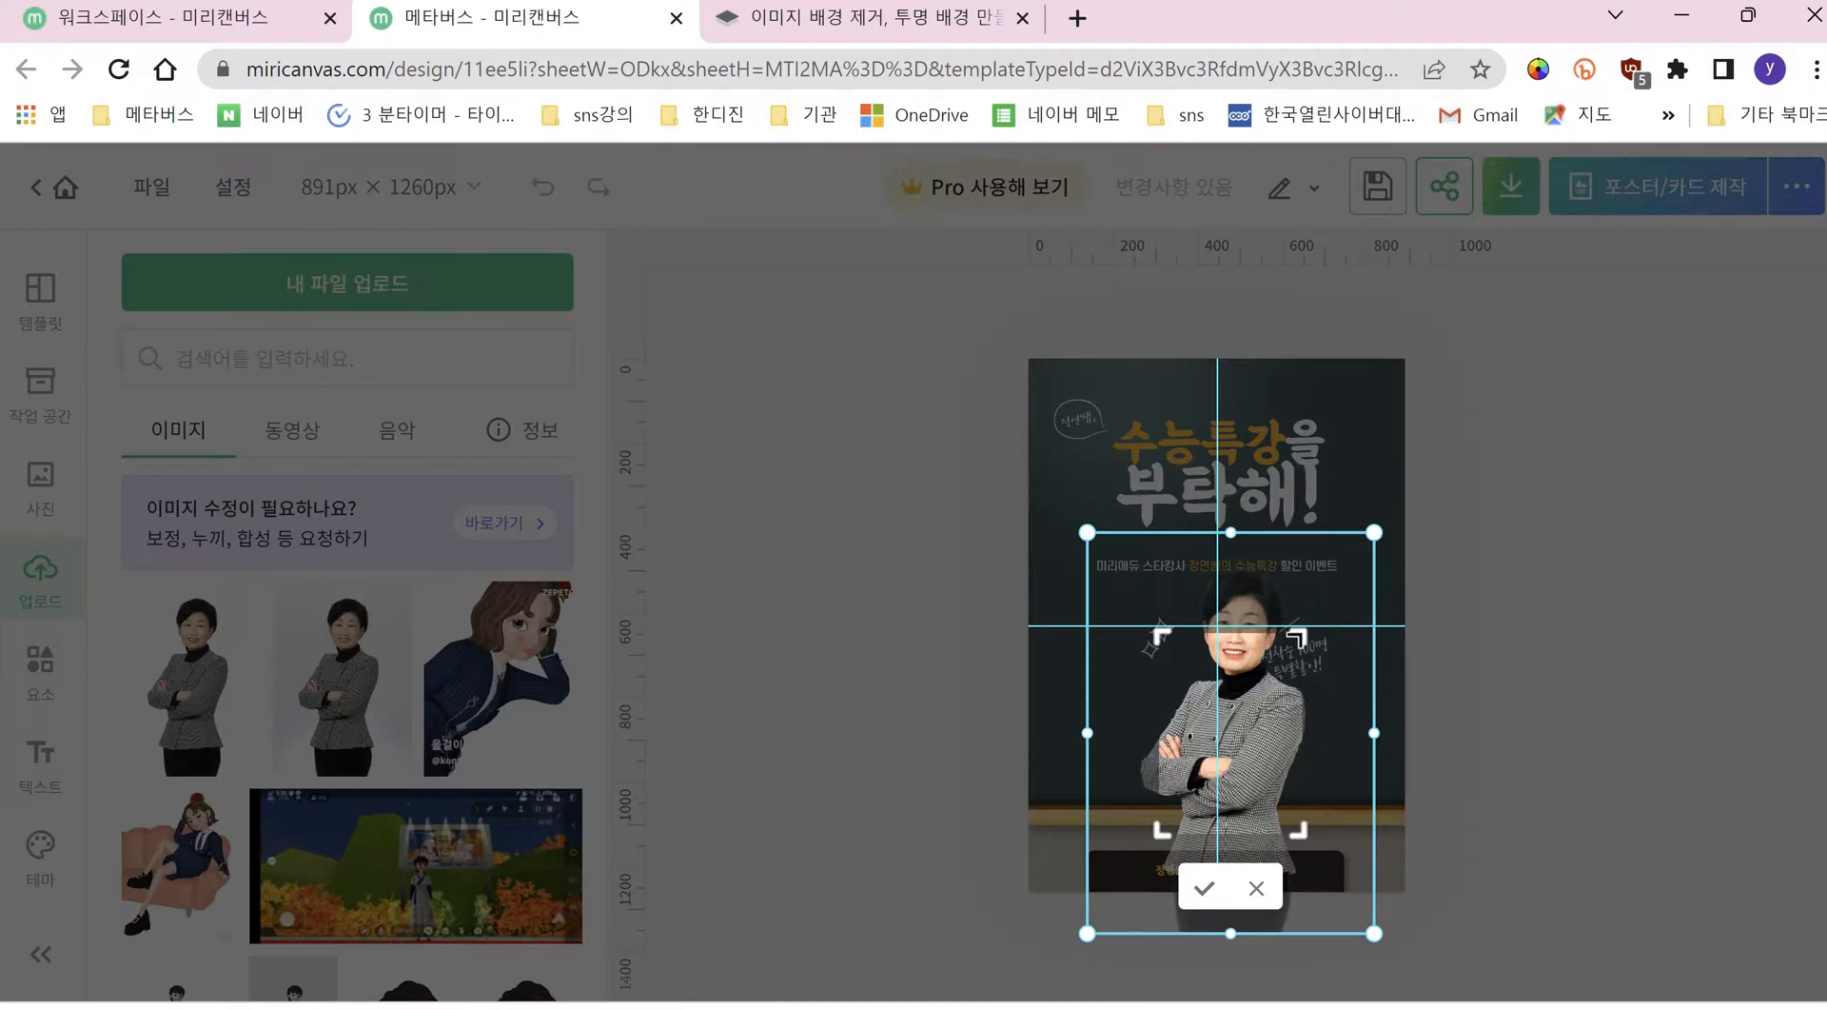
left_click_drag(1301, 635, 1305, 562)
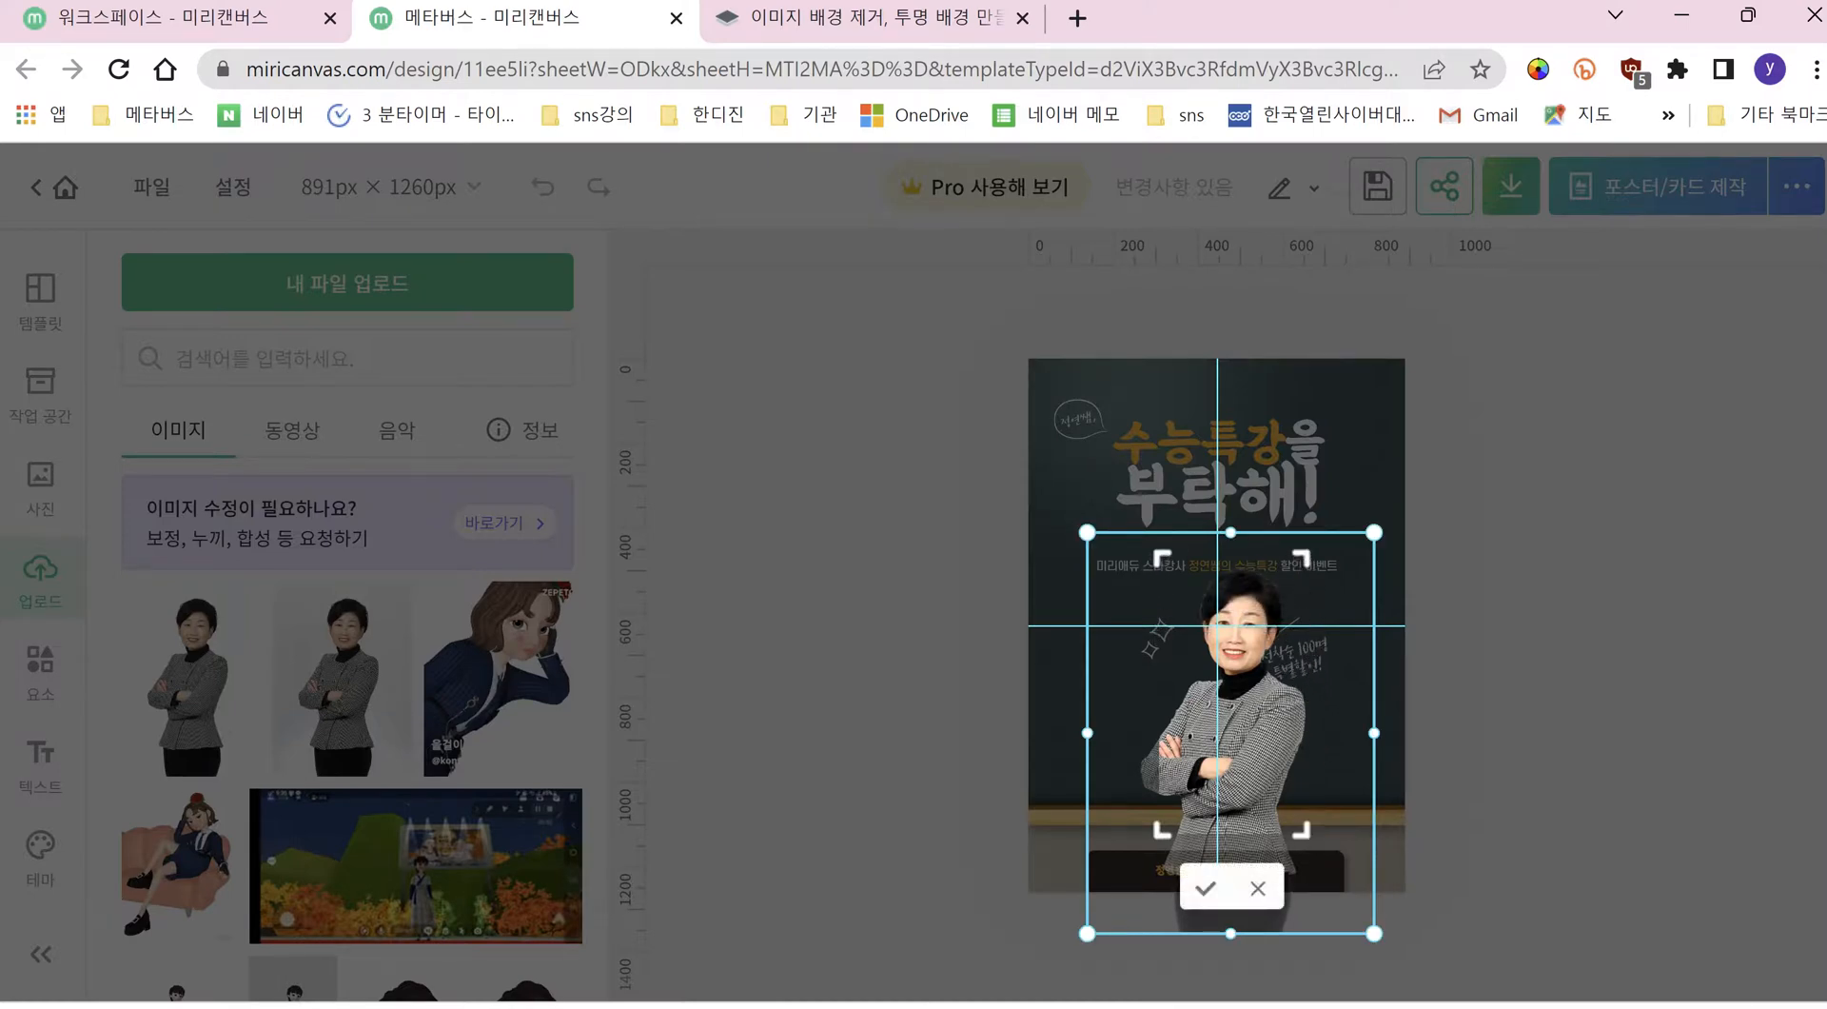
left_click_drag(1303, 830, 1312, 863)
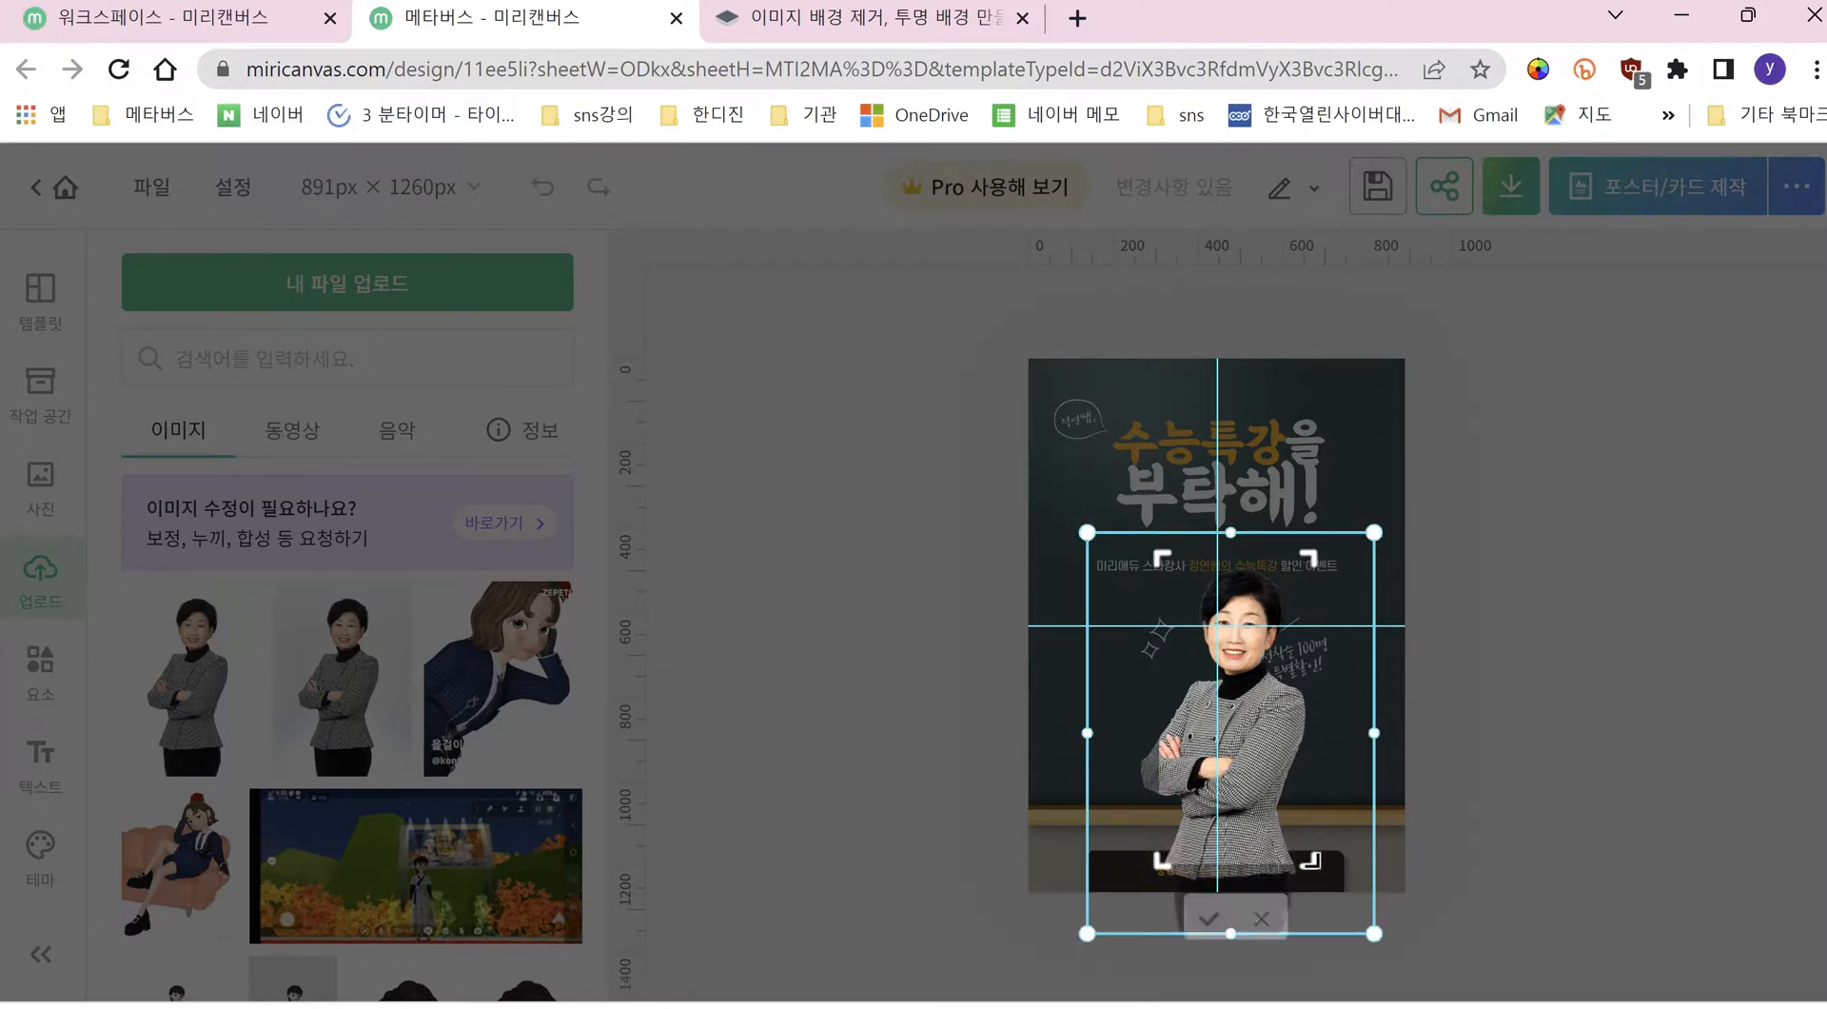
left_click(1212, 922)
left_click(1499, 856)
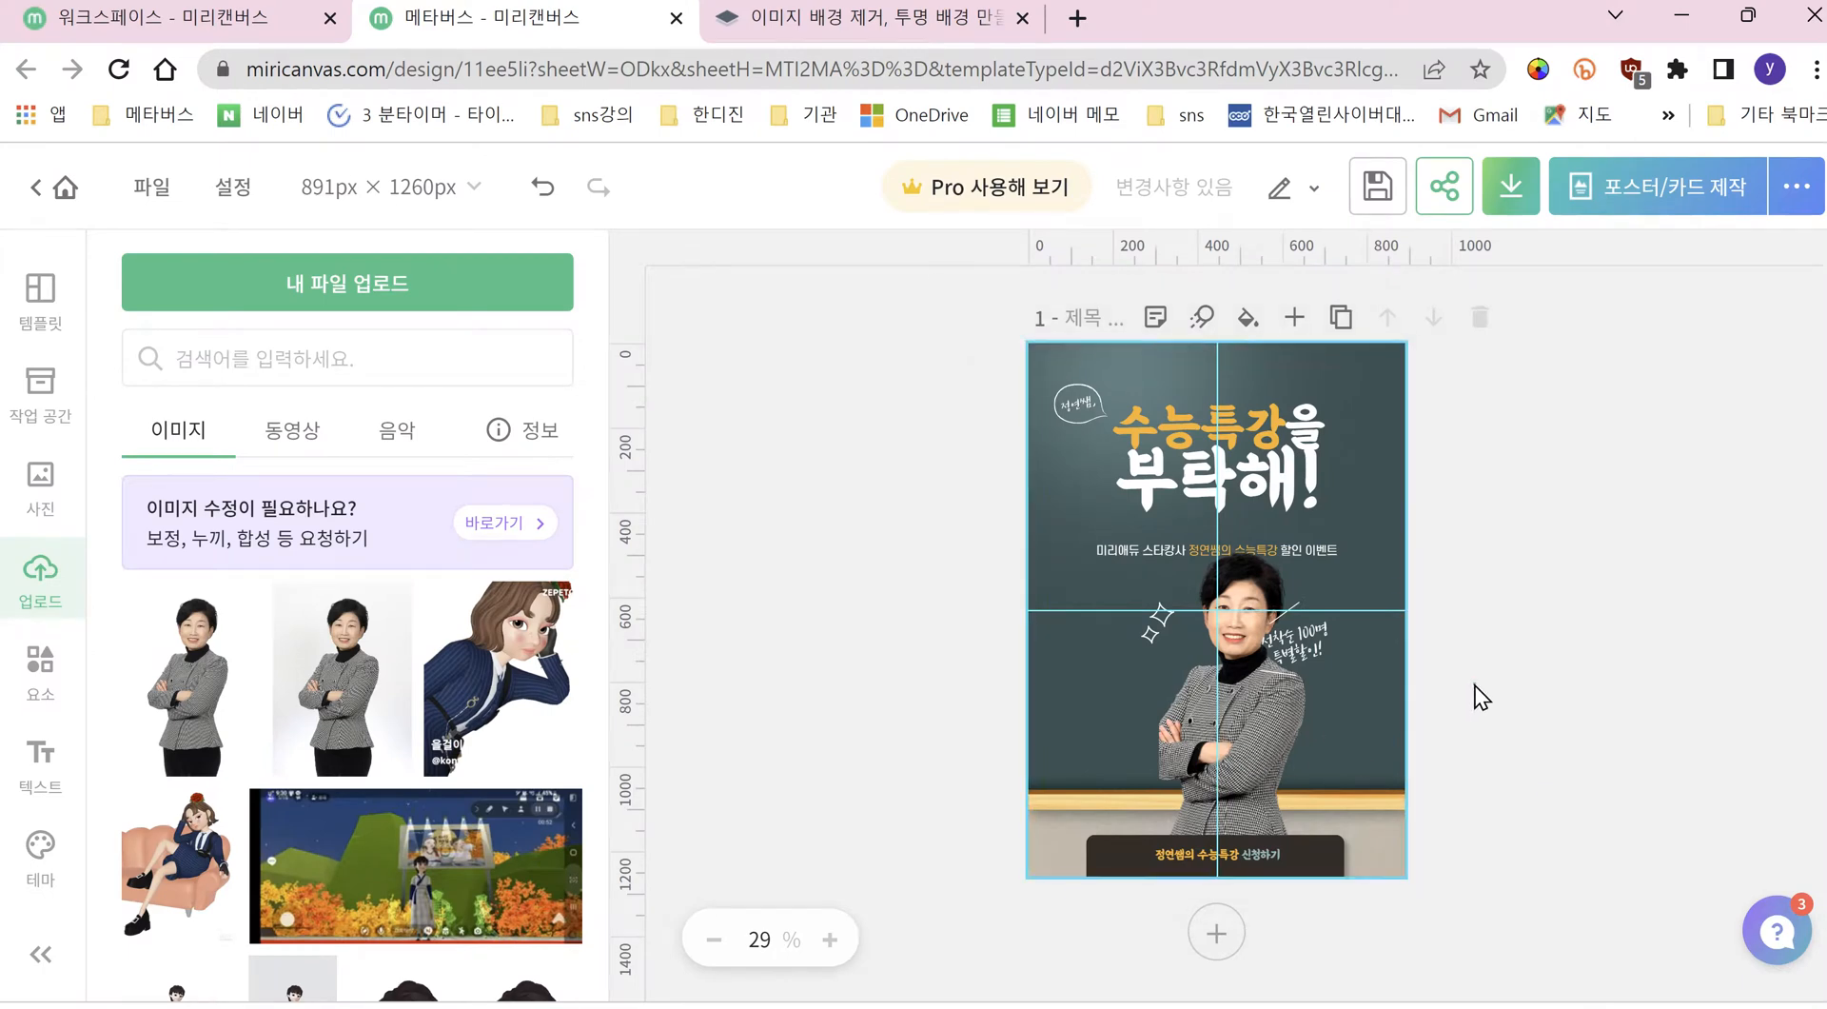
Step: Move the cropped portrait slightly down and to the left so it is centred on the poster
left_click(1265, 709)
mouse_move(1252, 709)
left_mouse_down()
mouse_move(1239, 723)
mouse_move(1292, 666)
mouse_move(1237, 706)
mouse_move(1241, 738)
left_mouse_up()
left_click(881, 637)
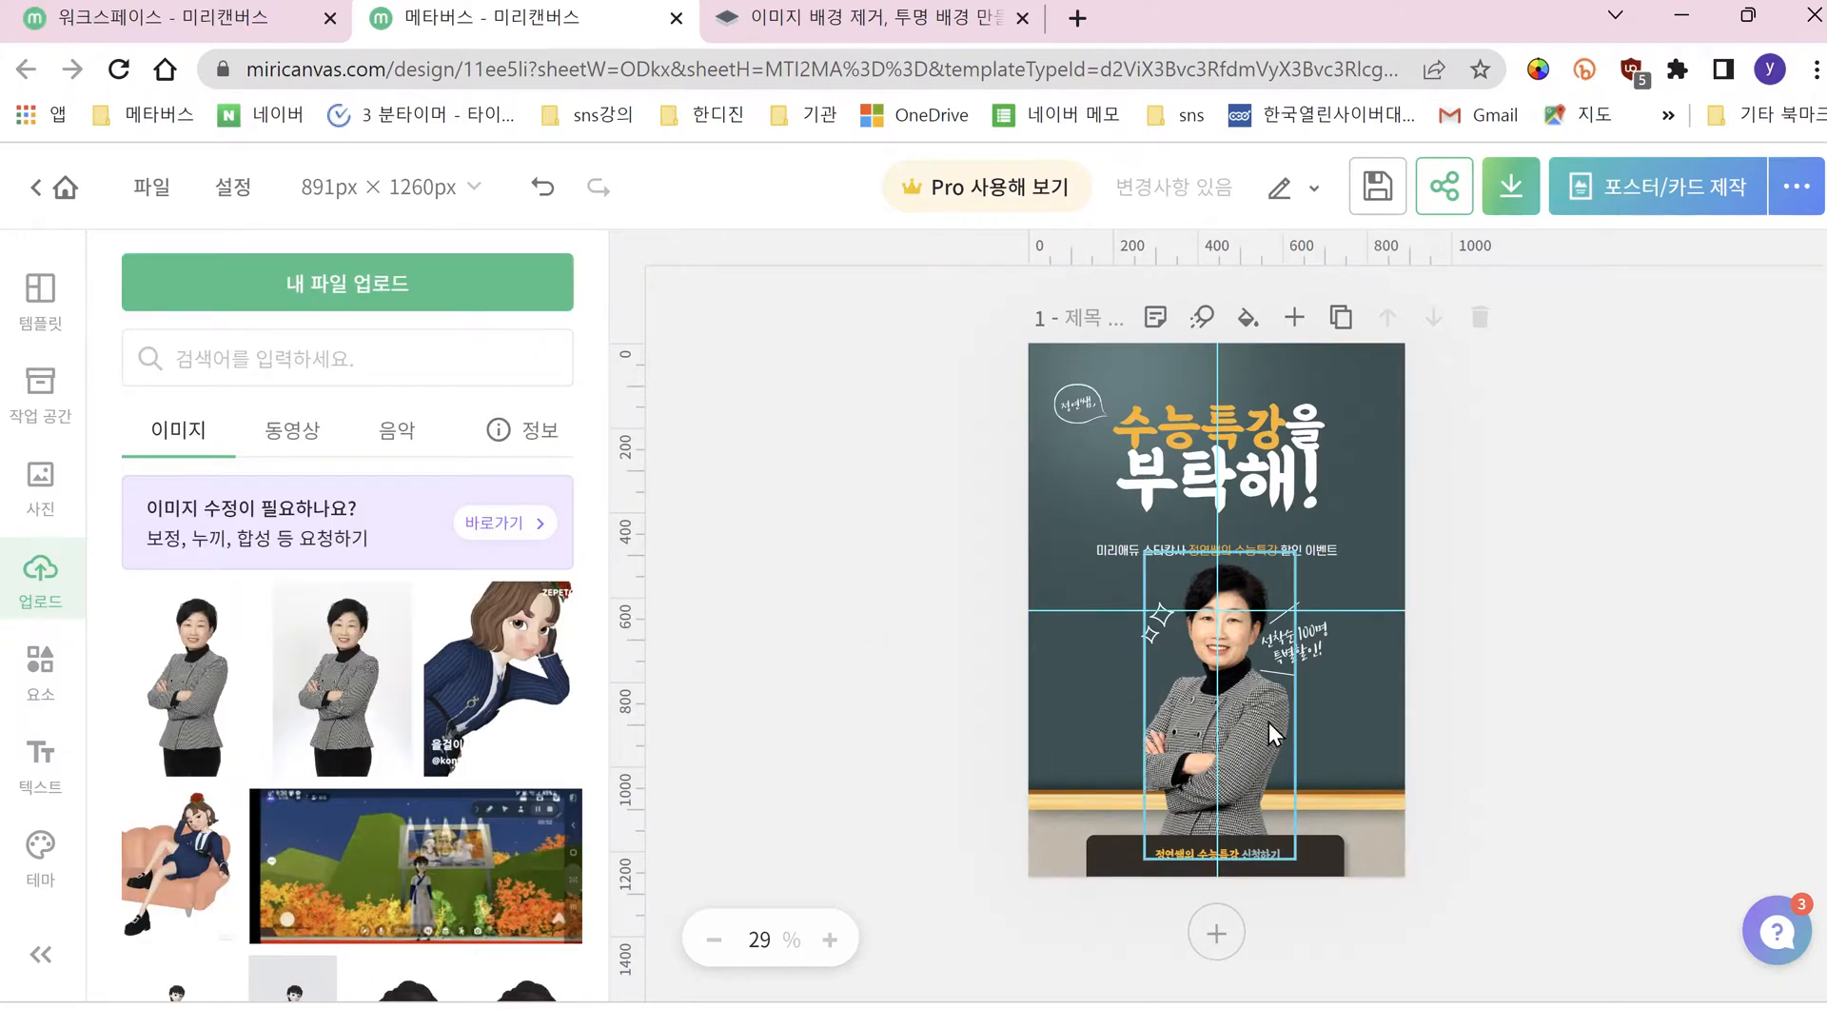
Step: Select the portrait and the headline text in turn to view their editing options
left_click(1234, 721)
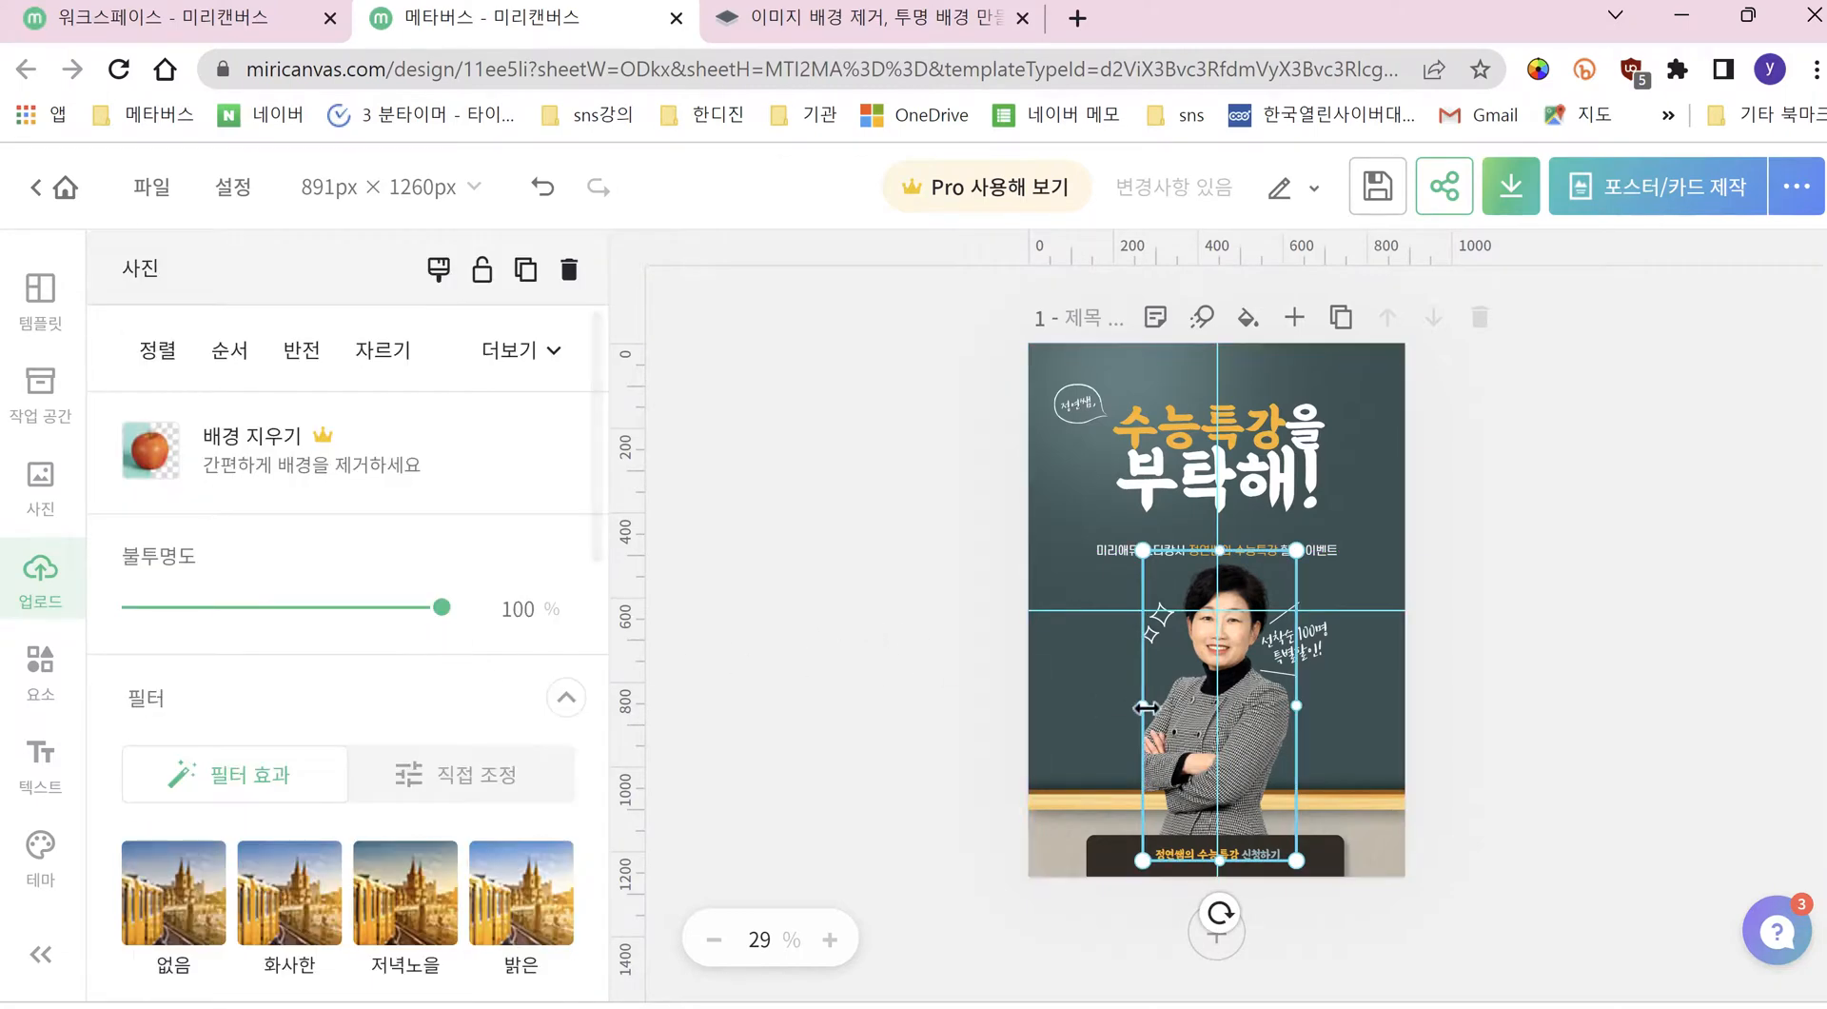
left_click(877, 634)
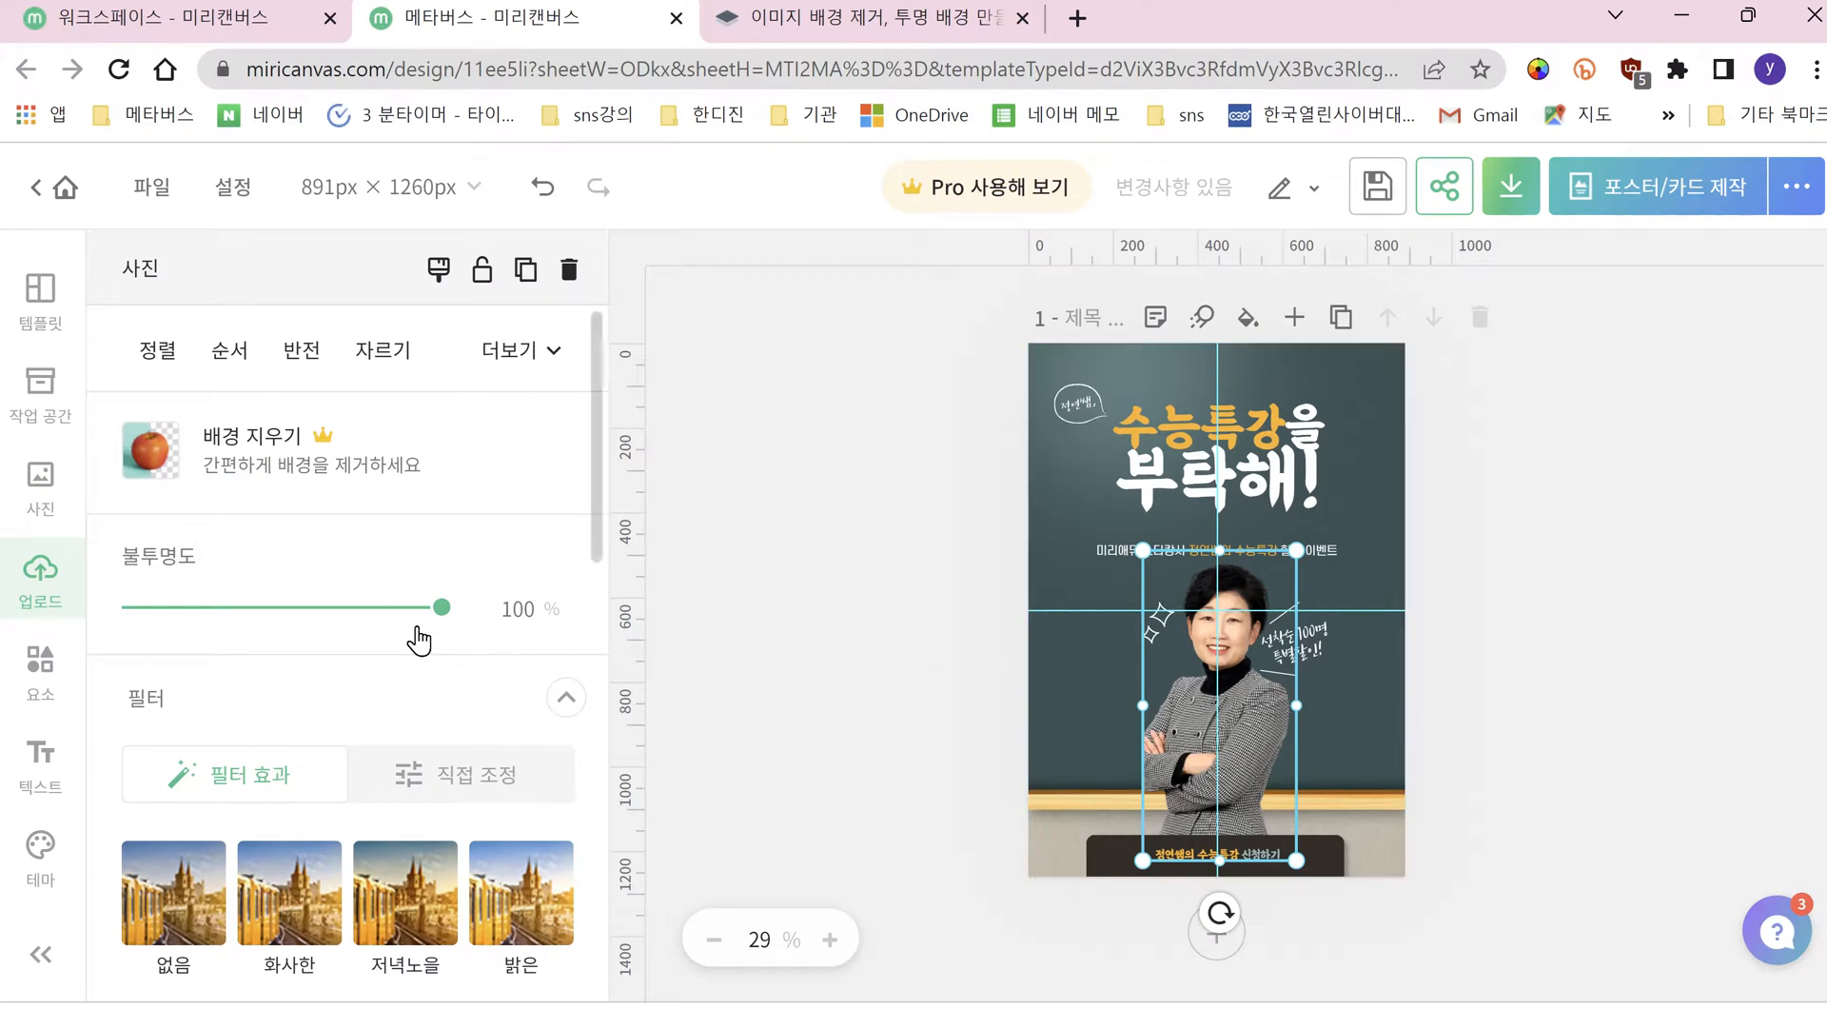
left_click(914, 637)
left_click(1229, 500)
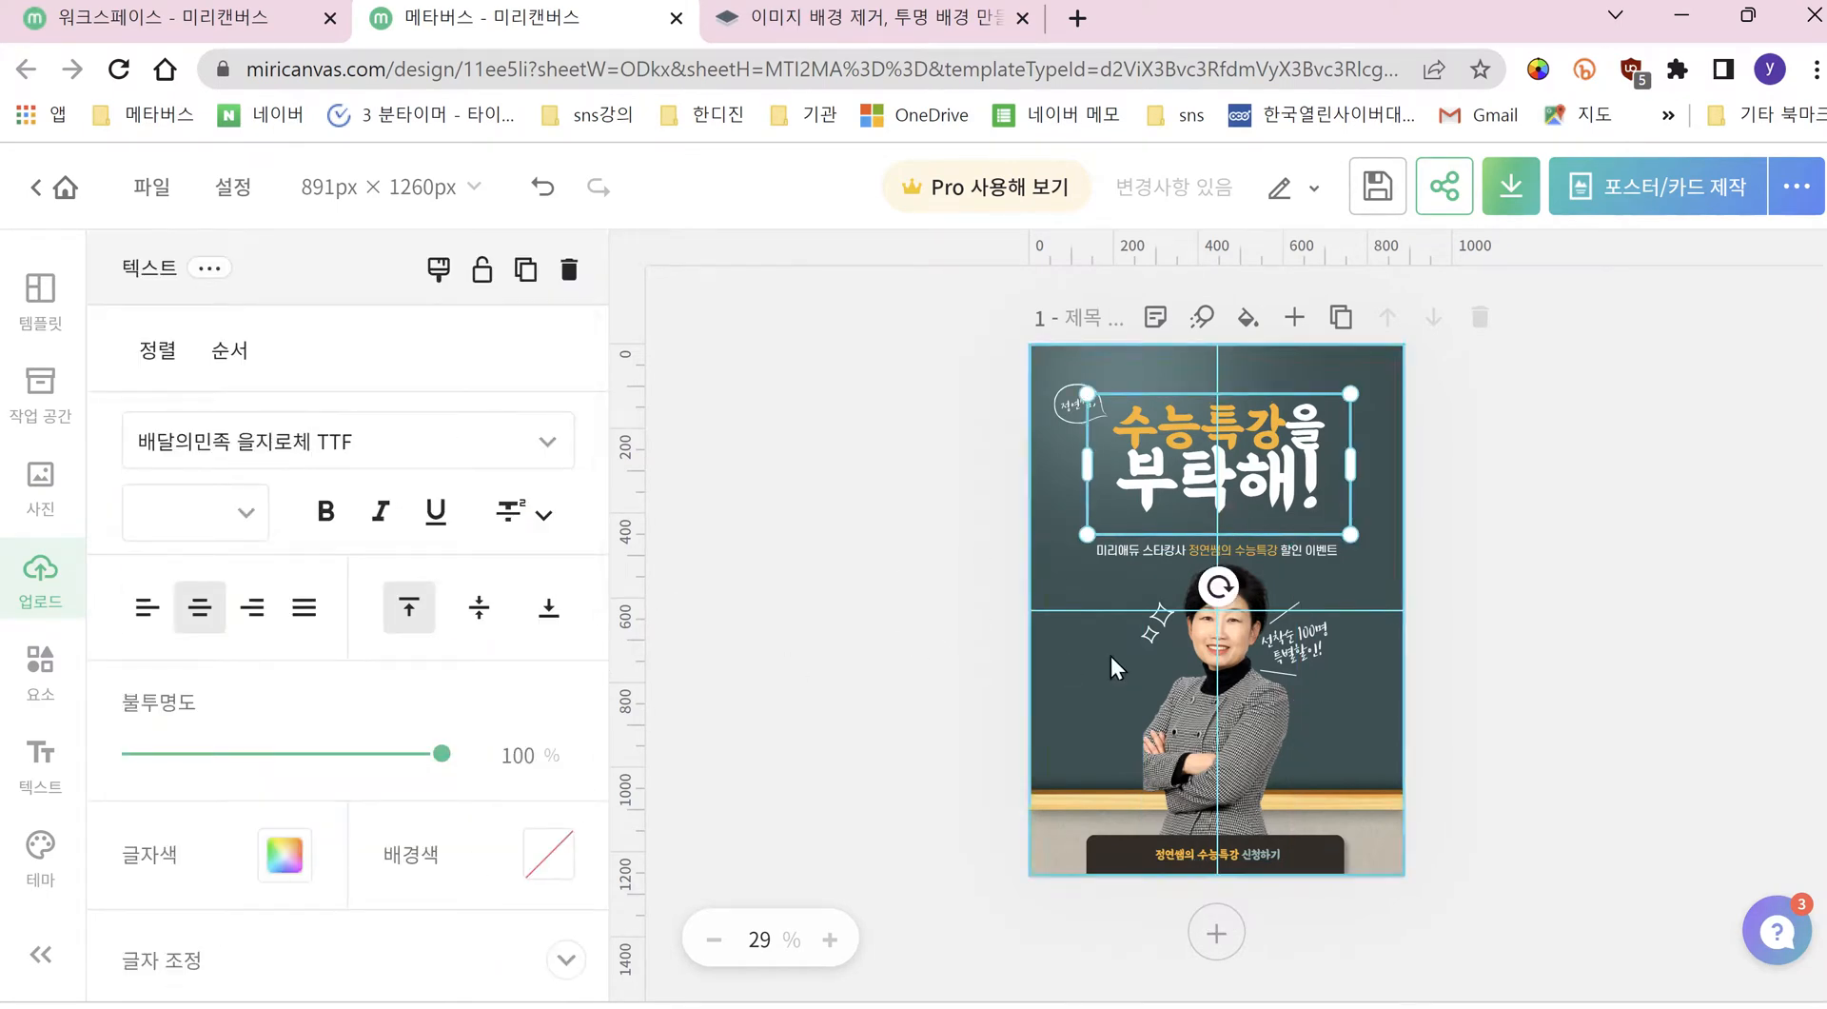
left_click(1214, 707)
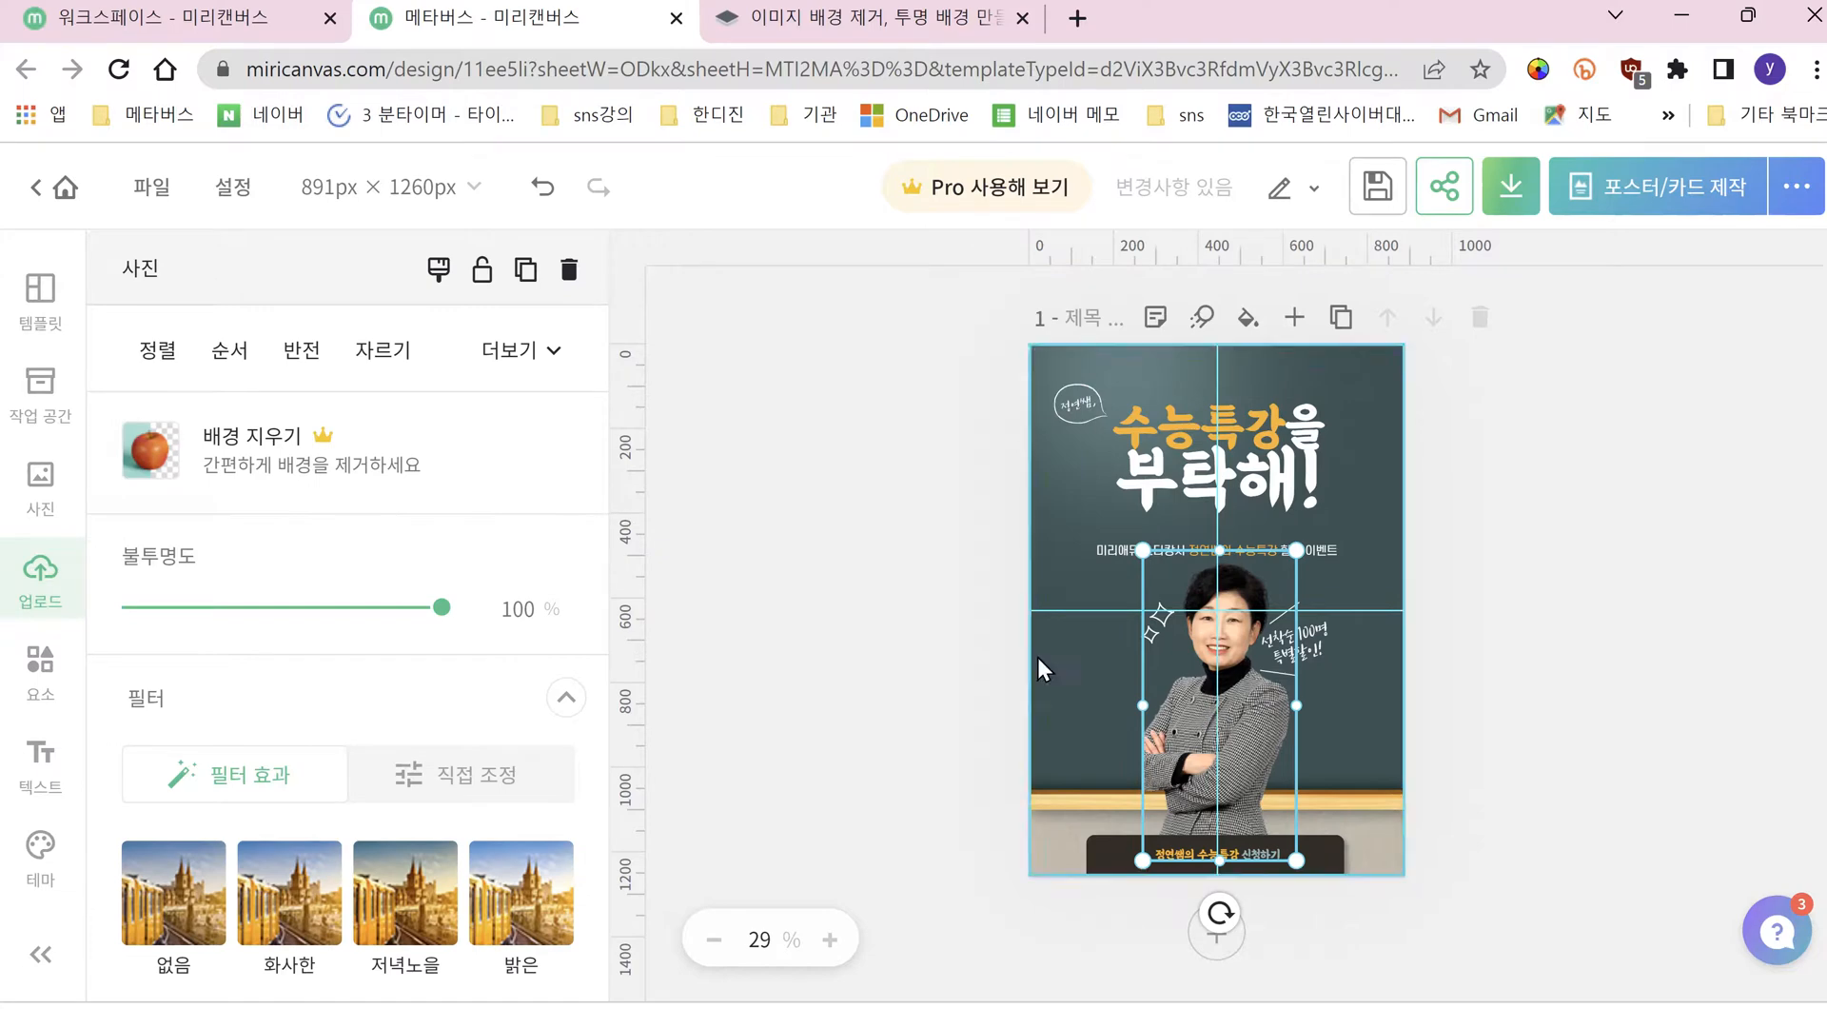
left_click(808, 600)
Step: Try the opacity setting and a black 색상 채우기 with adjusted intensity on the portrait, and turn the fill off
left_click(1248, 713)
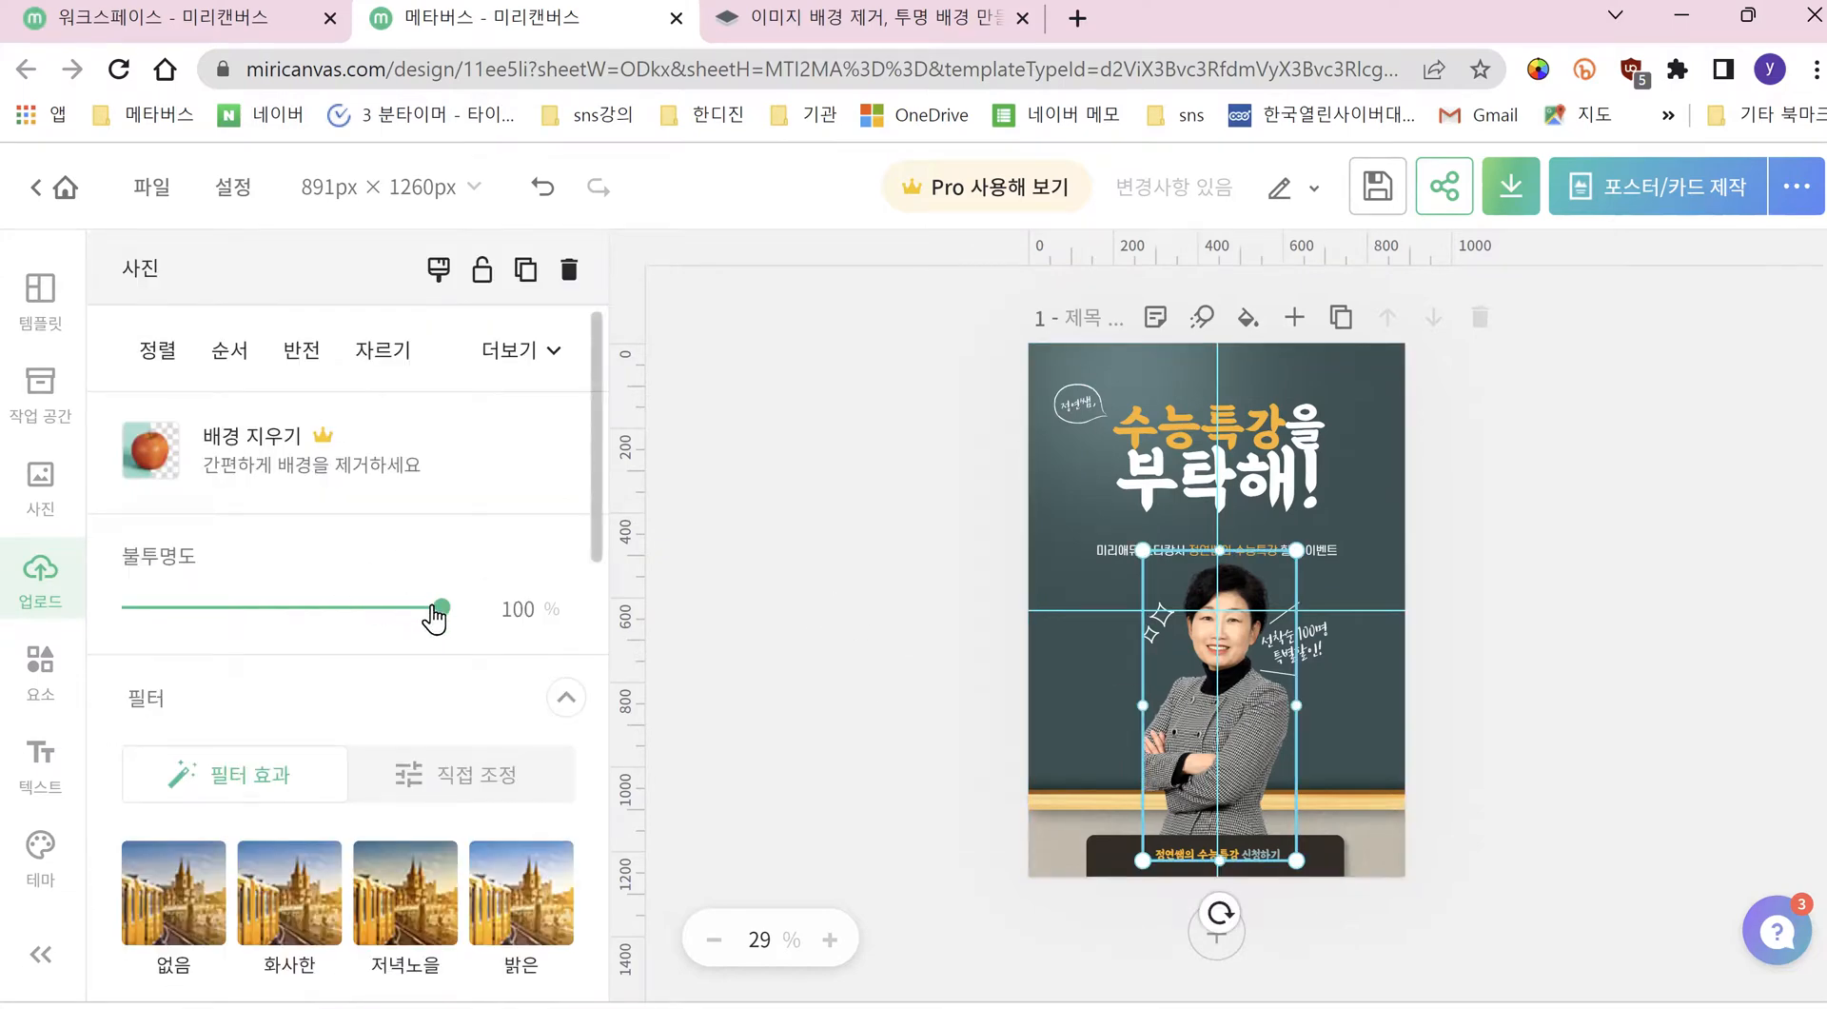
mouse_move(441, 607)
left_mouse_down()
mouse_move(327, 609)
mouse_move(449, 629)
left_mouse_up()
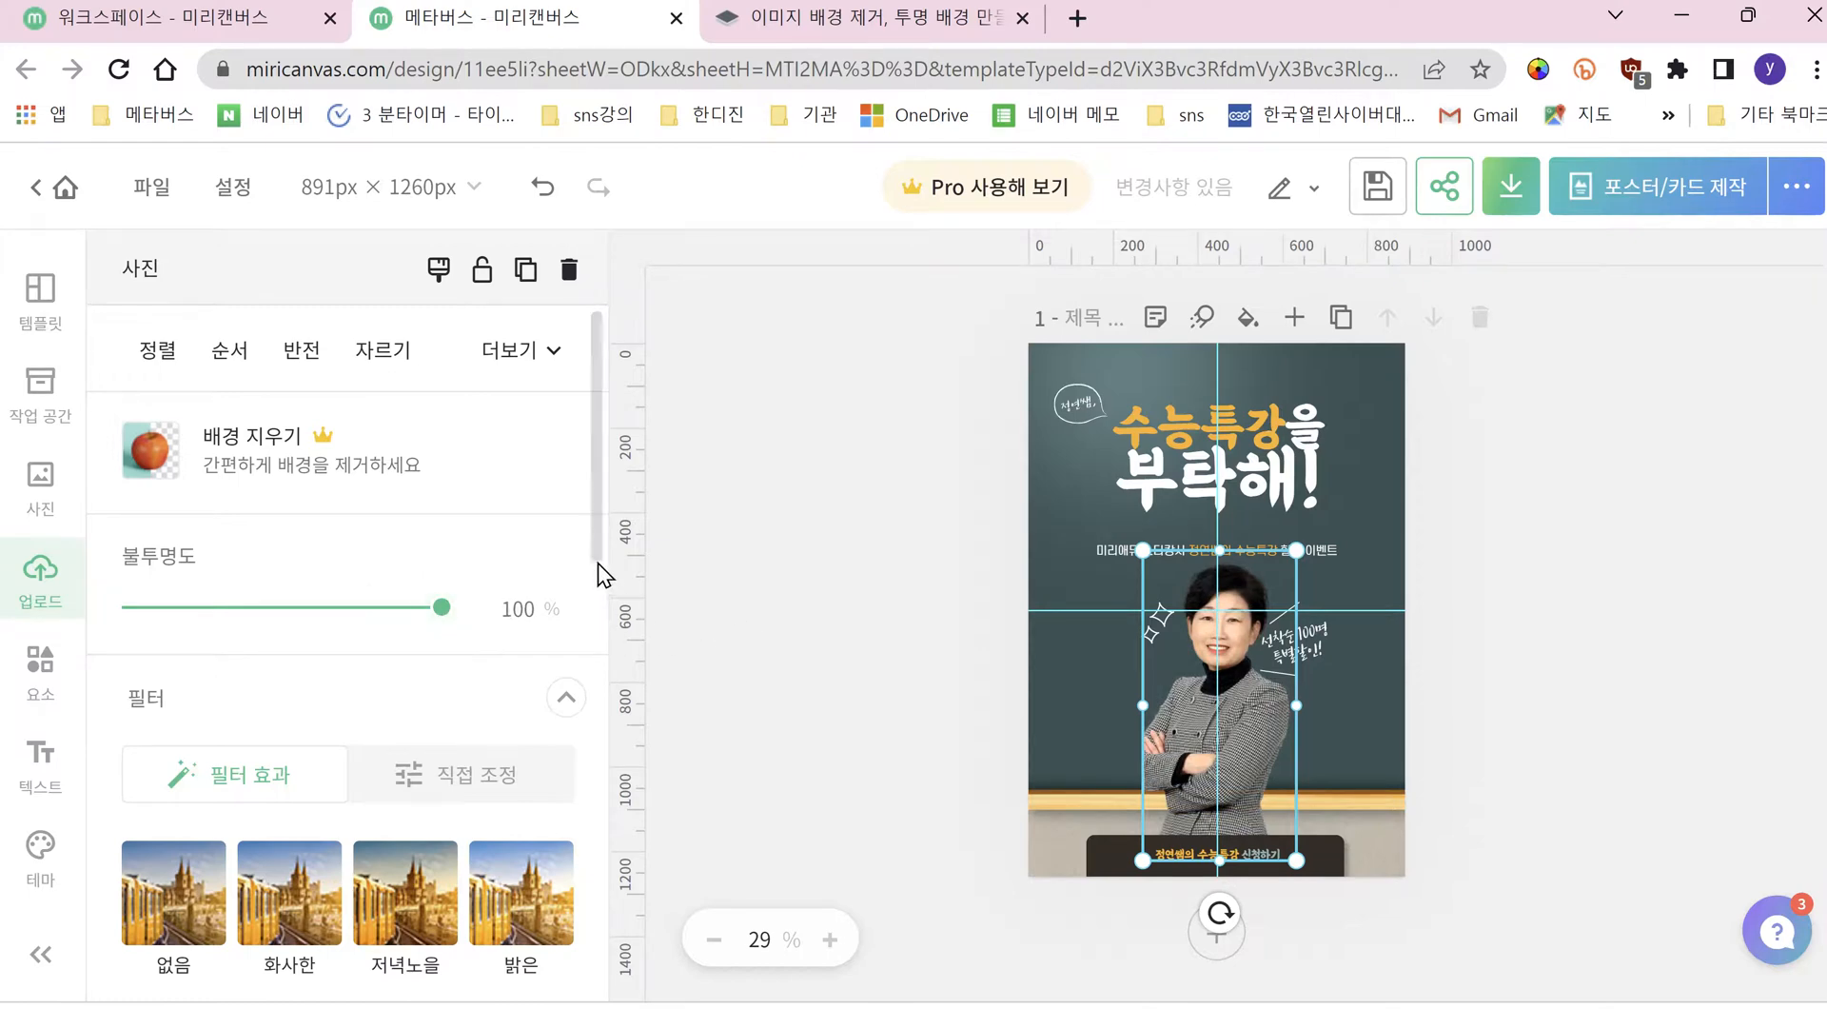
scroll(558, 555, "down", 5)
scroll(522, 575, "down", 5)
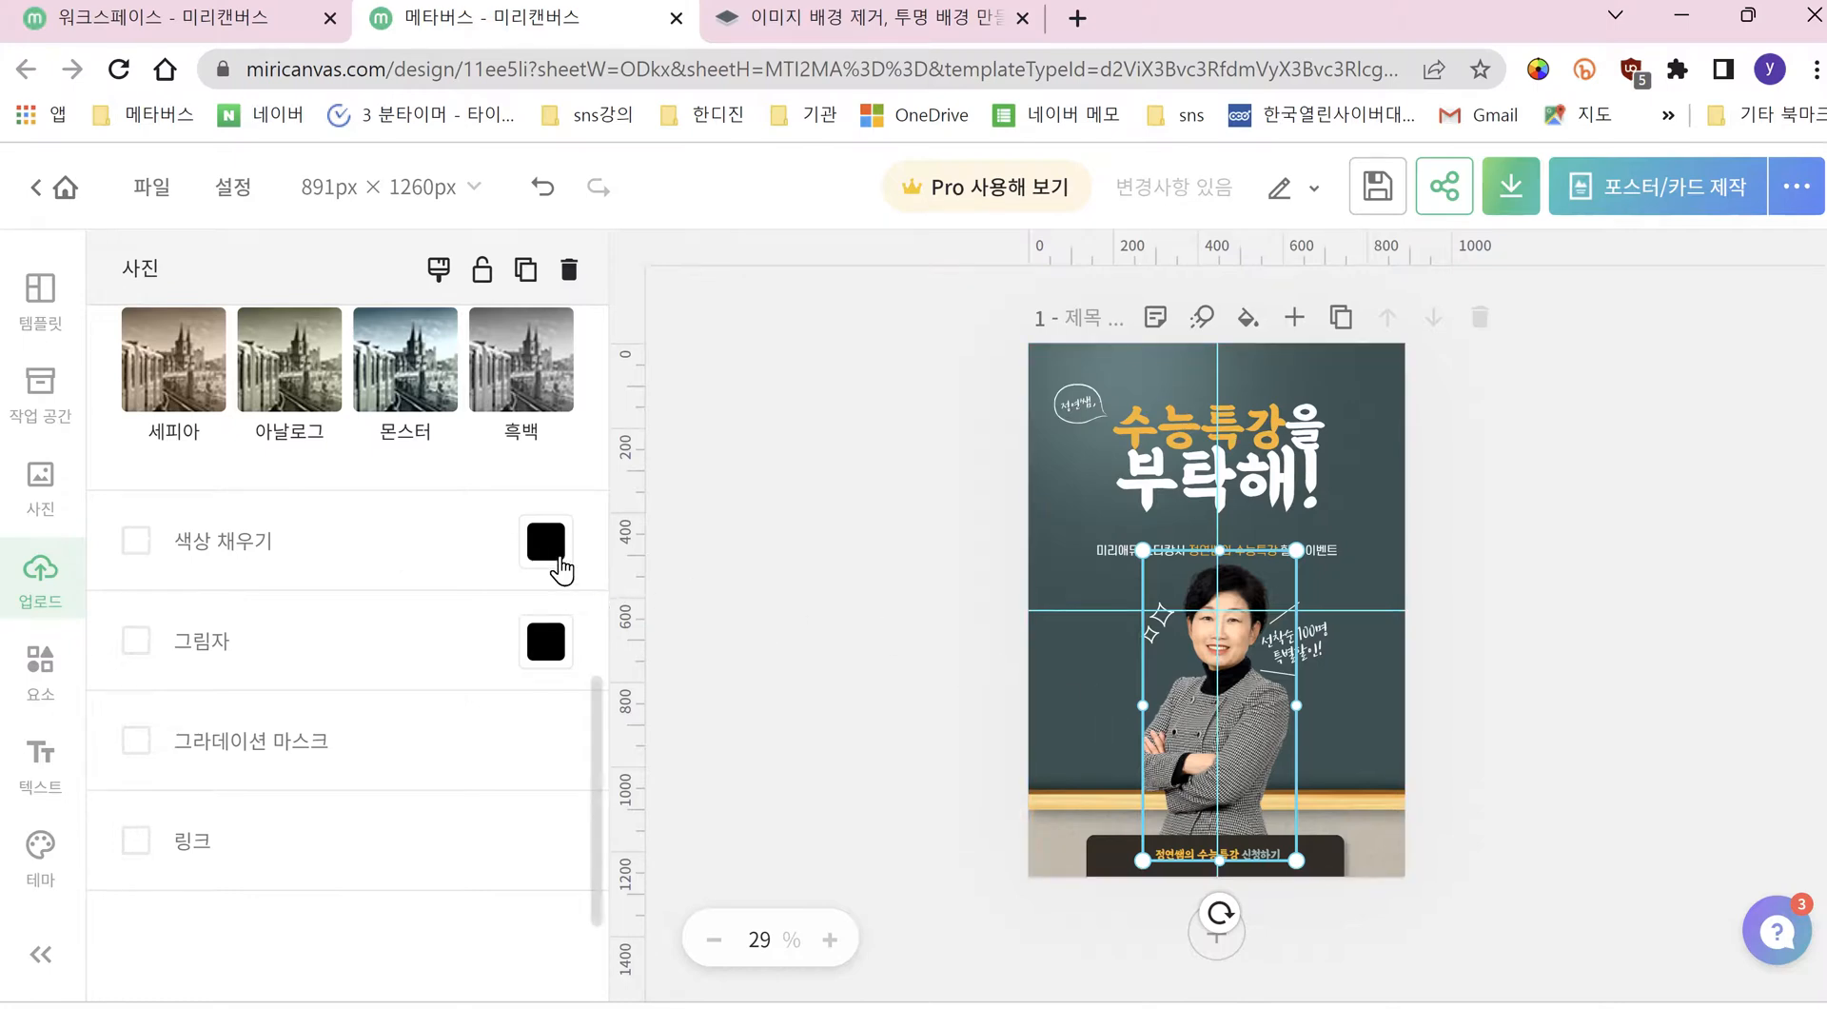
left_click(138, 541)
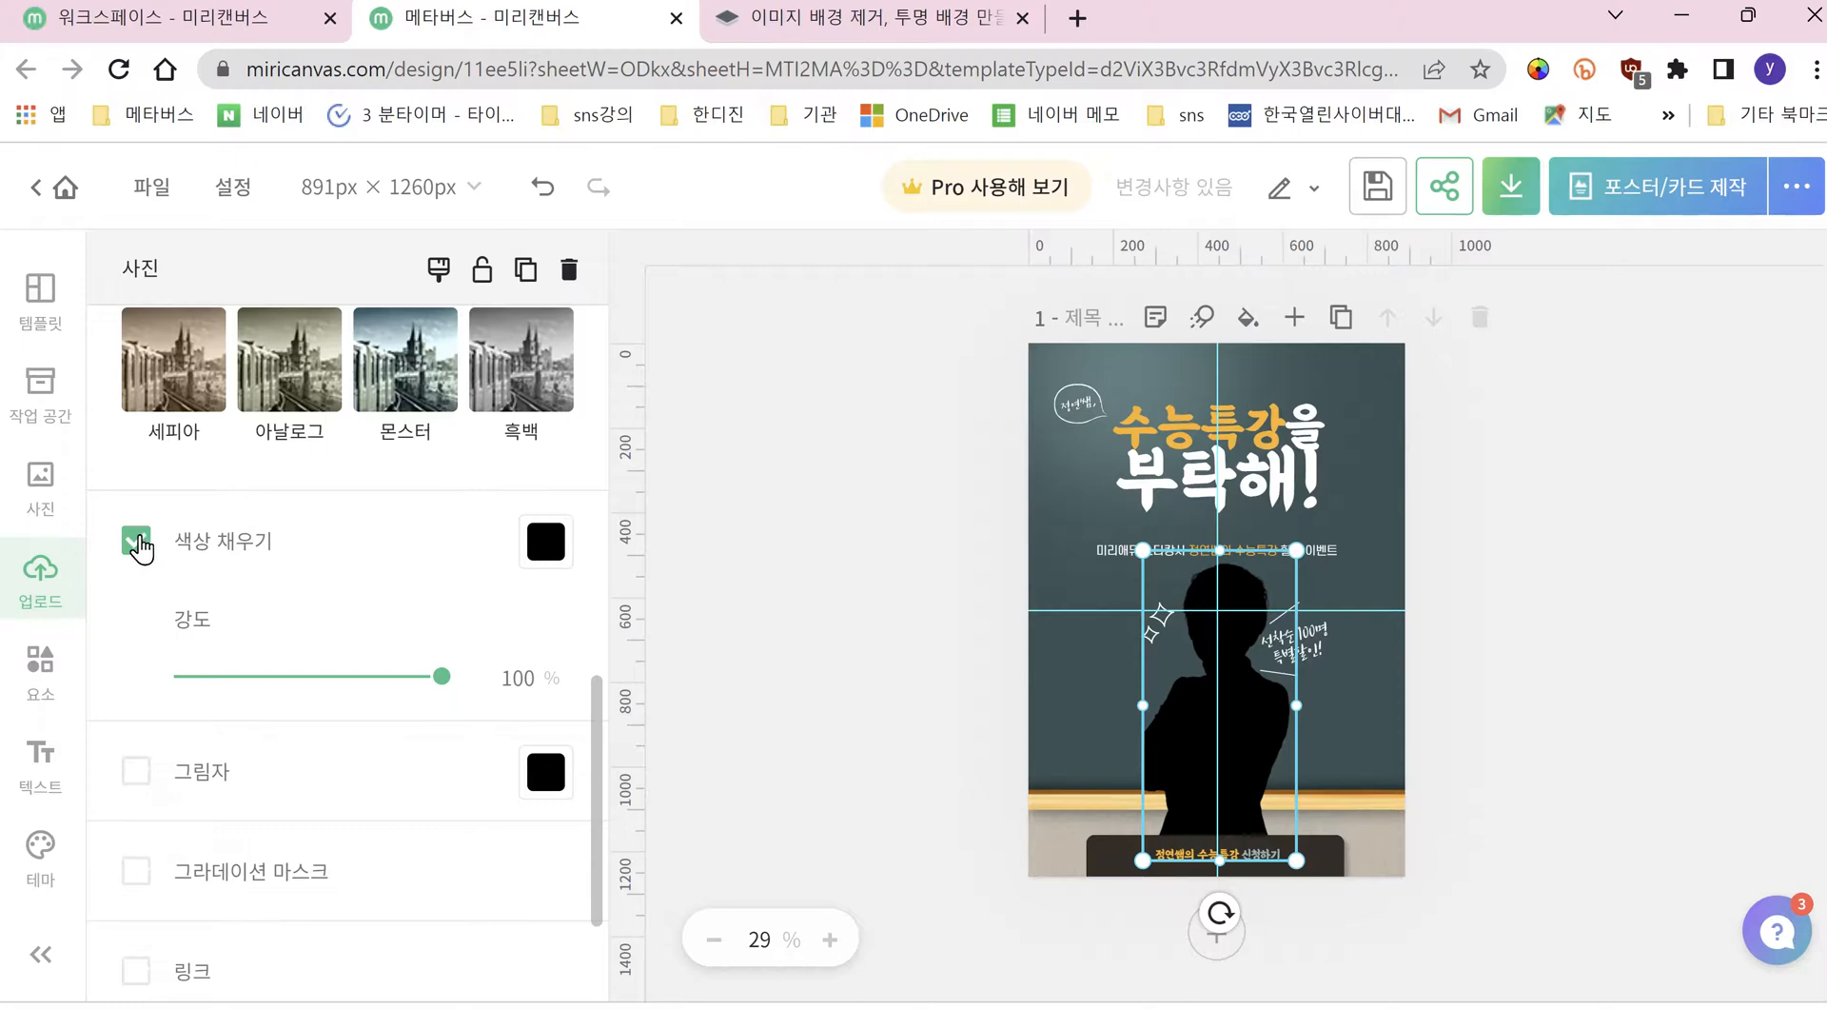
mouse_move(442, 681)
left_mouse_down()
mouse_move(375, 678)
mouse_move(432, 677)
mouse_move(393, 695)
mouse_move(427, 701)
left_mouse_up()
left_click(136, 541)
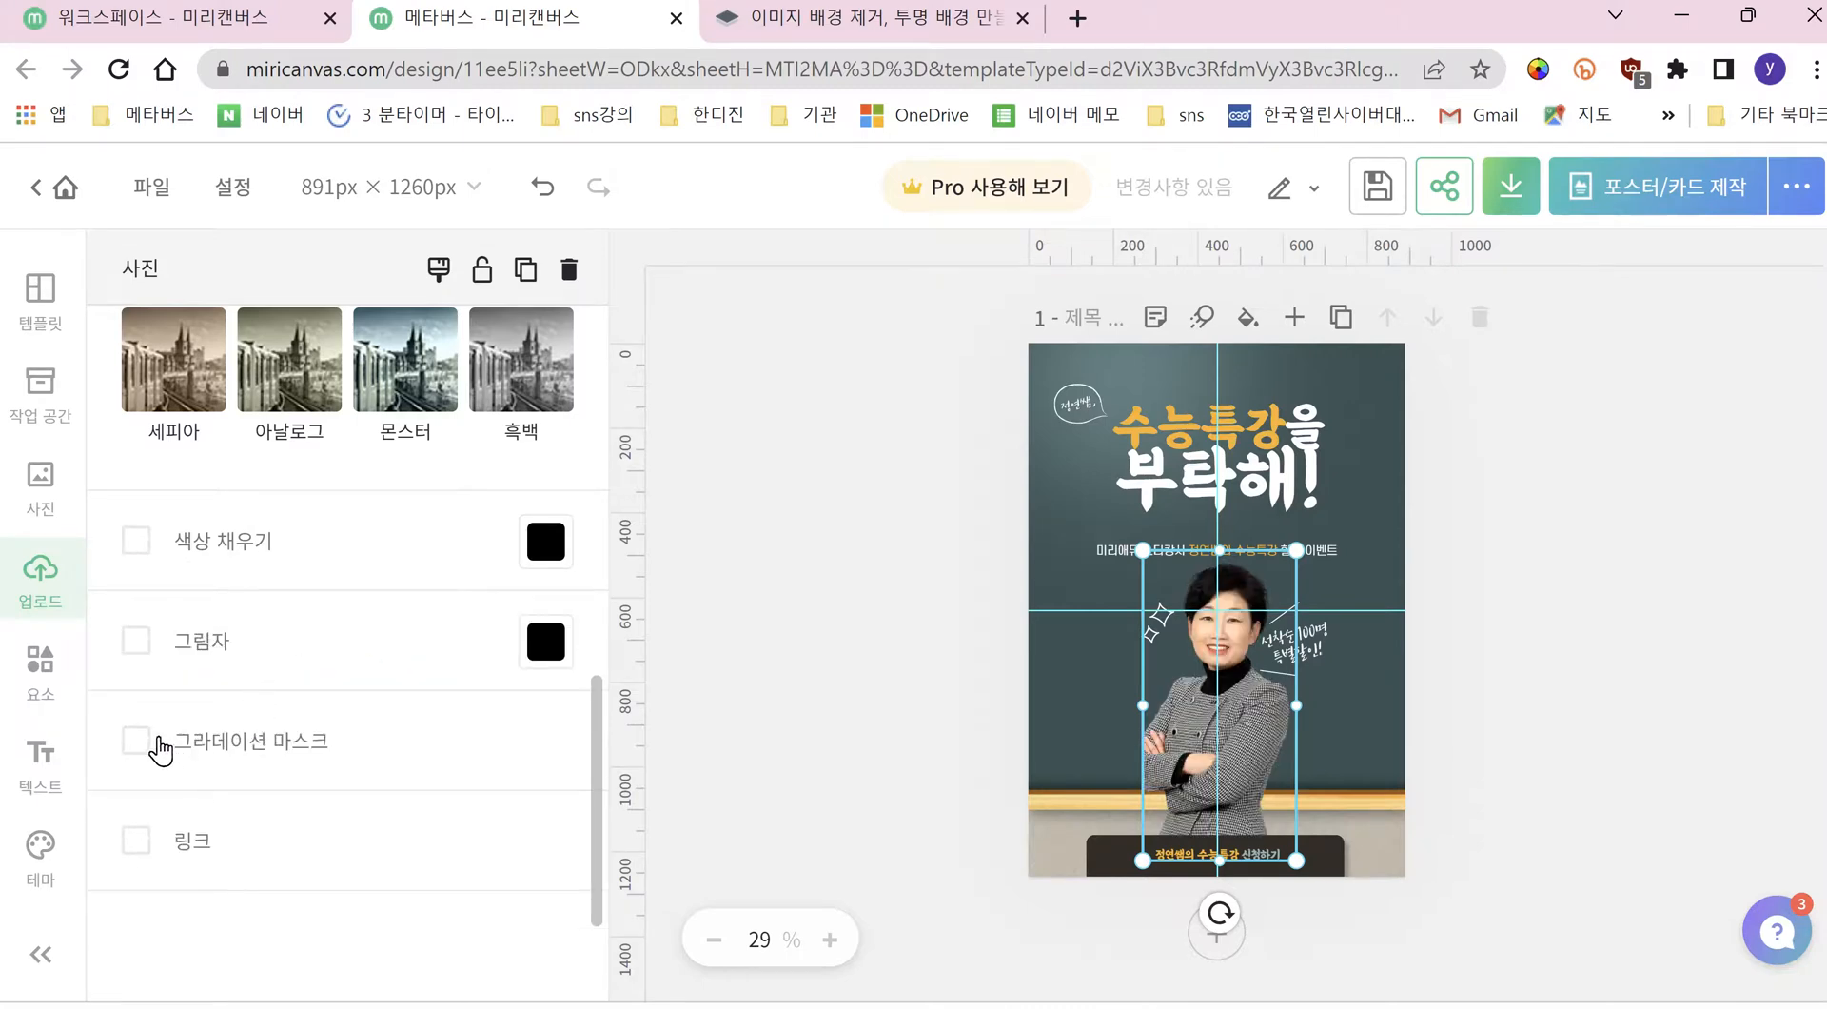
Step: Try the 그라데이션 마스크 on the portrait with the circle and rectangle types and a 37% range, and turn the mask off
left_click(158, 746)
left_click(501, 822)
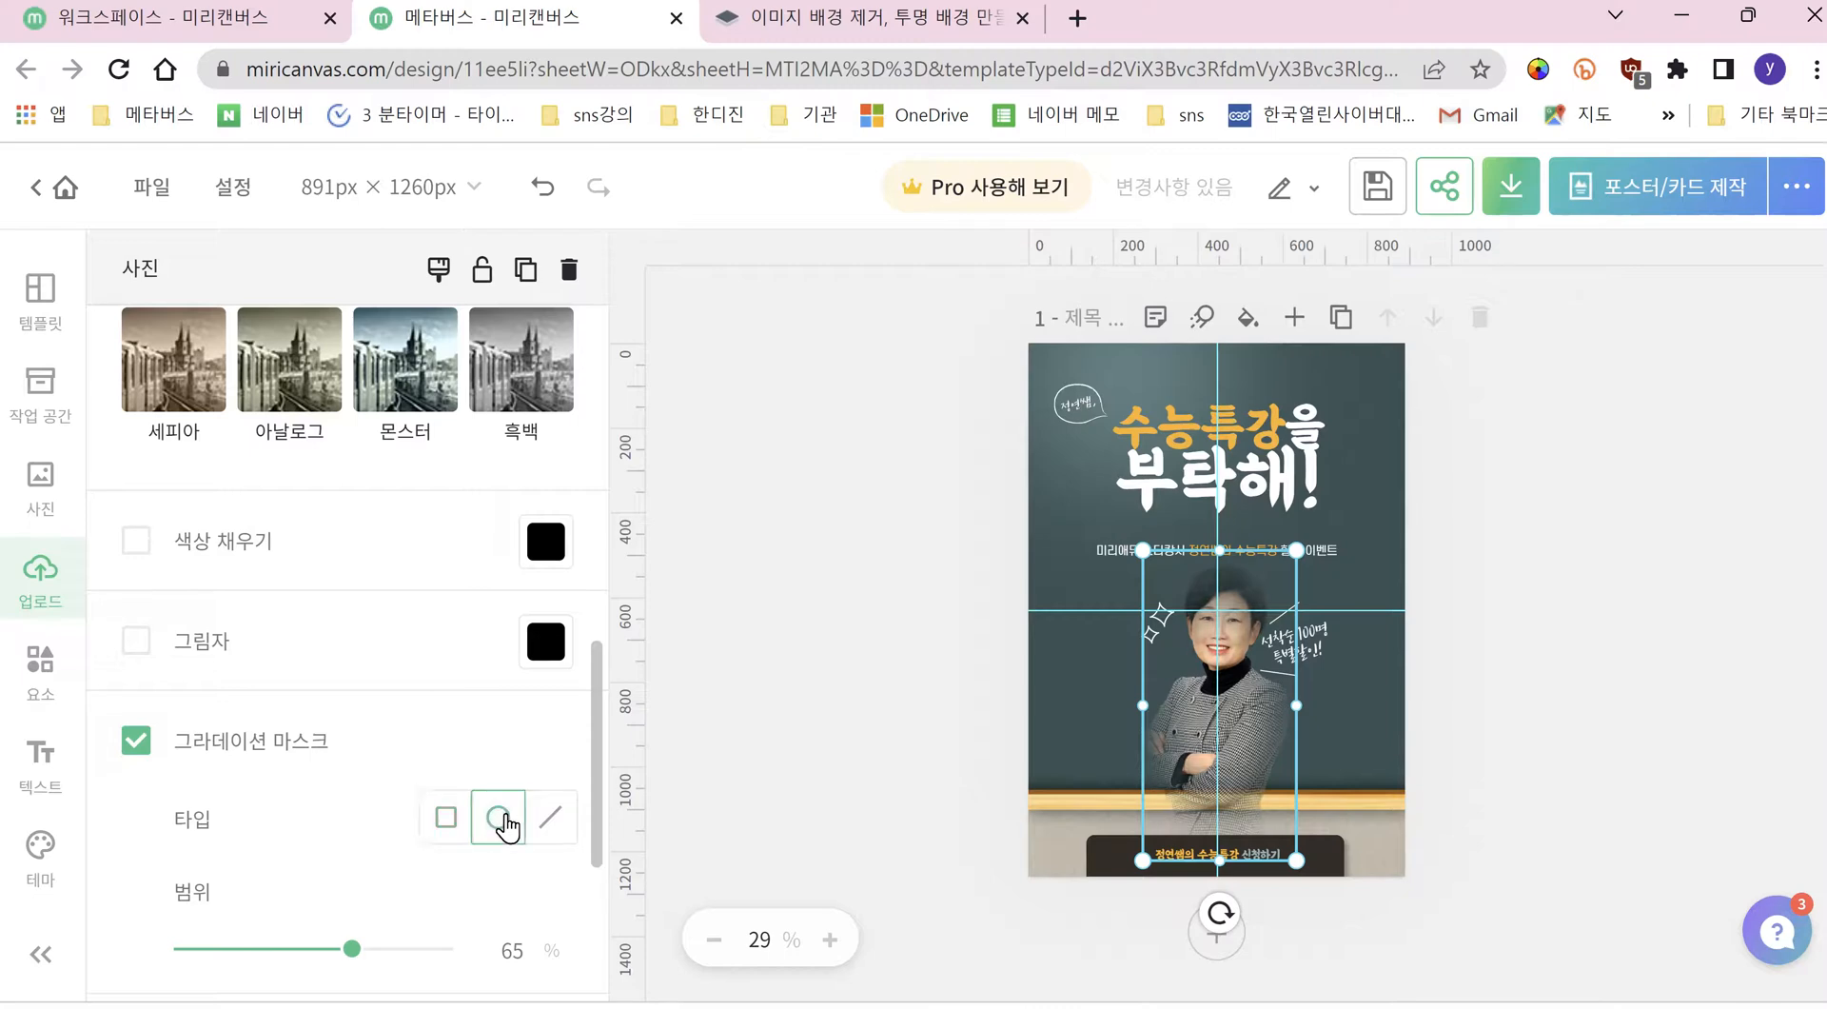
left_click(451, 826)
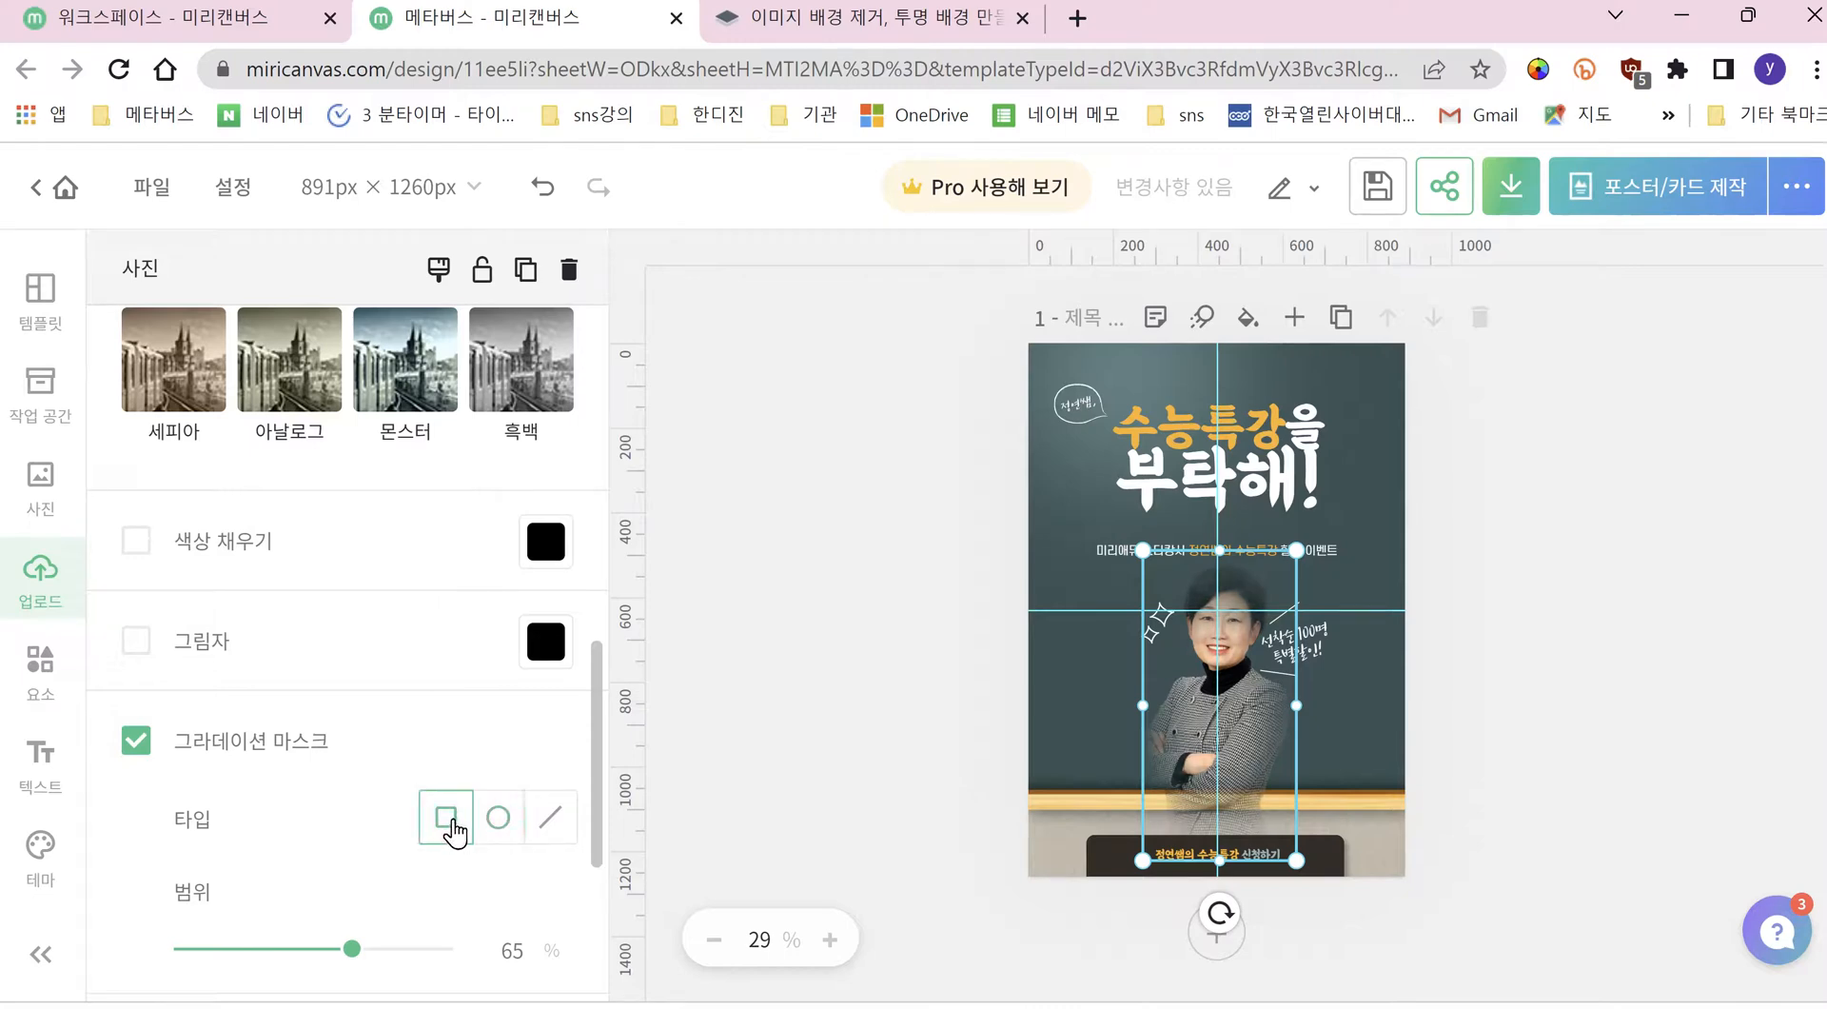
left_click_drag(350, 948, 285, 980)
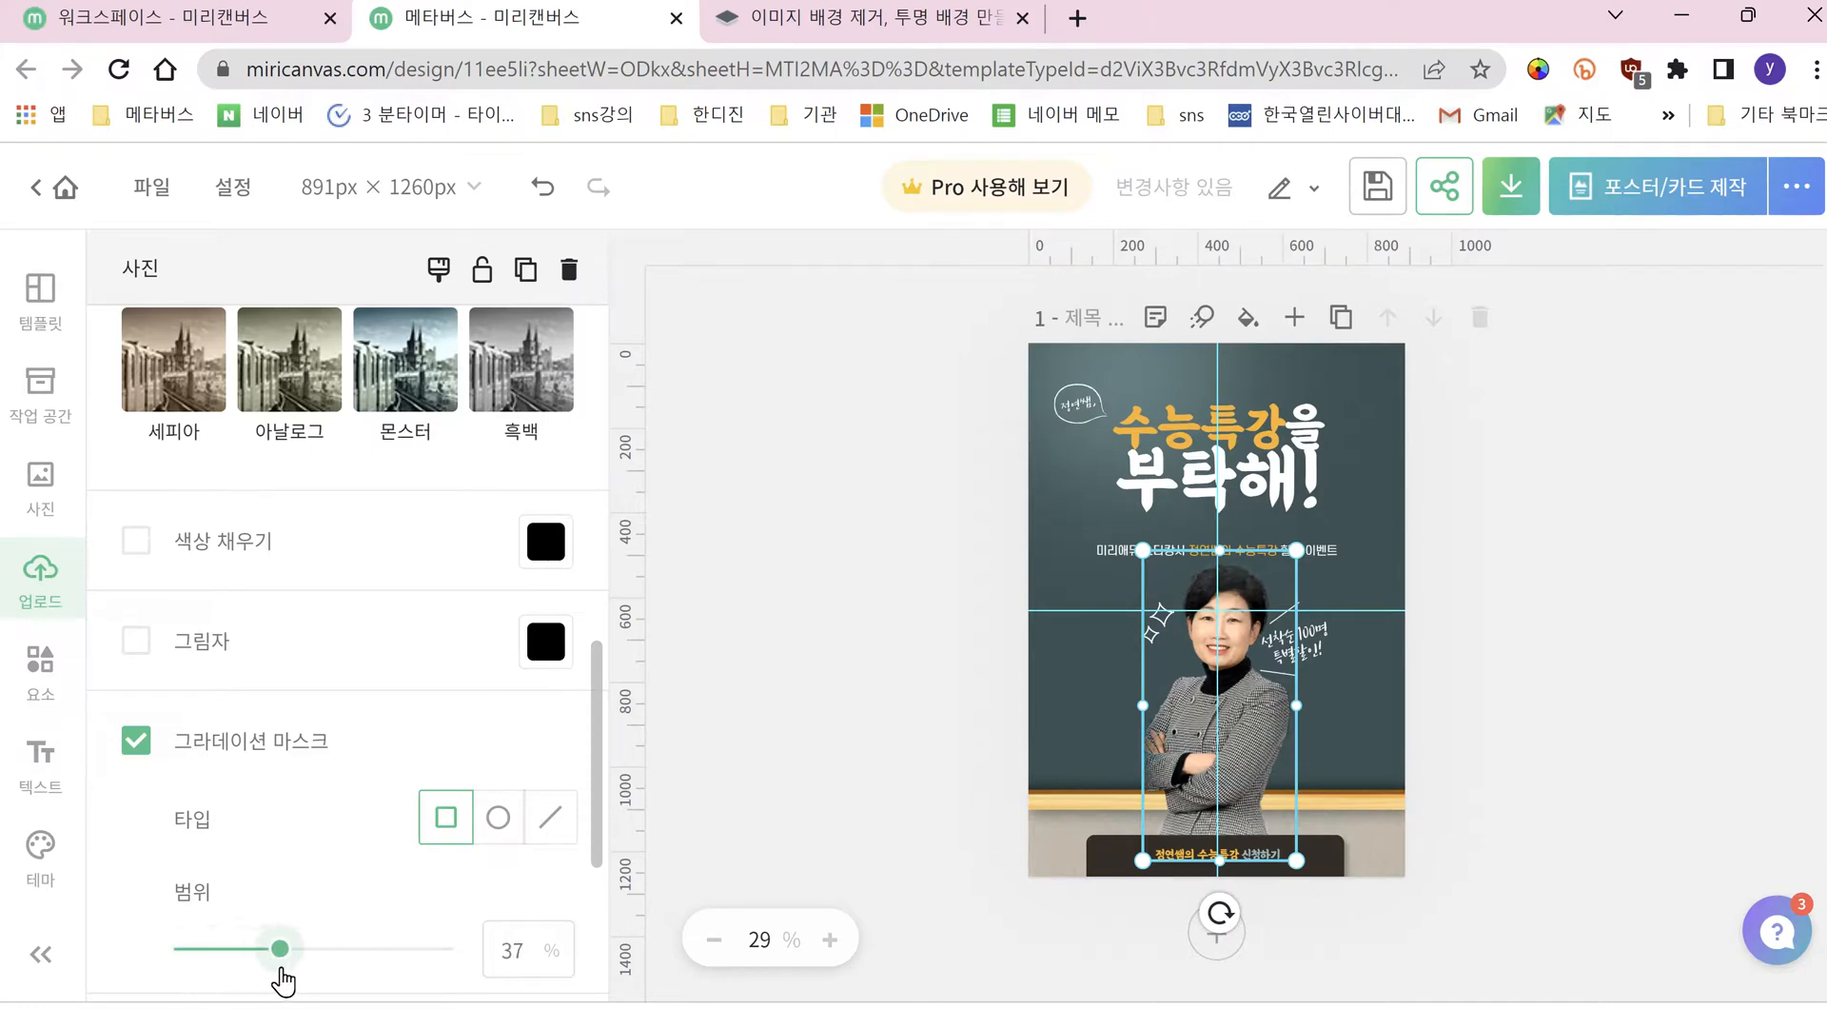
left_click(136, 741)
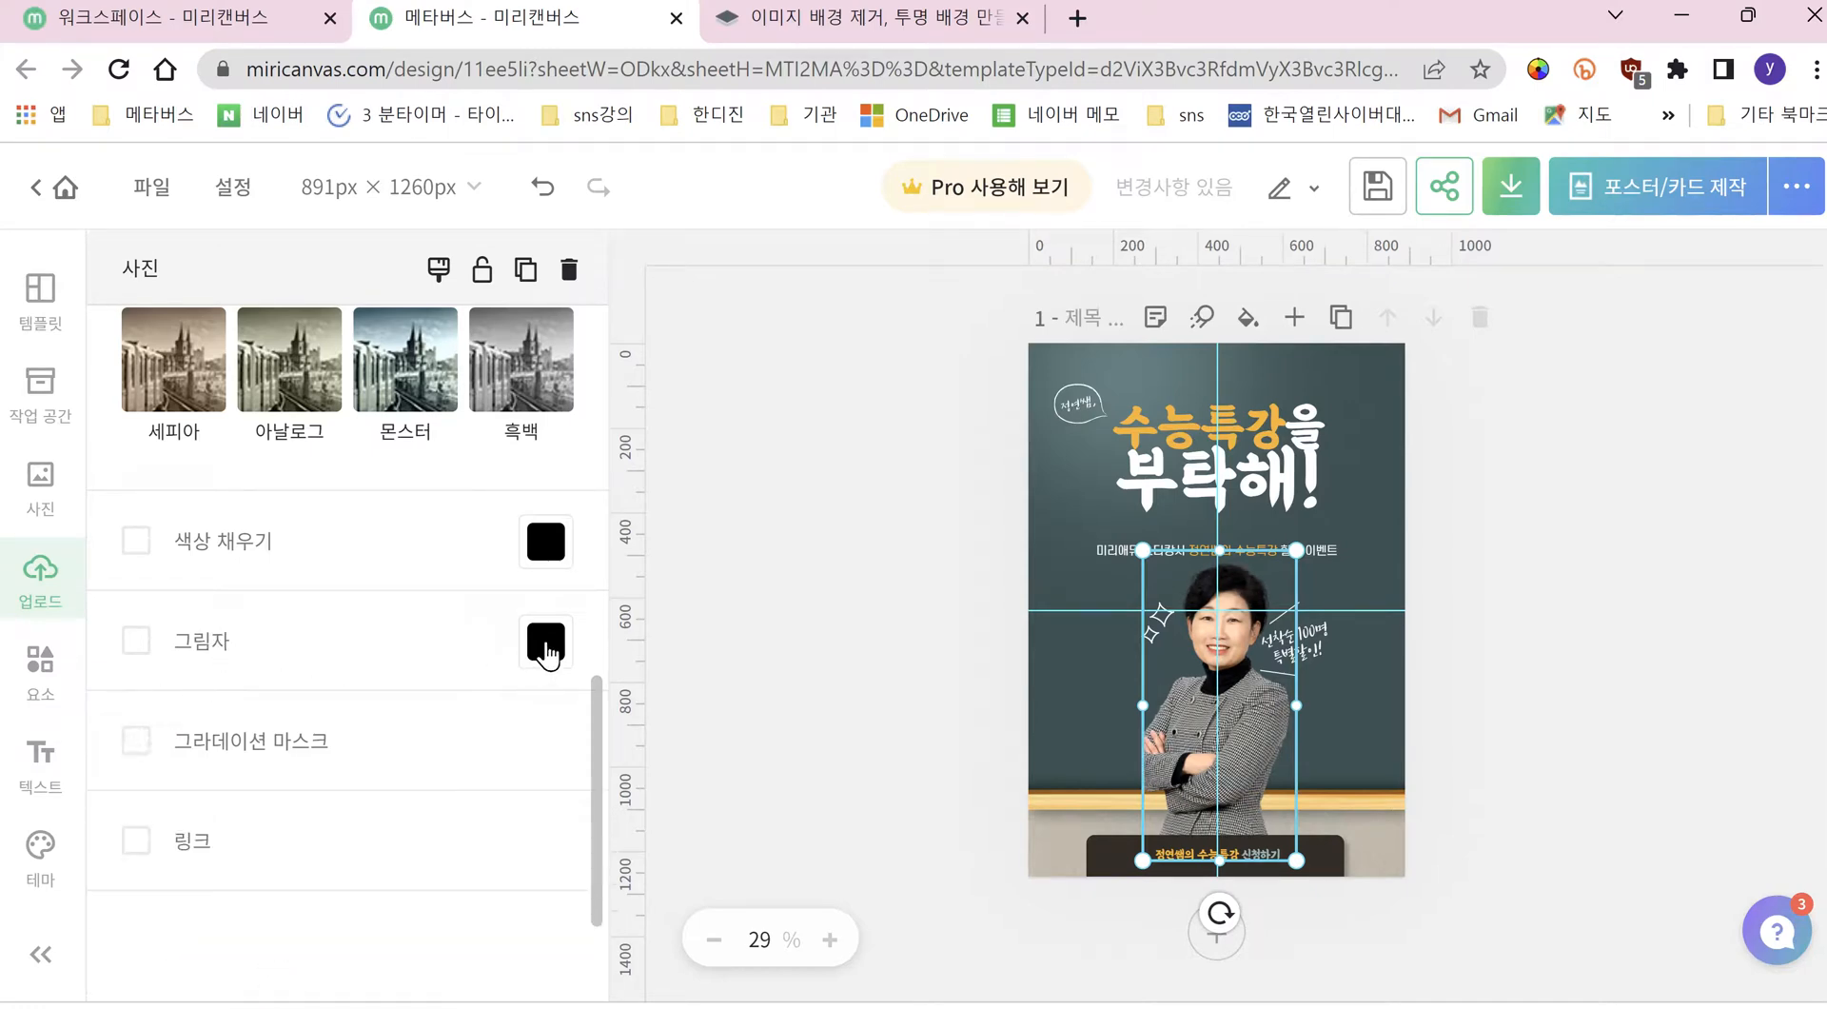
Step: Add a black 그림자 to the portrait with 방향 253°, 불투명도 64% and 거리 68
left_click(138, 644)
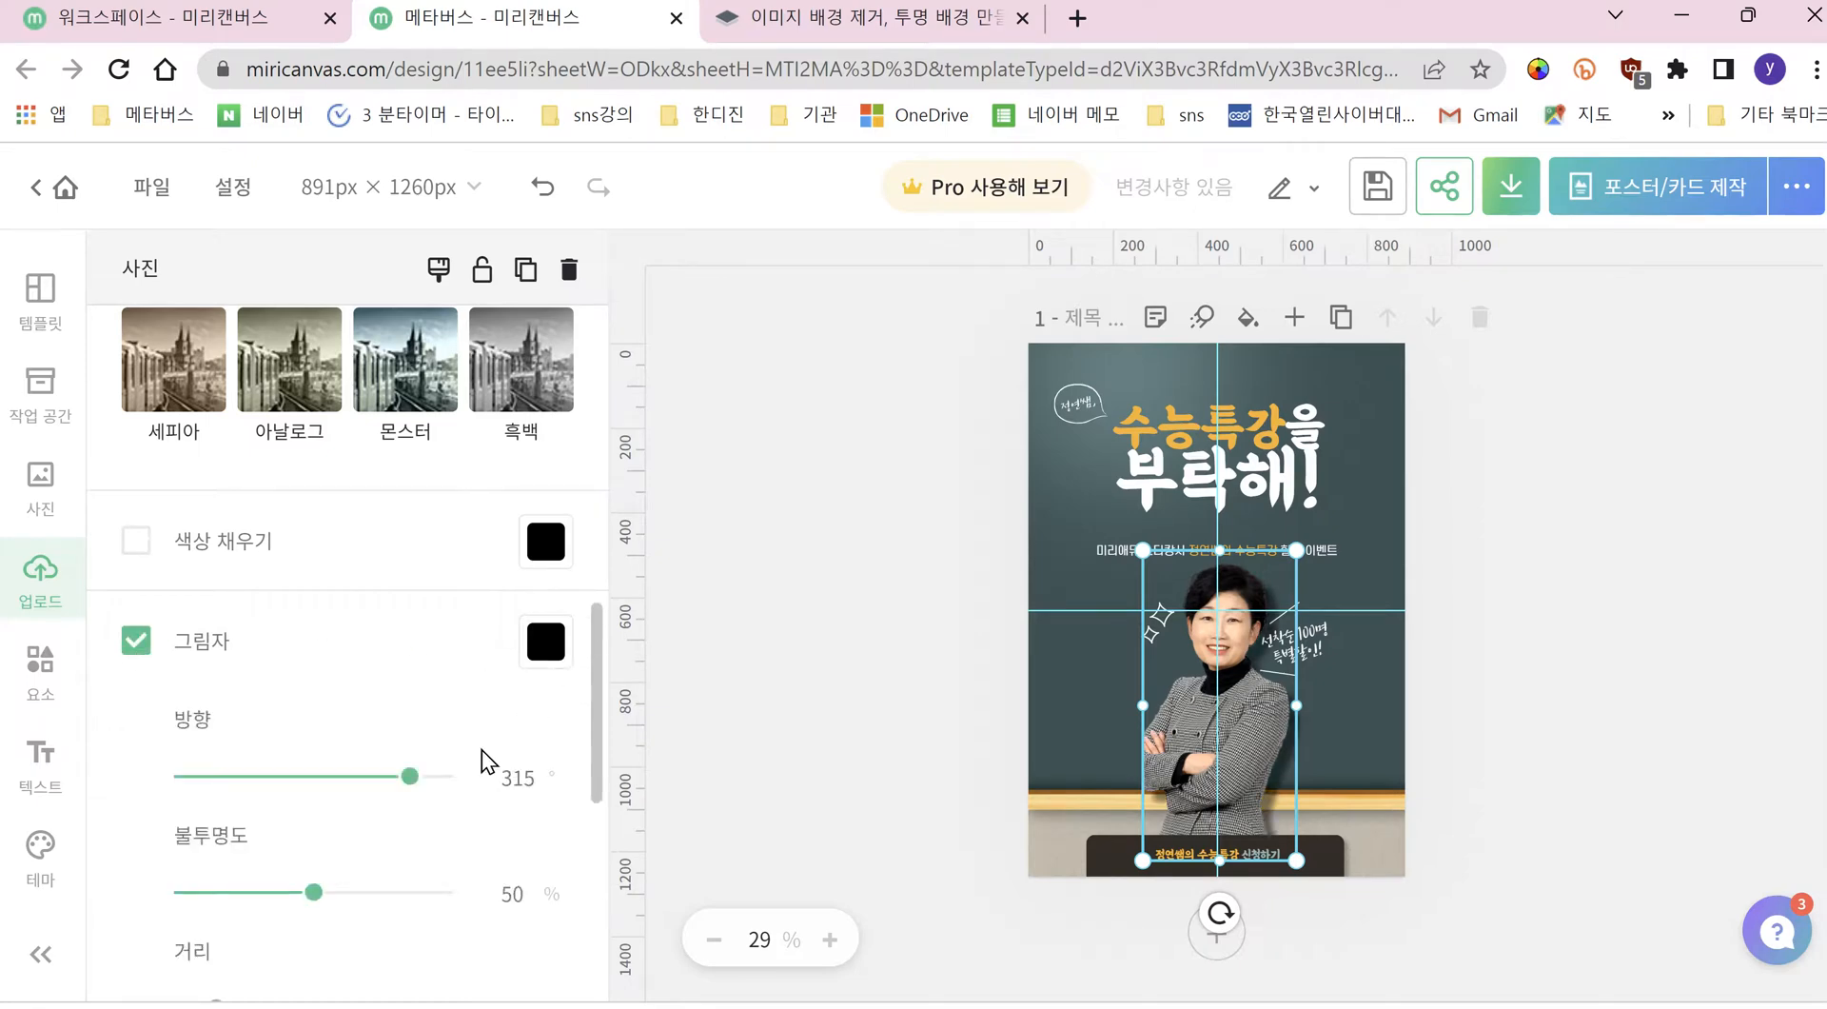
left_click_drag(415, 782, 362, 808)
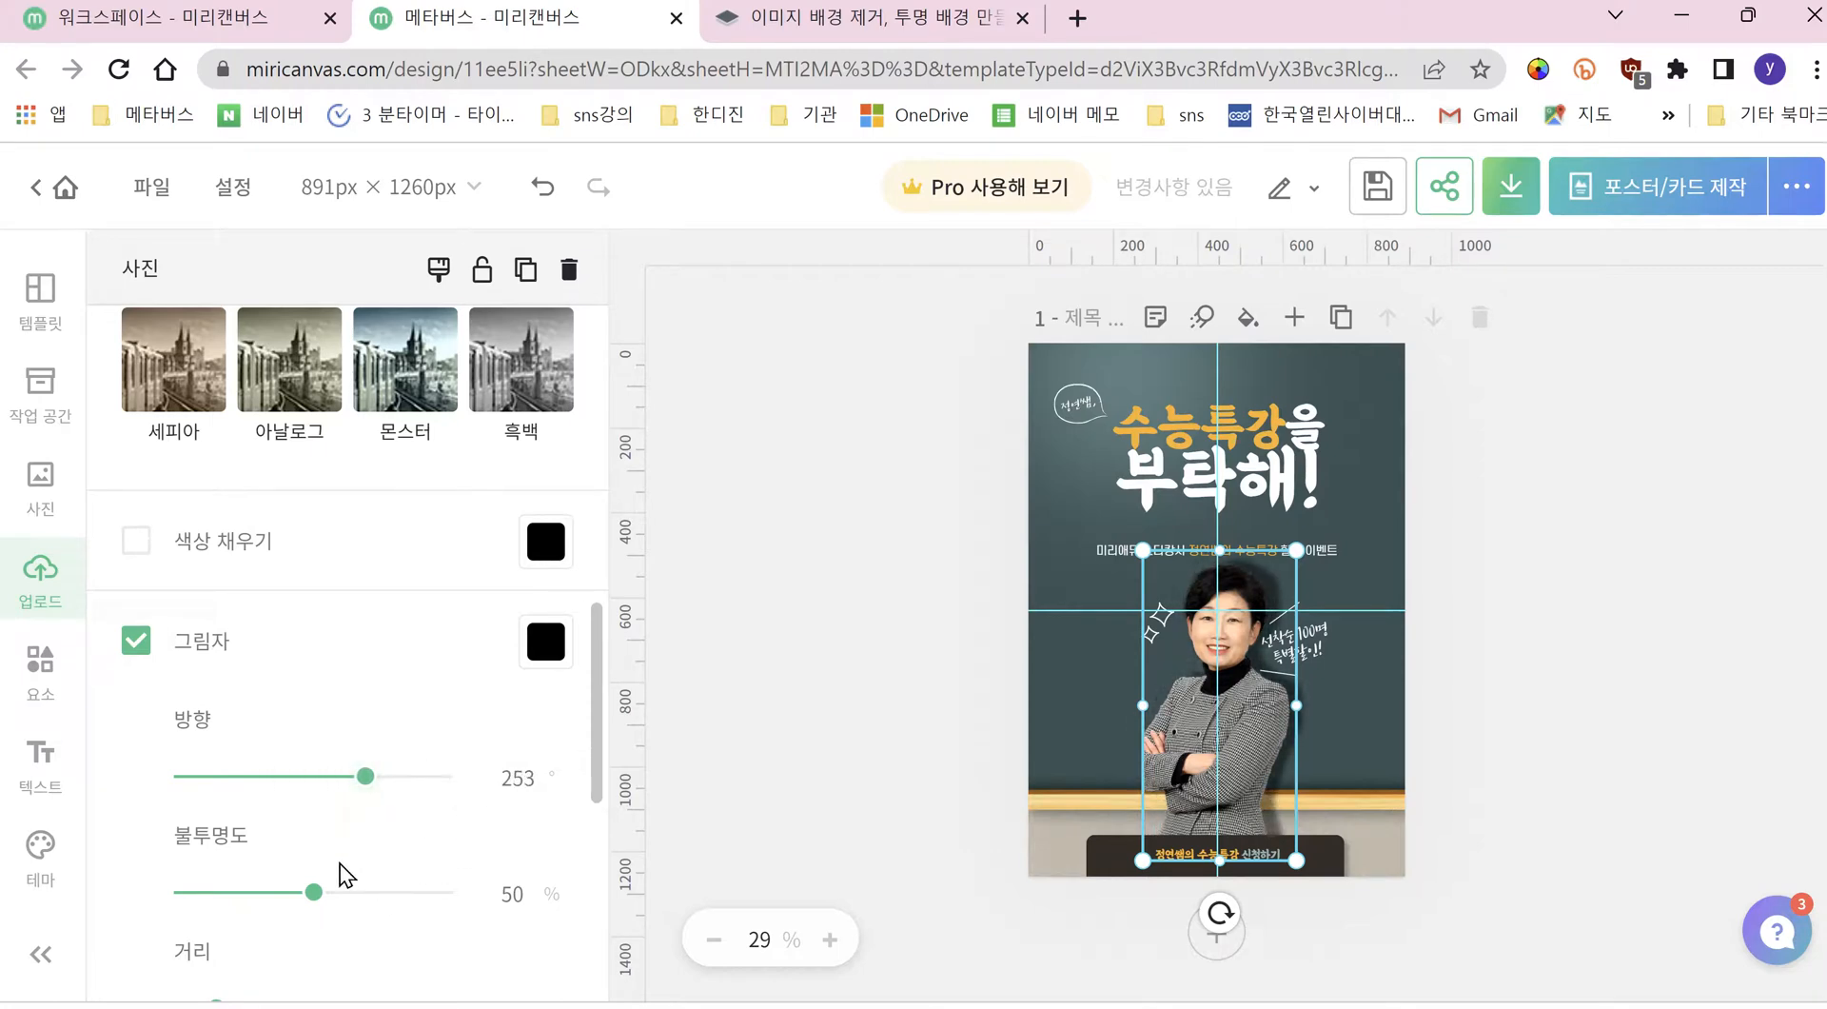
mouse_move(322, 904)
left_mouse_down()
mouse_move(276, 902)
mouse_move(350, 906)
left_mouse_up()
scroll(333, 864, "down", 5)
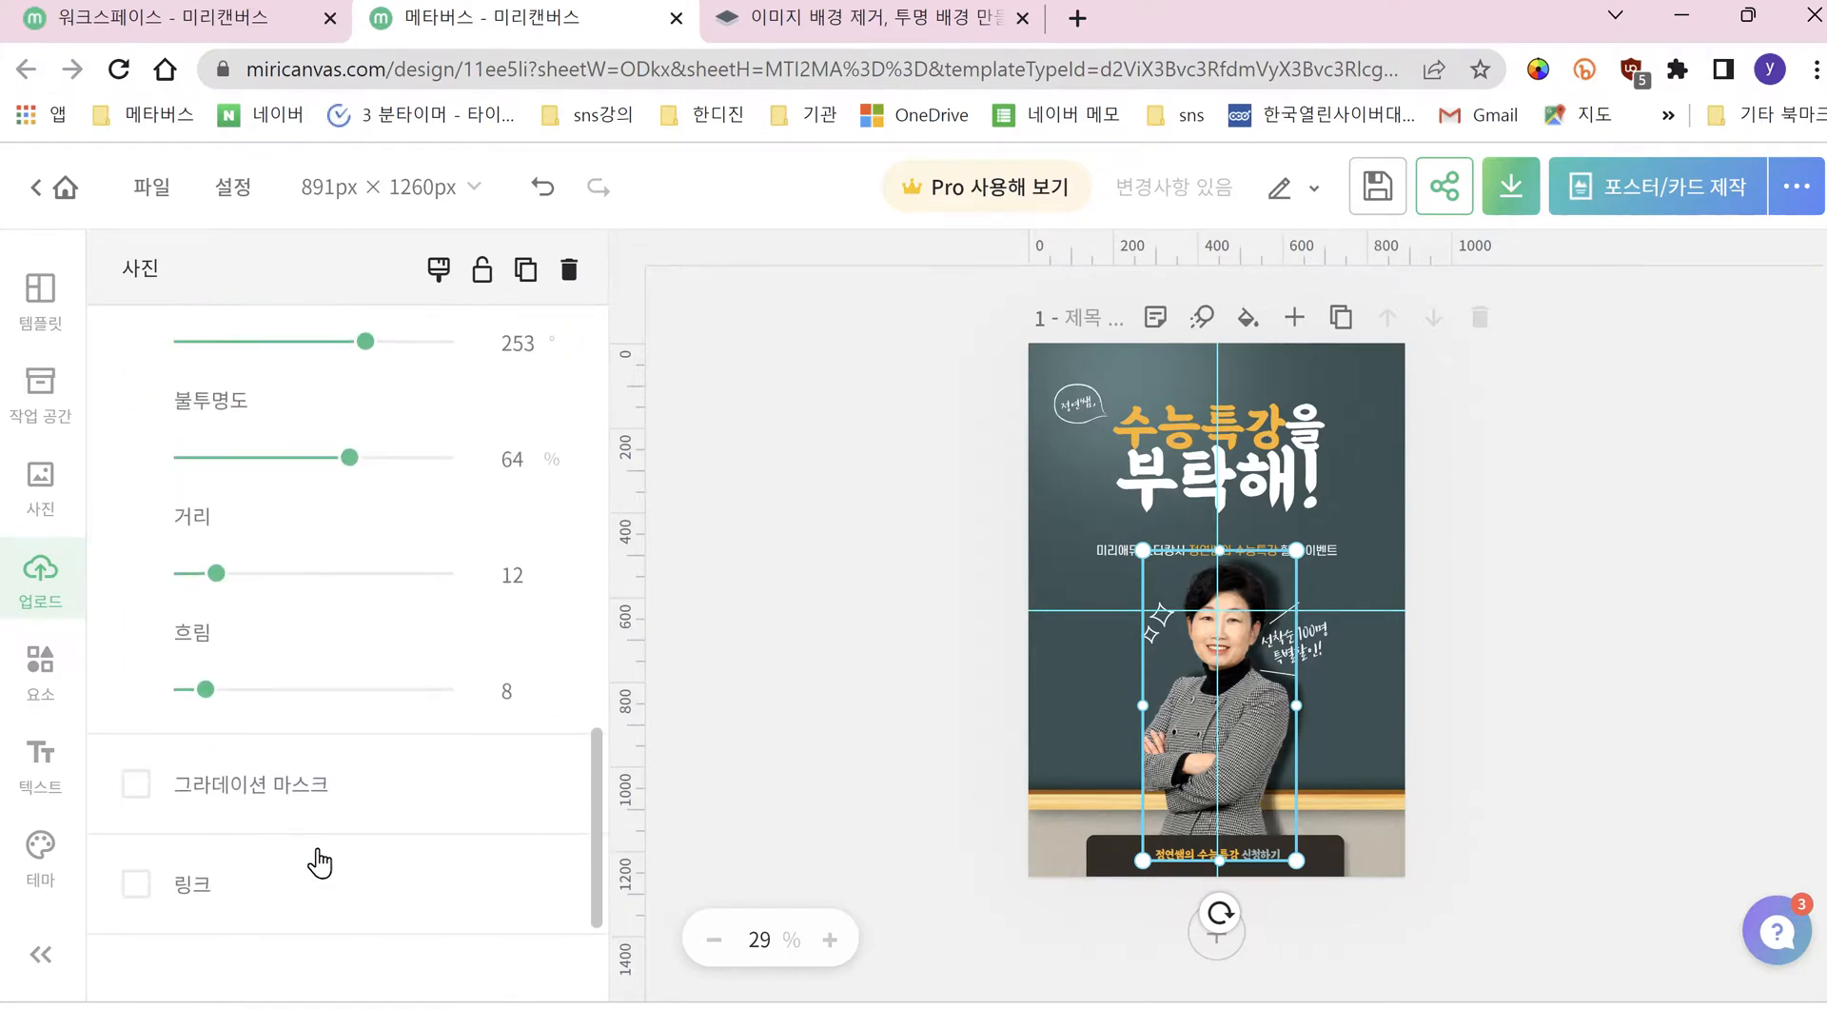
left_click_drag(222, 575, 360, 619)
scroll(328, 666, "down", 3)
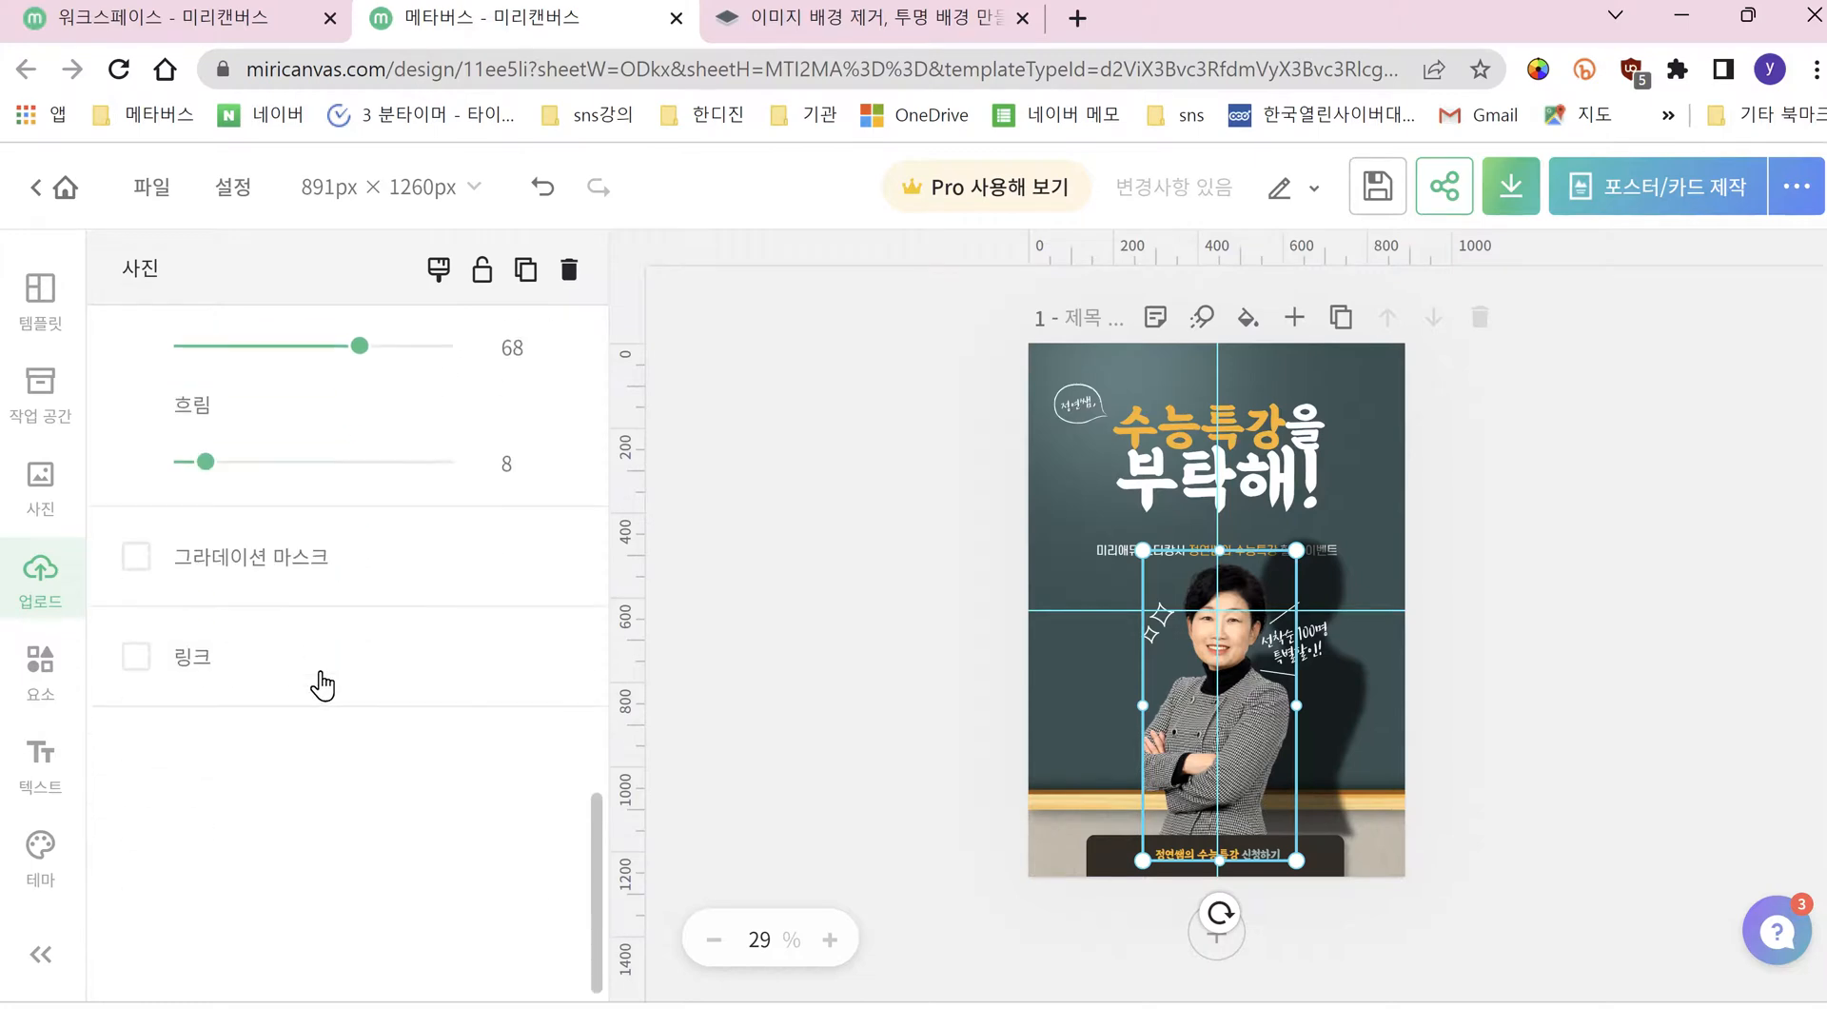
scroll(319, 670, "up", 18)
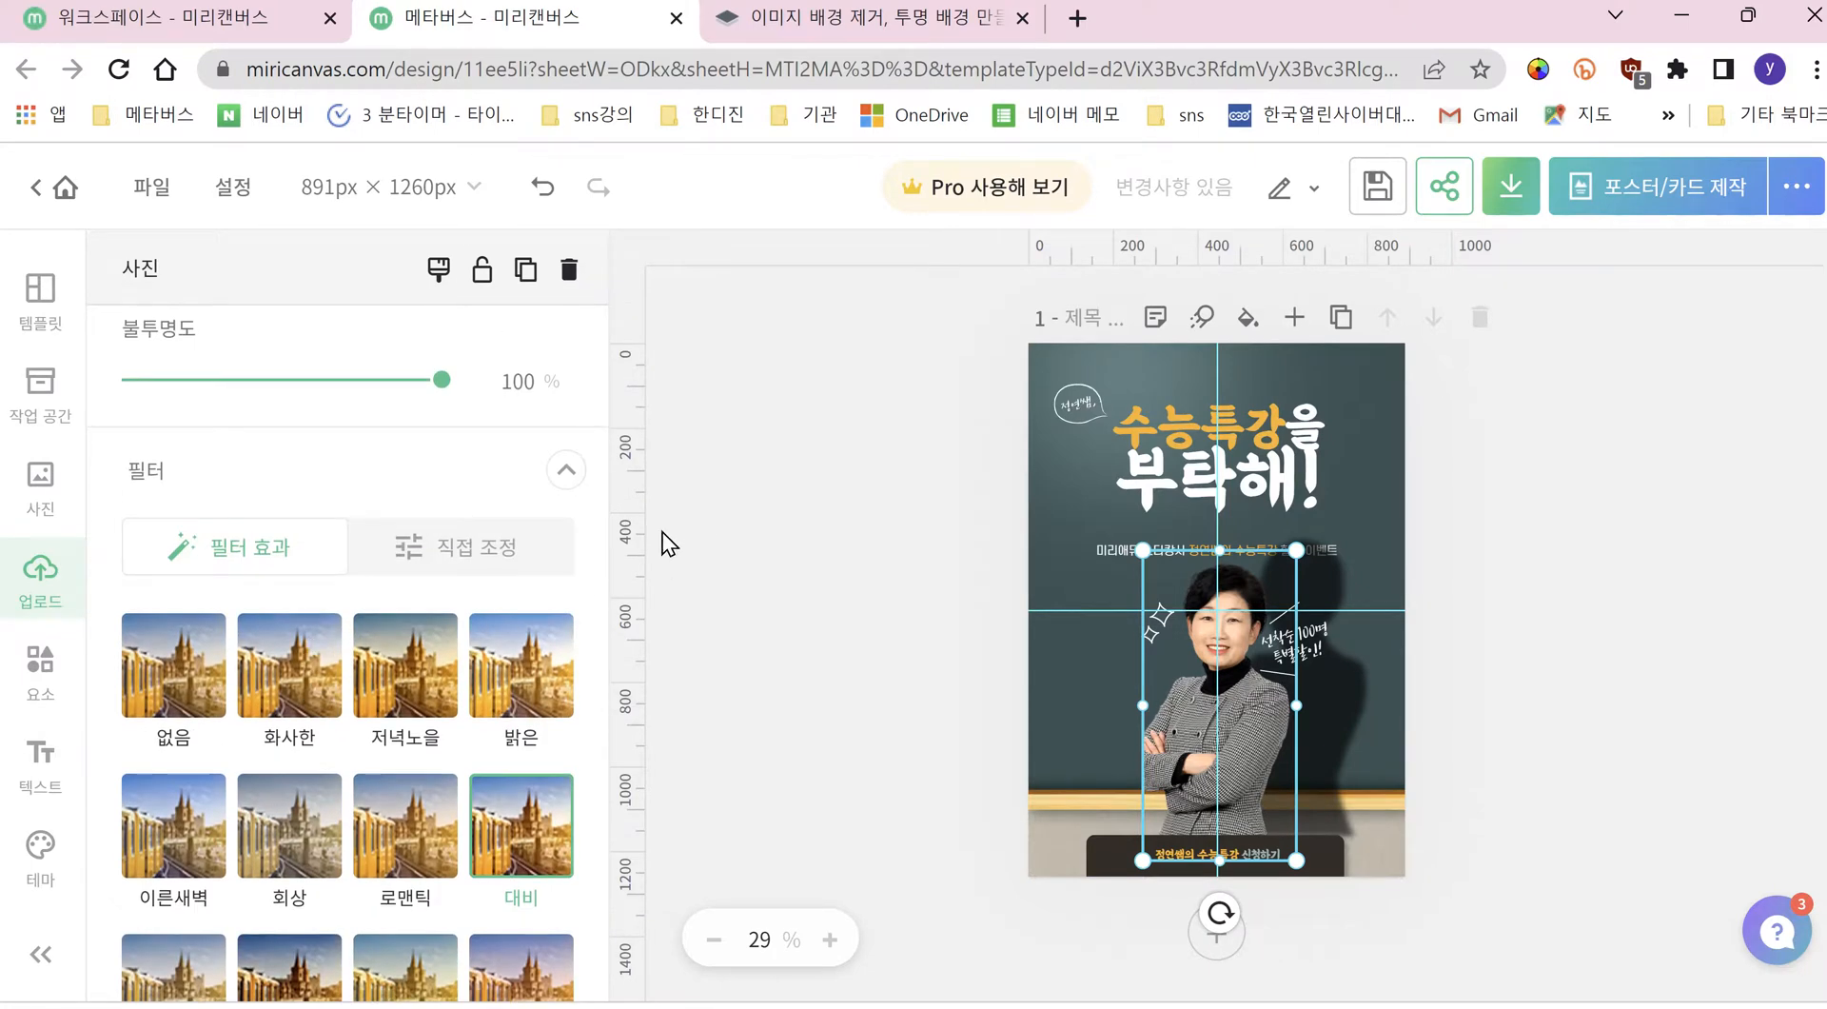
scroll(409, 598, "up", 3)
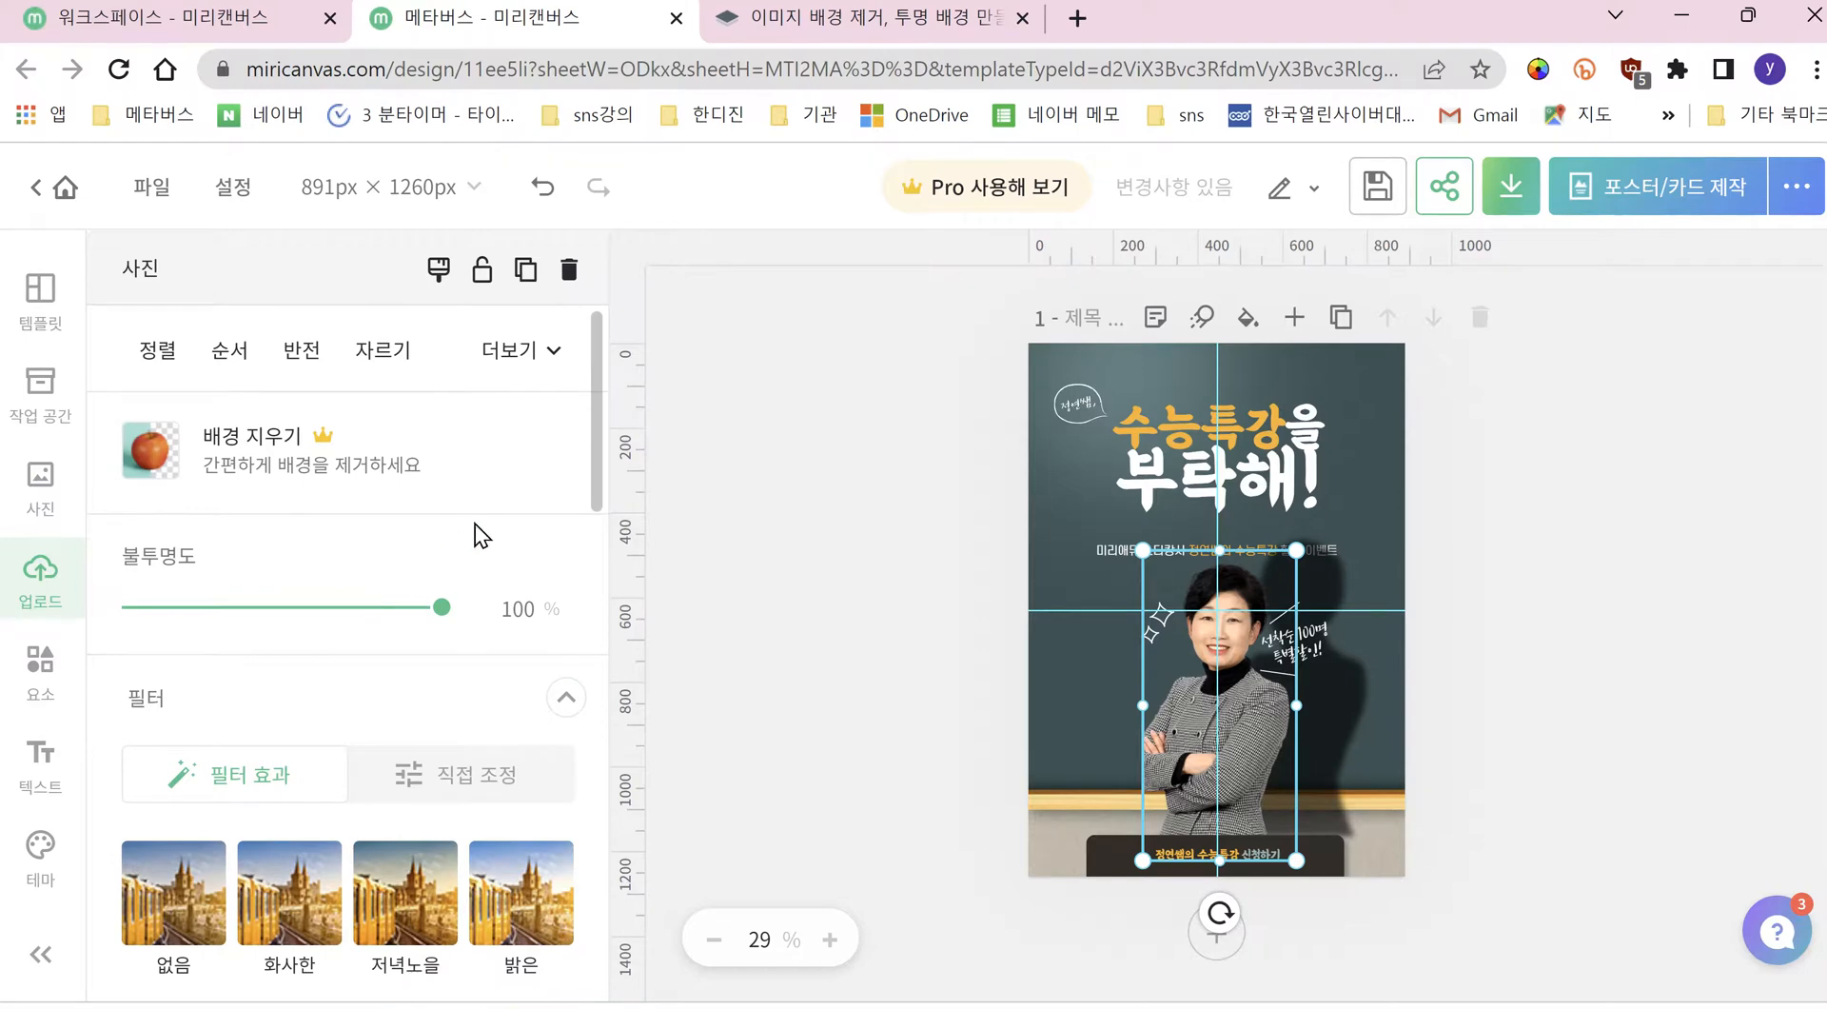
left_click(915, 651)
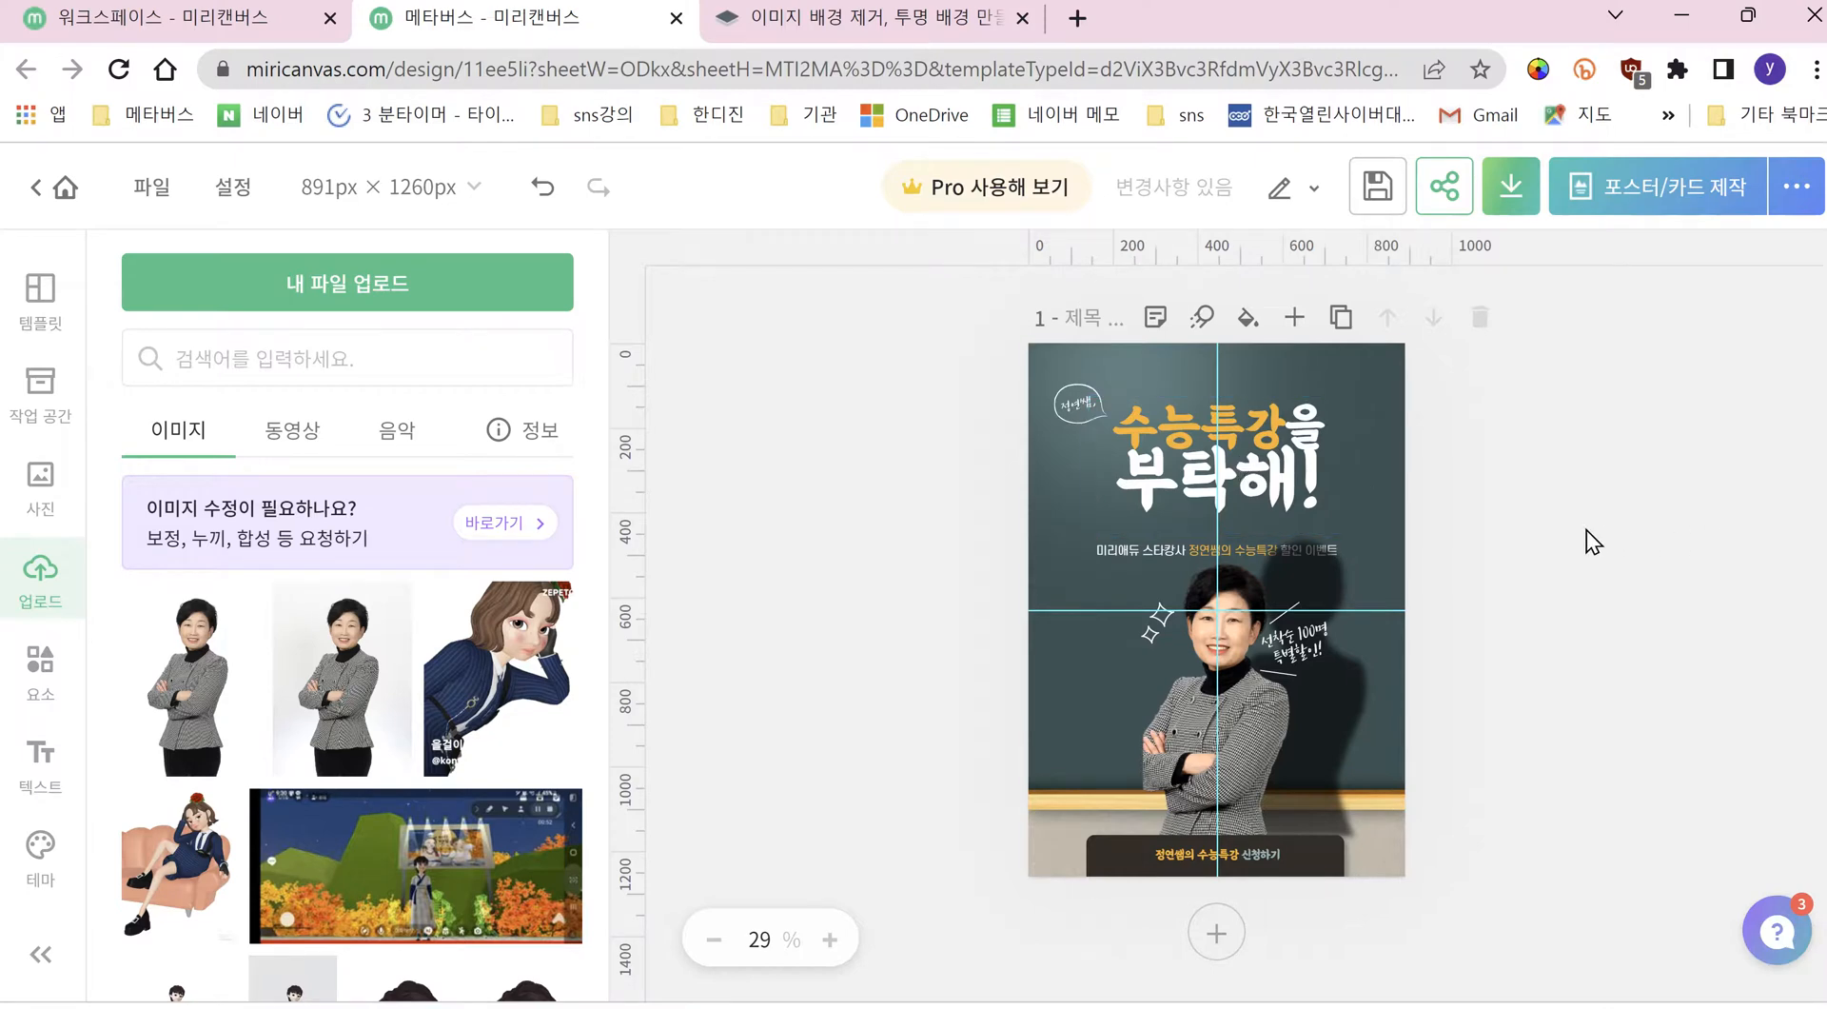
Step: Change the headline text's font to 배스킨라빈스 B
left_click(1286, 495)
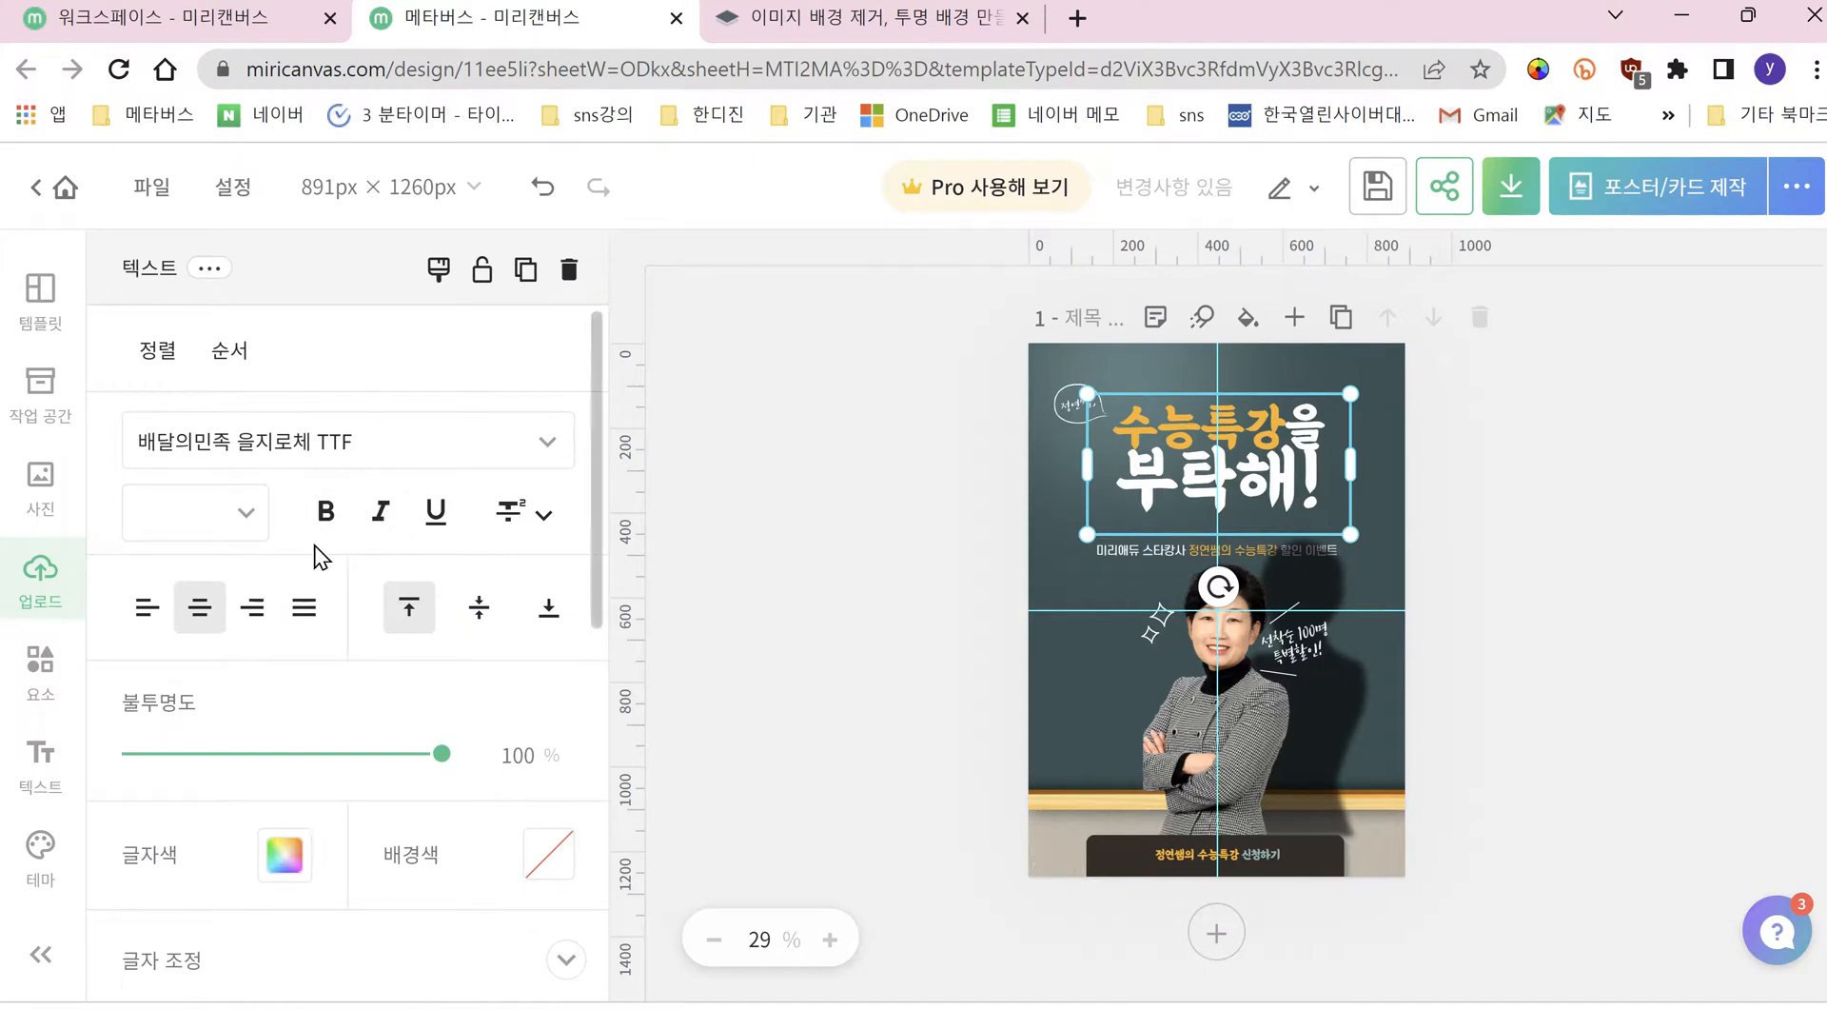
left_click(546, 451)
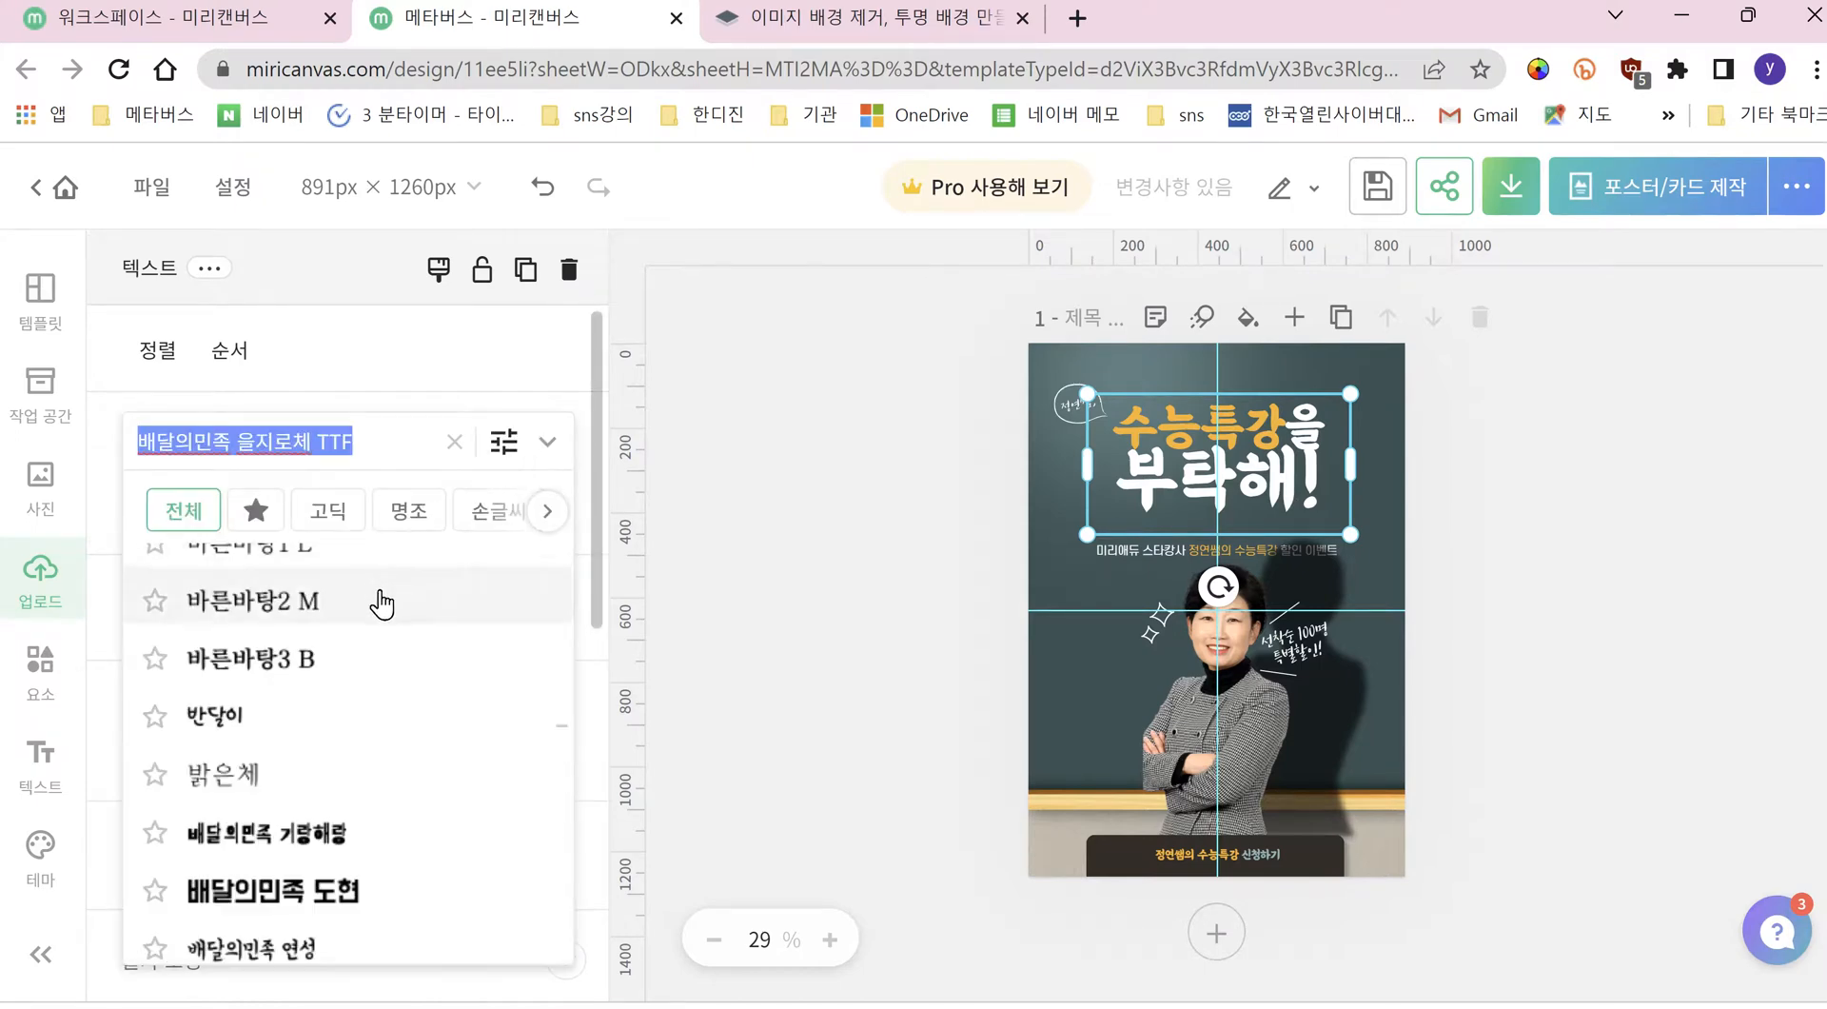
scroll(366, 661, "down", 6)
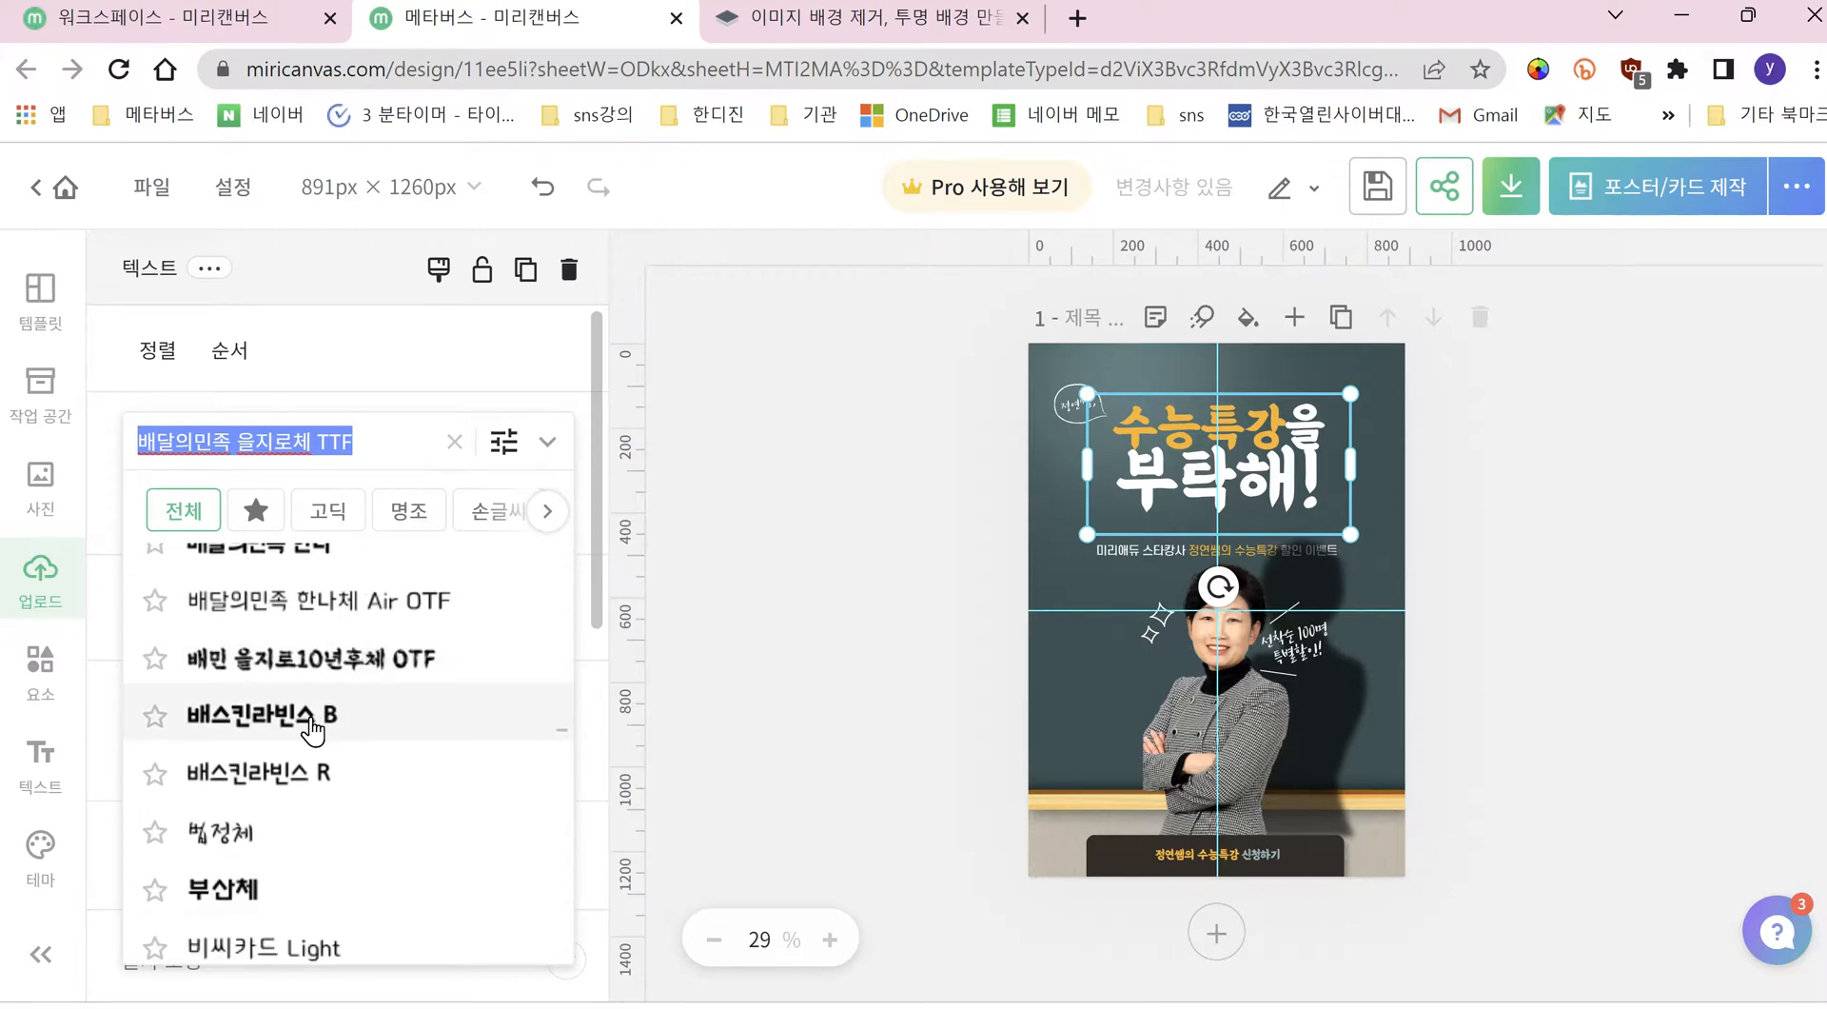
left_click(311, 726)
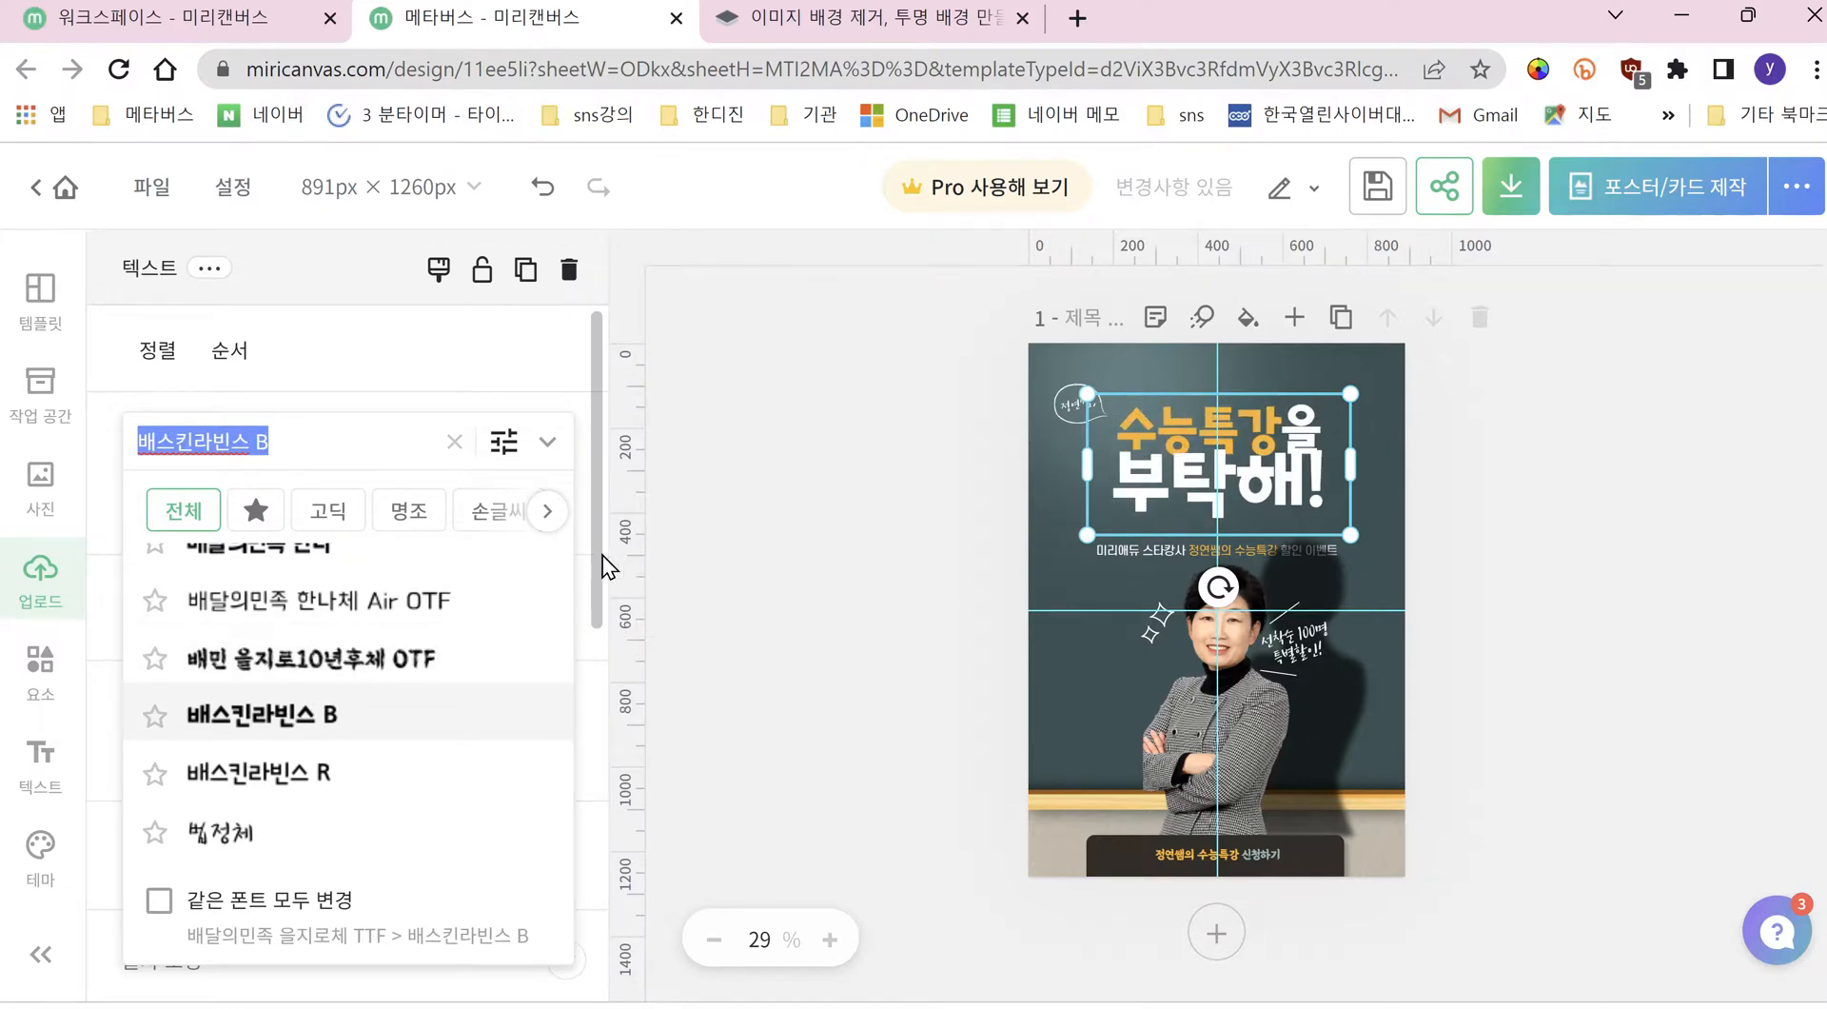
scroll(594, 609, "up", 1)
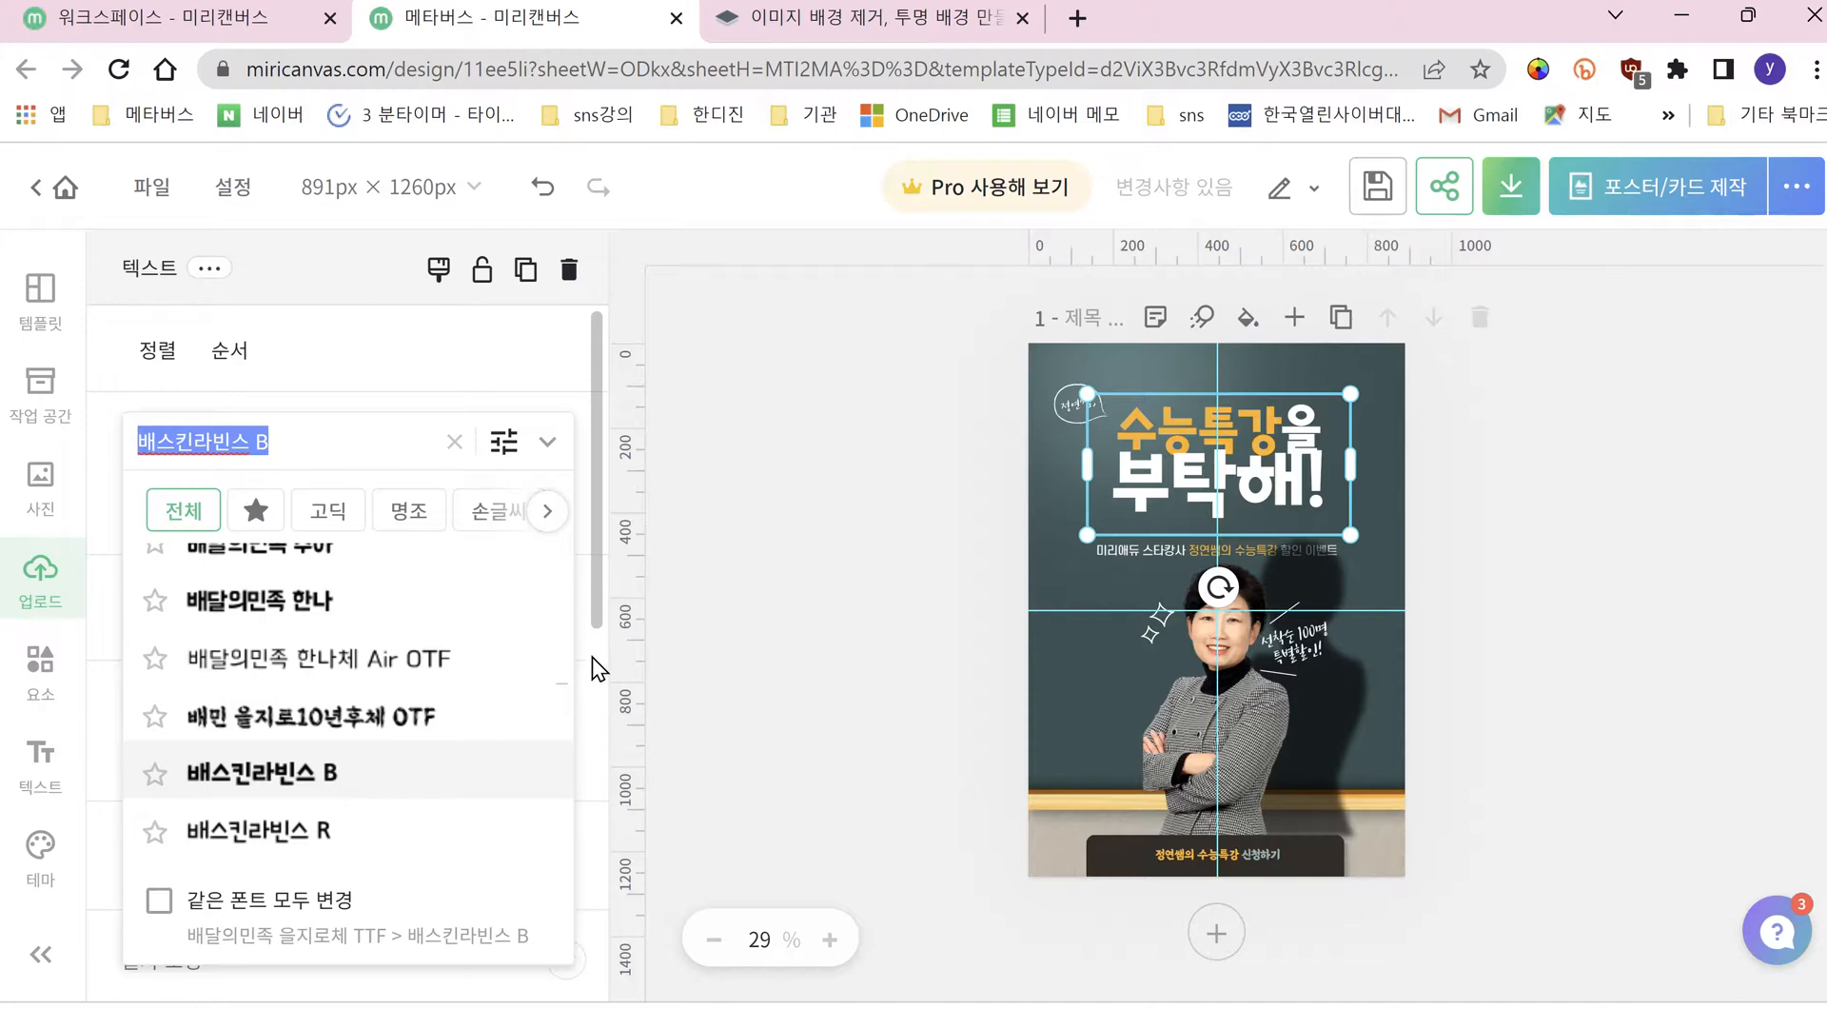
left_click(723, 565)
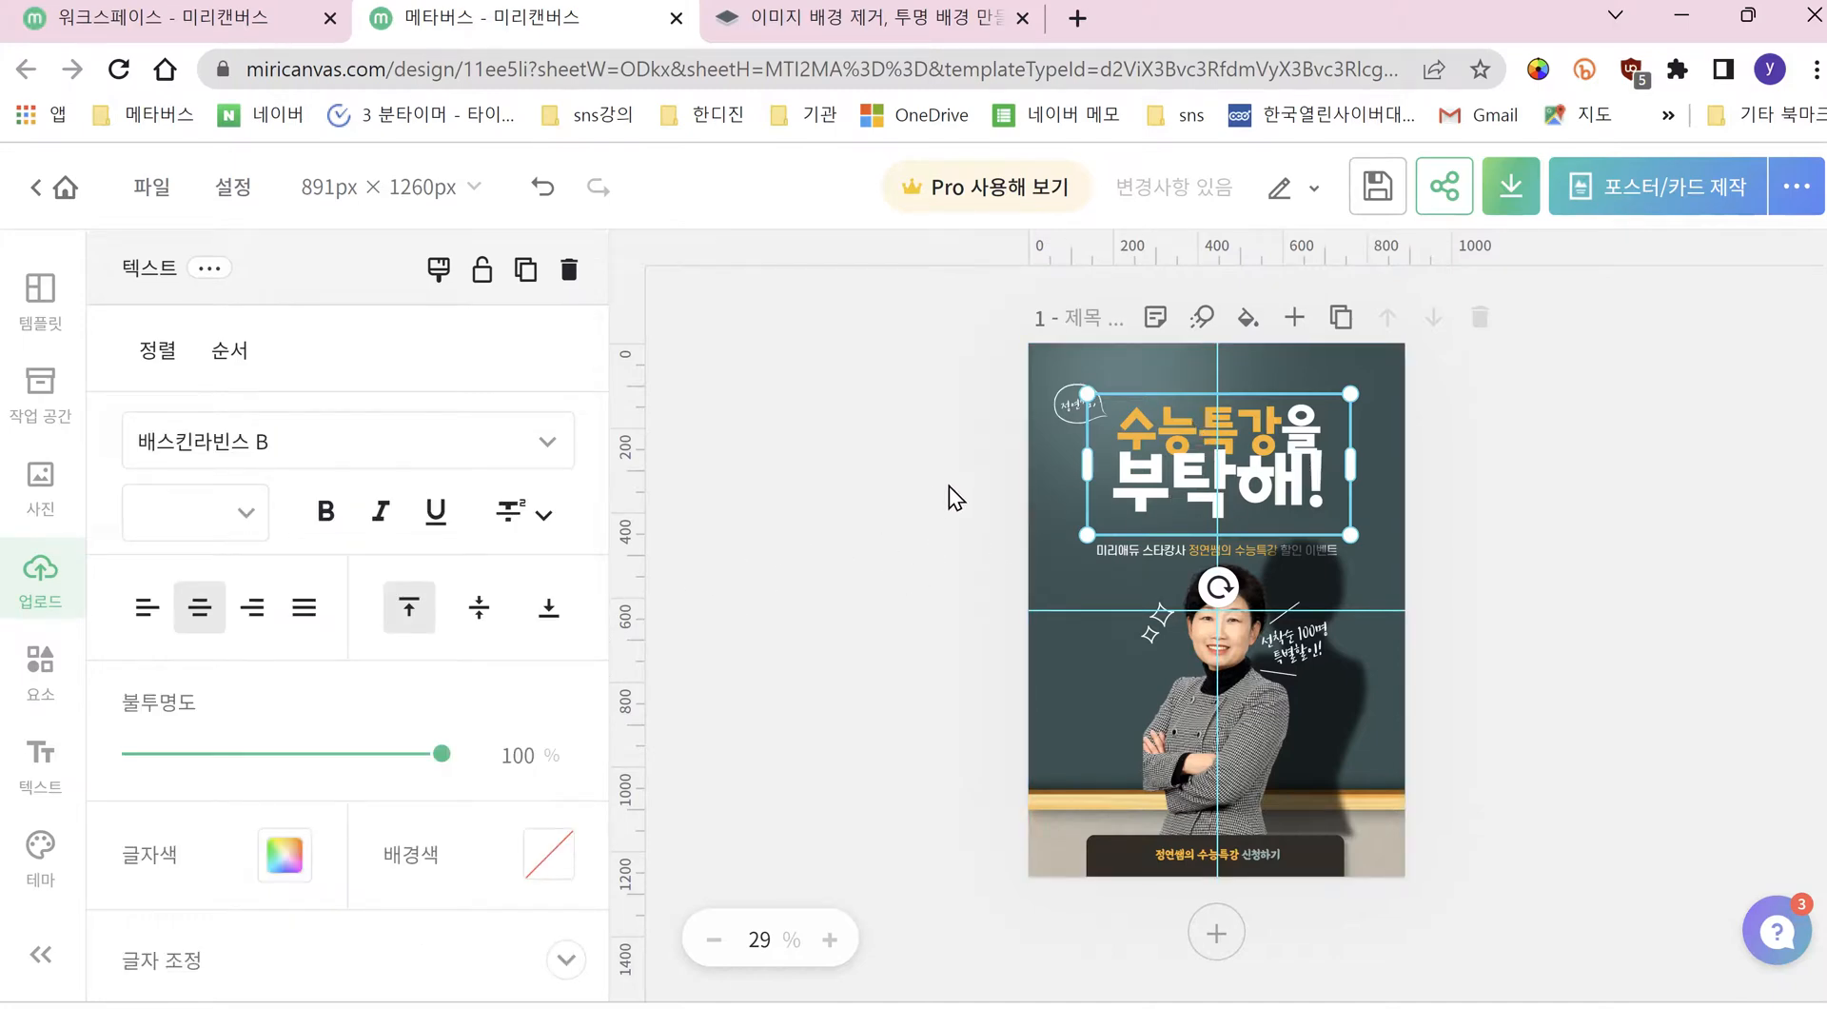
Step: Replace the headline text with 신나는메타버스 들어와요!!
double_click(1184, 447)
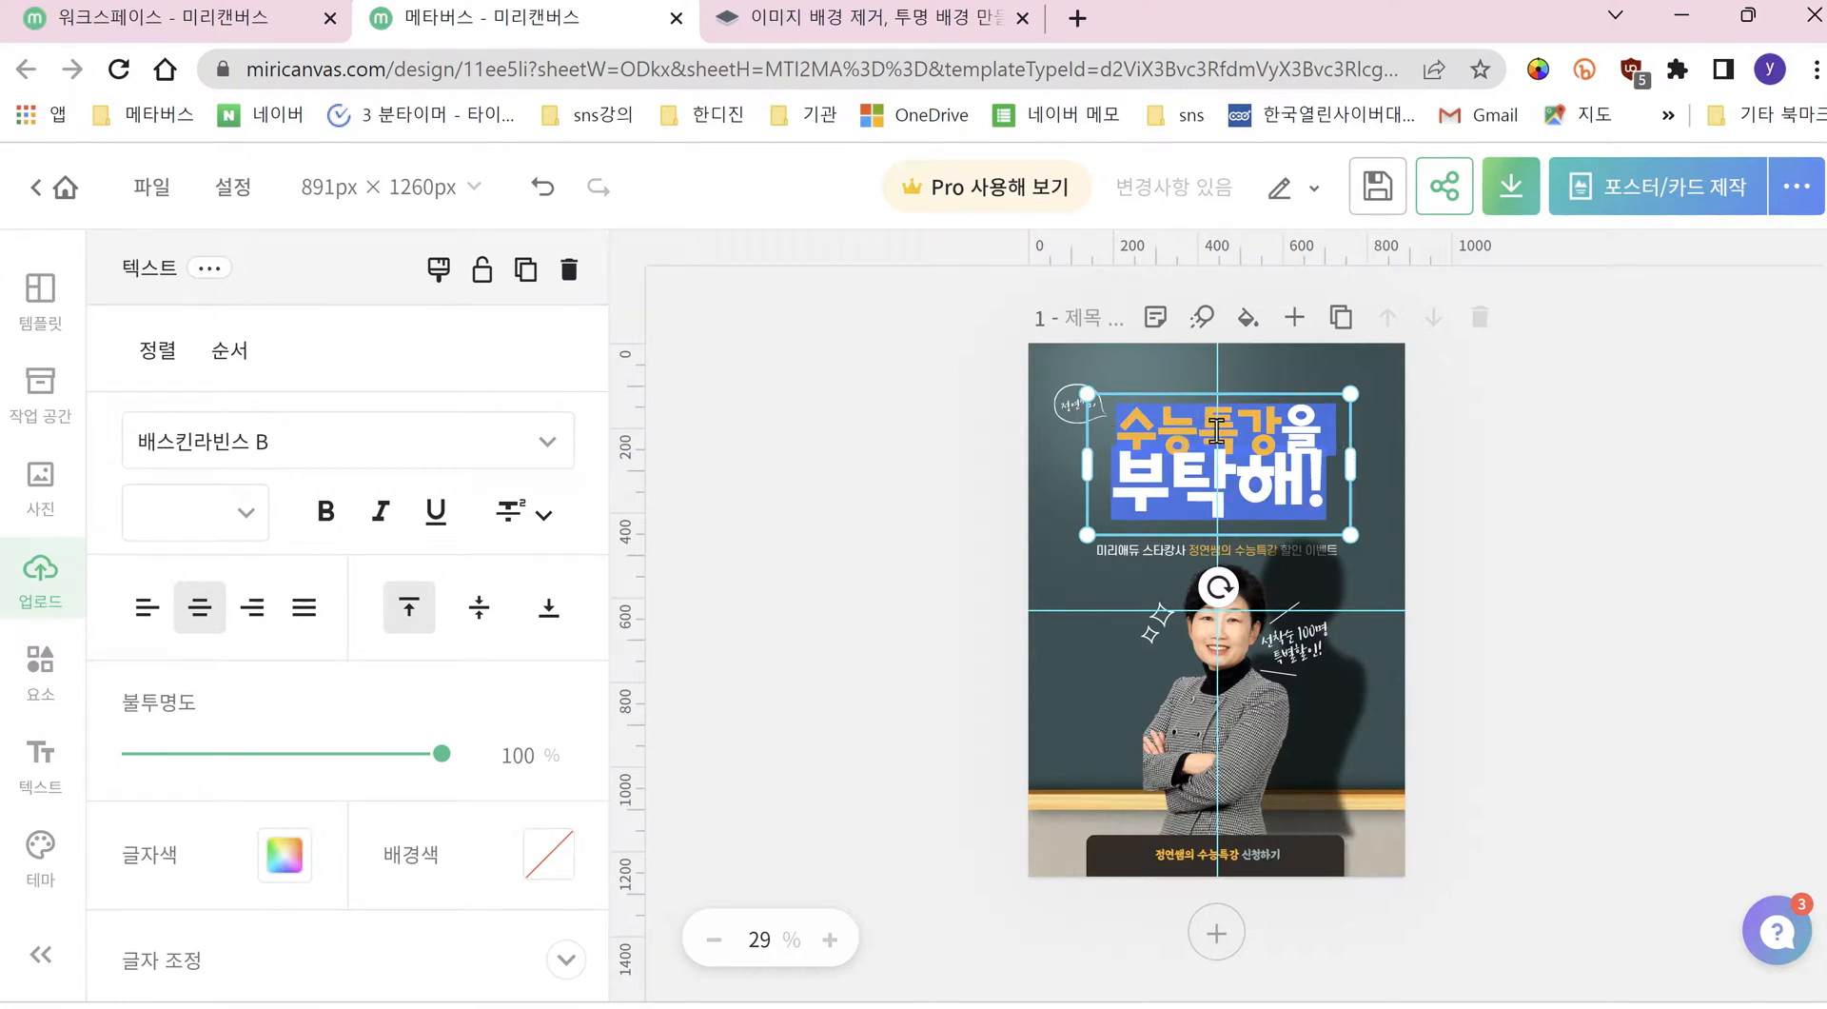
type("ap")
key("BackSpace")
key("BackSpace")
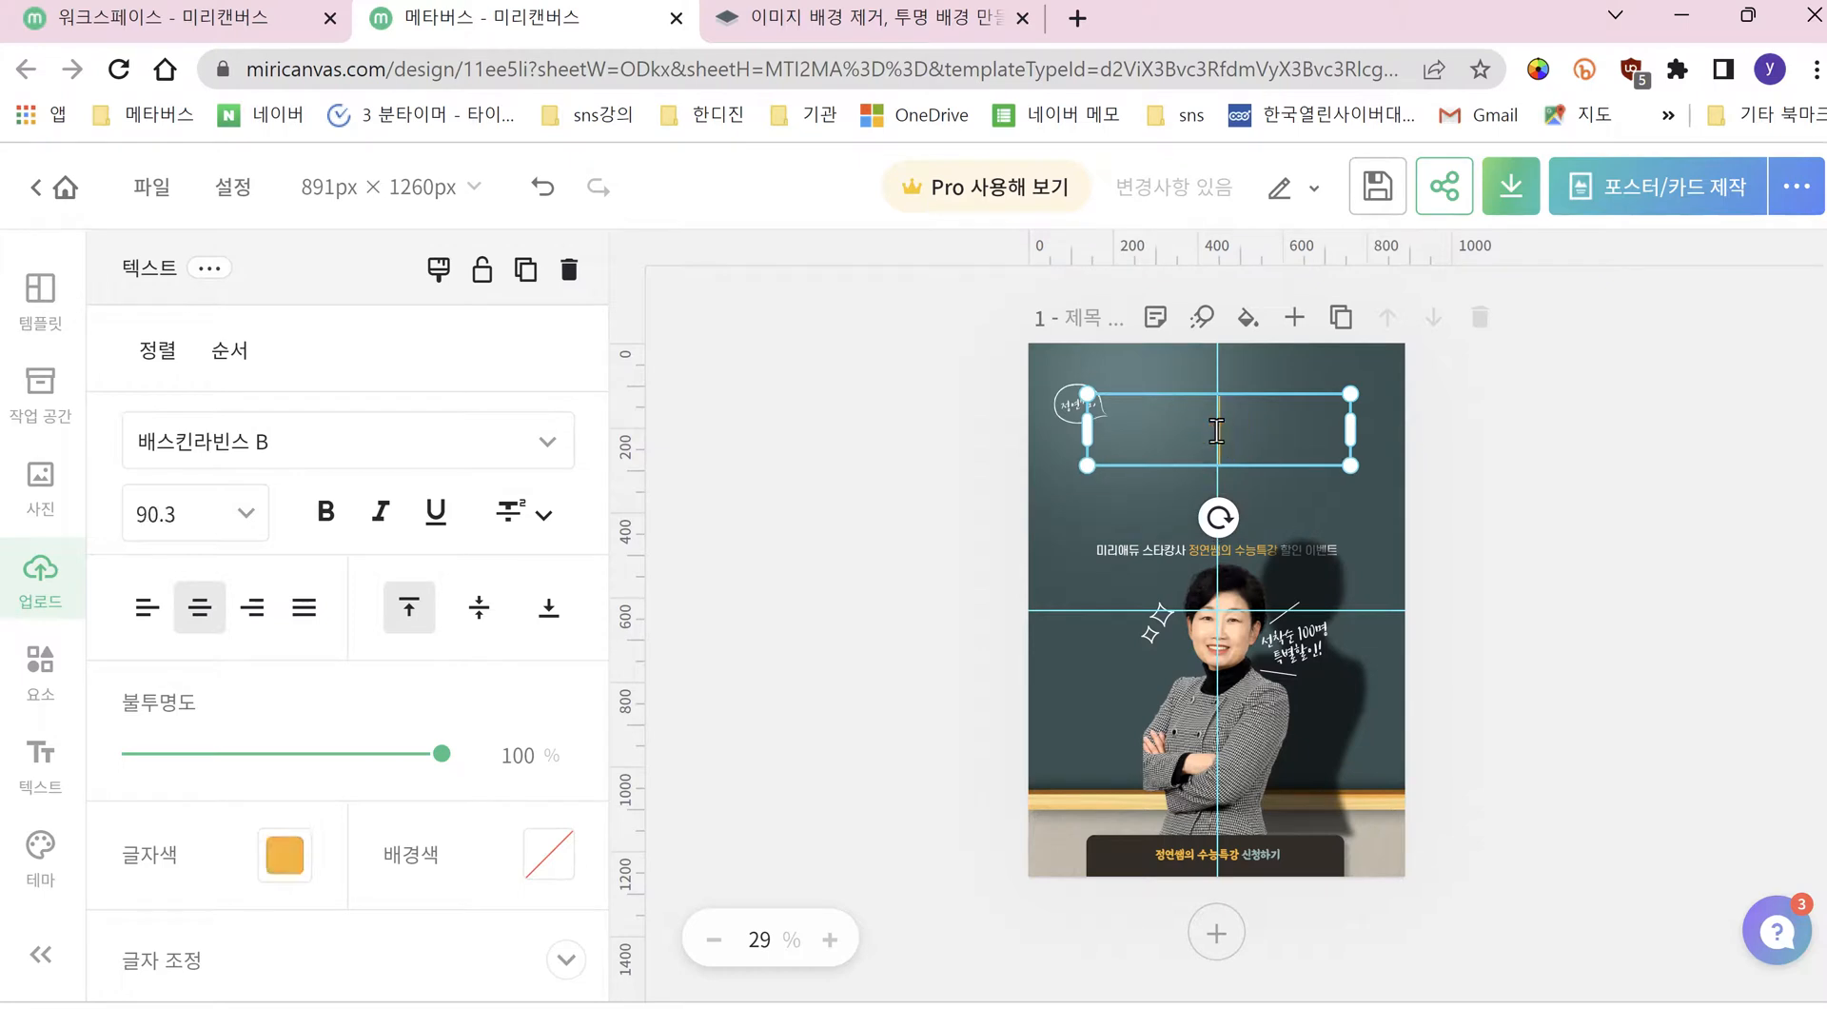
type("tlsk")
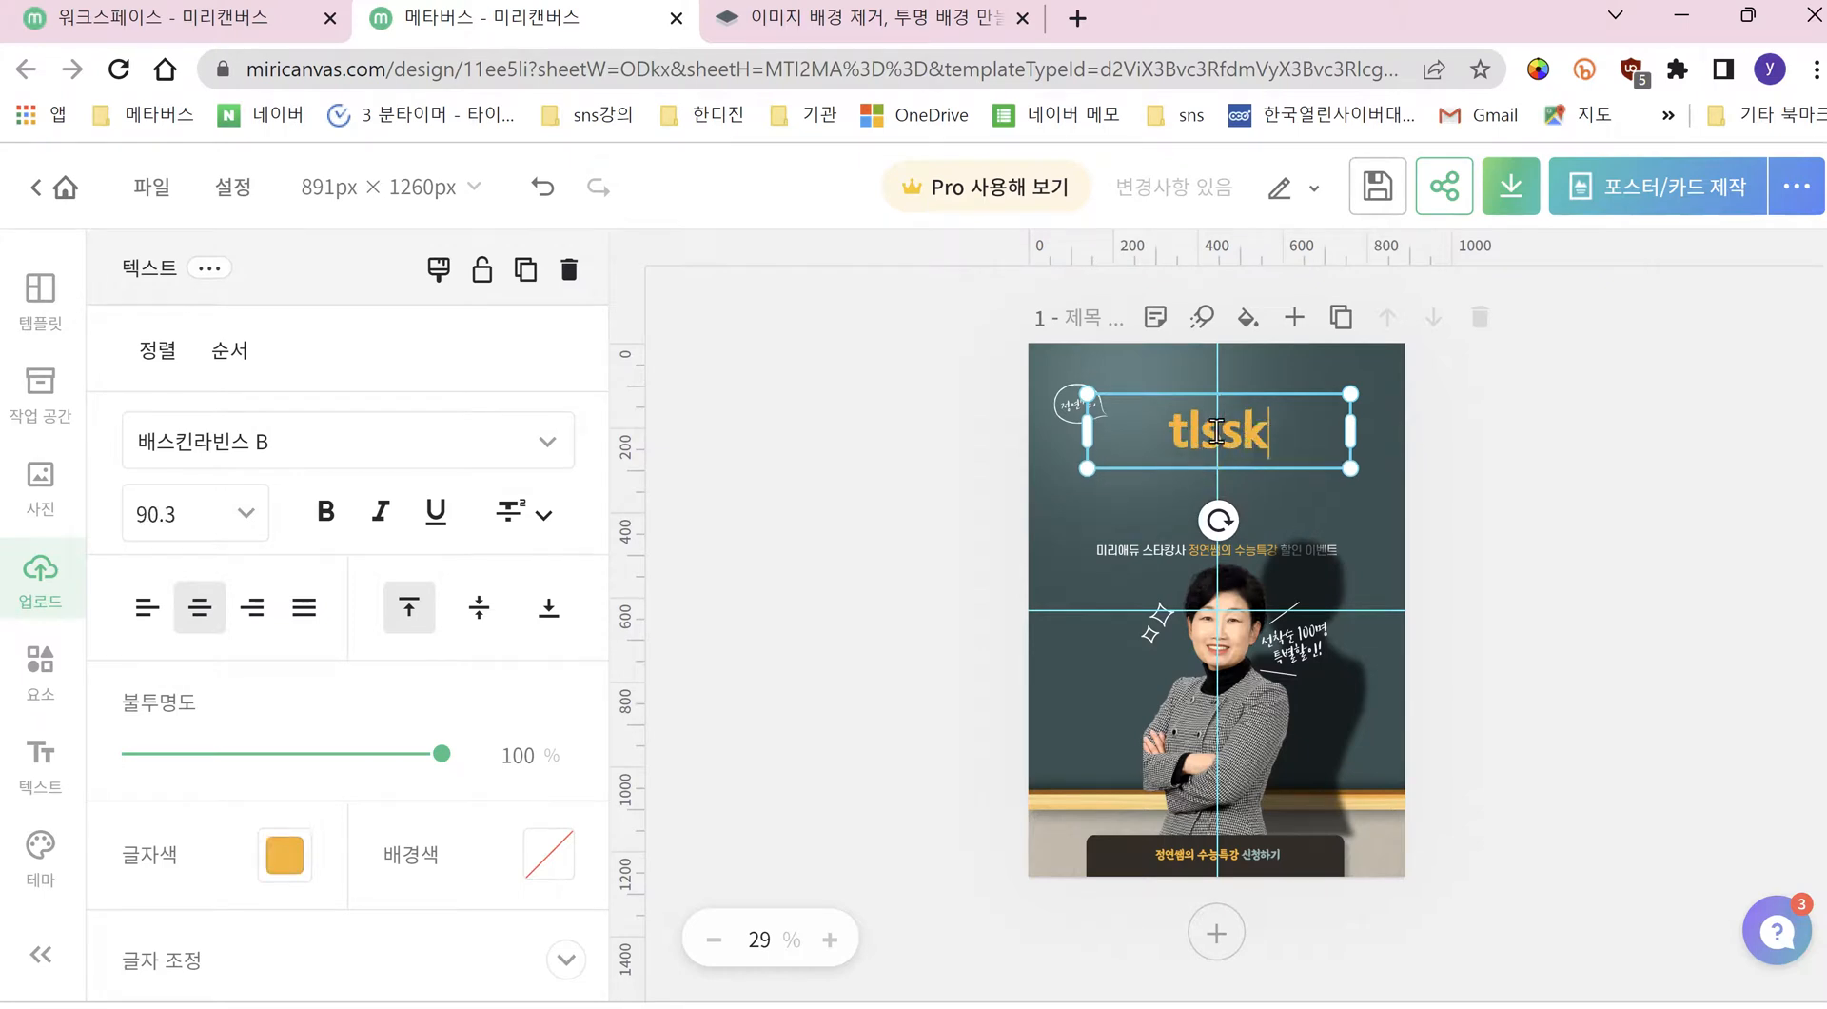
key("BackSpace")
key("BackSpace")
key("BackSpace")
key("BackSpace")
key("BackSpace")
type("신나는ㅁㅔ타")
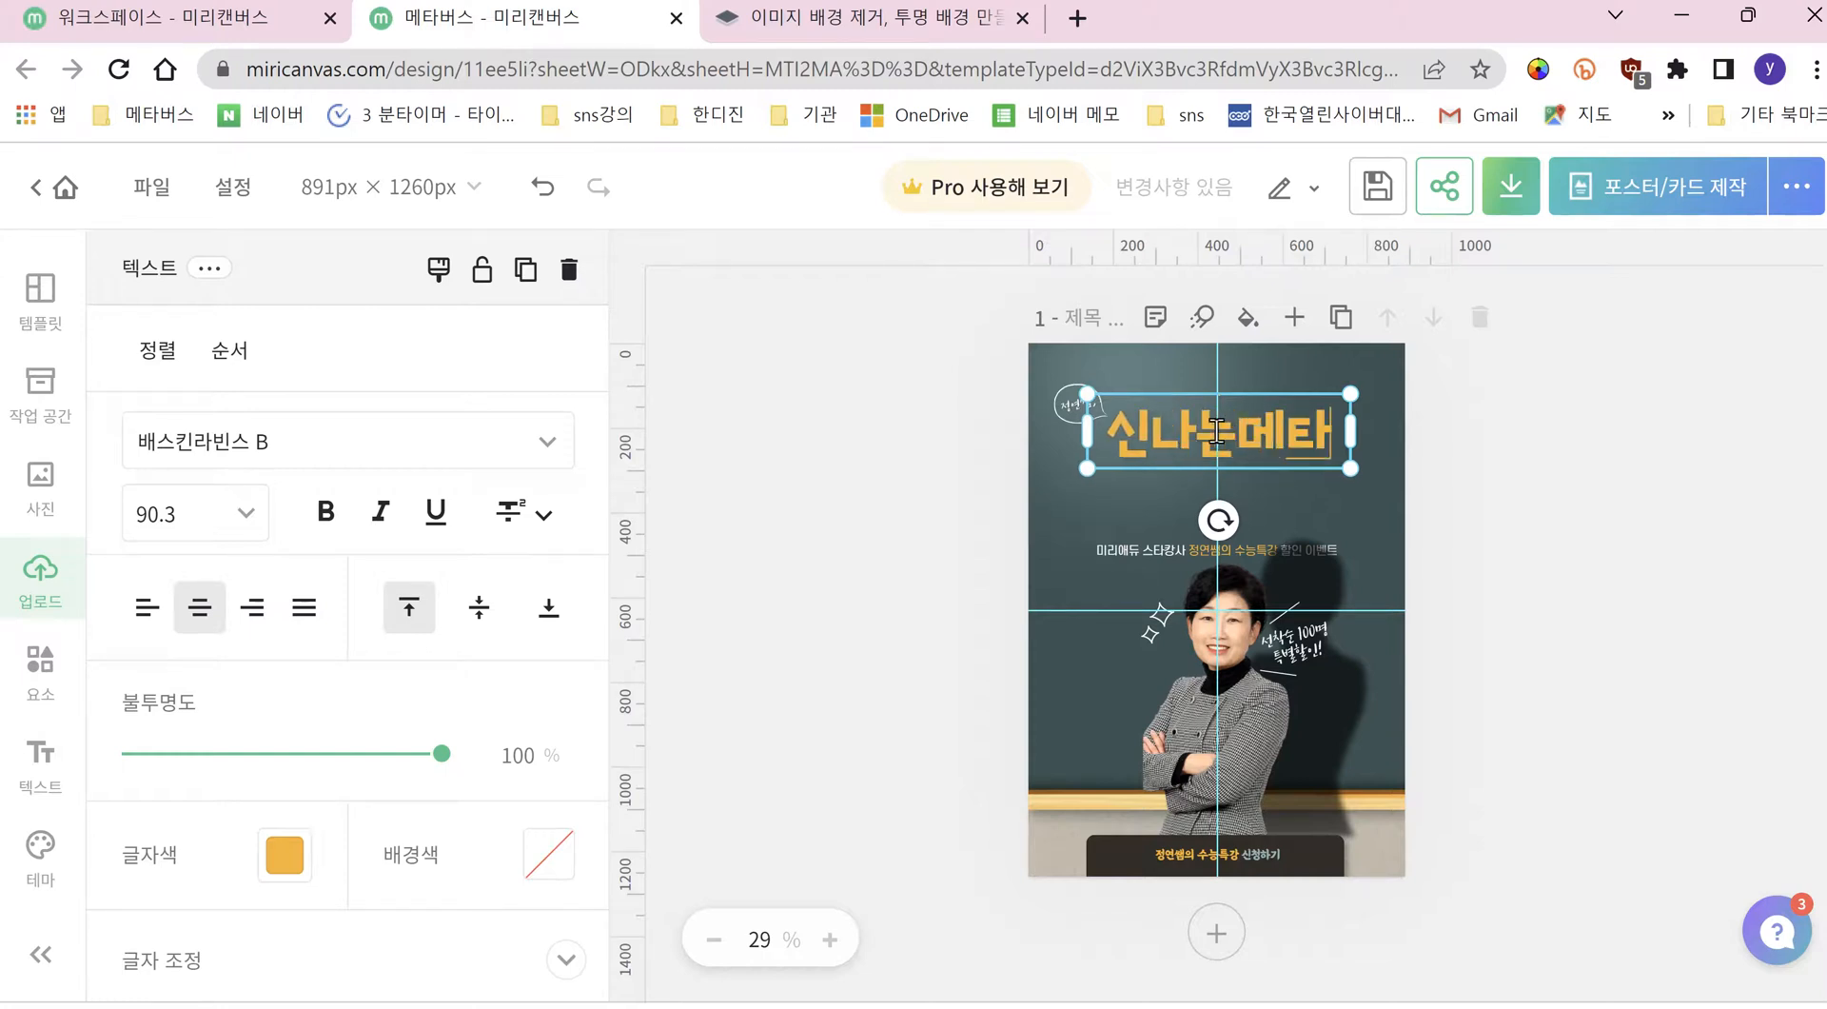
type("버스")
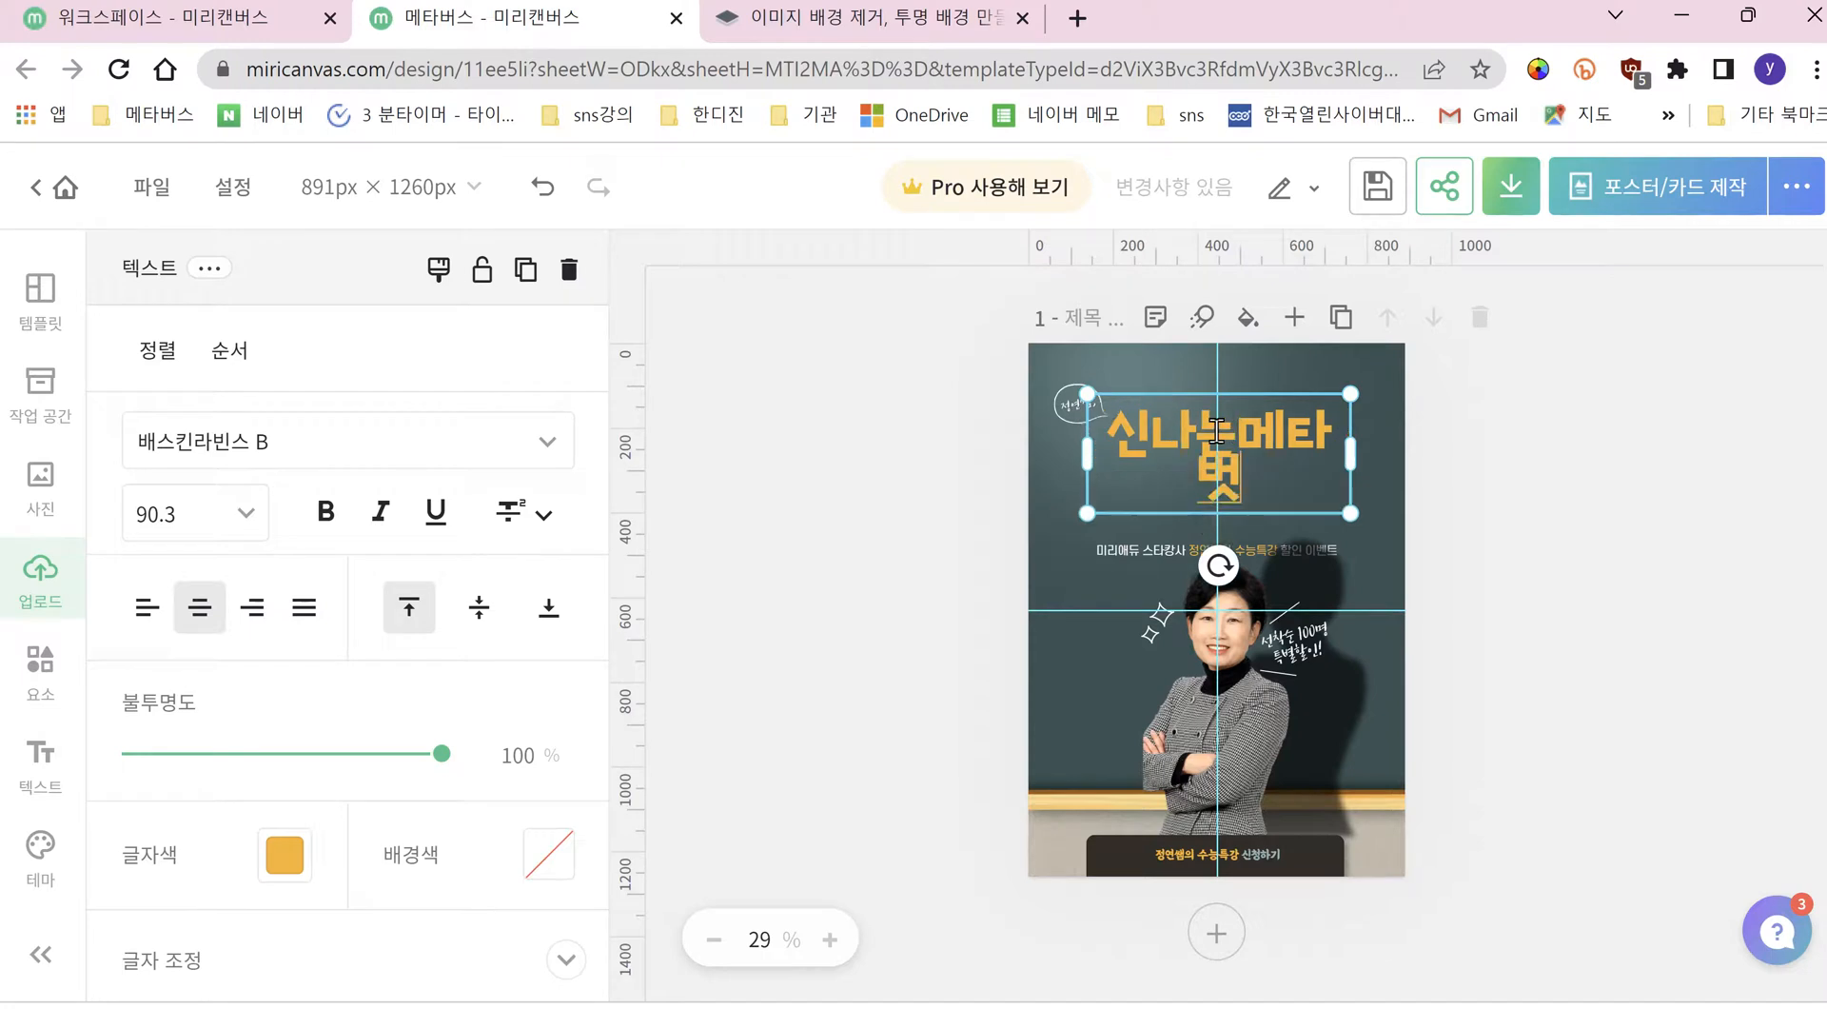
type(" 들어오")
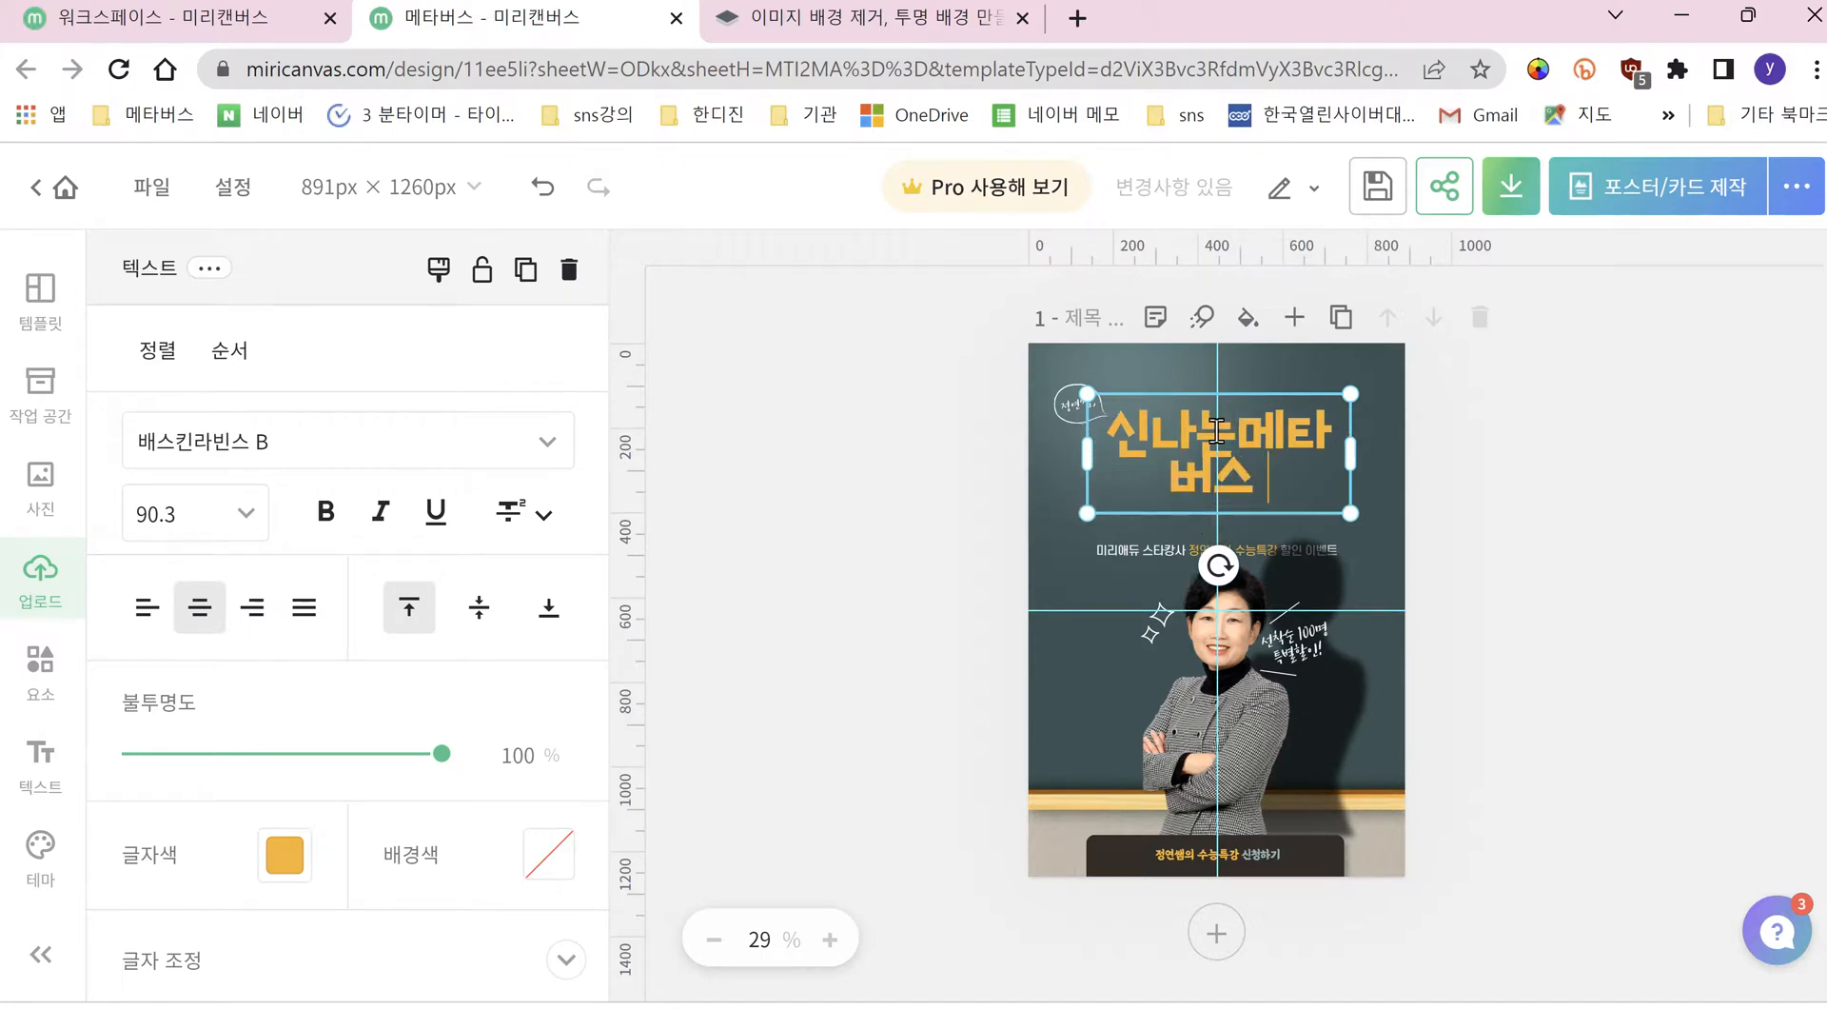
type("ㅏ요")
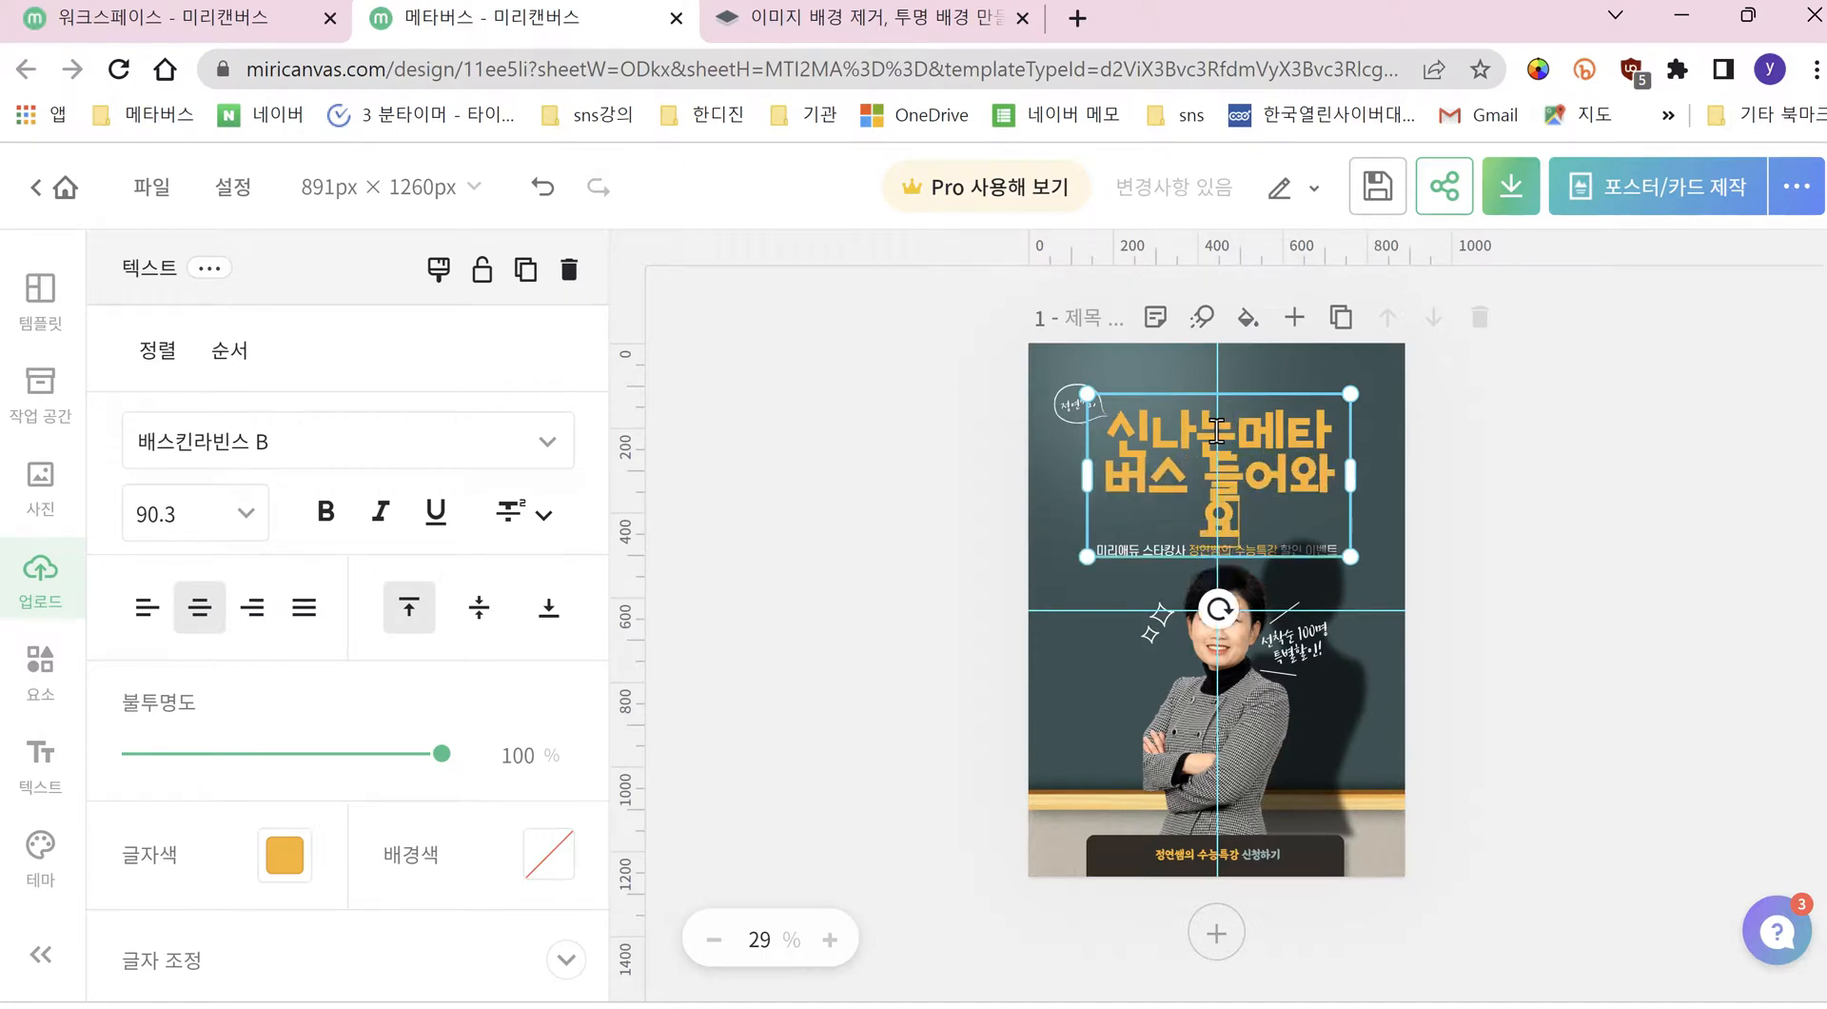
type("!!")
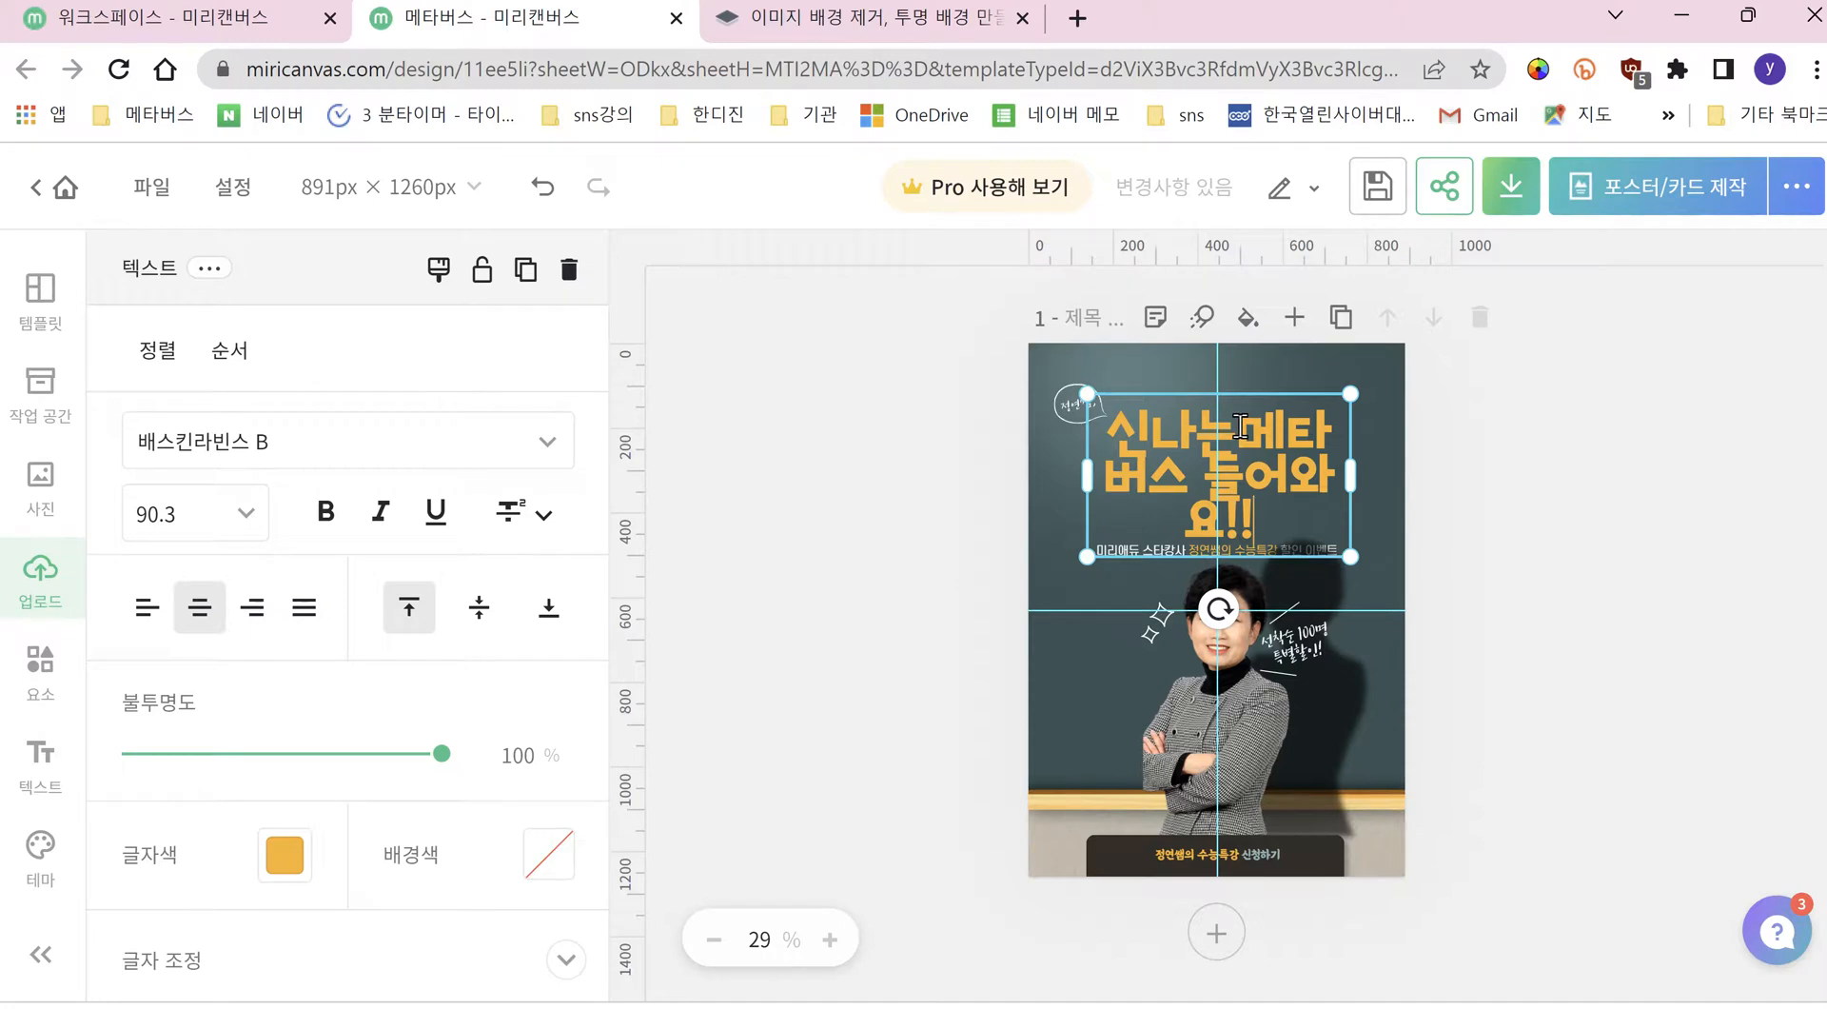
Step: Move the speech bubble into the poster's upper-left corner, clear of the headline
left_click_drag(1079, 411, 1144, 425)
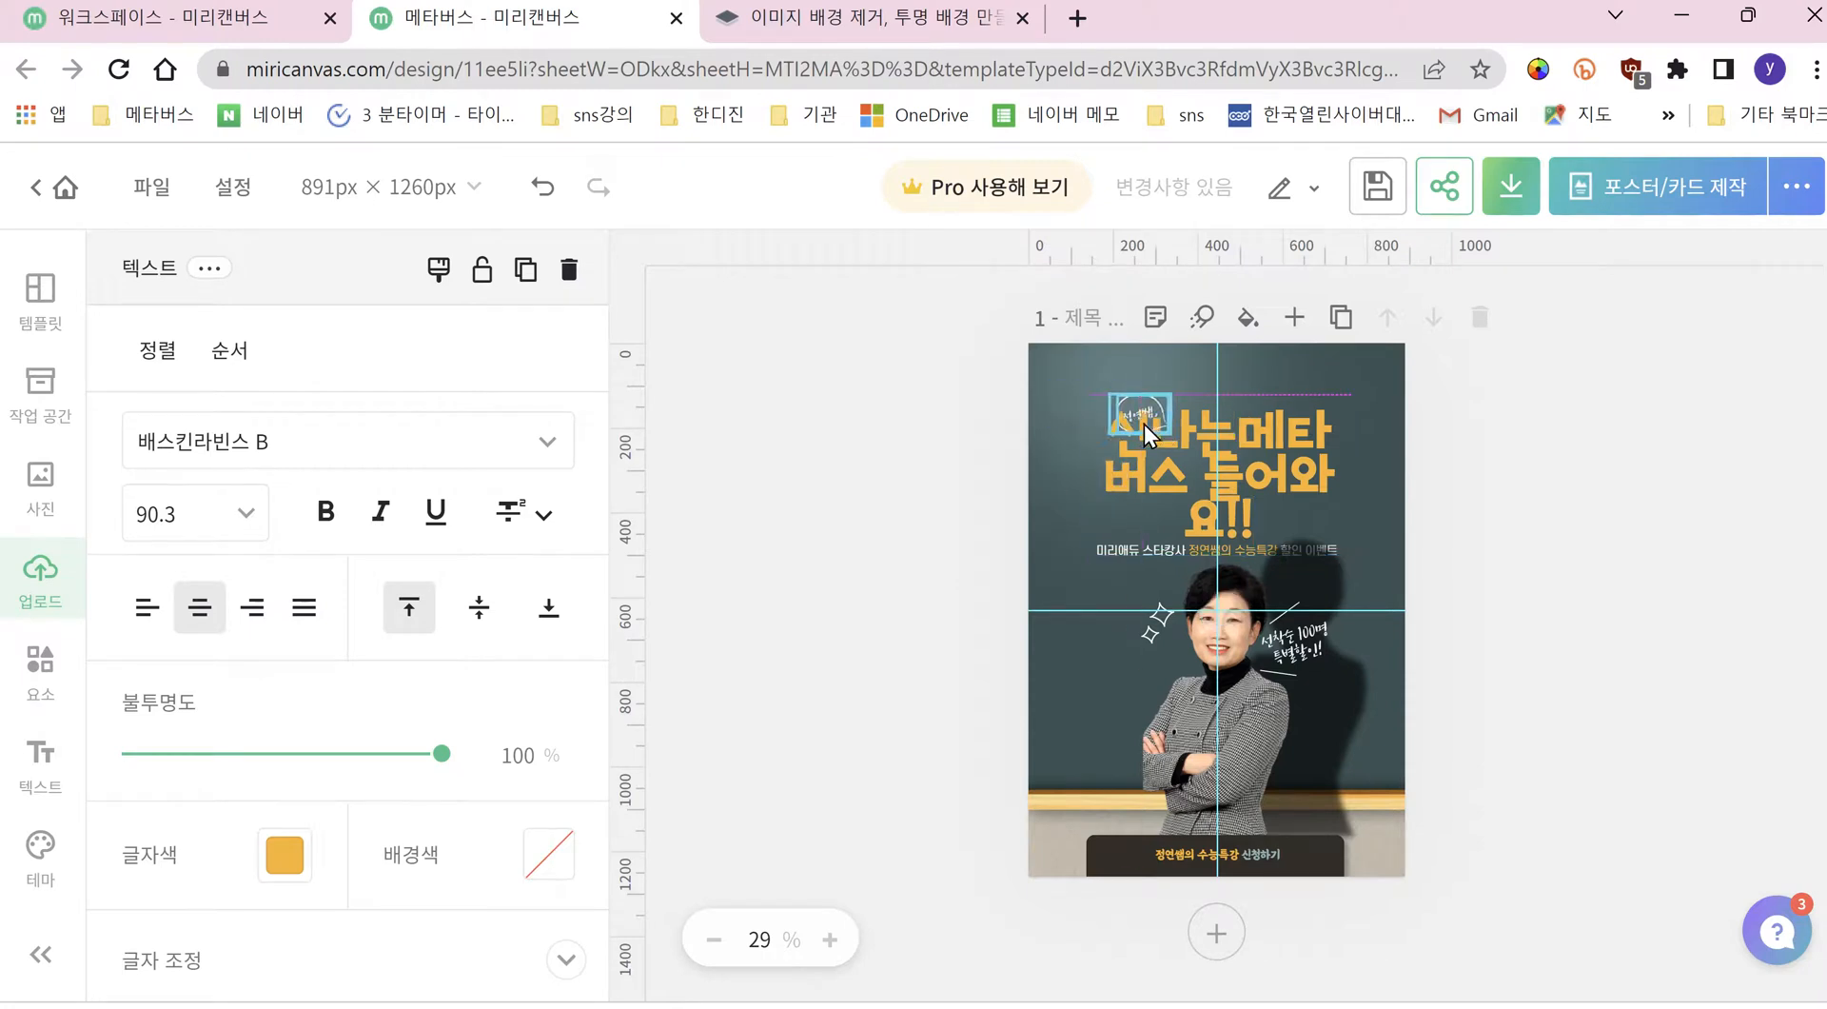
left_click(1099, 409)
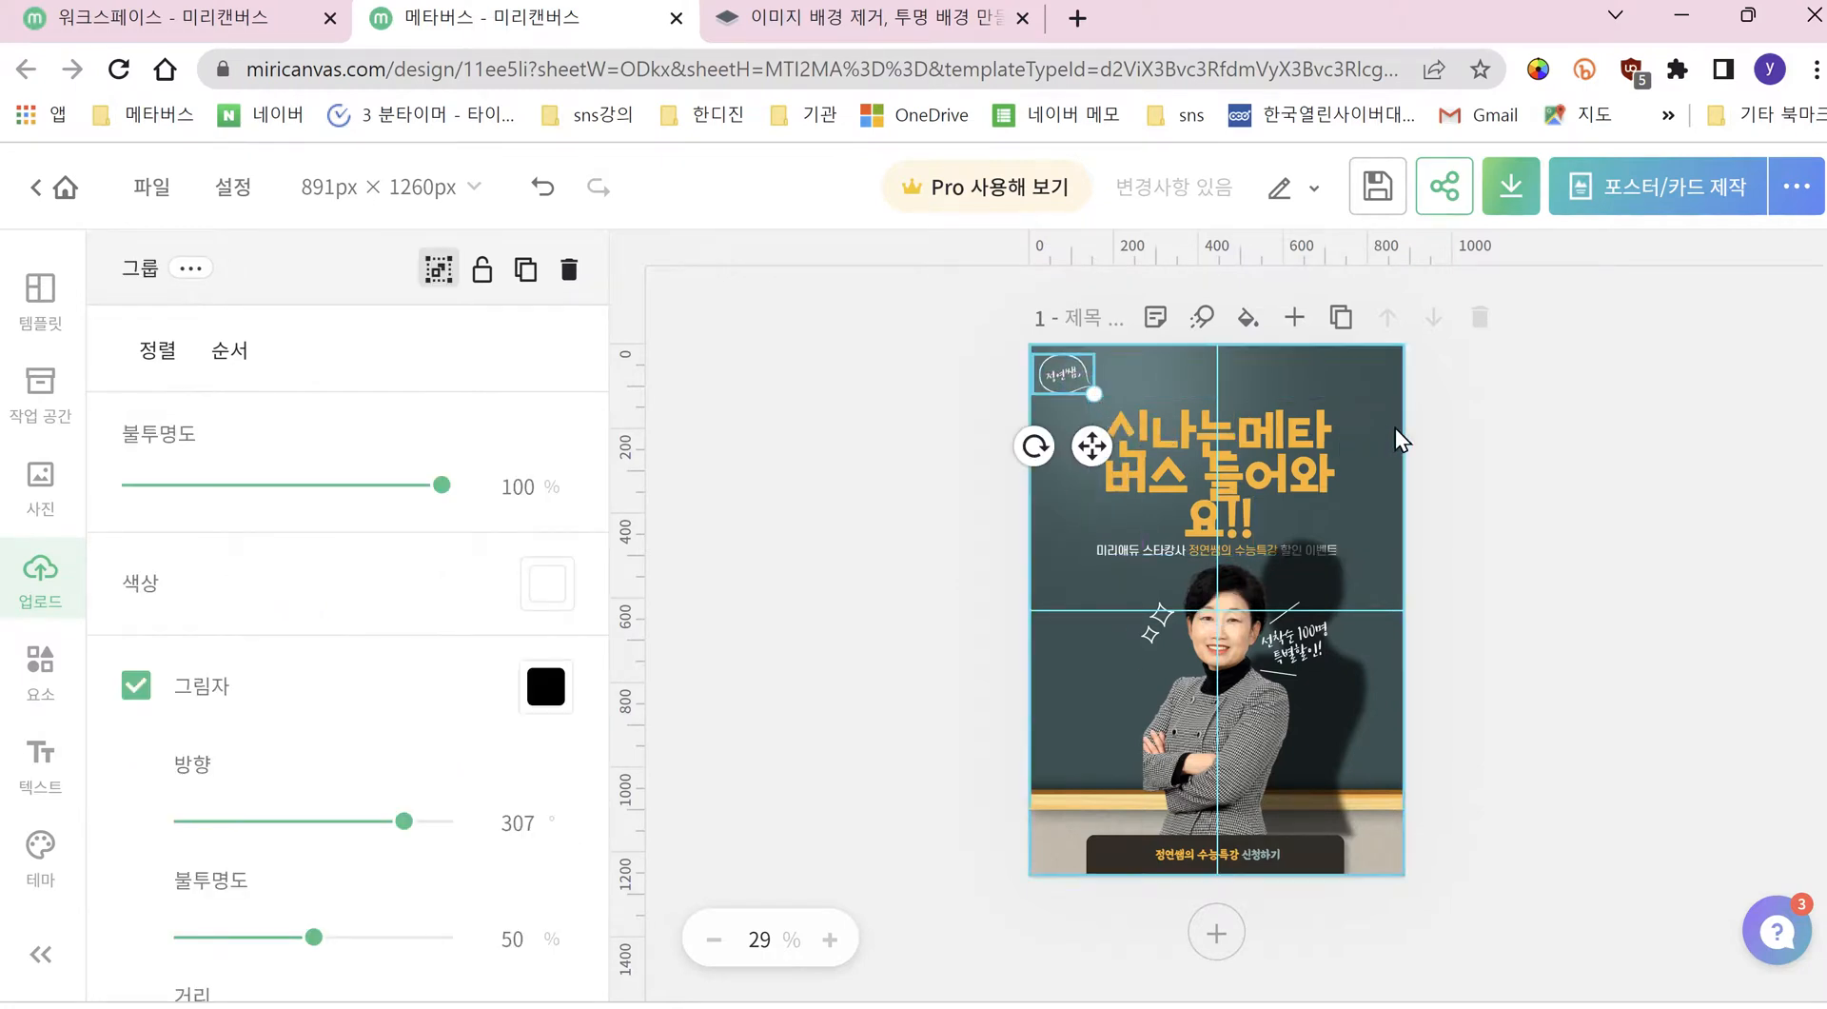
left_click(1451, 437)
Step: Move the headline slightly up and to the right so it clears the subtitle line
left_click(1174, 437)
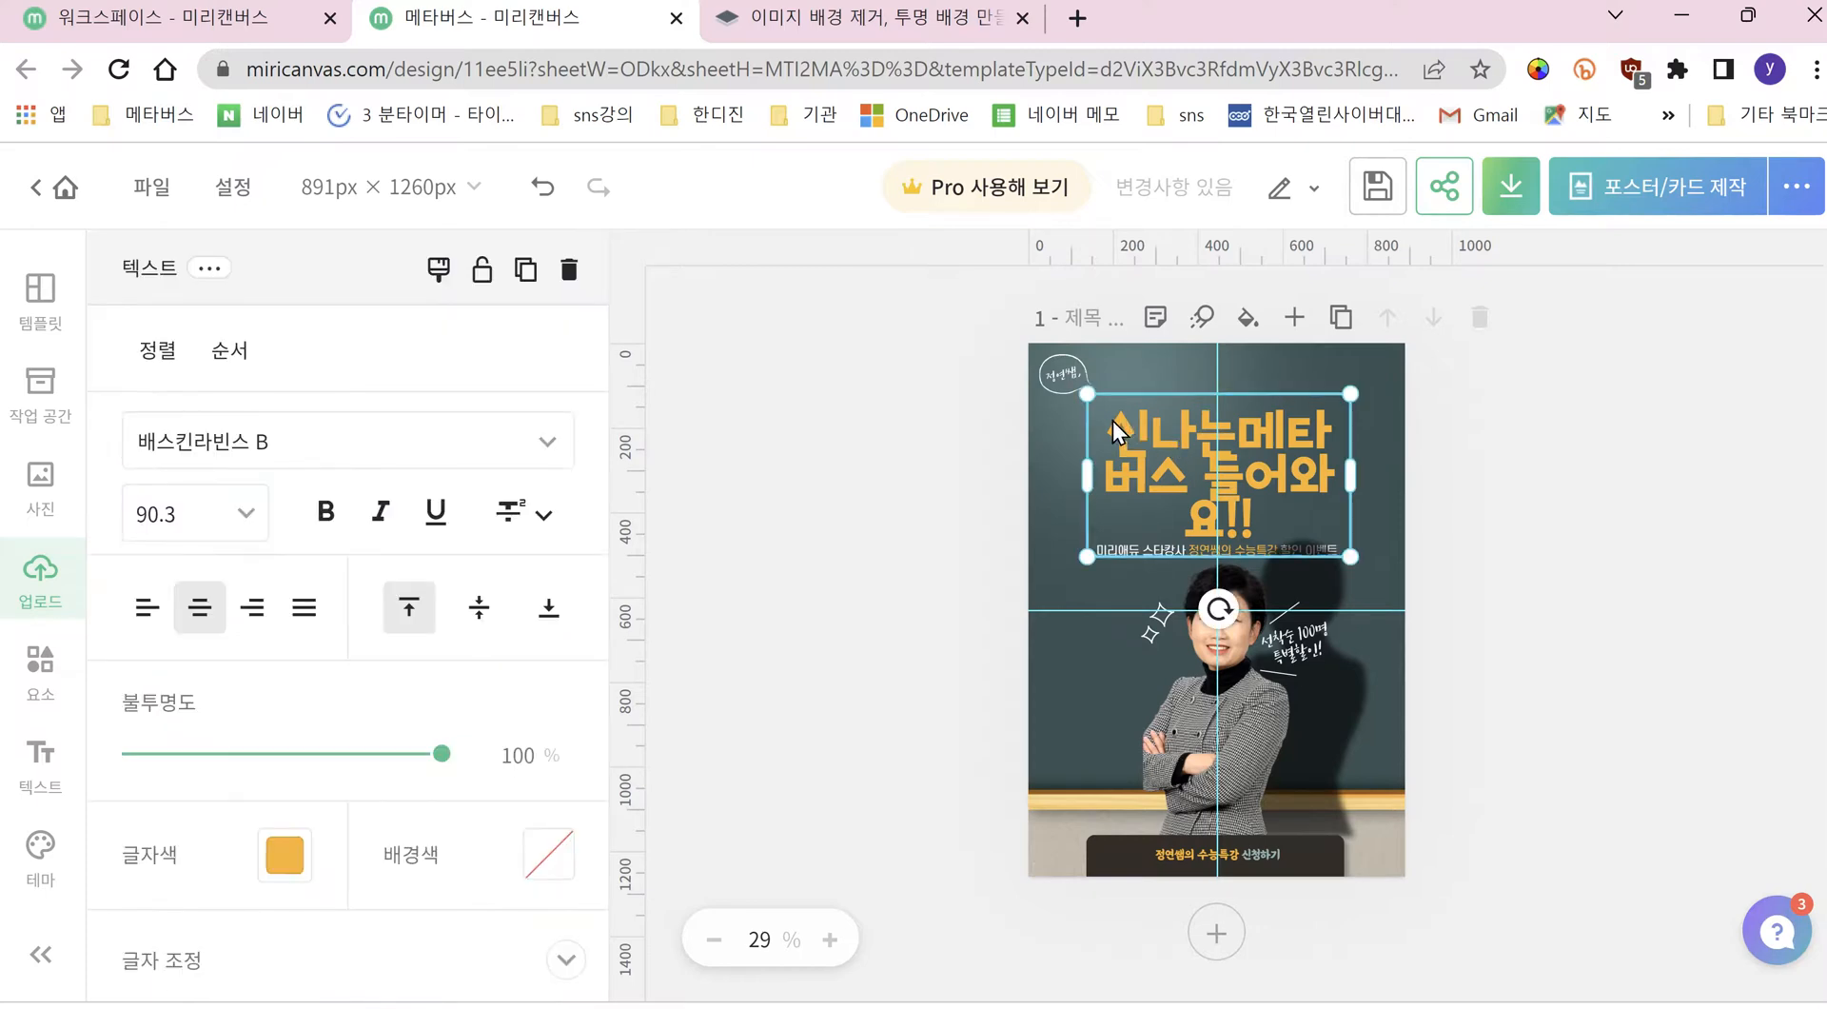
left_click_drag(1117, 422, 1148, 412)
left_click(1452, 432)
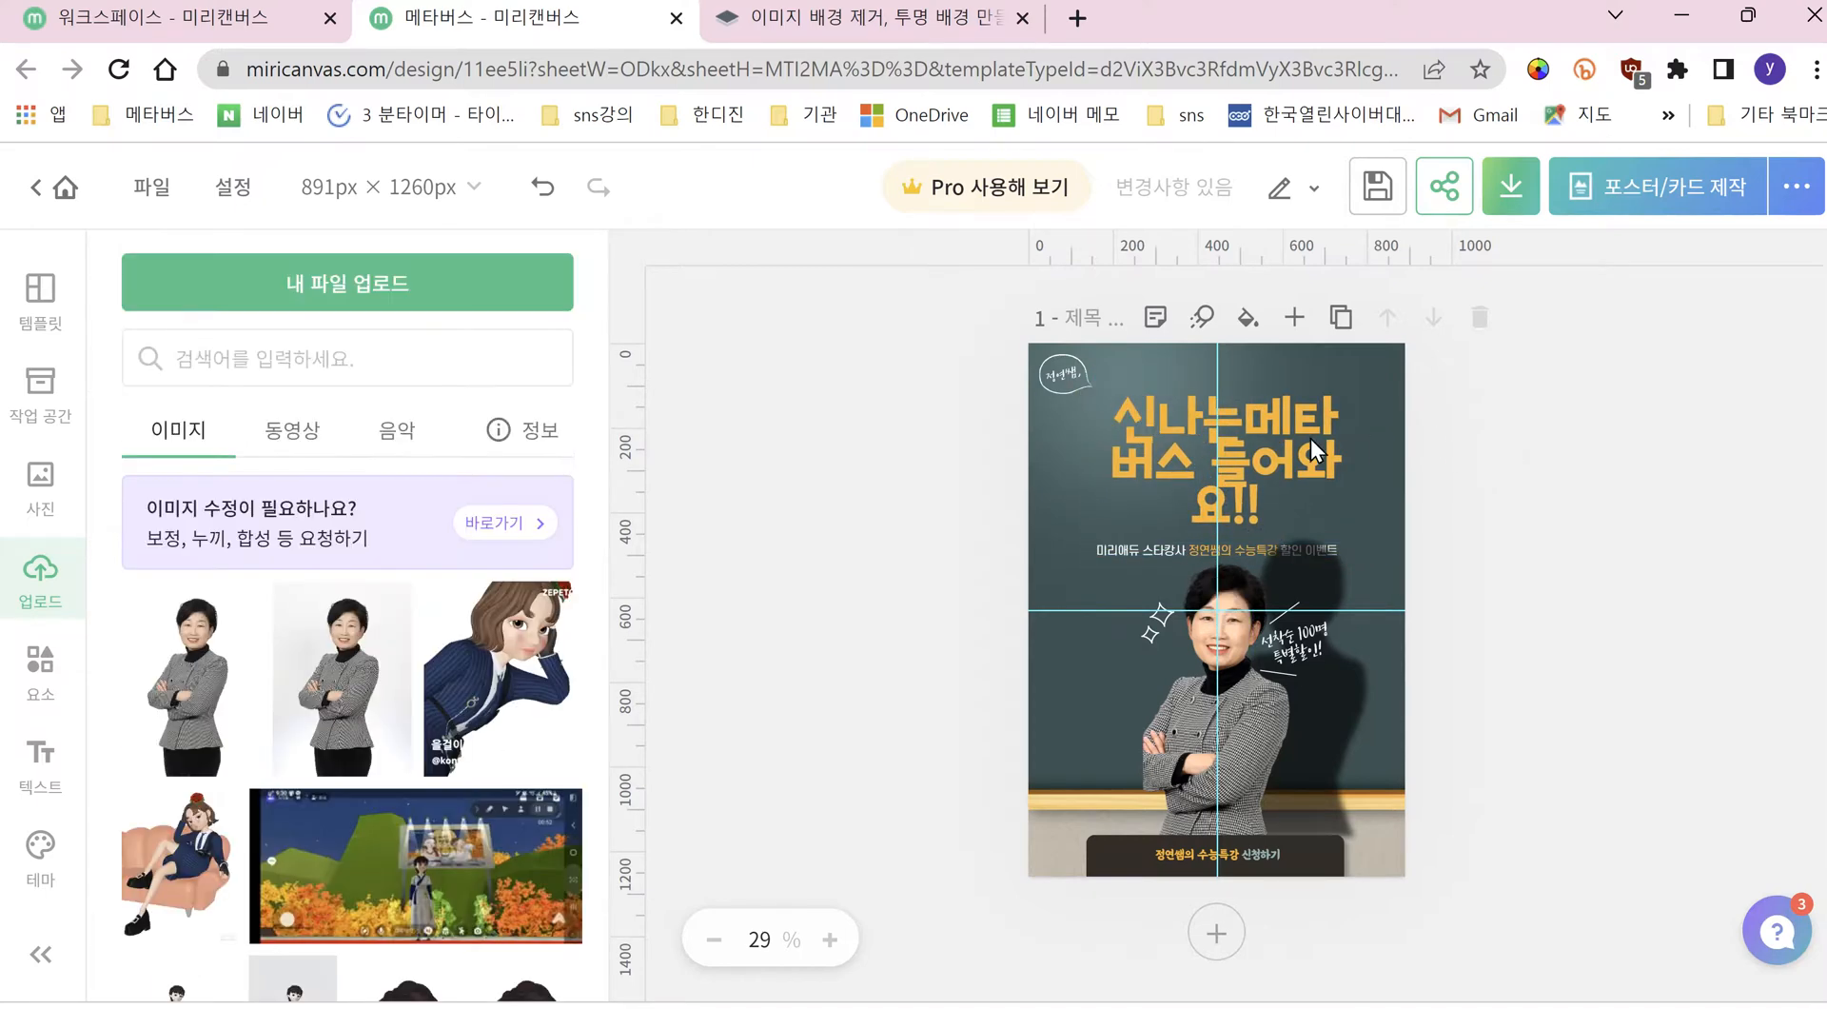
double_click(1225, 438)
mouse_move(1126, 411)
left_mouse_down()
mouse_move(1188, 417)
mouse_move(1123, 415)
left_mouse_up()
left_click(1470, 449)
Step: Try black and dark blue #3A4CA8 as the headline's text colour, and set it back to yellow #FFB42E
left_click(1225, 443)
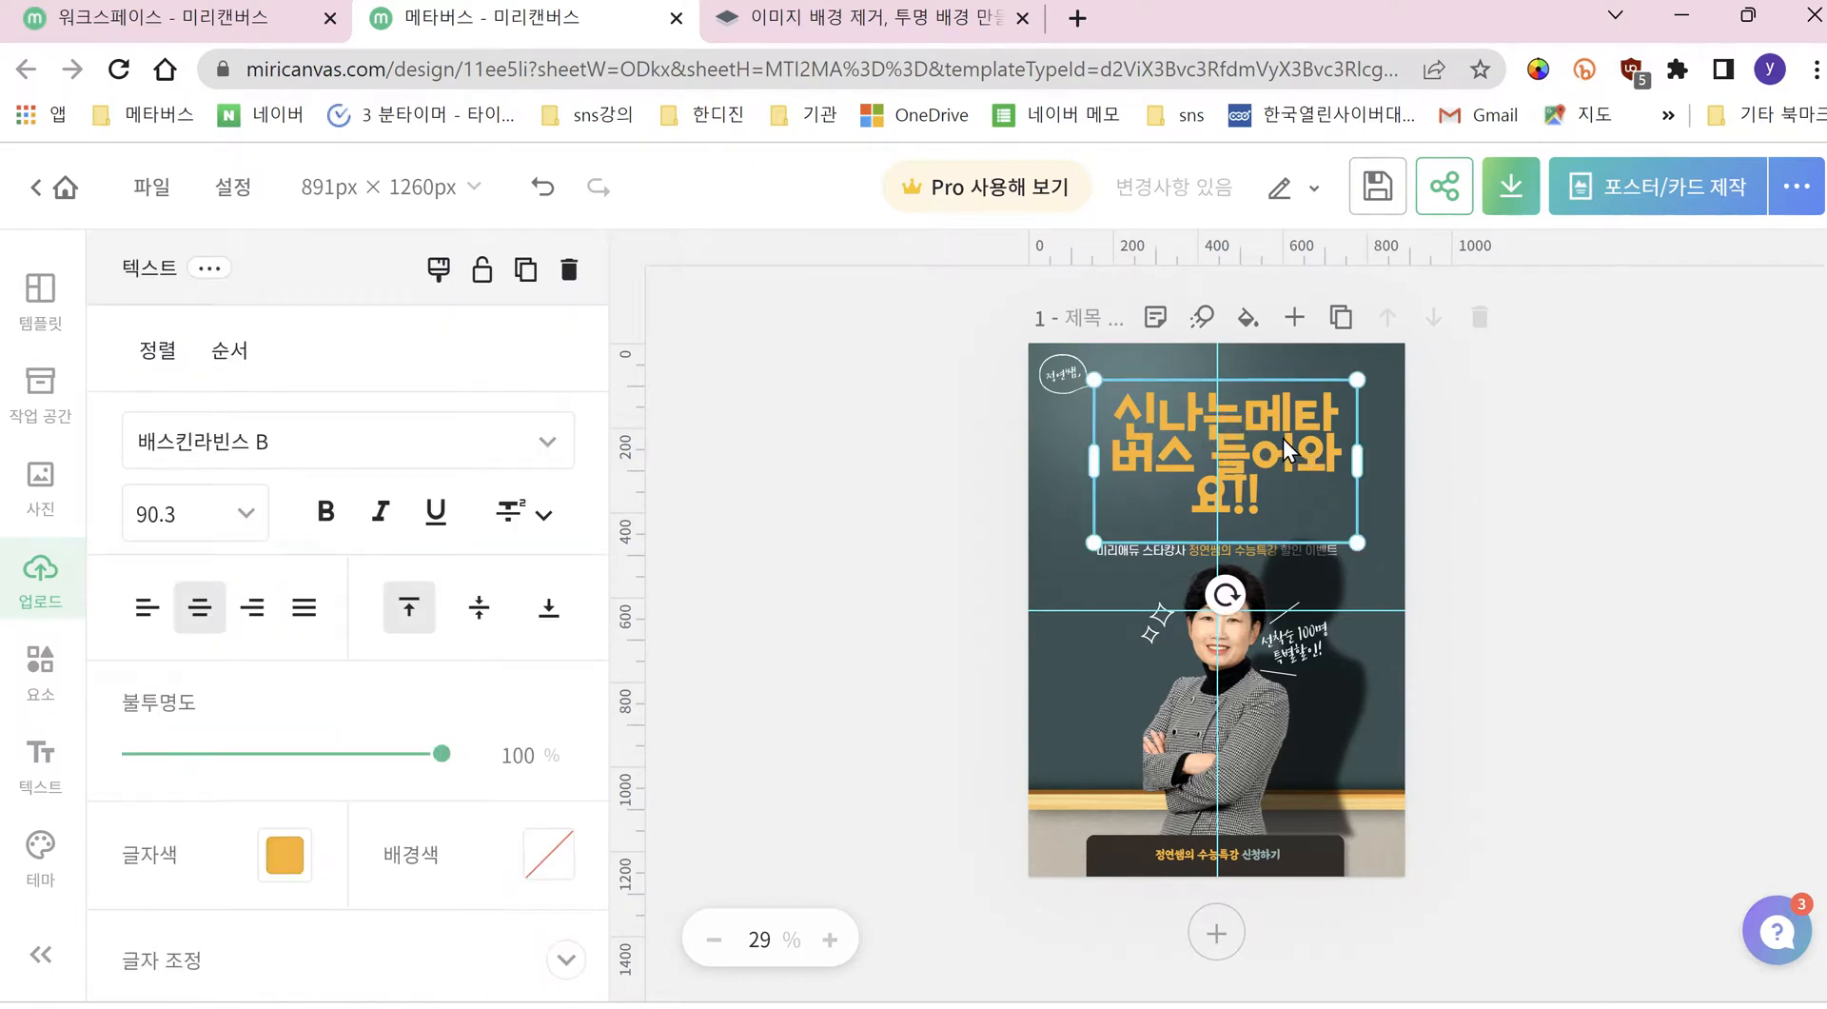
left_click(270, 864)
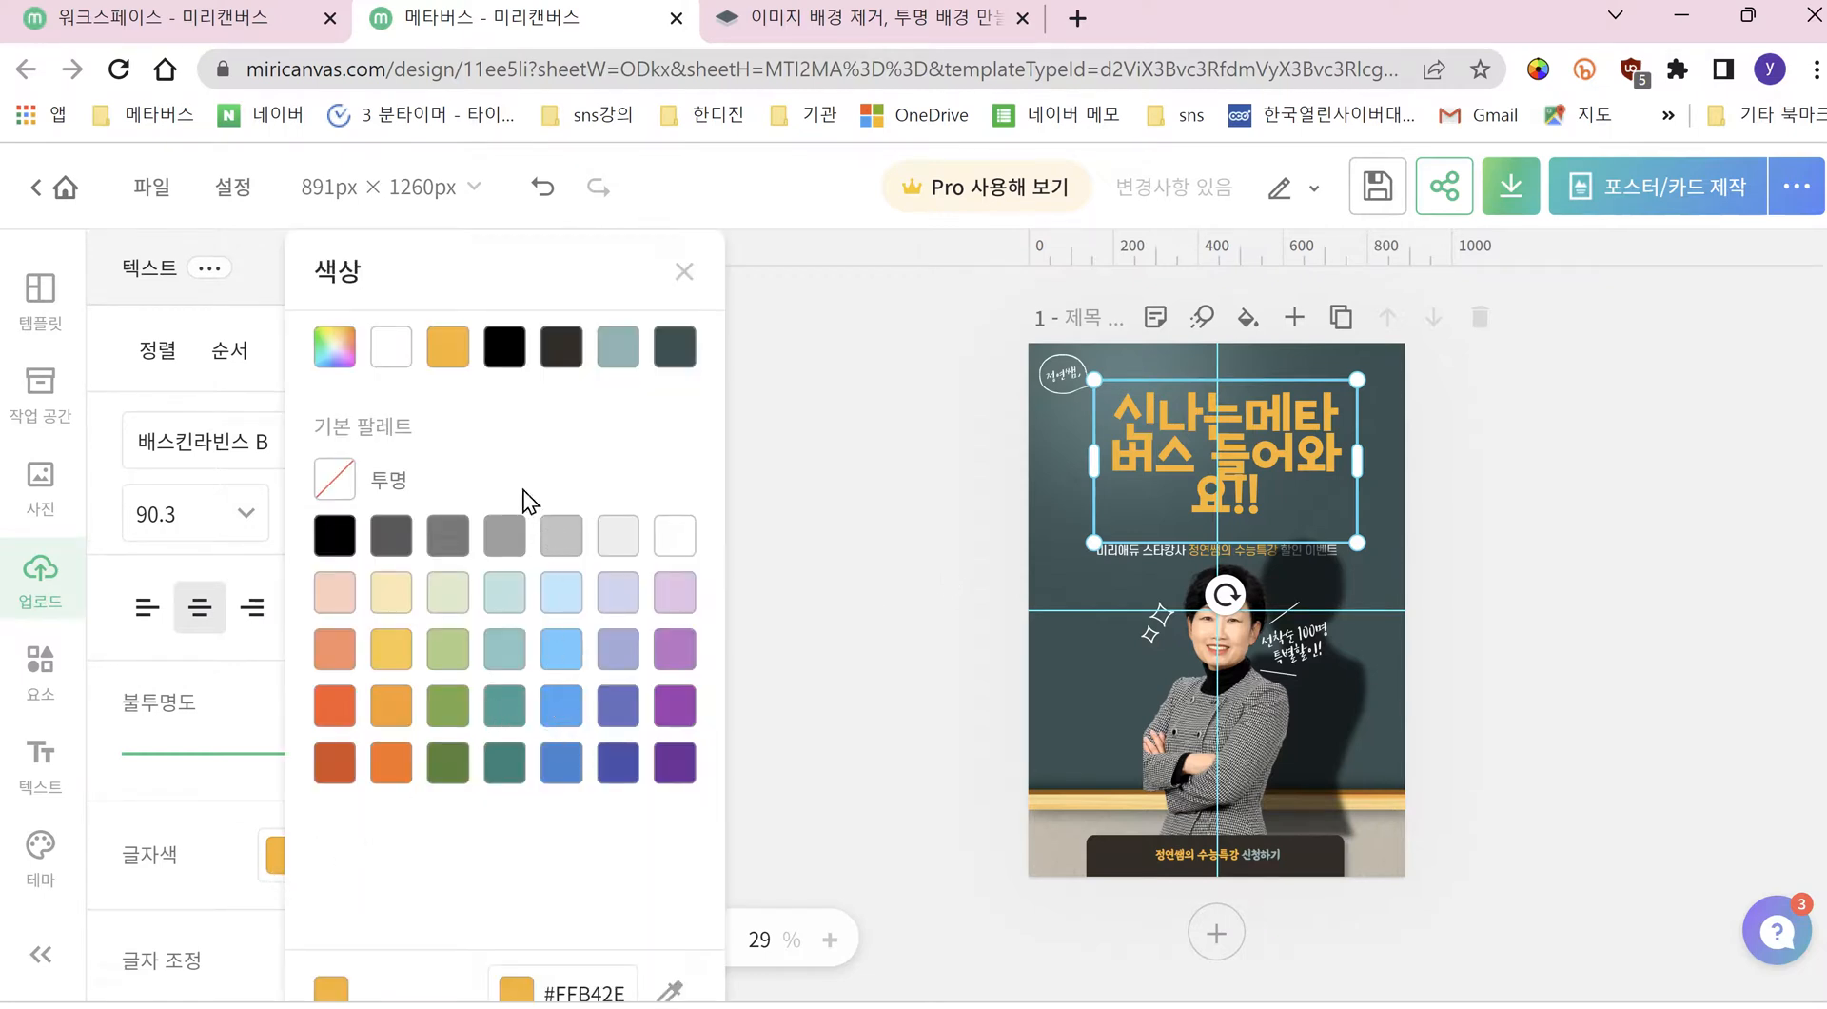
left_click(508, 345)
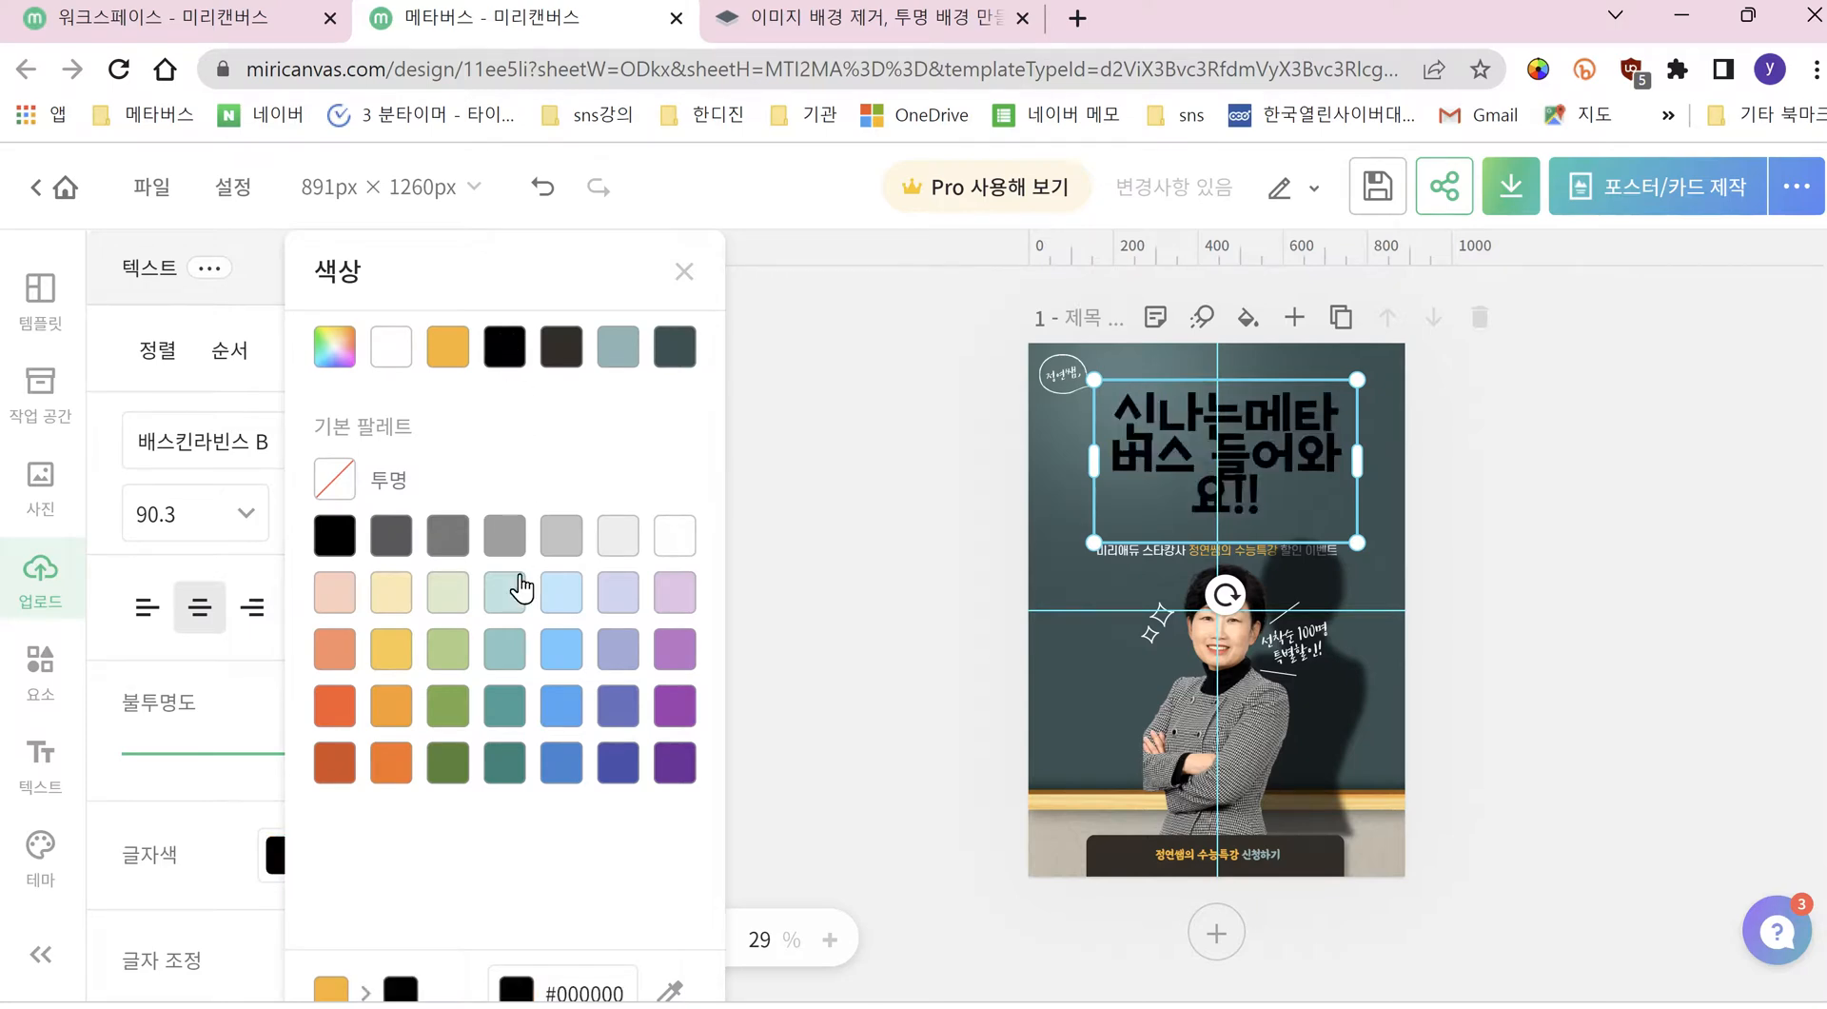
left_click(617, 773)
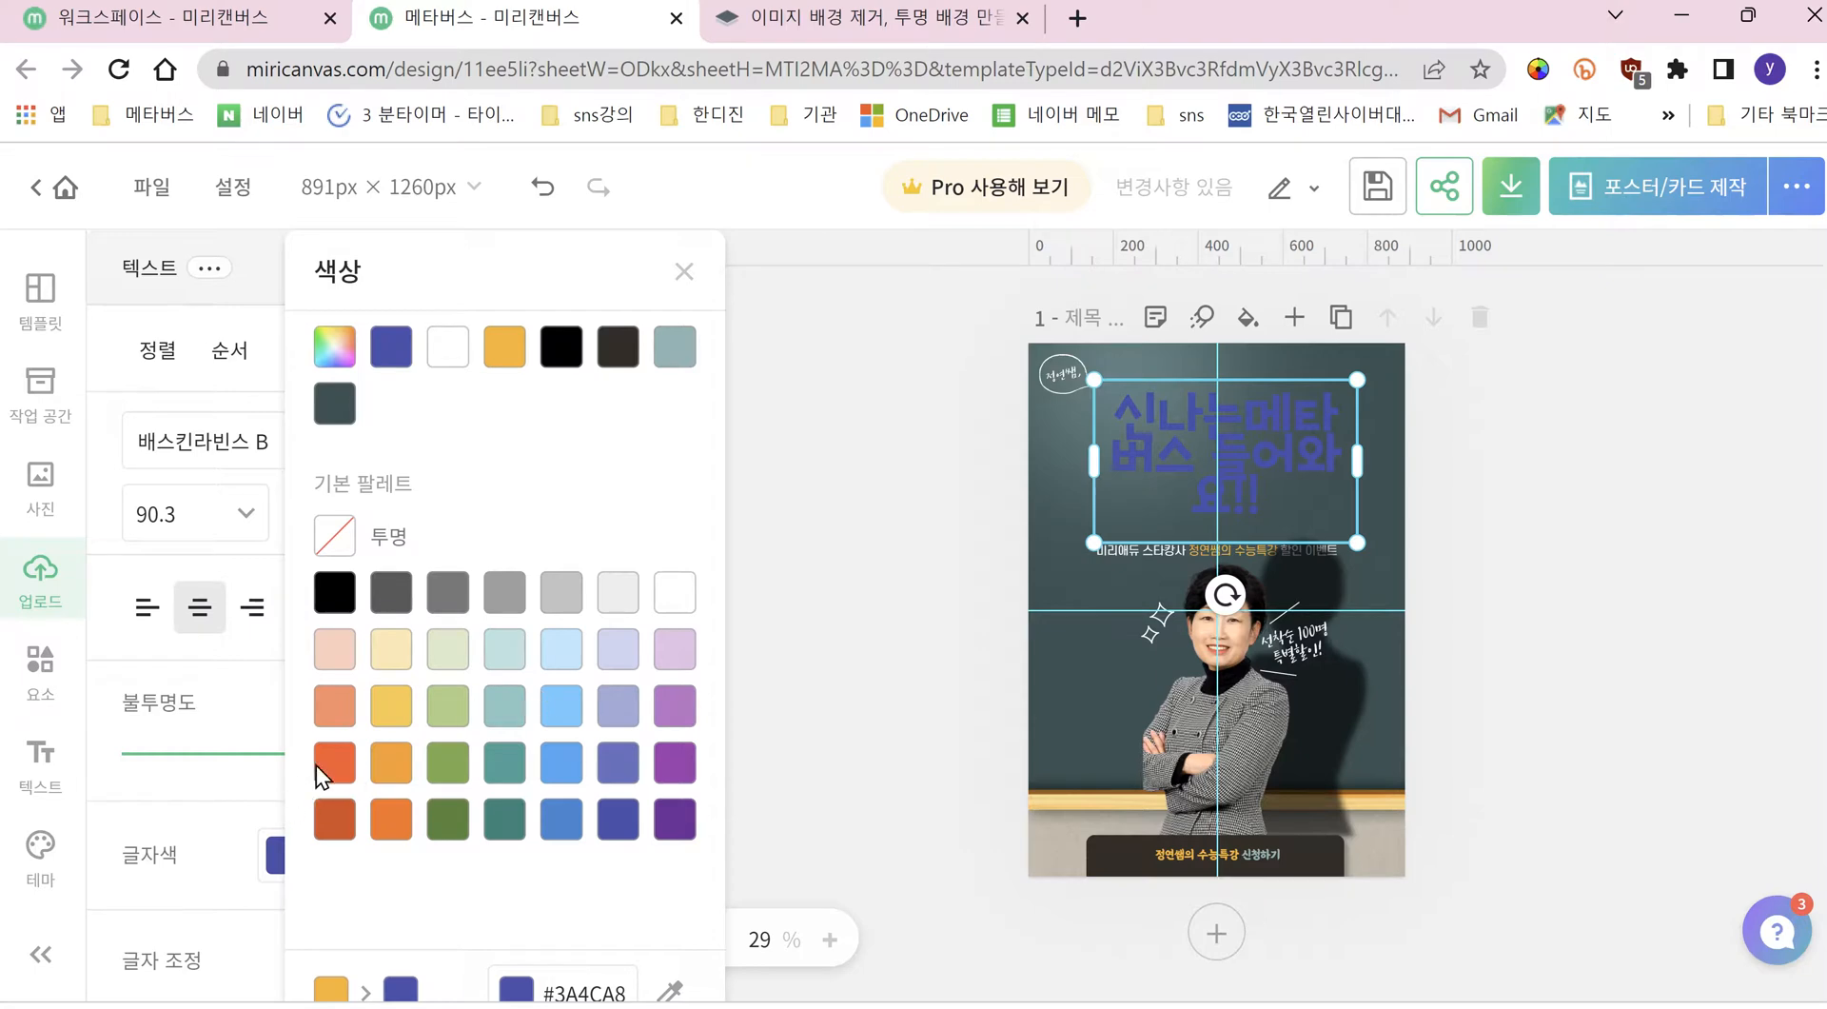
left_click(504, 354)
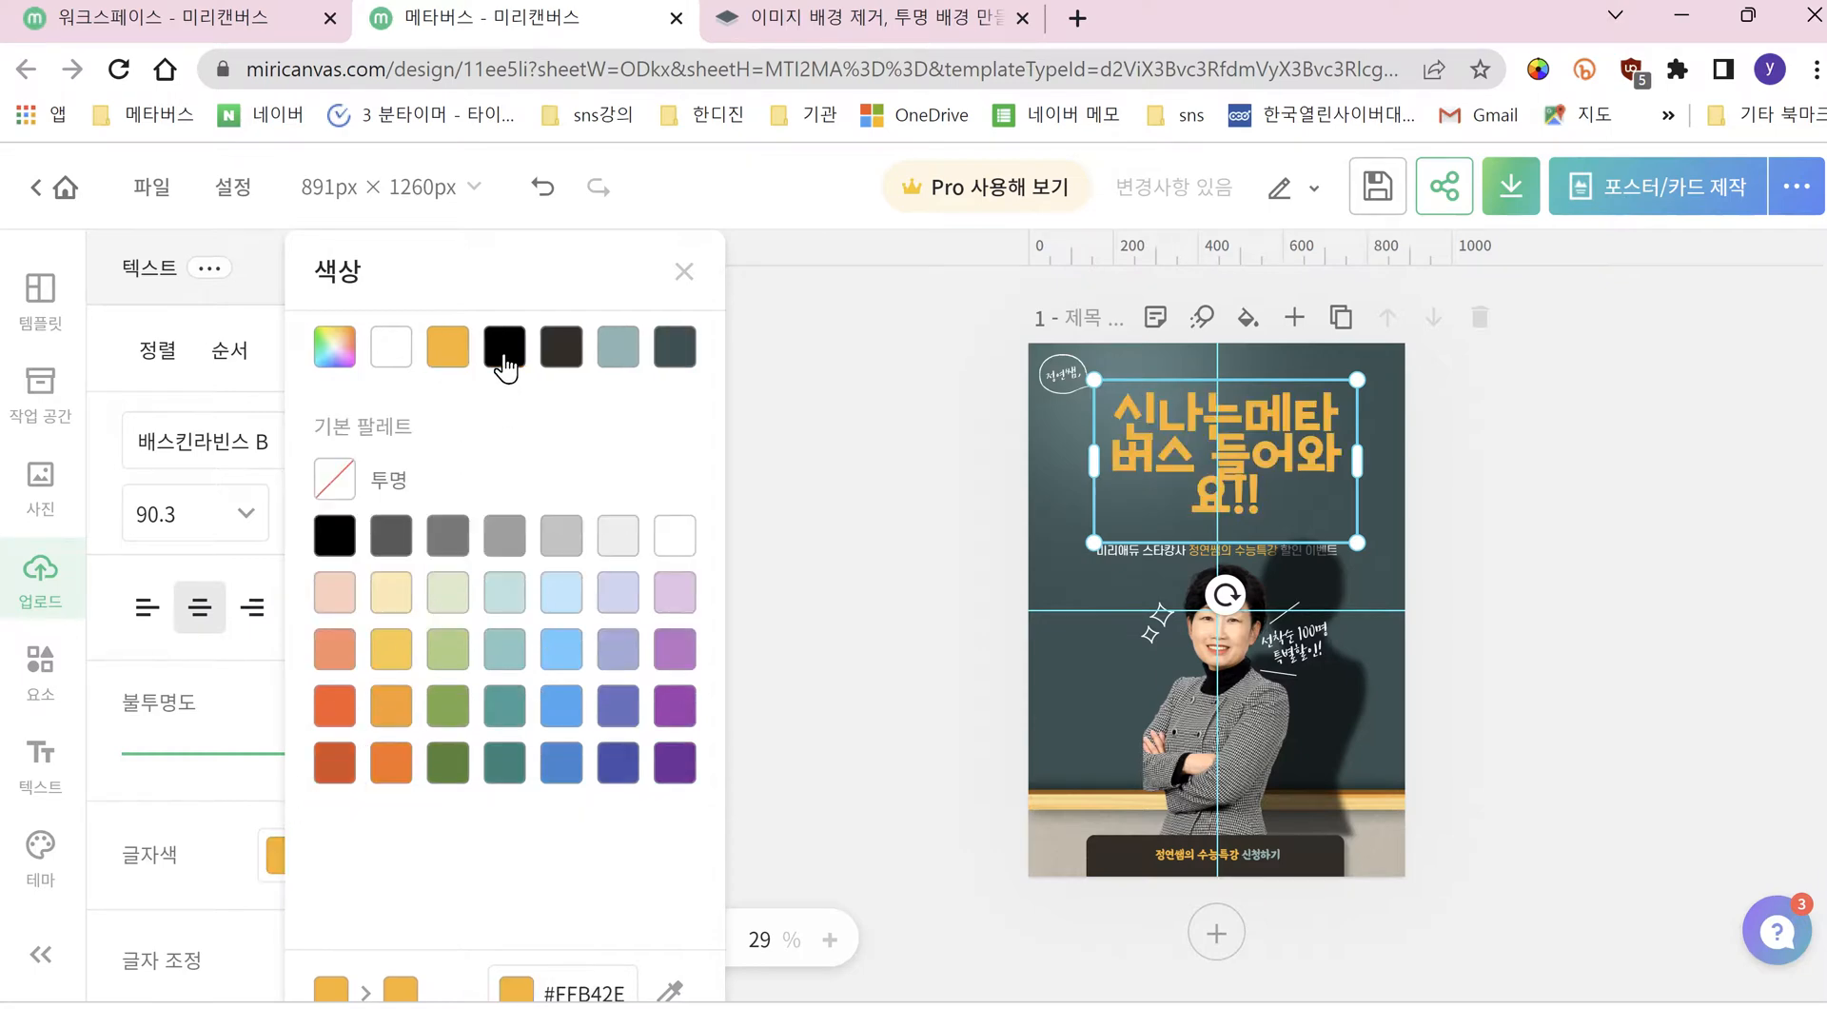
left_click(1619, 647)
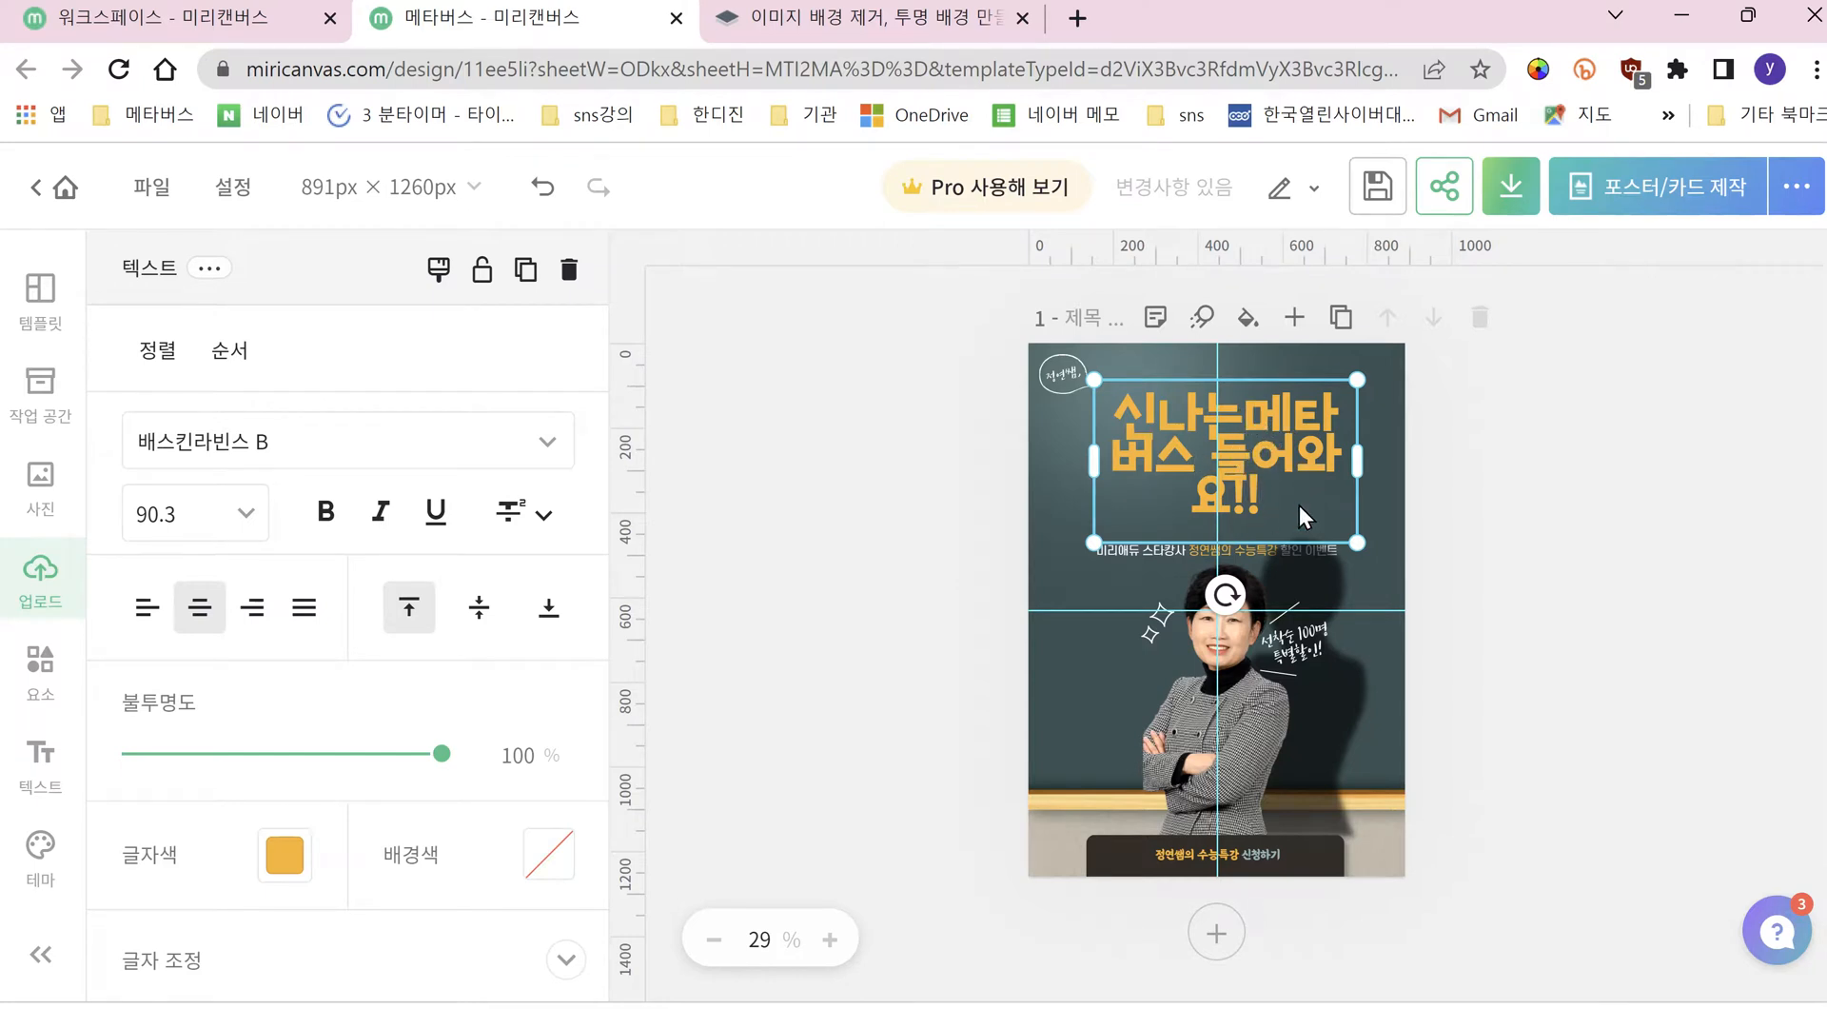
Step: Try deleting the words 신나는메타버스 from the headline, and undo the deletion
double_click(1246, 414)
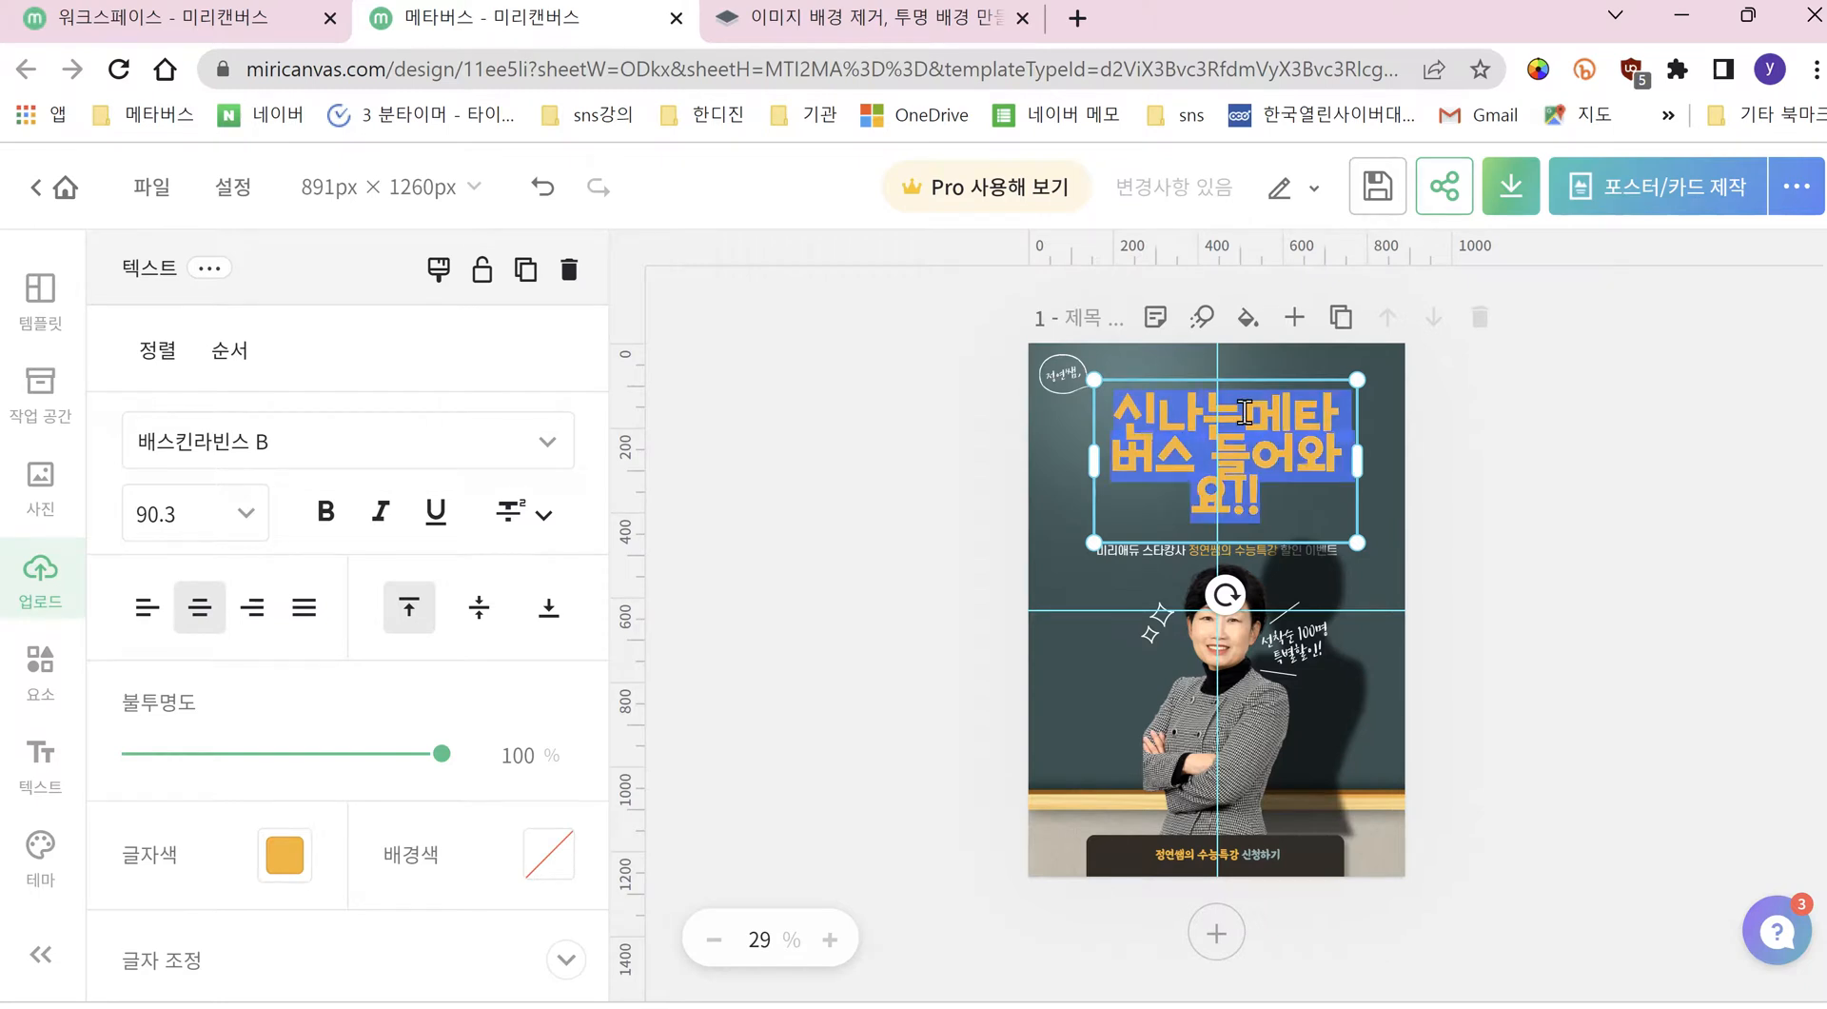
double_click(1247, 410)
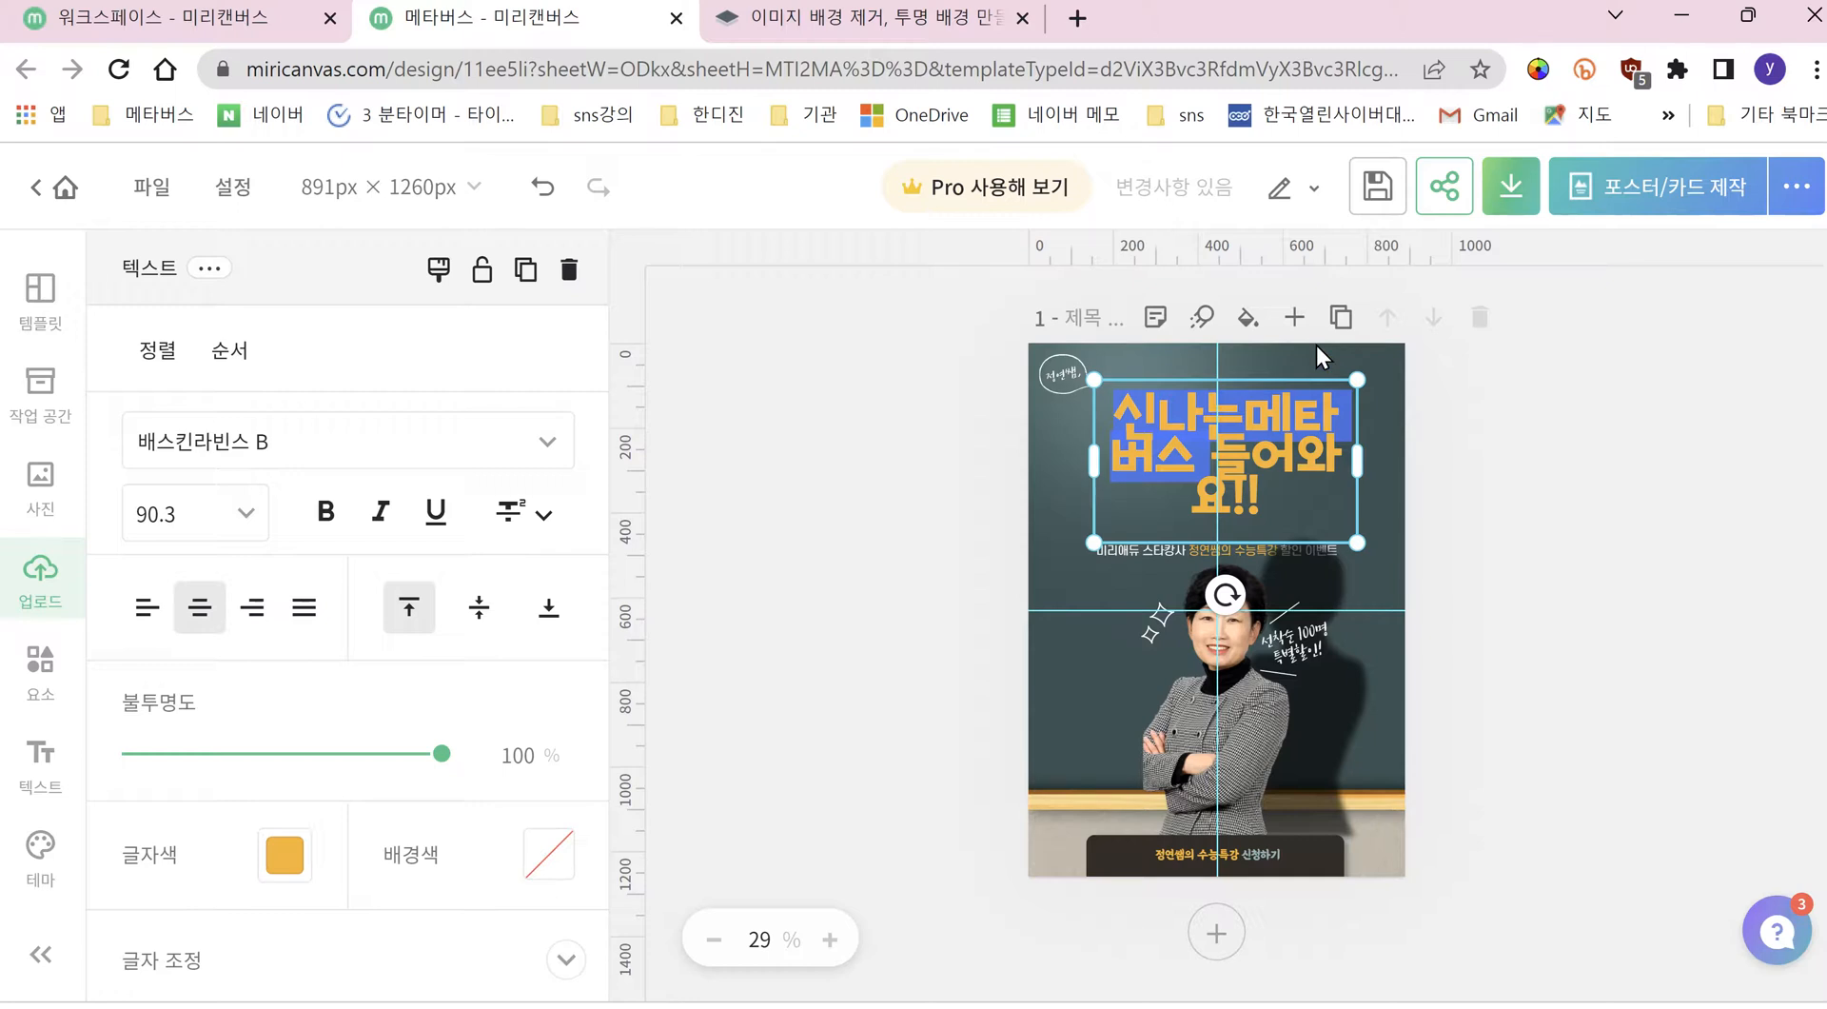
key("BackSpace")
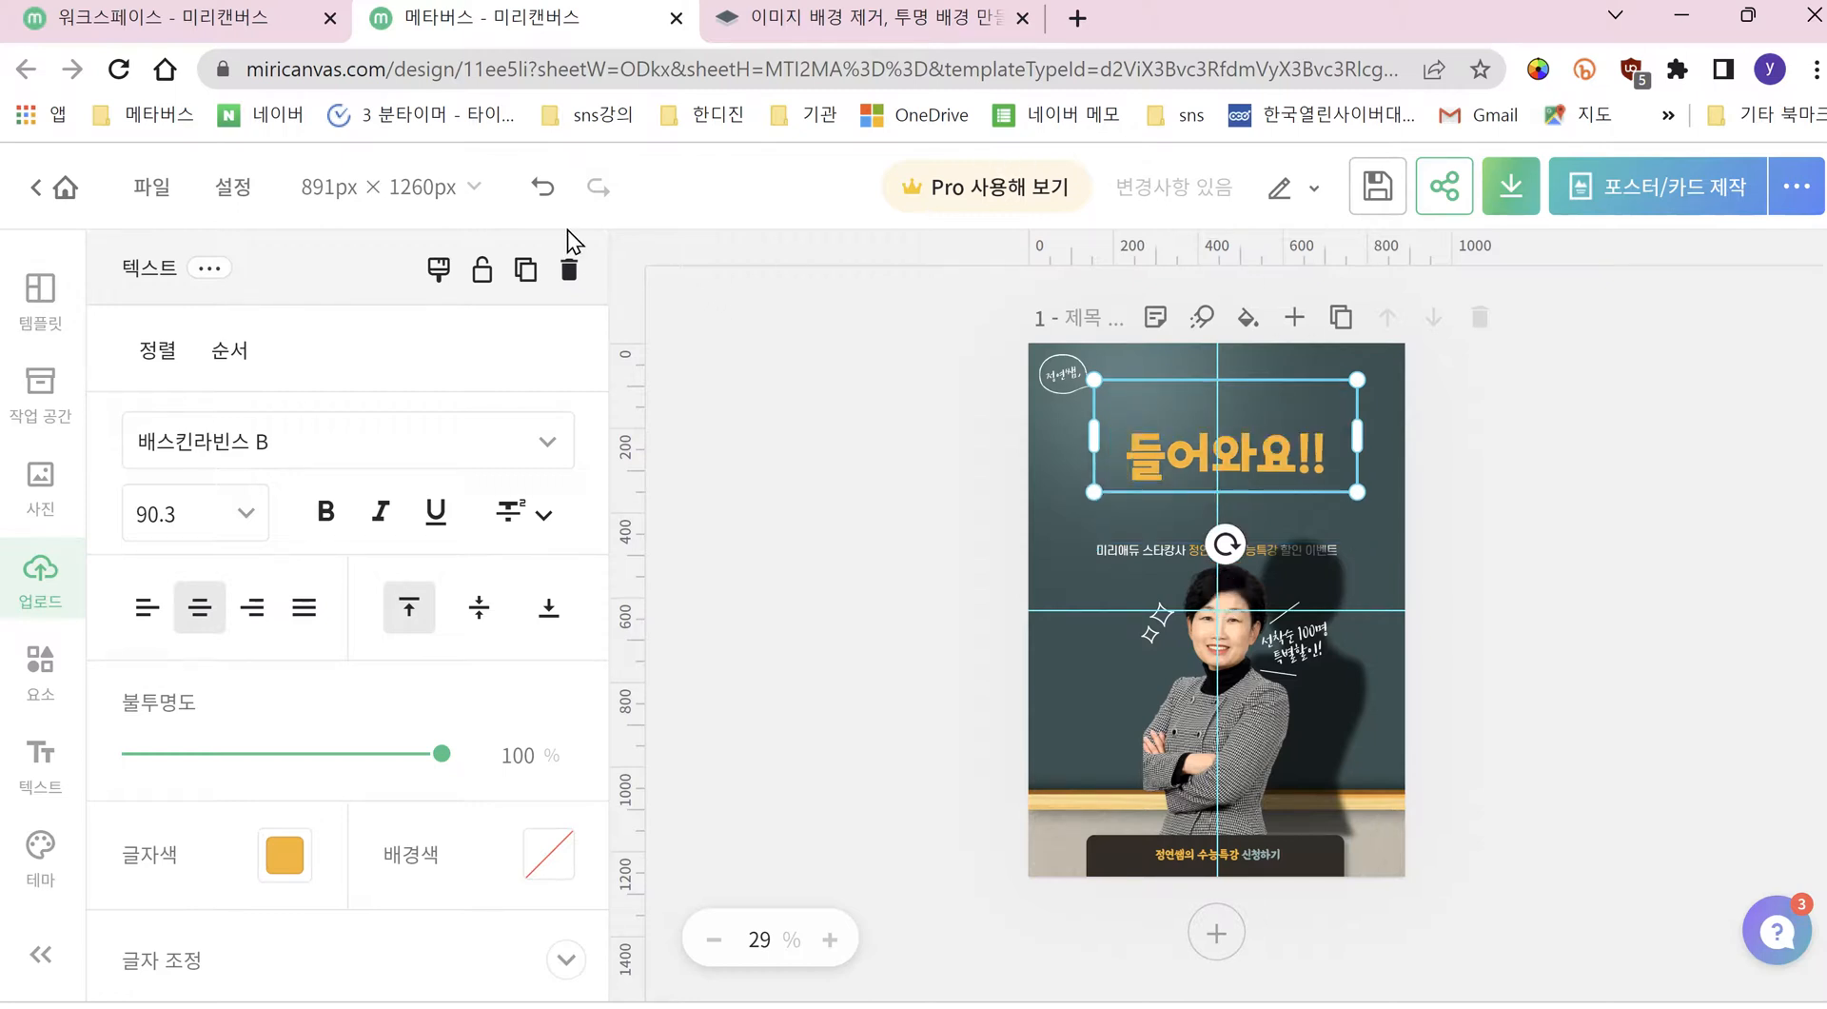
left_click(543, 186)
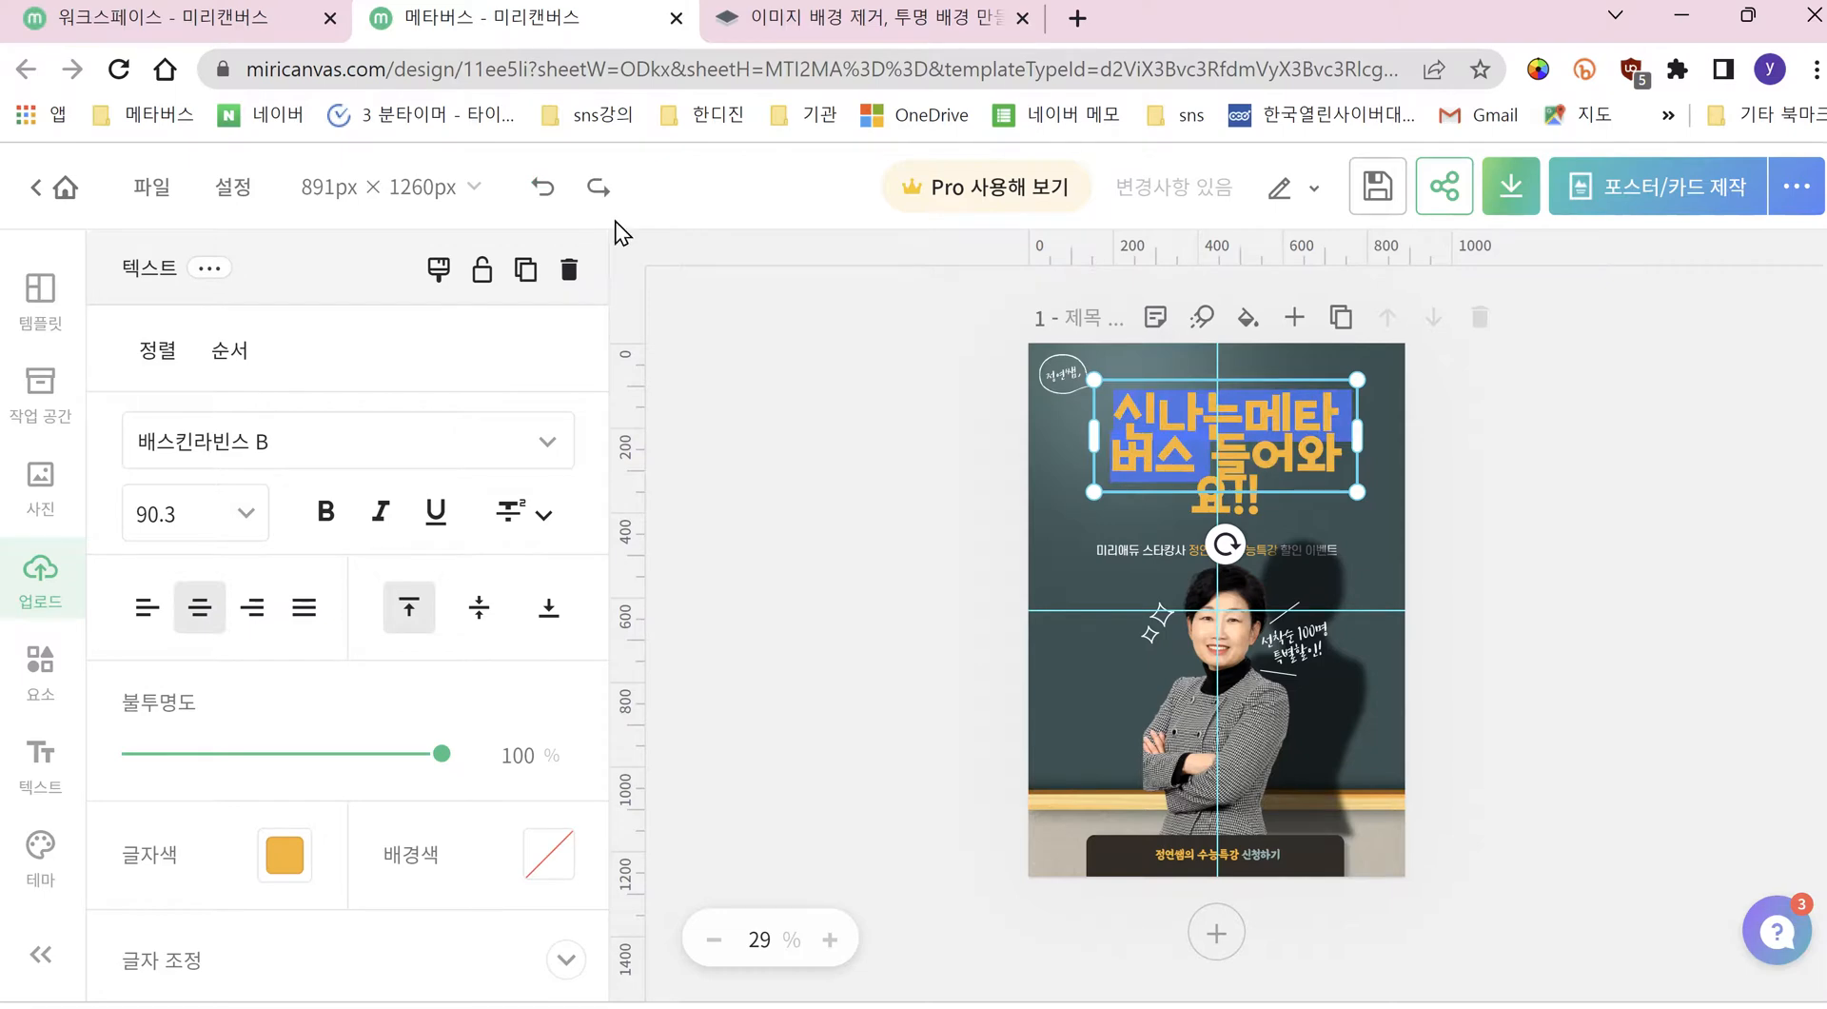
left_click(1481, 442)
left_click(1237, 415)
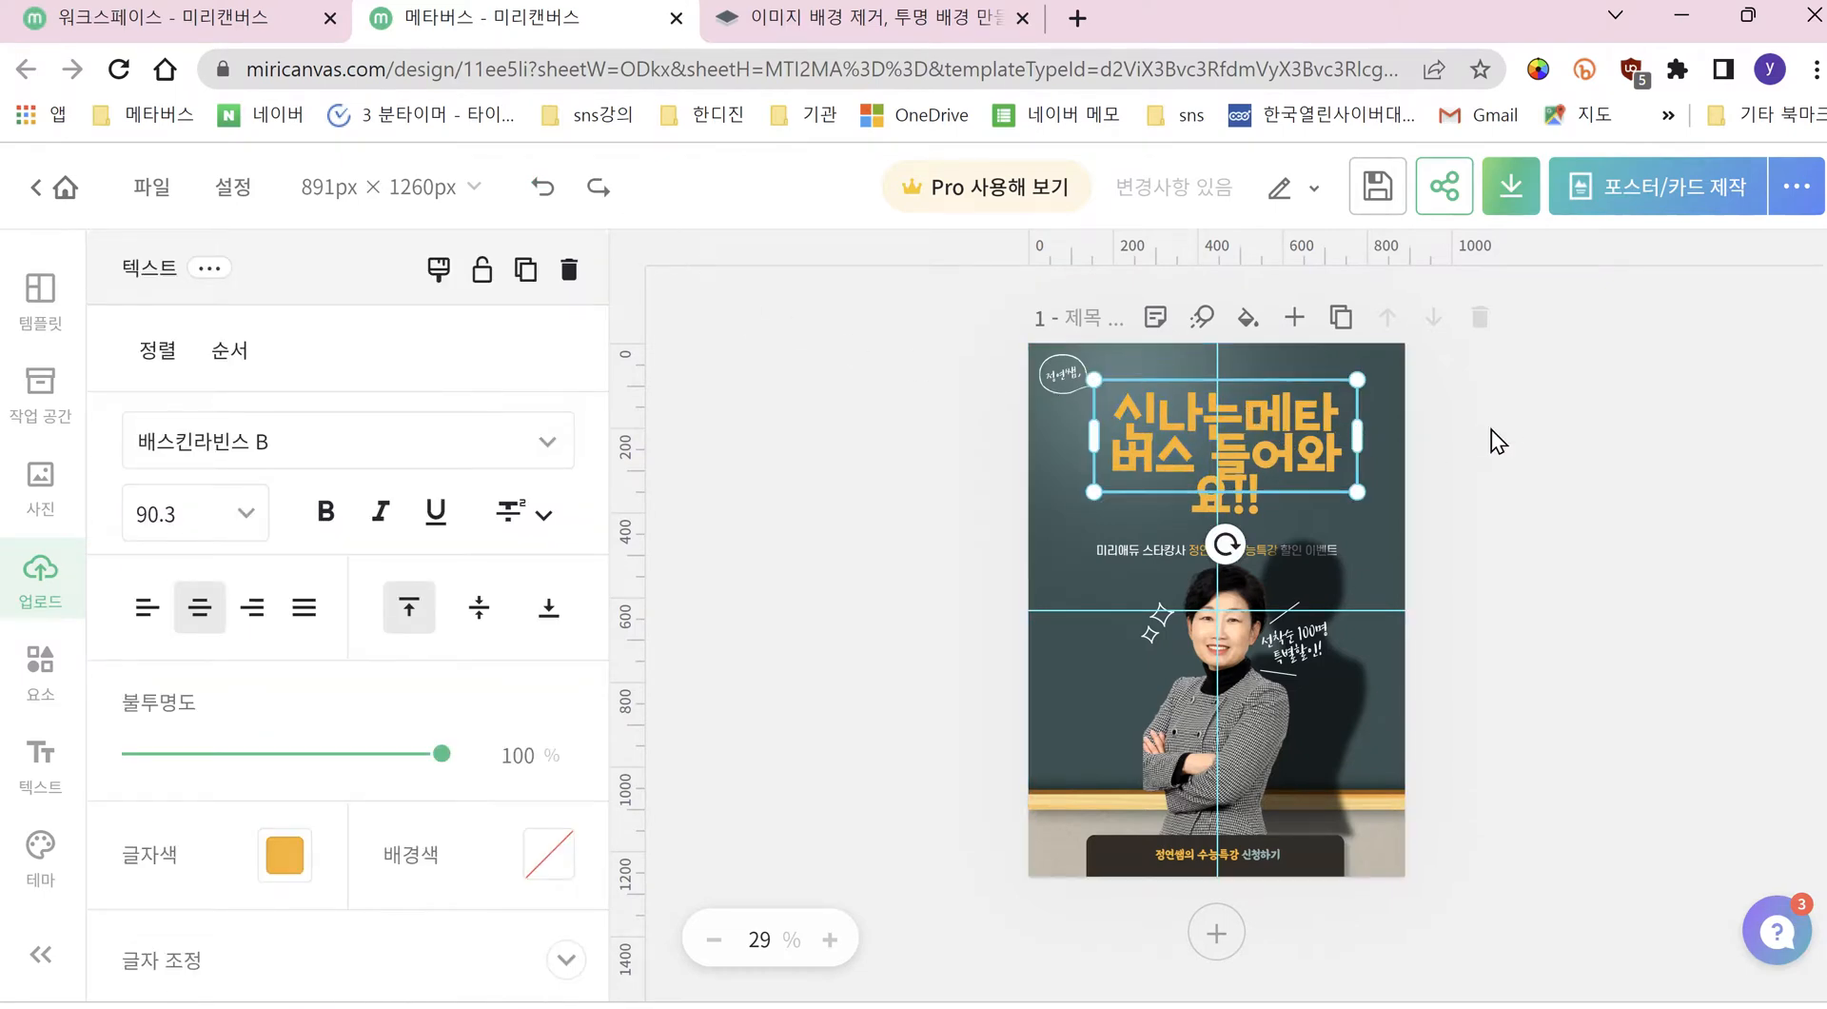
left_click(1491, 429)
left_click(1243, 407)
double_click(1244, 408)
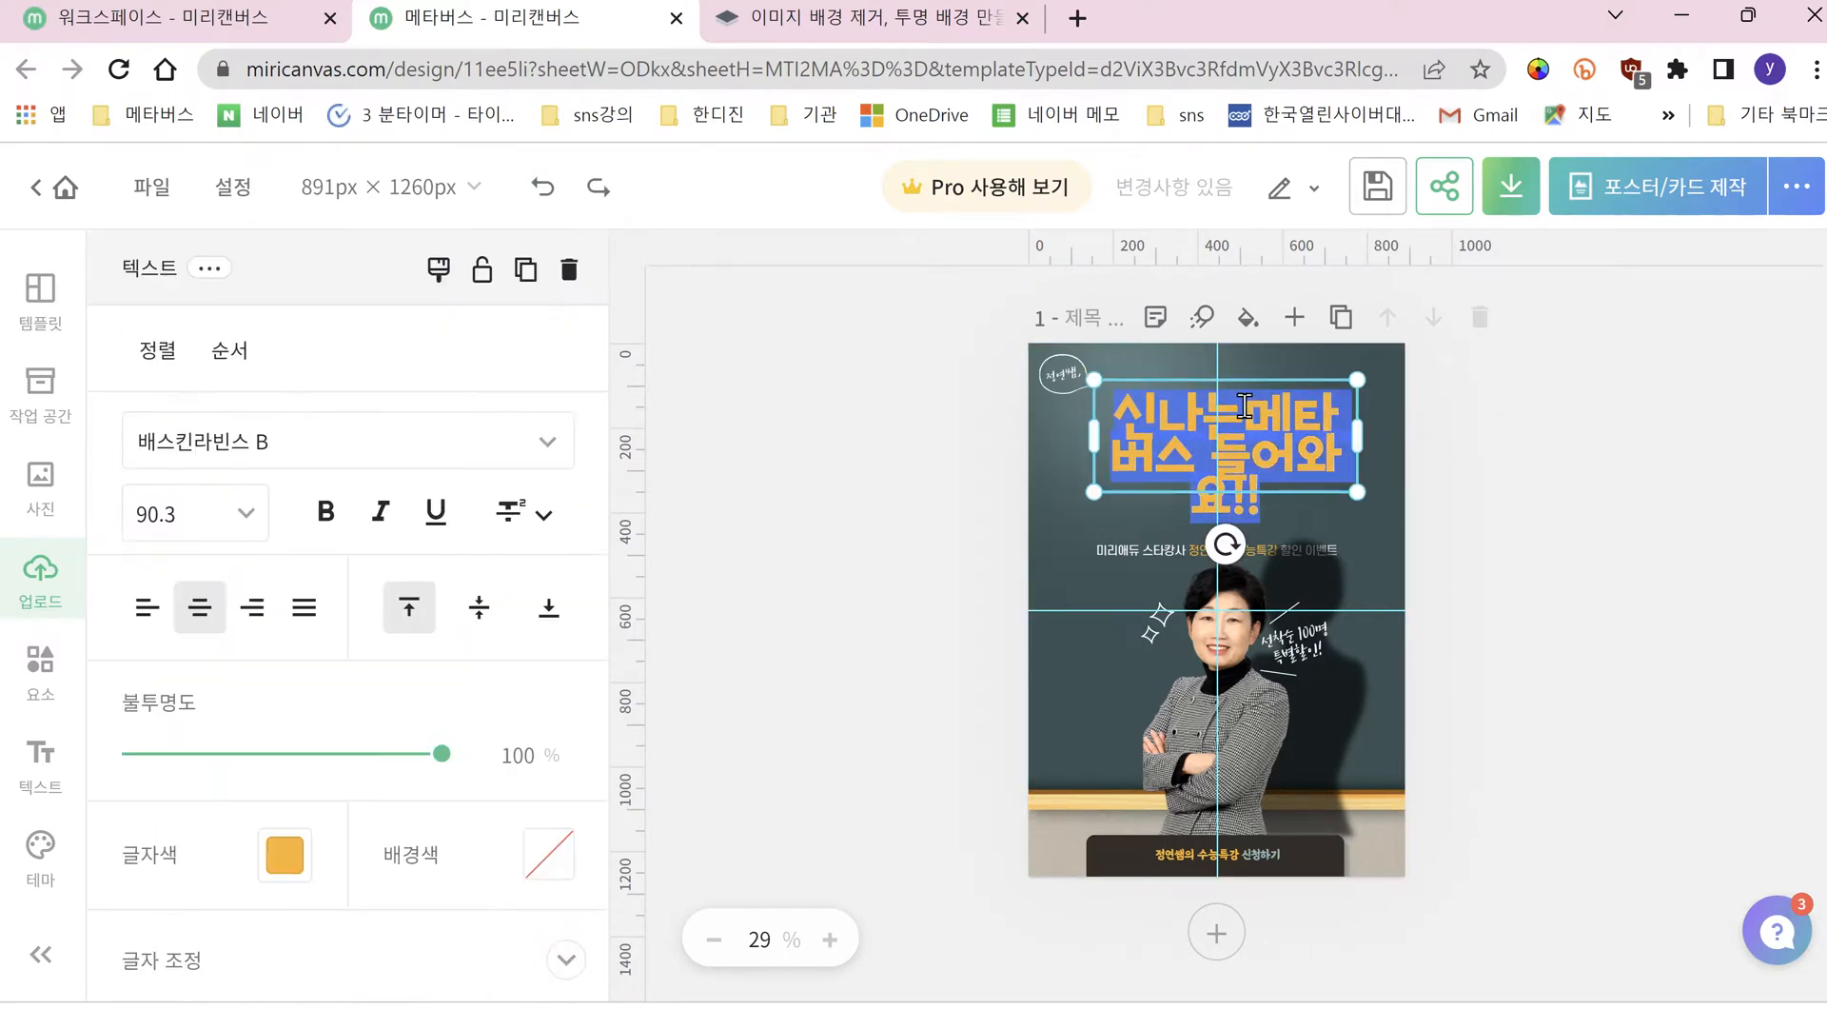
left_click(1475, 420)
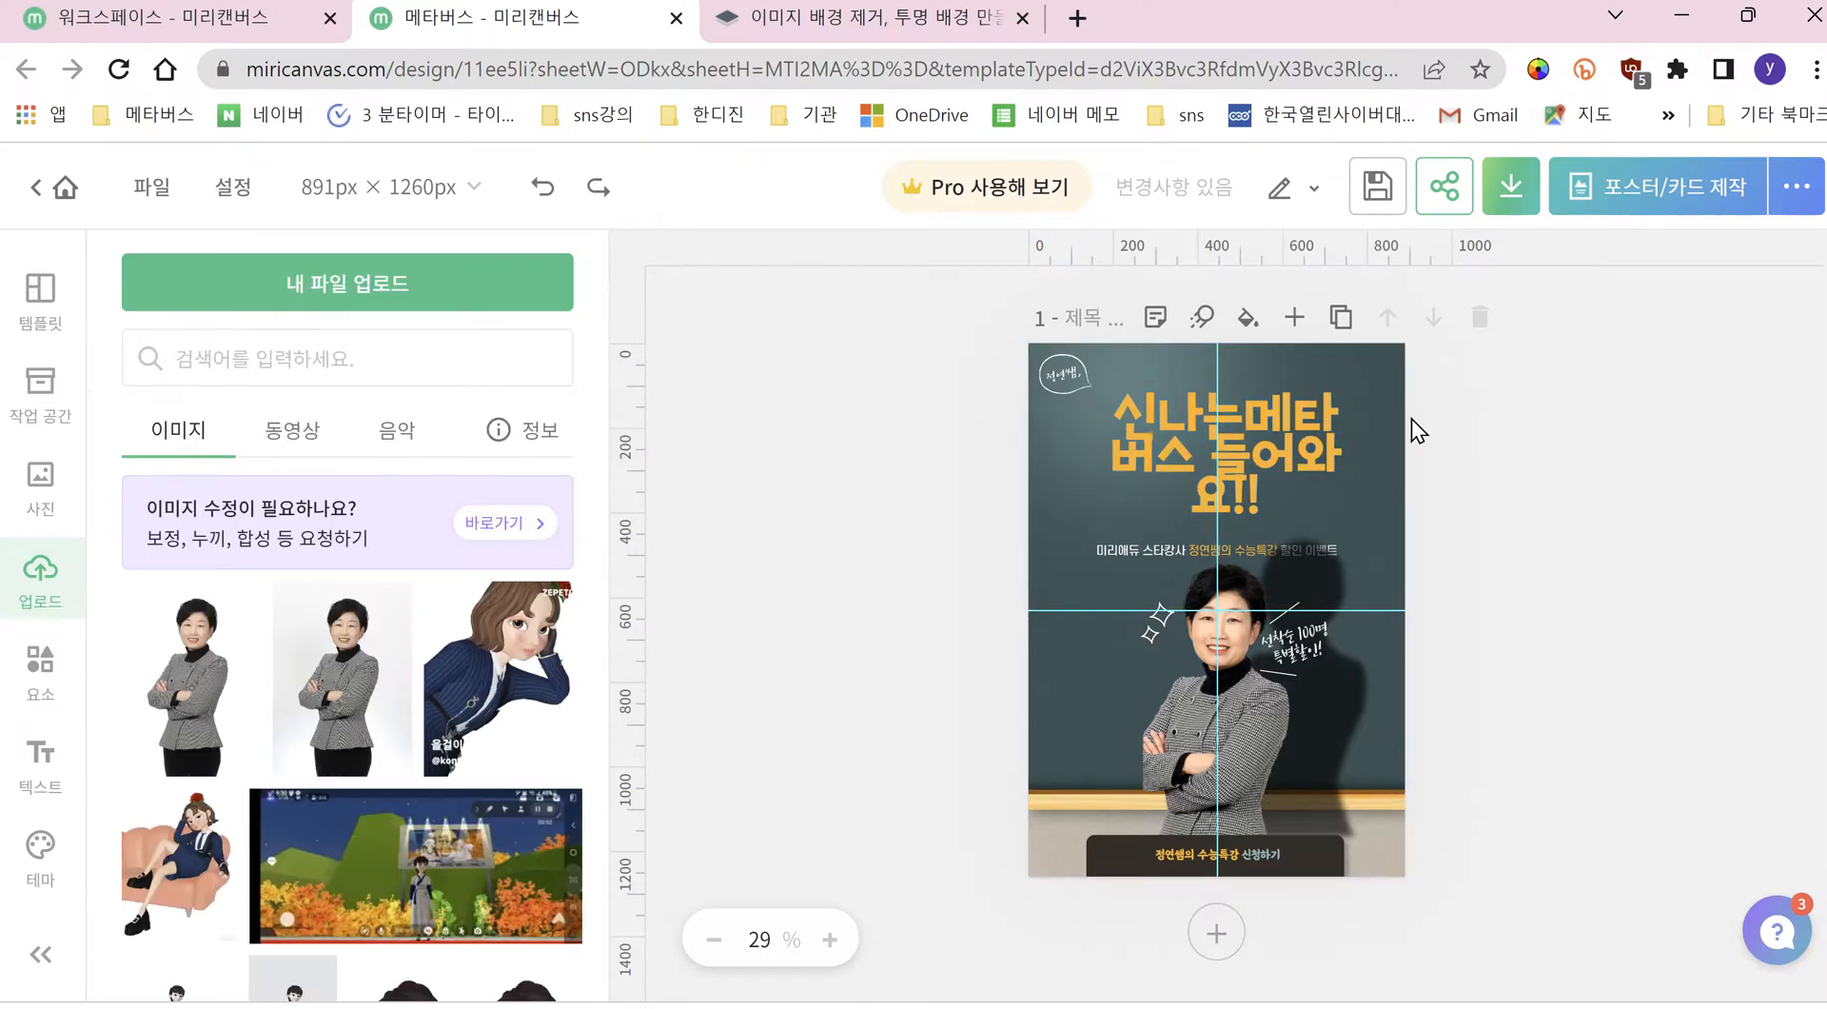
Step: Break the headline into three lines: 신나는, 메타버스 and 들어와요!!
left_click(1246, 413)
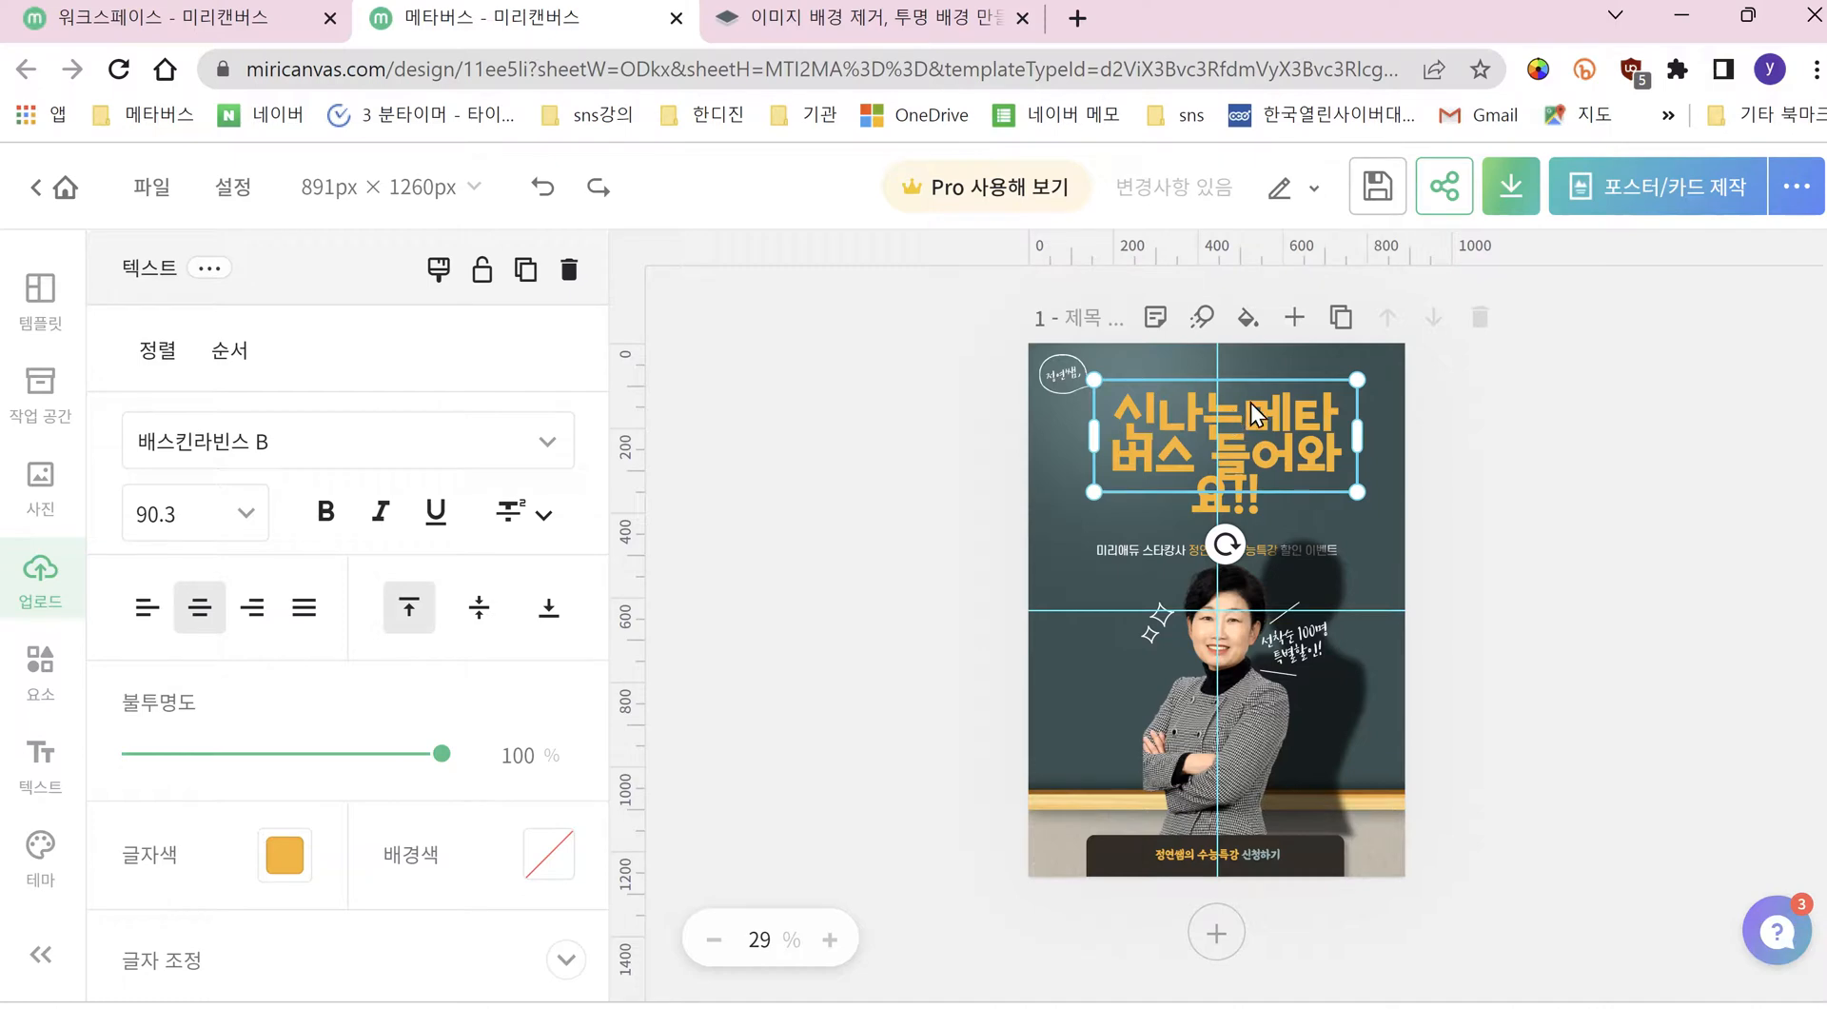
double_click(1245, 404)
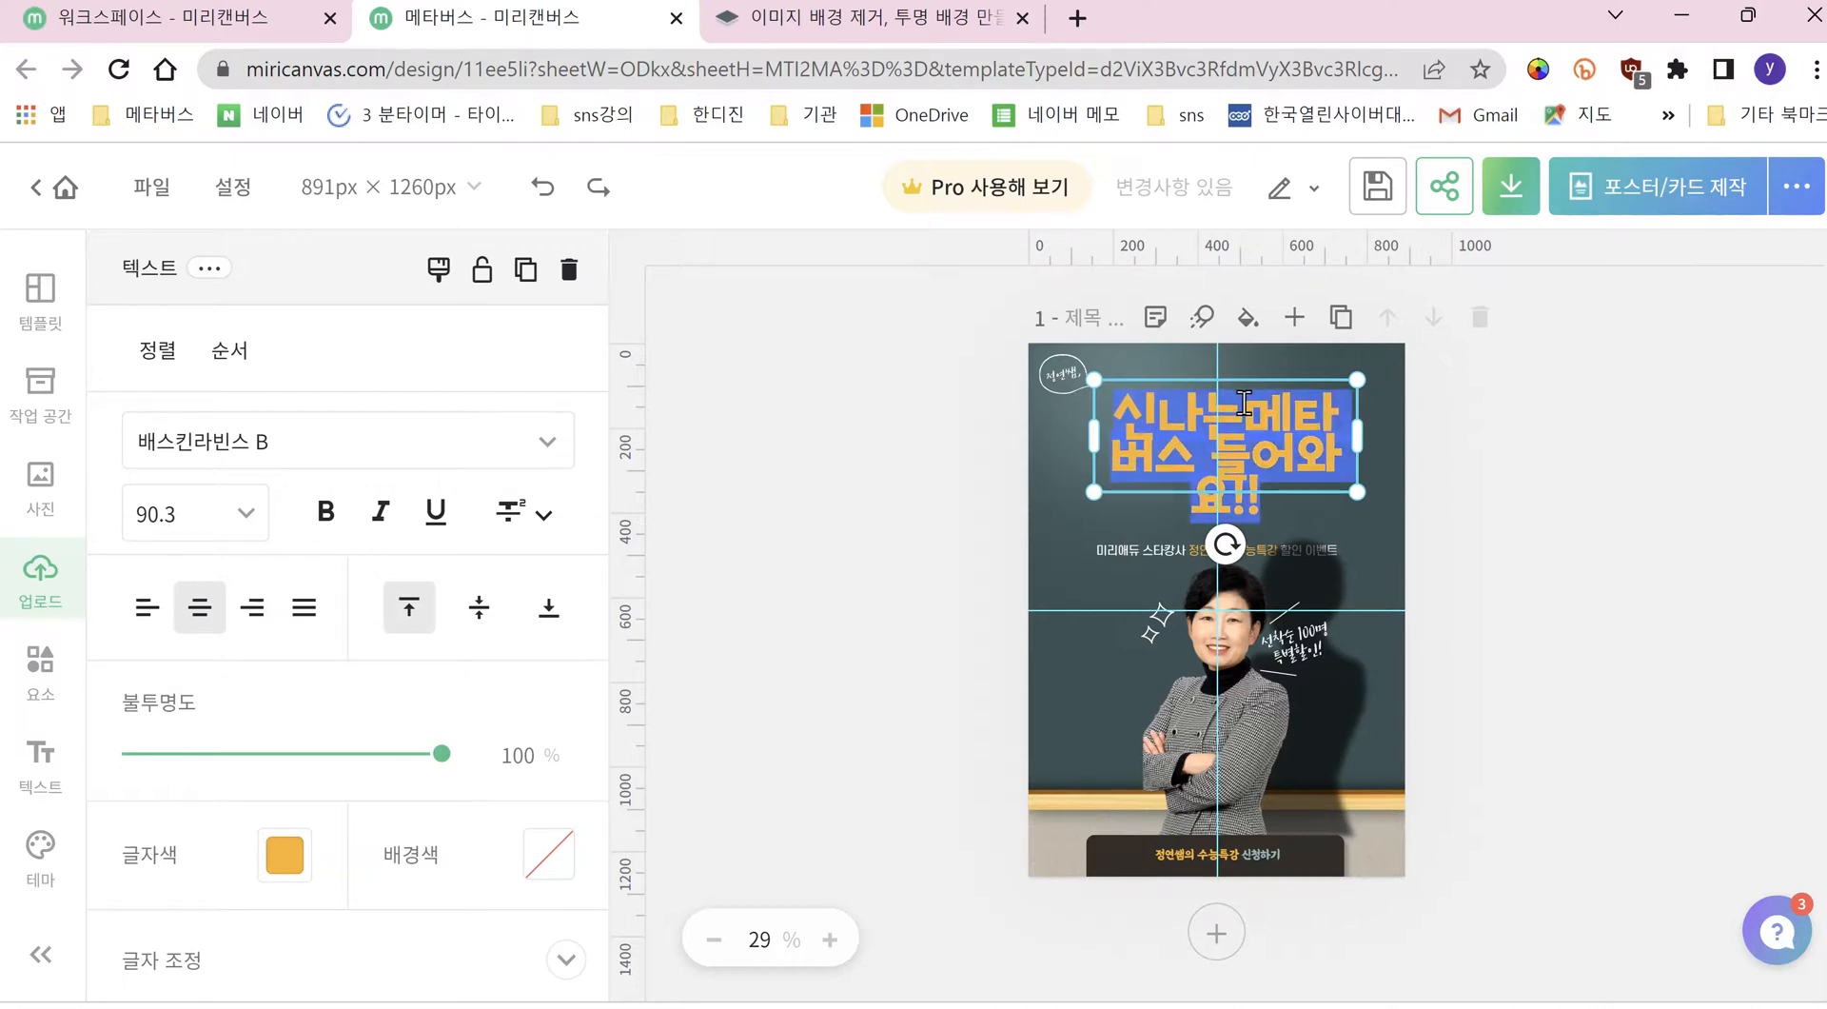
left_click(1245, 403)
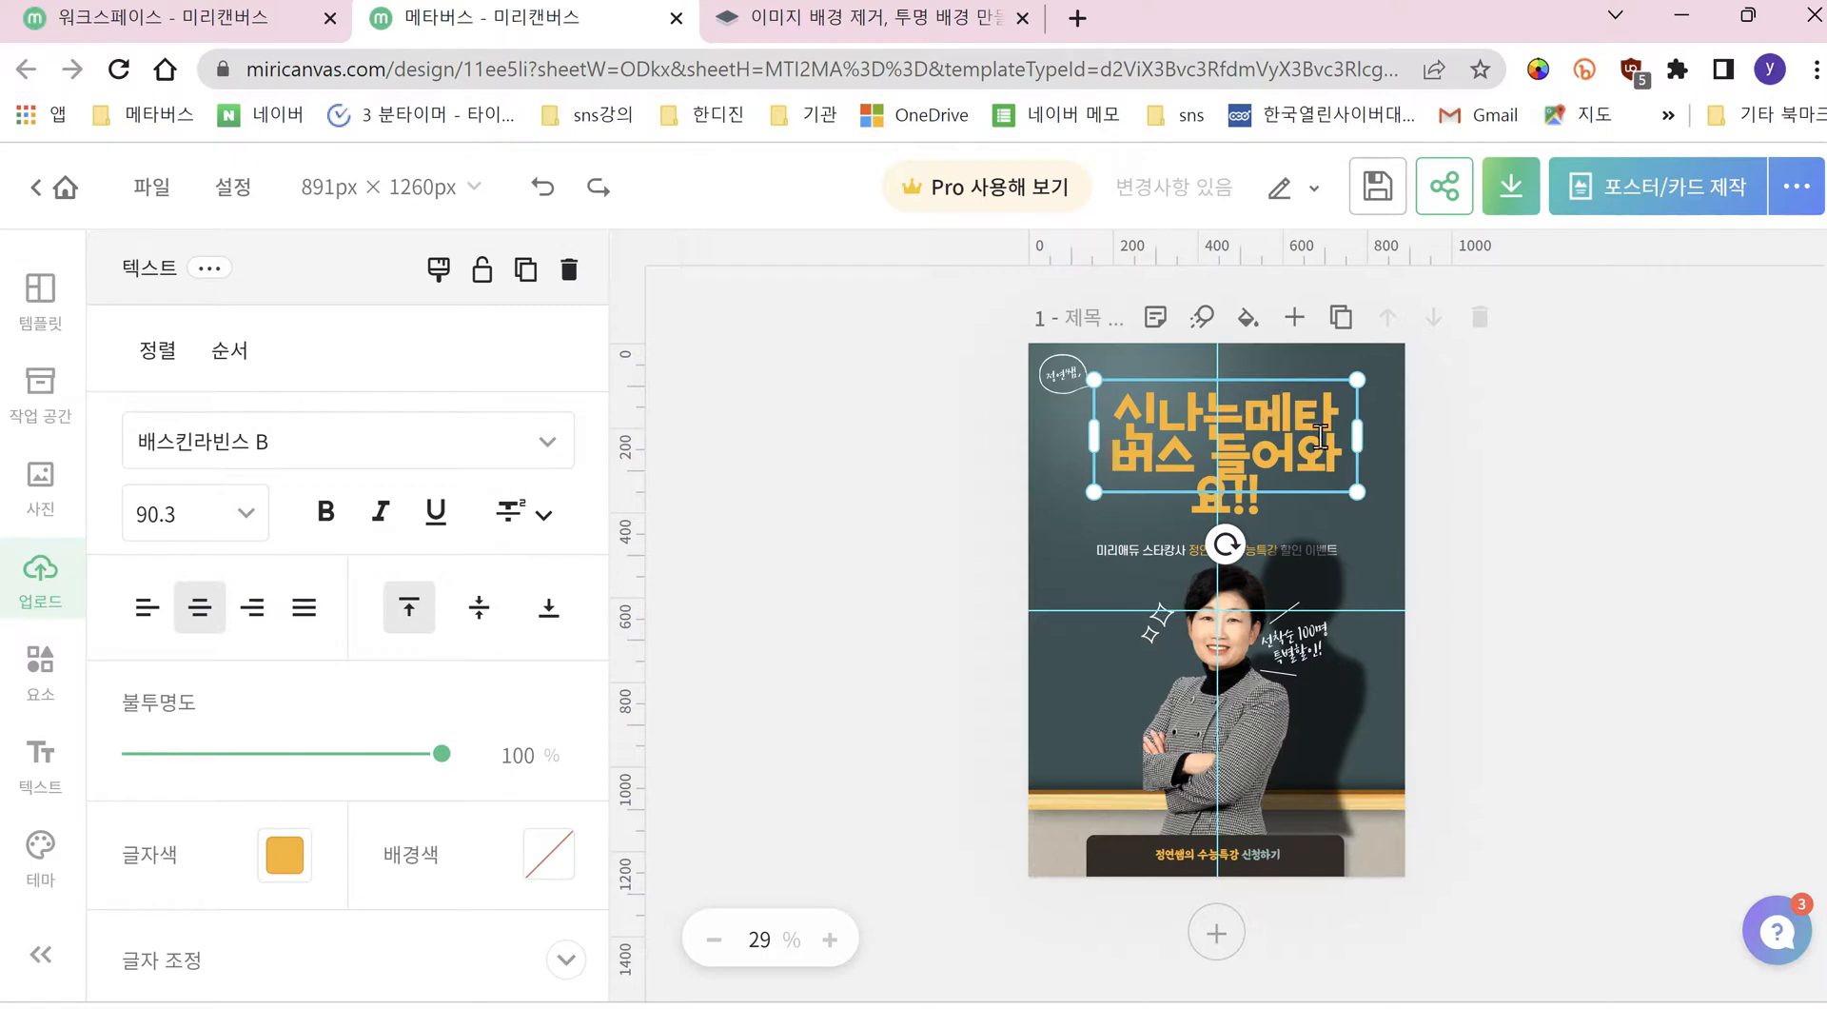
key("Return")
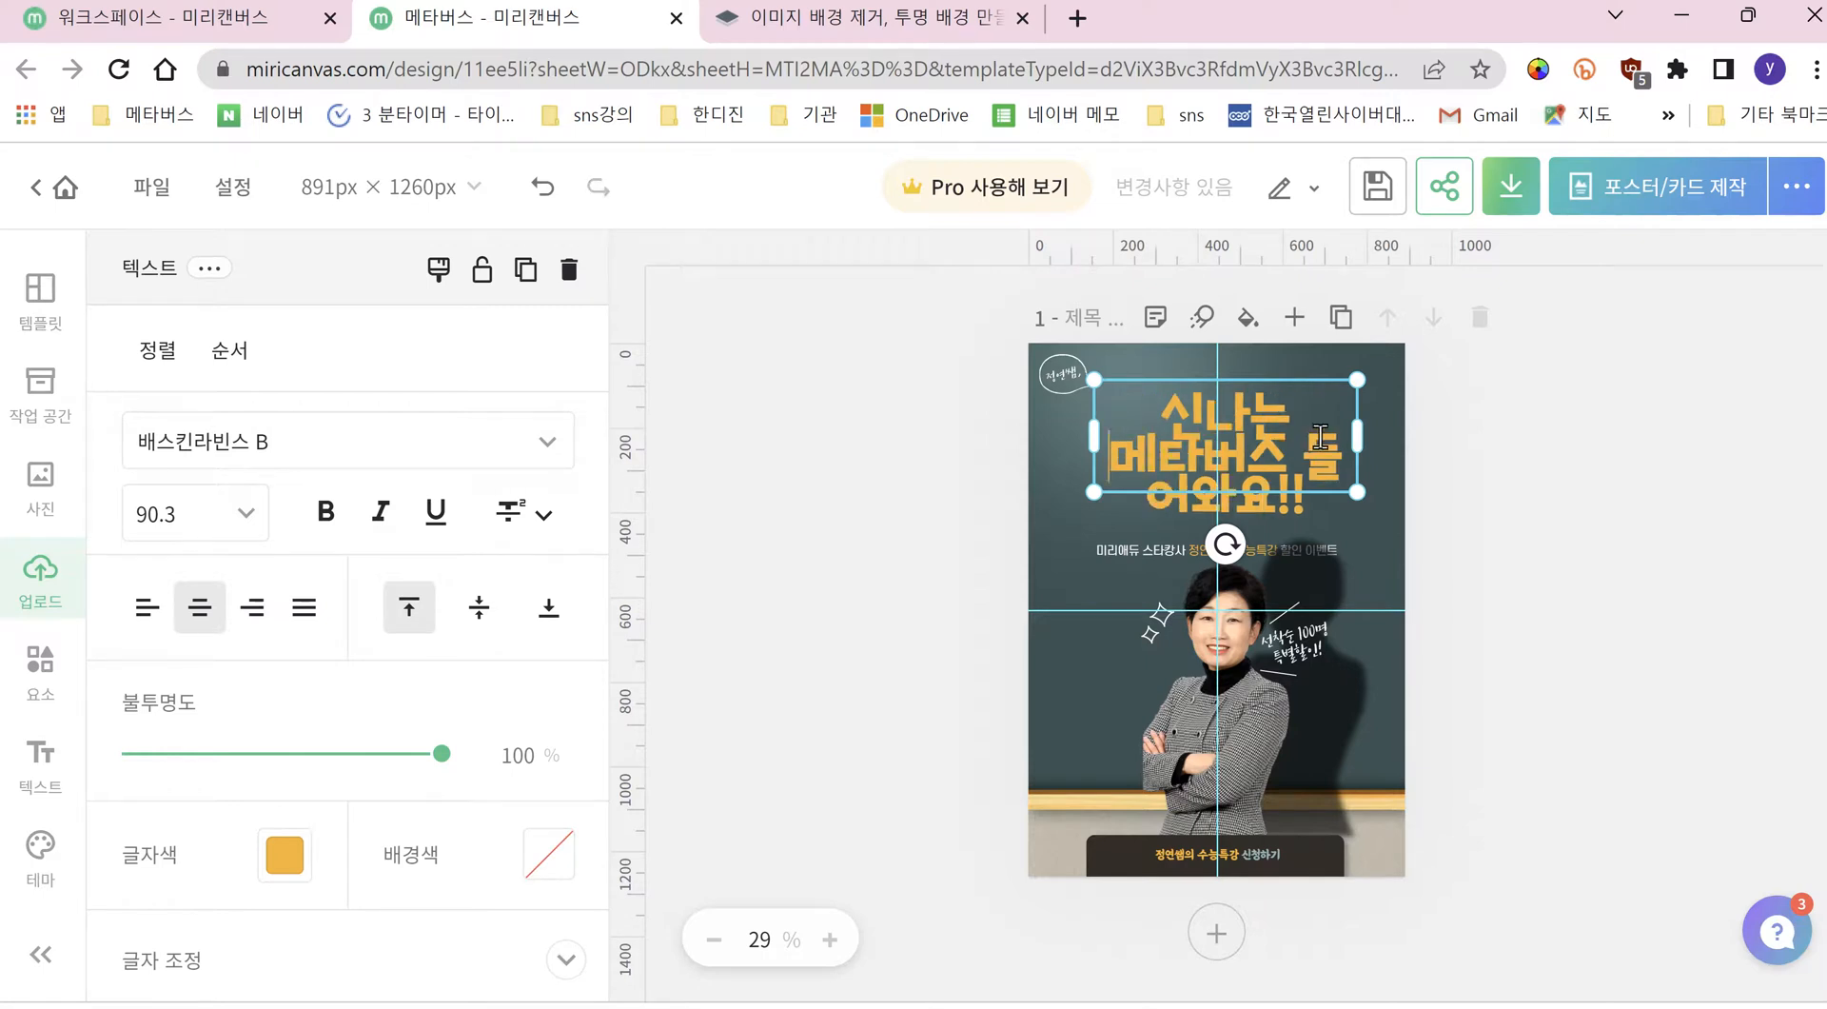
left_click(1306, 449)
key("Return")
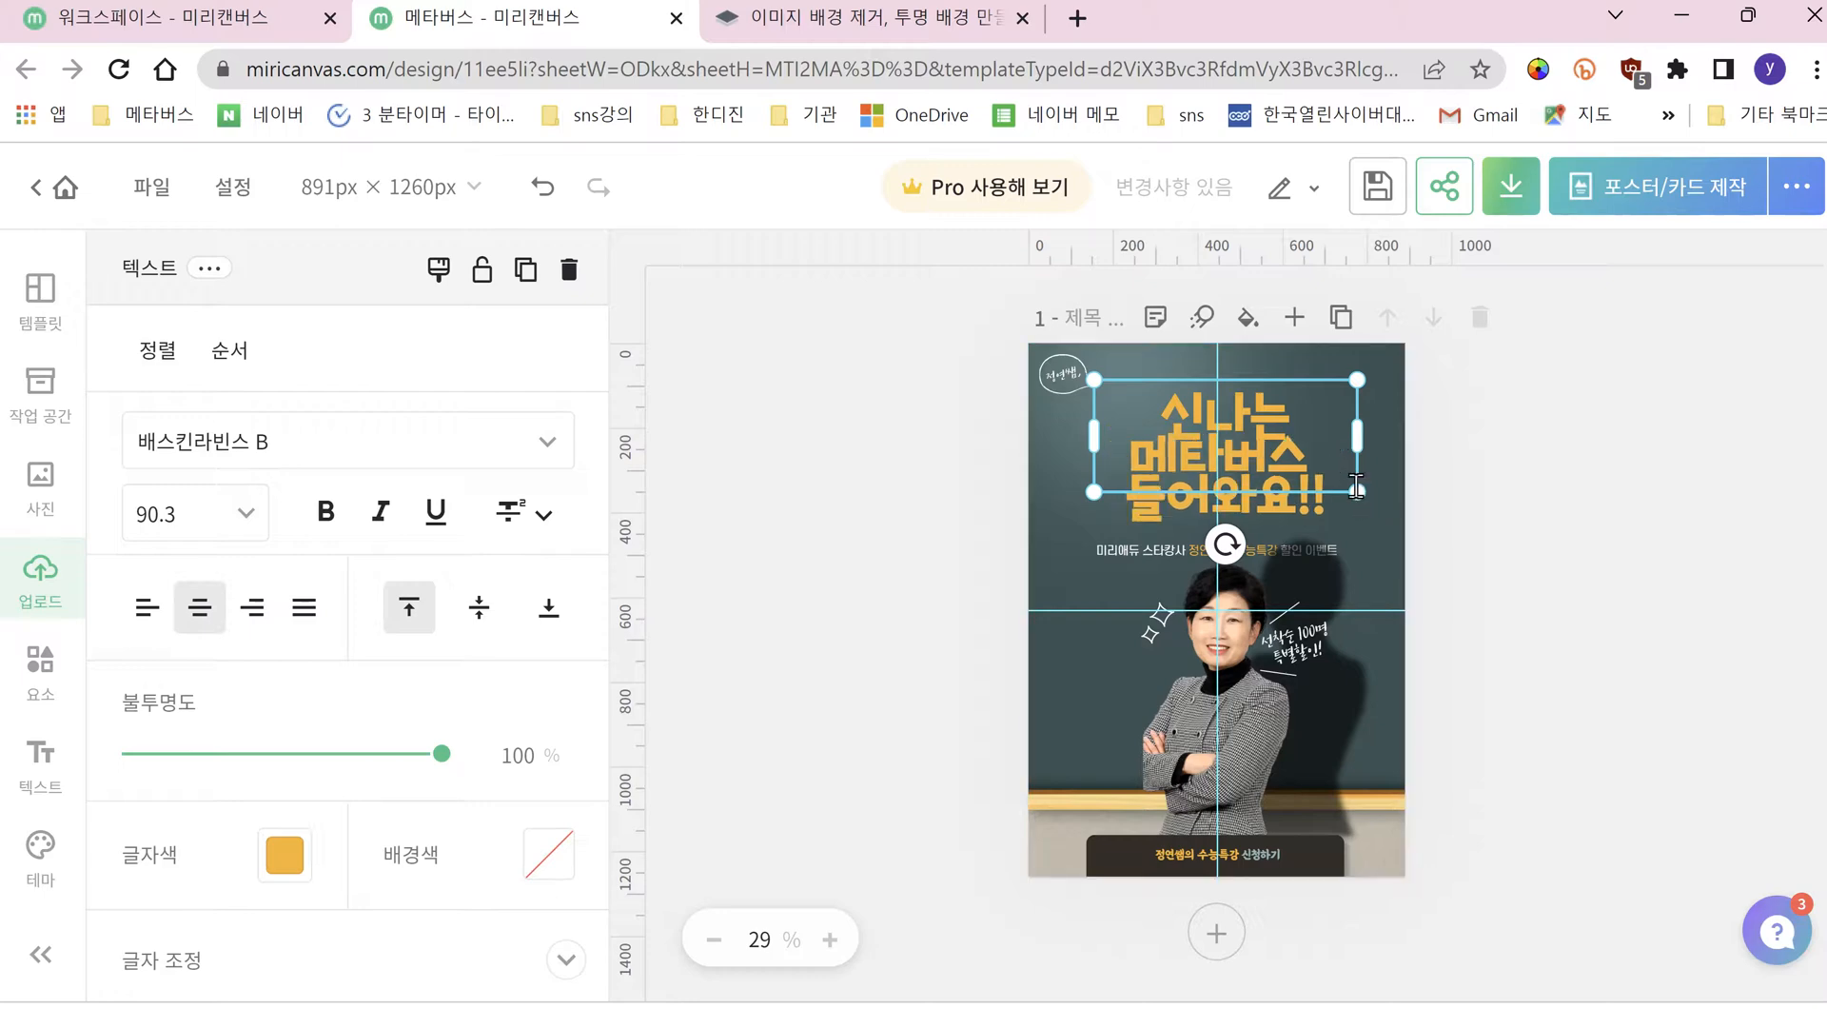
left_click(1531, 474)
Step: Shrink the three-line headline and set its font size to 72
left_click(1307, 491)
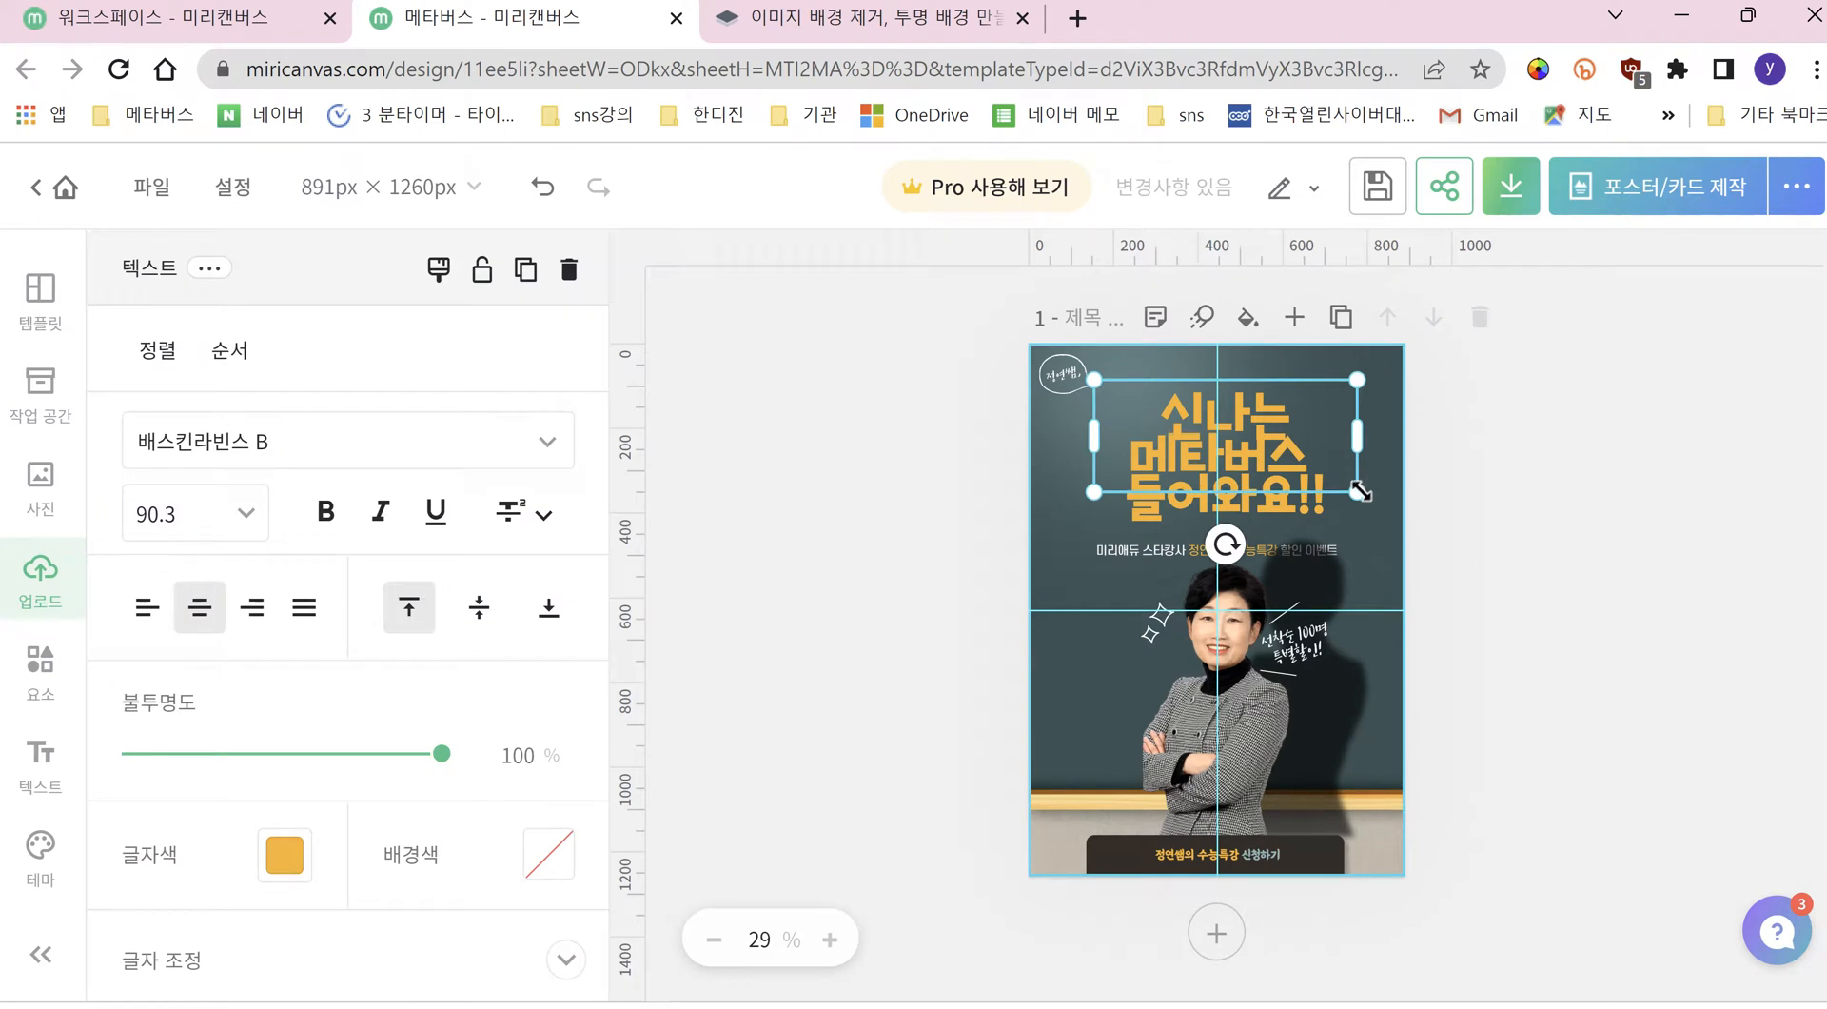
mouse_move(1357, 492)
left_mouse_down()
mouse_move(1370, 516)
mouse_move(1337, 502)
mouse_move(1384, 518)
mouse_move(1334, 481)
mouse_move(1390, 516)
mouse_move(1341, 490)
left_mouse_up()
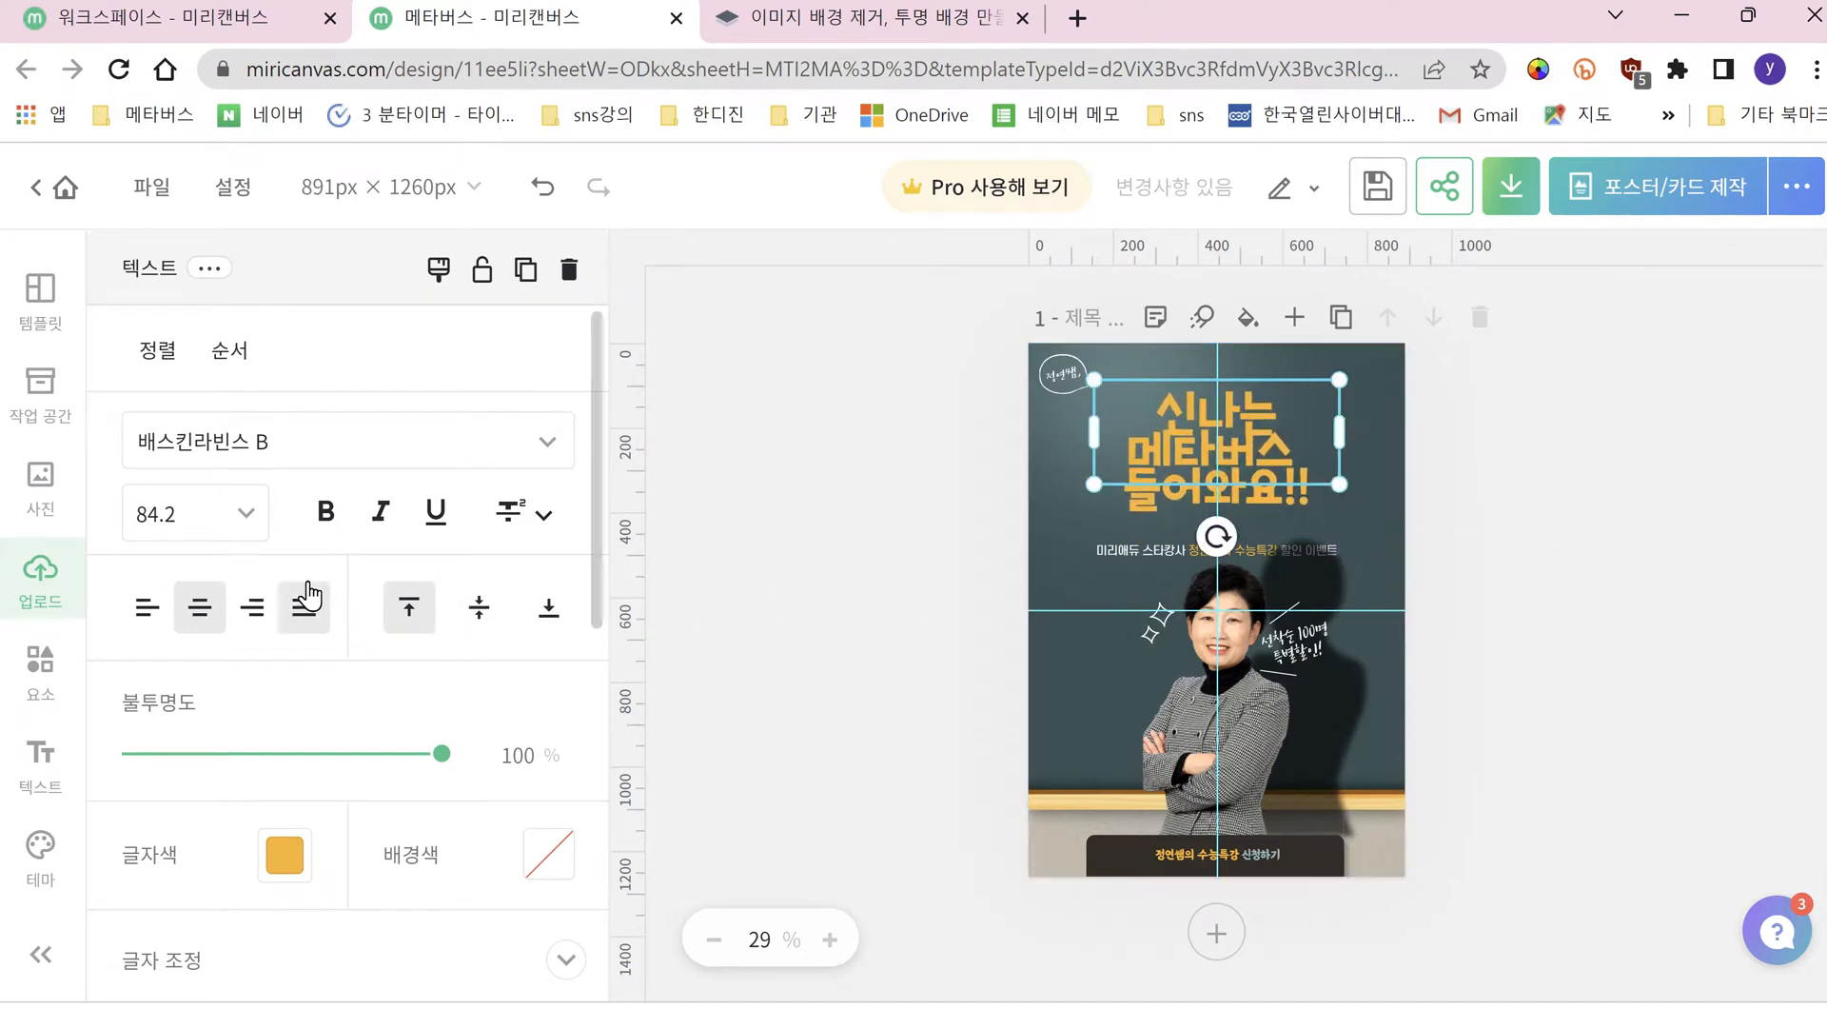
left_click(248, 518)
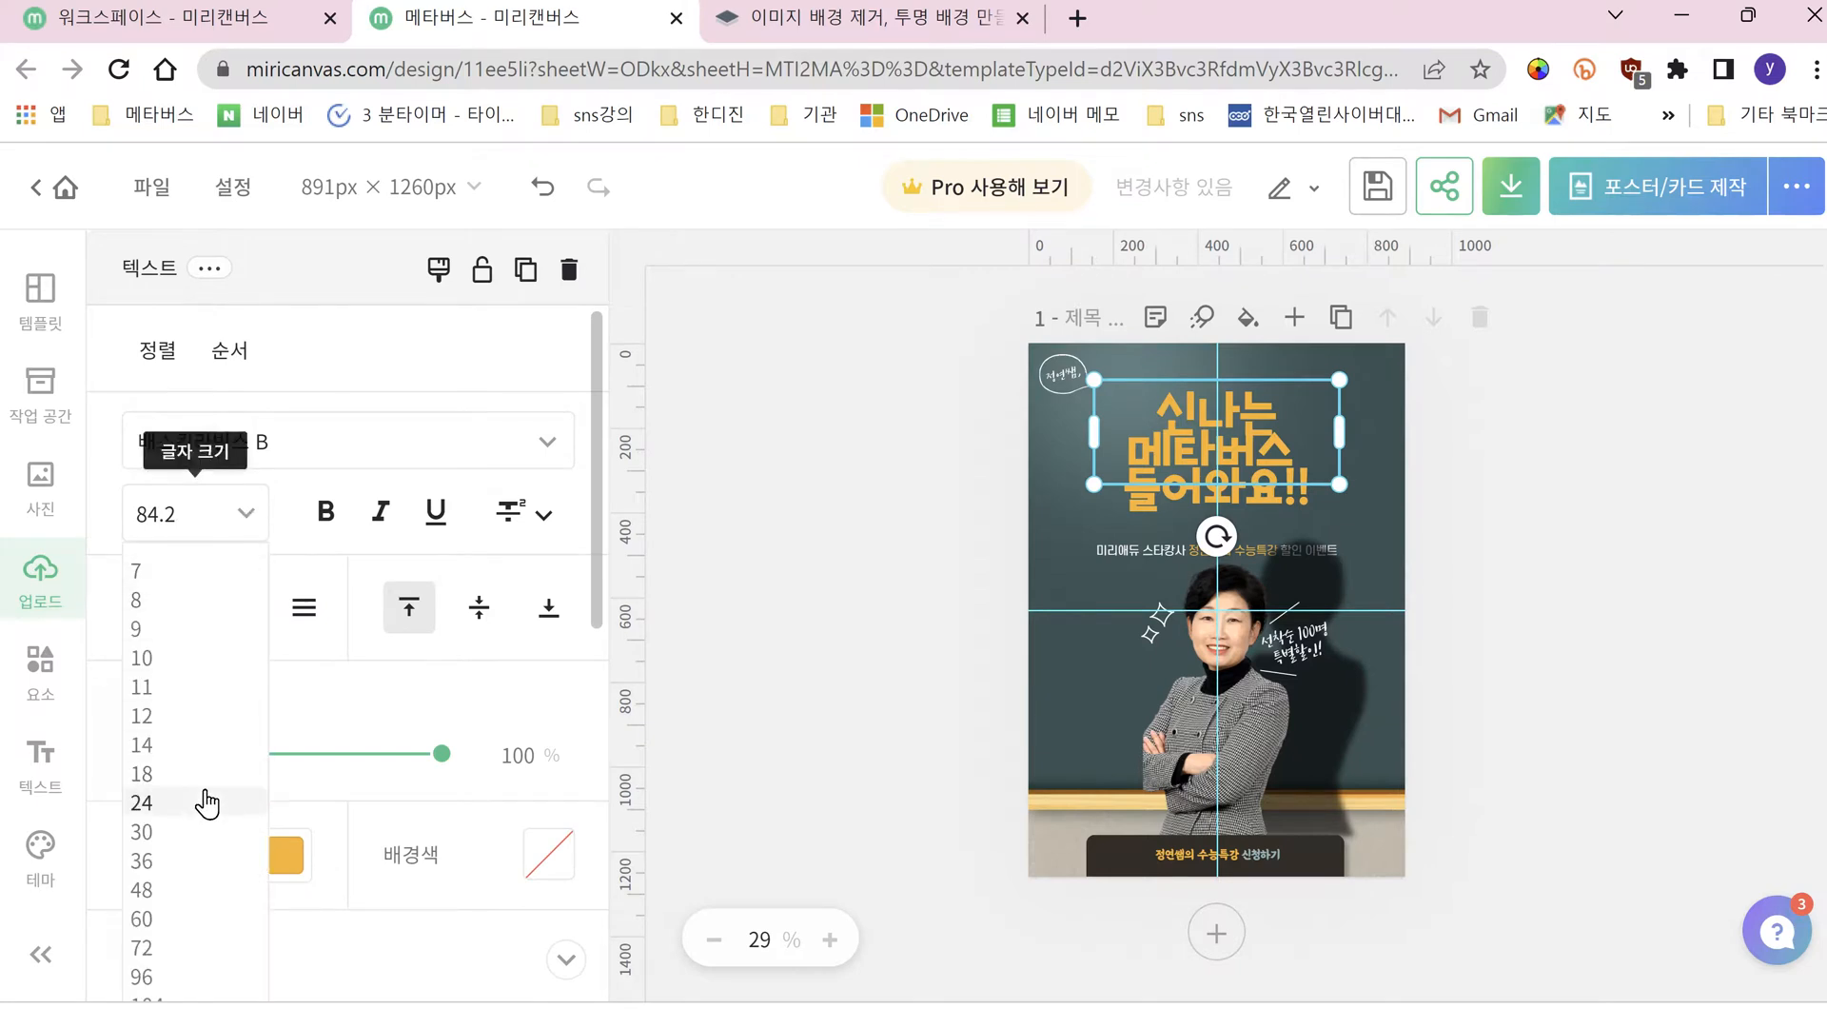
left_click(162, 948)
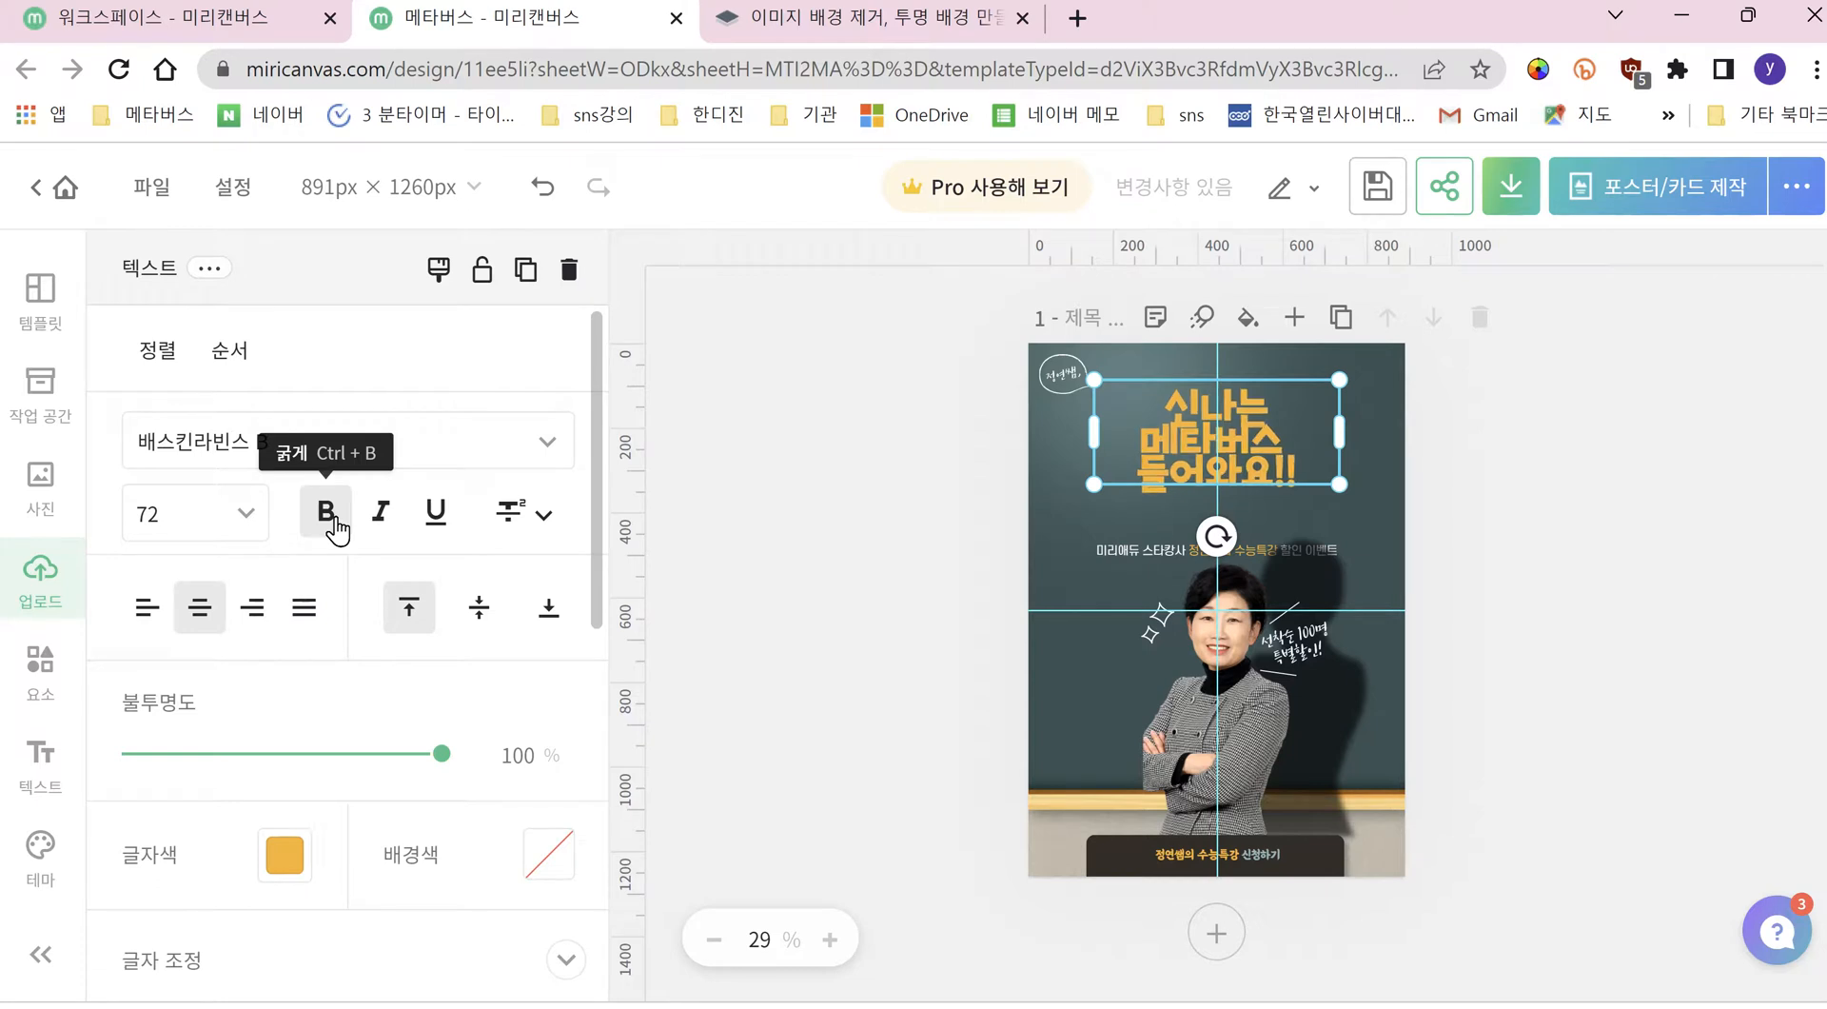
Step: Make the headline text bold and italic, without underlining
left_click(380, 519)
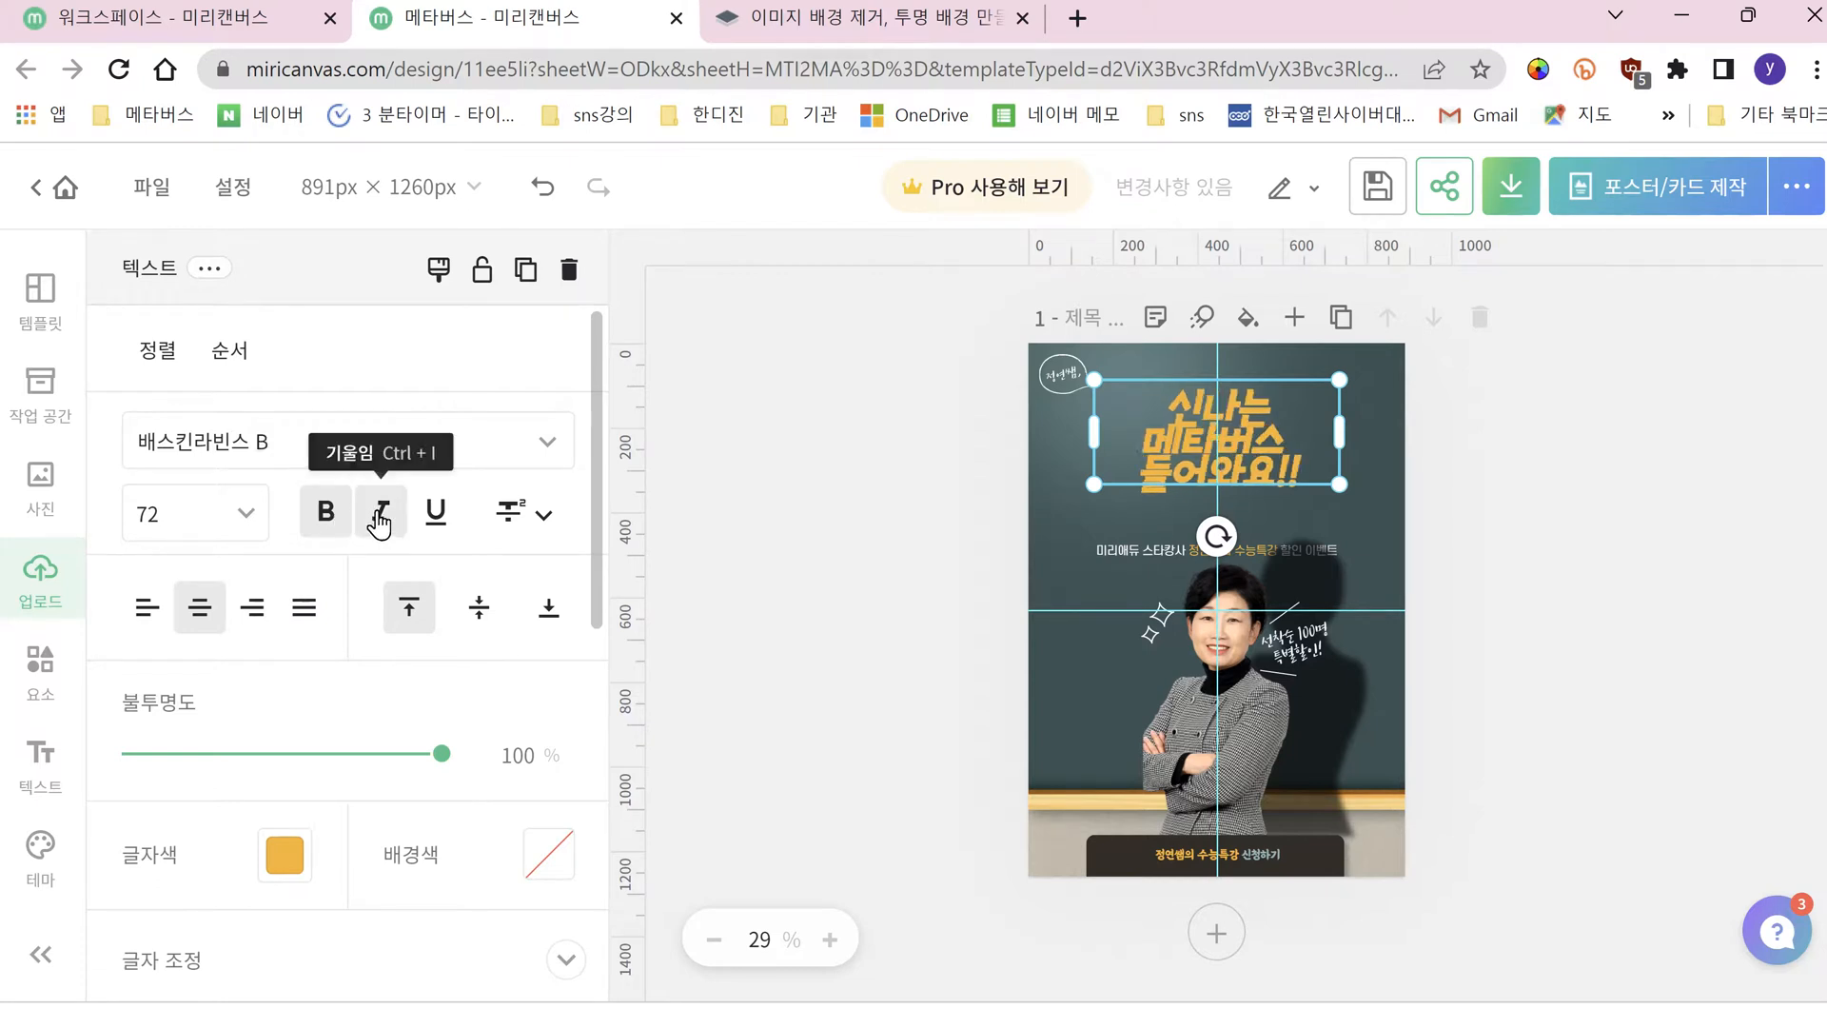
left_click(430, 514)
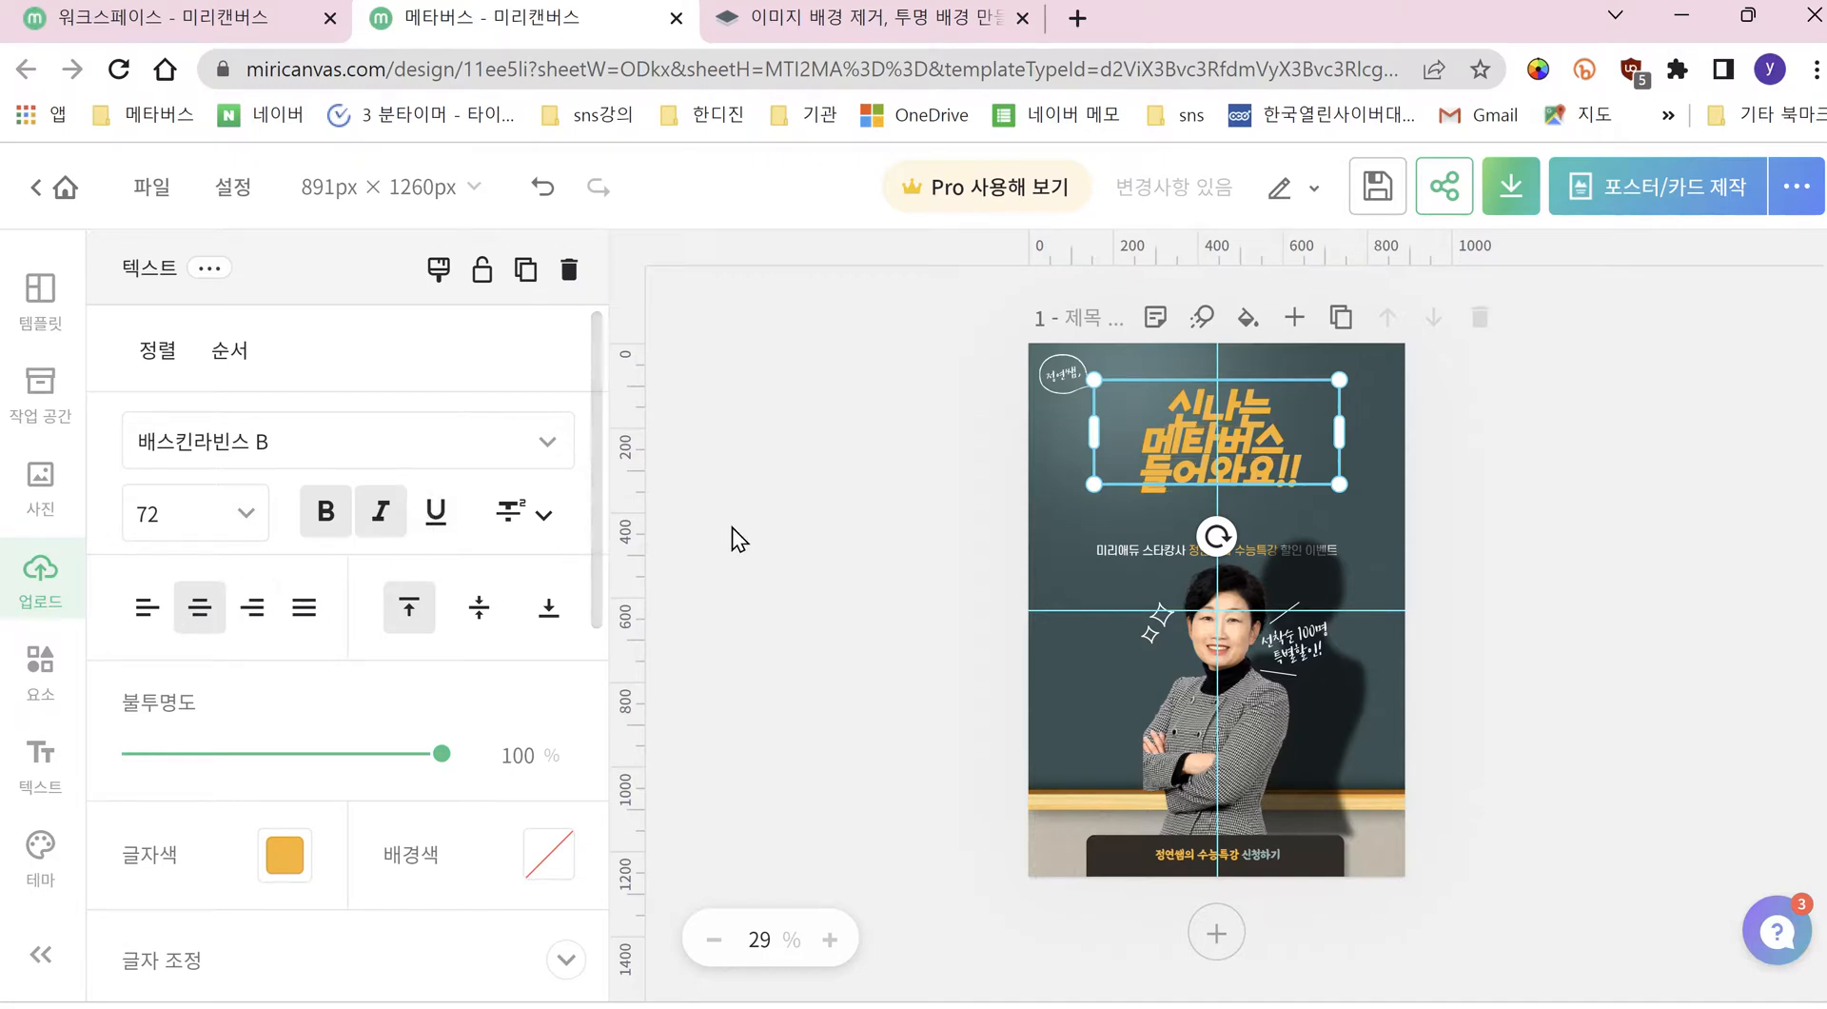
left_click(843, 520)
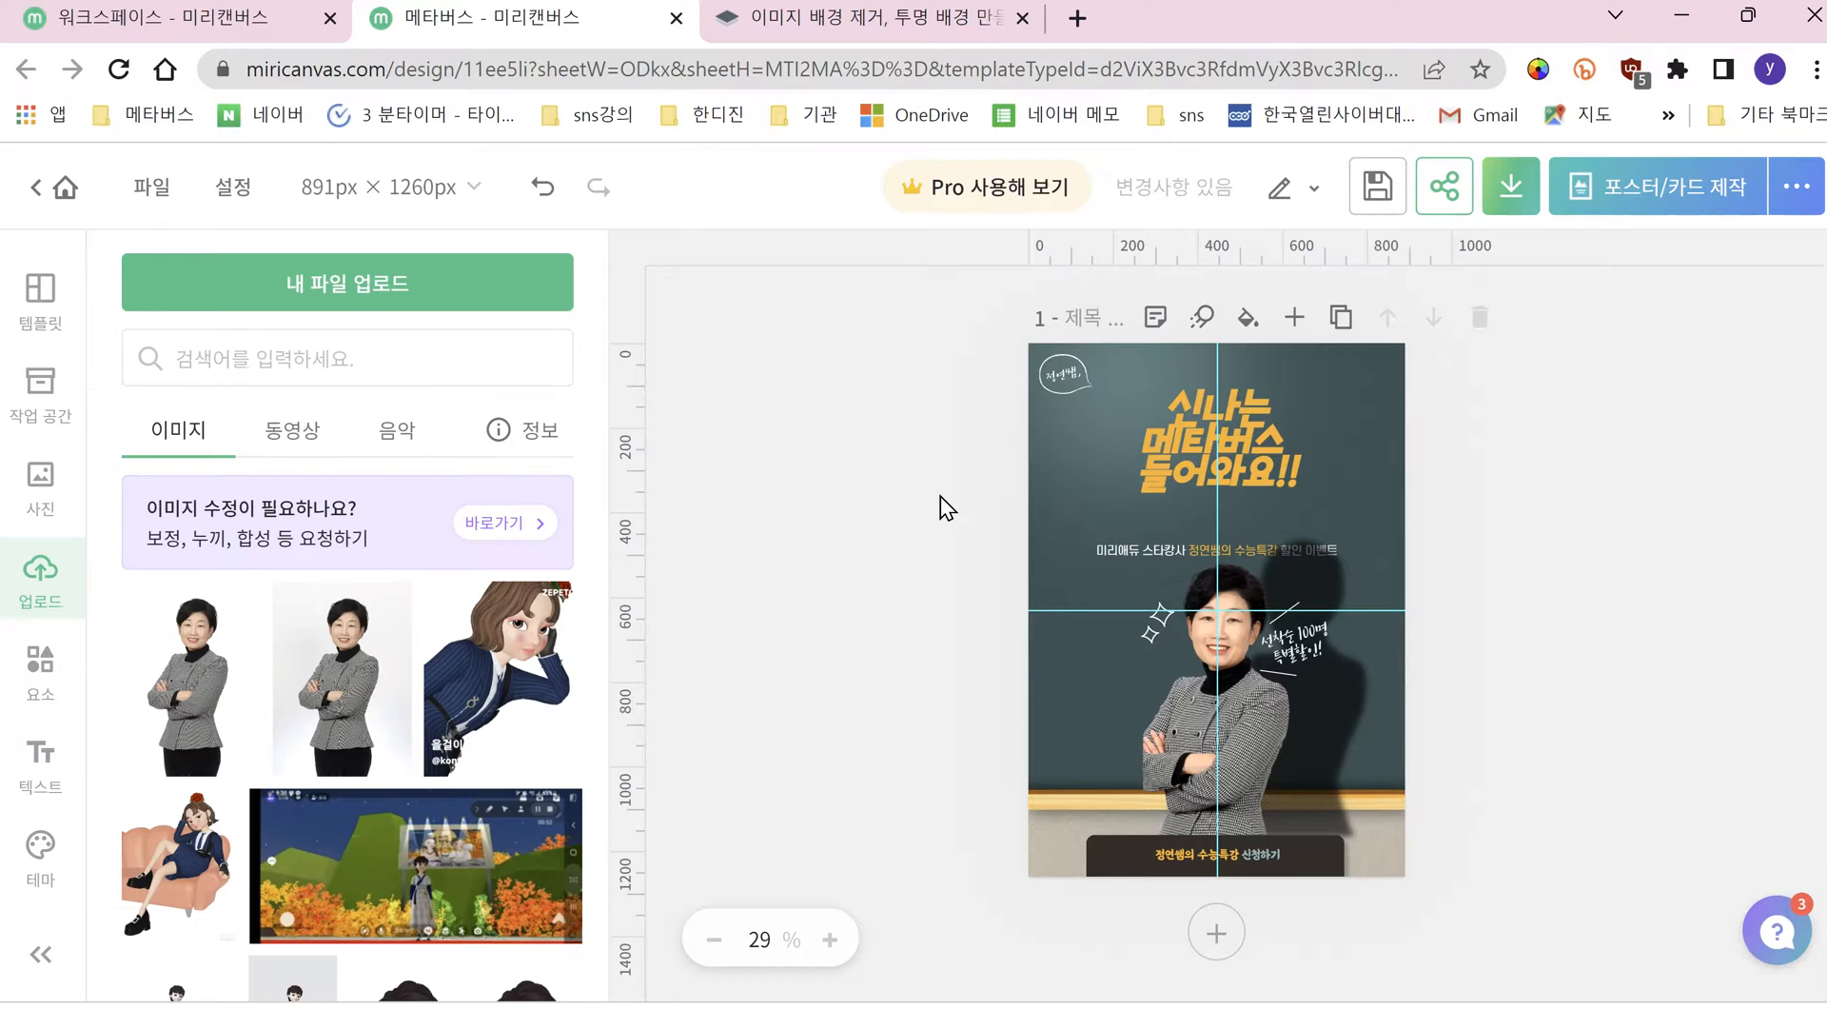
Step: Set the text colour of only the headline's middle line 메타버스 to blue #18A8F1
left_click(1199, 432)
left_click(1191, 433)
left_click(1150, 439)
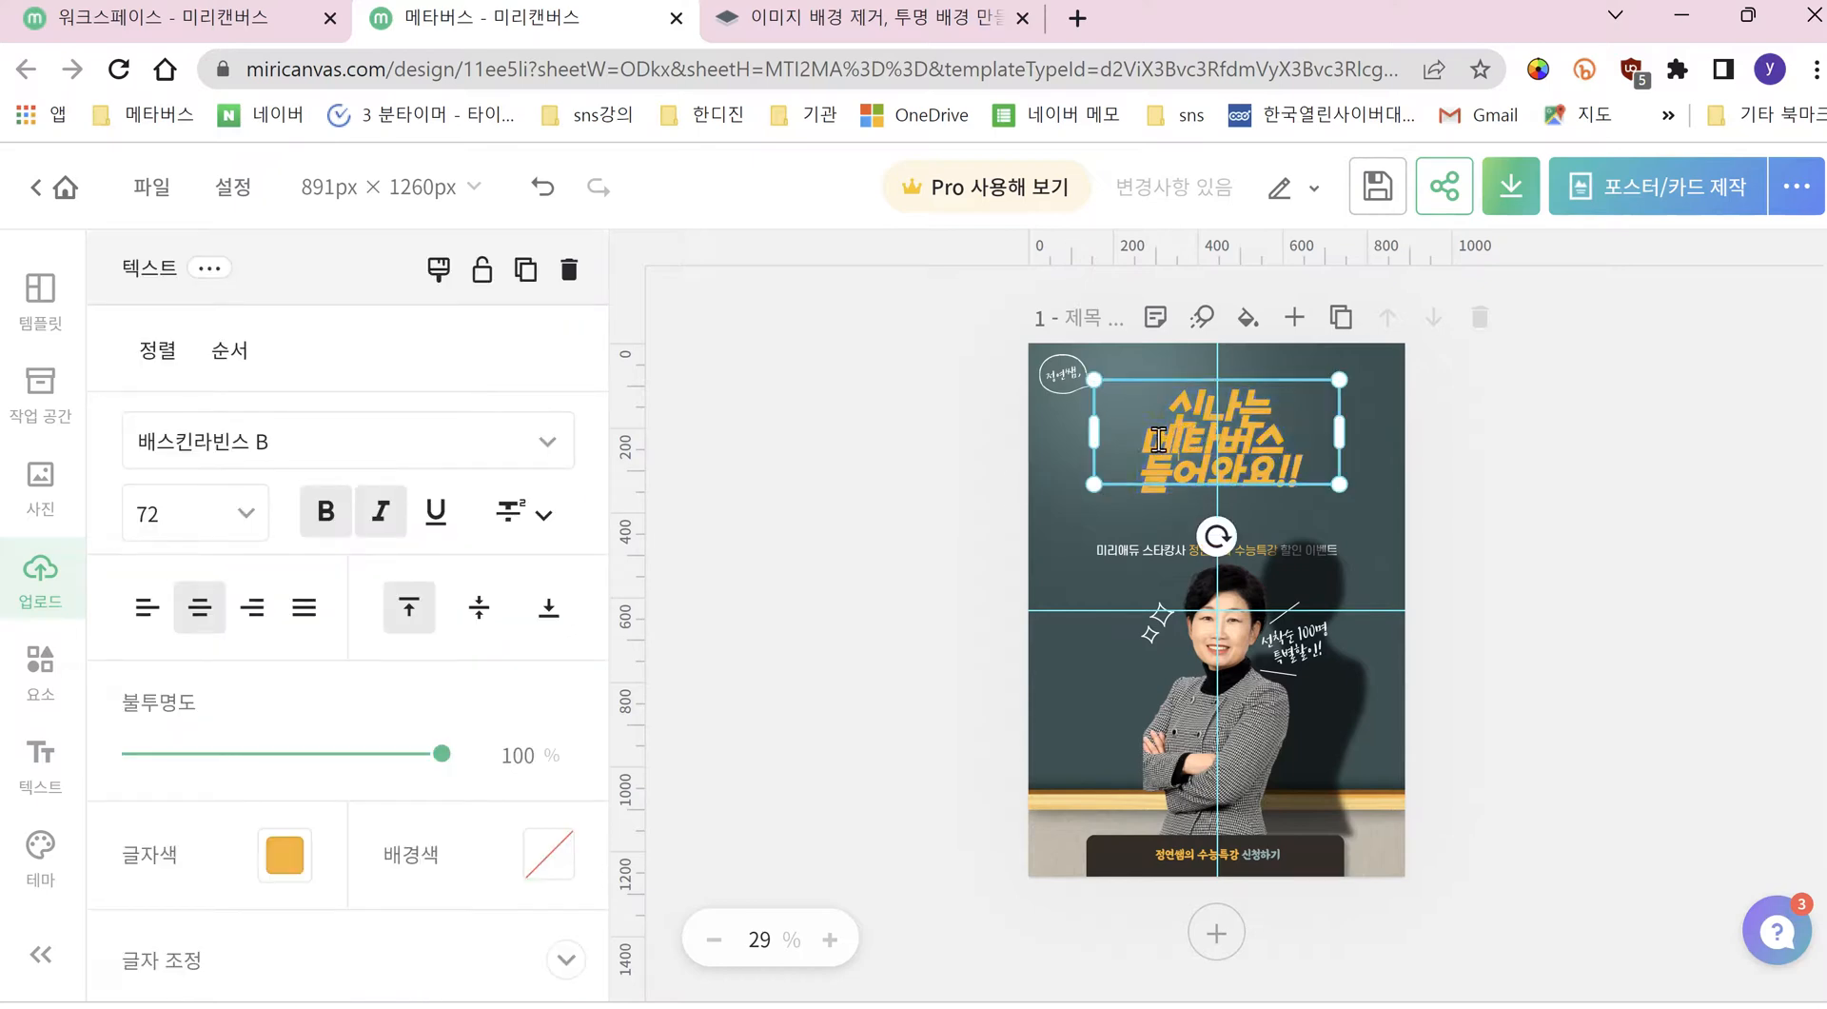
left_click_drag(1150, 439, 1288, 440)
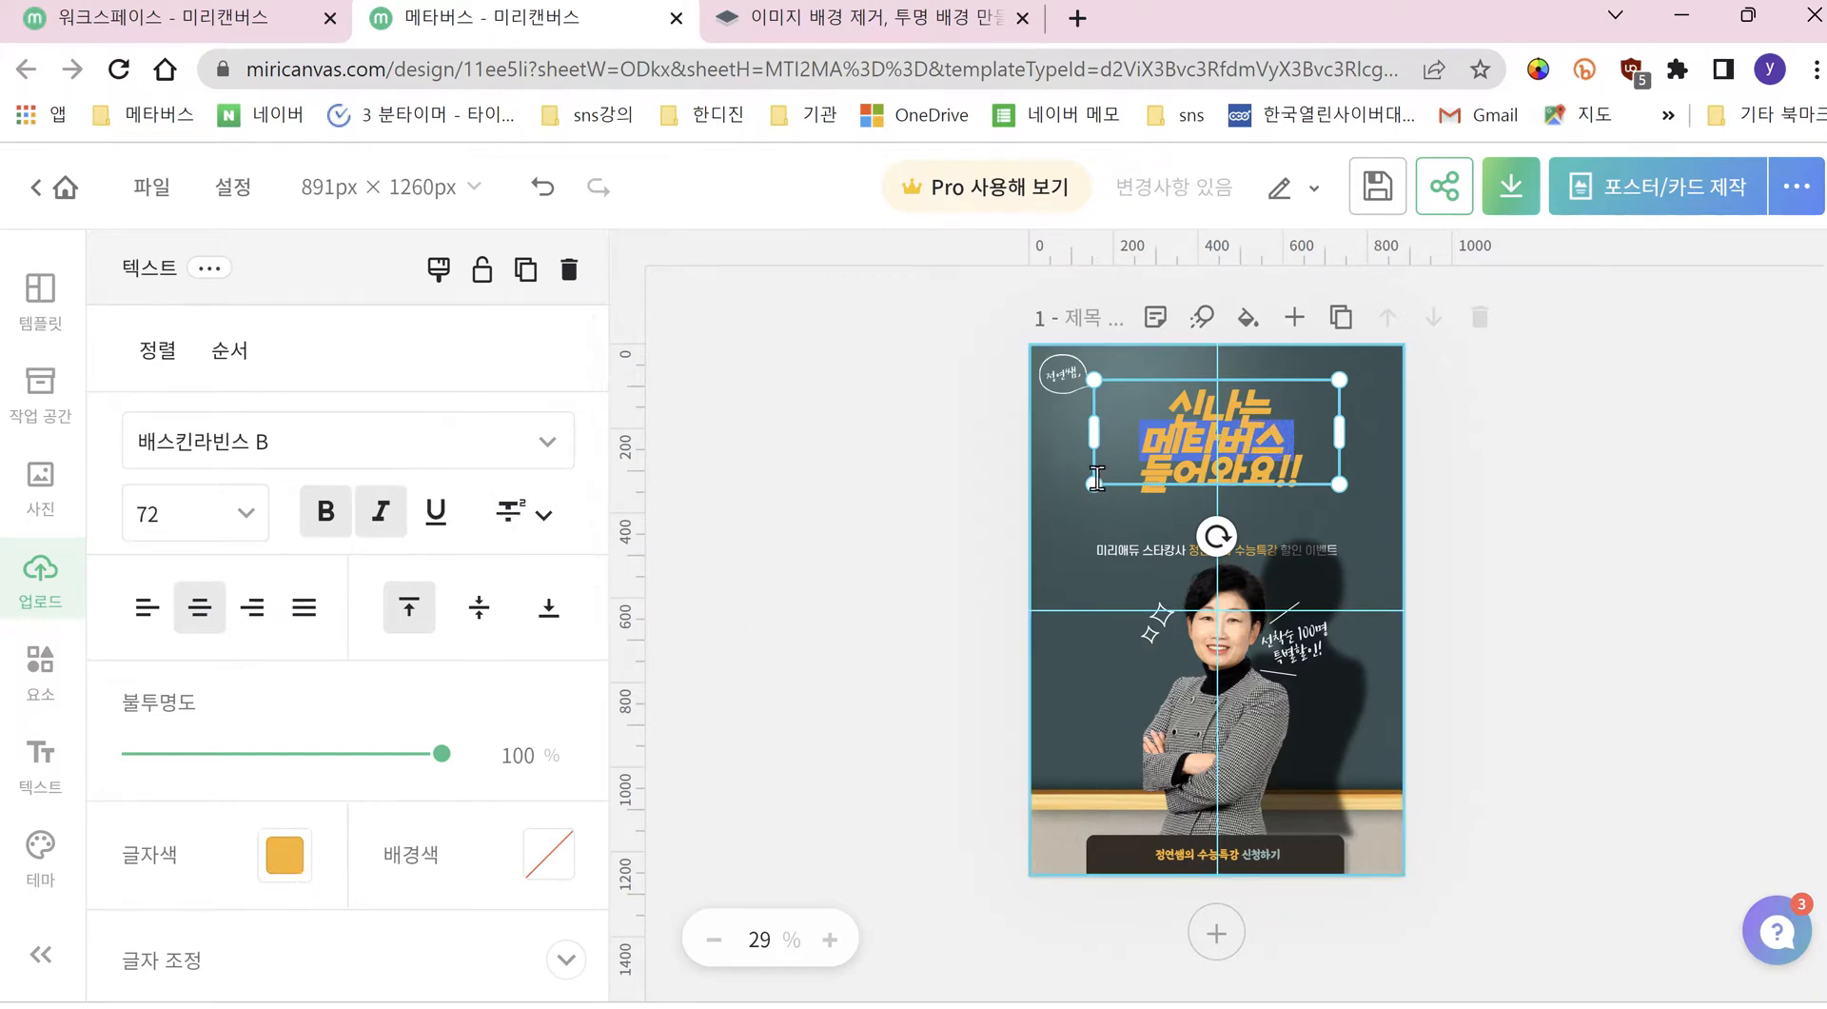
left_click(1140, 436)
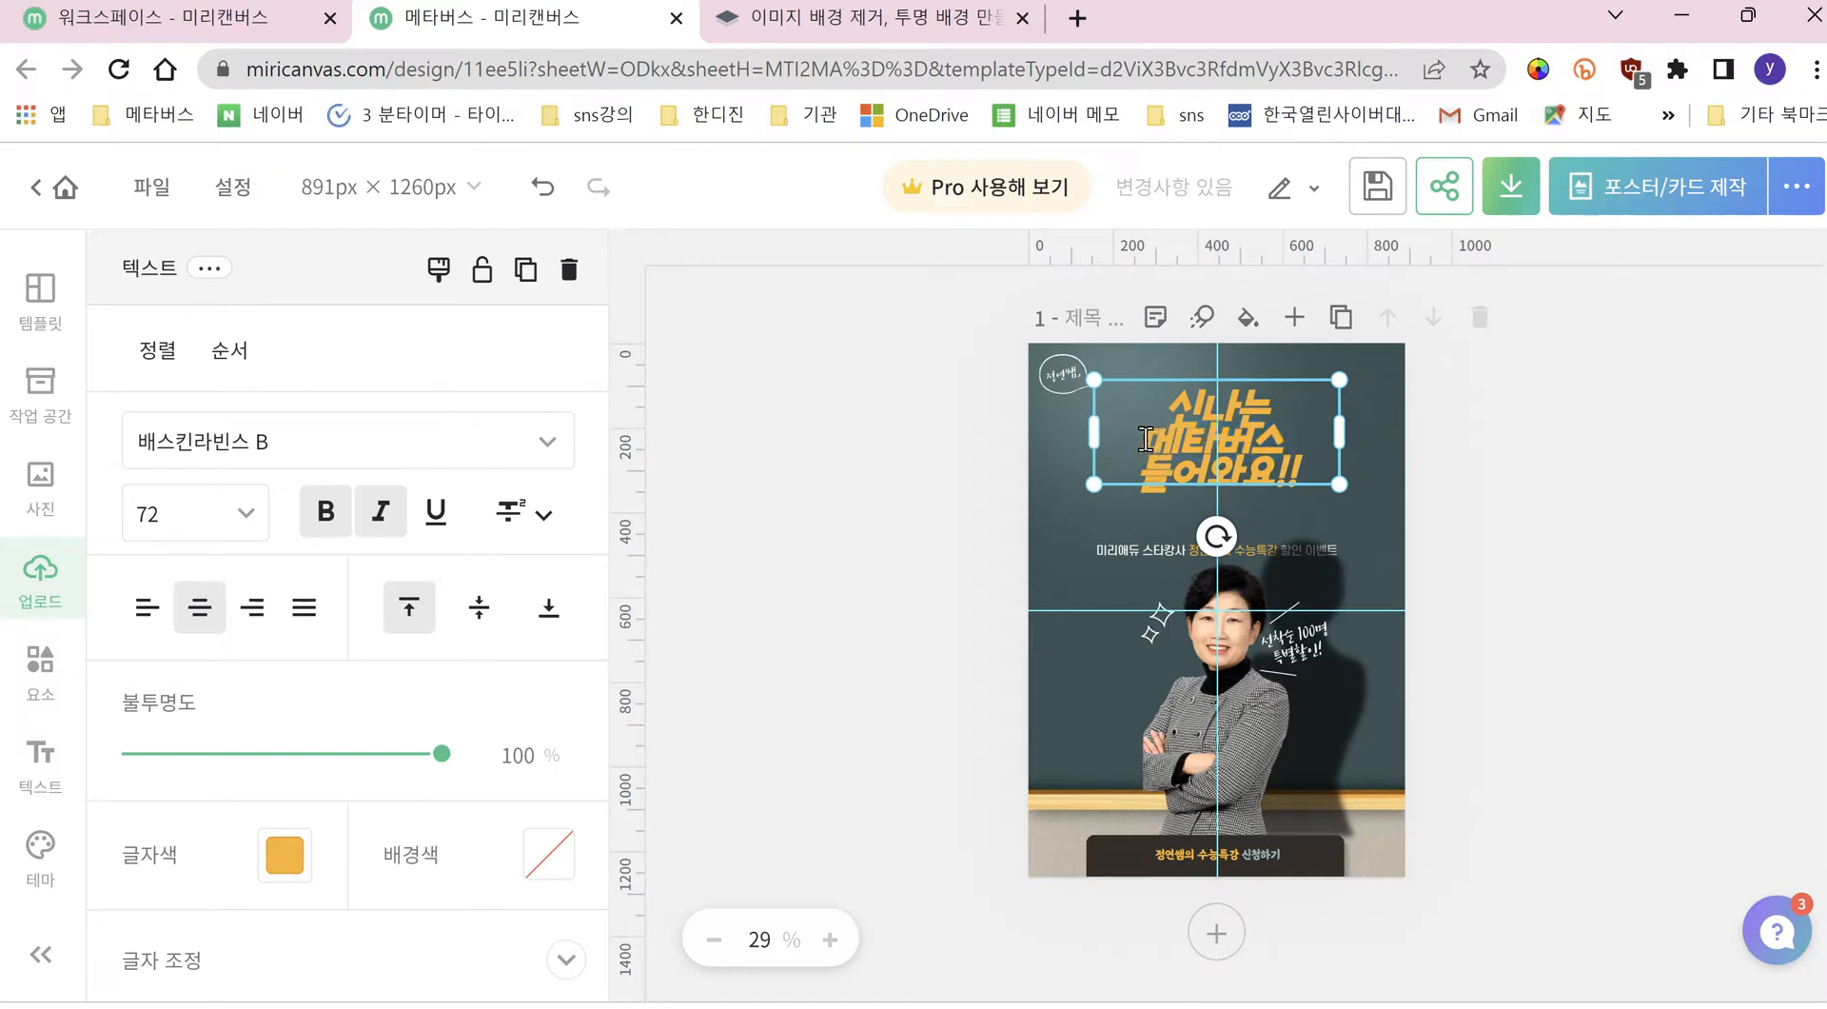
left_click_drag(1140, 438, 1289, 435)
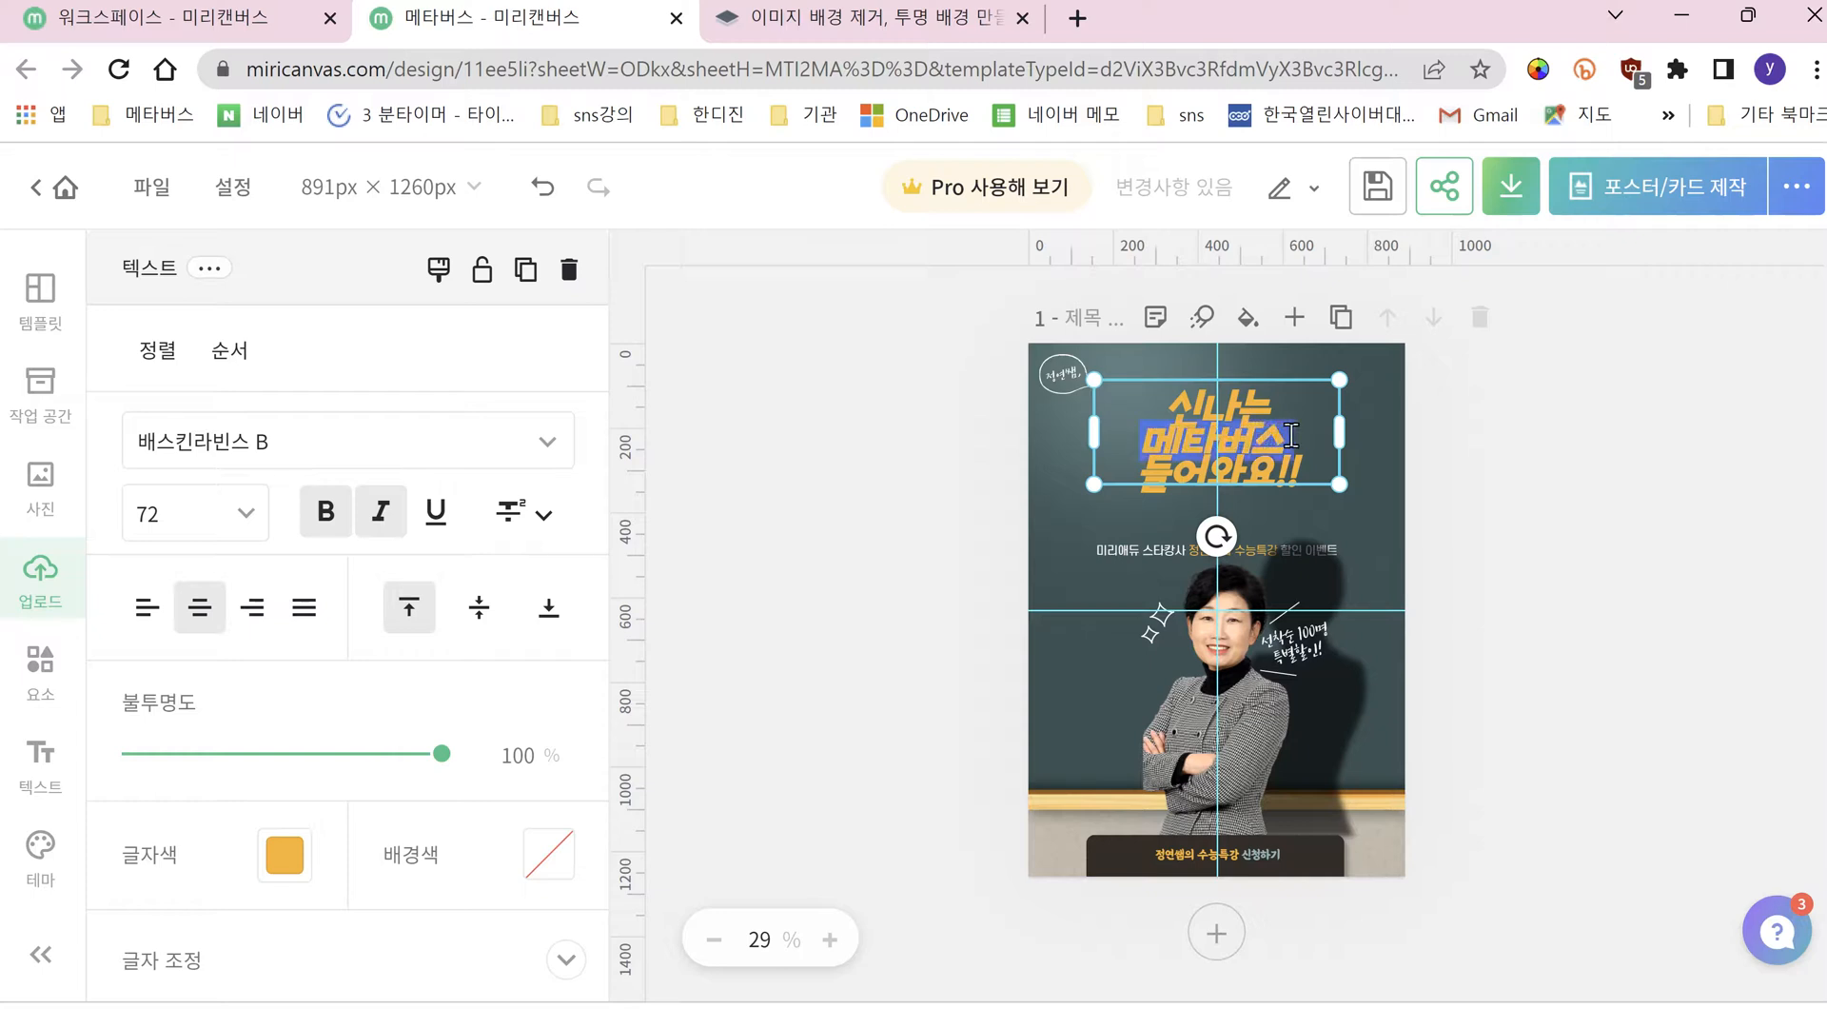
left_click(284, 859)
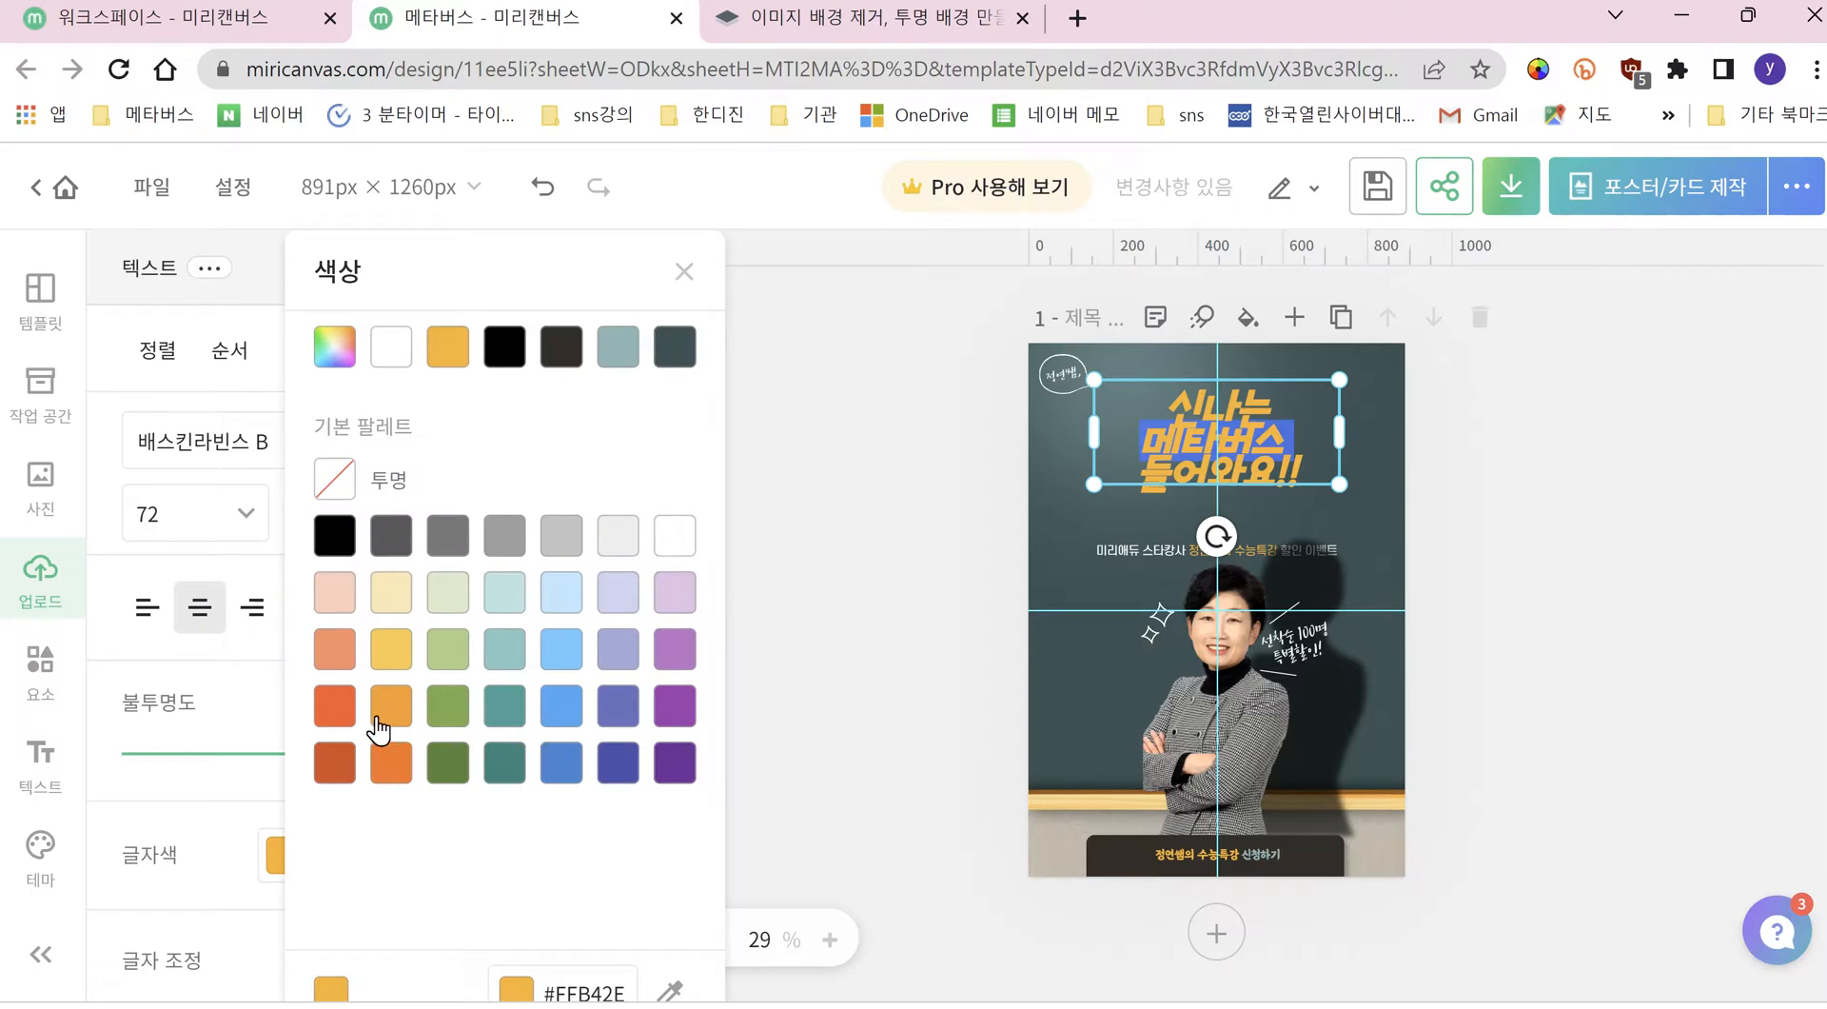
left_click(568, 715)
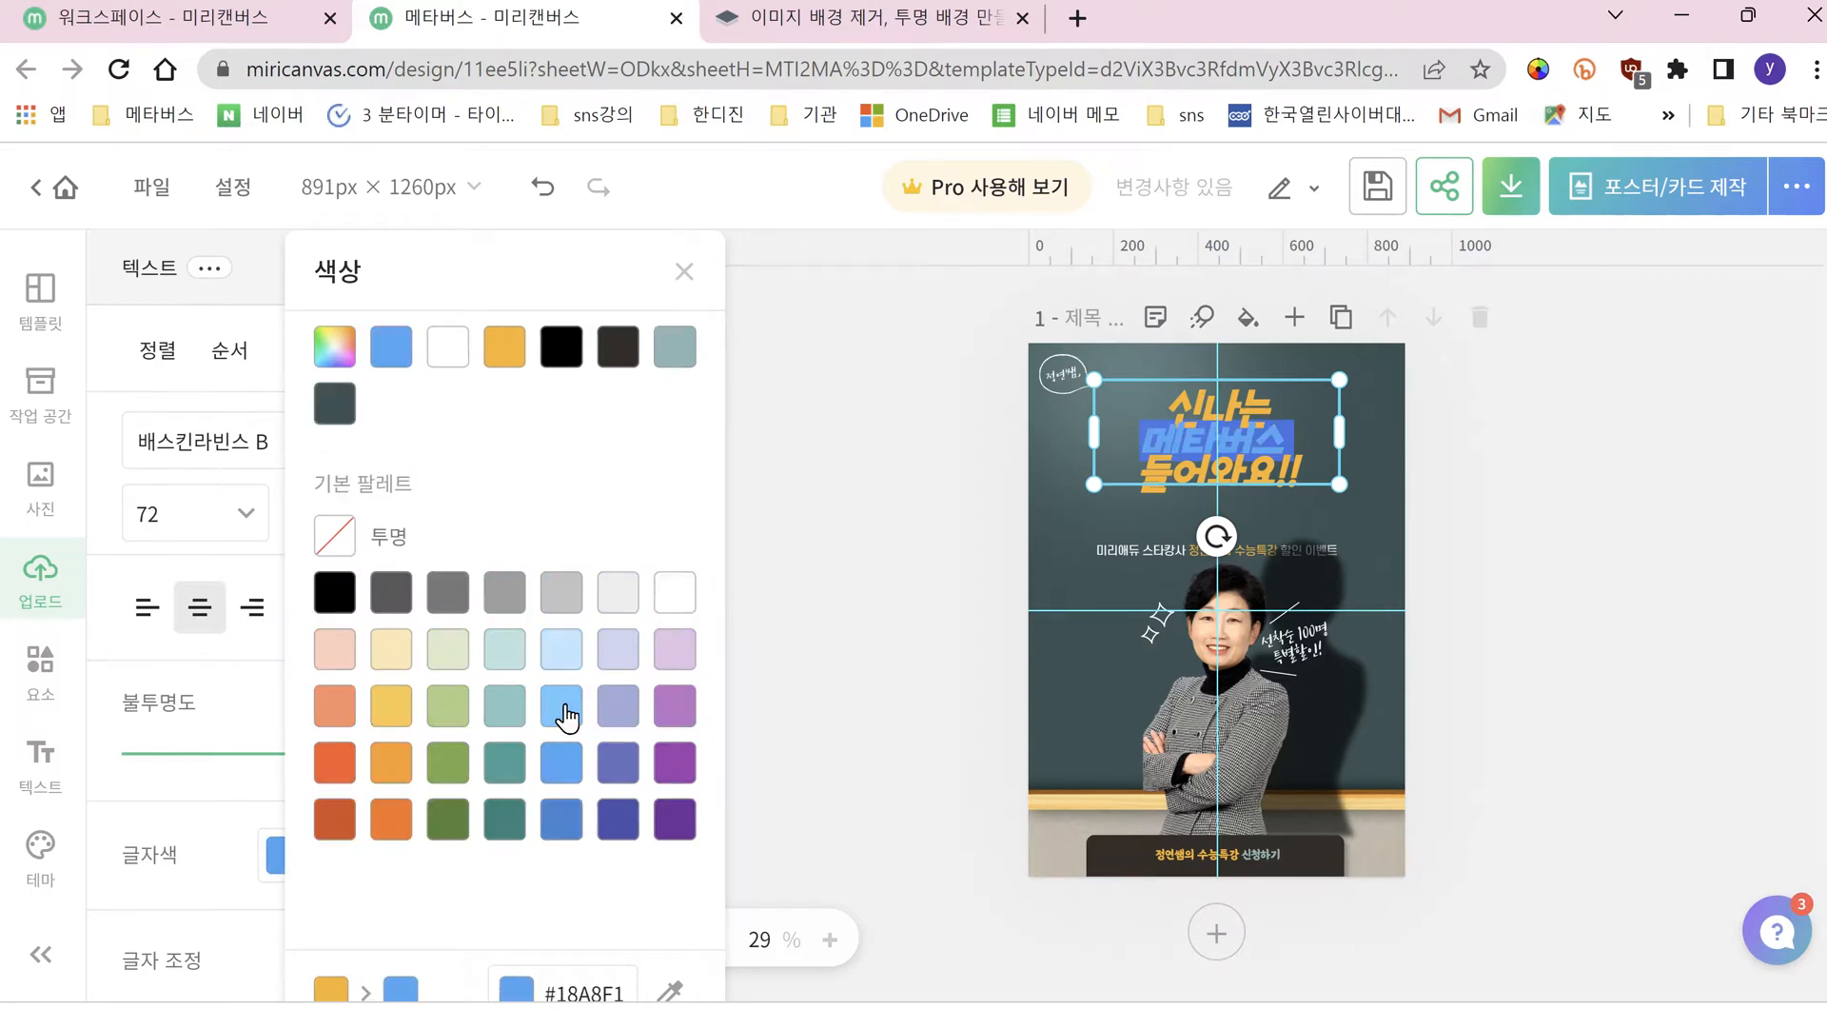
left_click(788, 677)
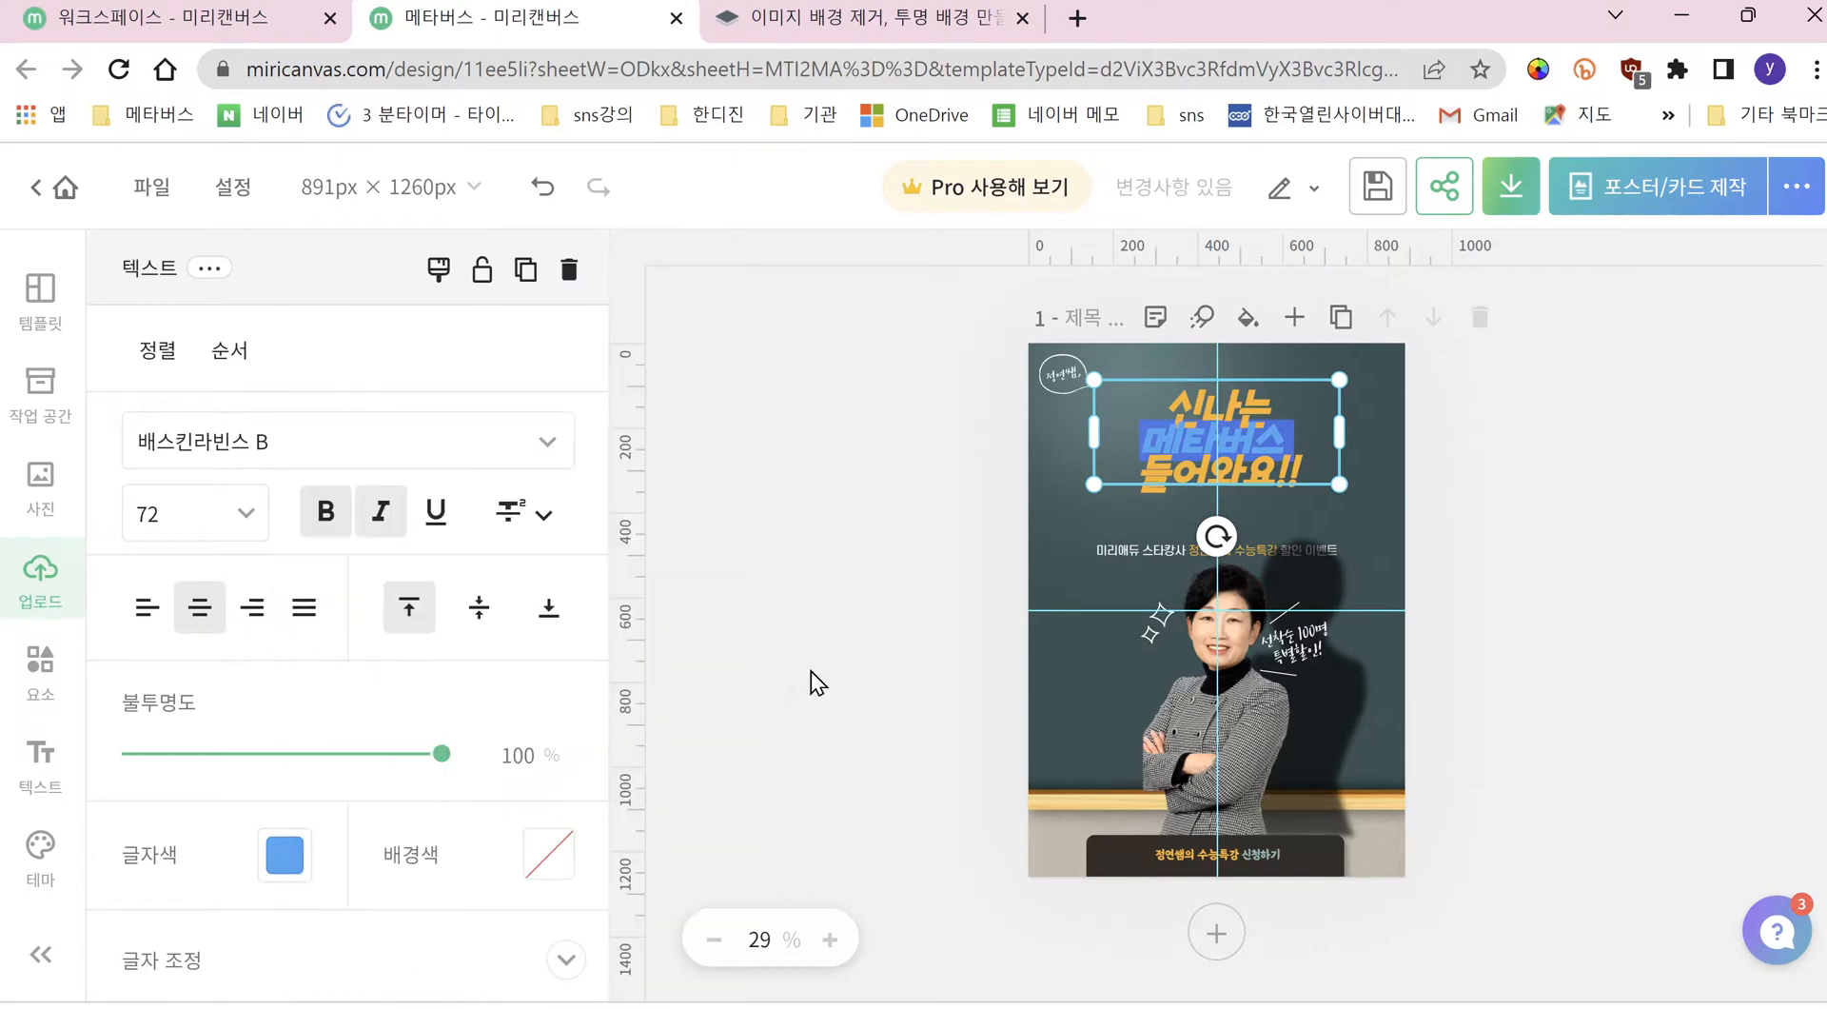
left_click(1570, 609)
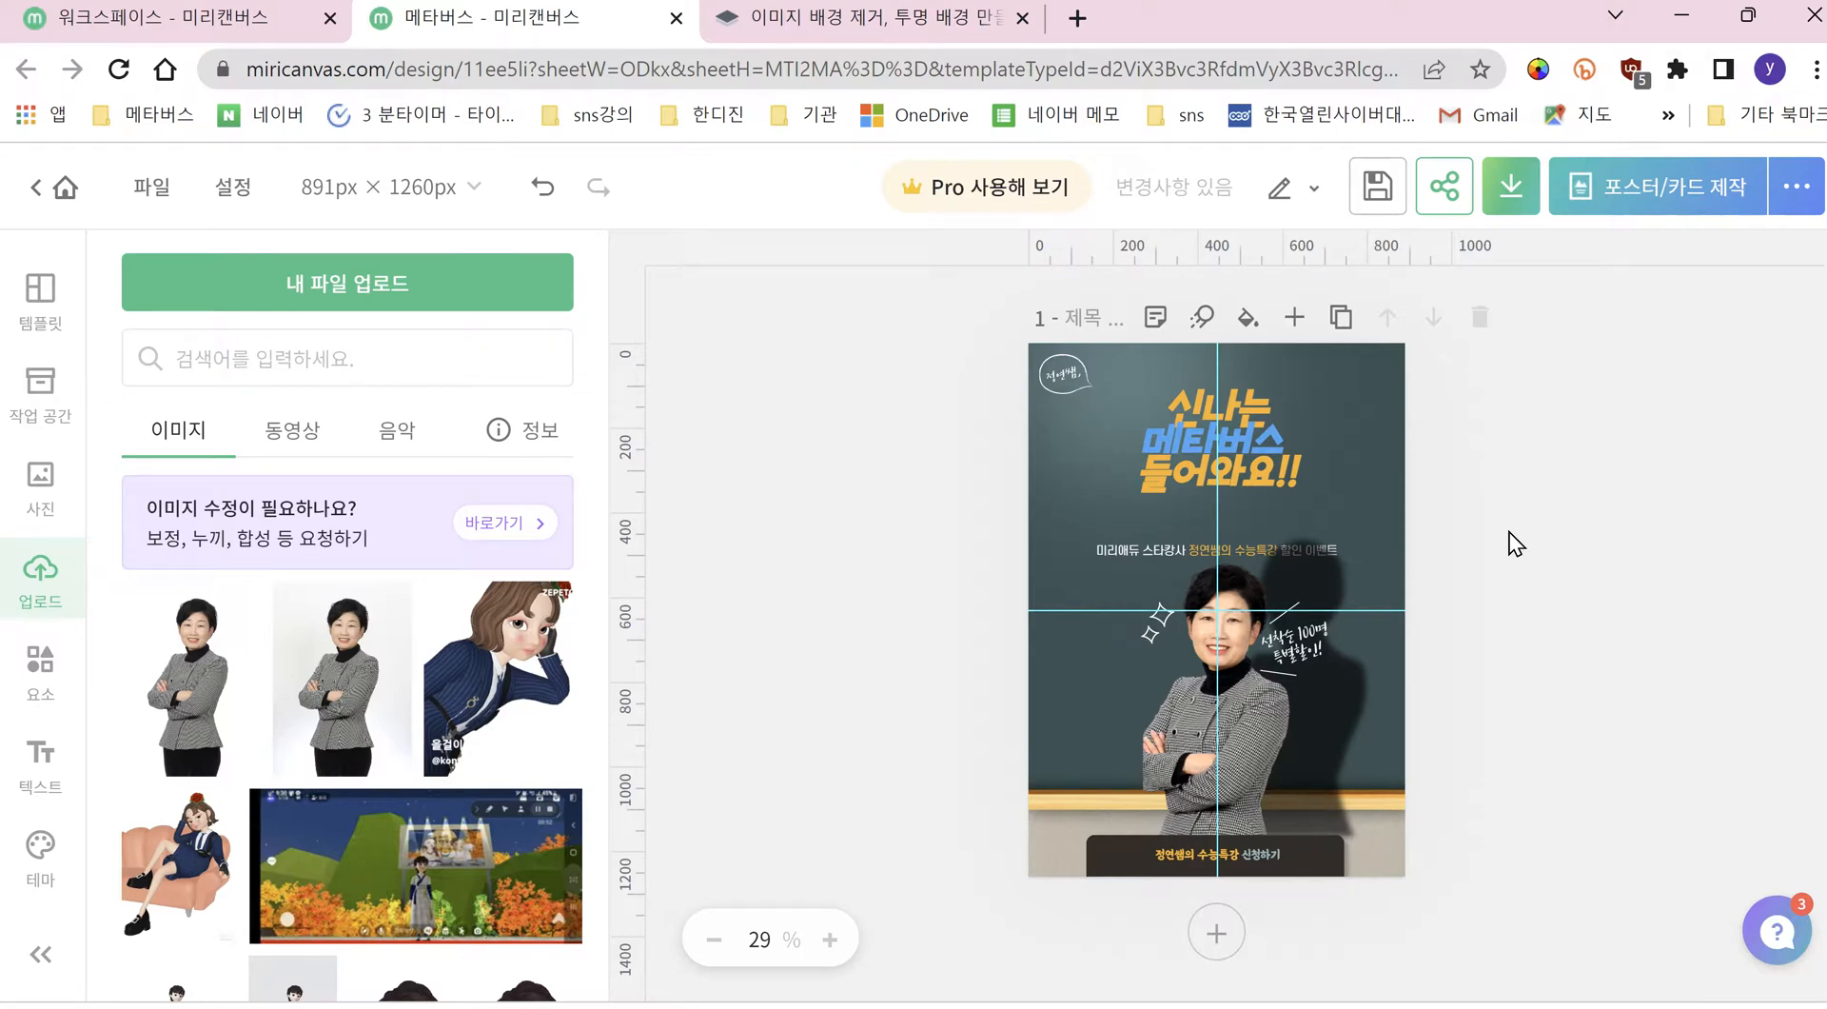
Step: Move the headline slightly down so it sits just above the subtitle line
left_click(1075, 385)
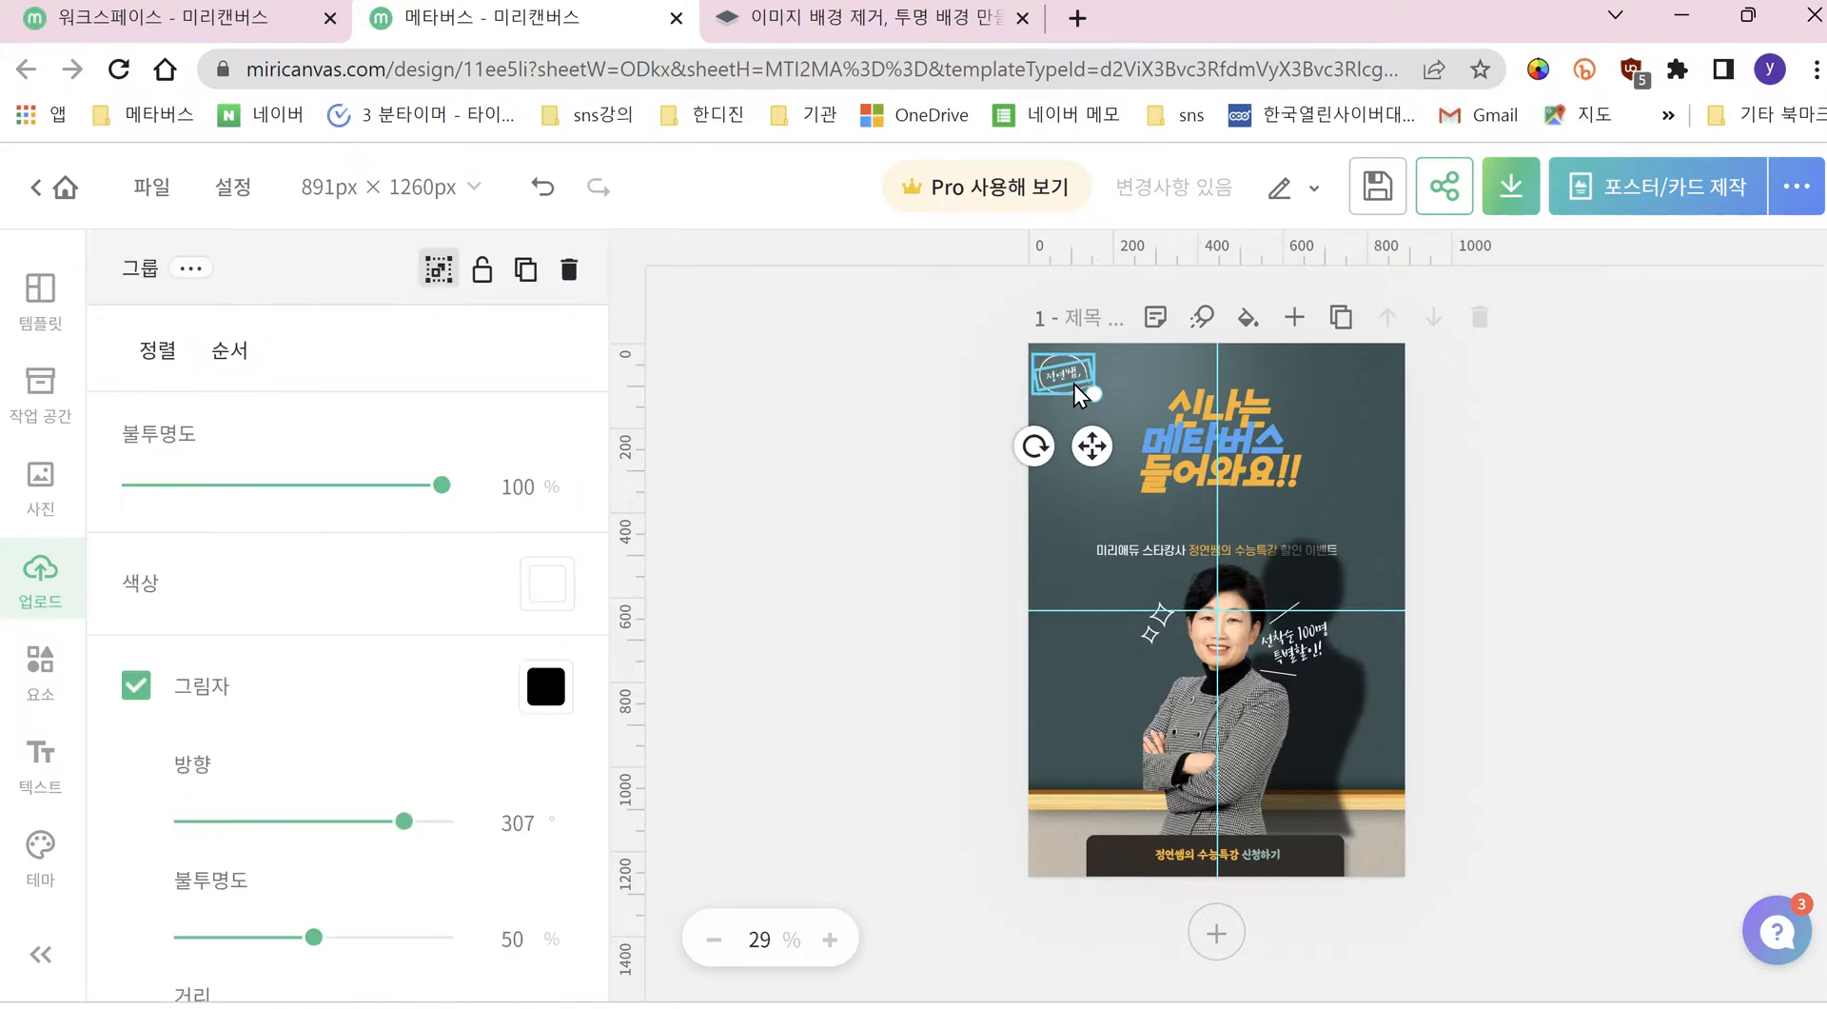
mouse_move(1222, 438)
left_mouse_down()
mouse_move(1265, 416)
mouse_move(1237, 449)
mouse_move(1250, 469)
mouse_move(1255, 443)
mouse_move(1212, 466)
mouse_move(1254, 438)
mouse_move(1214, 493)
mouse_move(1229, 466)
left_mouse_up()
left_click(1522, 443)
left_click(1238, 467)
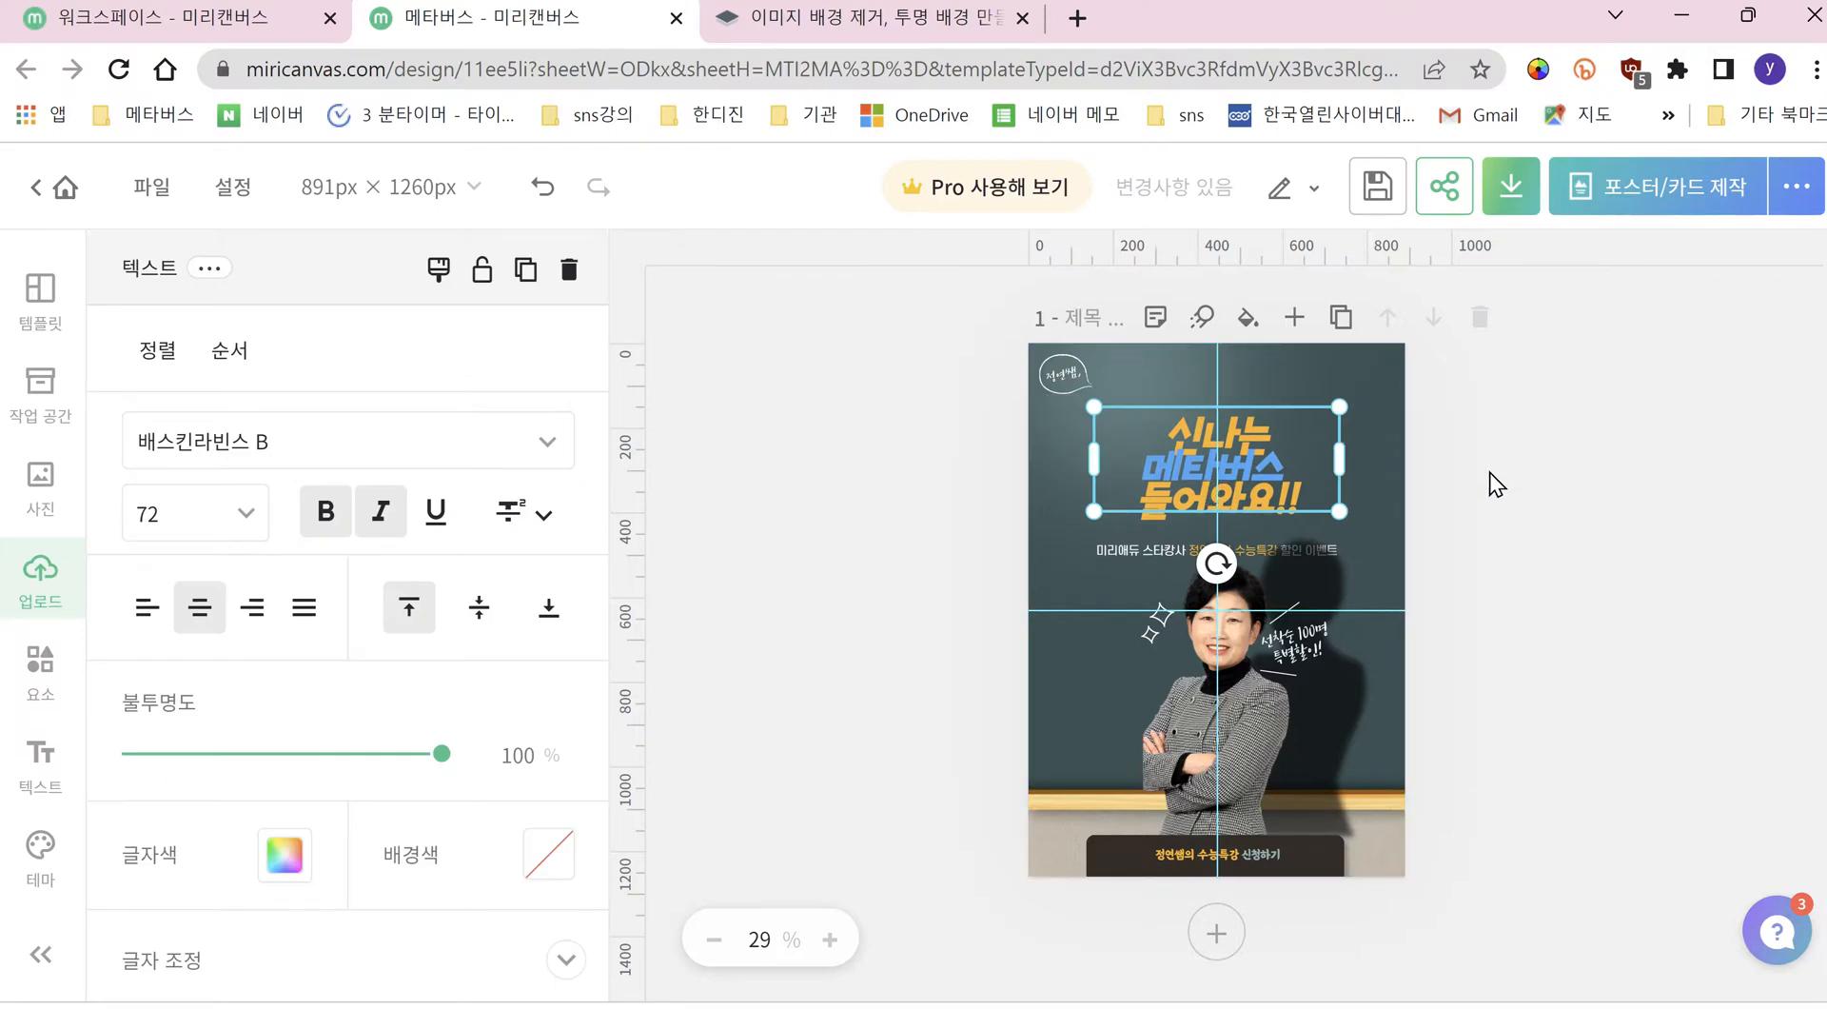
left_click(1547, 481)
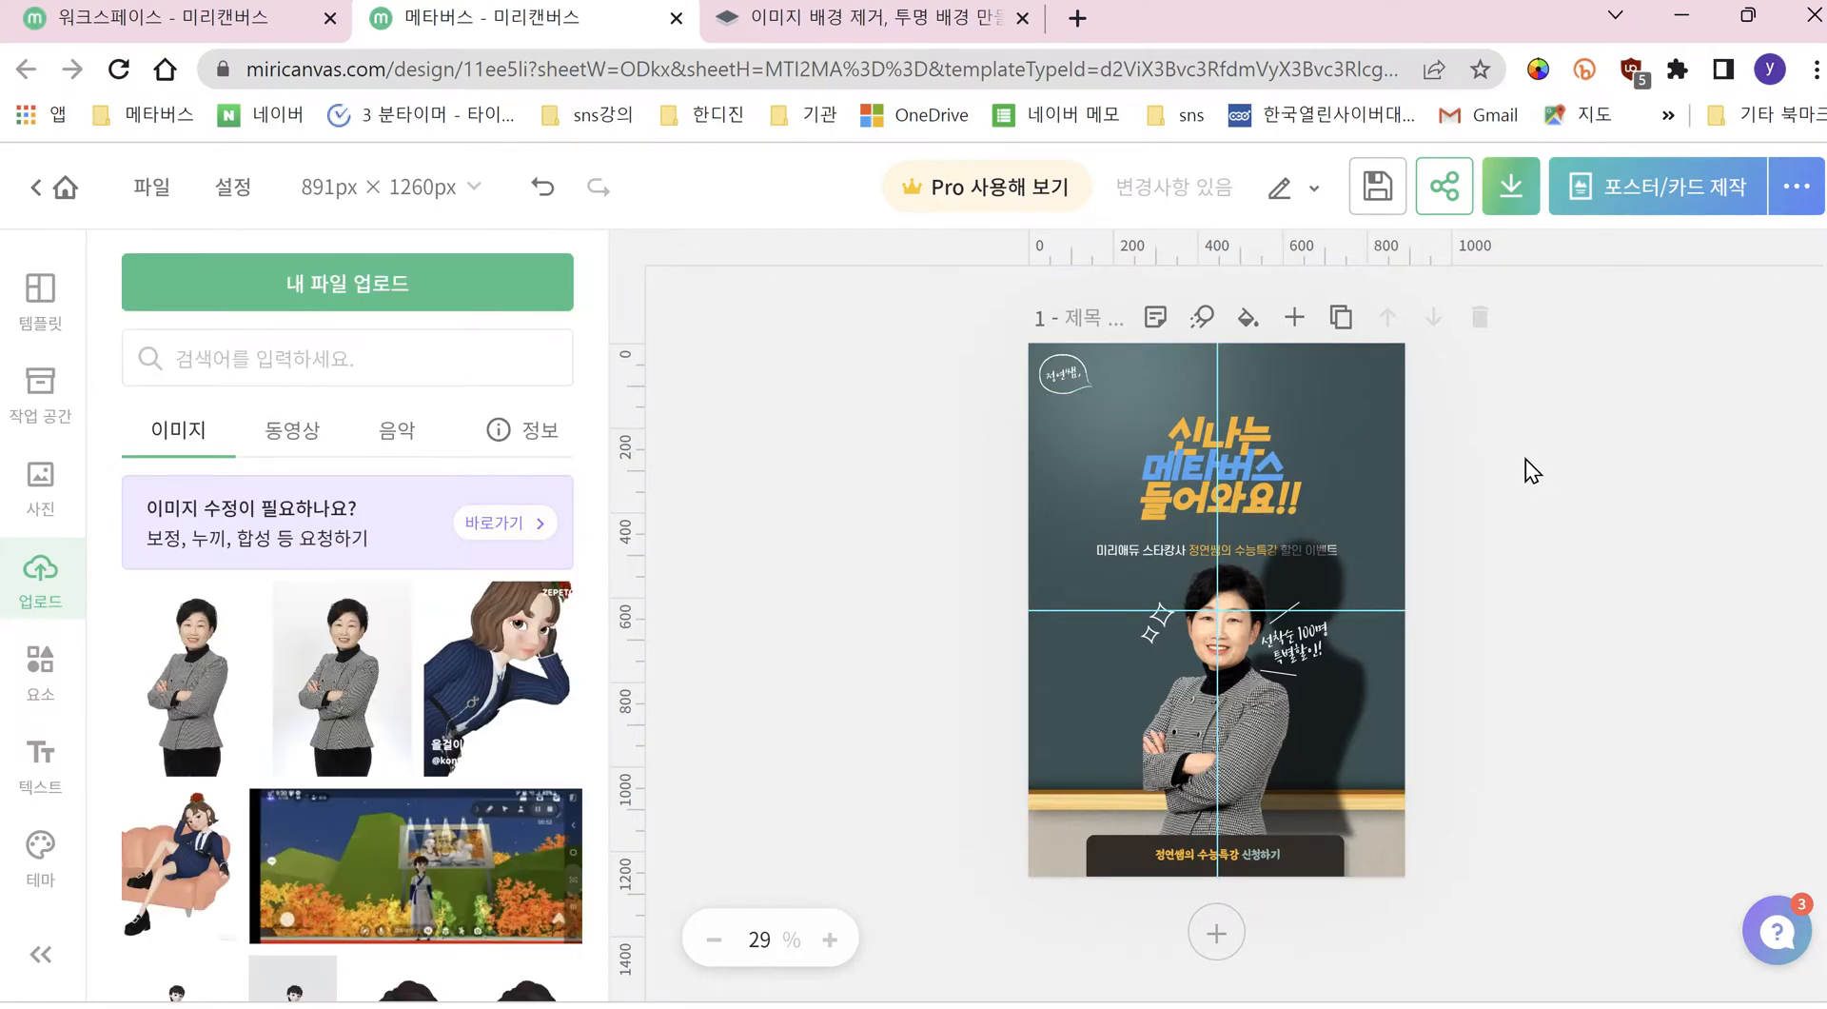
left_click(1175, 490)
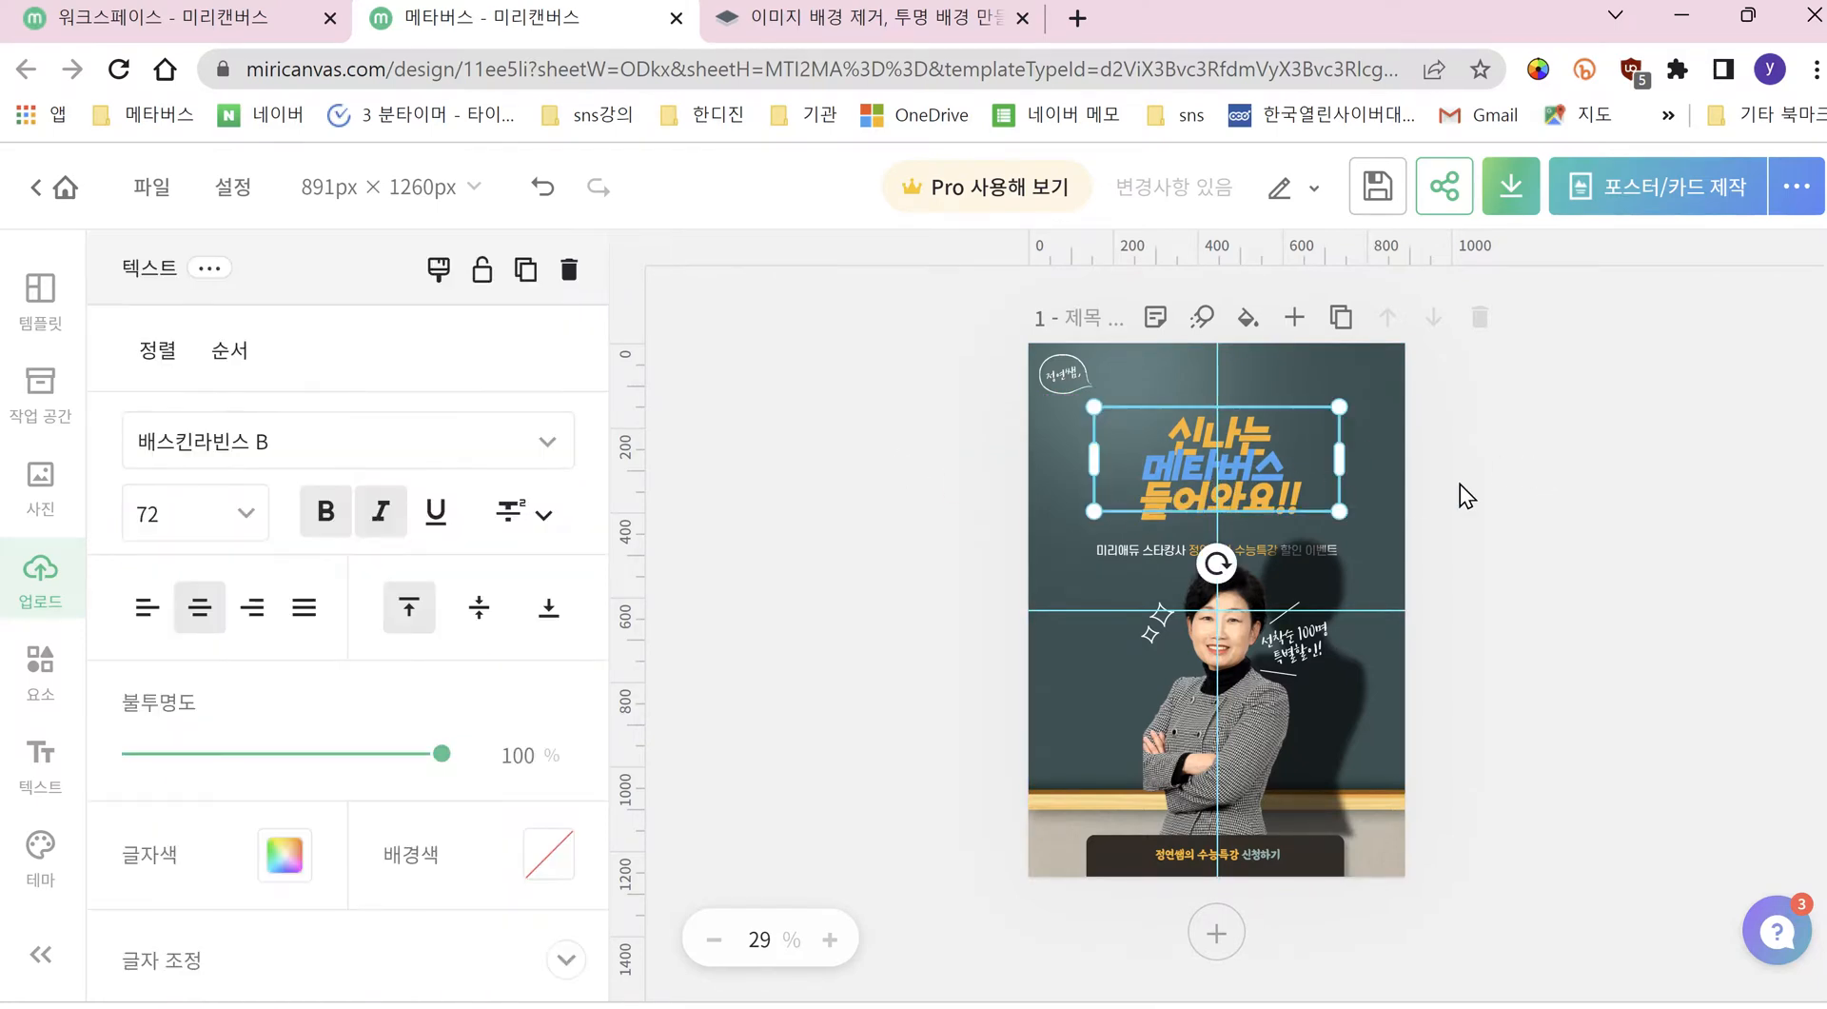
left_click(859, 478)
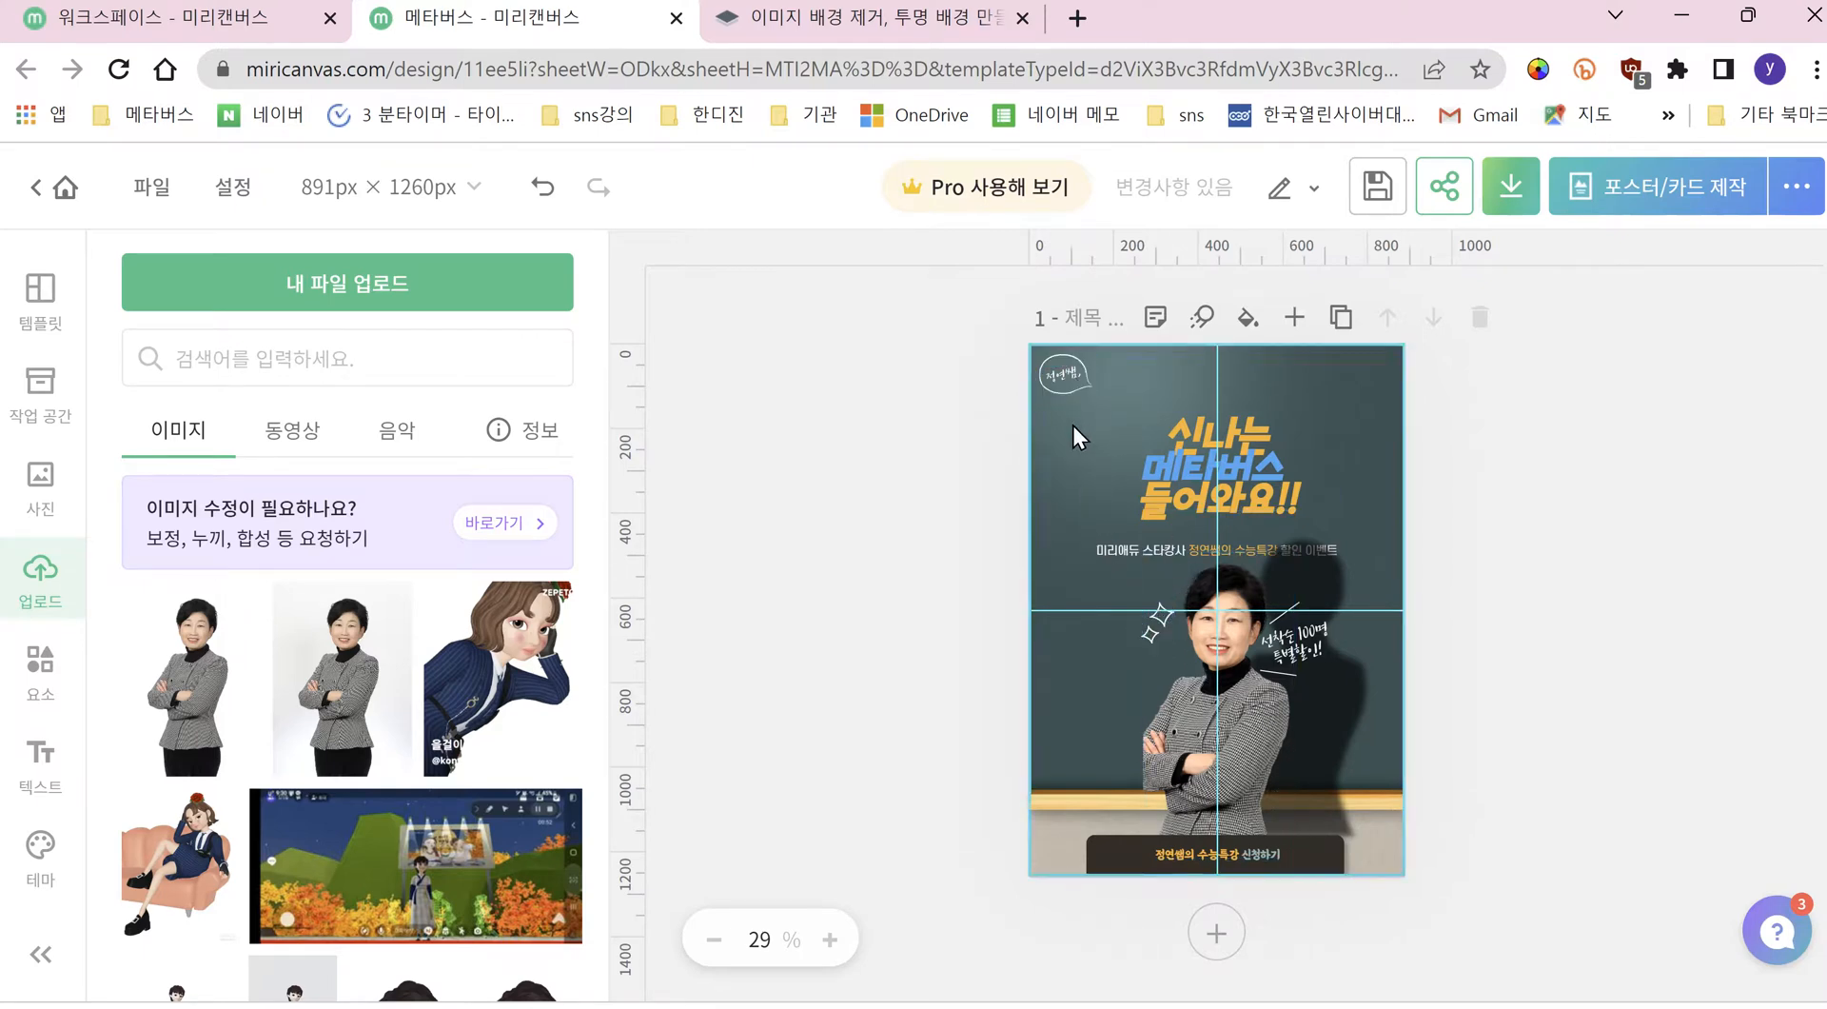
left_click(1070, 391)
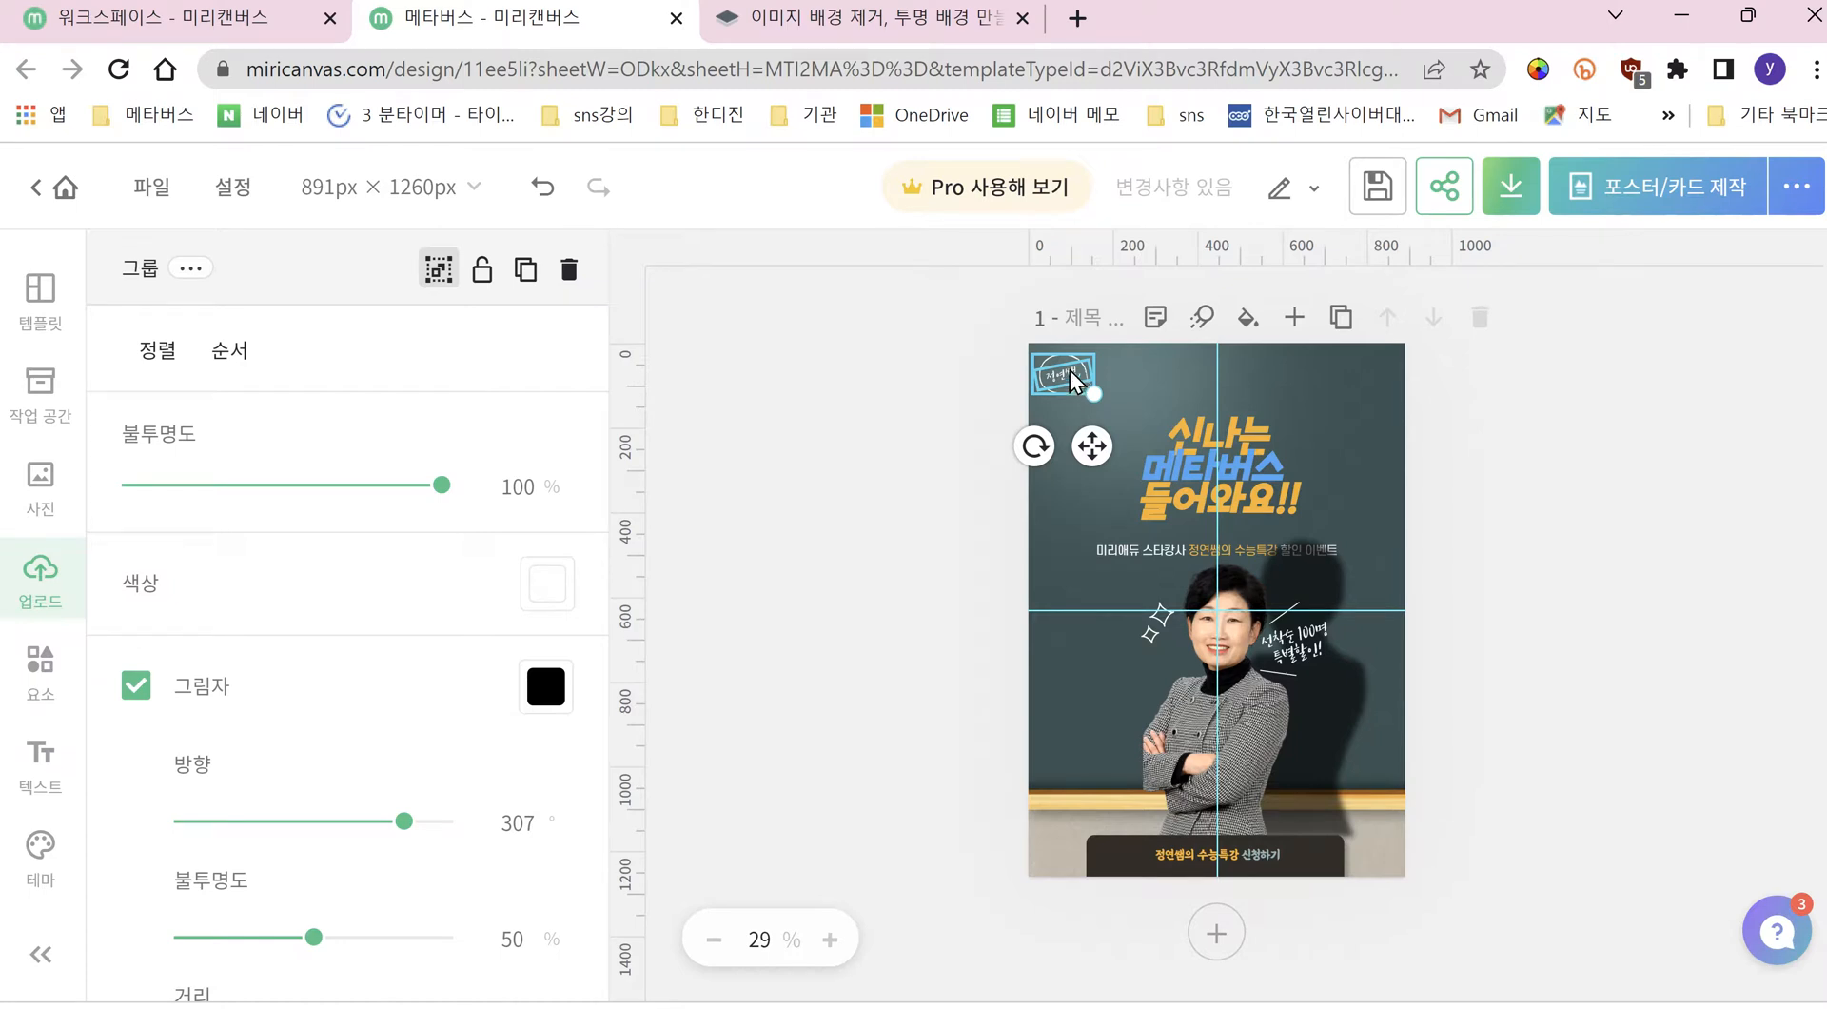
left_click(1307, 550)
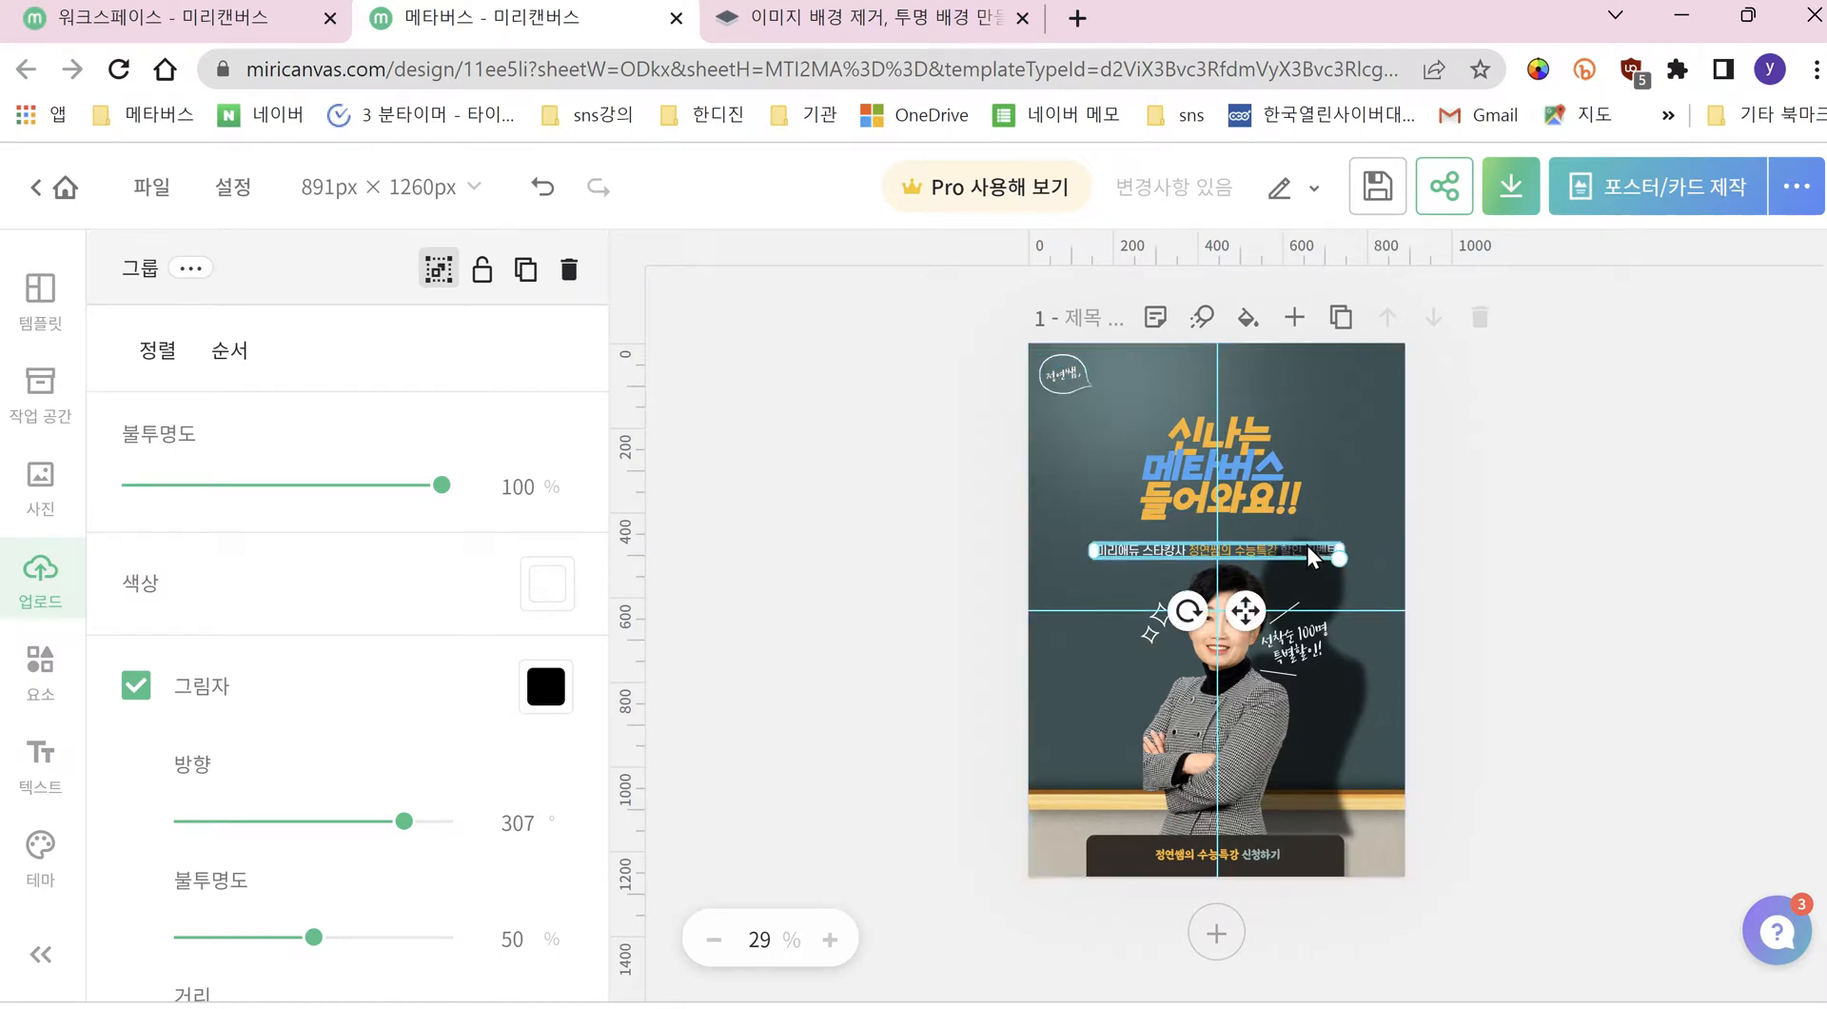
left_click(1307, 545)
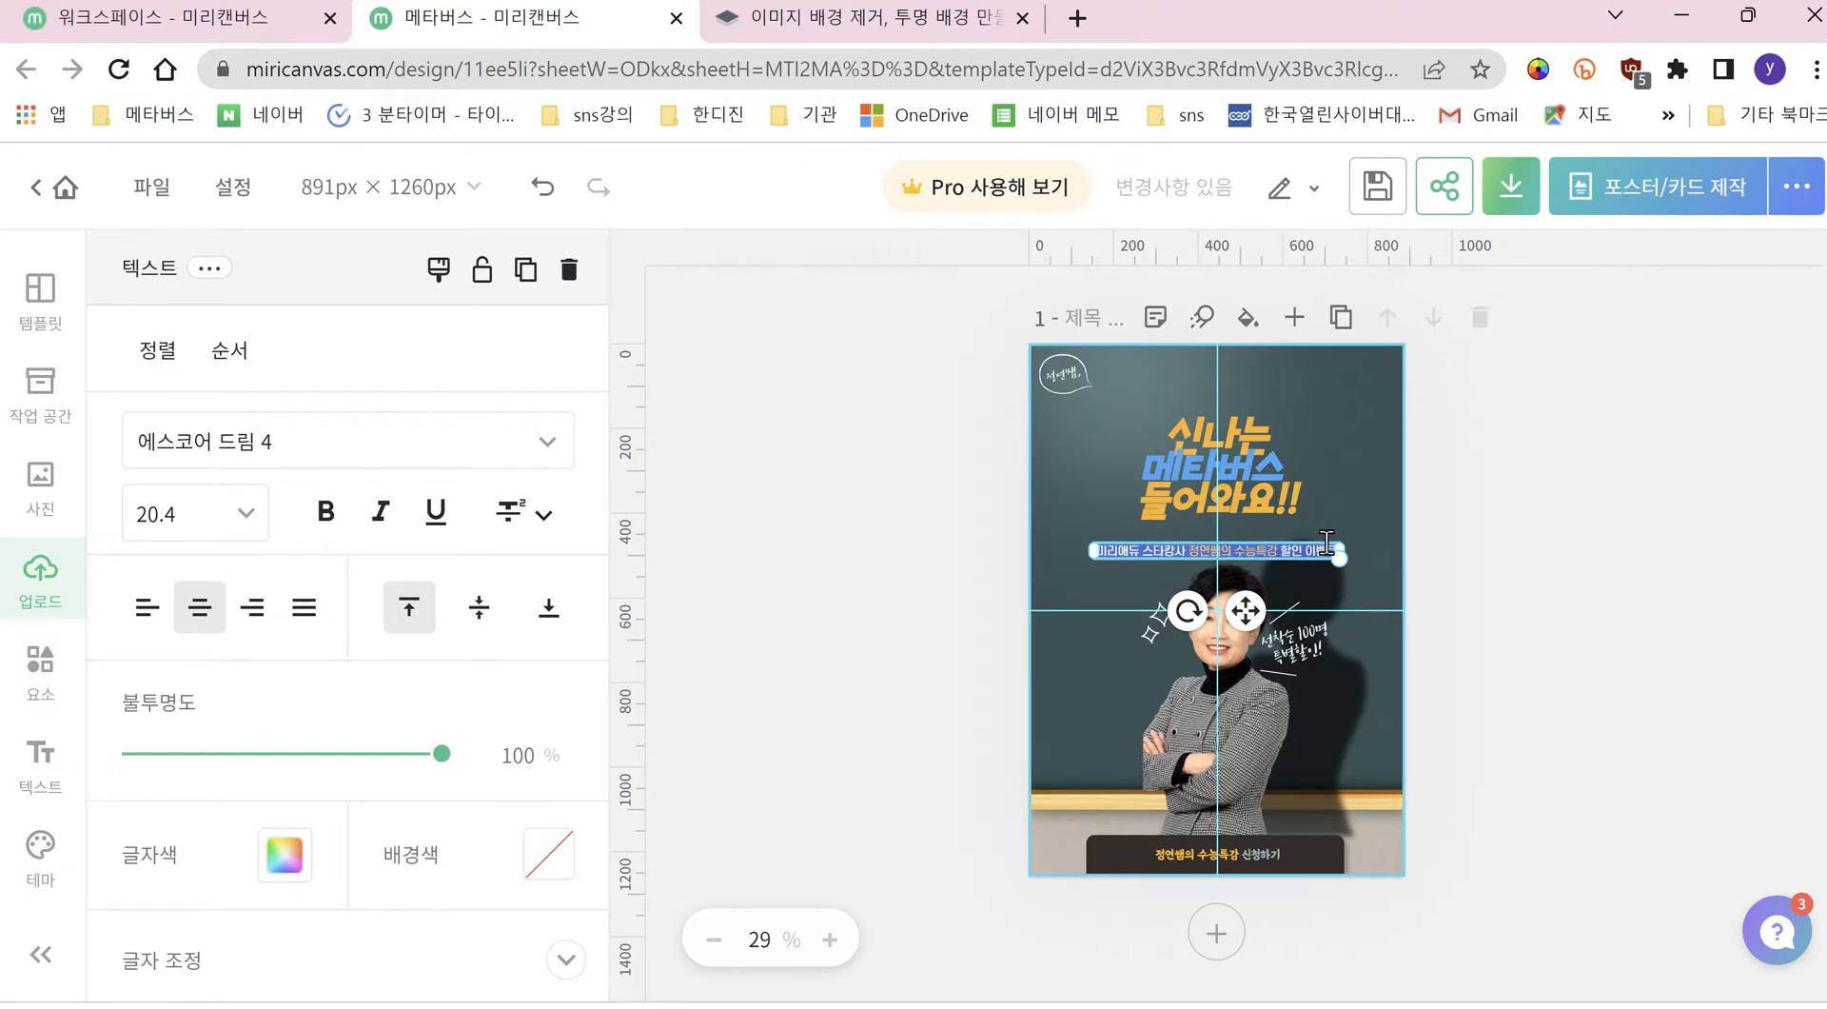
left_click(1539, 659)
left_click(1305, 649)
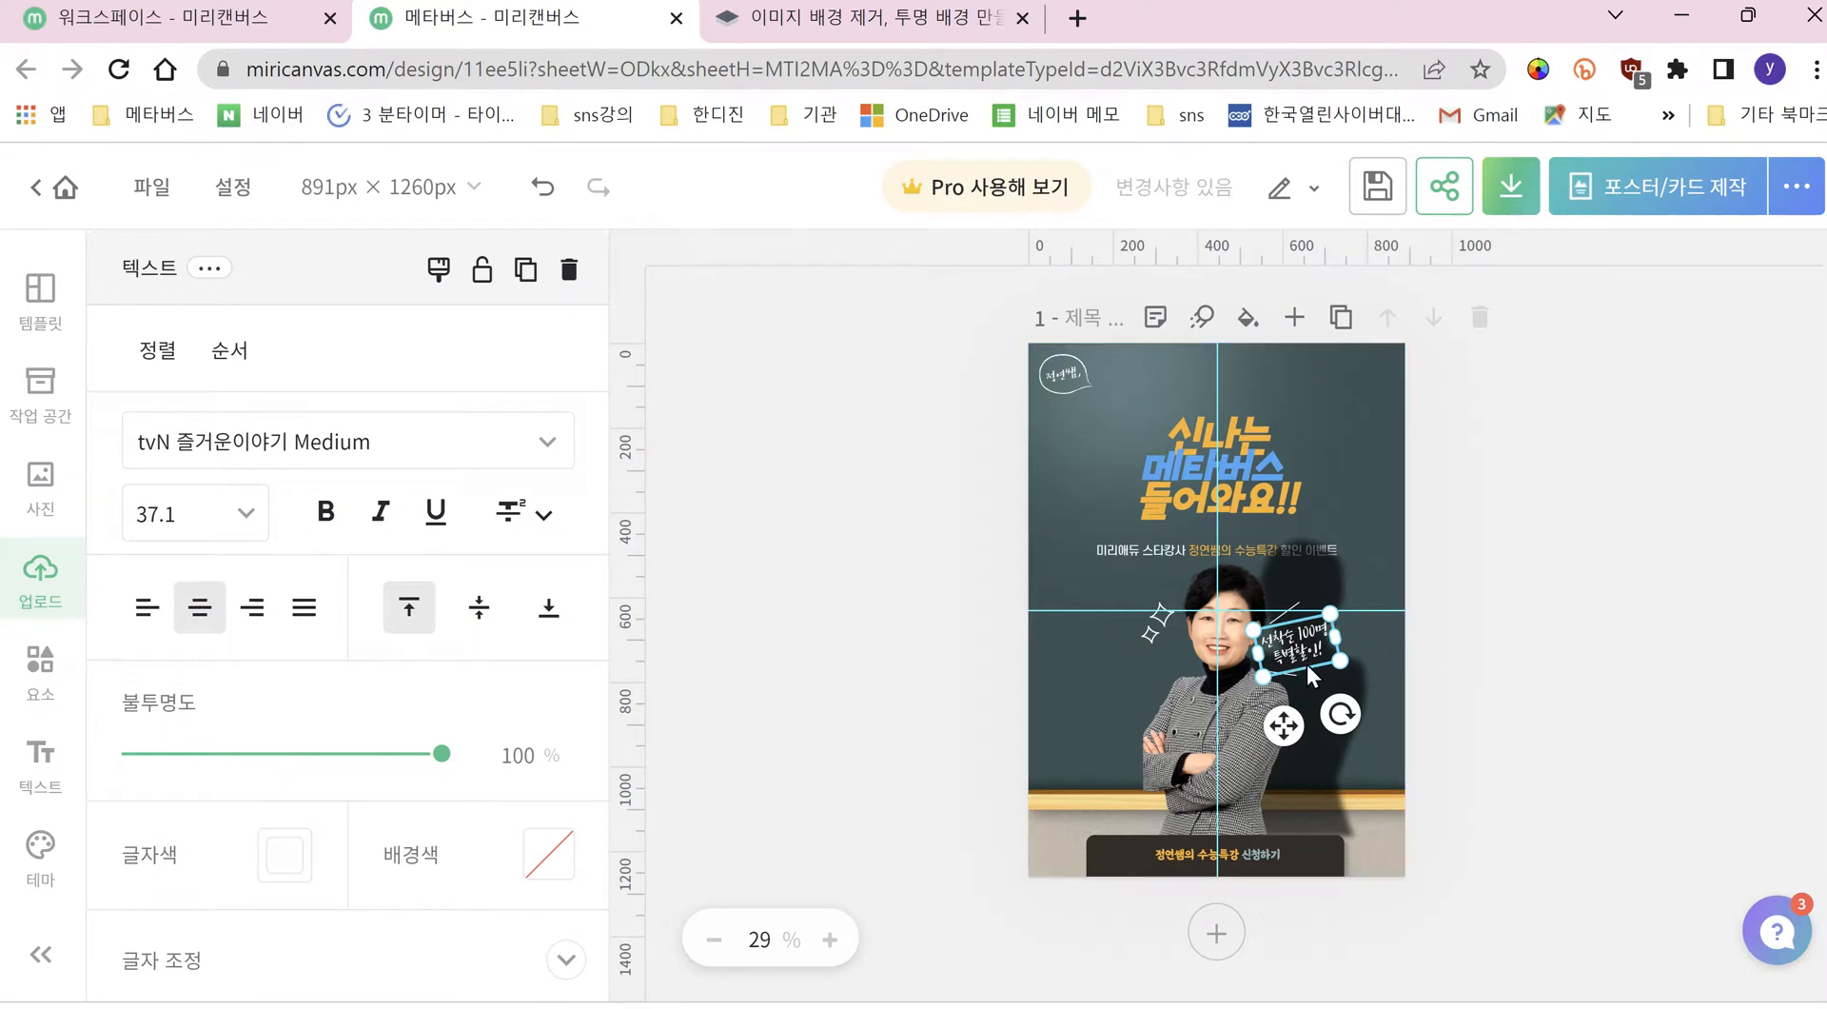
left_click(569, 270)
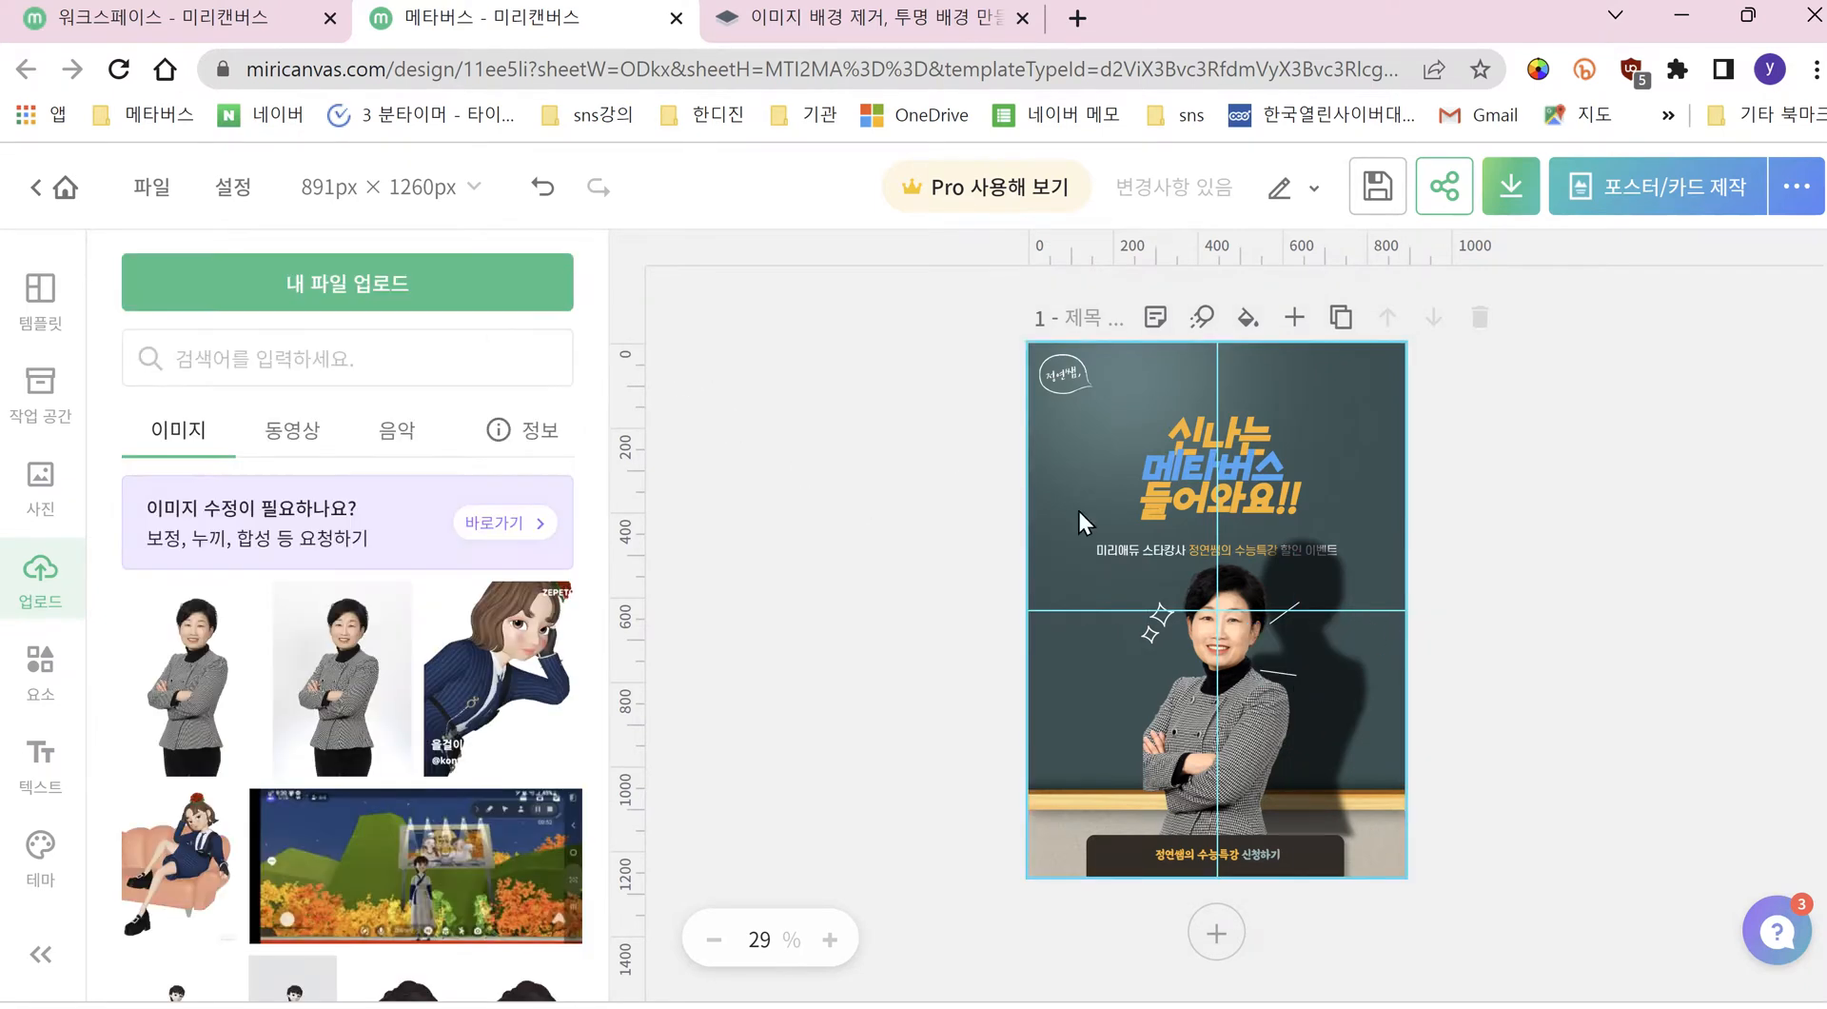
left_click(550, 190)
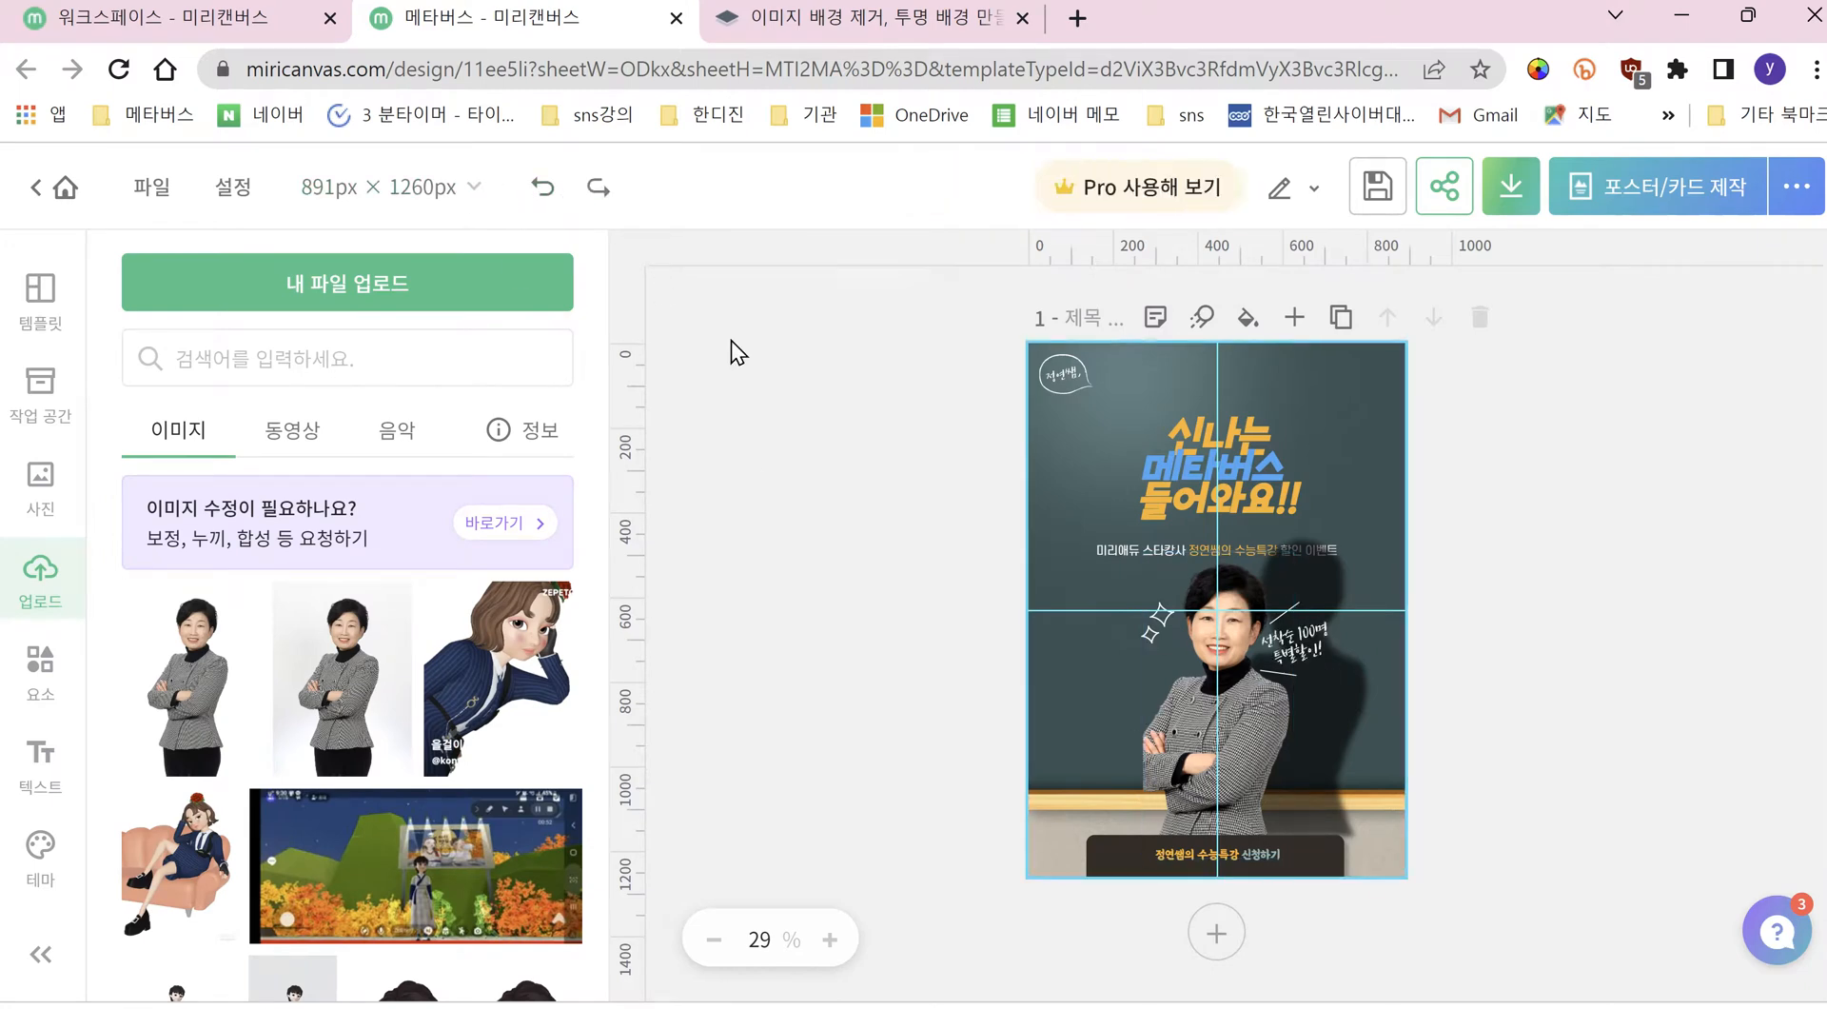
Step: Delete the handwritten 선착순 100명 특별할인!! note beside the woman's shoulder
left_click(1285, 644)
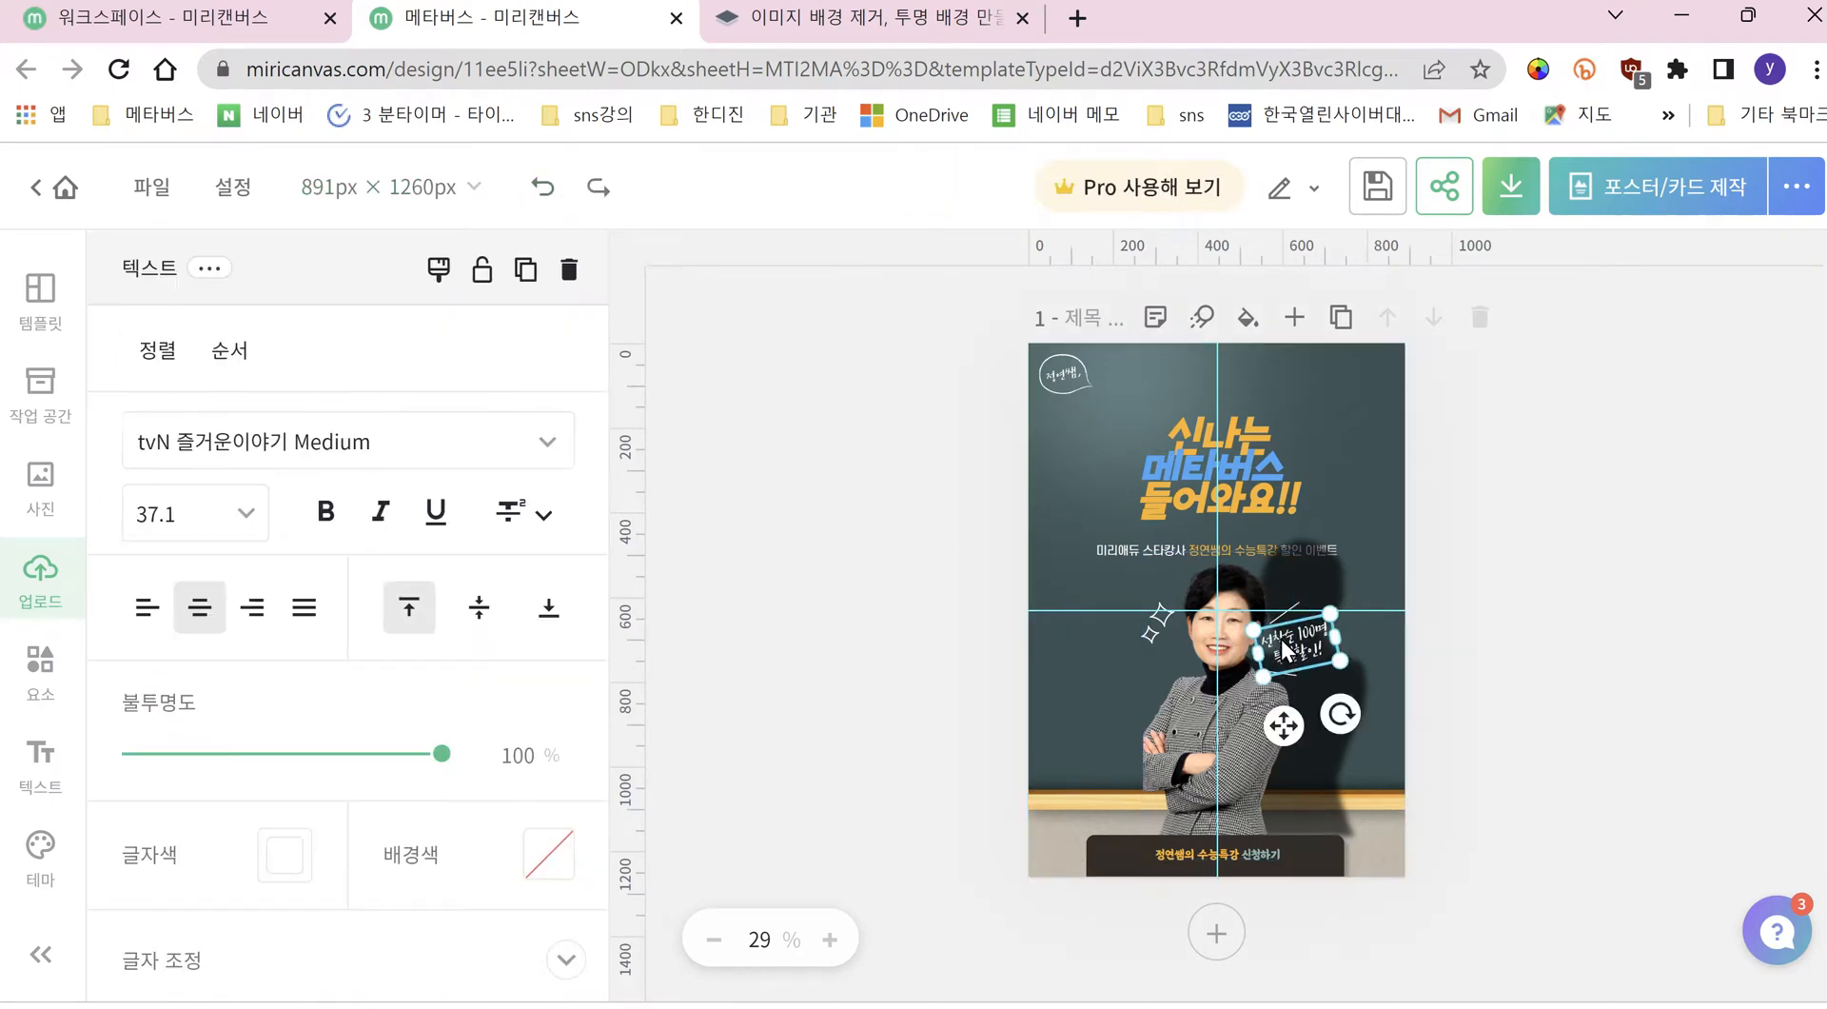
left_click(570, 271)
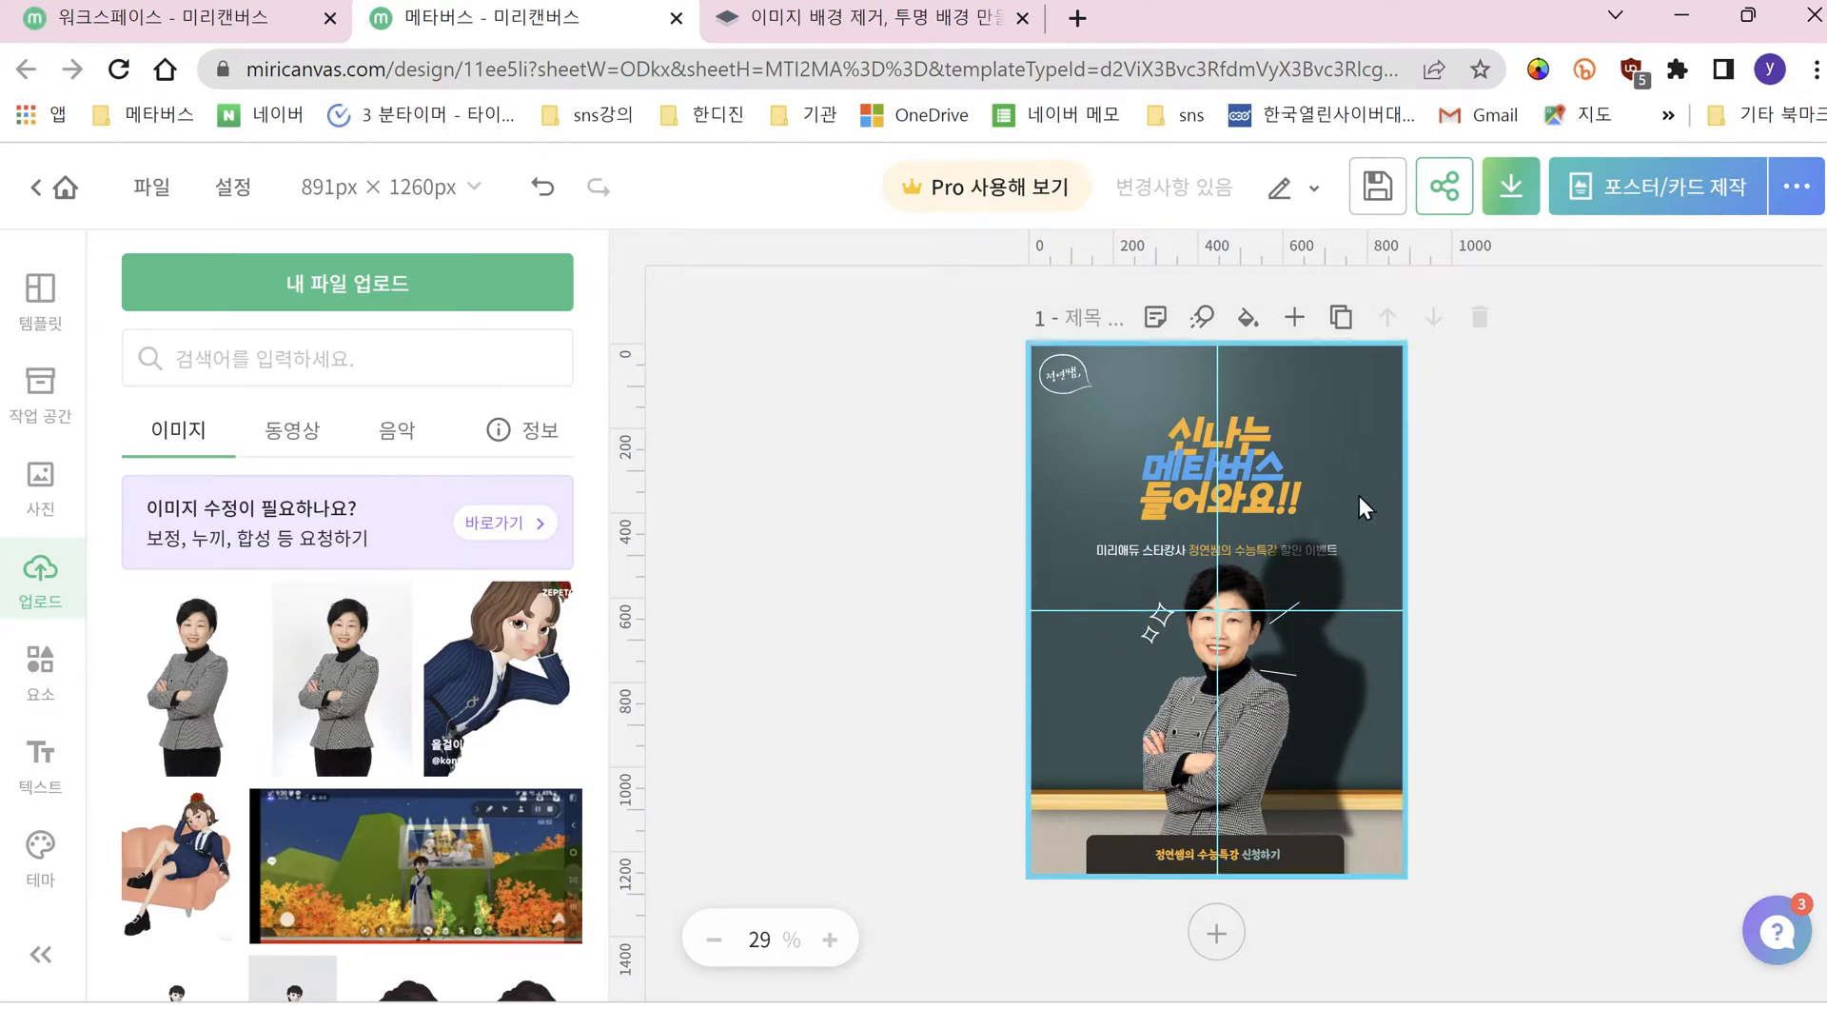
Step: Open the chalkboard background photo for editing and look through its filter, mask and keyword options
left_click(1355, 375)
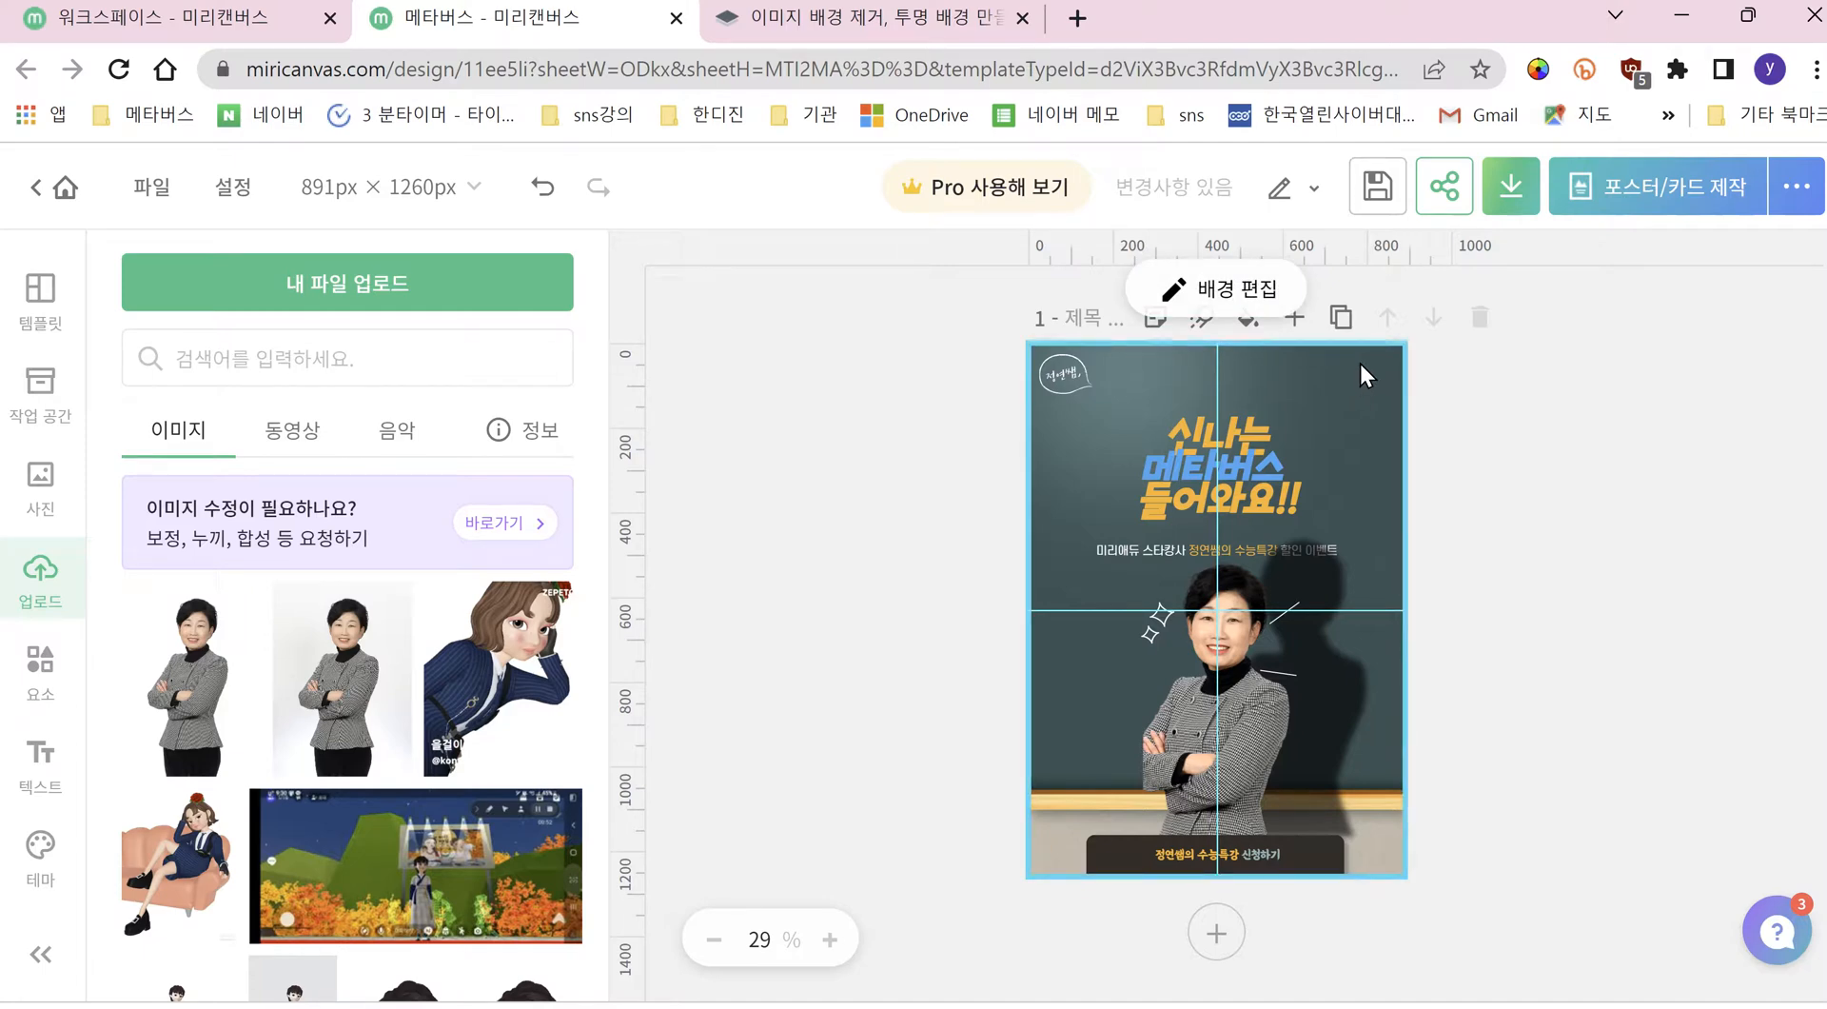
left_click(1254, 310)
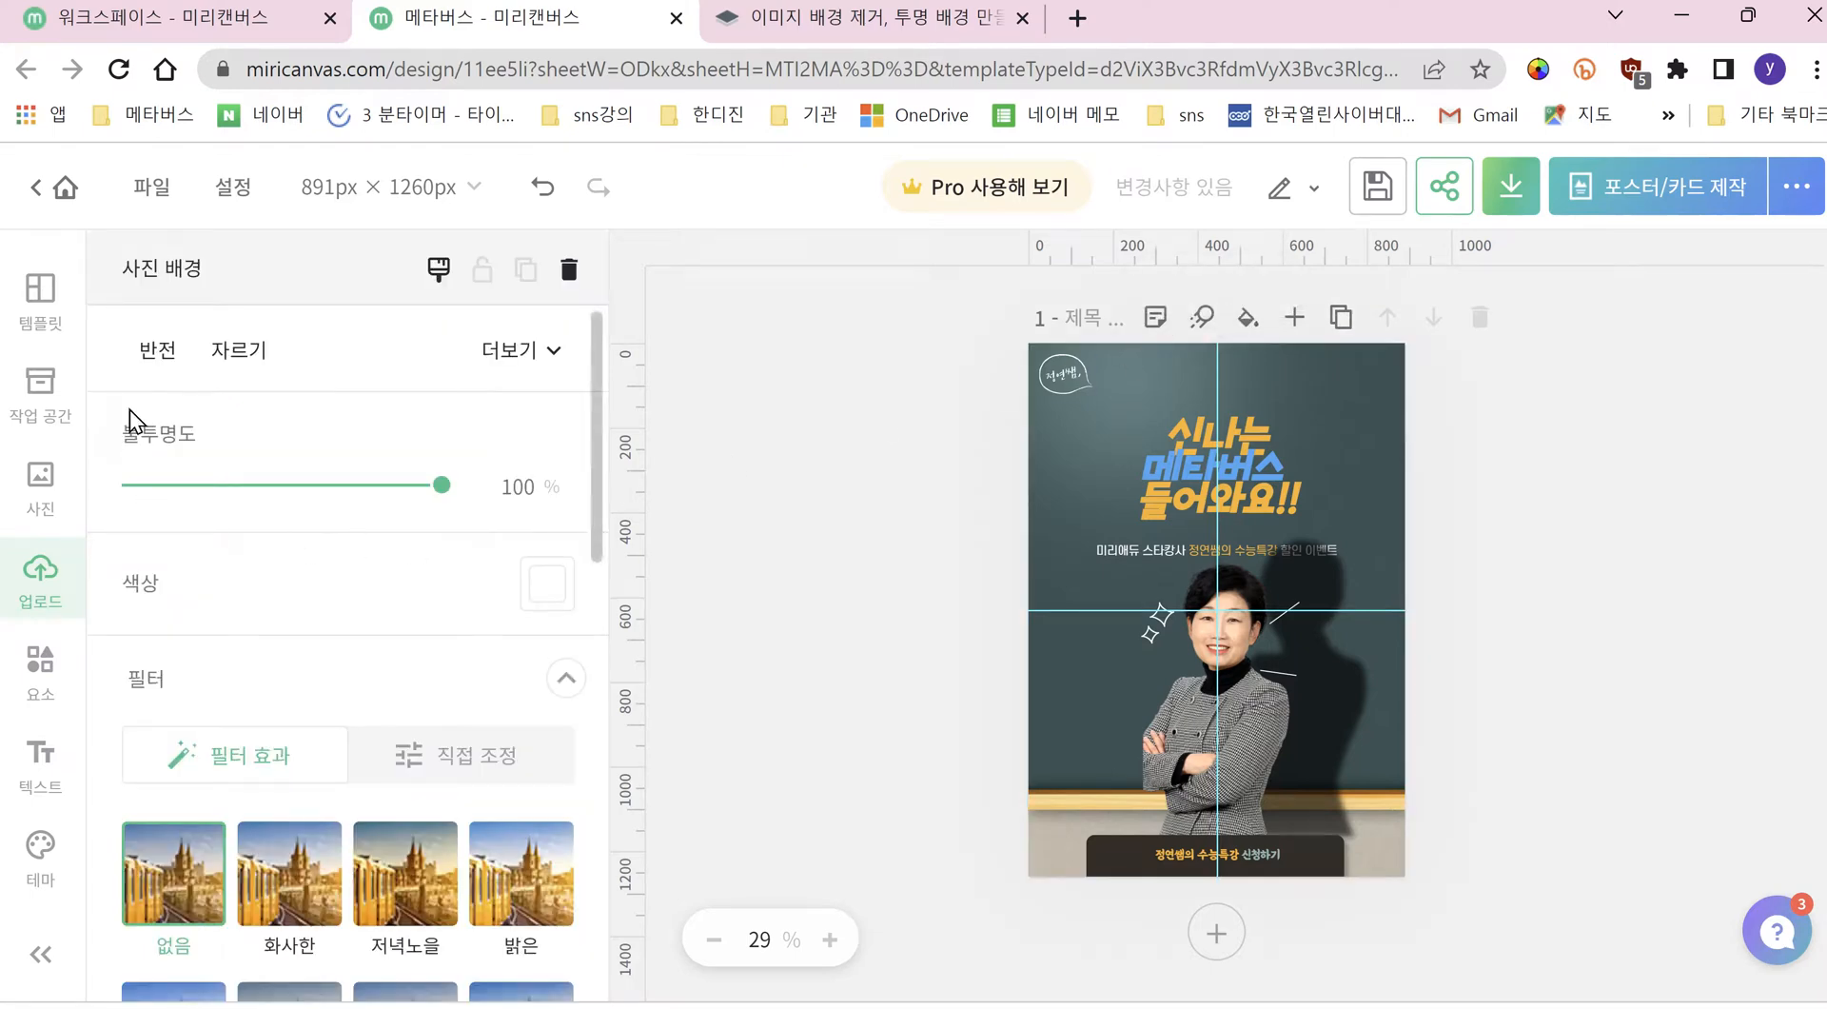
scroll(357, 701, "down", 6)
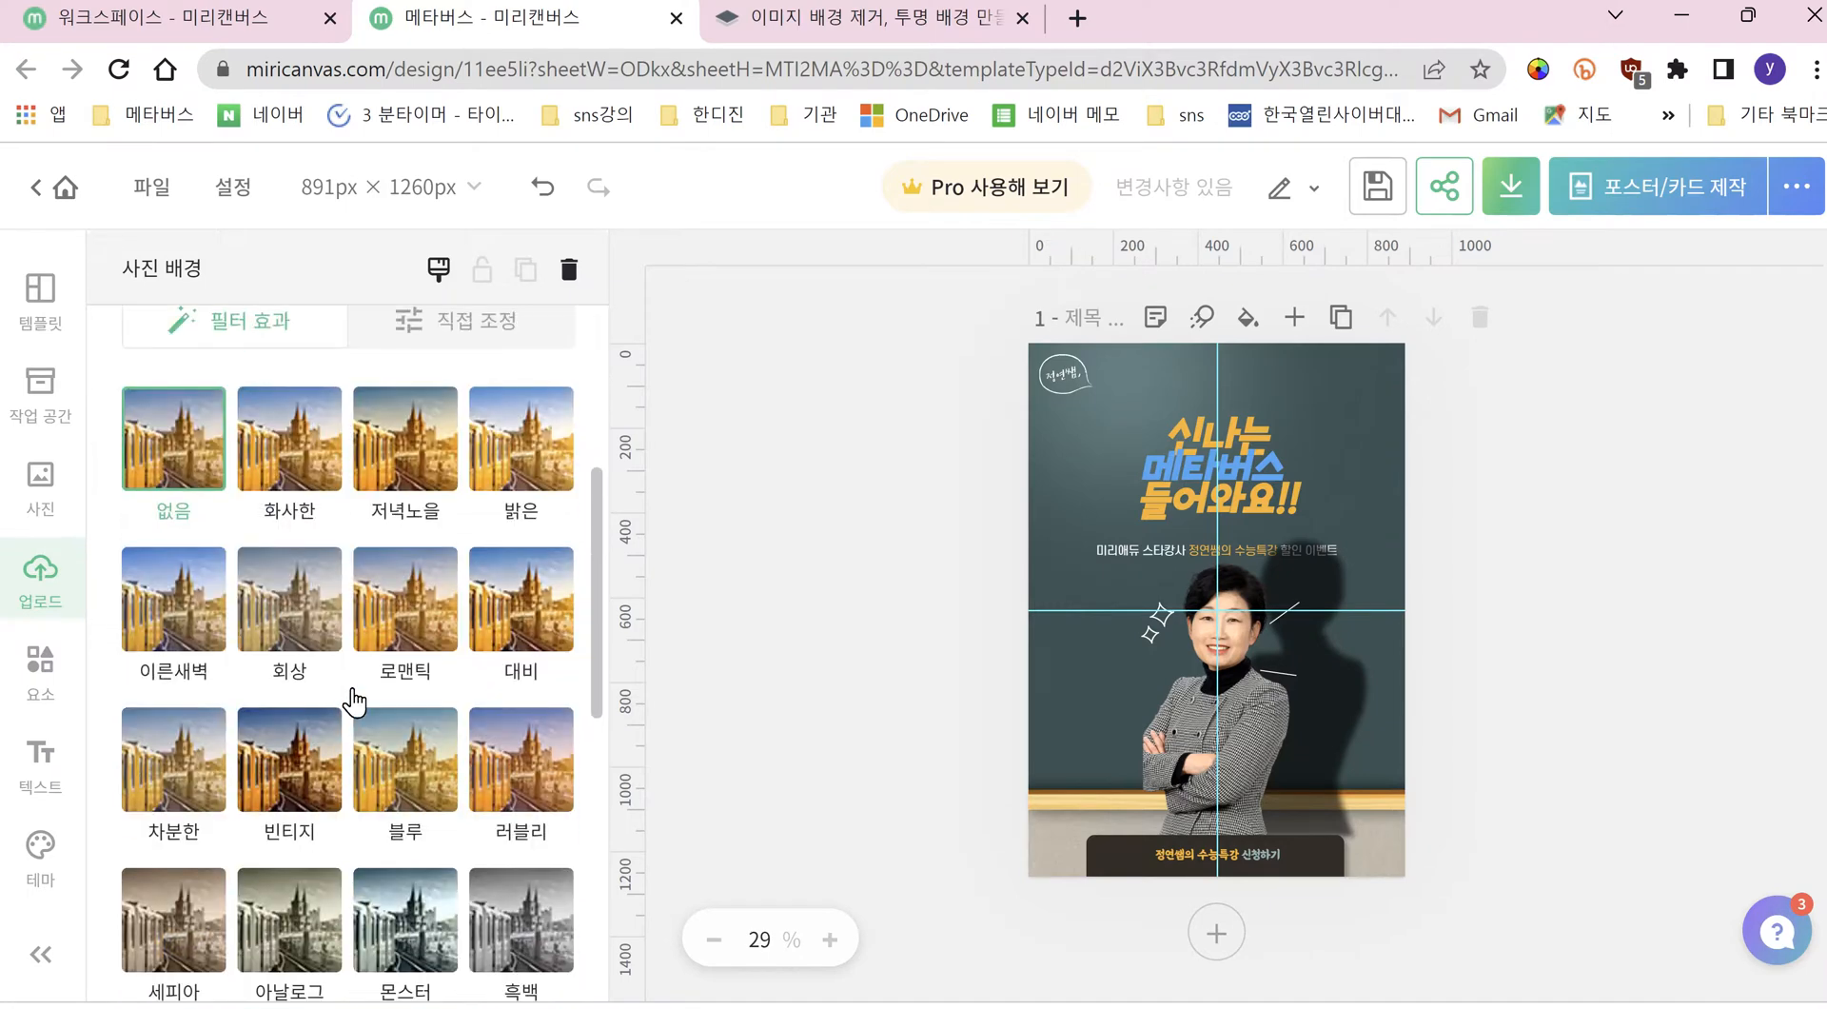
scroll(471, 559, "down", 3)
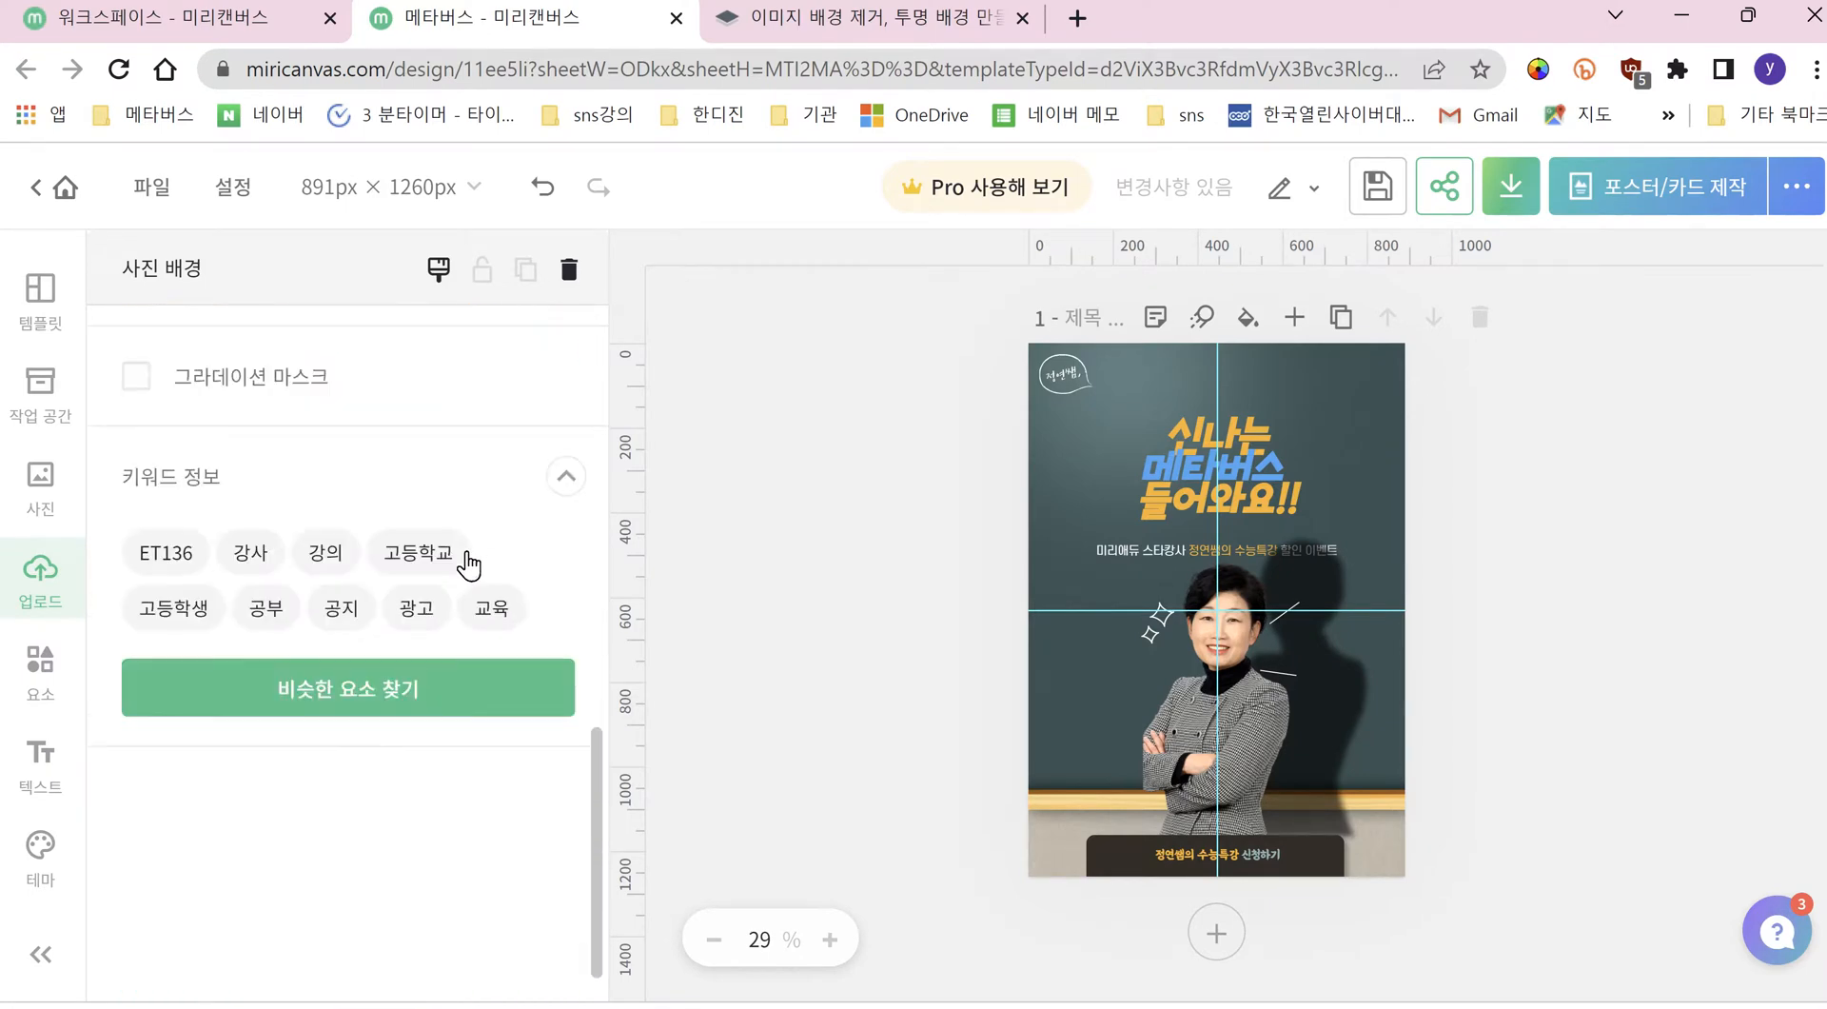
scroll(458, 560, "up", 6)
scroll(447, 547, "up", 5)
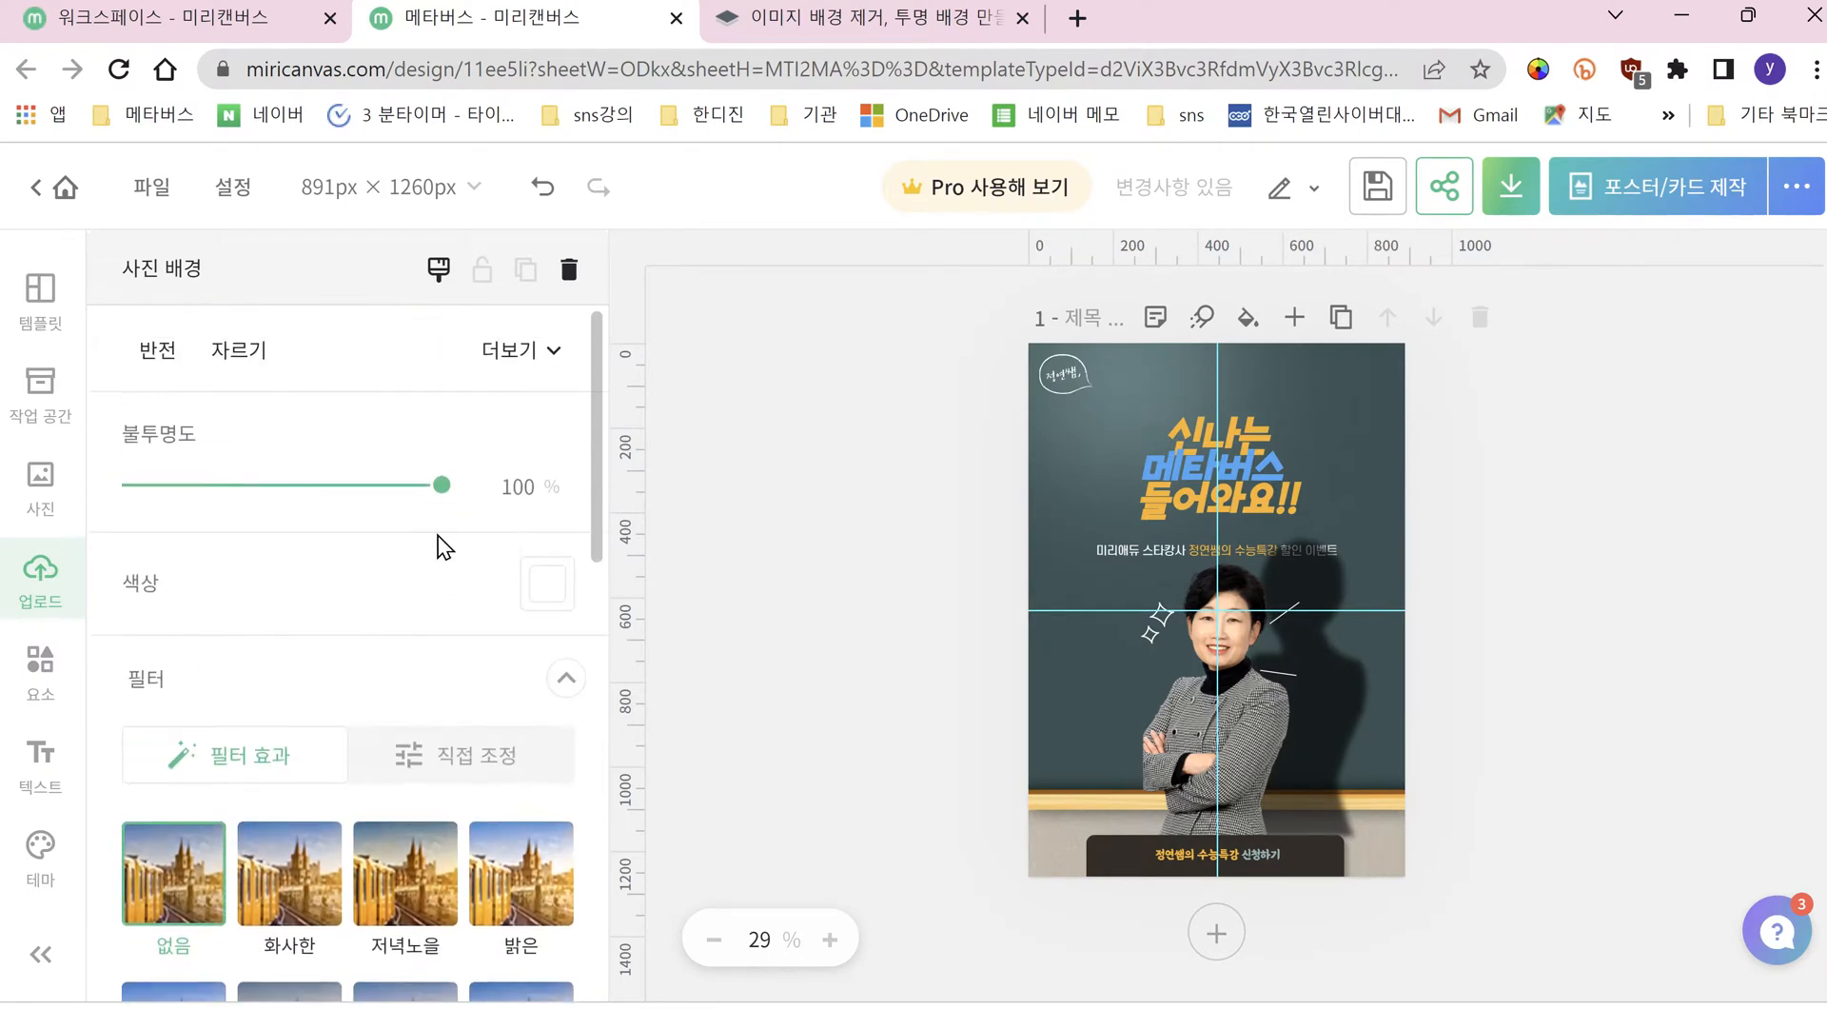
Step: Insert the square dark blue starry photo from the 메타버스 photo results and turn it into the poster background
left_click(39, 483)
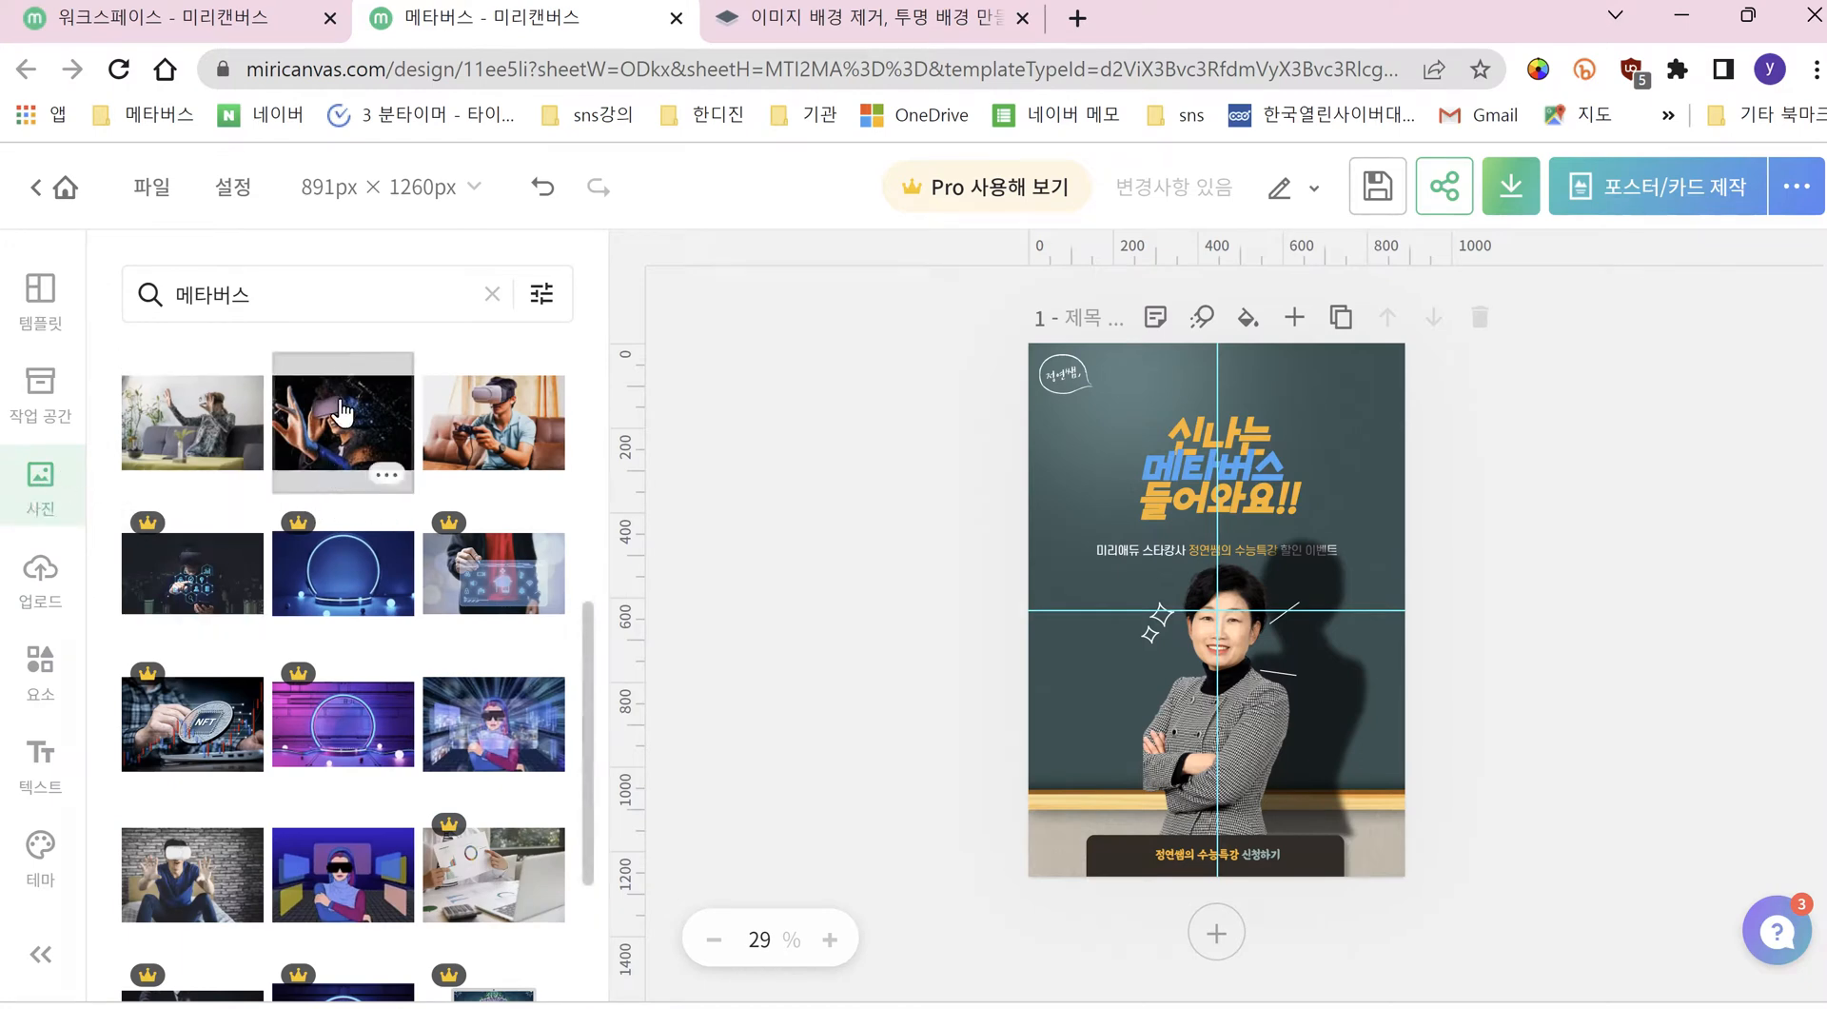
scroll(352, 569, "down", 5)
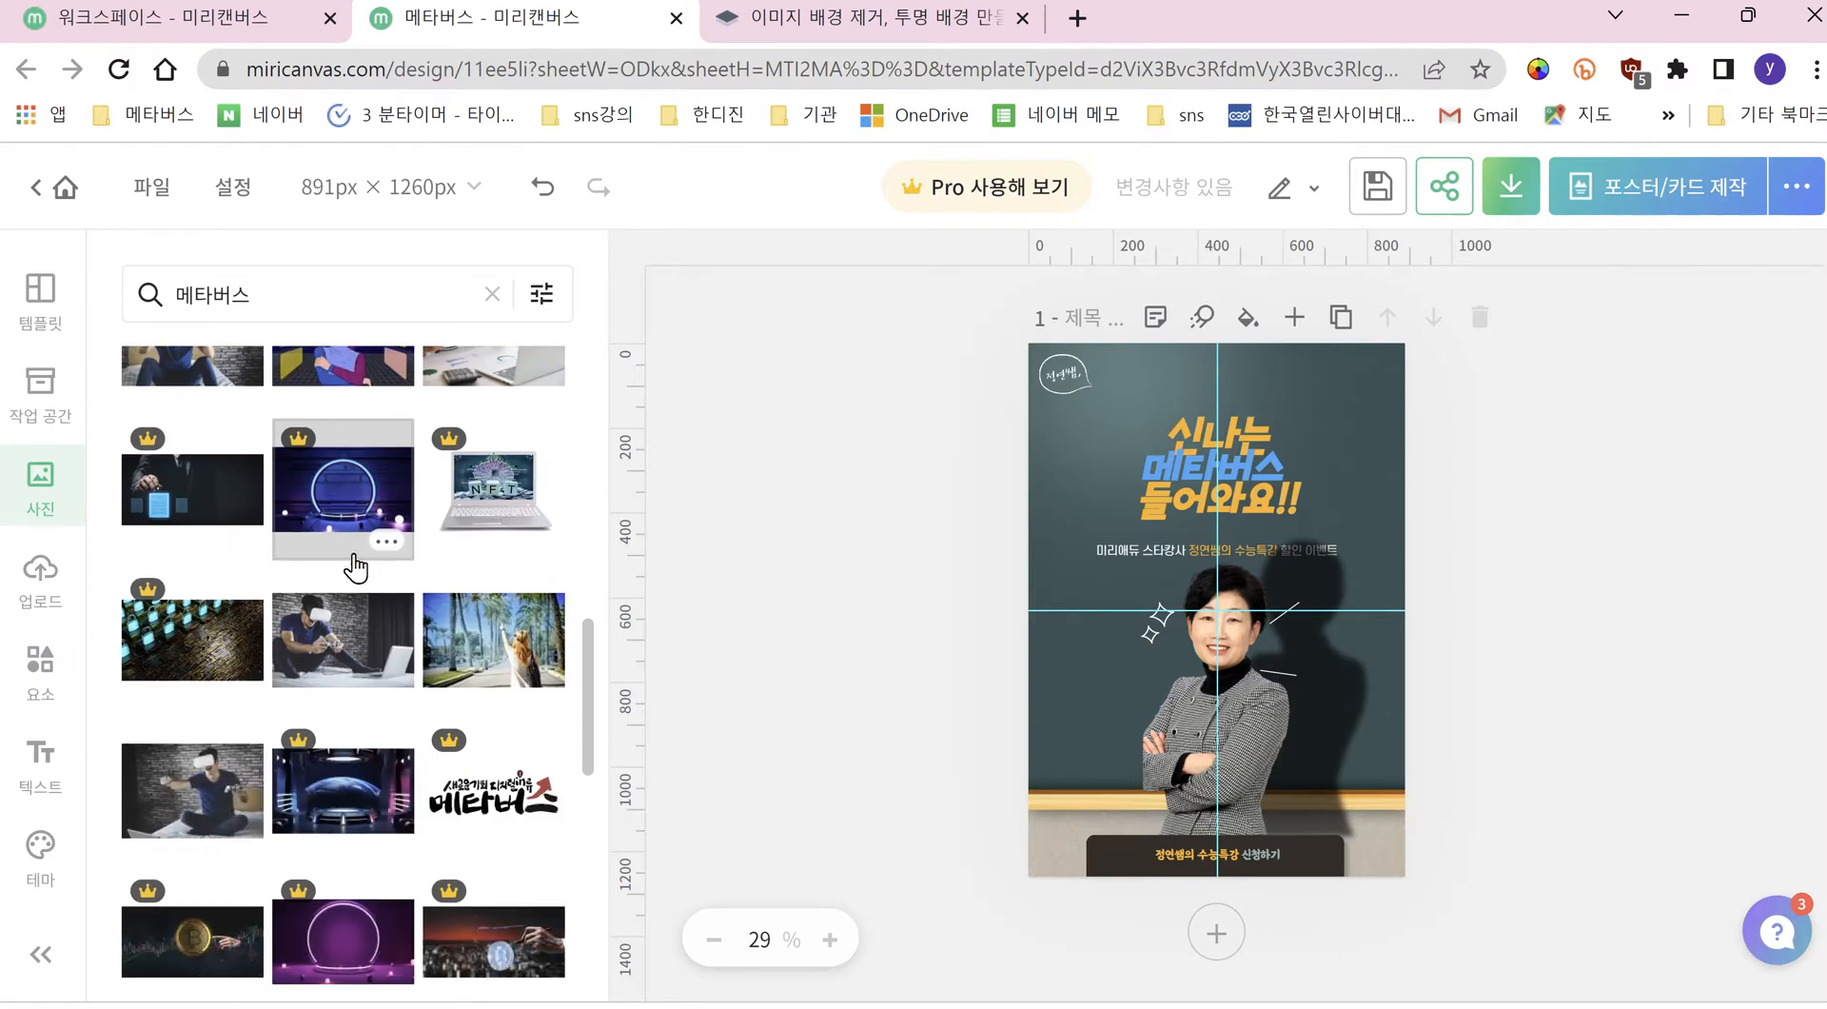
scroll(357, 566, "down", 4)
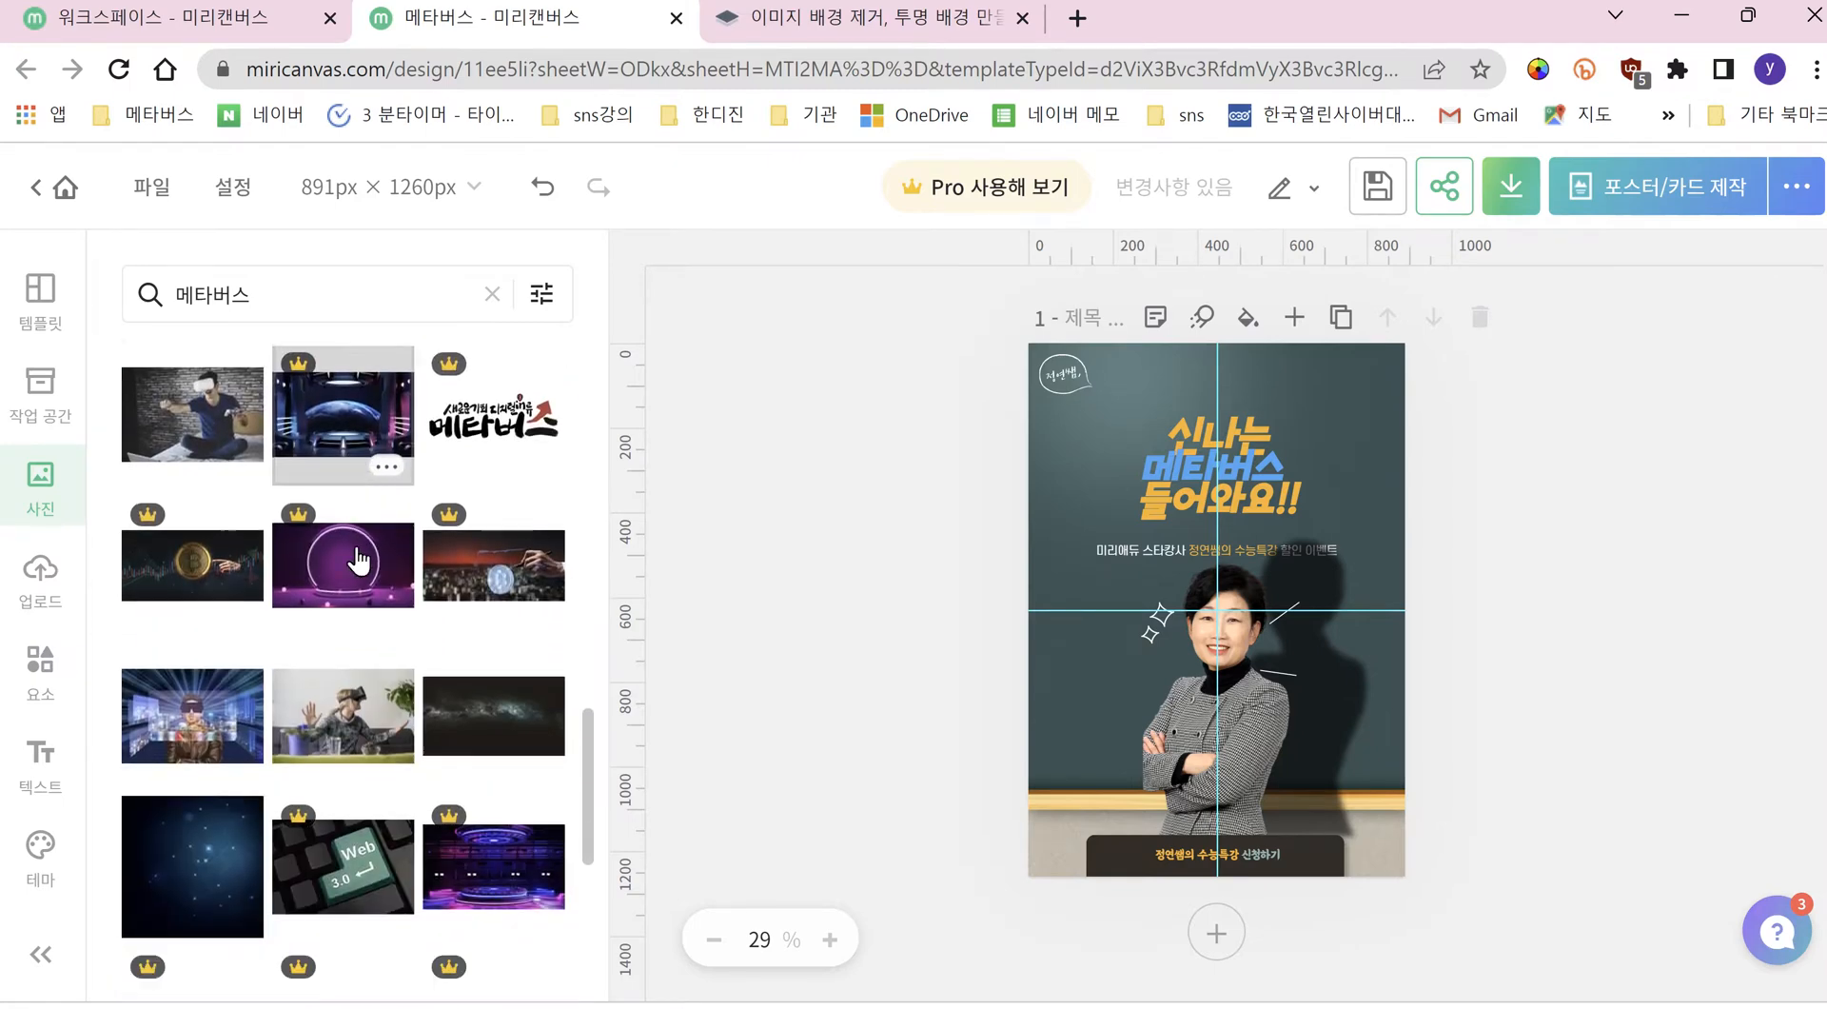
scroll(366, 556, "down", 2)
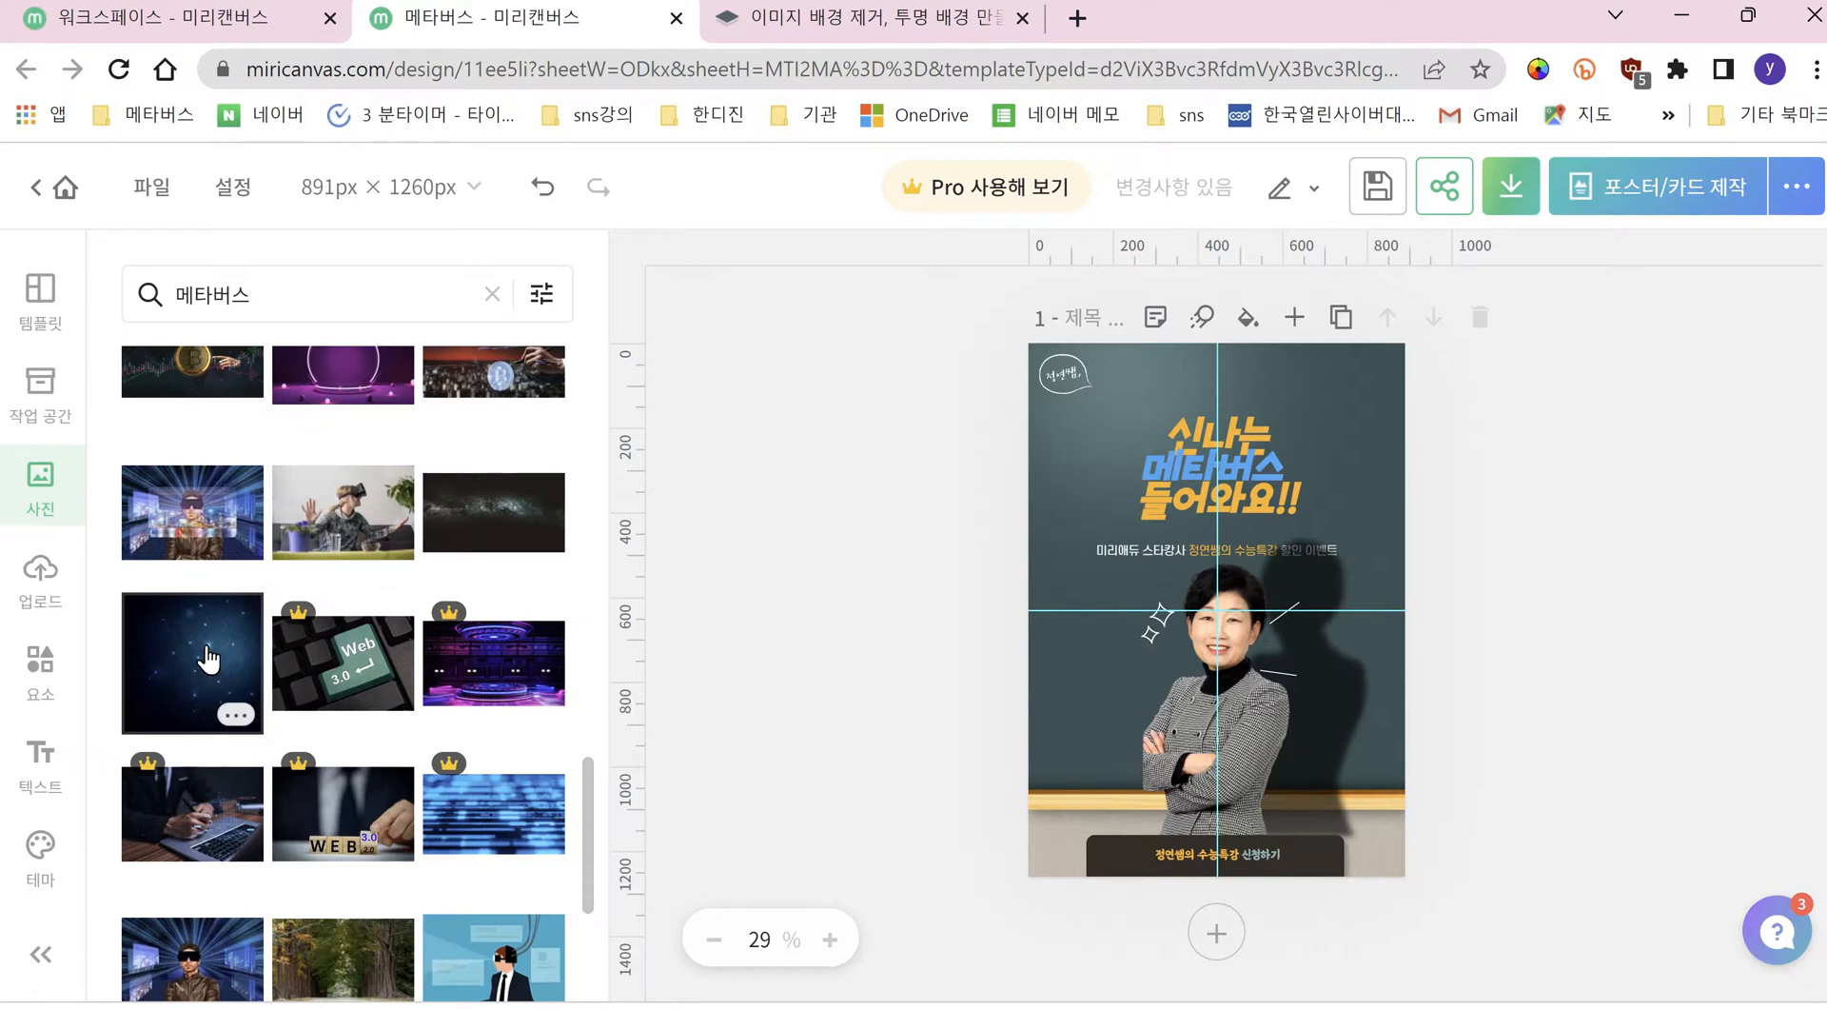
left_click(208, 656)
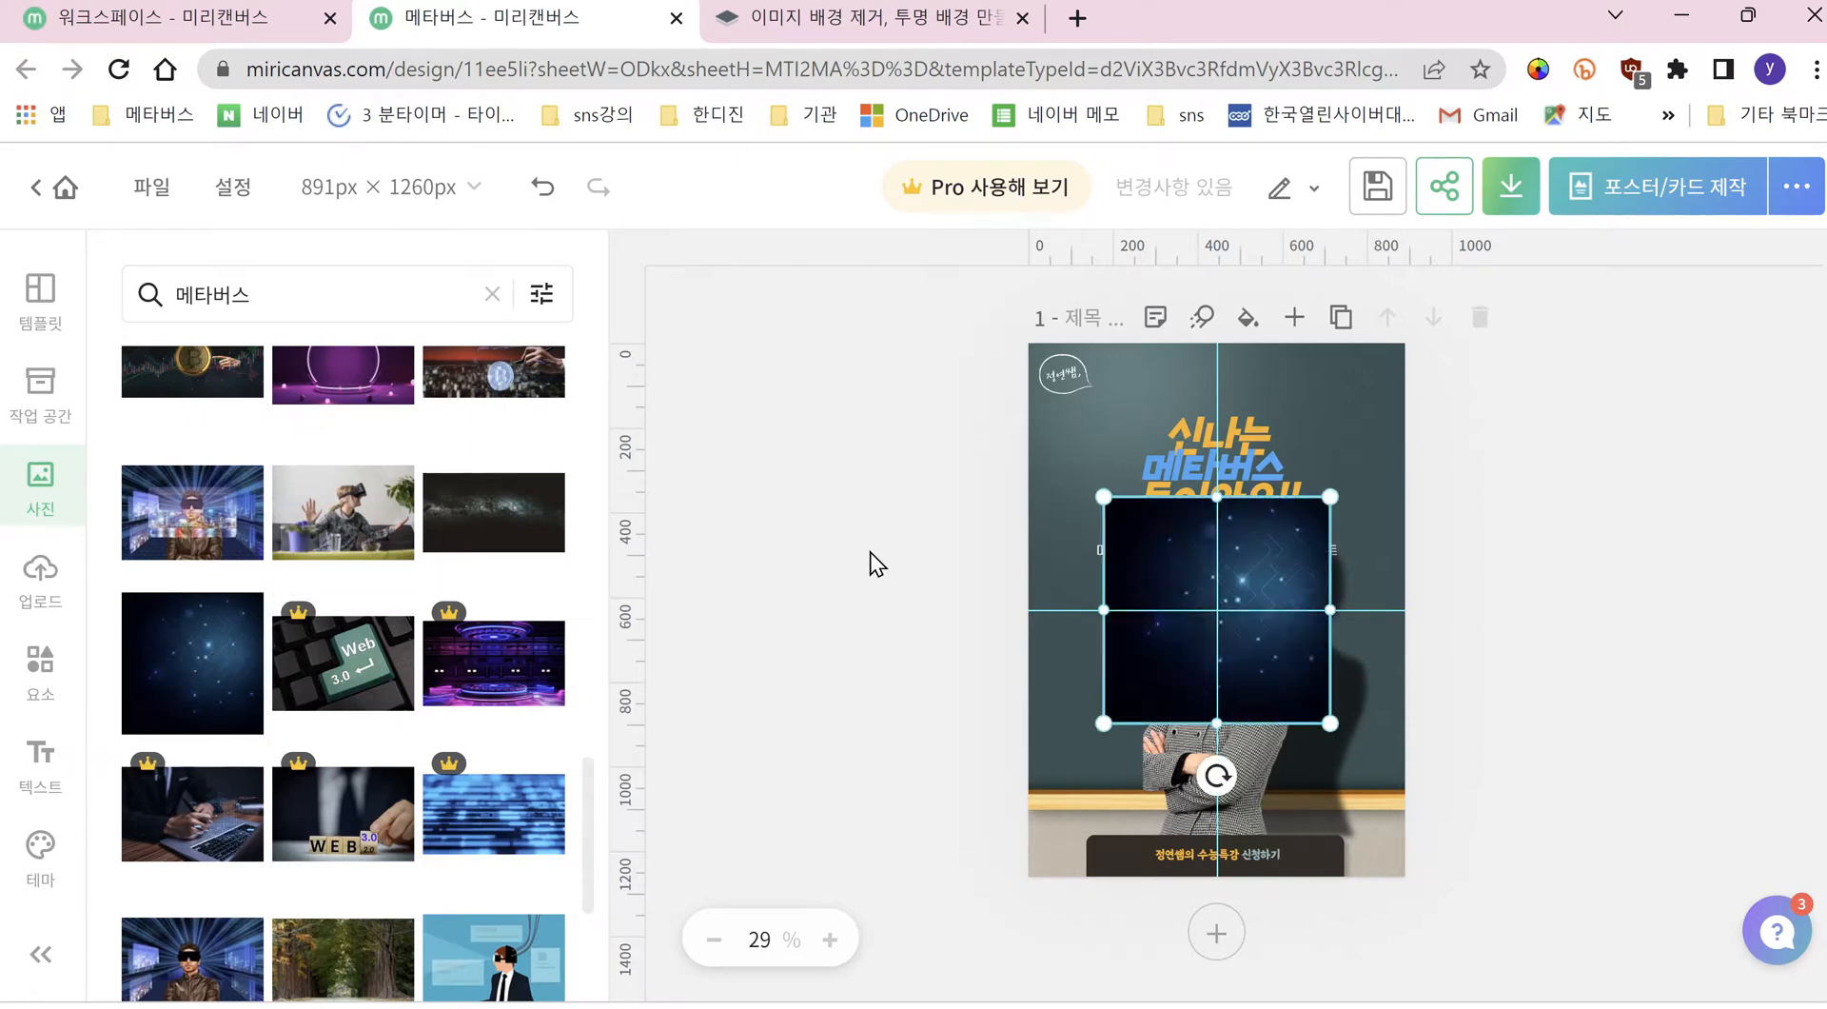
right_click(1179, 571)
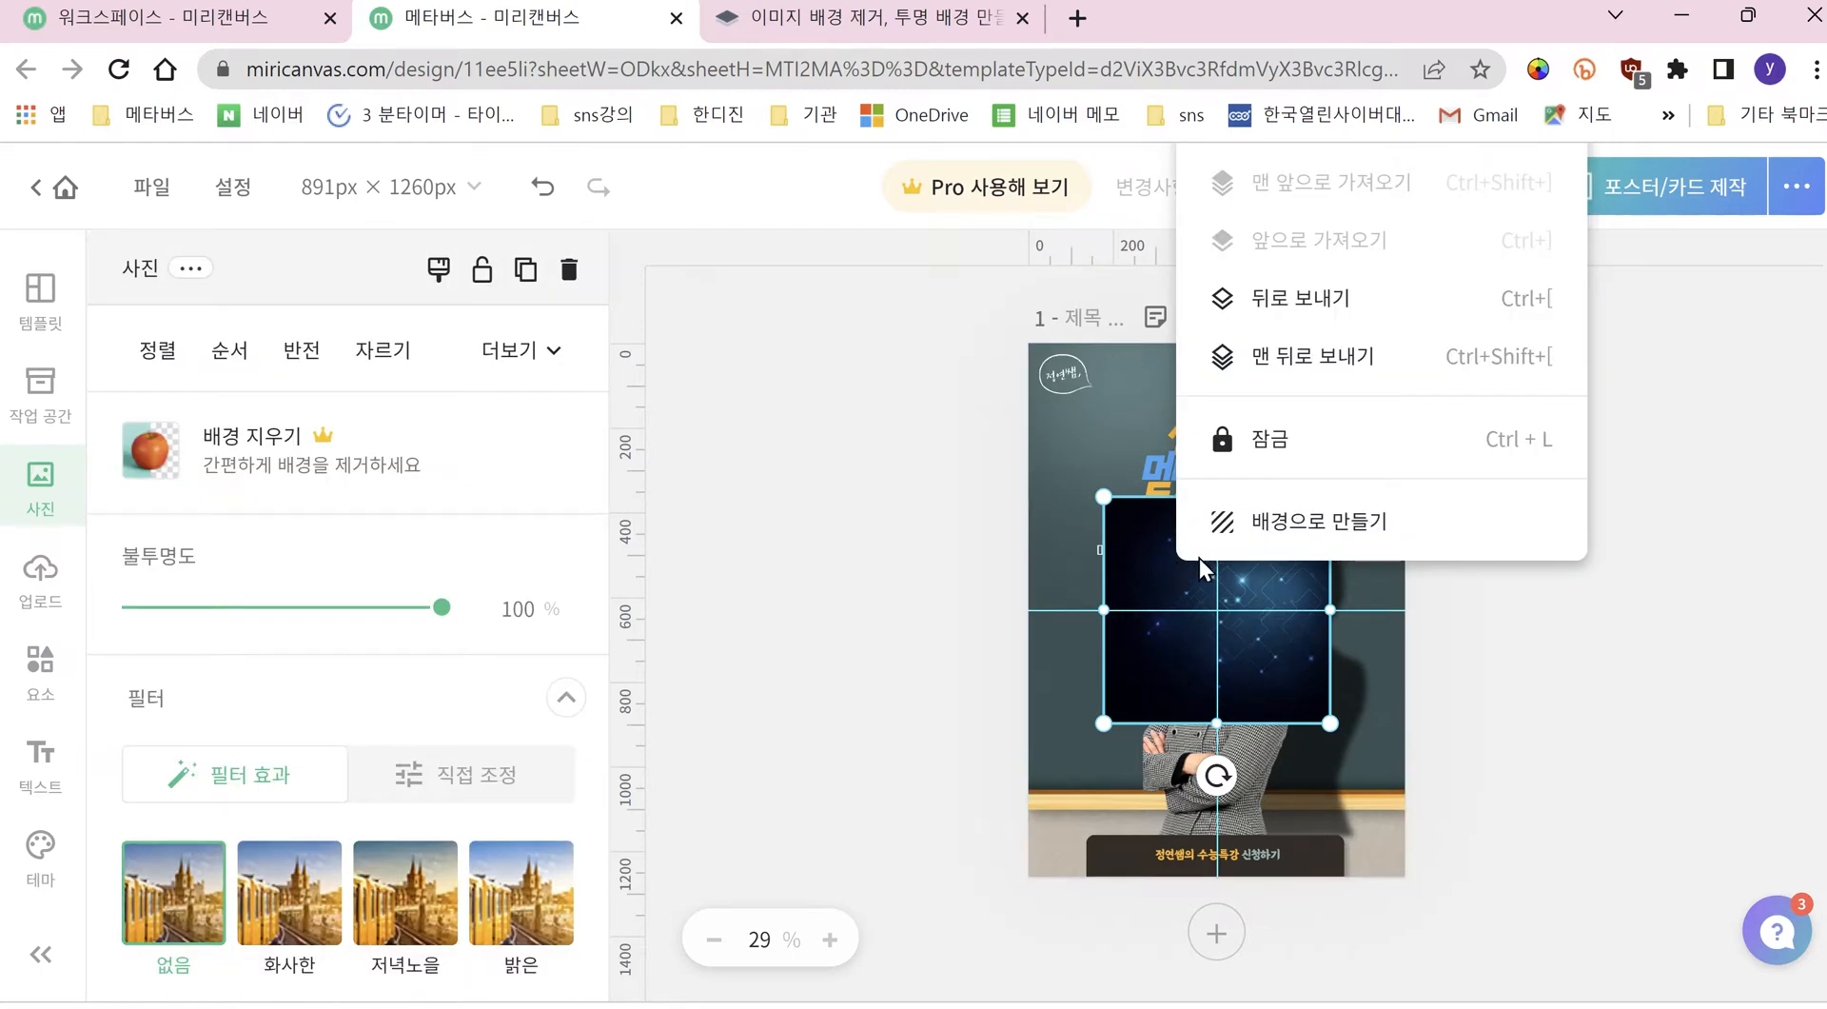
left_click(1287, 533)
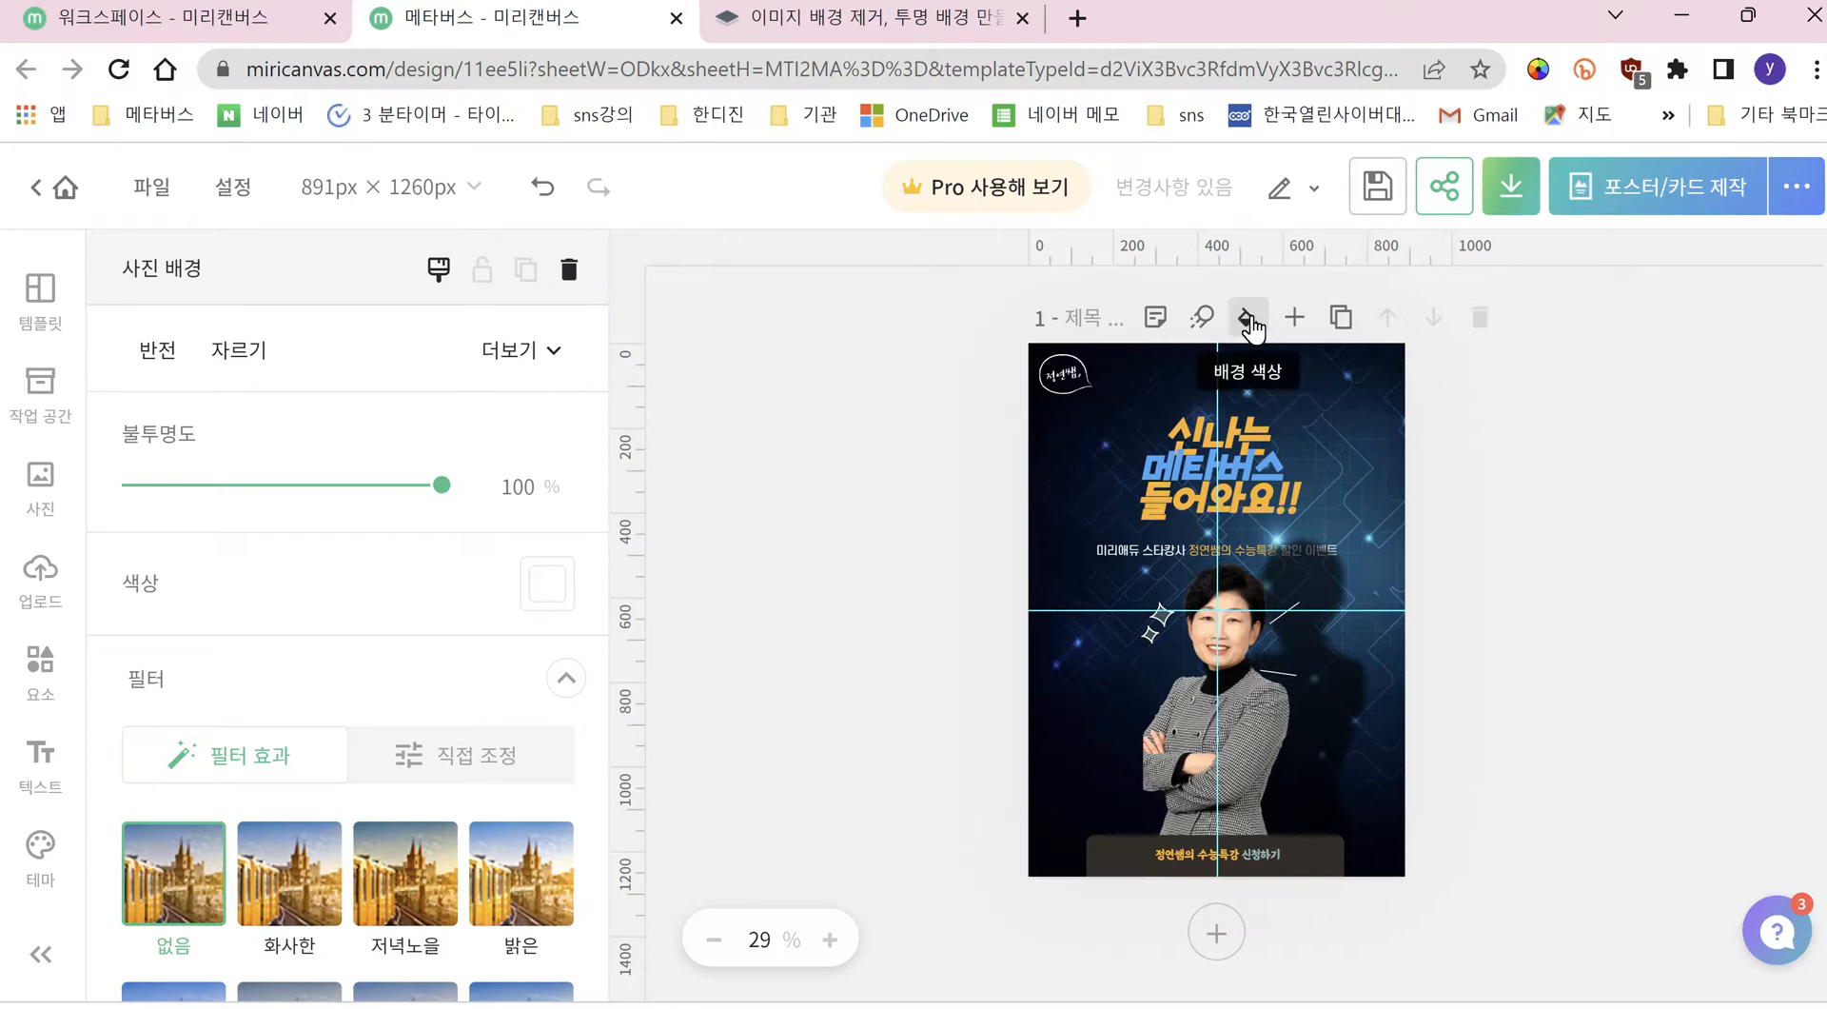
Step: Fill the page background with the solid indigo colour #3A4CA8
left_click(1249, 321)
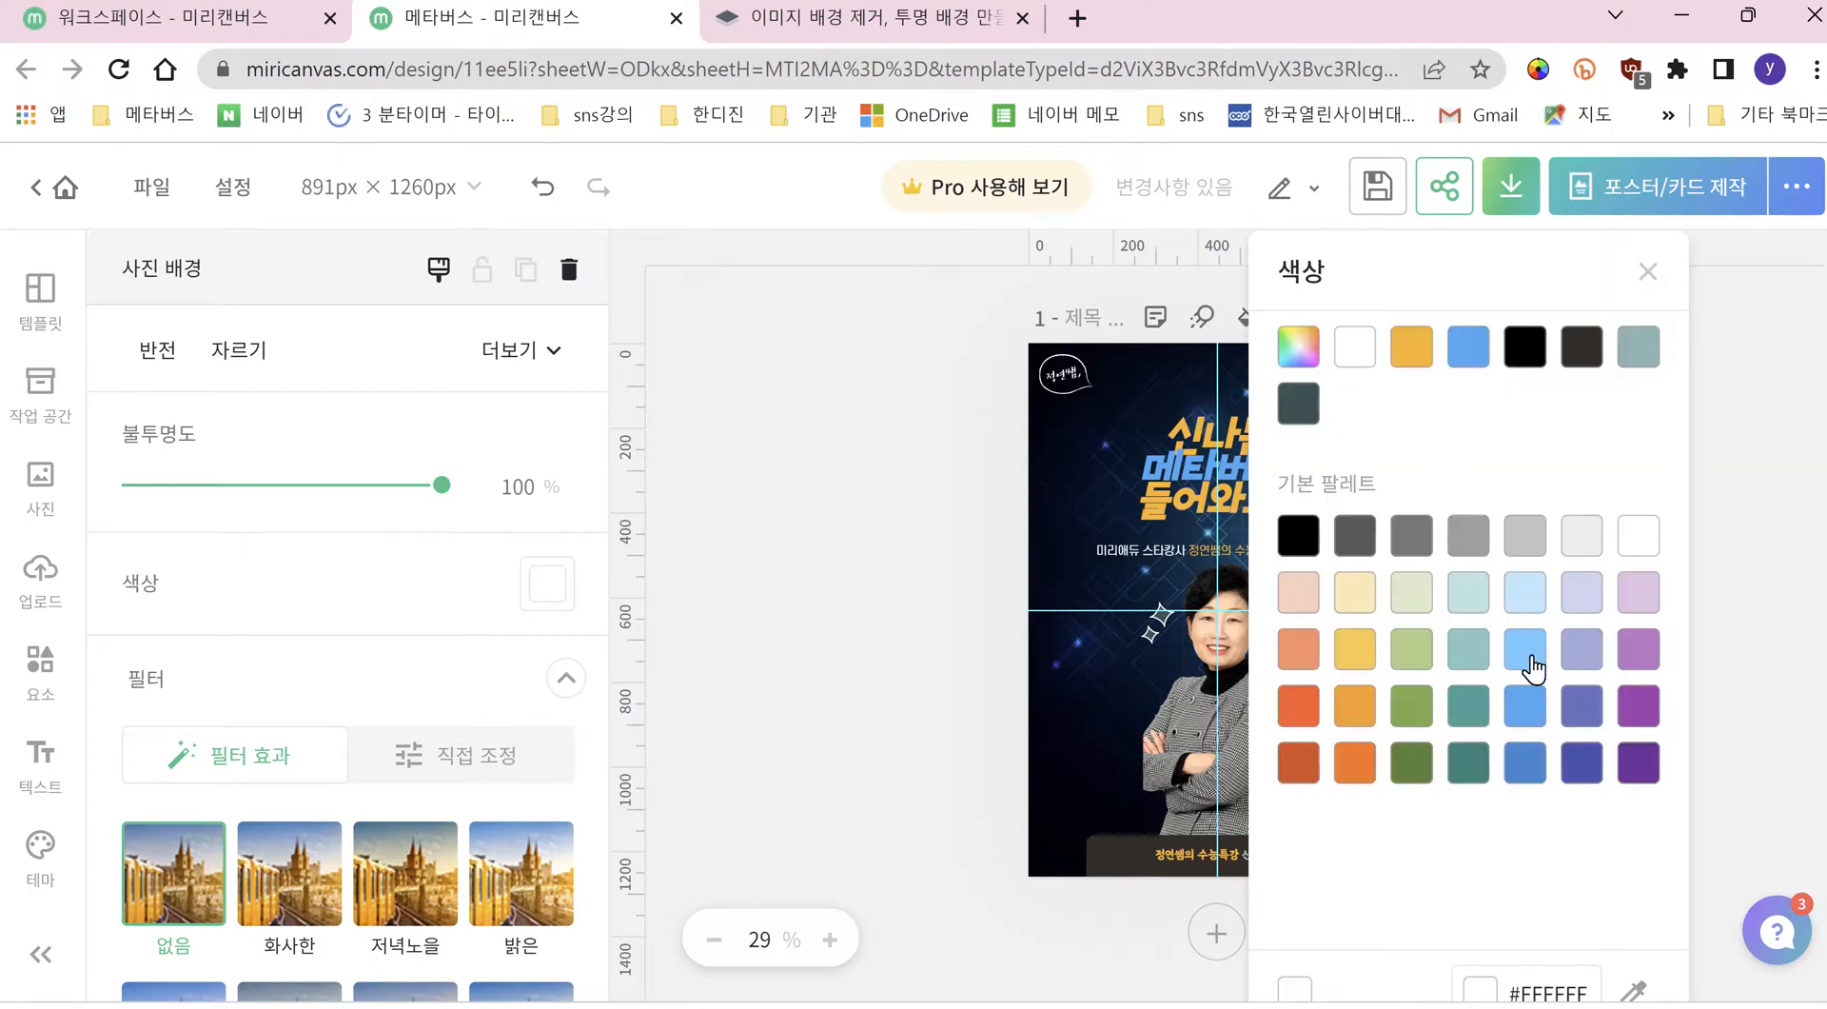
left_click(1757, 424)
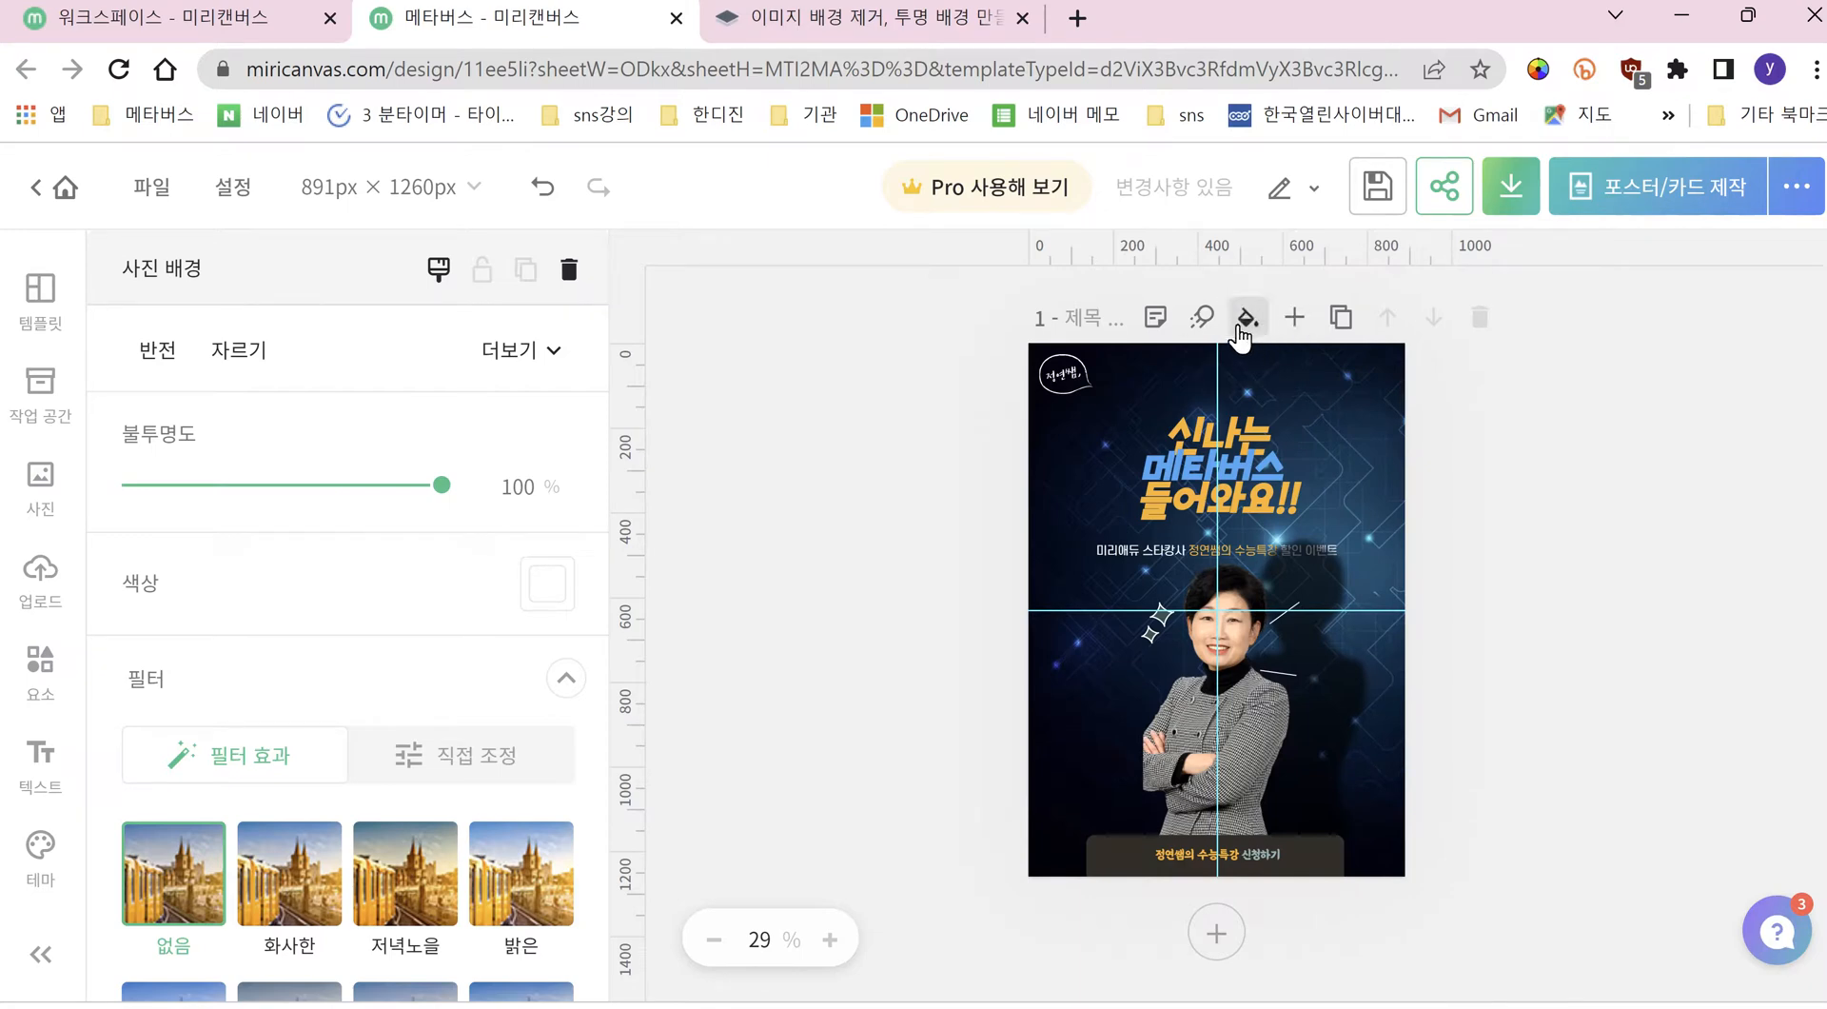
left_click(1244, 324)
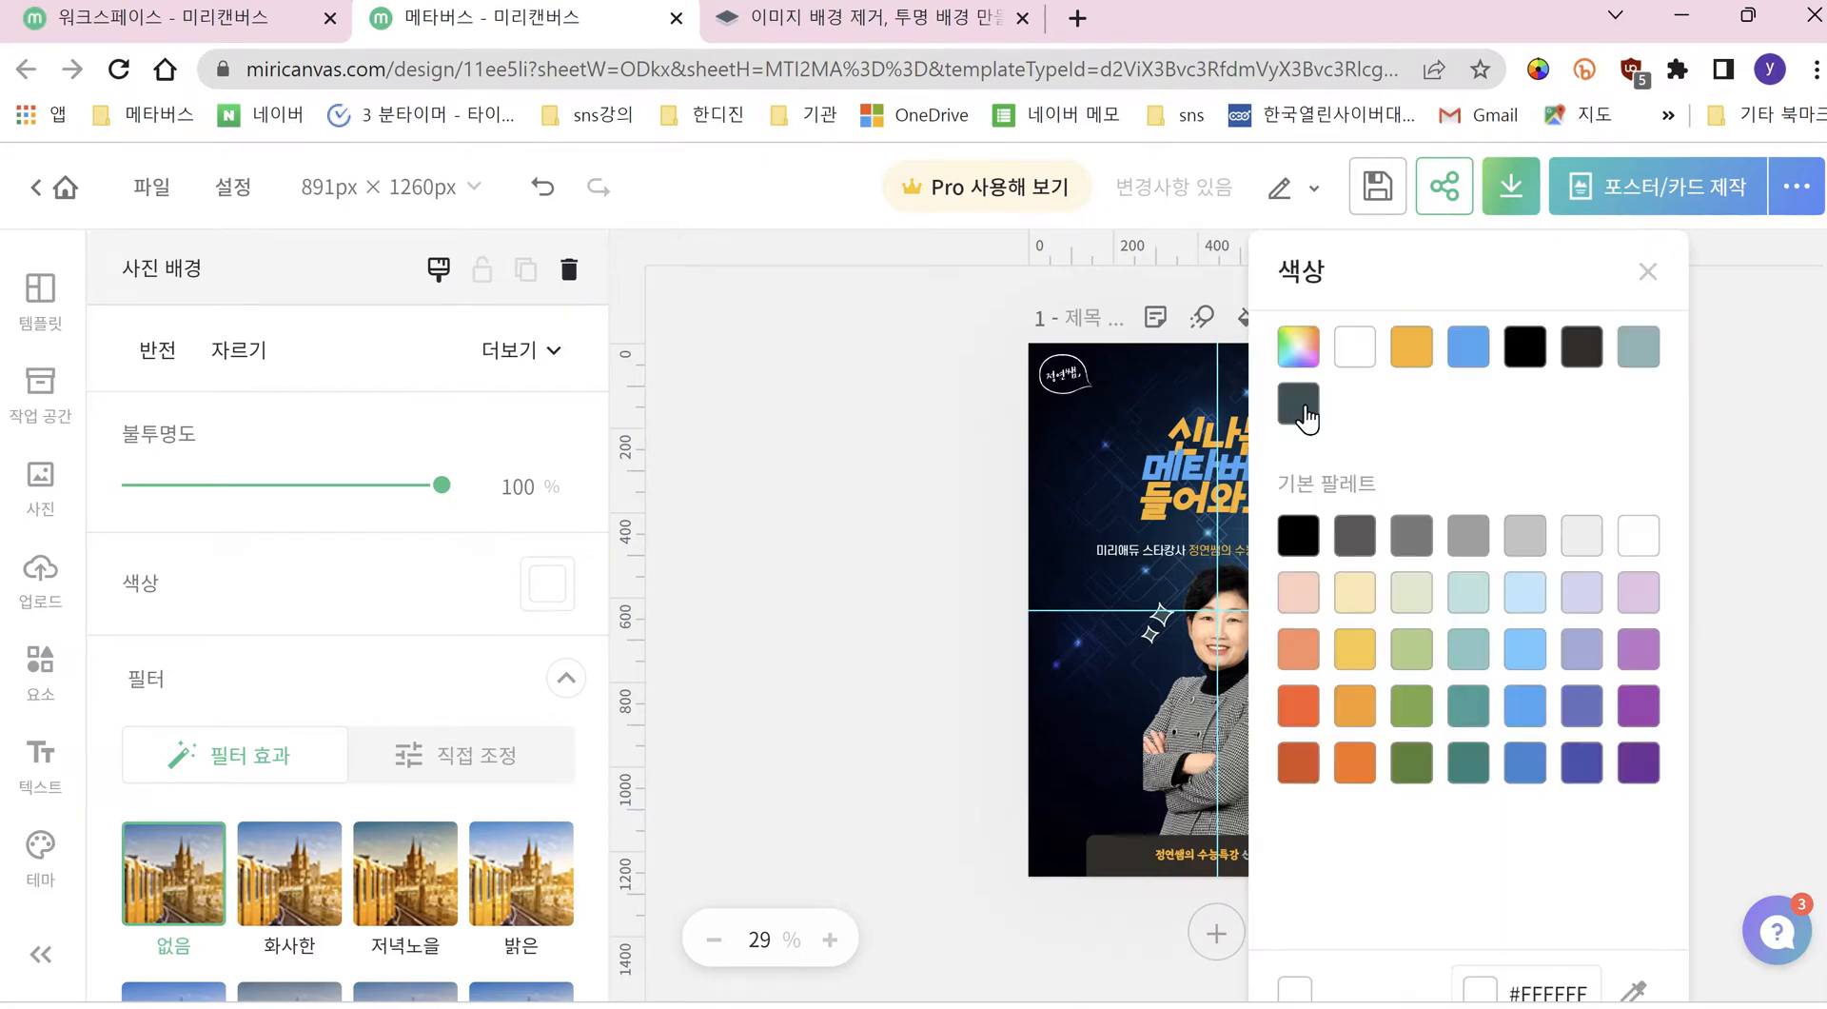
left_click(1581, 759)
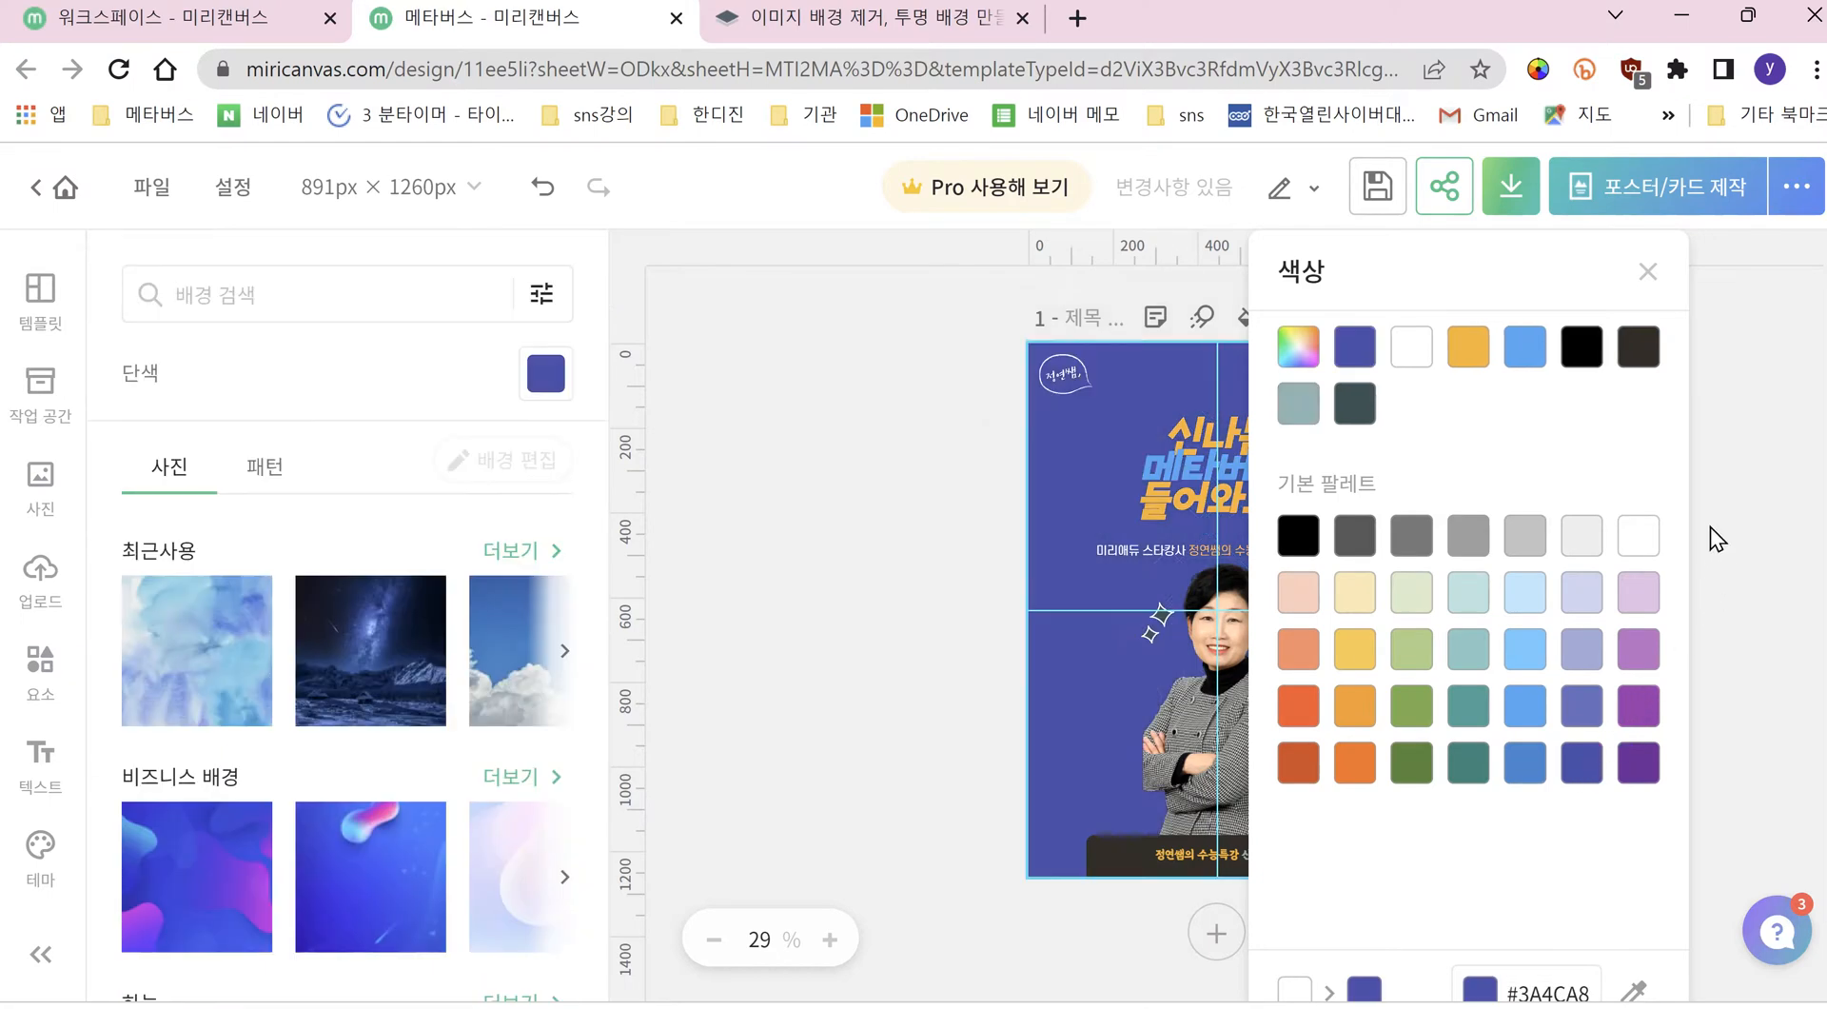
left_click(1647, 273)
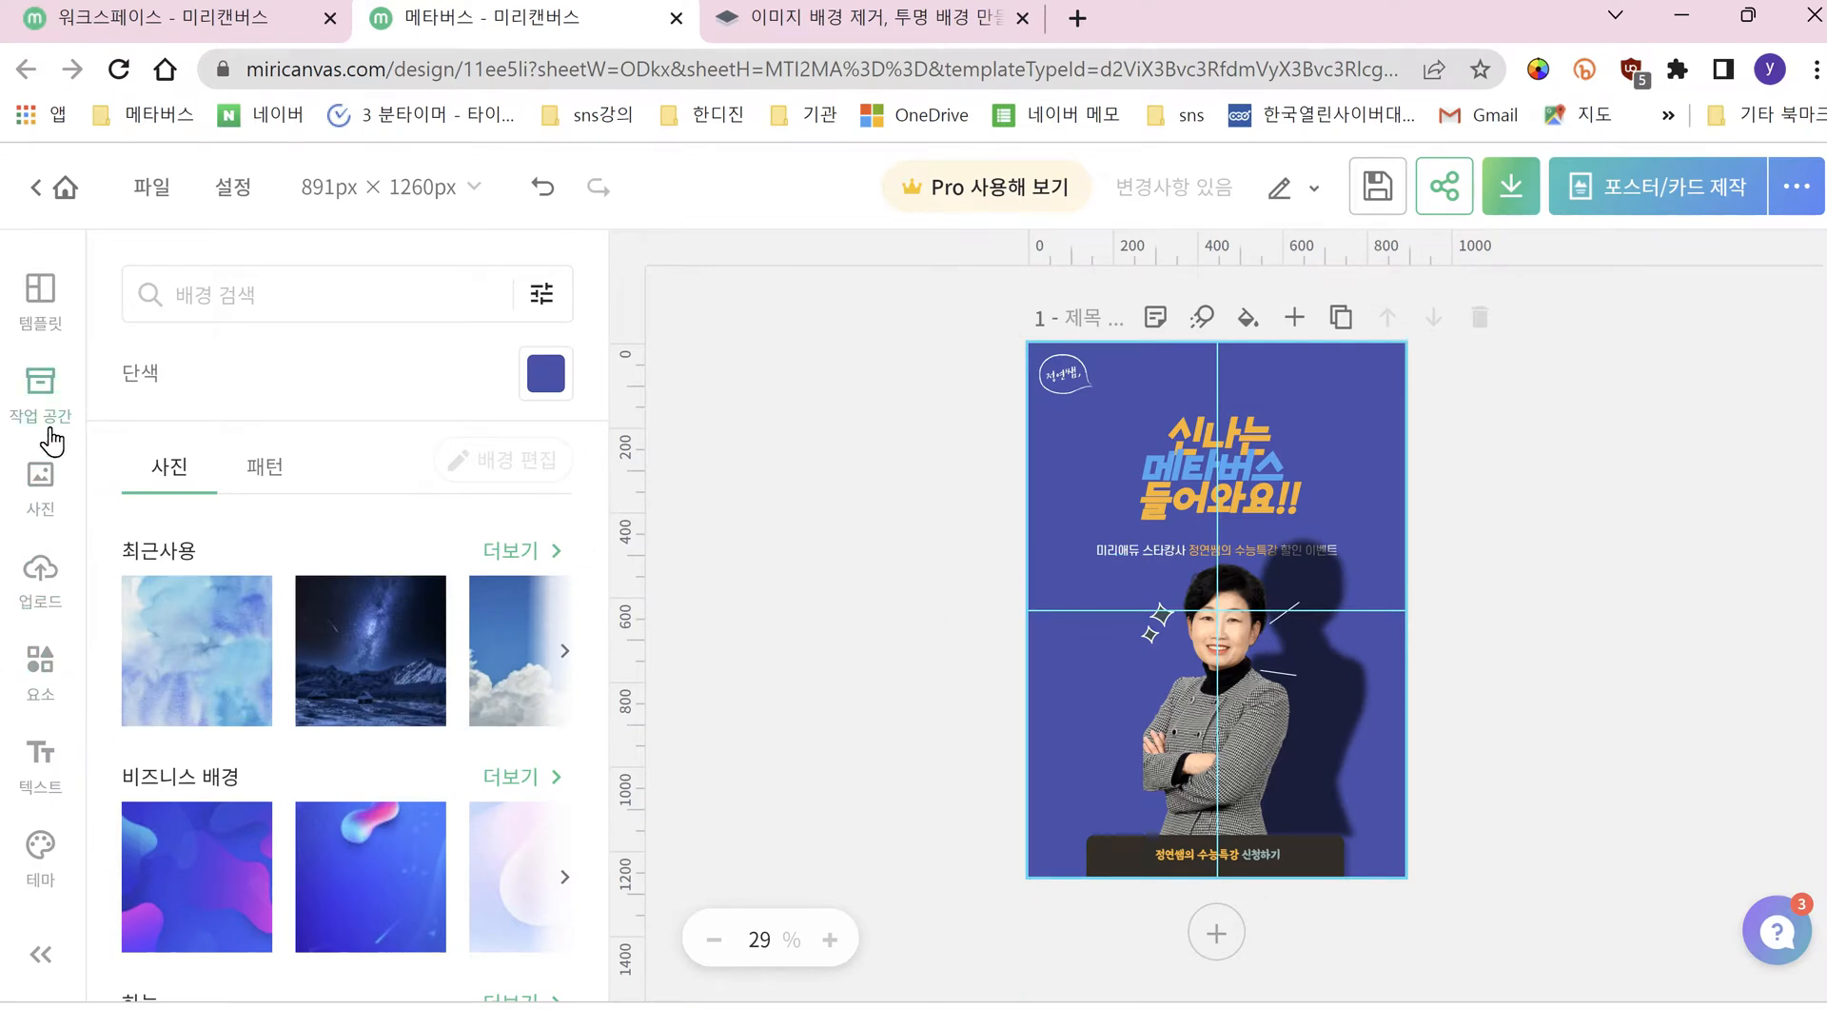
Step: Apply the Milky Way over clouds photo from the 실사 배경 category as the poster background
scroll(40, 447, "down", 3)
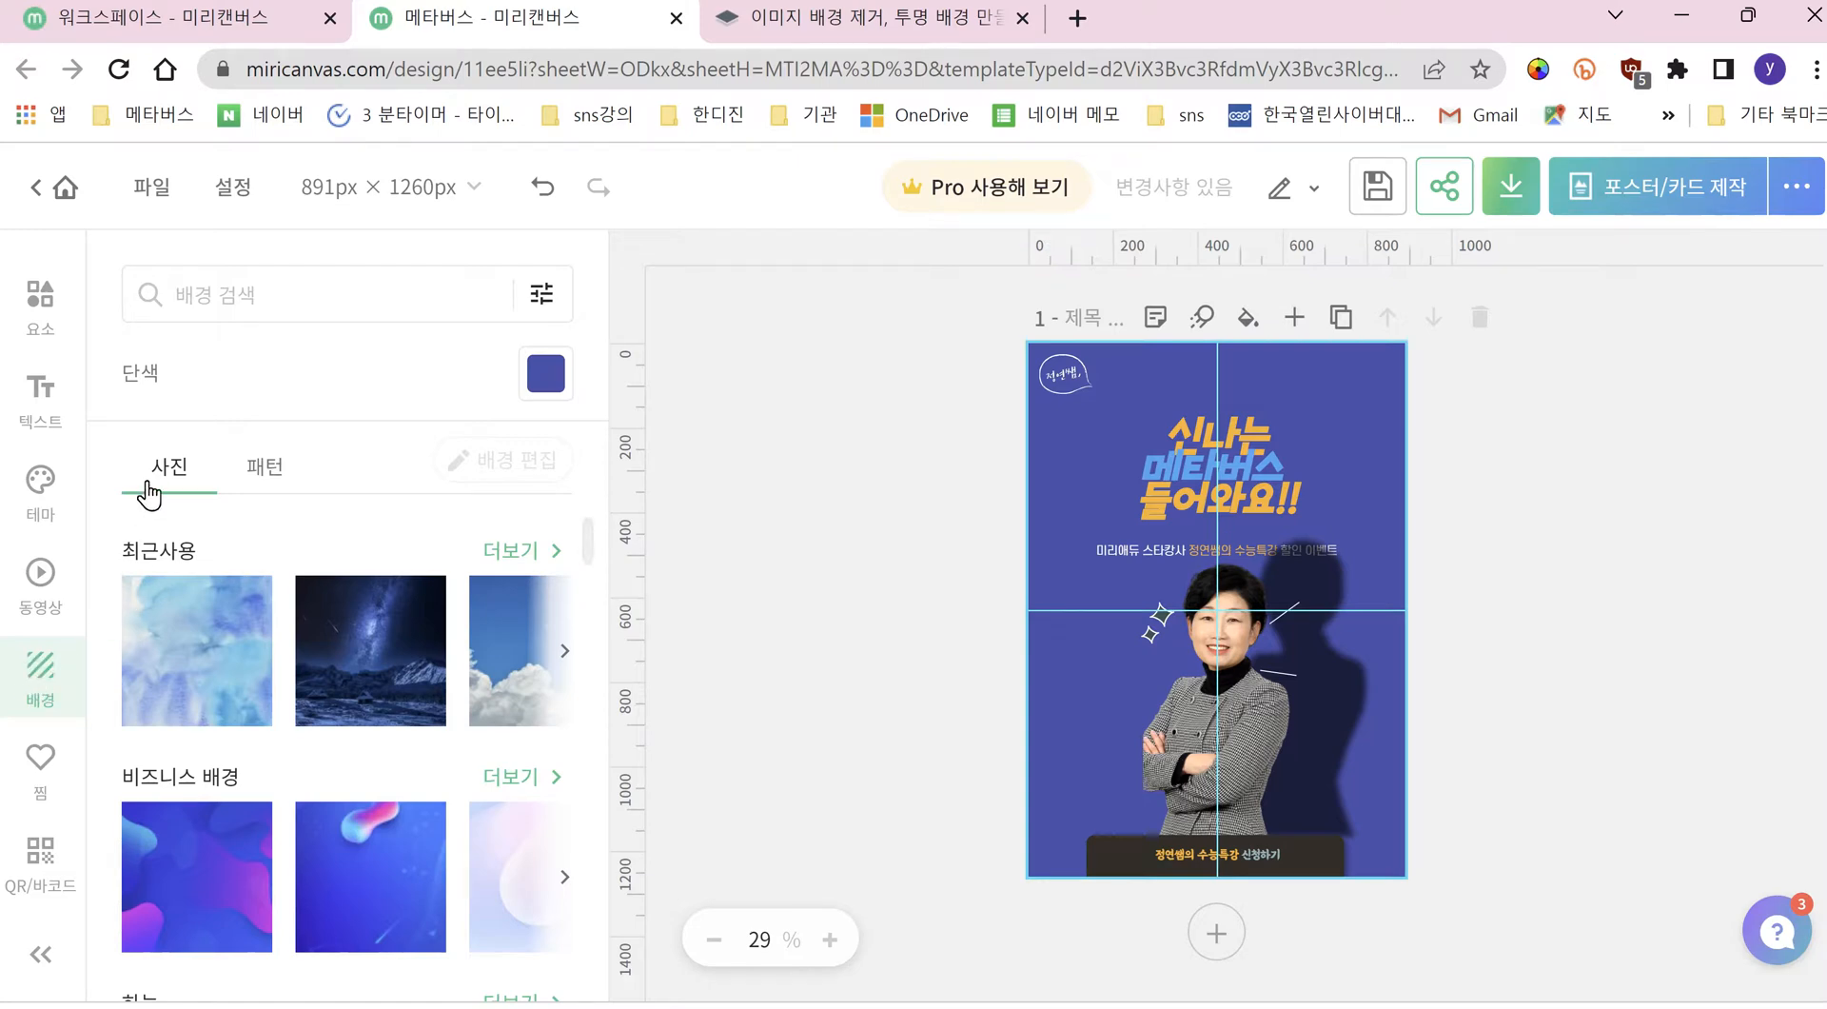
left_click(271, 468)
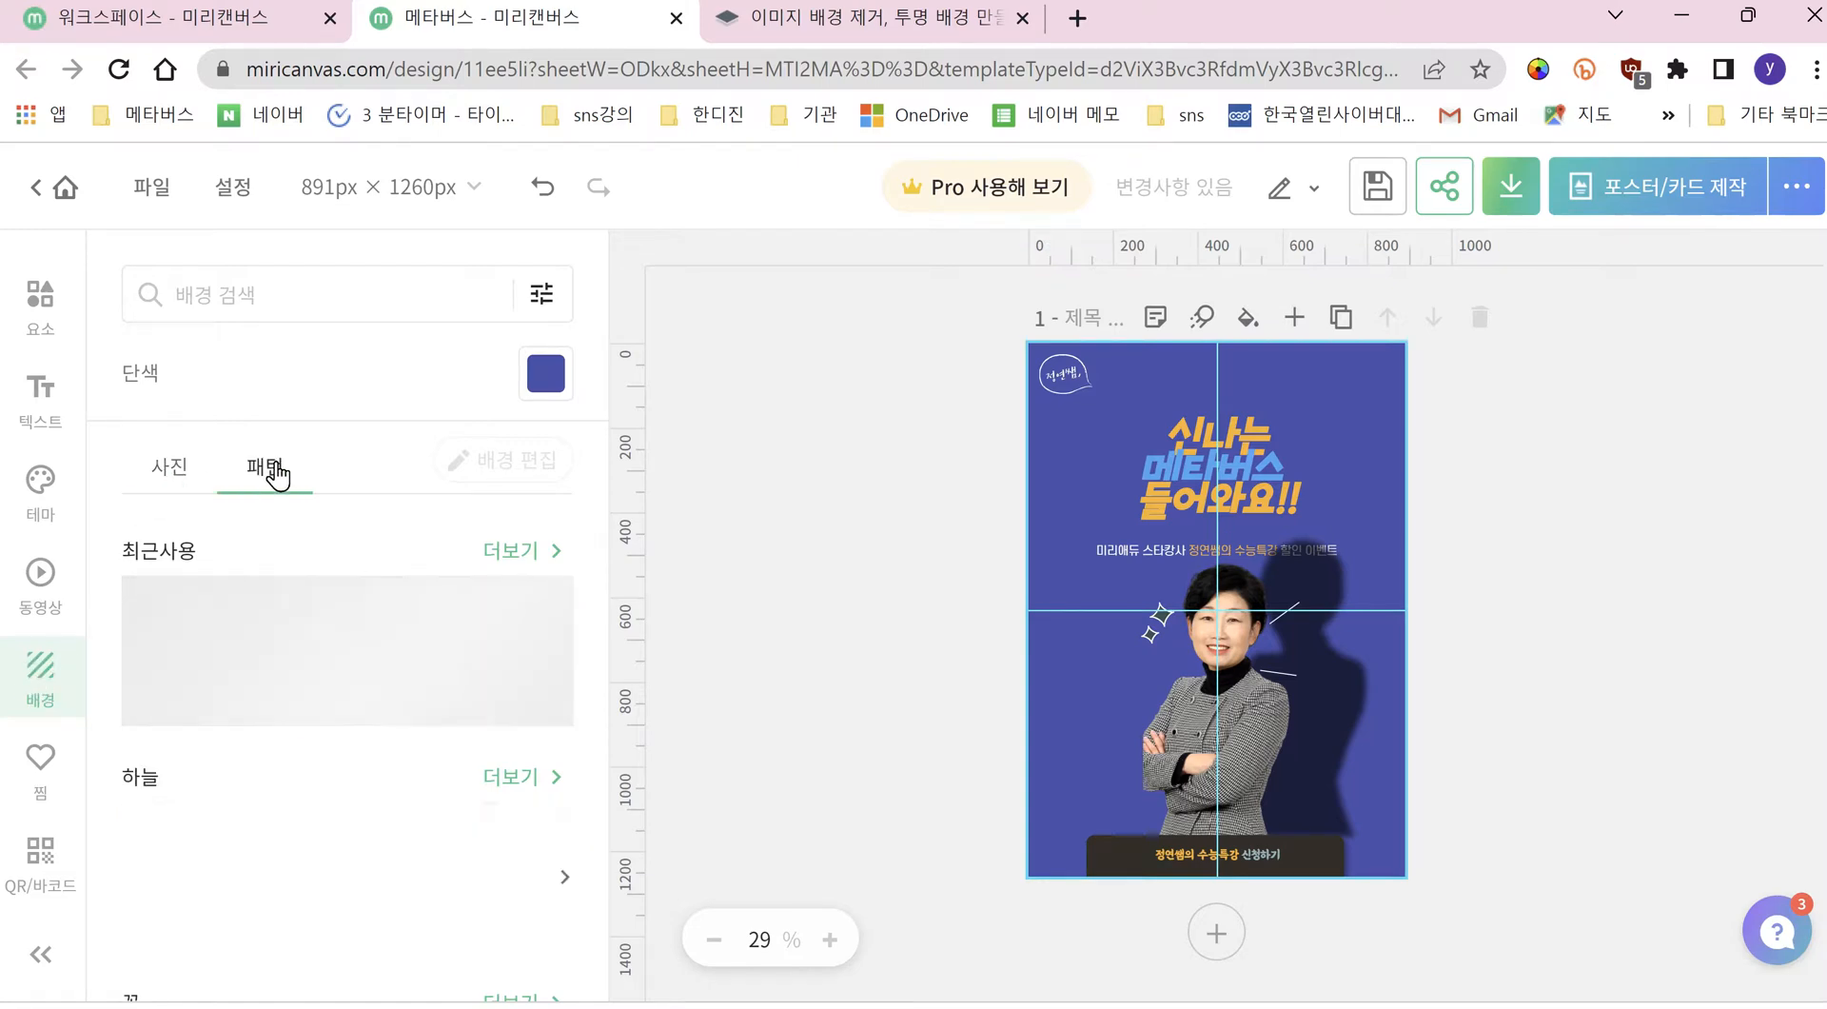
left_click(157, 487)
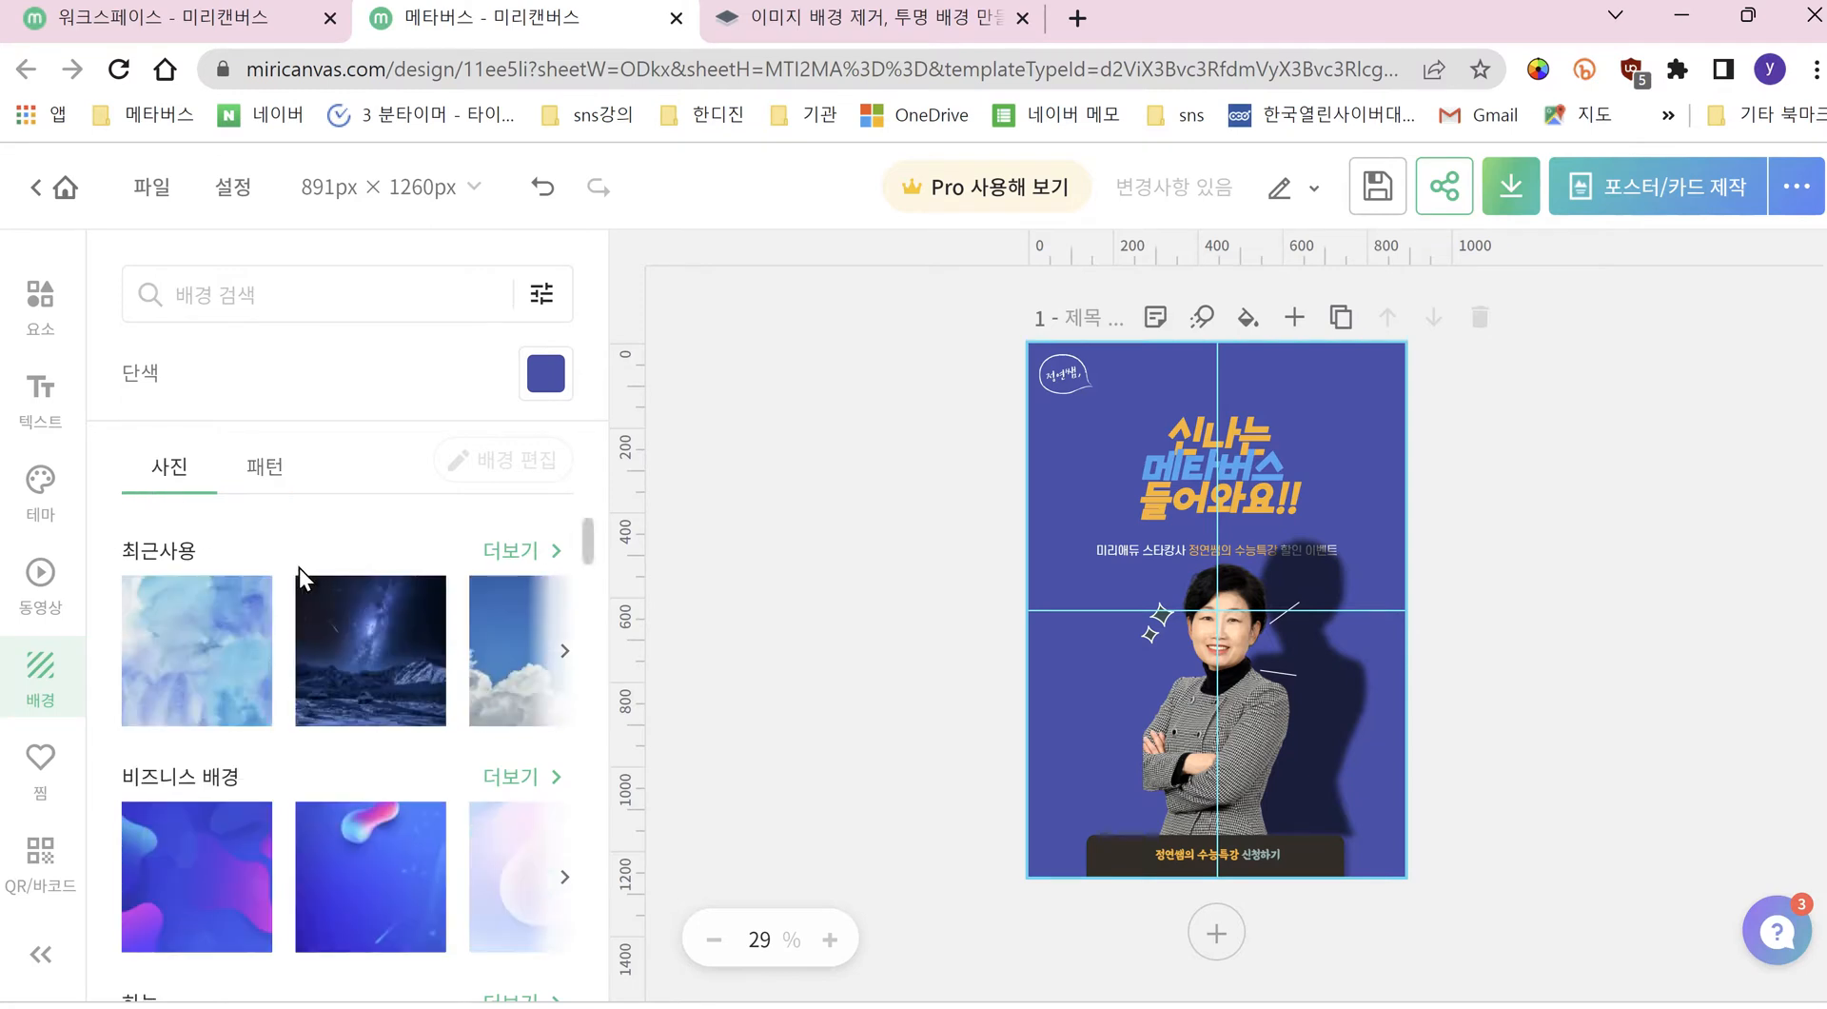
scroll(457, 637, "down", 6)
scroll(453, 647, "down", 6)
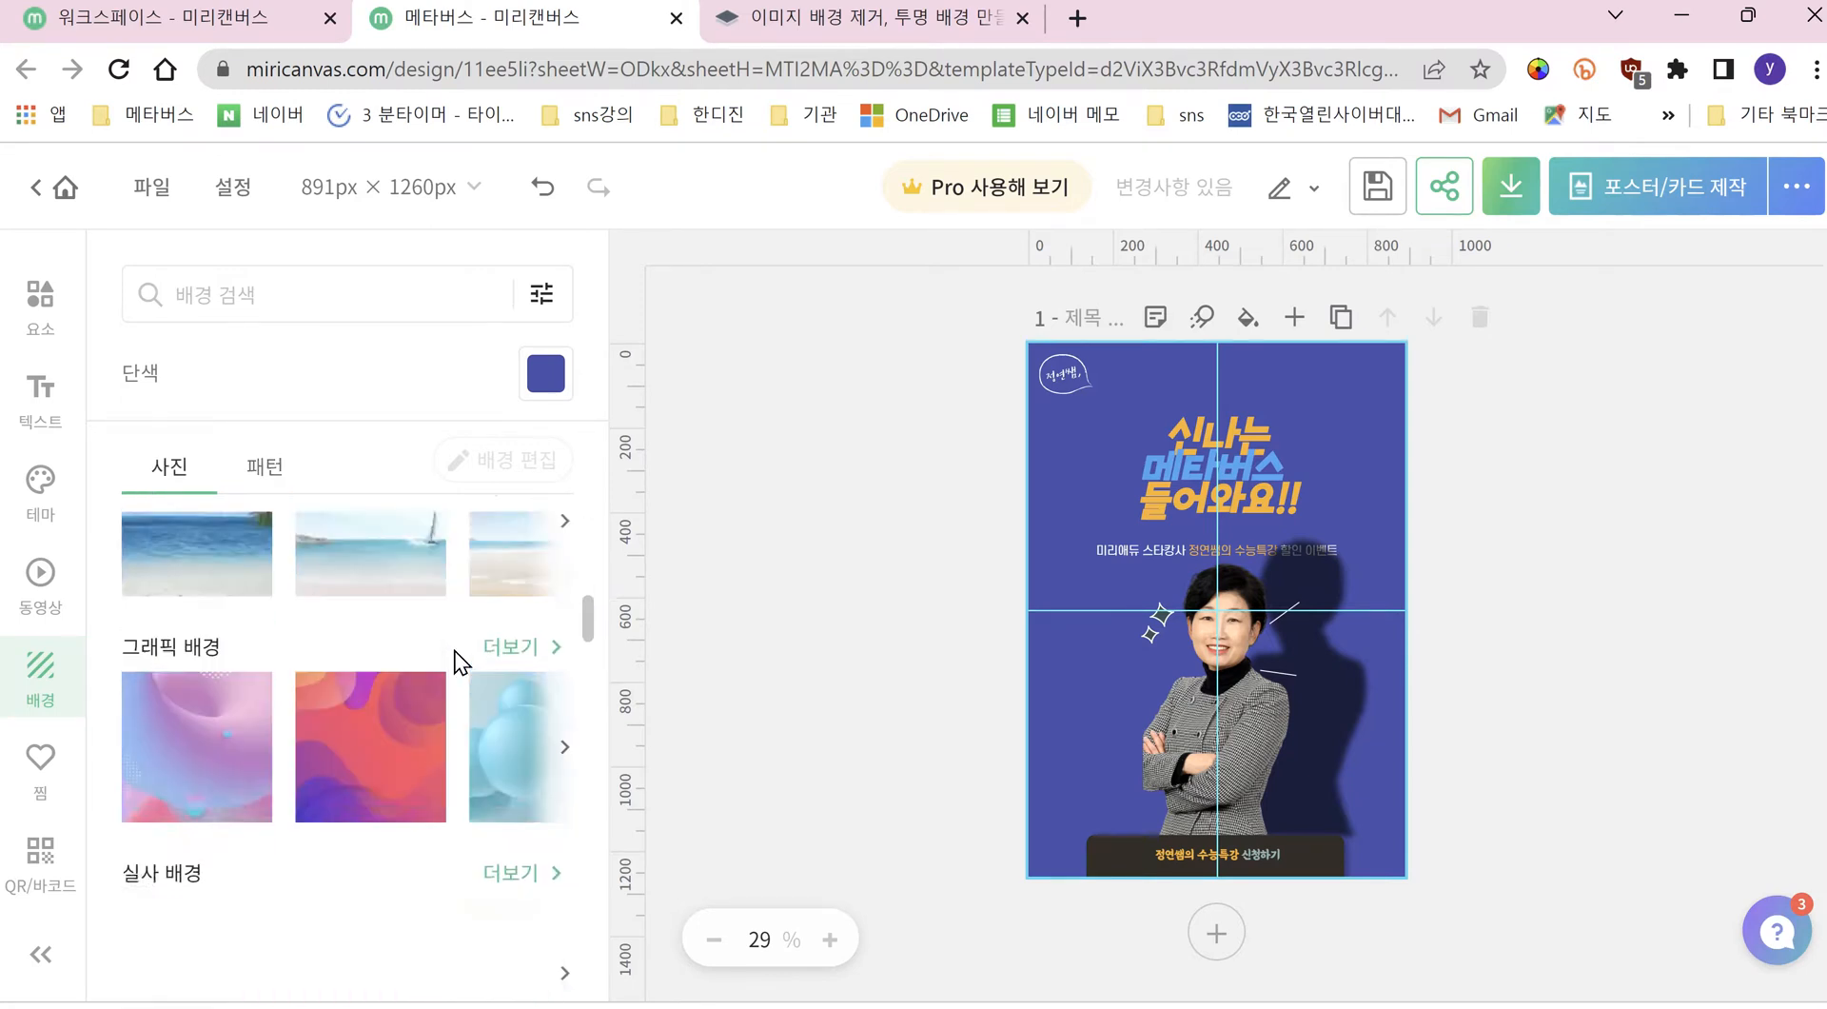
scroll(457, 648, "up", 4)
scroll(459, 647, "down", 4)
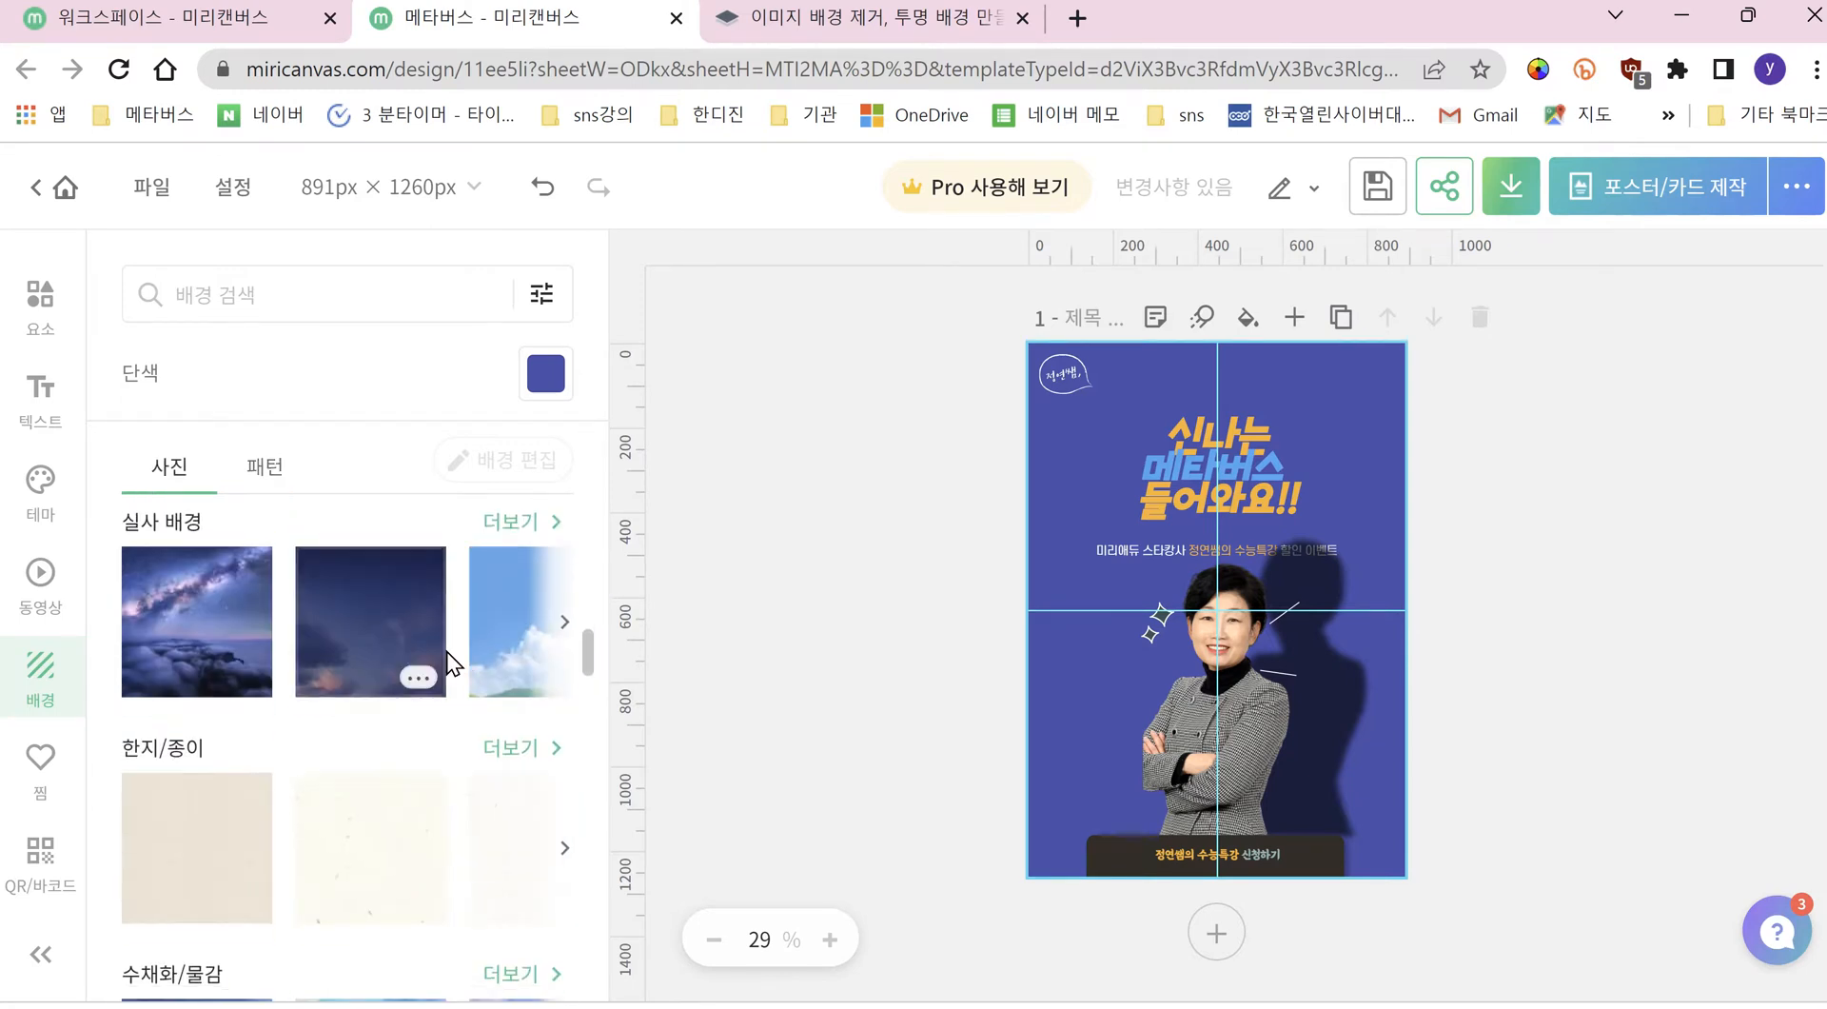
left_click(222, 632)
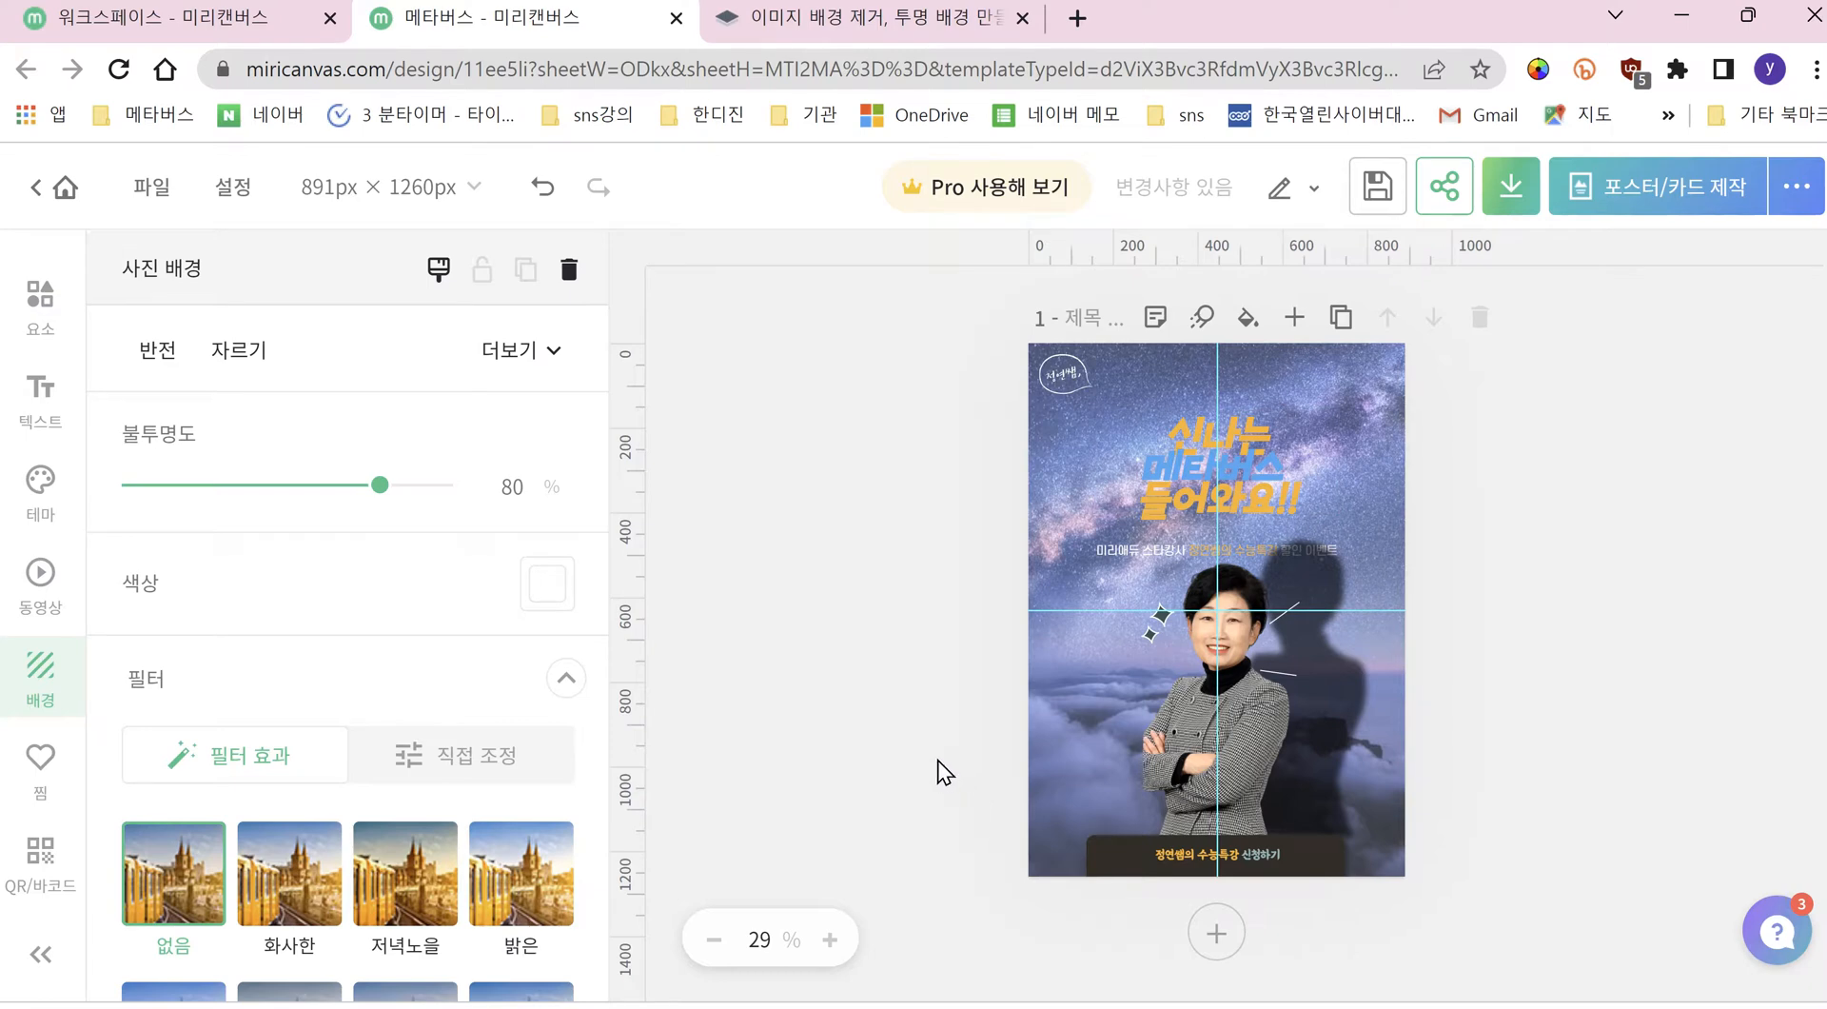
left_click(815, 560)
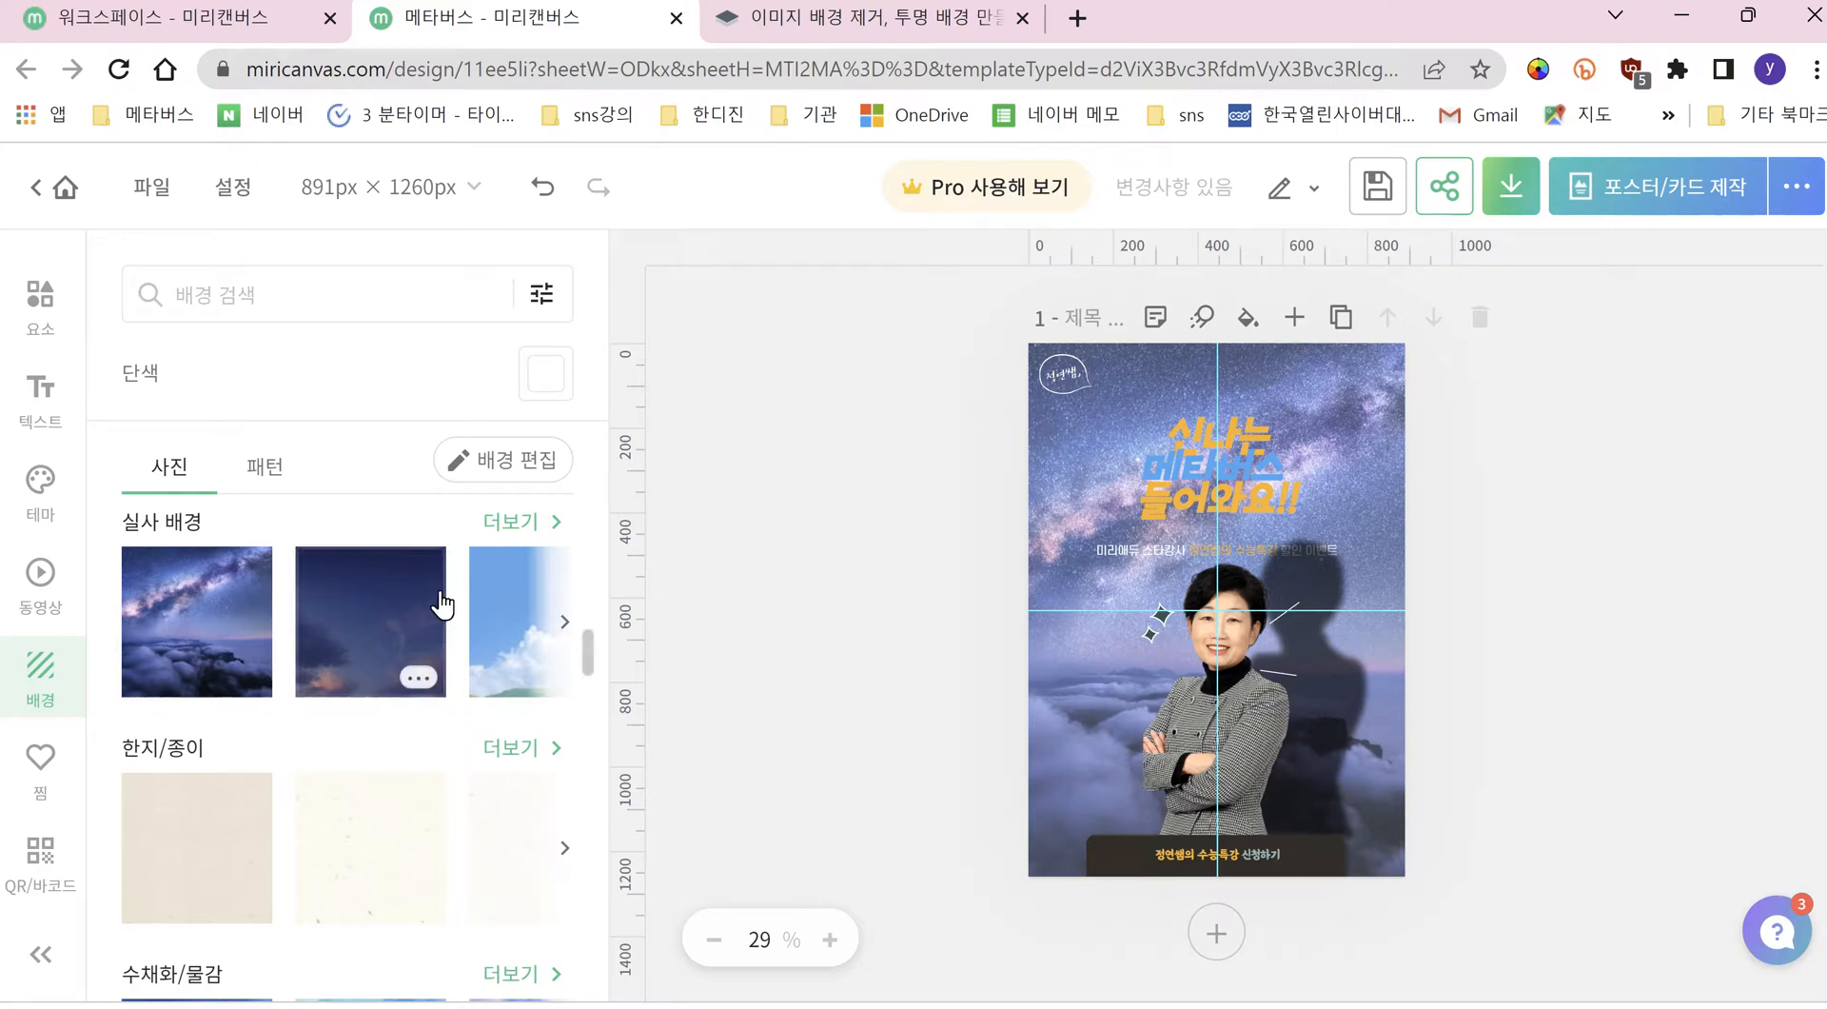
Step: Browse the available pattern backgrounds, including the check and stripe designs
left_click(271, 468)
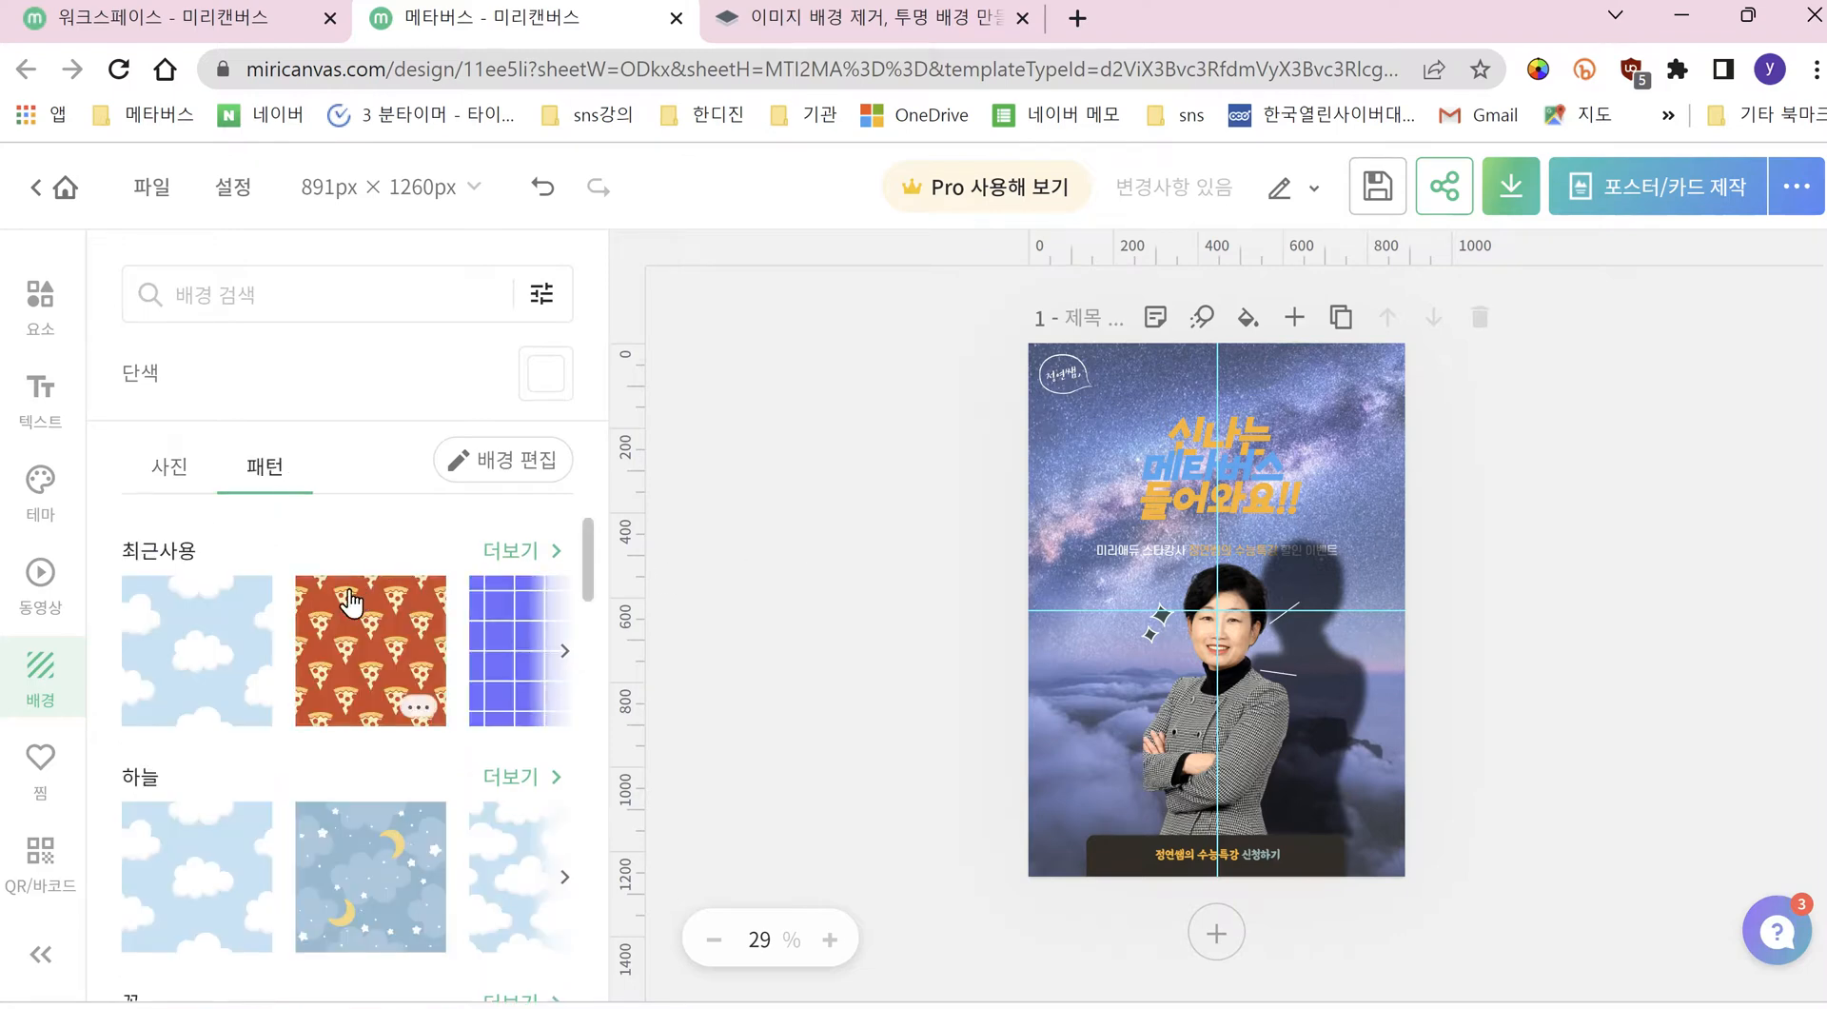
scroll(409, 789, "down", 10)
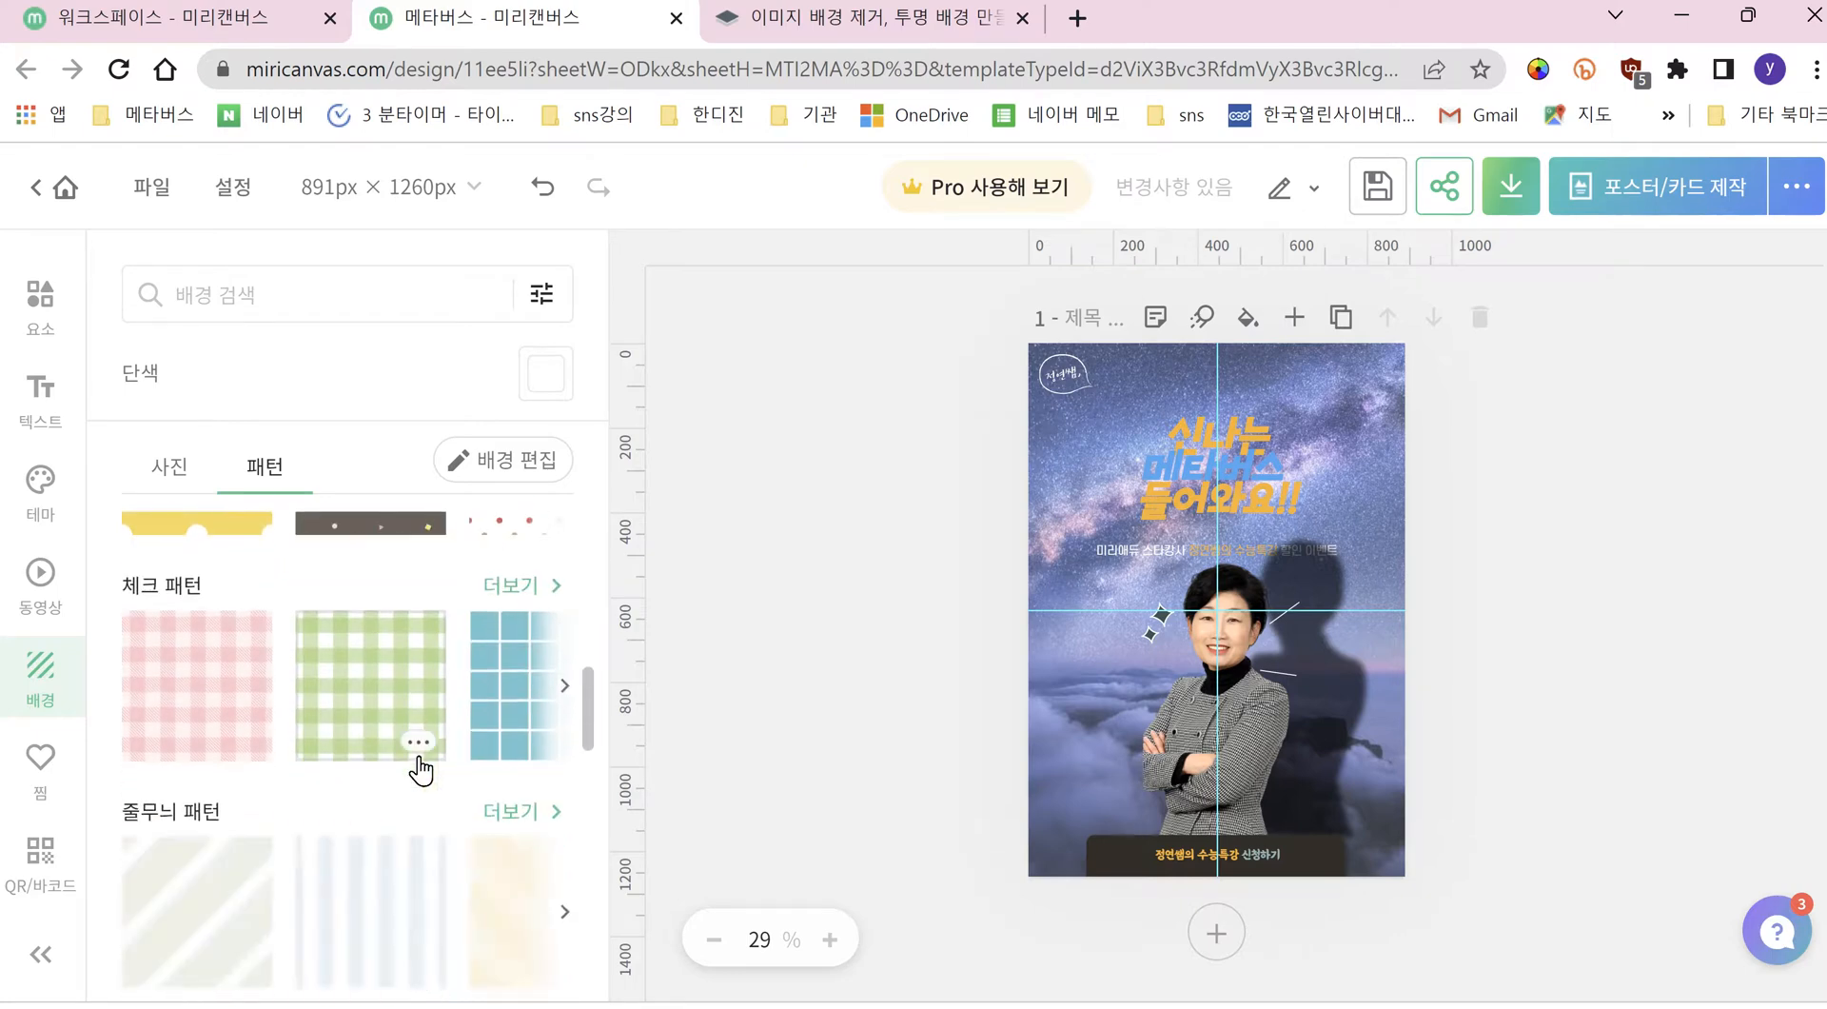
scroll(420, 761, "down", 8)
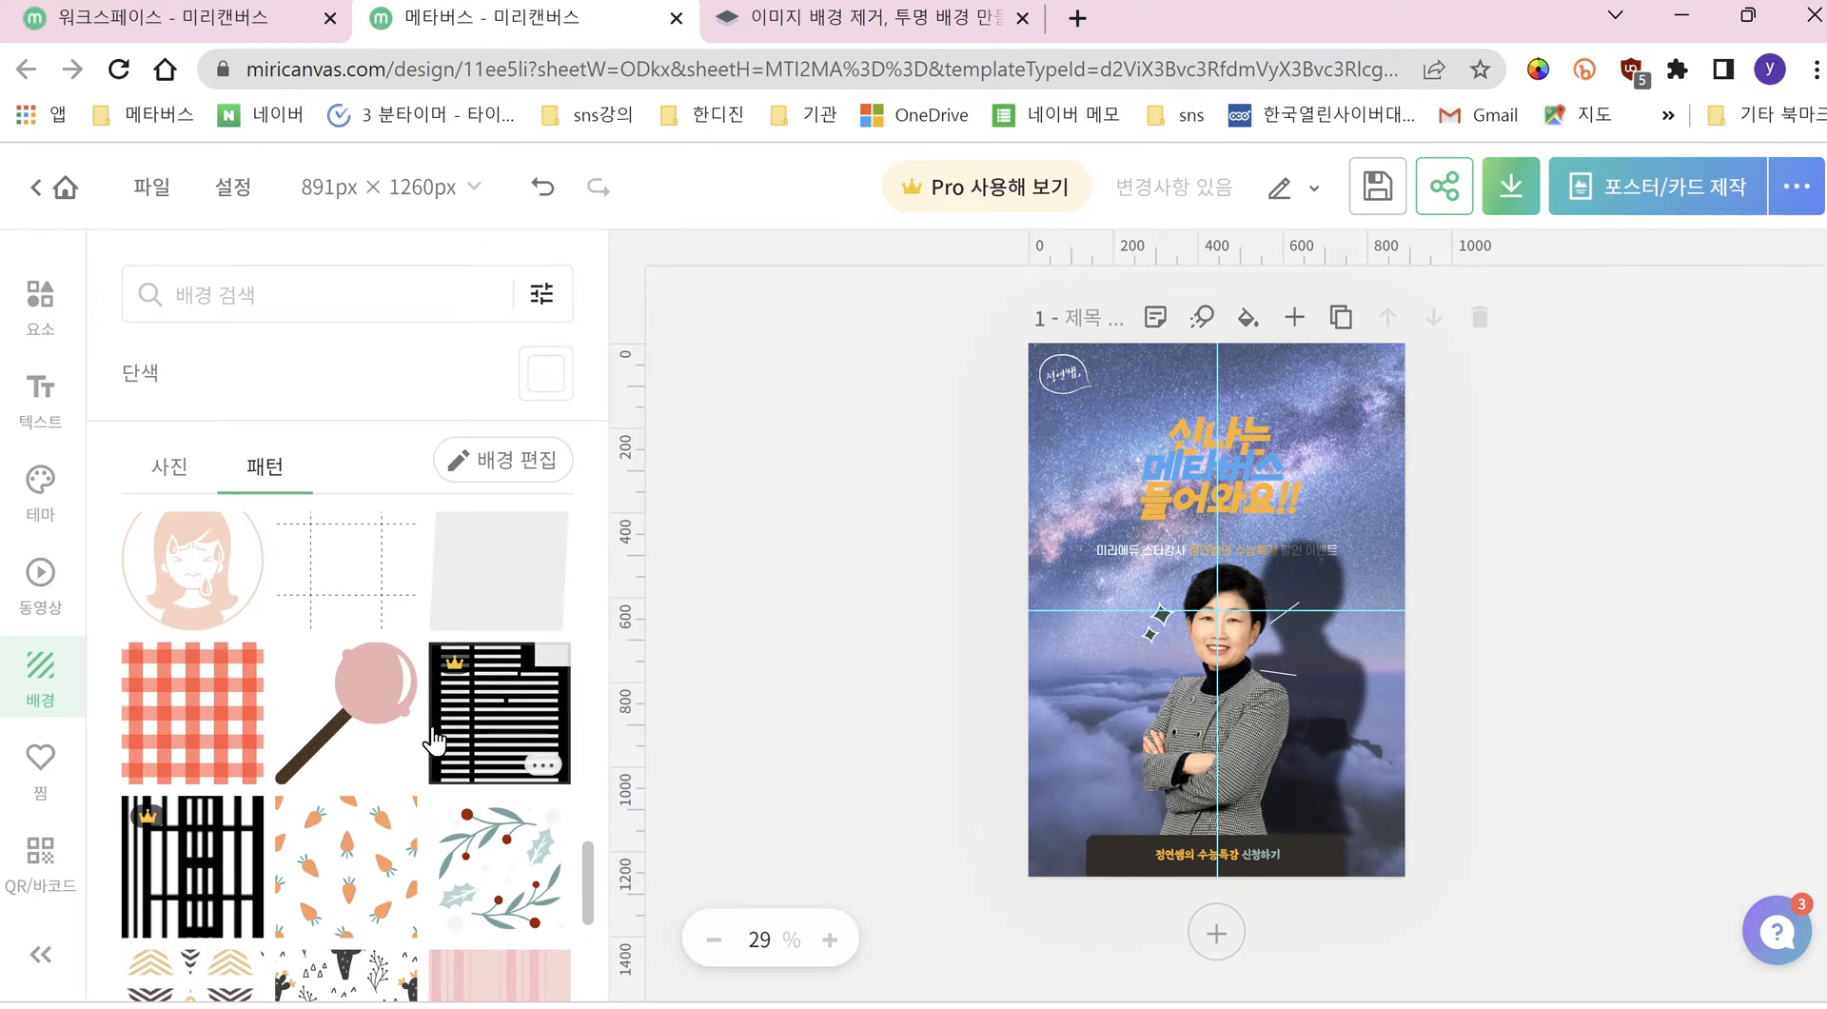
scroll(428, 734, "down", 3)
scroll(433, 741, "down", 2)
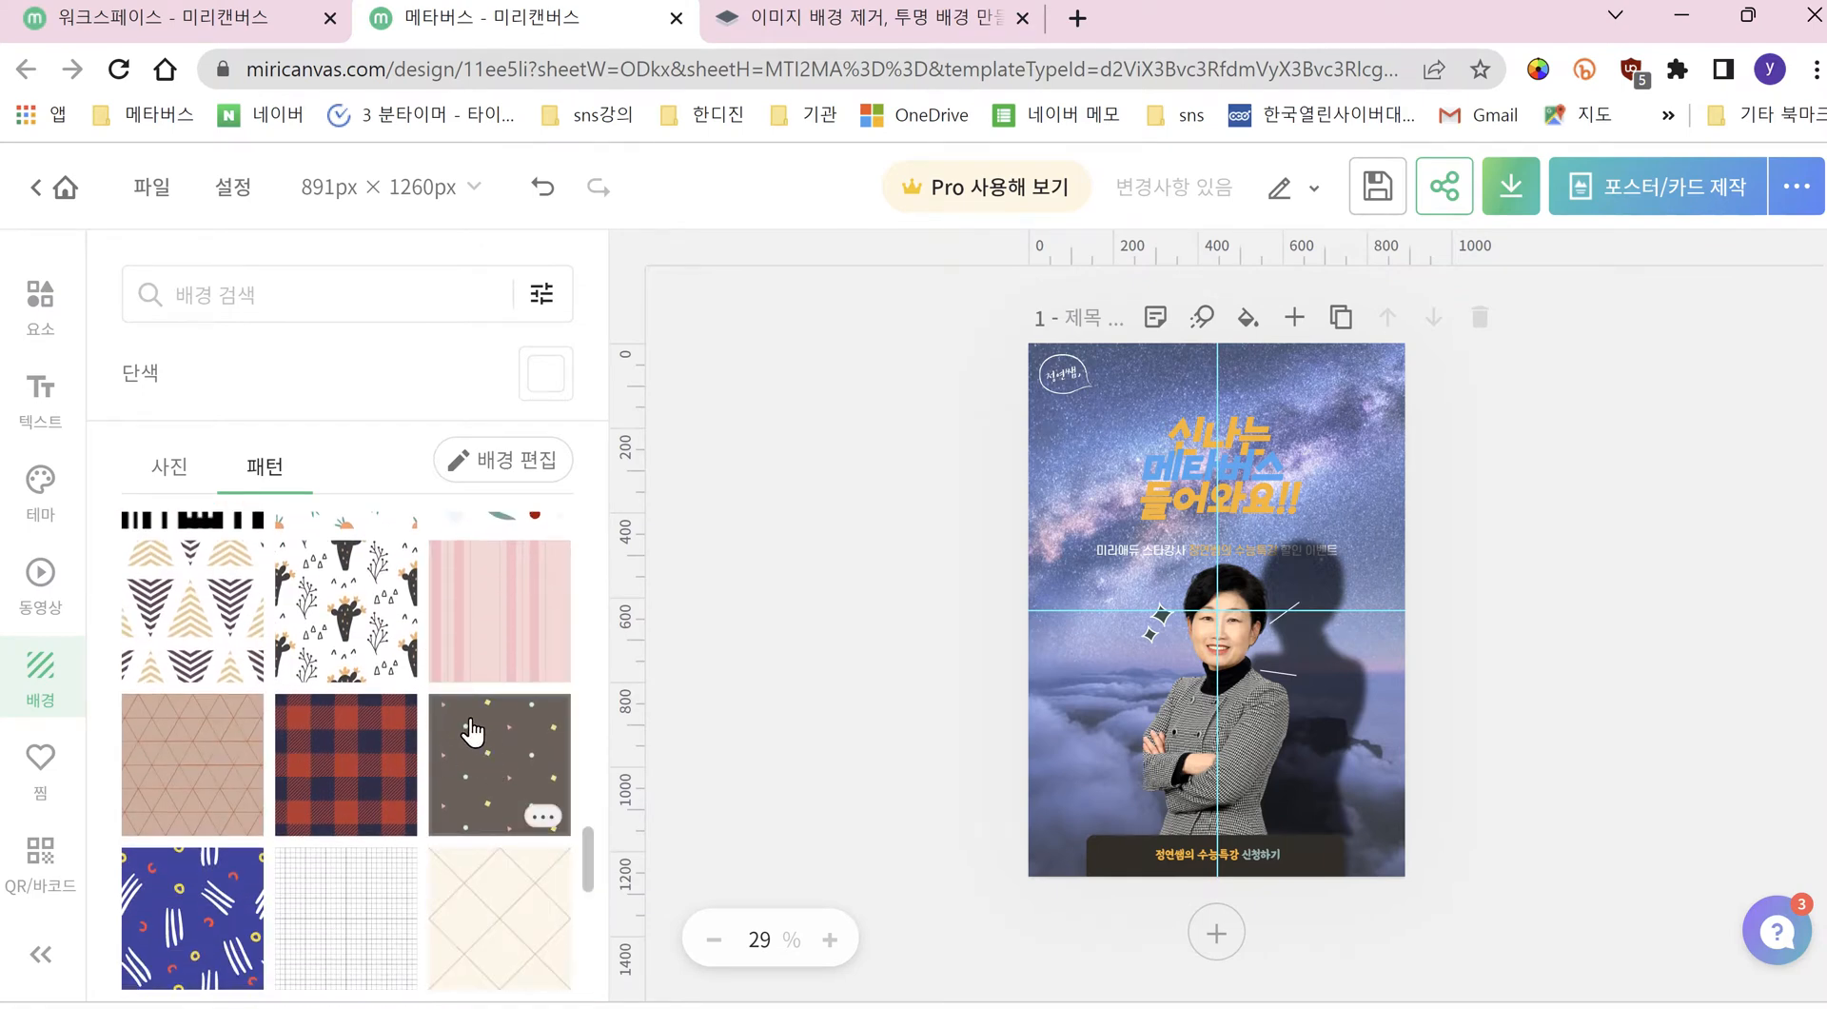
Step: Apply the light blue cloud pattern from the 하늘 category as the poster background and set its pattern size to 145%
scroll(458, 709, "up", 5)
scroll(456, 705, "up", 6)
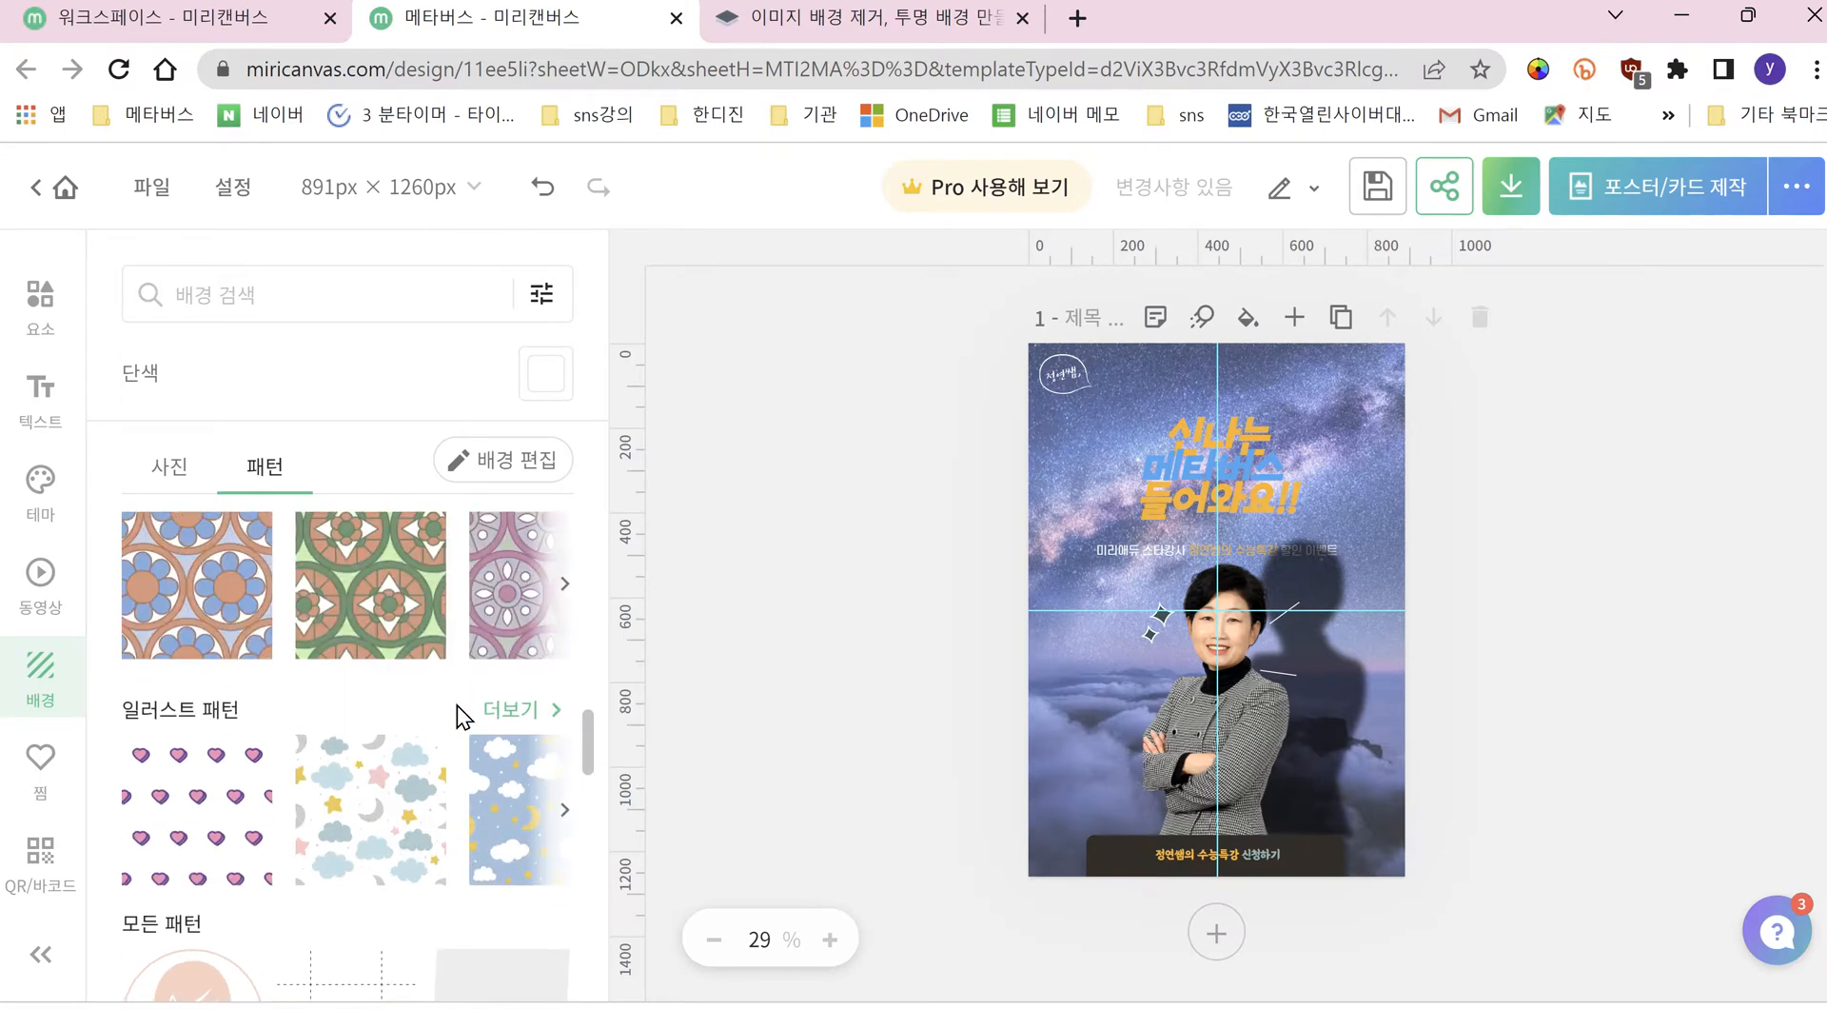
scroll(458, 716, "up", 6)
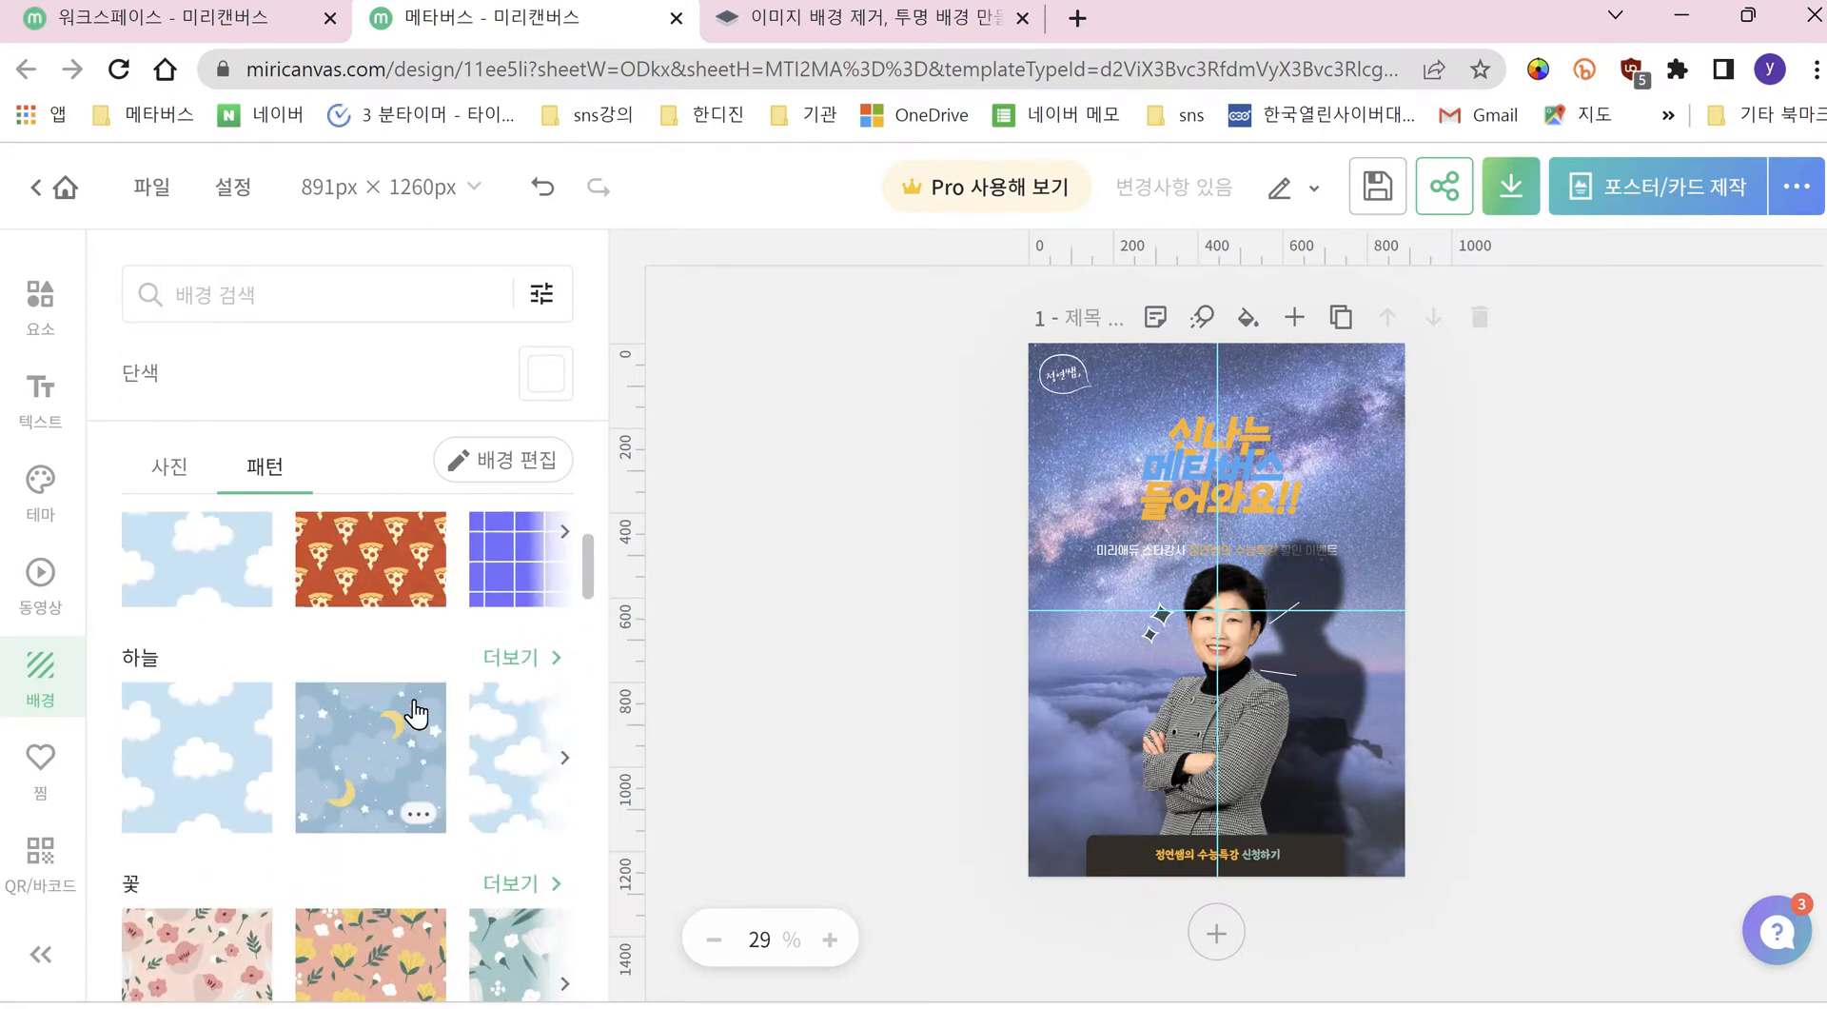
left_click(271, 723)
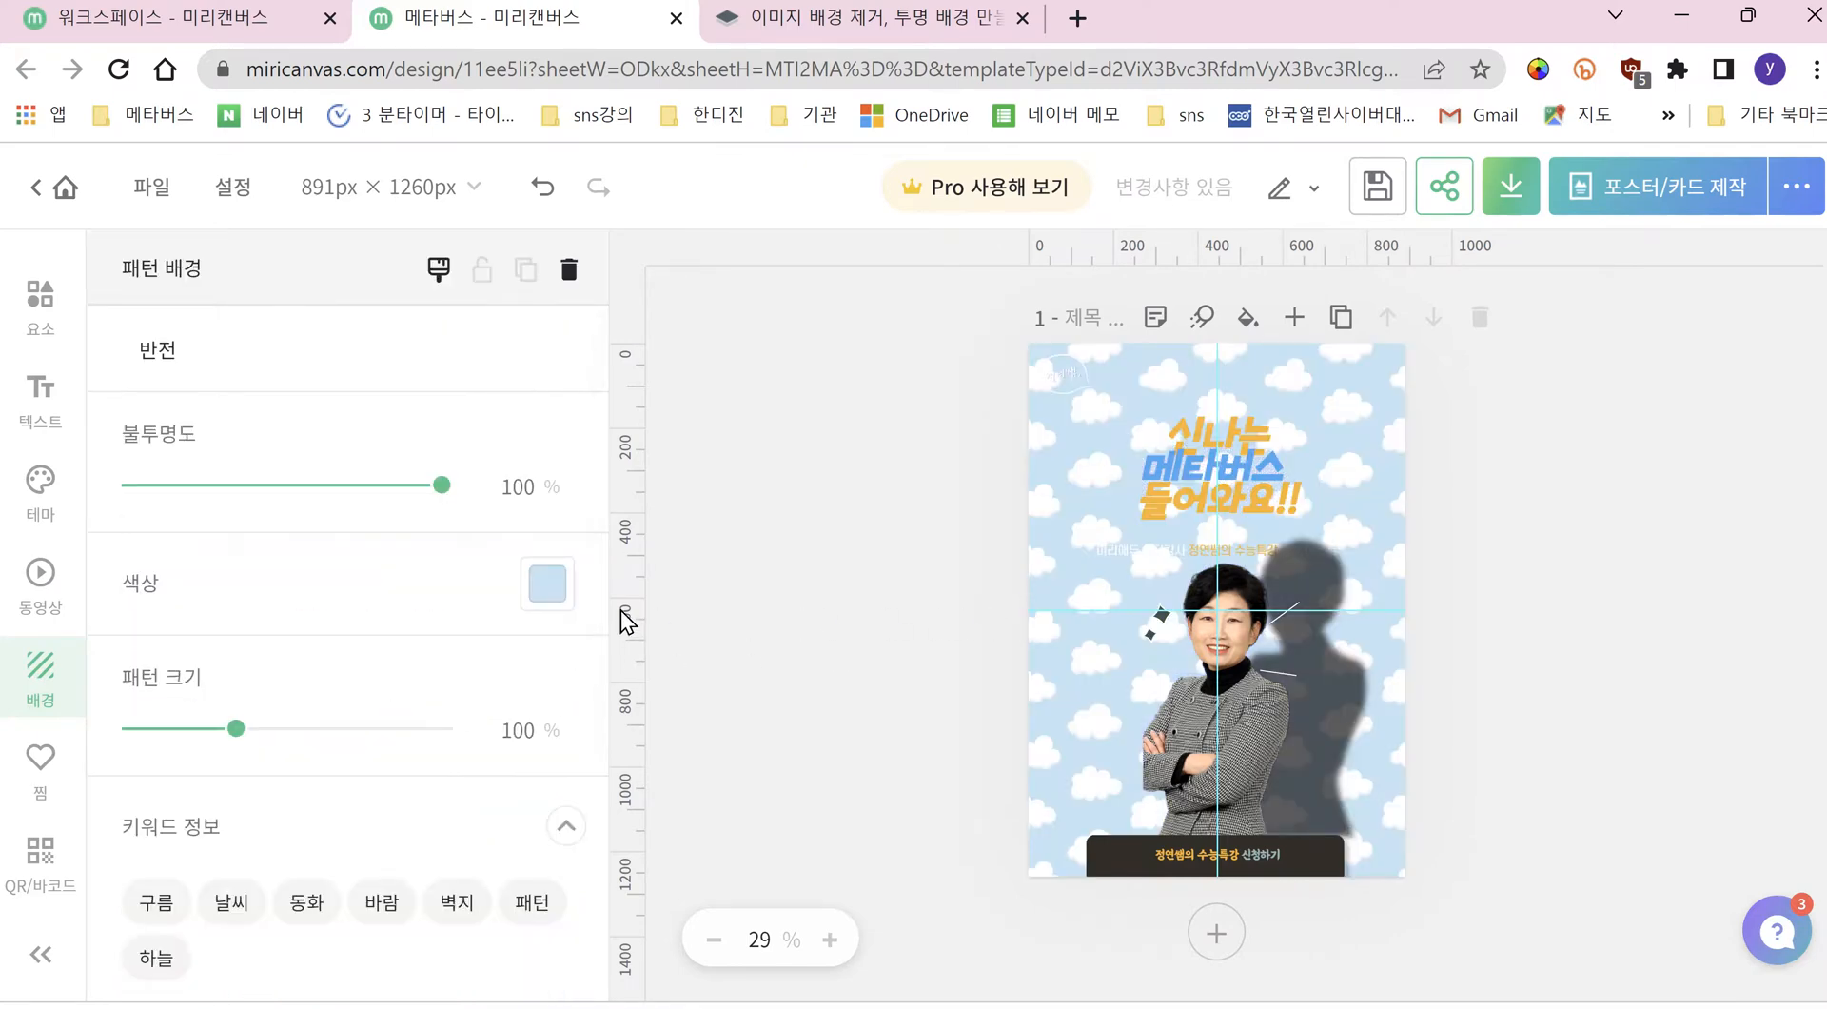
mouse_move(446, 497)
left_mouse_down()
mouse_move(273, 502)
mouse_move(445, 497)
left_mouse_up()
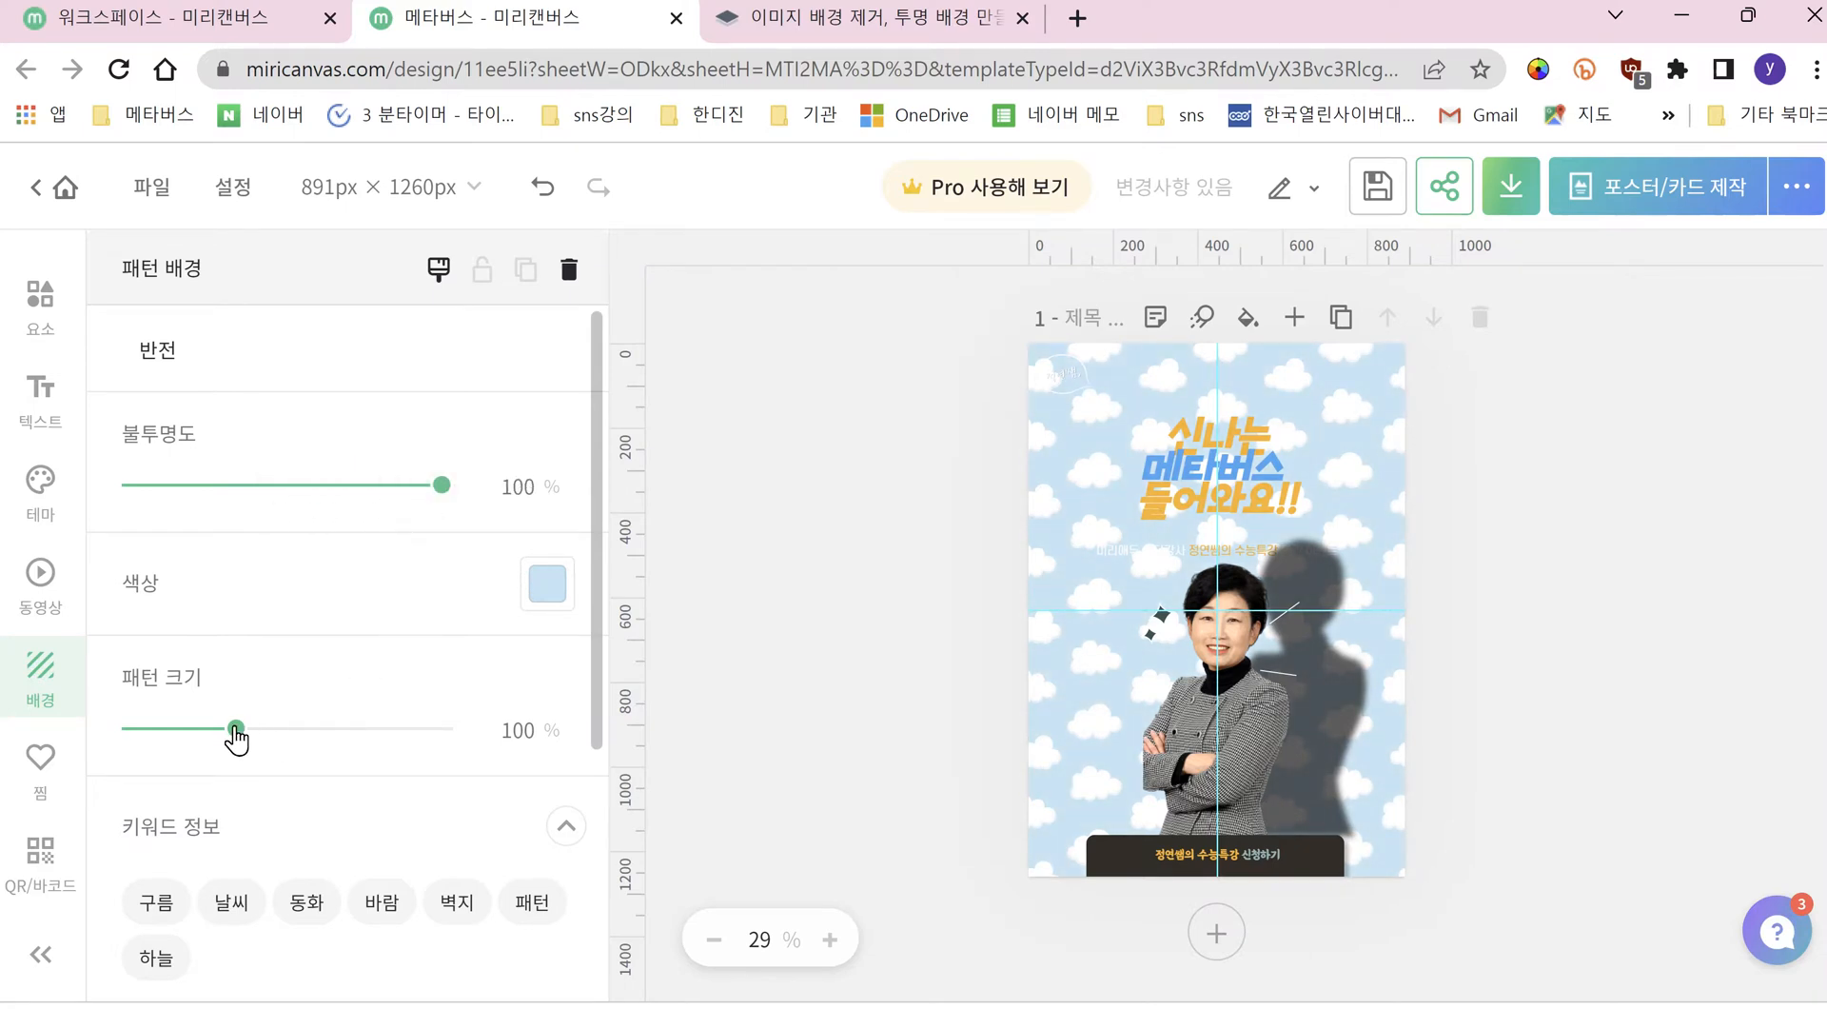
left_click_drag(236, 729, 330, 755)
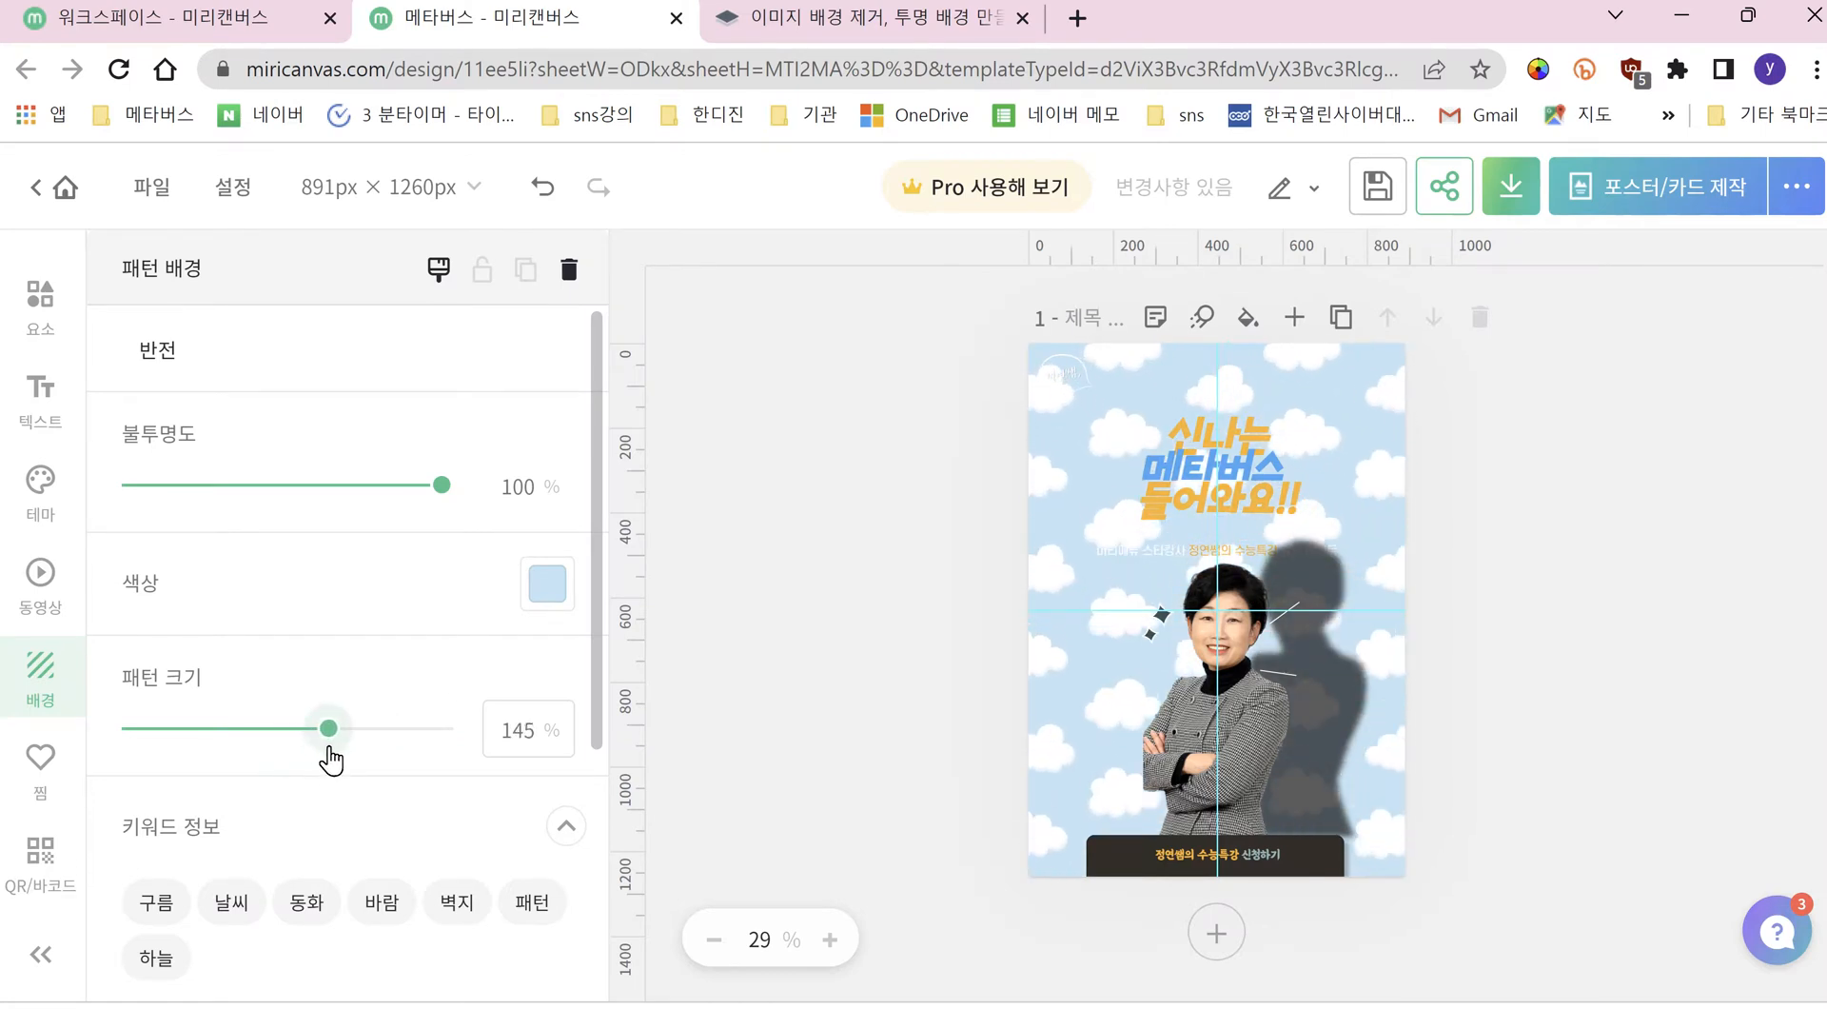
left_click(738, 633)
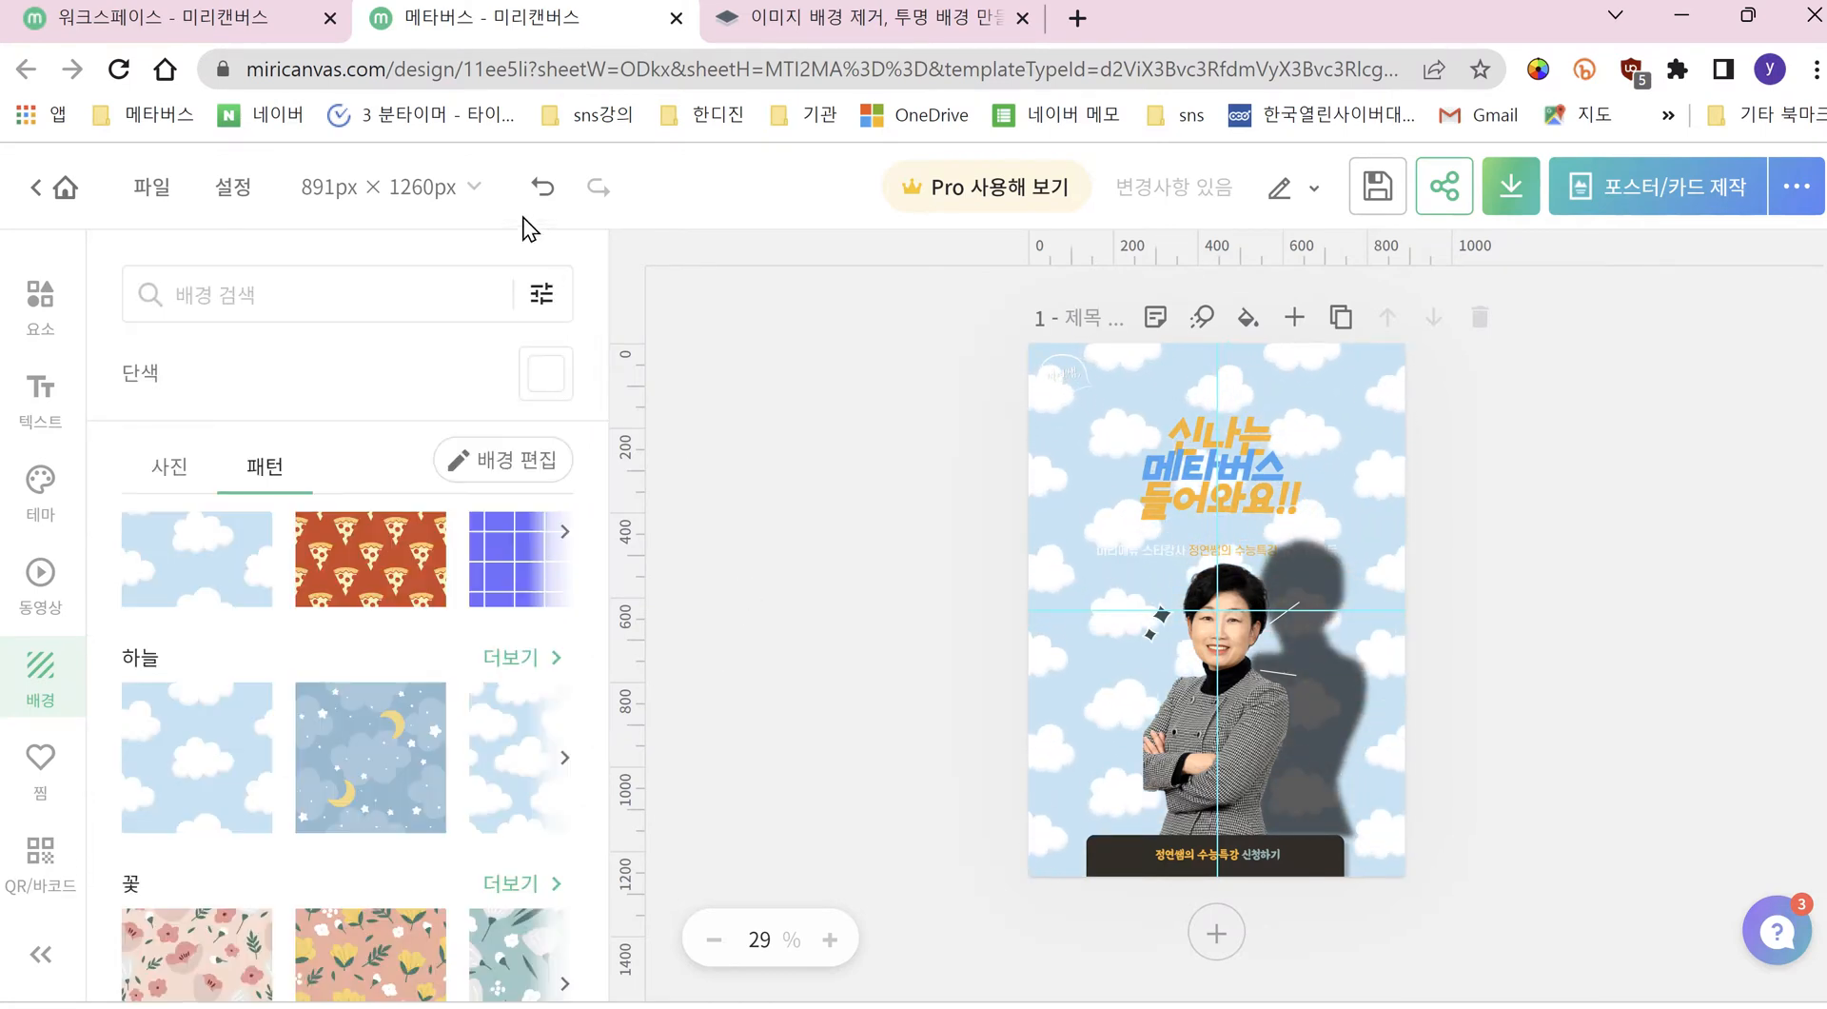
Step: Undo the cloud pattern background and step through the edit history to restore the Milky Way over clouds photo
left_click(541, 200)
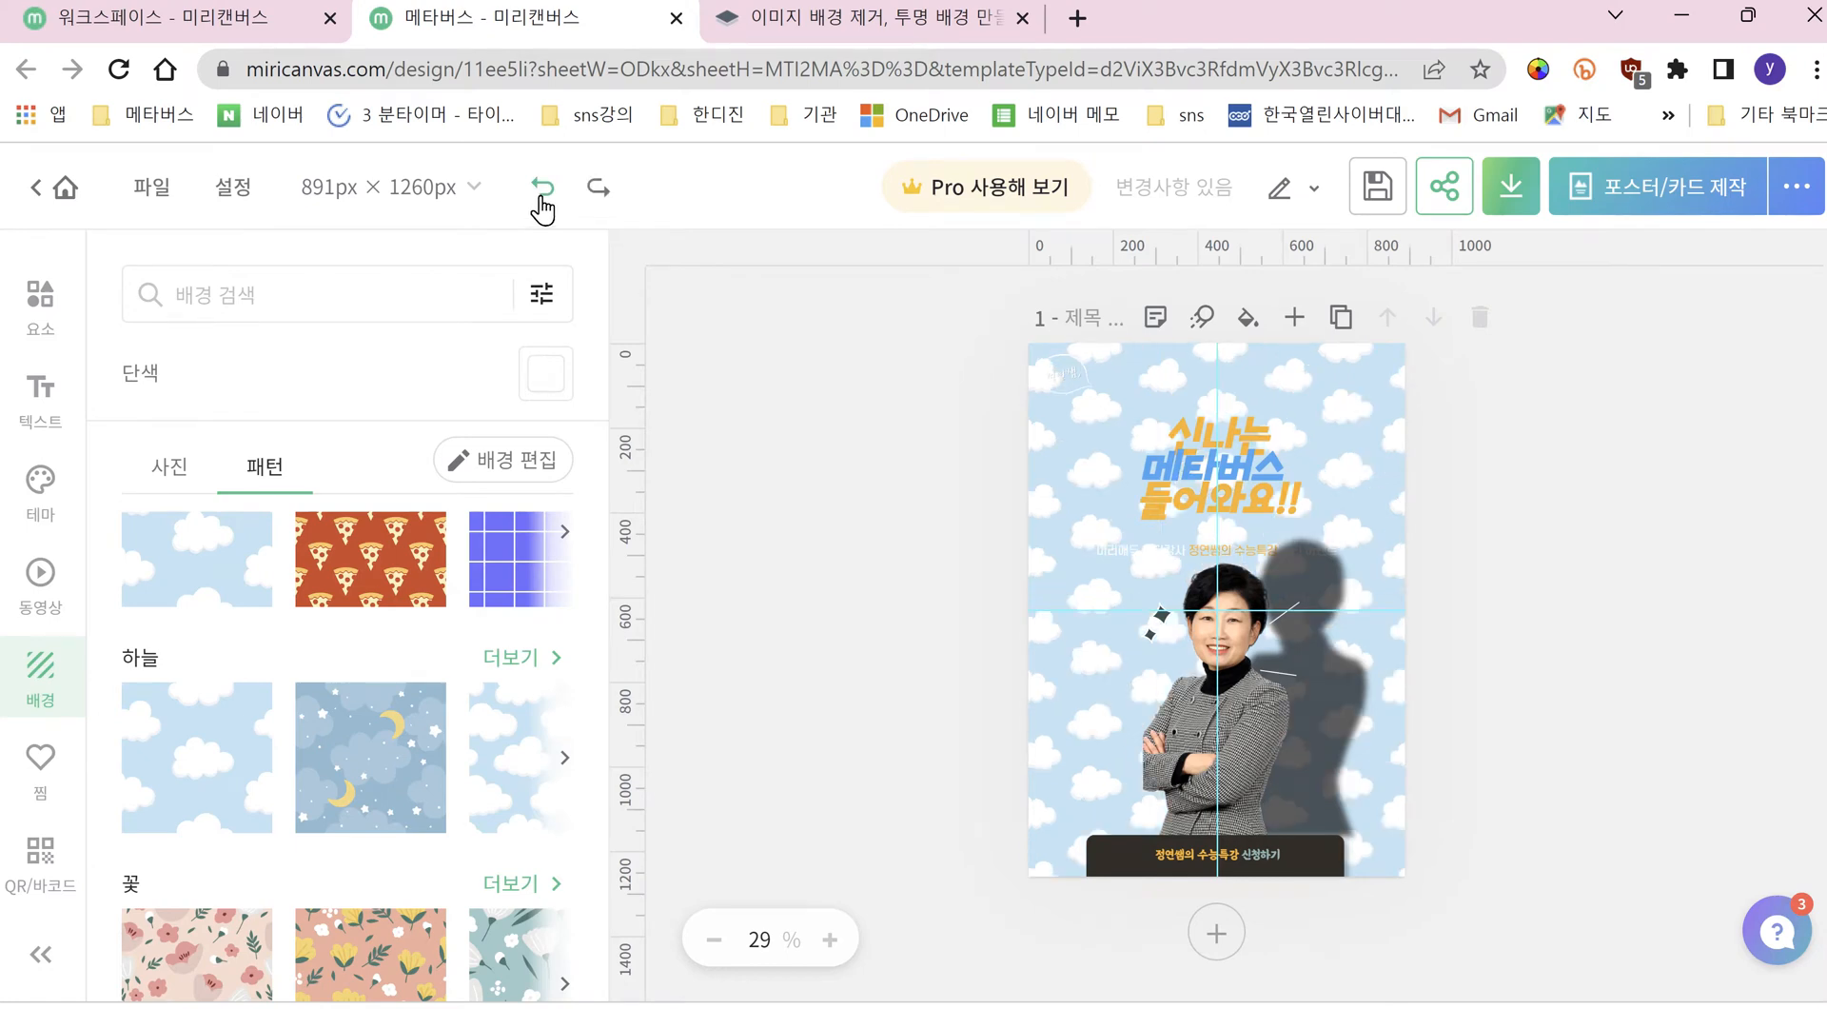
left_click(541, 200)
left_click(542, 200)
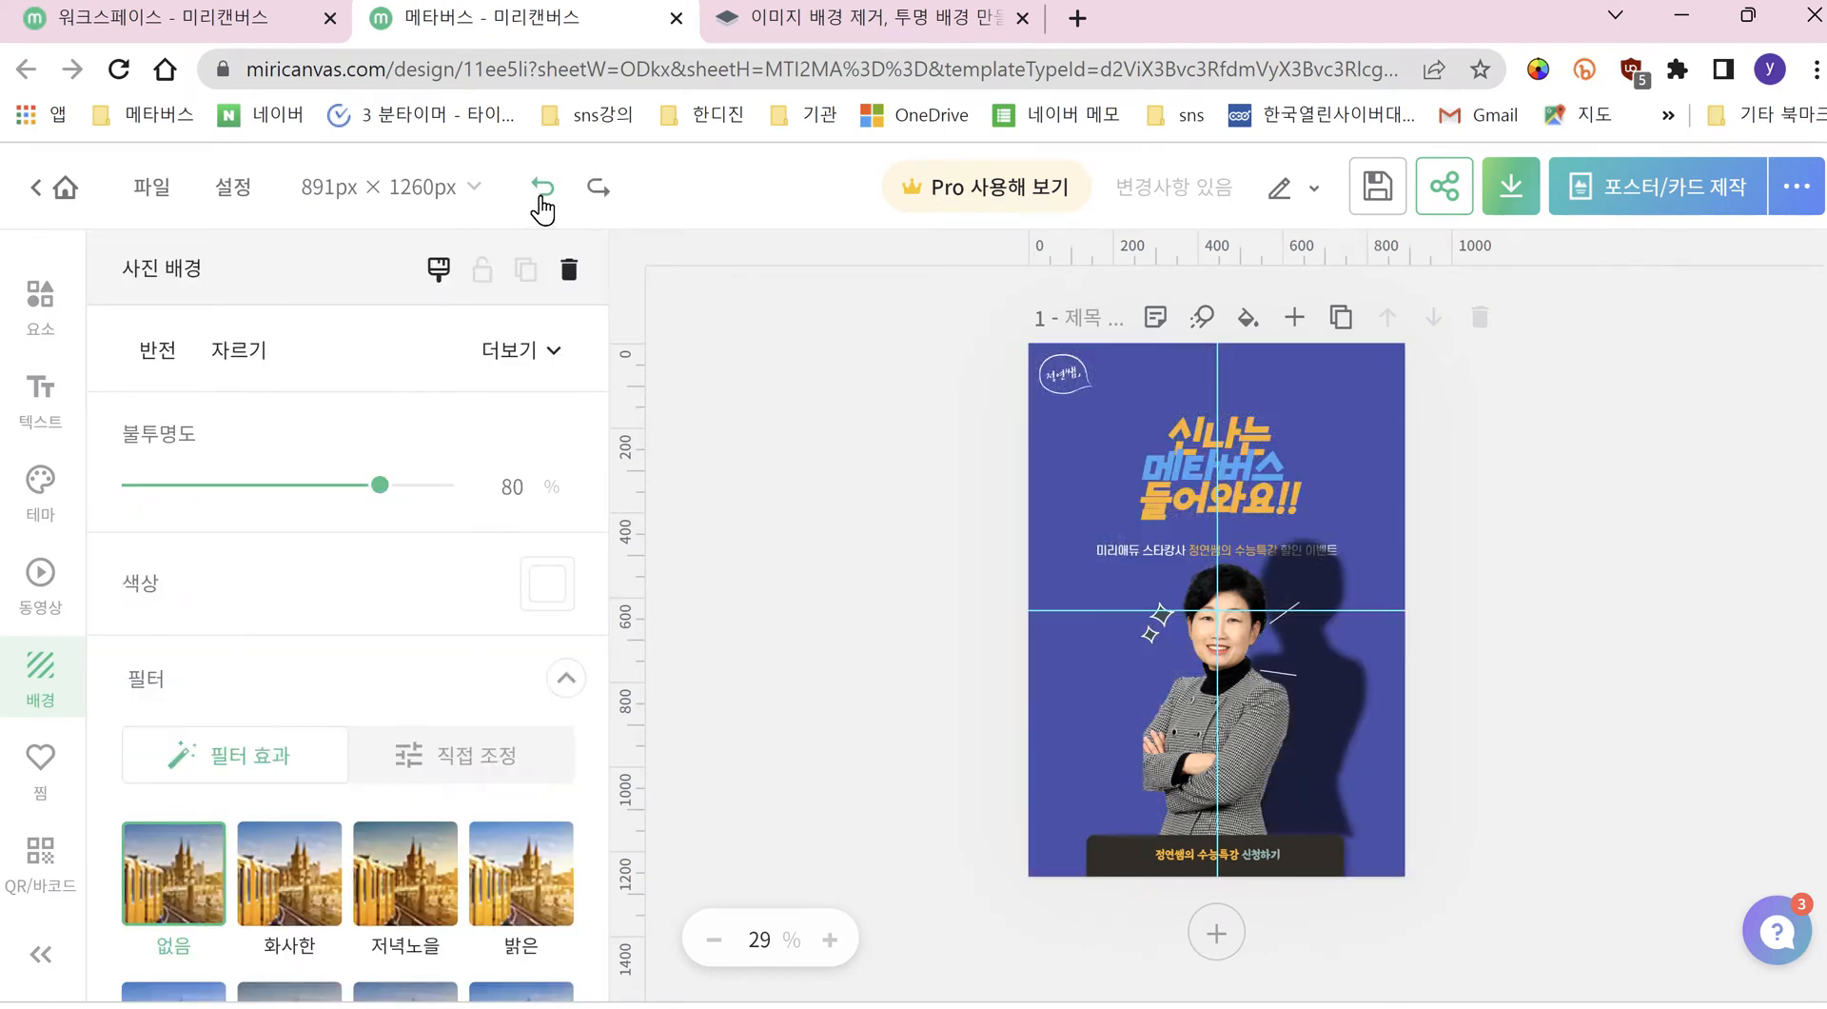
left_click(542, 199)
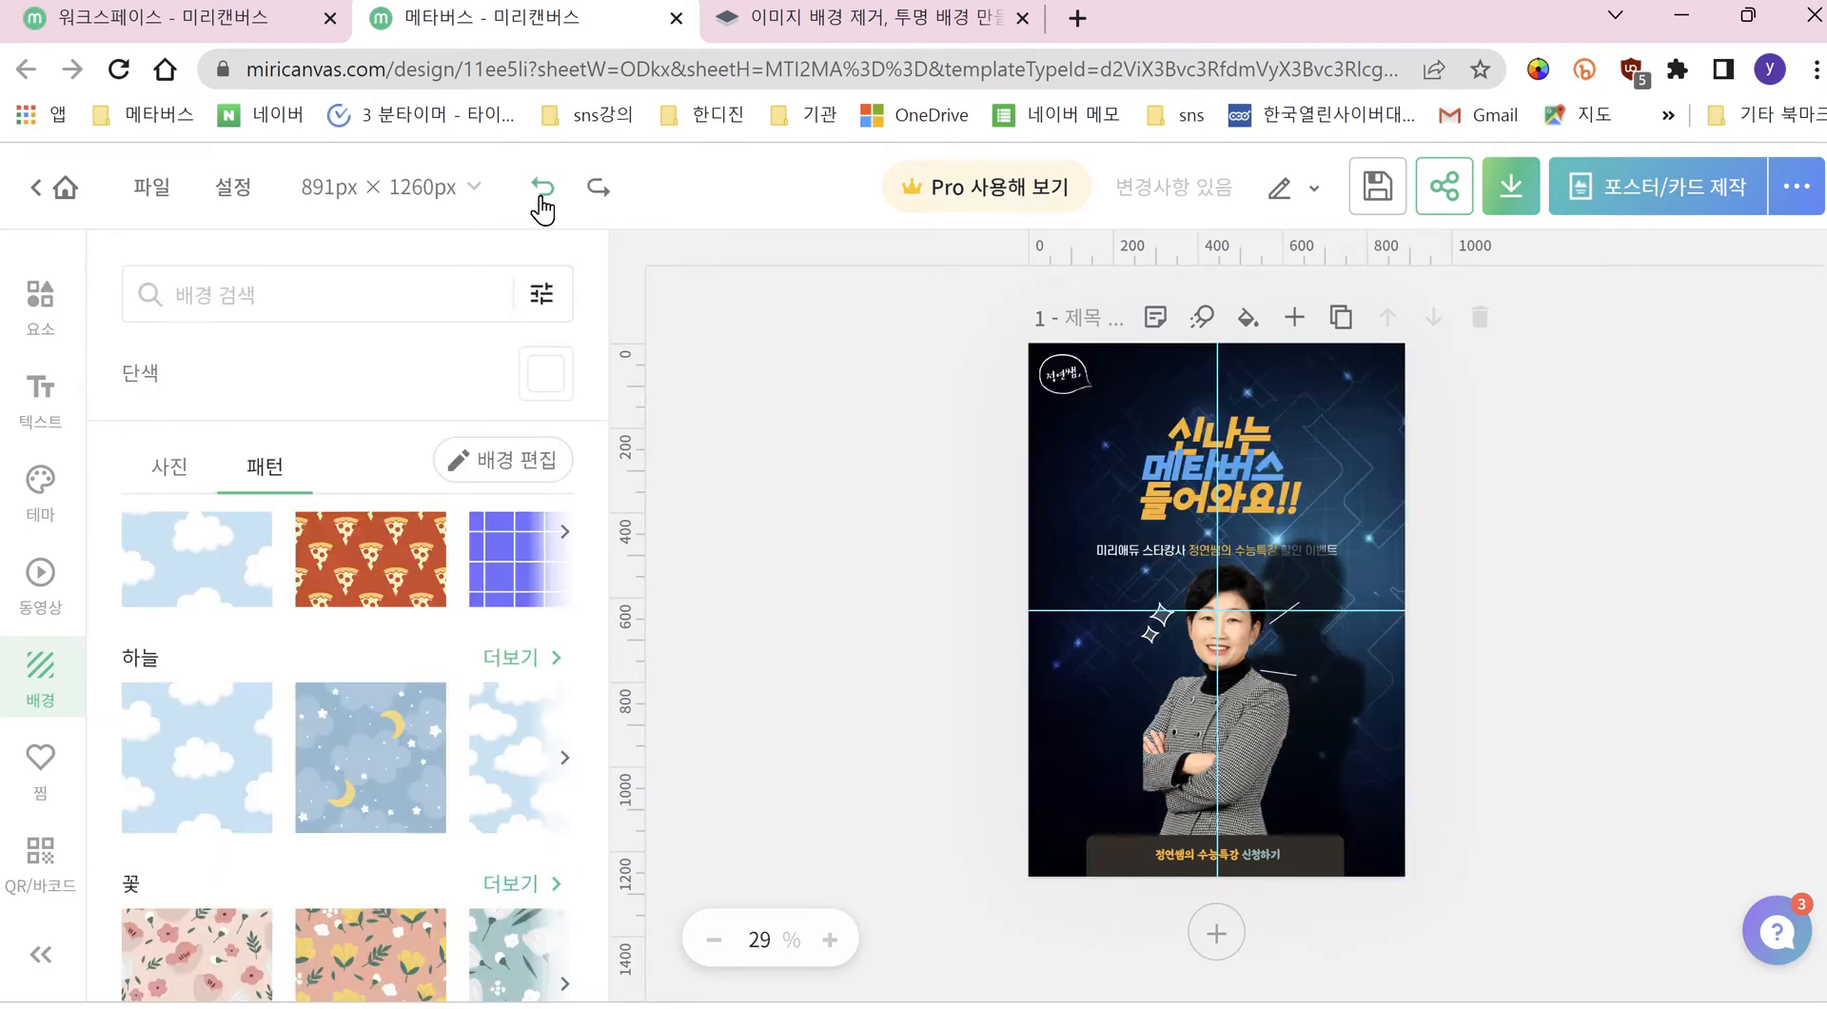
left_click(597, 191)
left_click(597, 188)
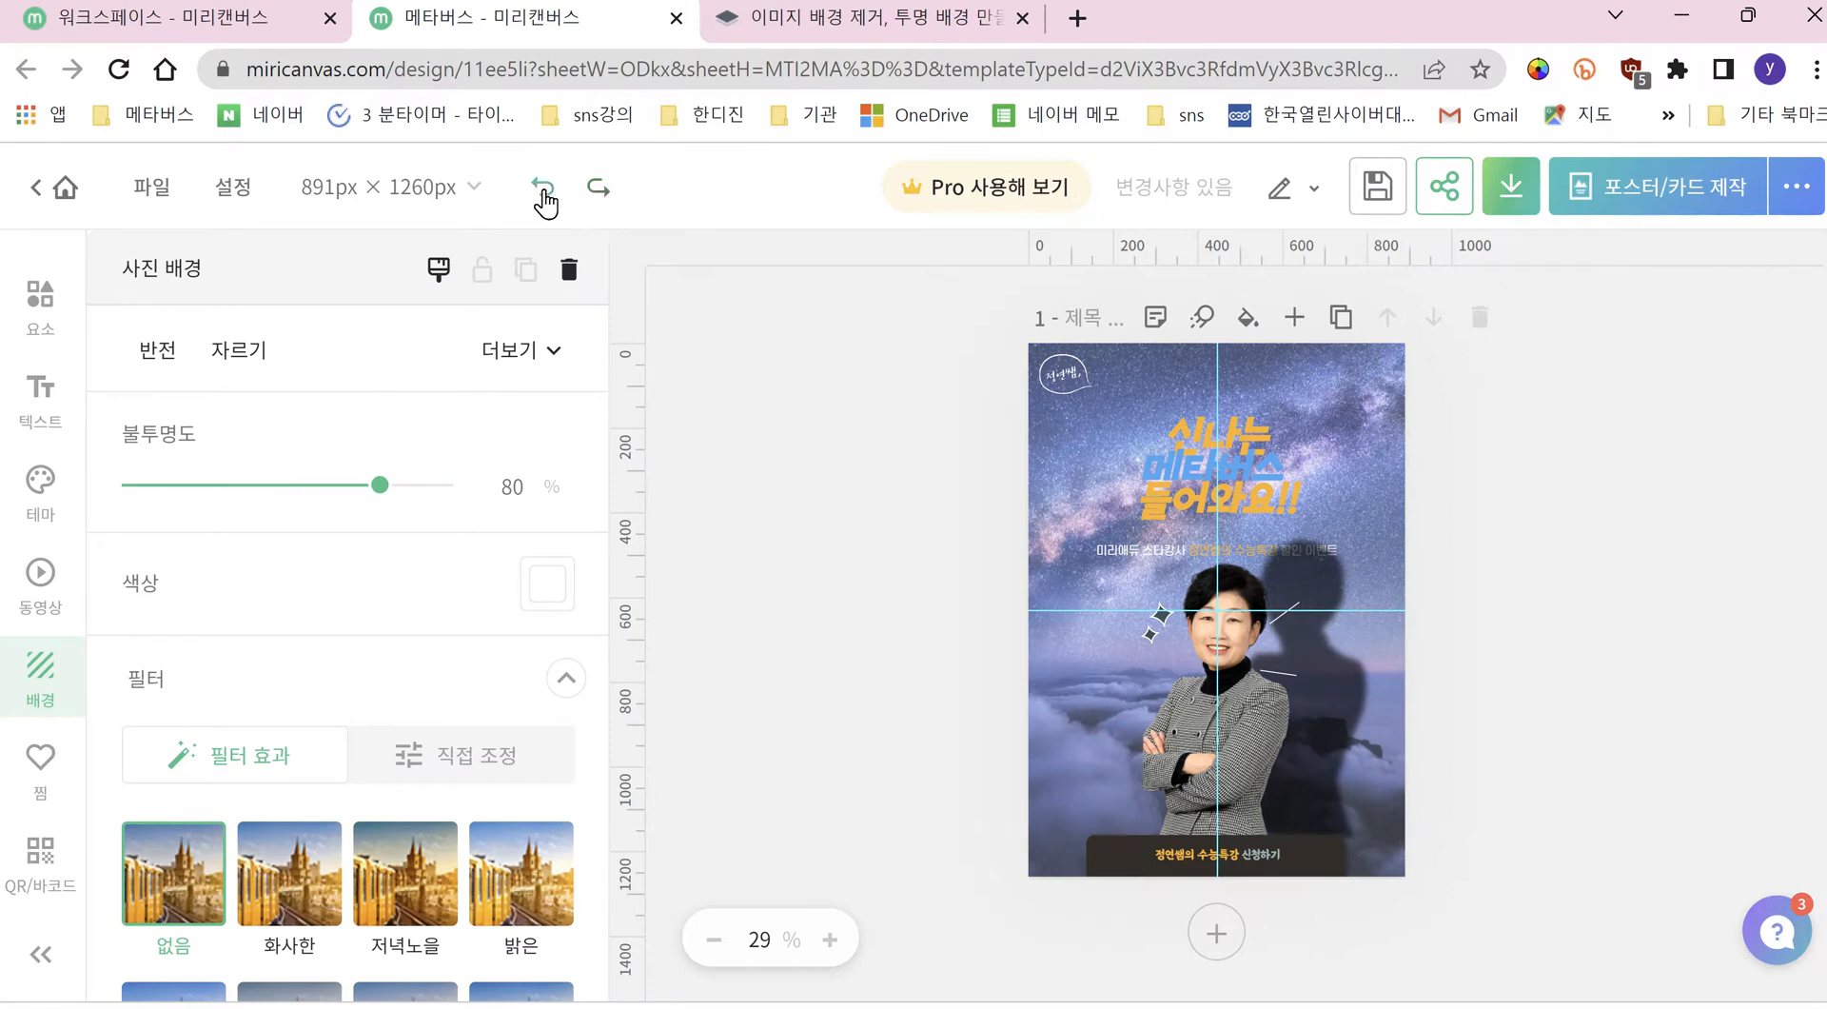
left_click(542, 188)
left_click(599, 188)
left_click(802, 542)
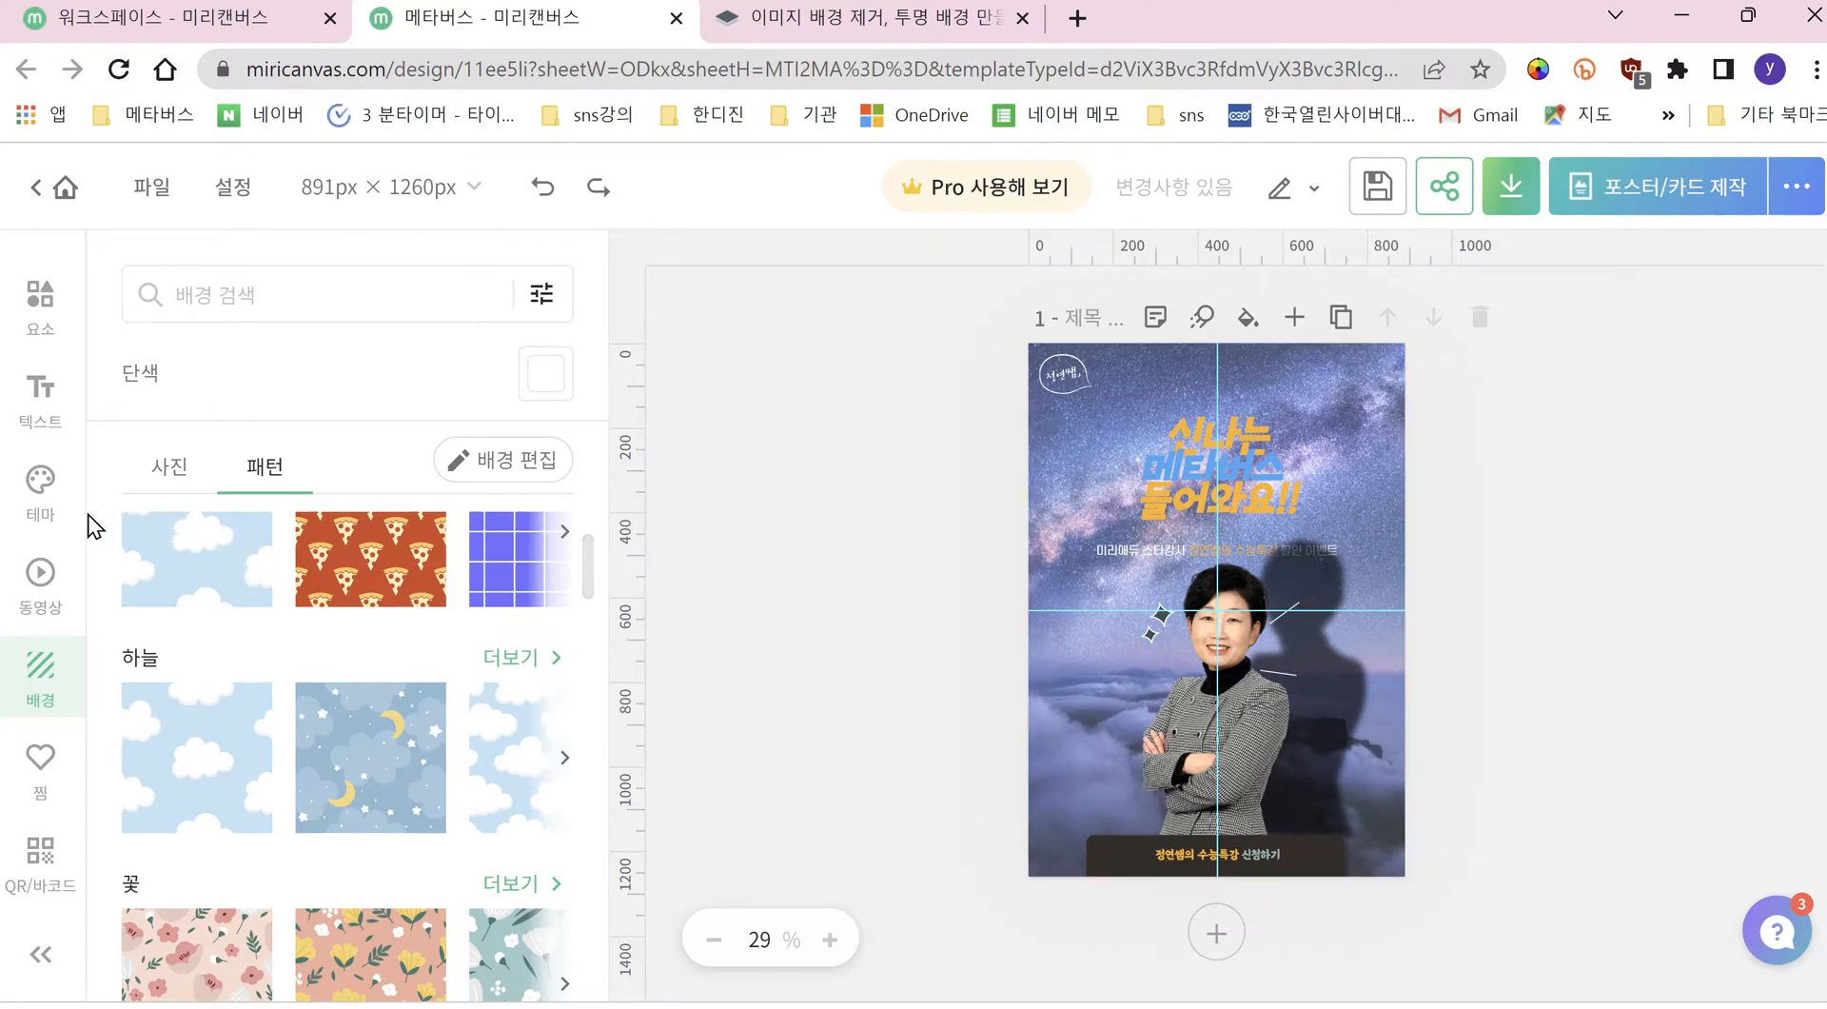
Step: Look through the element categories 컬렉션, 일러스트, 아이콘, 조합 and 애니, ending with all elements
scroll(59, 502, "up", 3)
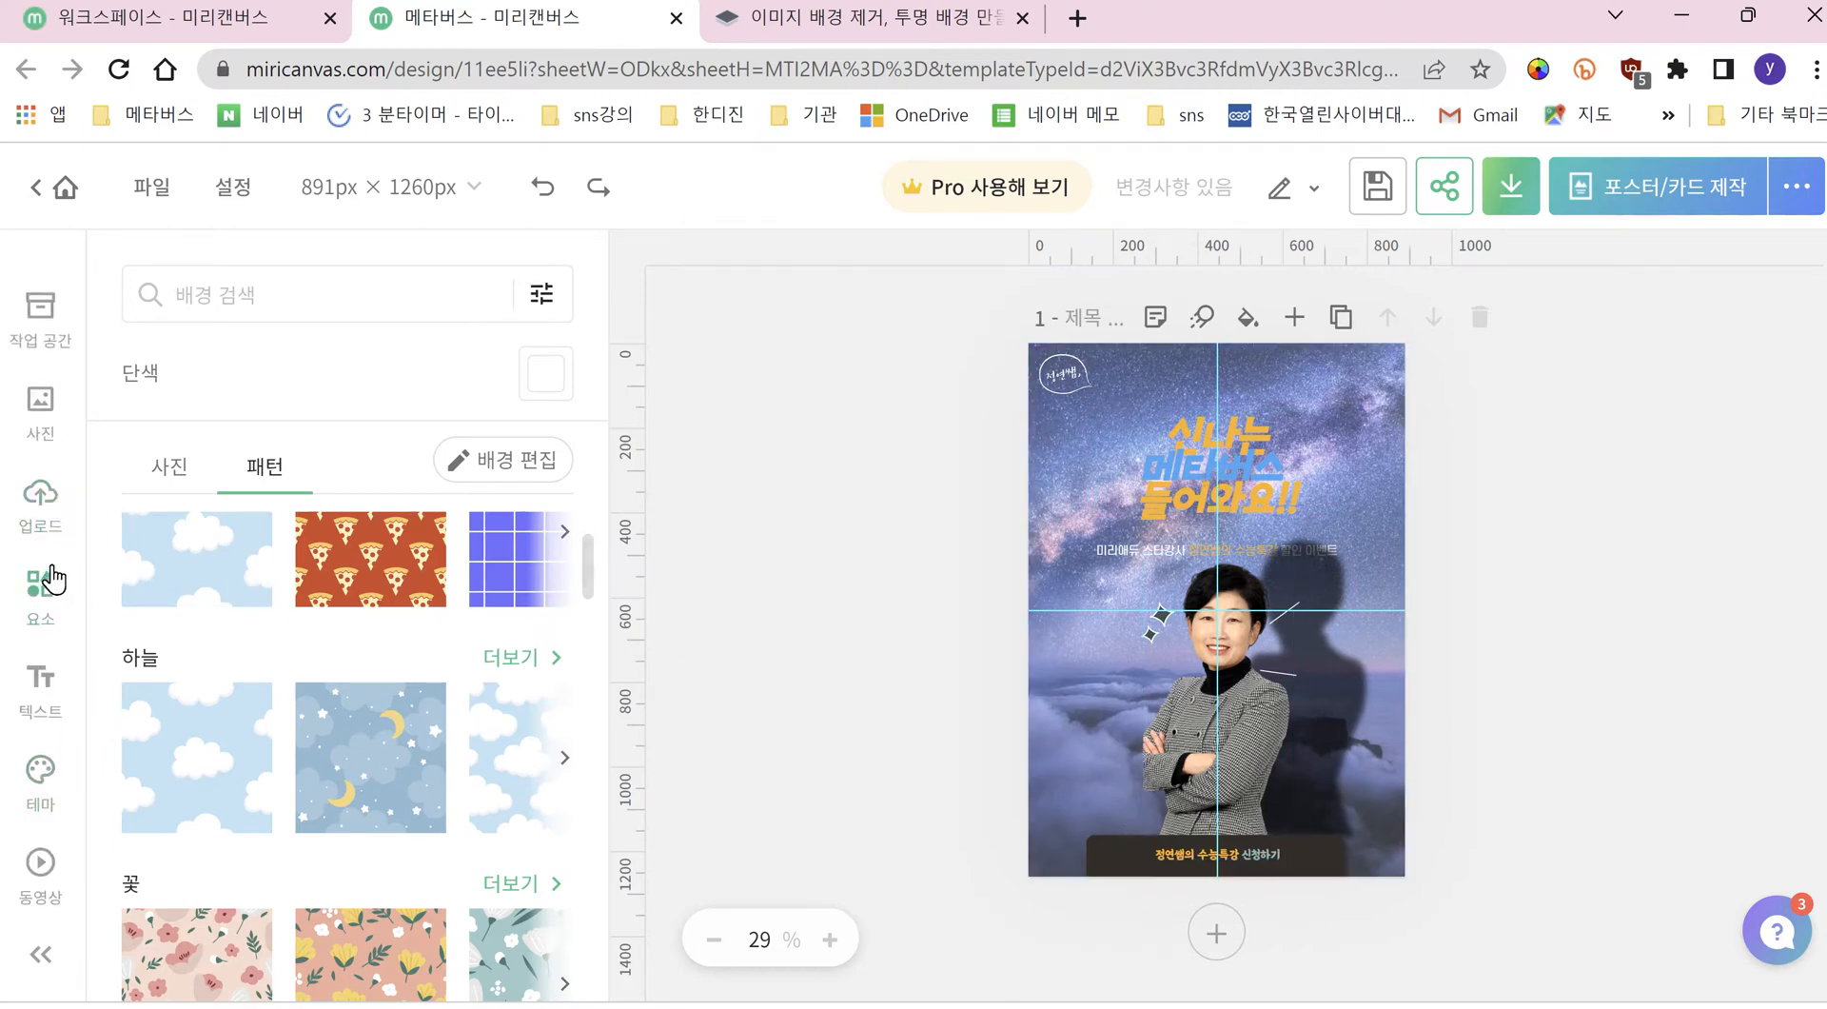
left_click(39, 594)
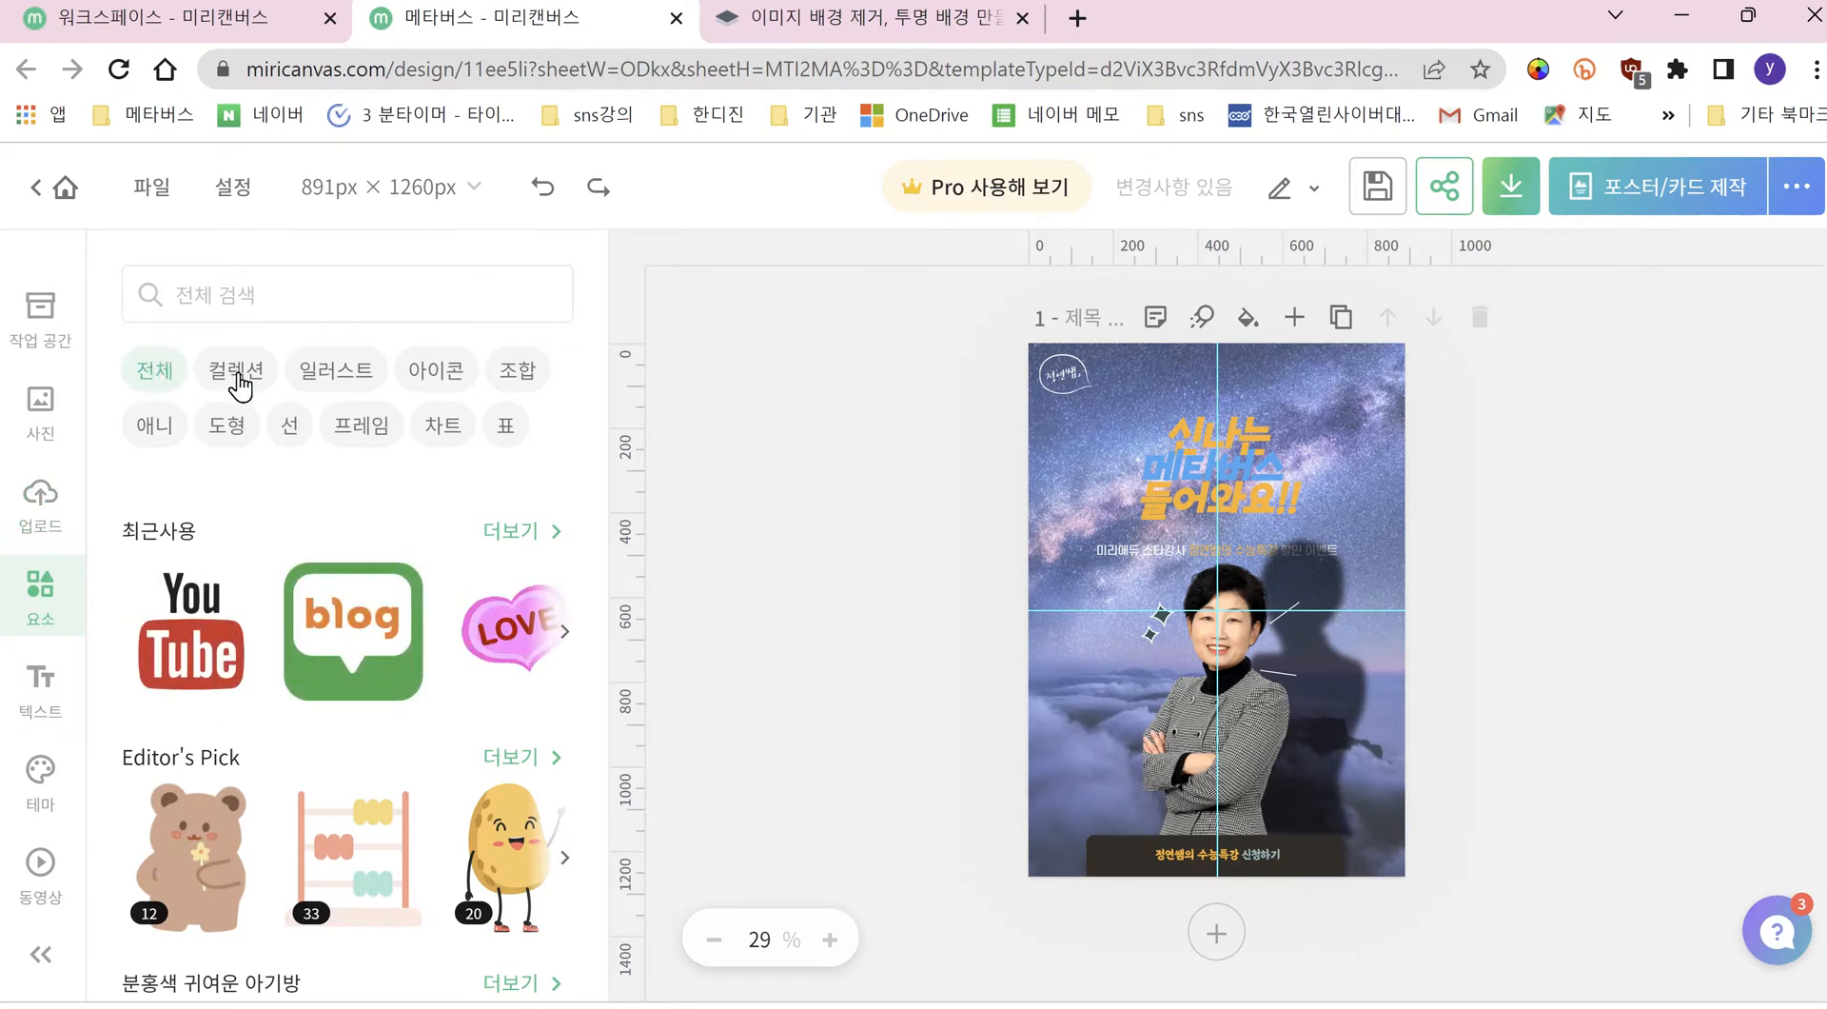
left_click(237, 373)
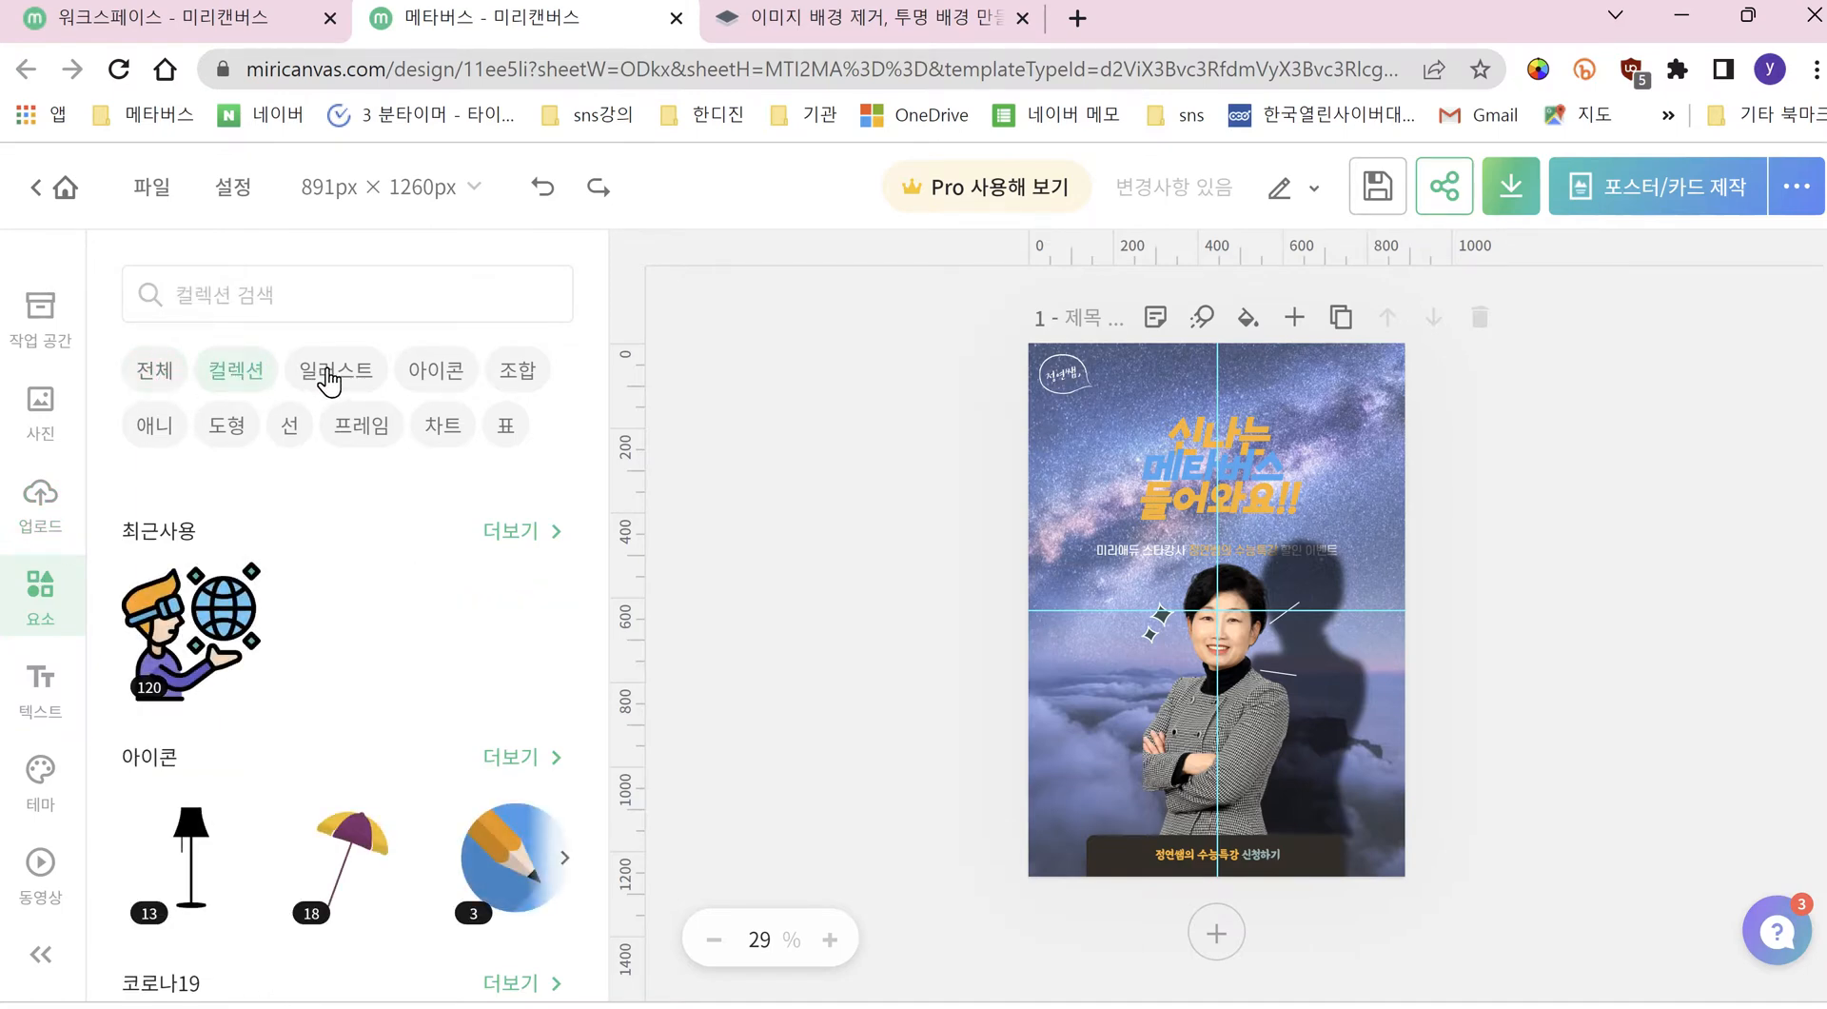
left_click(330, 382)
left_click(430, 377)
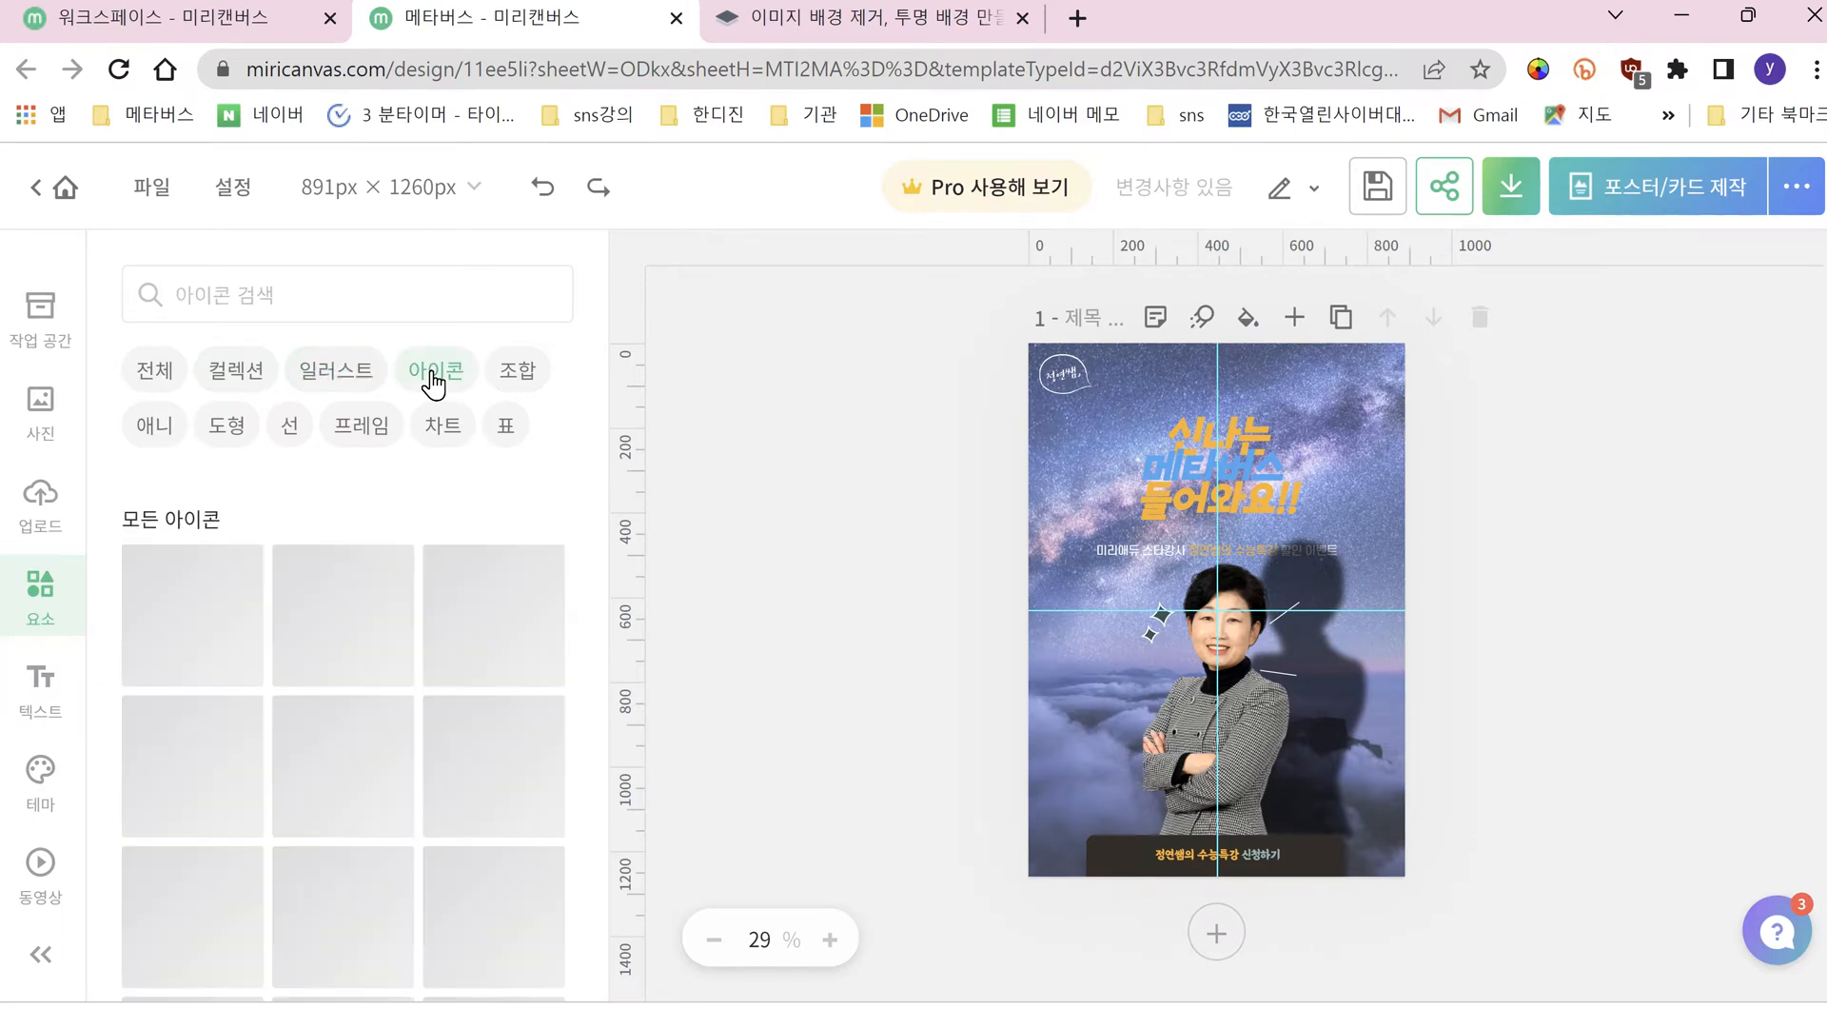
left_click(515, 381)
left_click(151, 419)
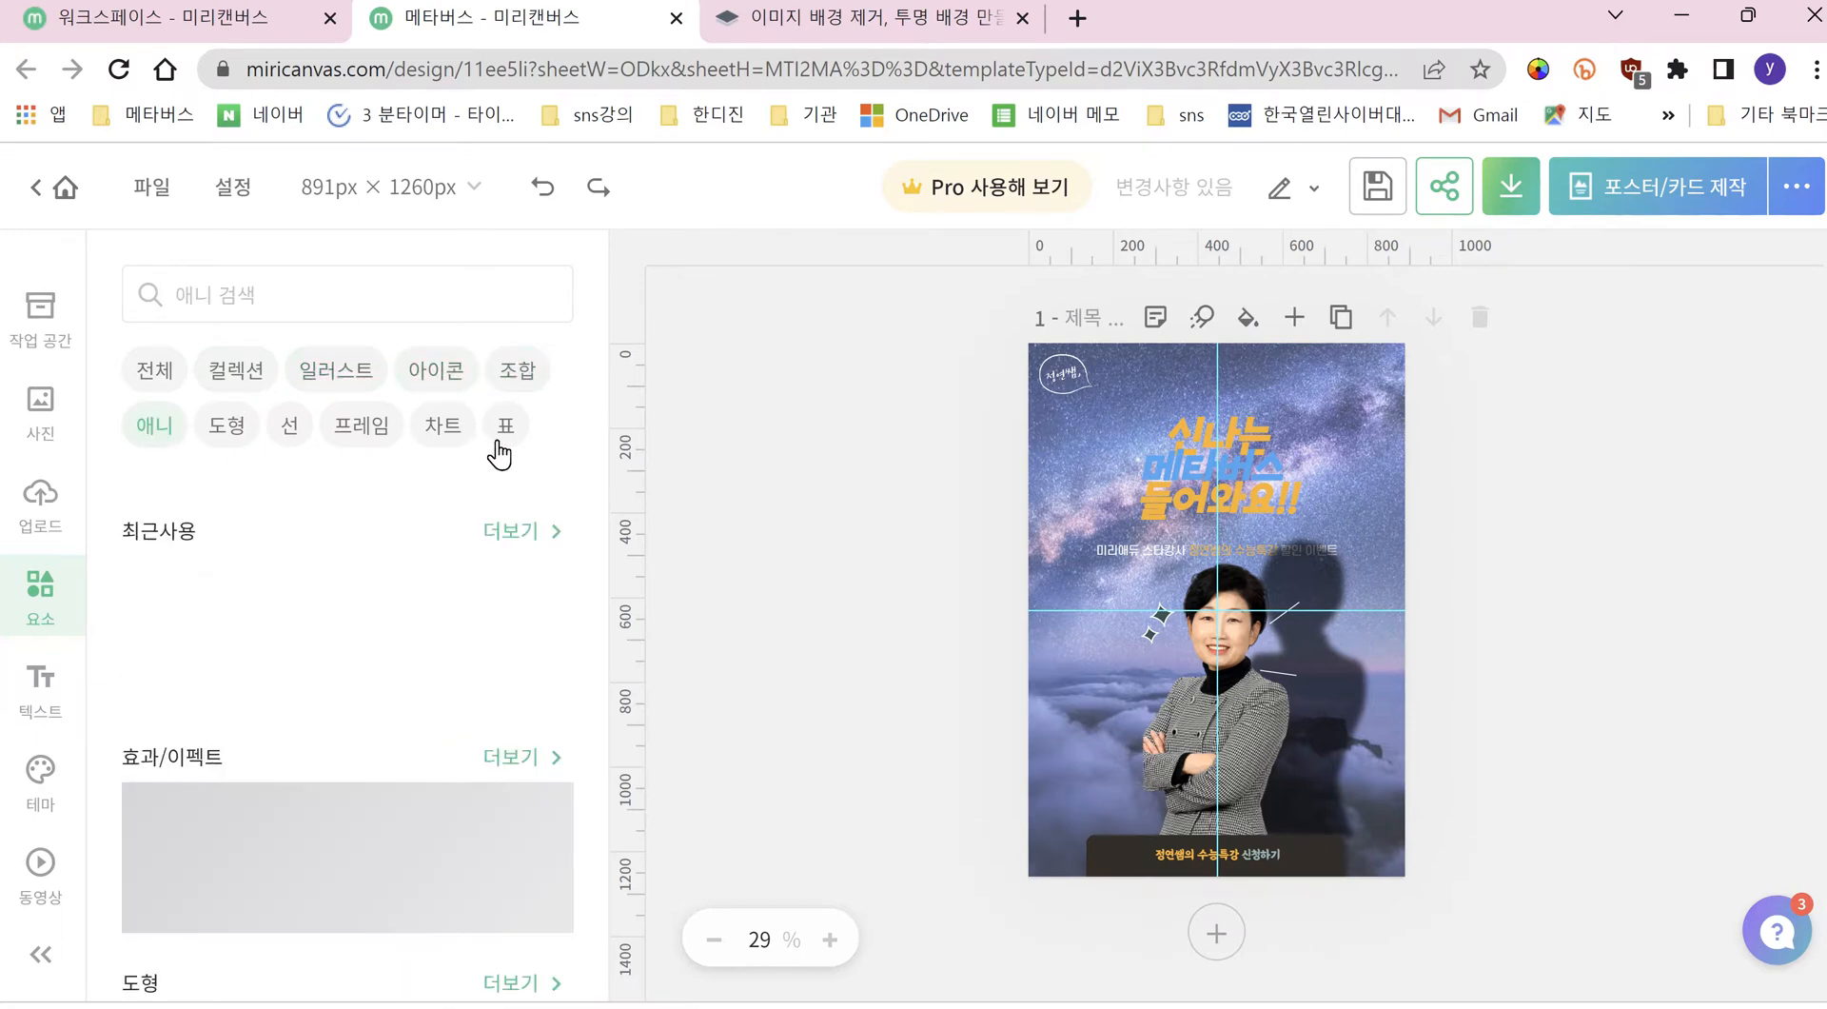
left_click(154, 371)
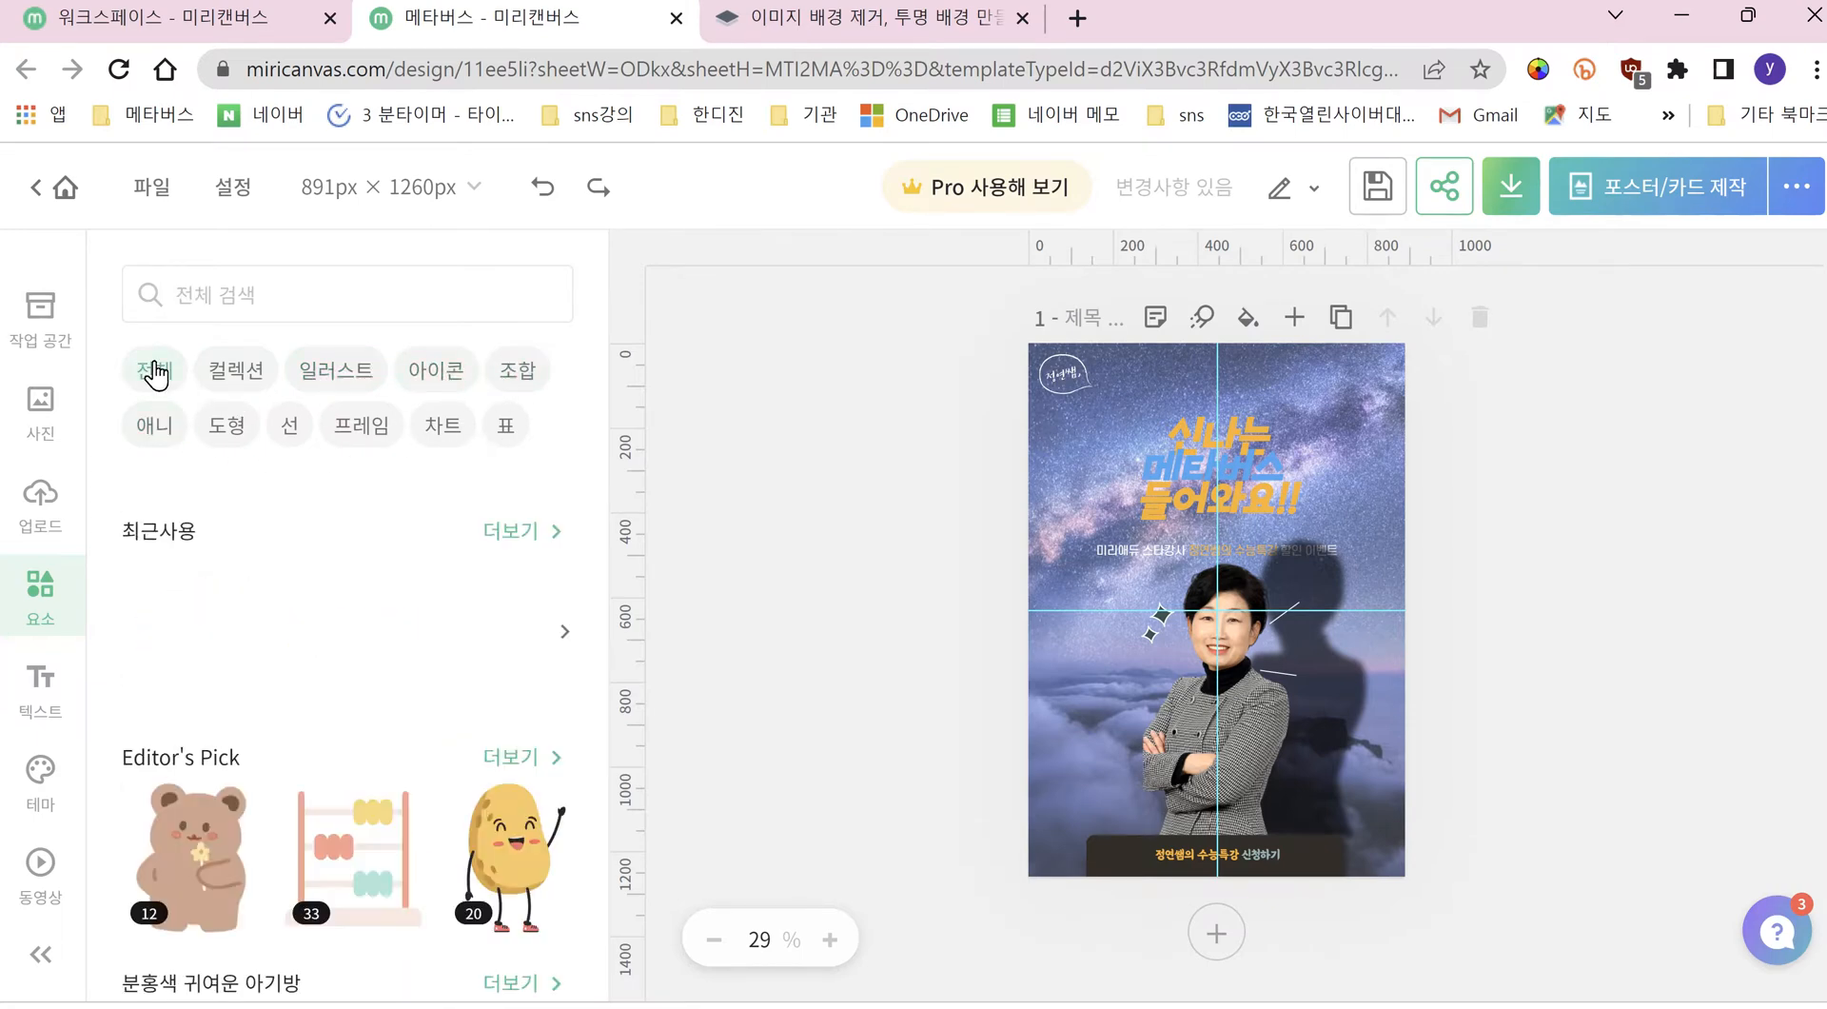
Step: Search all elements for 메타버스
left_click(274, 297)
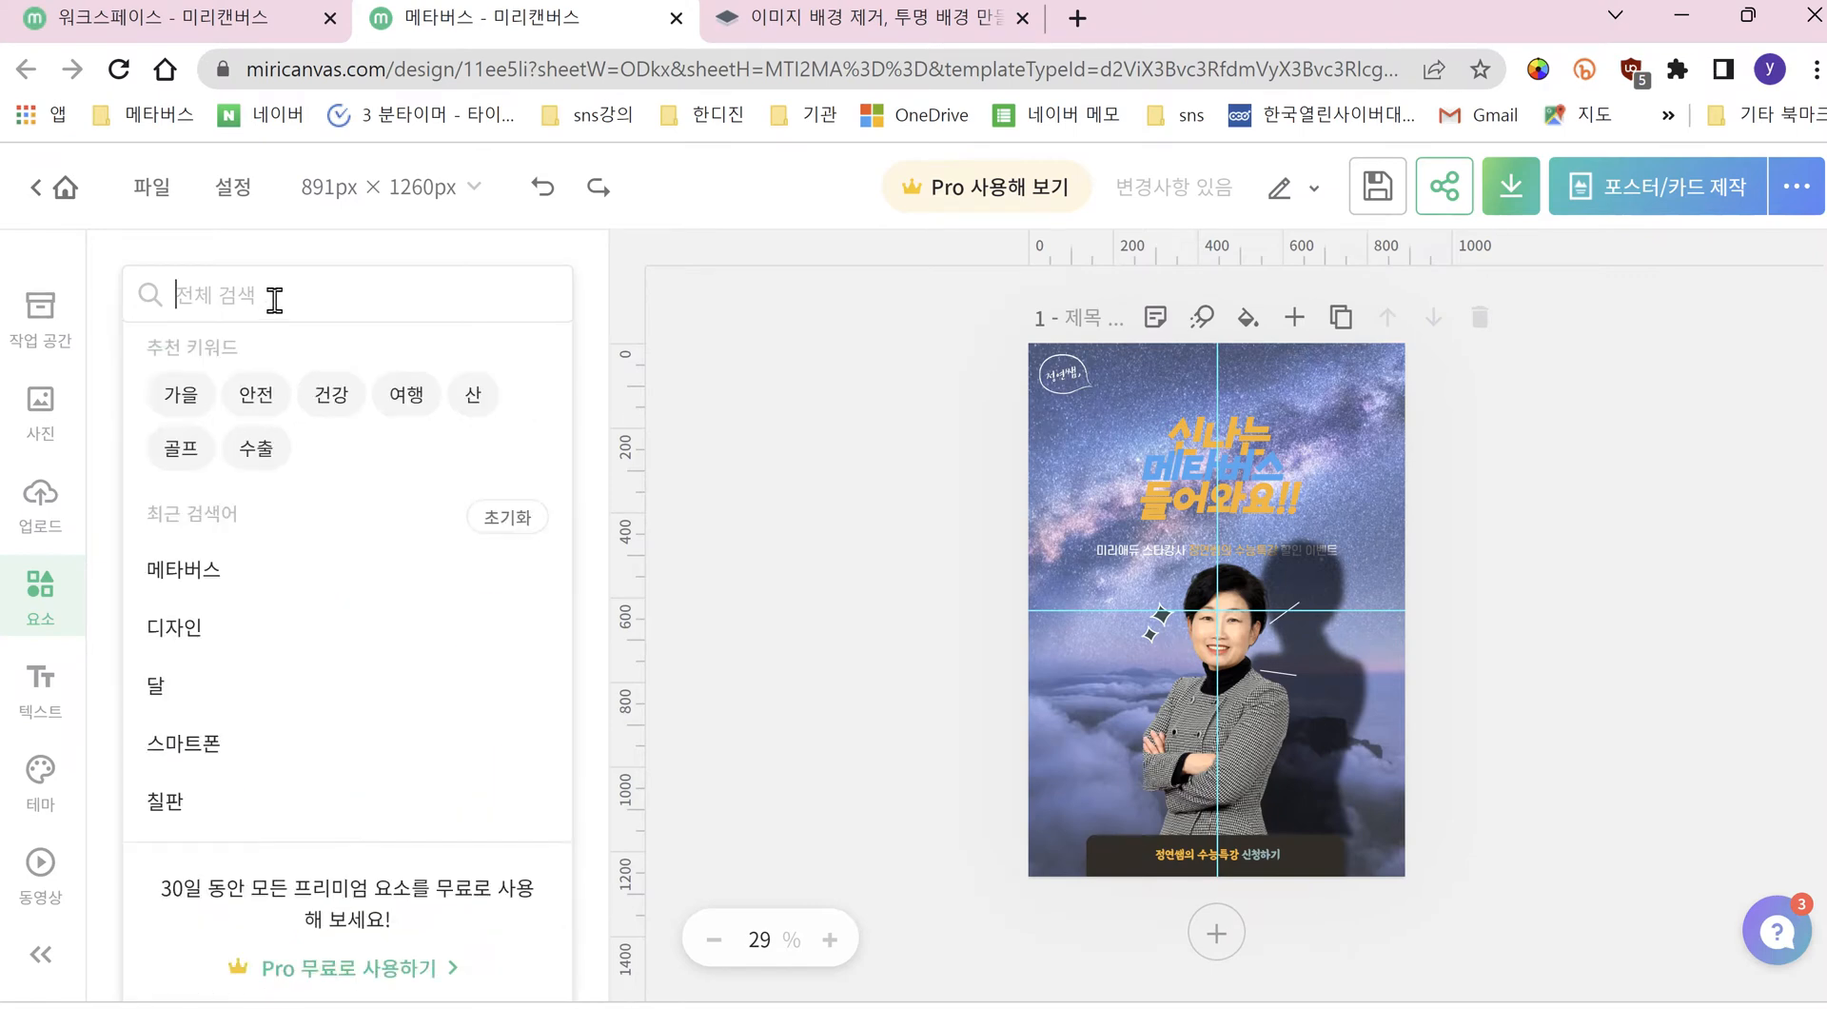
type("메")
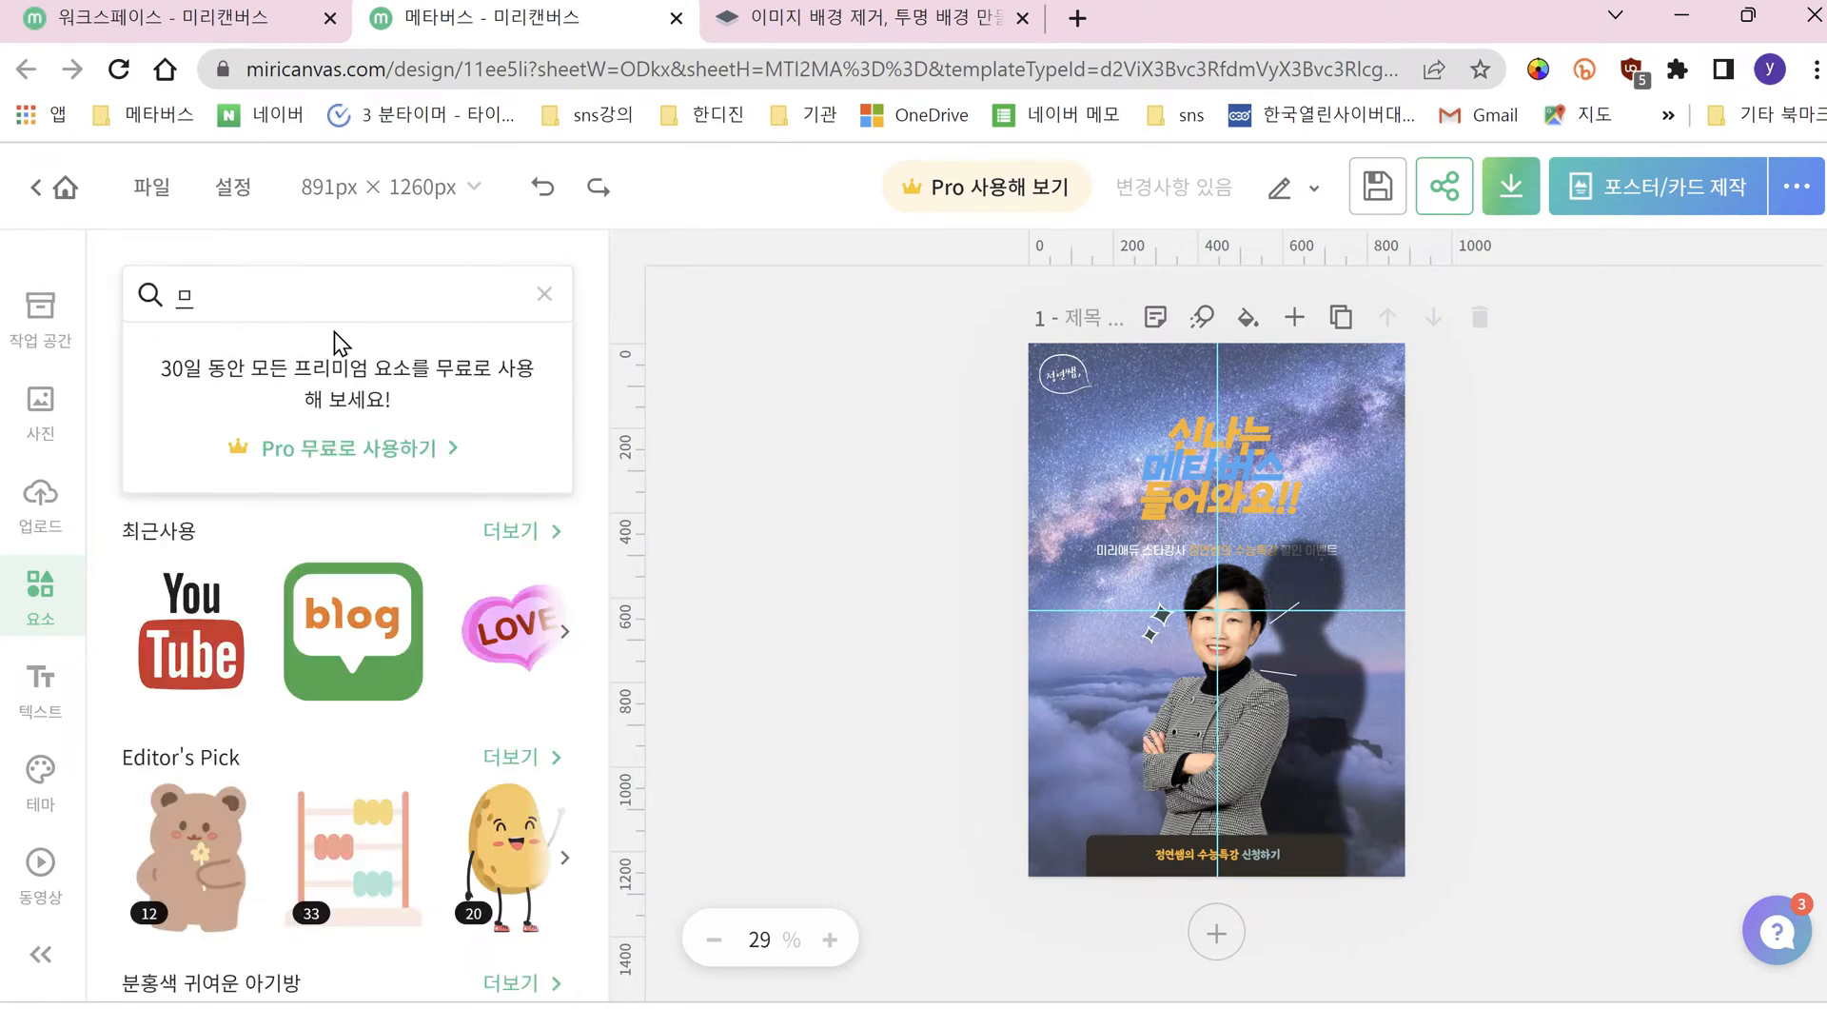
type("타버스")
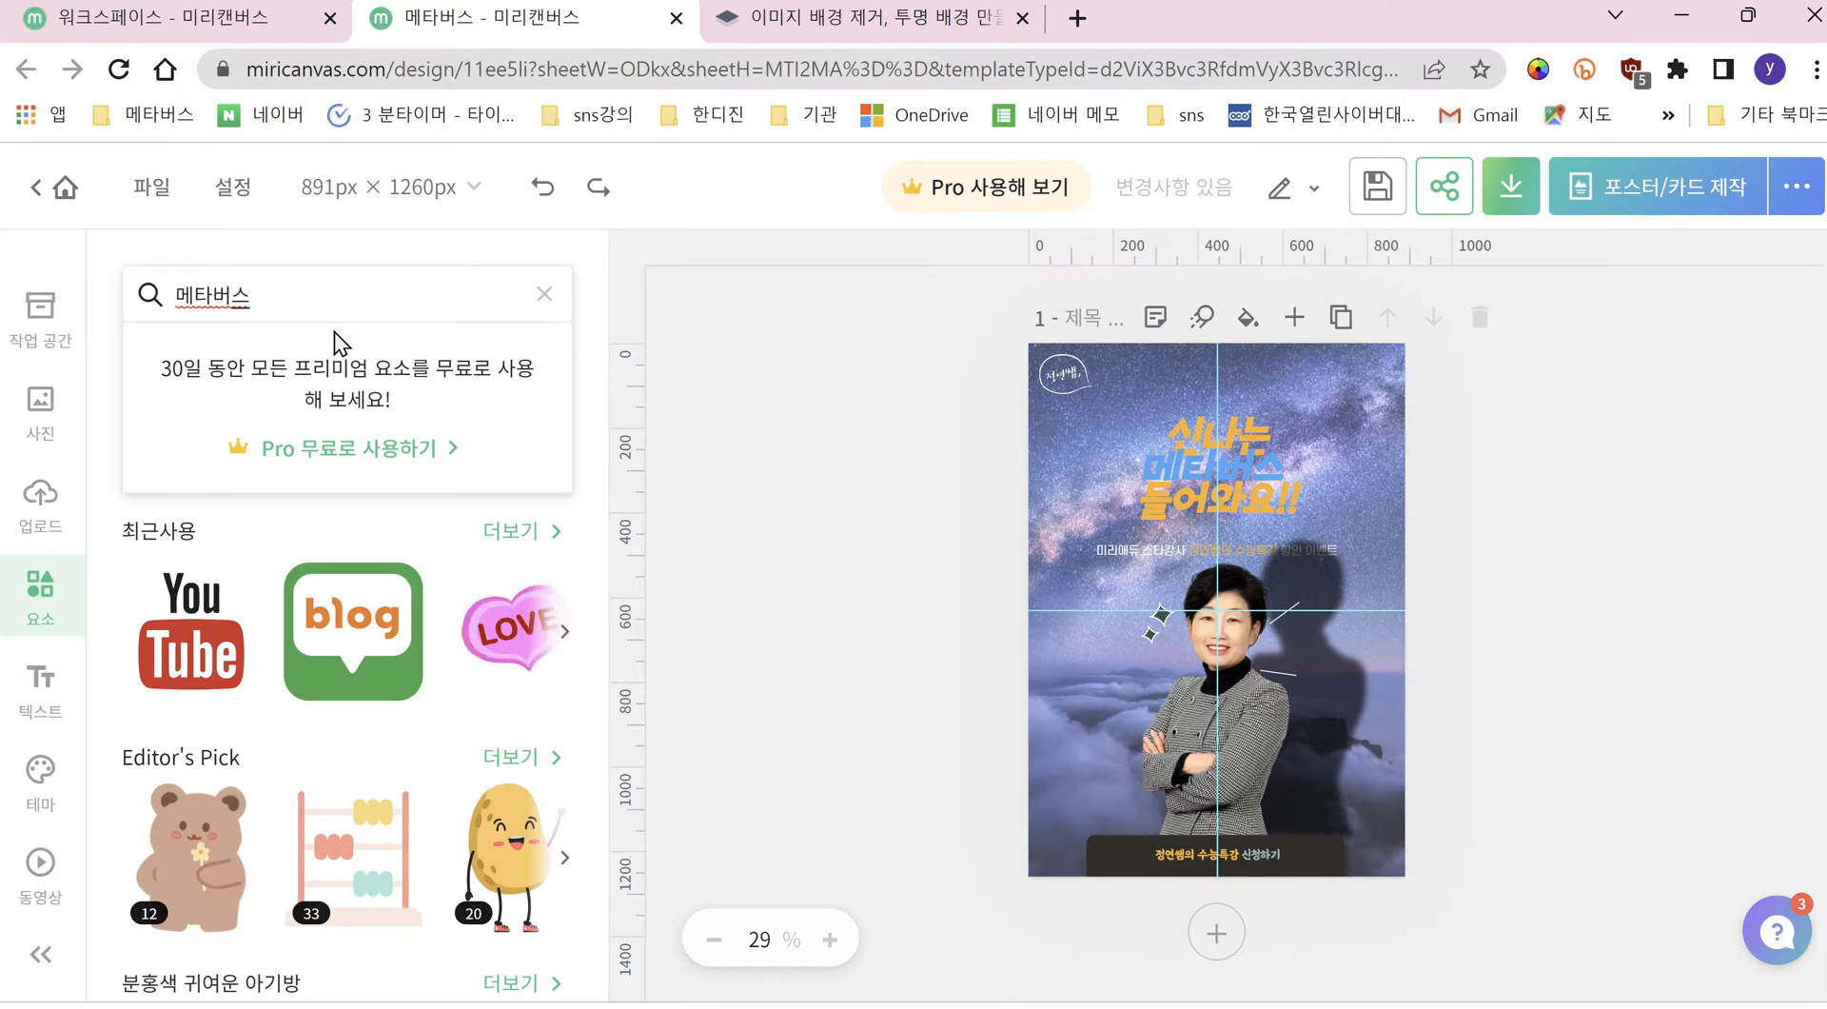
key("Return")
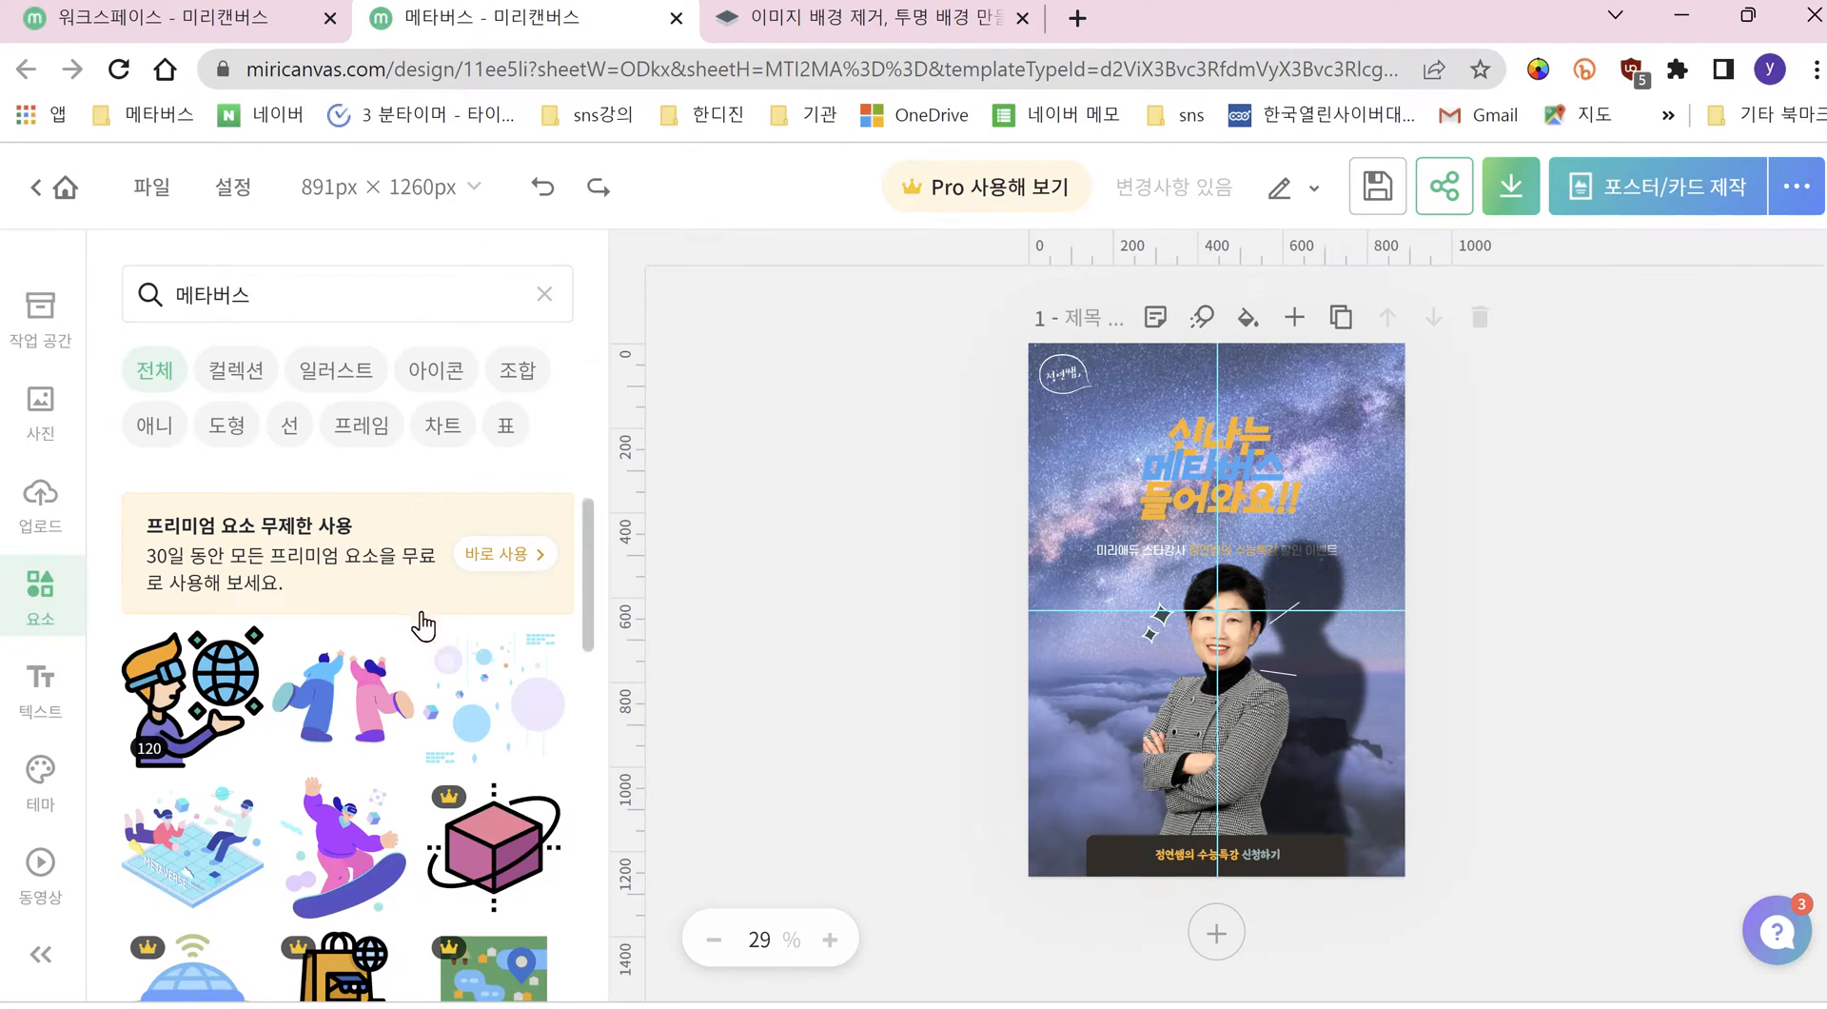
Step: Insert the illustration of the blue-shirted figure with a VR headset from the 메타버스 학습 collection in the search results
scroll(423, 625, "down", 10)
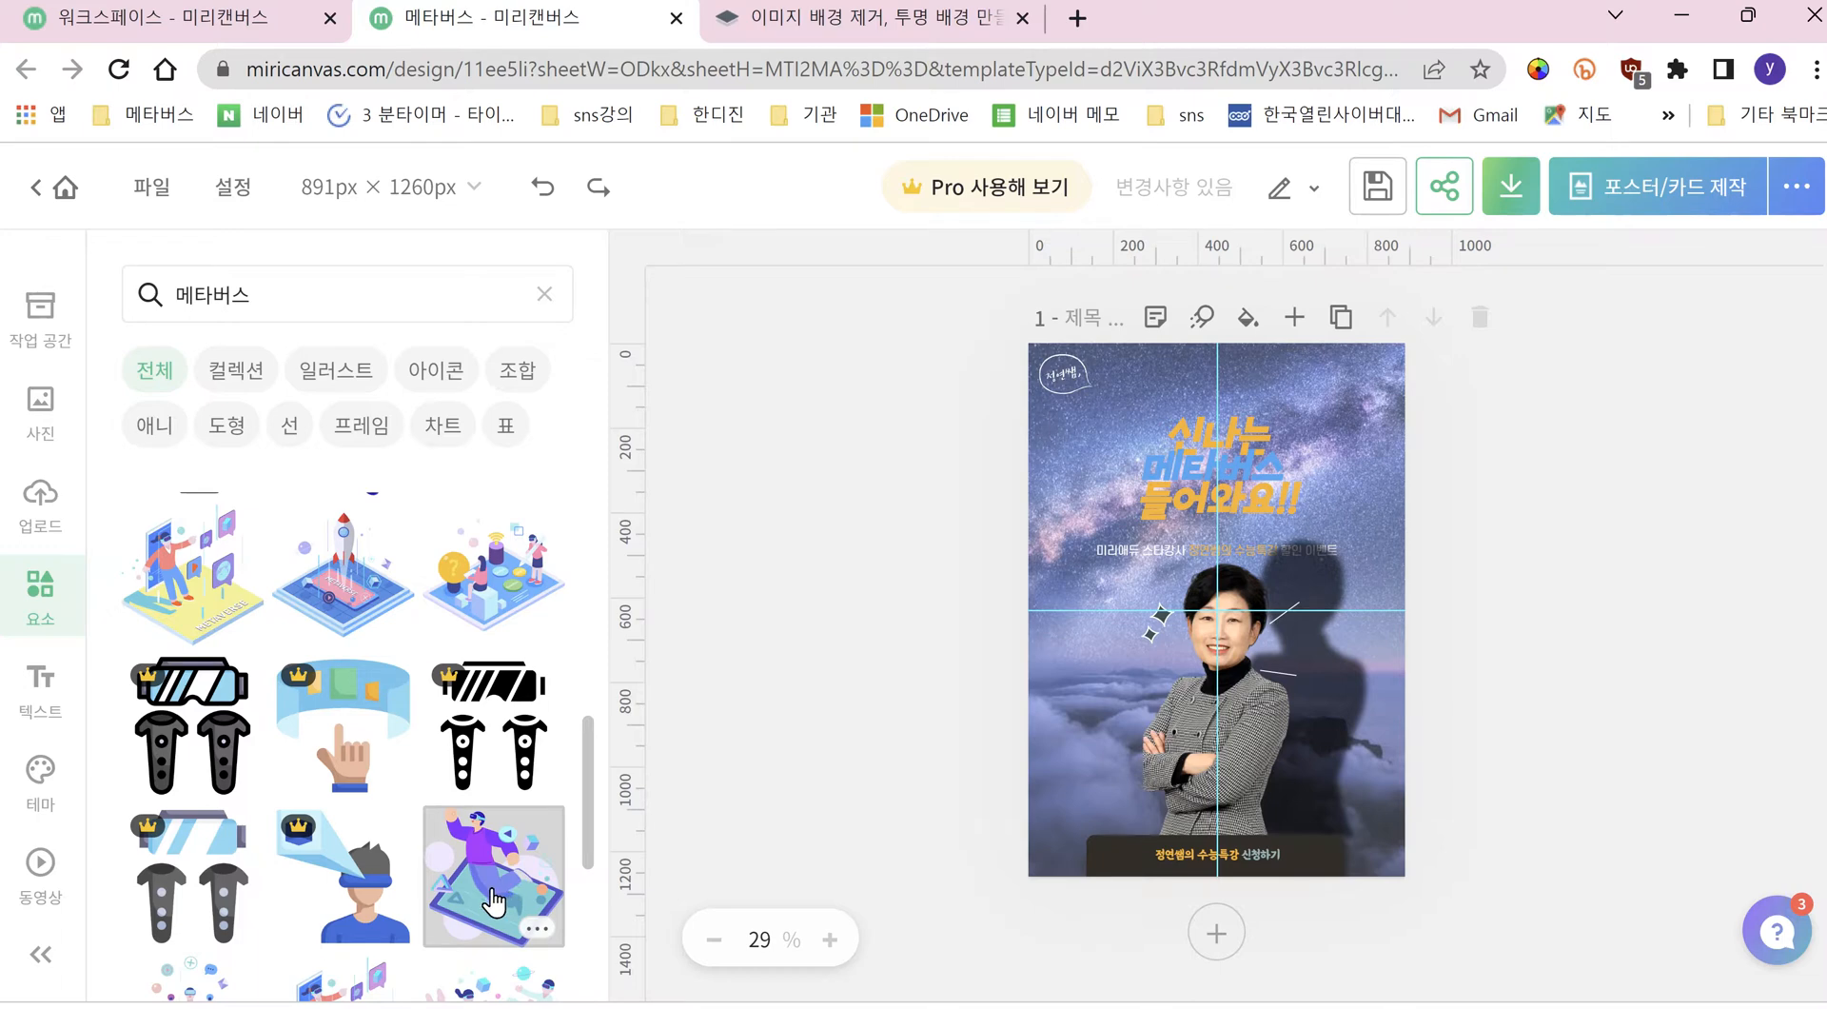
scroll(485, 889, "down", 3)
scroll(499, 880, "down", 3)
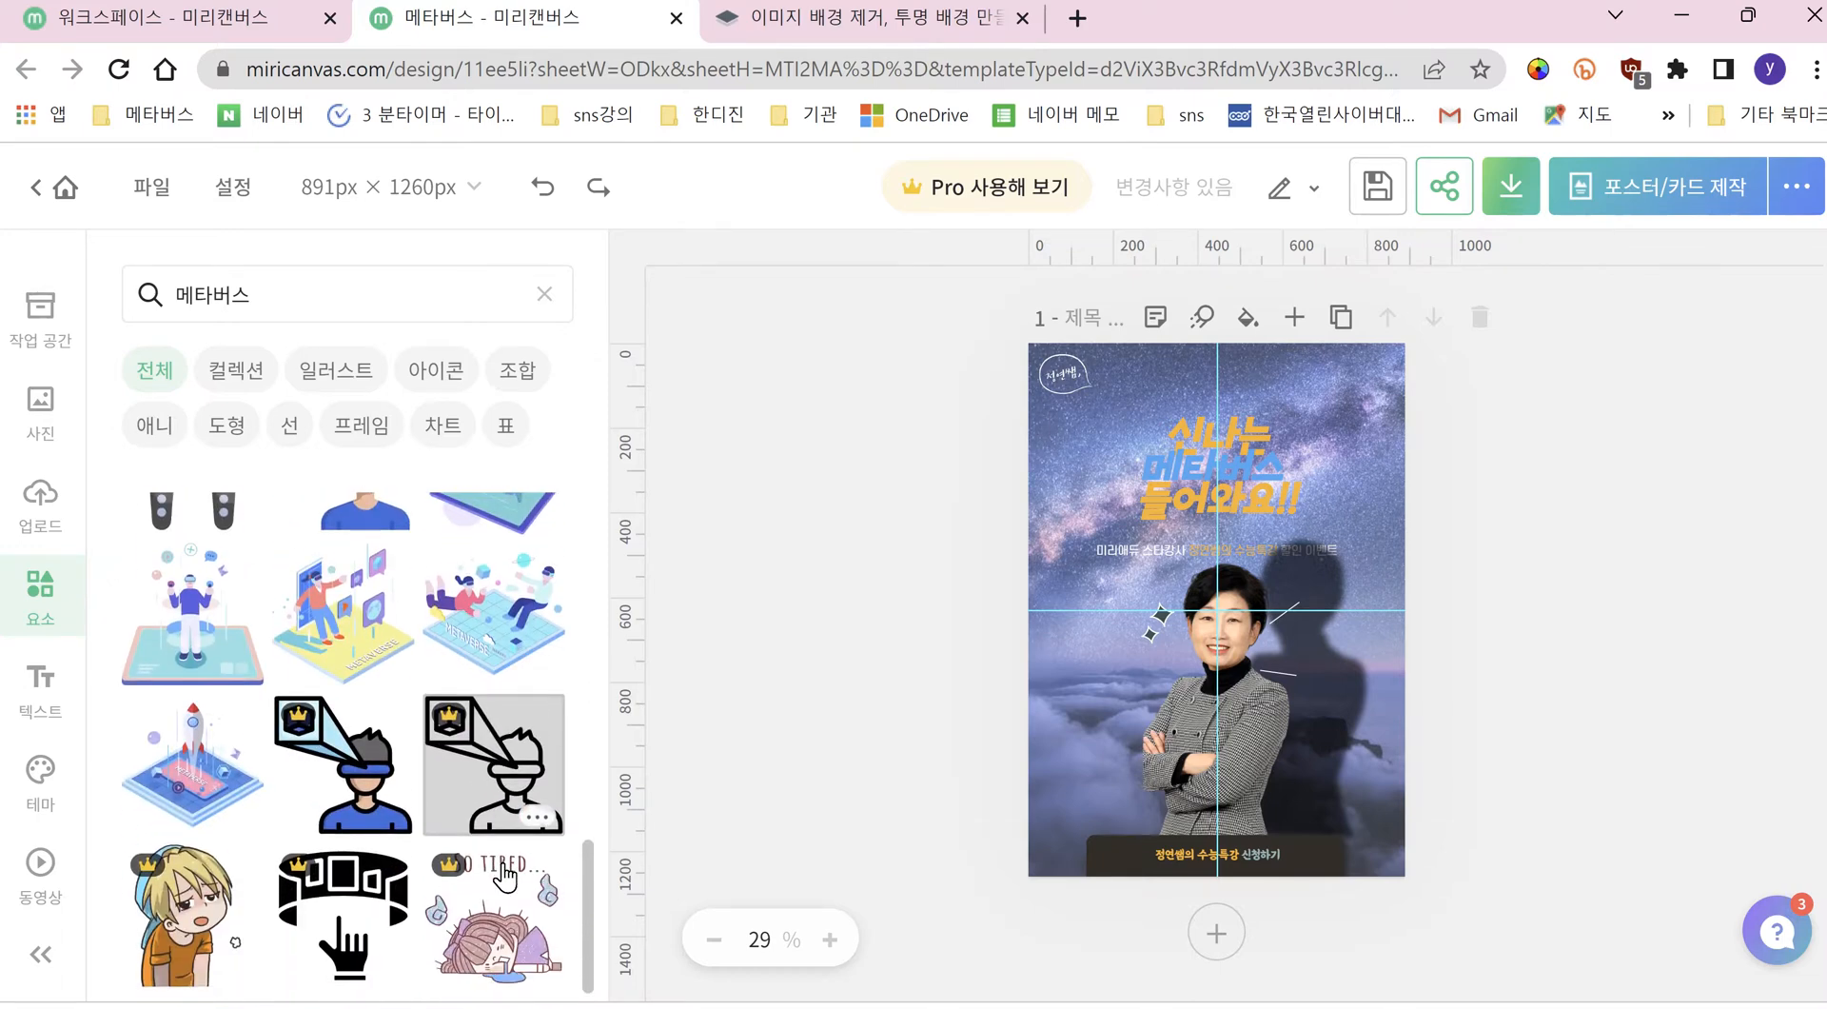
scroll(500, 875, "down", 3)
scroll(502, 872, "down", 3)
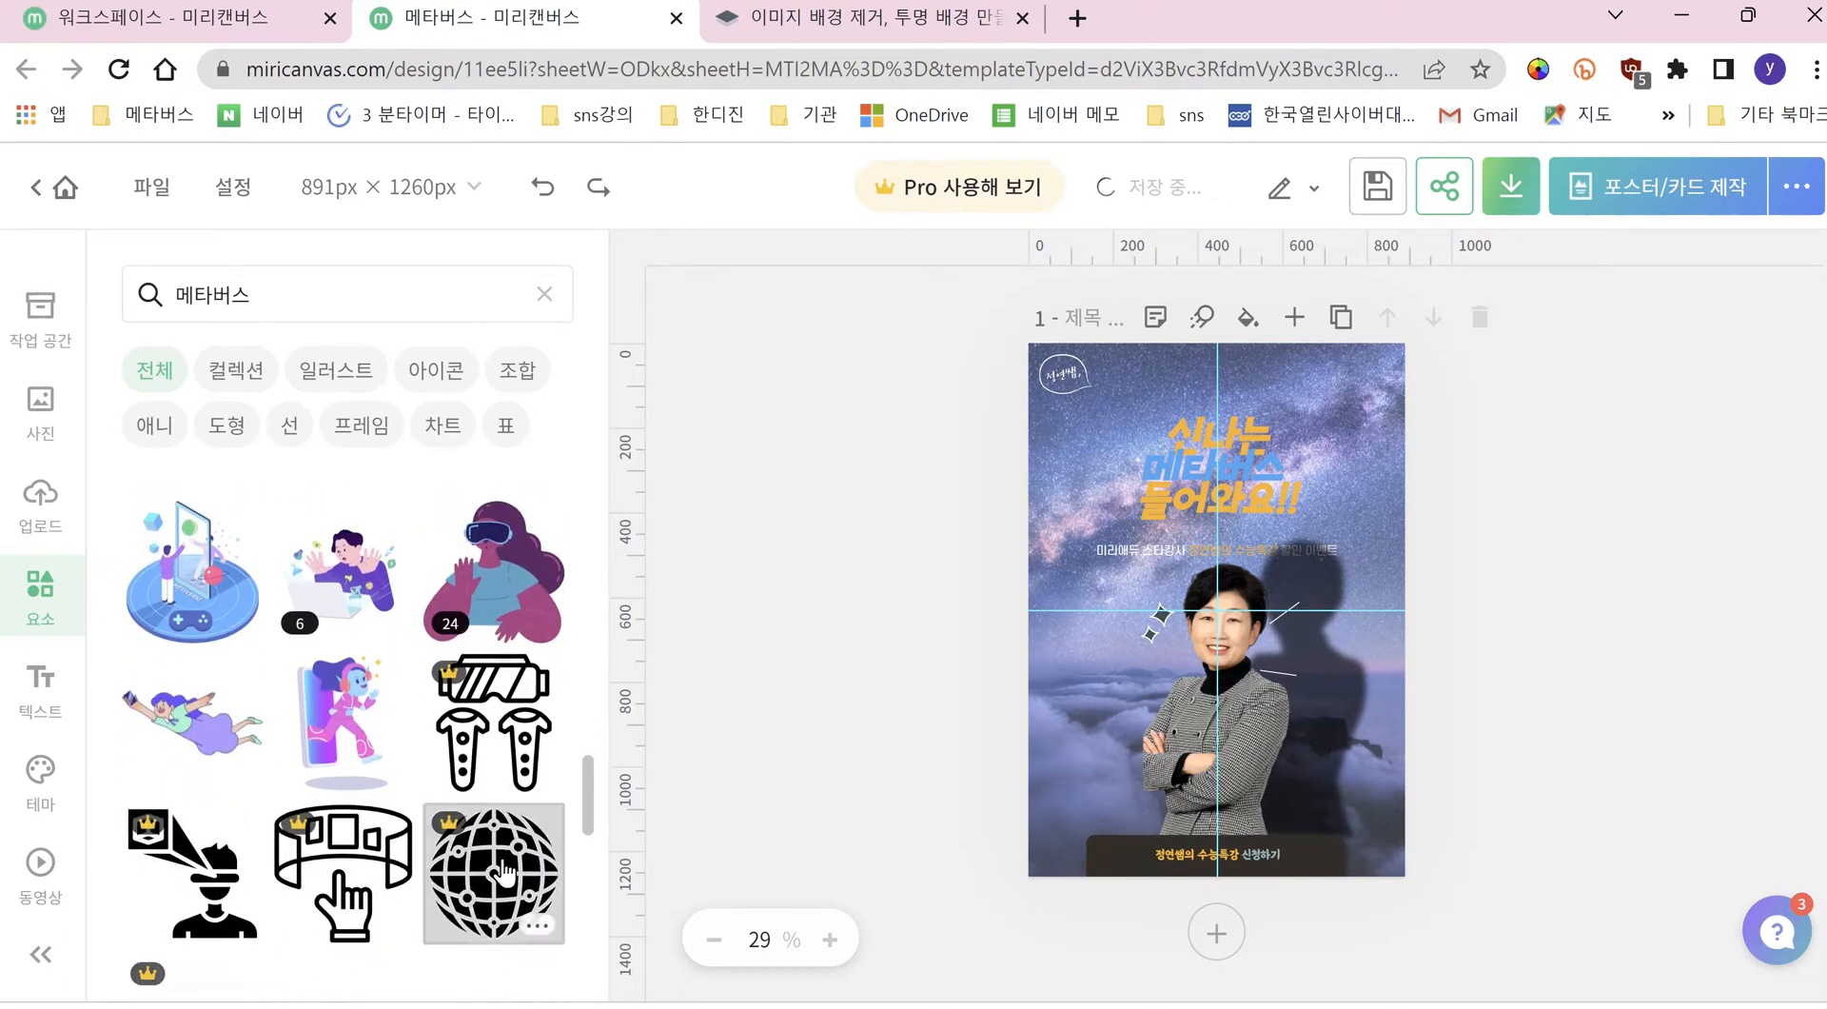
scroll(504, 862, "down", 2)
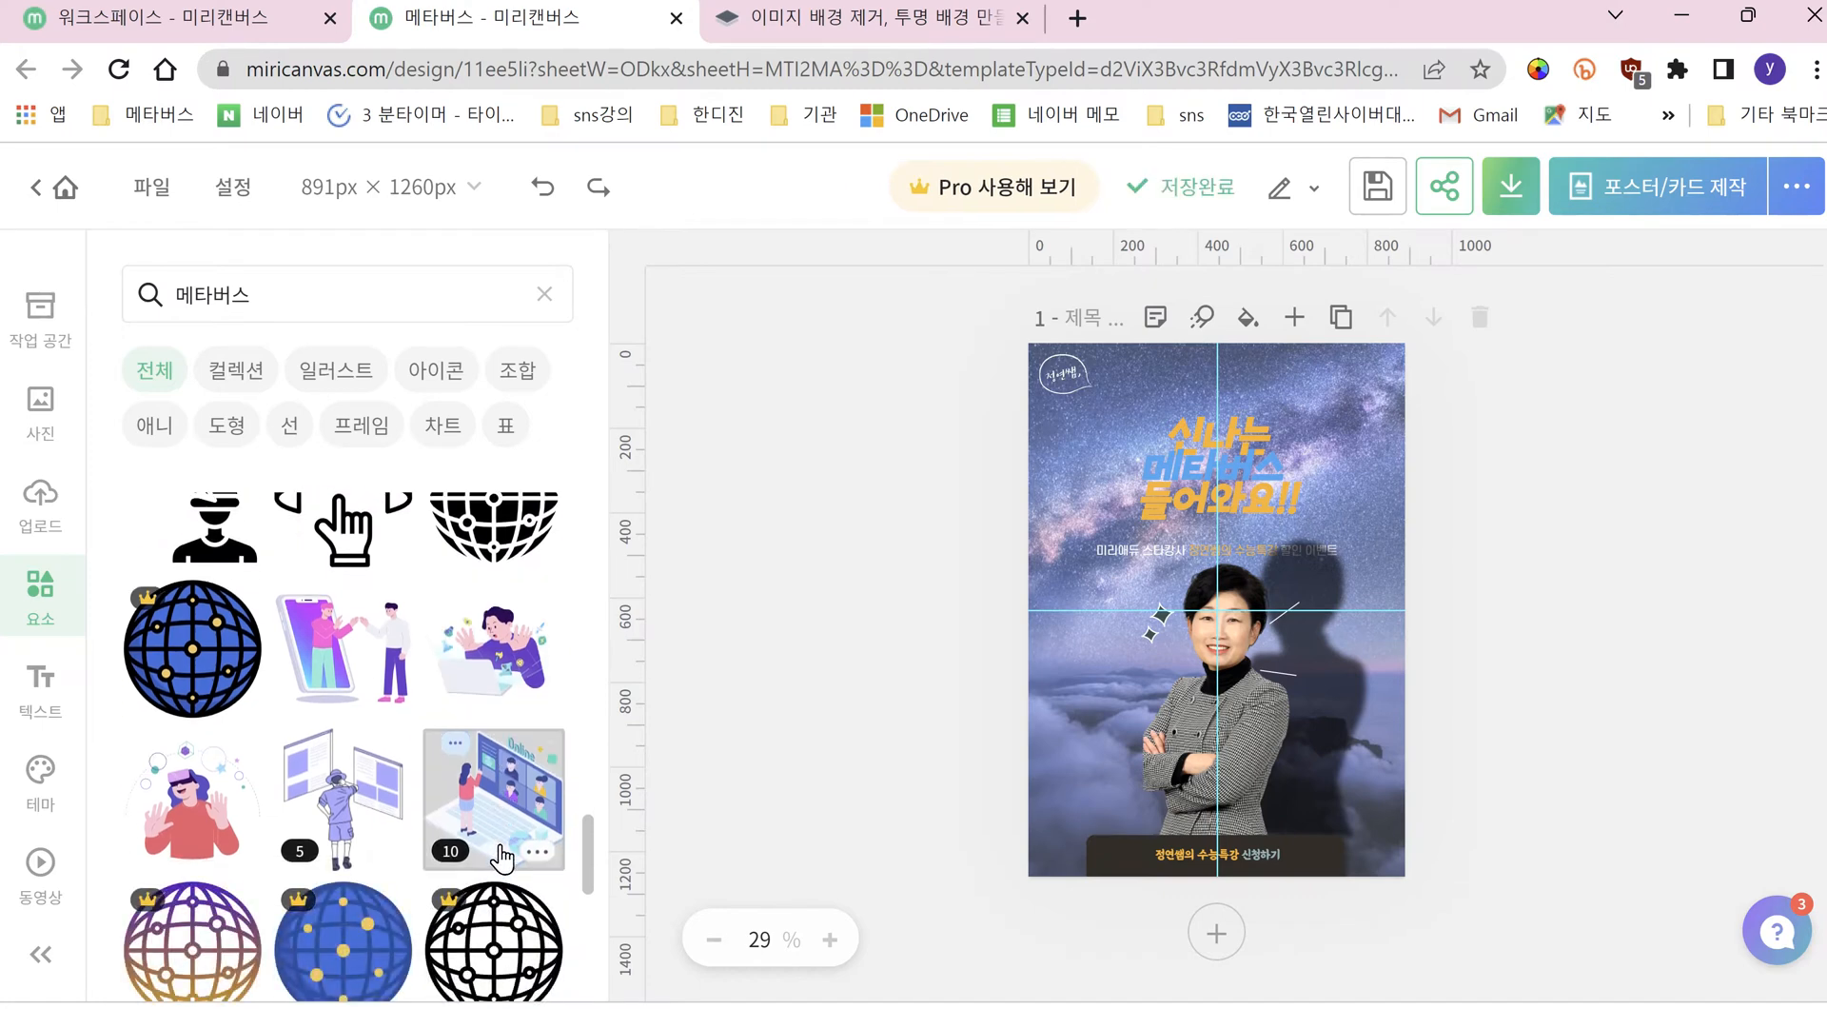
scroll(502, 856, "down", 2)
scroll(501, 854, "down", 3)
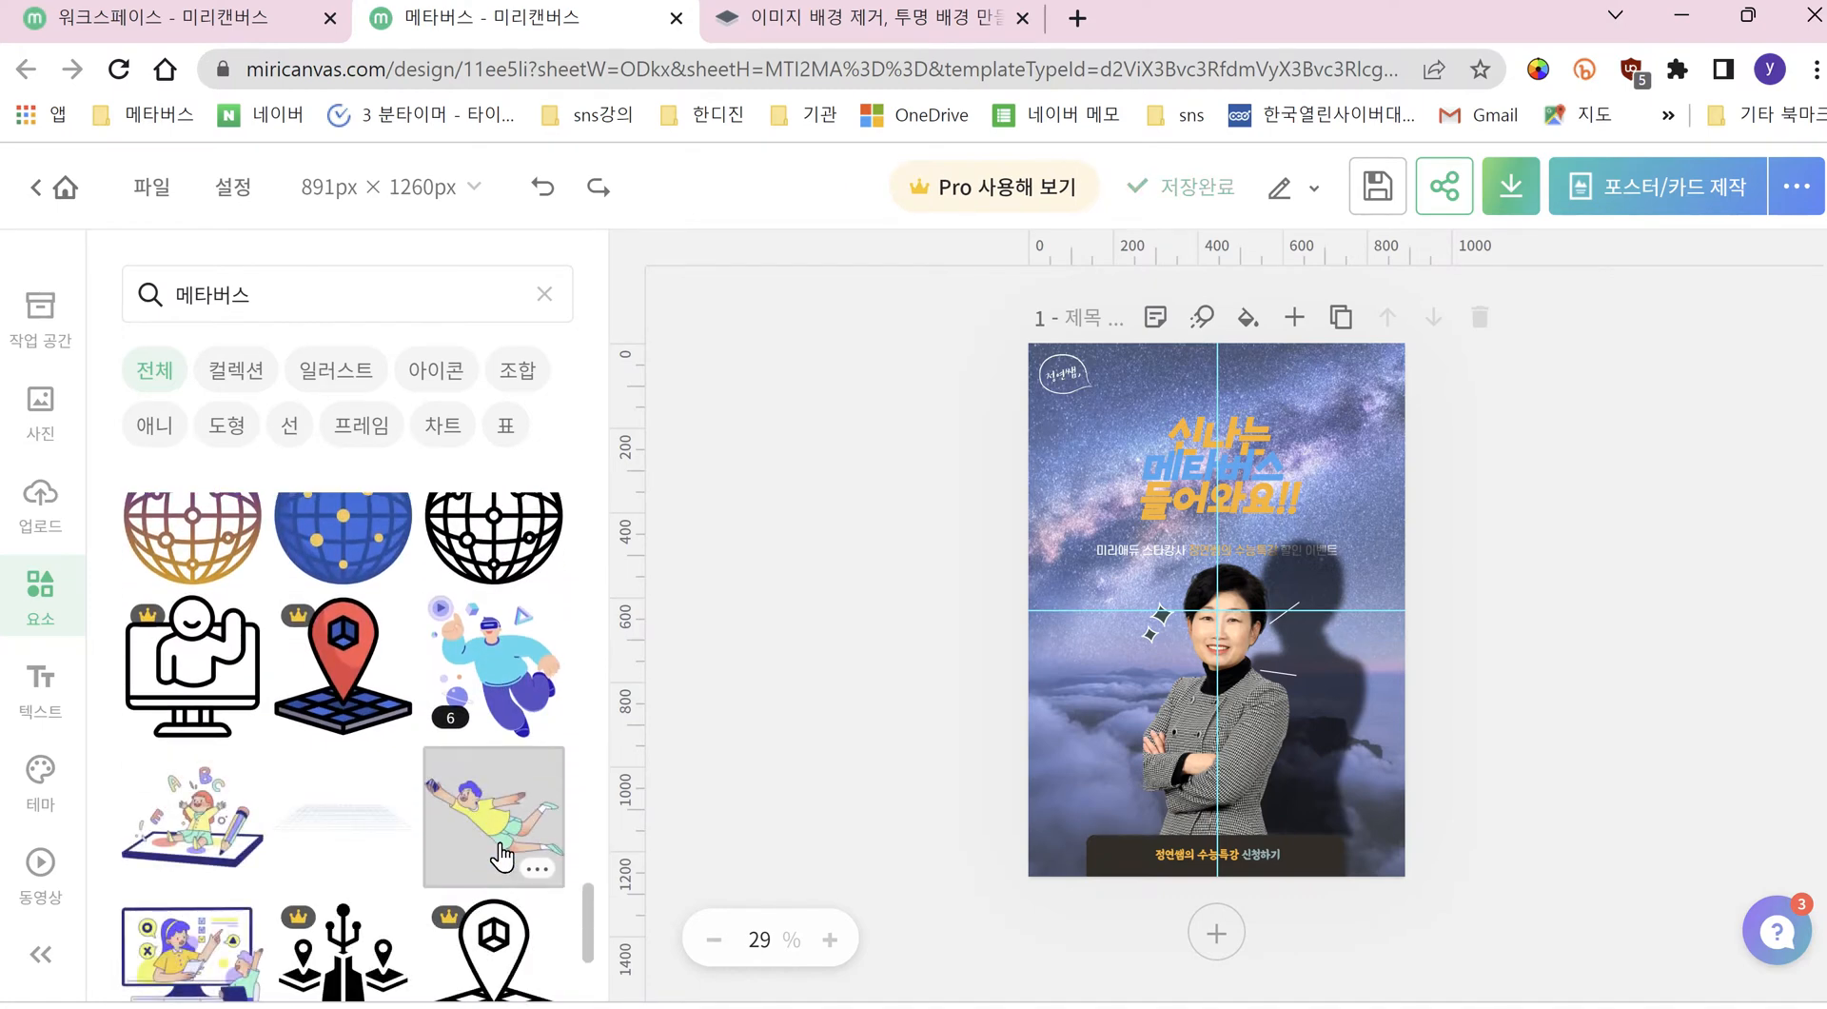
scroll(501, 854, "down", 2)
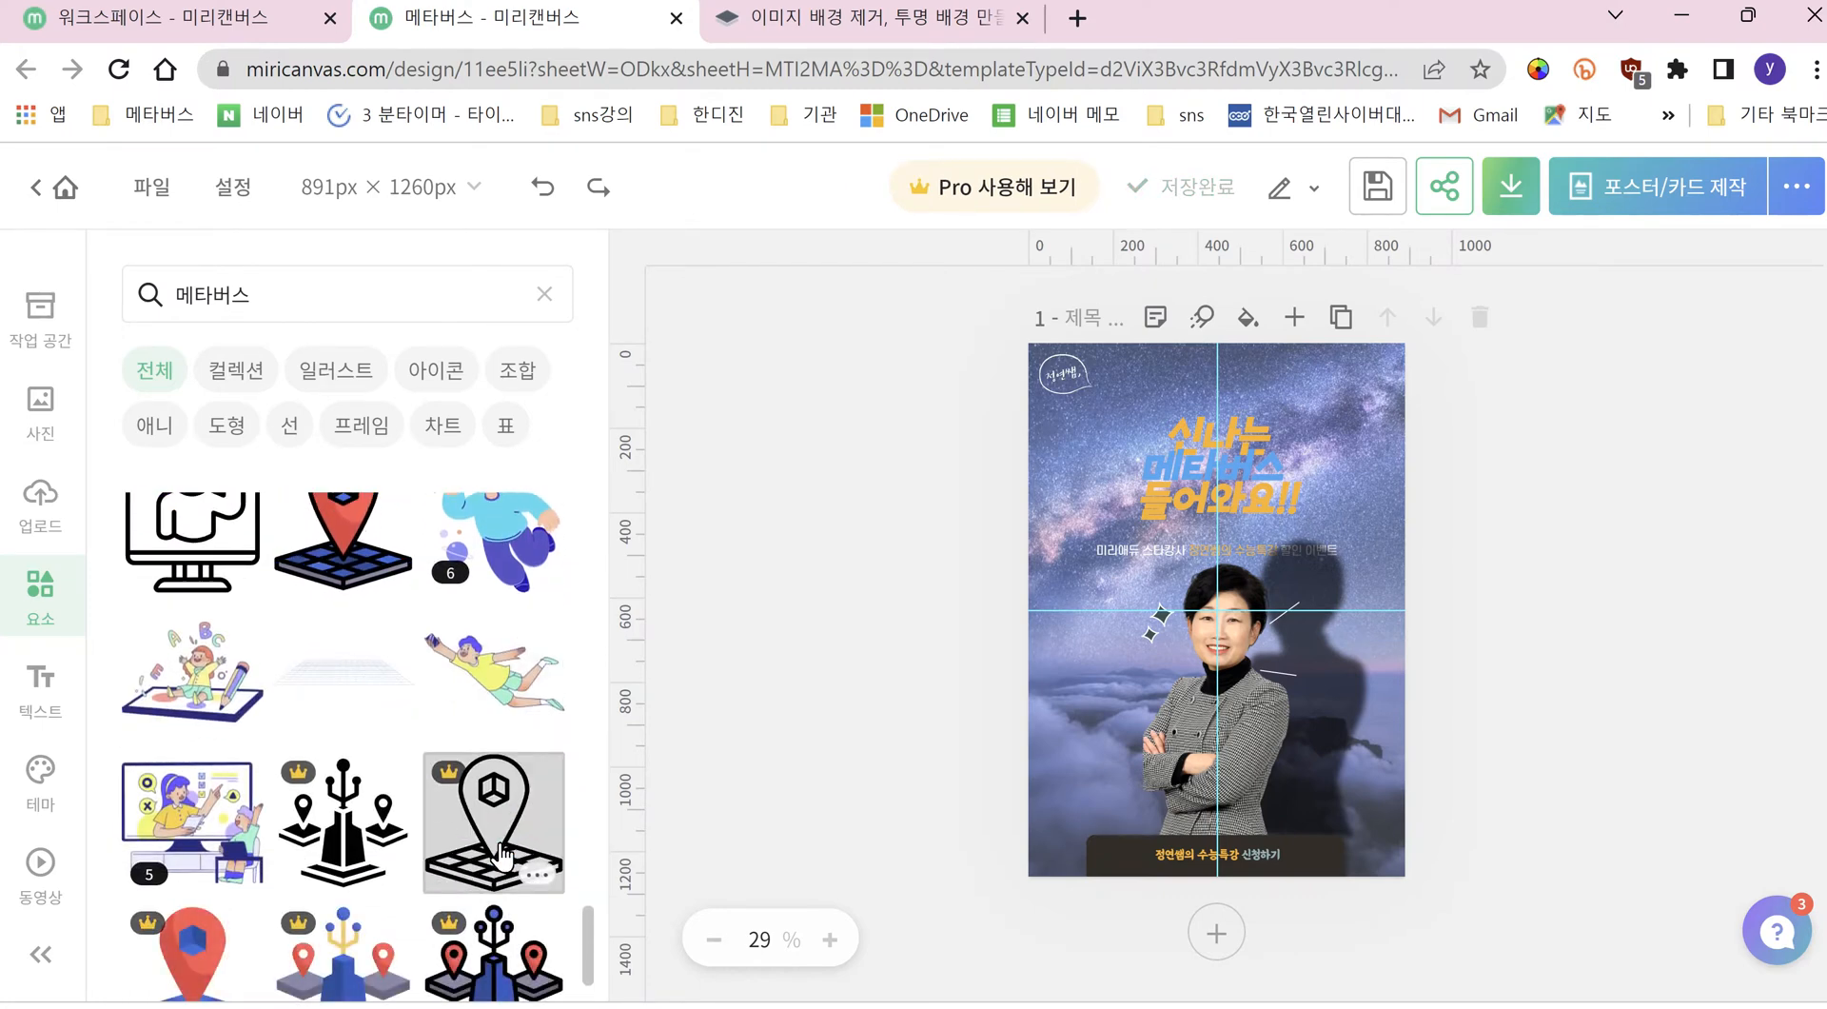
scroll(502, 854, "down", 1)
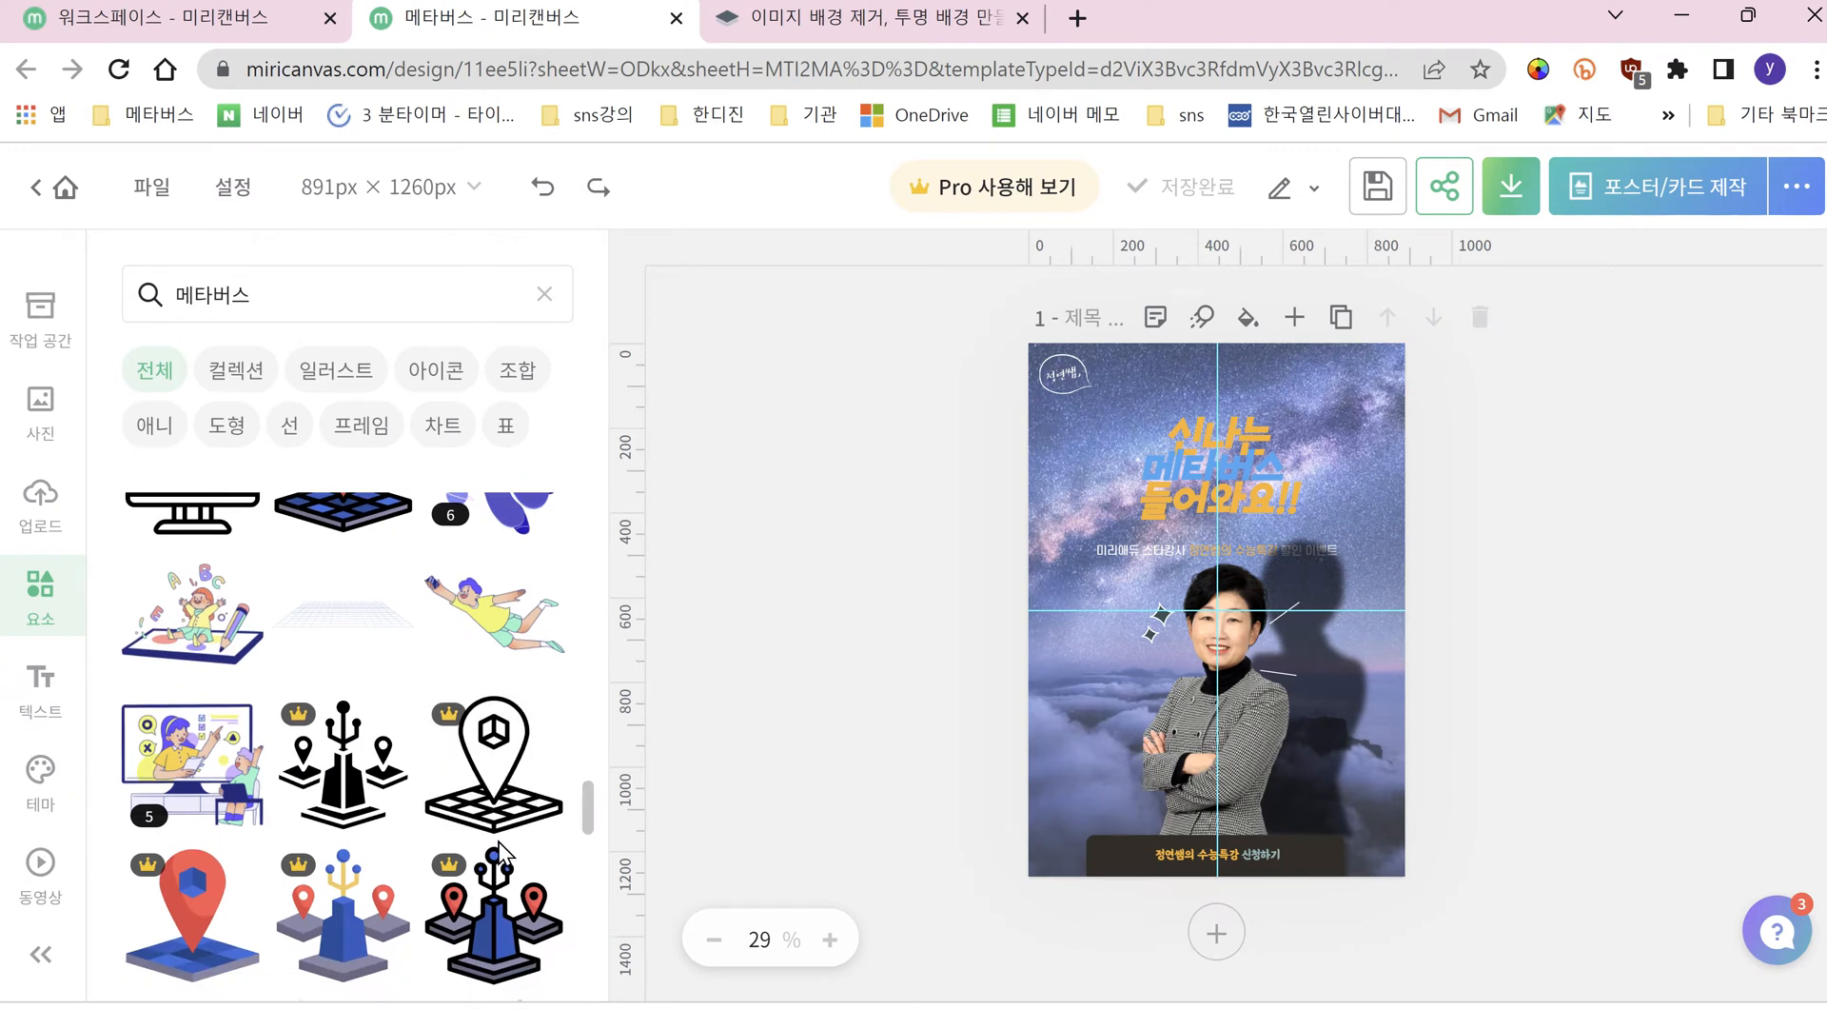
scroll(501, 853, "up", 3)
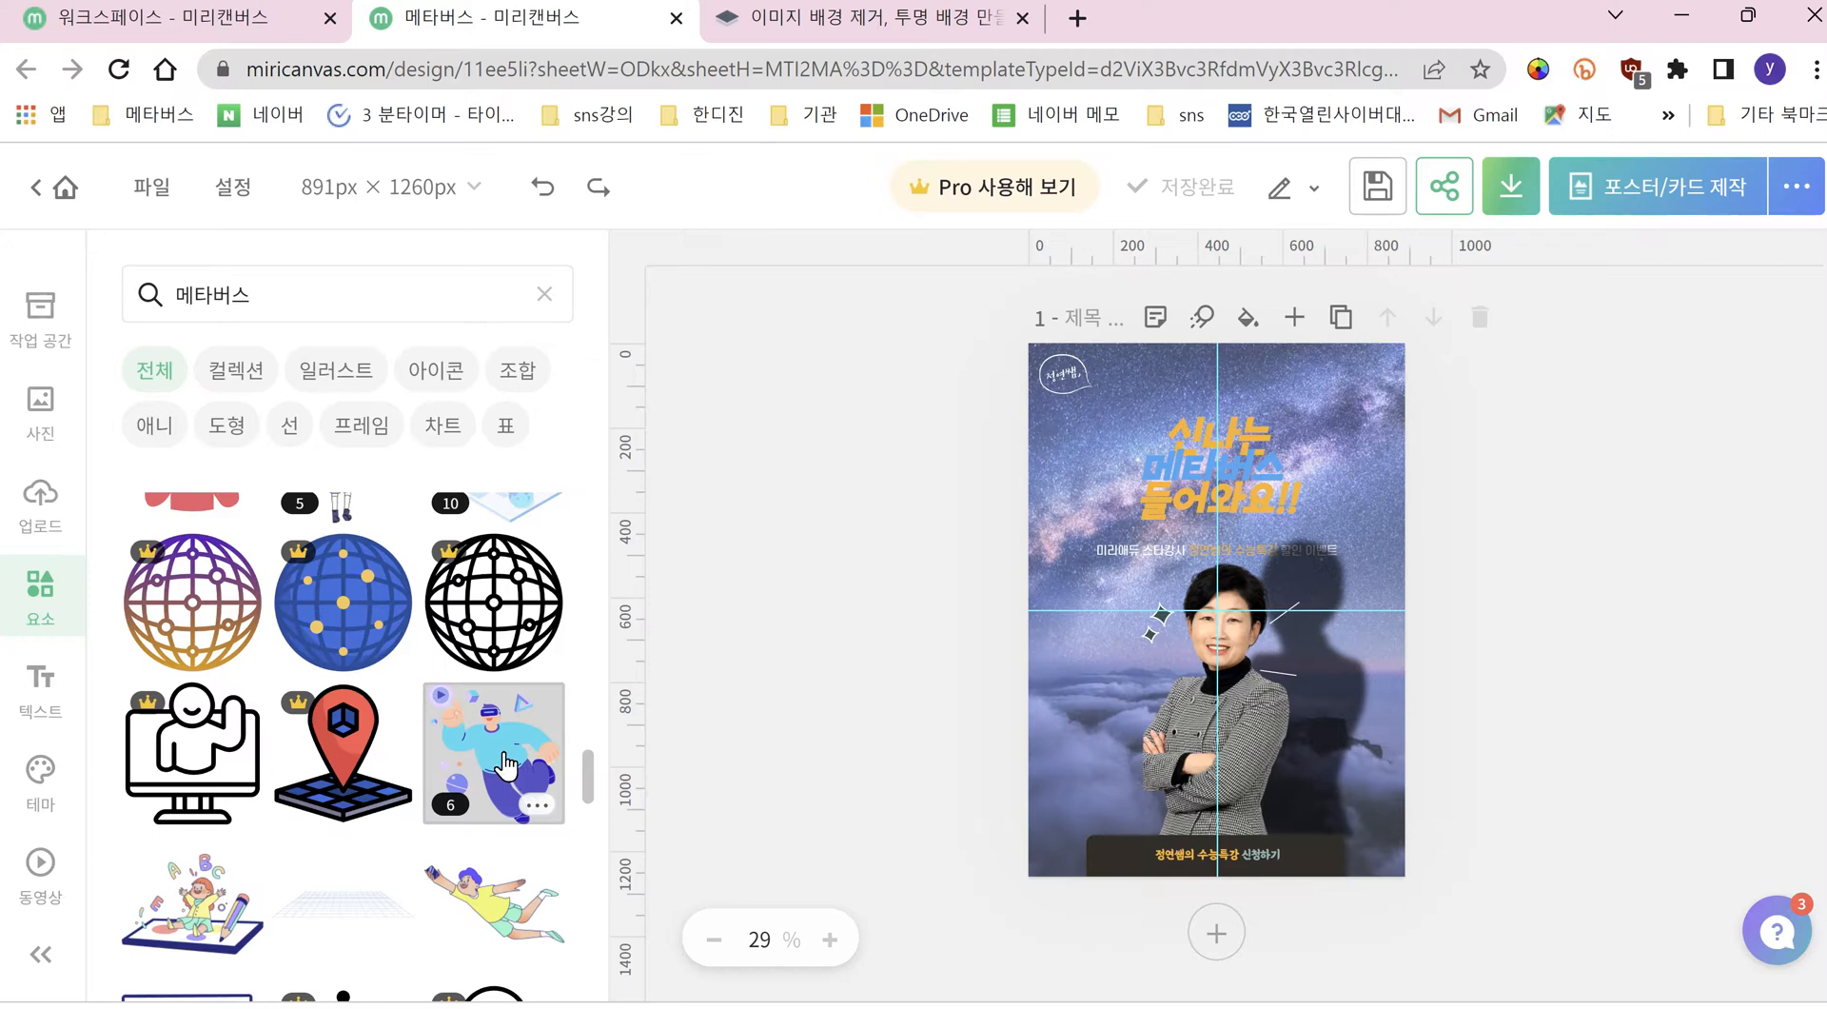
left_click(505, 764)
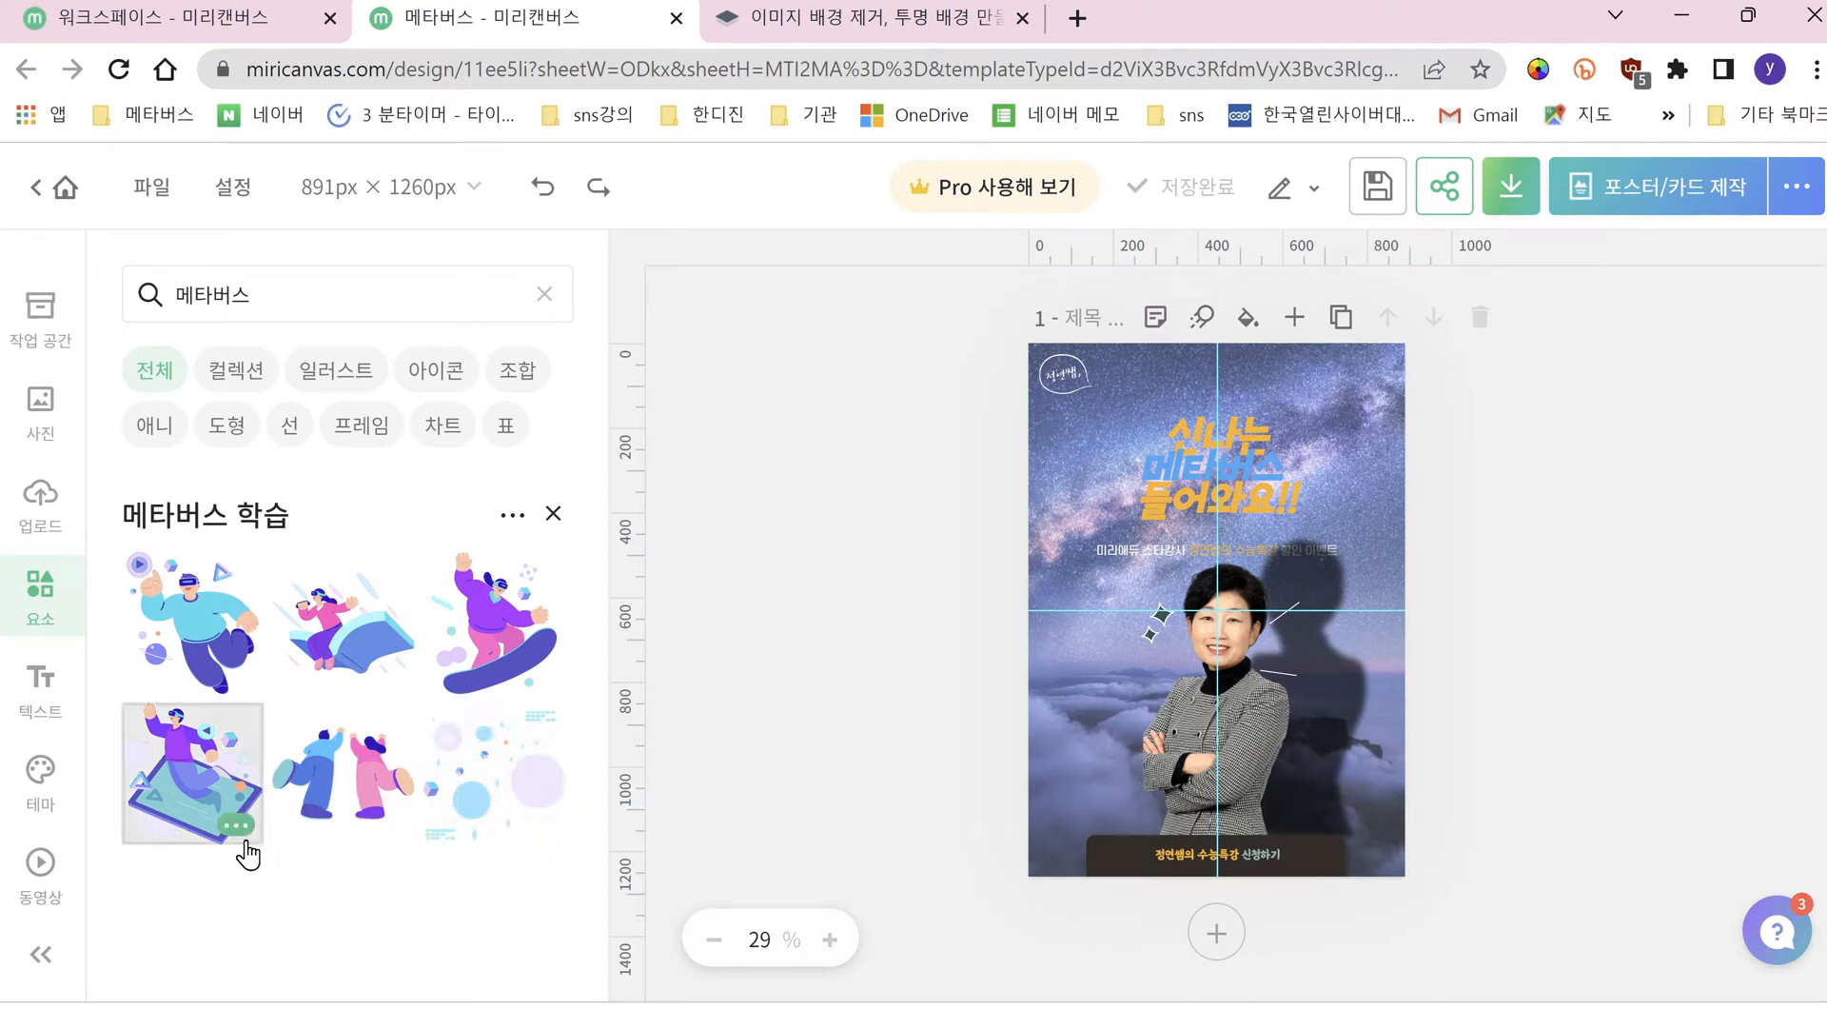
left_click(220, 622)
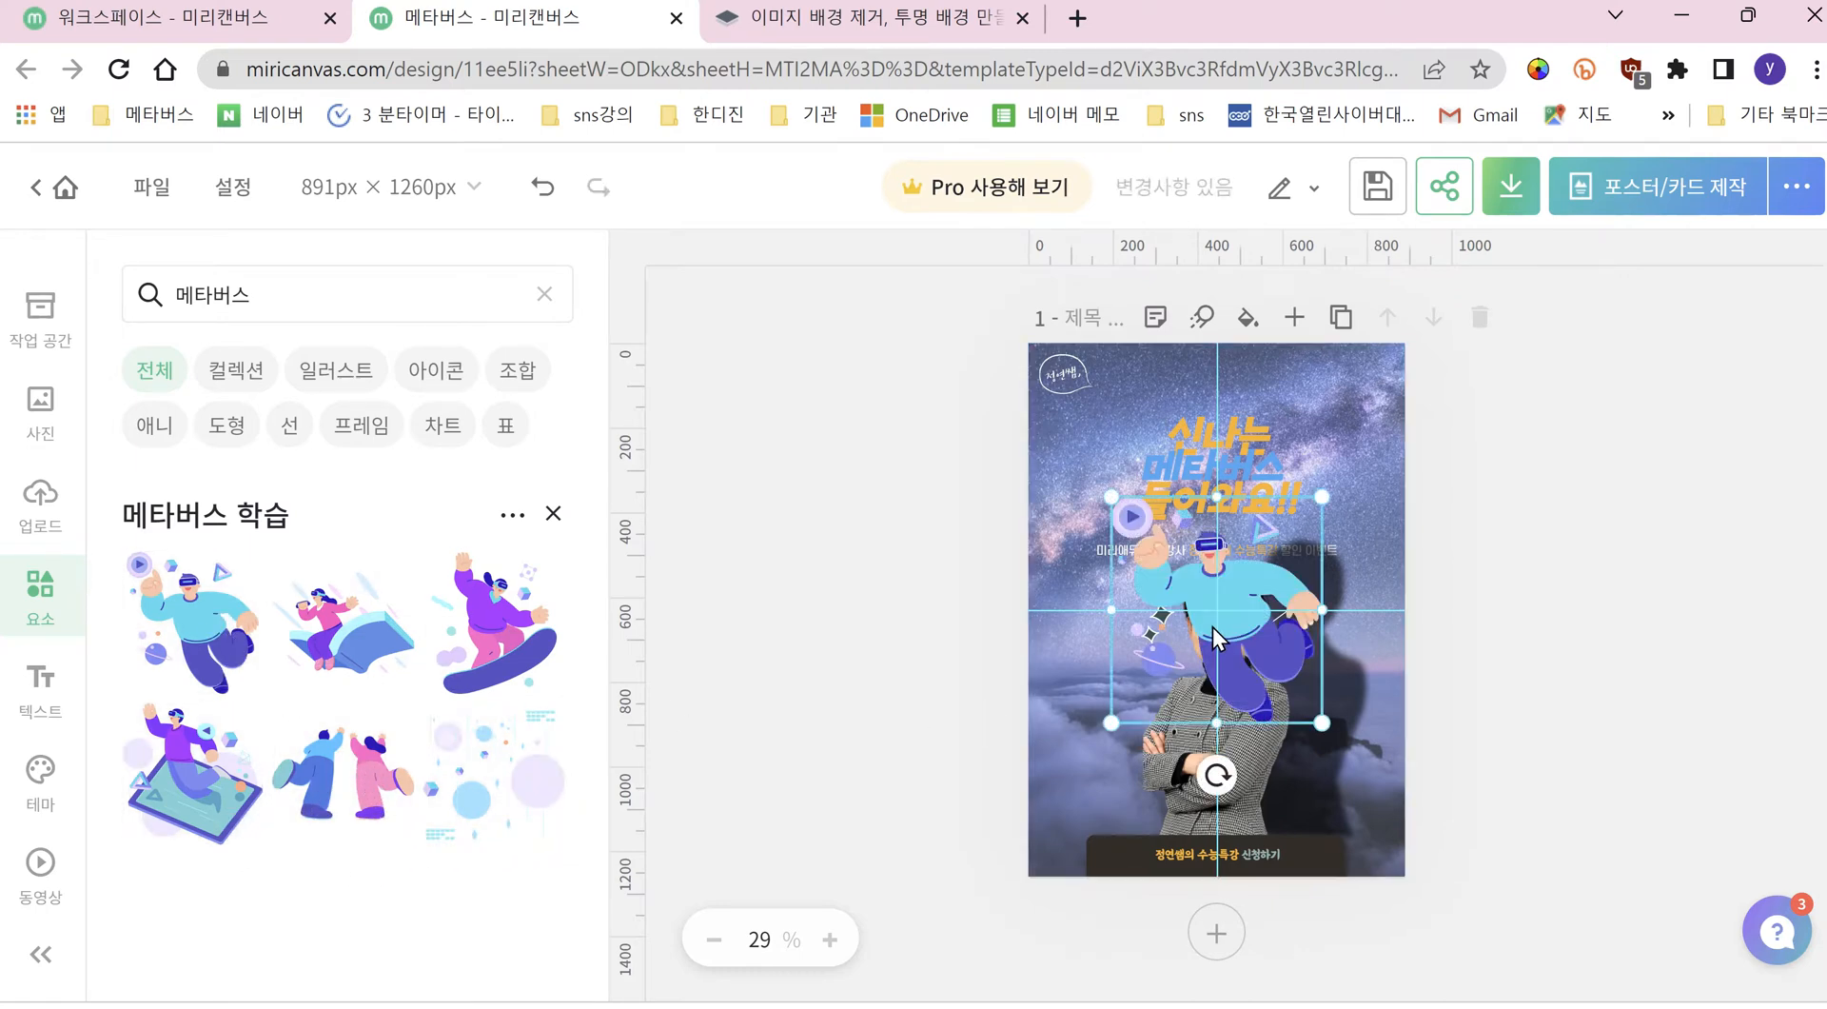
Step: Shrink the VR headset figure and place it in the poster's lower-right corner, just above the dark banner
left_click(1214, 624)
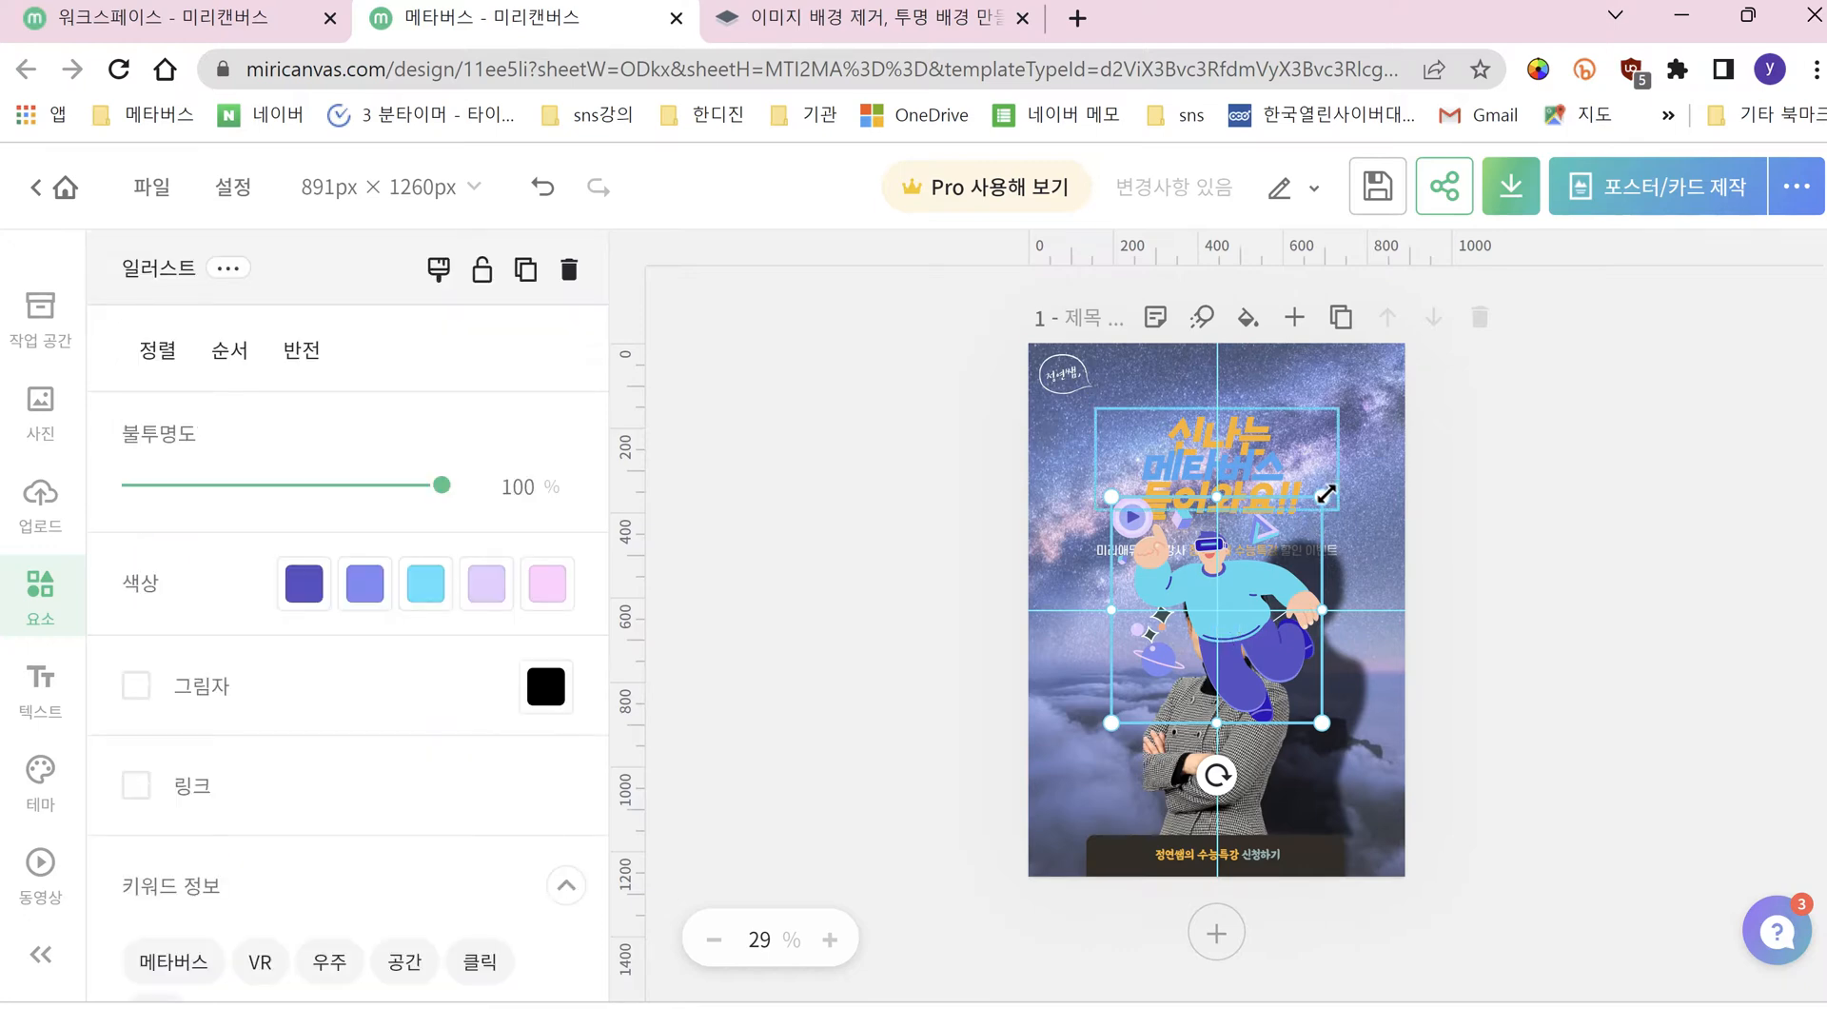
left_click_drag(1323, 494, 1210, 641)
left_click_drag(1127, 704, 1326, 798)
left_click(1485, 729)
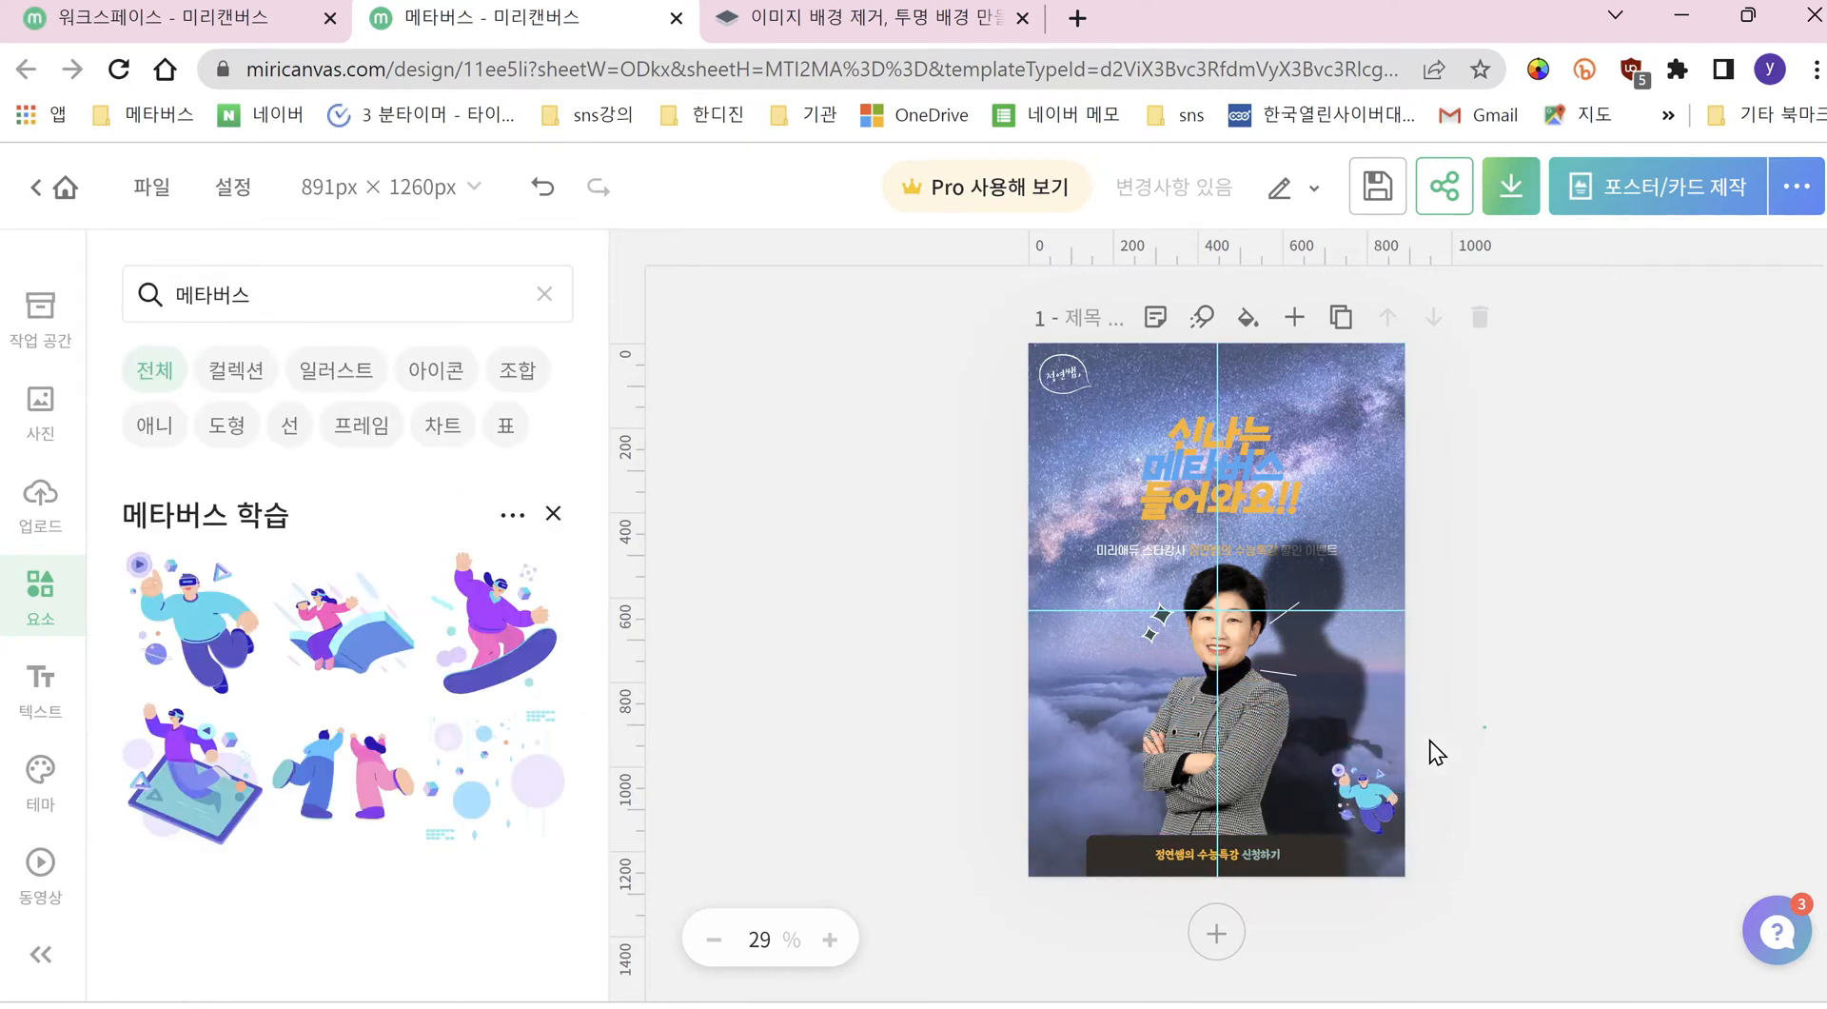
Step: Insert the illustration of the high-fiving blue and pink figures, shrink it and place it in the poster's lower-left corner above the banner
left_click(368, 779)
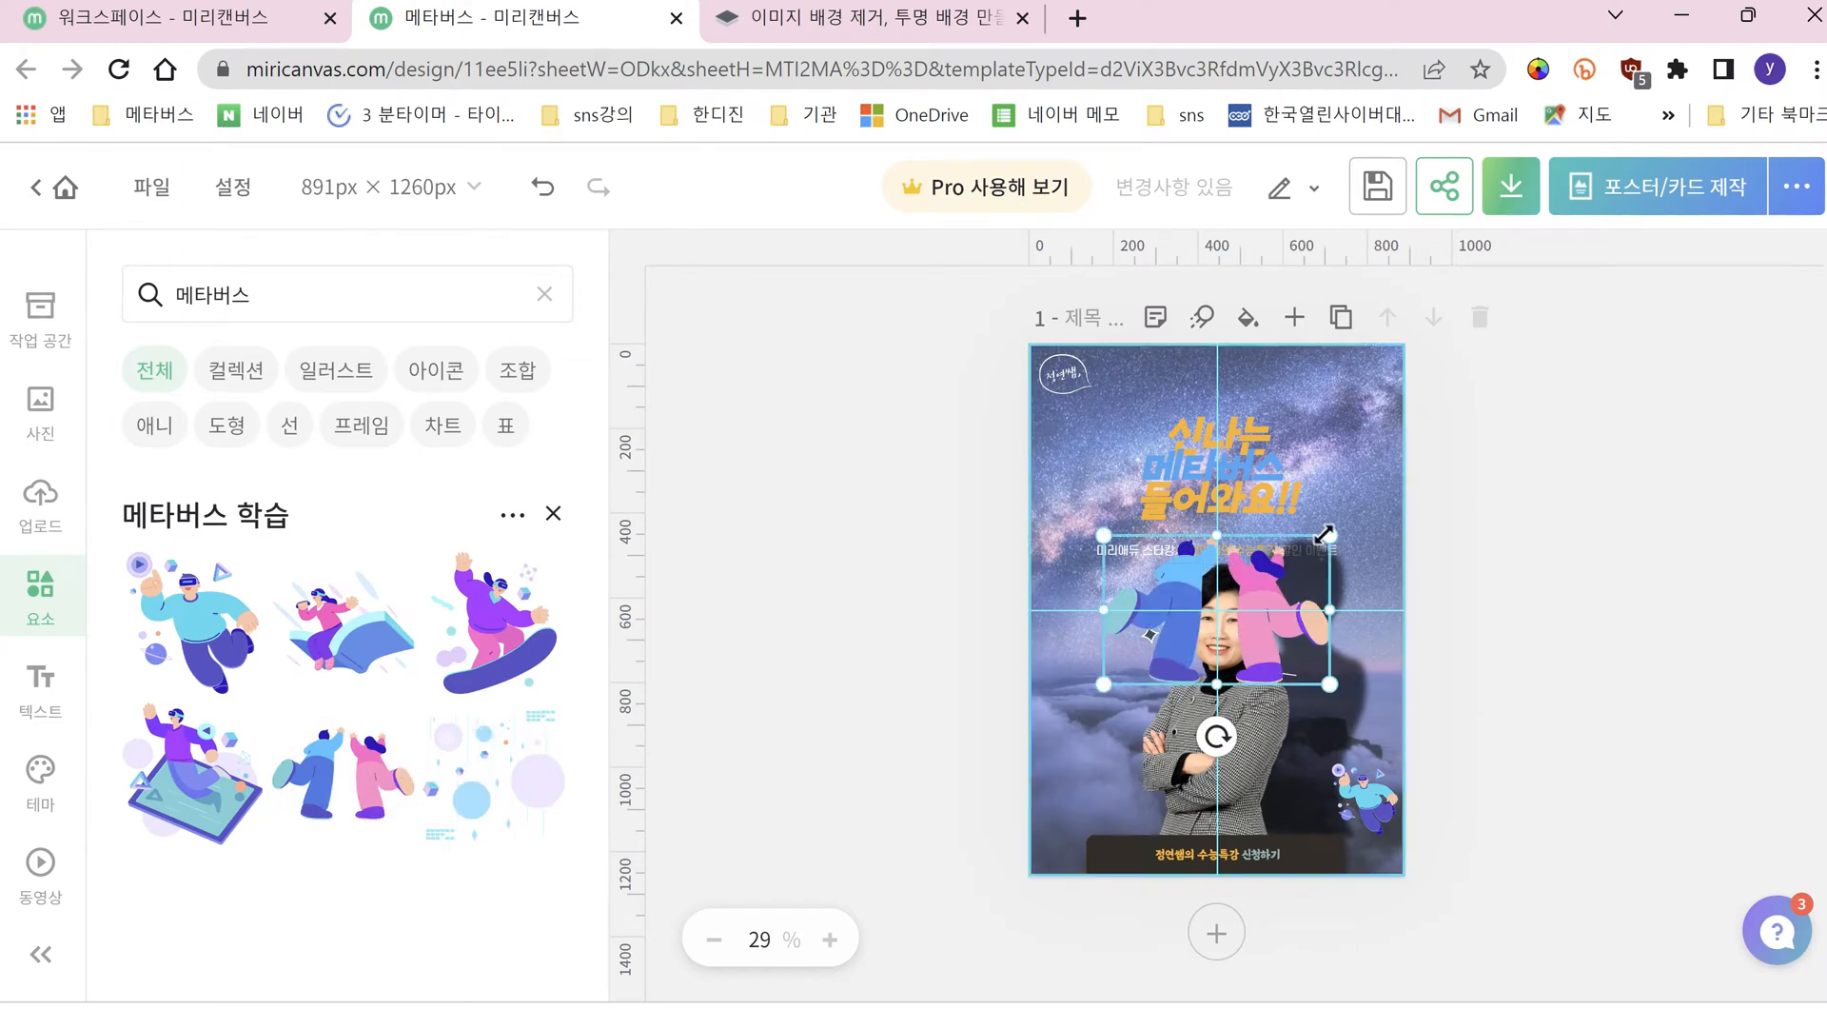
left_click_drag(1330, 534, 1099, 682)
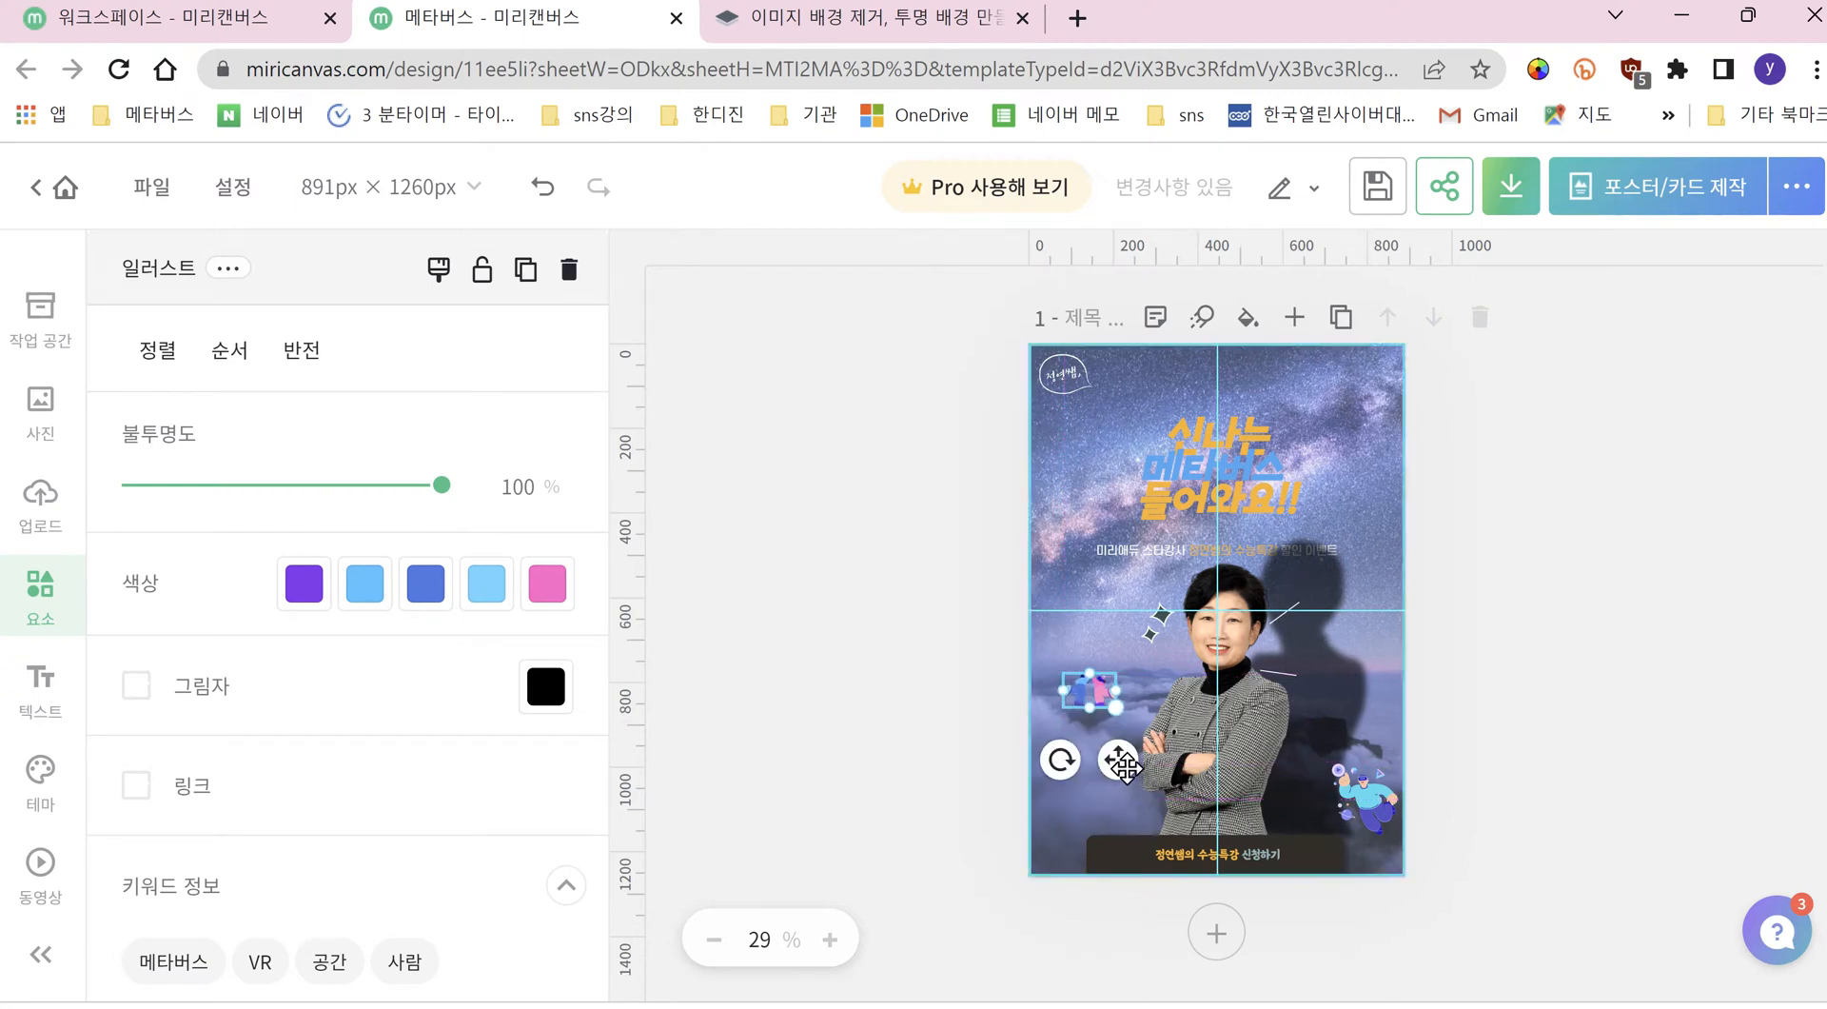
left_click_drag(1123, 764, 1132, 871)
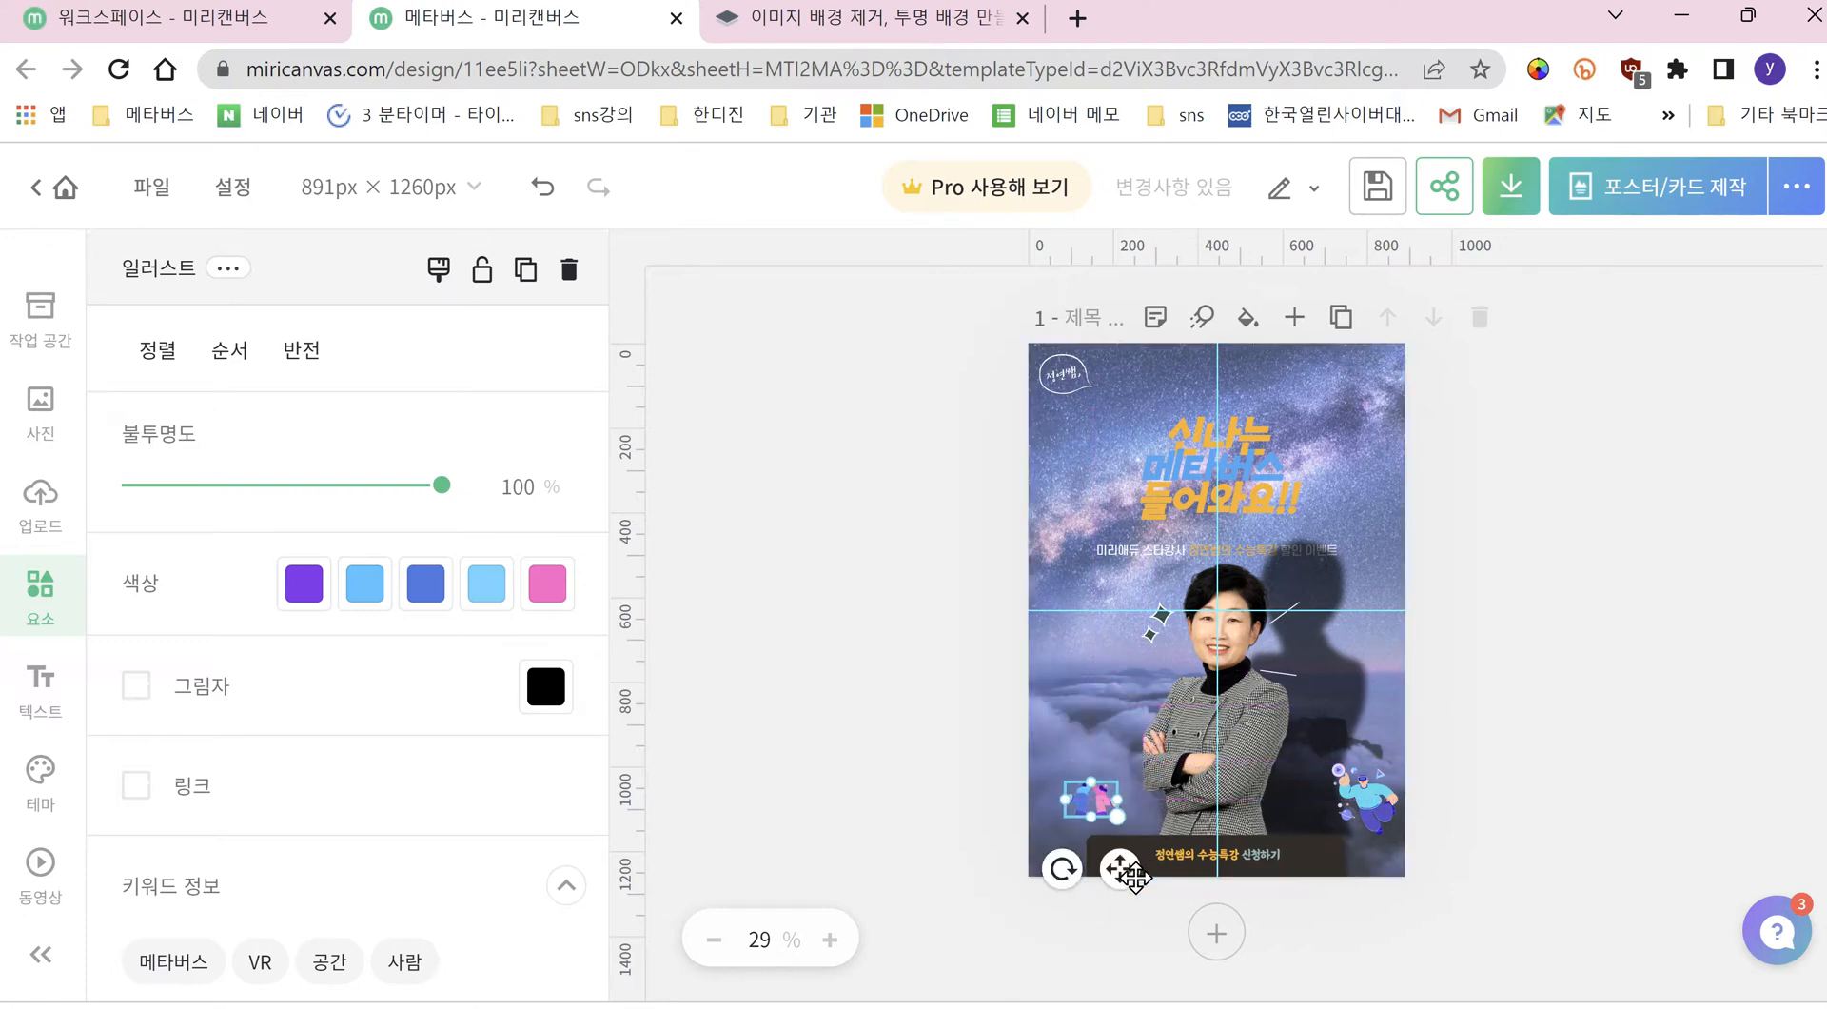
Step: Move the VR headset figure slightly down and inward so it overlaps the right end of the dark banner
left_click(1367, 826)
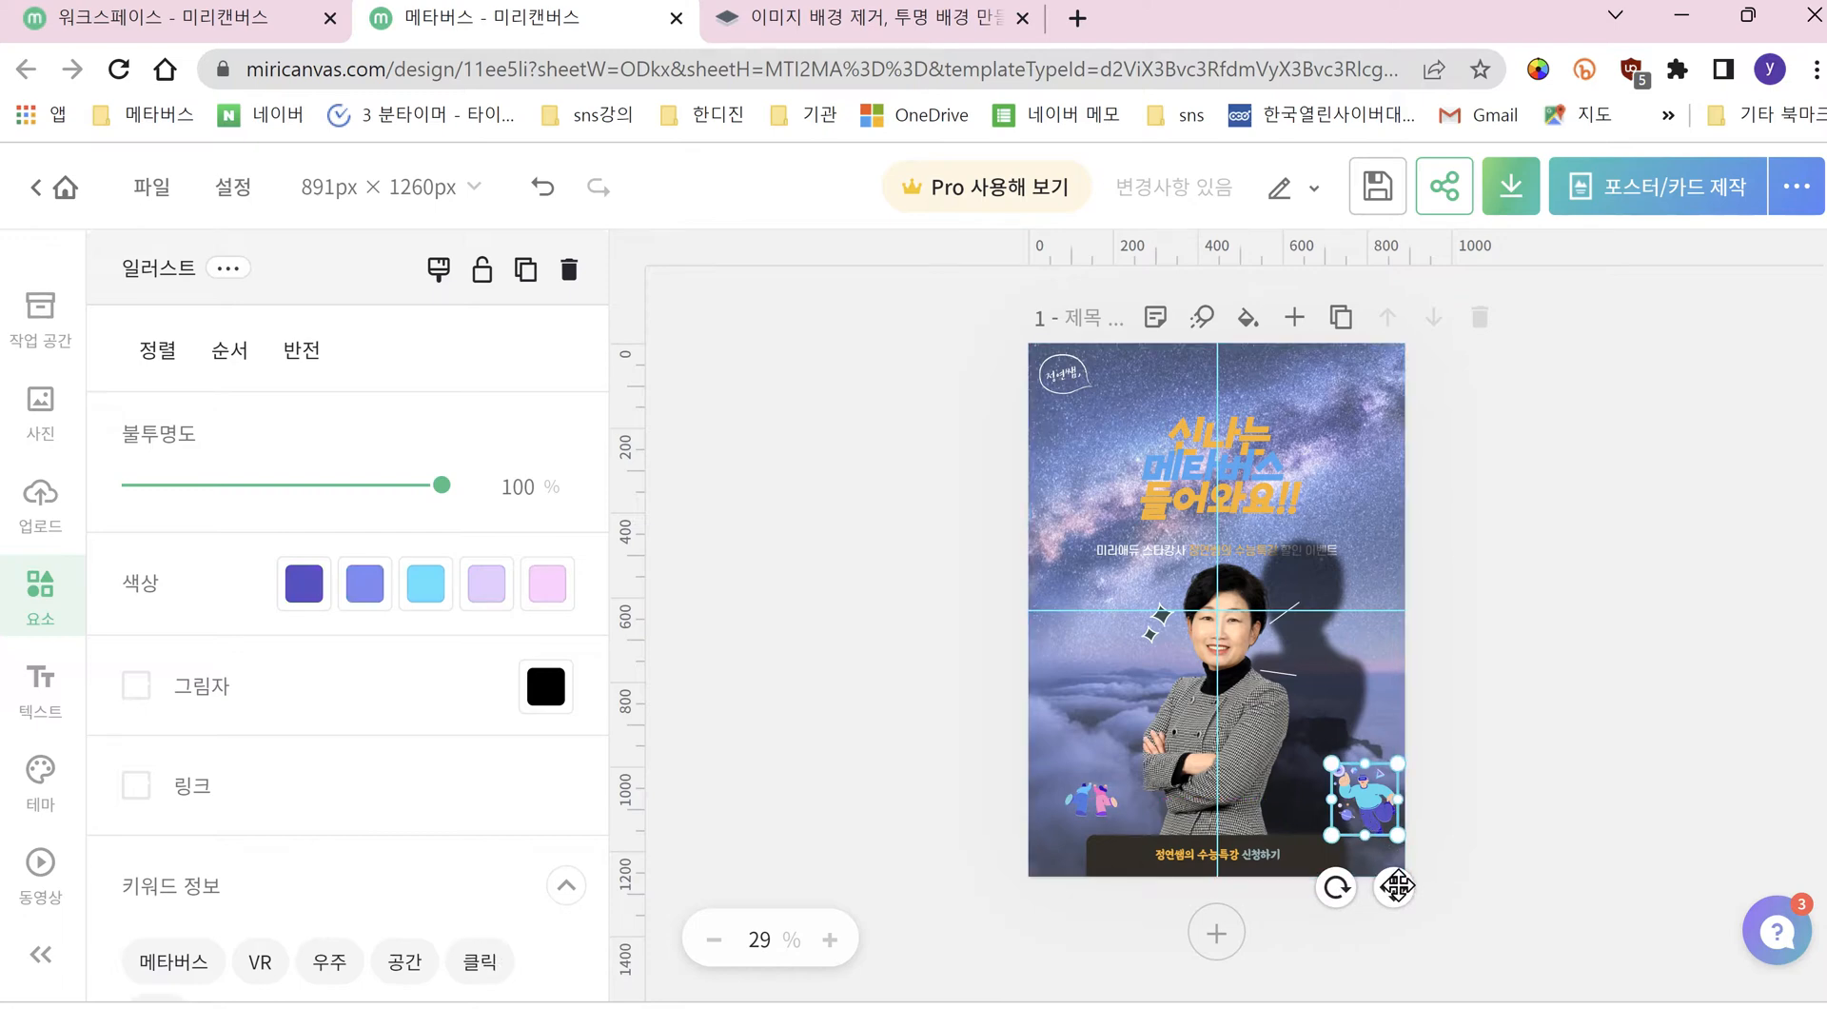
mouse_move(1396, 886)
left_mouse_down()
mouse_move(1392, 862)
mouse_move(1385, 903)
left_mouse_up()
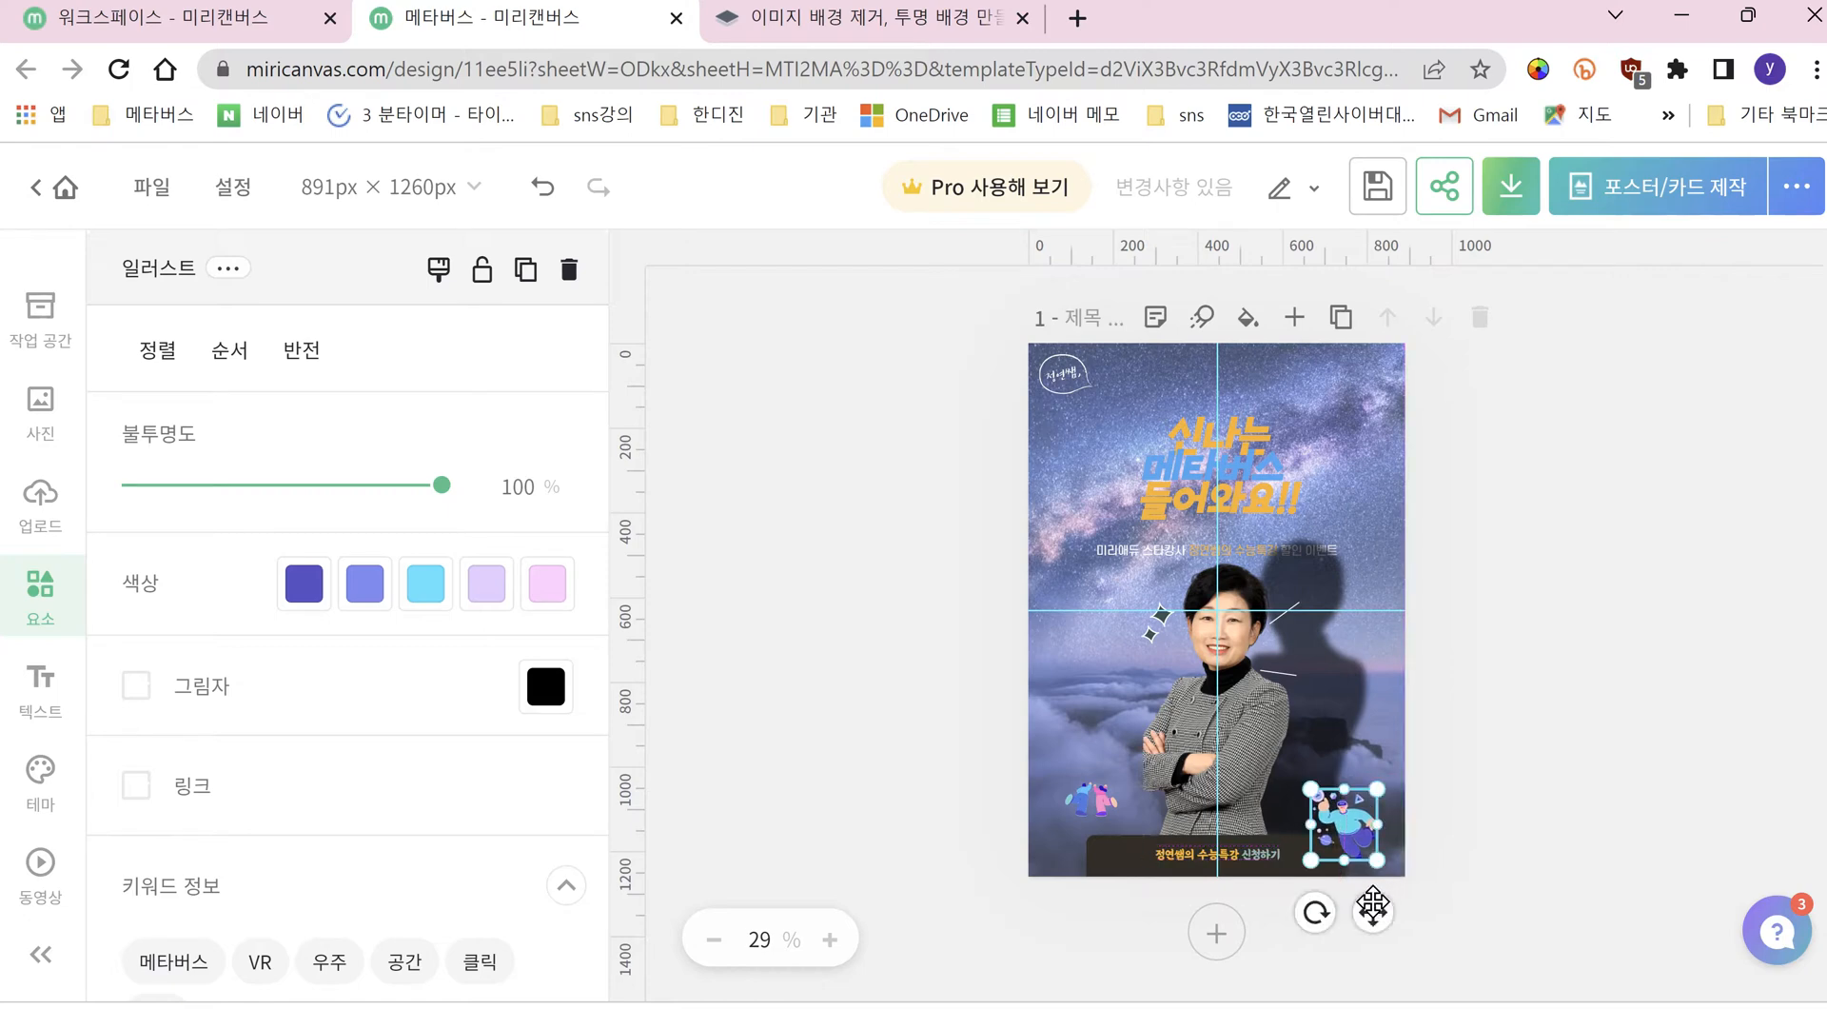
left_click(1100, 809)
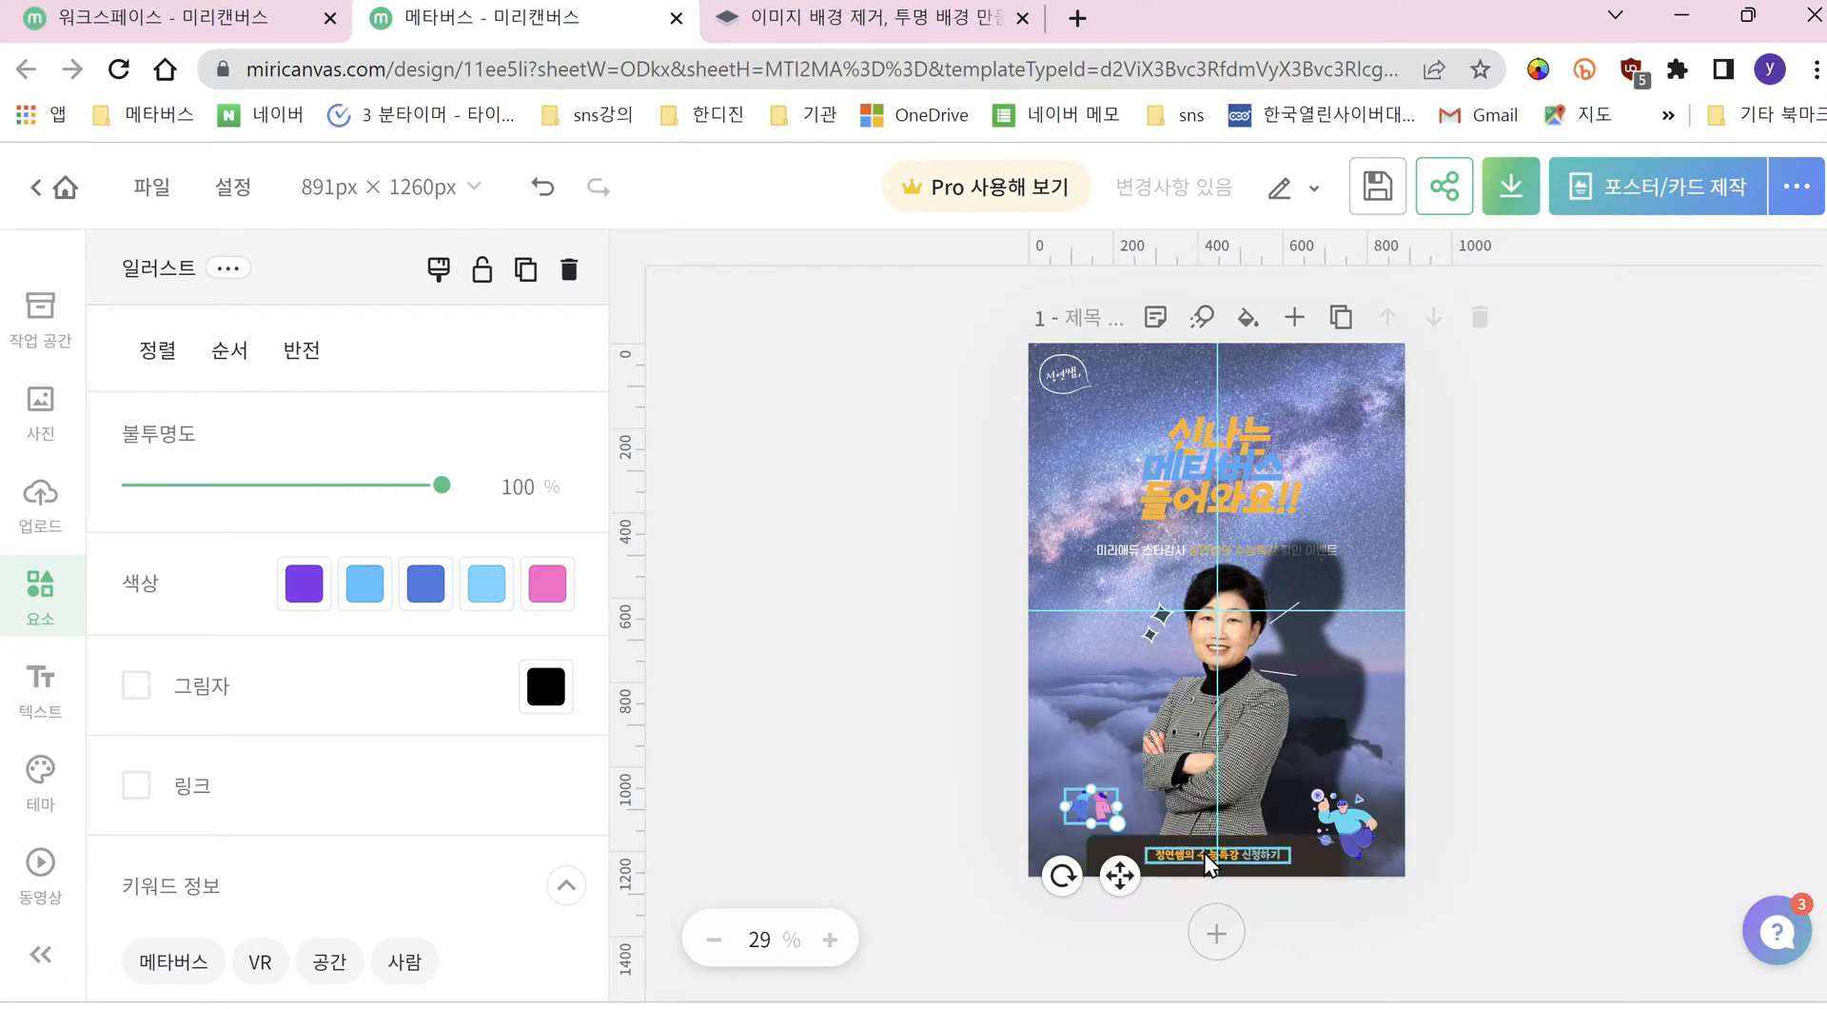
left_click(1541, 681)
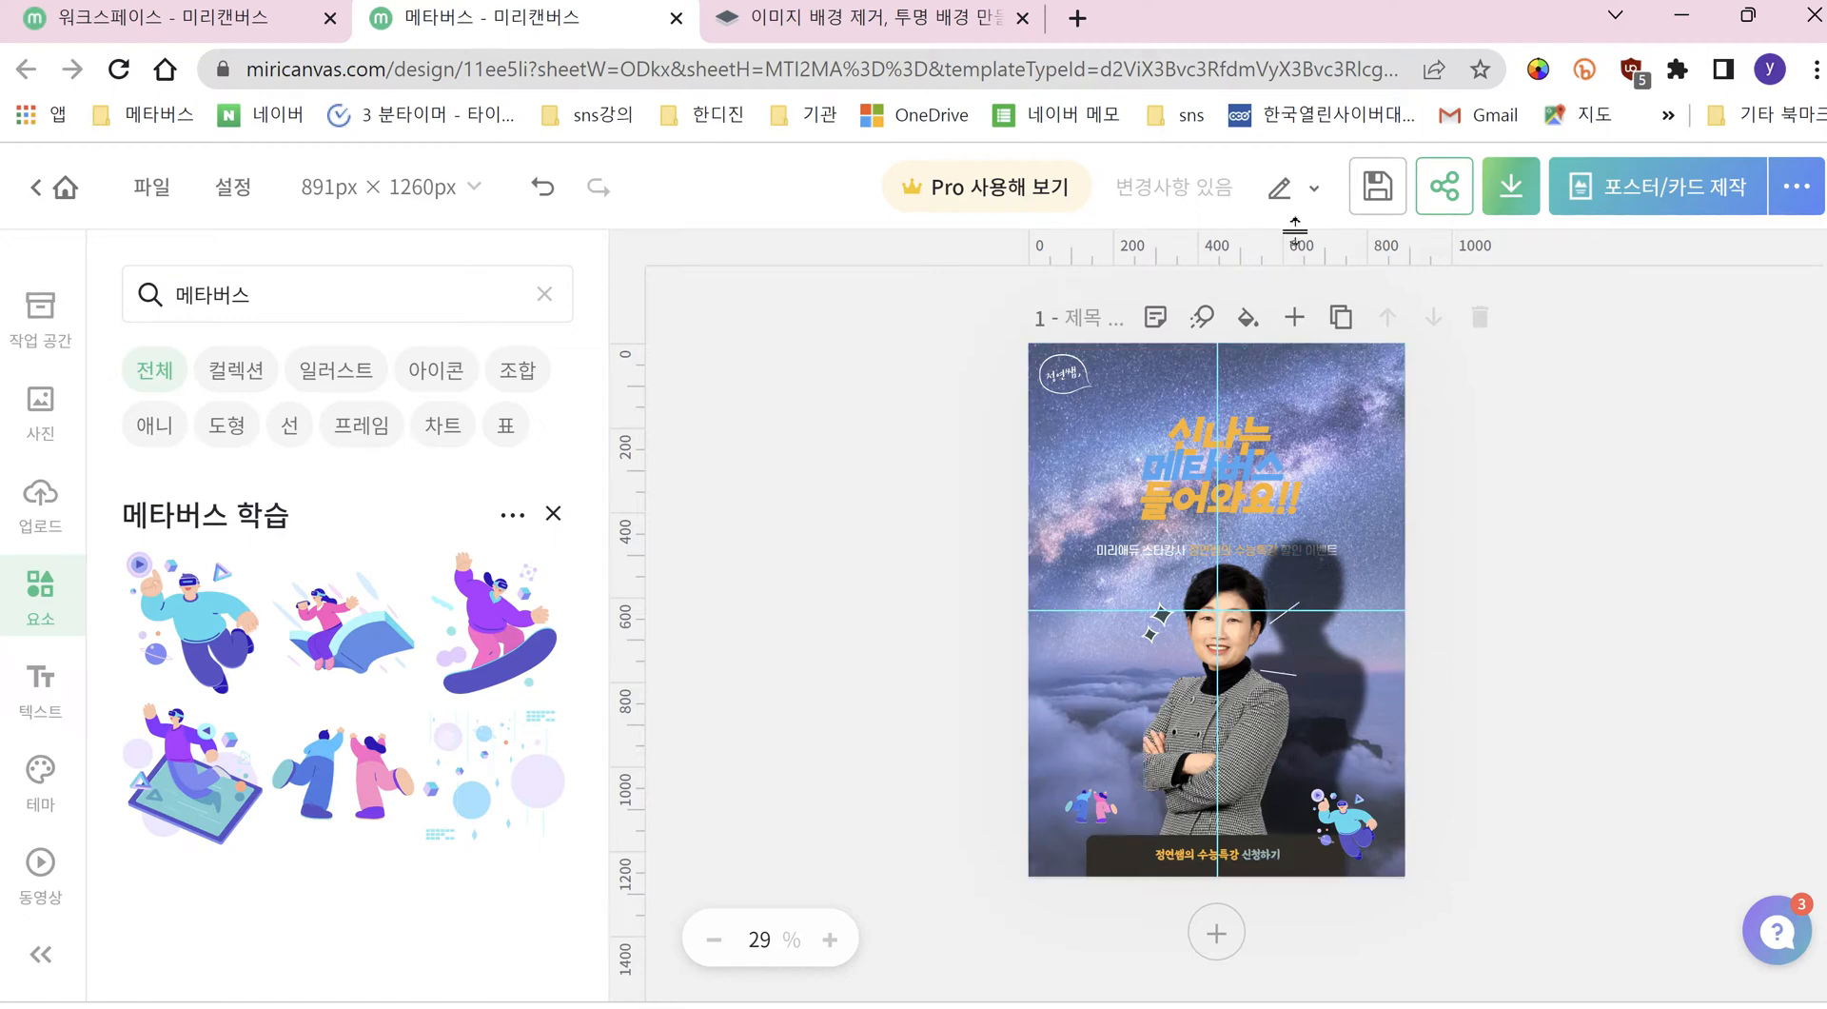
Step: Add a blank second page below the finished poster
left_click(1218, 942)
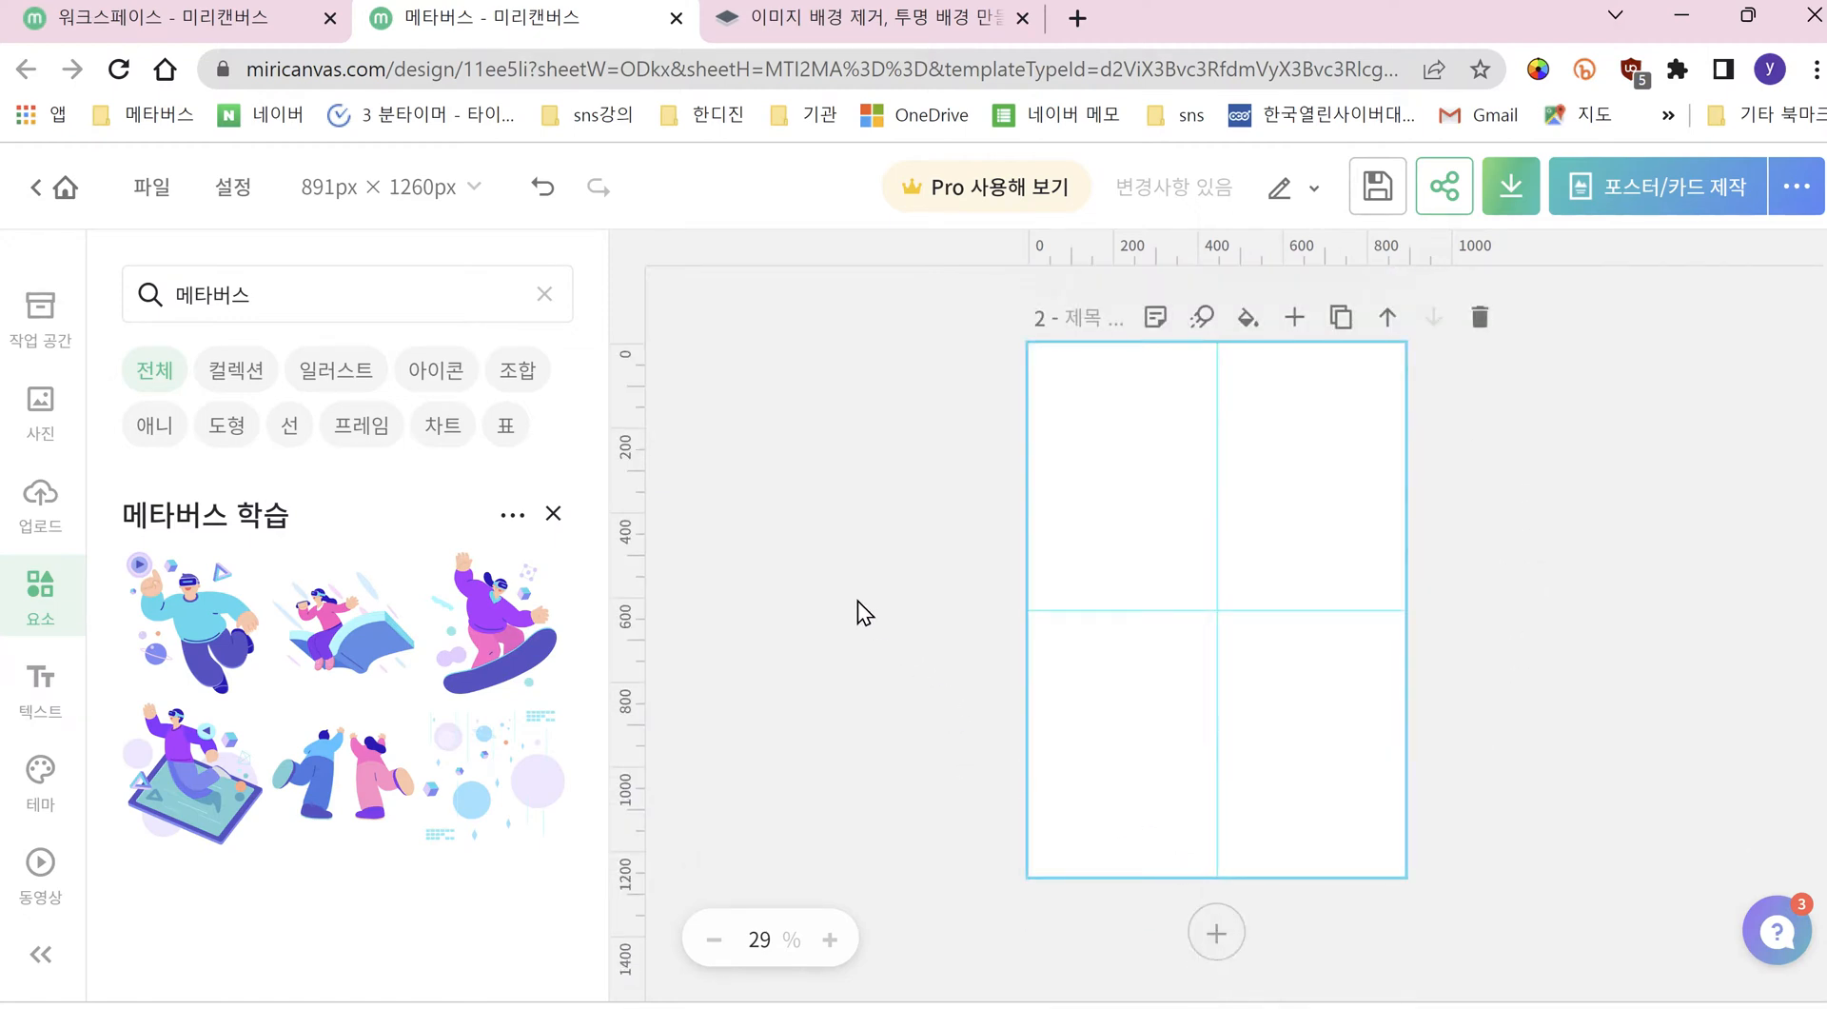
scroll(1618, 616, "up", 4)
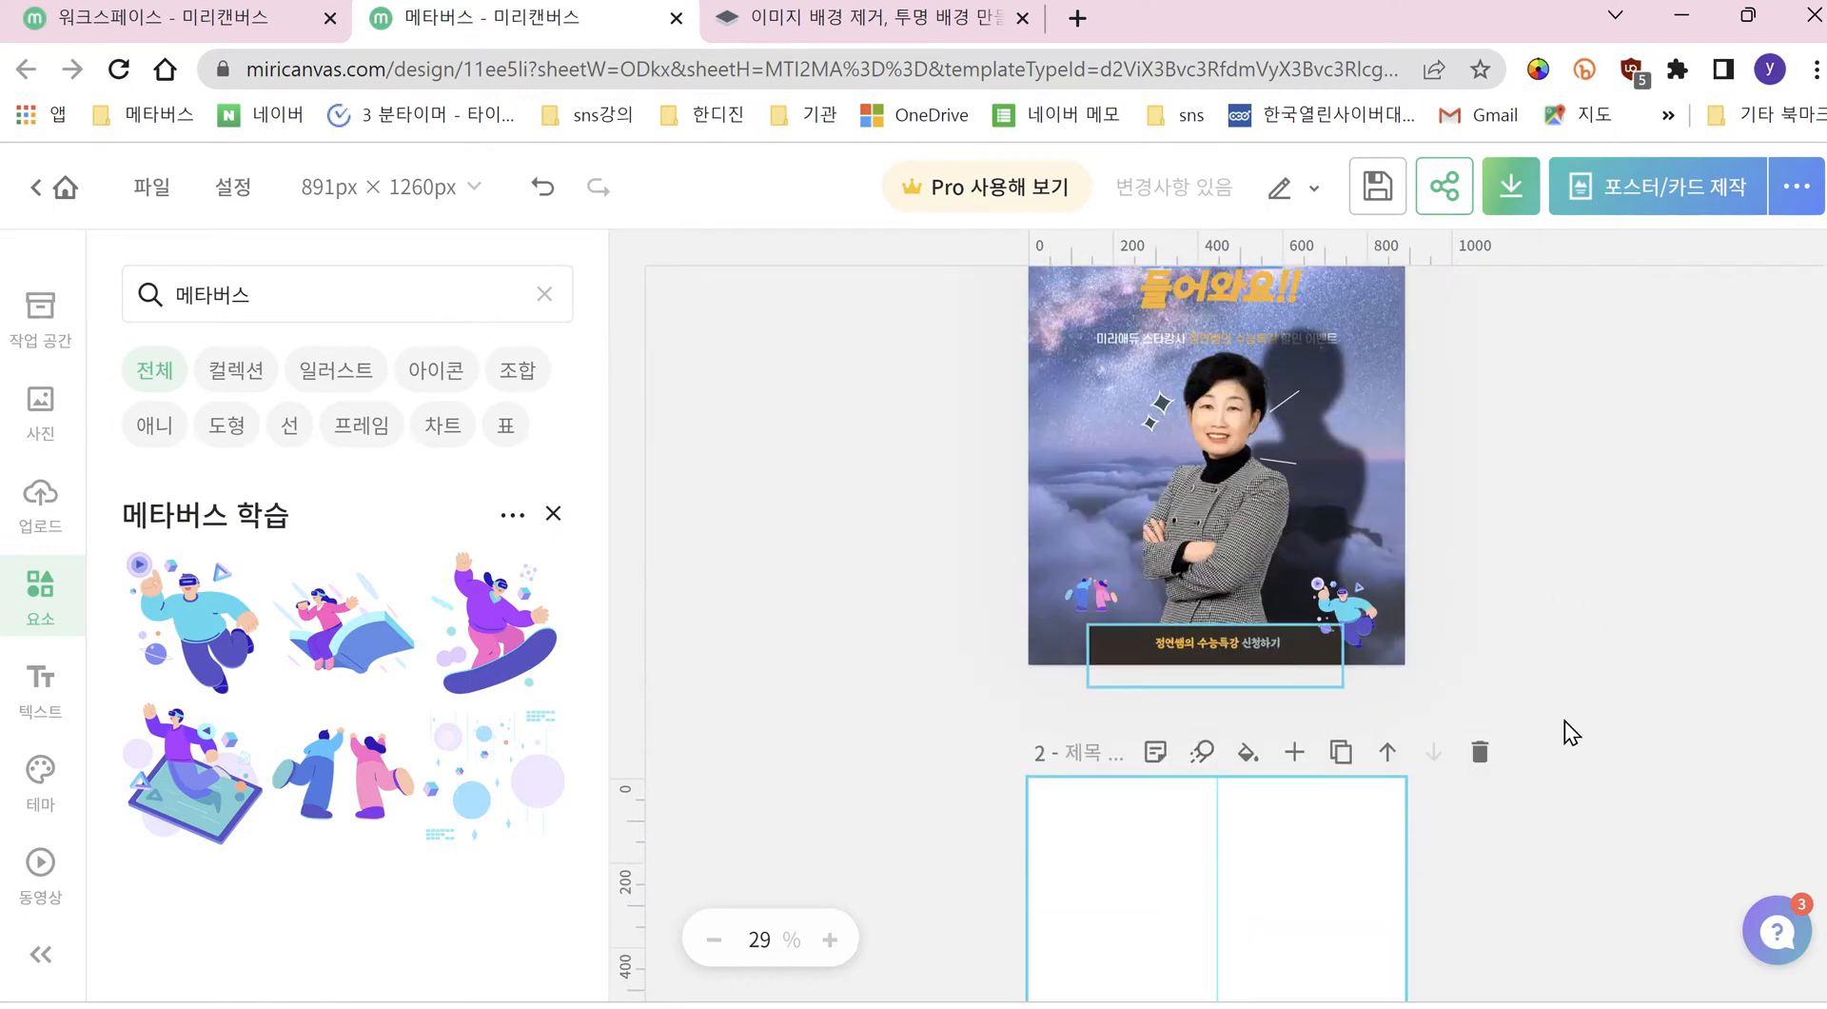
scroll(1589, 751, "down", 4)
key("ctrl+v")
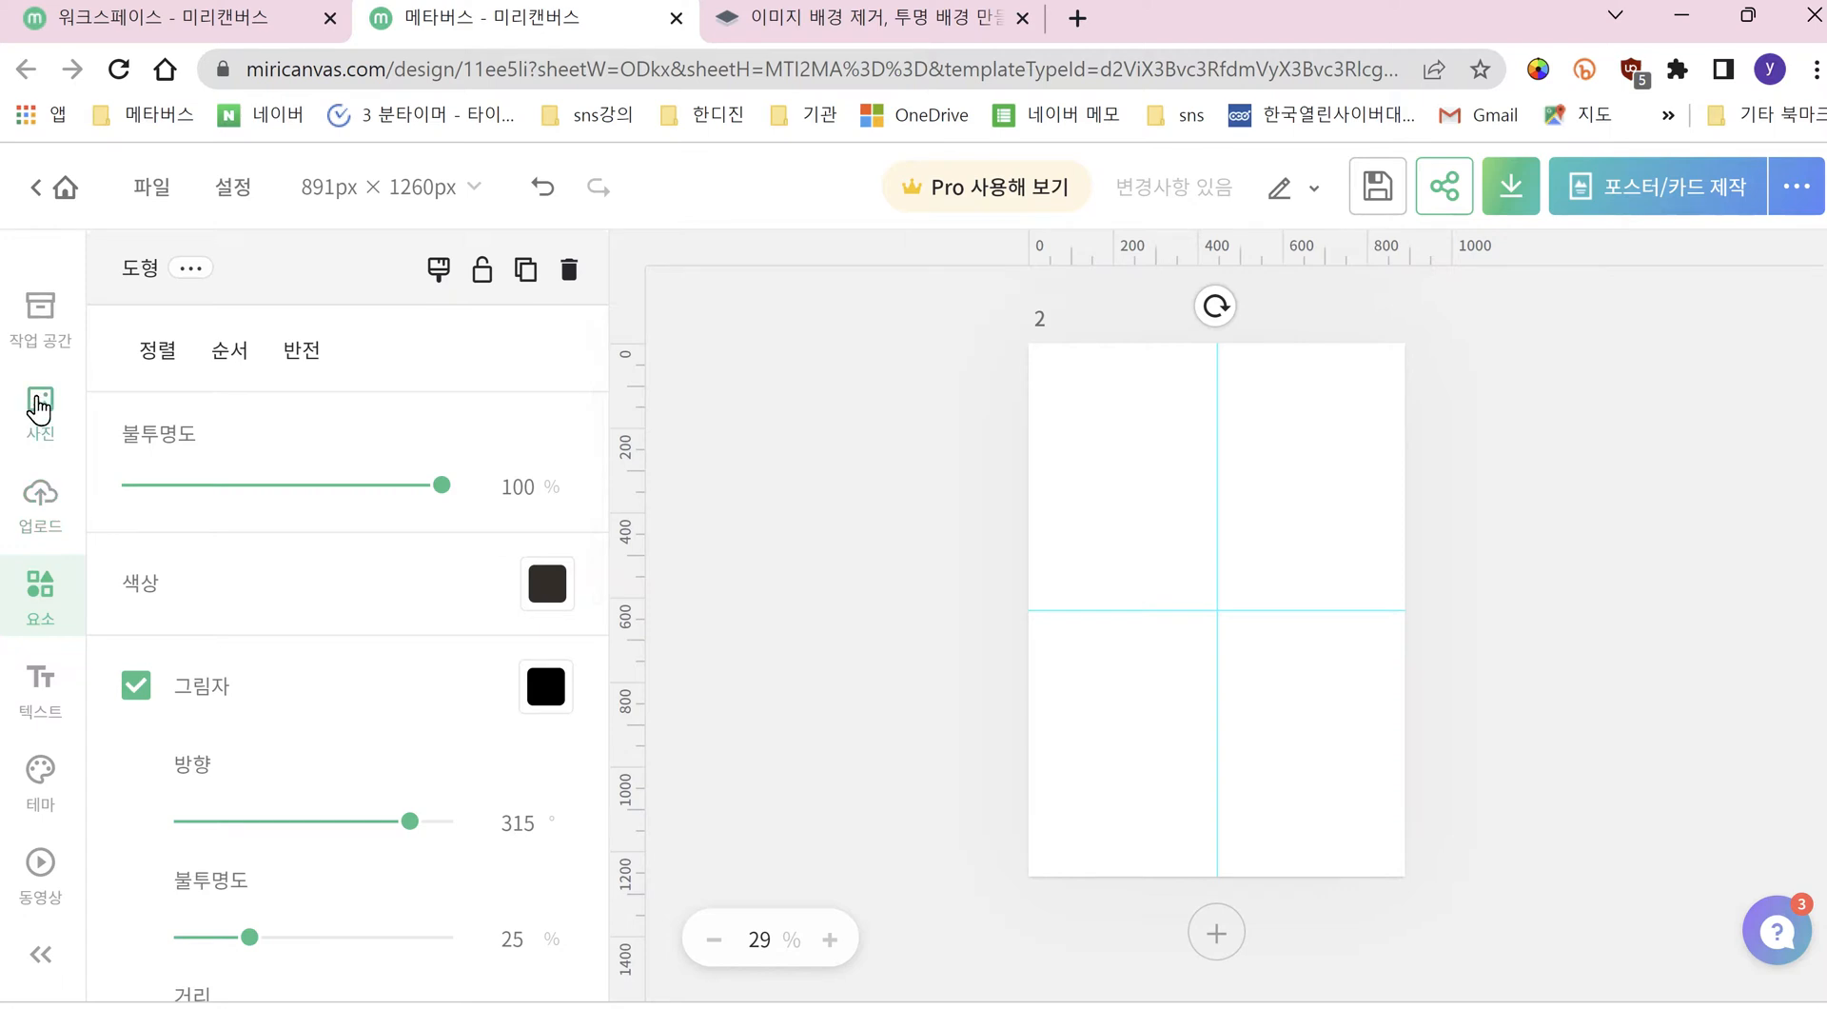
Step: Place the dark blue glowing-dots photo from the 메타버스 photo results on page 2 and make it the page background
left_click(38, 406)
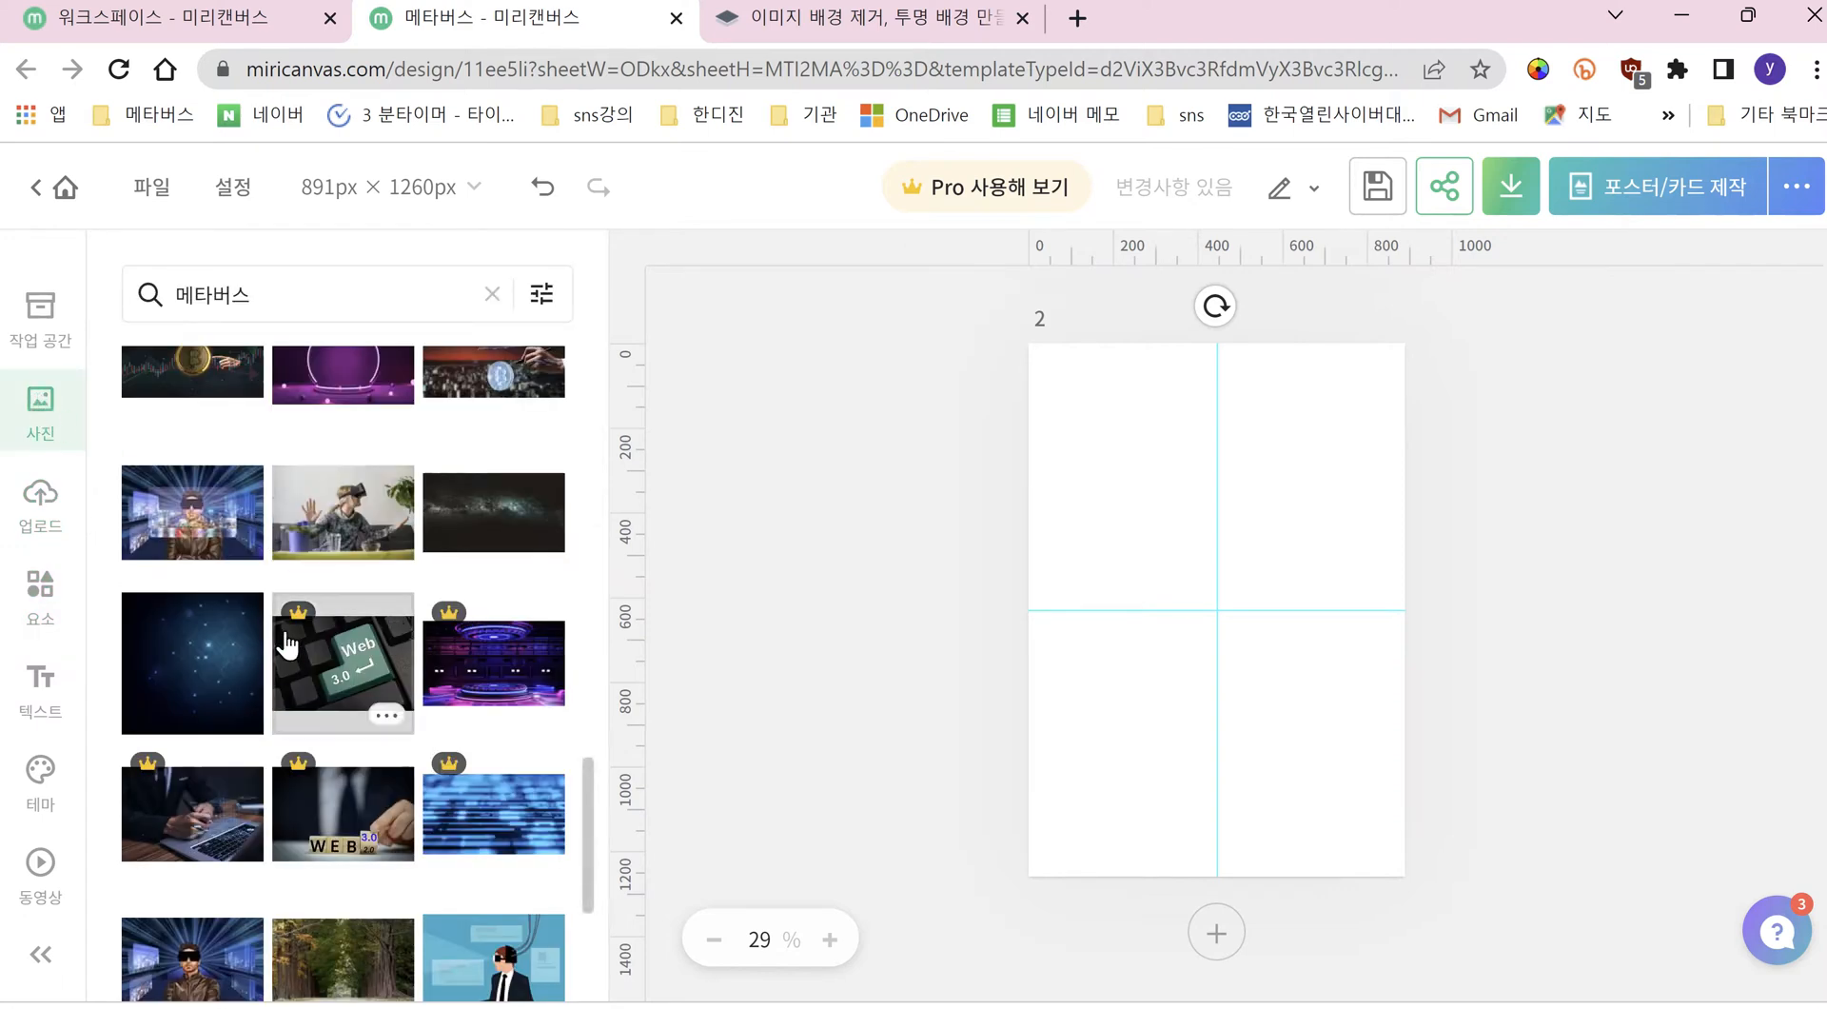
left_click(213, 644)
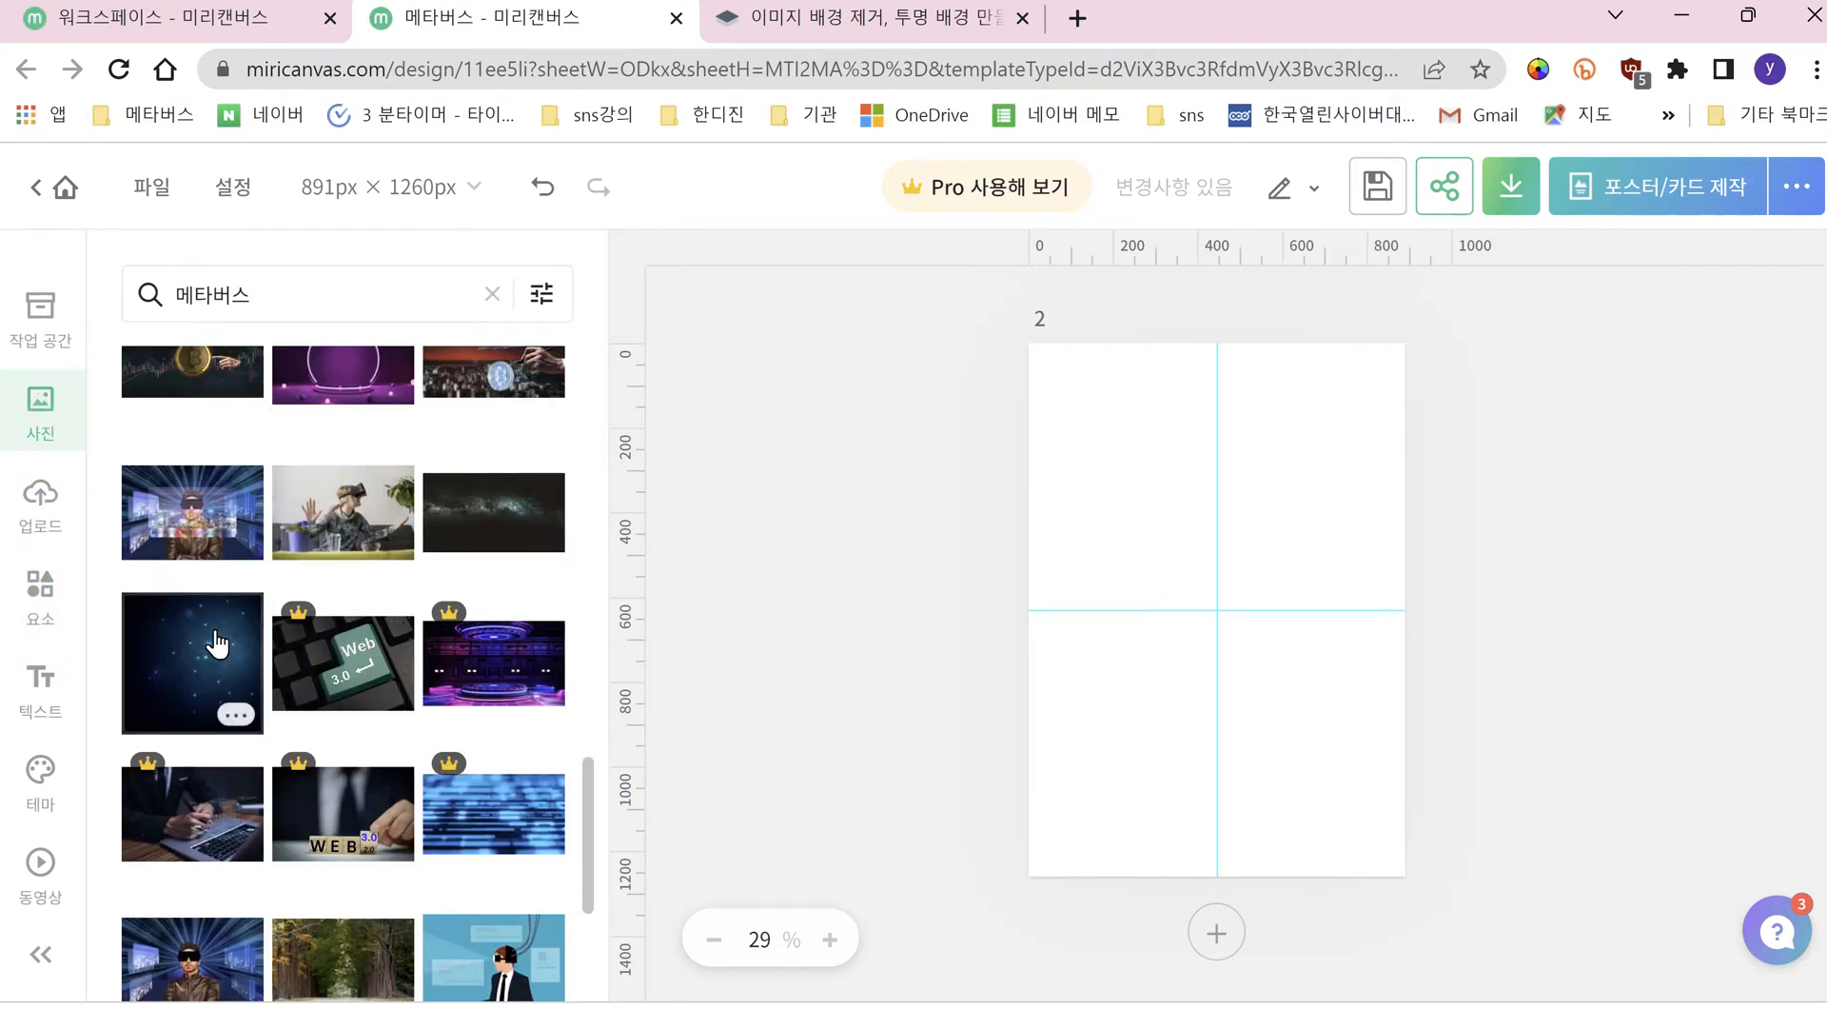
left_click_drag(217, 644, 1191, 565)
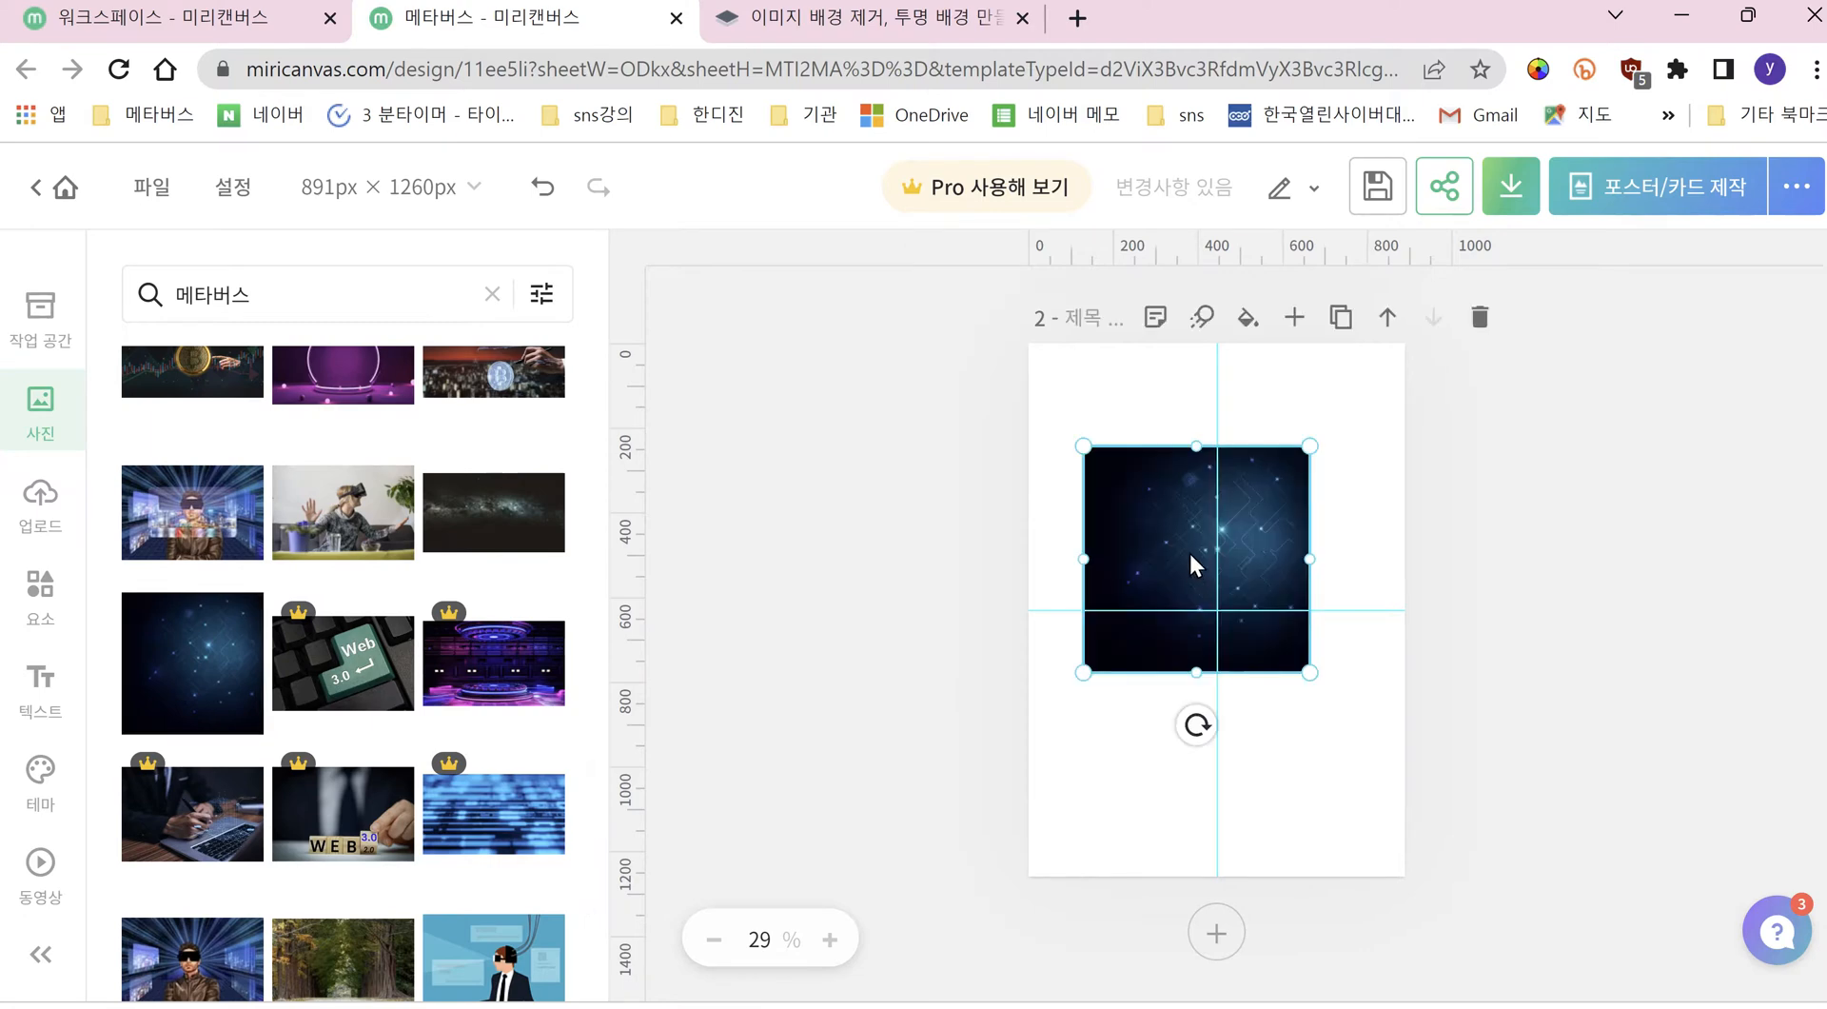
right_click(1189, 546)
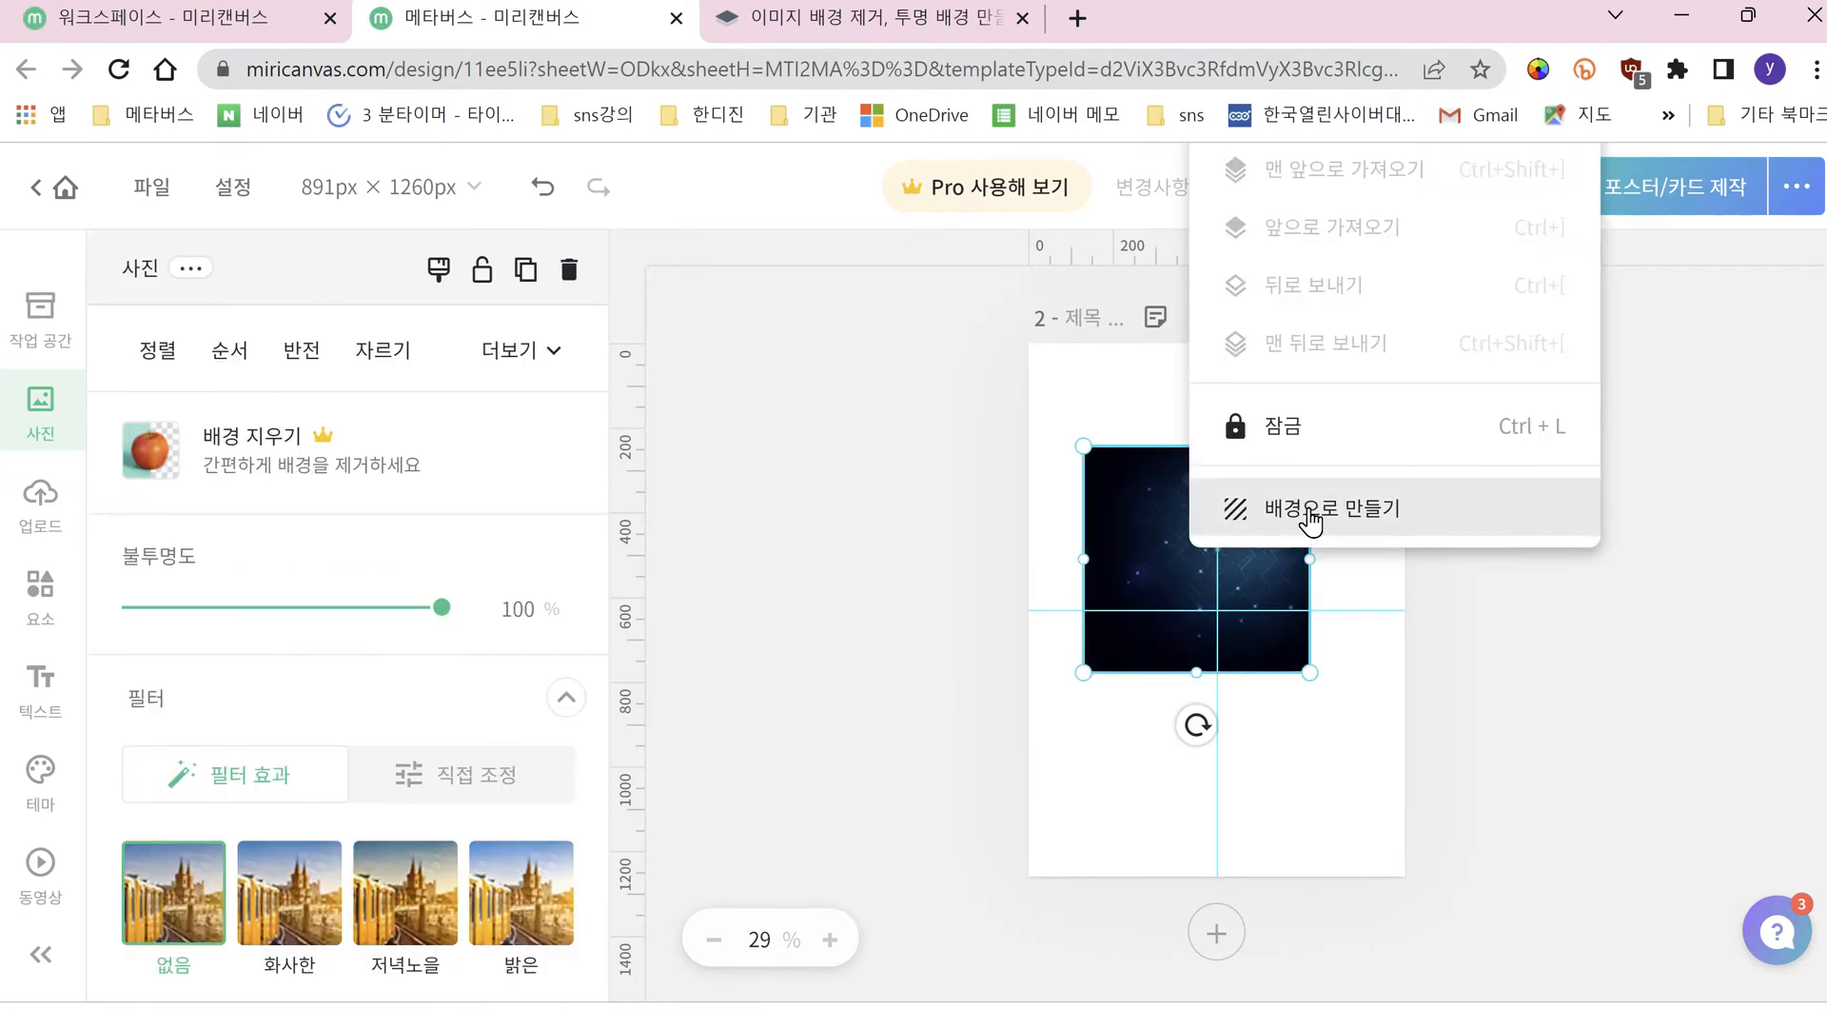
left_click(1270, 508)
left_click(1489, 553)
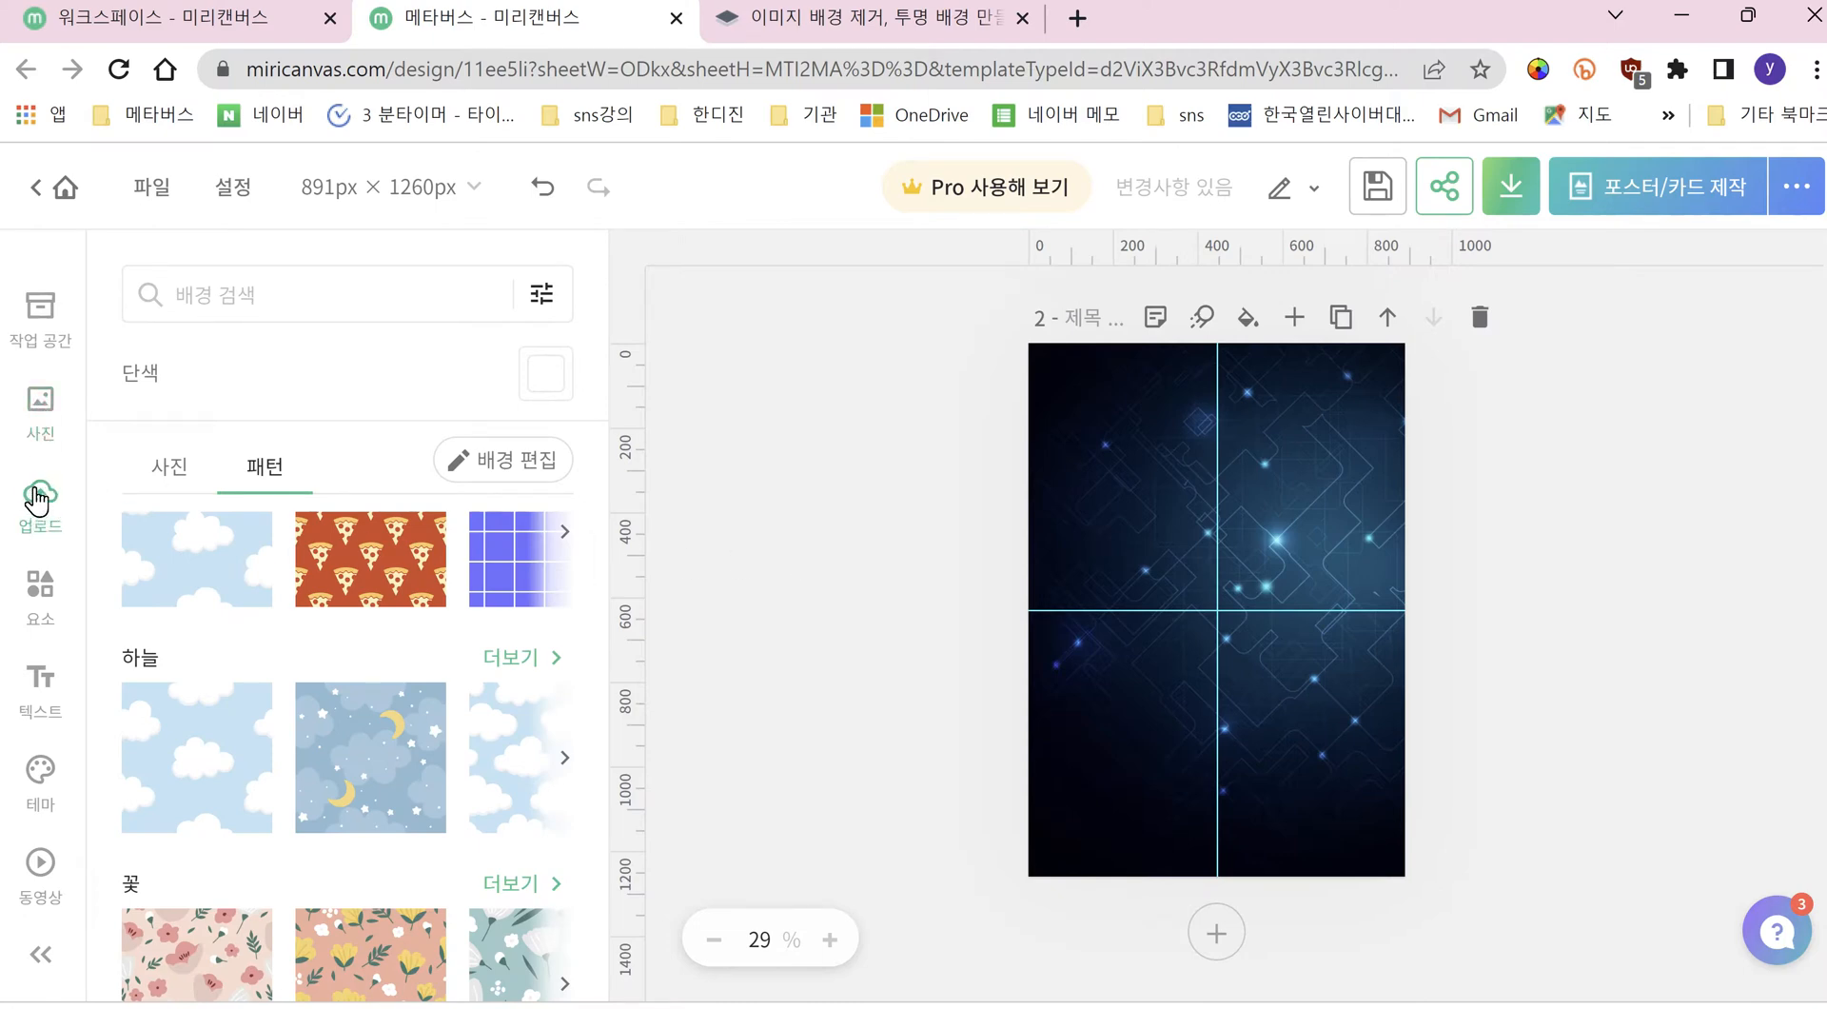
Step: Insert the uploaded cut-out portrait on page 2, enlarge it and centre it along the page's bottom edge
left_click(38, 497)
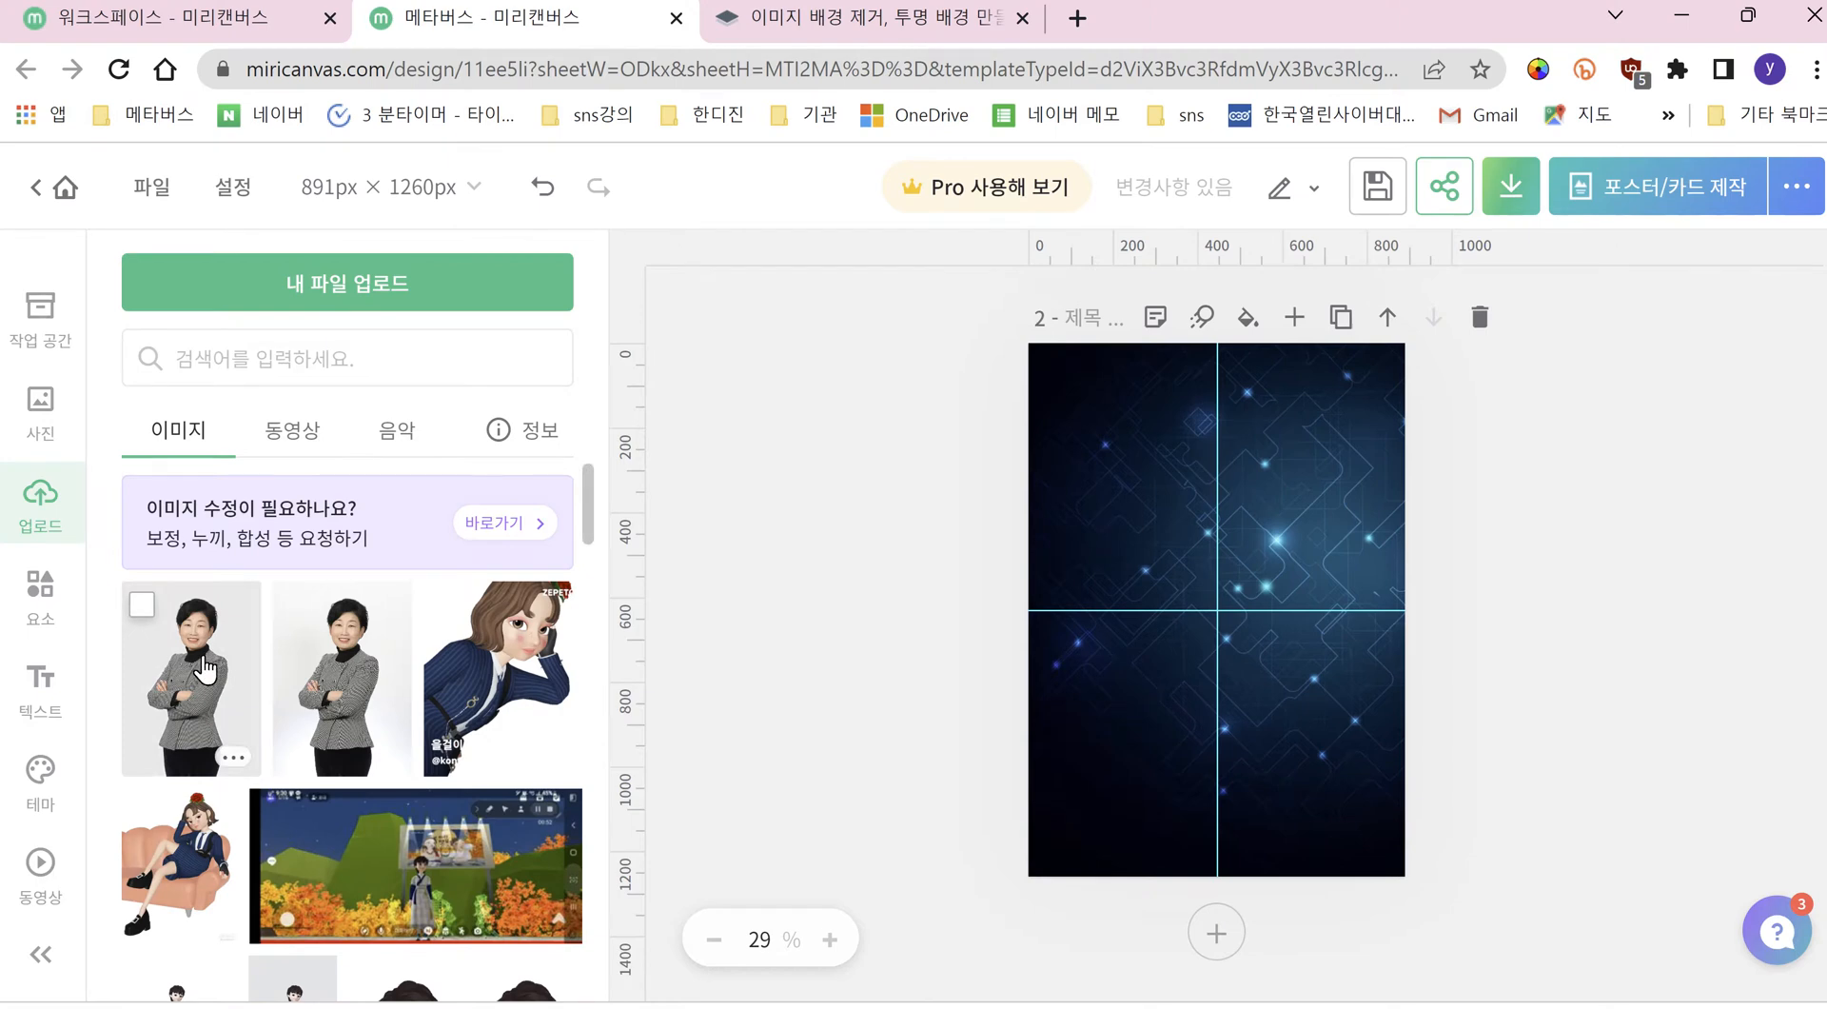
left_click(205, 669)
left_click_drag(1234, 647, 1233, 787)
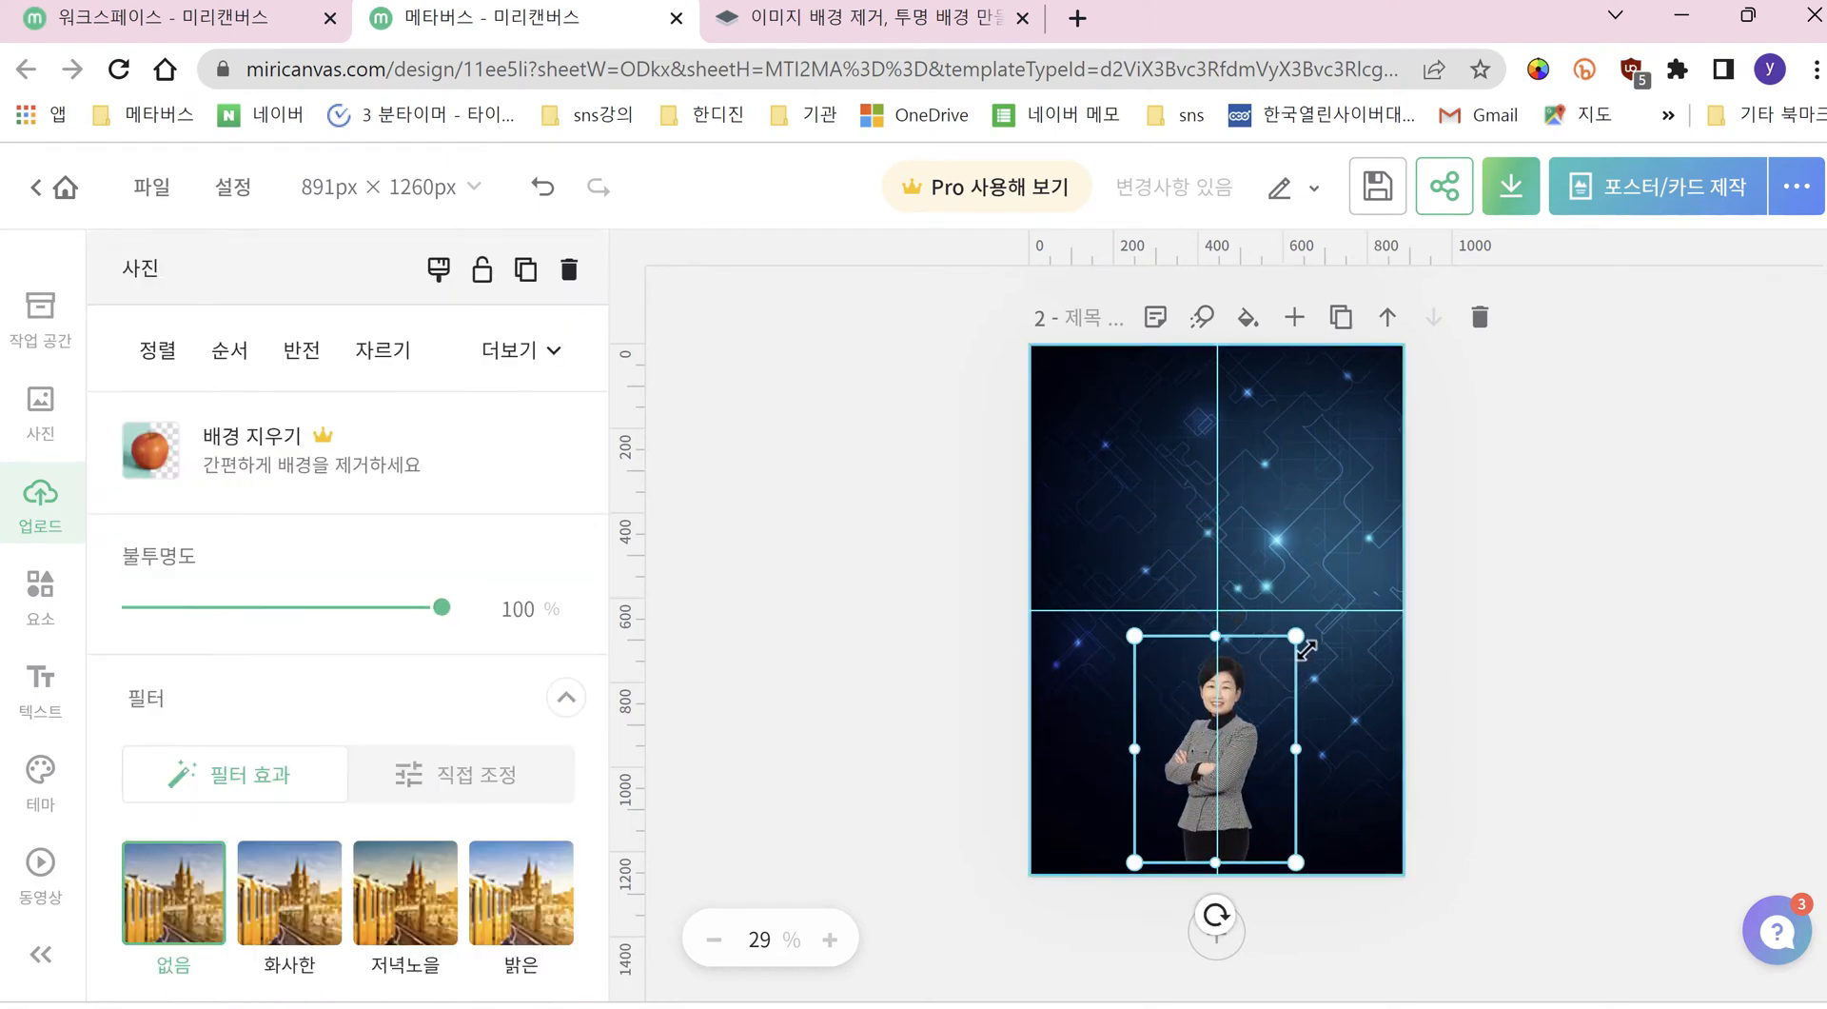
left_click_drag(1297, 635, 1376, 524)
left_click_drag(1296, 713, 1242, 728)
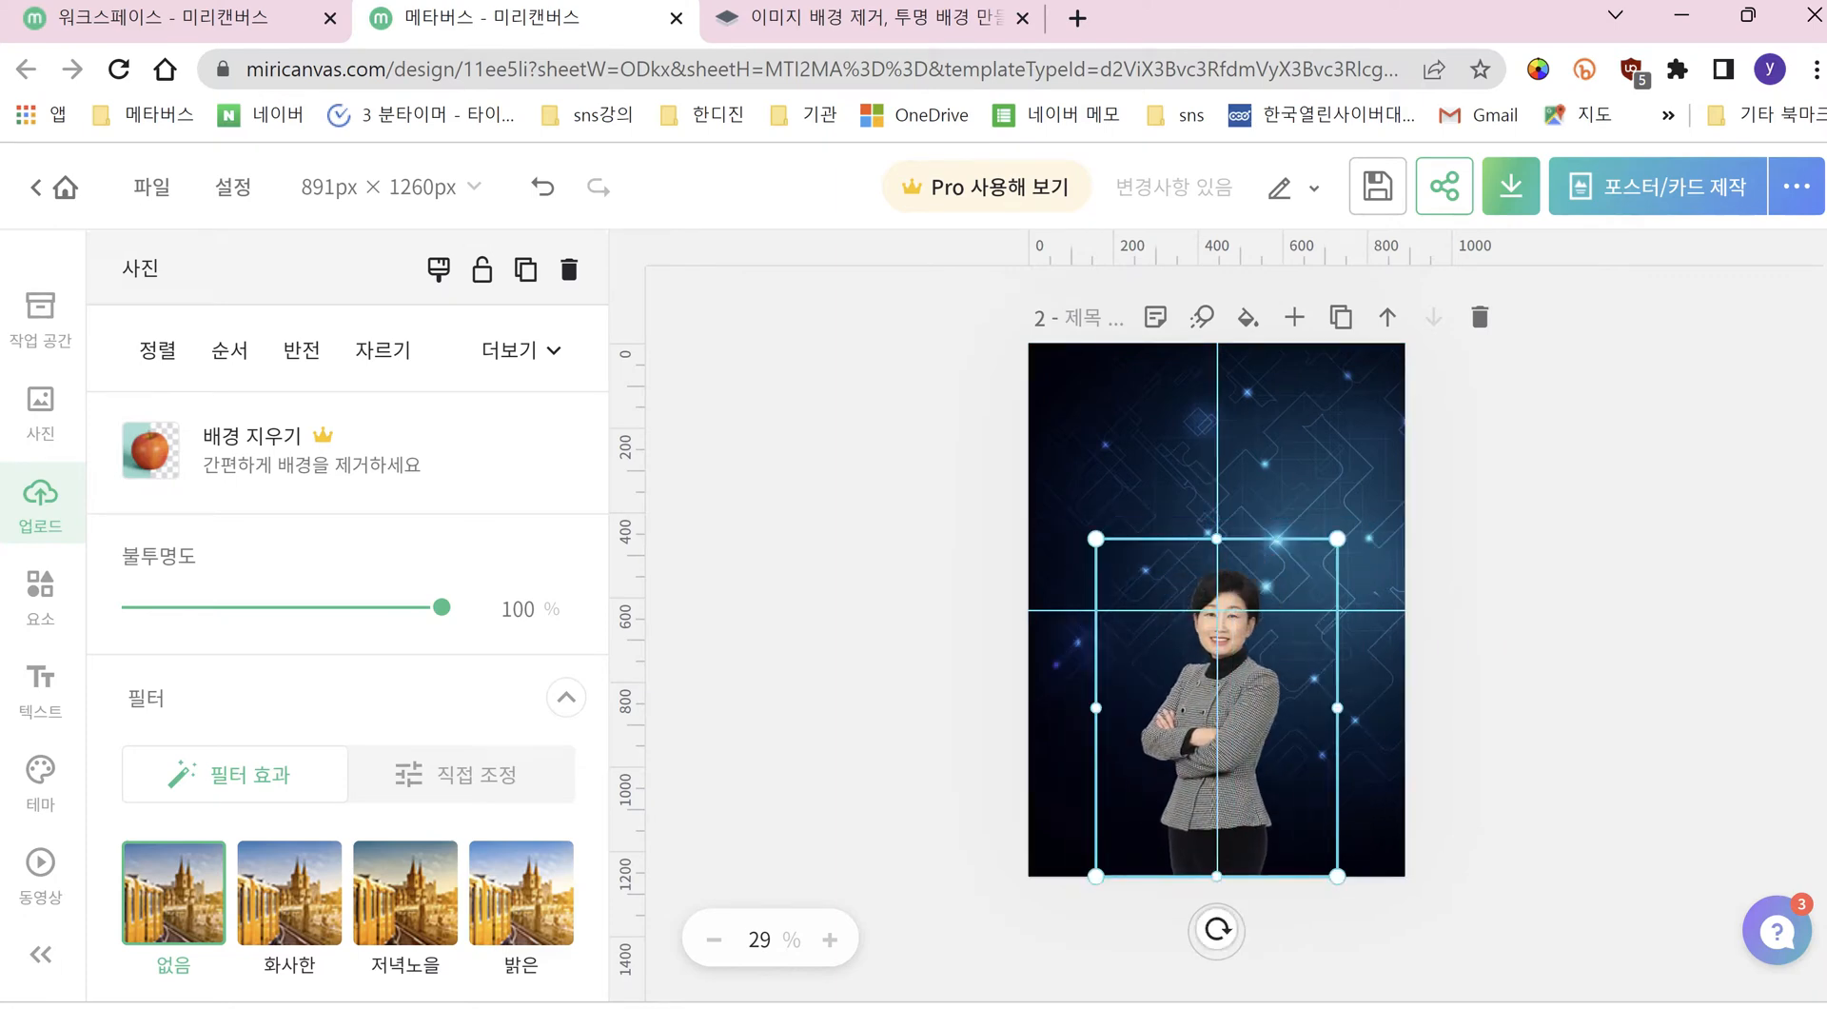
left_click_drag(1337, 538, 1349, 528)
left_click(1473, 538)
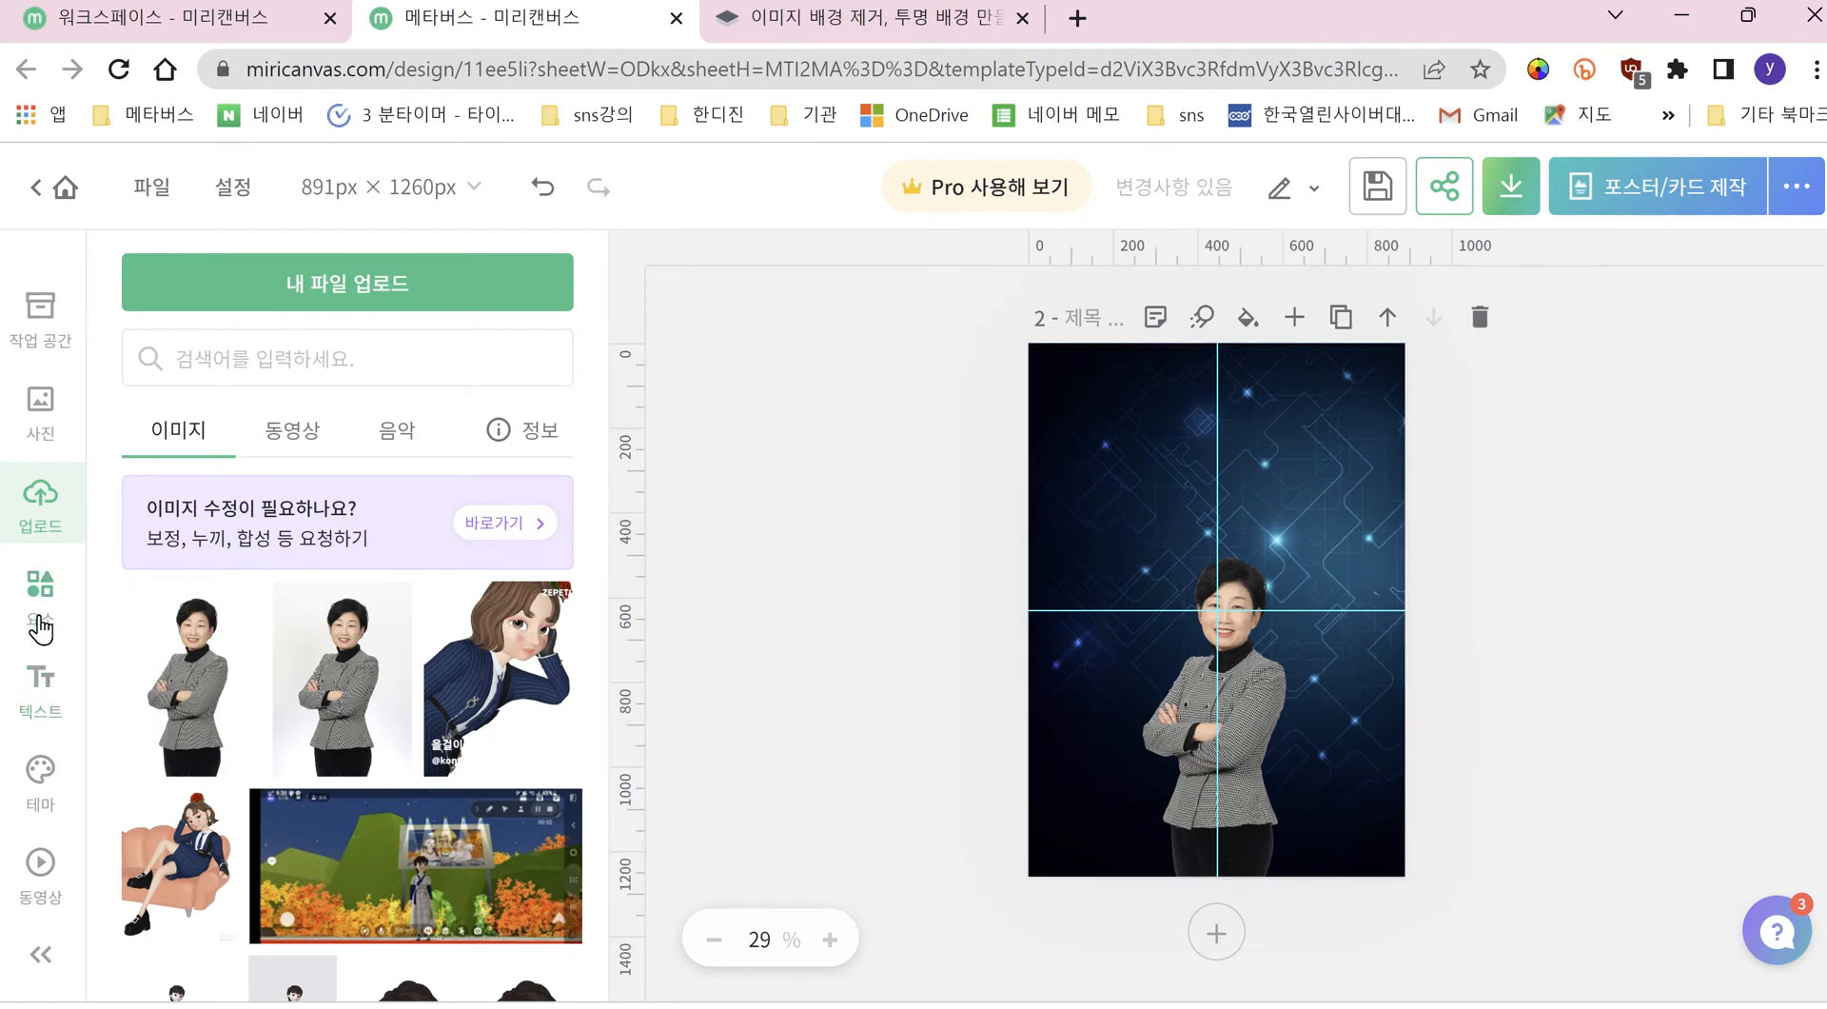
Step: Insert the blue-shirted VR headset figure on page 2, shrink it and place it in the lower-right corner beside the portrait
left_click(35, 602)
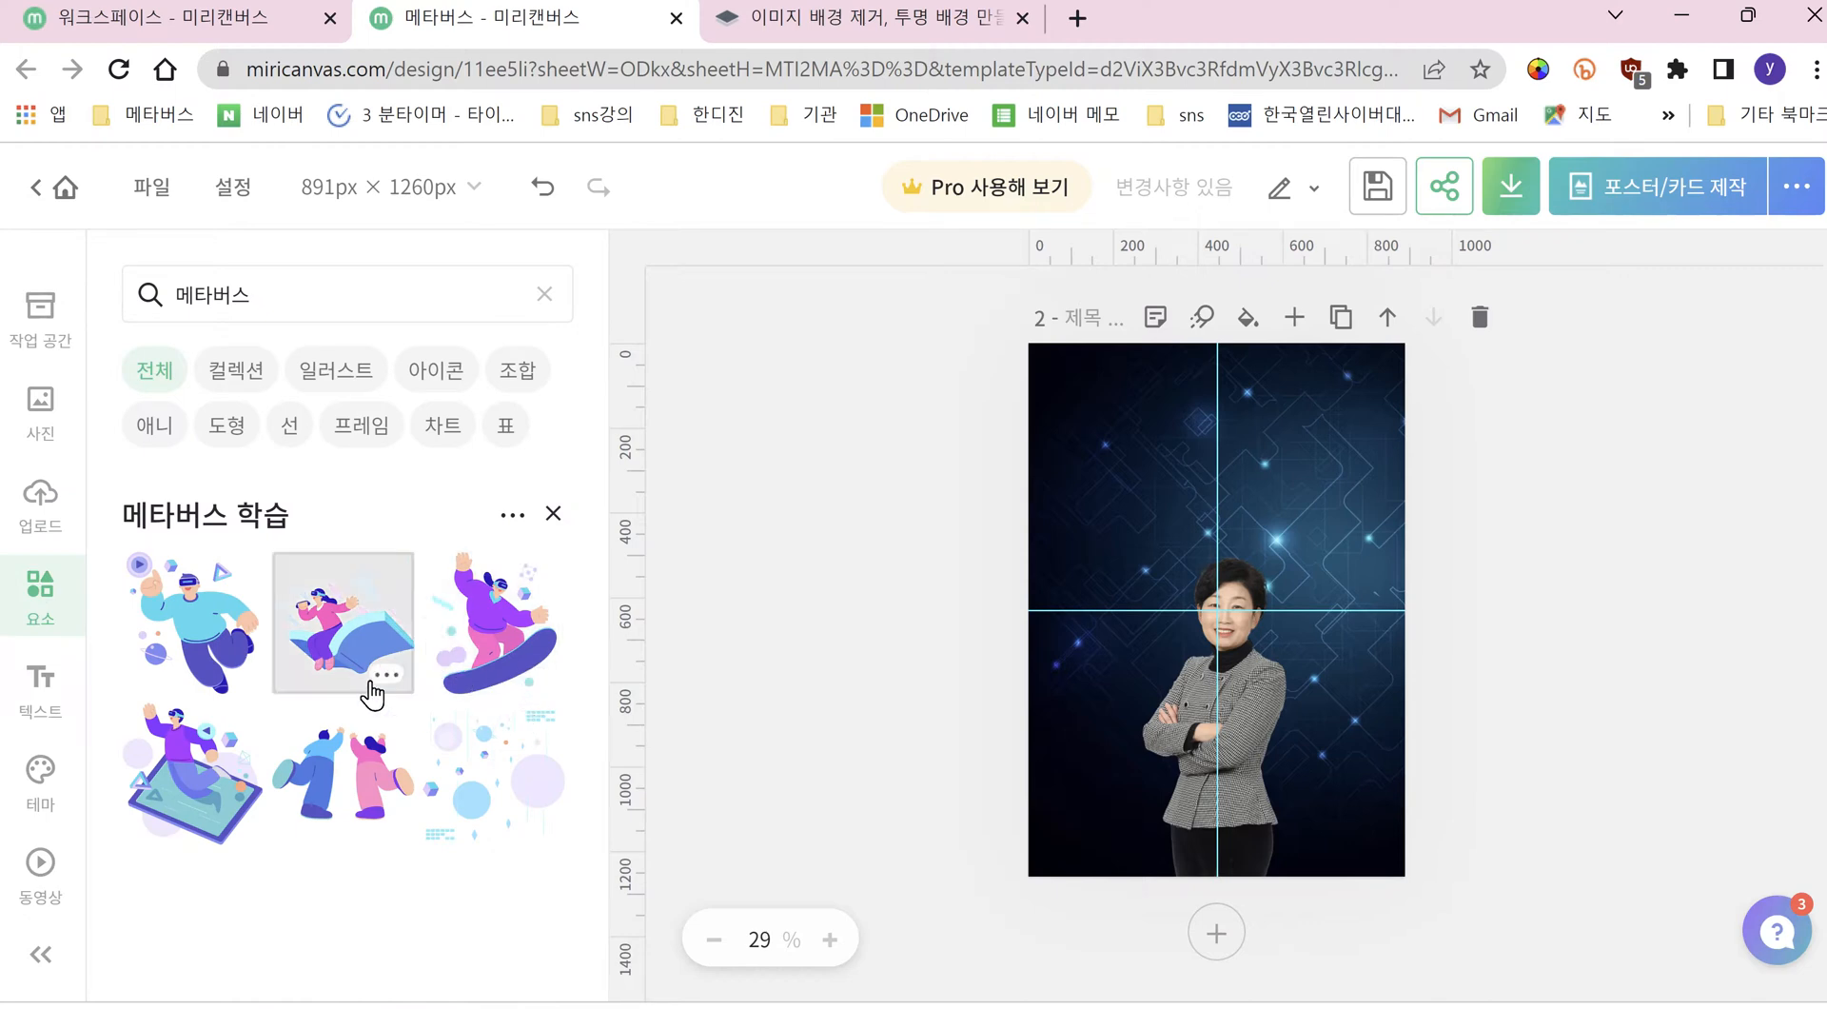
left_click(193, 647)
left_click_drag(1187, 581, 1302, 746)
left_click_drag(1435, 649, 1369, 726)
left_click_drag(1326, 802, 1370, 798)
left_click_drag(1410, 724, 1373, 786)
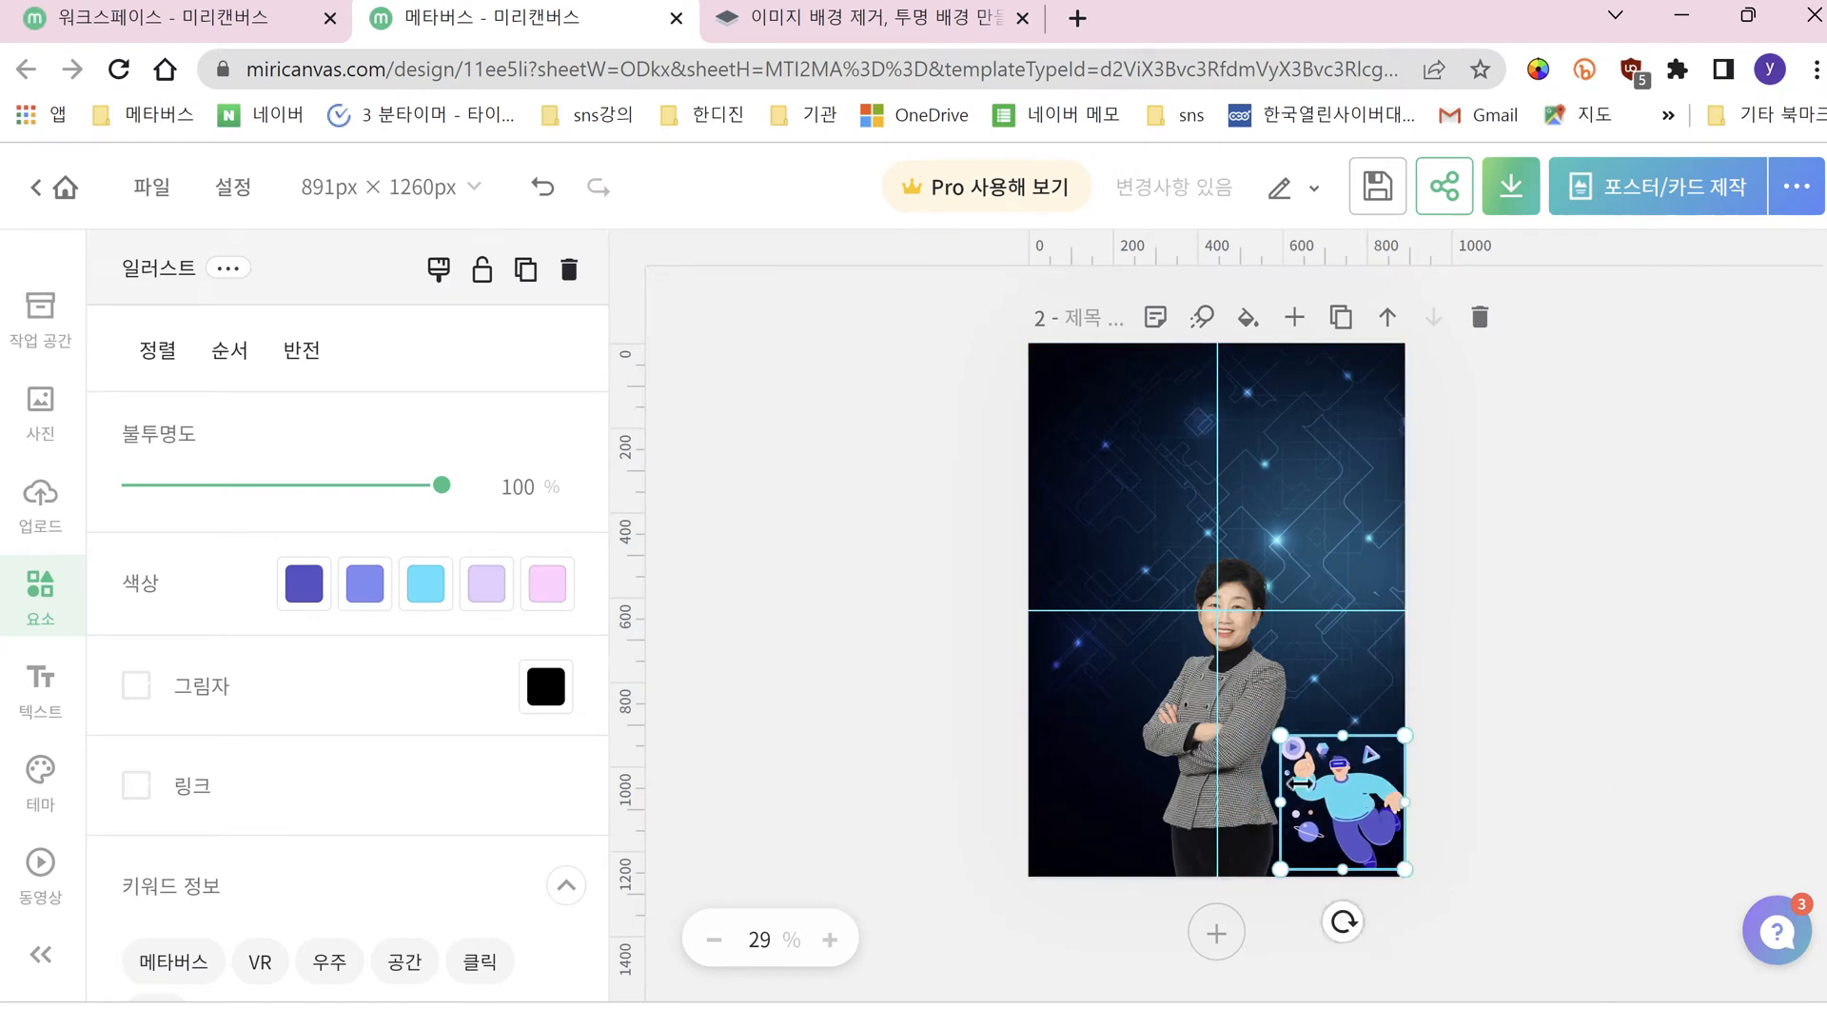
left_click(861, 666)
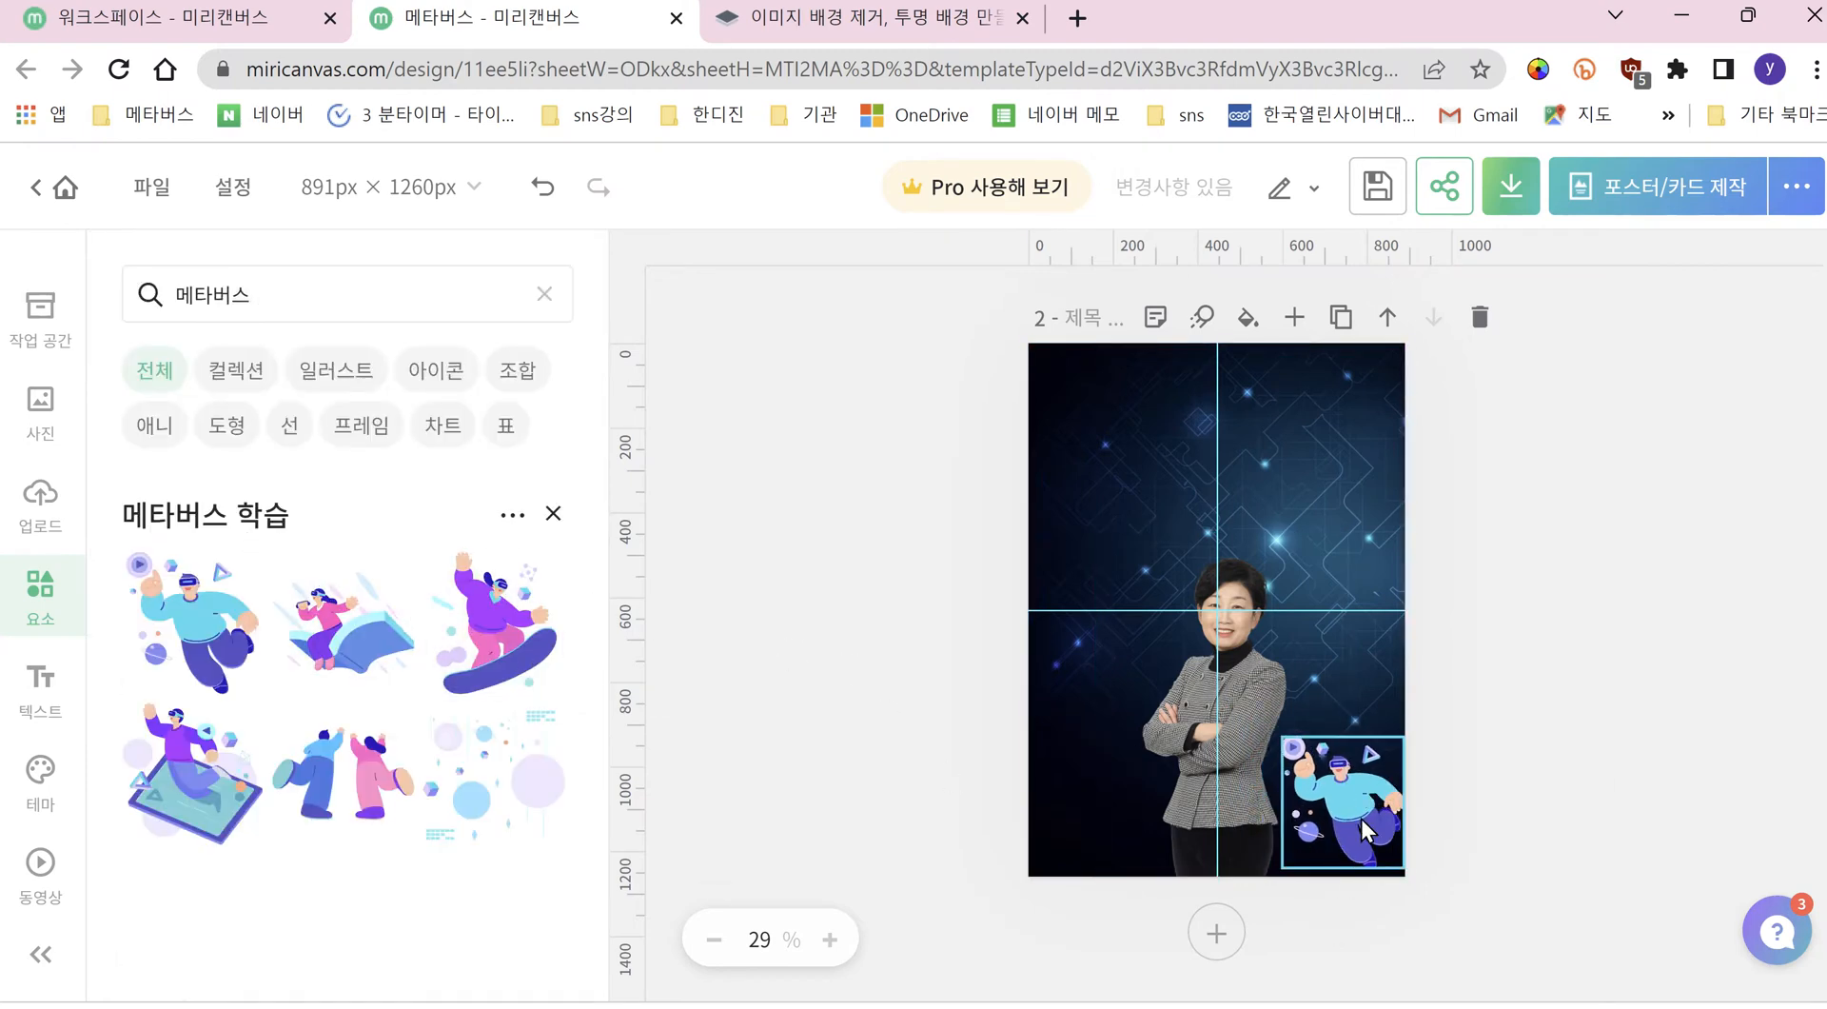
Step: Insert the illustration of the pink figure riding a book, shrink it and place it in page 2's lower-left corner
left_click(360, 636)
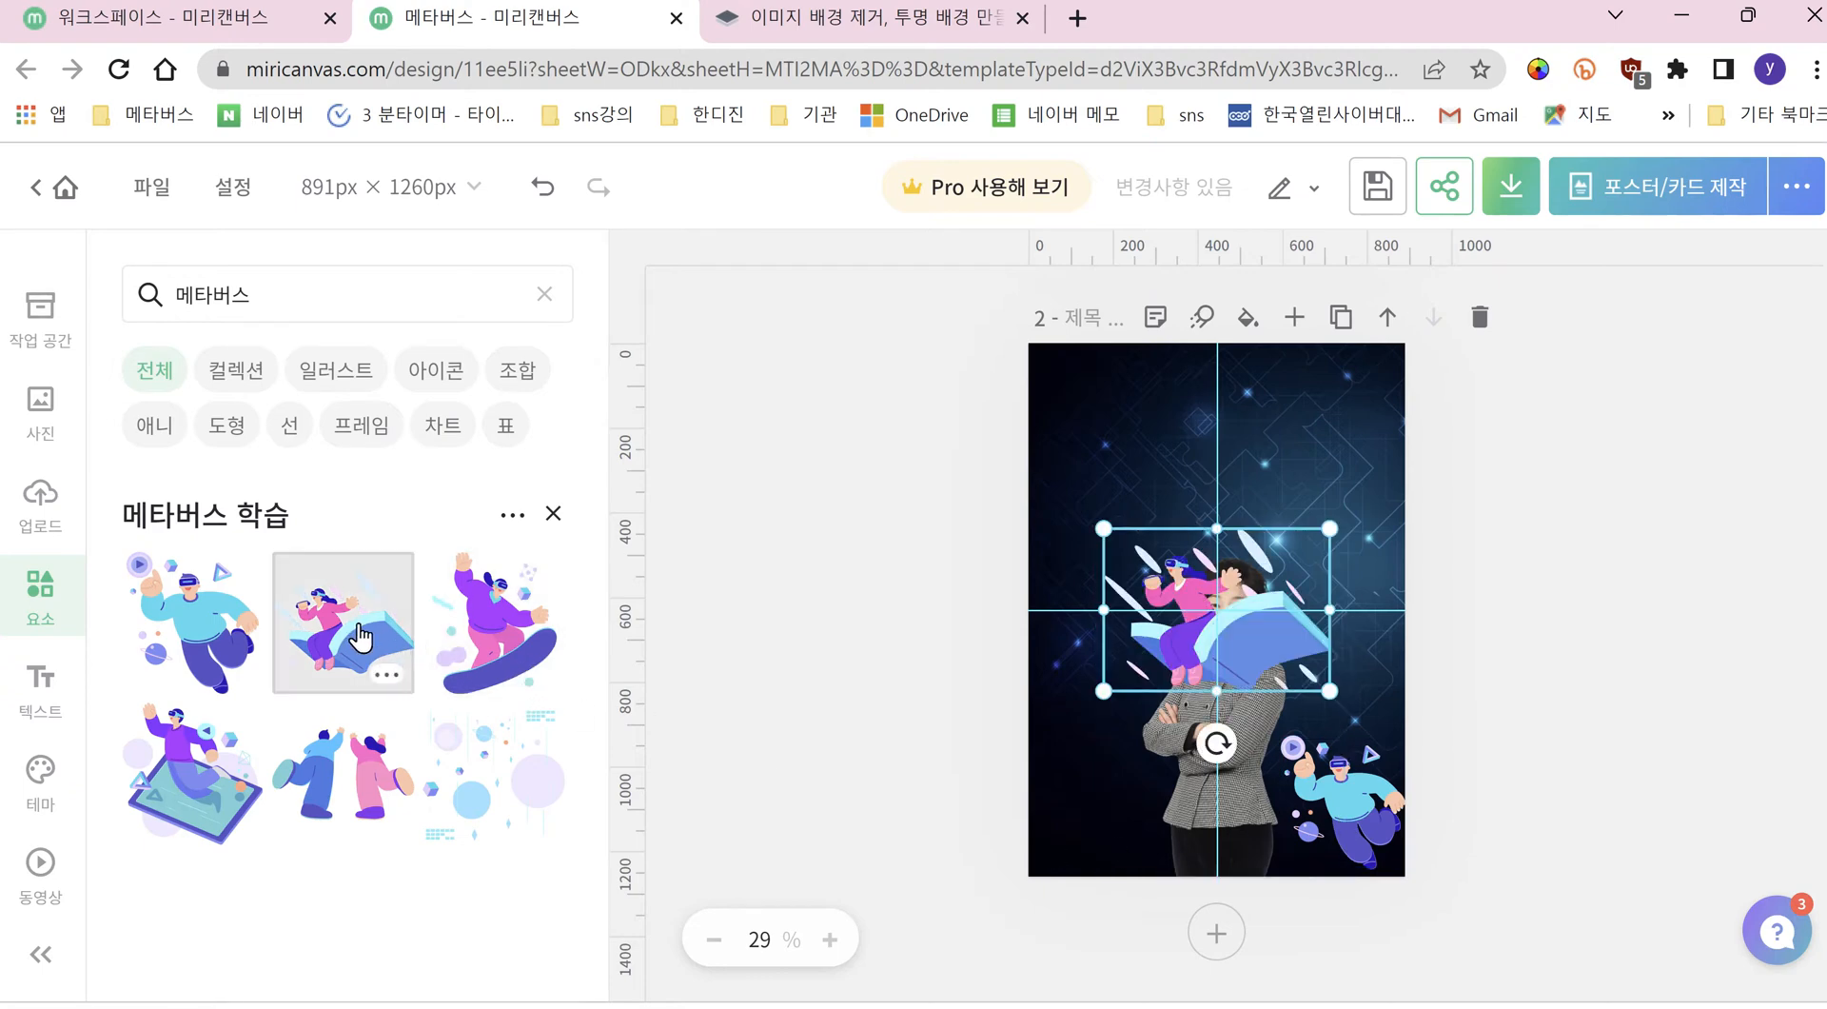
left_click_drag(1208, 624, 1100, 758)
left_click_drag(1222, 666, 1100, 849)
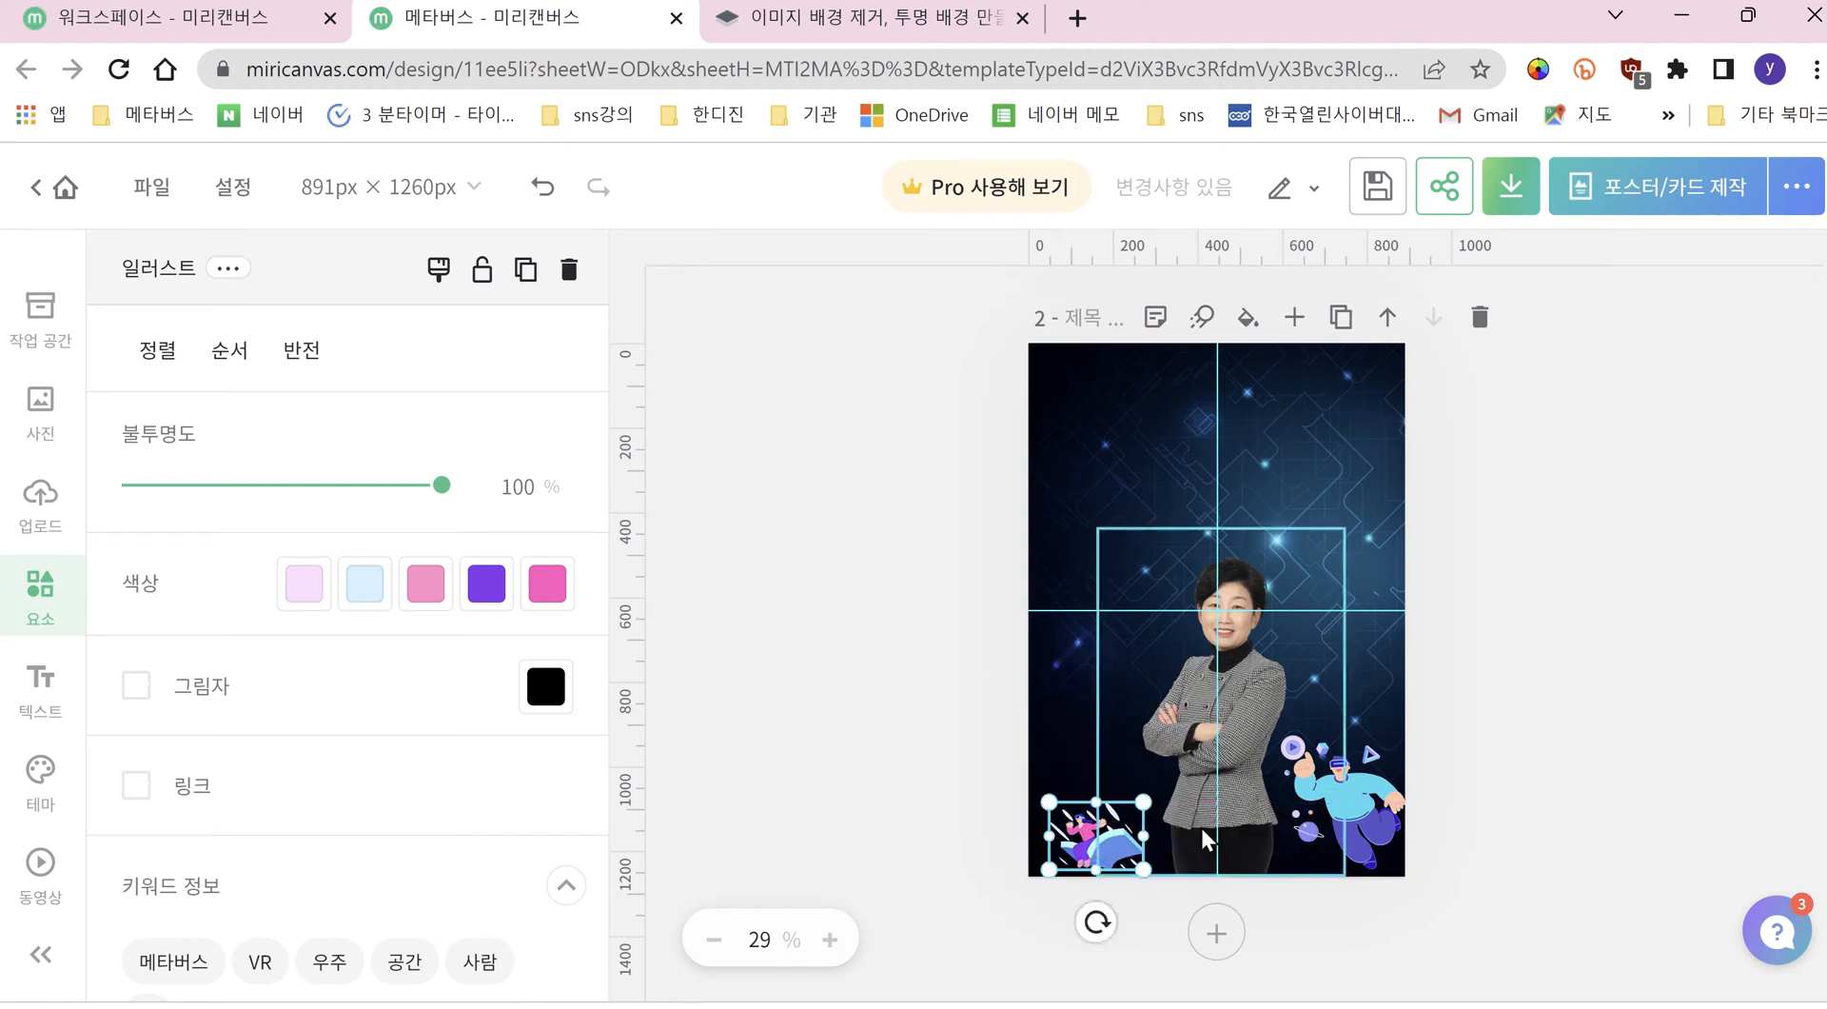
Step: Recolour the dark blue parts of the VR headset figure to pink #FF3BC0
left_click(1381, 804)
left_click_drag(1399, 750, 1393, 756)
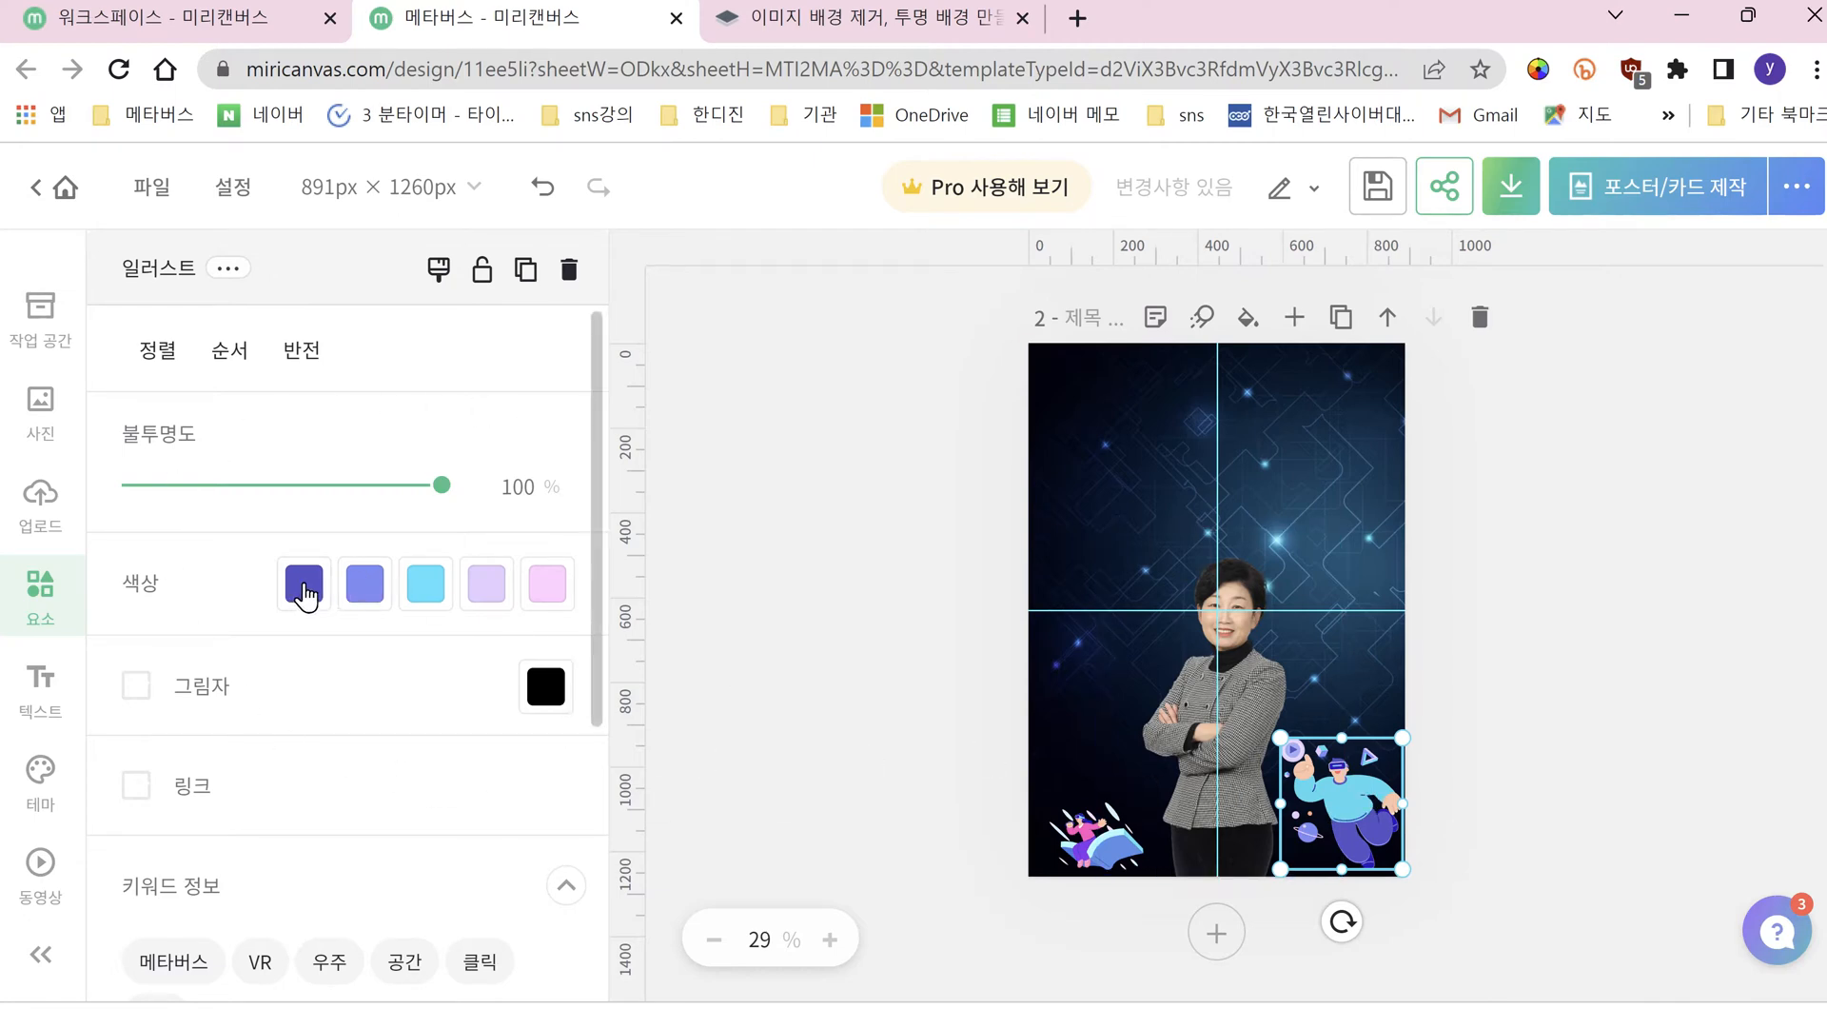
left_click(305, 595)
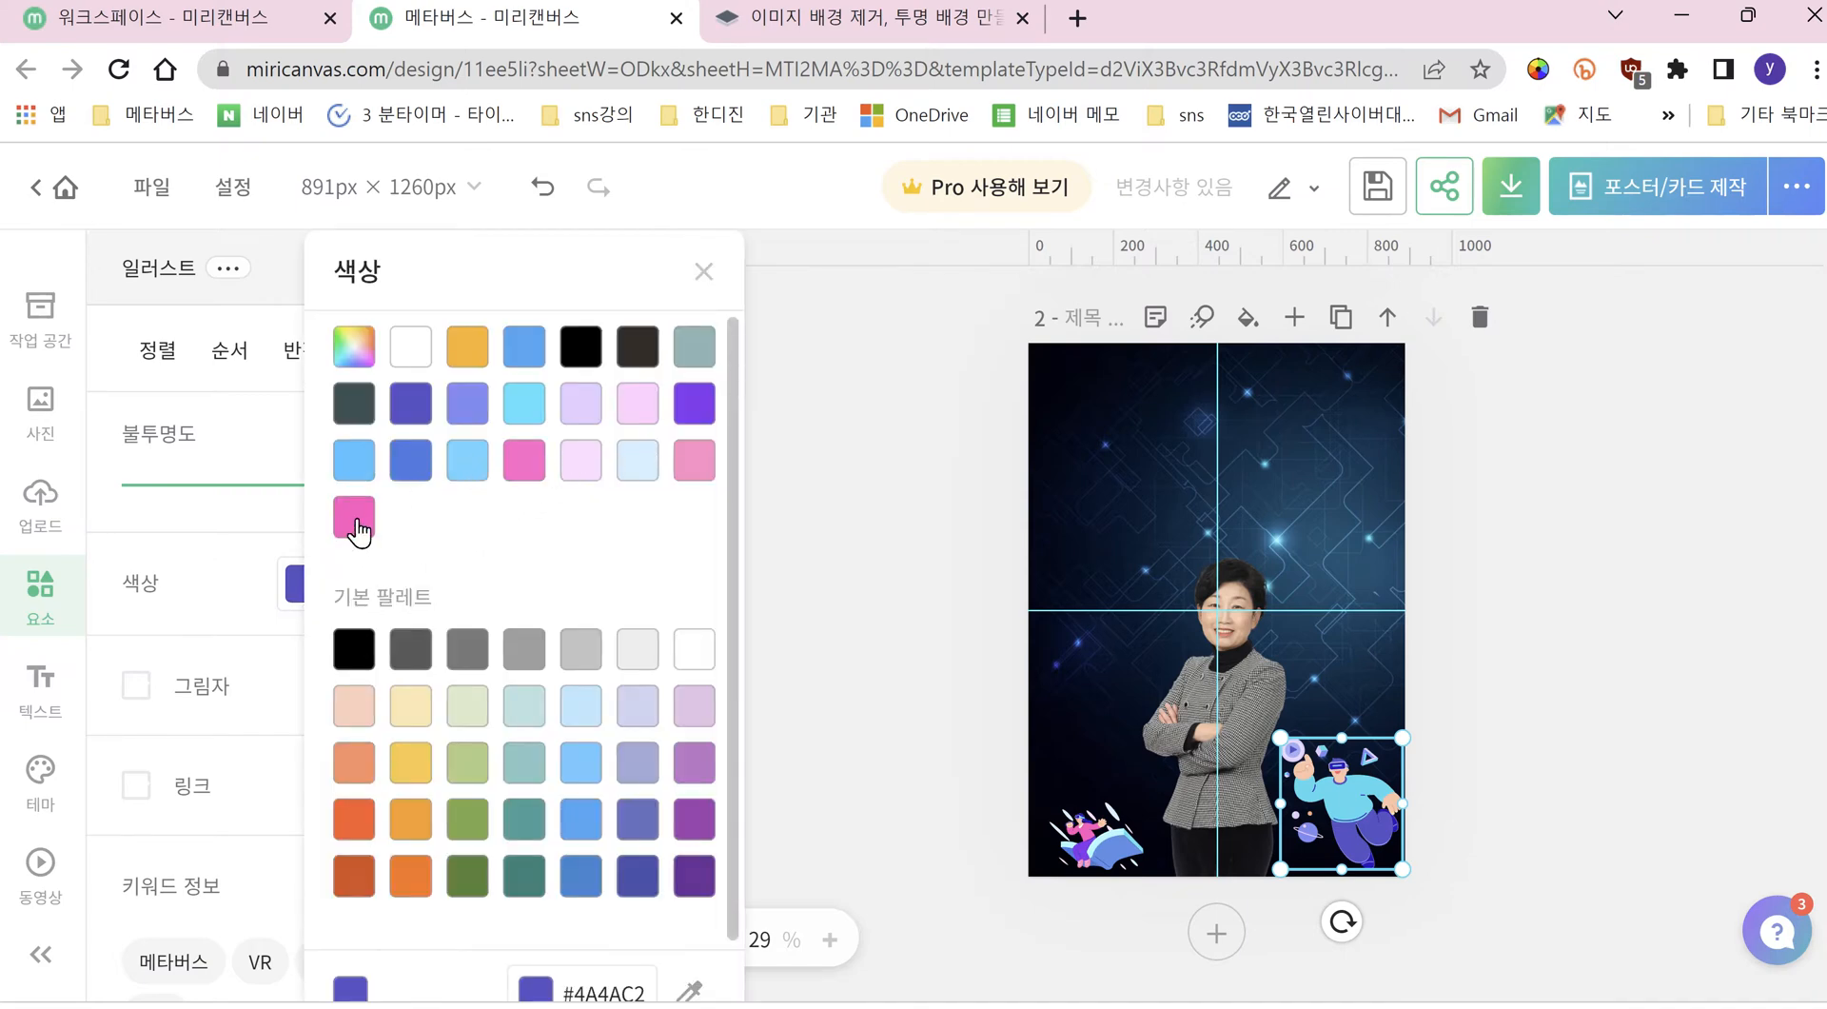
left_click(357, 526)
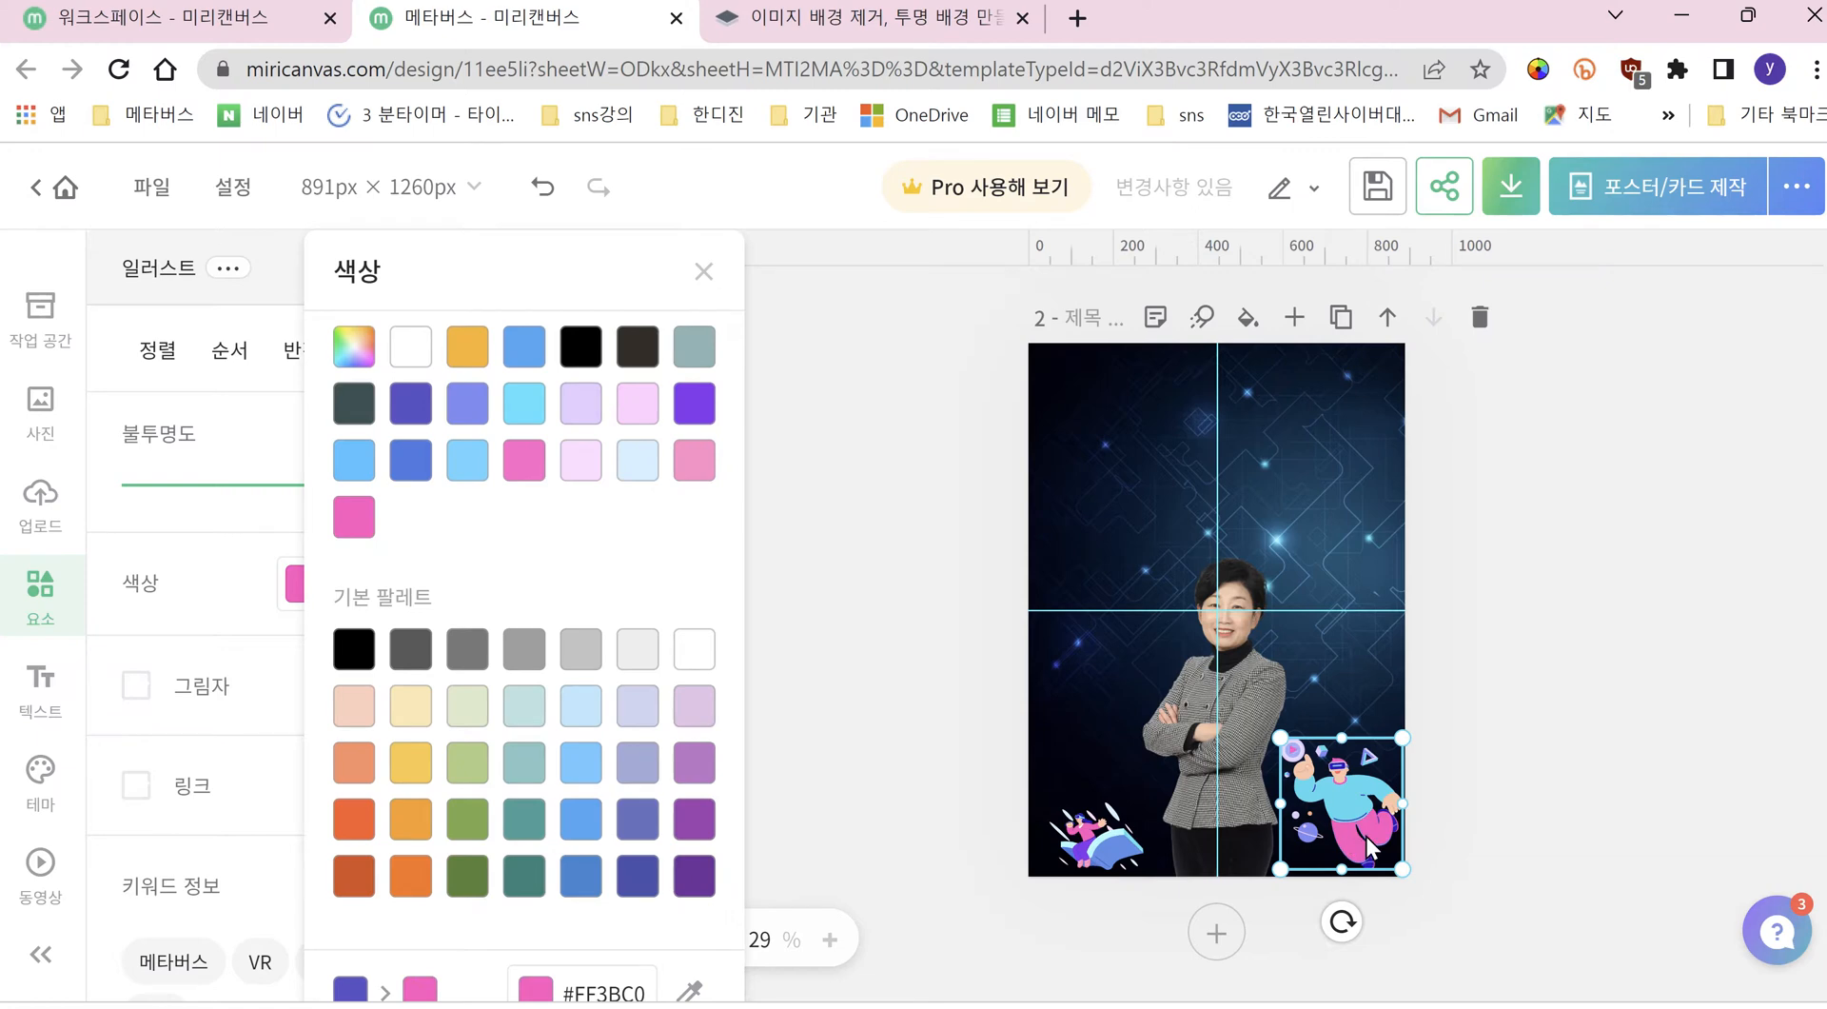
left_click(1479, 757)
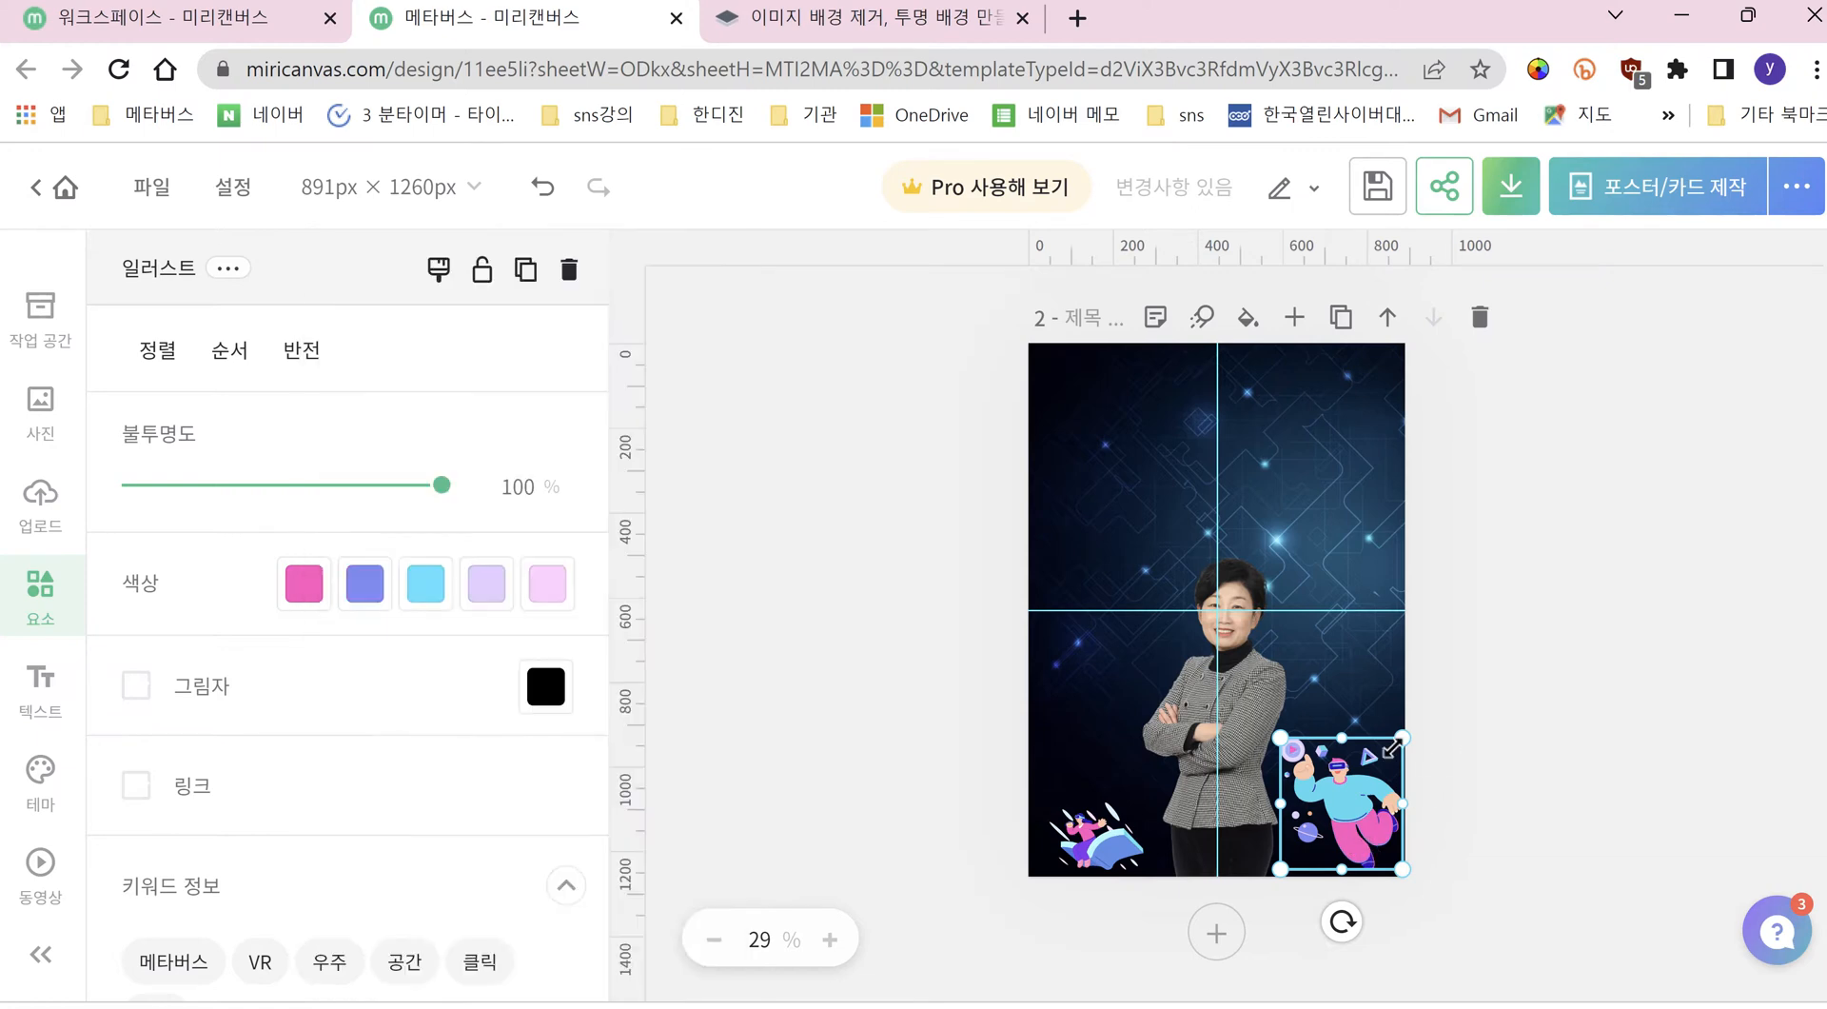
Step: Shrink the VR headset figure in page 2's lower-right corner and adjust the book rider's position in the opposite corner
left_click_drag(1403, 738, 1373, 824)
left_click(1094, 857)
left_click_drag(1094, 856, 1099, 859)
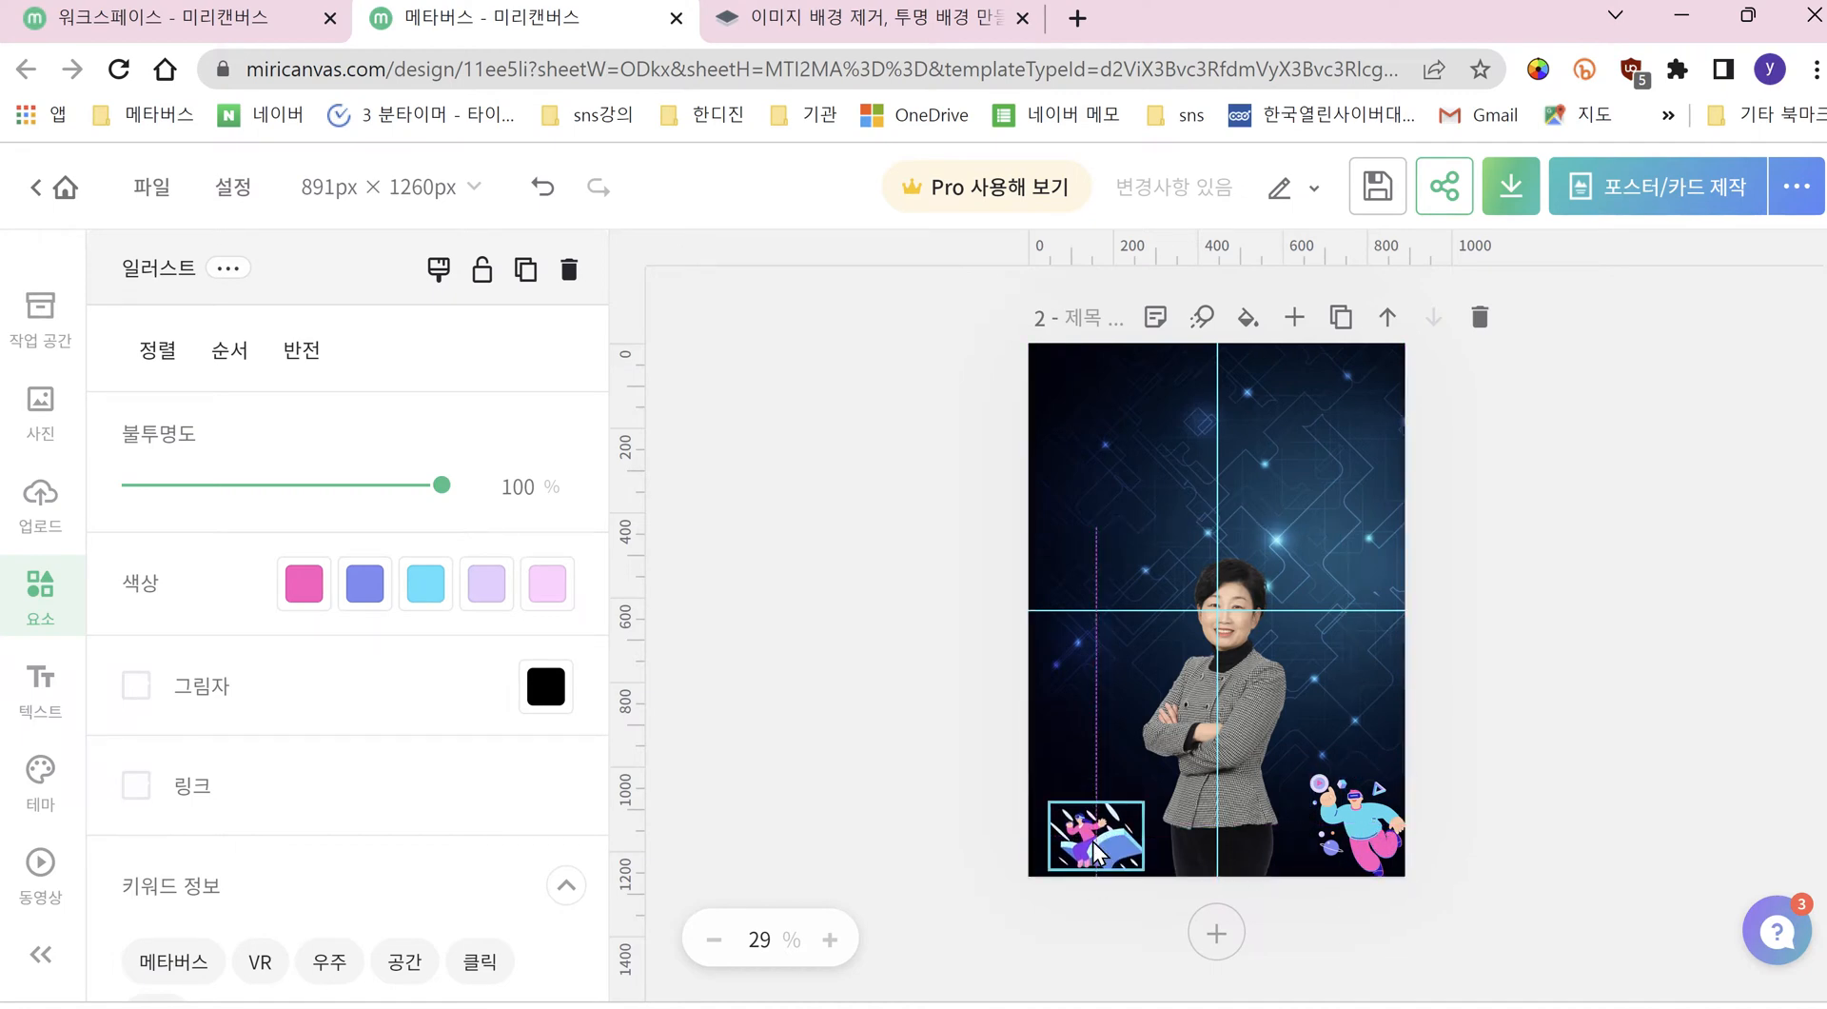
left_click(1502, 692)
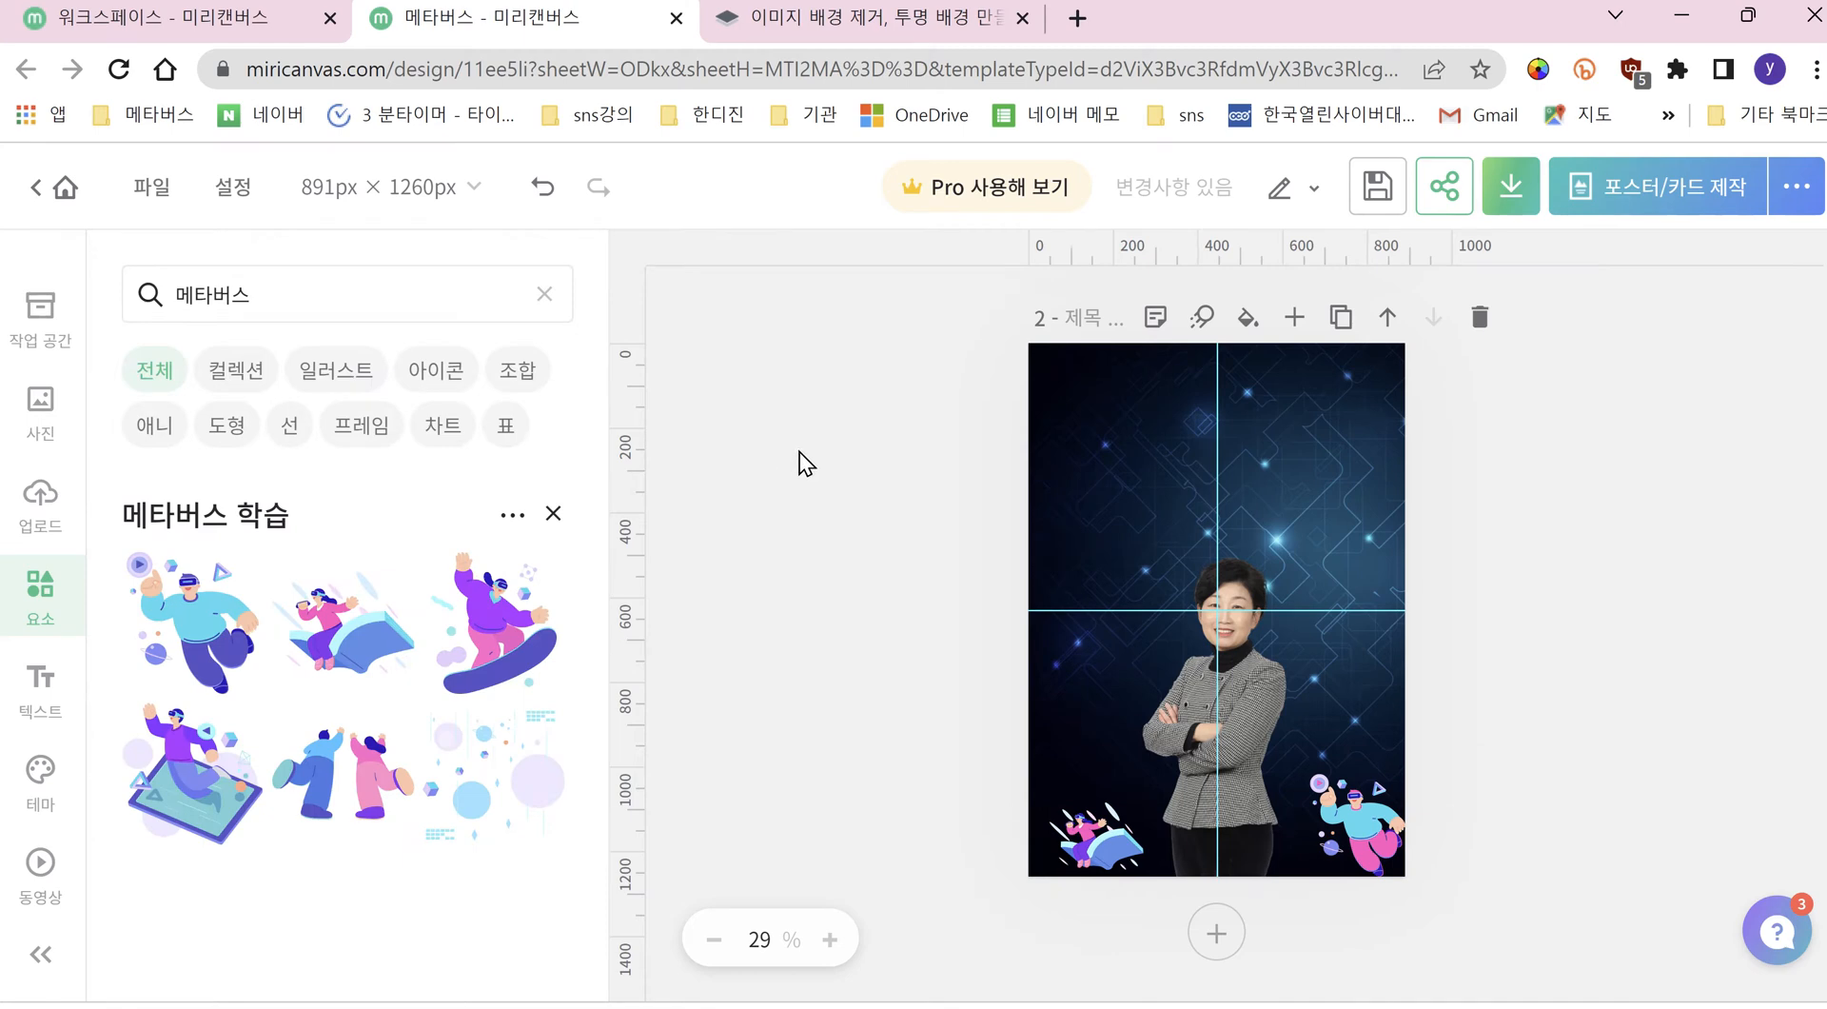
Step: Insert the "사회와 문화탐구" text style on page 2 and place it above the woman's head
left_click(42, 685)
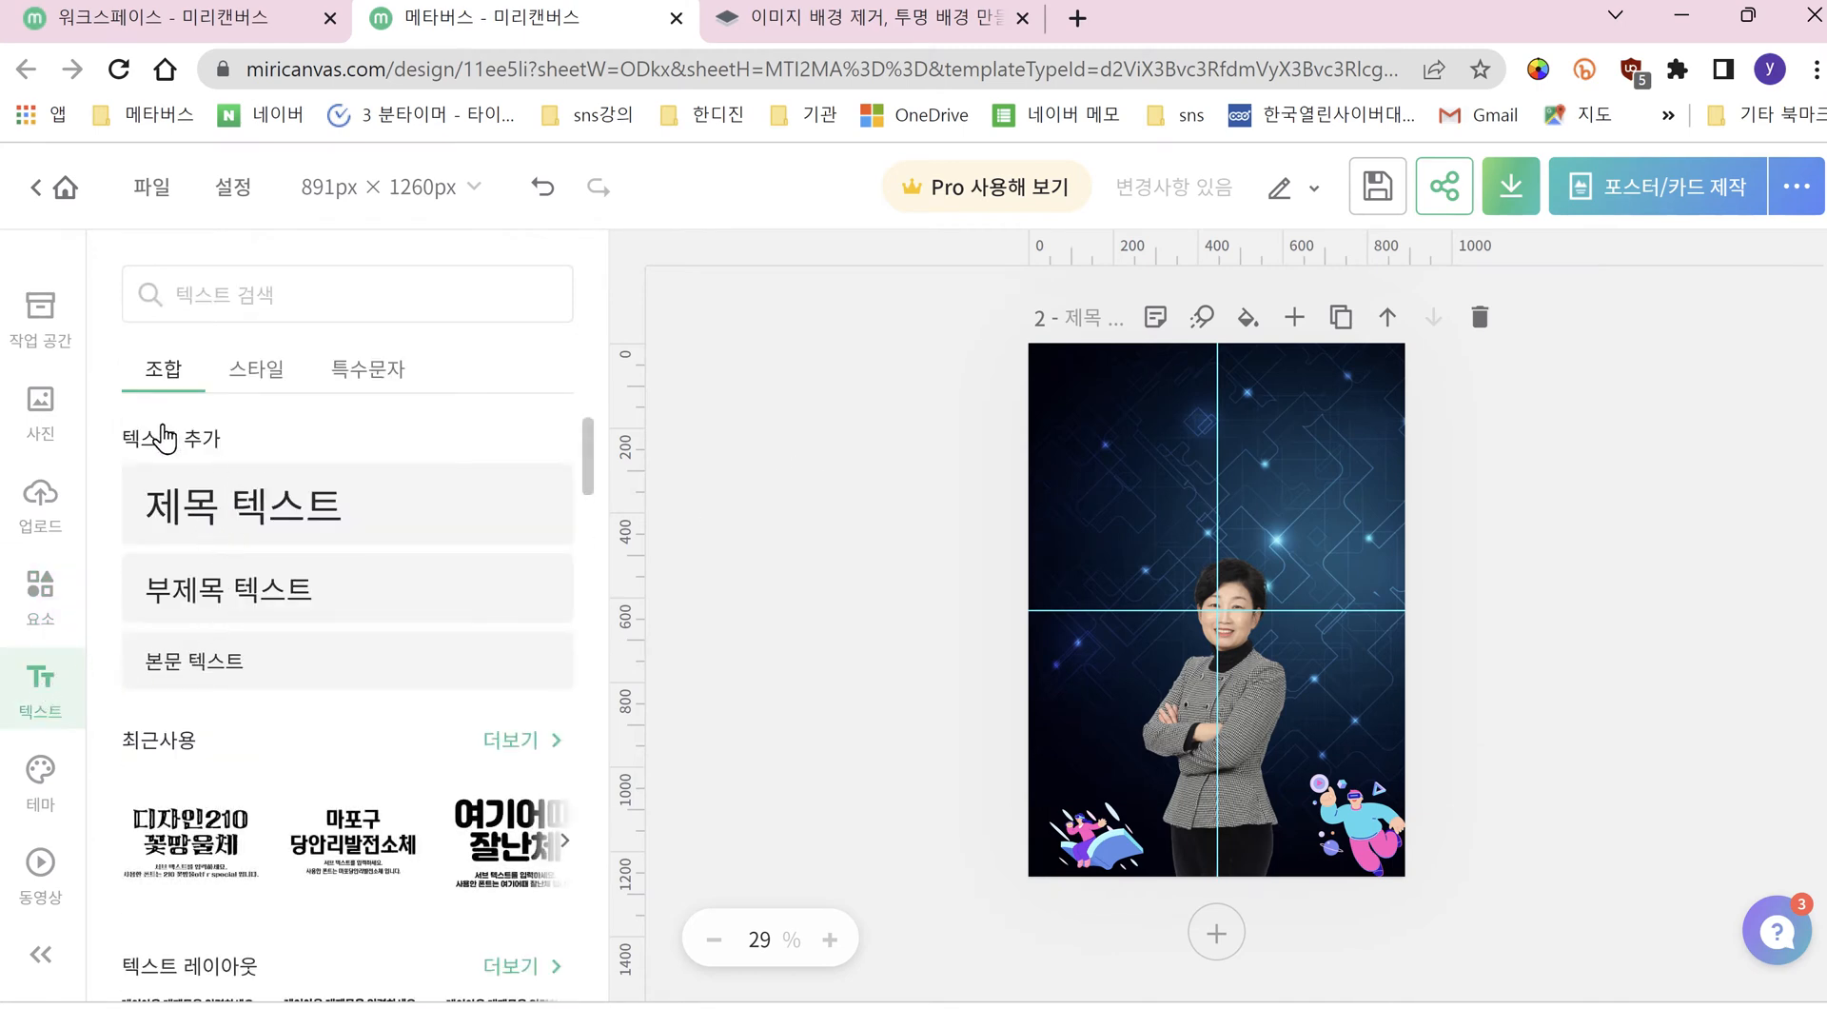
left_click(253, 373)
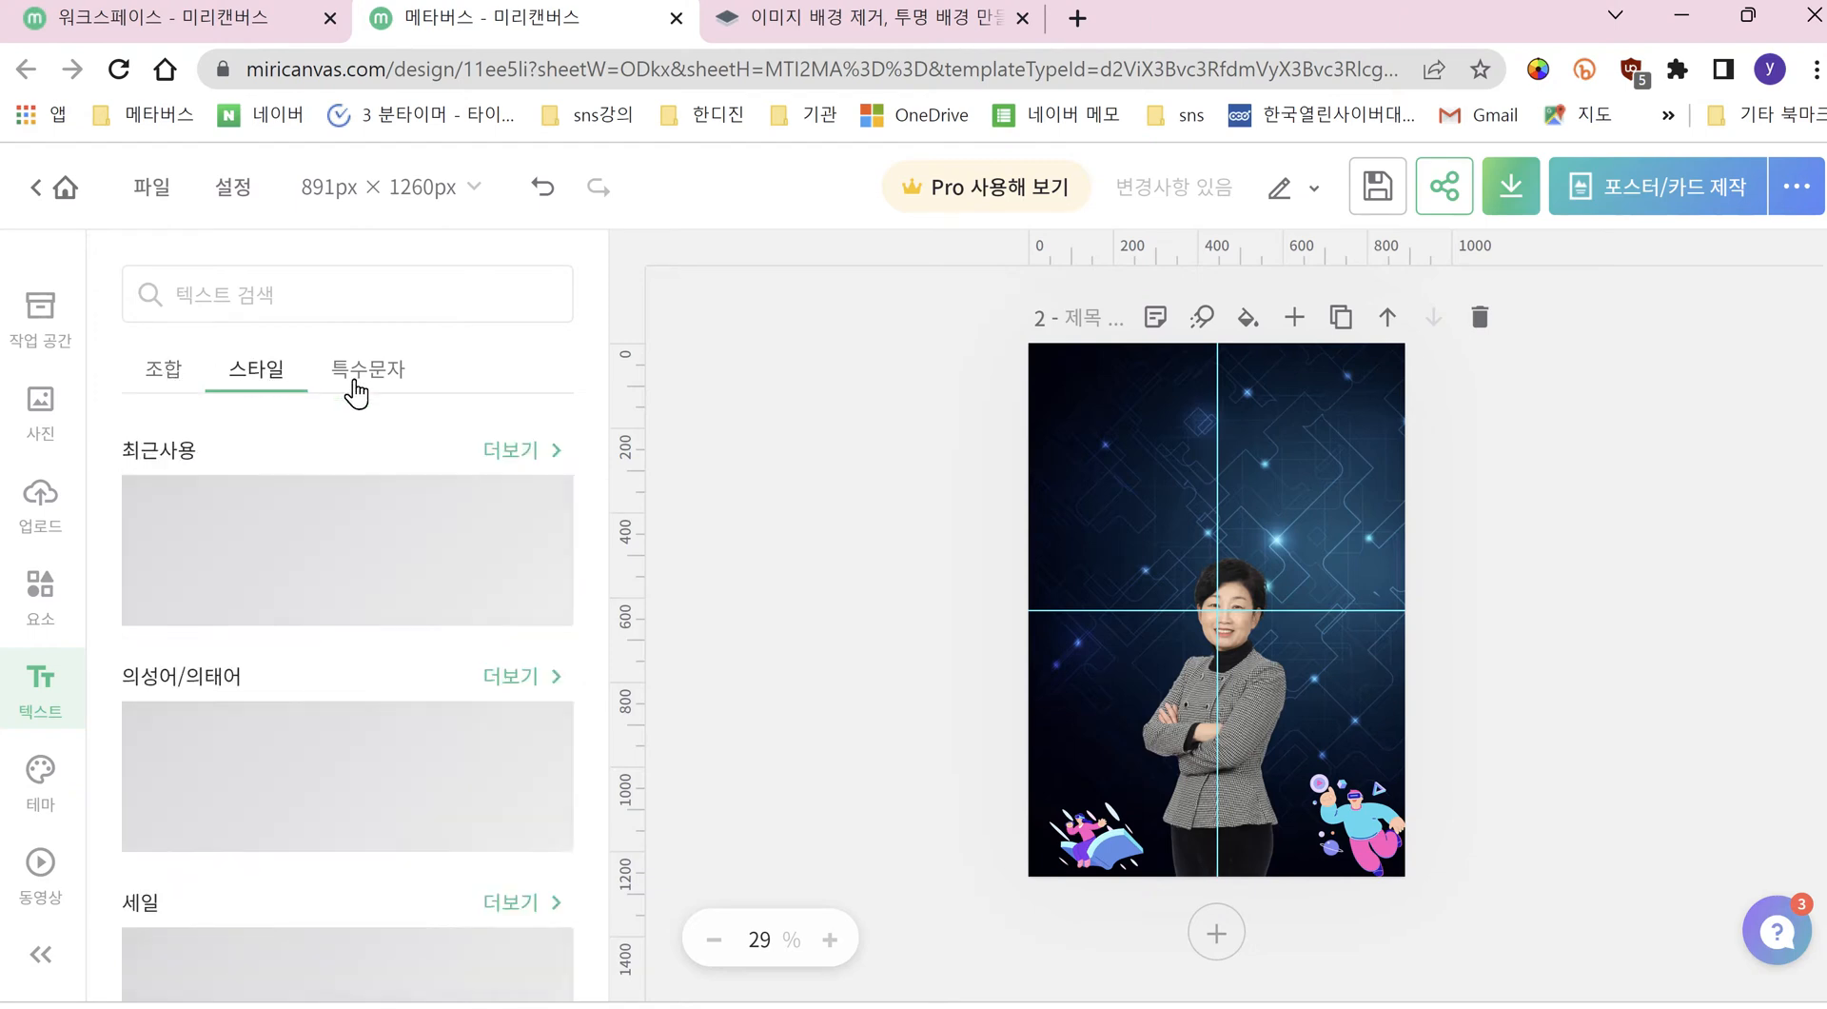
left_click(366, 371)
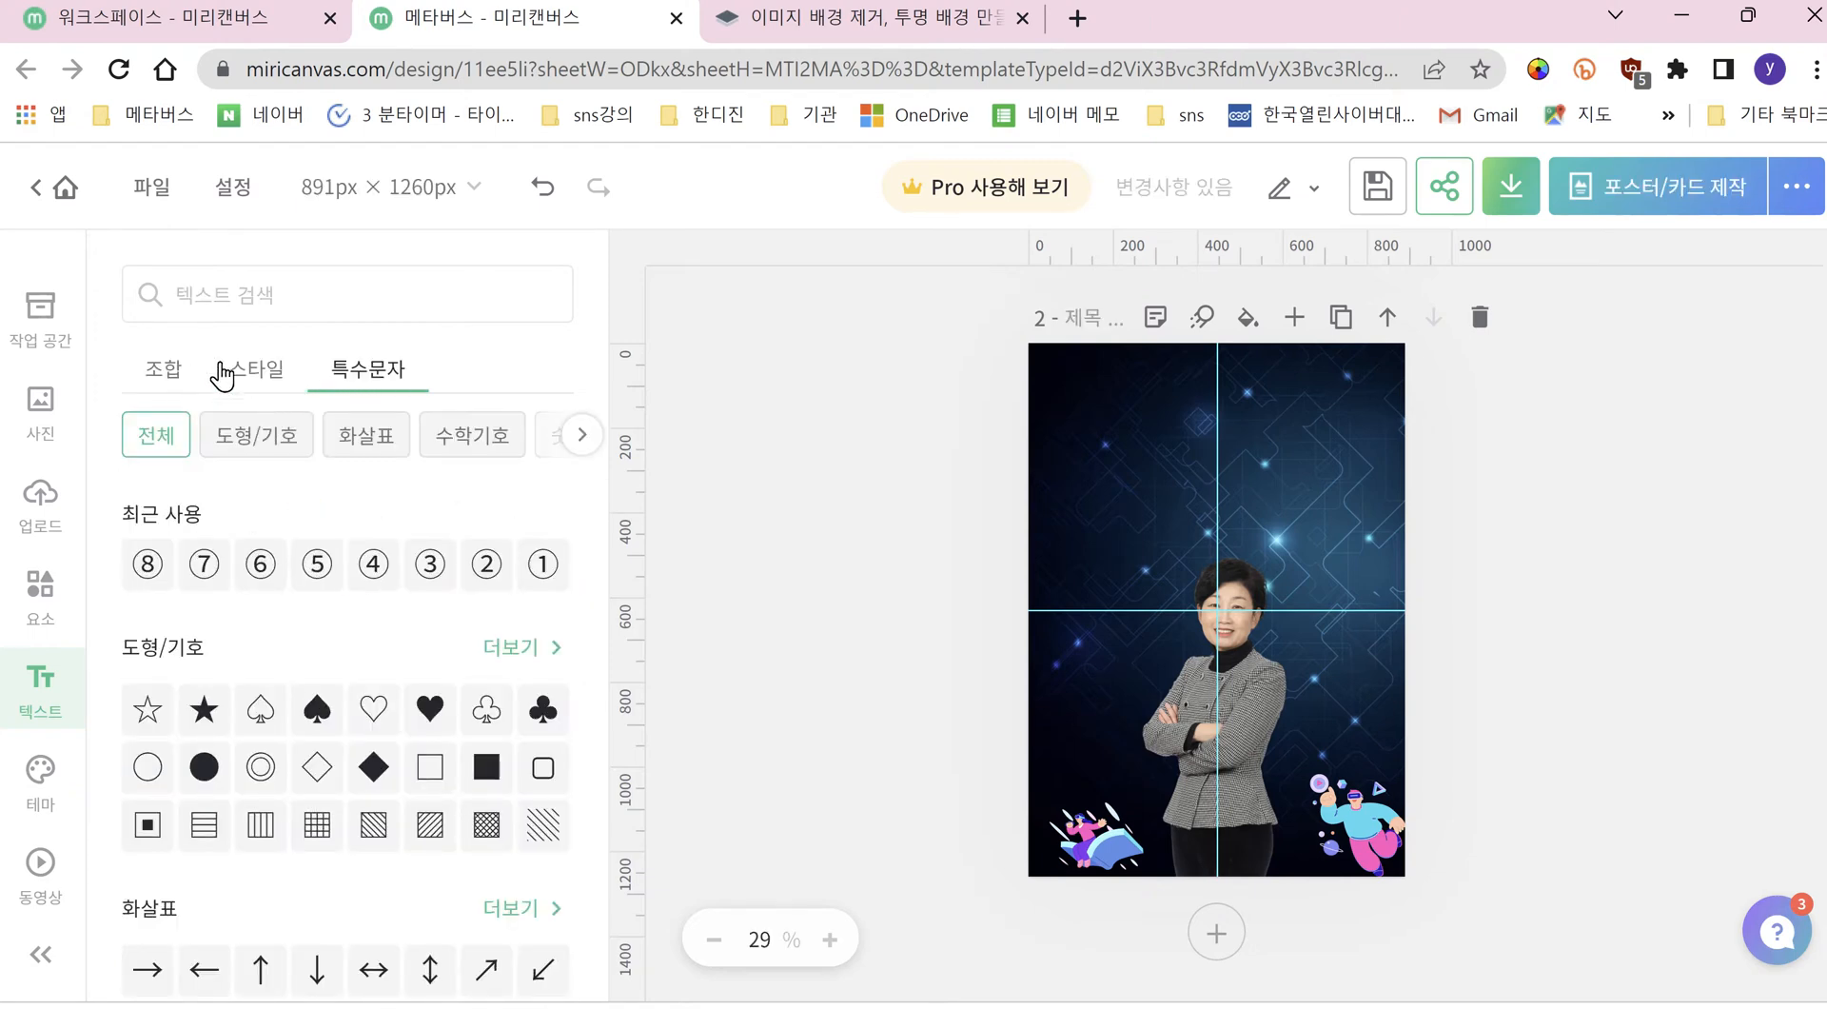
left_click(271, 391)
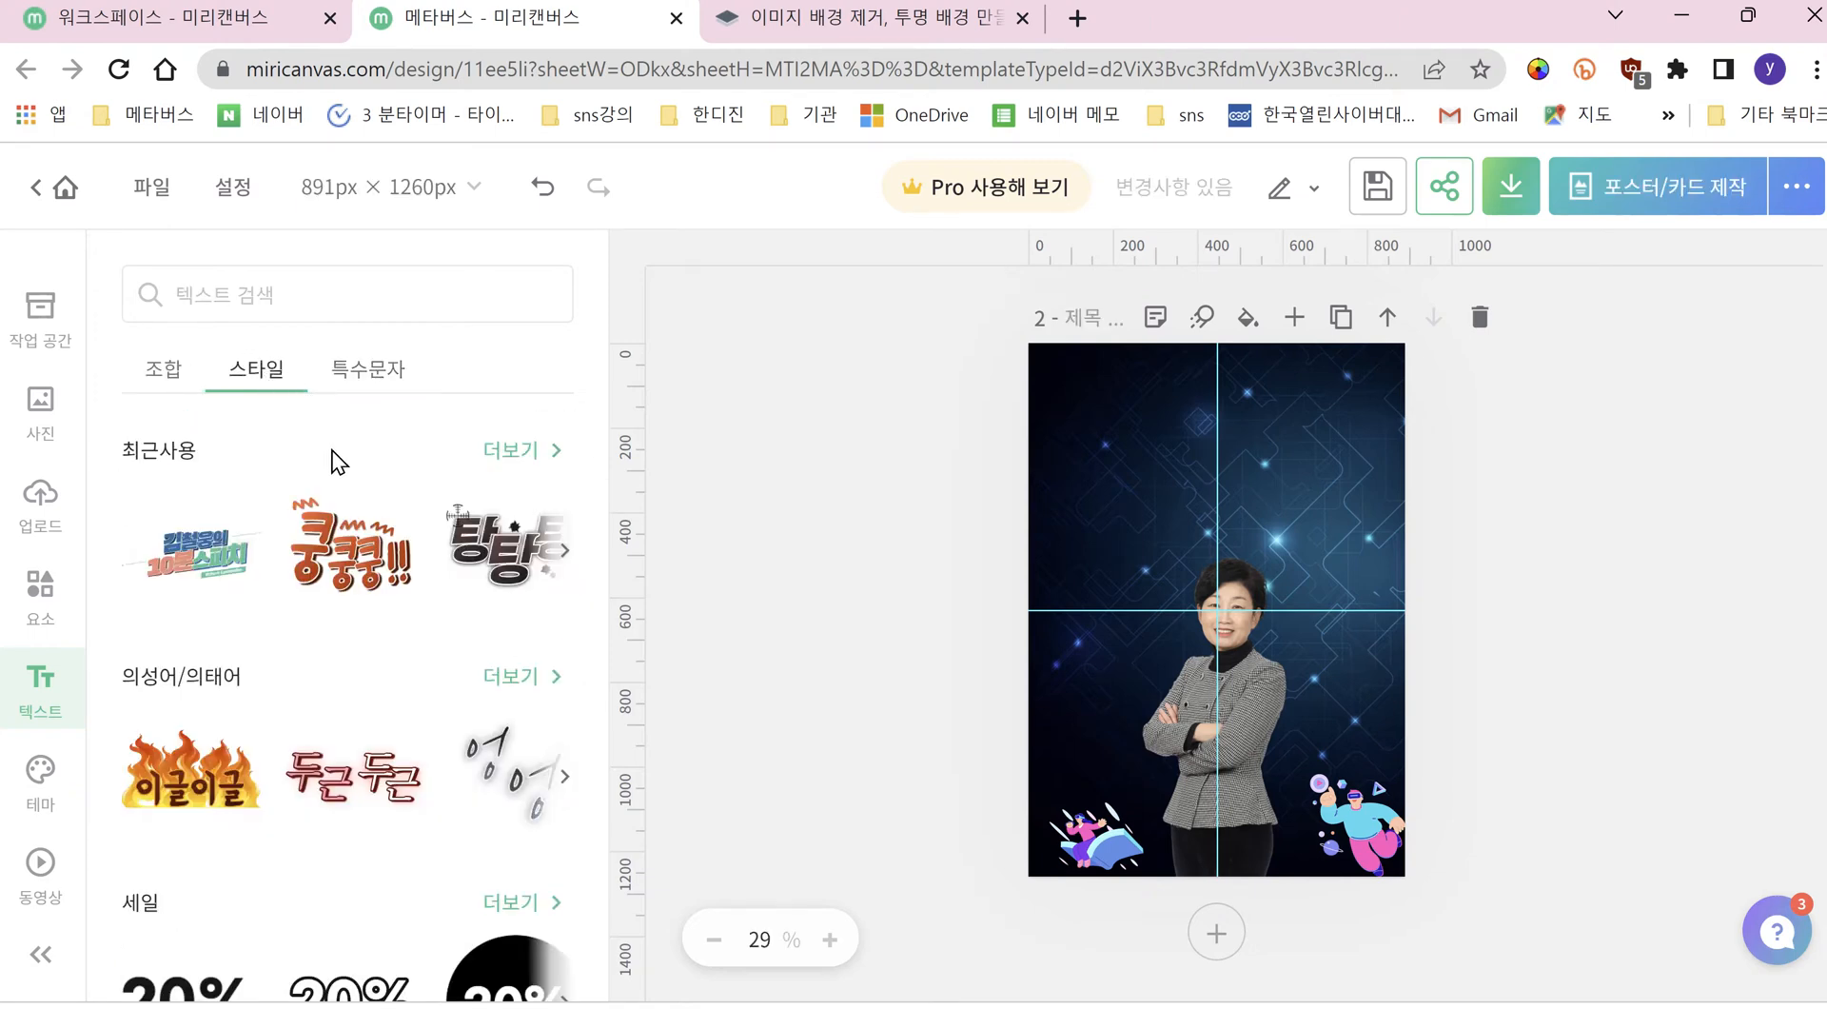
scroll(323, 475, "down", 8)
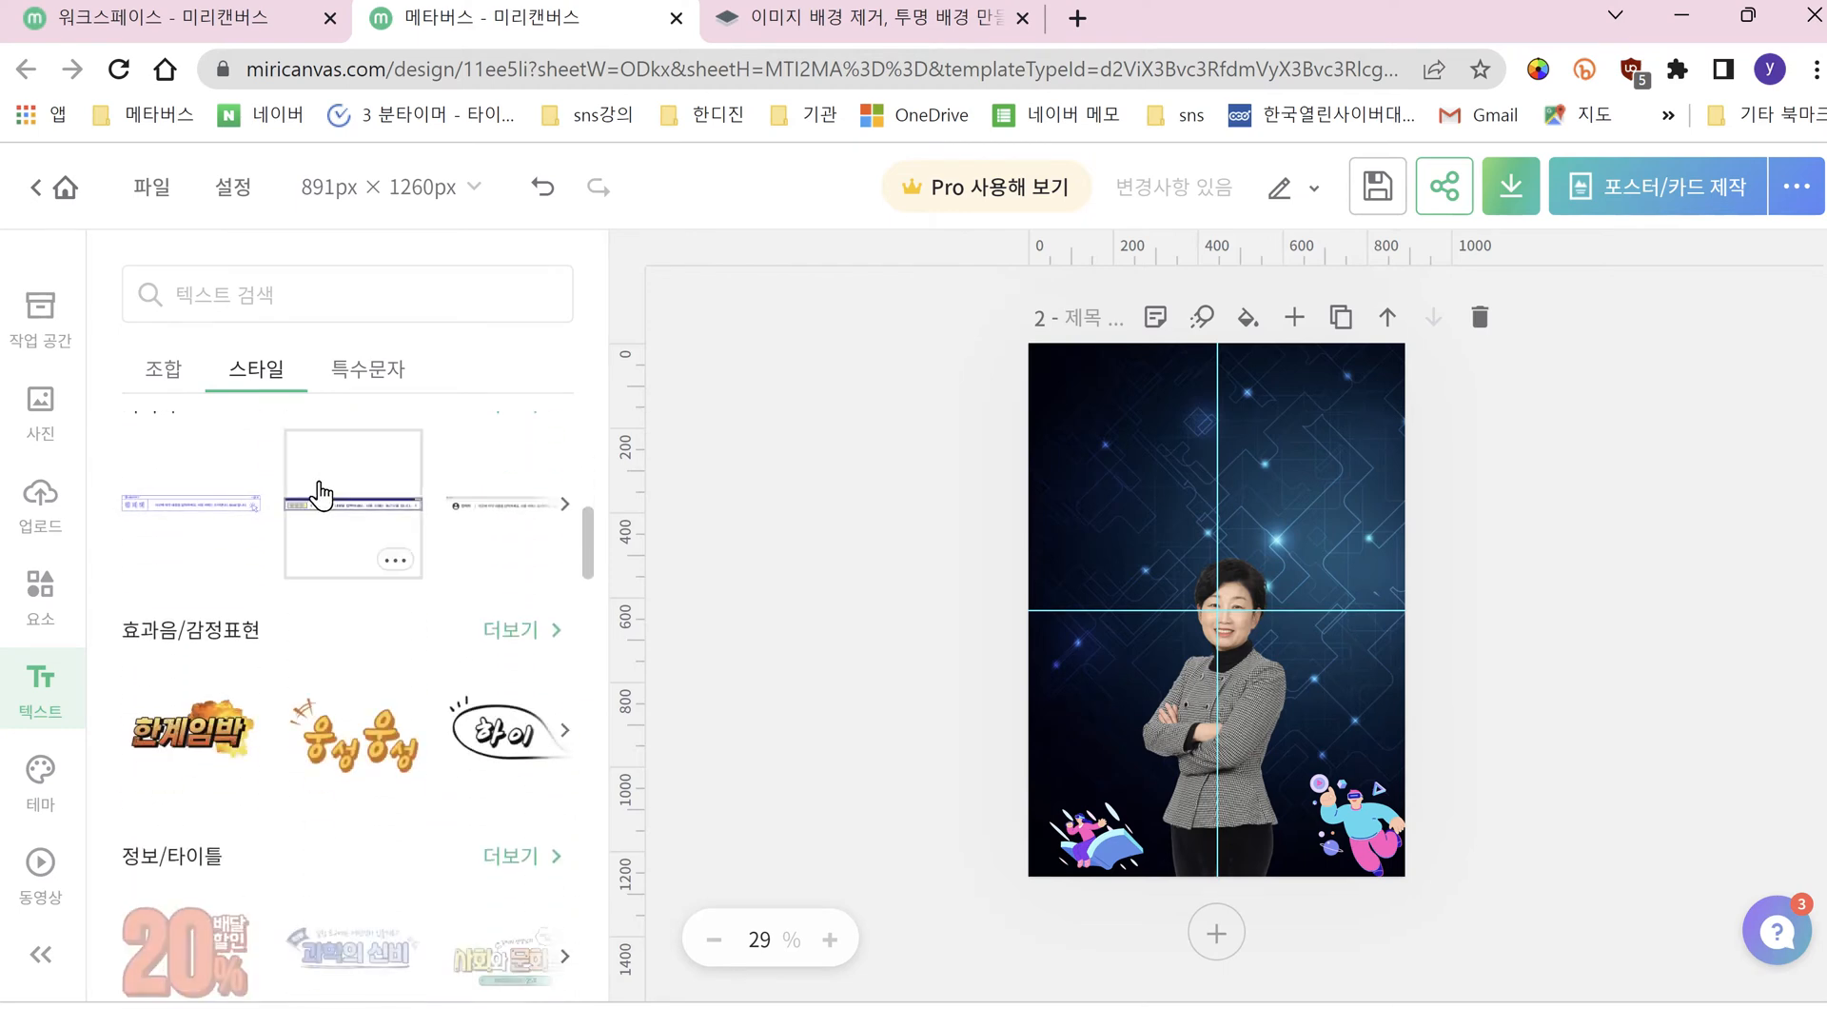
scroll(324, 494, "down", 12)
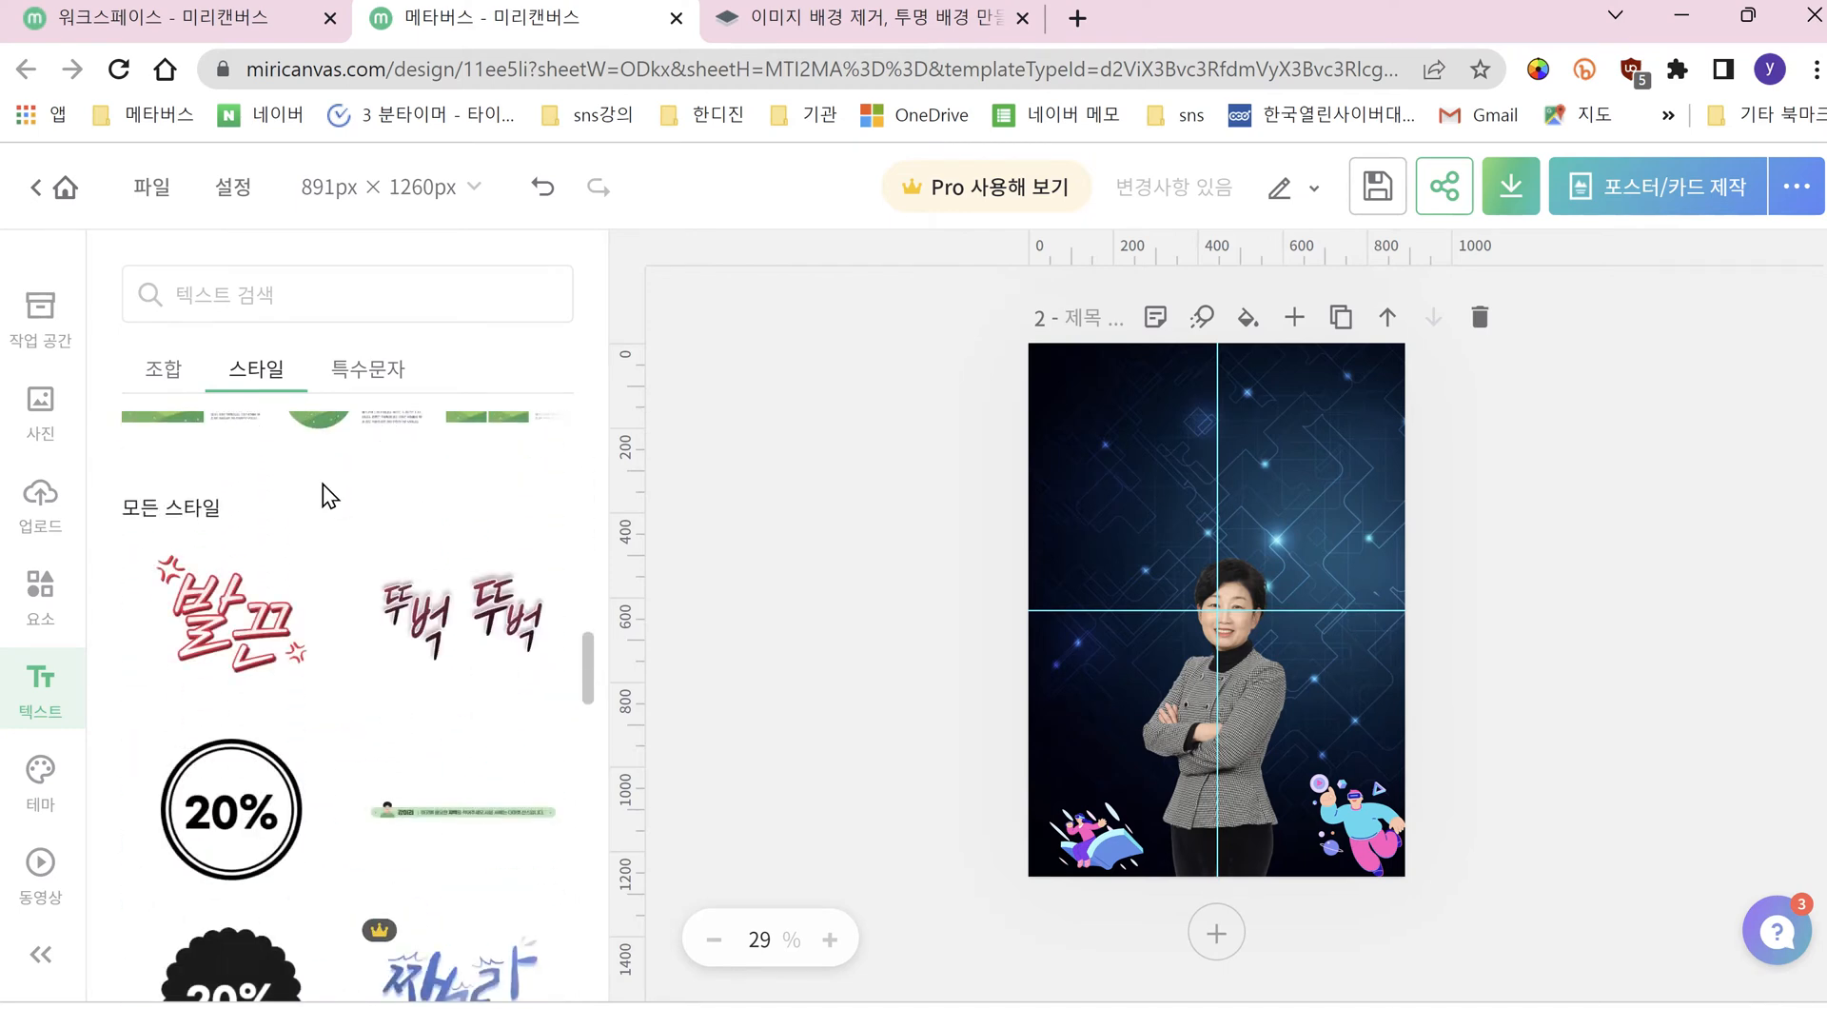
scroll(328, 495, "down", 10)
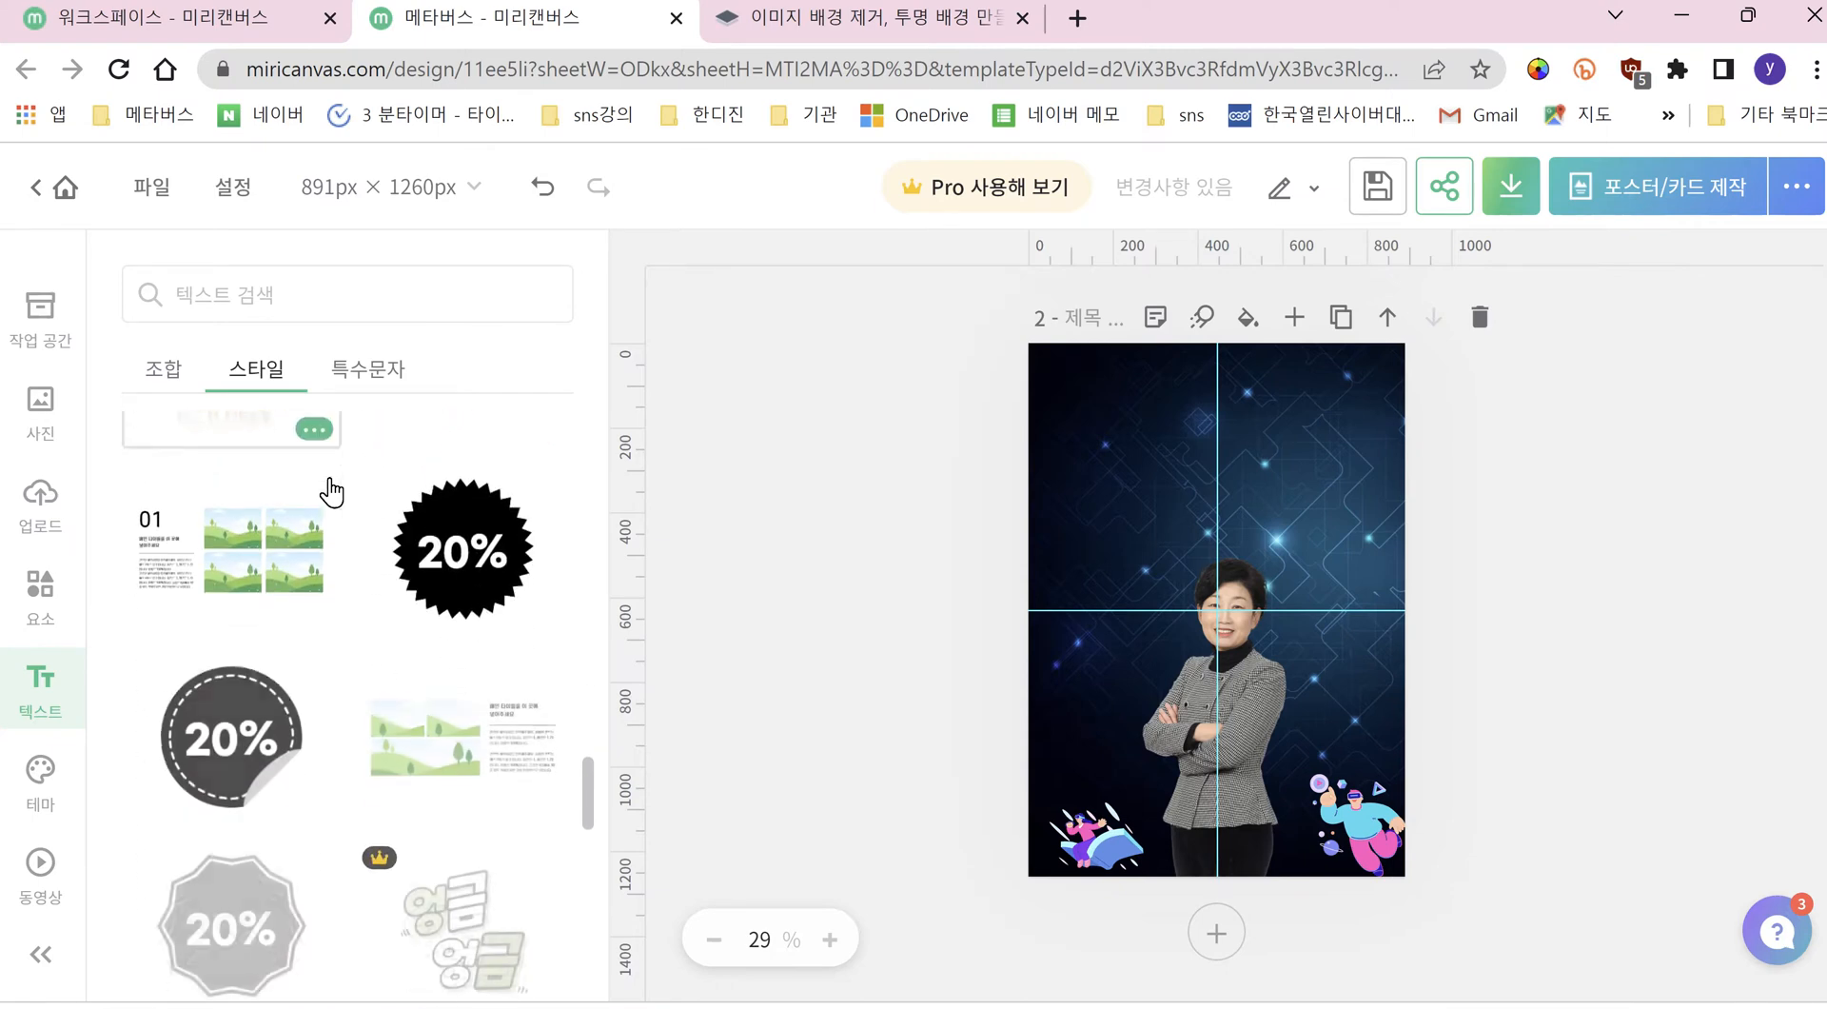
scroll(330, 492, "down", 10)
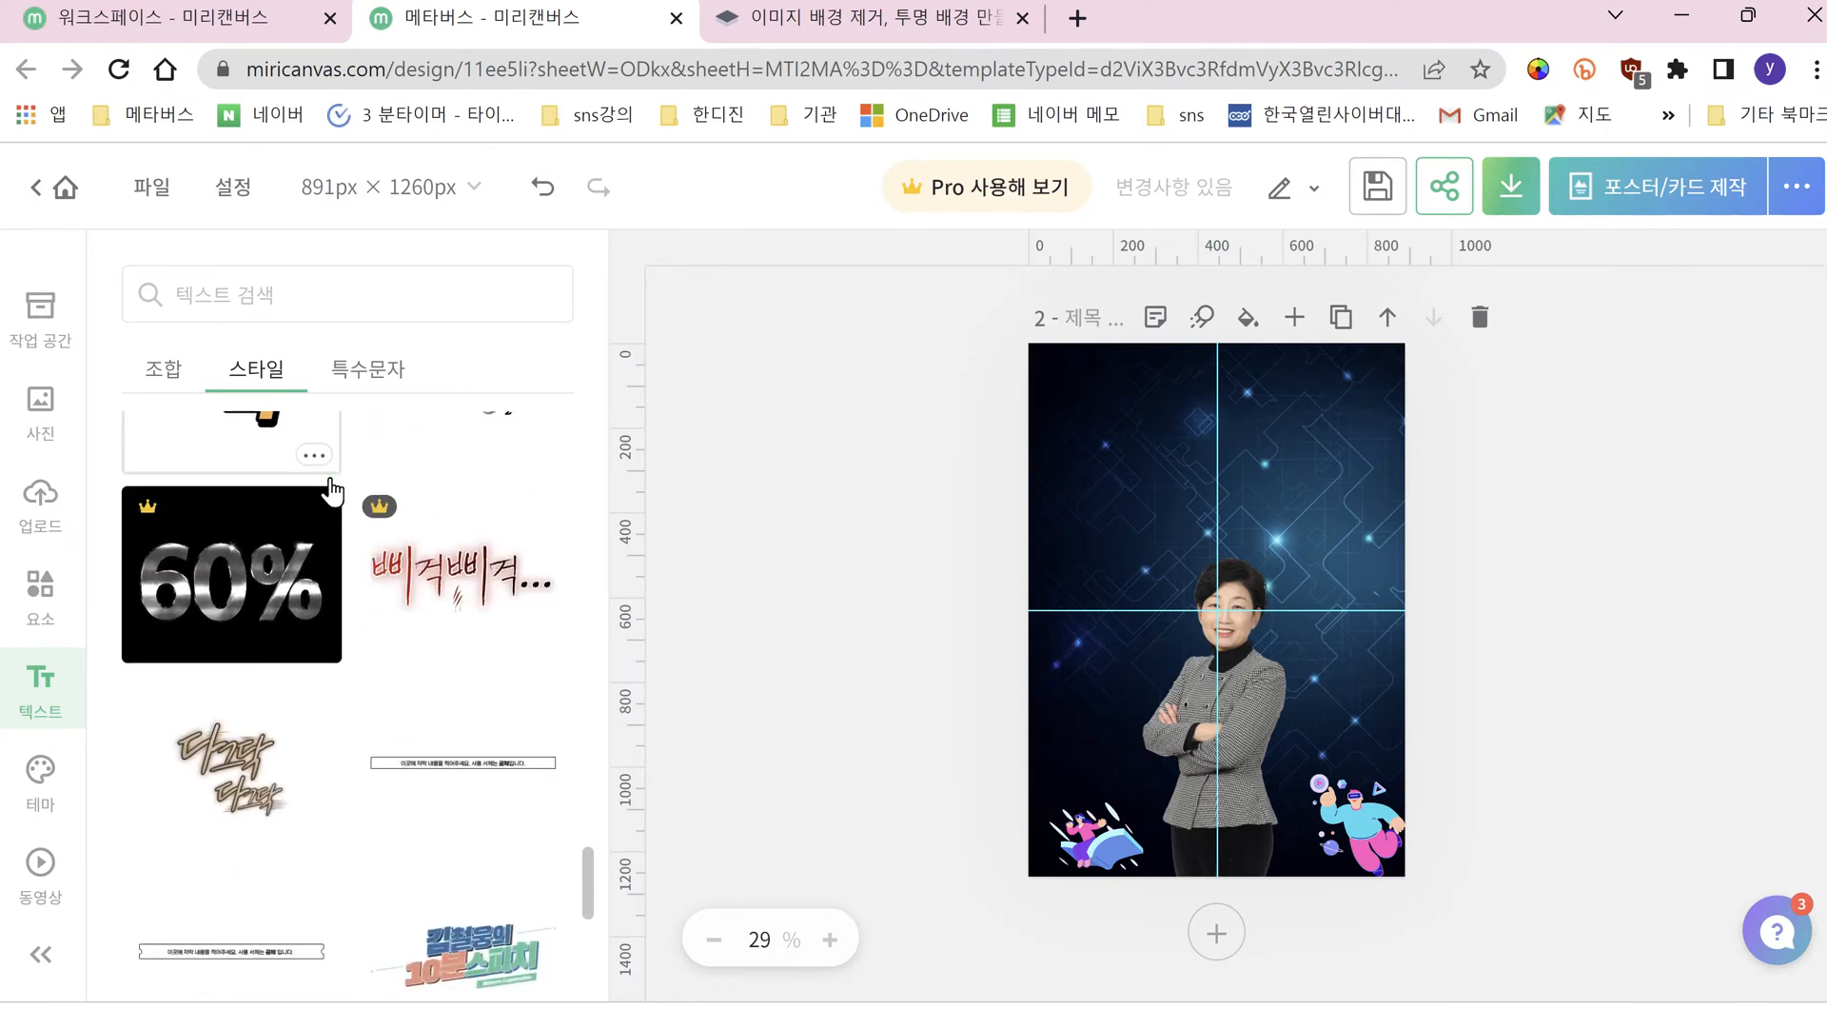
scroll(330, 492, "down", 5)
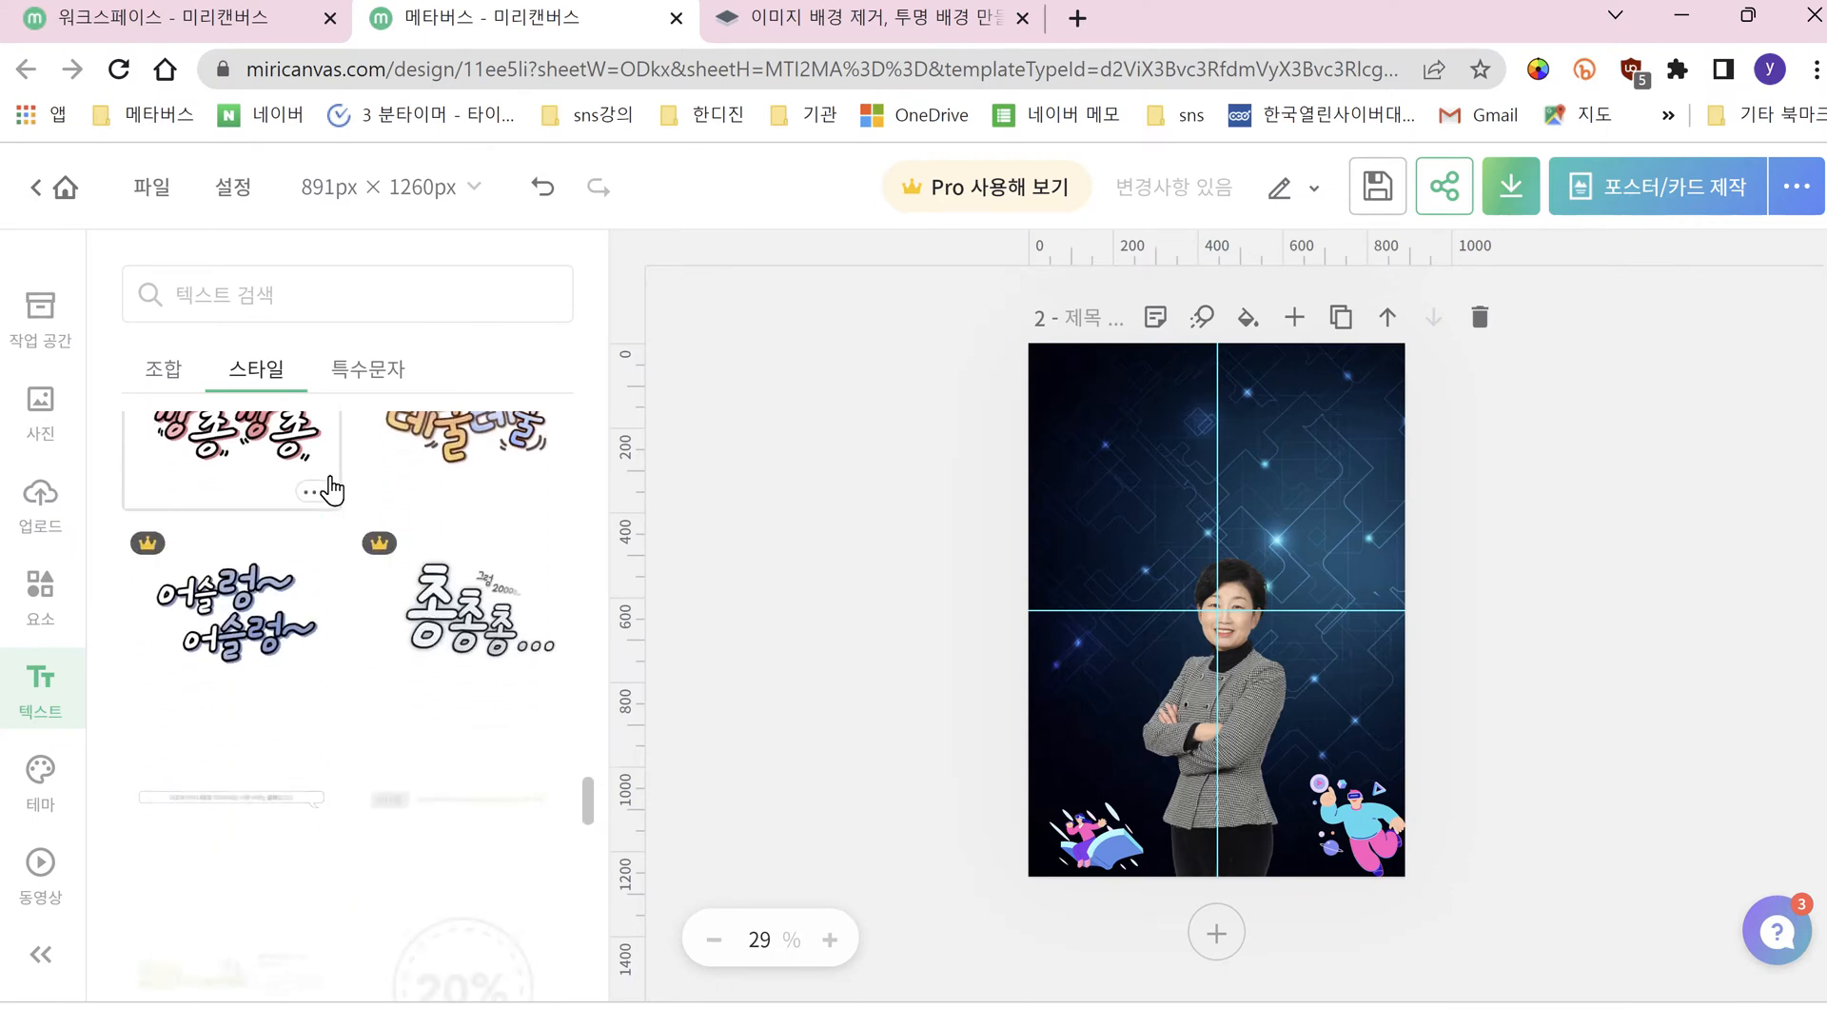
scroll(331, 490, "down", 5)
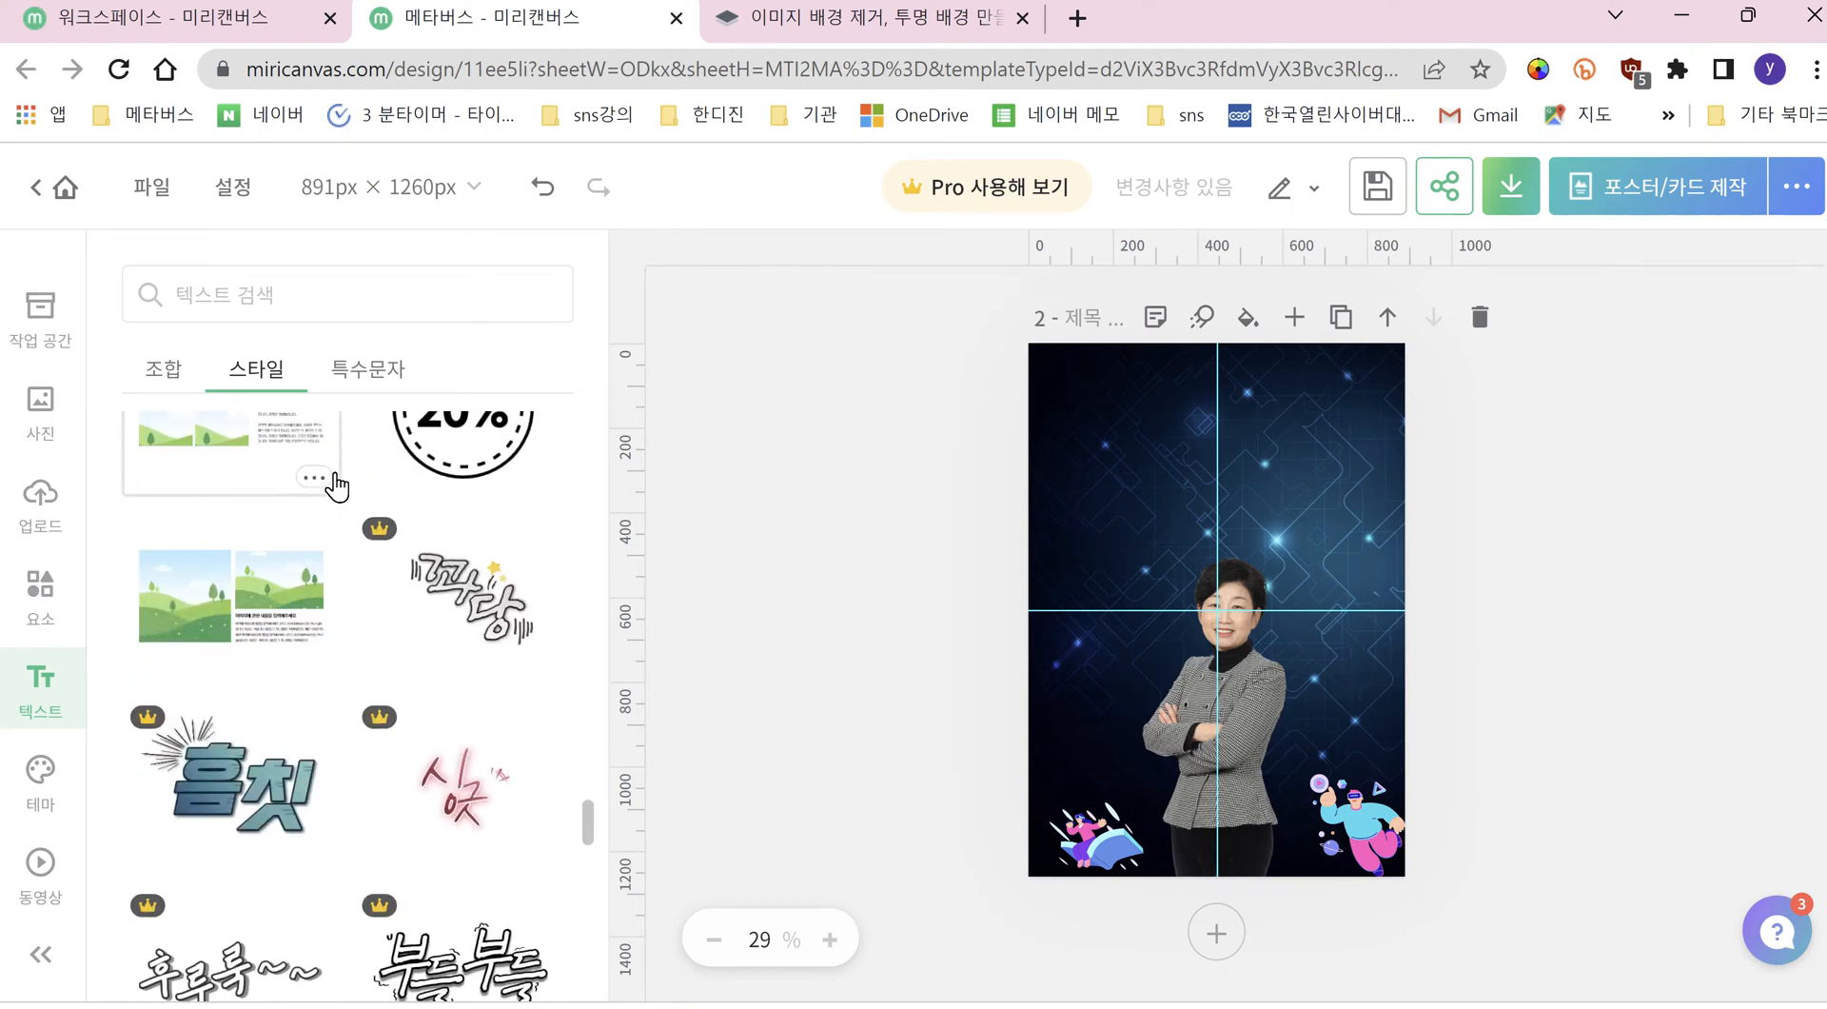
scroll(335, 487, "down", 3)
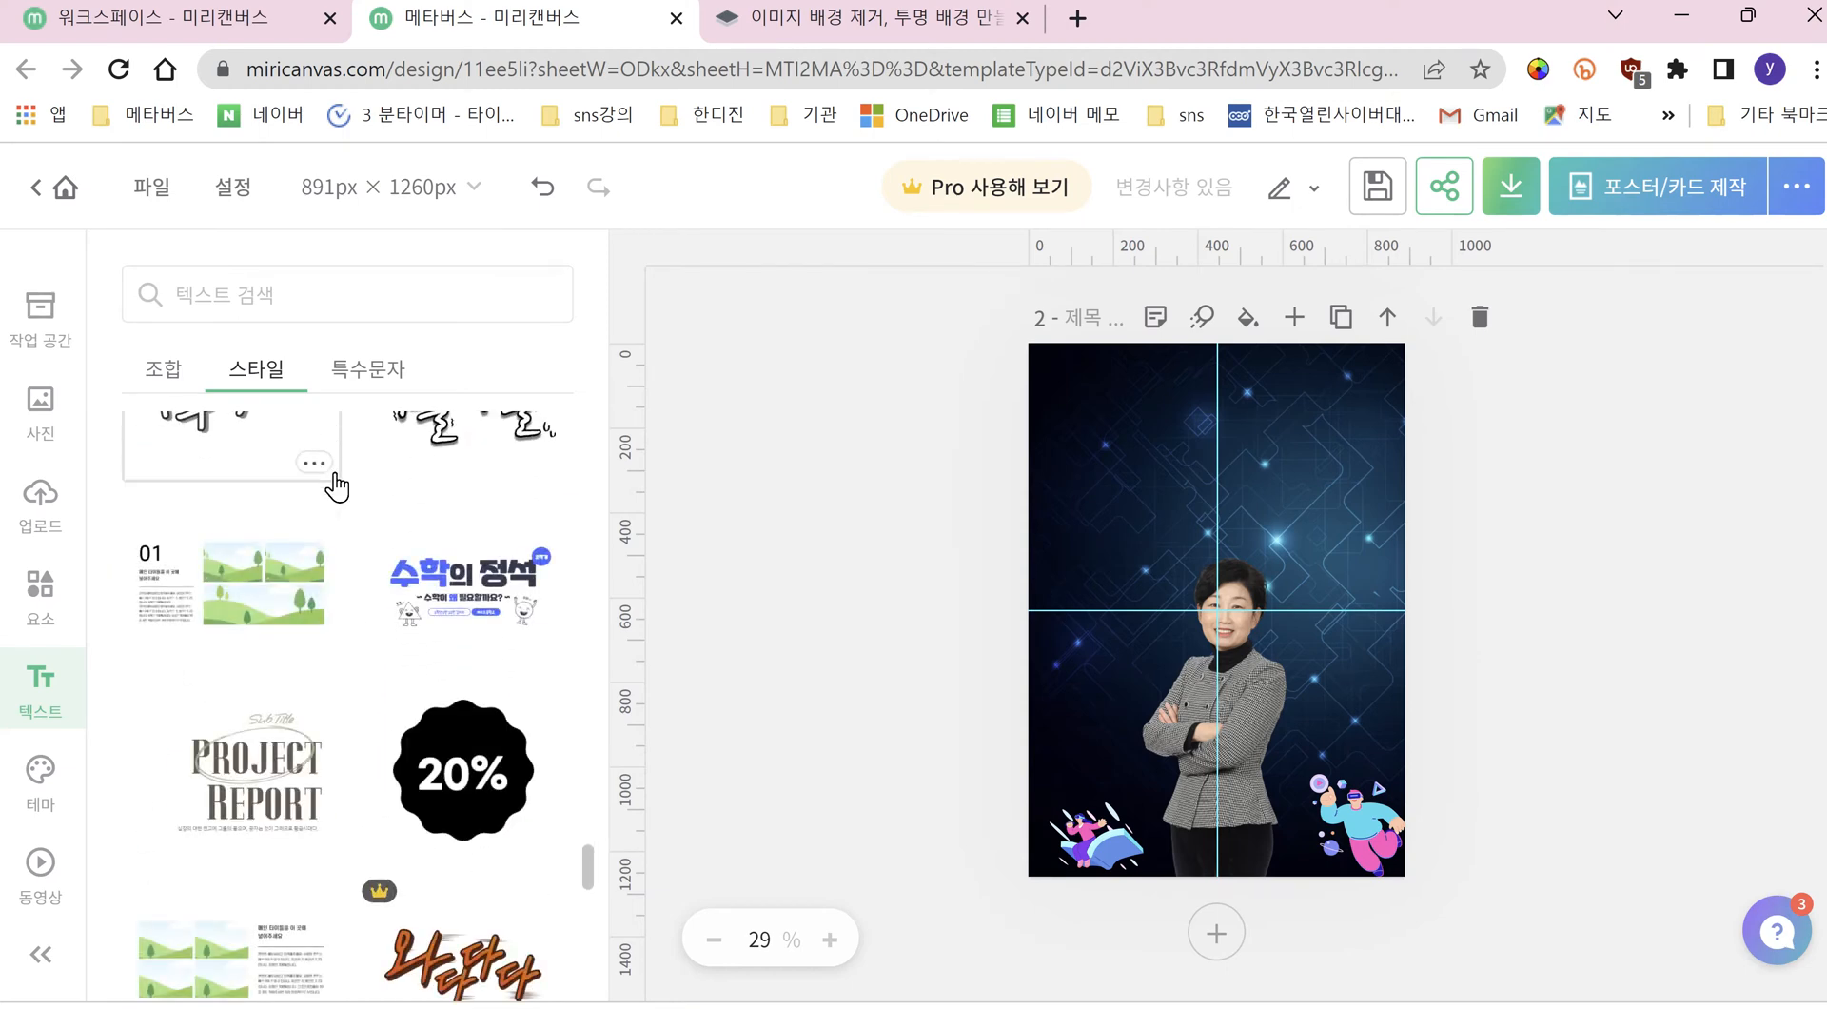
scroll(335, 488, "down", 5)
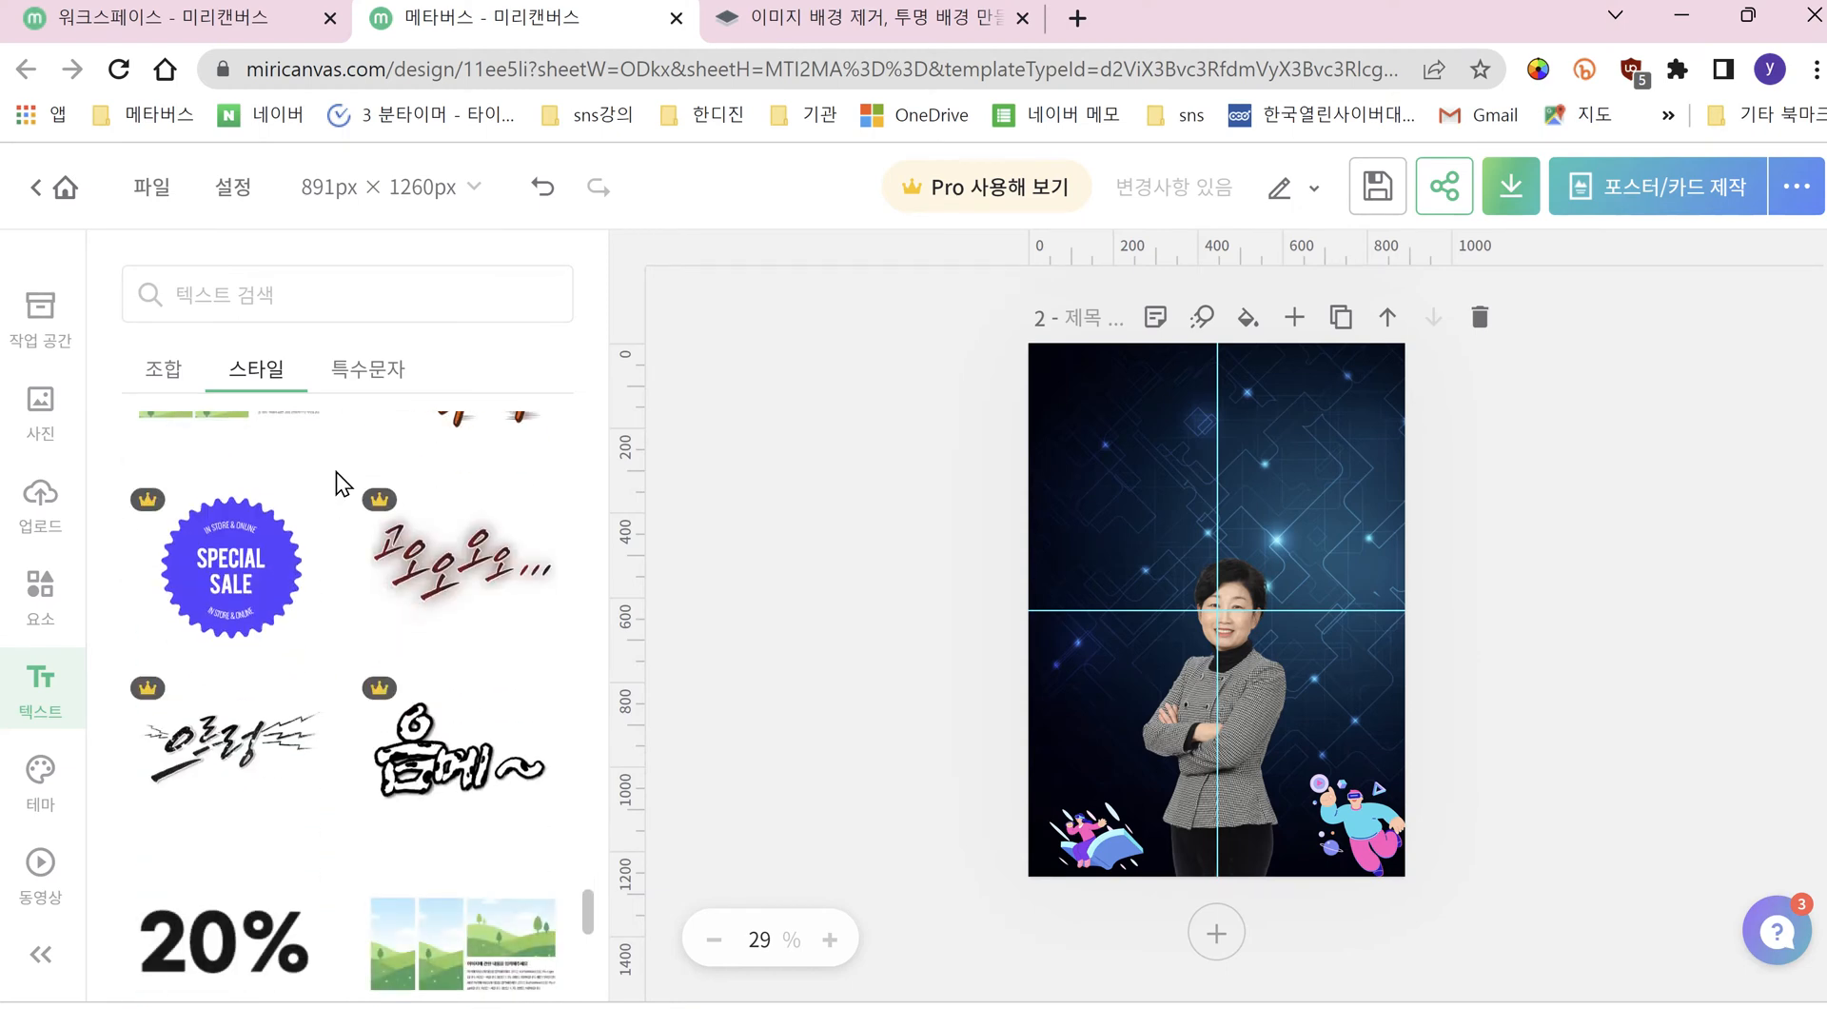
scroll(335, 486, "down", 4)
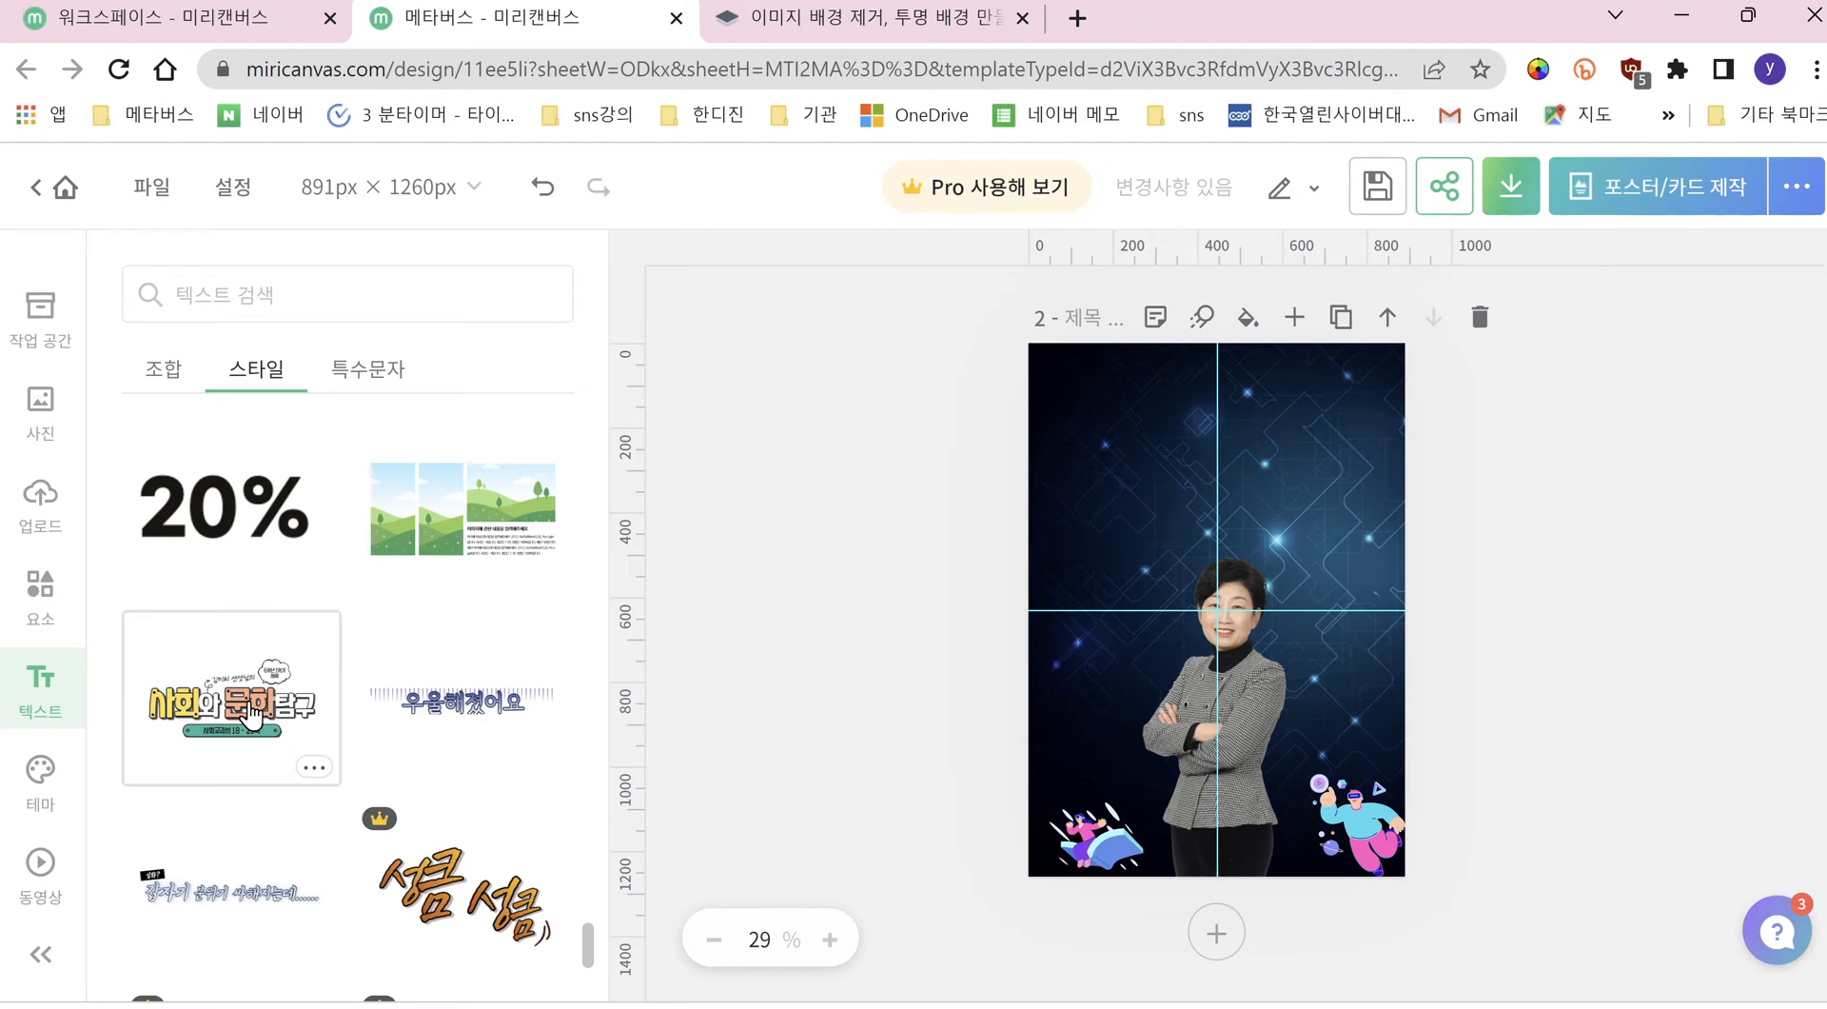
left_click_drag(249, 704, 378, 677)
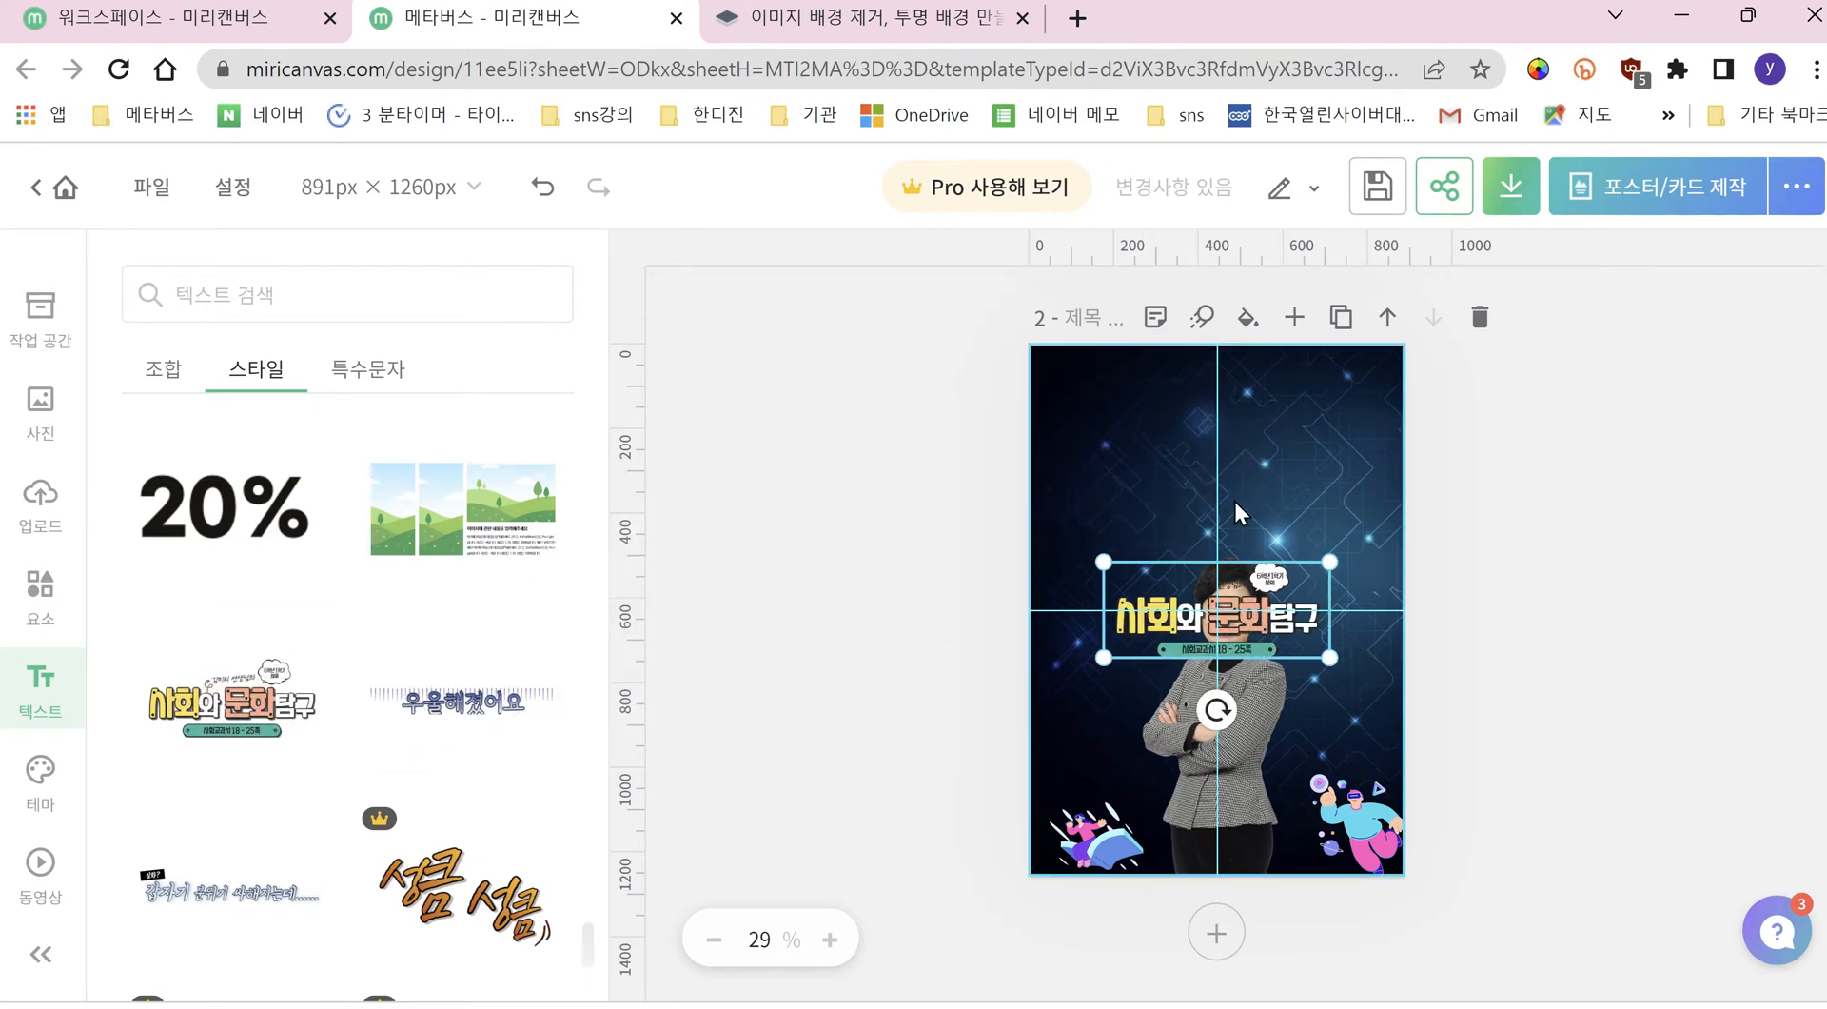
left_click(1216, 605)
left_click_drag(1216, 604, 1228, 465)
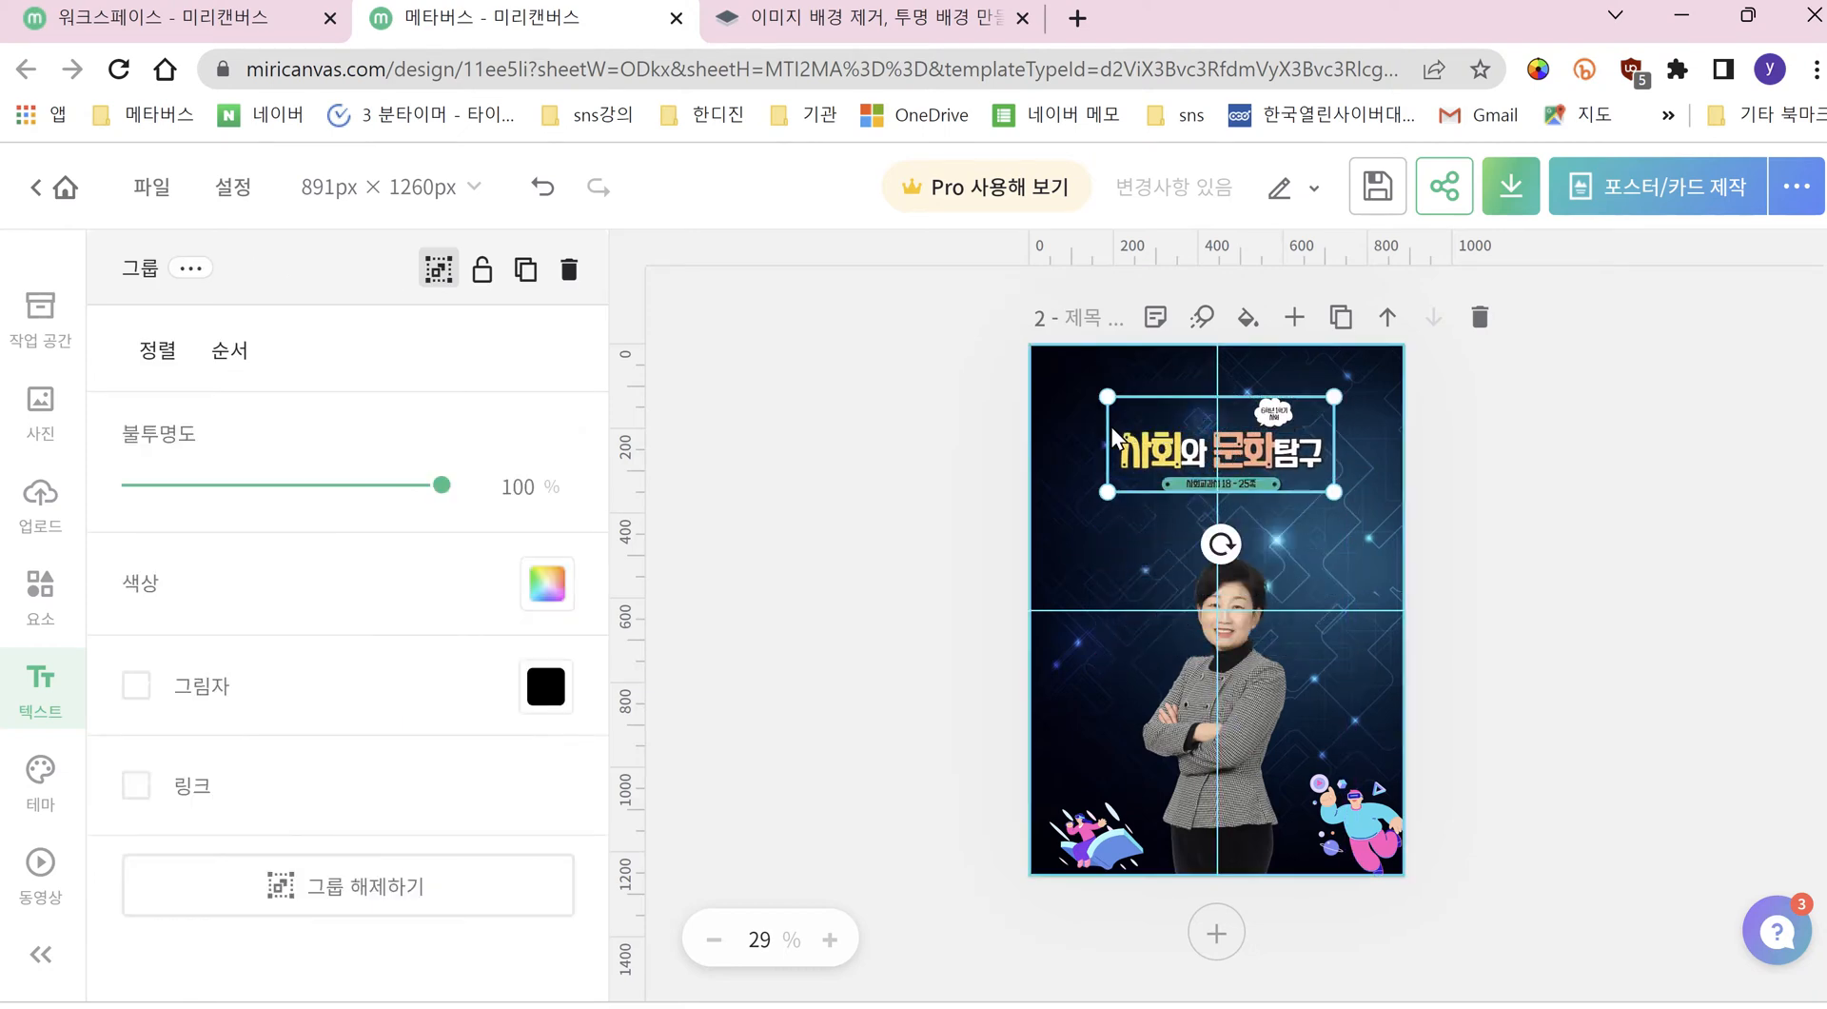
Step: Replace the main title text in the styled group with "신나는 메타버스 세상"
left_click(1213, 455)
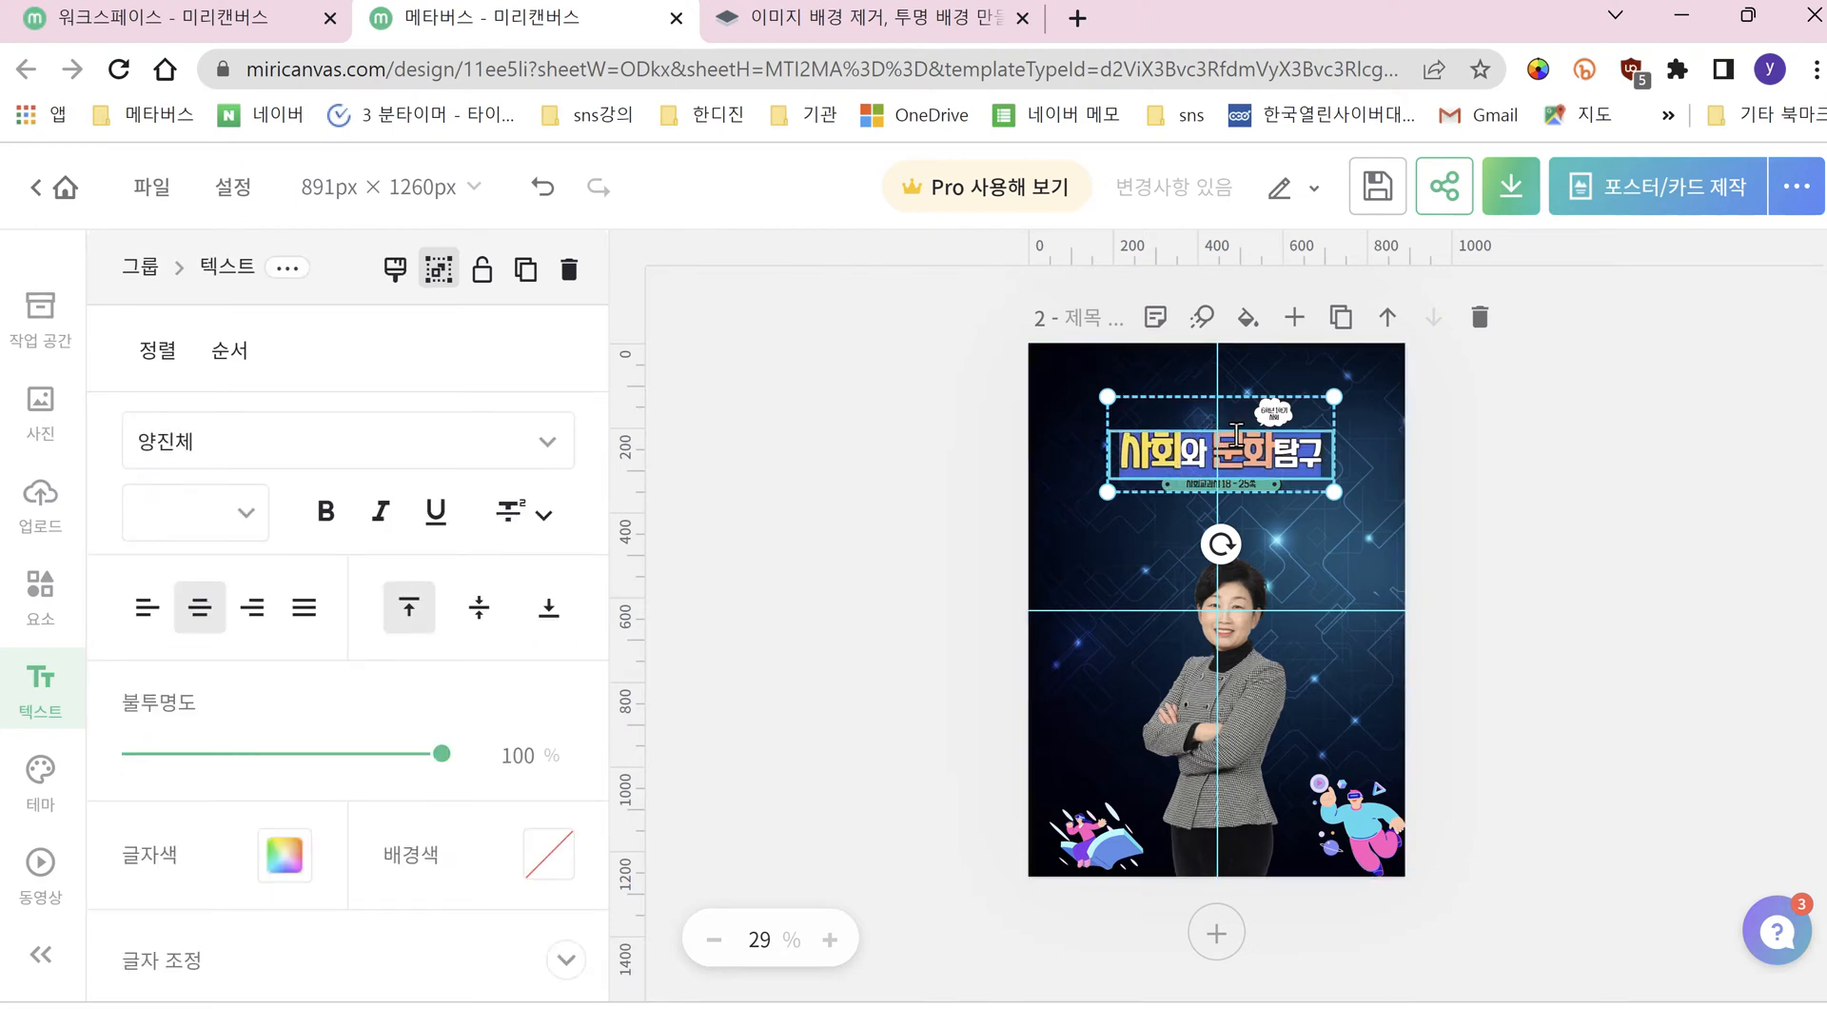
type("시")
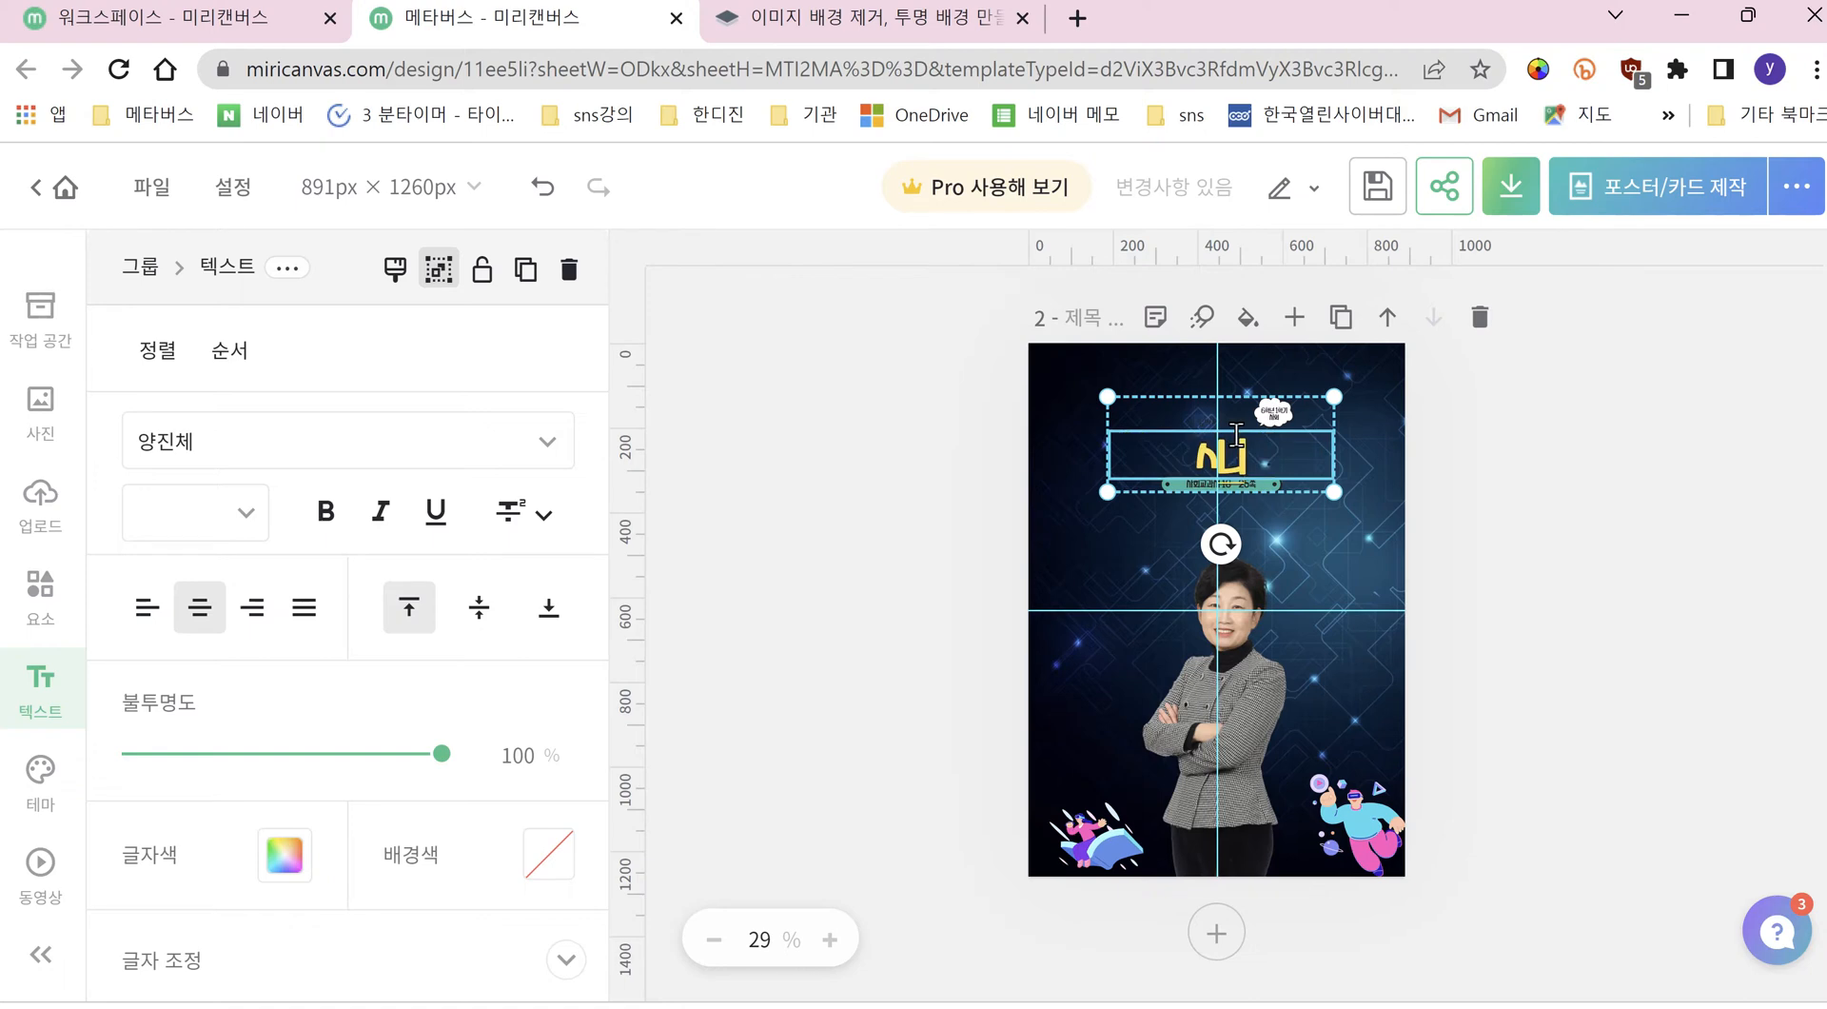
key("BackSpace")
key("BackSpace")
type("신나")
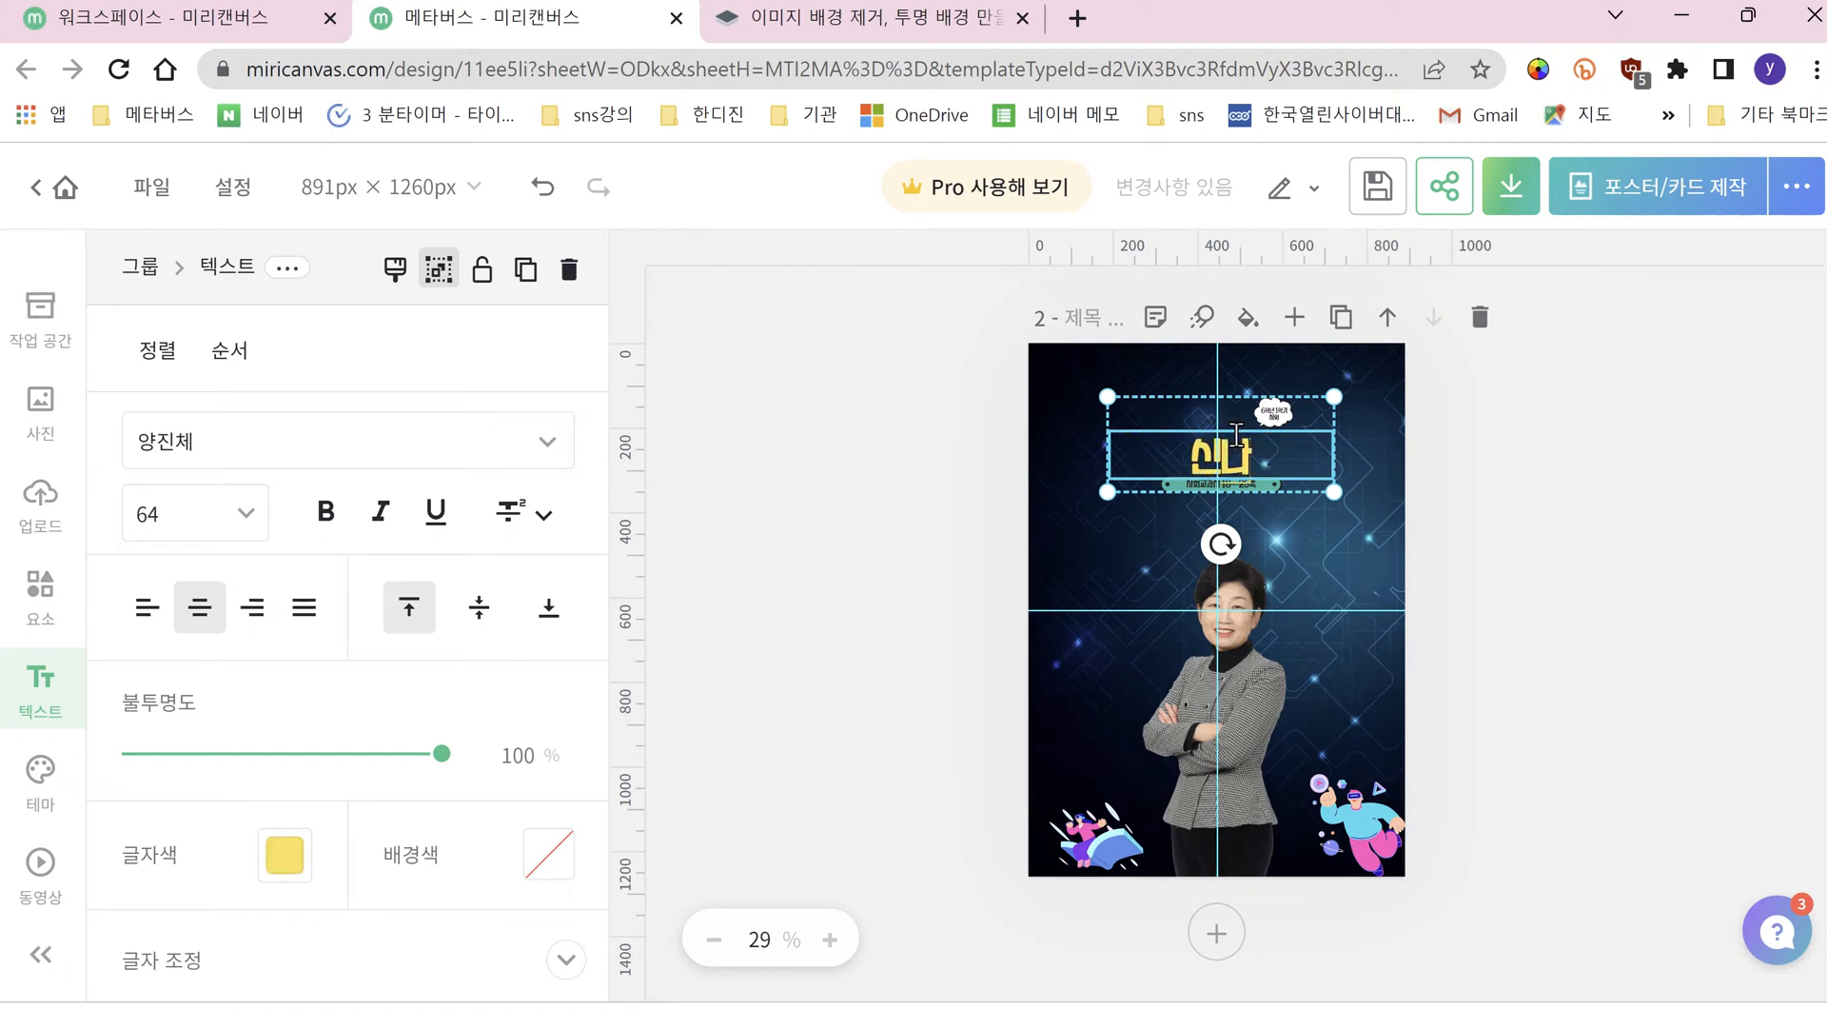
type("는 메타버스")
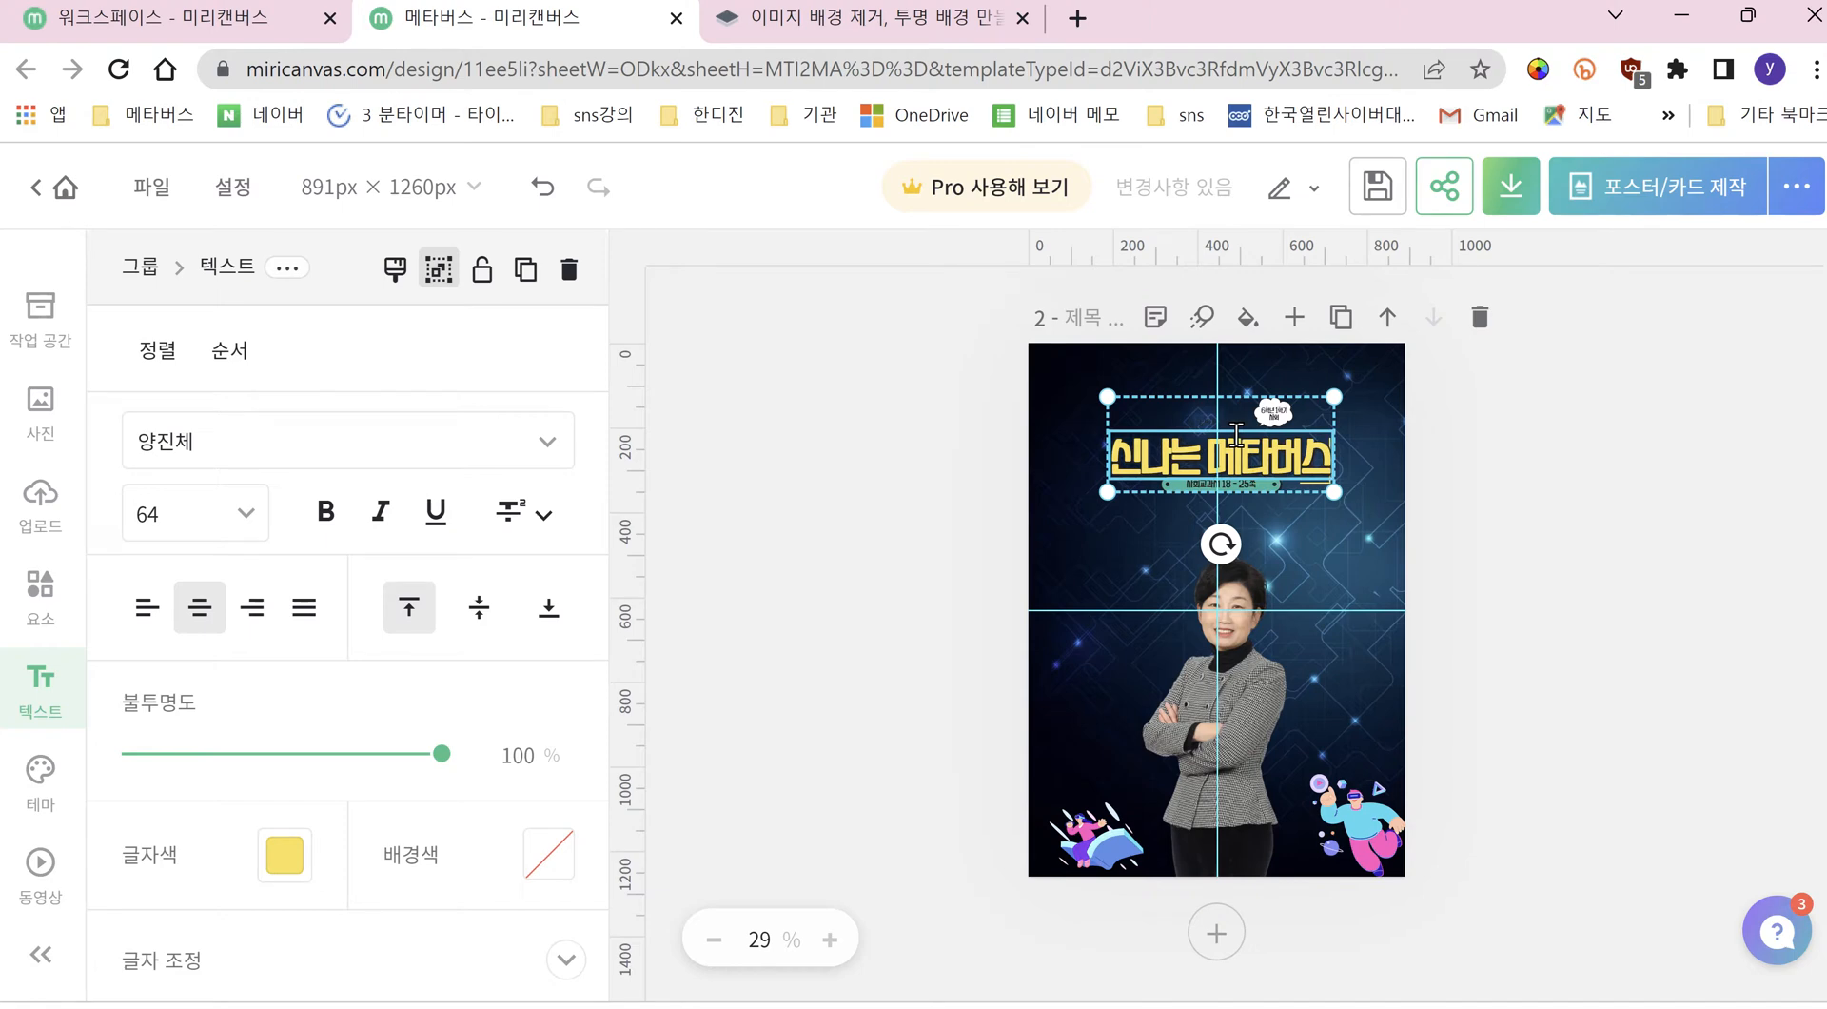
type("ㅅ")
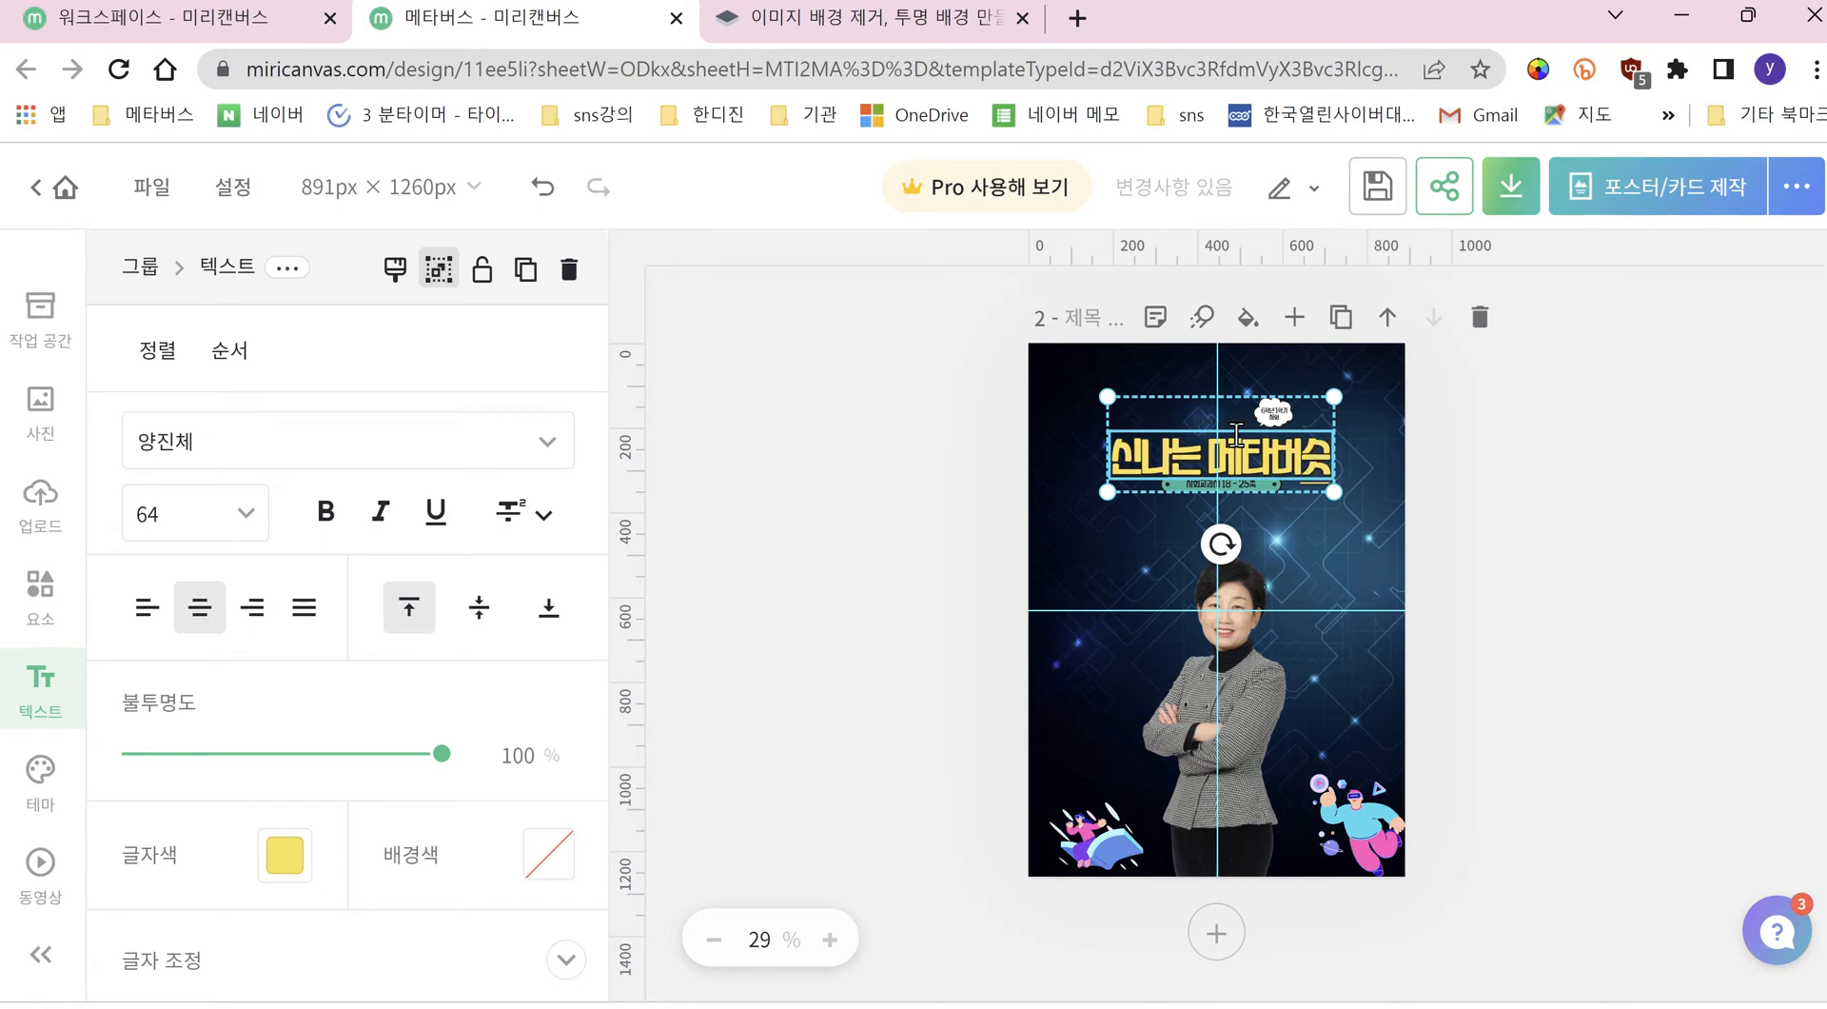
type("ㅔㅅㅏ")
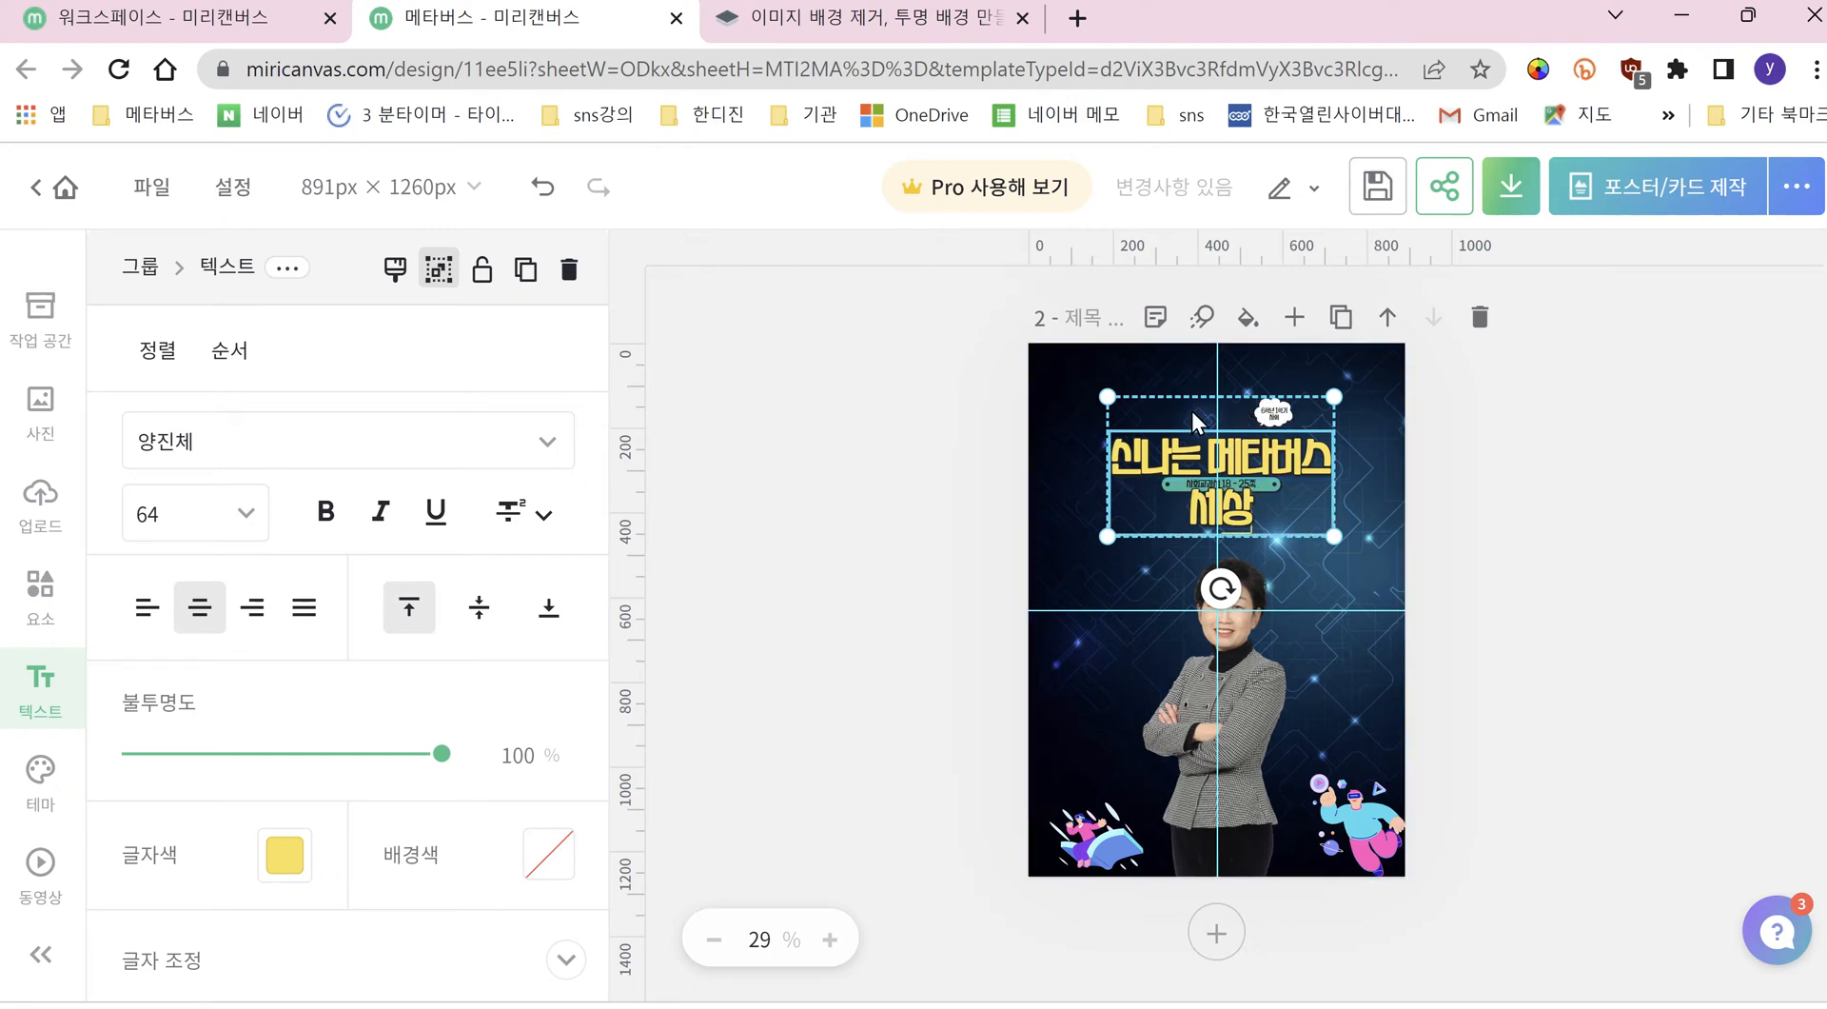
Step: Replace the text in the white cloud bubble above the title with "2022년도"
left_click(1282, 419)
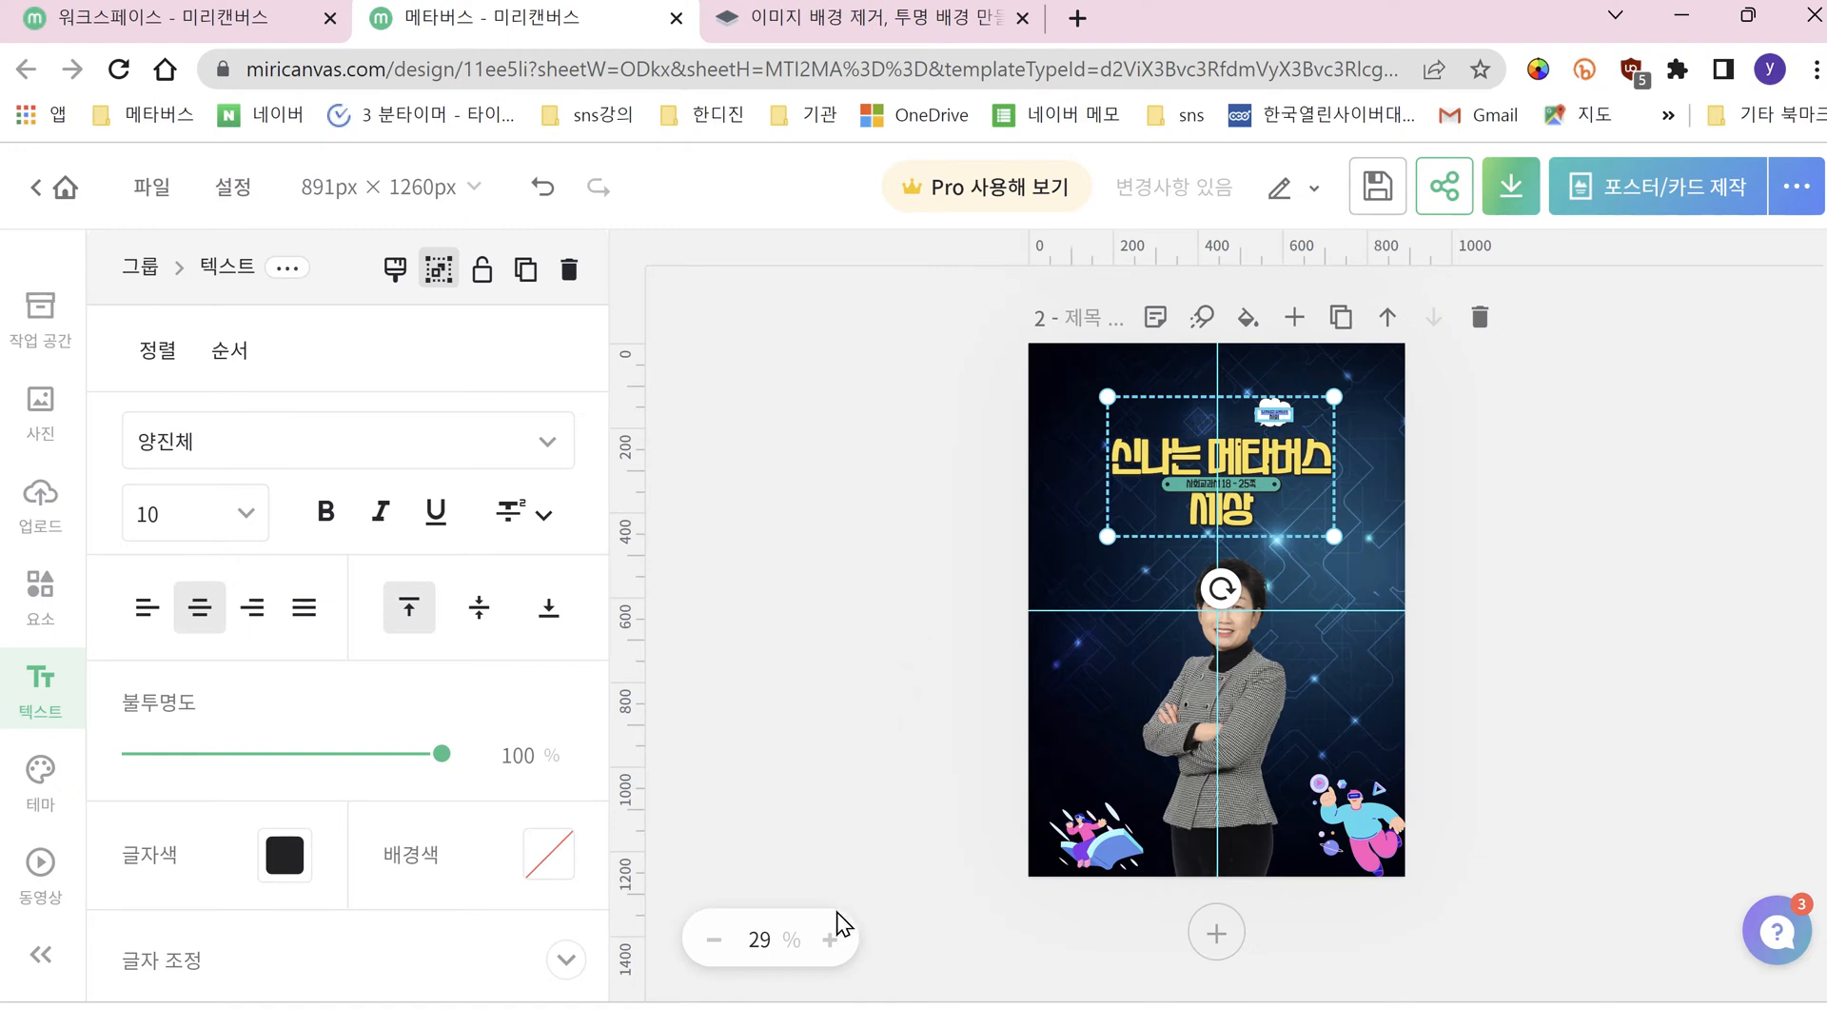
left_click(831, 940)
left_click(830, 940)
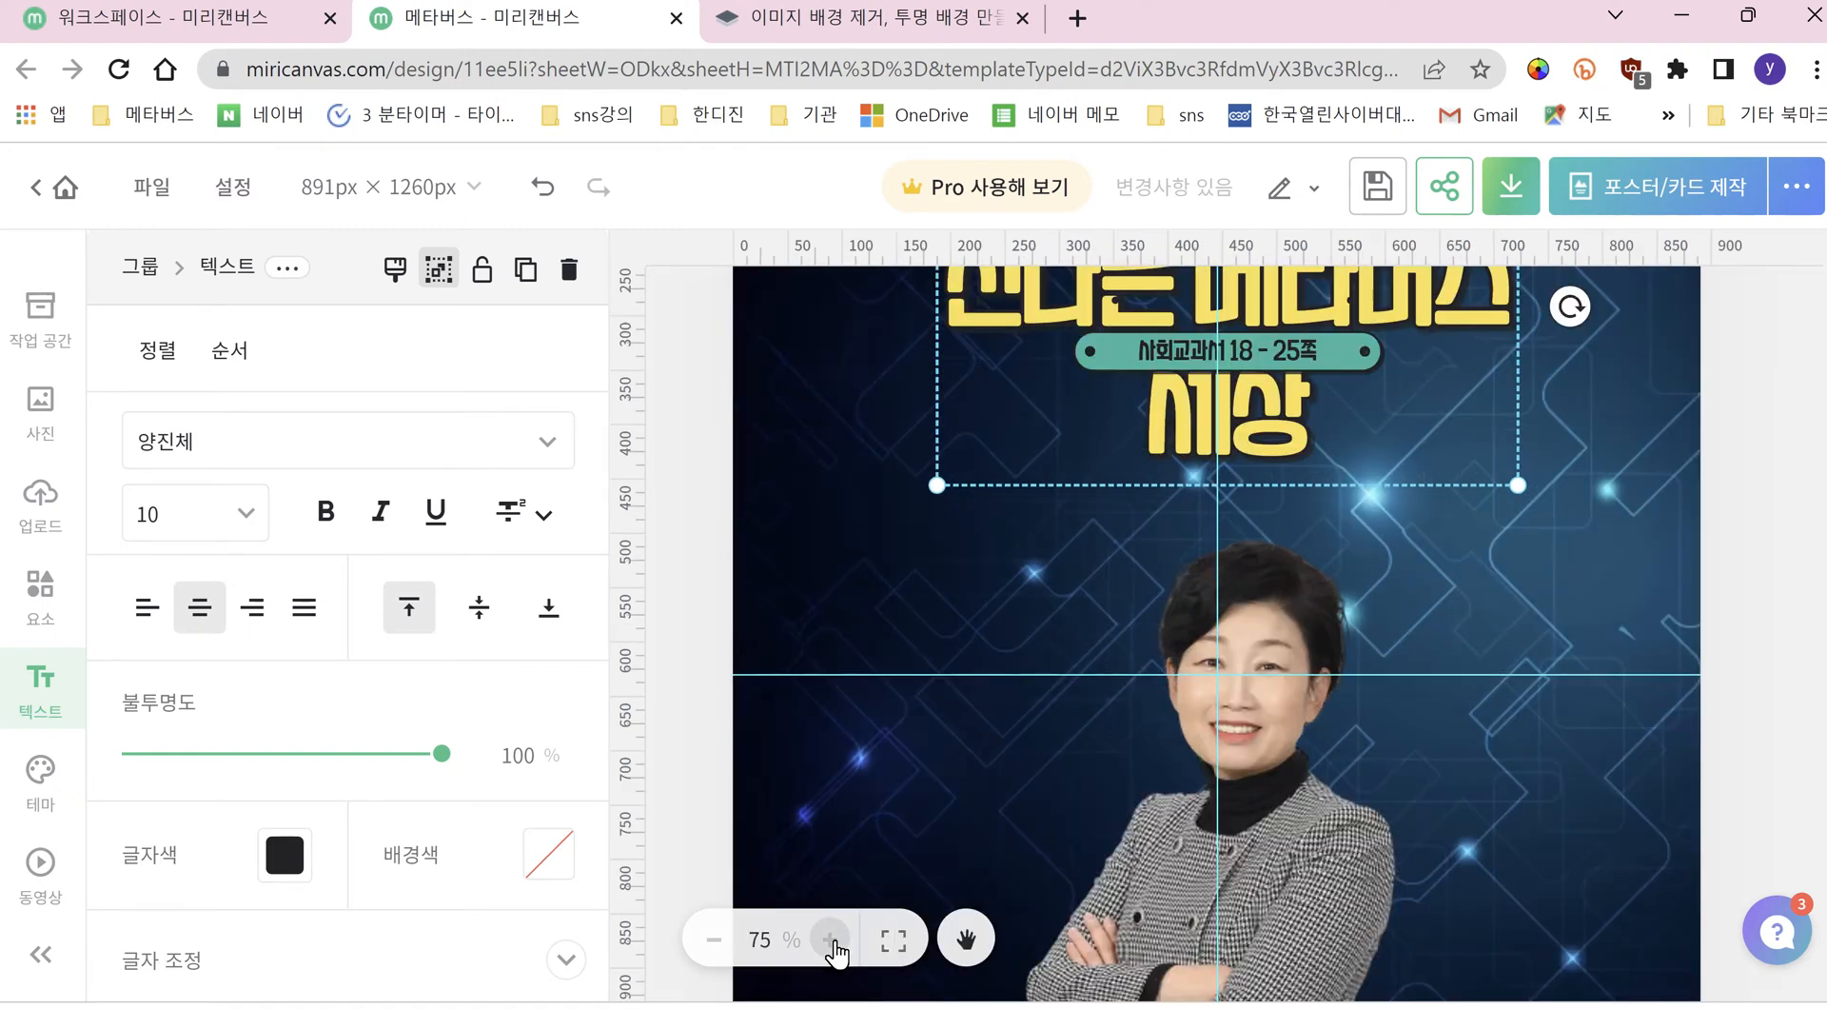
scroll(1336, 538, "up", 5)
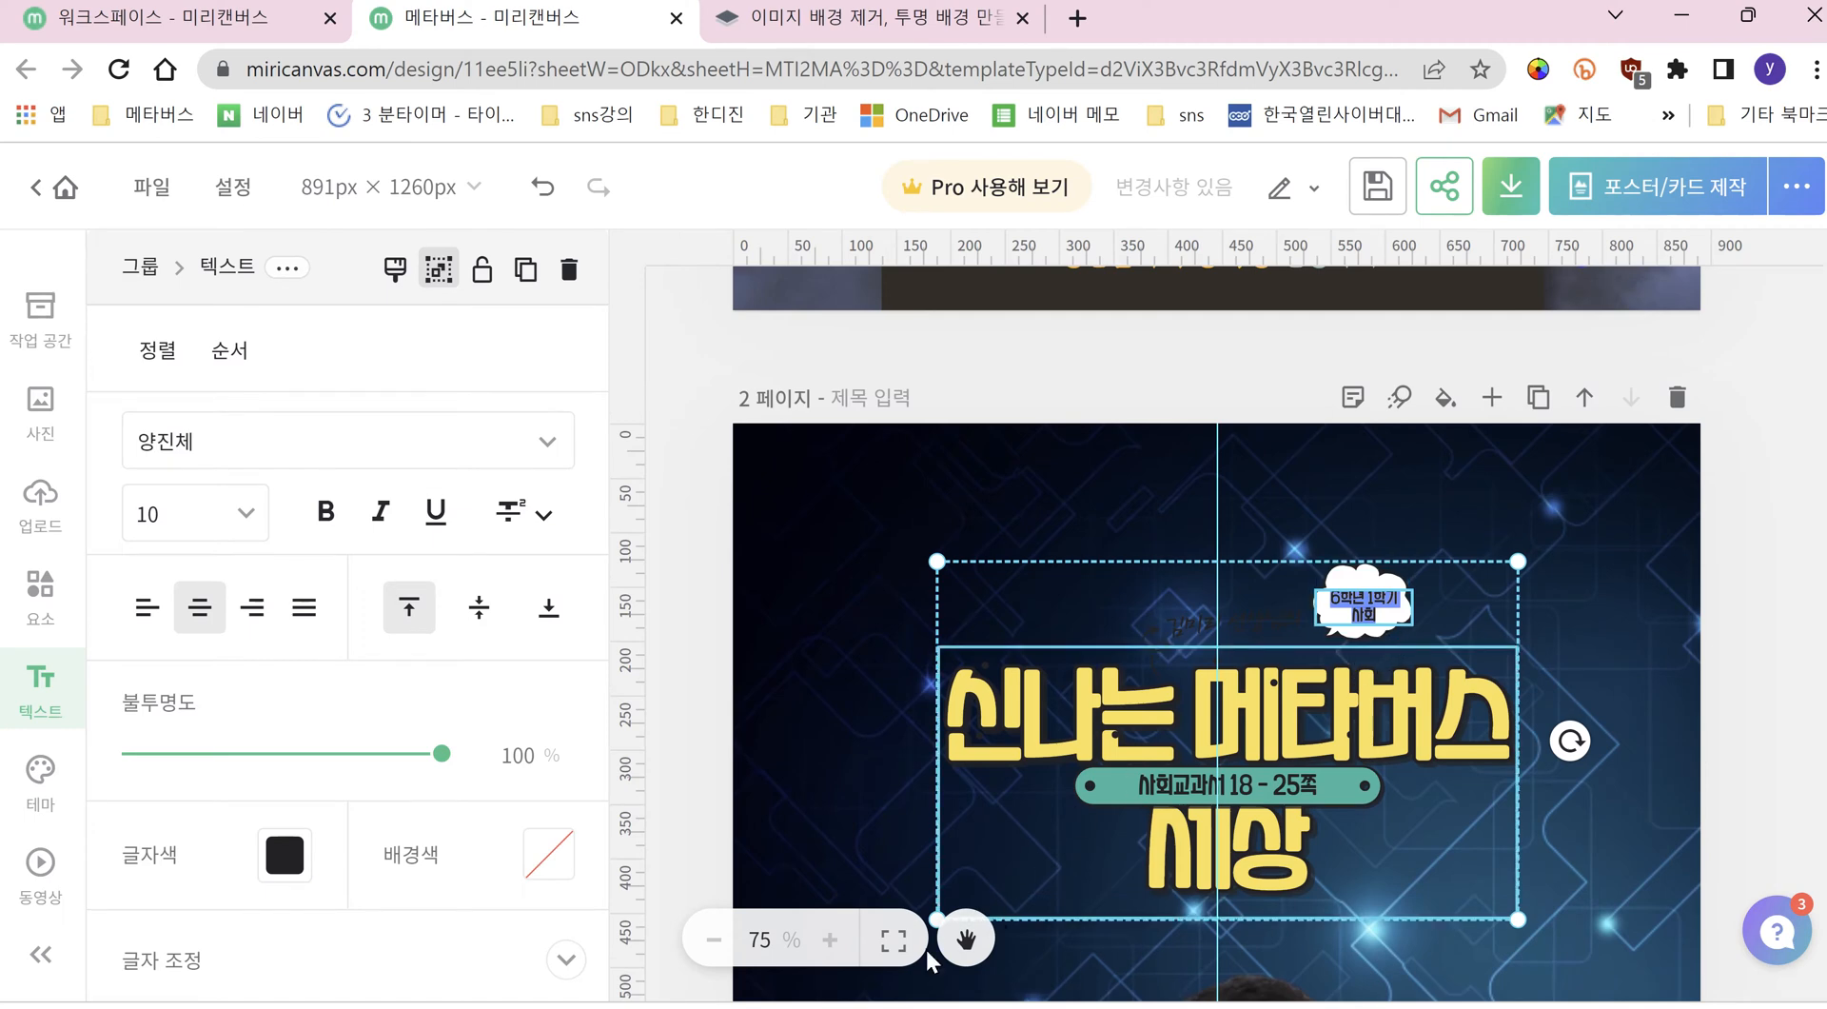
left_click(830, 939)
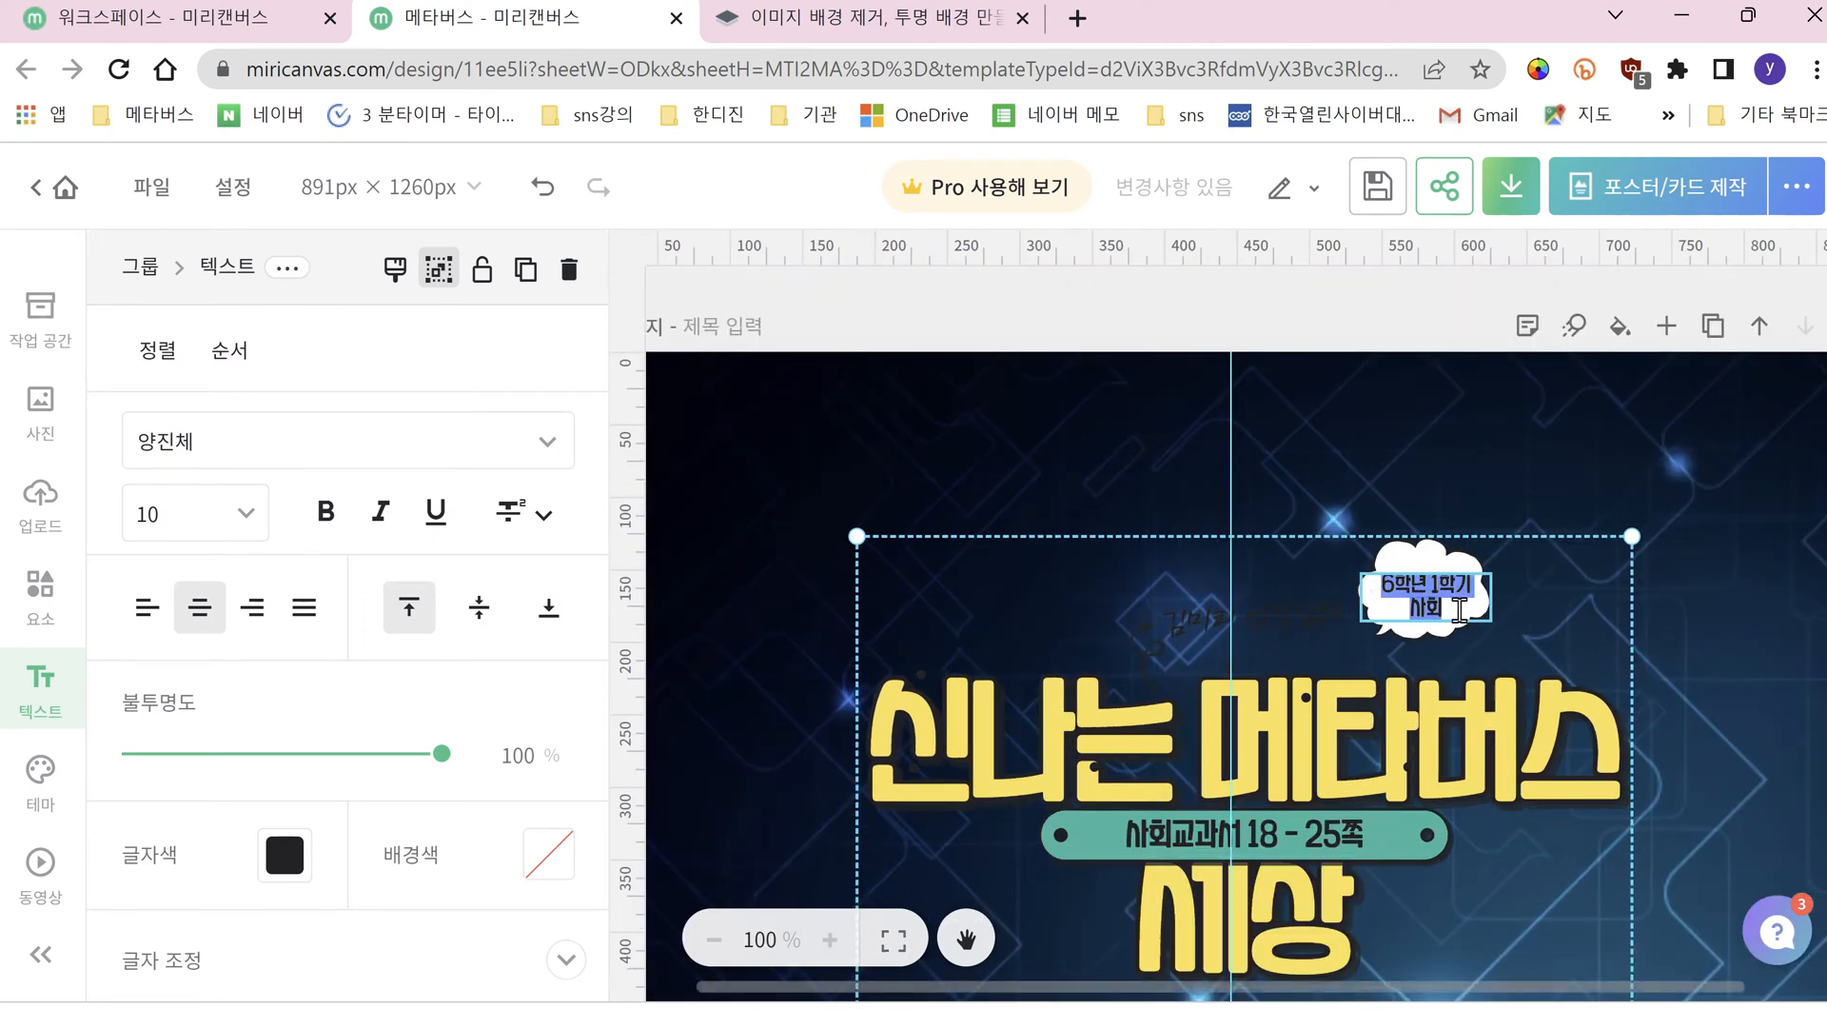
left_click(1458, 609)
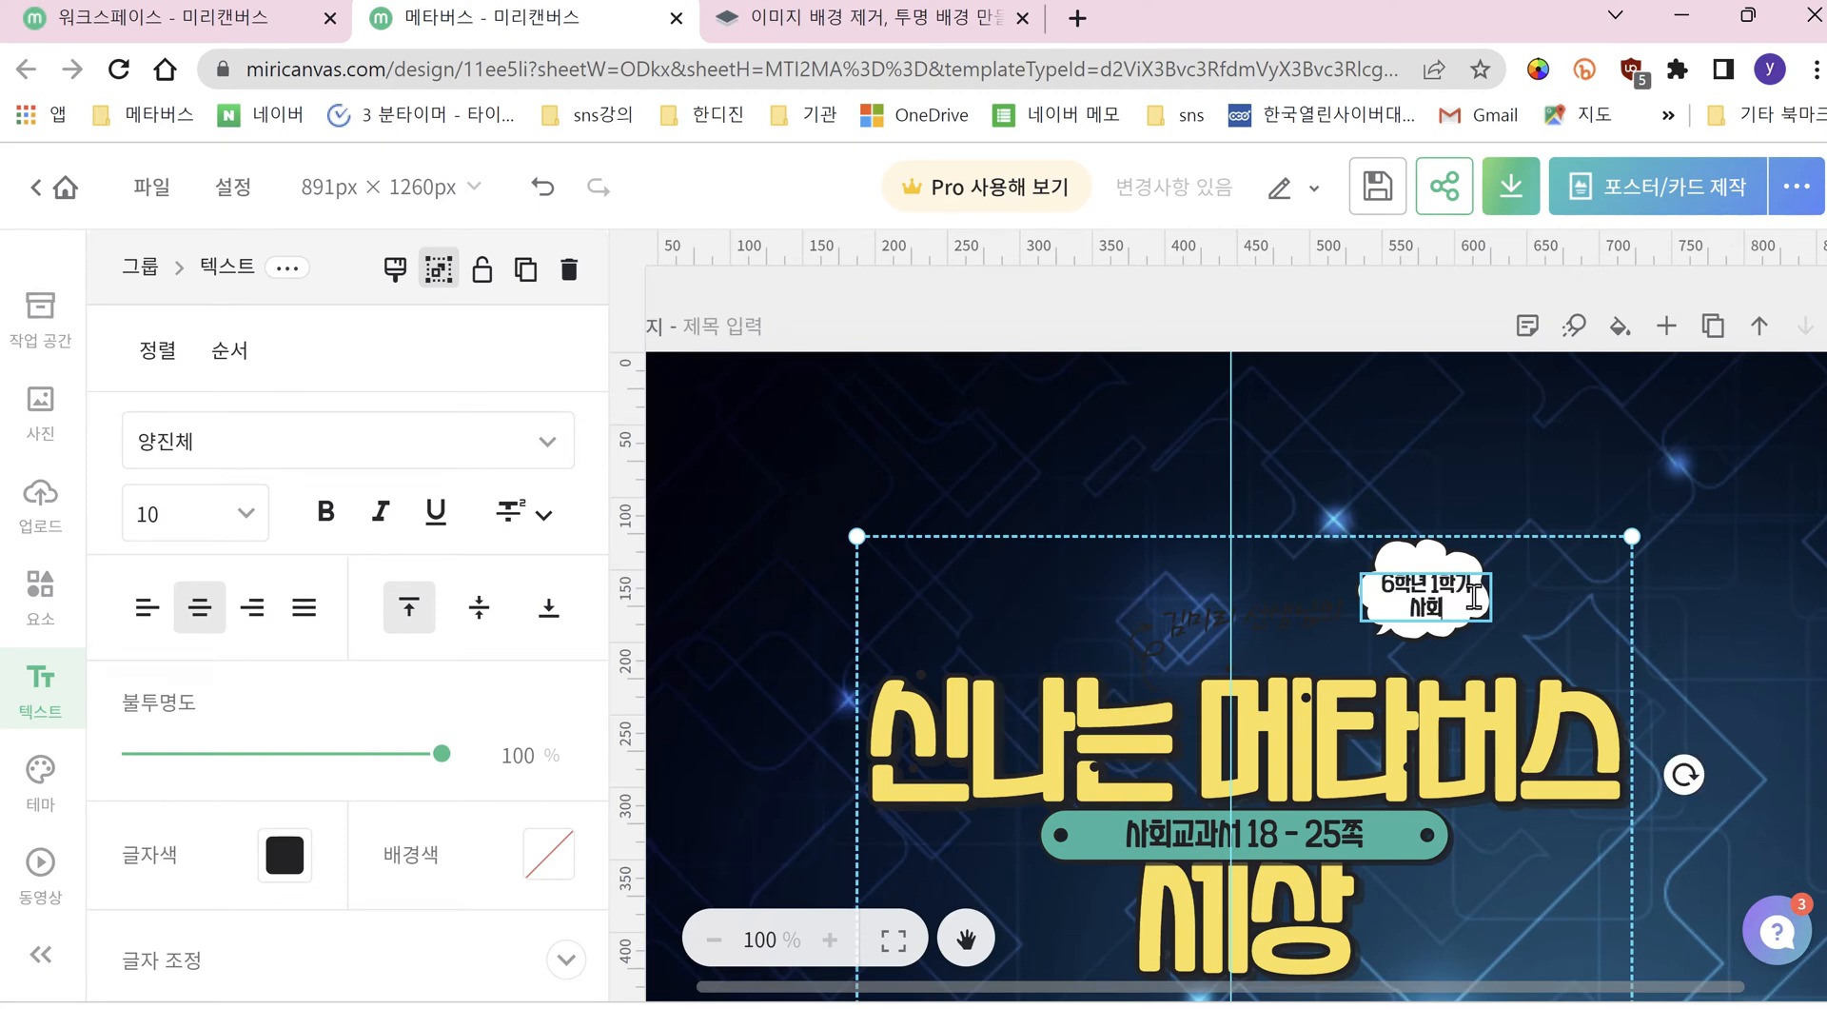
key("BackSpace")
key("BackSpace")
key("BackSpace")
key("BackSpace")
key("BackSpace")
key("BackSpace")
key("BackSpace")
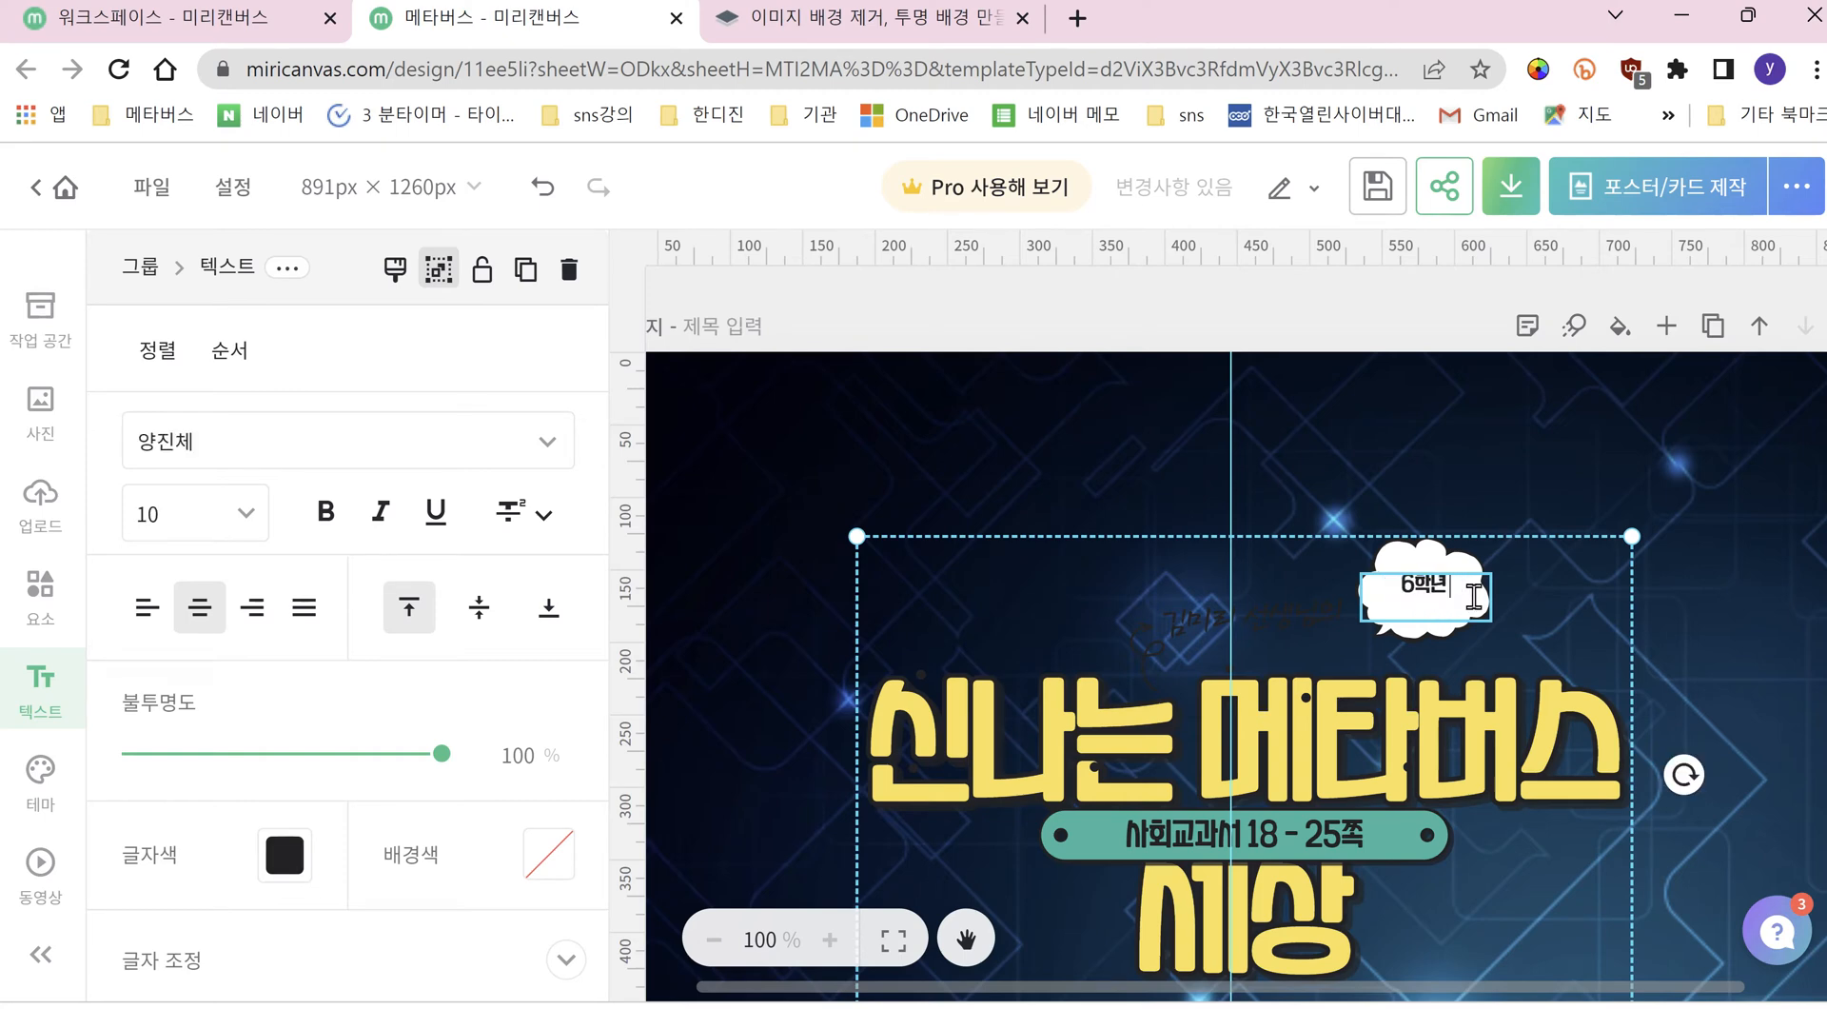
type("2022년도")
left_click(1772, 647)
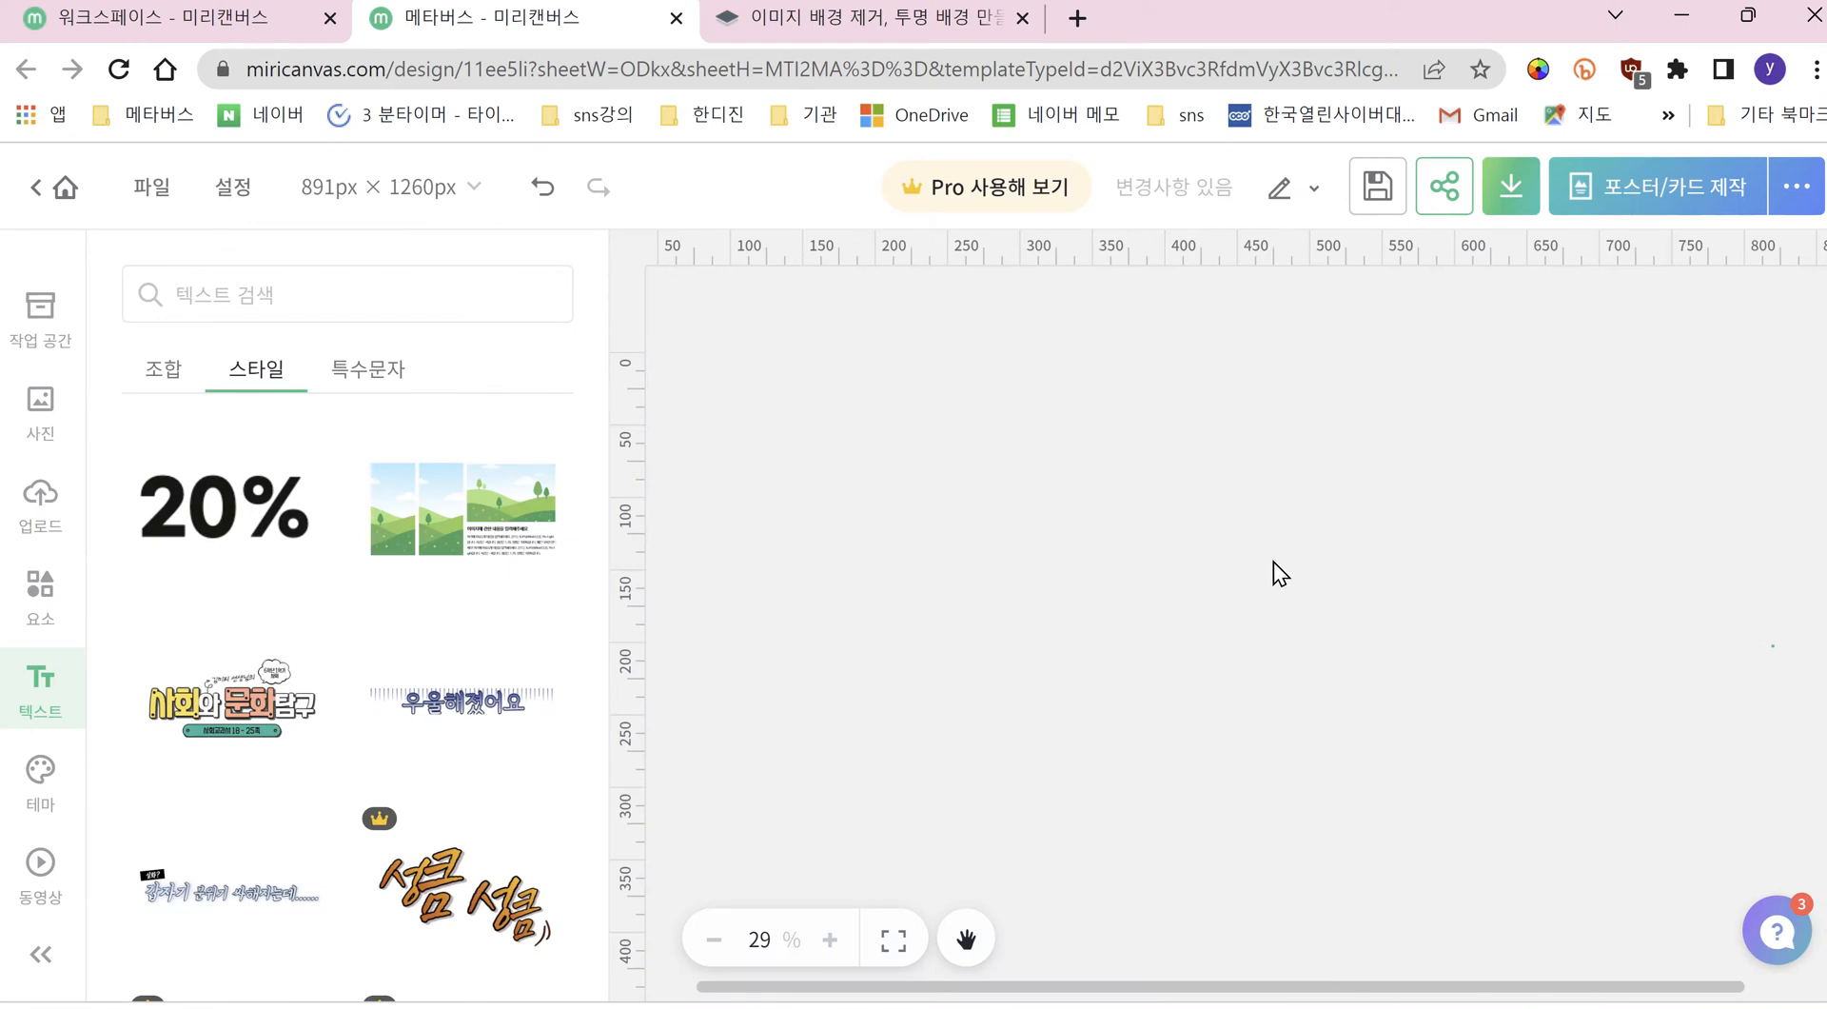
Step: Delete the stray dark starry picture covering the portrait on page 1
scroll(1405, 567, "up", 5)
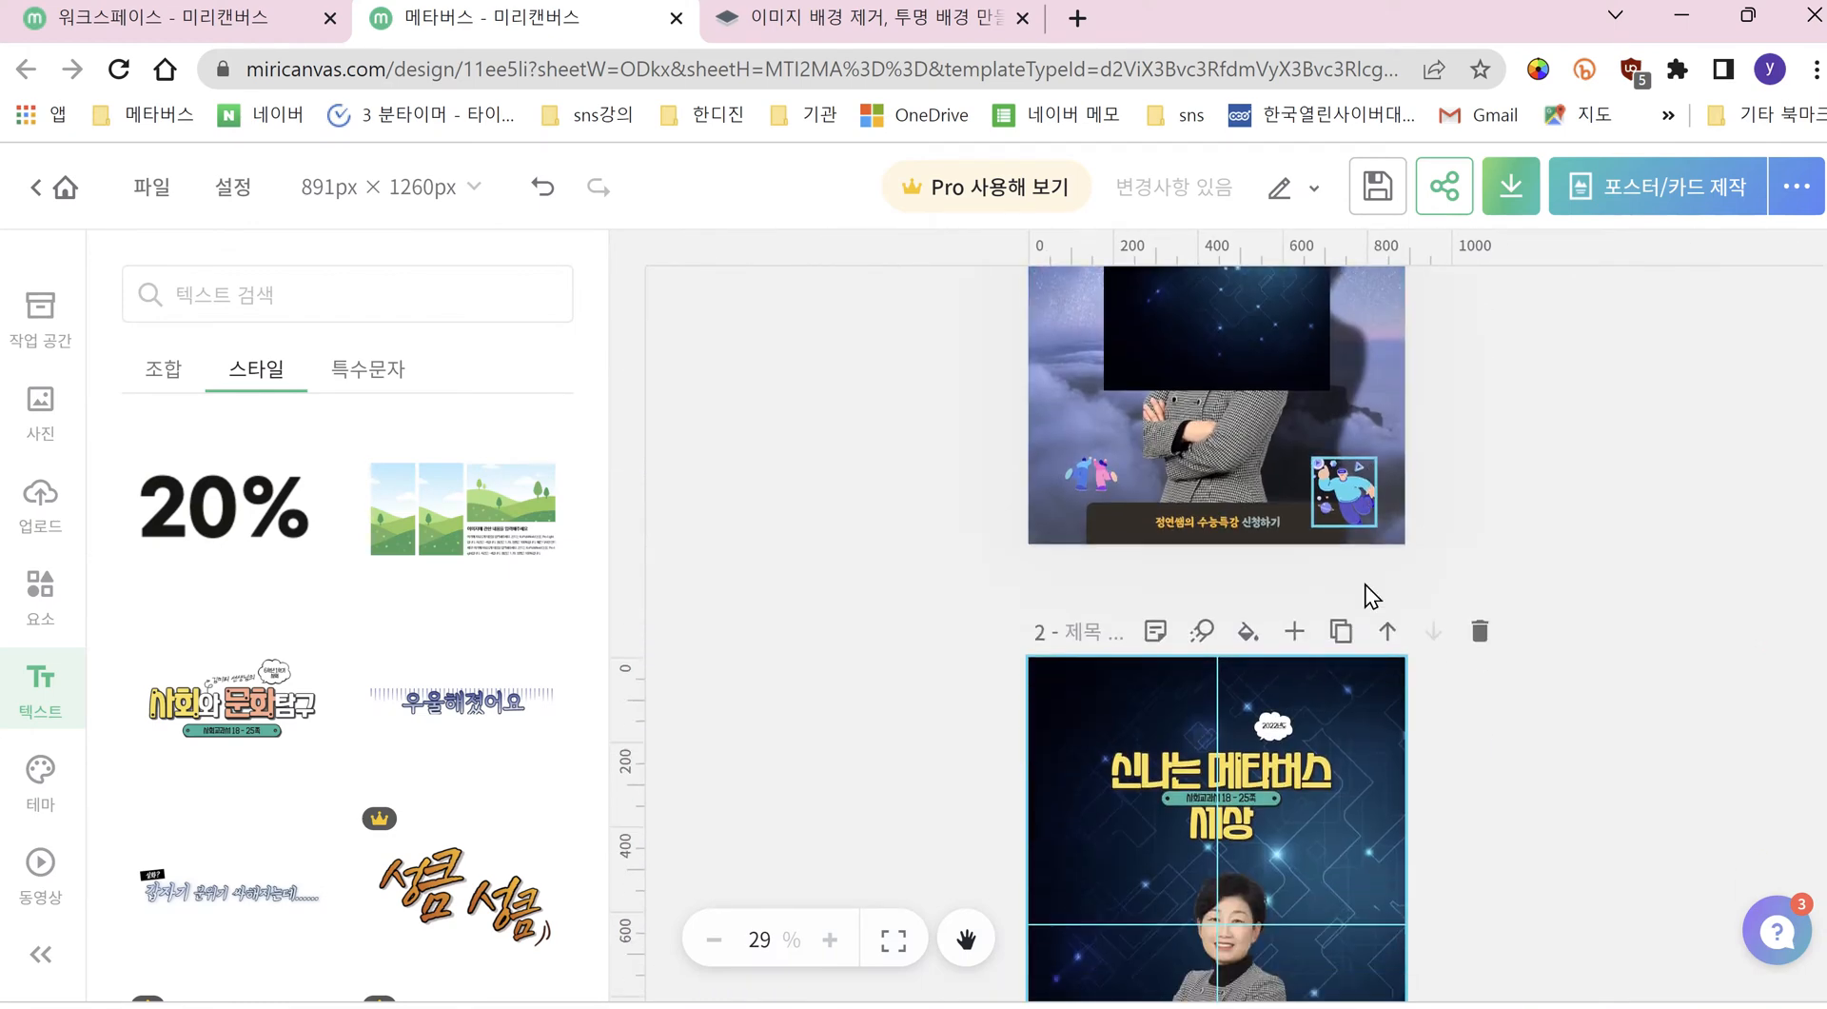
scroll(1351, 571, "down", 2)
scroll(1303, 513, "up", 3)
left_click(1275, 466)
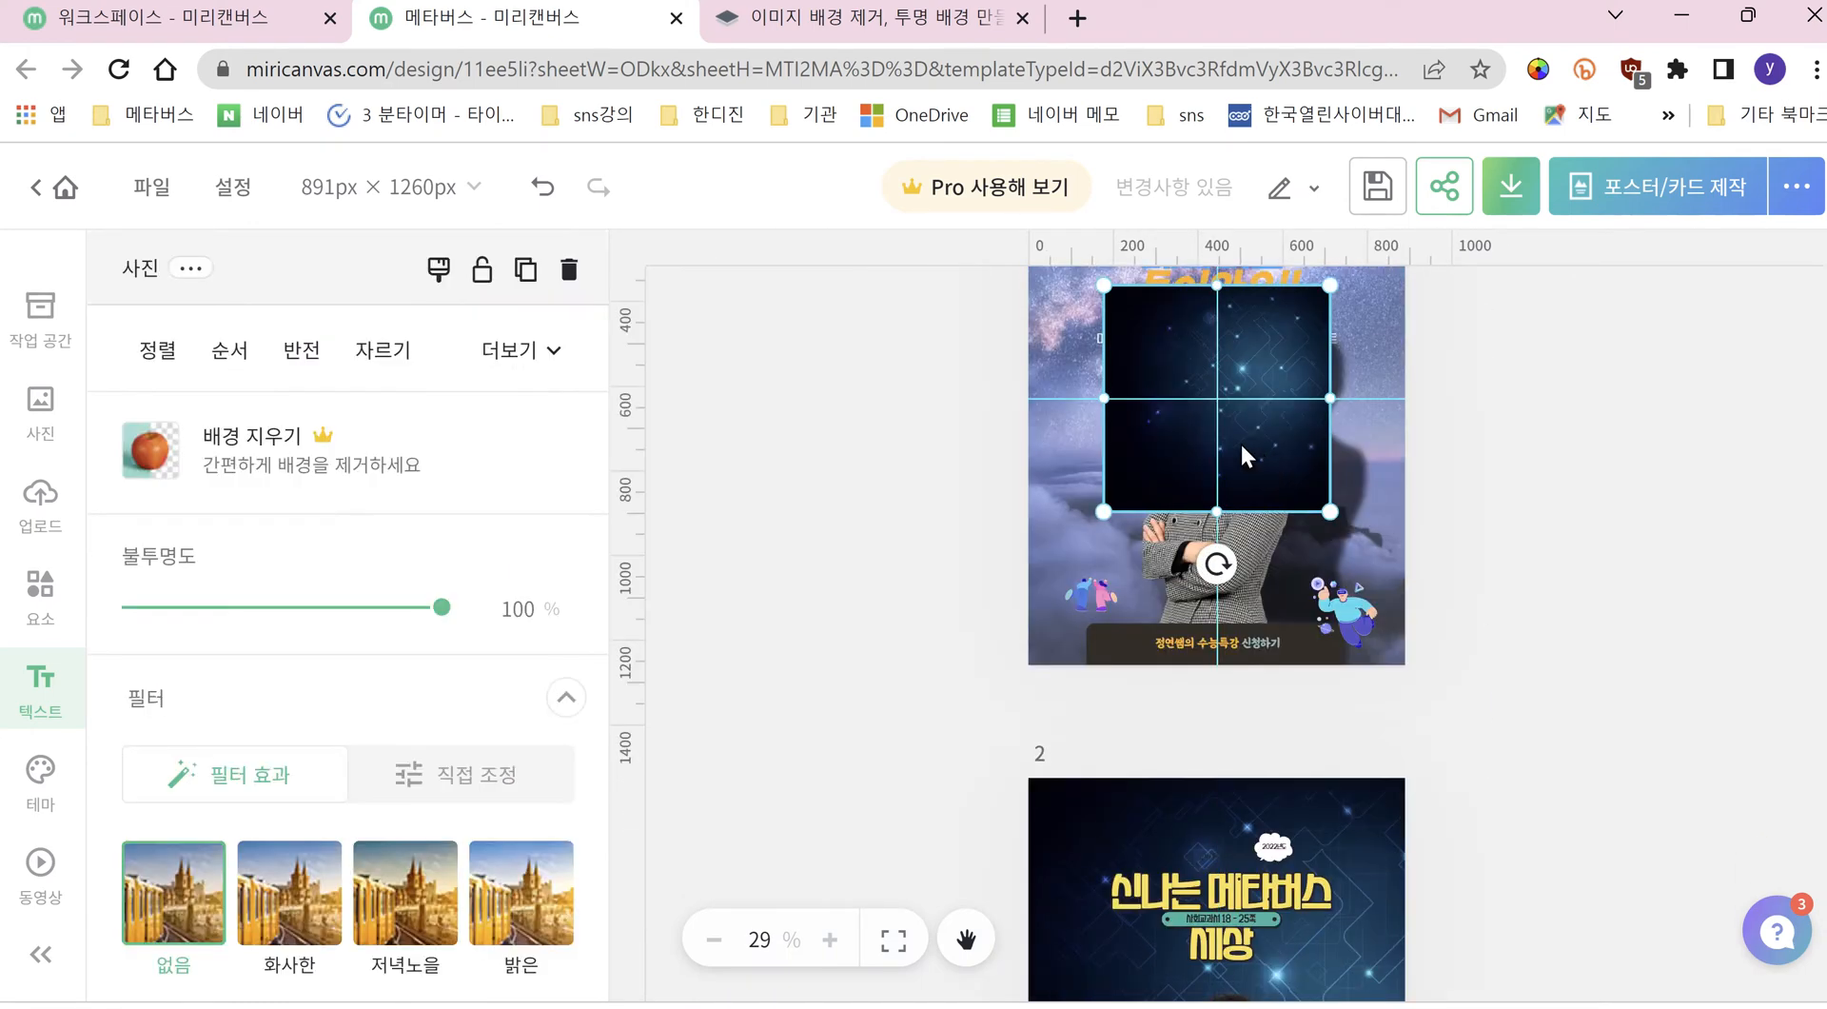
left_click(569, 269)
Step: Move the styled title group on page 2 slightly up and left, and ungroup it into separate elements
scroll(1209, 670, "down", 5)
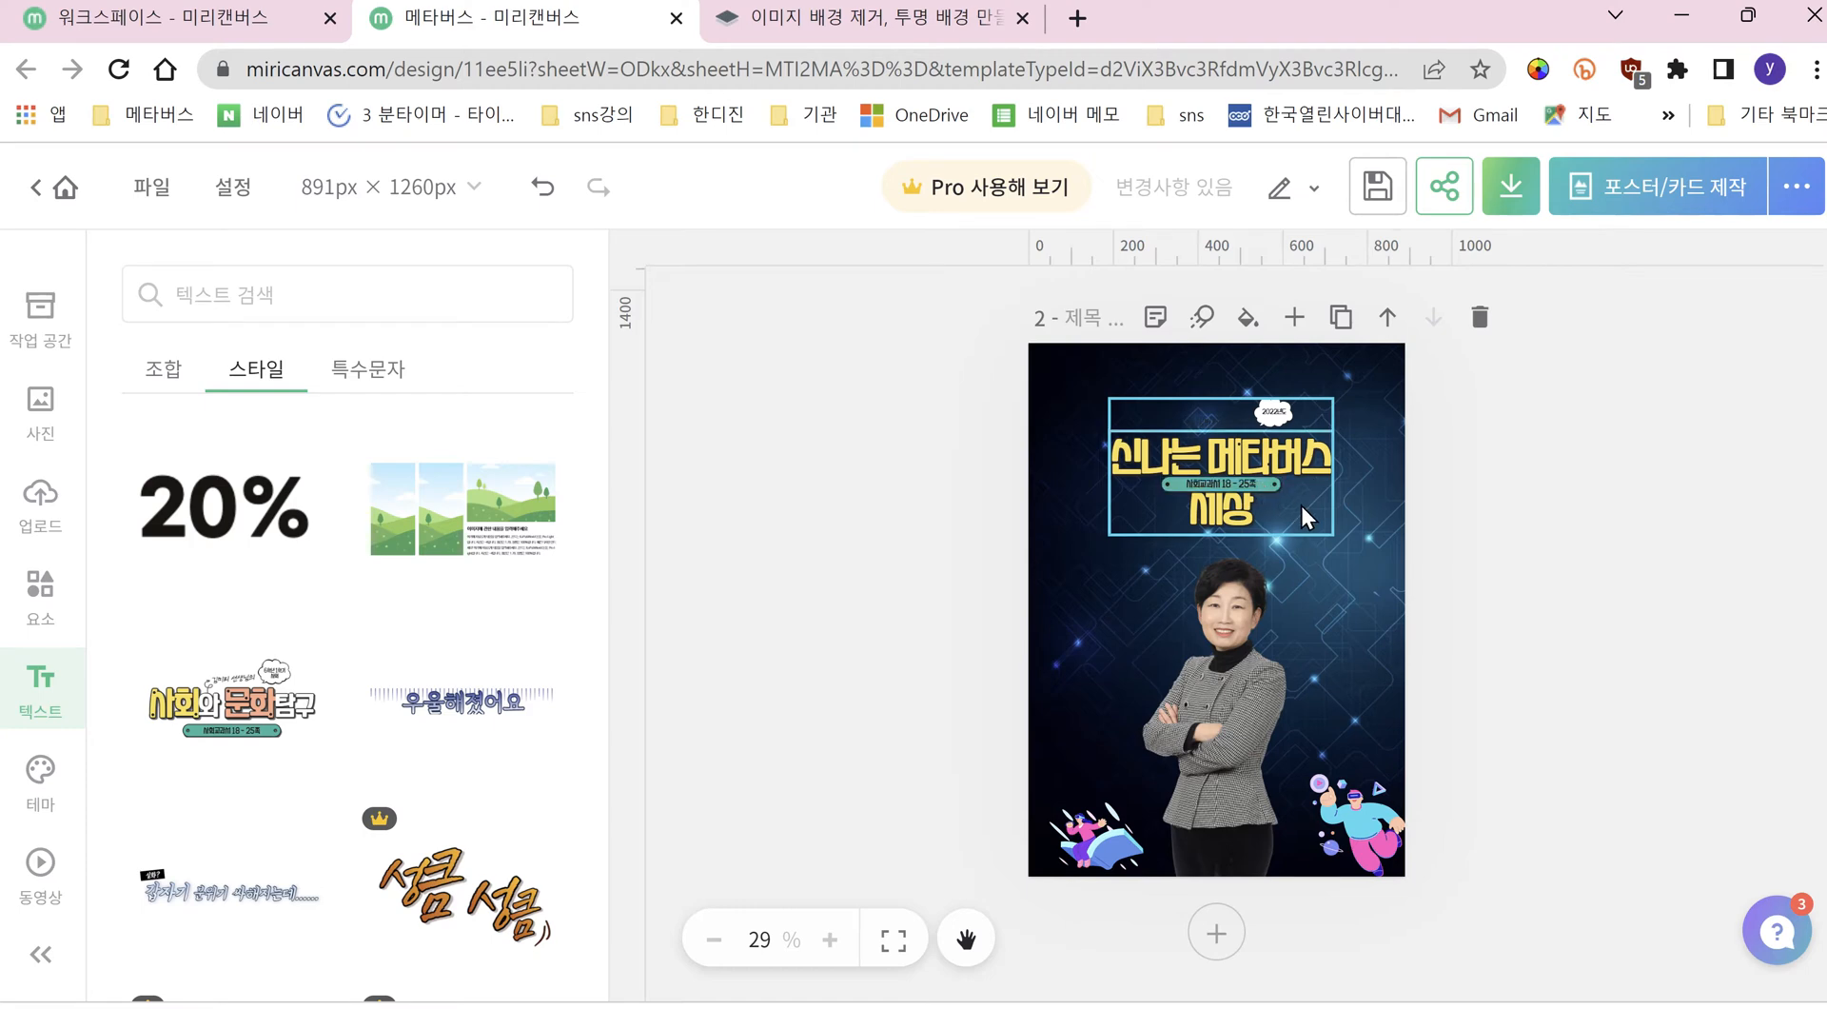
mouse_move(1302, 513)
left_mouse_down()
mouse_move(1285, 505)
mouse_move(1296, 472)
mouse_move(1292, 502)
left_mouse_up()
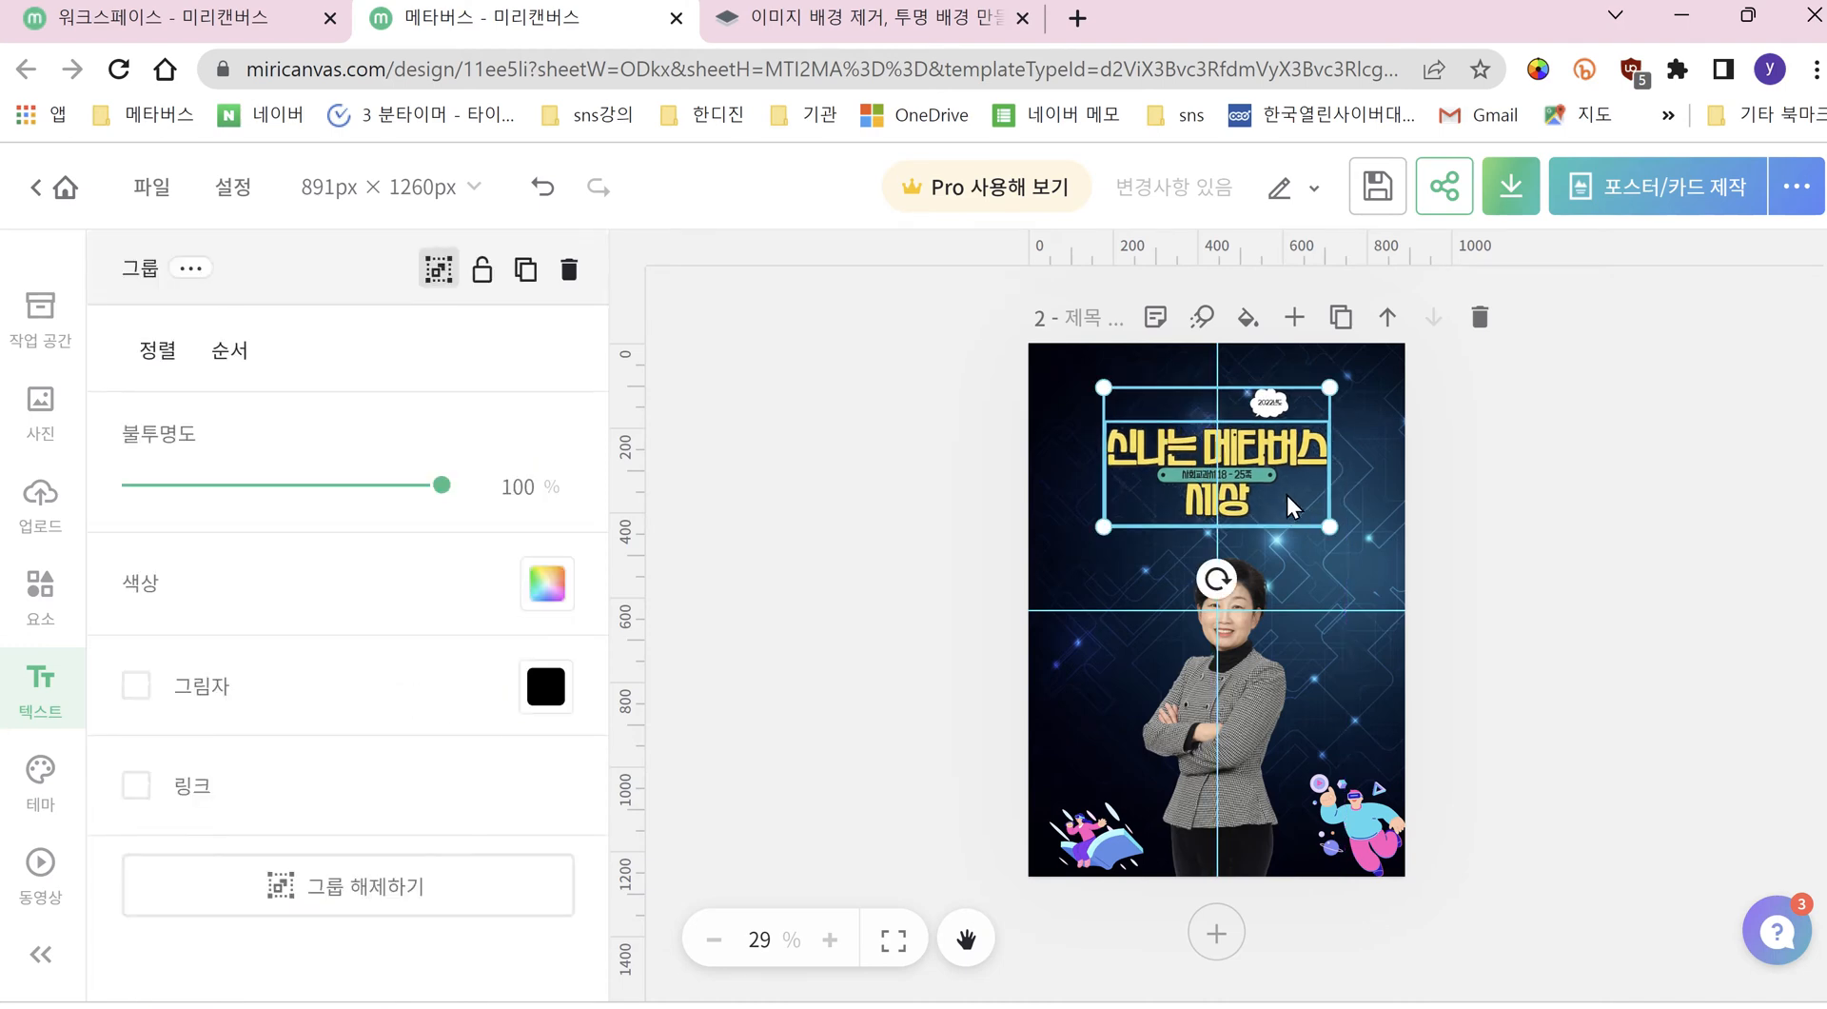
left_click(1286, 494)
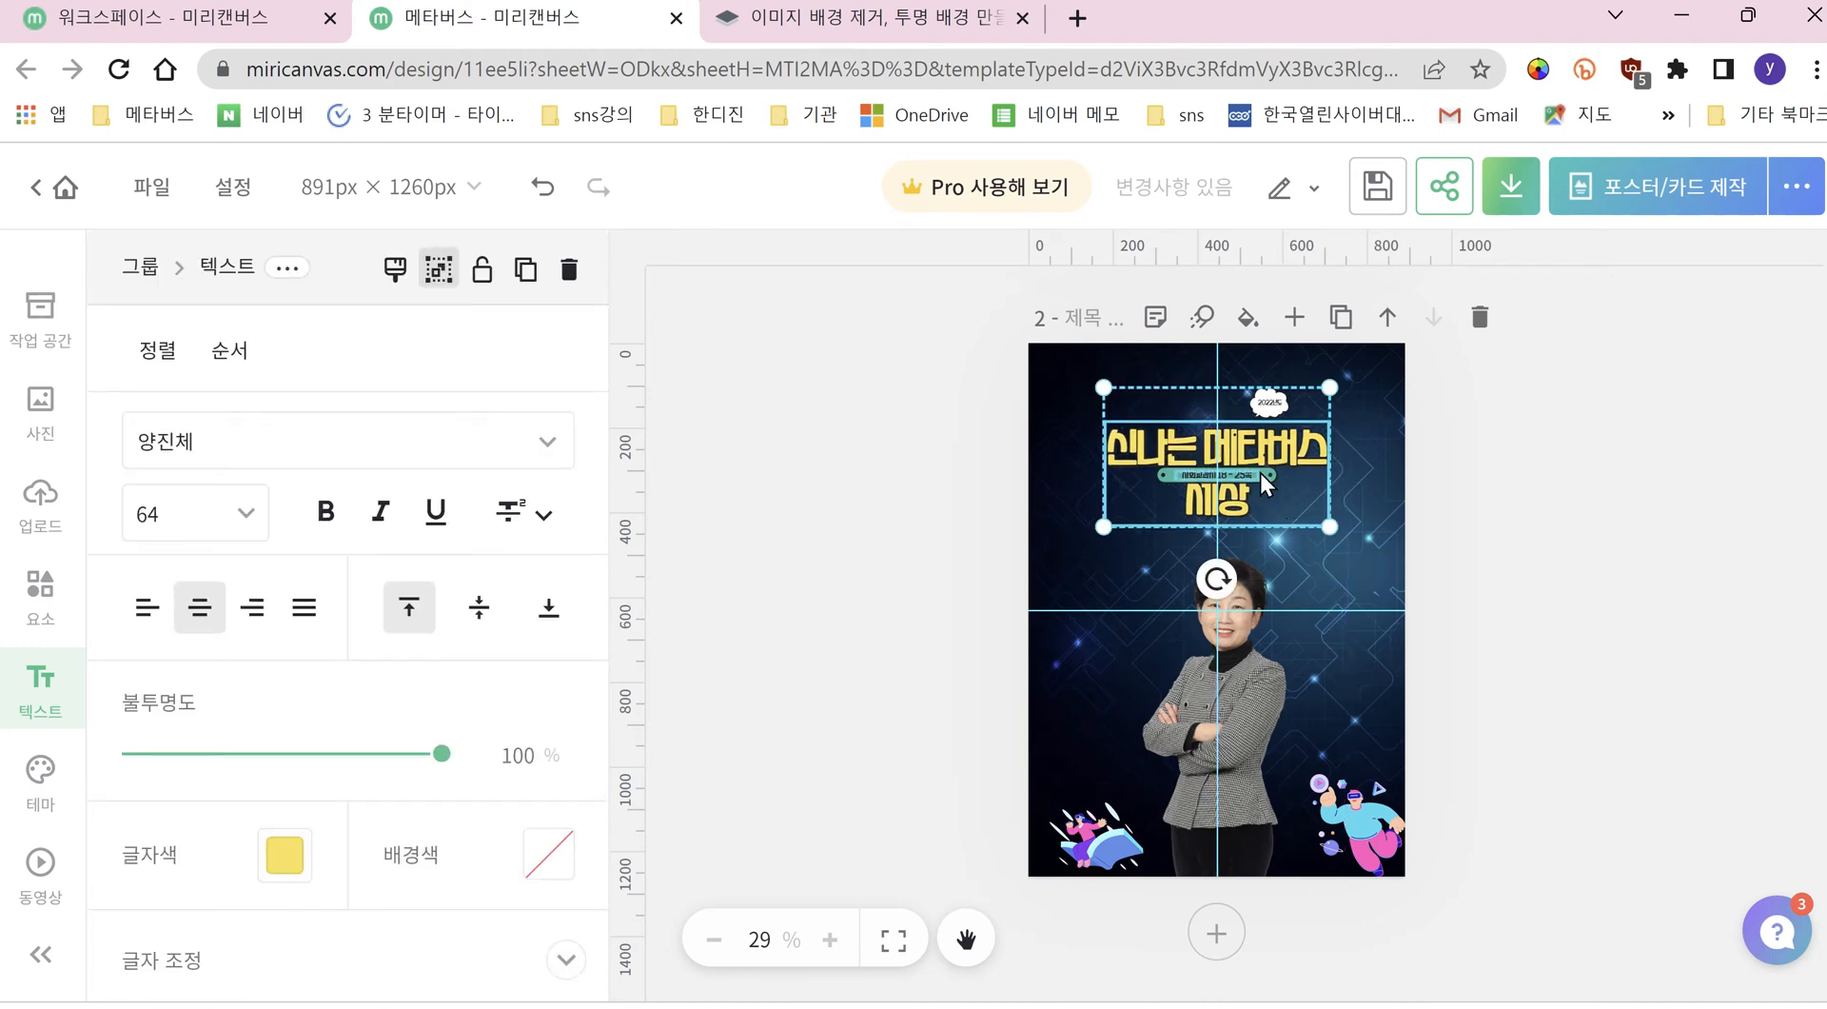
left_click(1260, 472)
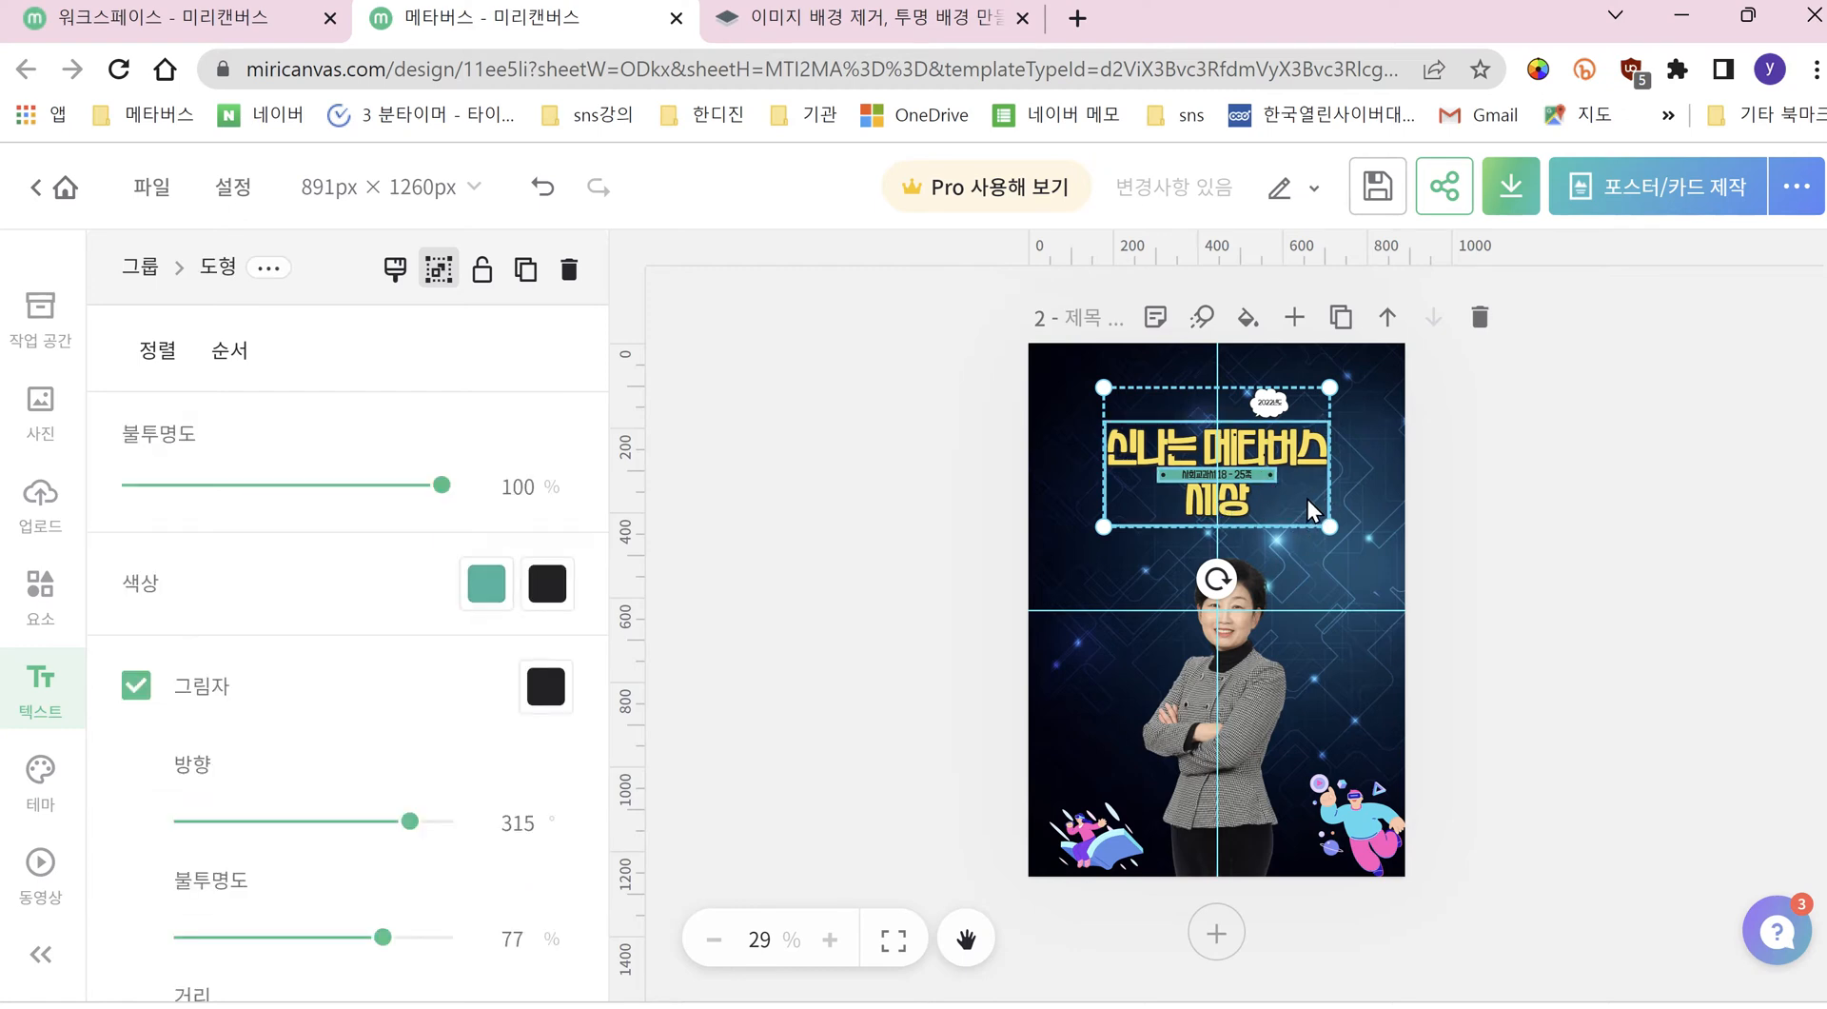
left_click(1302, 498)
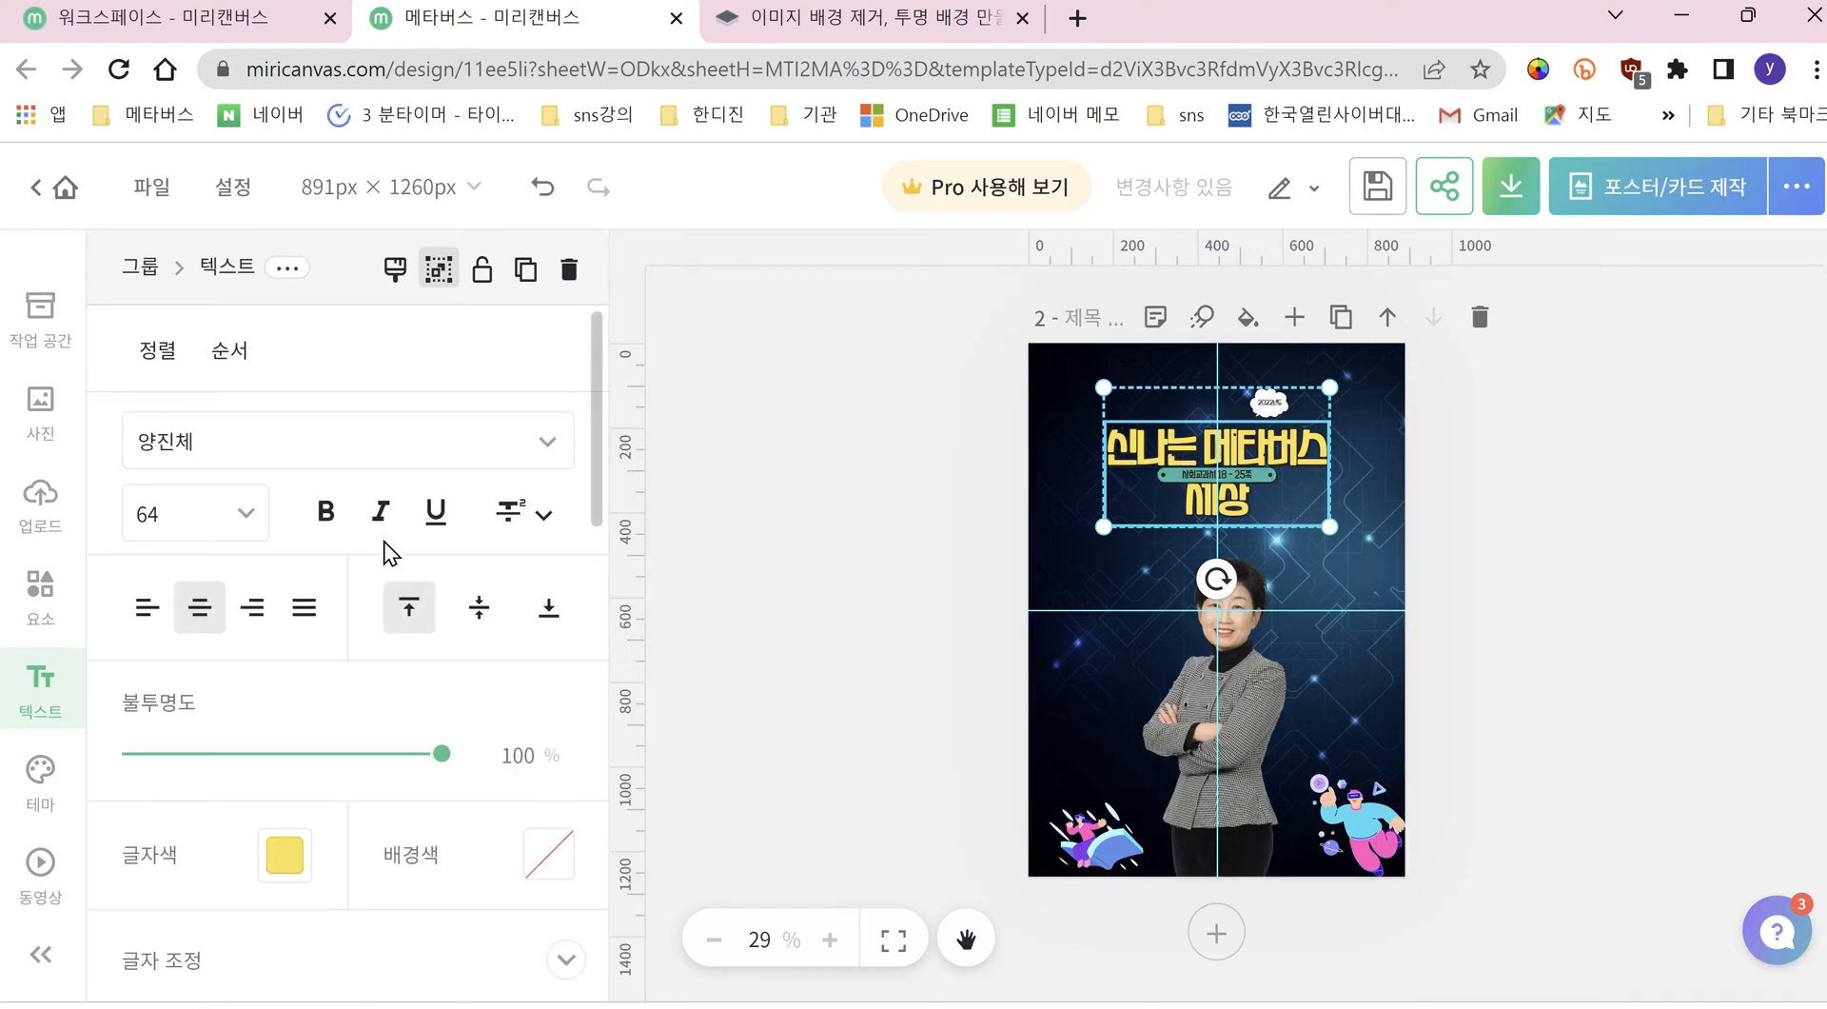
scroll(384, 542, "down", 10)
scroll(385, 532, "up", 3)
scroll(387, 525, "down", 3)
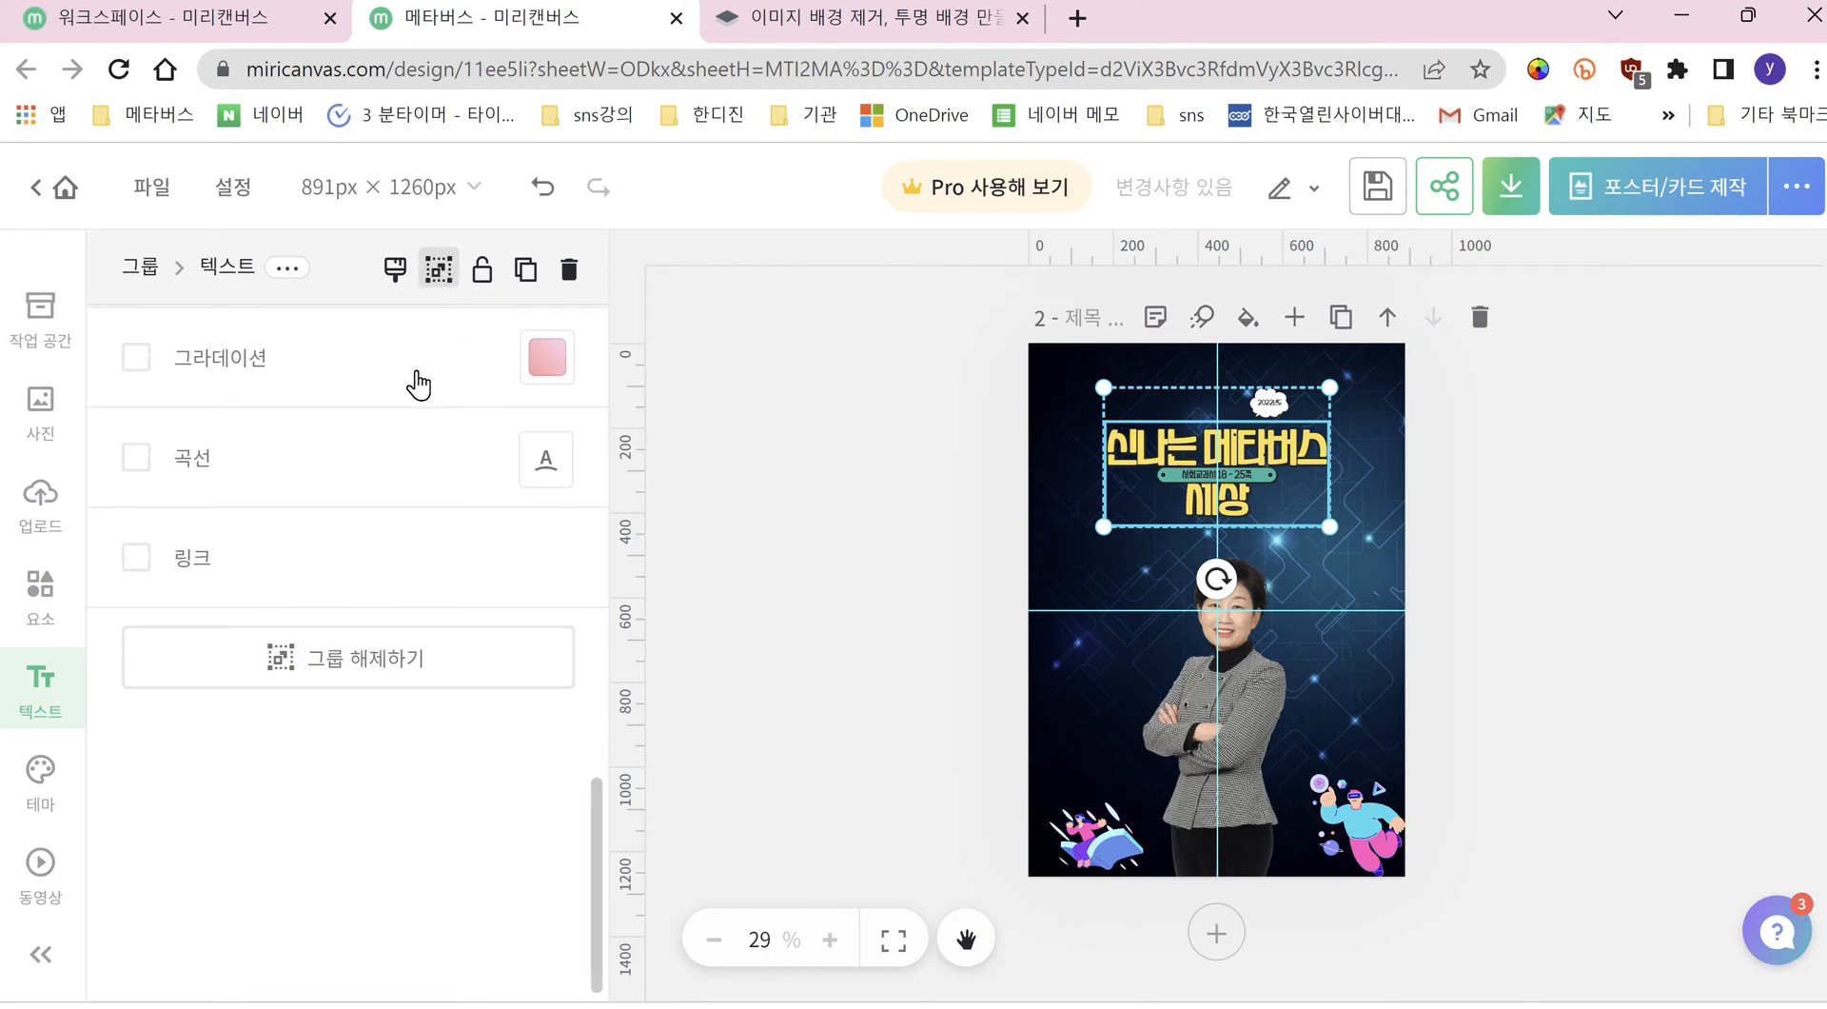
left_click(438, 270)
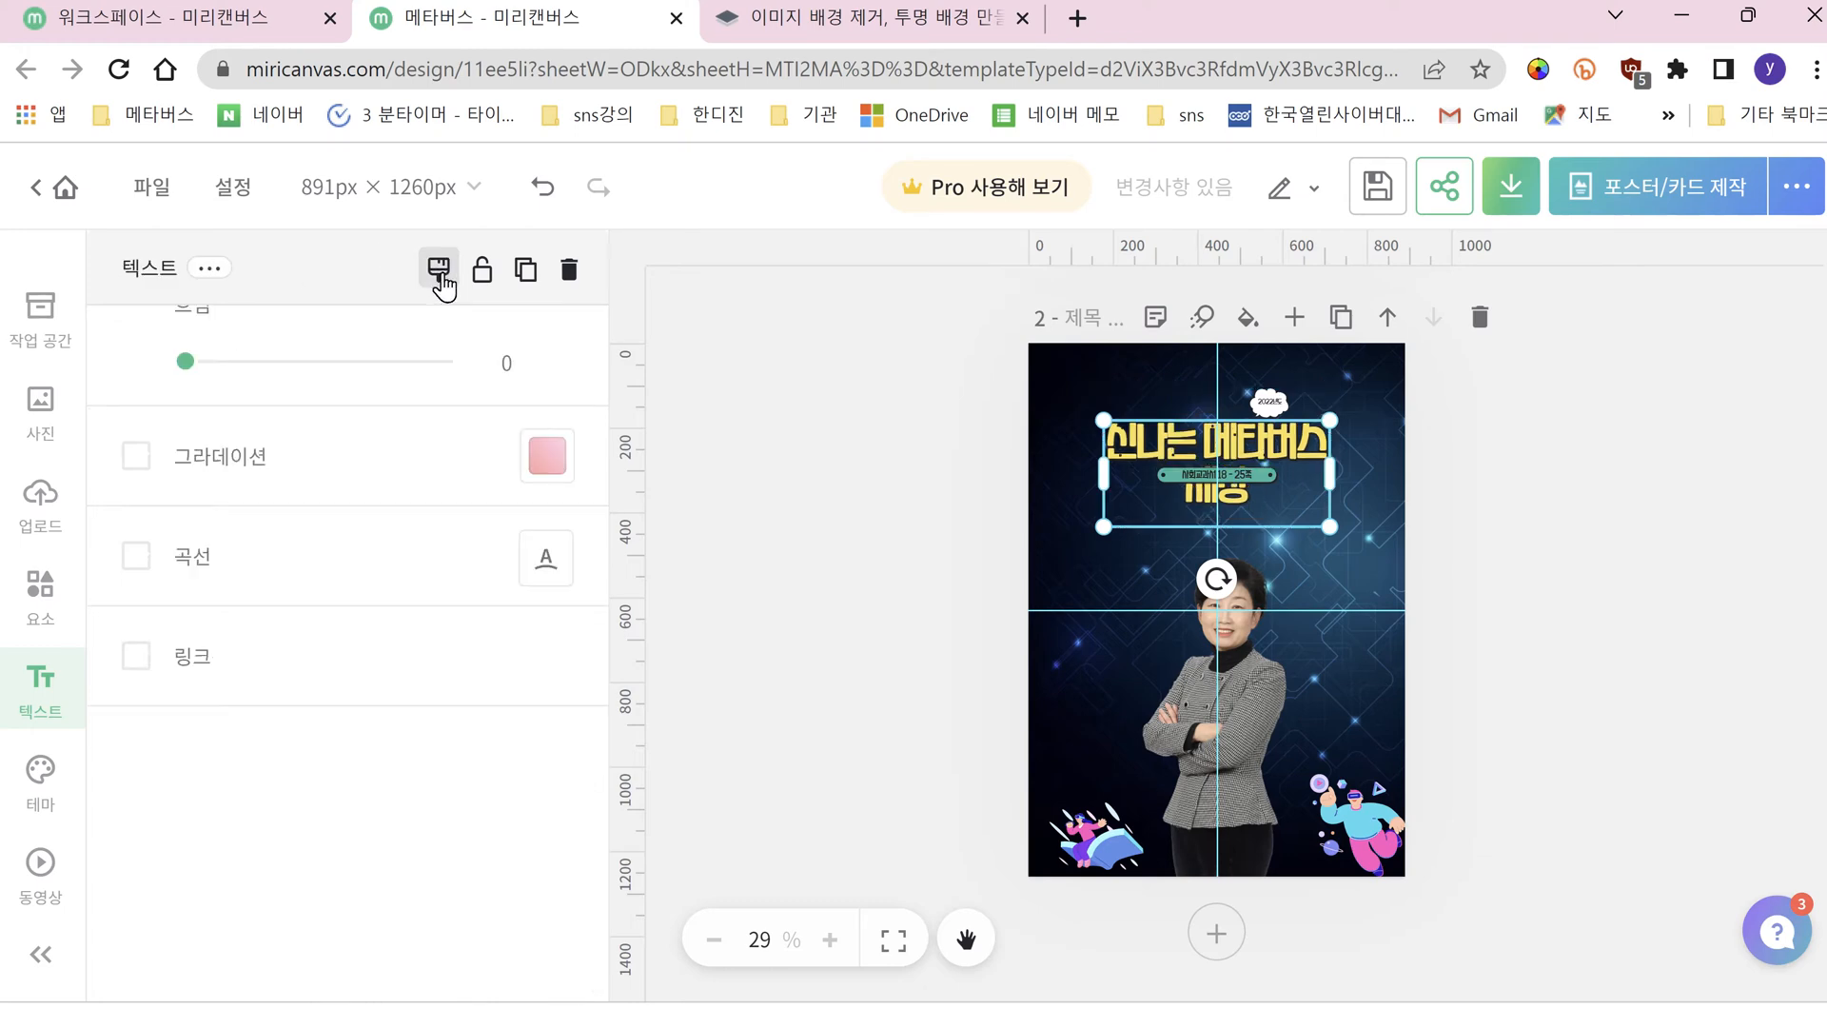
Step: Shift the title slightly left and pull the small caption and green bar out beside it, undoing the cloud bubble's move
left_click_drag(1140, 512, 1106, 513)
left_click_drag(1241, 477, 1367, 523)
left_click_drag(1228, 479, 1367, 488)
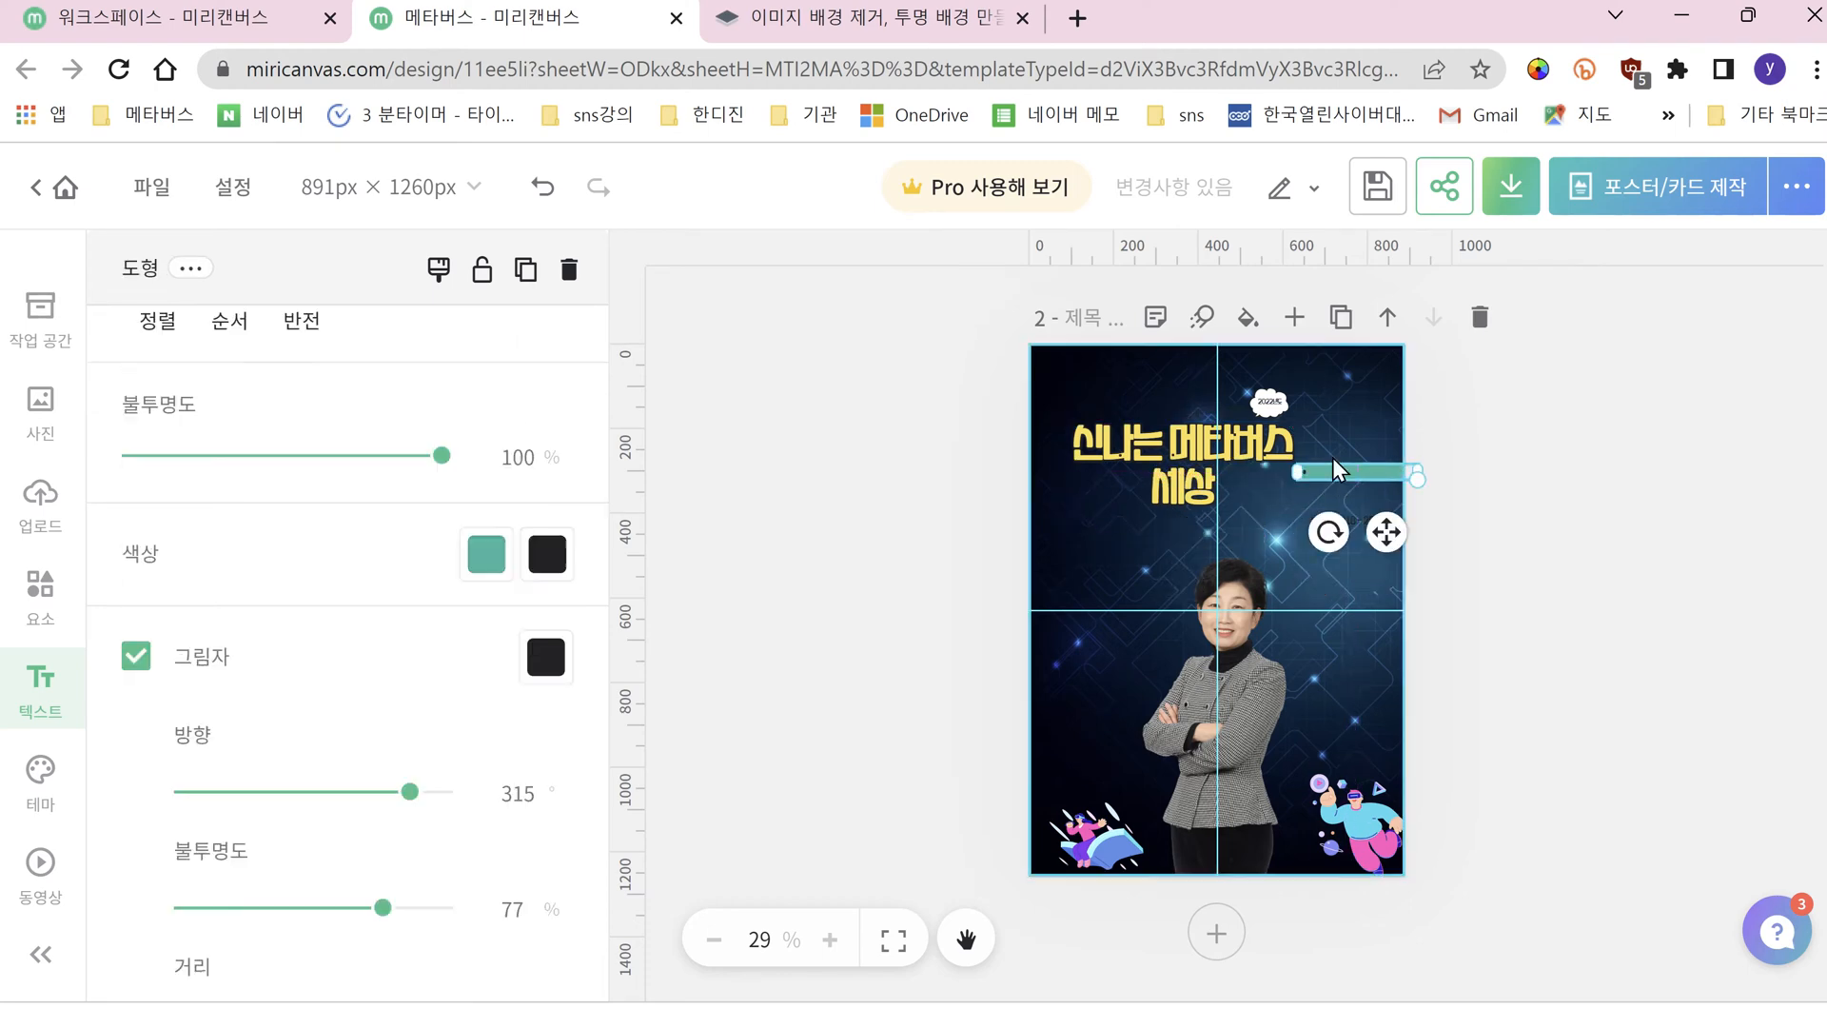
left_click_drag(1275, 414, 1285, 393)
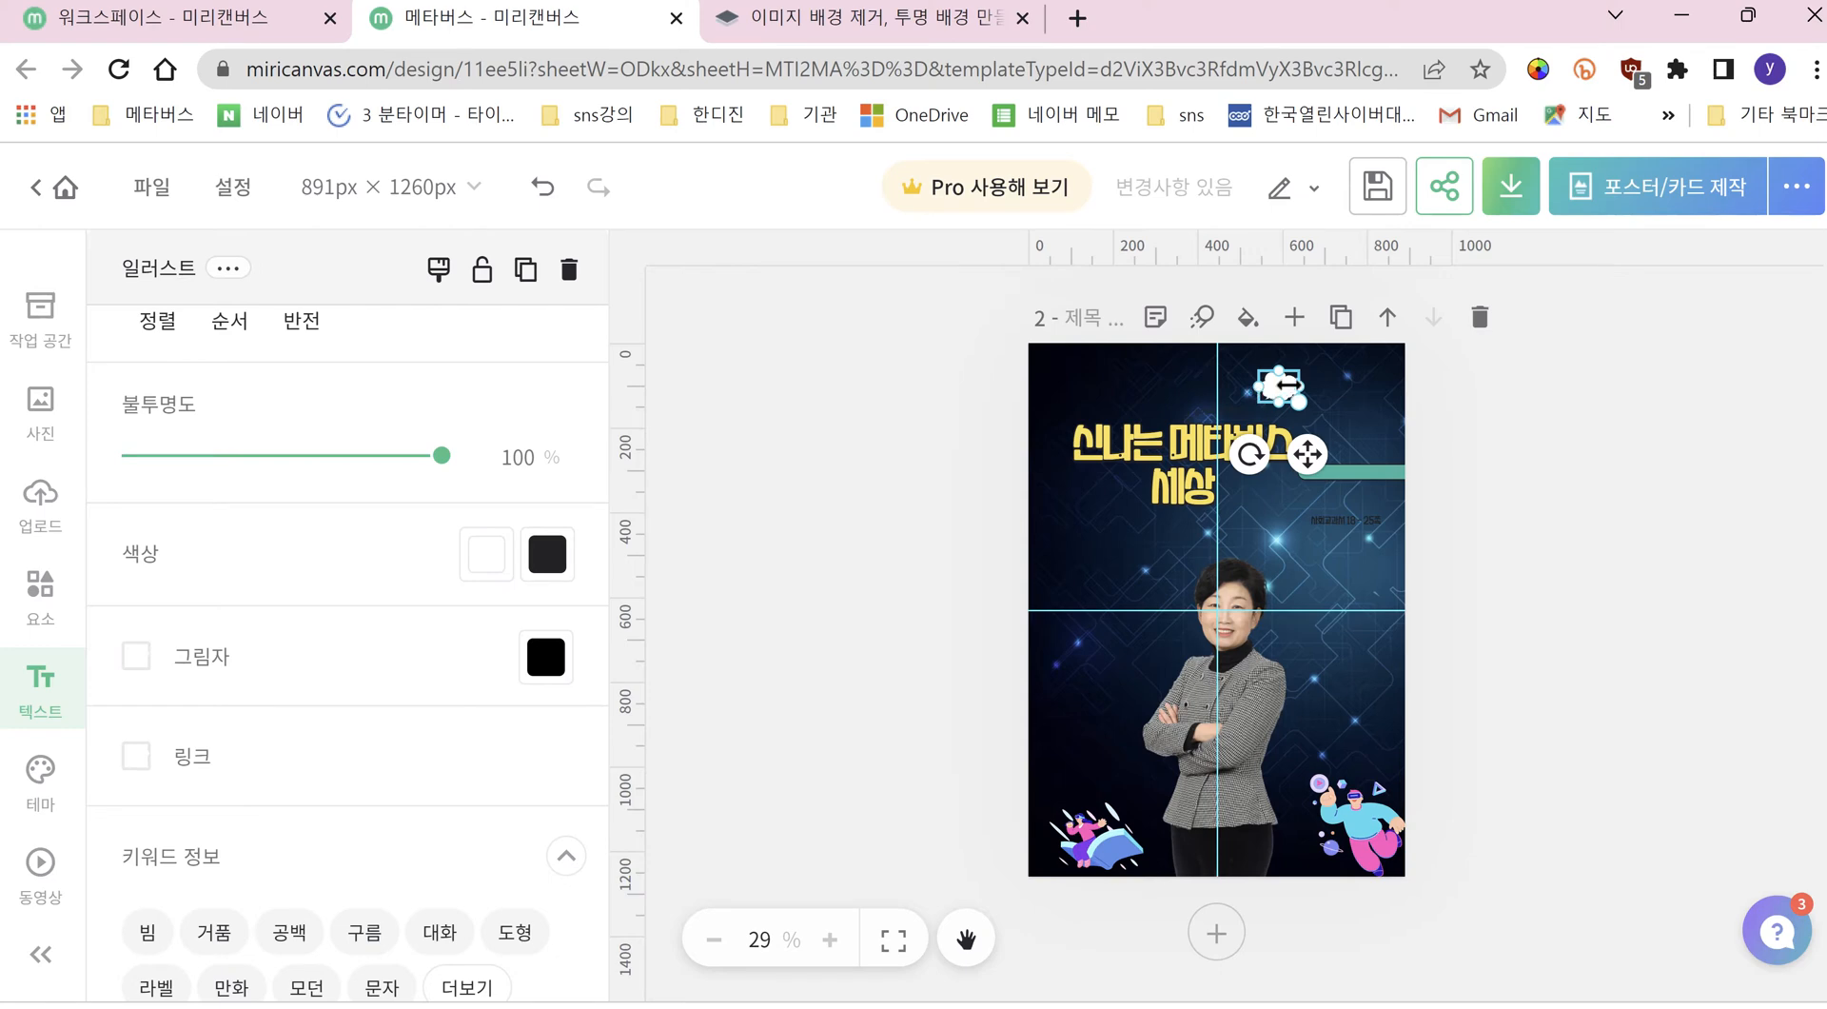
left_click(543, 186)
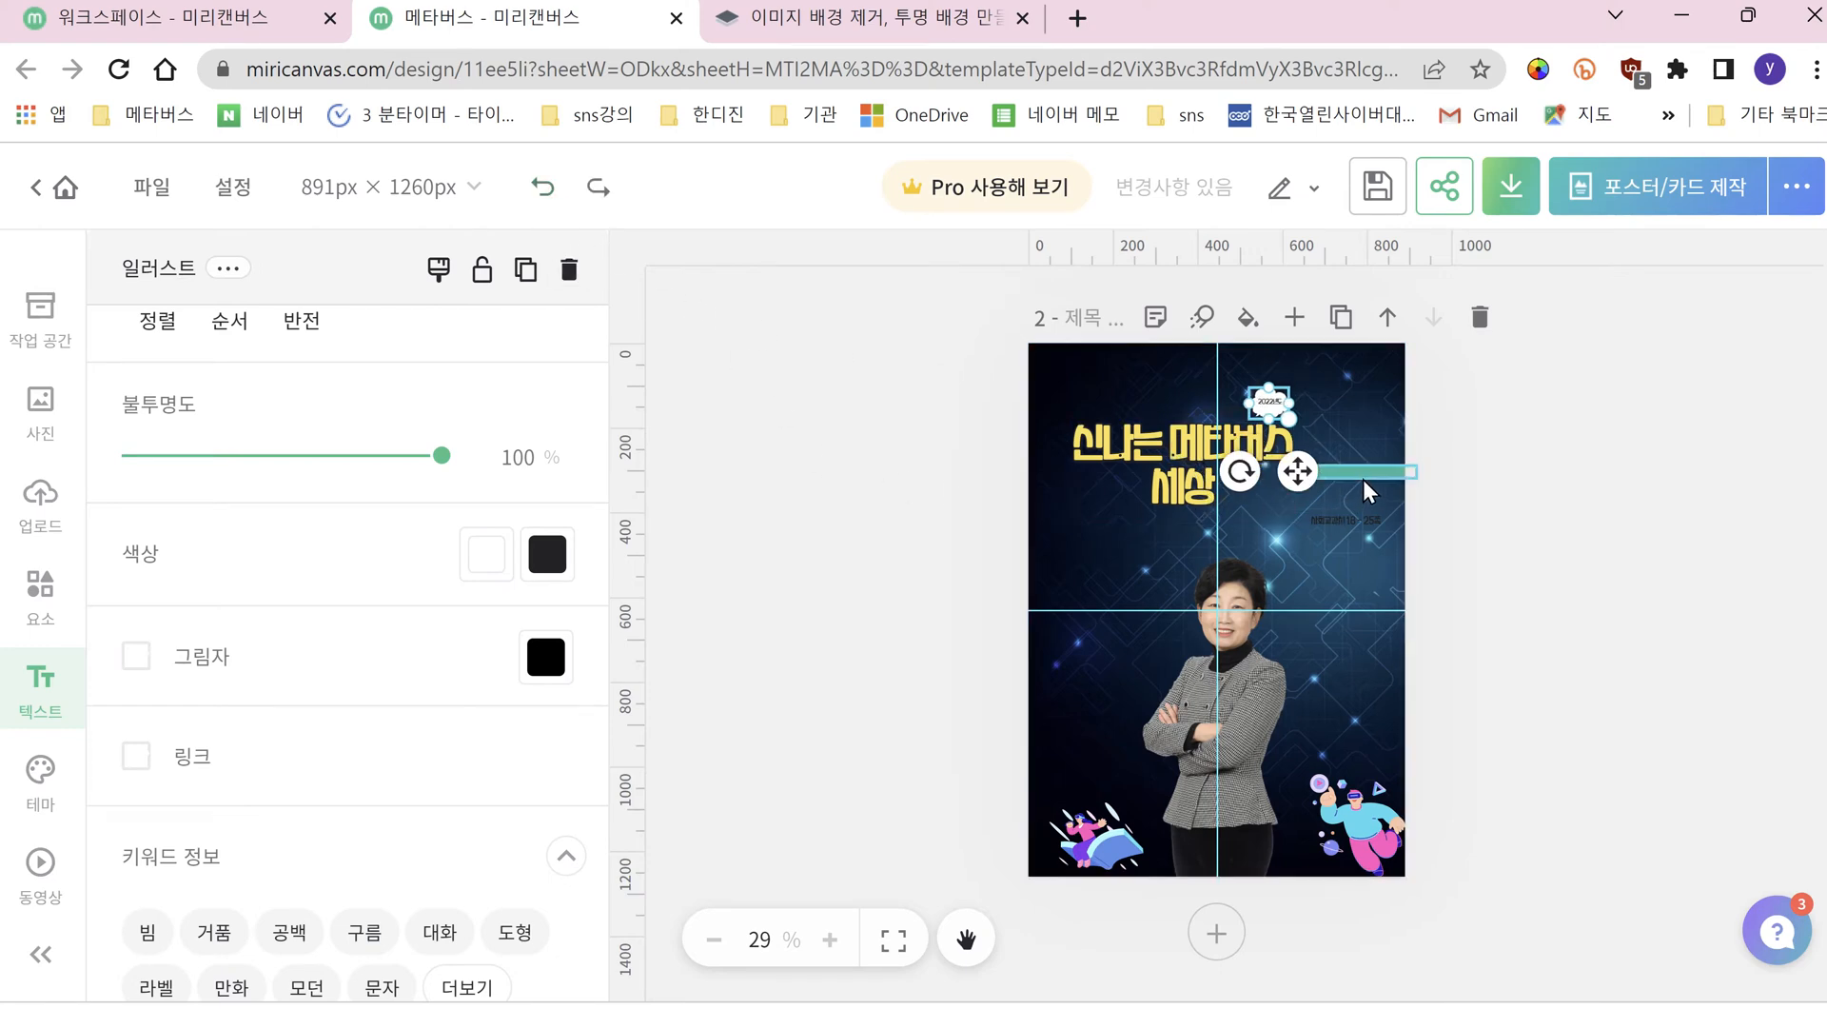
Step: Delete the green bar and the small black caption beside the title
left_click_drag(1365, 476, 1339, 522)
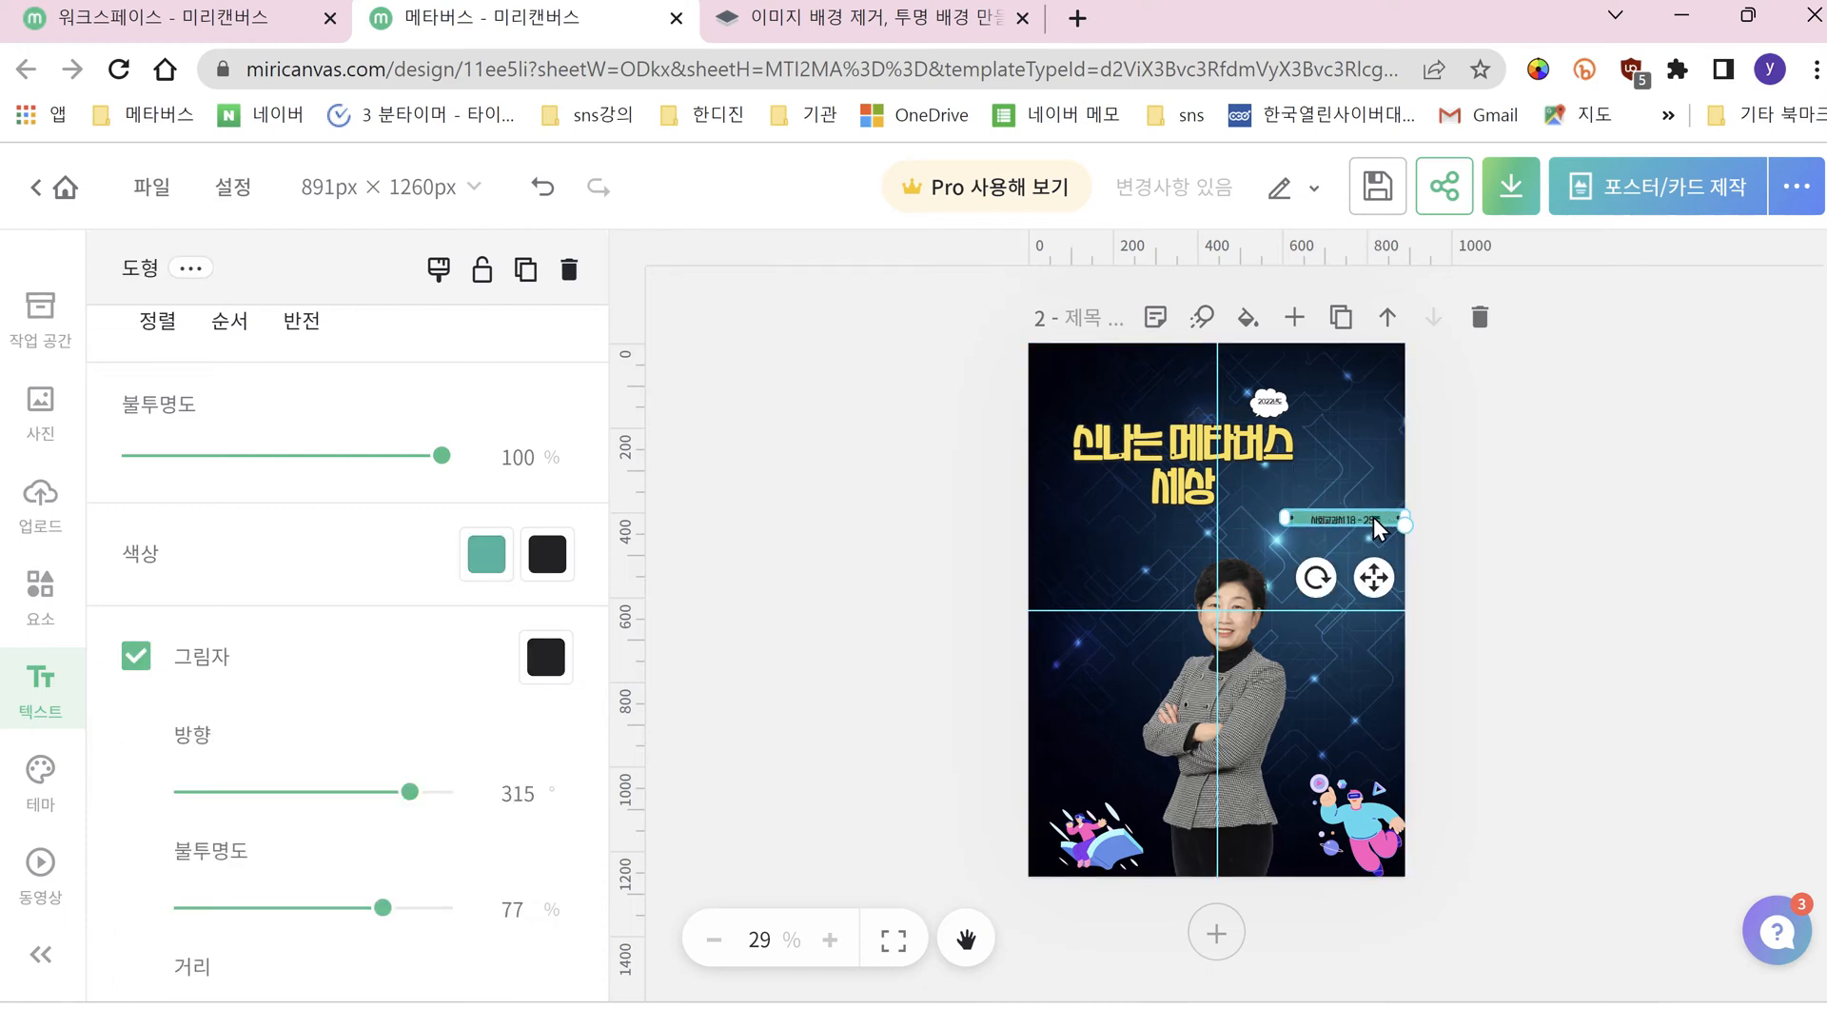
left_click(569, 269)
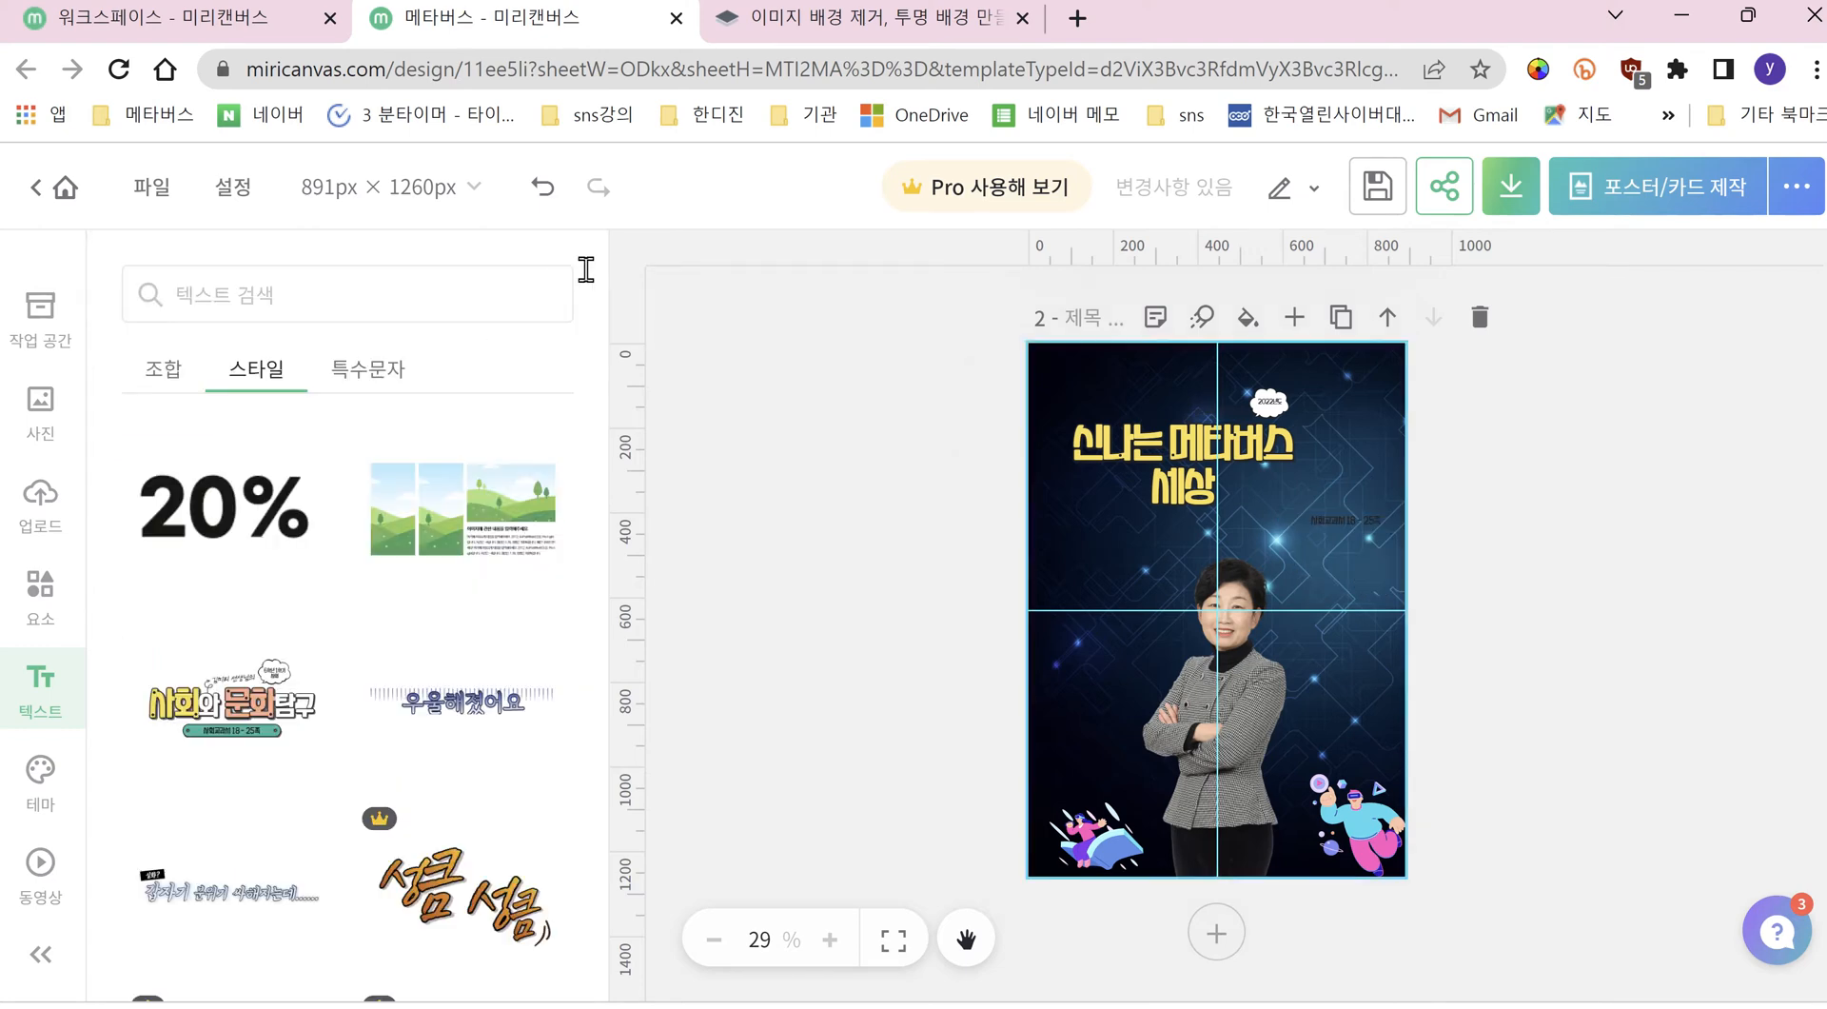
left_click(1351, 520)
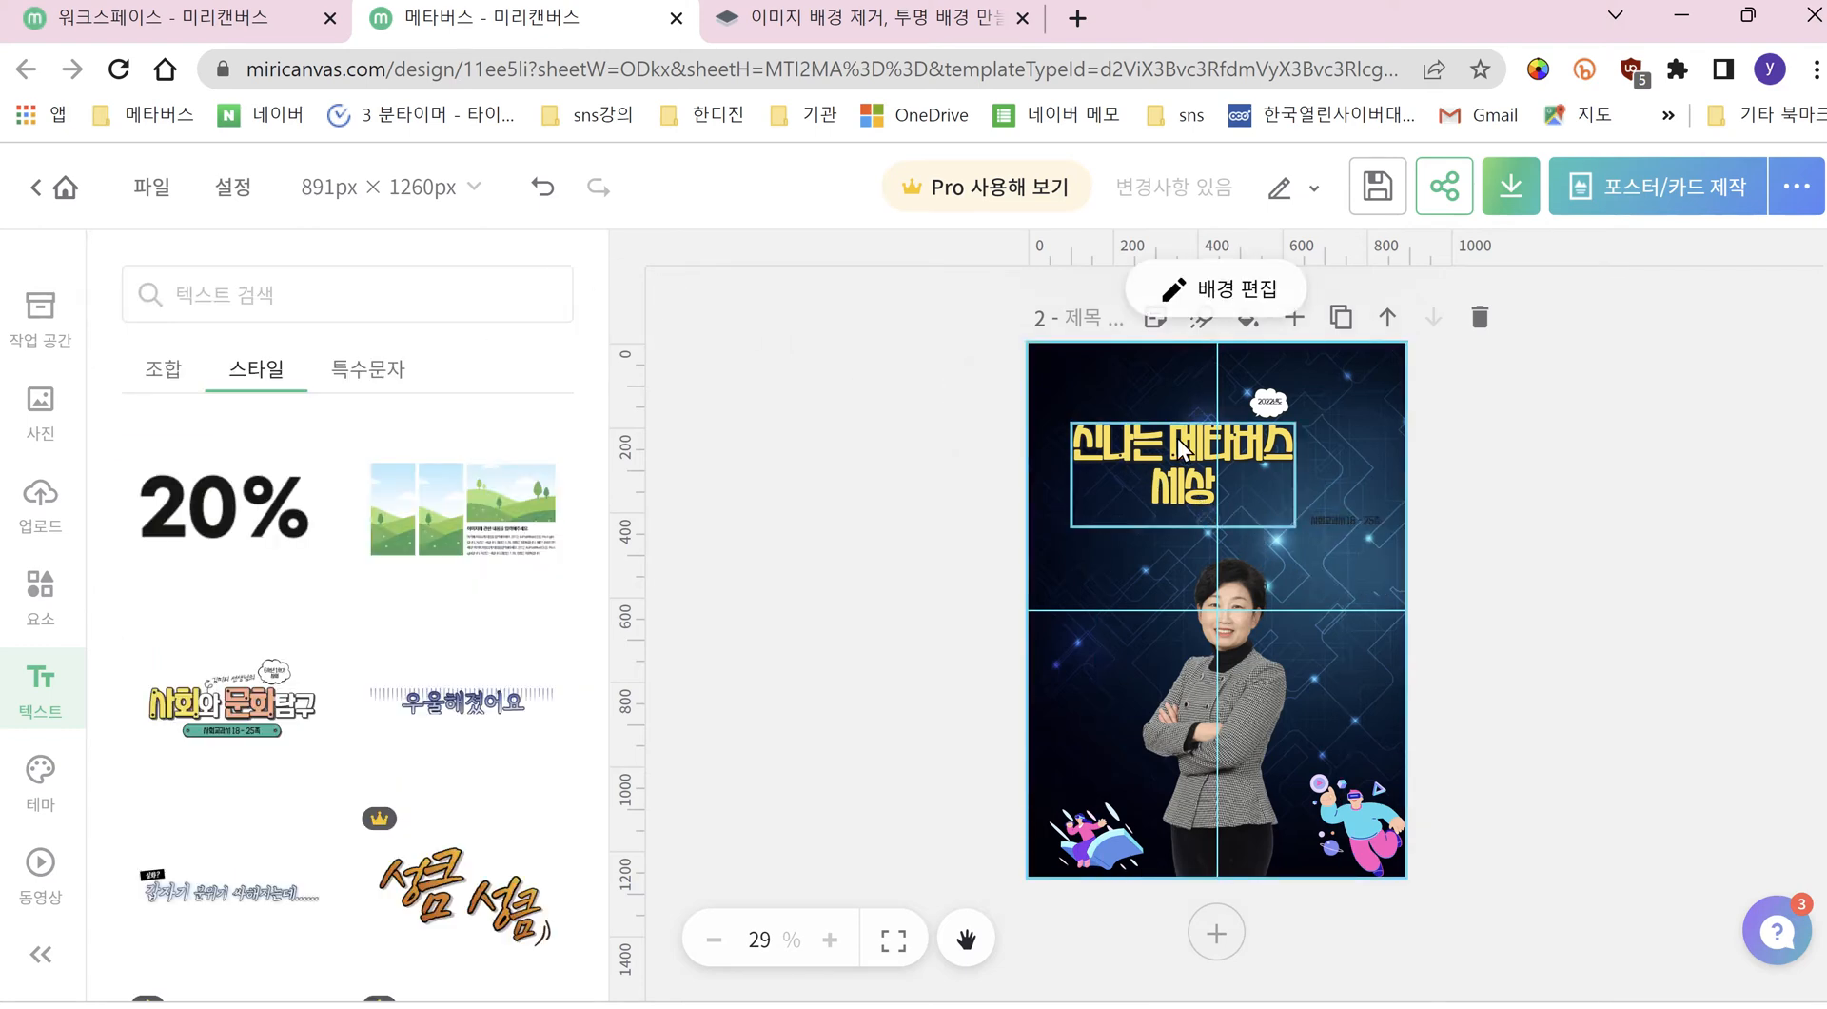
left_click(1356, 524)
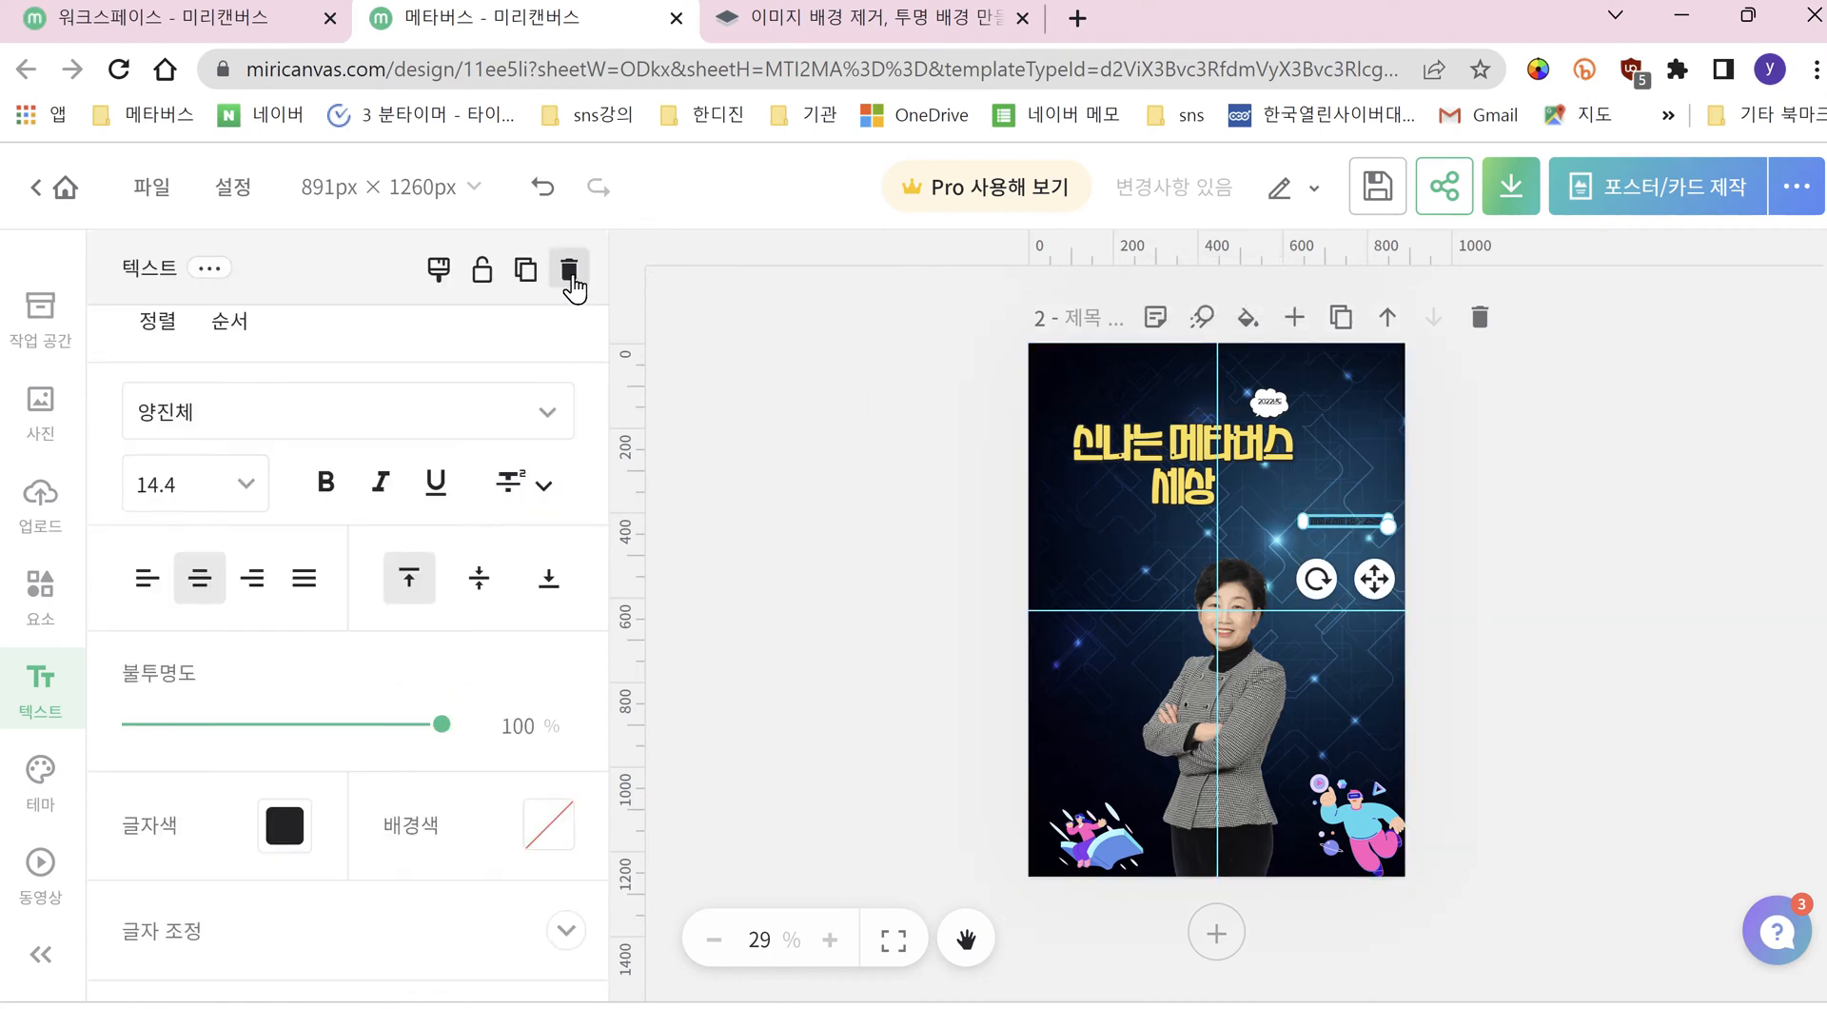
left_click(569, 271)
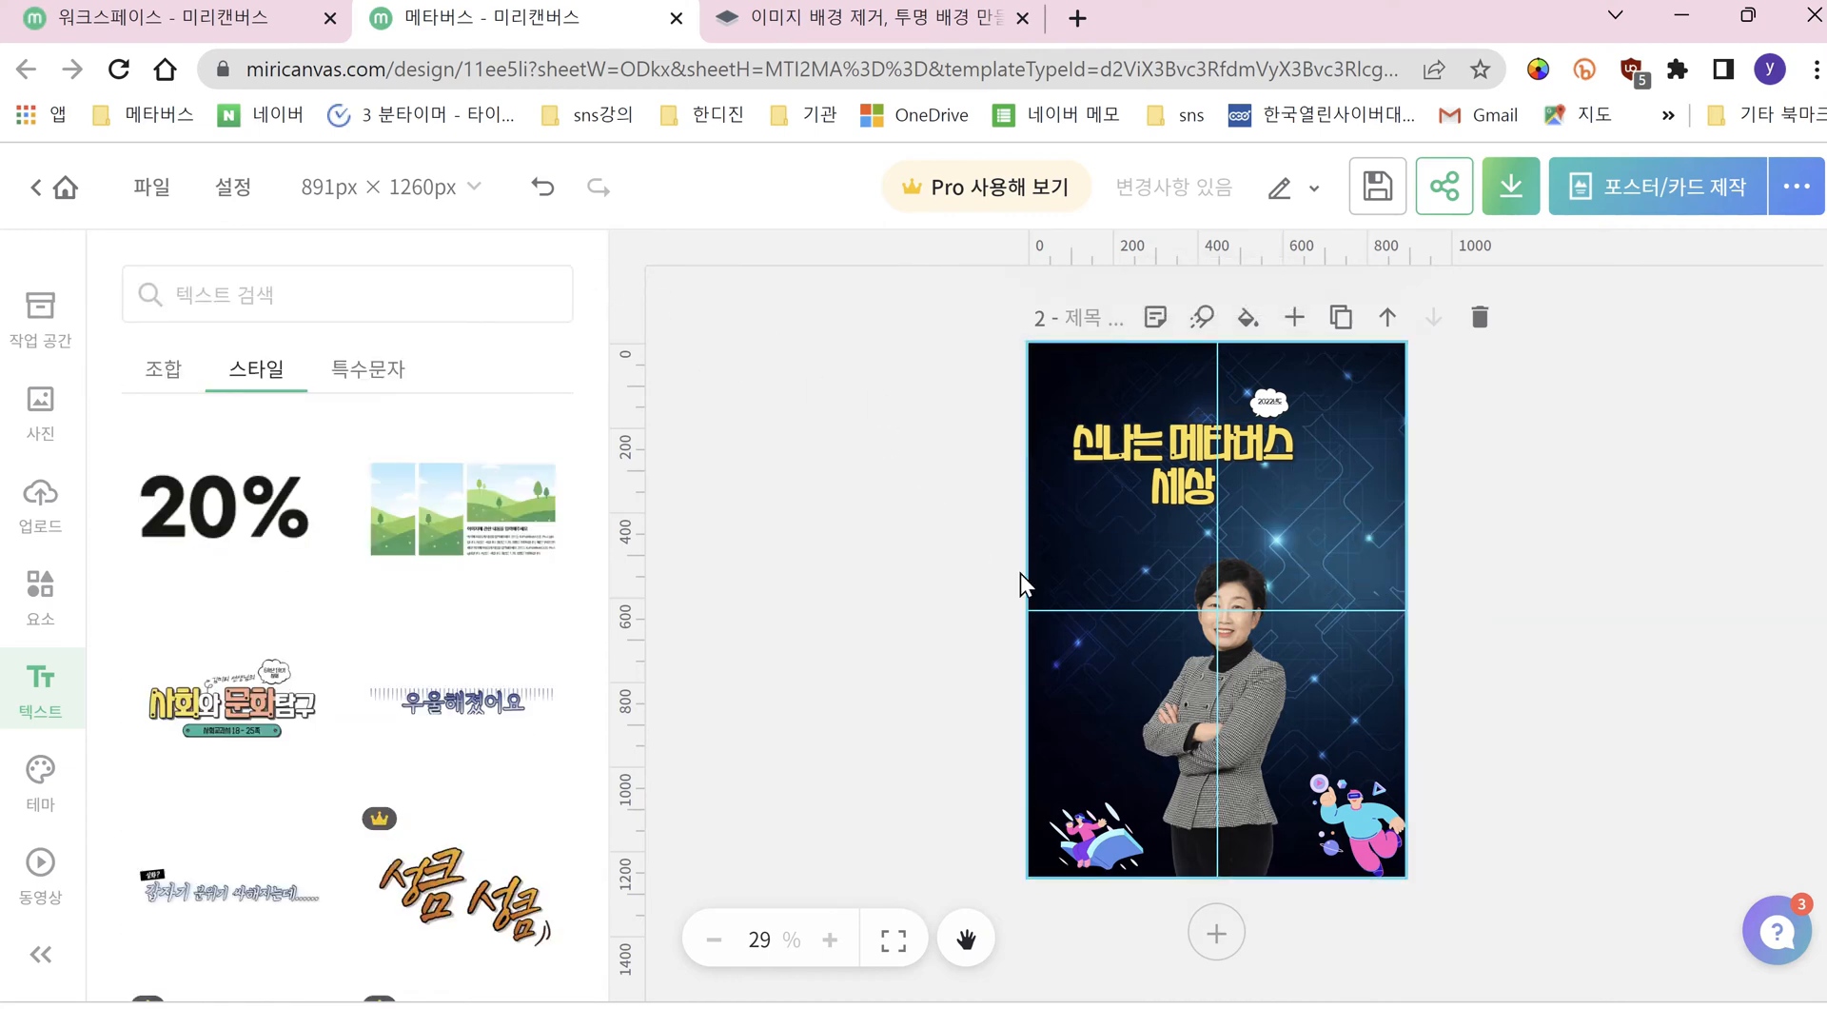
Step: Move the title back to the page's horizontal centre and break its line after "신나는", leaving "메타버스세상" on the second line
left_click(1205, 496)
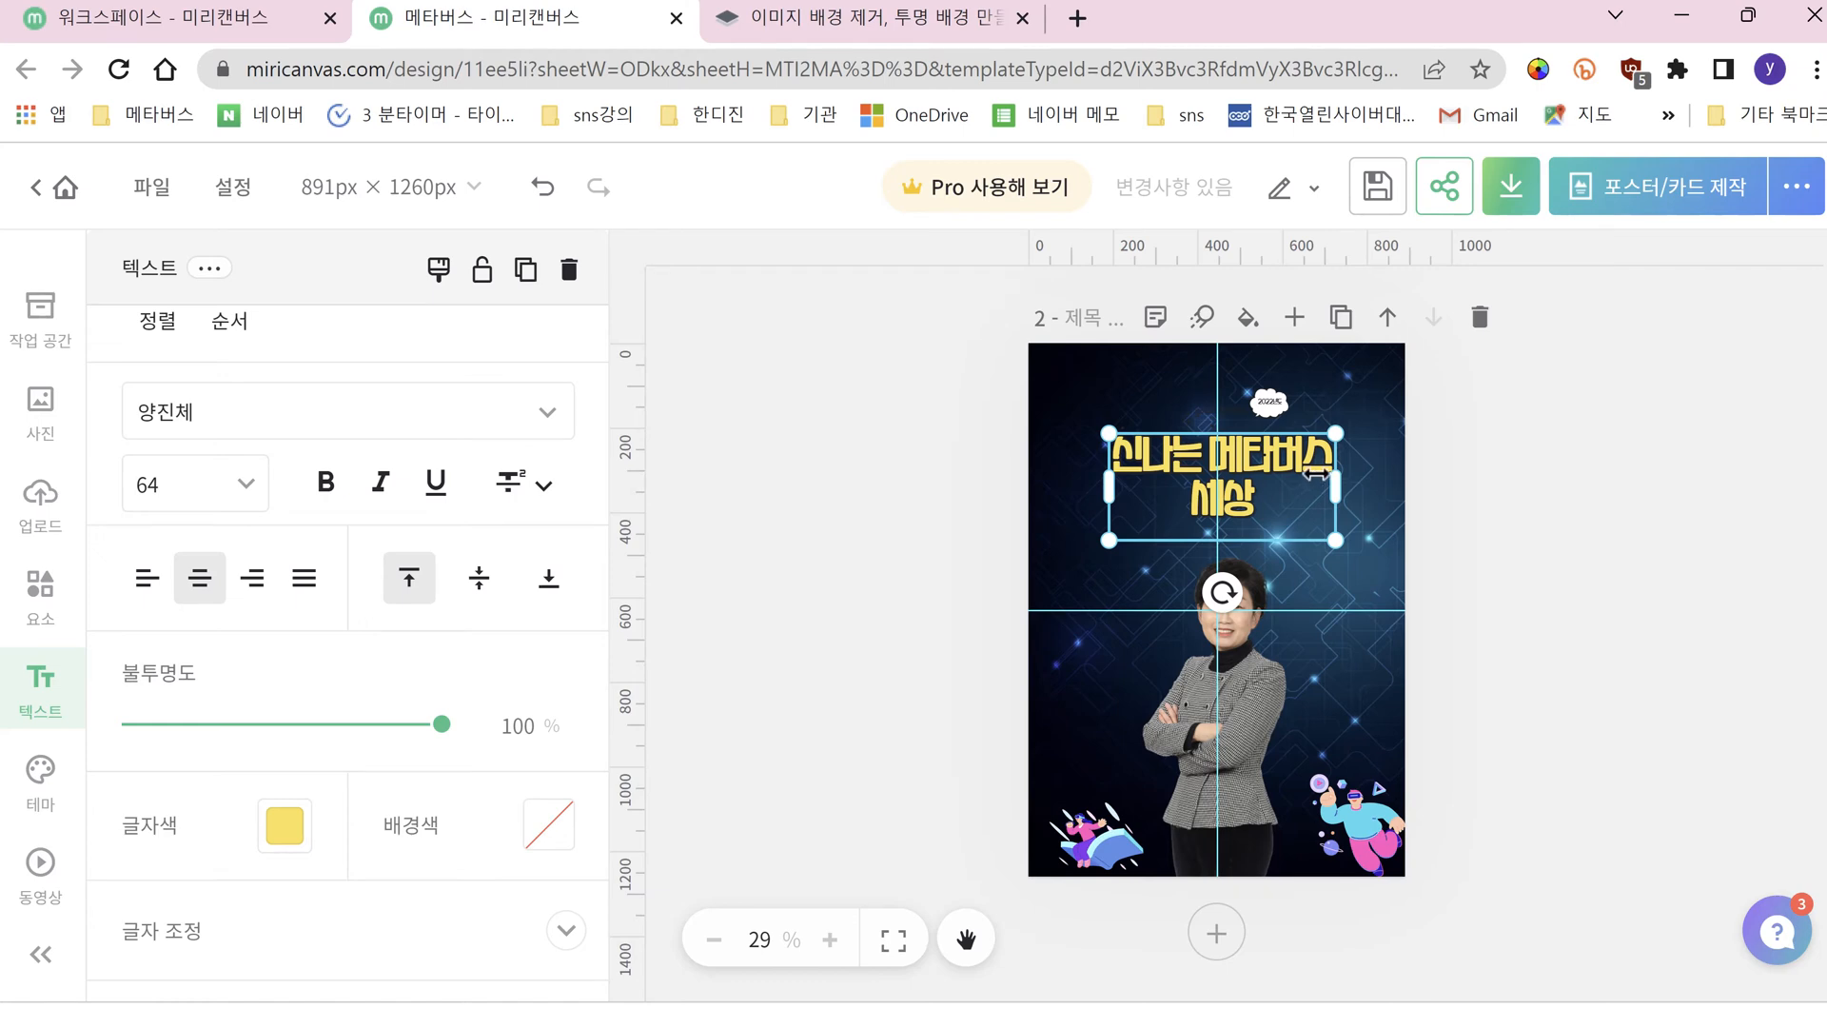
double_click(1225, 463)
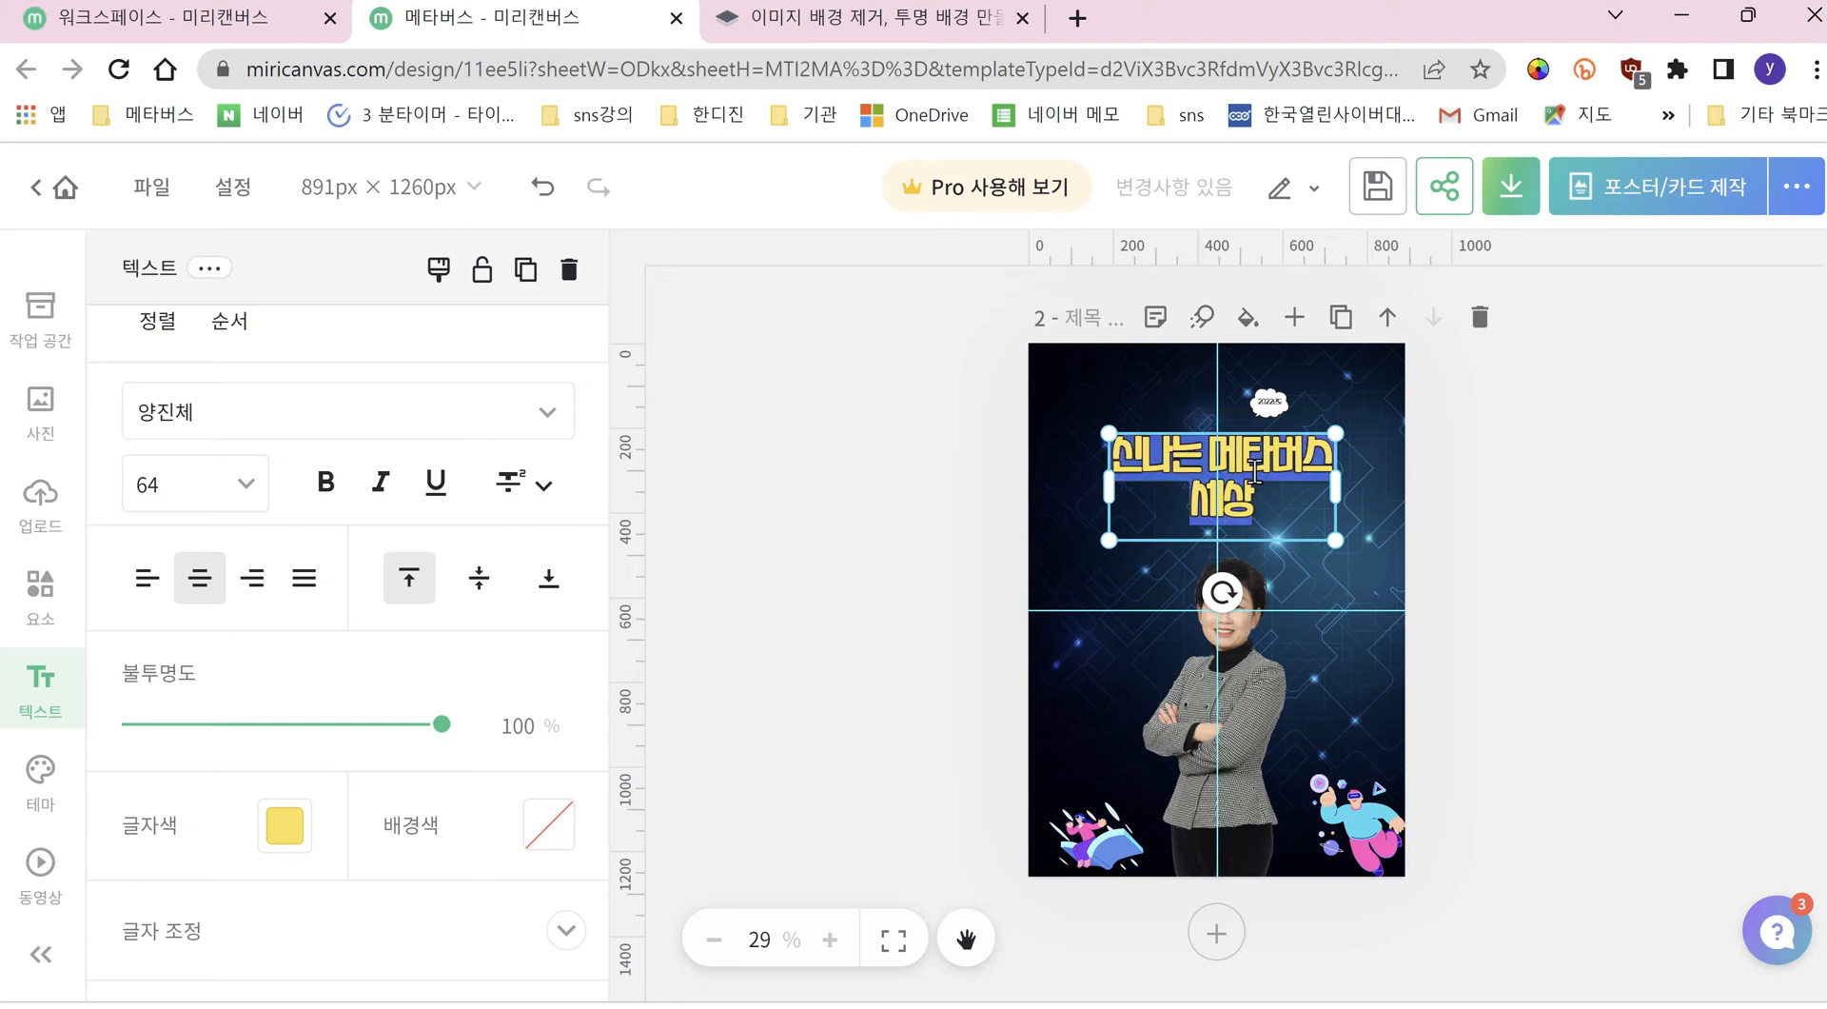
left_click(1466, 480)
left_click(1205, 449)
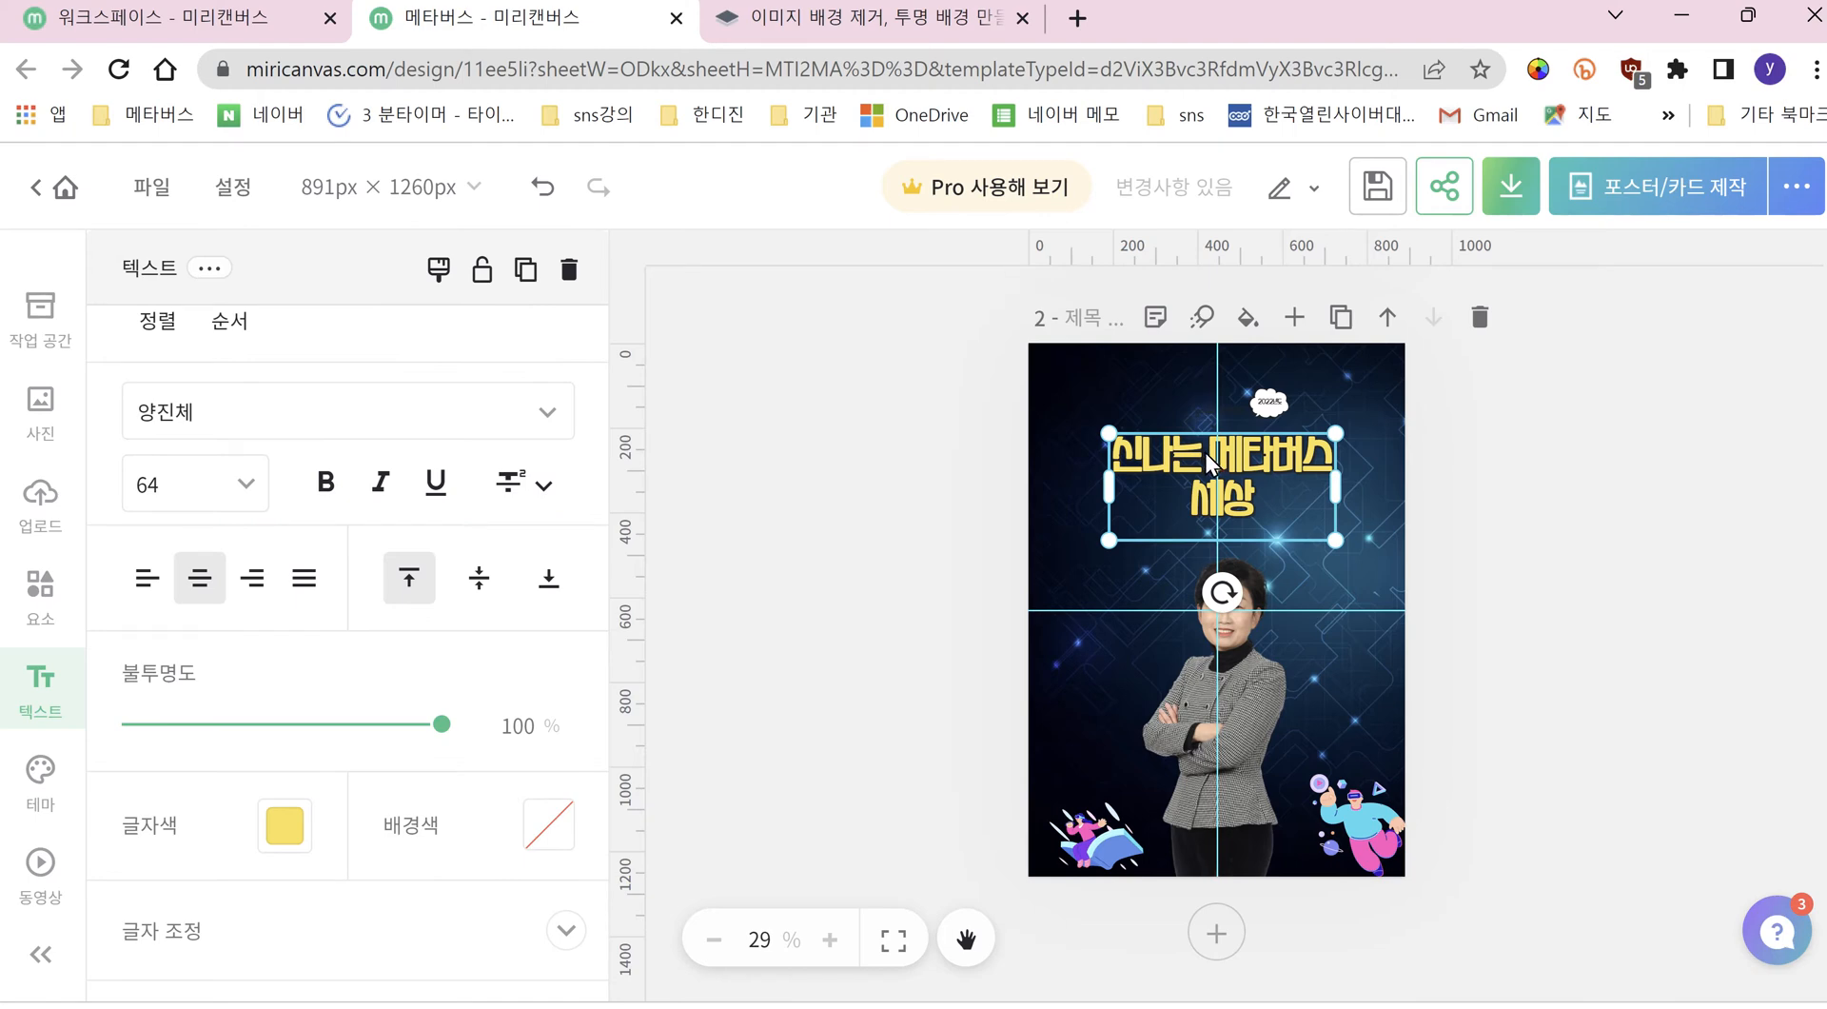
double_click(1206, 453)
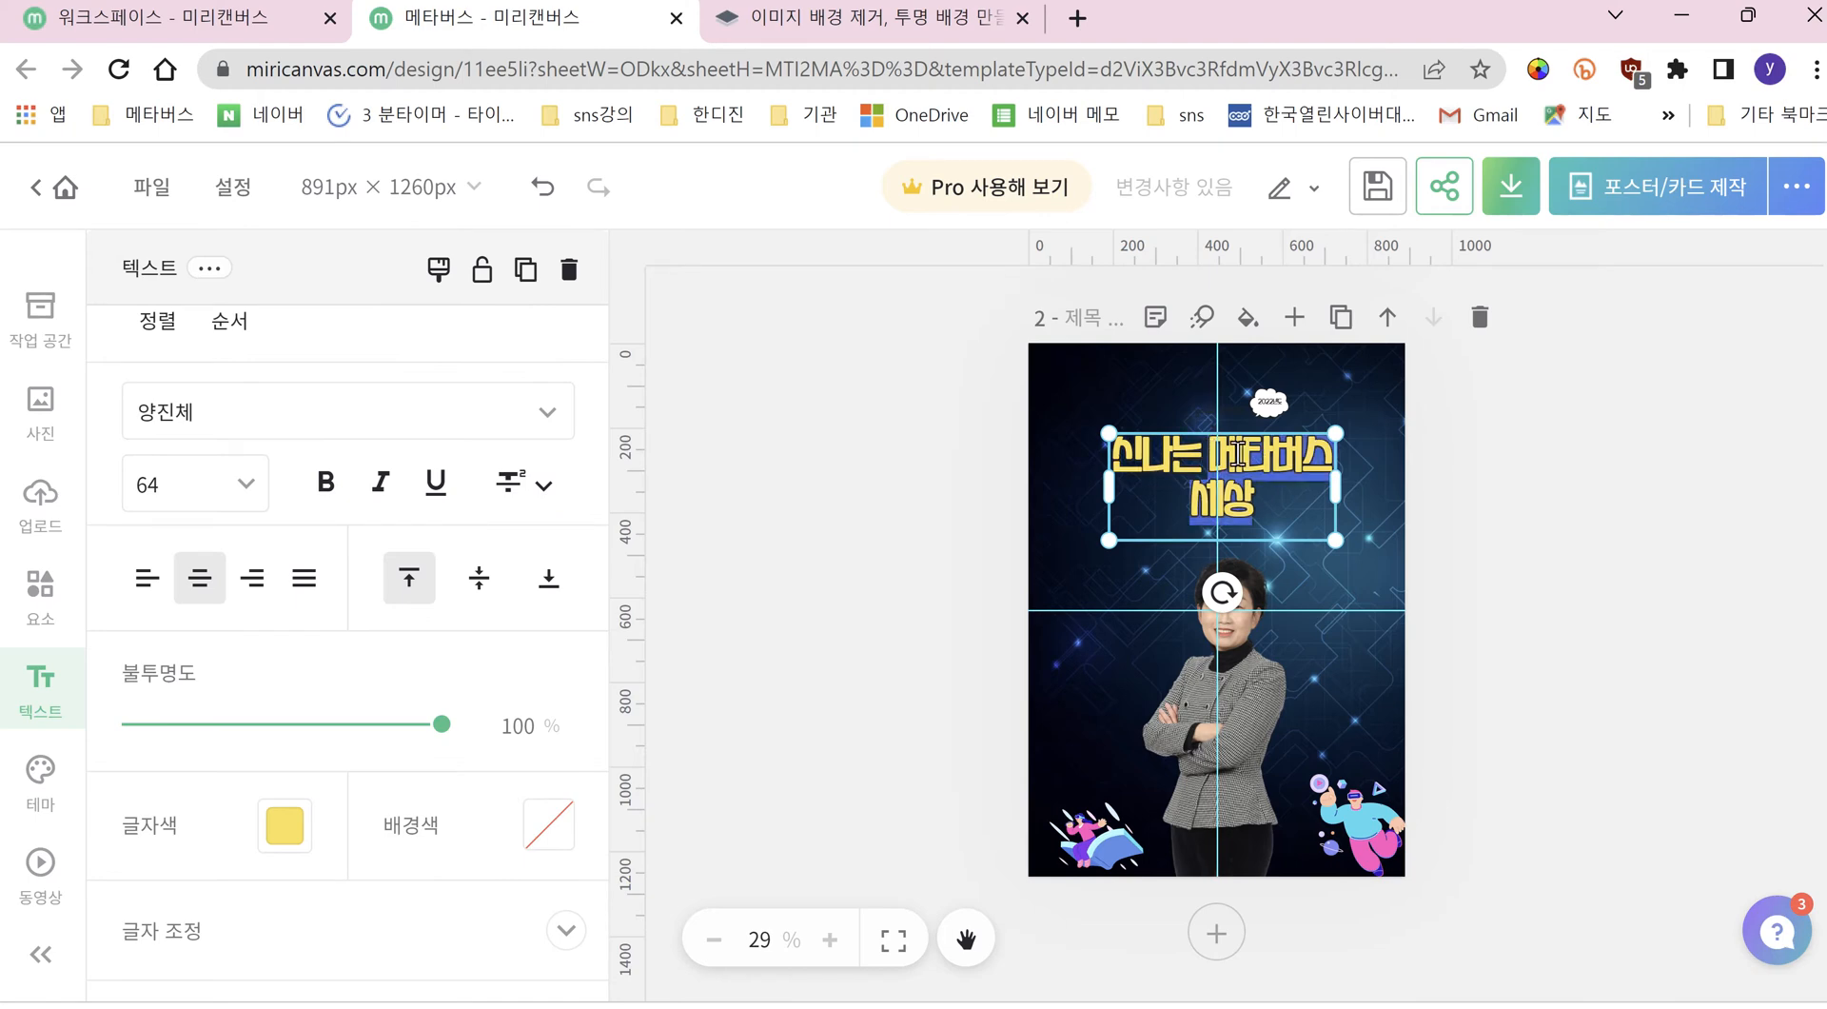
left_click(1207, 453)
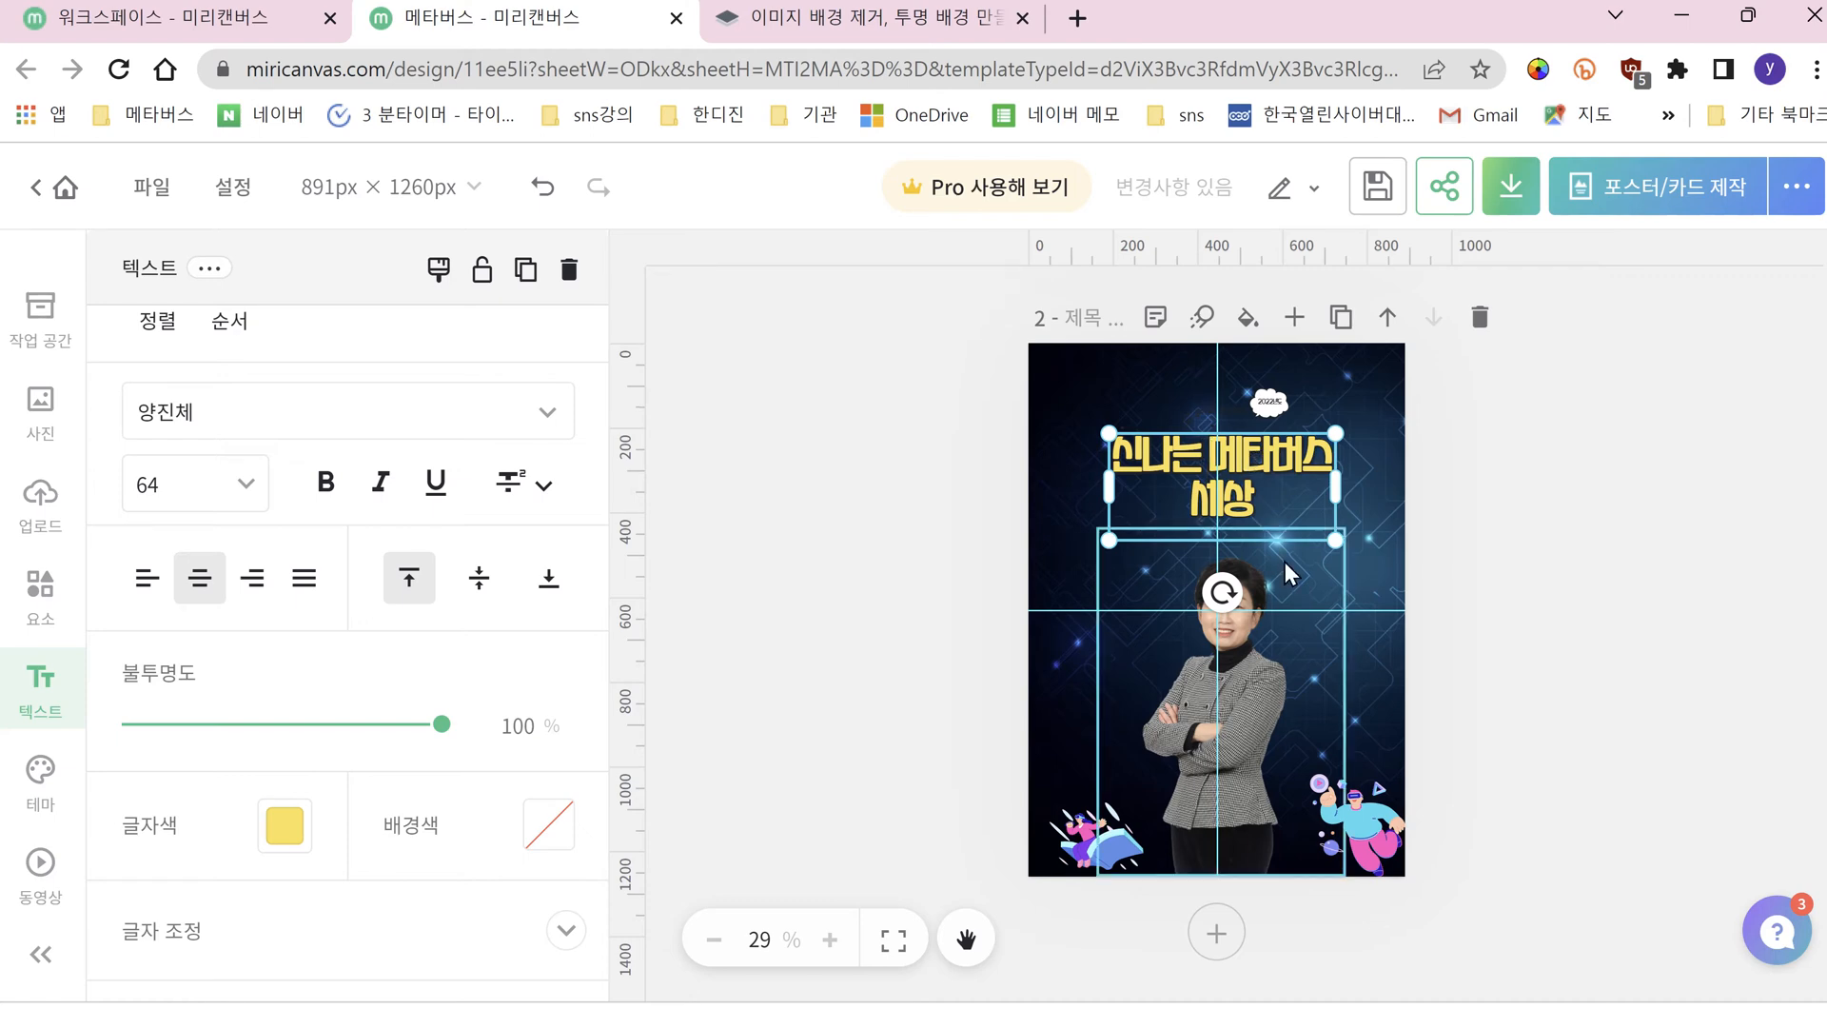
key("Return")
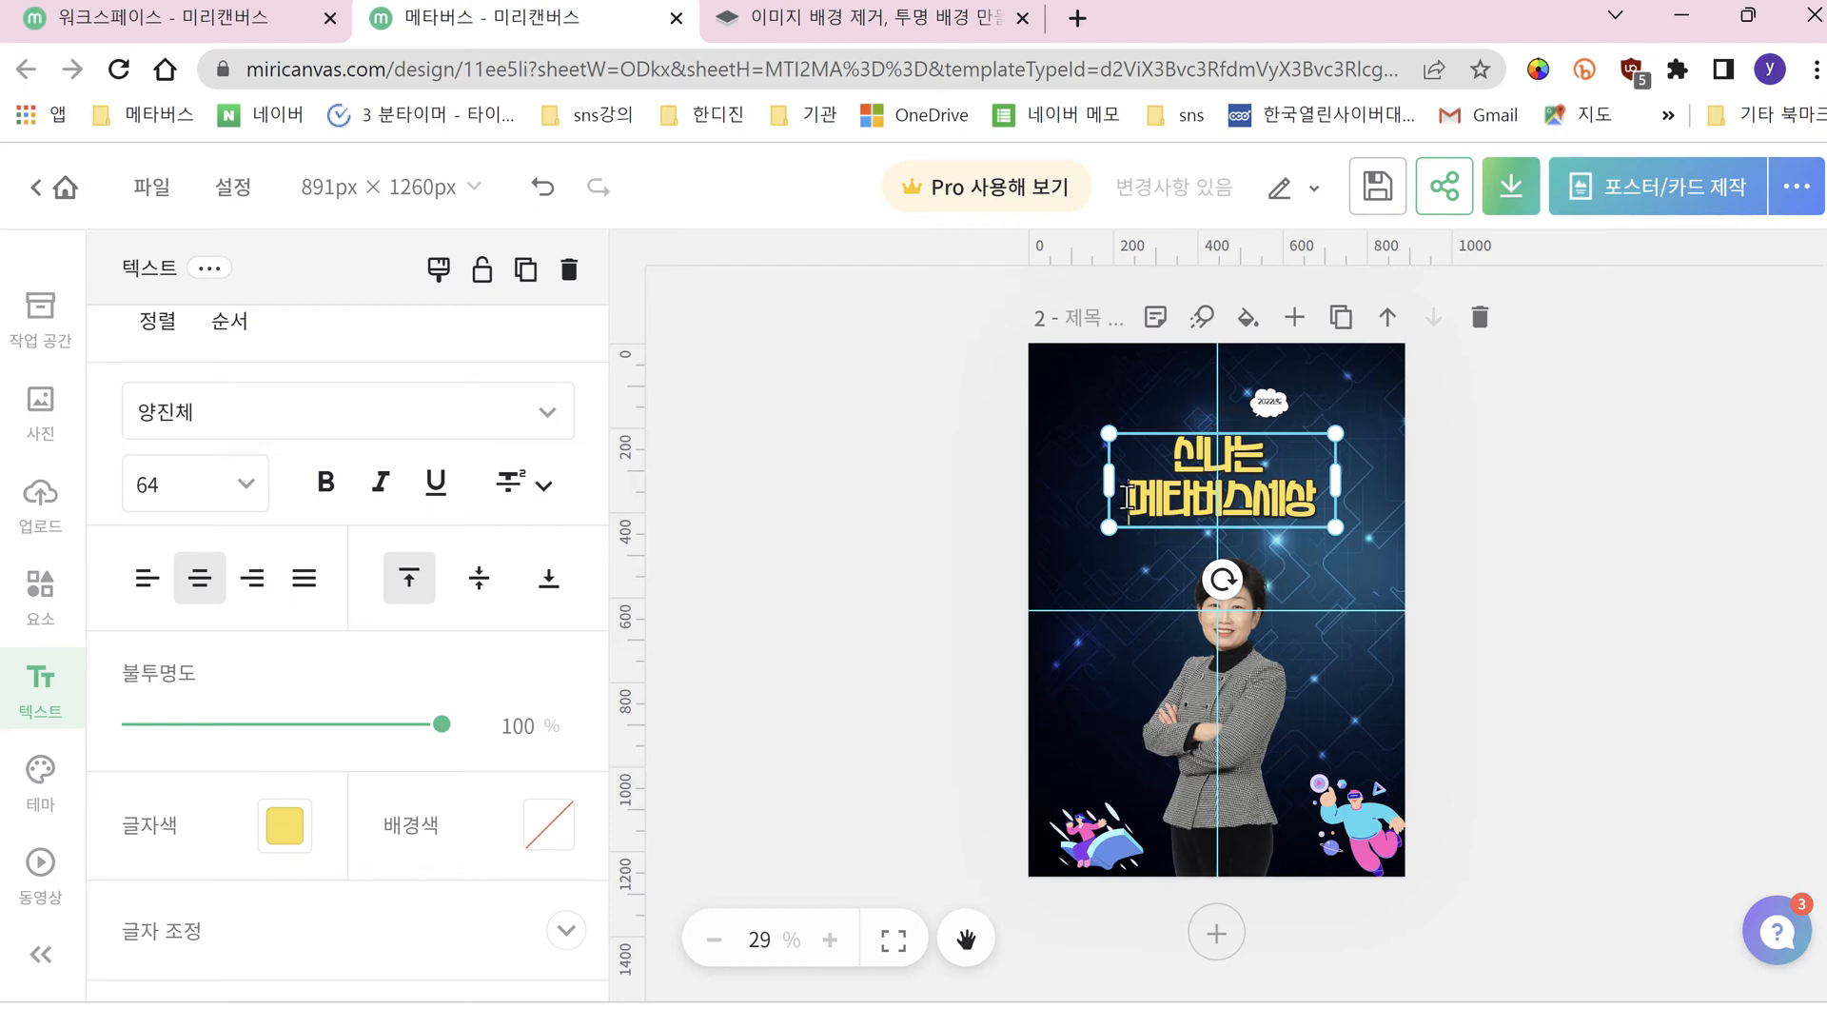
Step: Recolor only the word "메타버스" in the title to cyan #00EAFF
left_click_drag(1140, 495, 1242, 496)
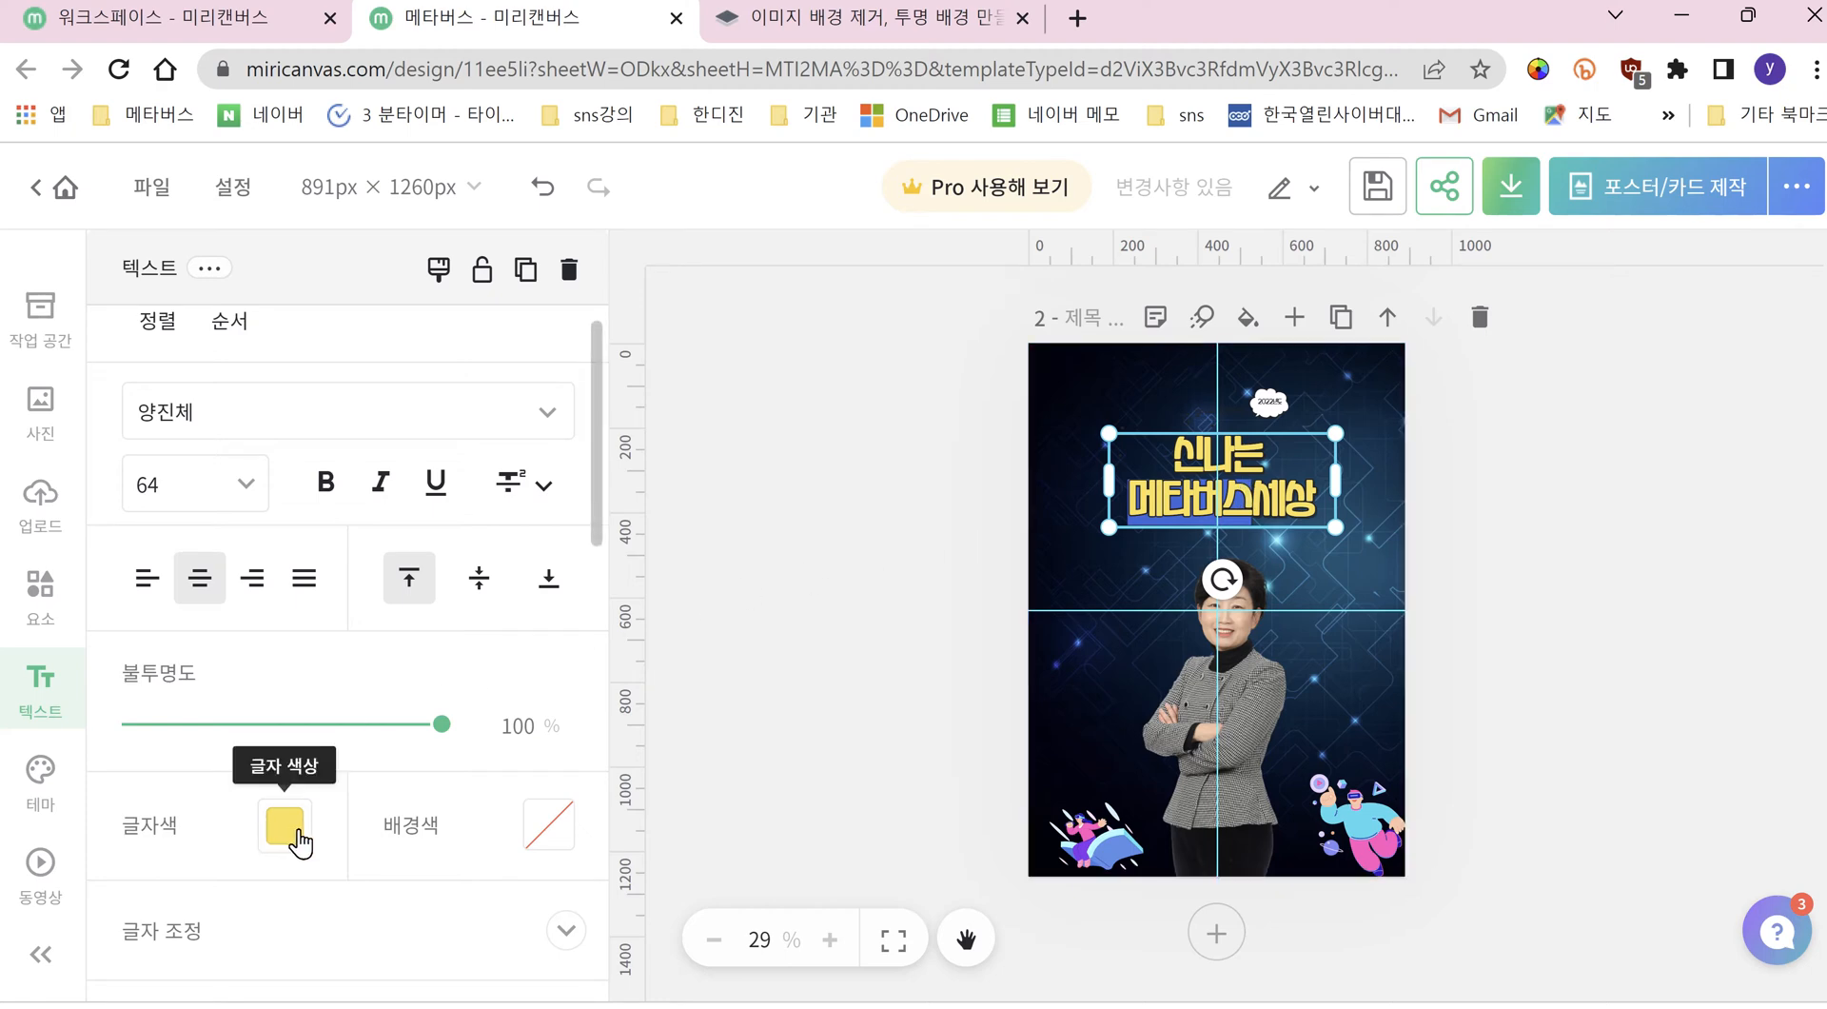
left_click(286, 826)
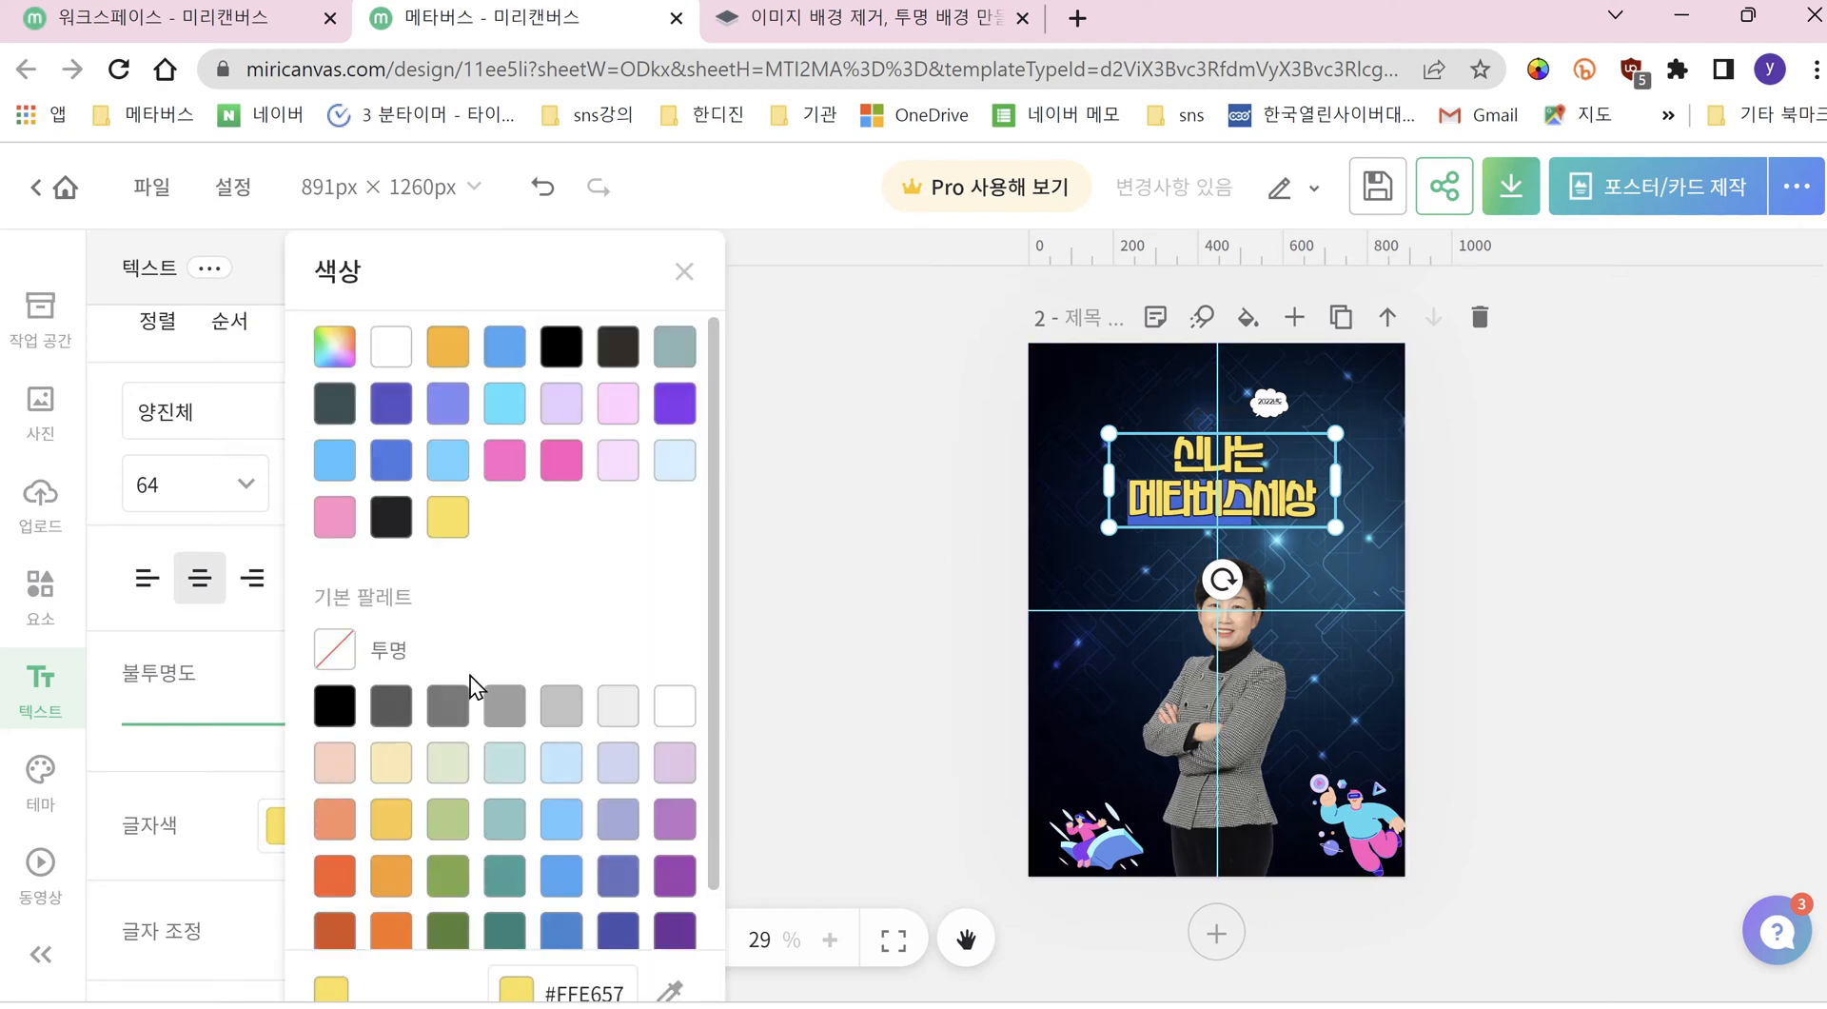
scroll(542, 747, "down", 1)
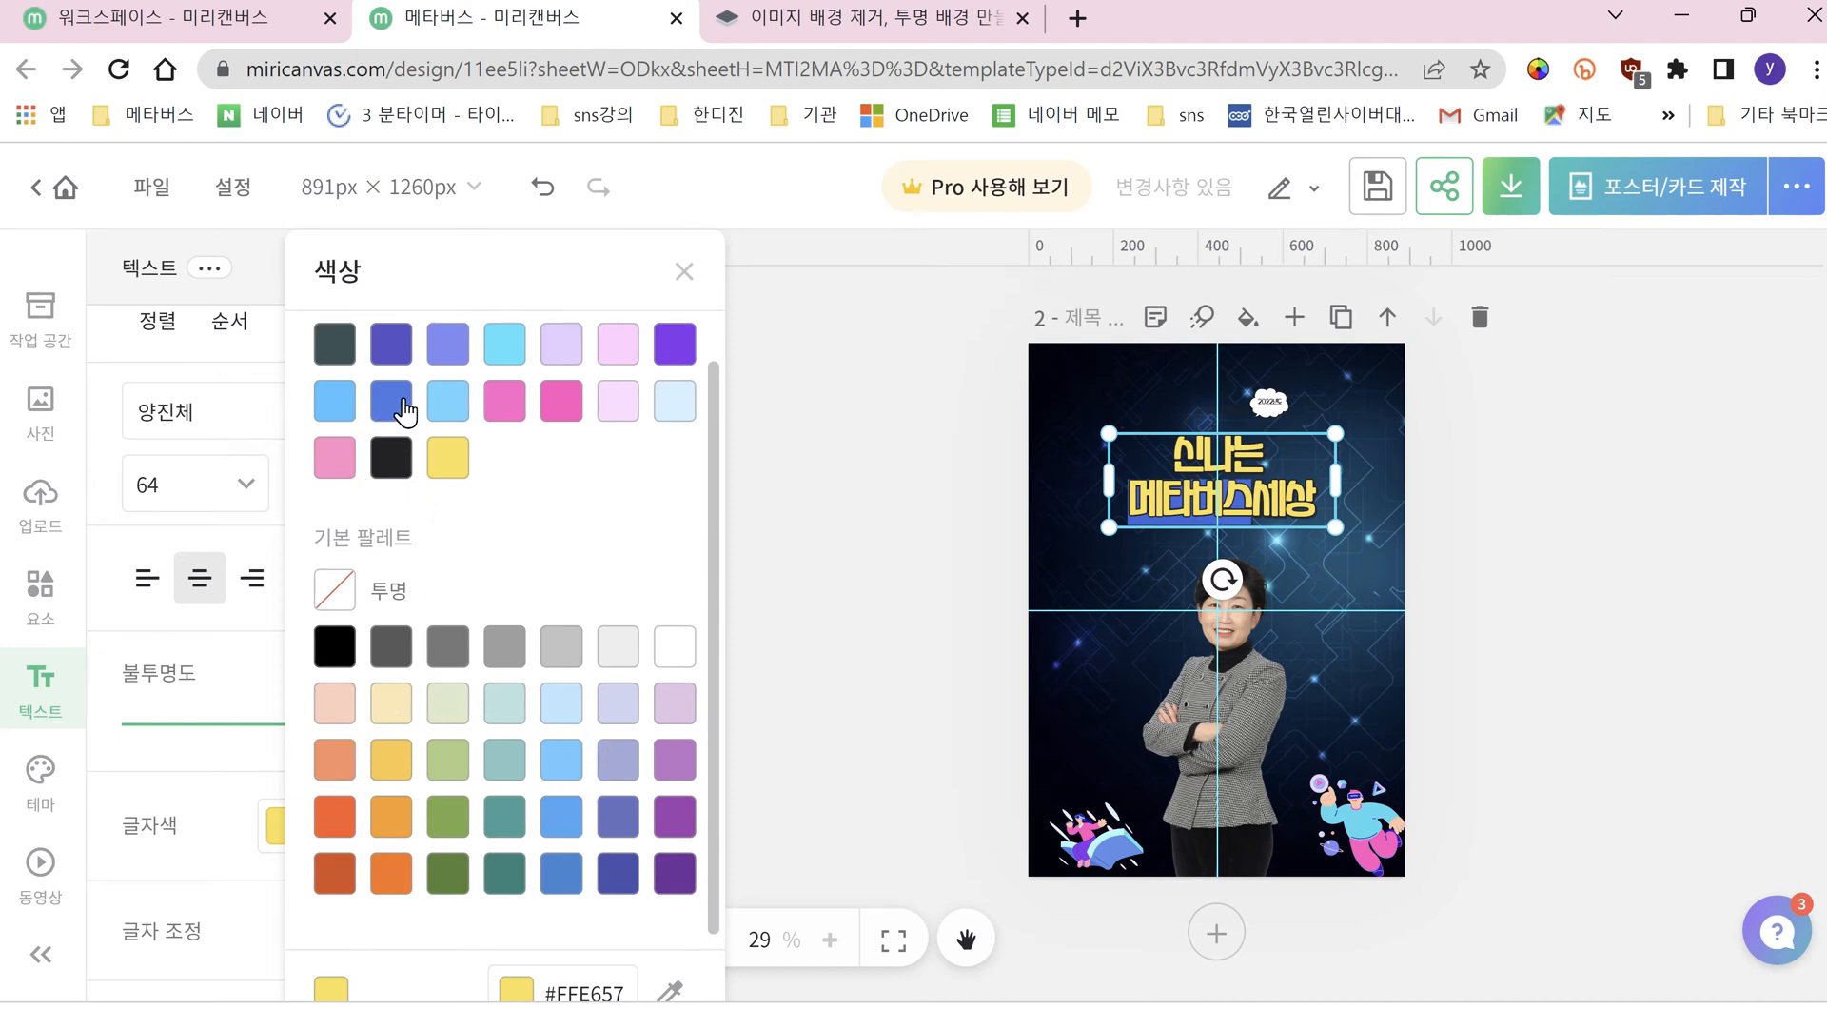
left_click(504, 354)
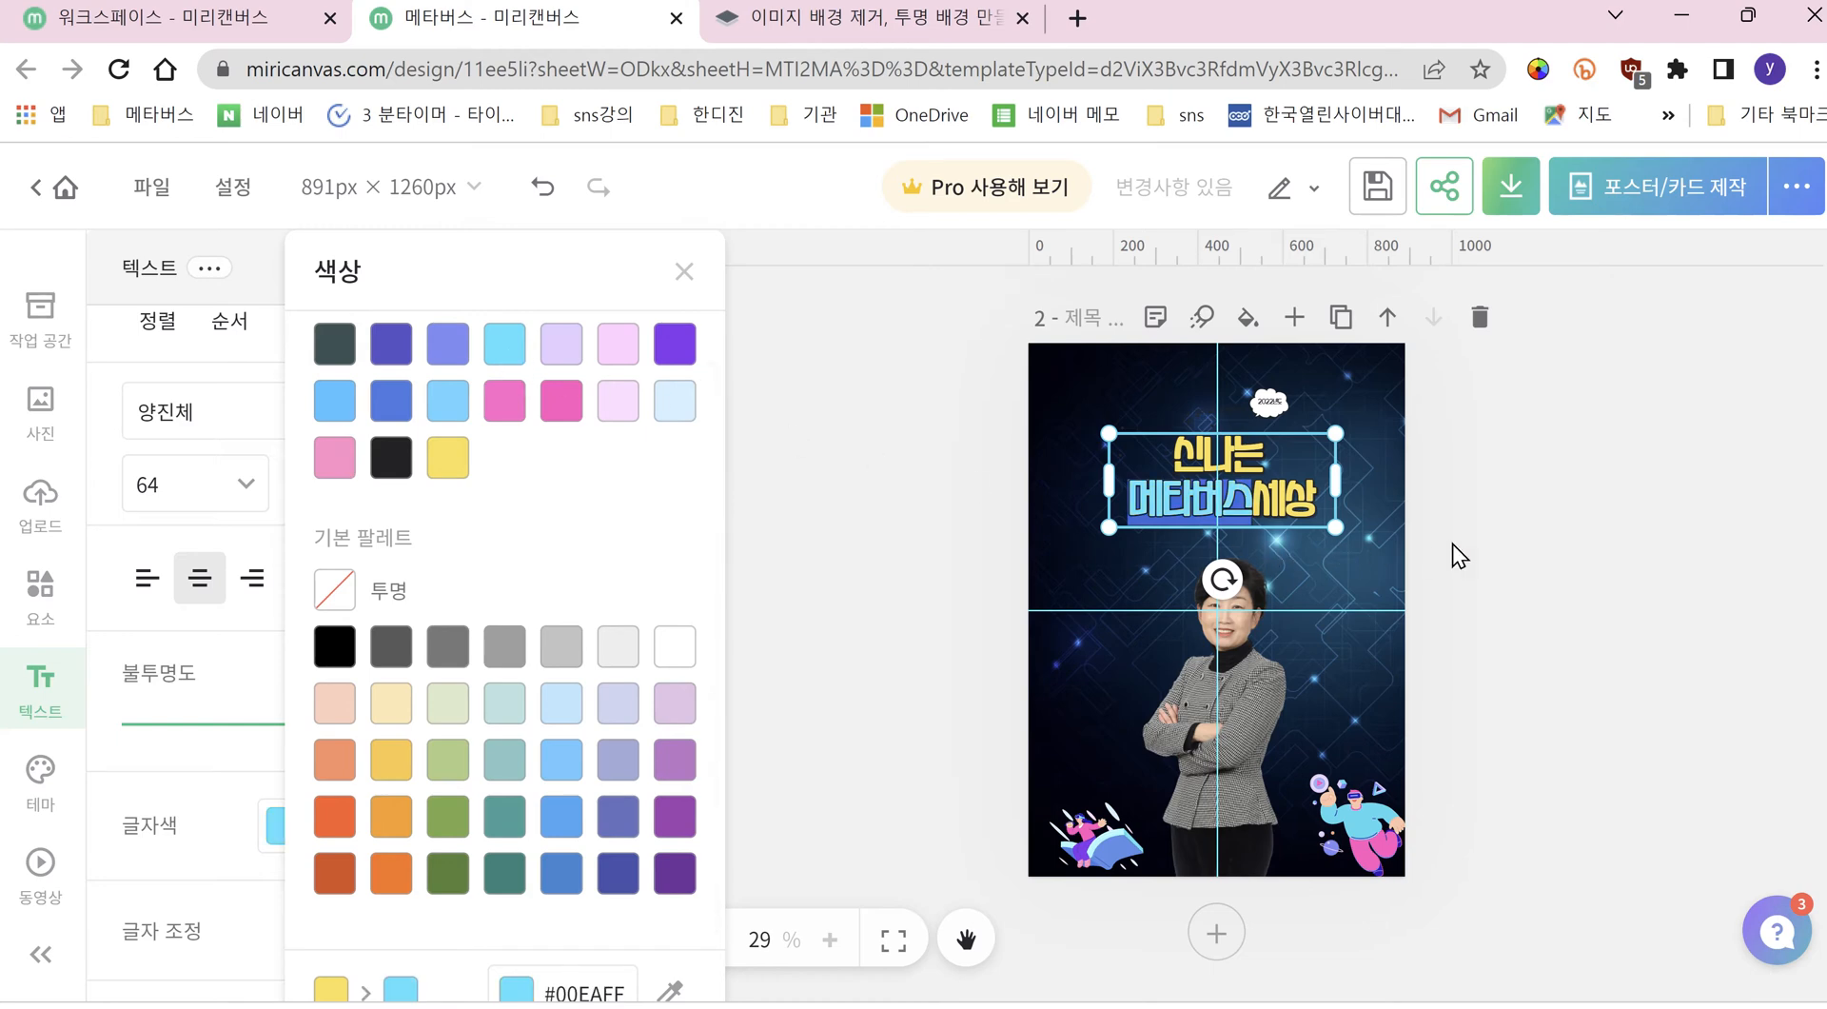
left_click(1481, 545)
left_click(826, 590)
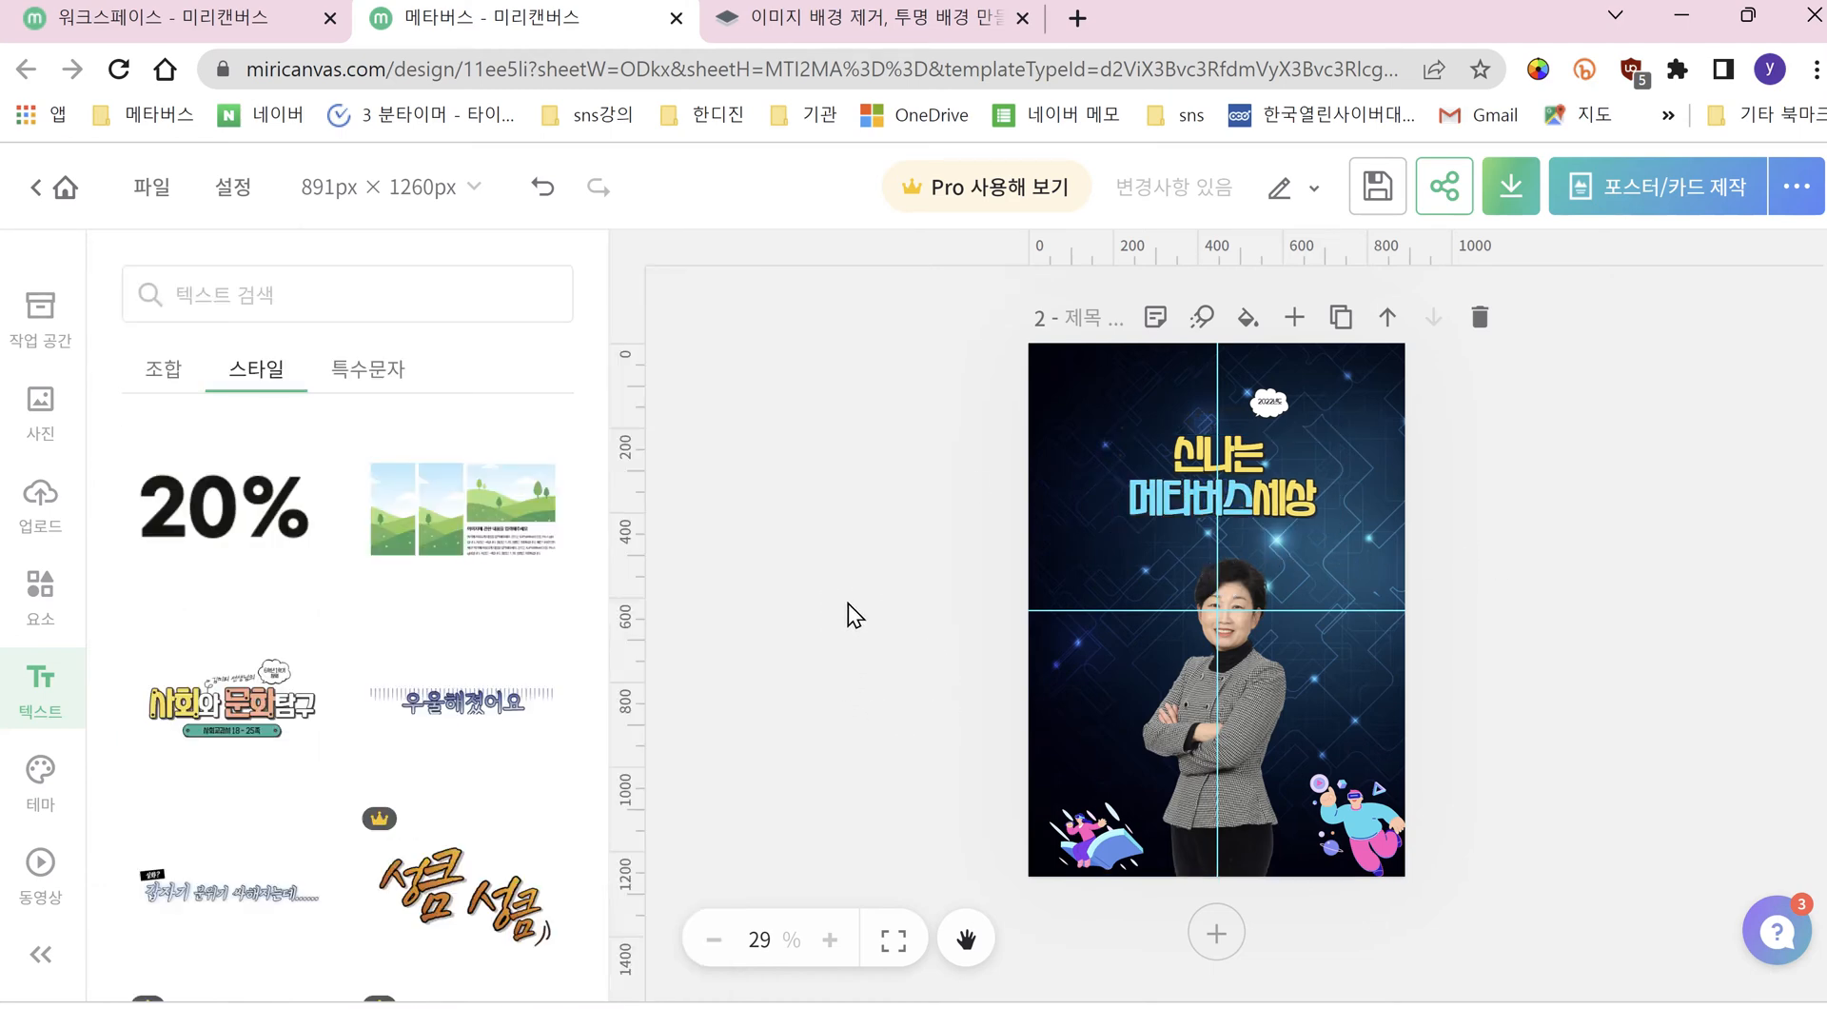
scroll(962, 603, "up", 5)
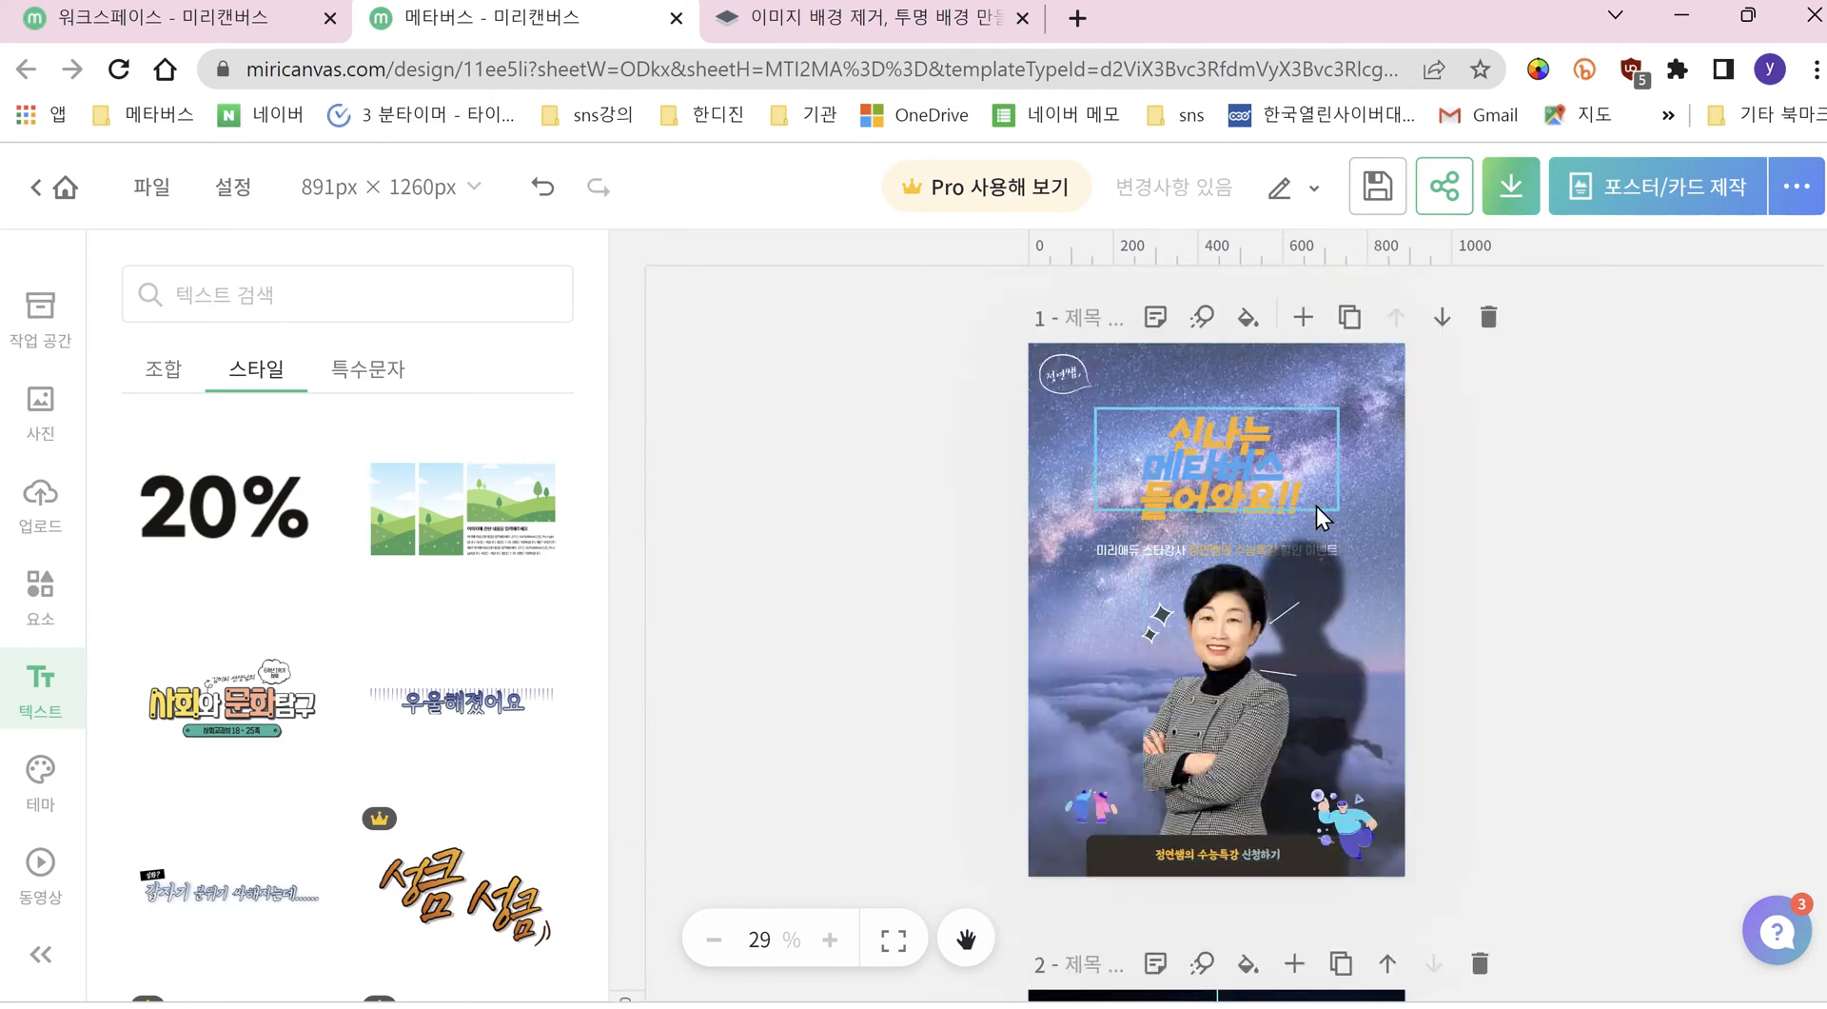
scroll(1387, 638, "down", 5)
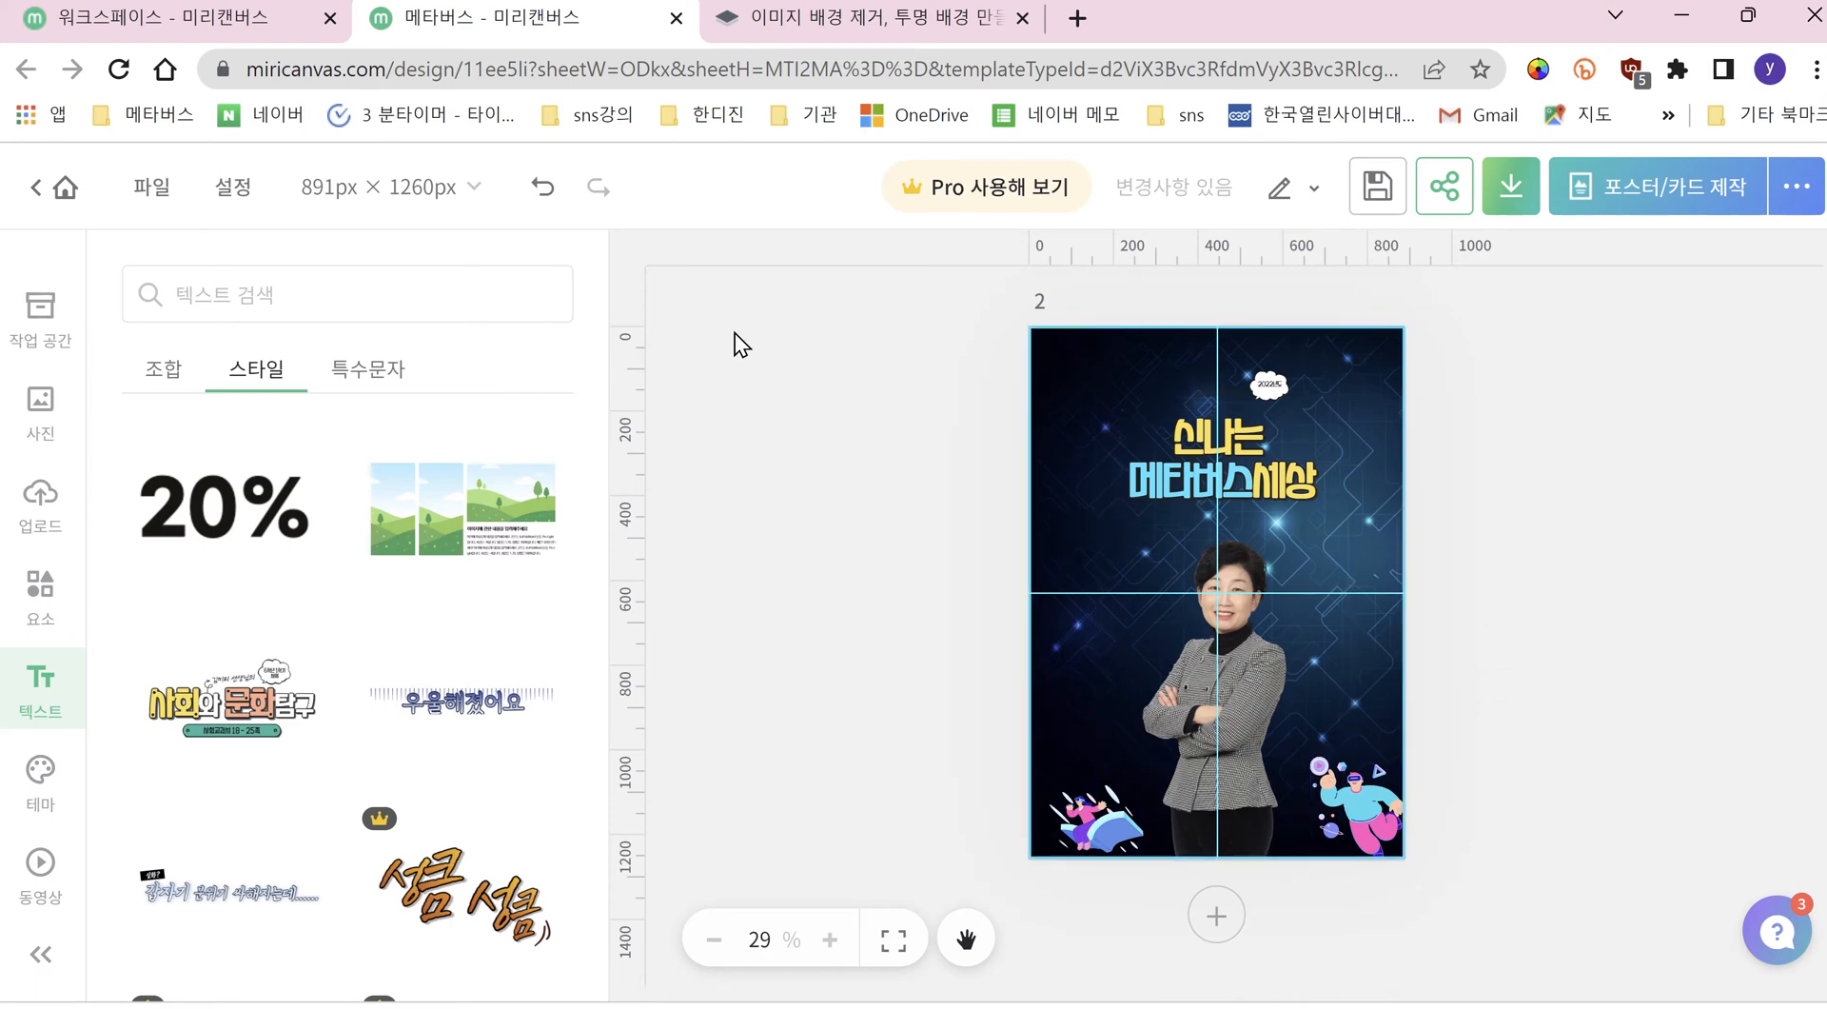
Step: Open Naver in a new browser tab, go to the signed-in account's own blog, and open the "나만의 뮤직비디오만들기" free lecture notice
left_click(1075, 21)
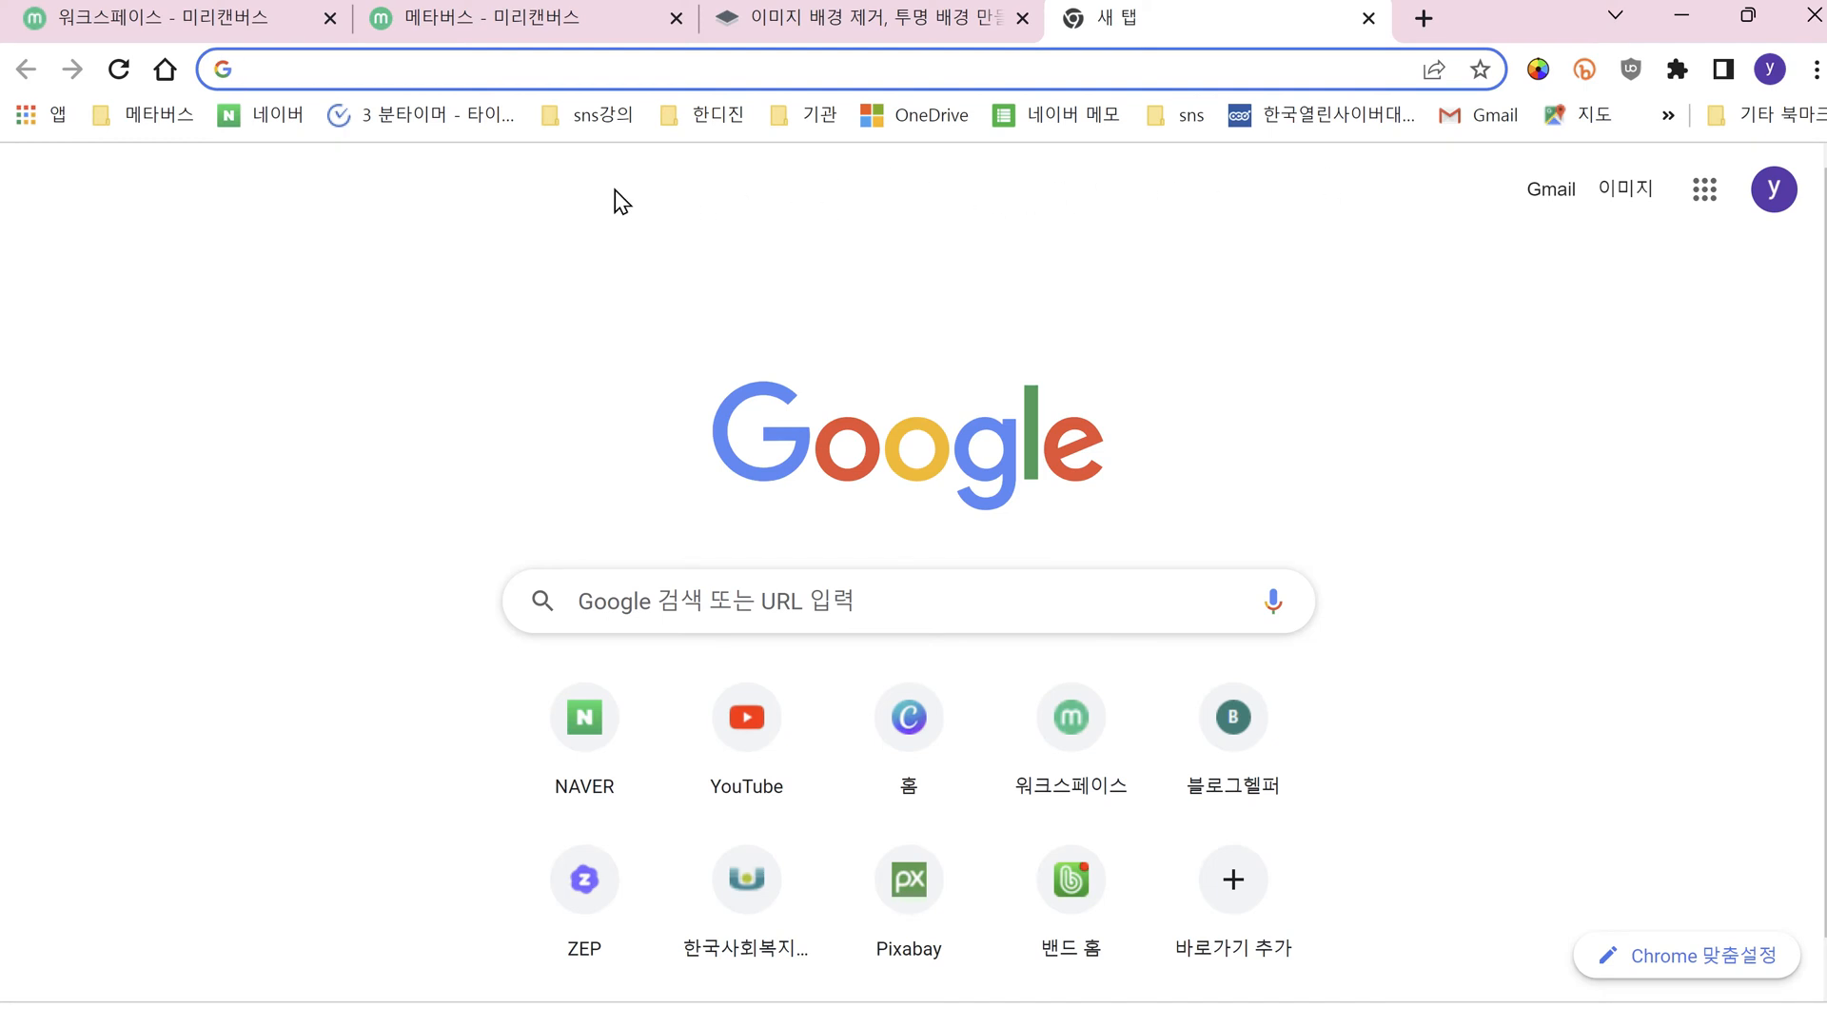
left_click(277, 121)
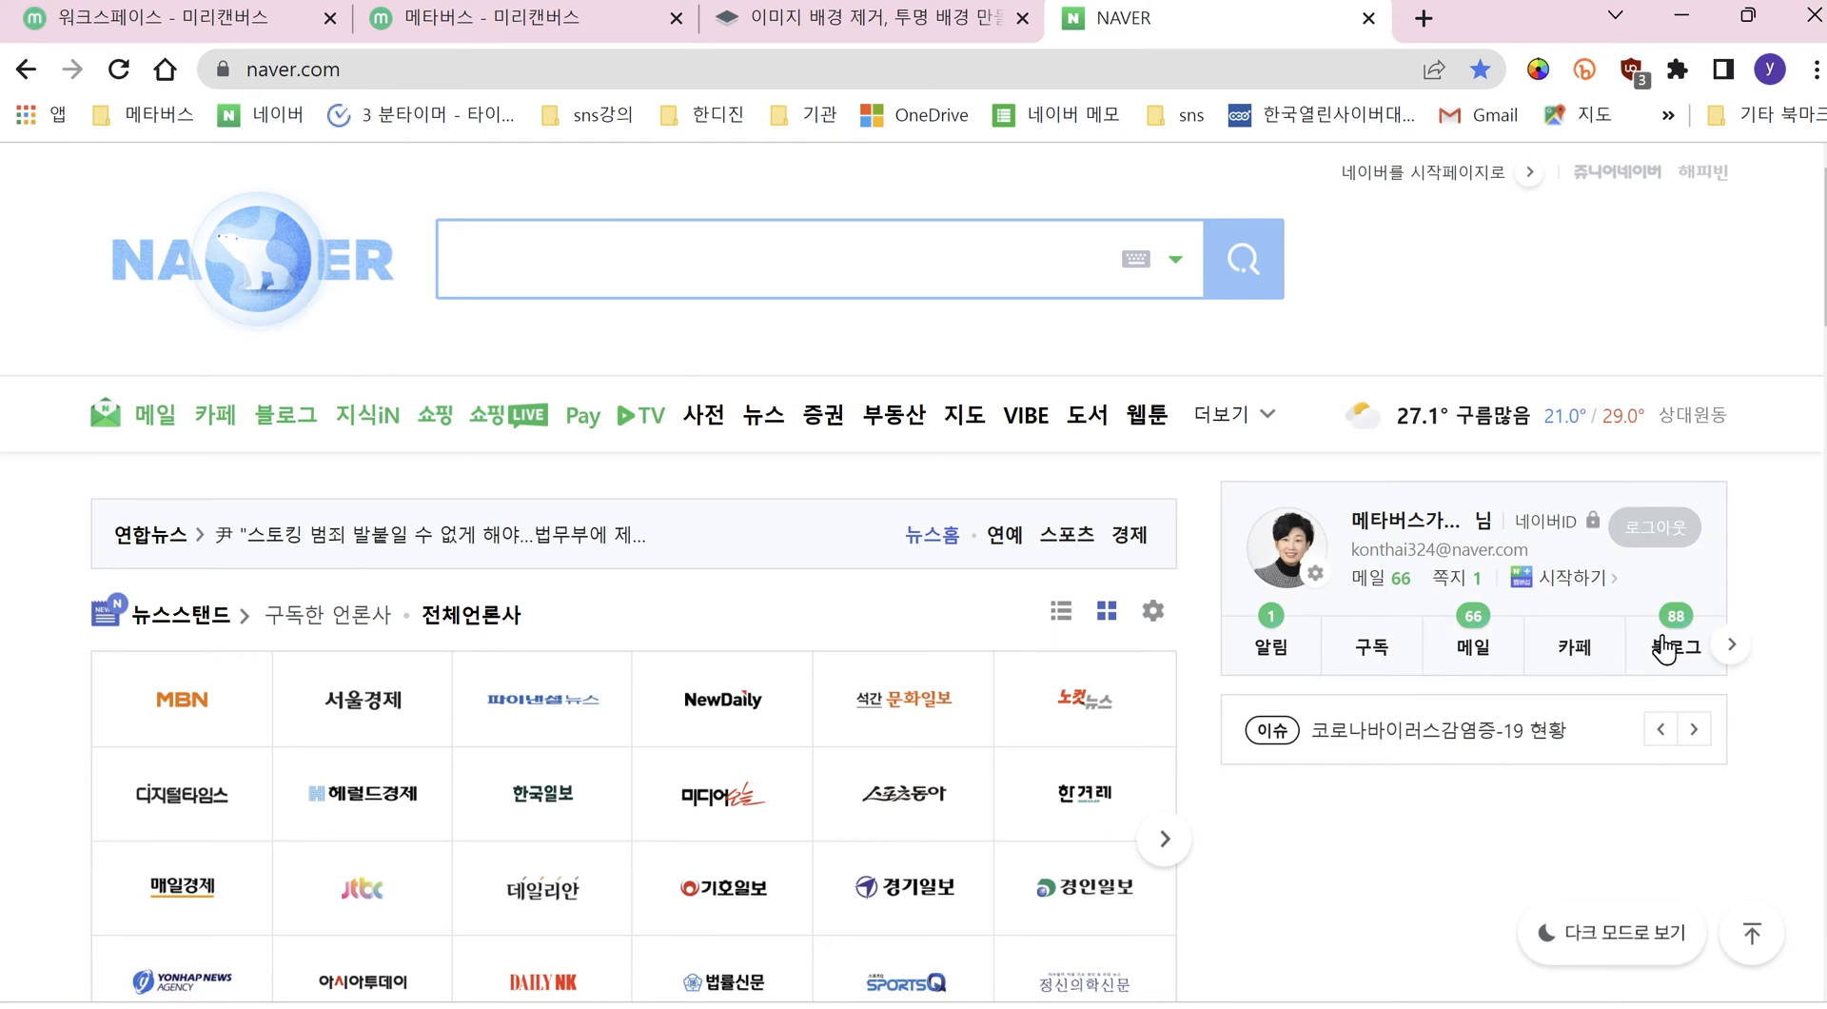
left_click(1667, 651)
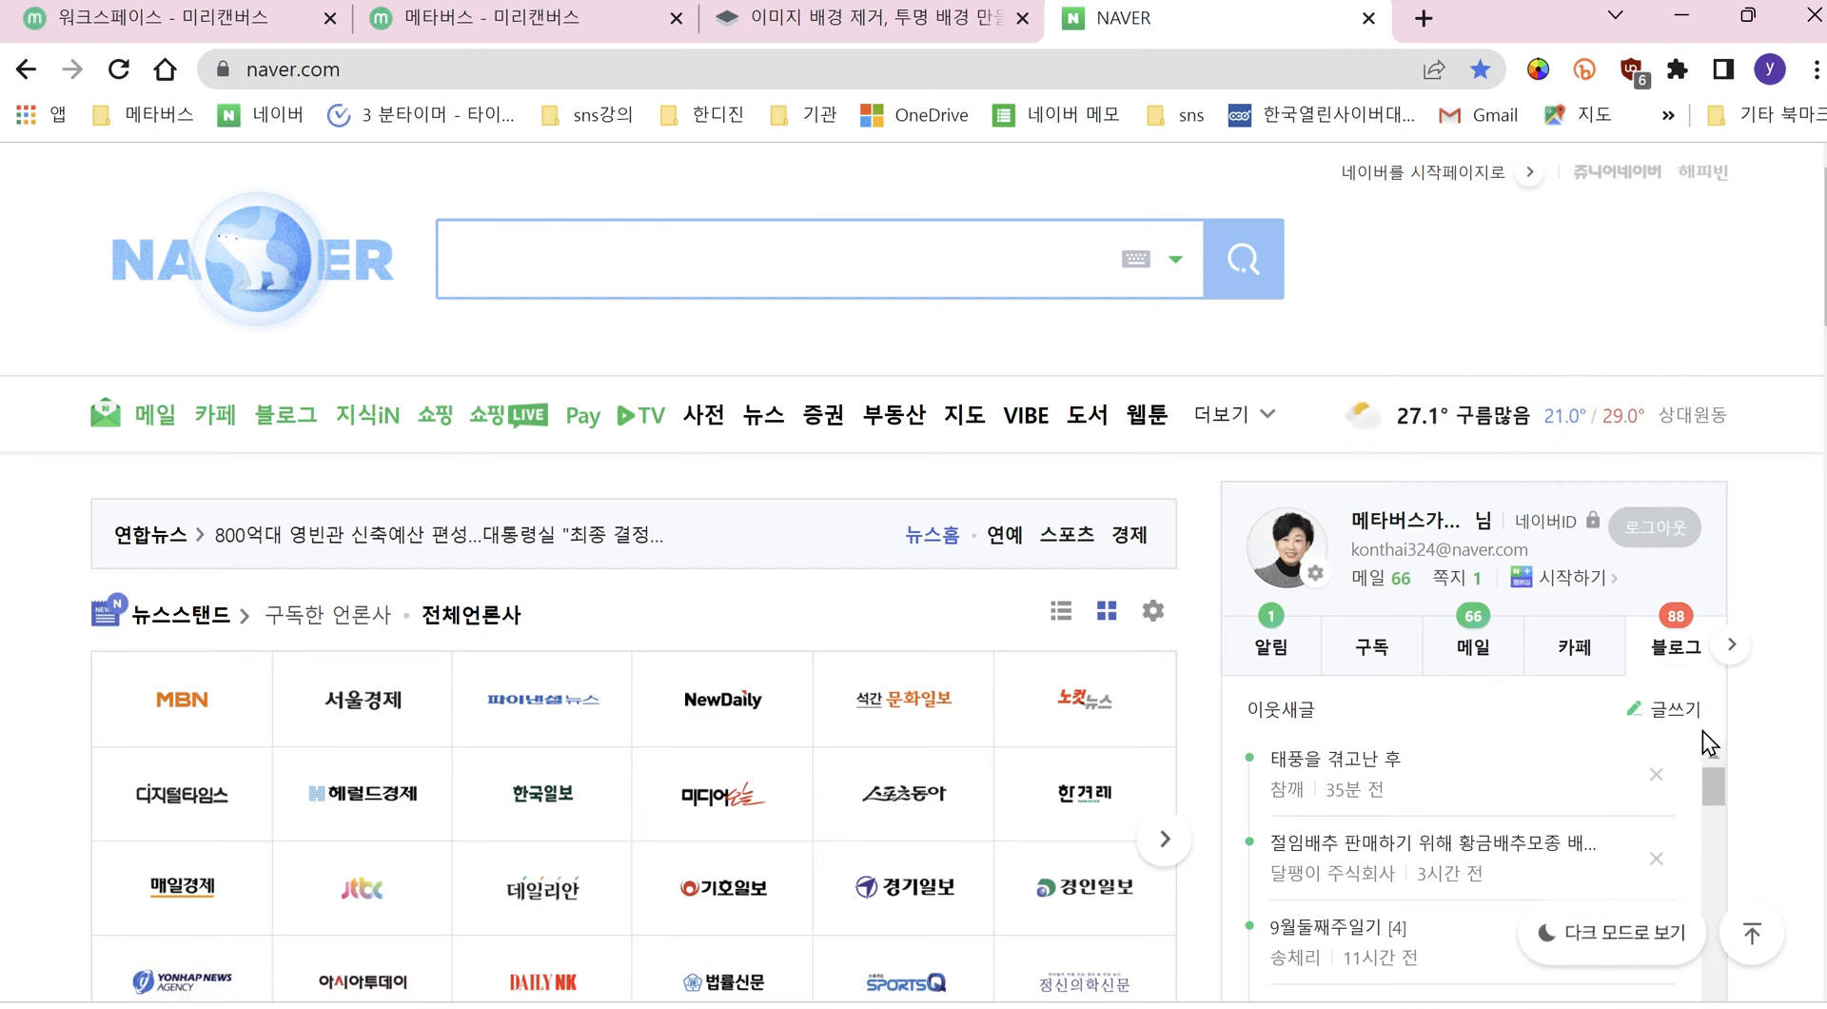
scroll(1779, 509, "down", 4)
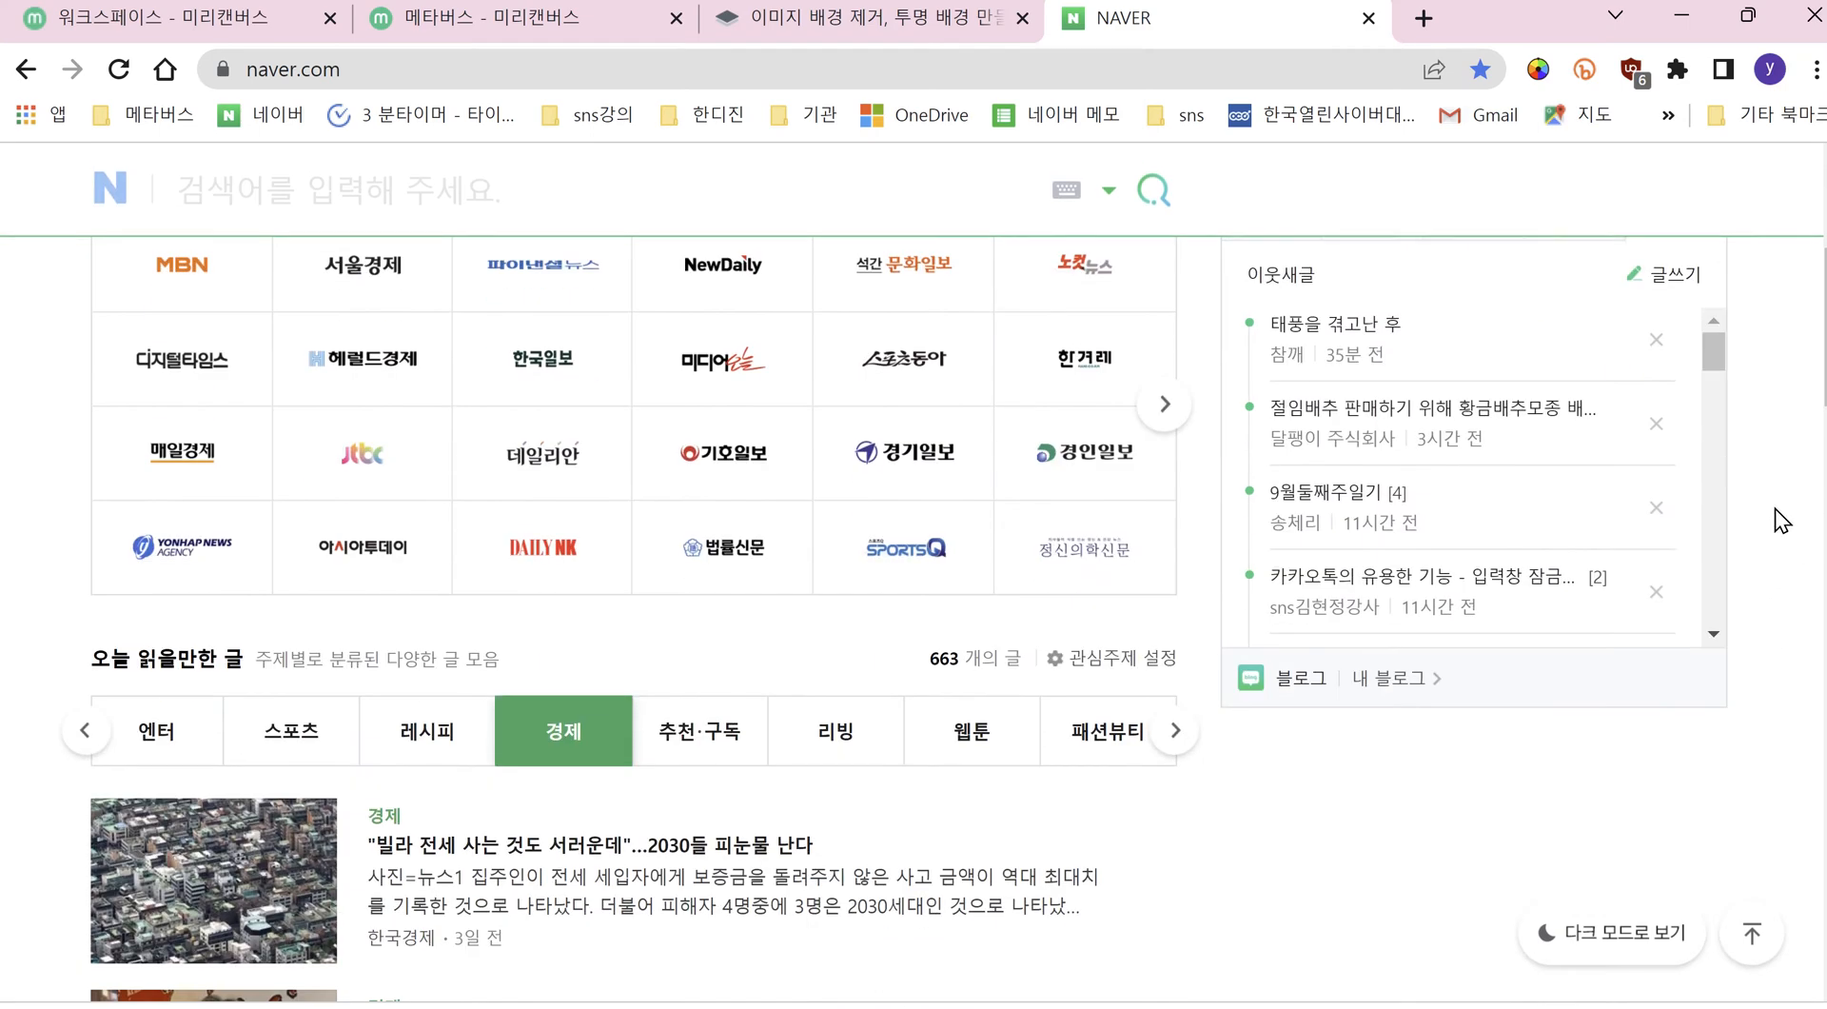
left_click(1410, 678)
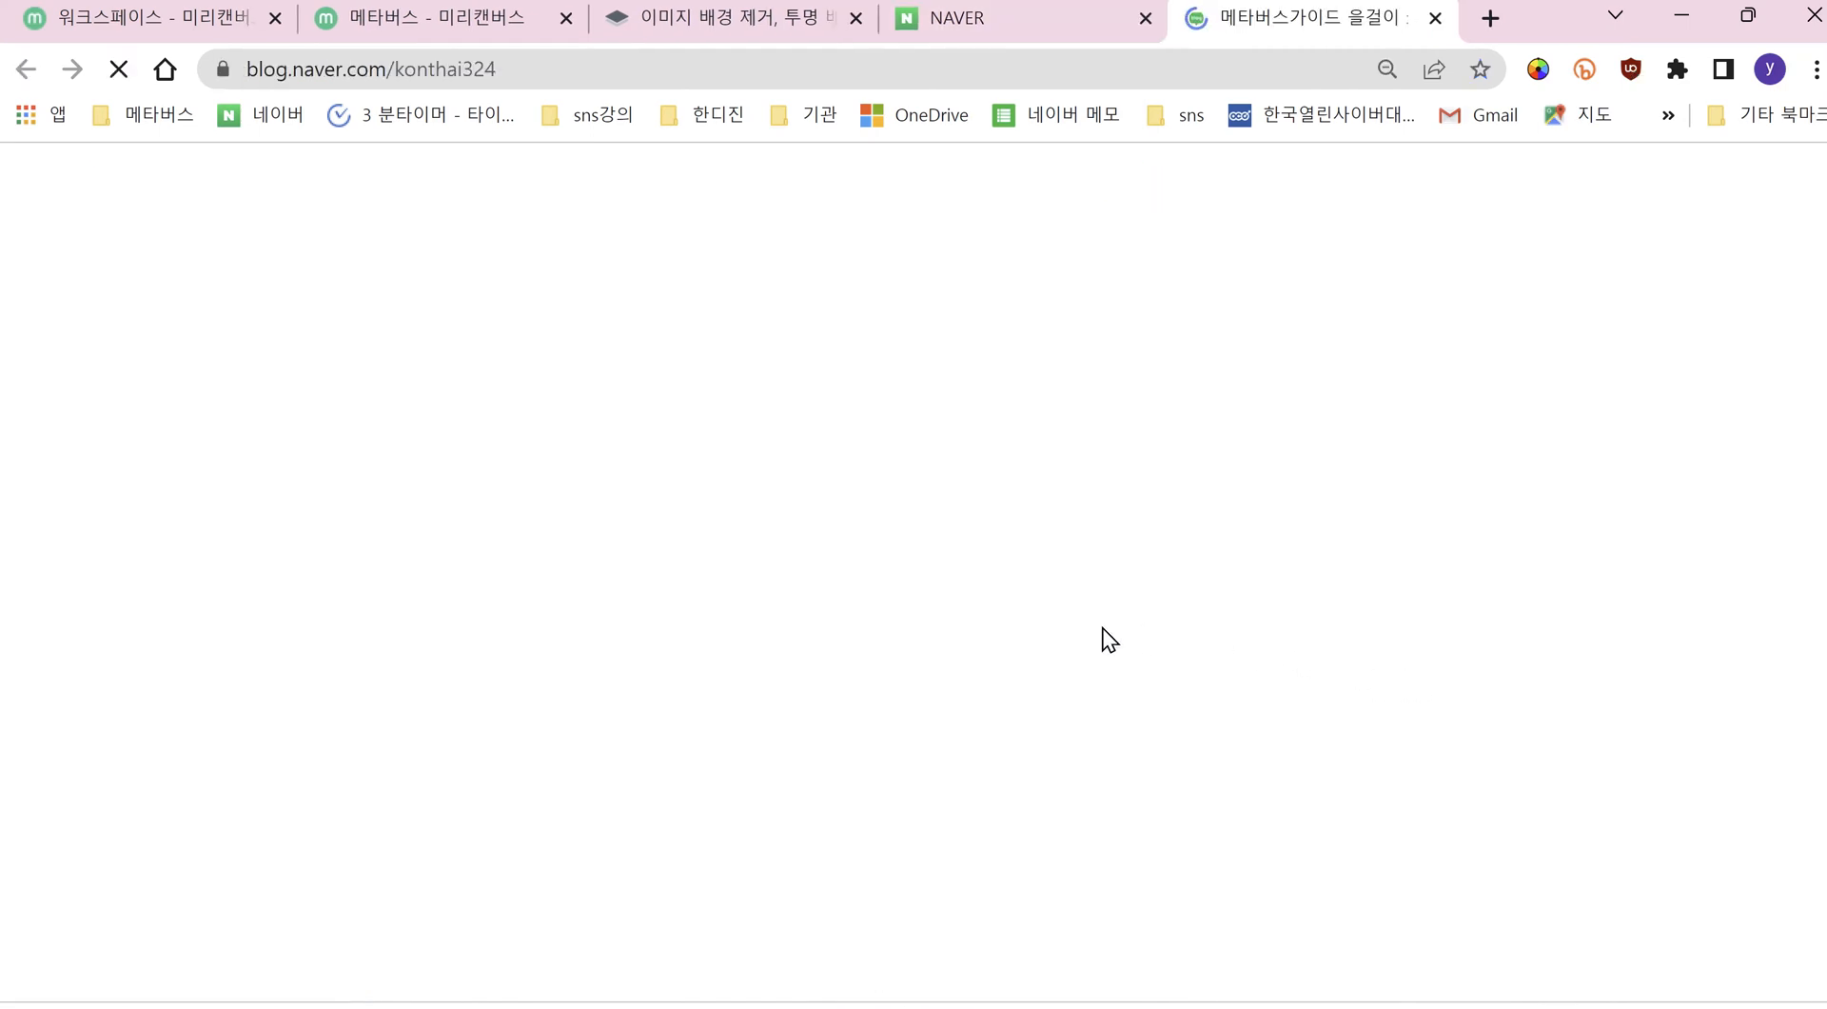
scroll(1010, 609, "down", 4)
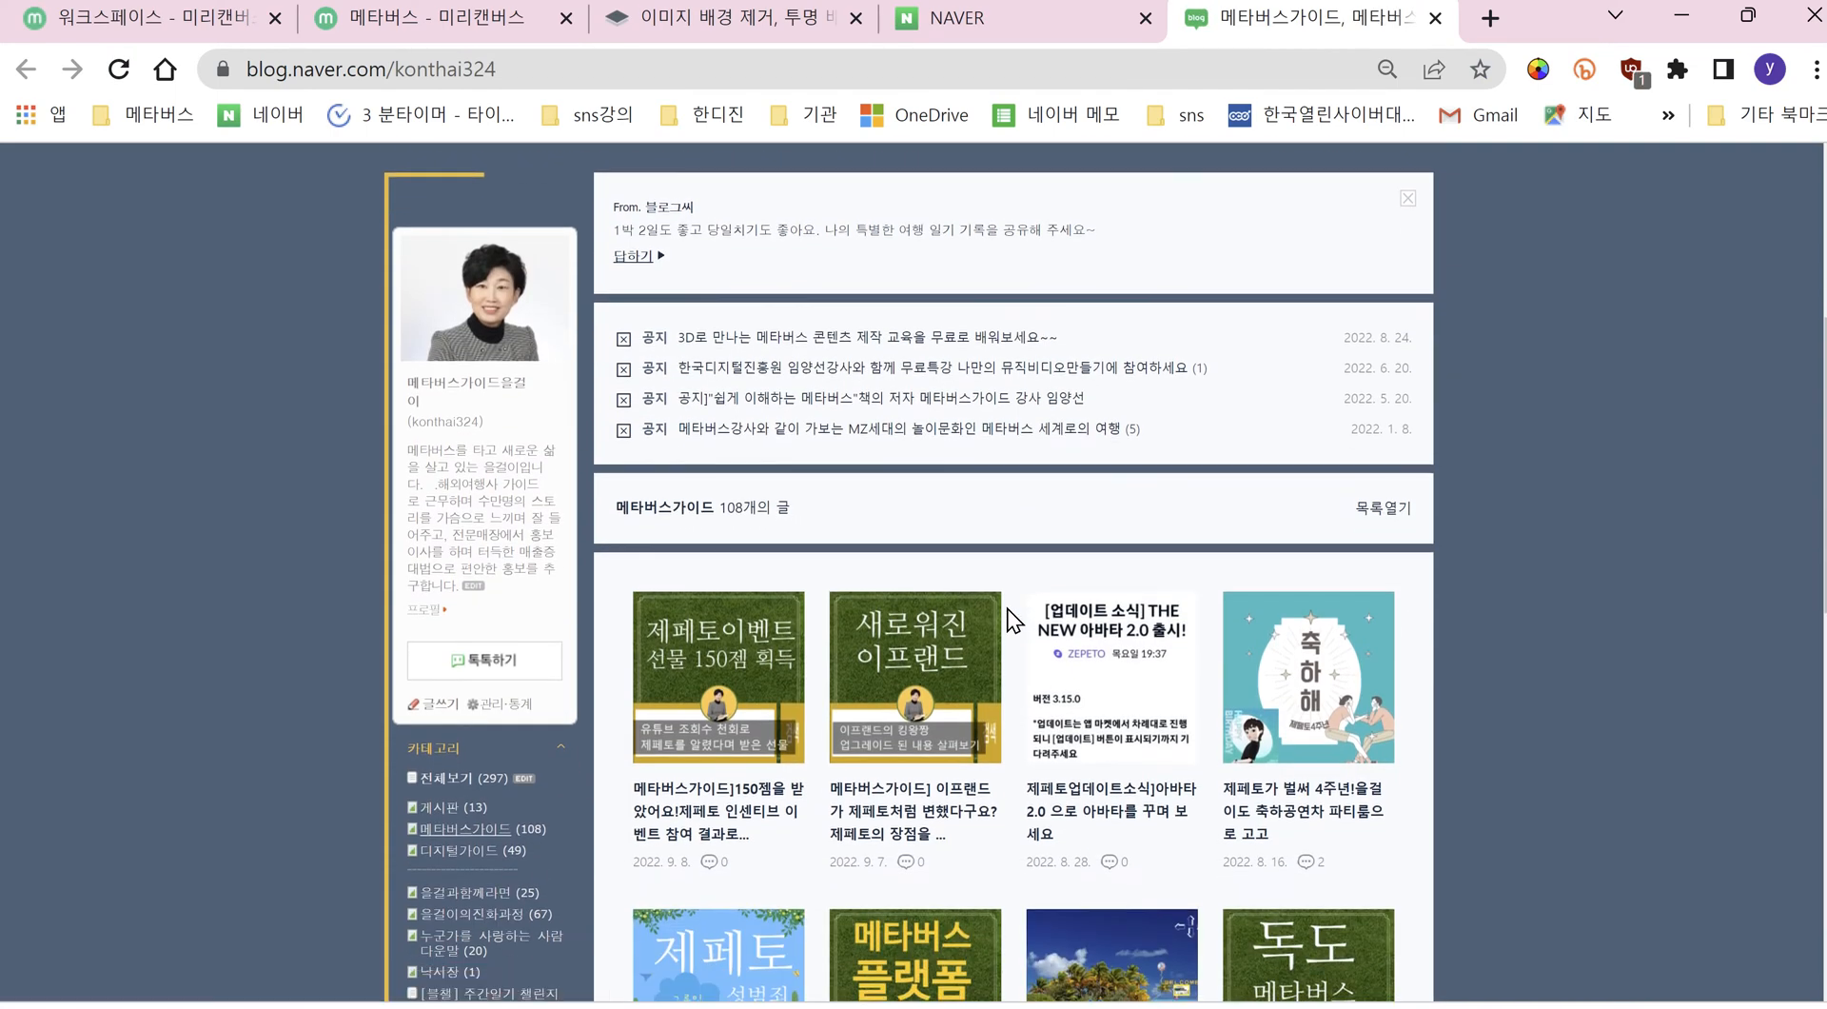
left_click(843, 375)
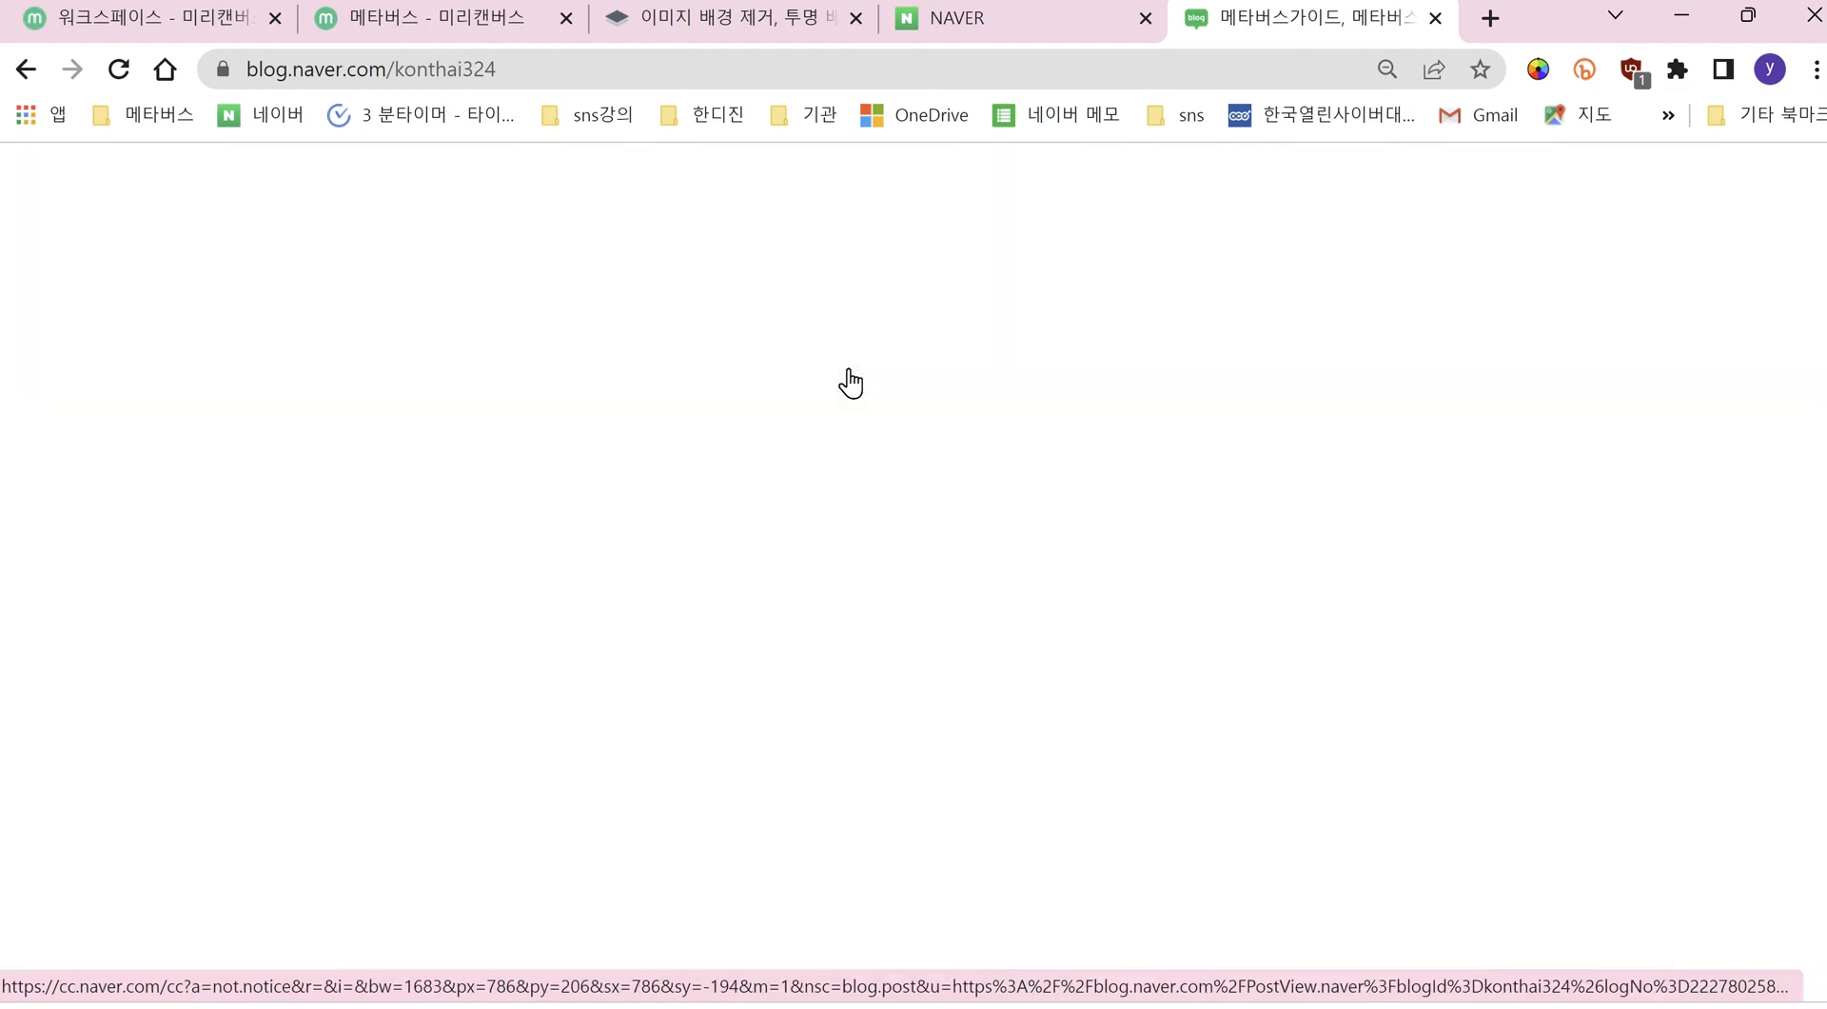
Step: Examine the blue music-video lecture poster in the blog notice, from its title to the lecture details at its foot
scroll(990, 516, "down", 10)
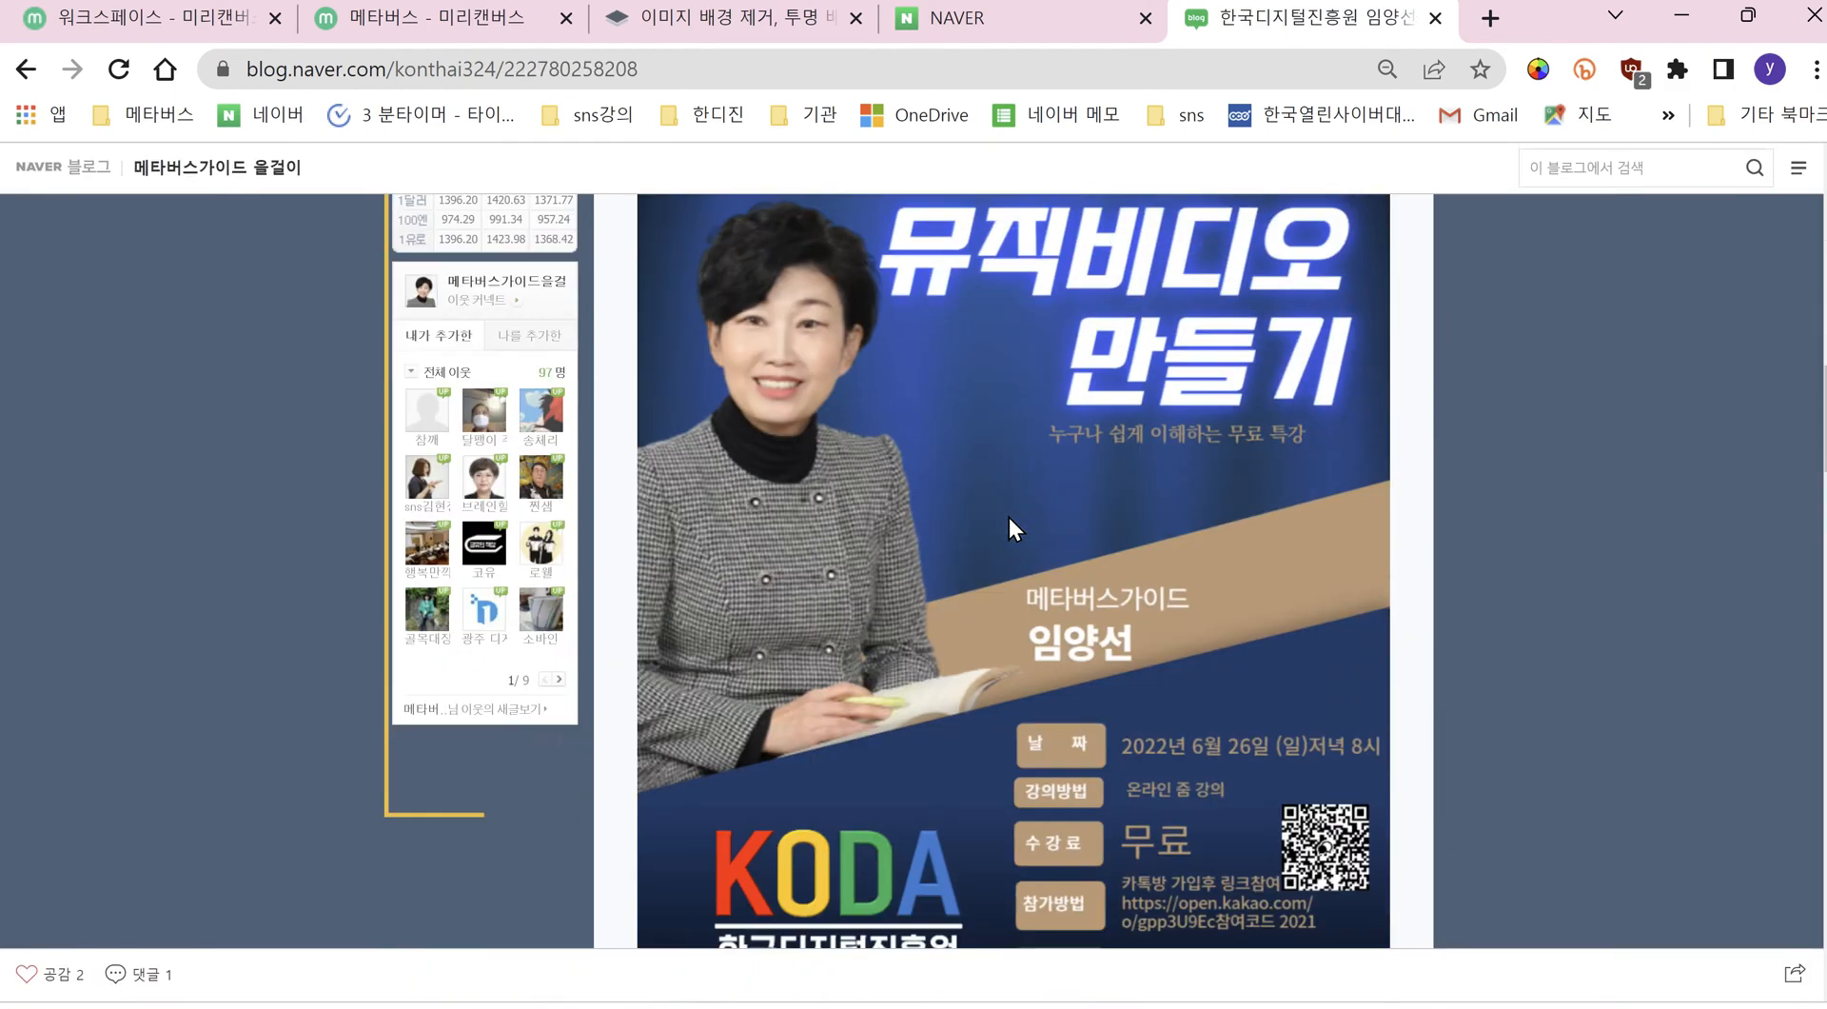
scroll(1009, 518, "up", 4)
scroll(1019, 521, "up", 2)
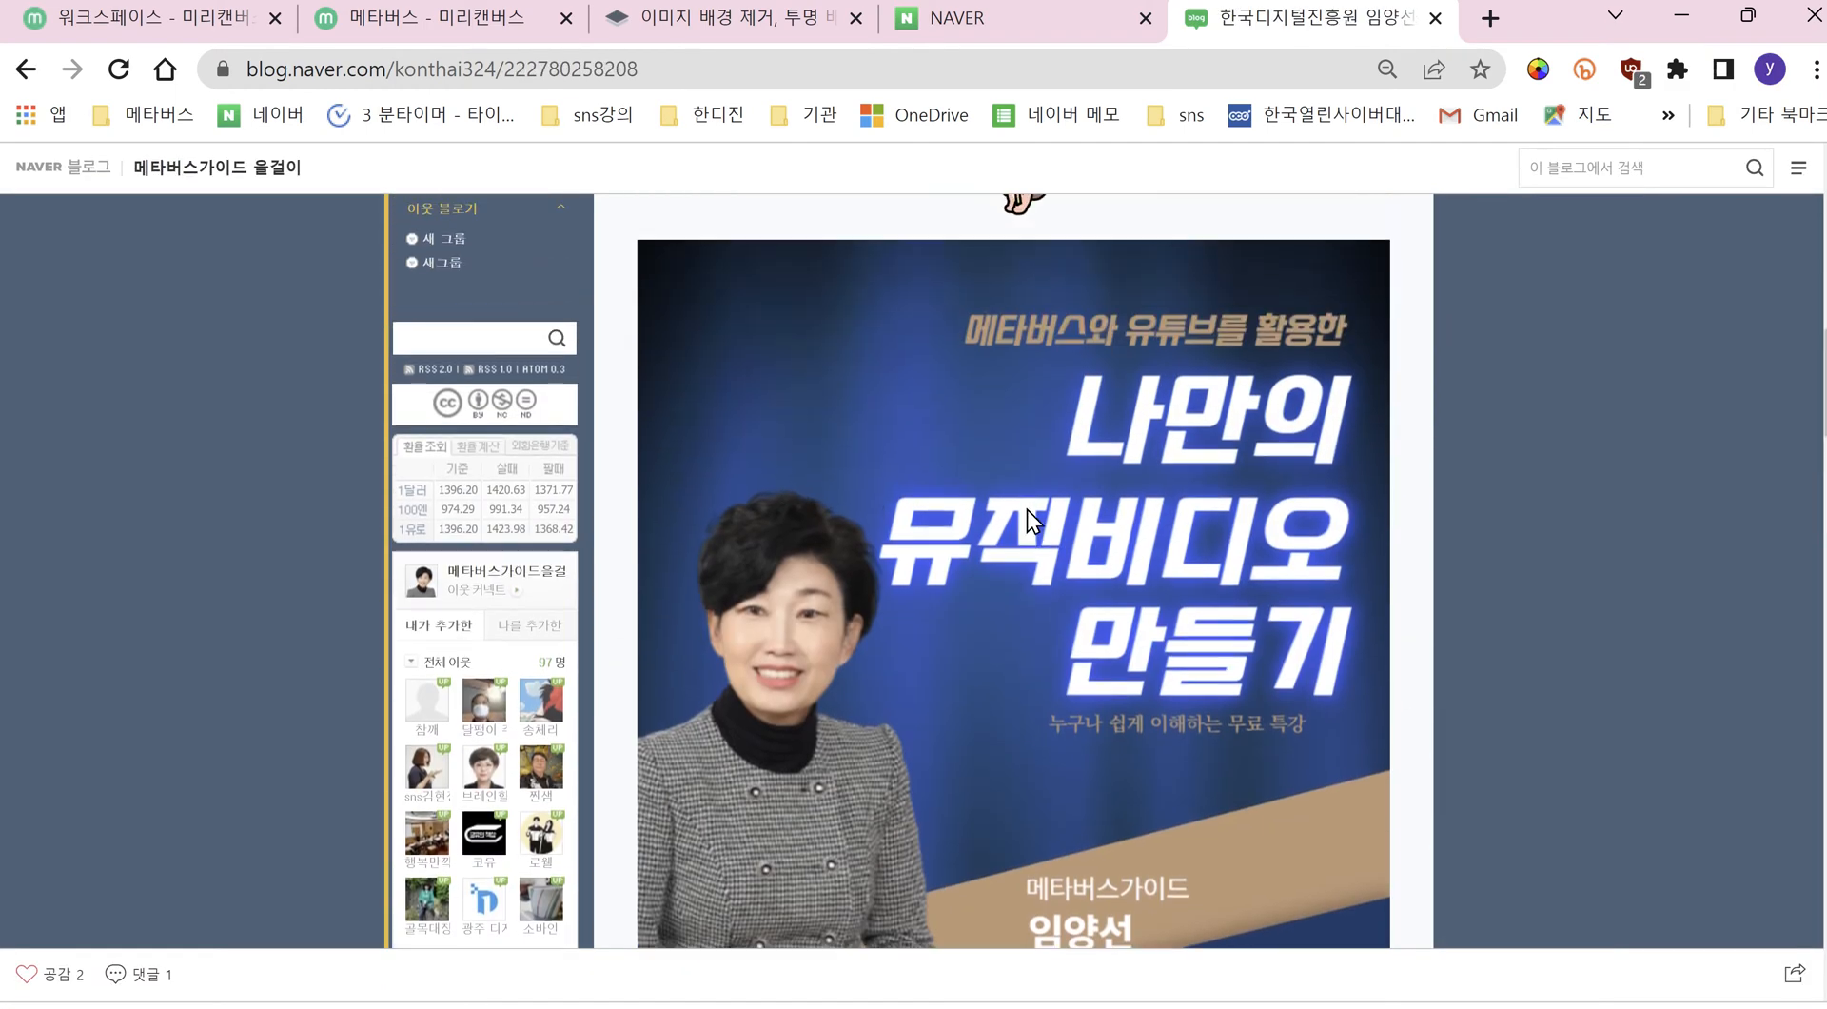
scroll(1026, 509, "down", 4)
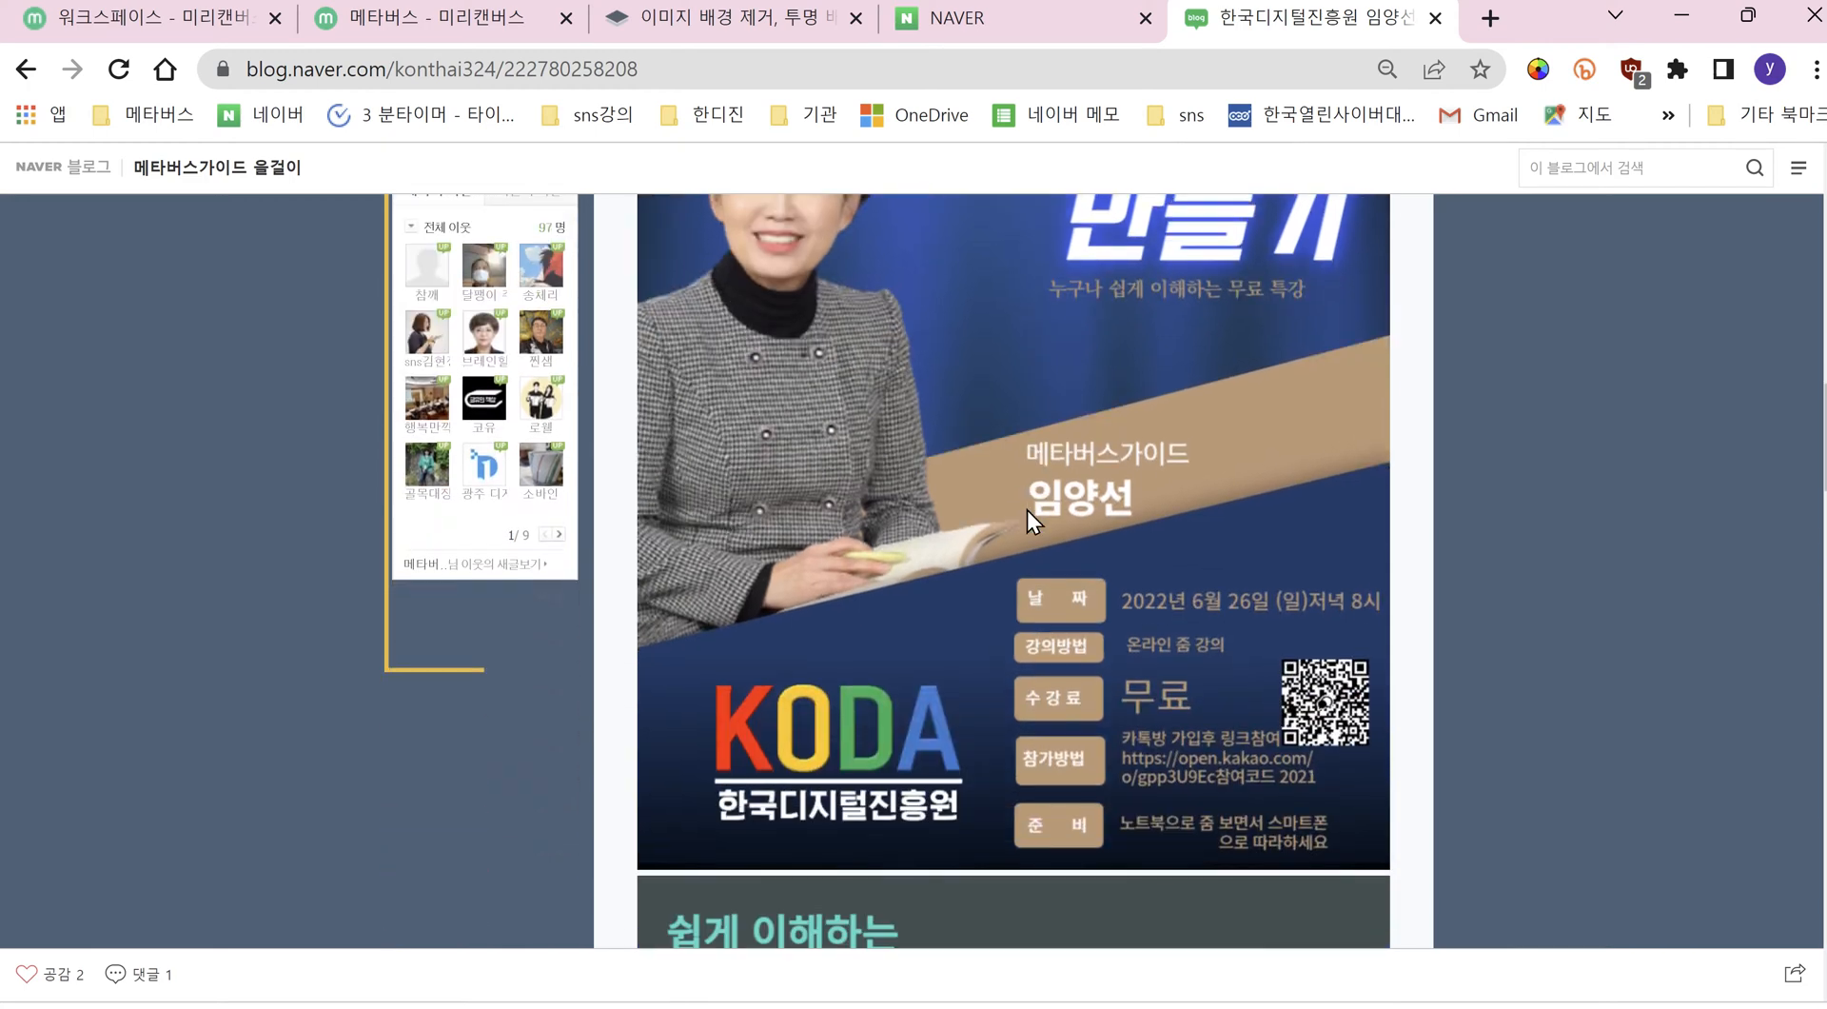
scroll(1025, 510, "up", 3)
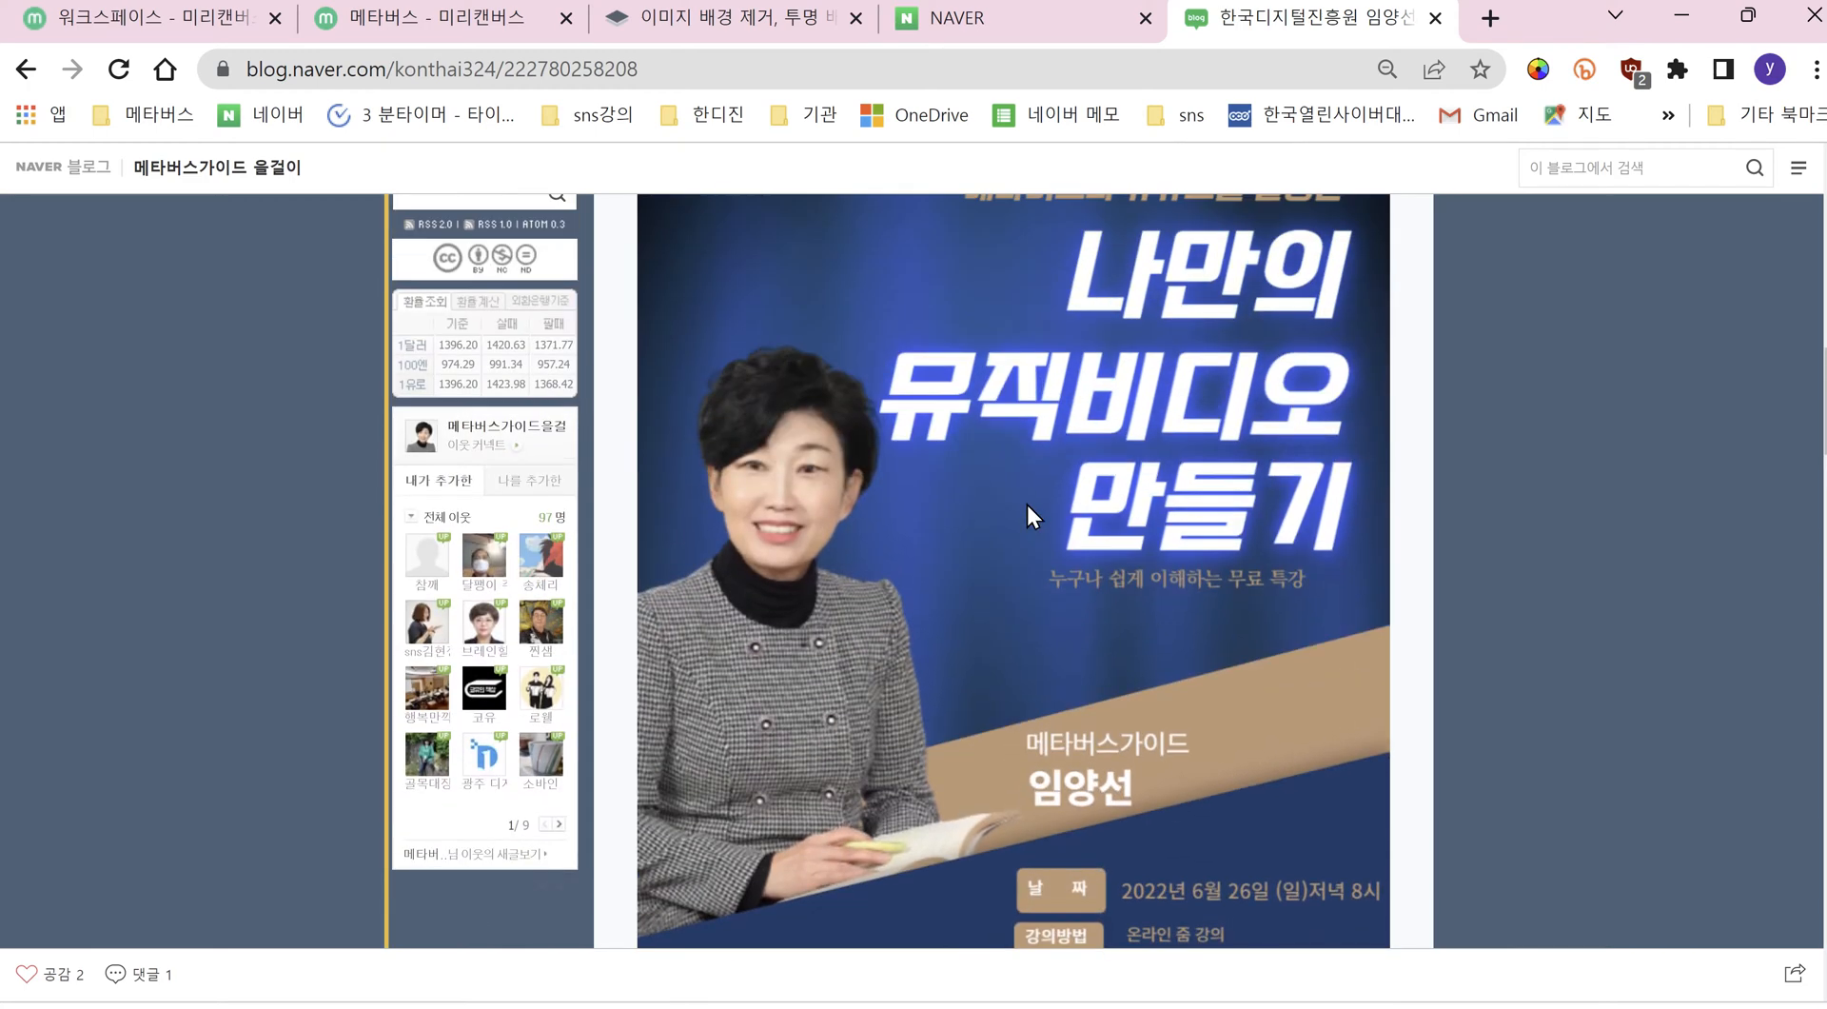
scroll(1025, 502, "up", 2)
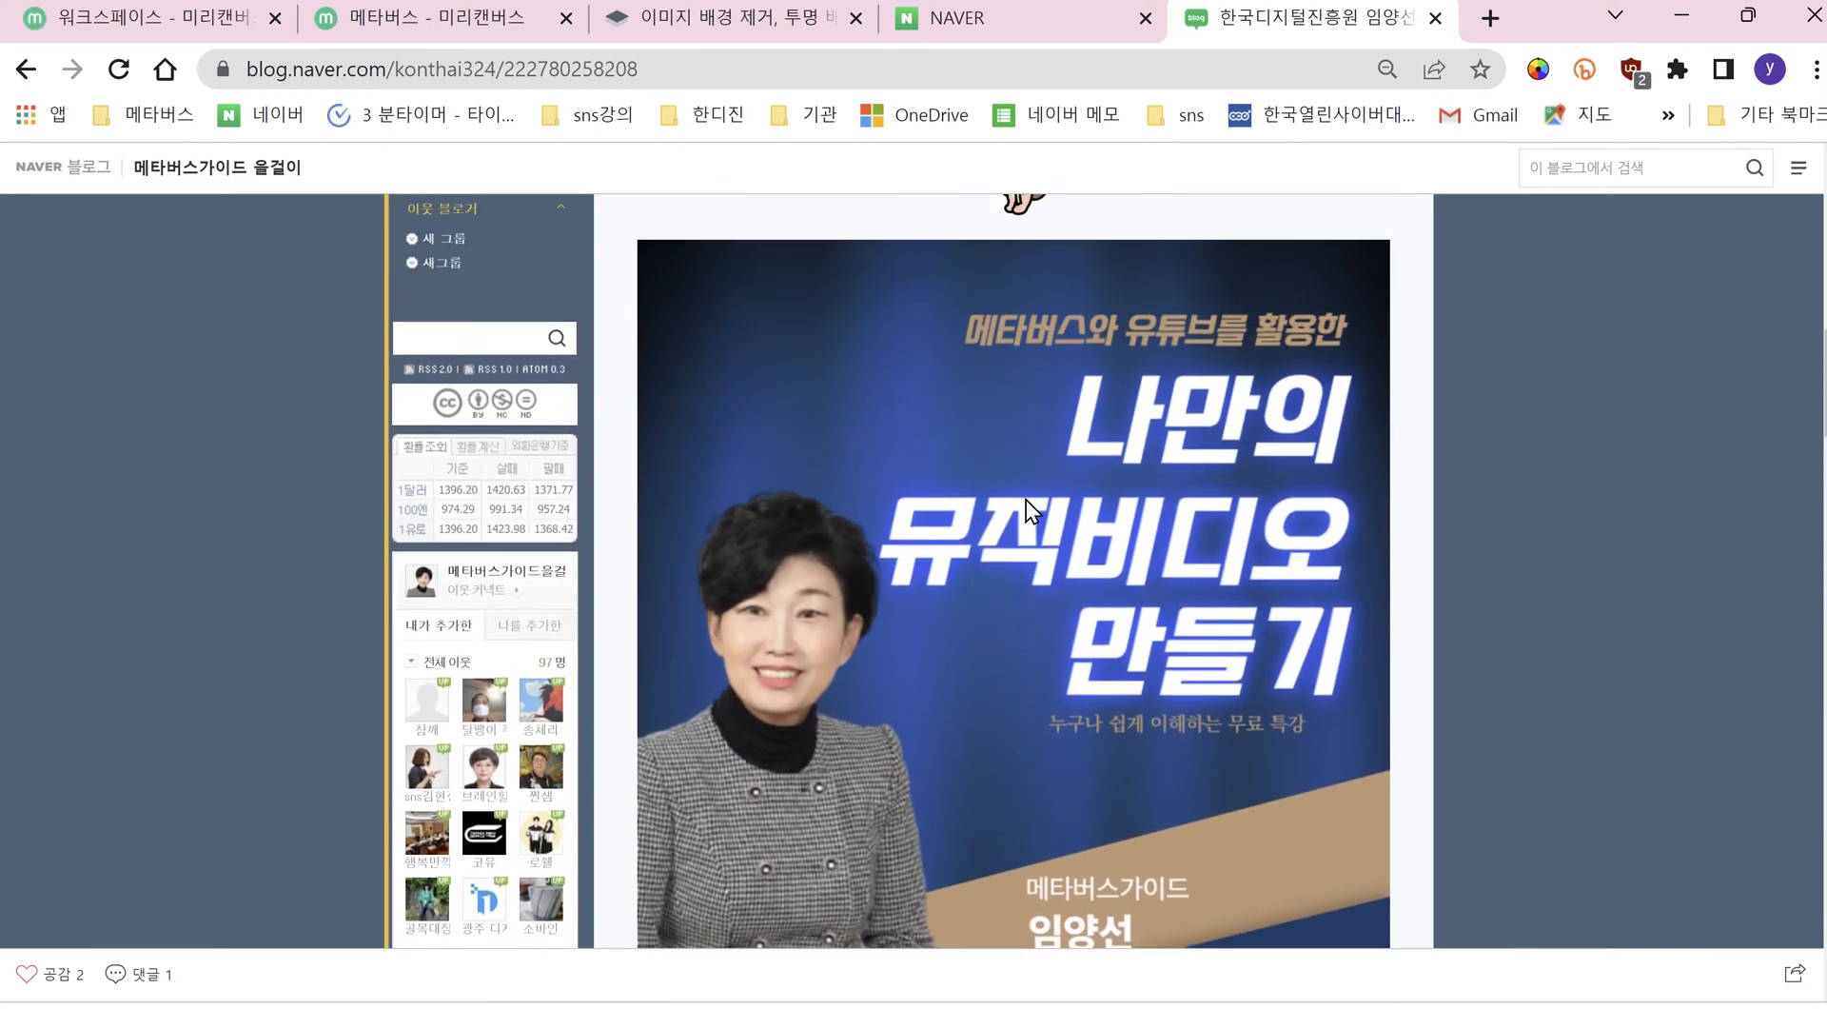
scroll(1026, 499, "down", 5)
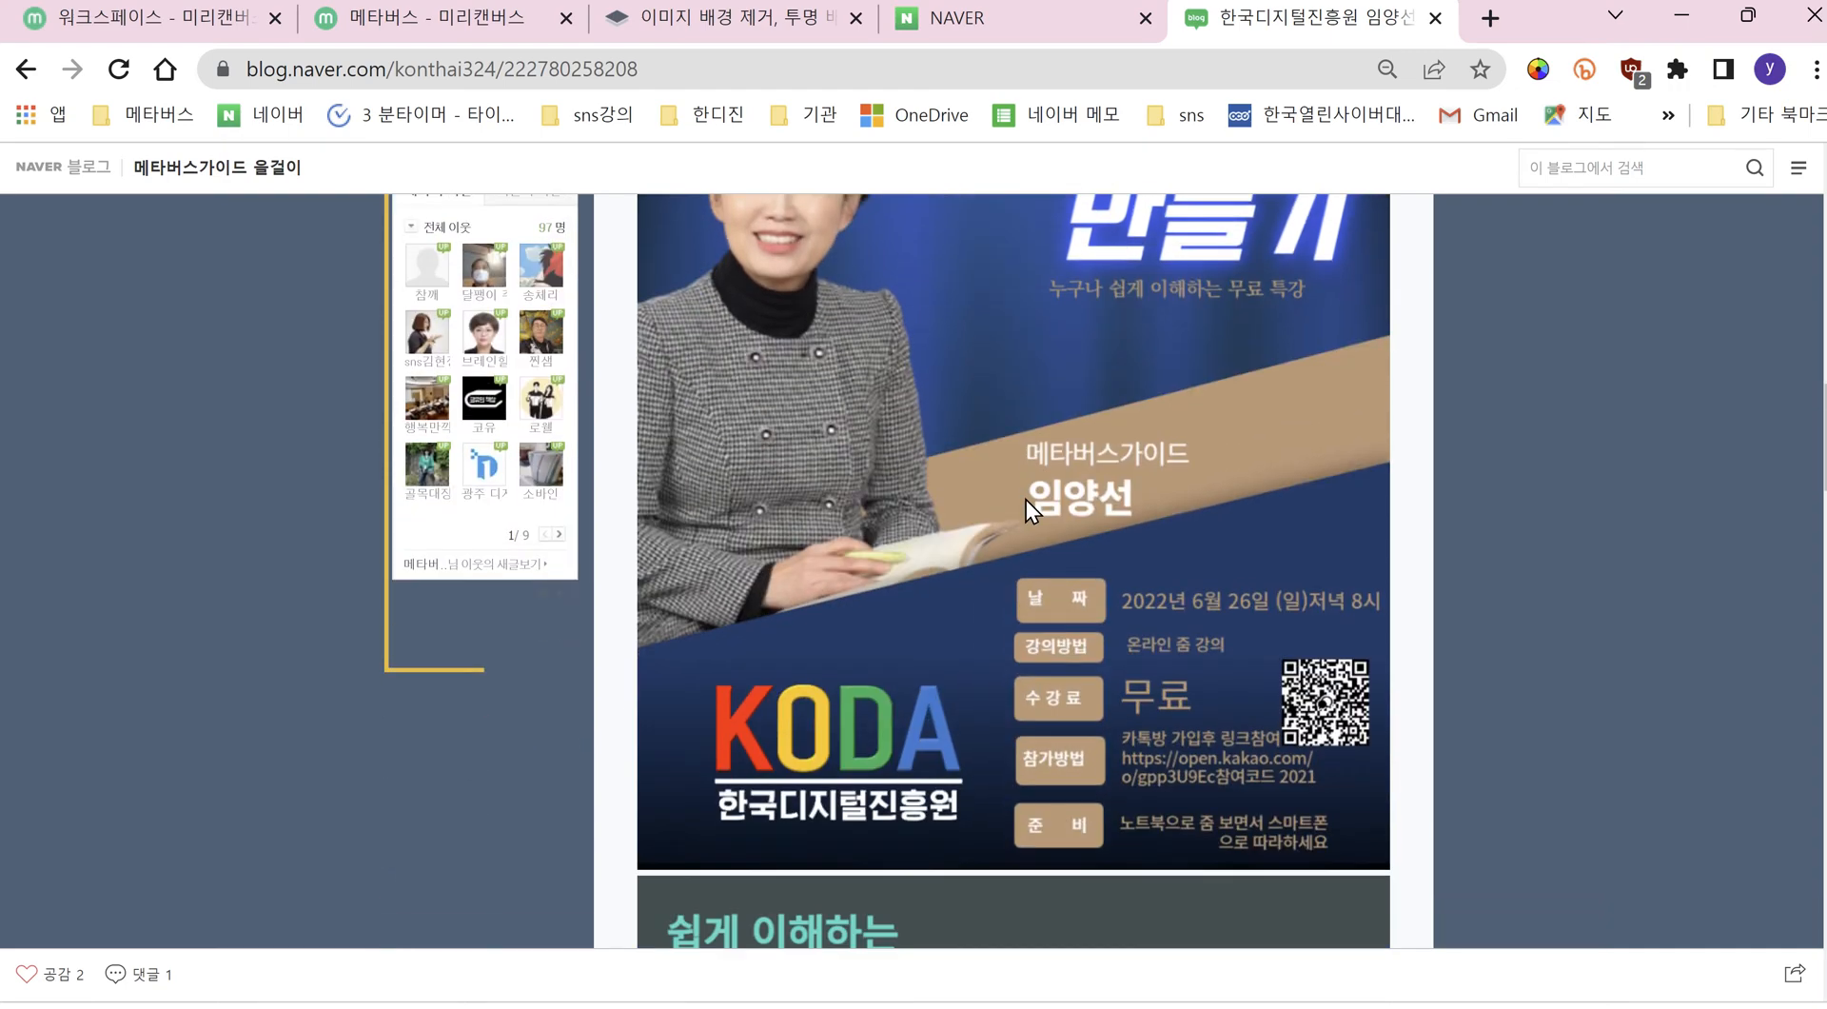
scroll(1025, 500, "up", 7)
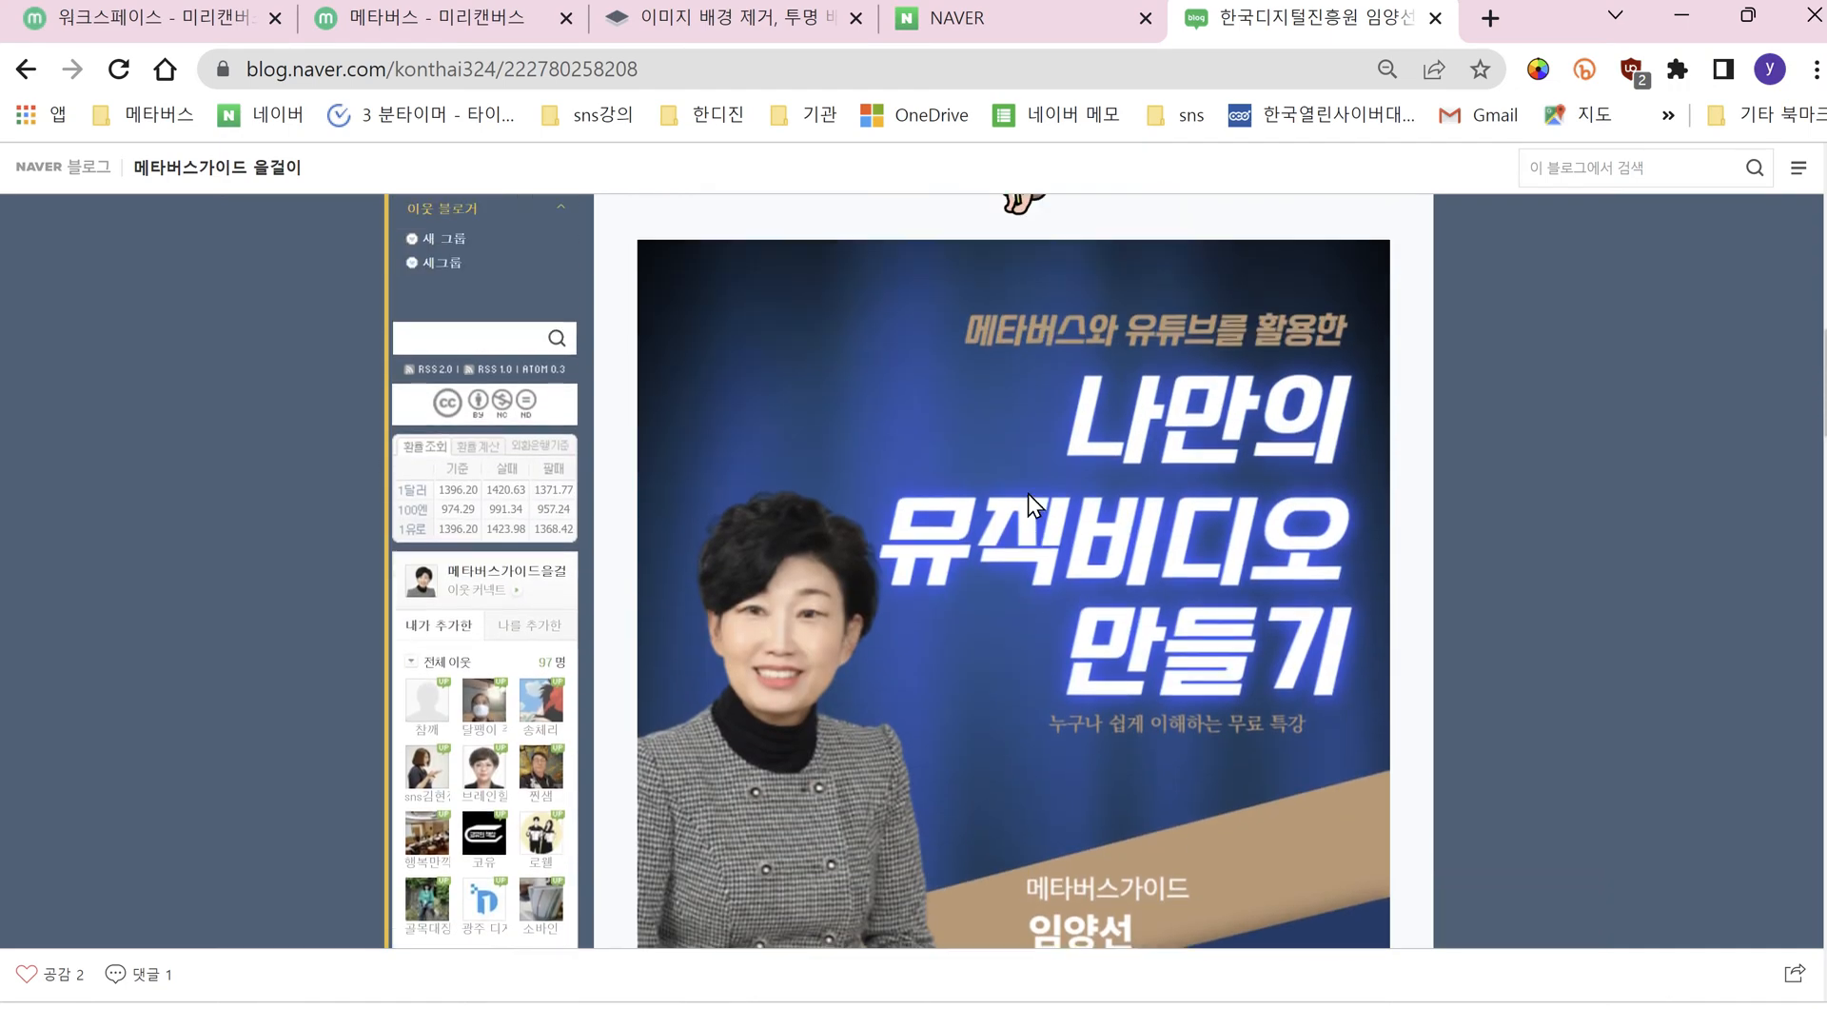
Step: Examine the other versions of the lecture poster further down the notice: the grey one, the chalkboard one and the wide purple one
scroll(1027, 493, "down", 2)
scroll(1028, 493, "down", 3)
scroll(1027, 494, "down", 5)
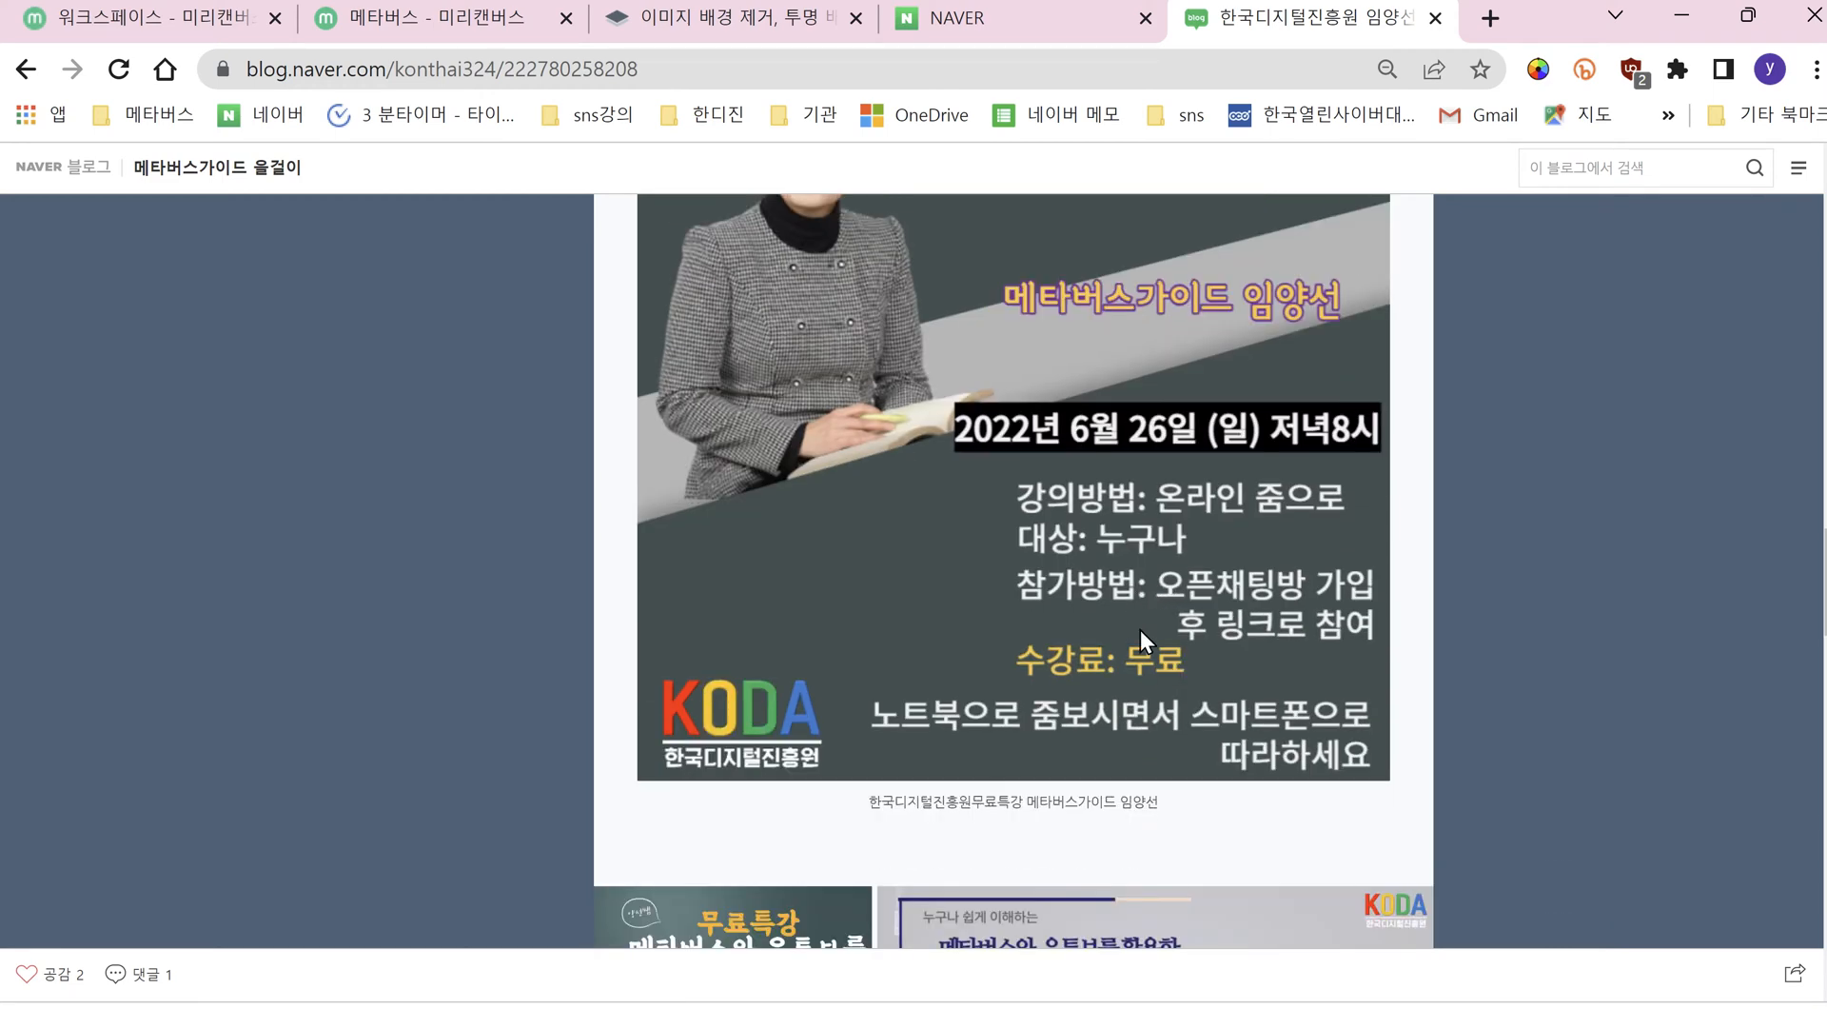
scroll(1180, 696, "down", 6)
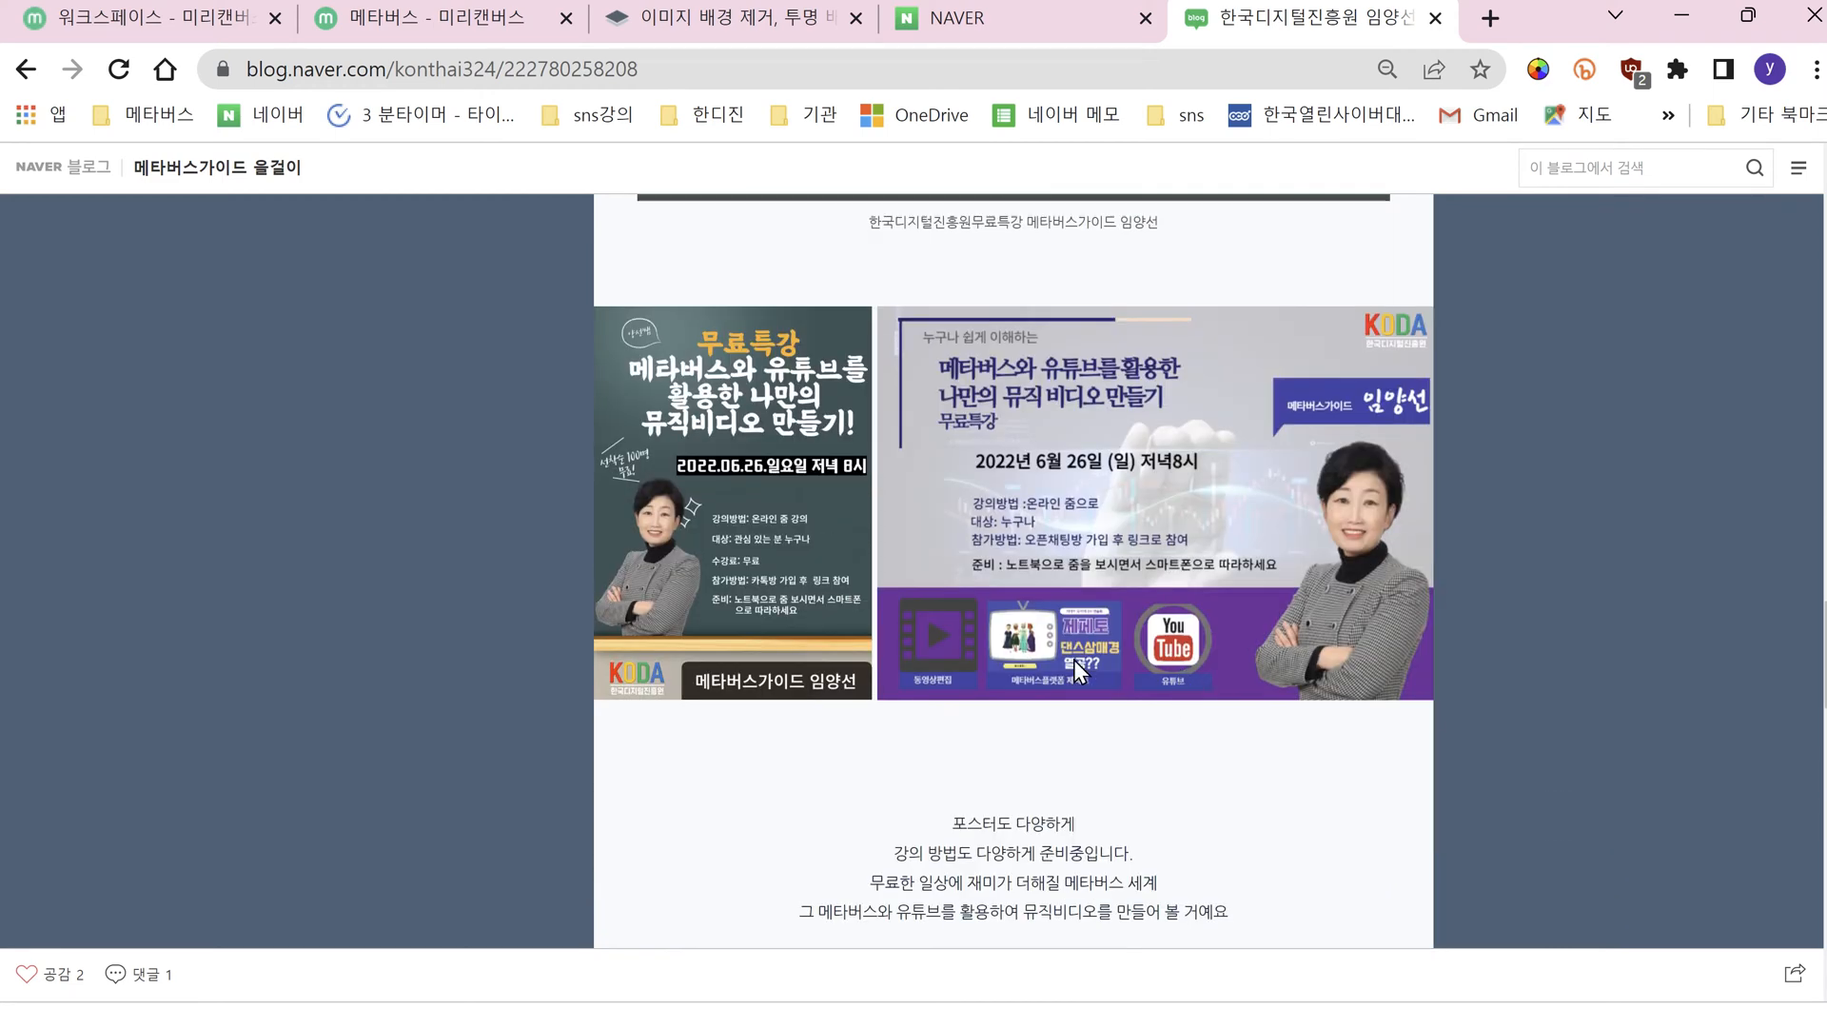
scroll(795, 517, "up", 6)
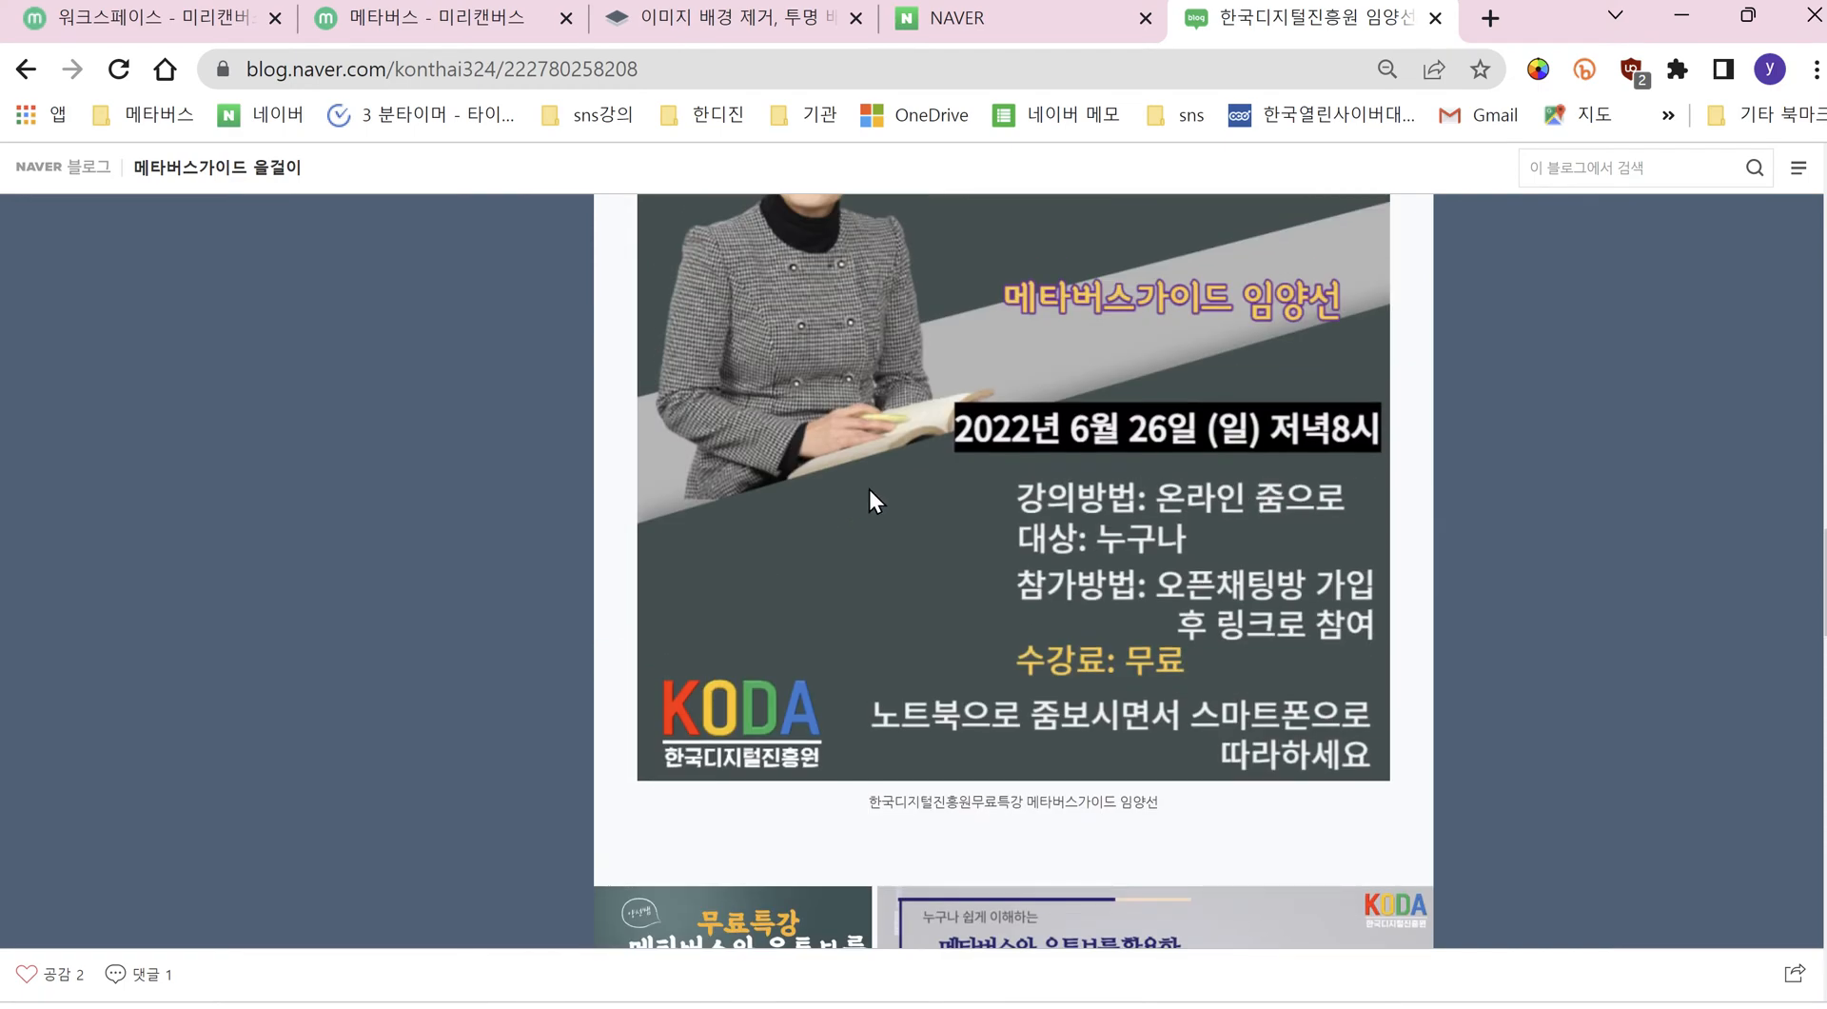
scroll(951, 506, "down", 6)
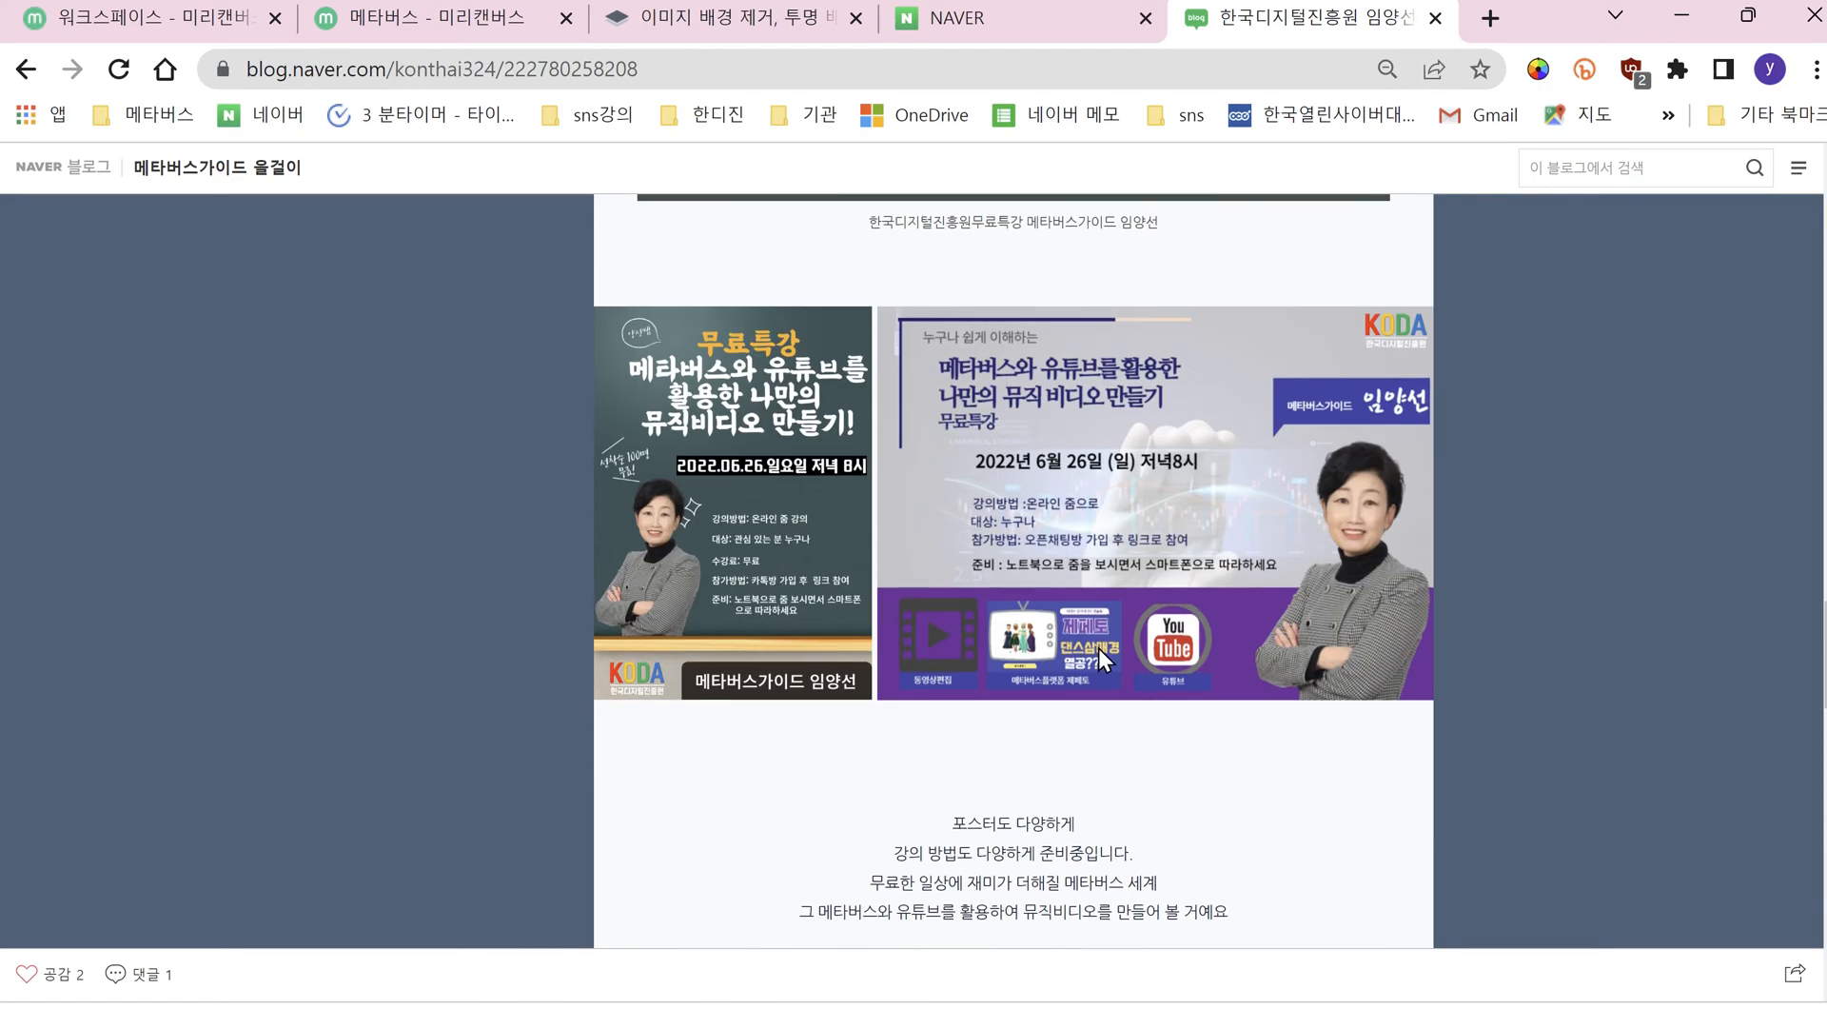
scroll(1058, 436, "up", 6)
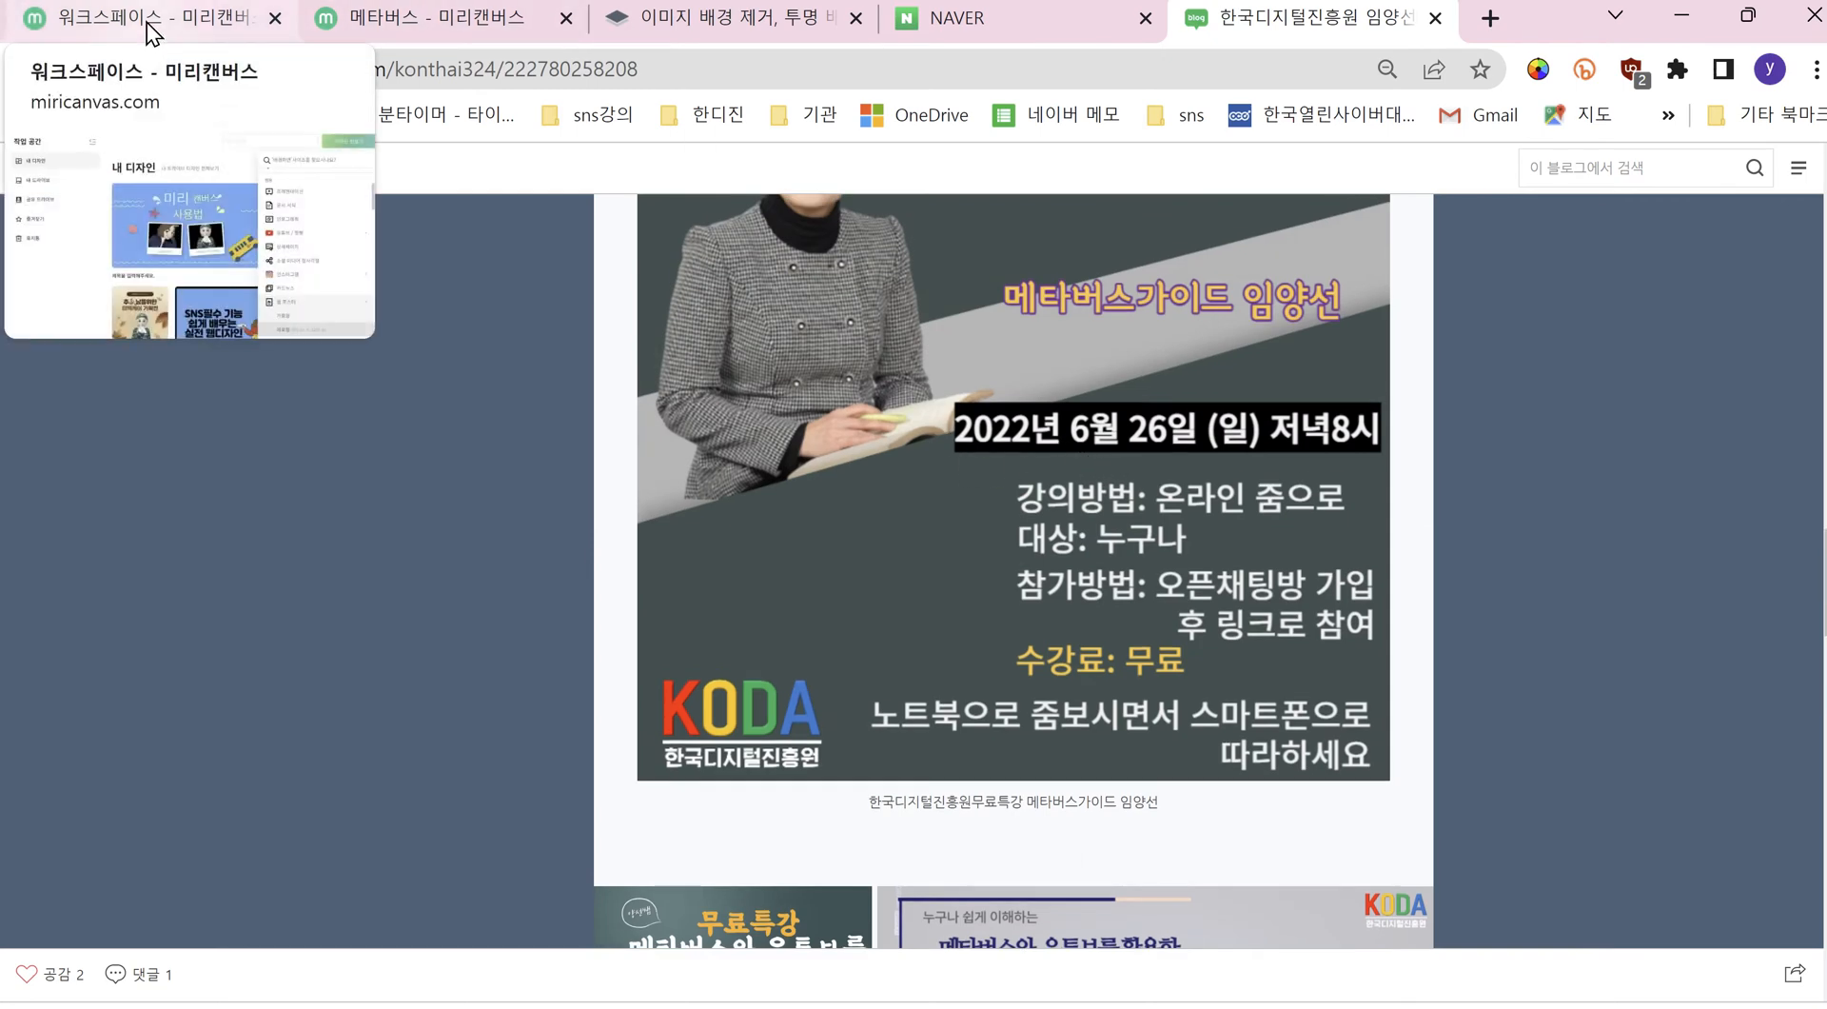
Step: Switch to the MiriCanvas workspace, browse the saved designs, and open the three-page "원스톱 법률해결" poster design
left_click(246, 23)
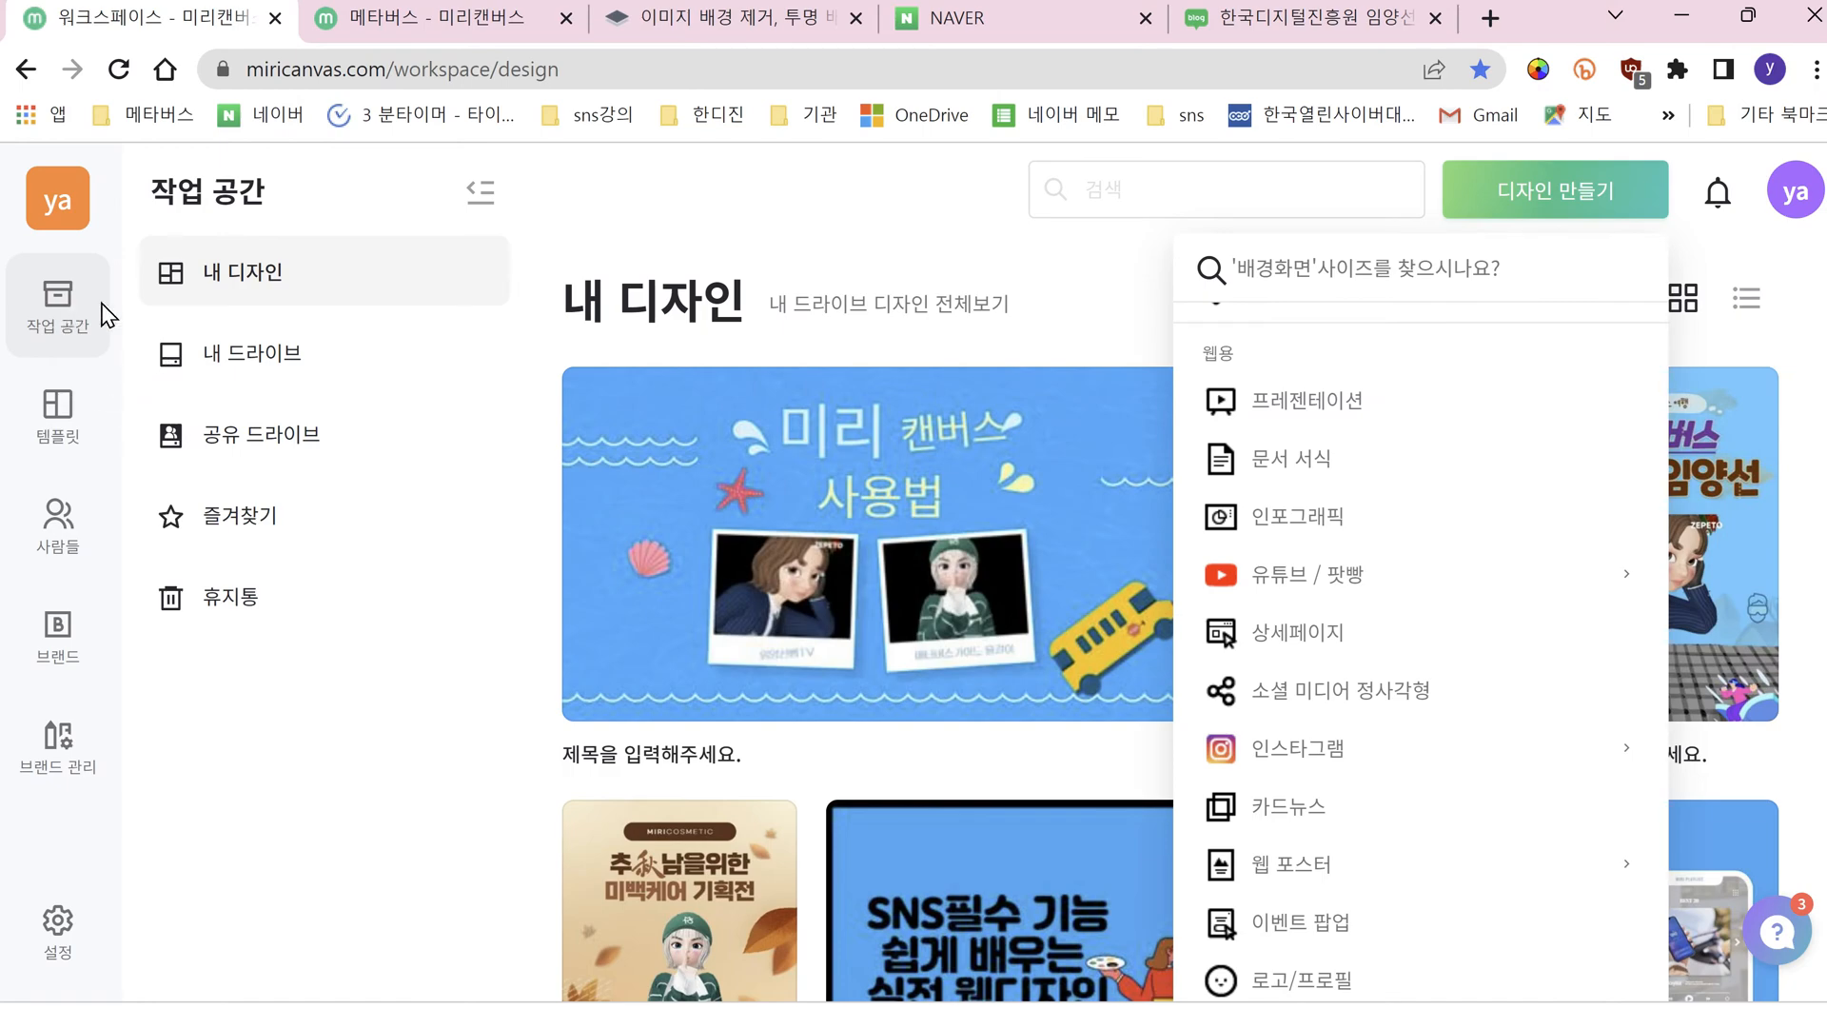
left_click(221, 280)
scroll(1097, 487, "down", 10)
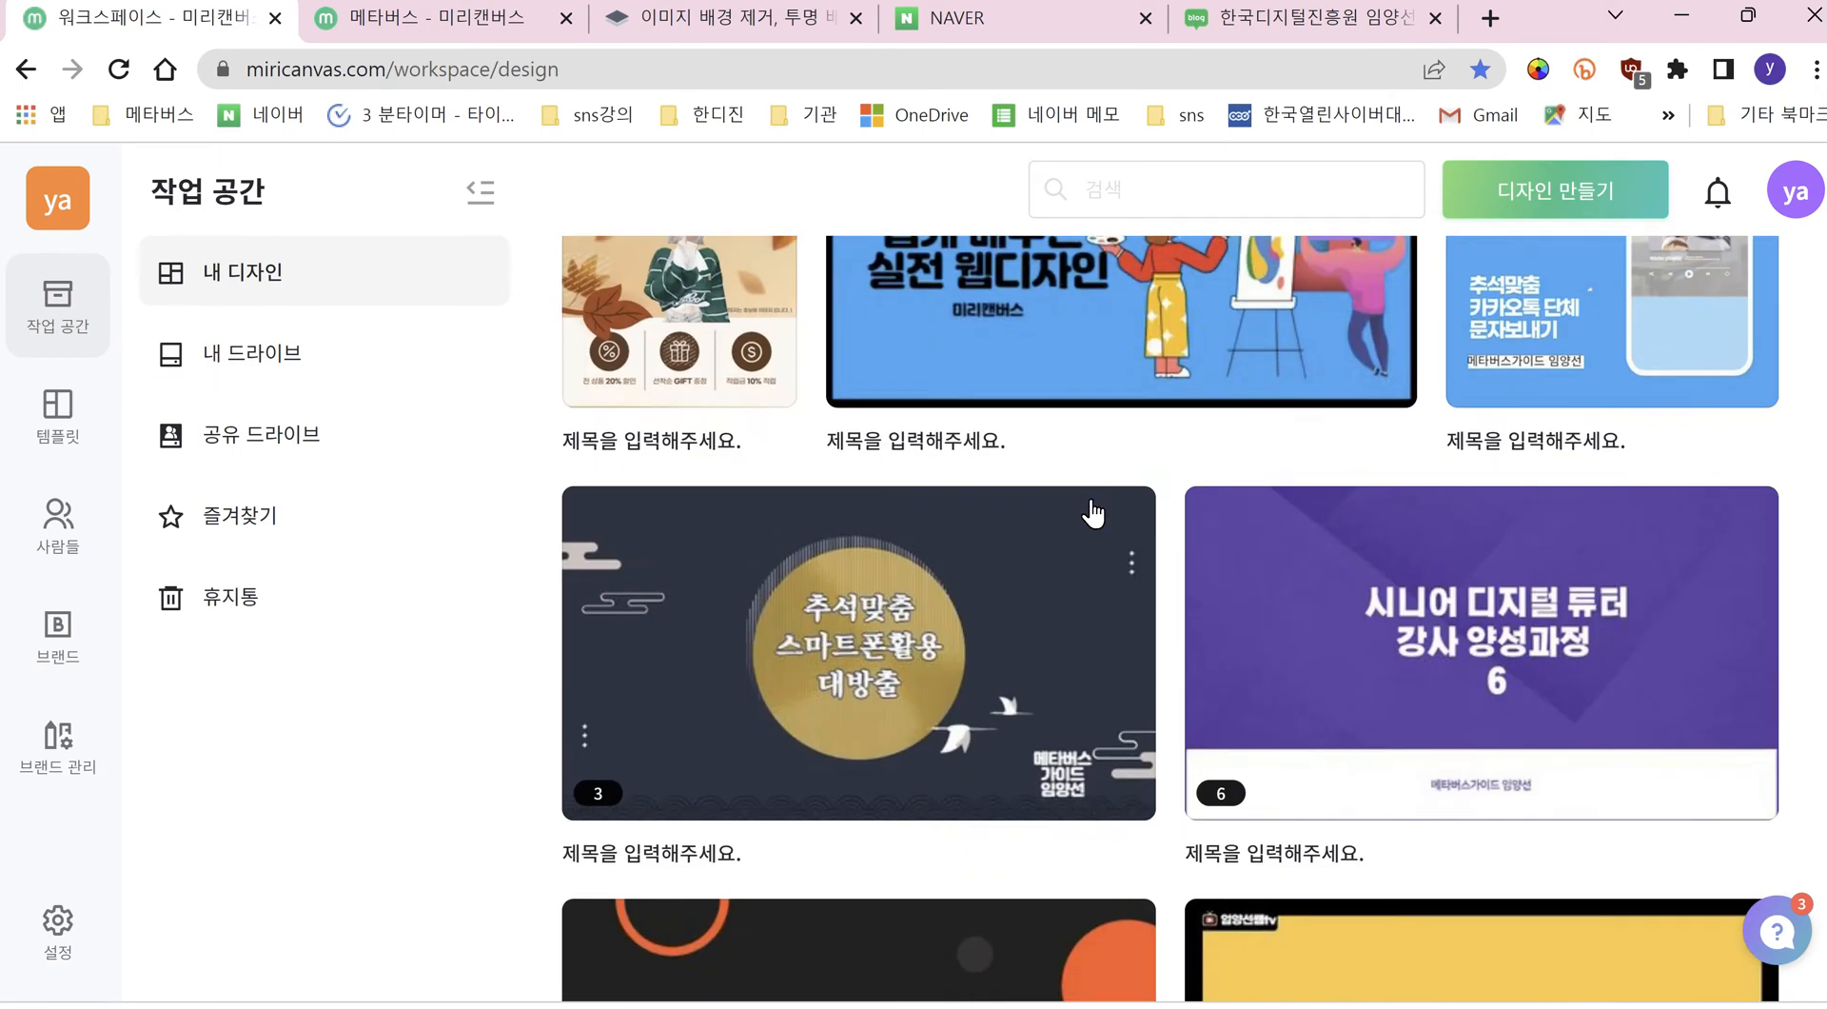
scroll(1097, 487, "up", 8)
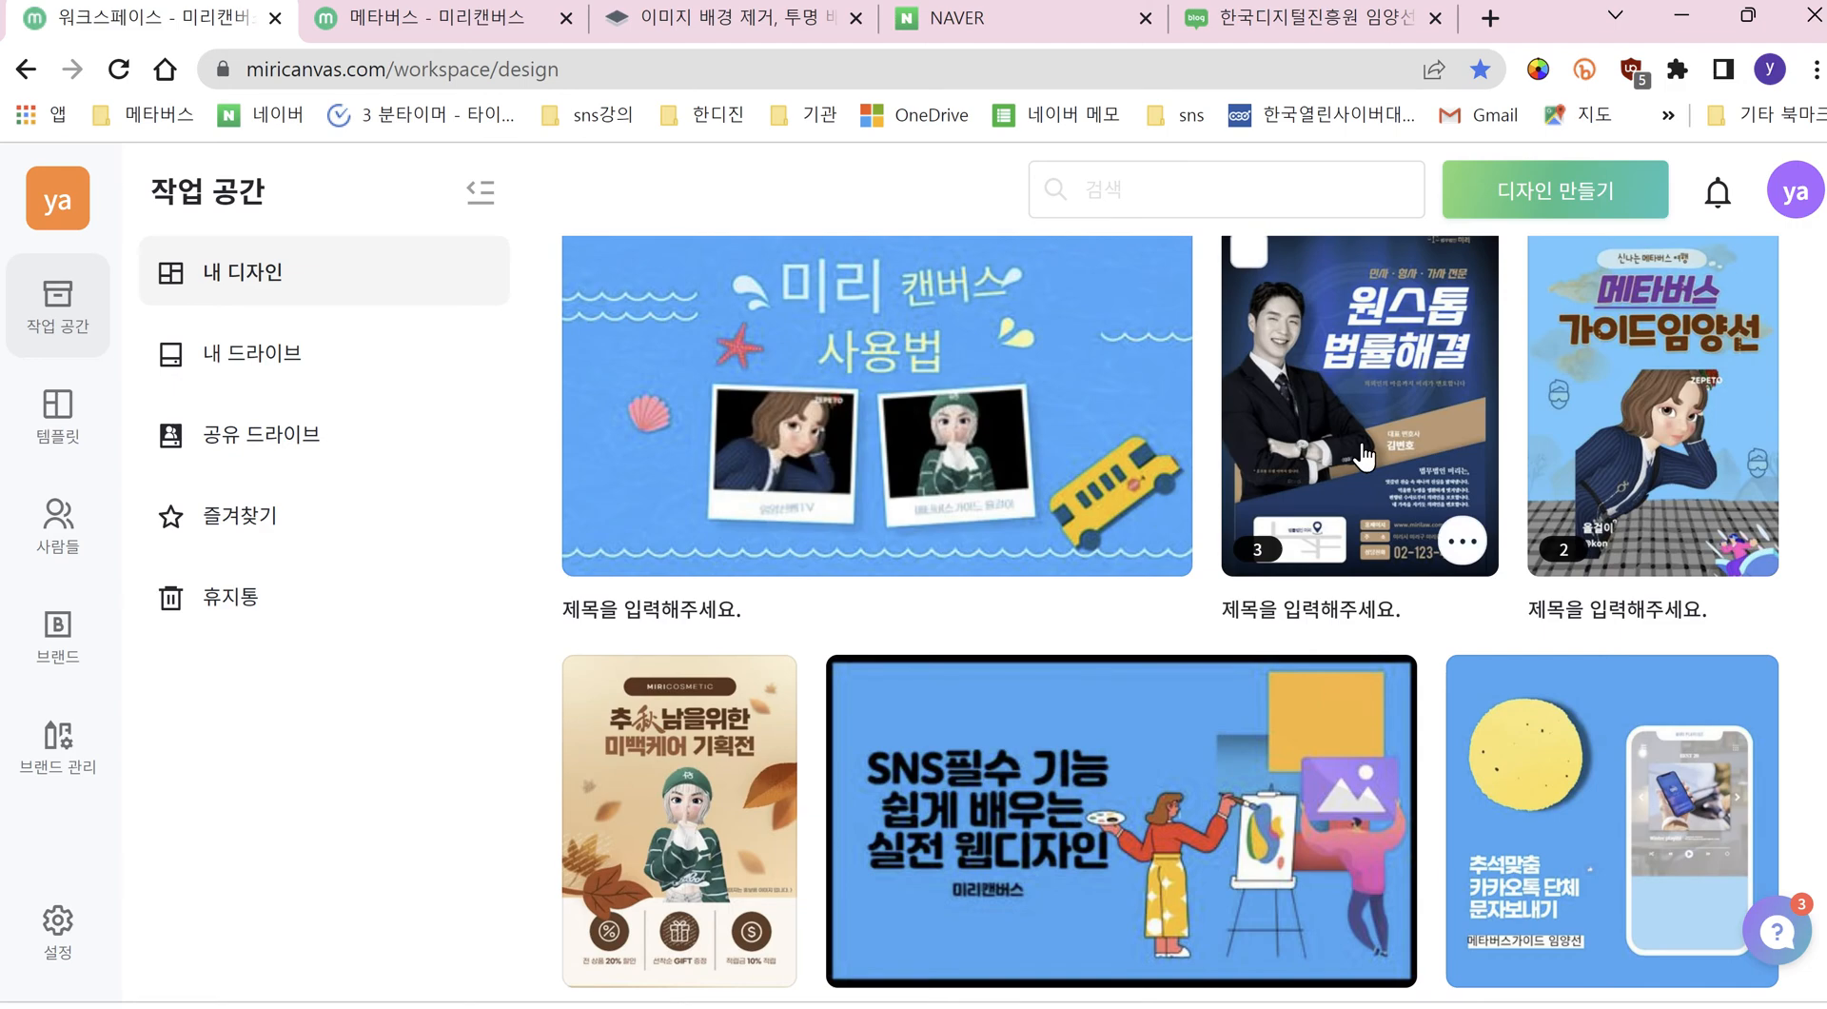
scroll(1363, 461, "down", 10)
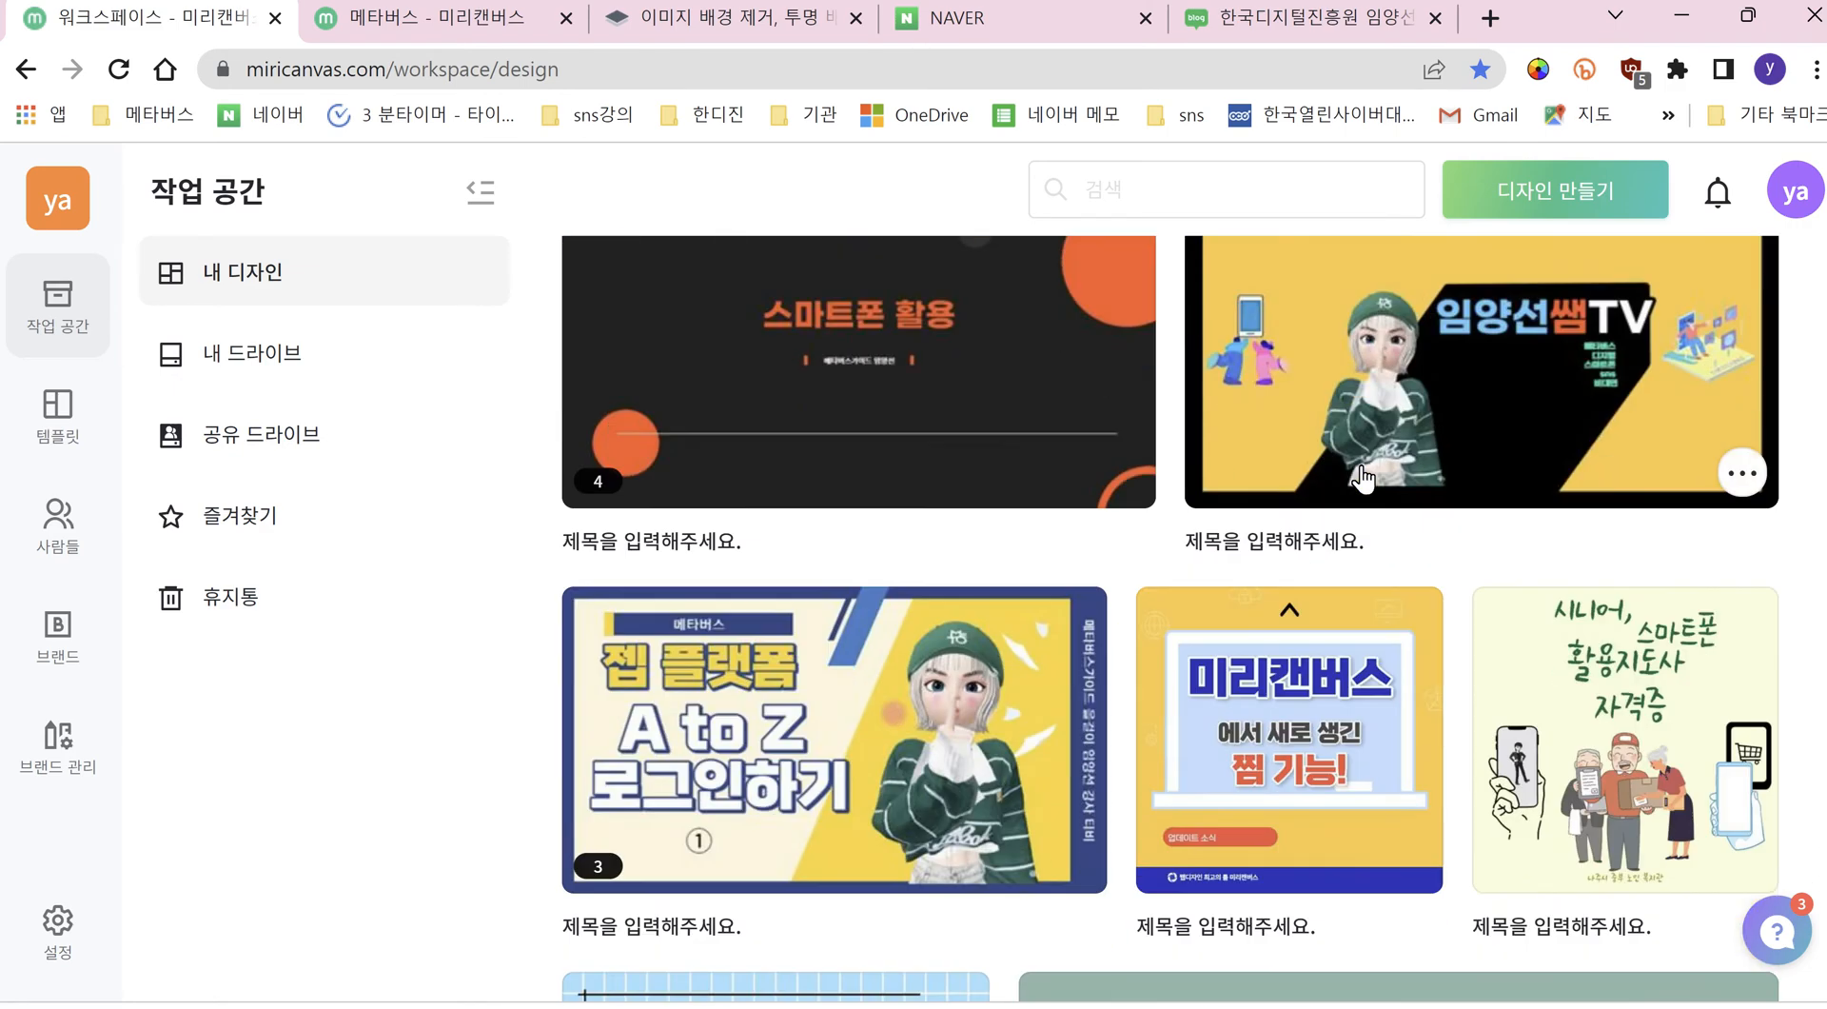
scroll(1364, 476, "up", 10)
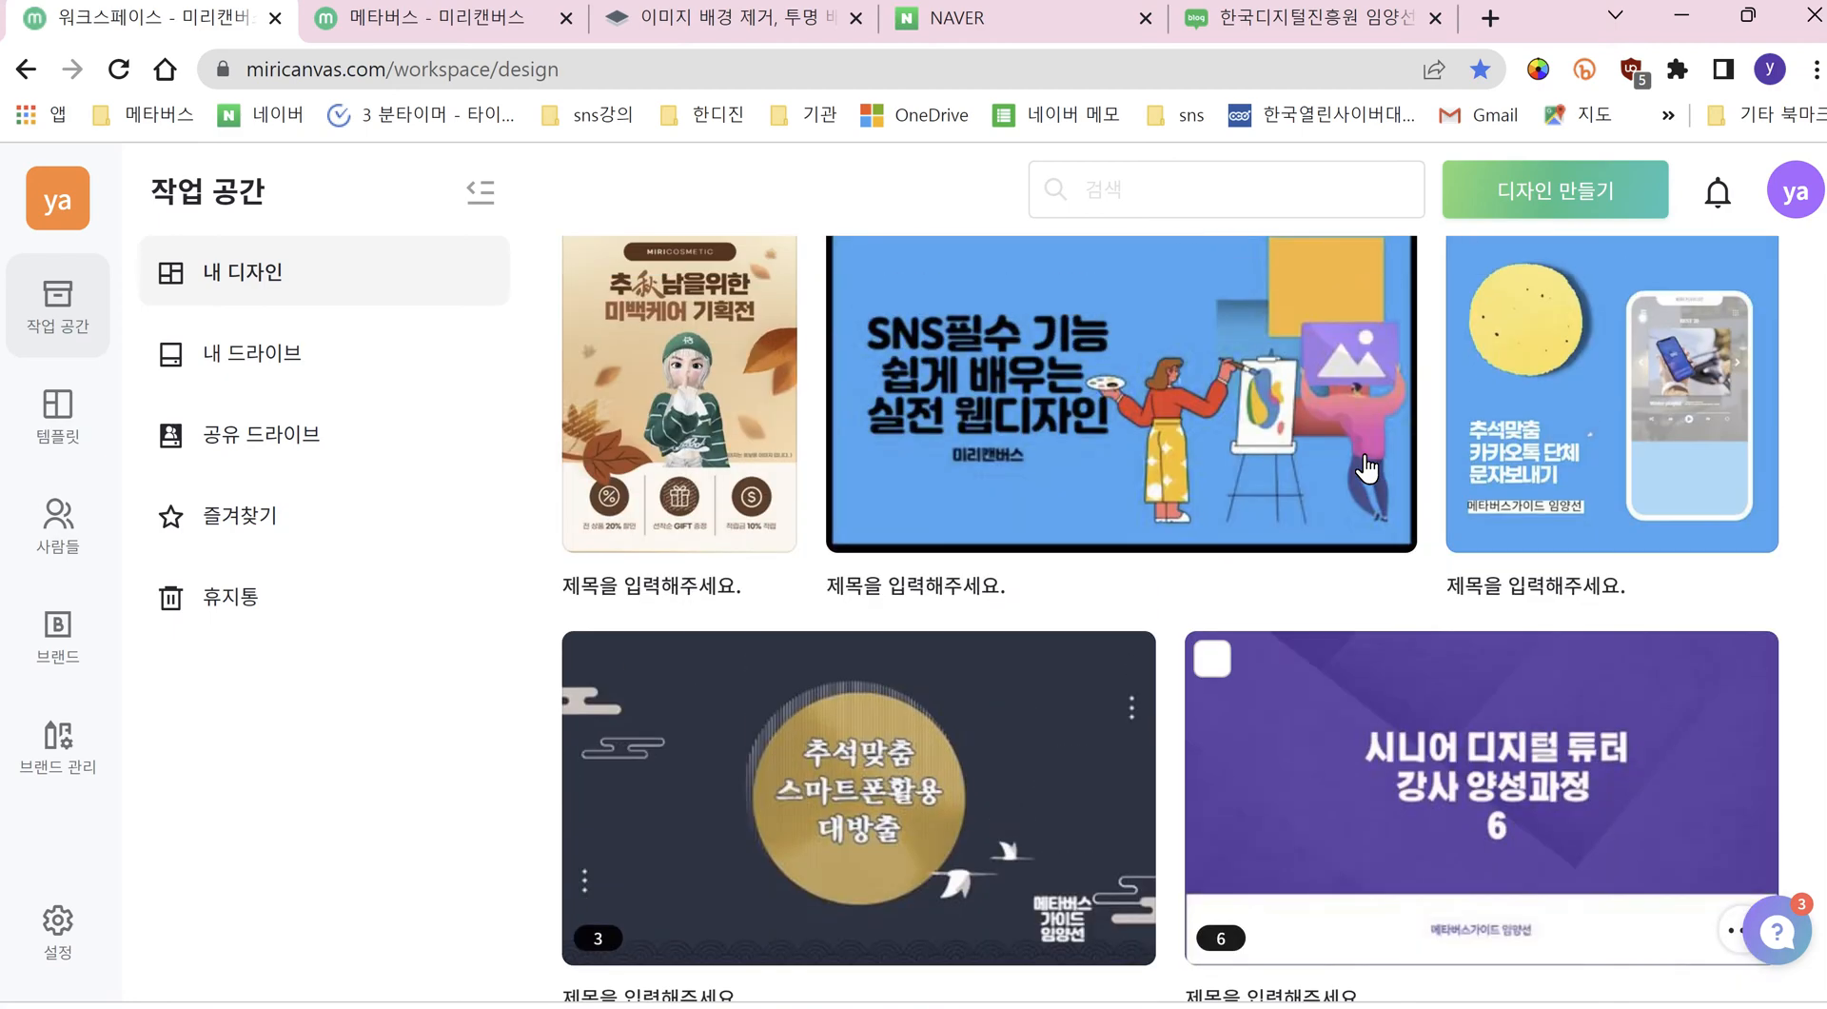
scroll(1367, 468, "up", 5)
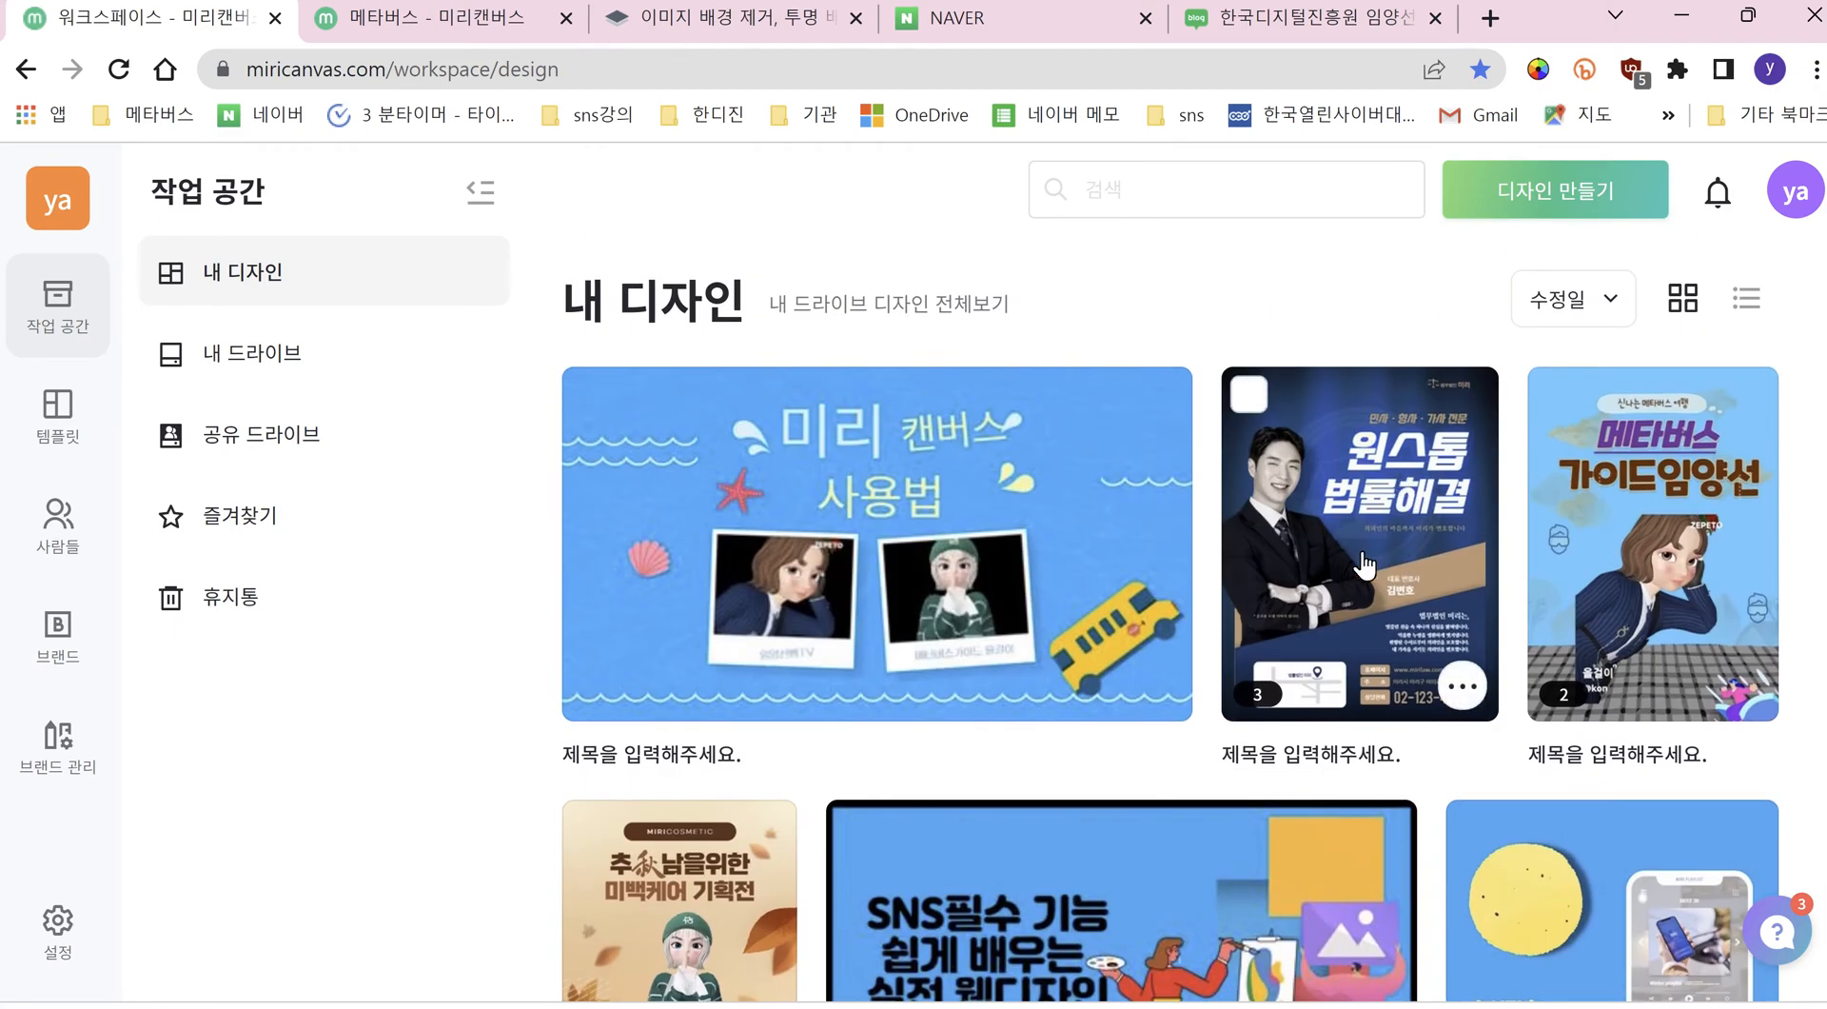
left_click(1364, 563)
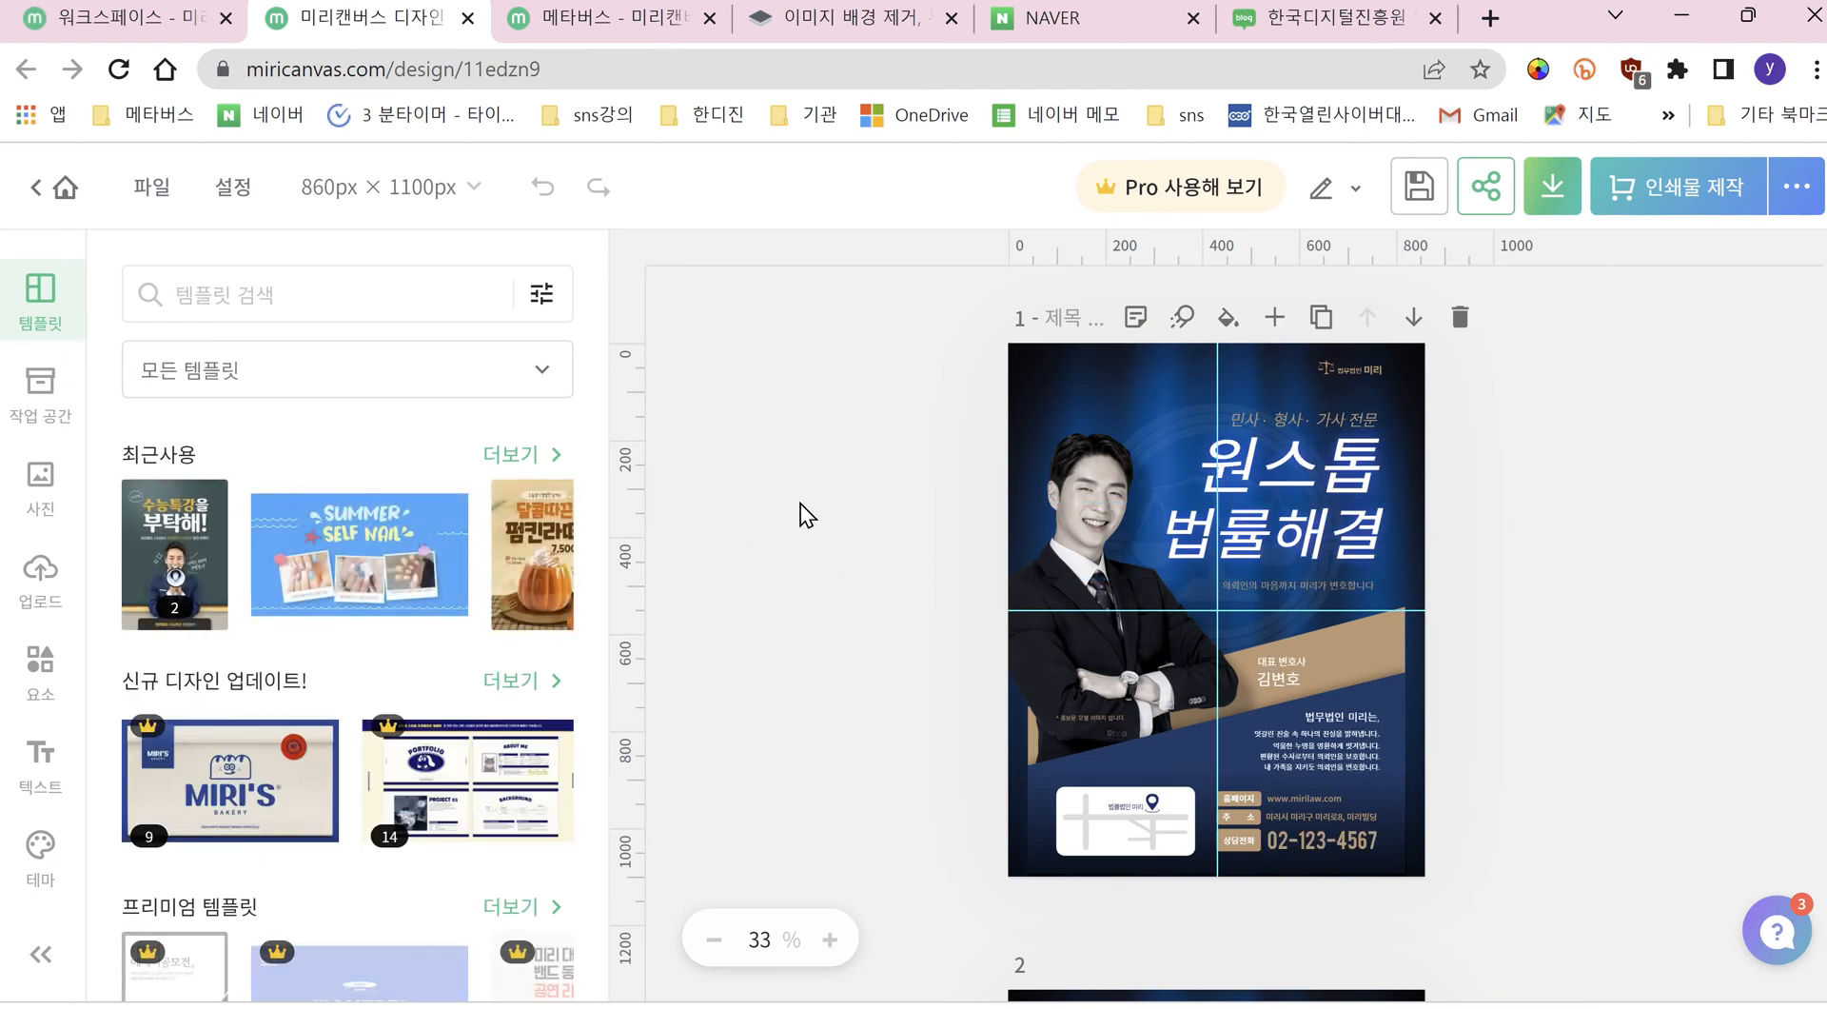
Step: Compare the original "원스톱 법률해결" template on page 1 with the adapted lecture posters on pages 2 and 3
scroll(1463, 583, "down", 5)
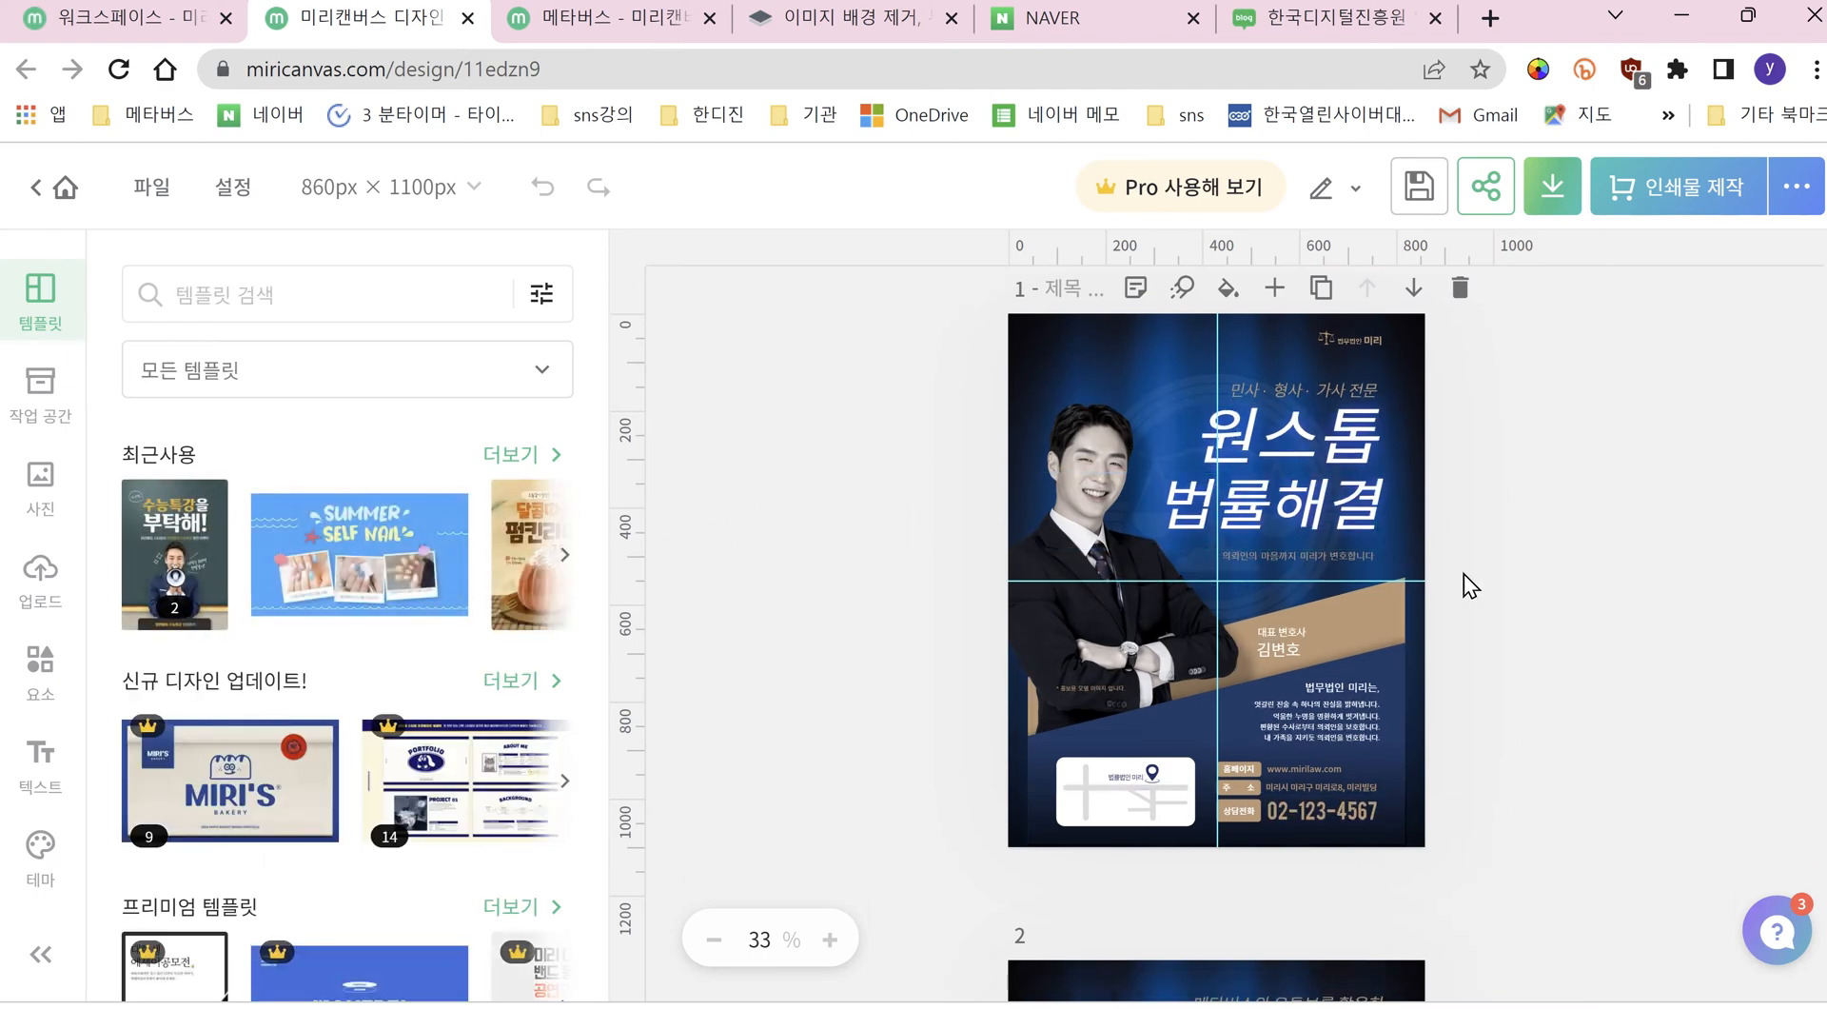
scroll(1468, 590, "down", 5)
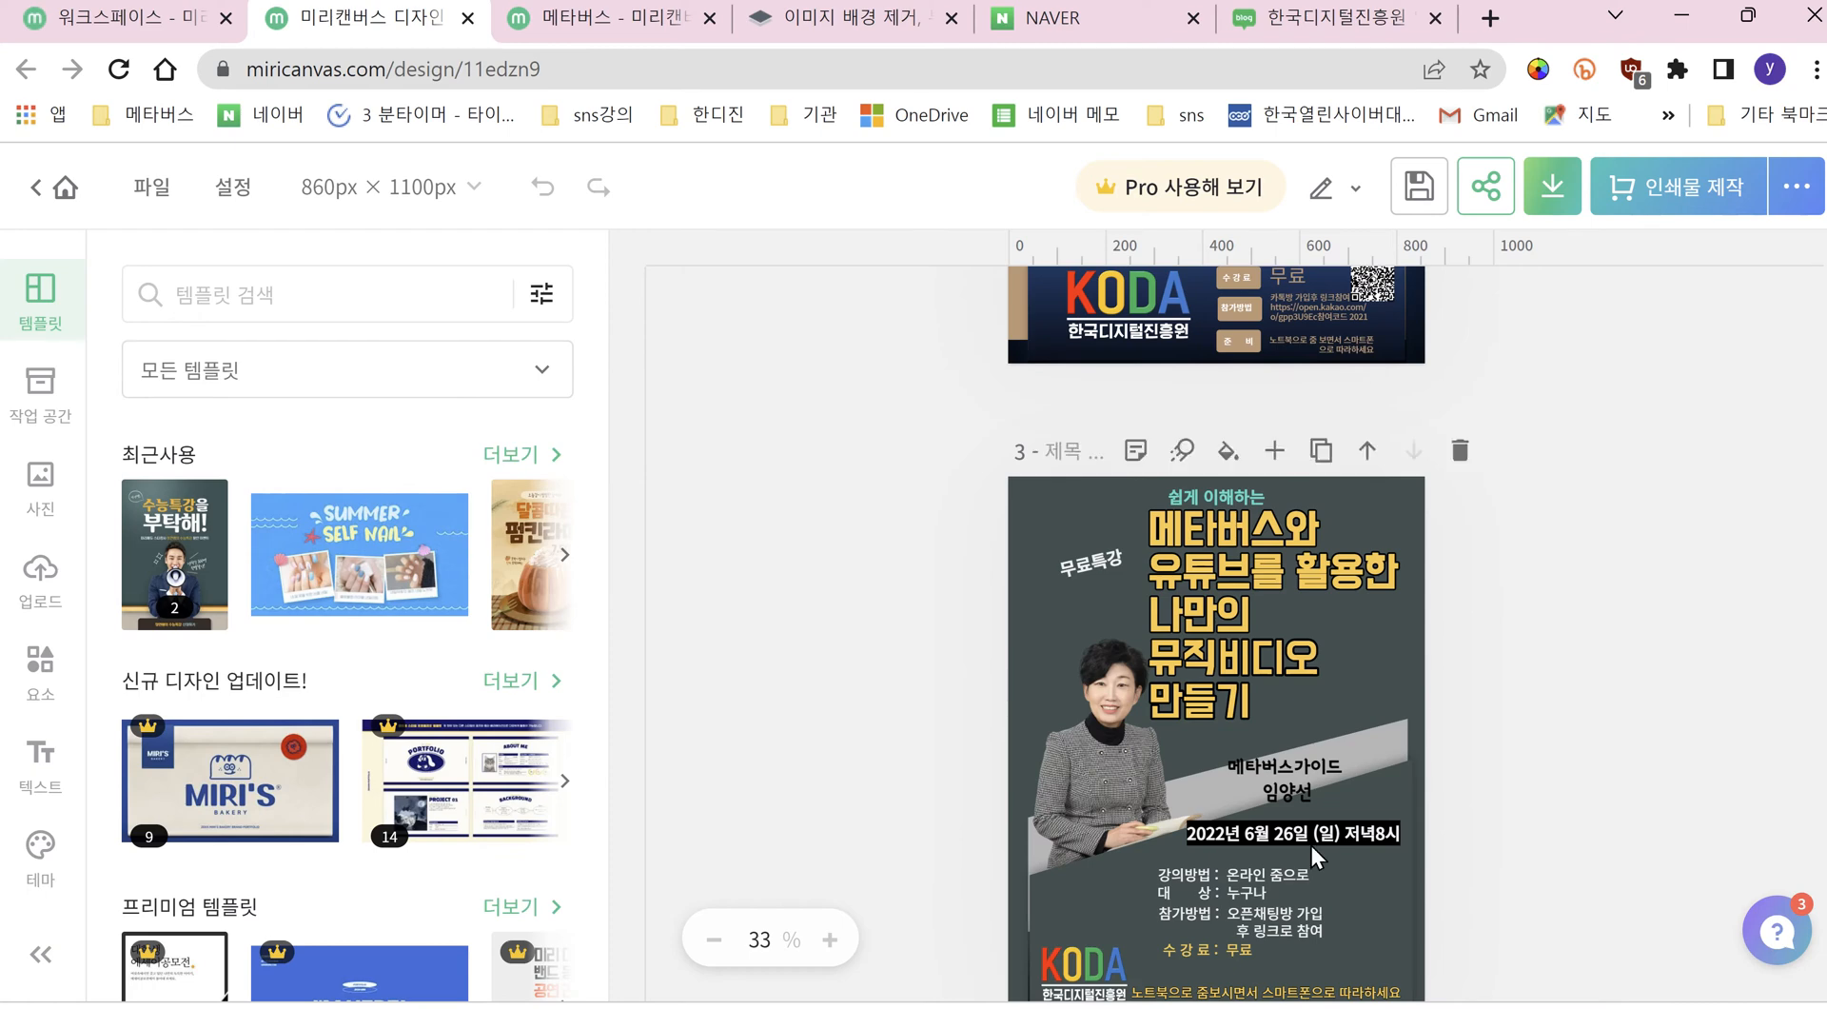
scroll(1583, 644, "down", 1)
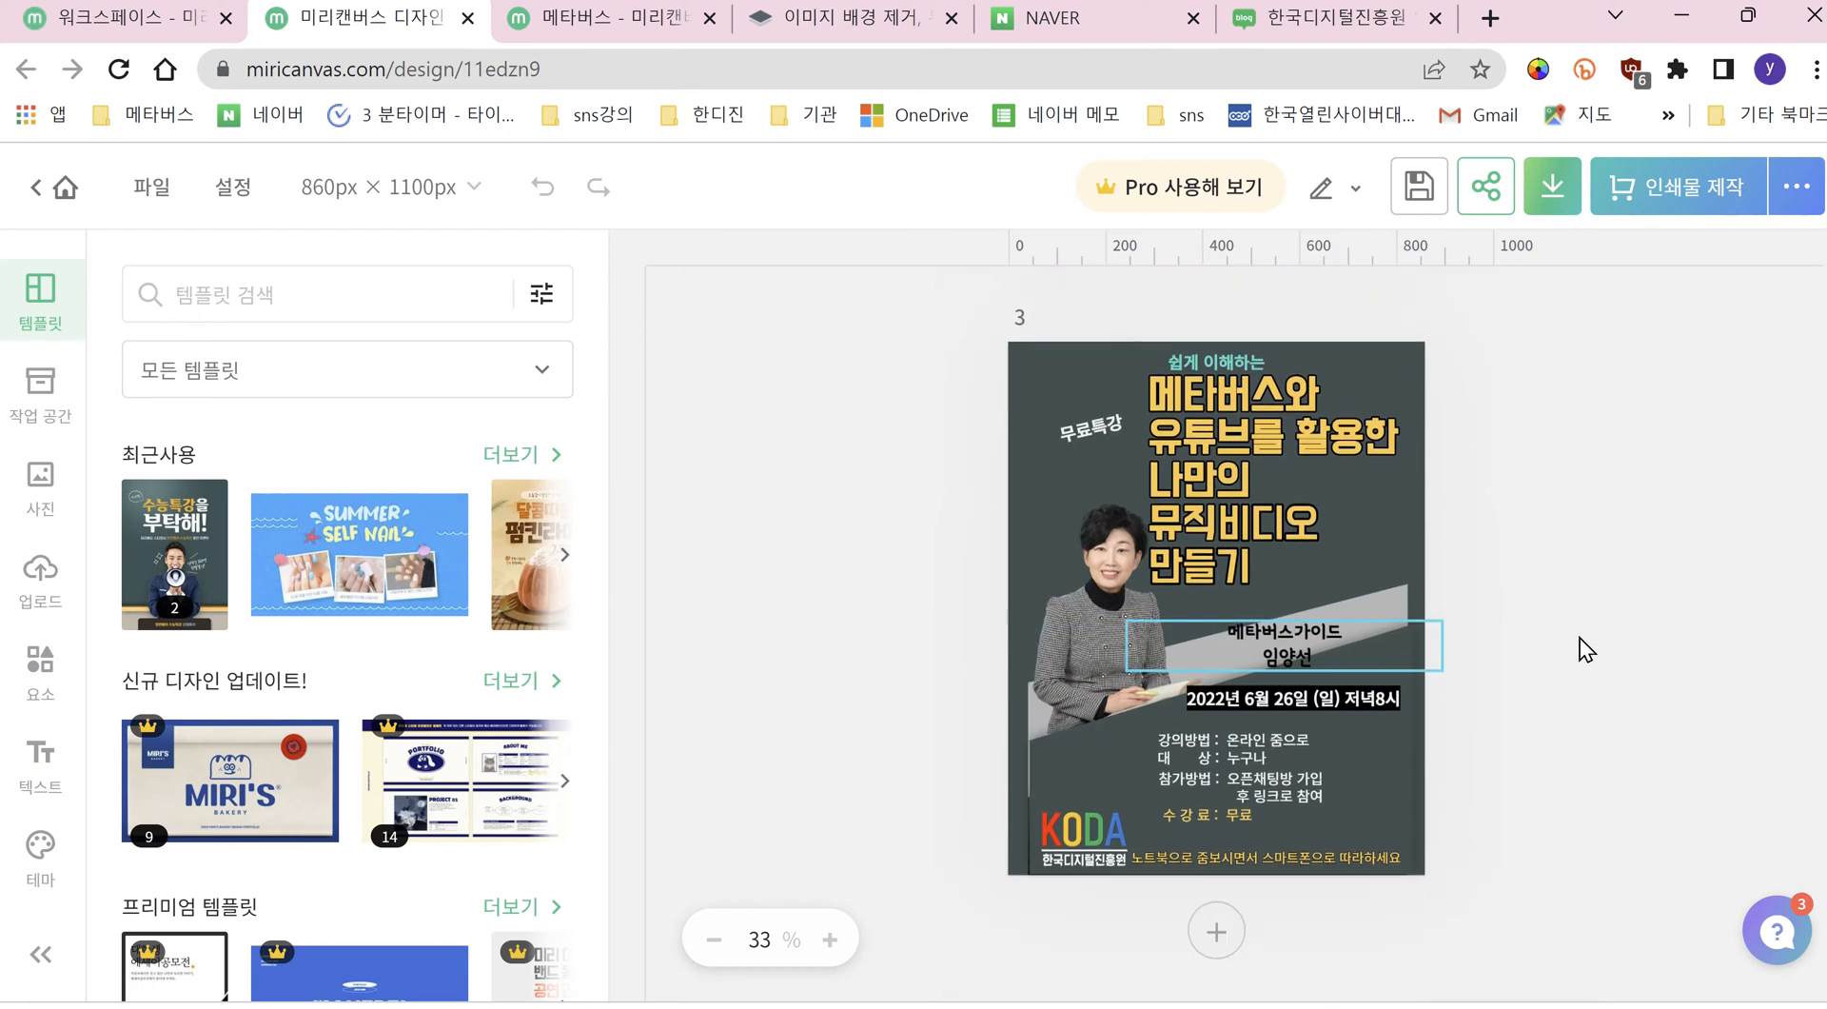
scroll(1501, 561, "up", 4)
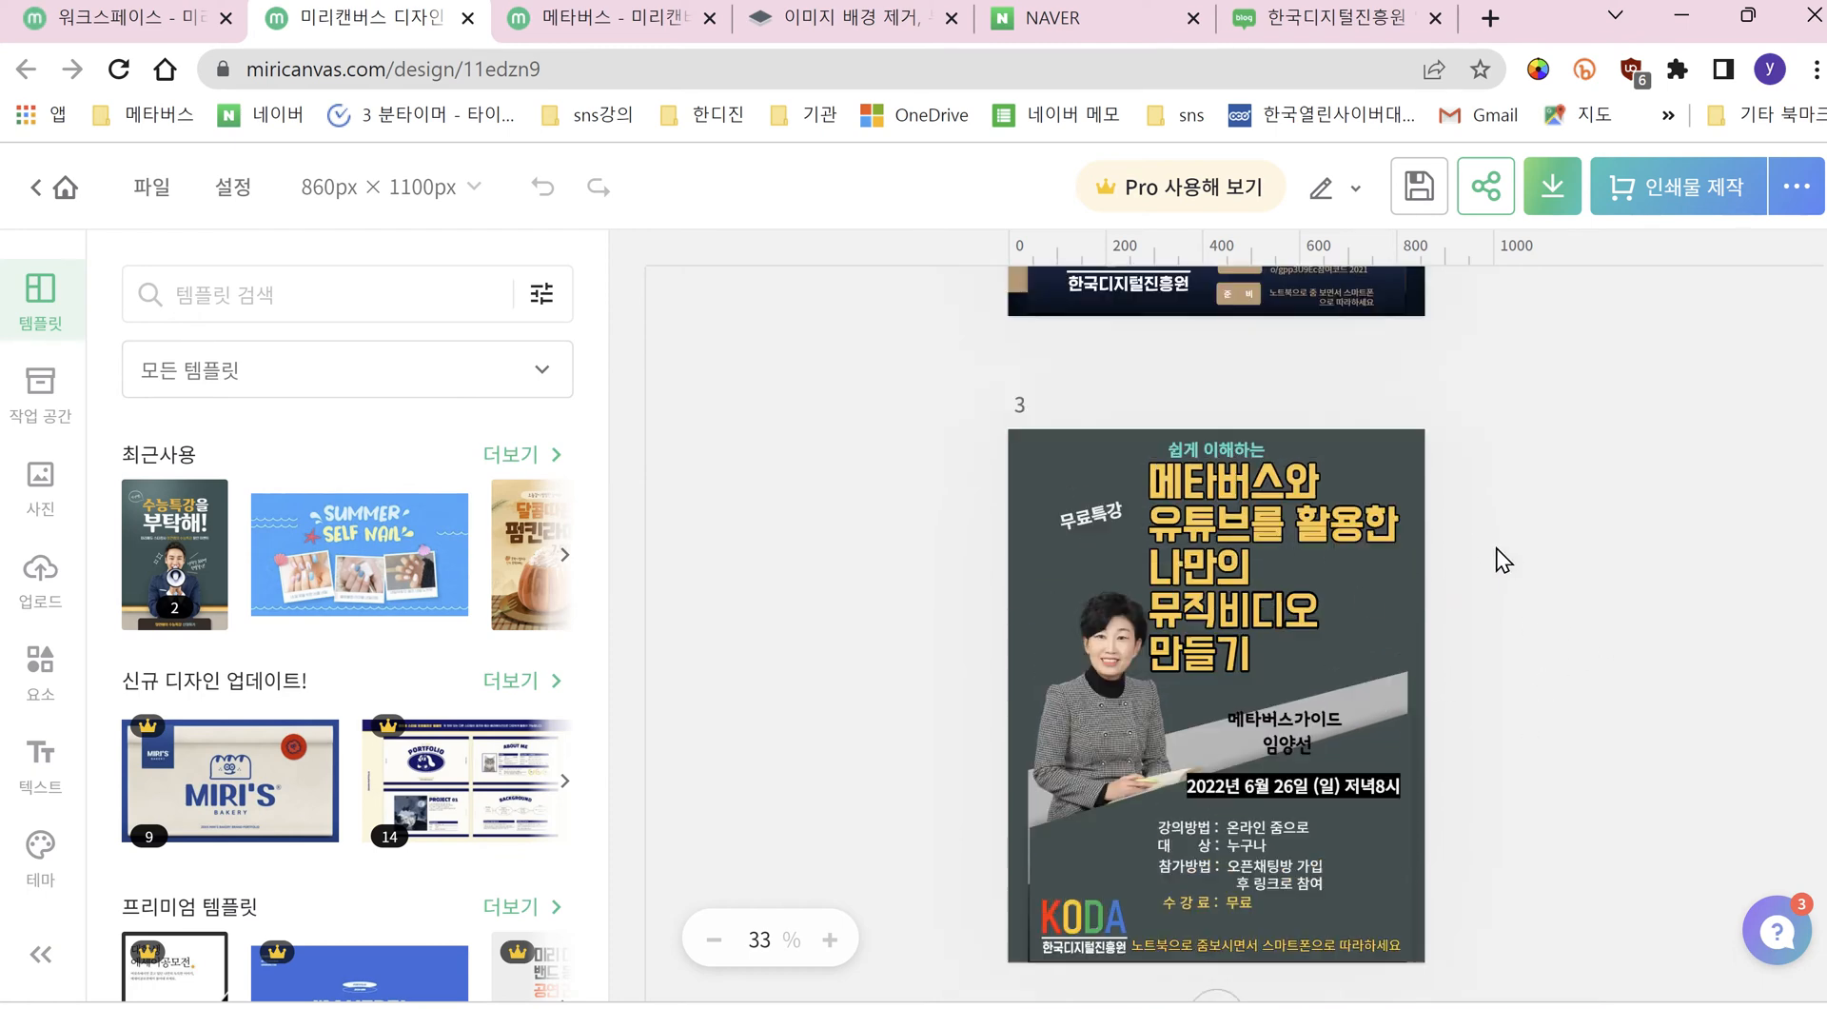
scroll(1501, 558, "up", 4)
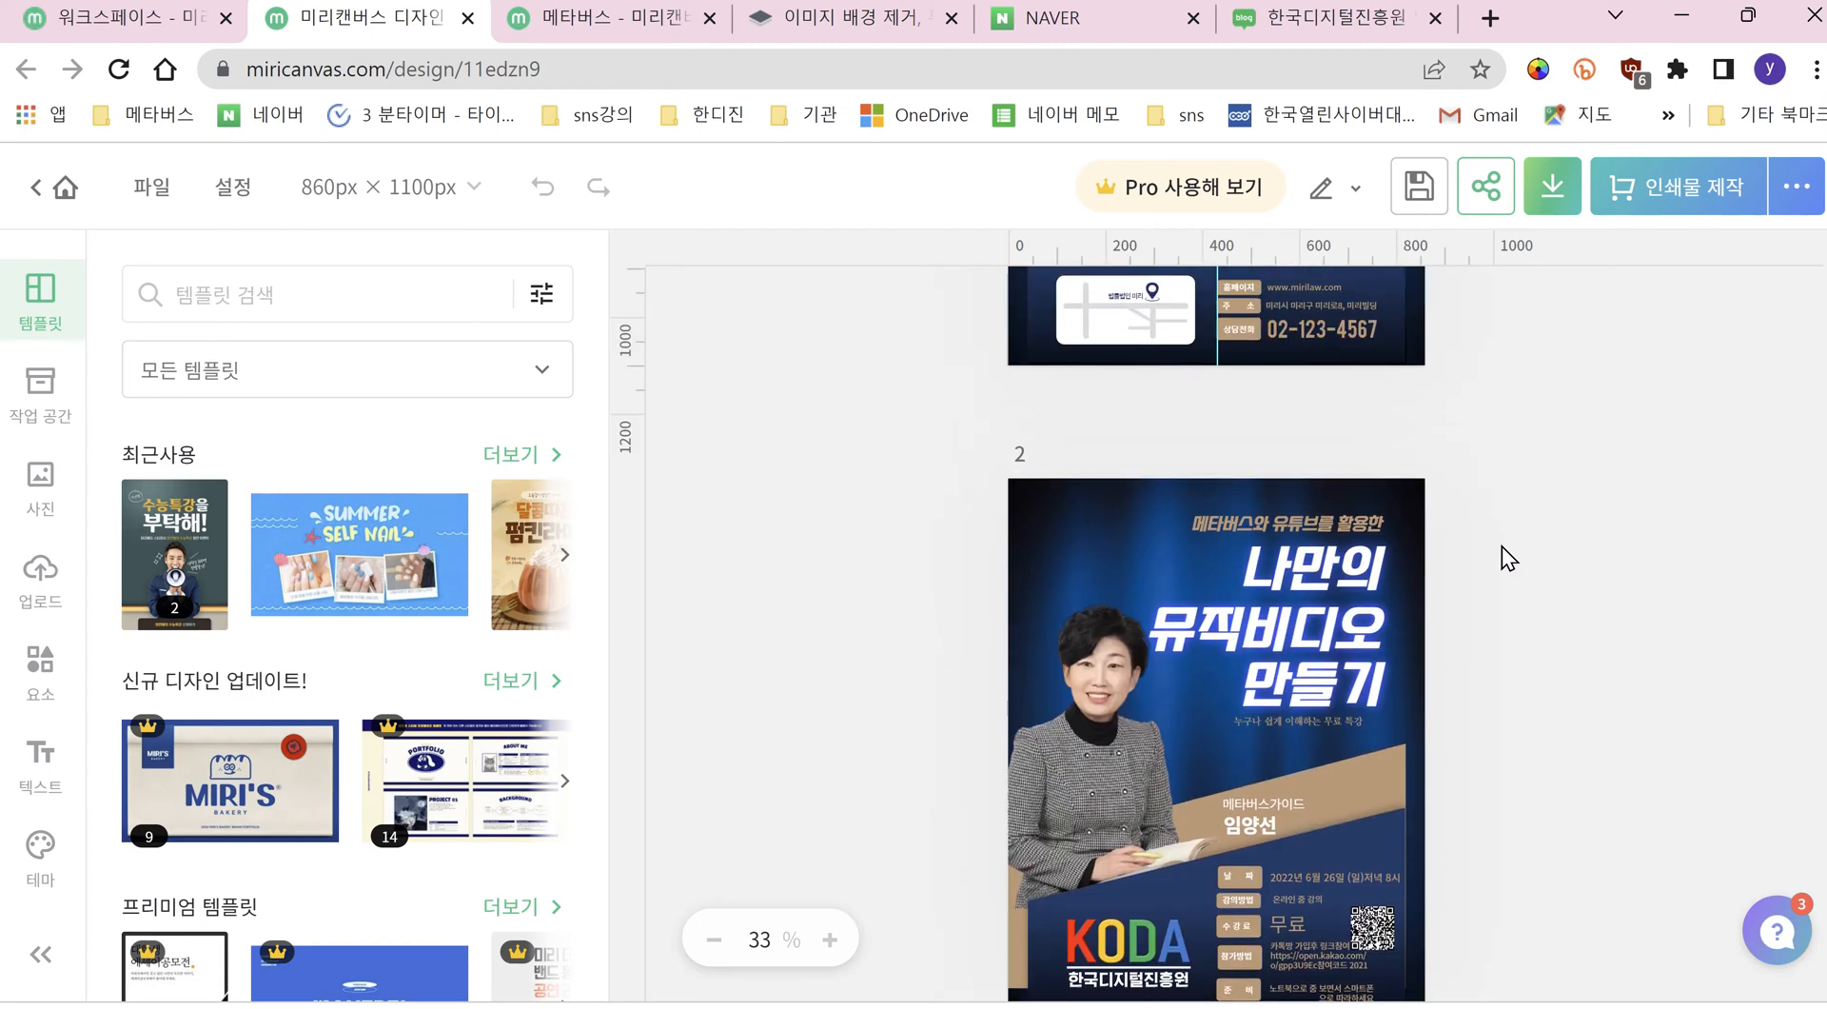
scroll(1494, 543, "up", 3)
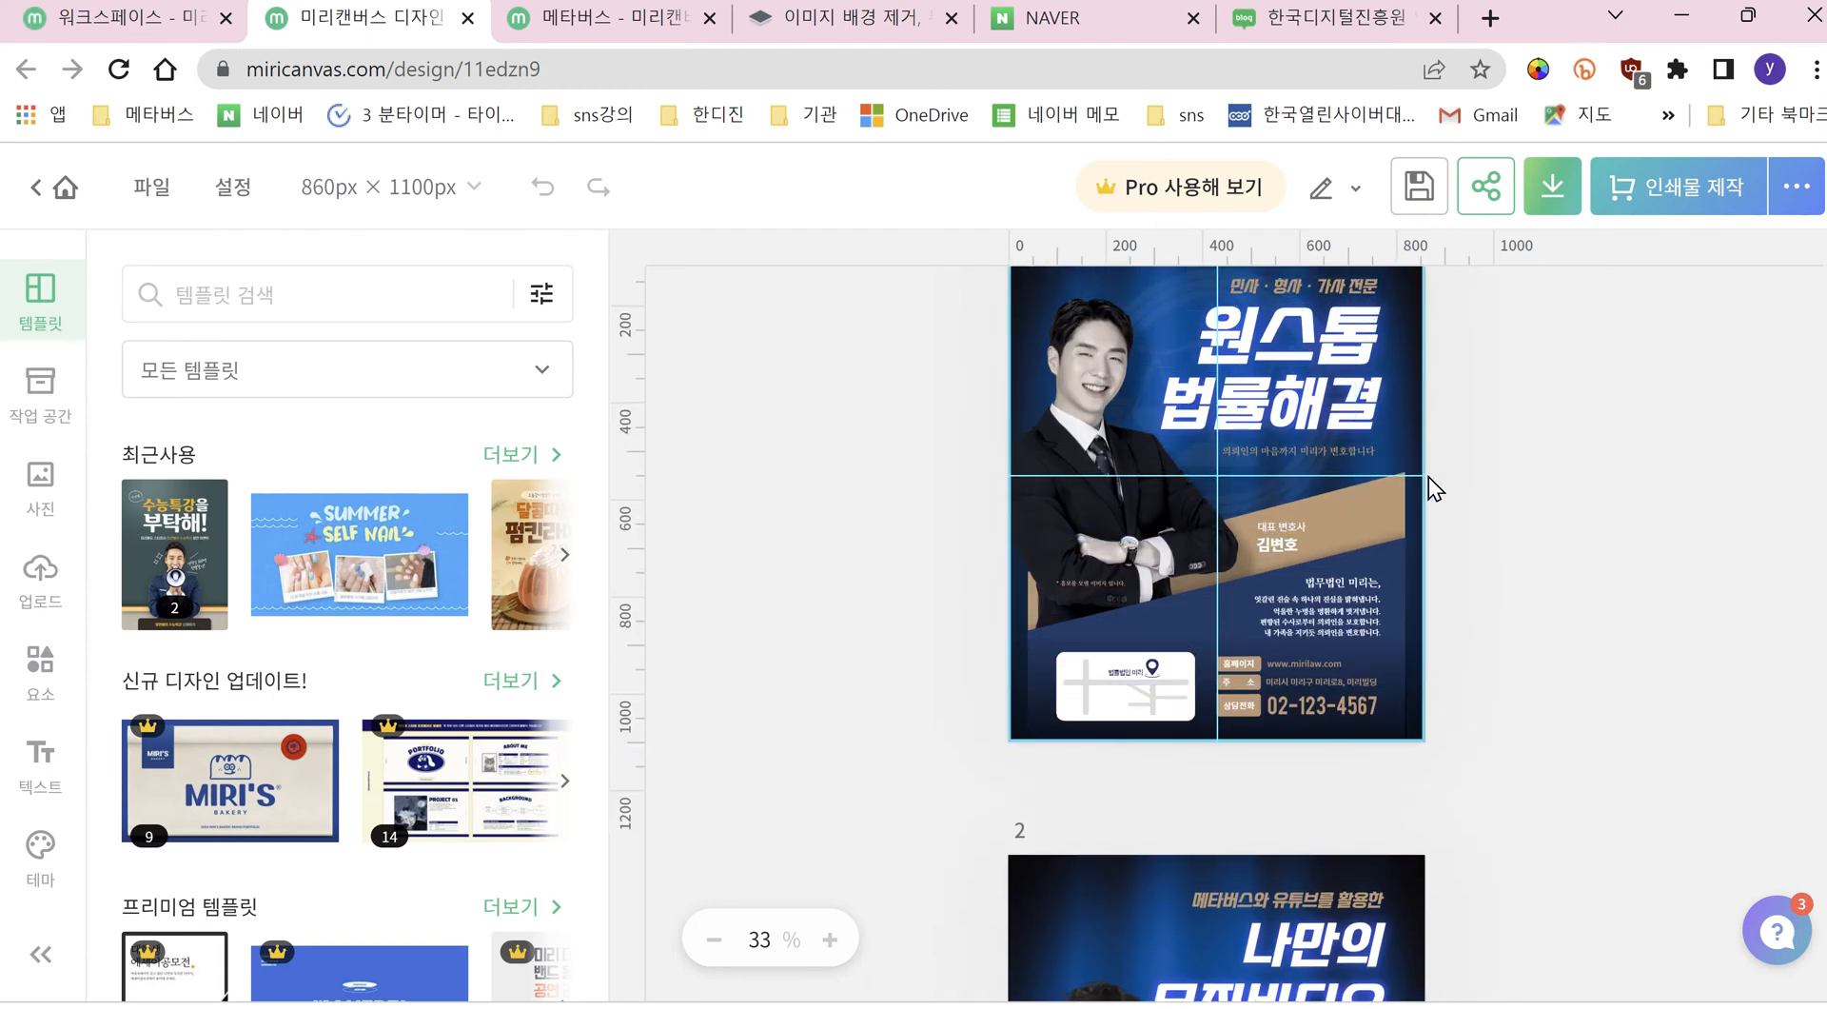
scroll(1342, 620, "down", 4)
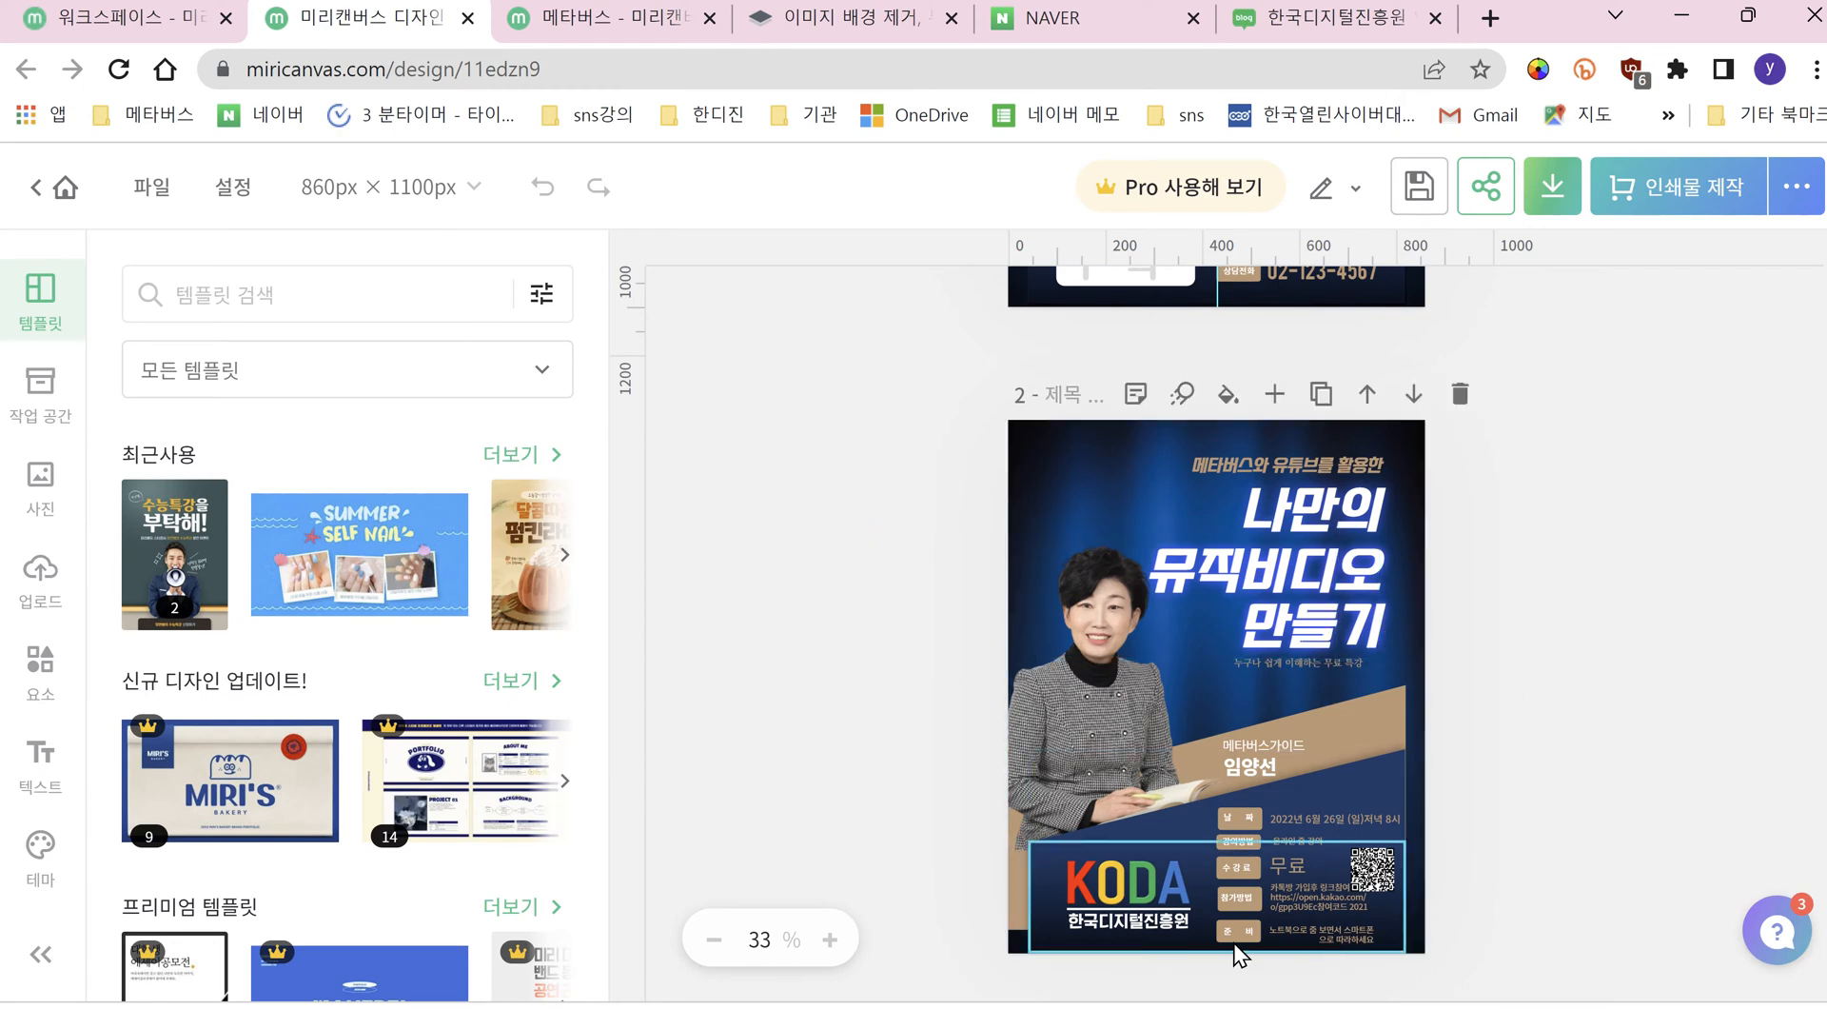
scroll(1596, 563, "up", 5)
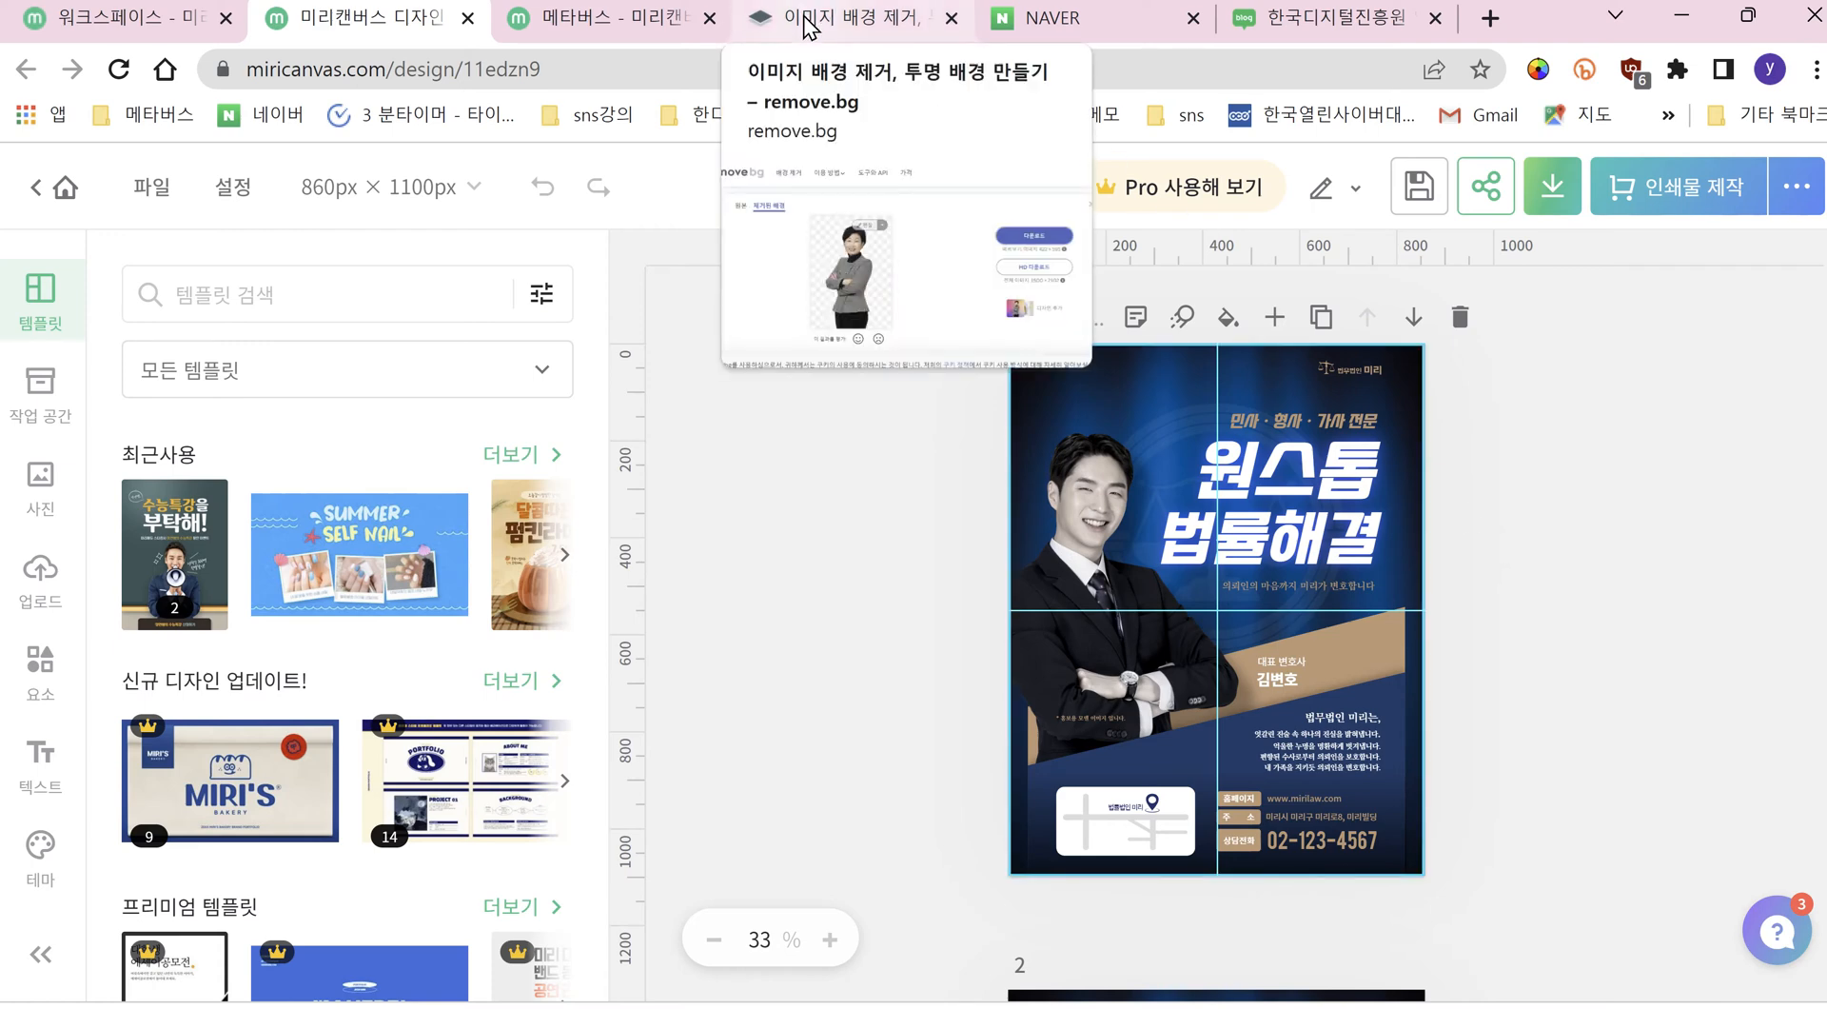
Step: Return to the metaverse poster design, show its original "수능특강을 부탁해!" template for comparison with page 1, and deselect the title
left_click(665, 27)
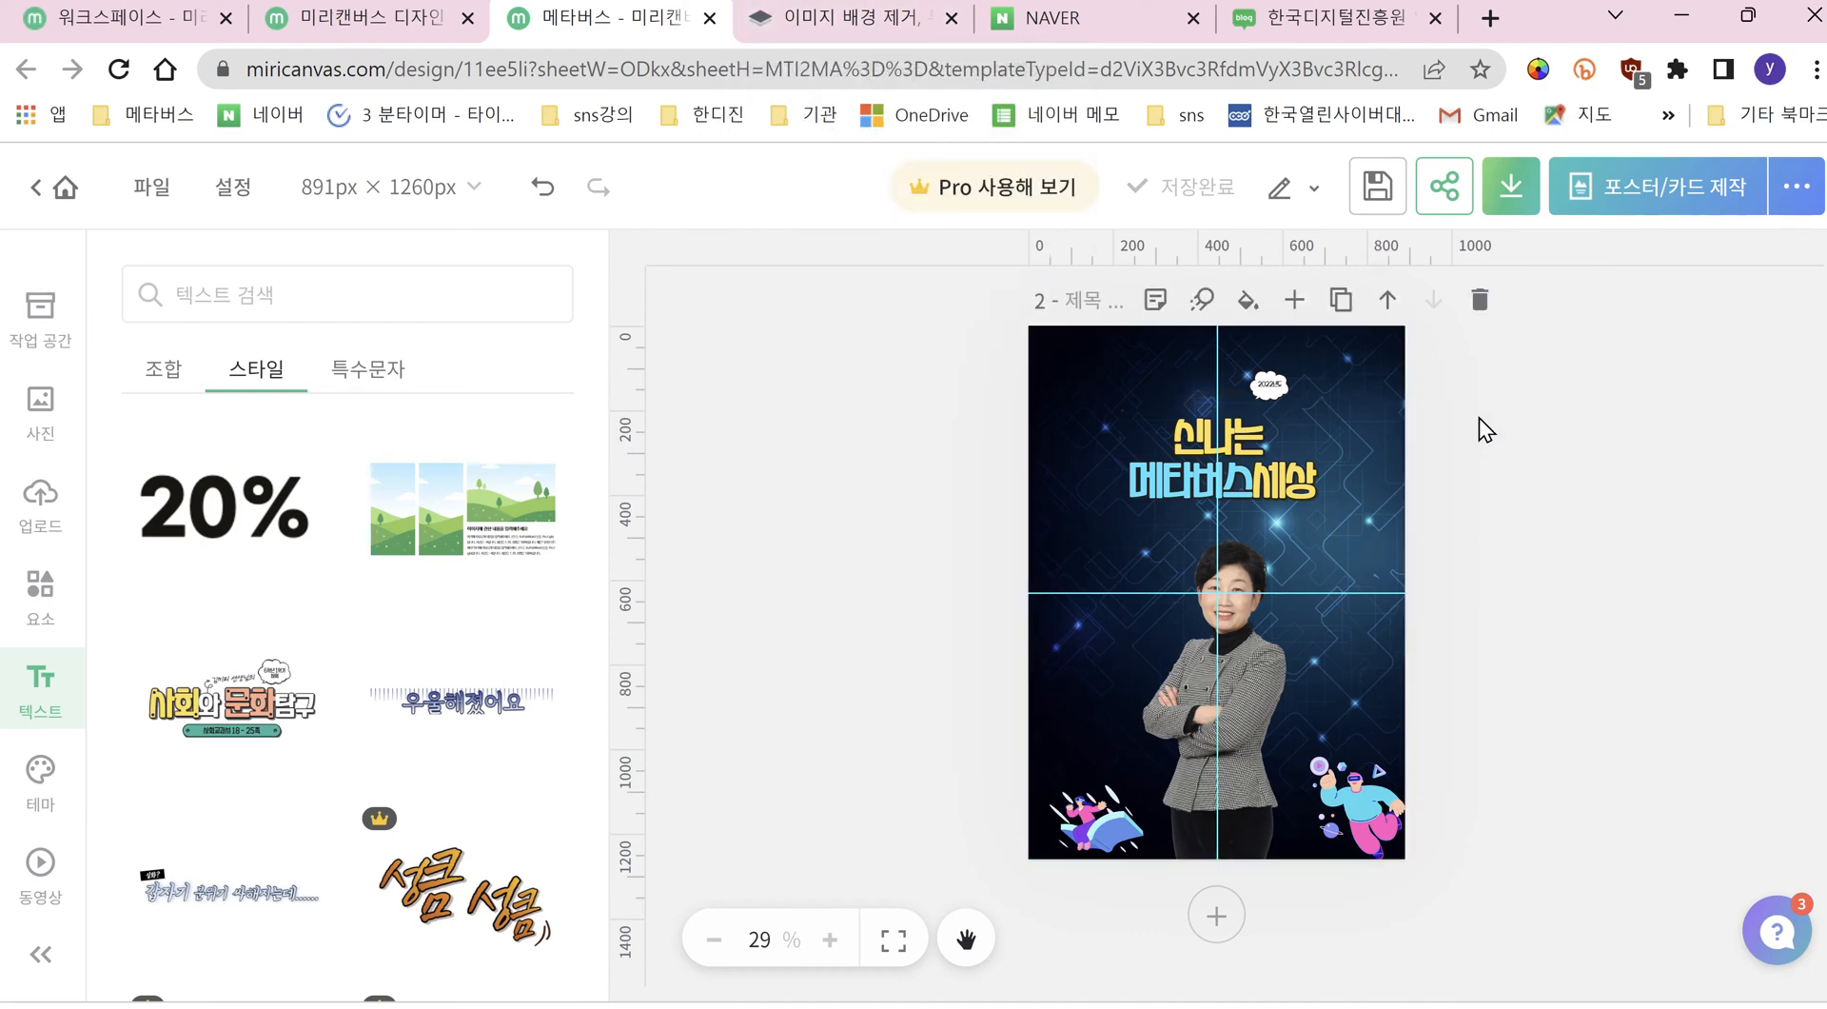
scroll(1479, 418, "up", 7)
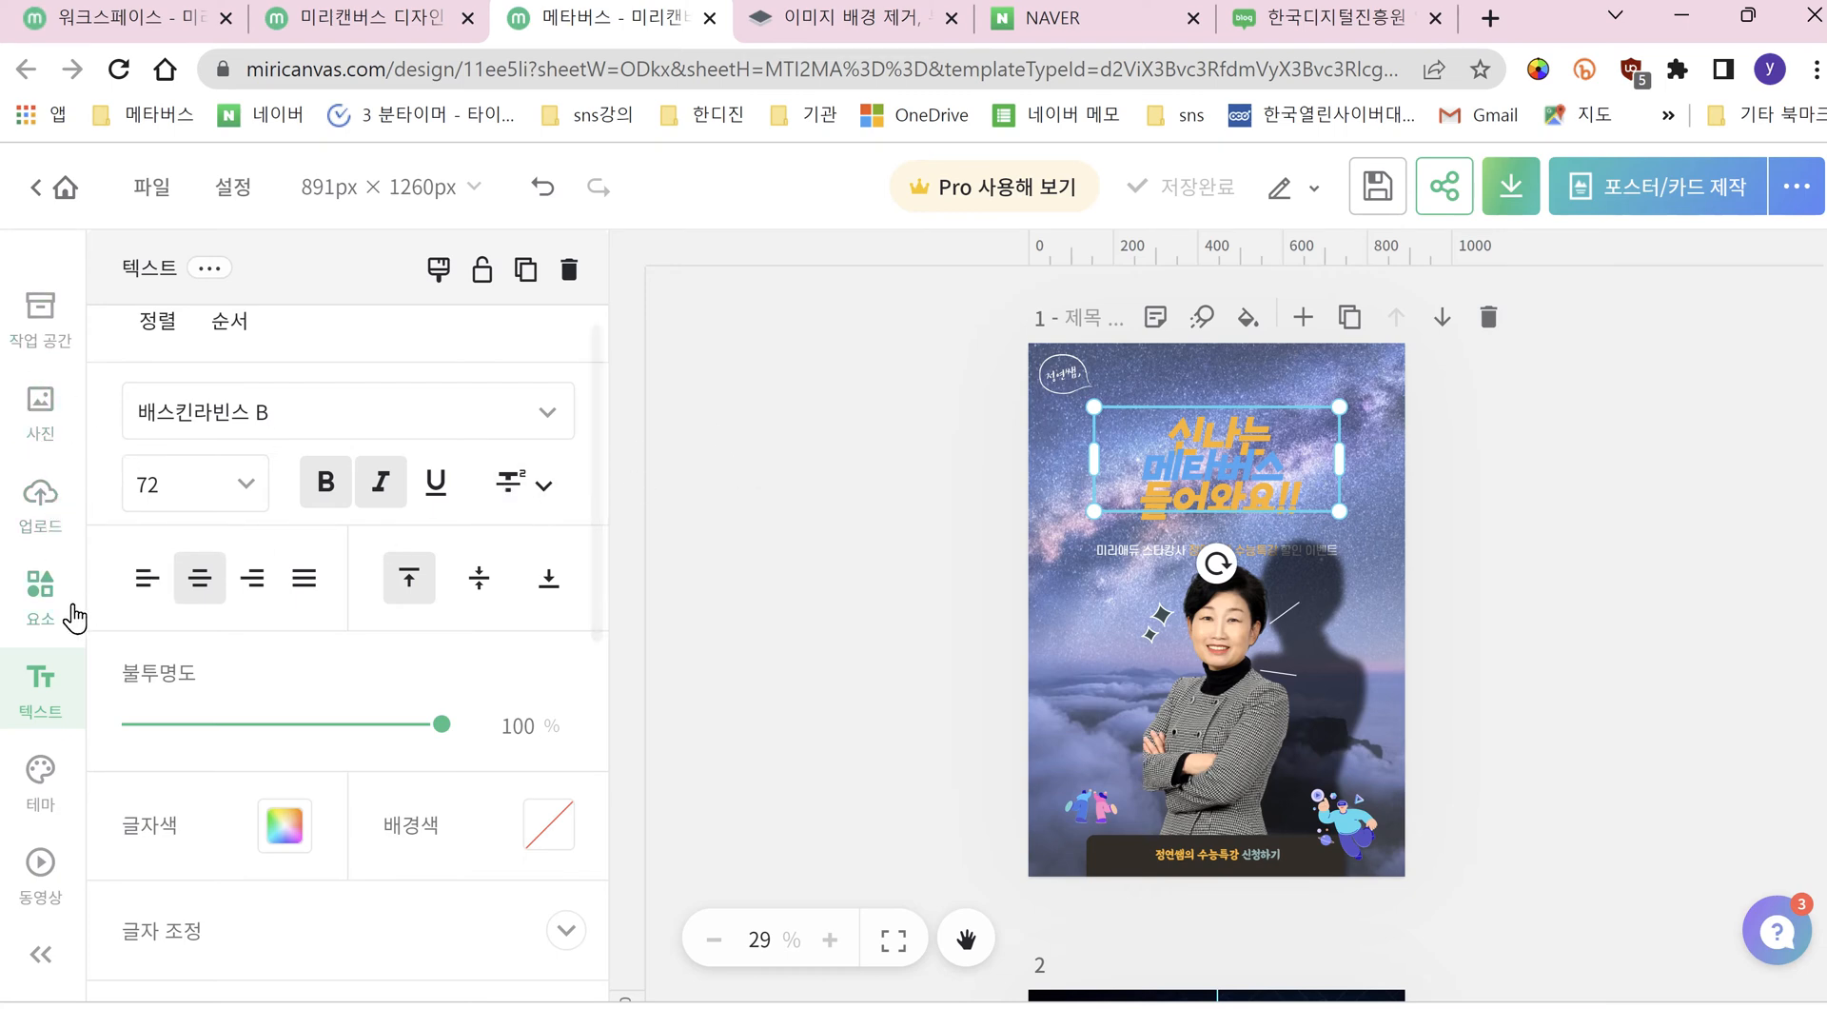
scroll(72, 518, "up", 1)
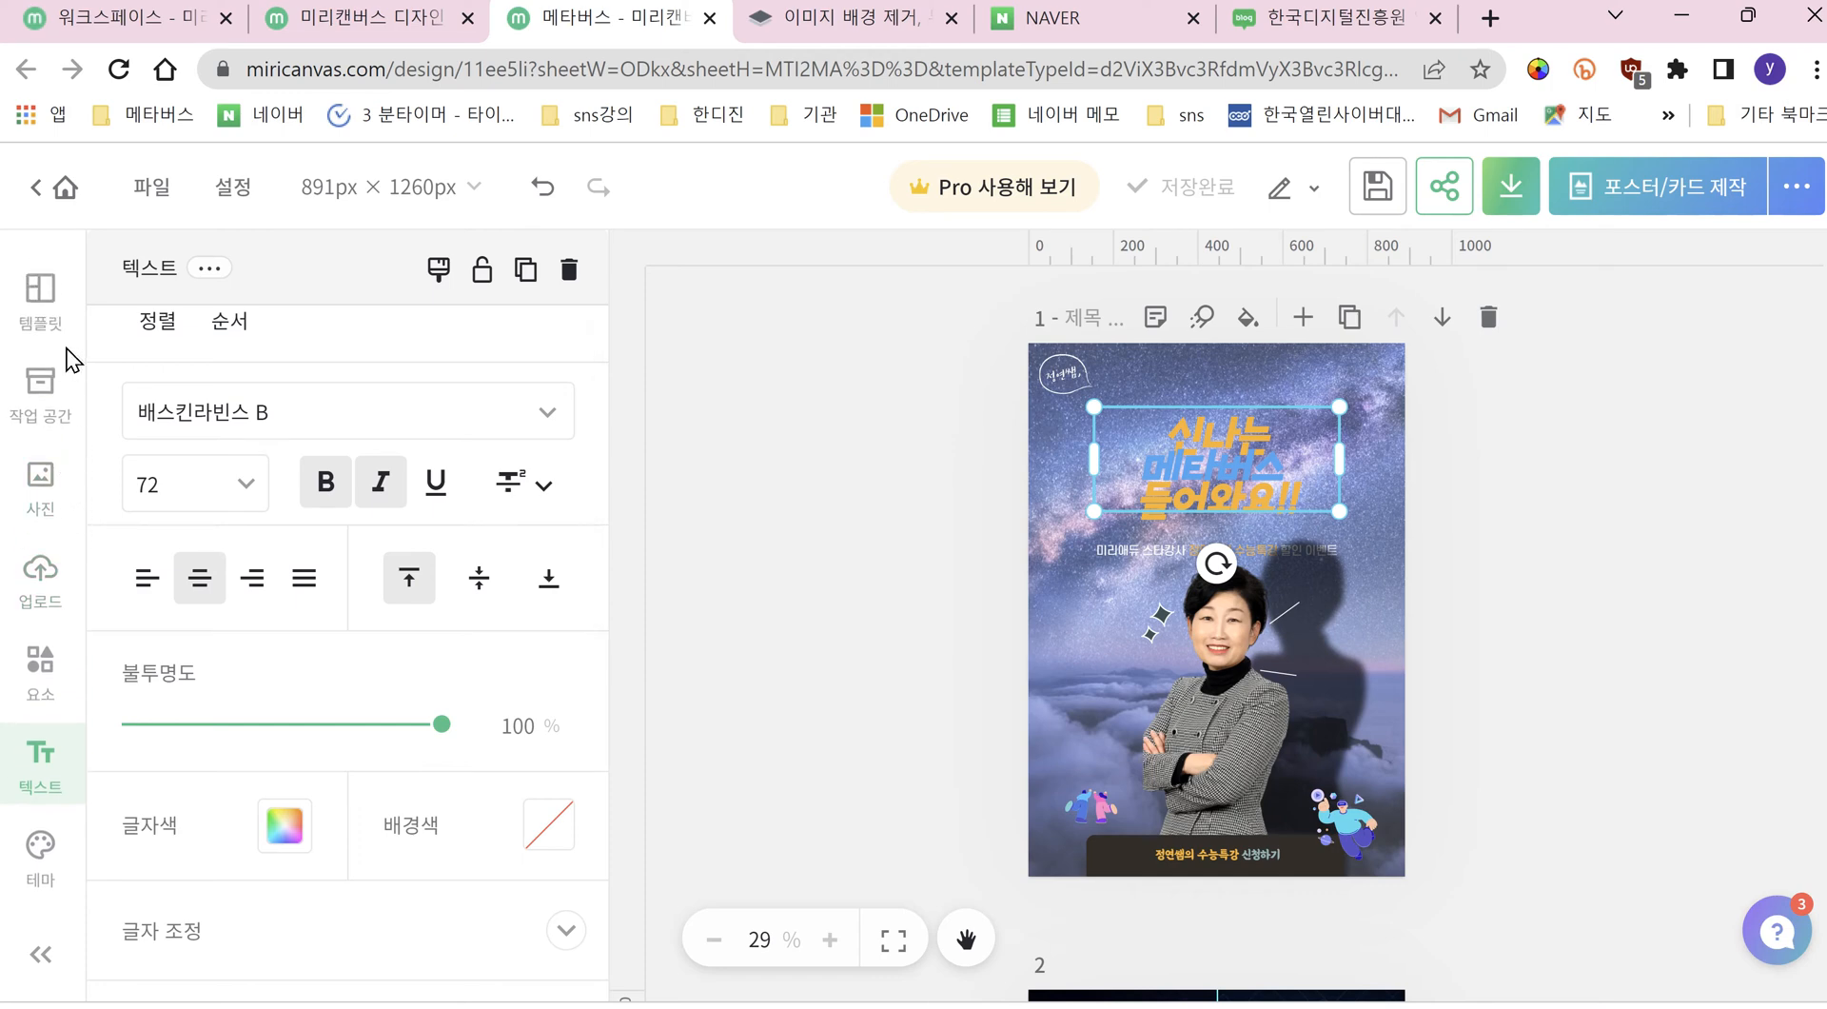
left_click(38, 299)
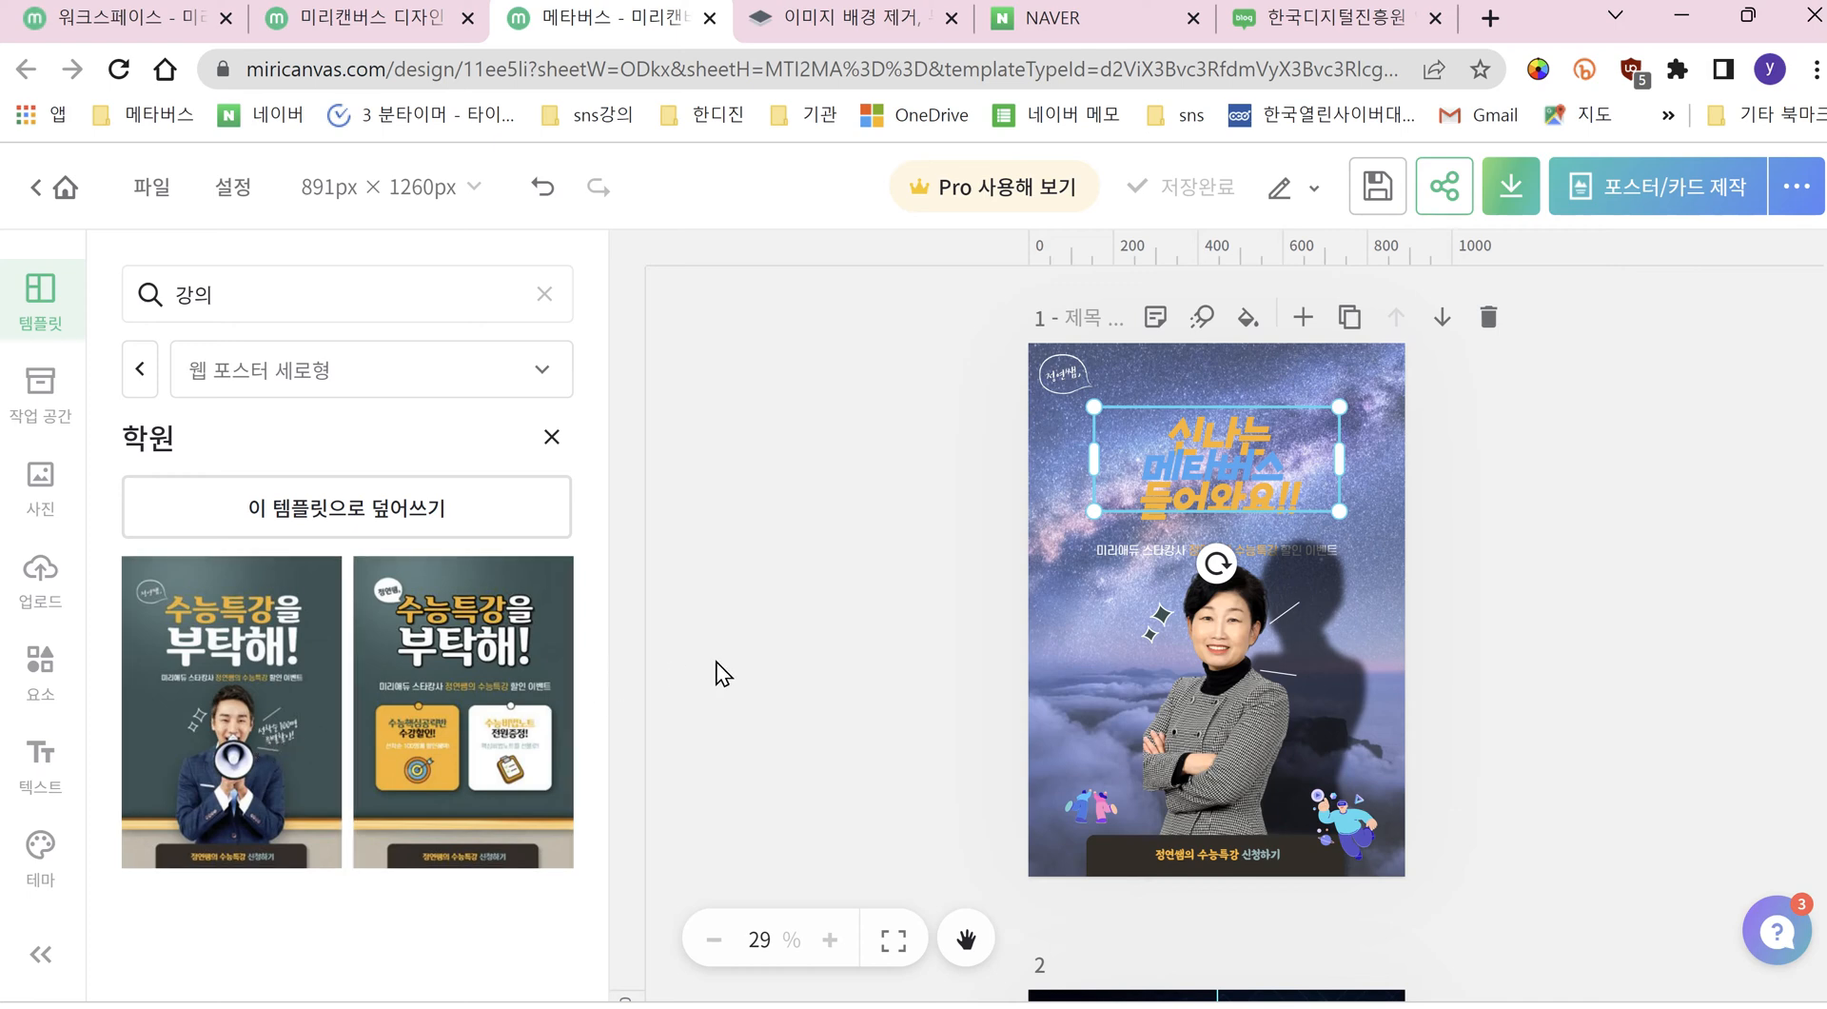
left_click(909, 409)
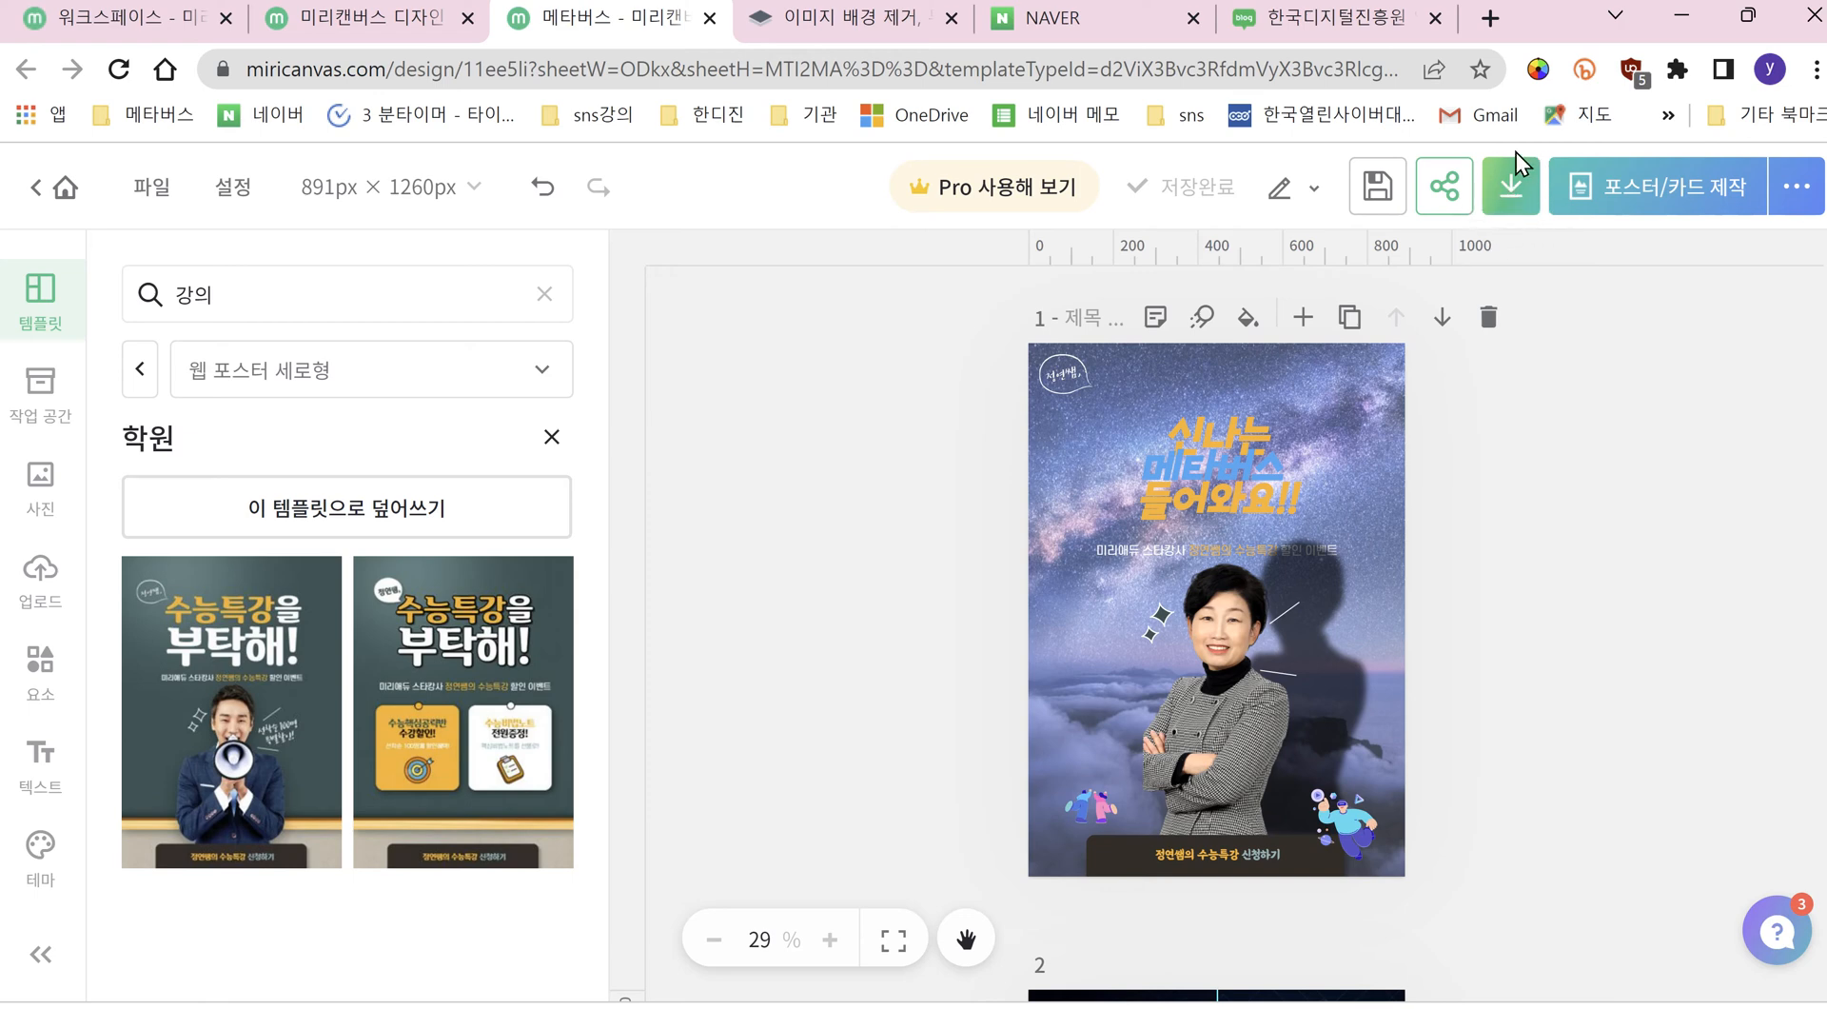
Step: Download only page 1 of the metaverse poster as a web PNG using the quick download option (빠른 다운로드)
left_click(1520, 195)
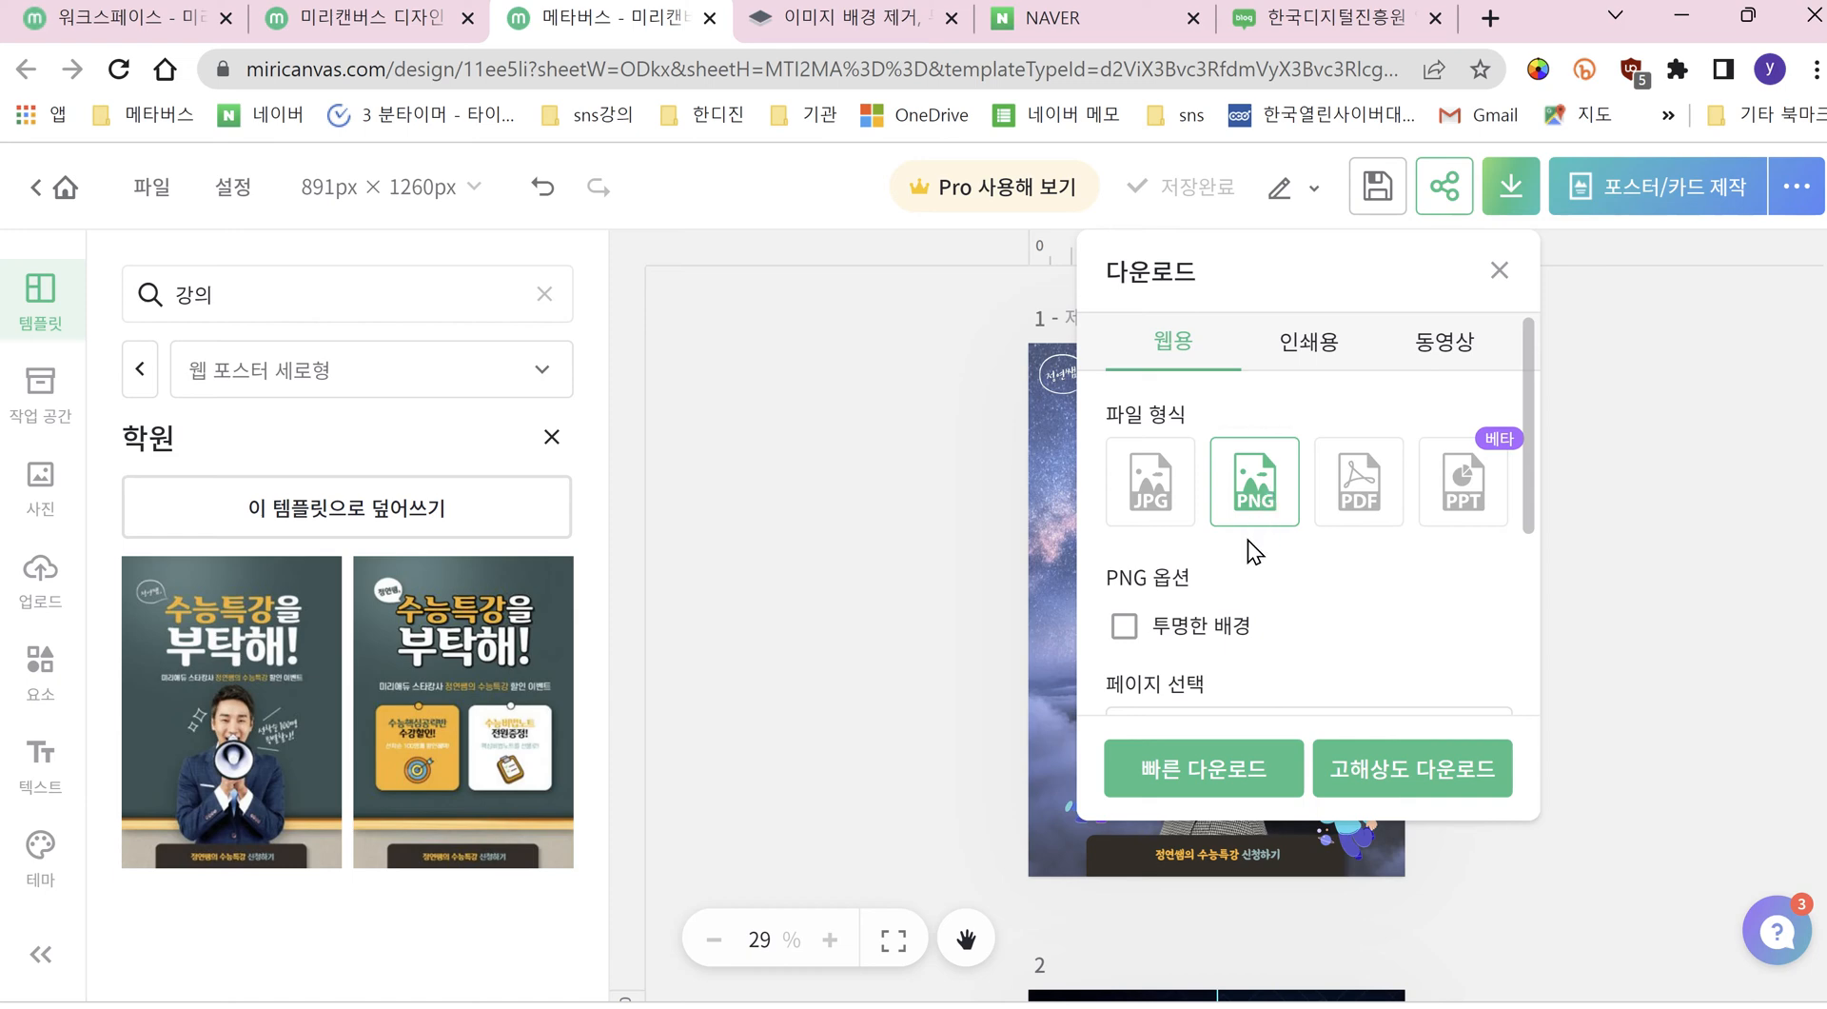
scroll(1248, 539, "down", 1)
scroll(1249, 540, "down", 3)
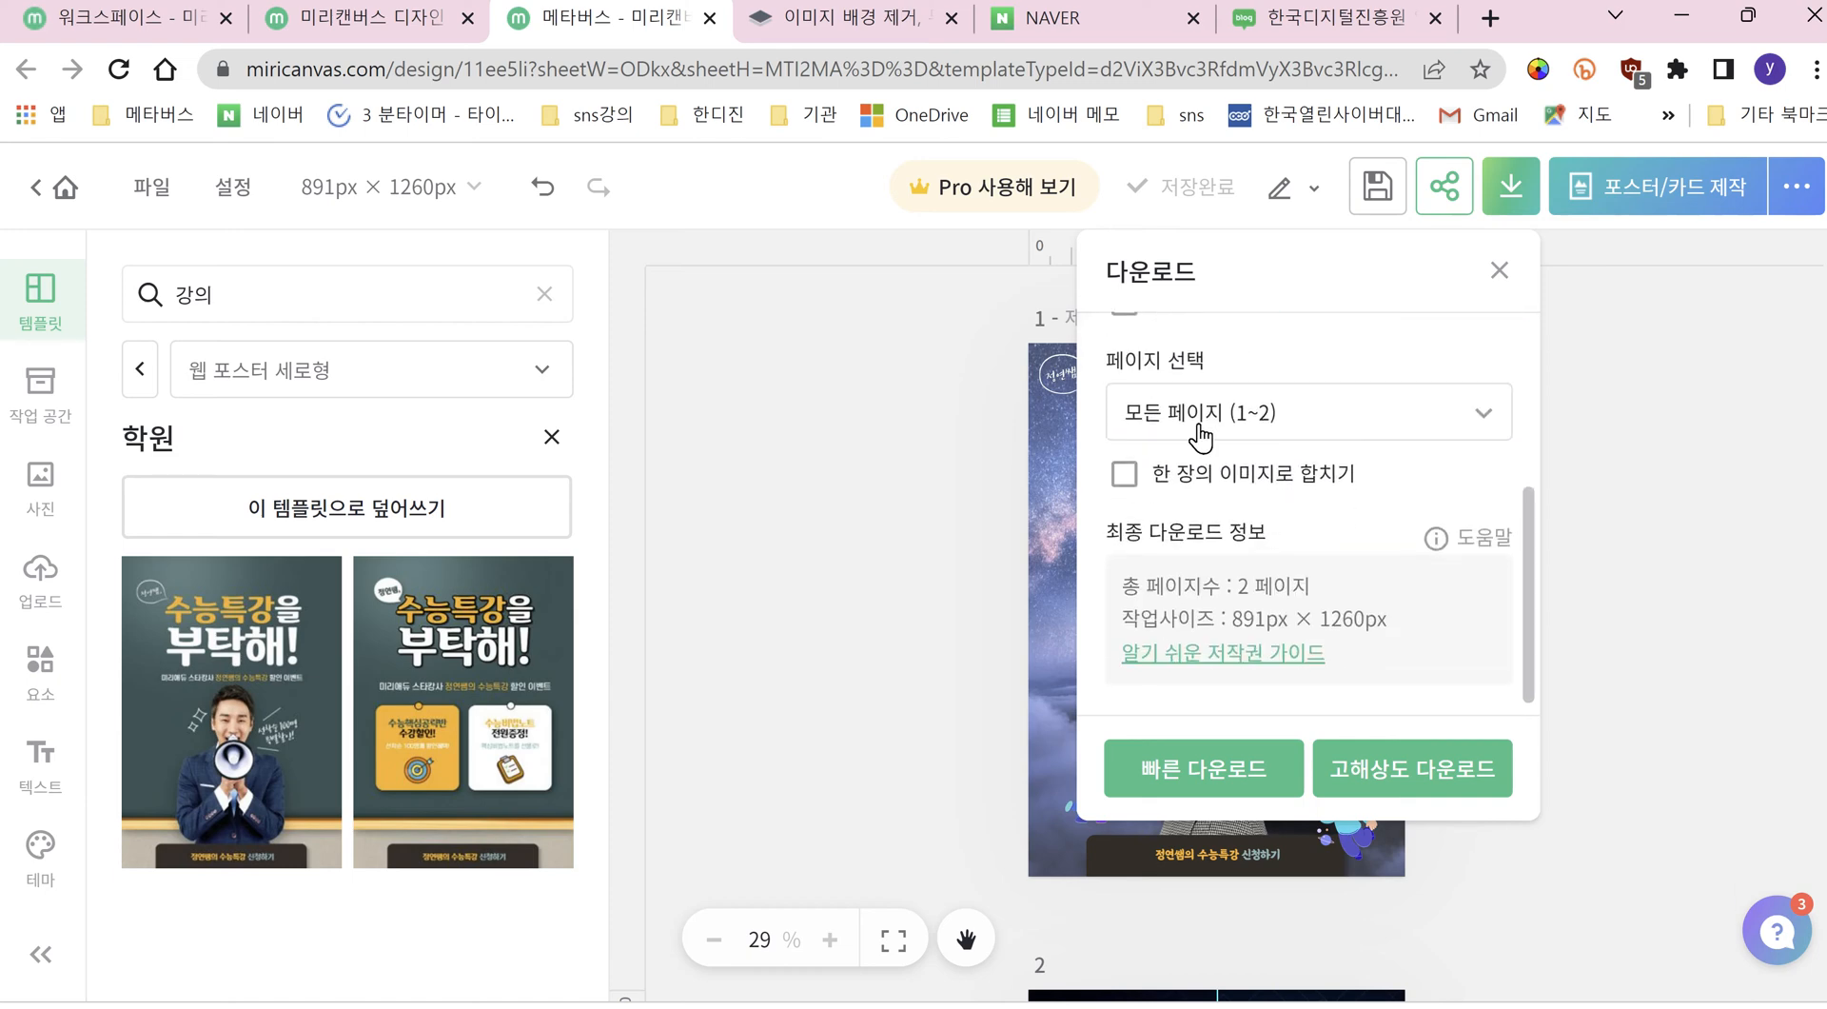
left_click(1470, 418)
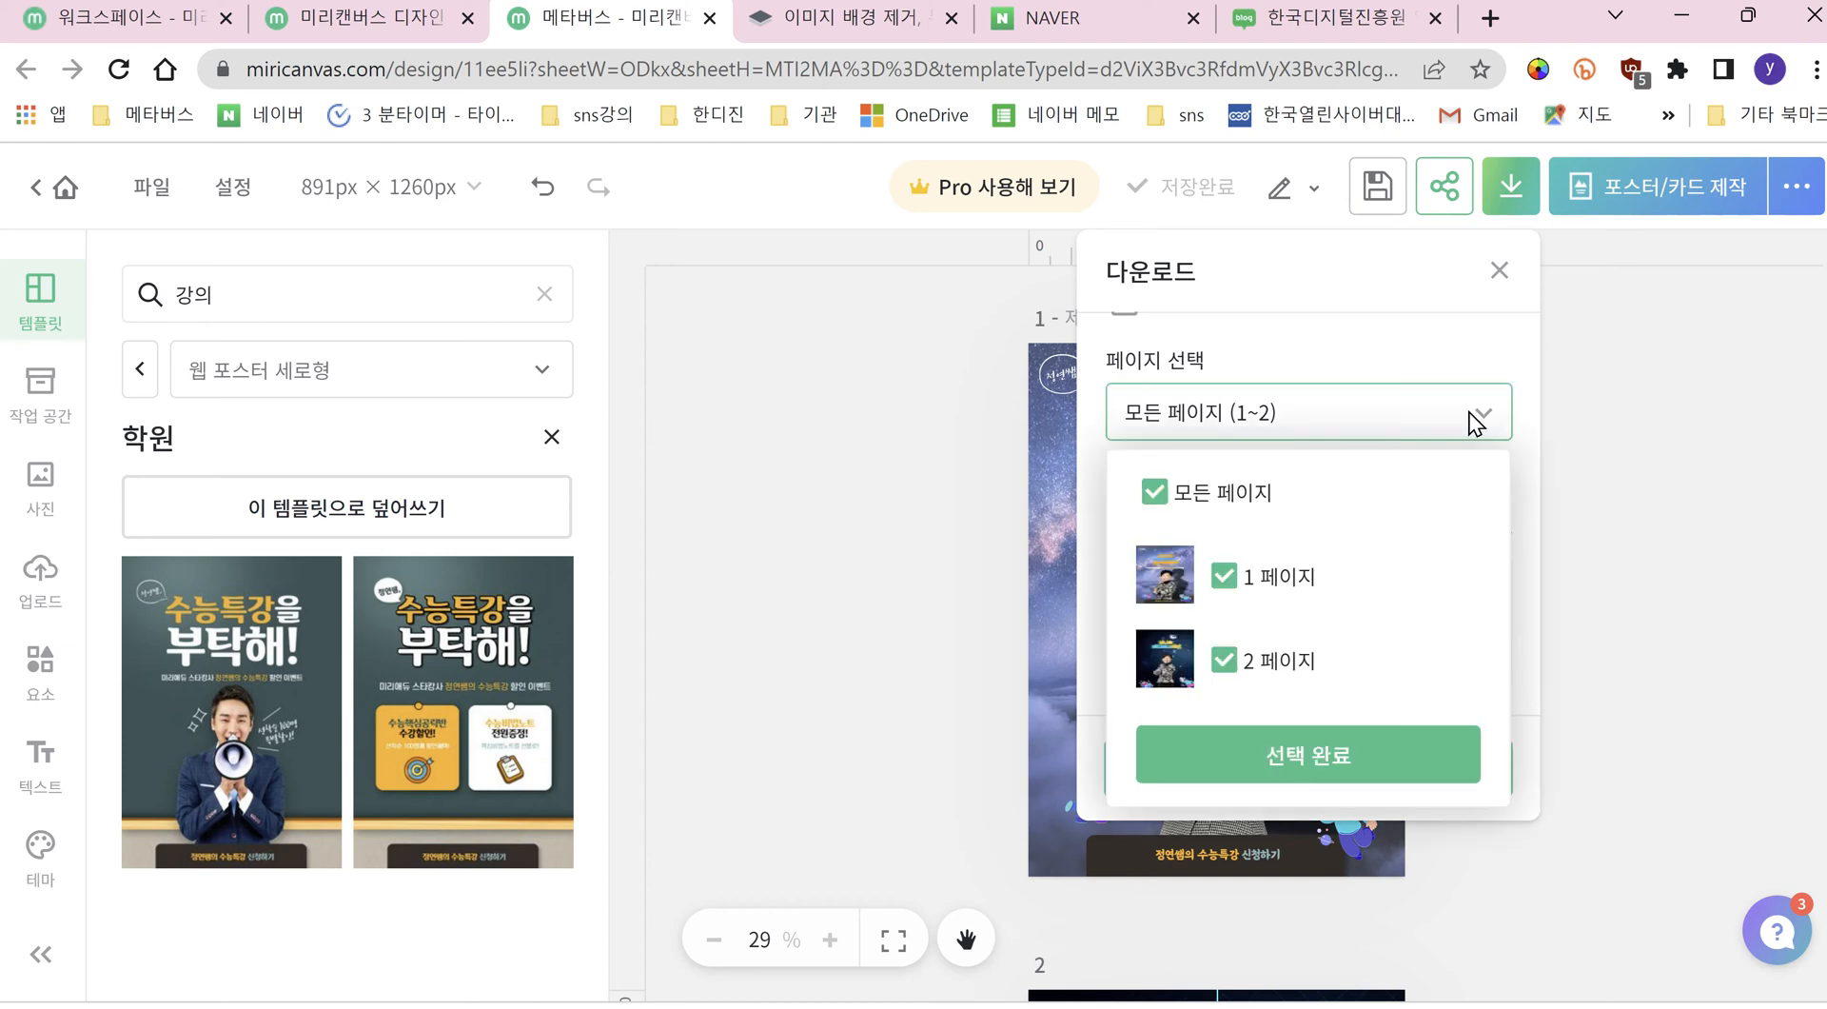
left_click(1225, 661)
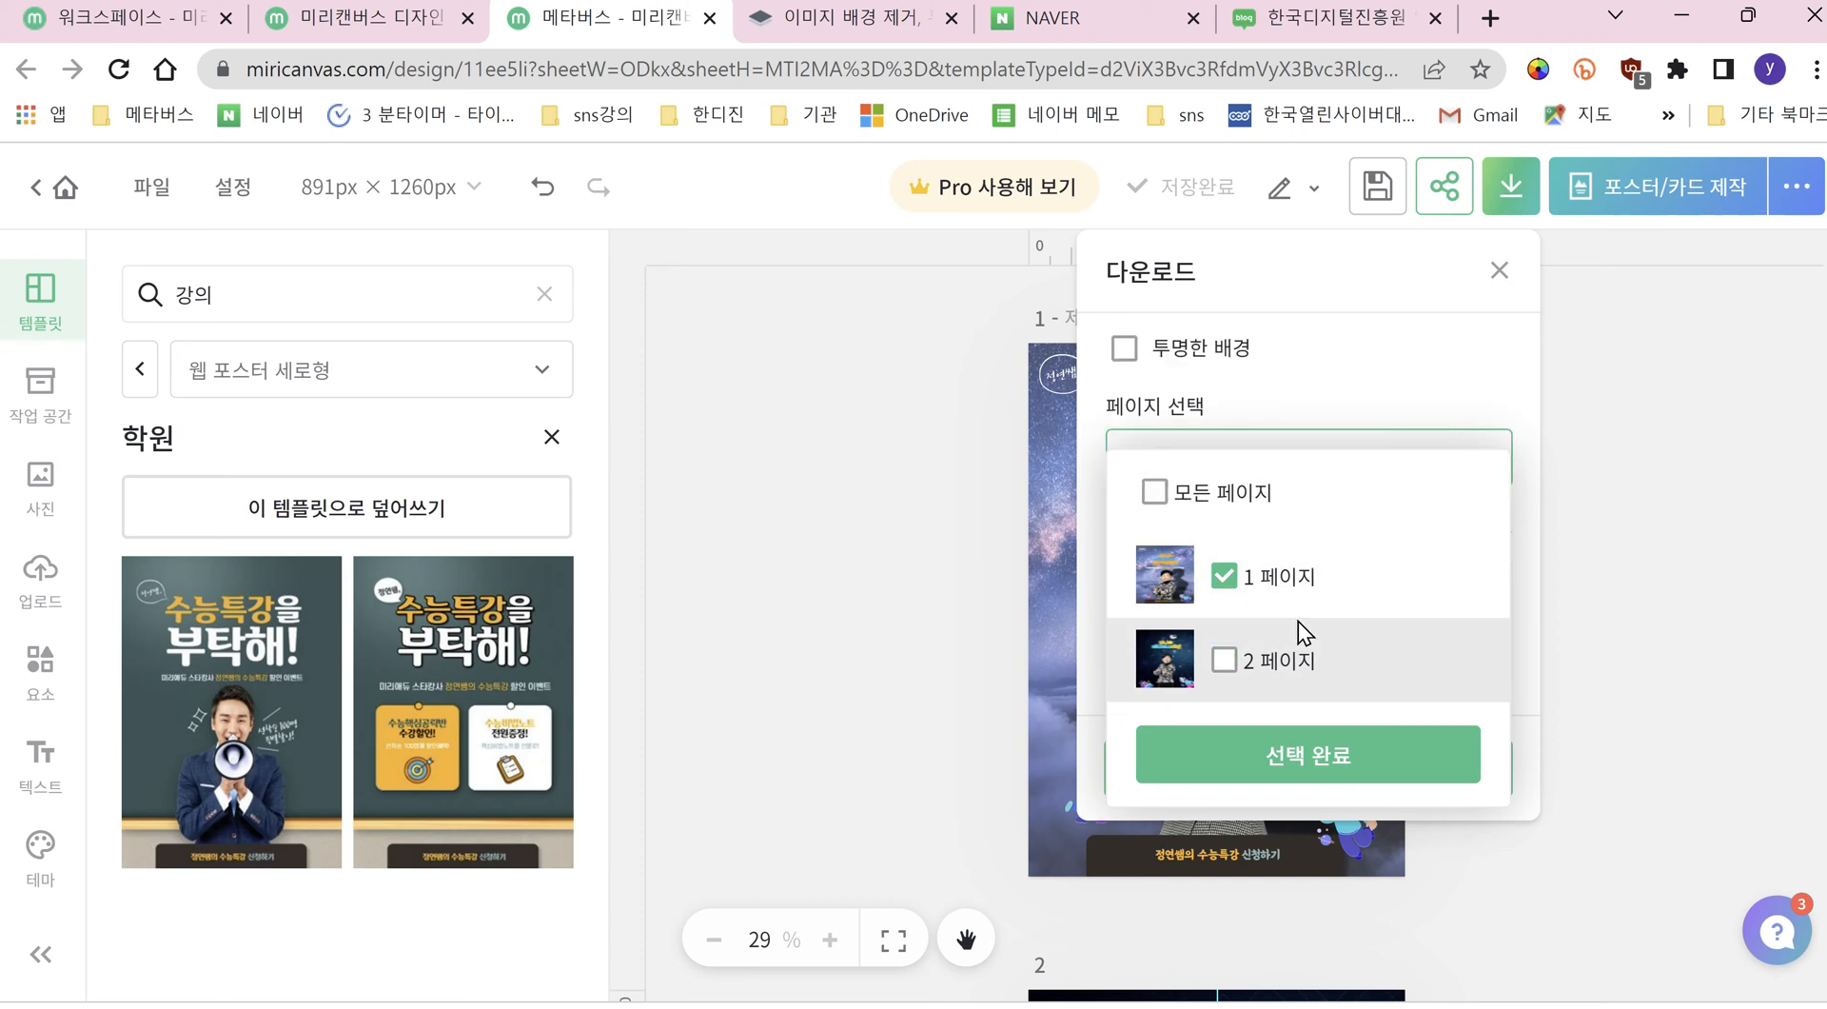
left_click(1317, 761)
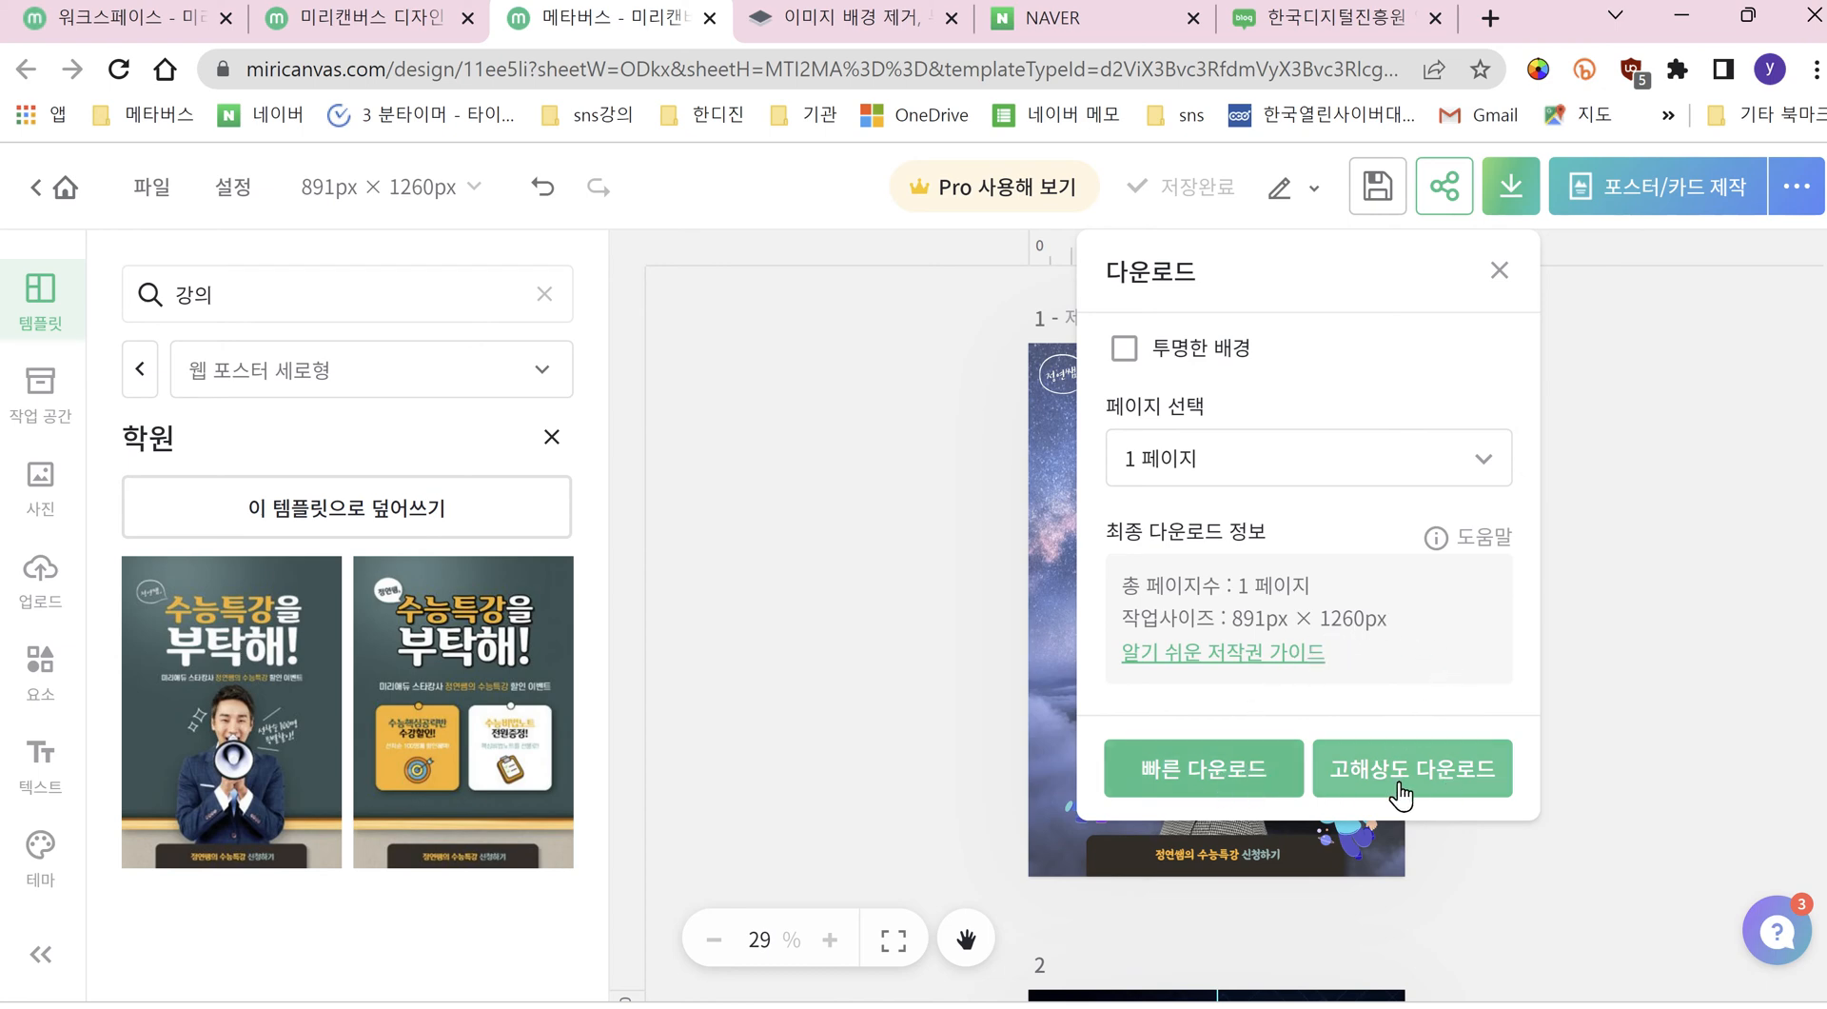
left_click(1245, 780)
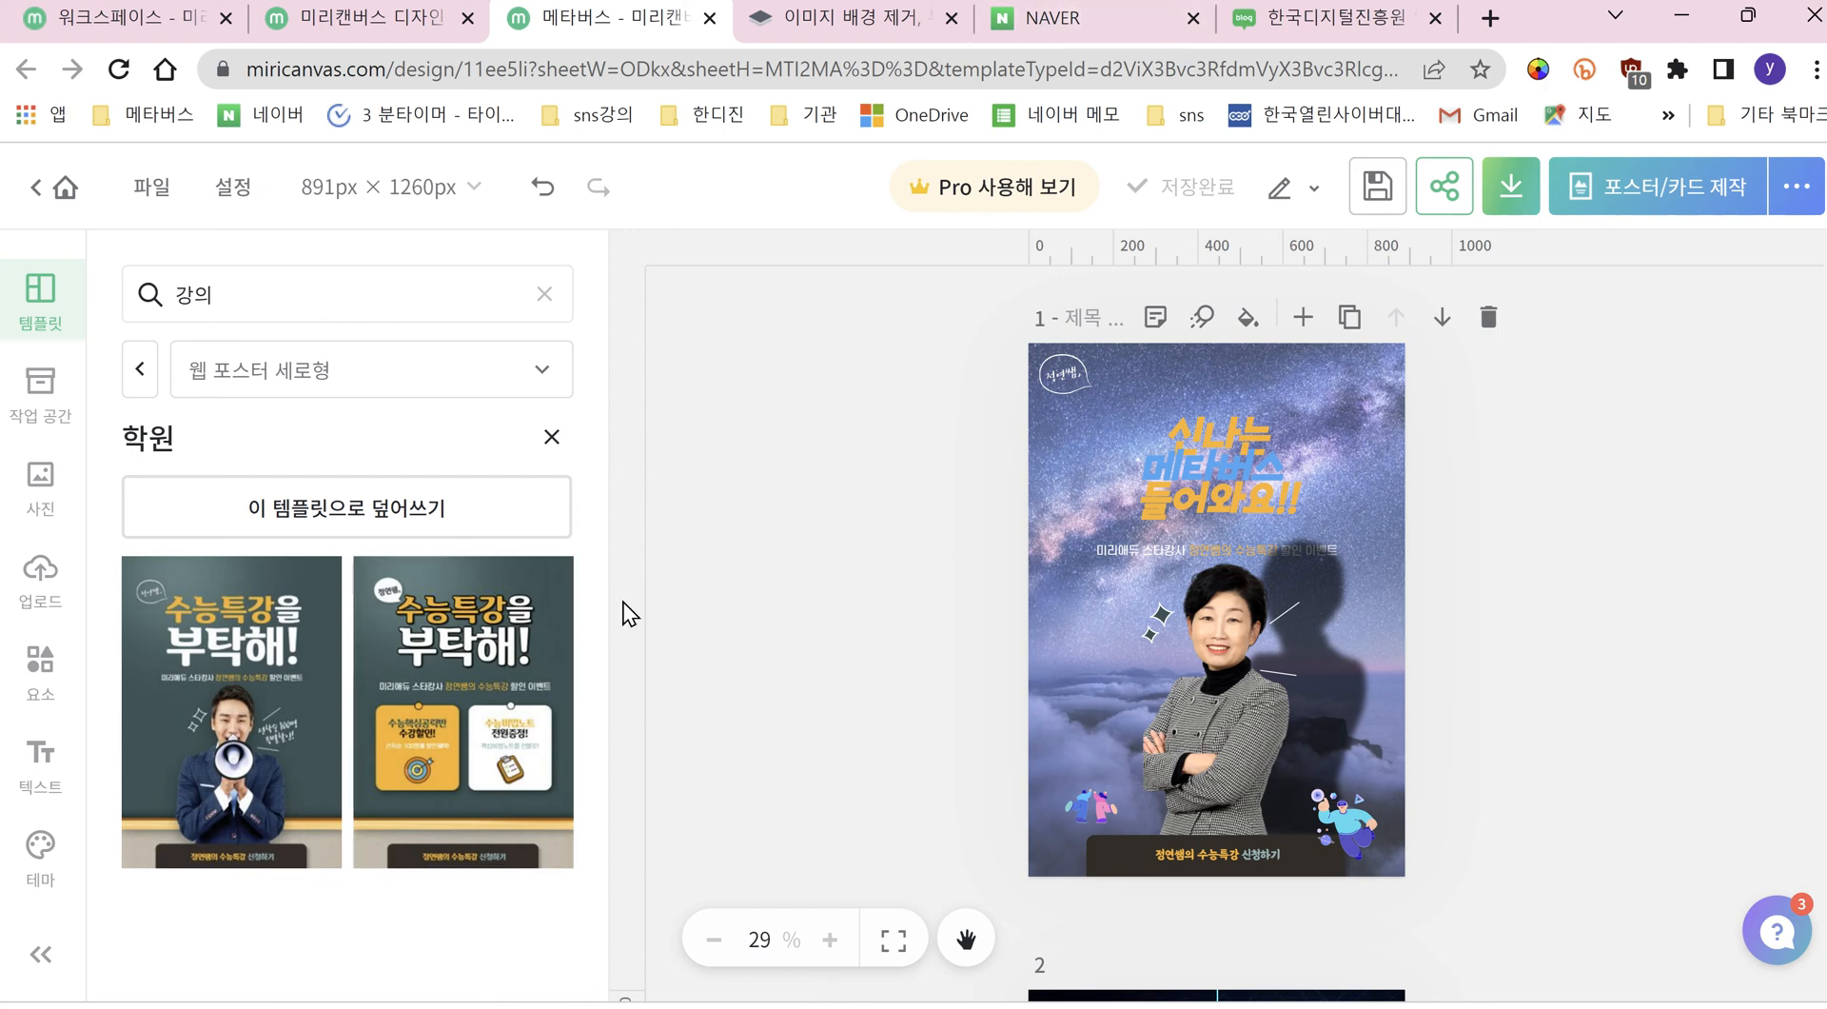
Step: Switch to File Explorer, view the downloaded "메타버스-001" poster image from the 다운로드 folder, and close both the image and the folder
mouse_move(922, 1007)
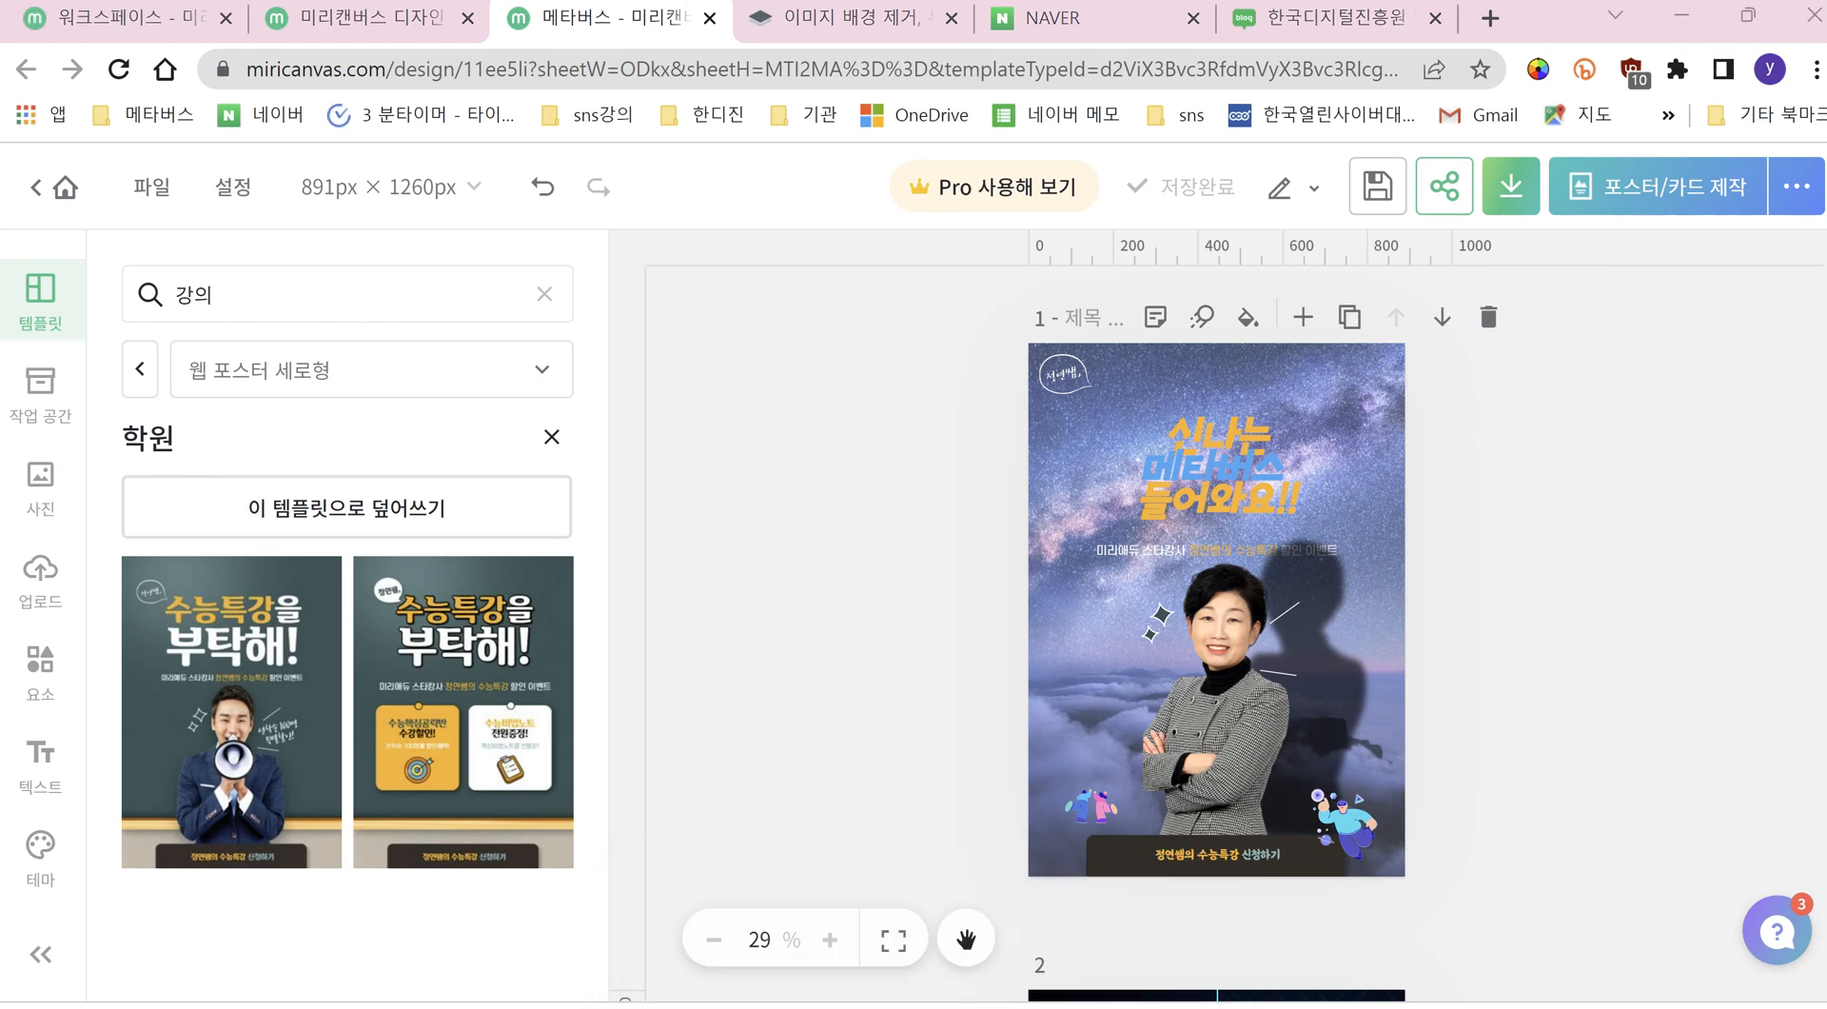
left_click(786, 869)
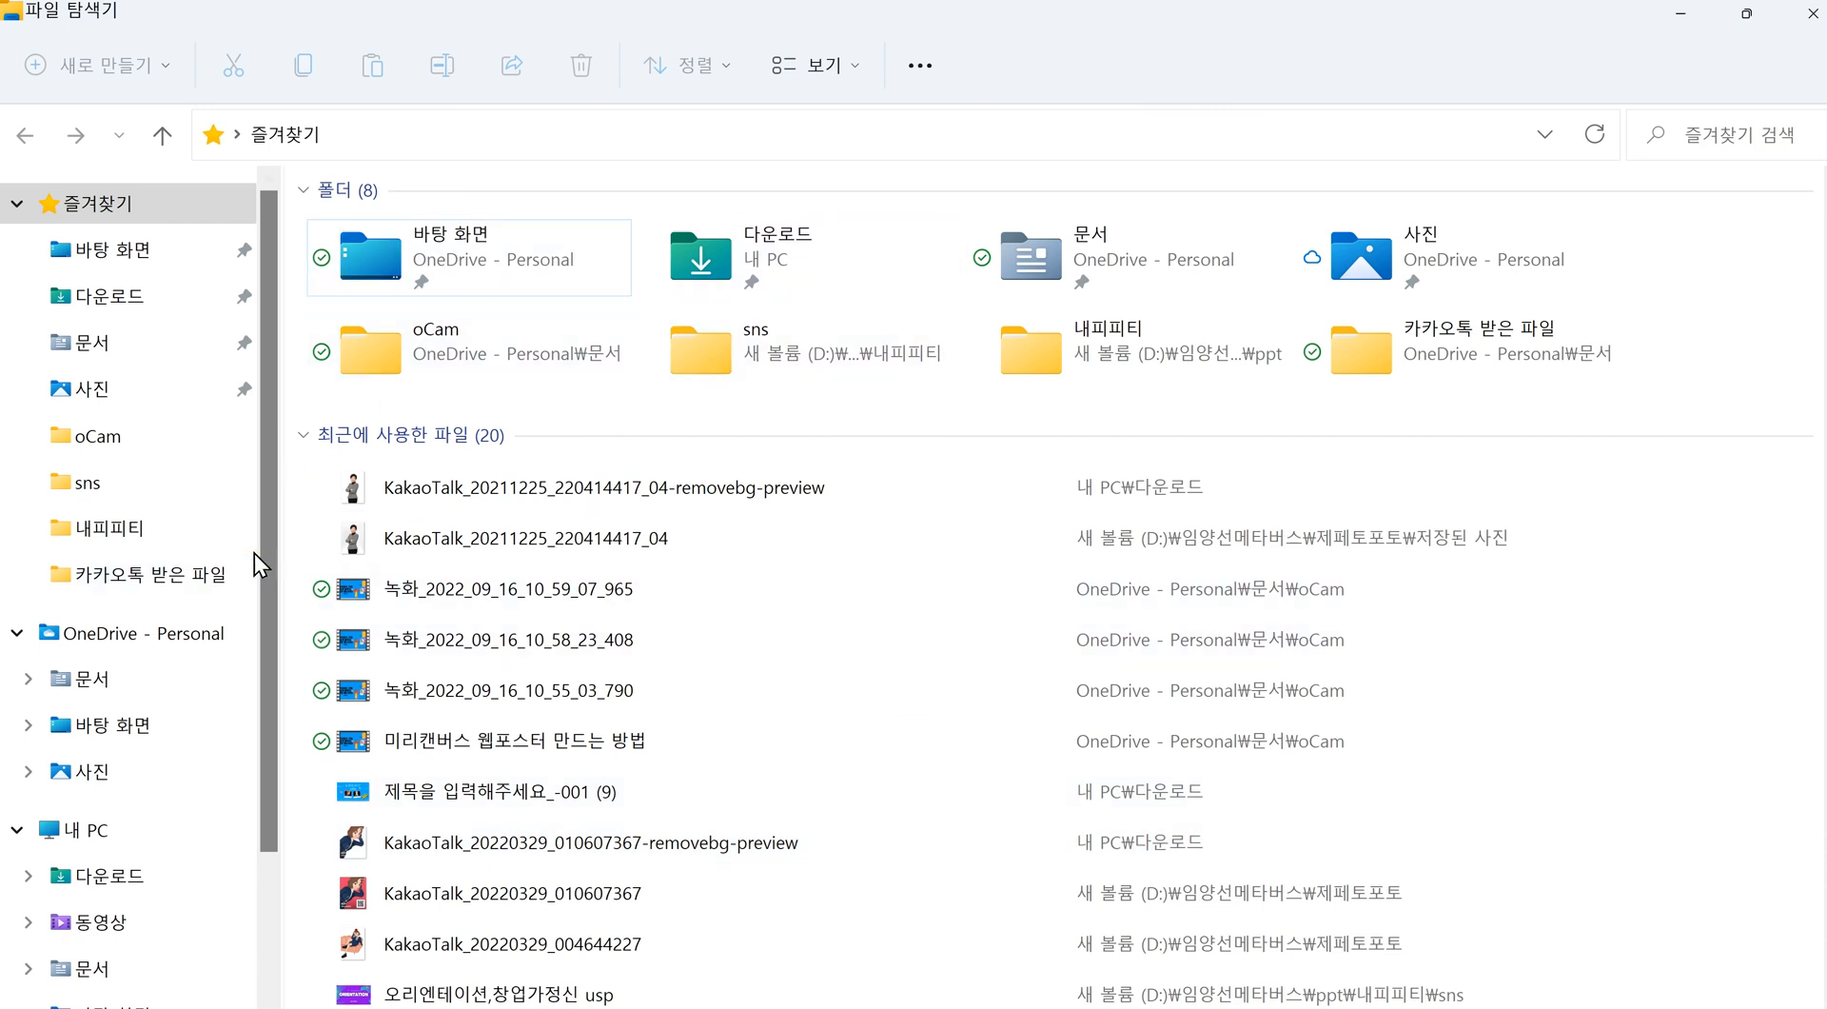
mouse_move(277, 529)
left_mouse_down()
mouse_move(277, 563)
mouse_move(287, 527)
left_mouse_up()
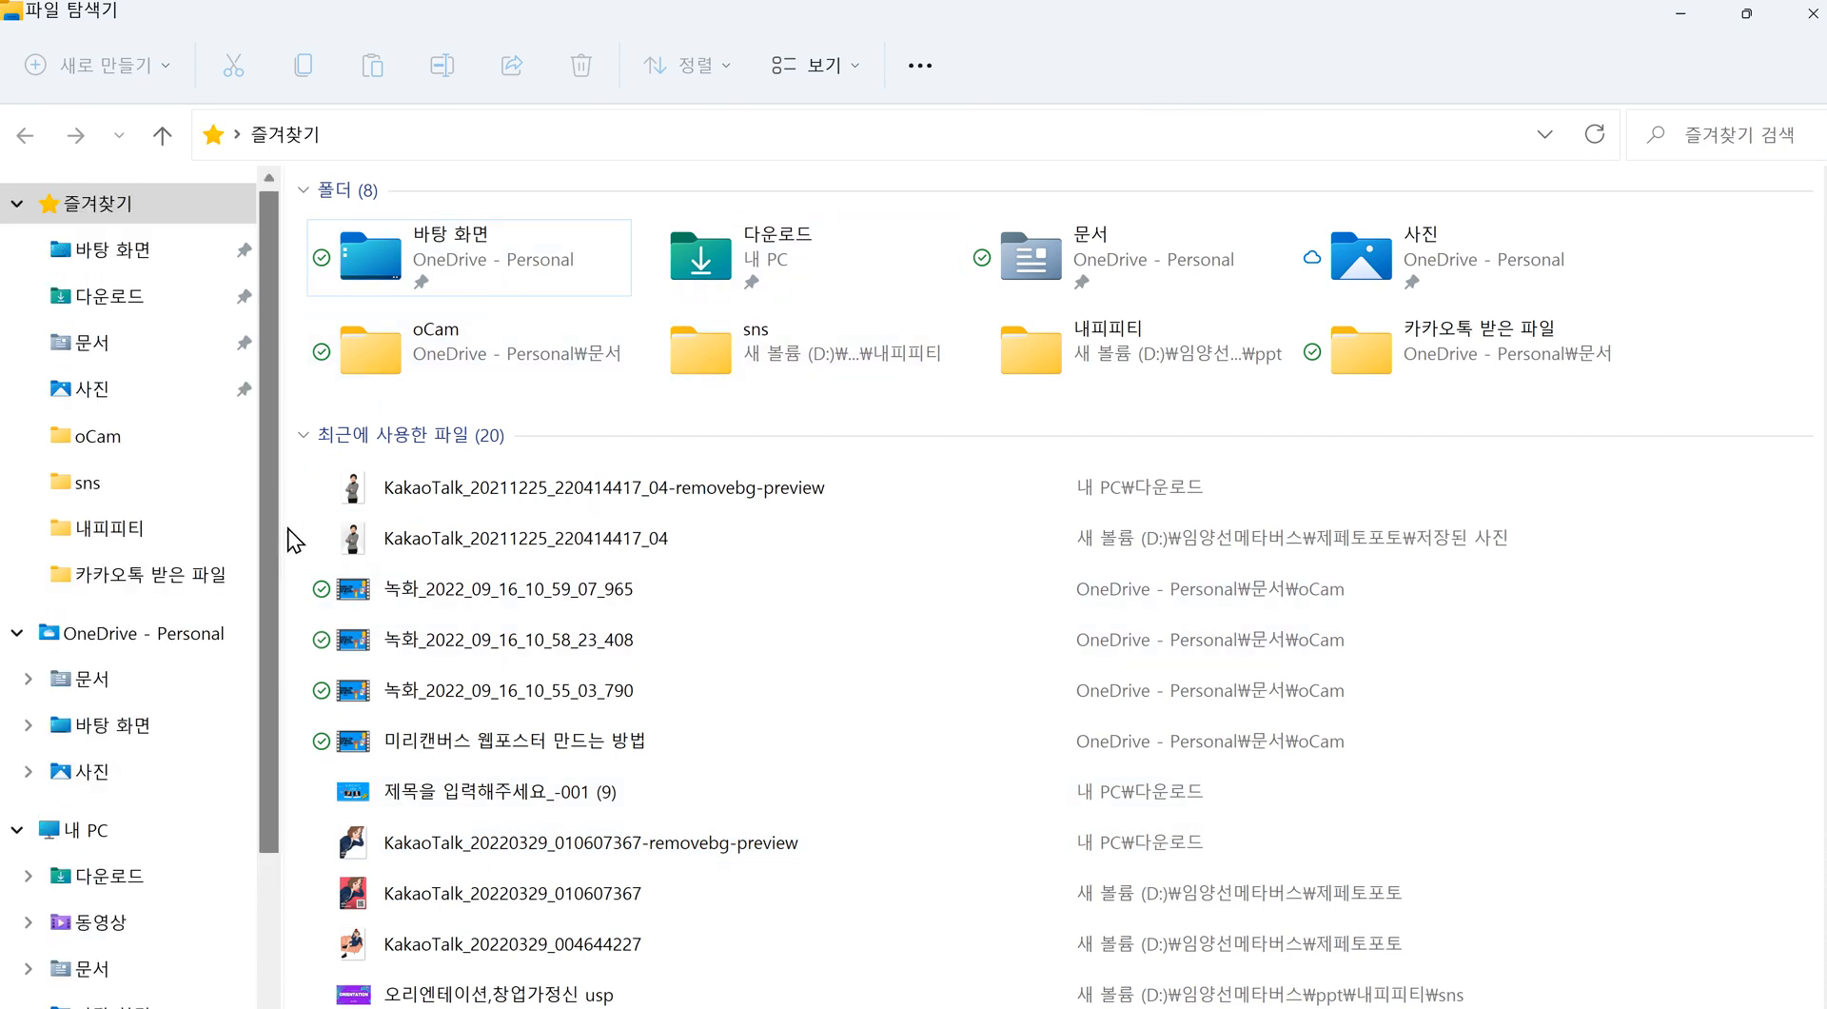
left_click(149, 873)
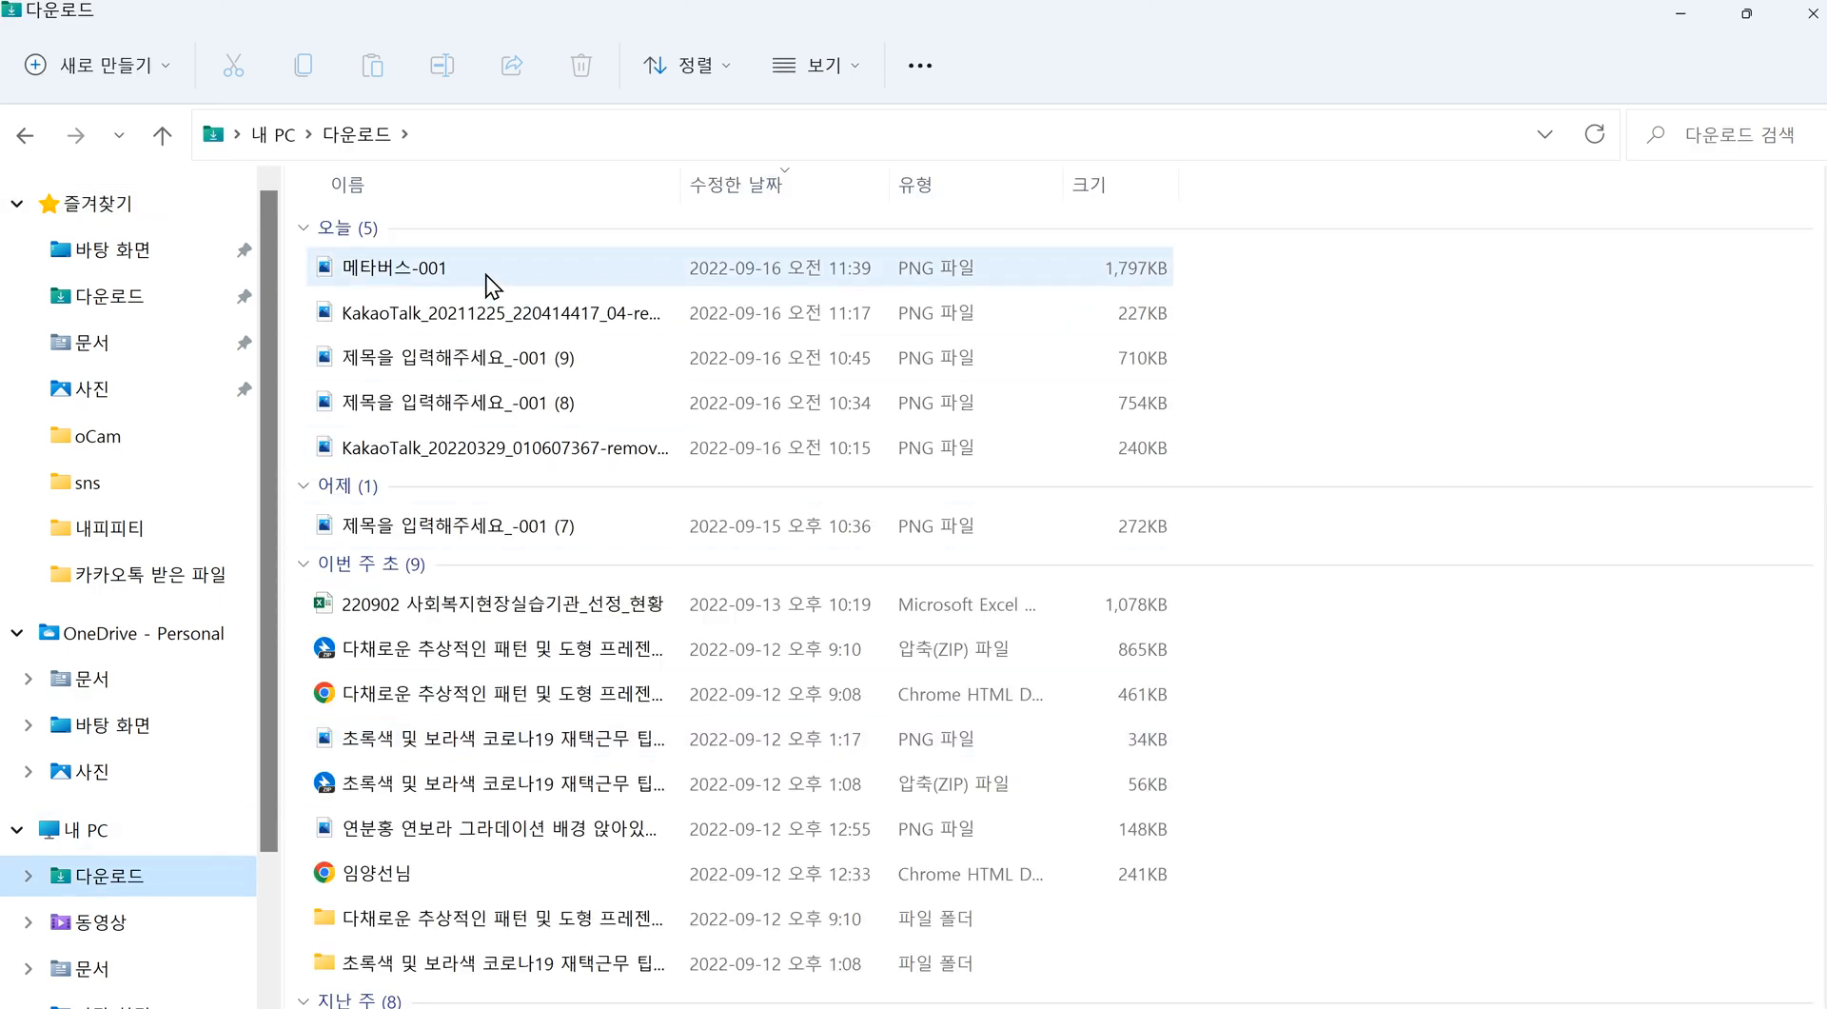
left_click(489, 278)
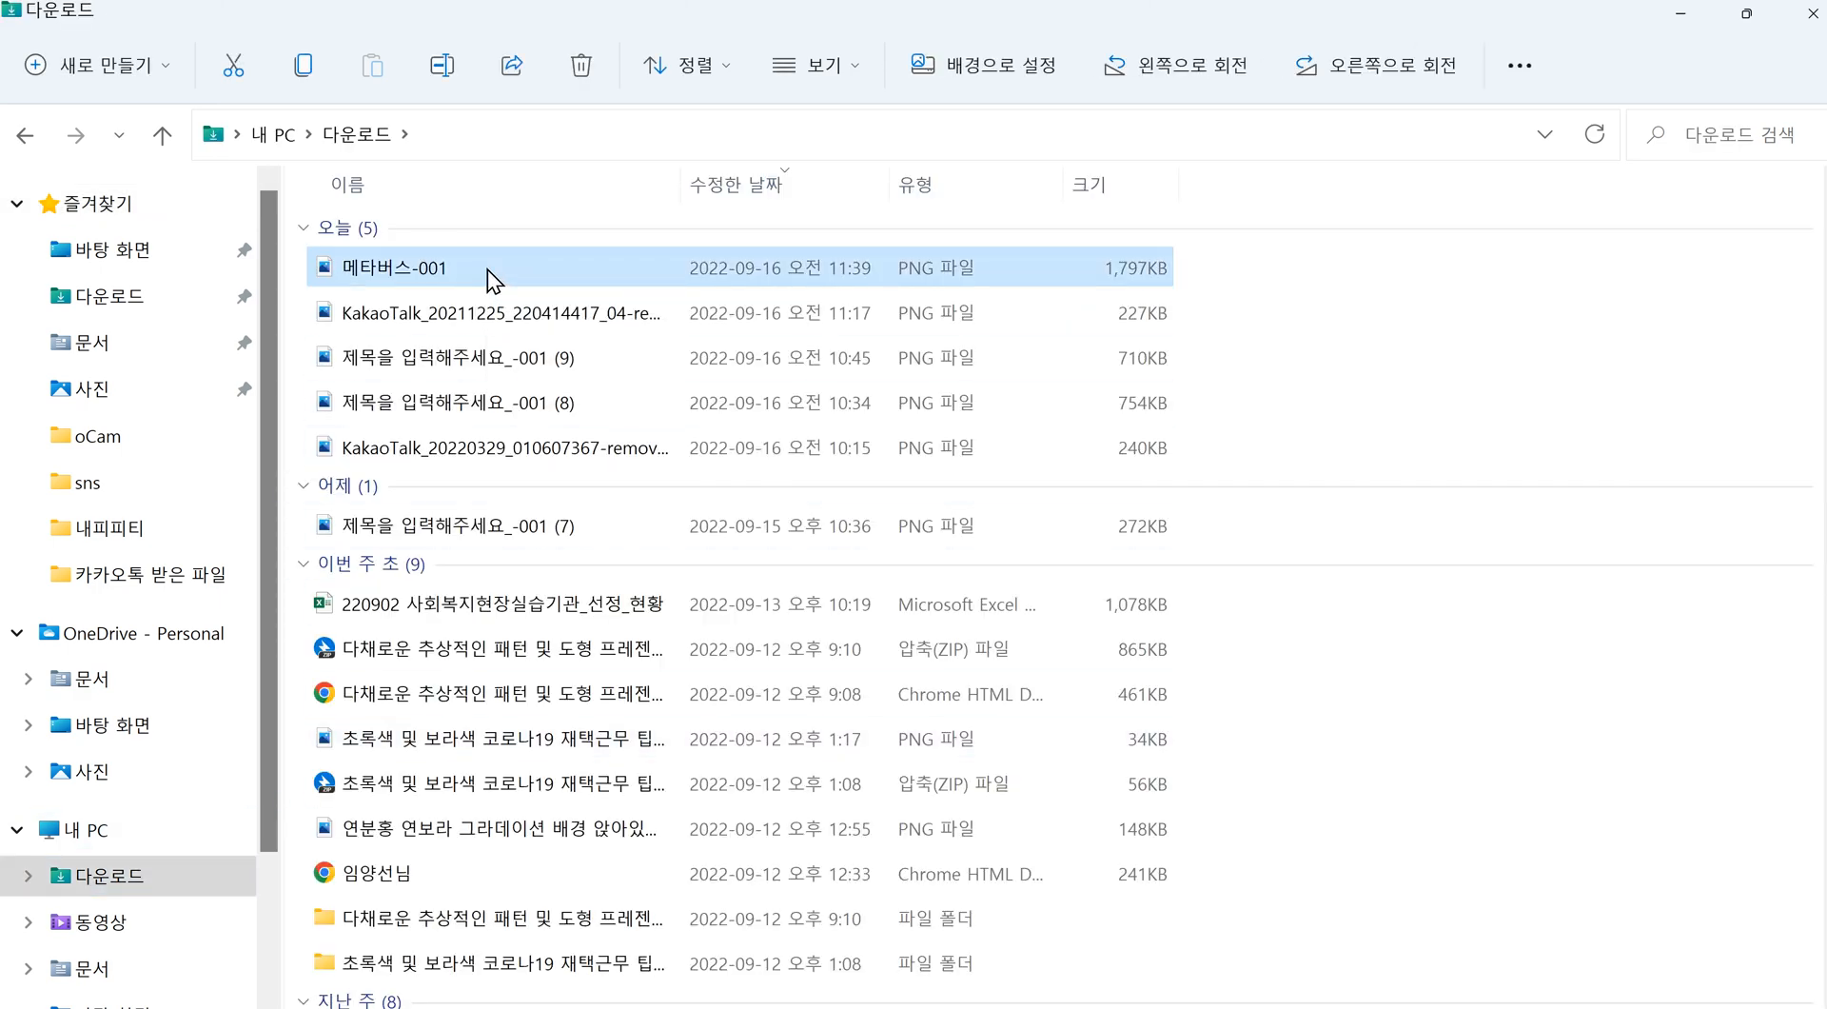
double_click(489, 265)
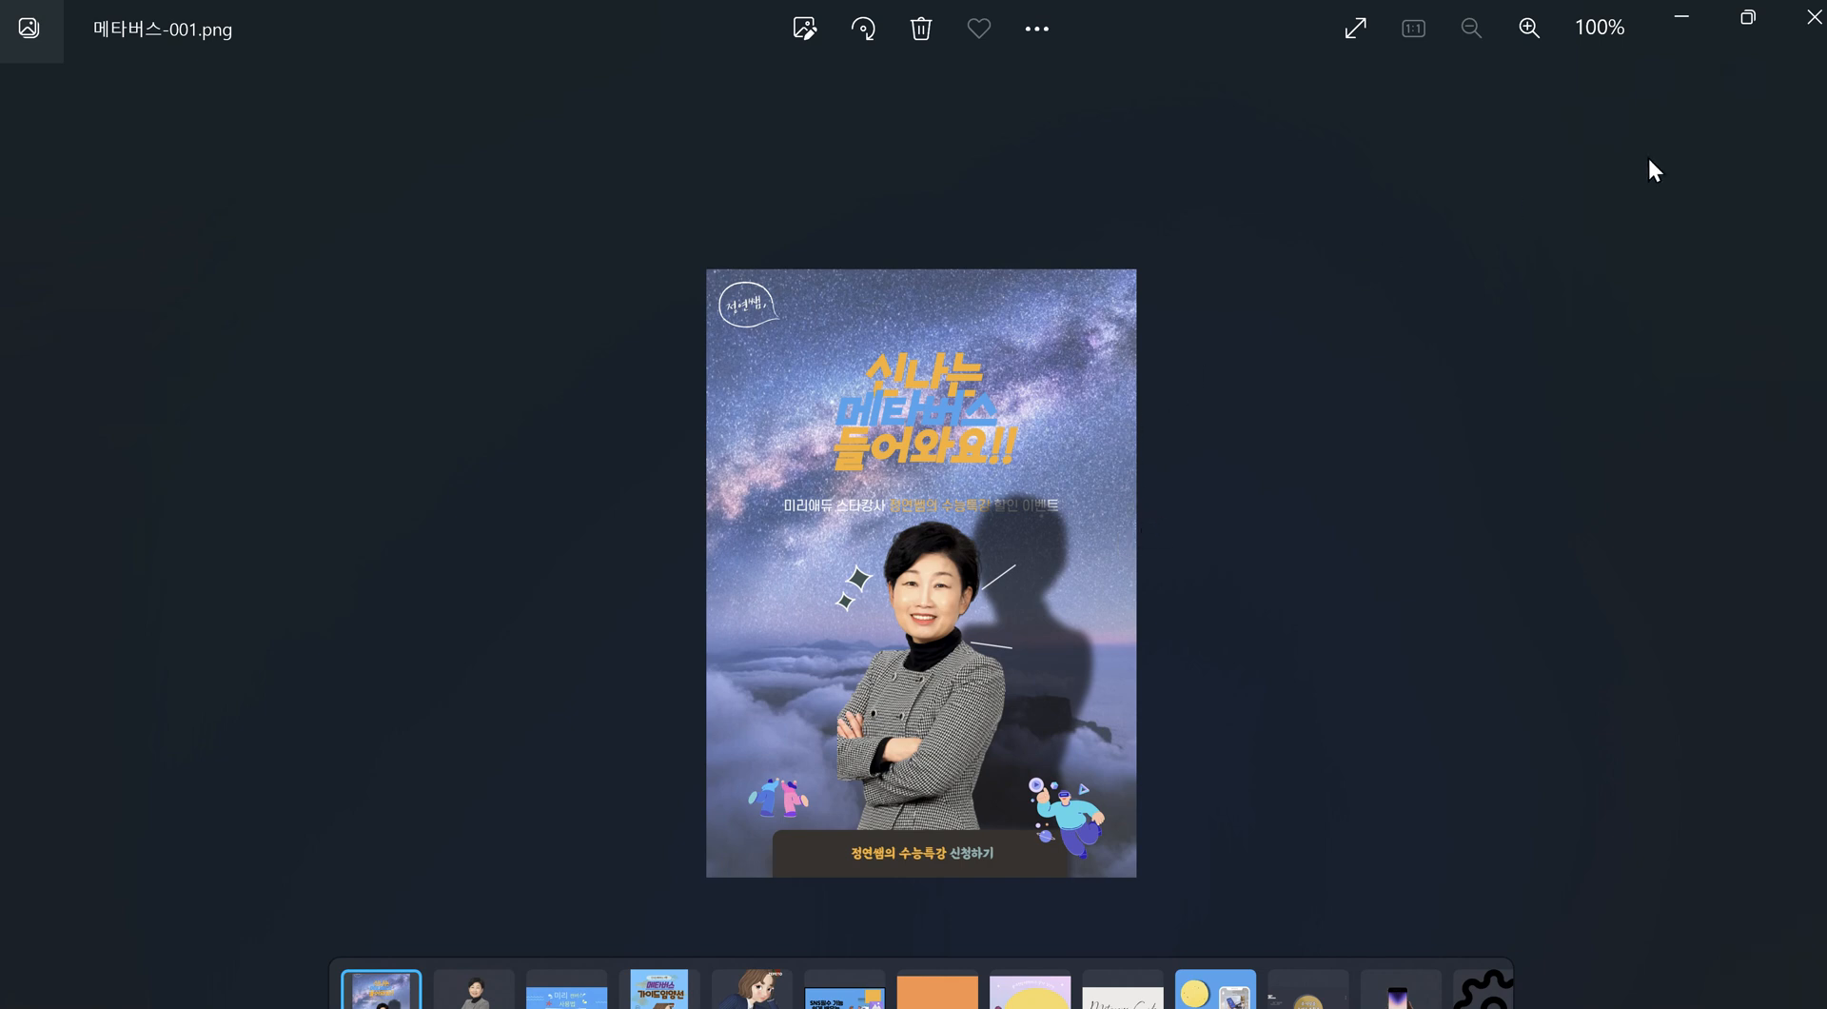
left_click(1814, 21)
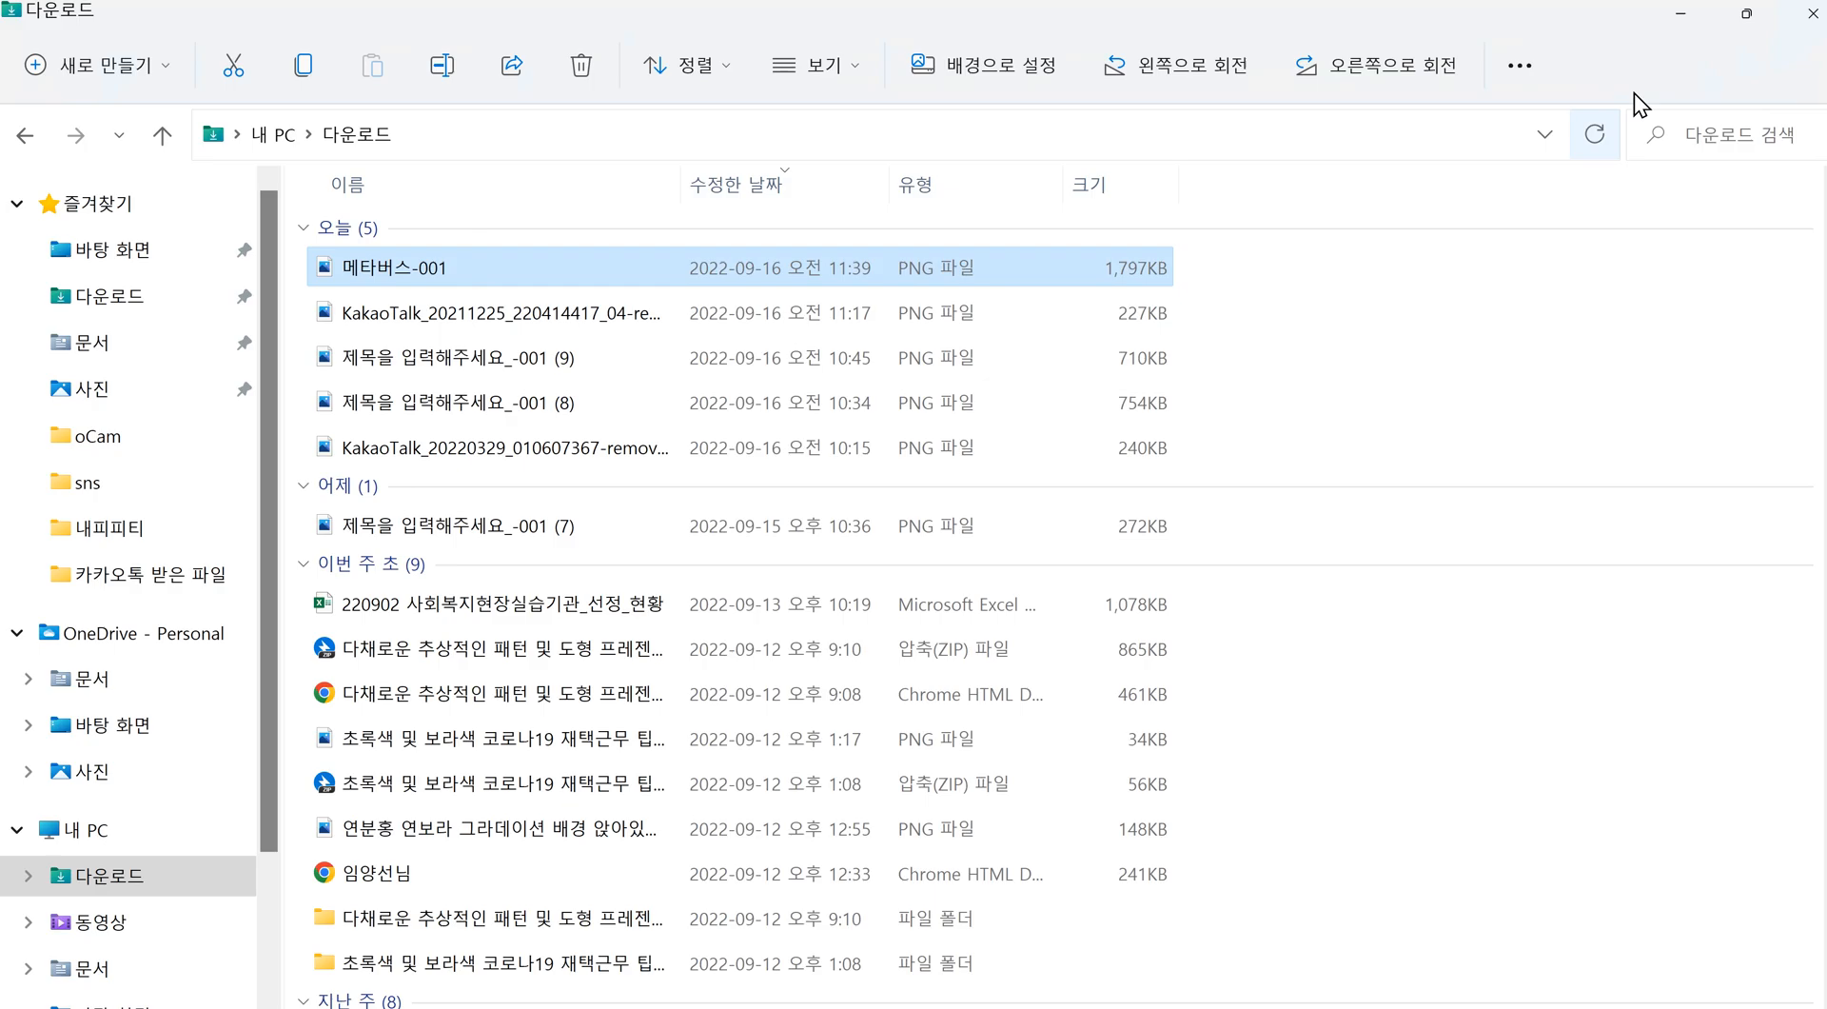
left_click(1813, 13)
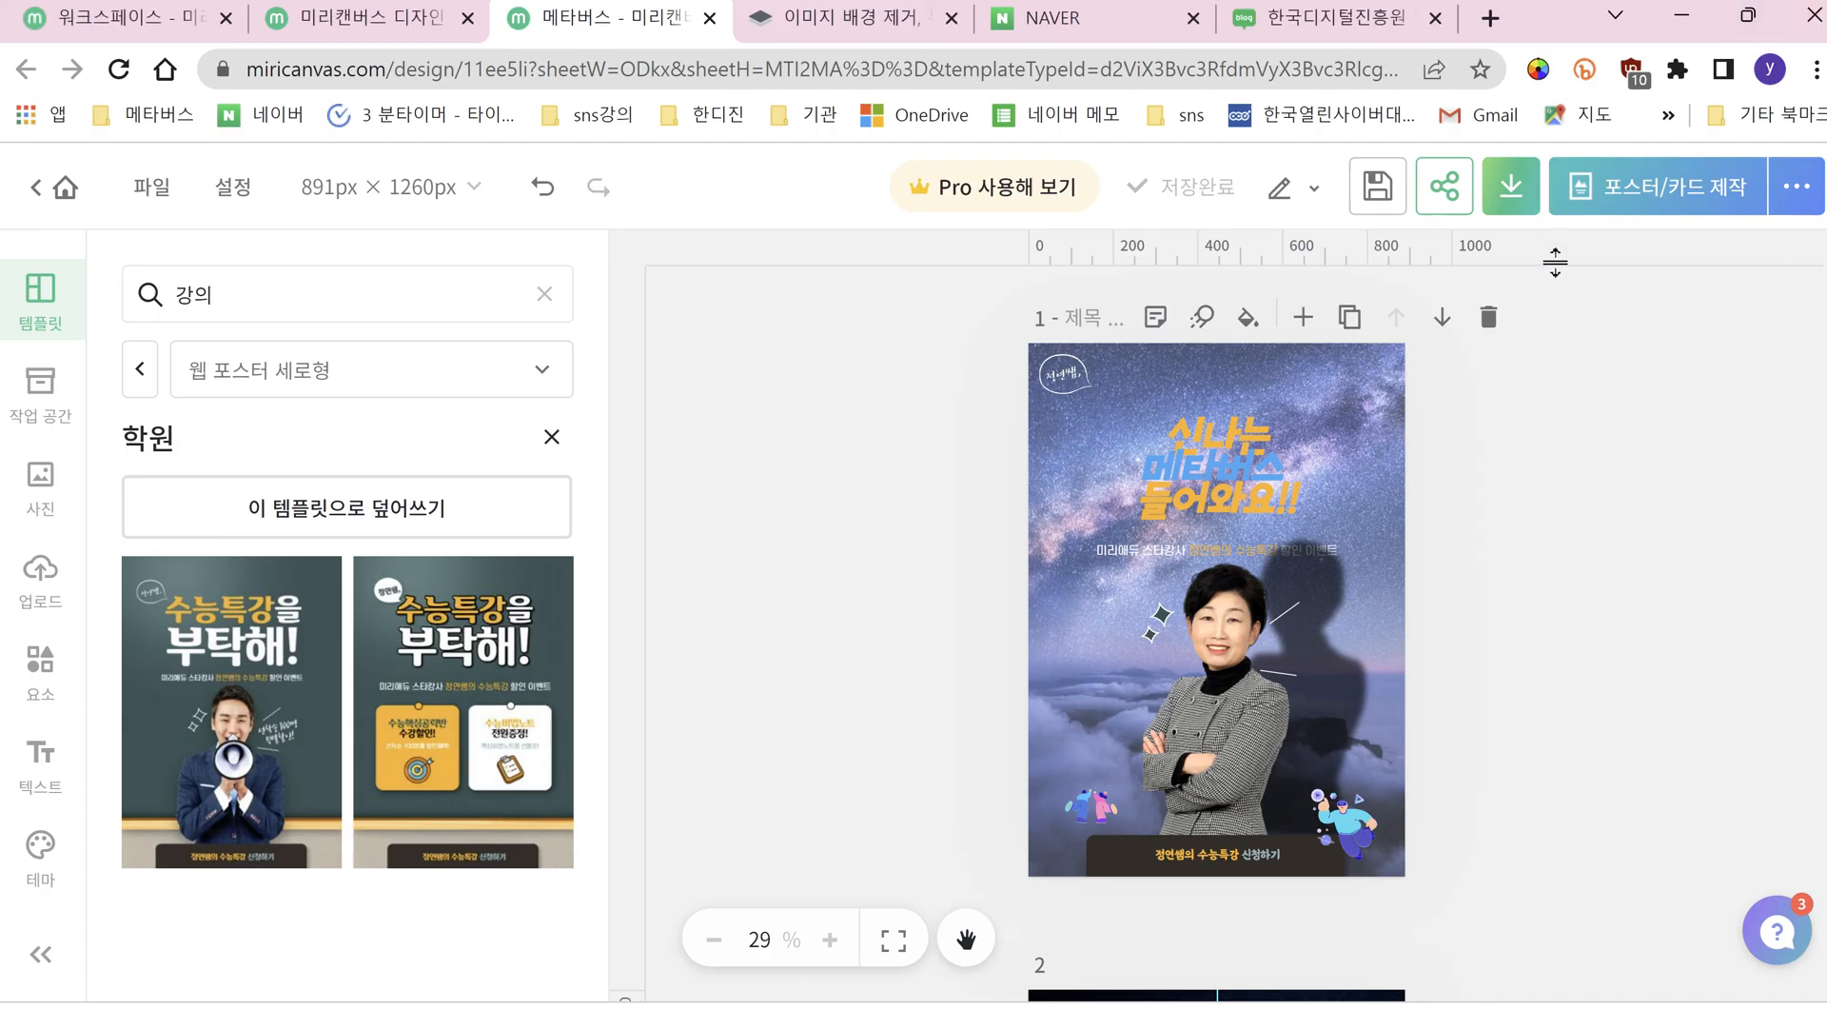